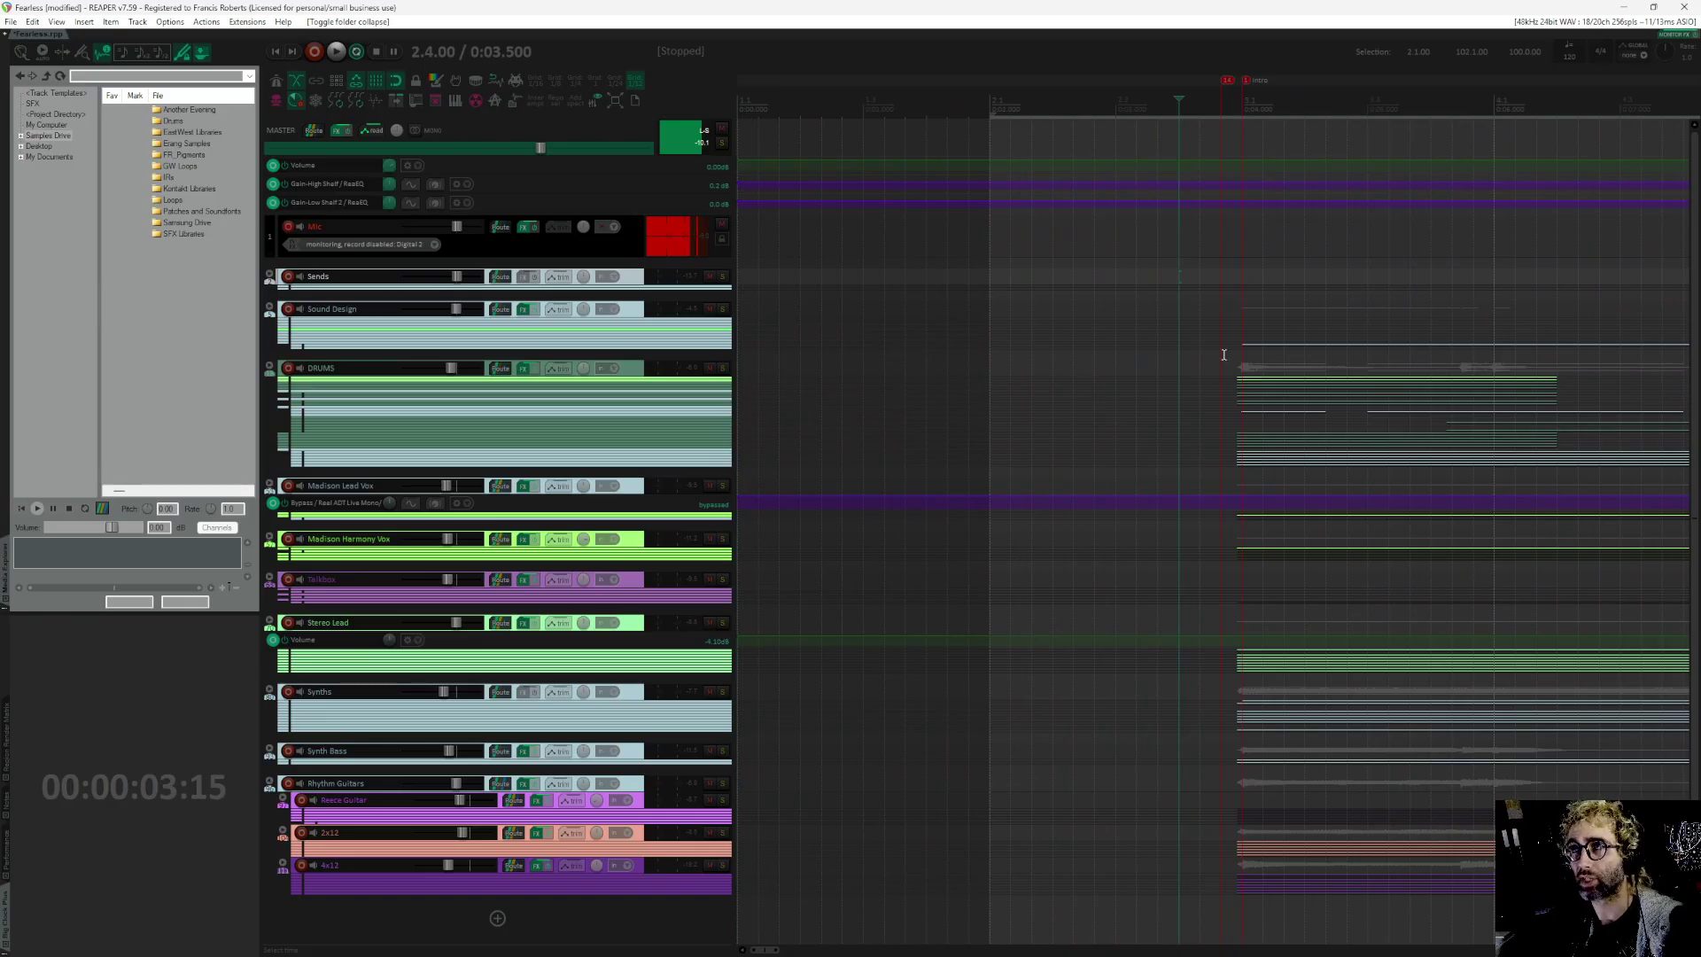
# Step: Play the song's intro from 2.4.00, just before the intro marker
pyautogui.hscroll(3, 1224, 355)
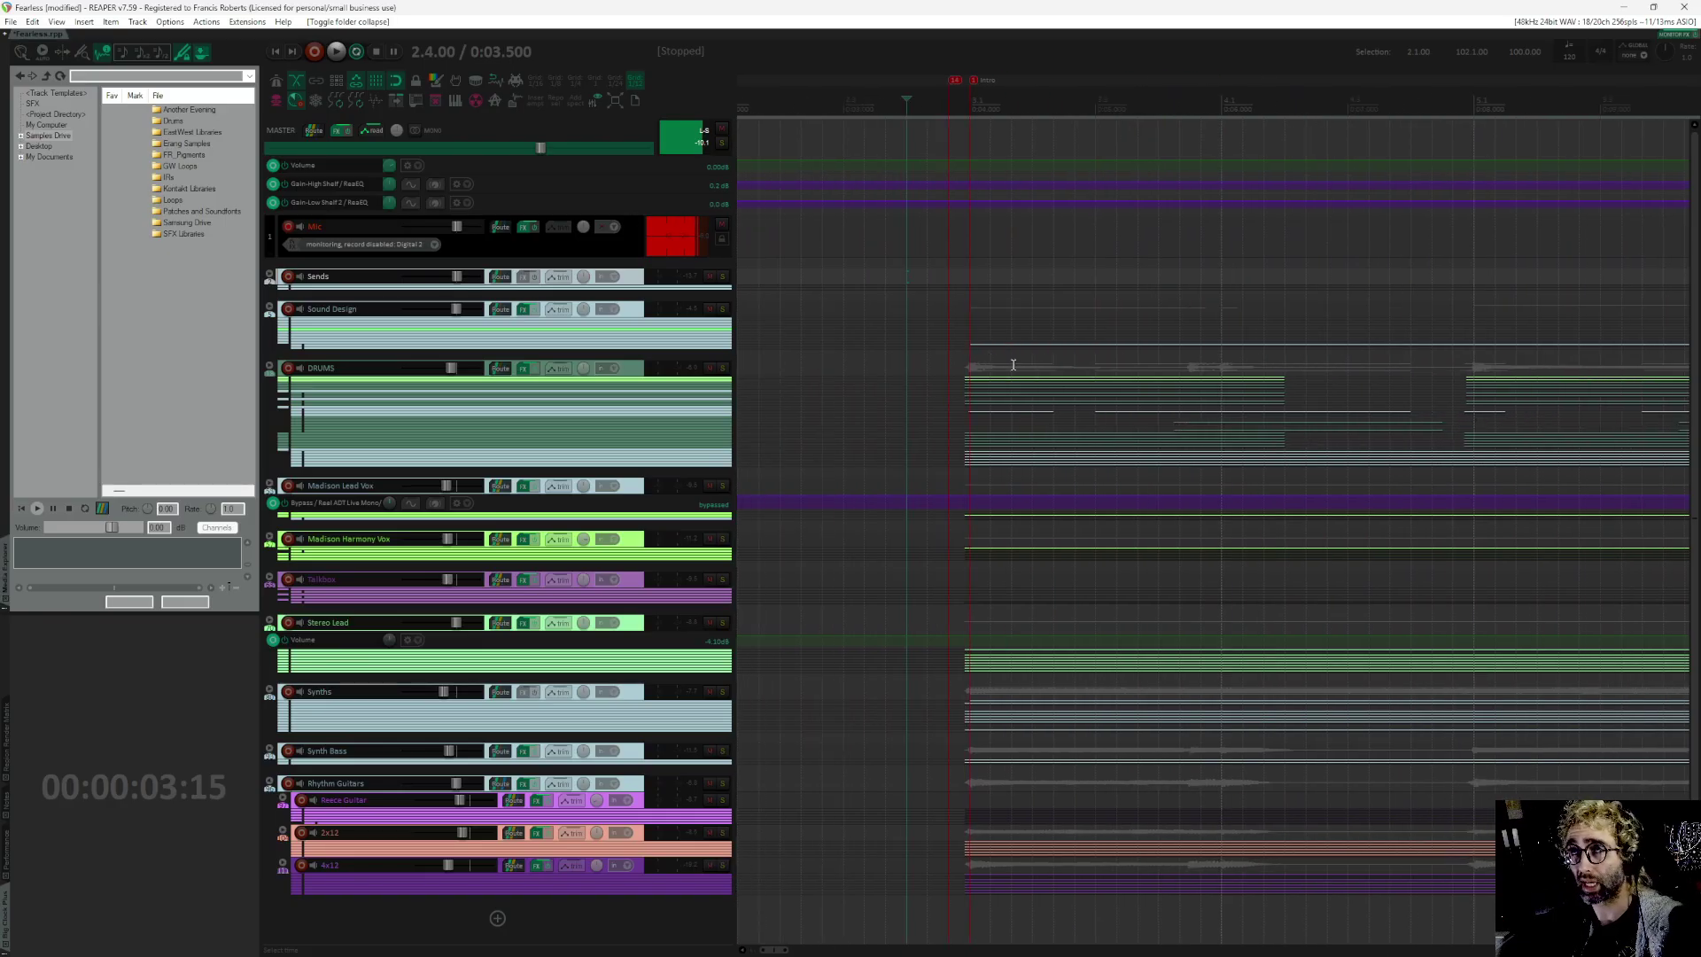
pyautogui.hscroll(1, 925, 288)
pyautogui.scroll(-2, 930, 313)
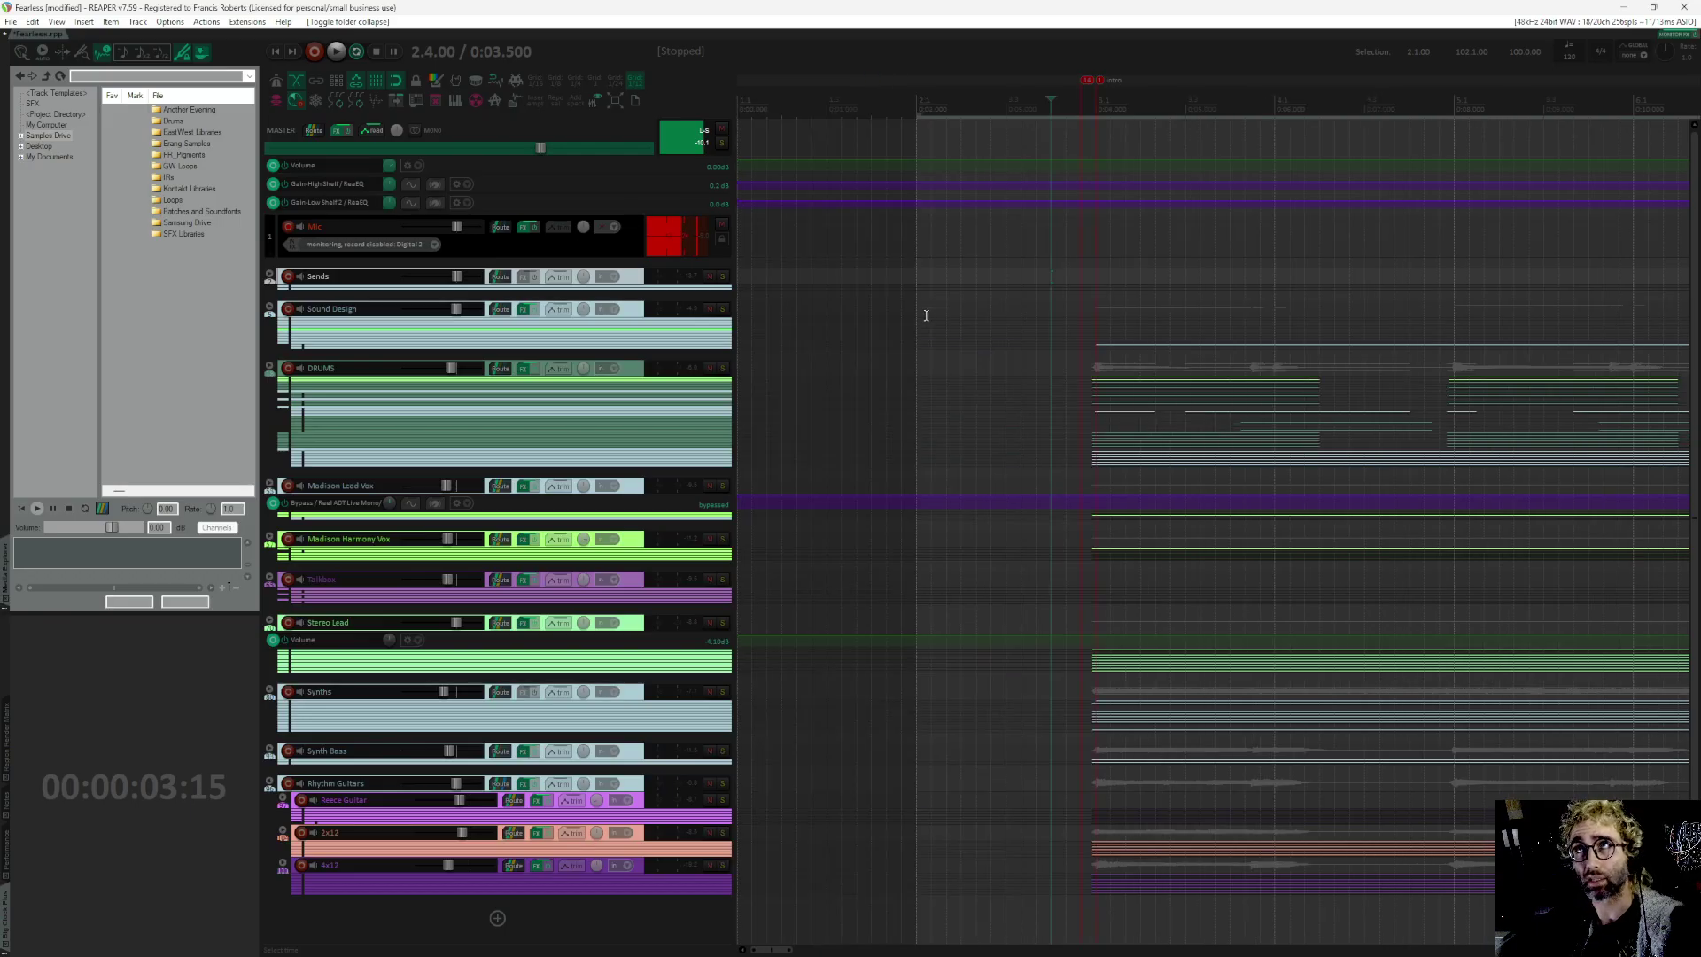
pyautogui.hscroll(2, 1019, 248)
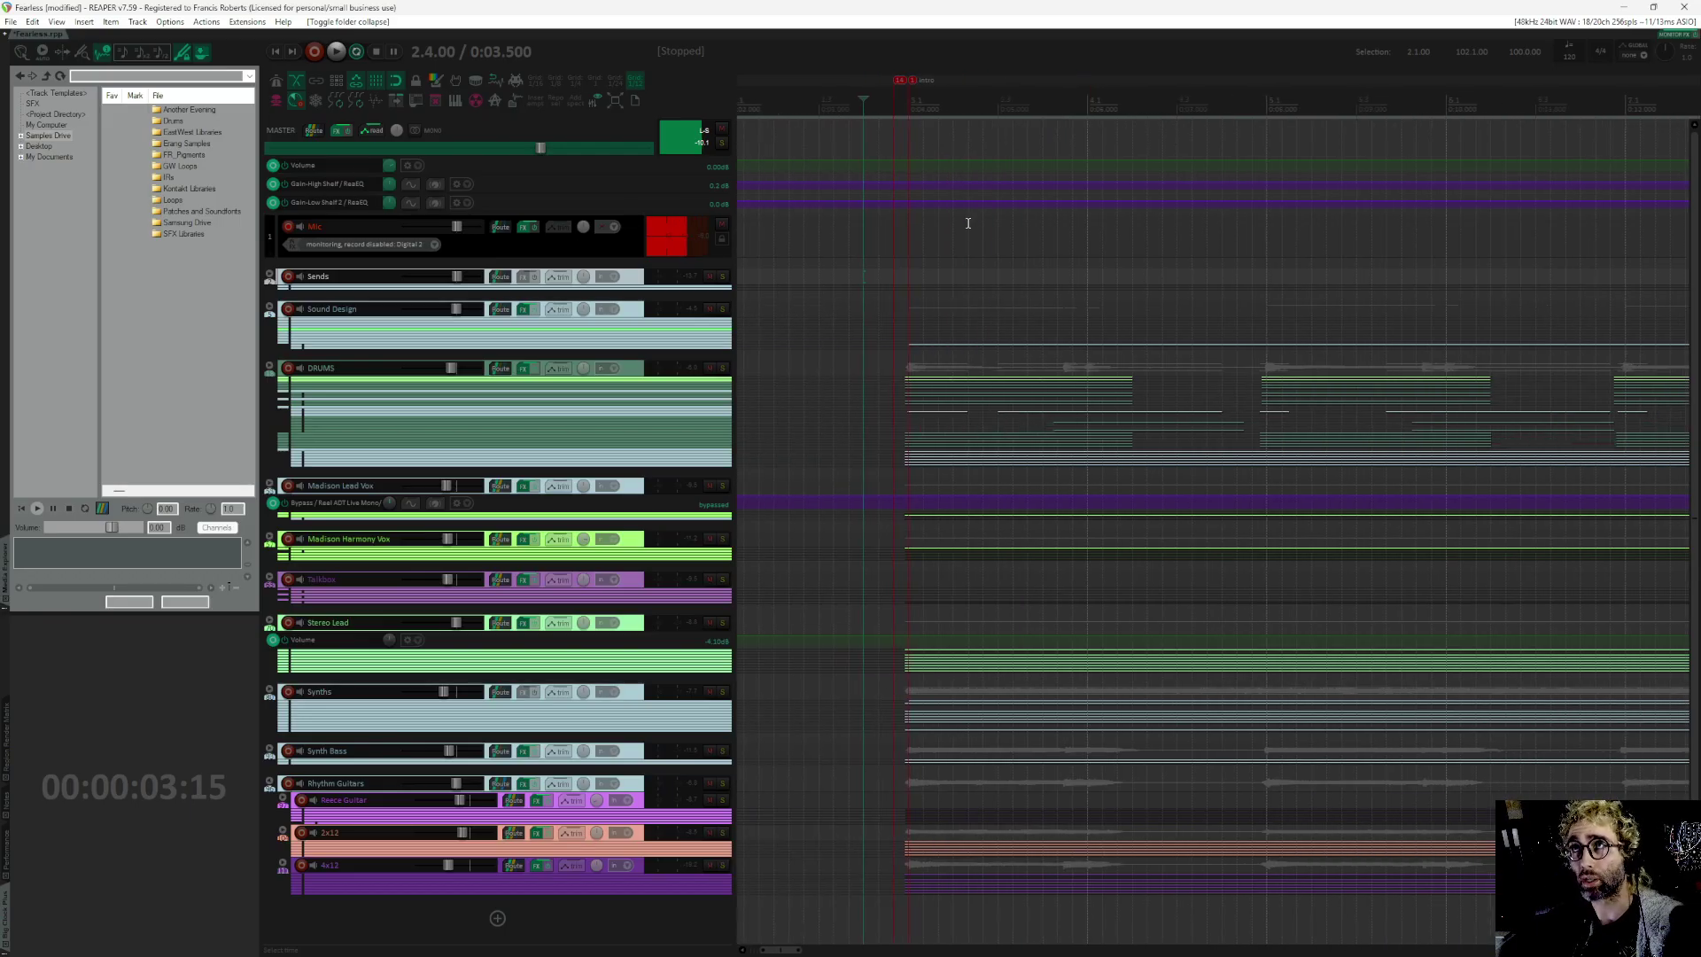
pyautogui.scroll(-2, 1019, 256)
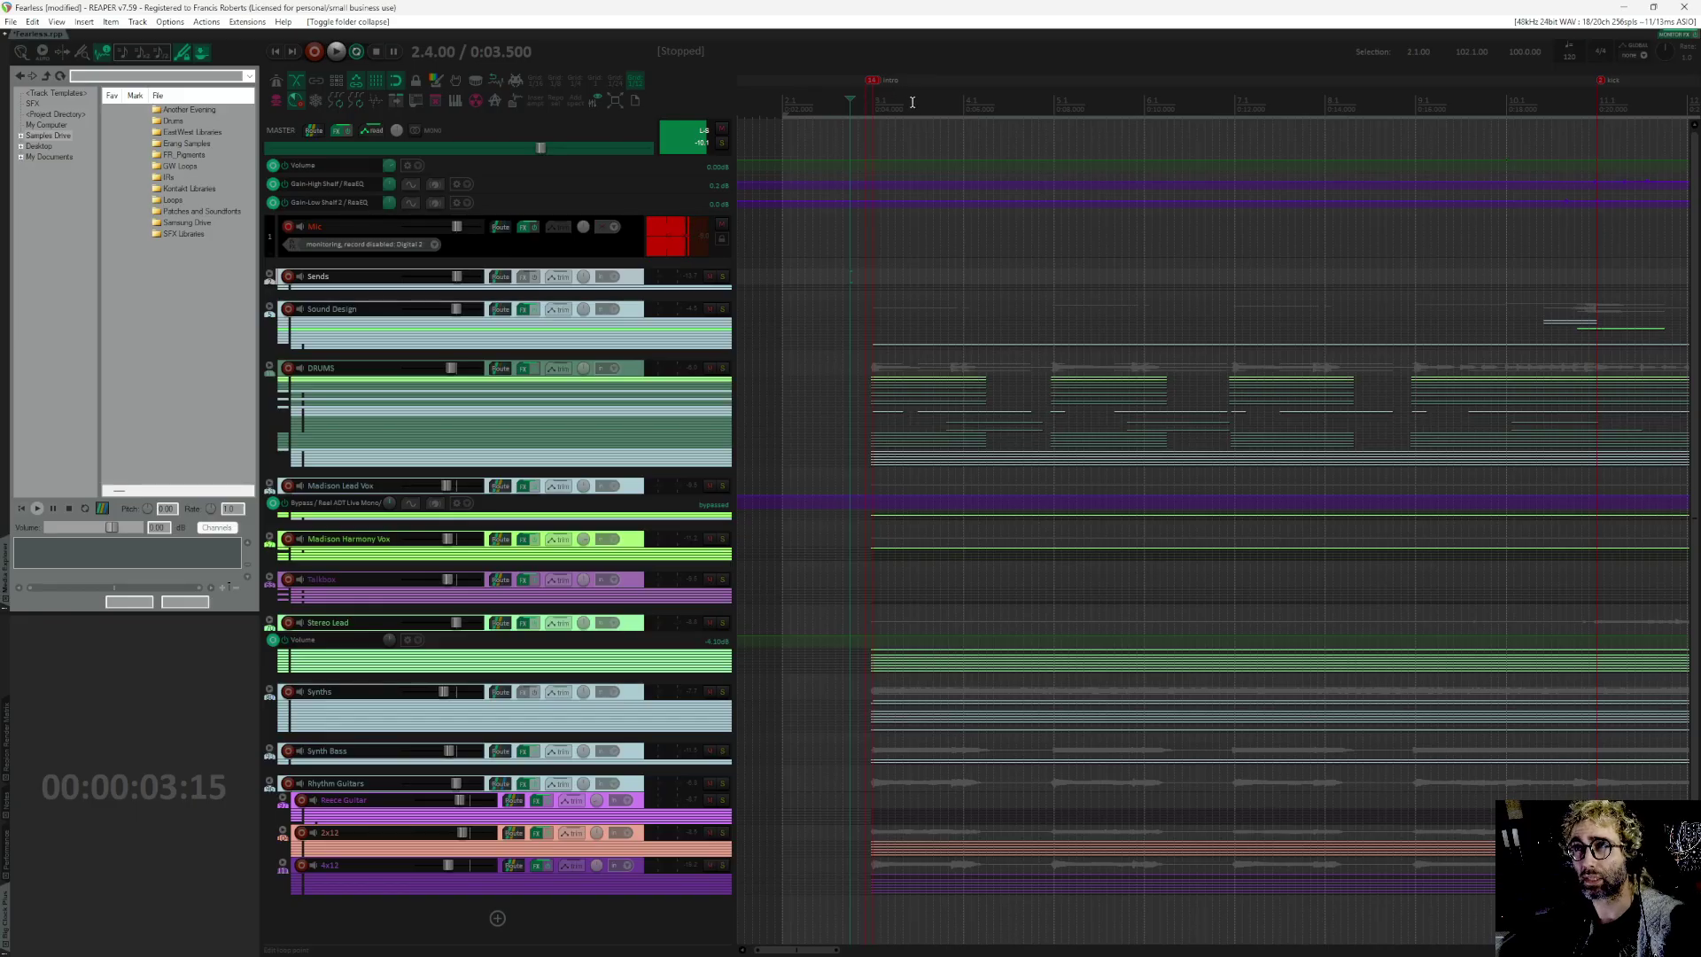
pyautogui.moveTo(1098, 241)
pyautogui.mouseDown()
pyautogui.moveTo(1073, 246)
pyautogui.moveTo(1109, 262)
pyautogui.mouseUp()
pyautogui.press('space')
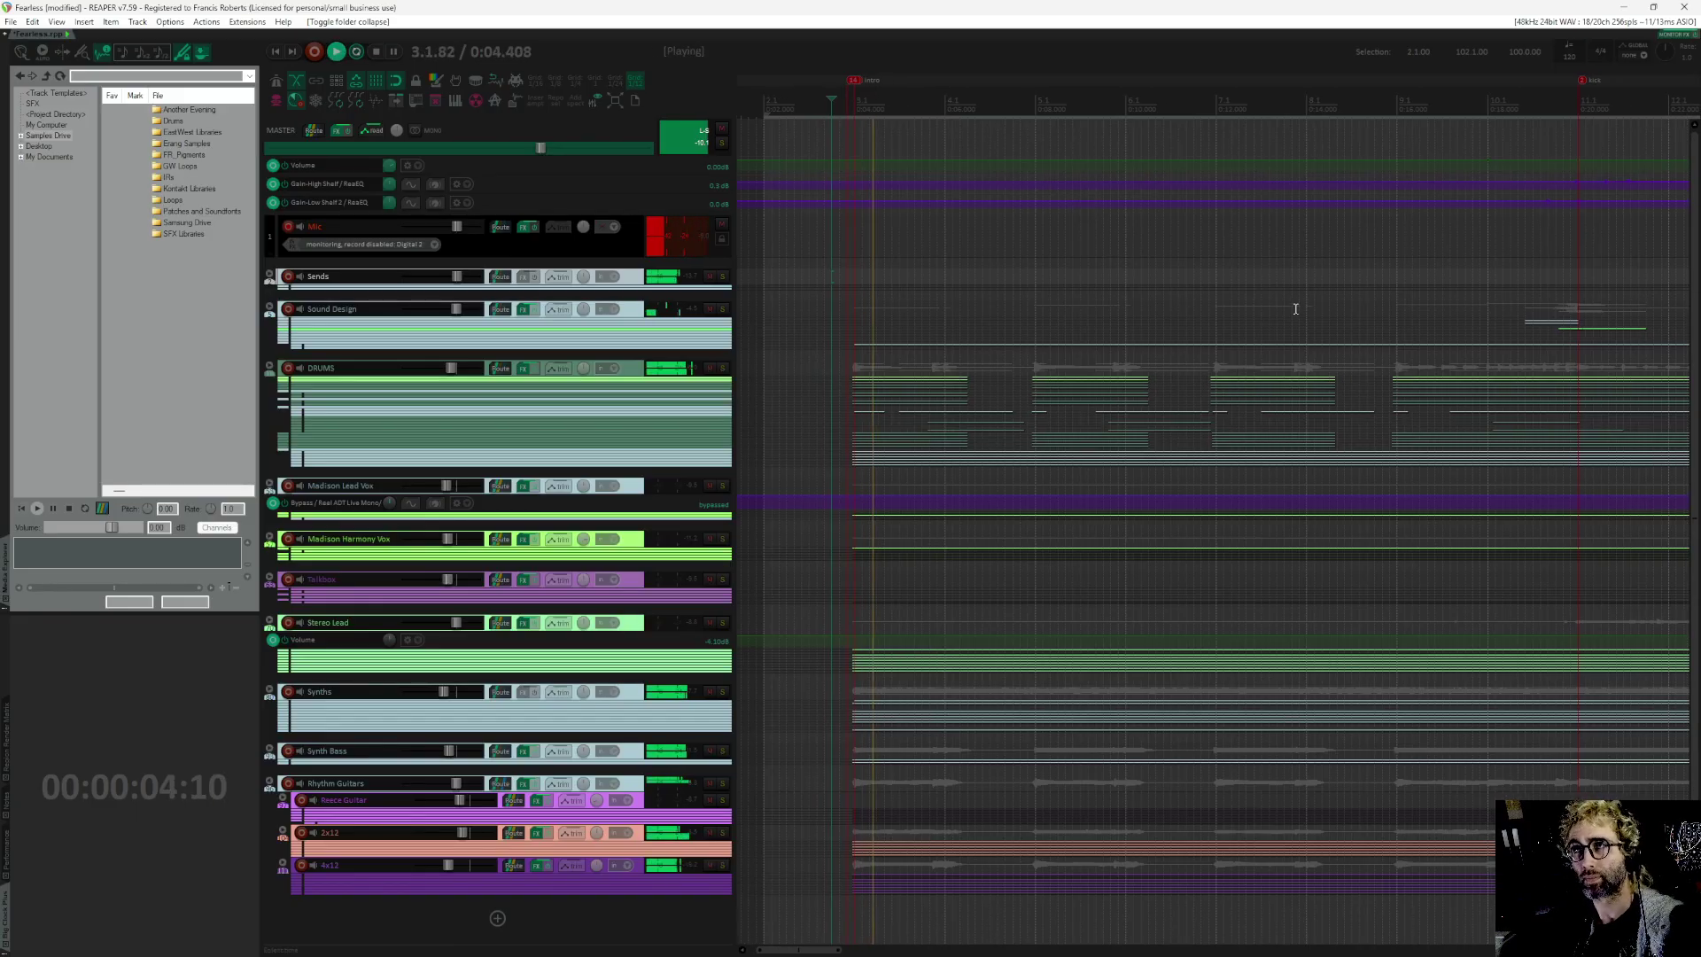
pyautogui.scroll(-3, 1101, 319)
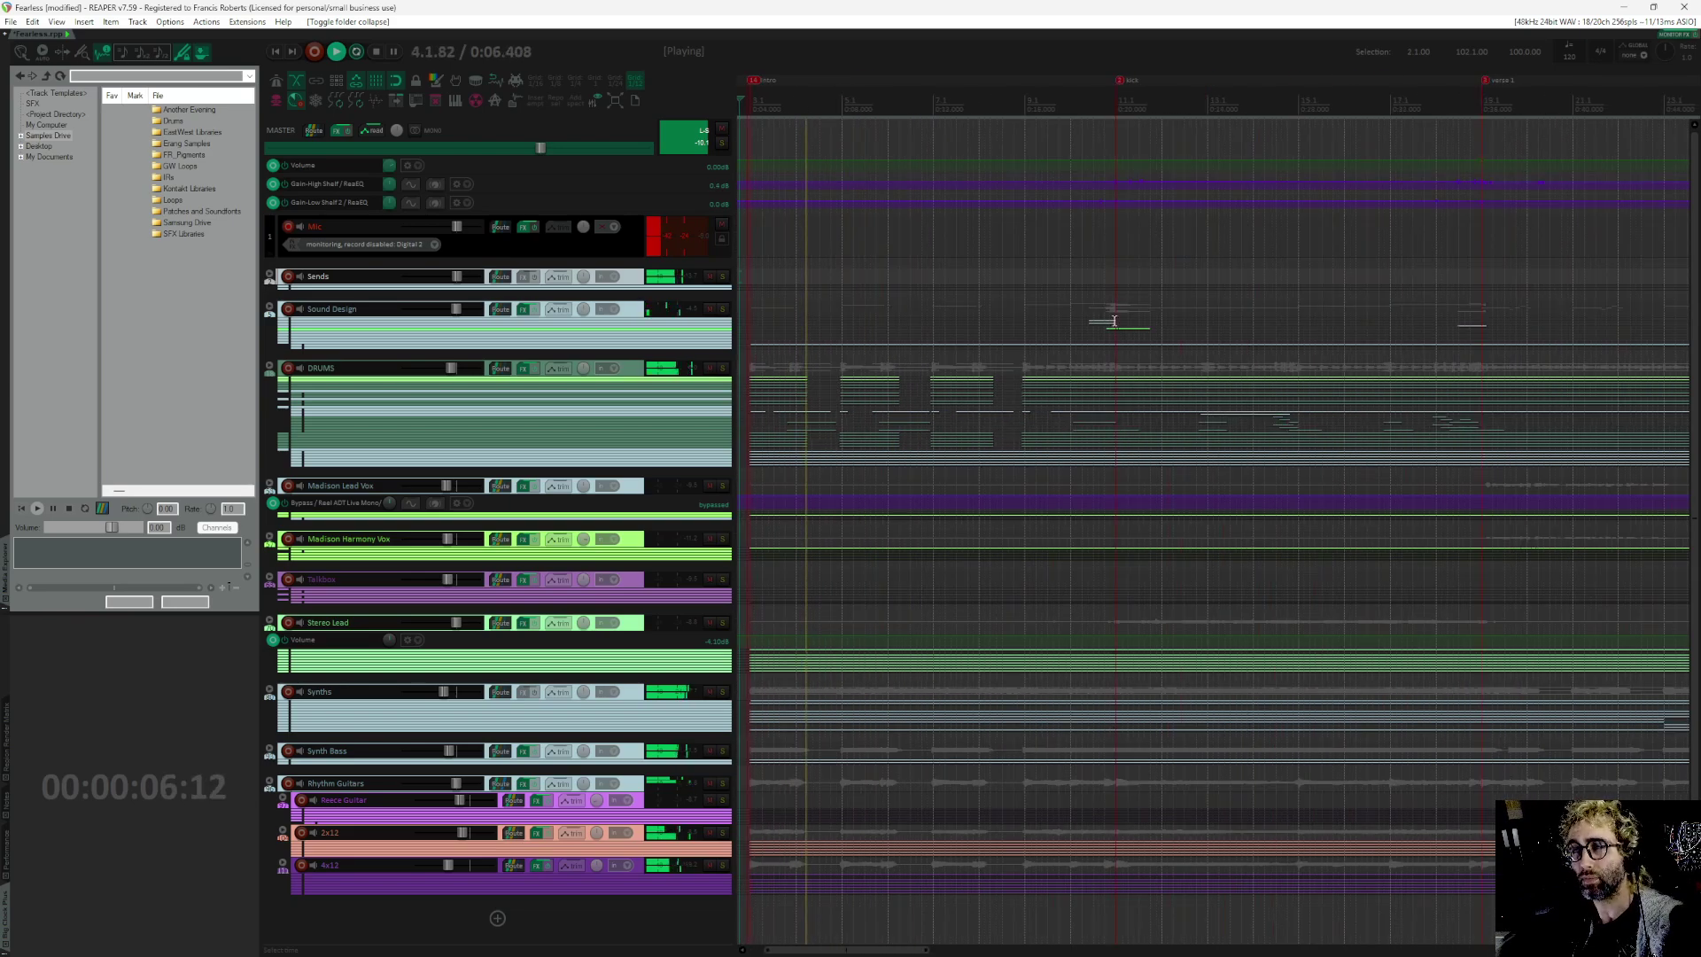
# Step: Play the transition out of the intro from just before the section marker at bar 11
pyautogui.press('space')
pyautogui.click(1109, 108)
pyautogui.press('space')
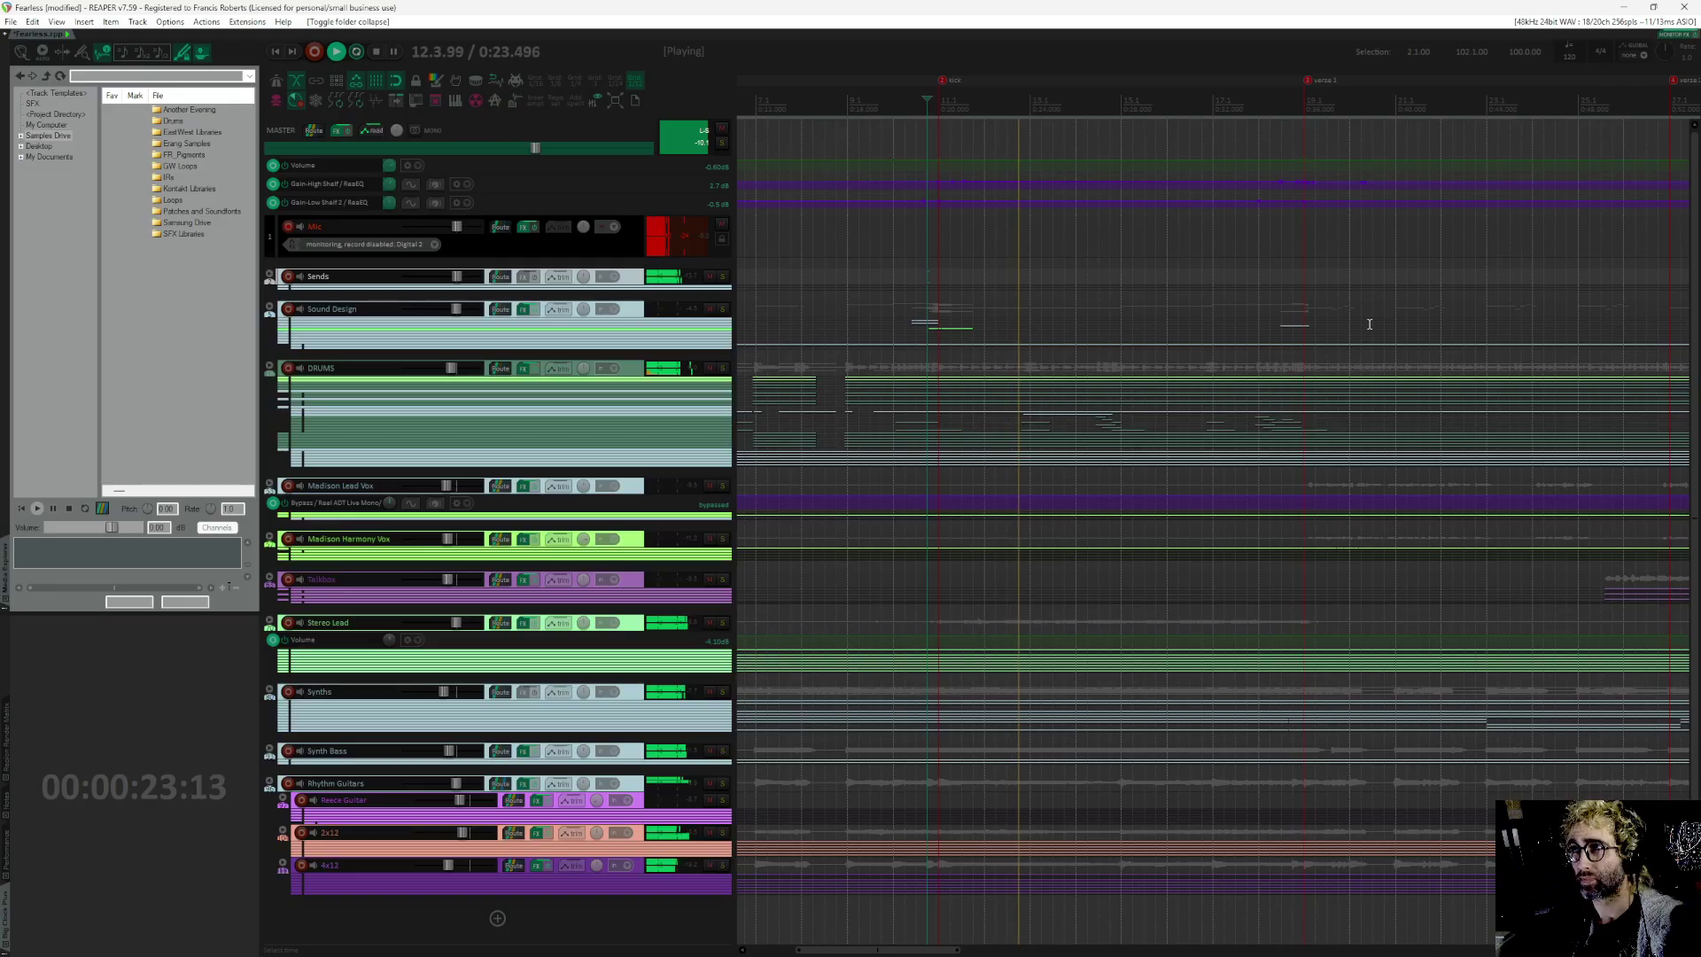
# Step: Play the start of verse 1 from 18.3.00
pyautogui.press('space')
pyautogui.click(1282, 106)
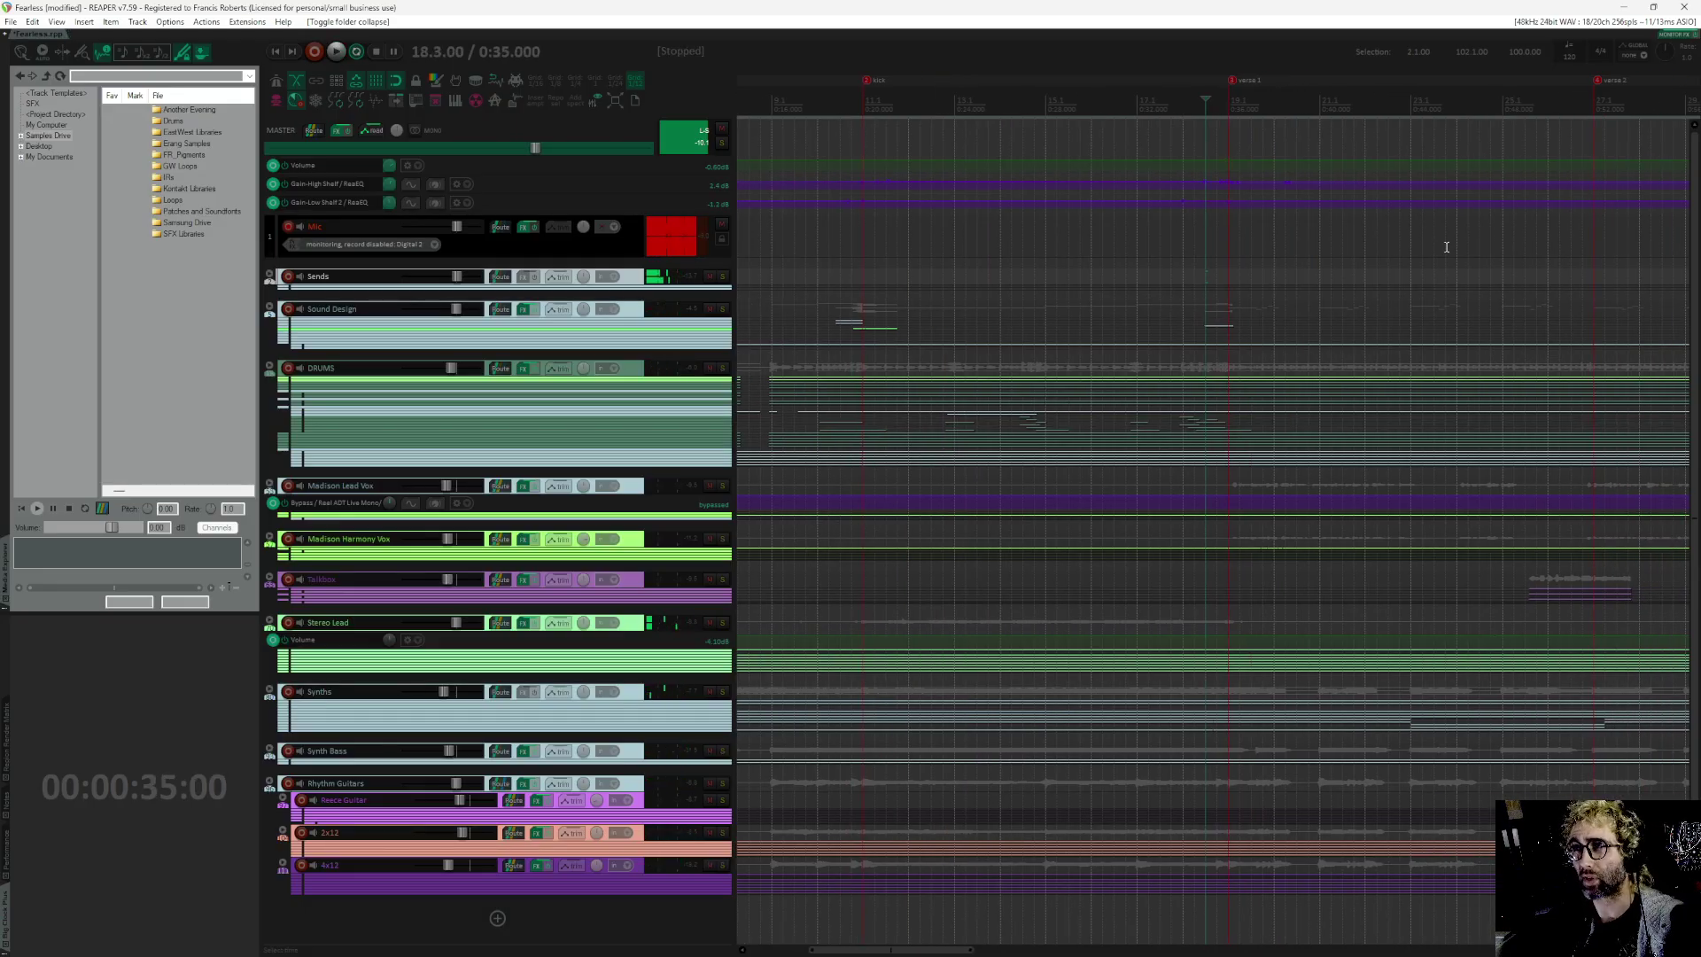
pyautogui.press('space')
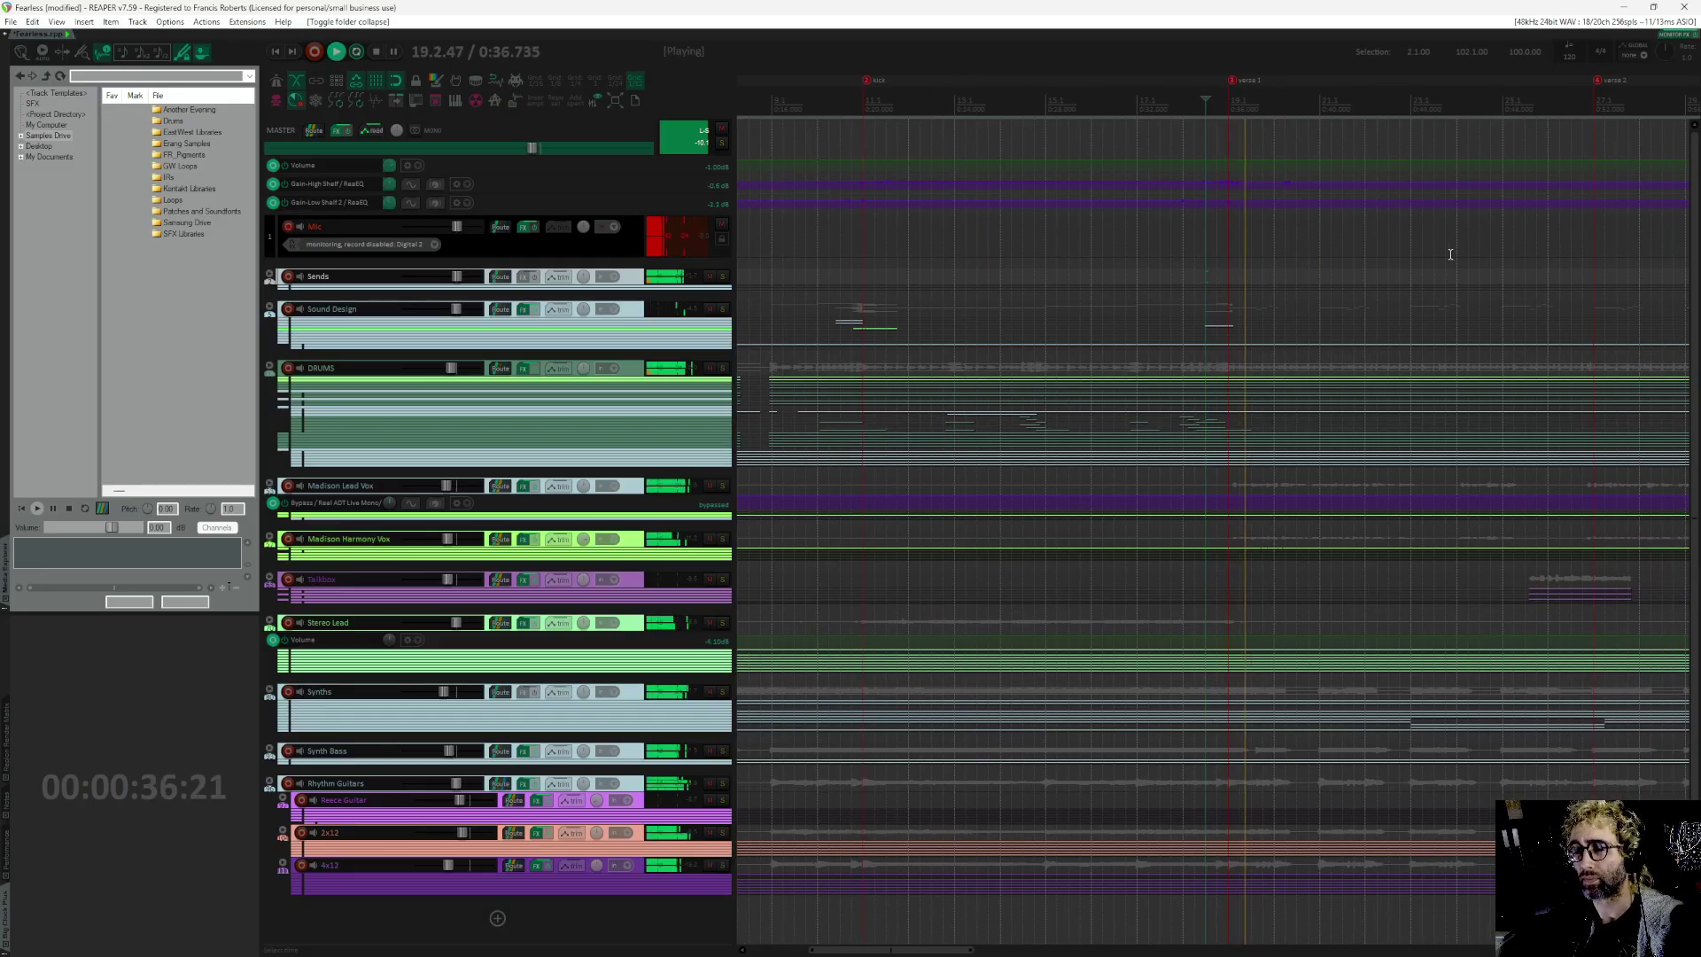
# Step: Play the transition from the end of verse 2 into the chorus, starting at 33.4.00
pyautogui.moveTo(1511, 243); pyautogui.dragTo(1302, 176)
pyautogui.press('space')
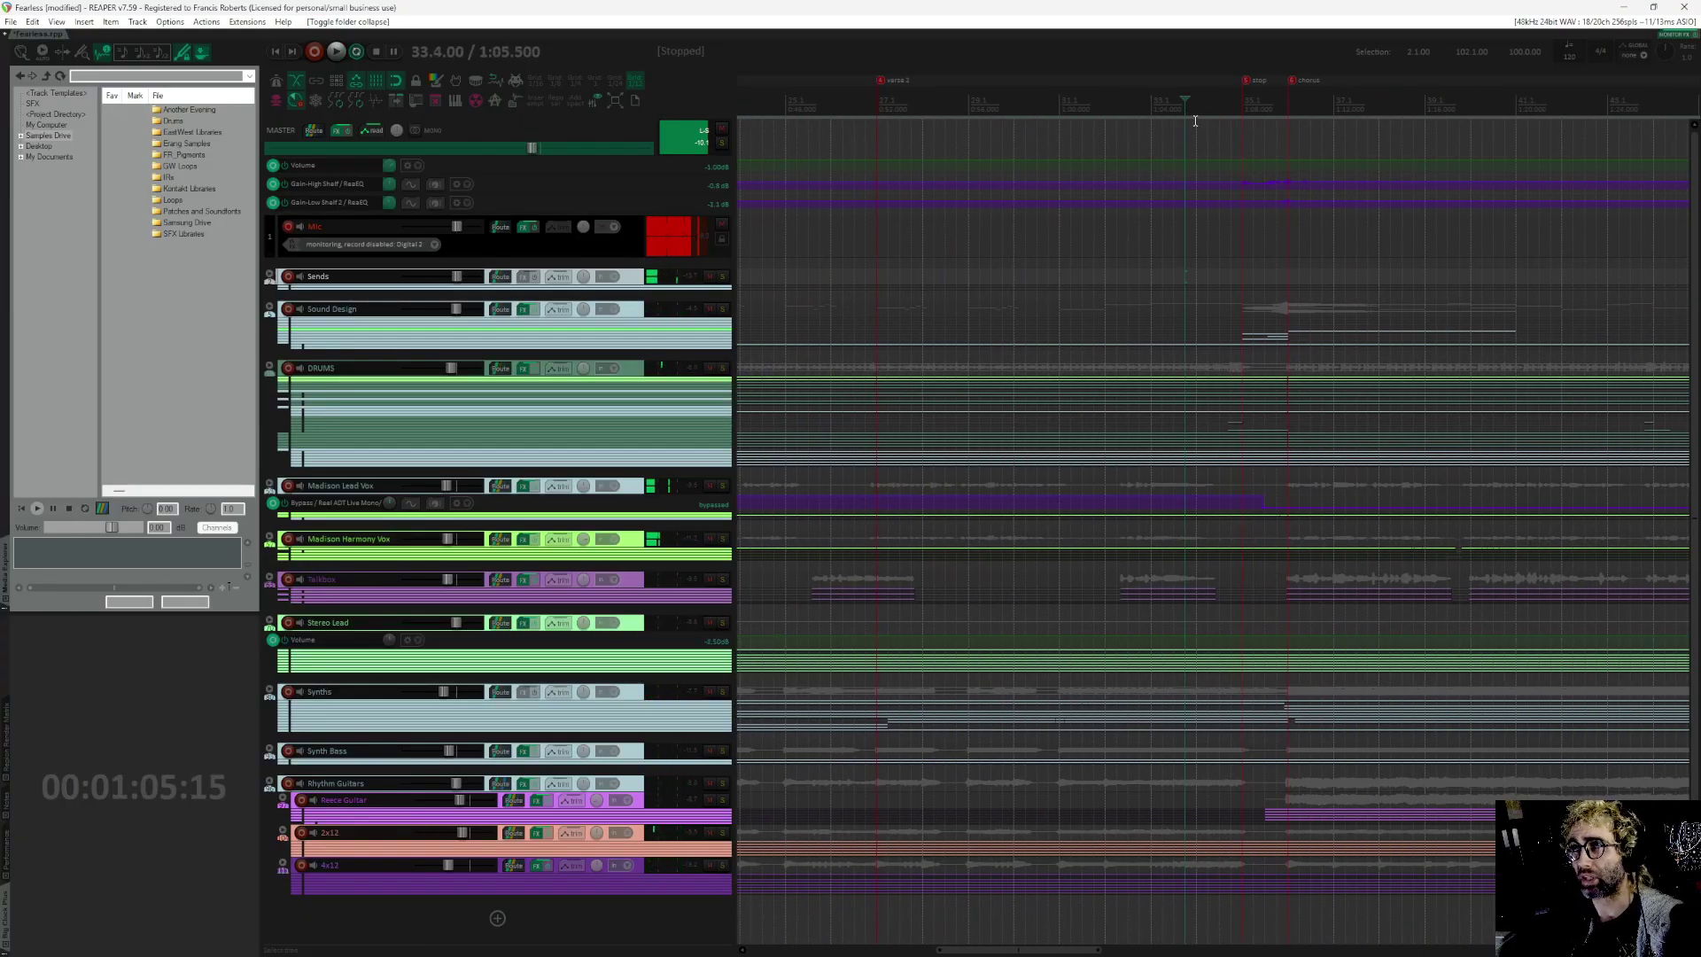
pyautogui.moveTo(1256, 113); pyautogui.dragTo(1211, 296)
pyautogui.press('space')
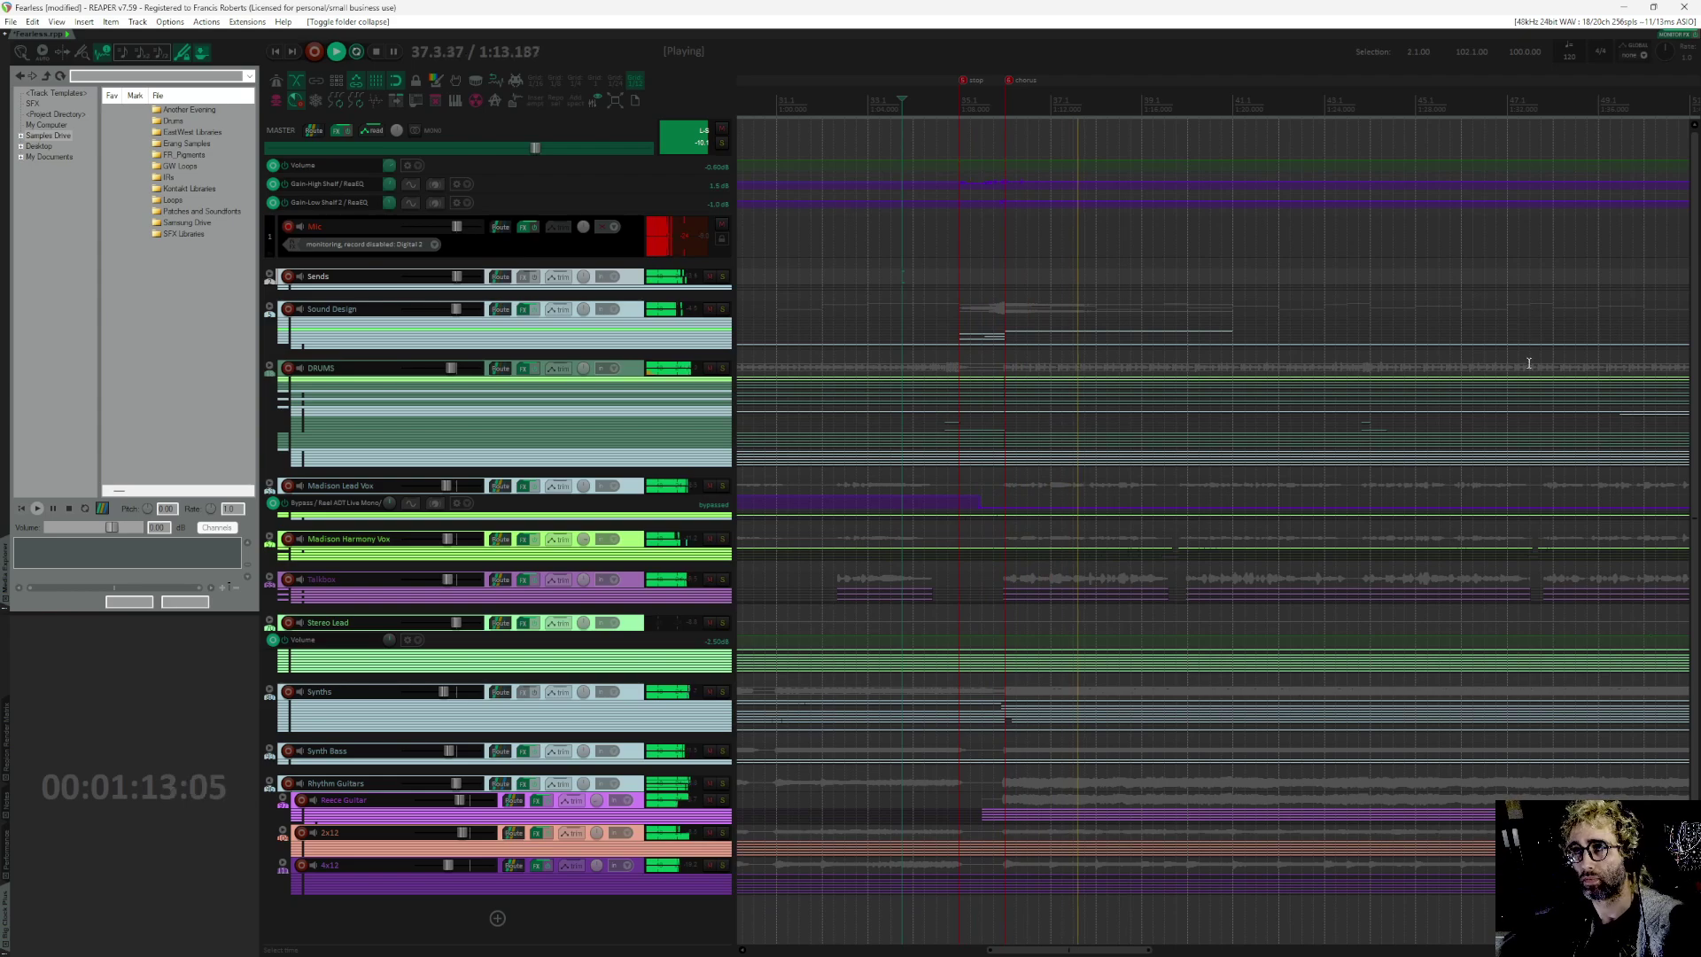
pyautogui.press('space')
# Step: Play the song's final section from 88.4.00, just before its marker
pyautogui.moveTo(1542, 383); pyautogui.dragTo(1292, 369)
pyautogui.hscroll(5, 915, 448)
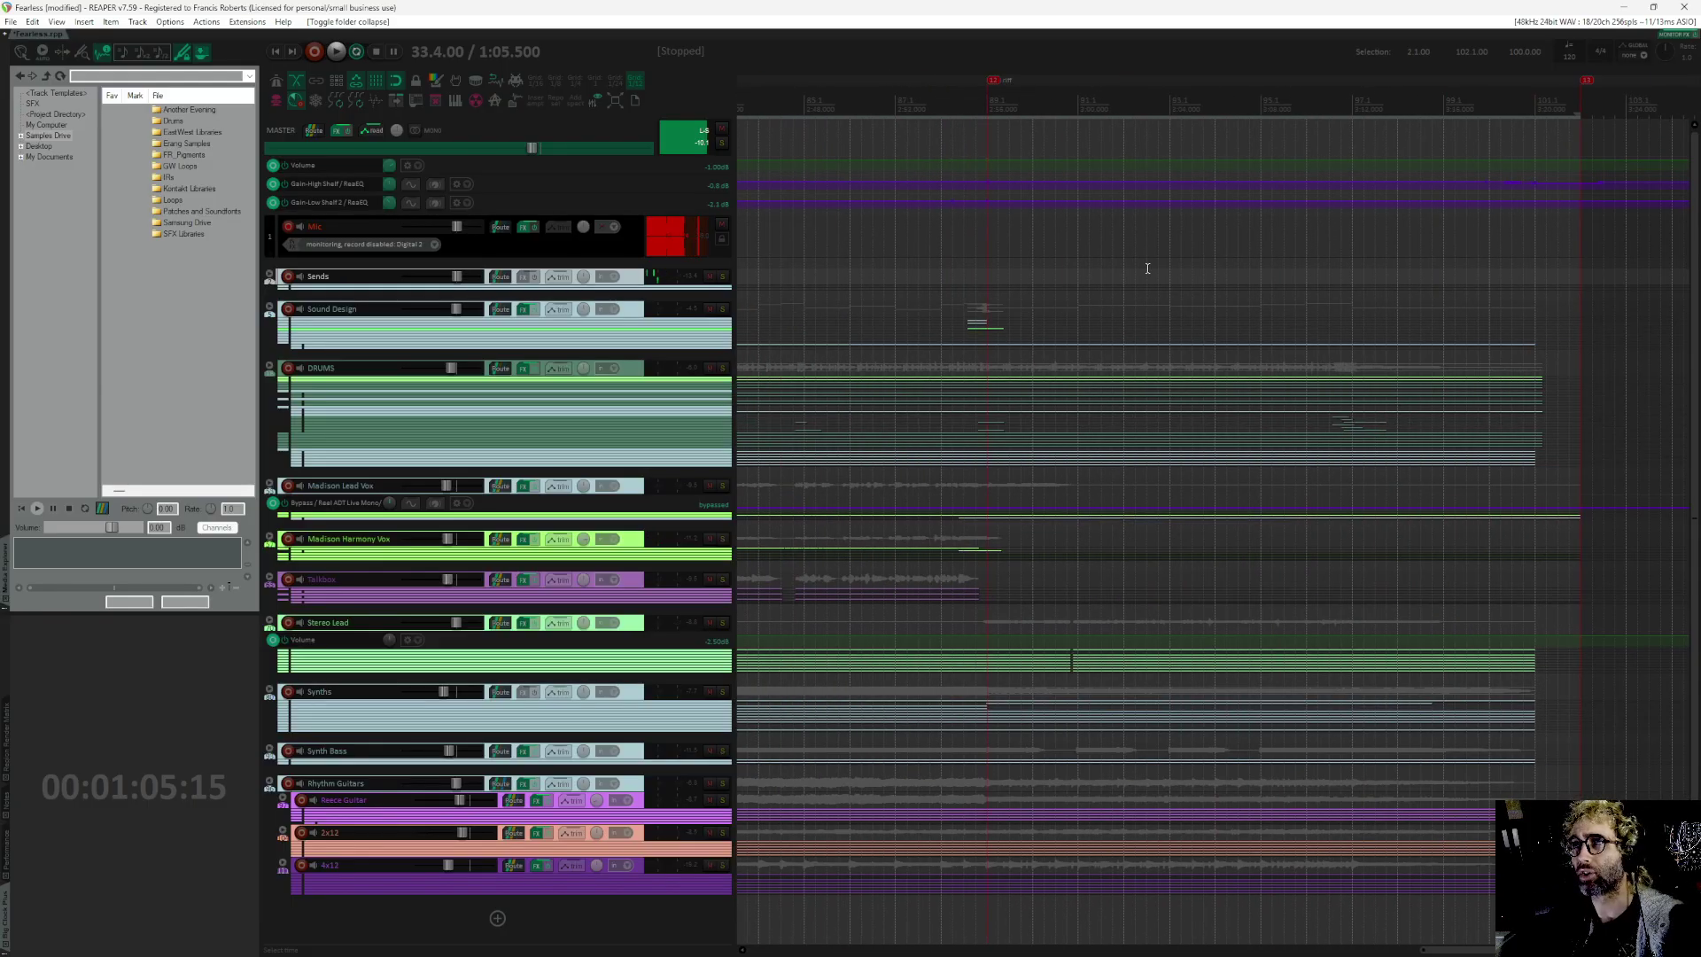
pyautogui.hscroll(2, 1147, 311)
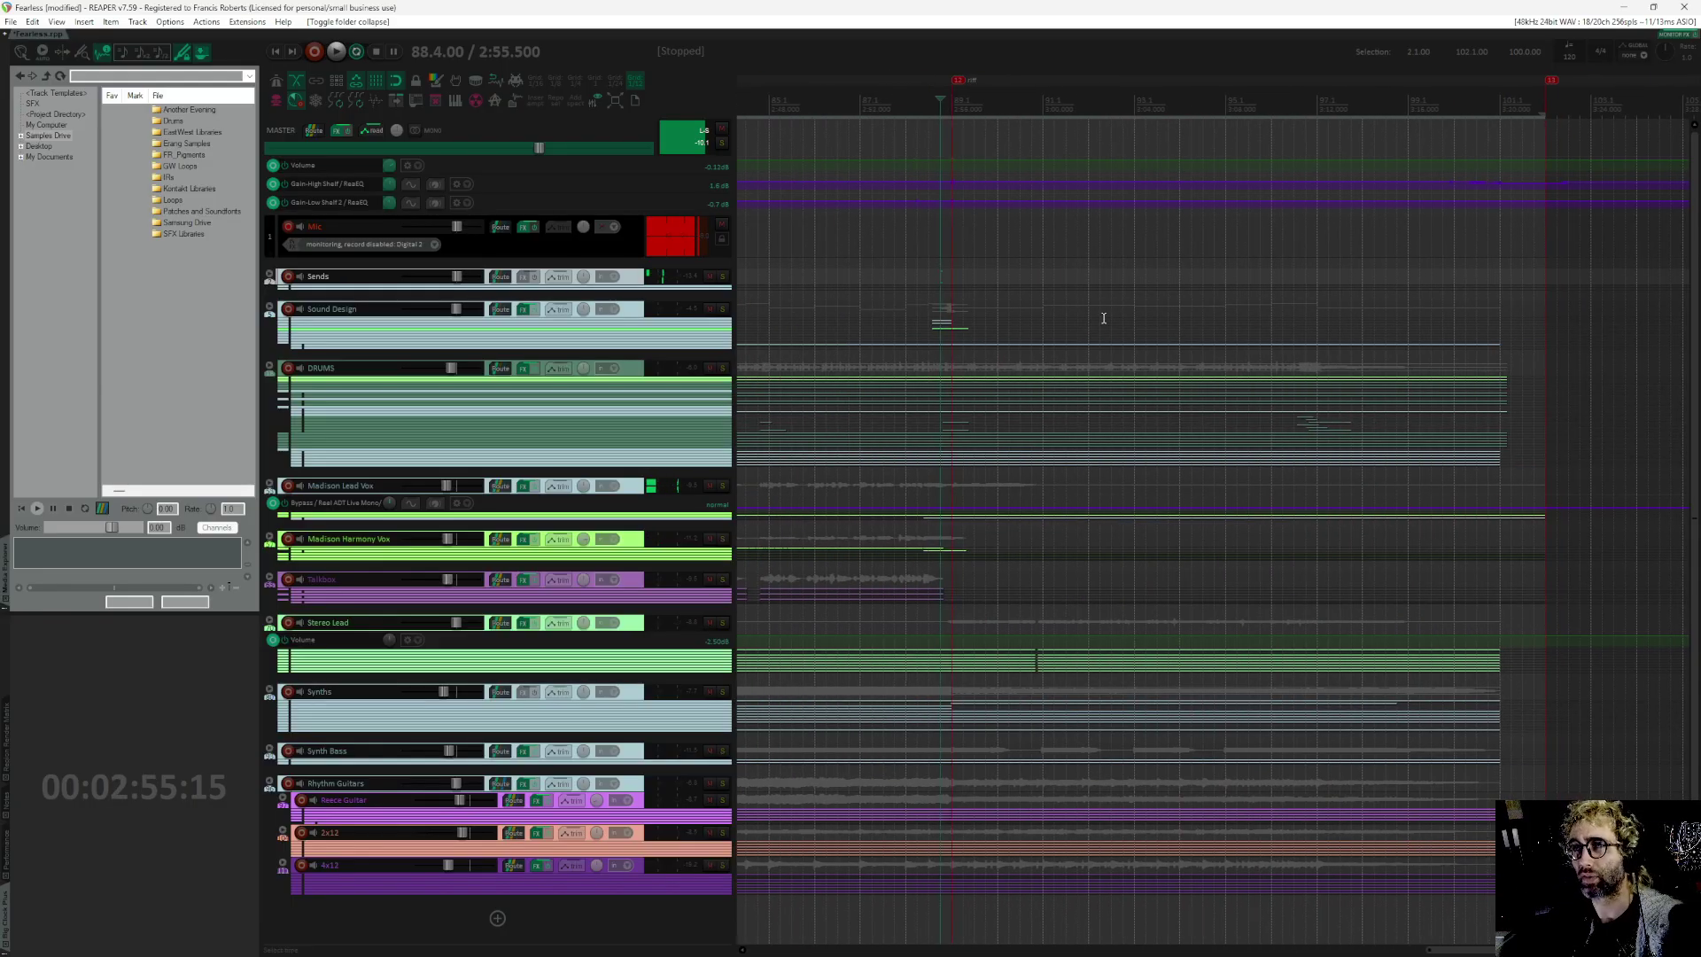
pyautogui.press('space')
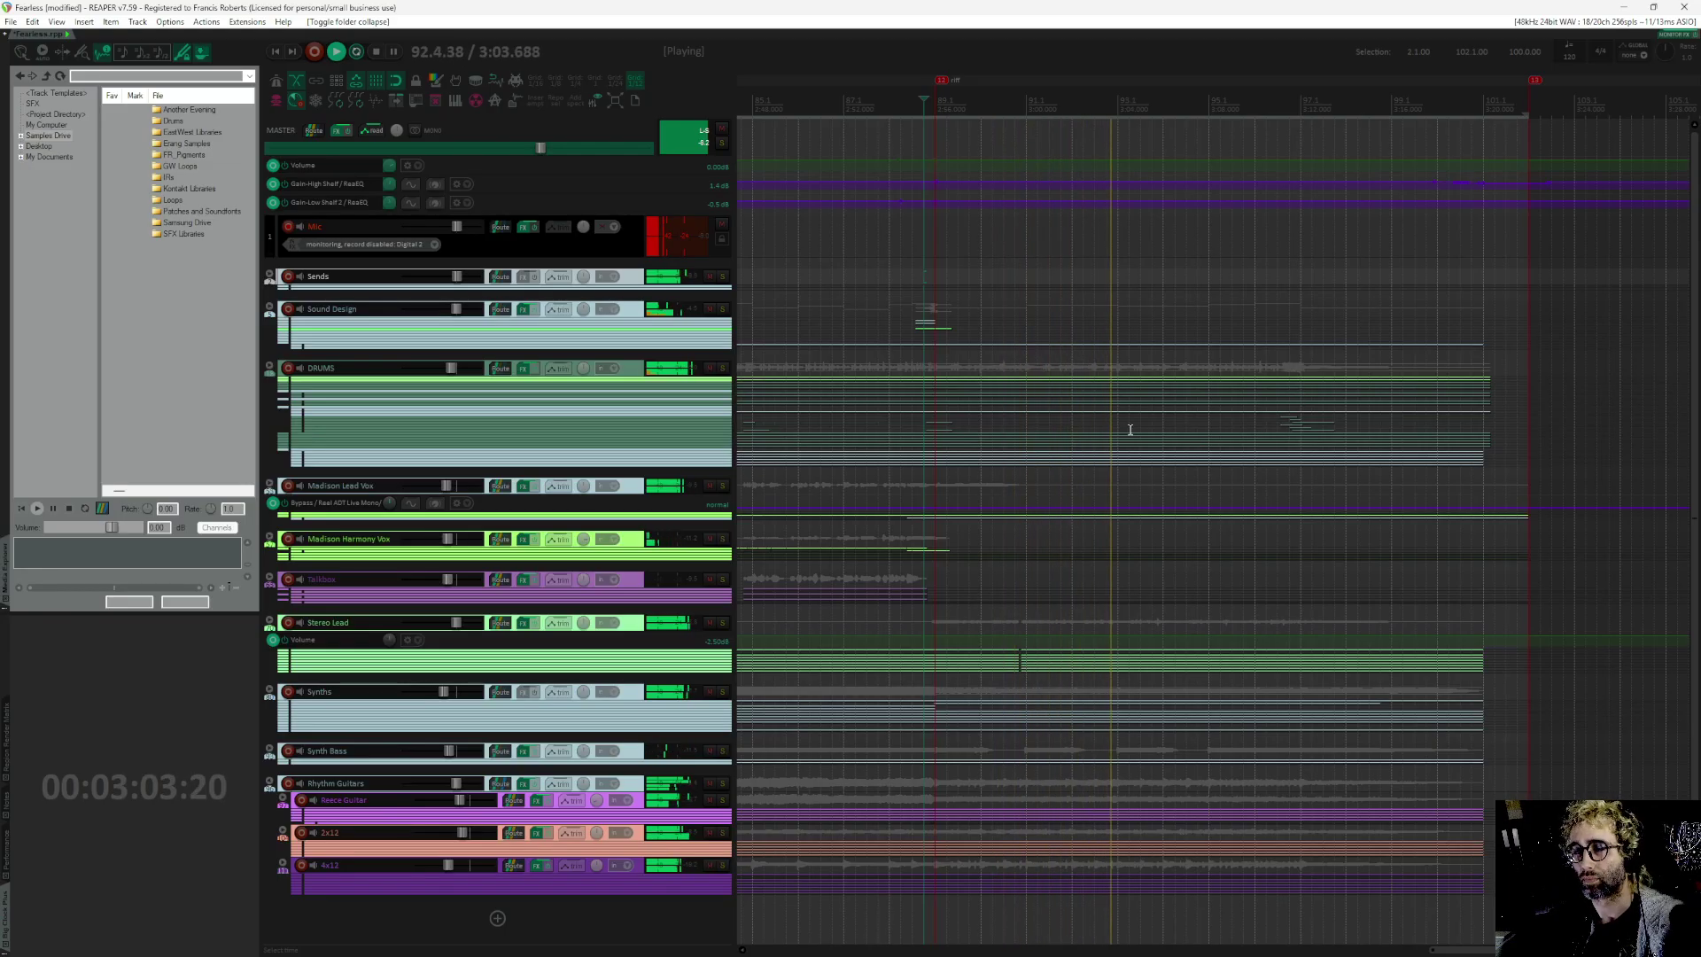
pyautogui.press('space')
# Step: Return to the project start and briefly expand the Sends folder to view its Reverb Long and Reverb Short tracks
pyautogui.press('Home')
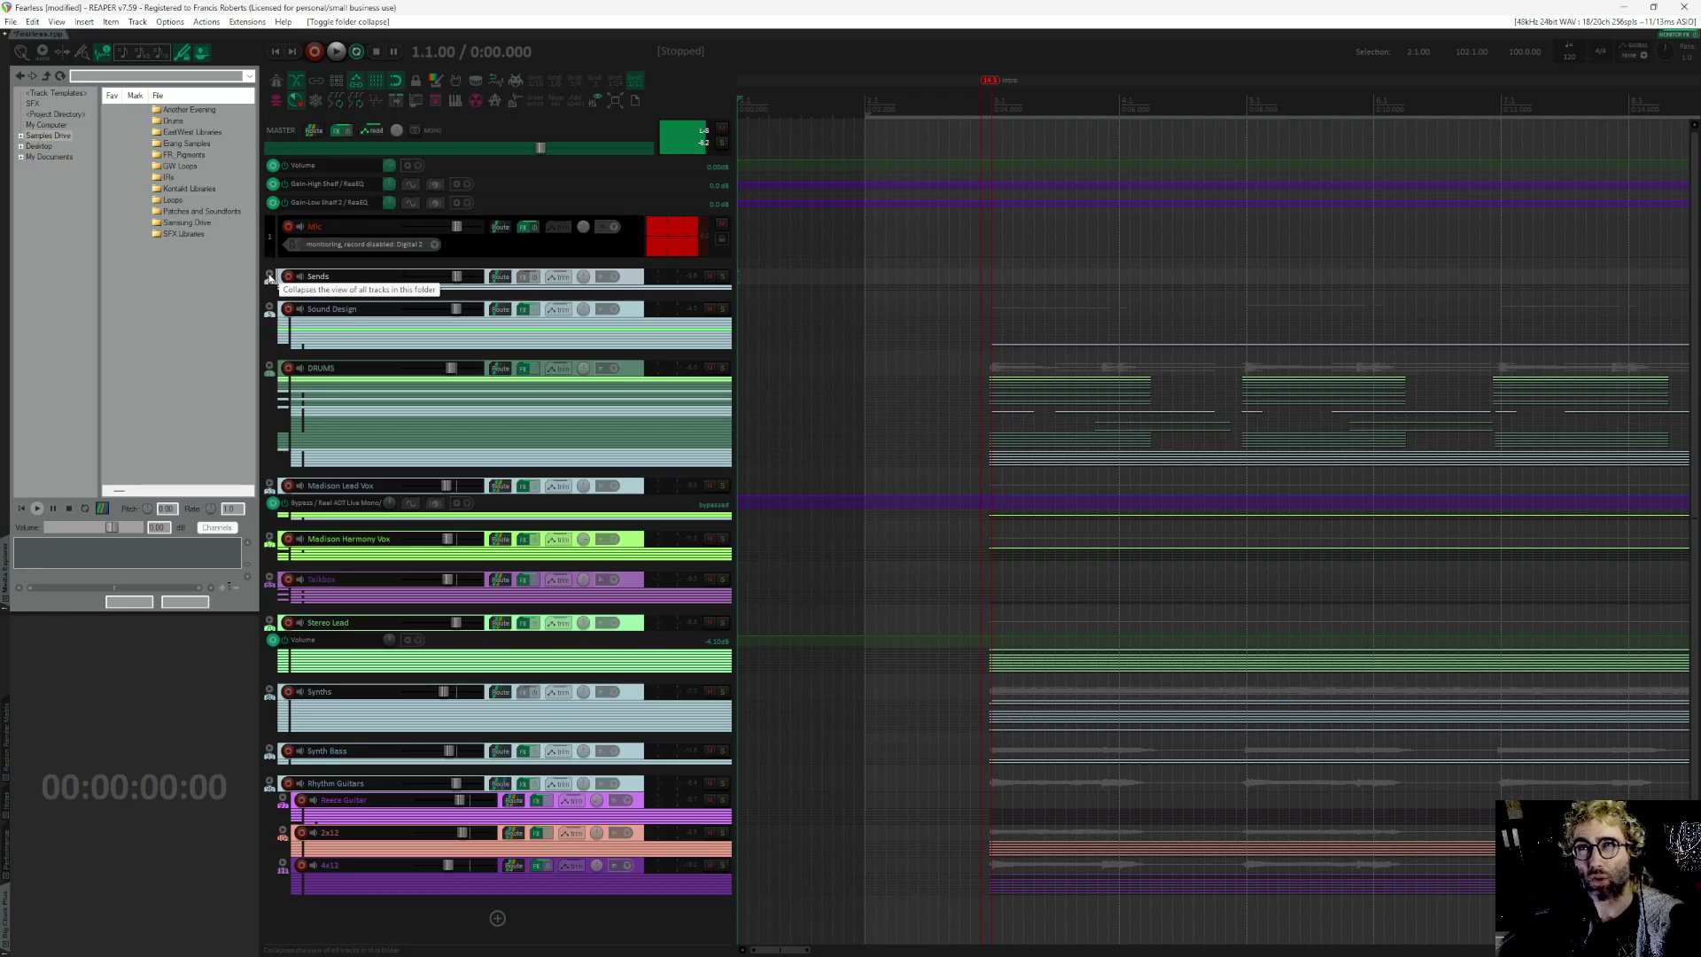
pyautogui.click(271, 278)
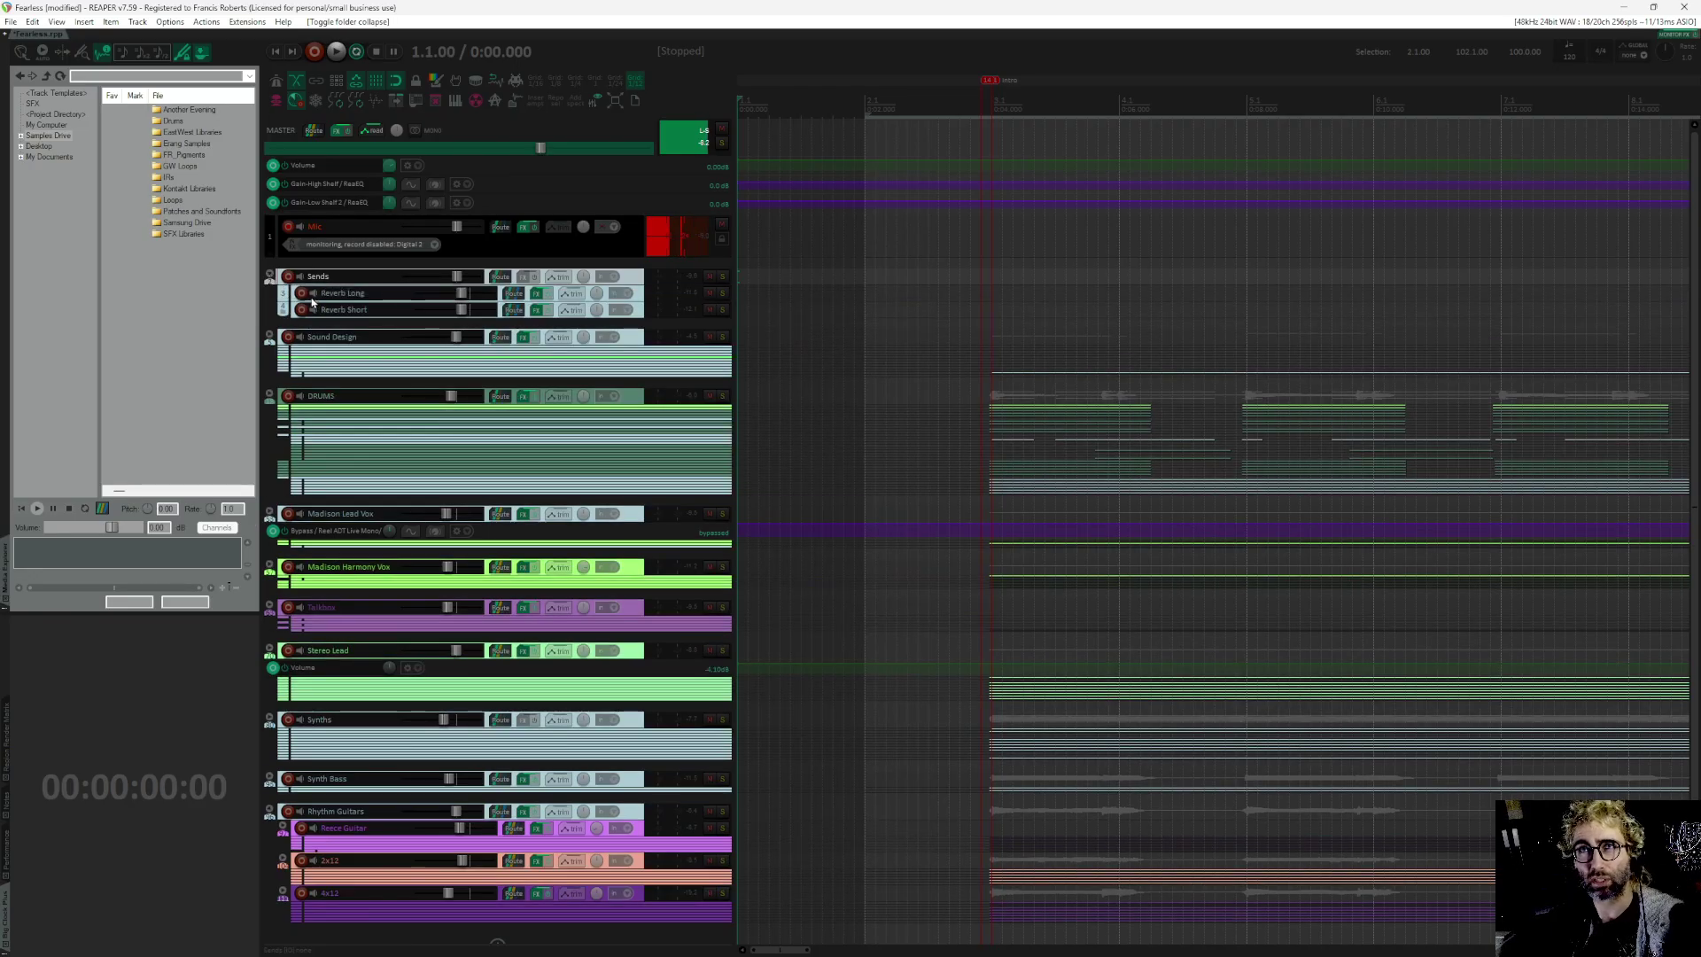
pyautogui.click(357, 296)
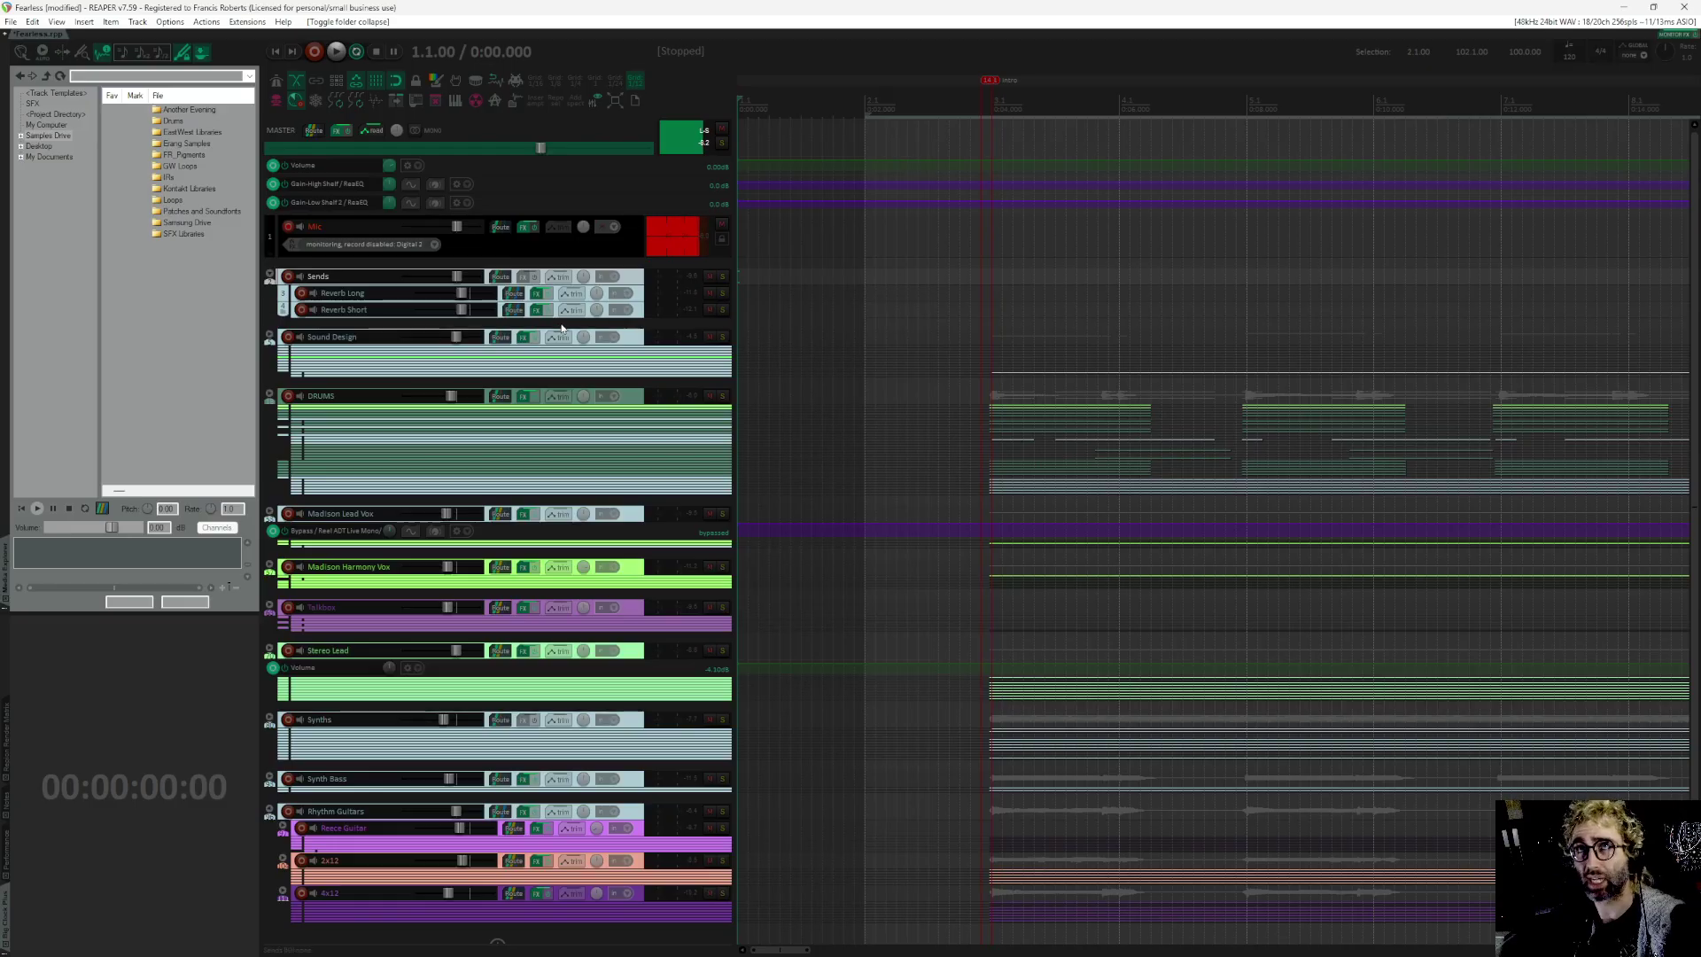
pyautogui.click(269, 276)
# Step: Expand the Sound Design folder and examine its clips around the end of the intro
pyautogui.click(270, 309)
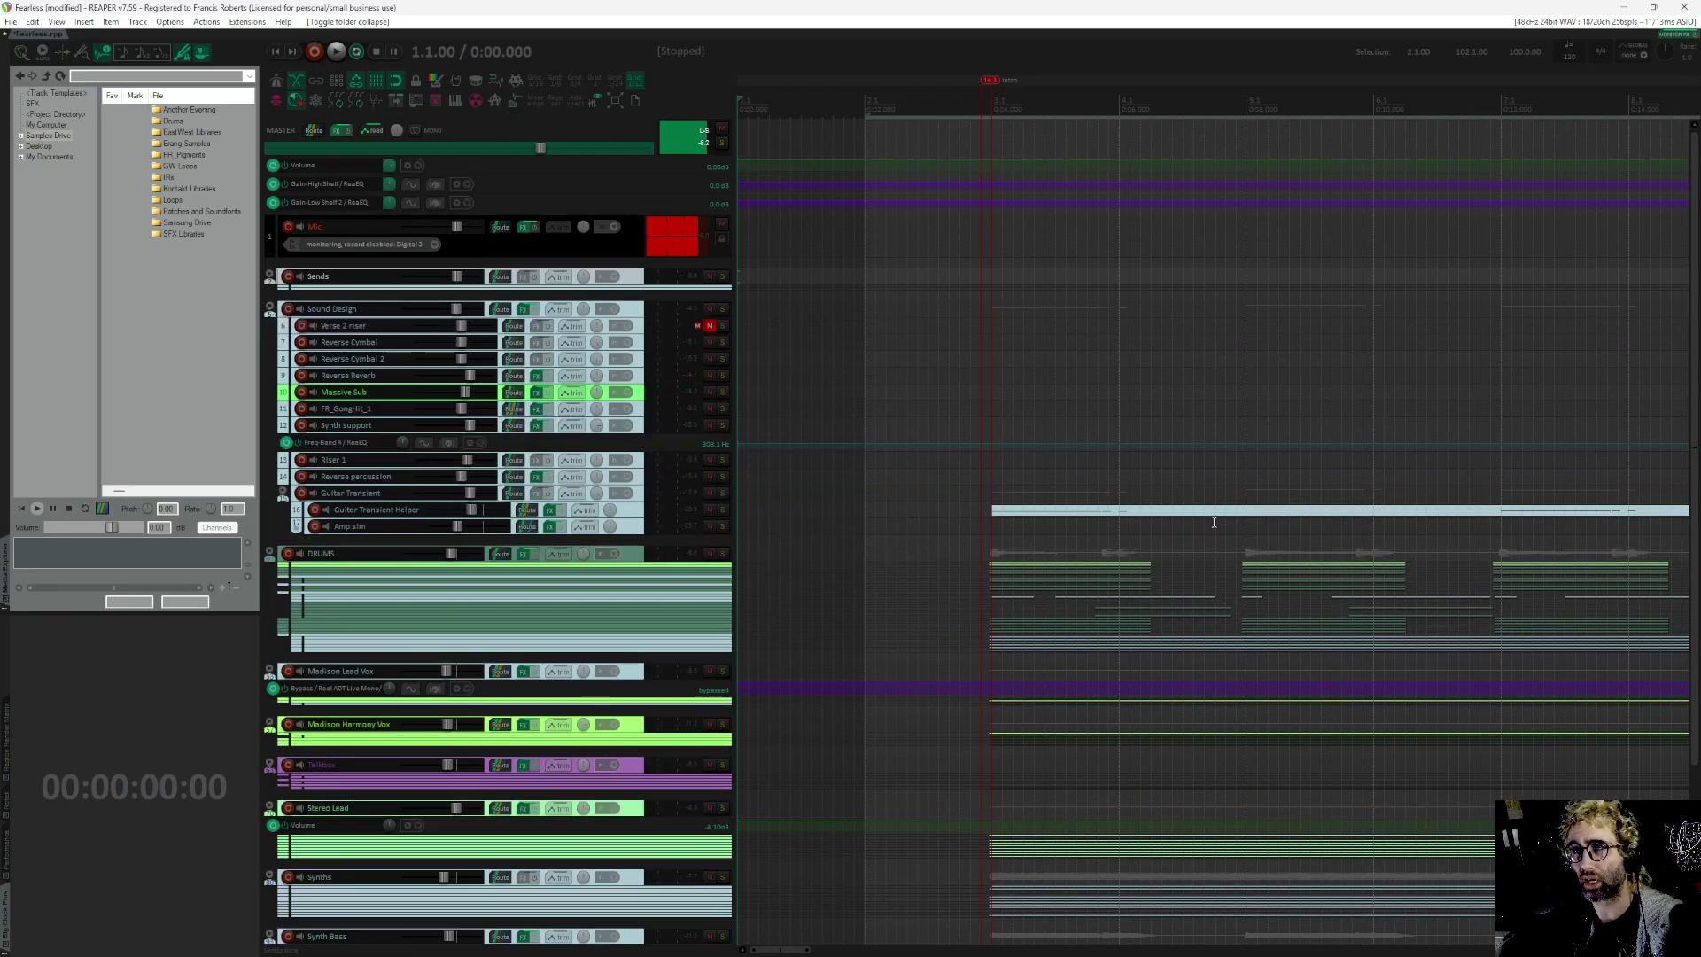
pyautogui.scroll(-3, 1301, 514)
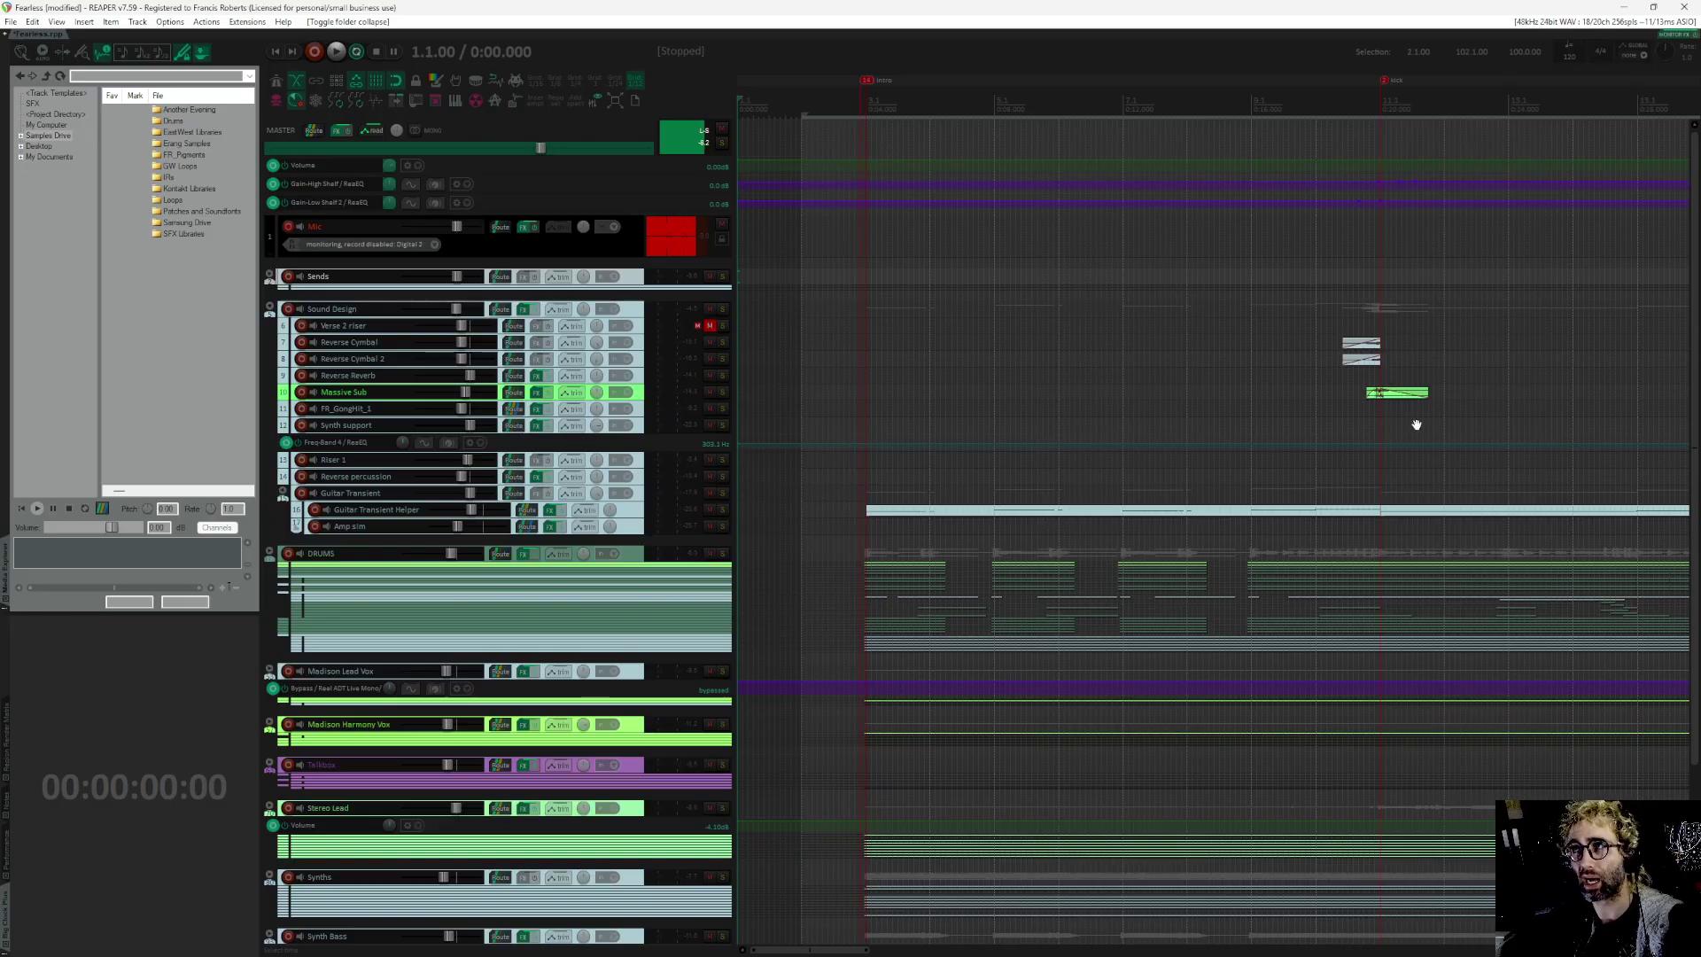
pyautogui.moveTo(1417, 425); pyautogui.dragTo(1384, 455)
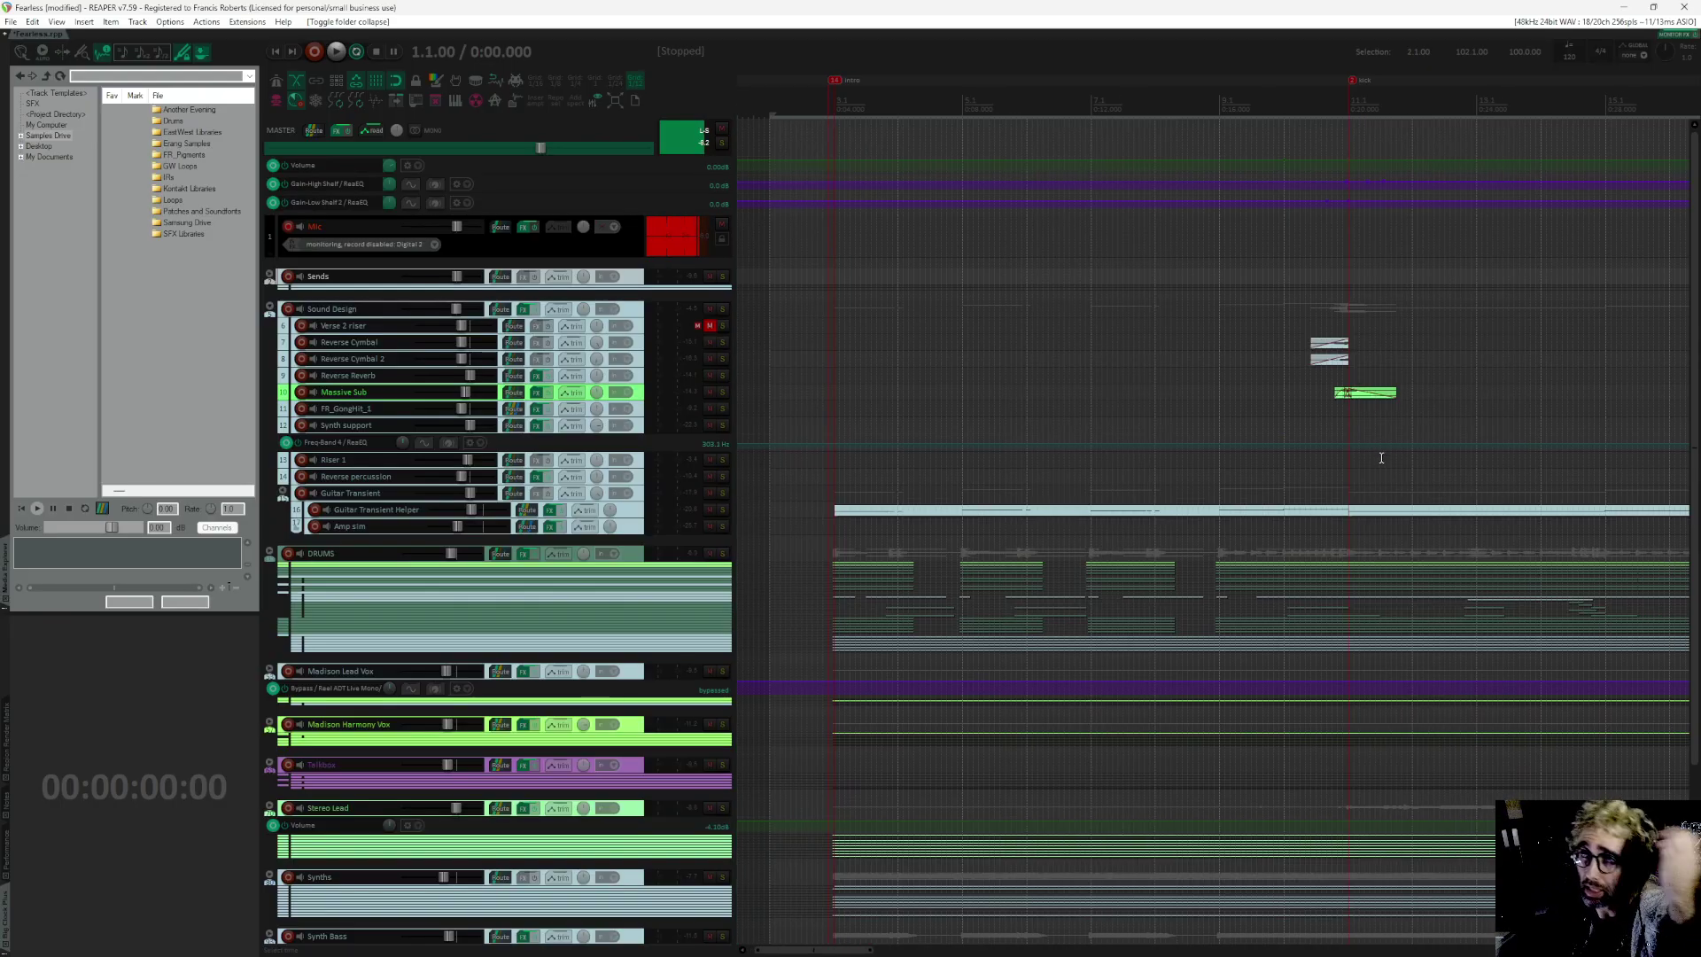
pyautogui.hscroll(6, 1169, 496)
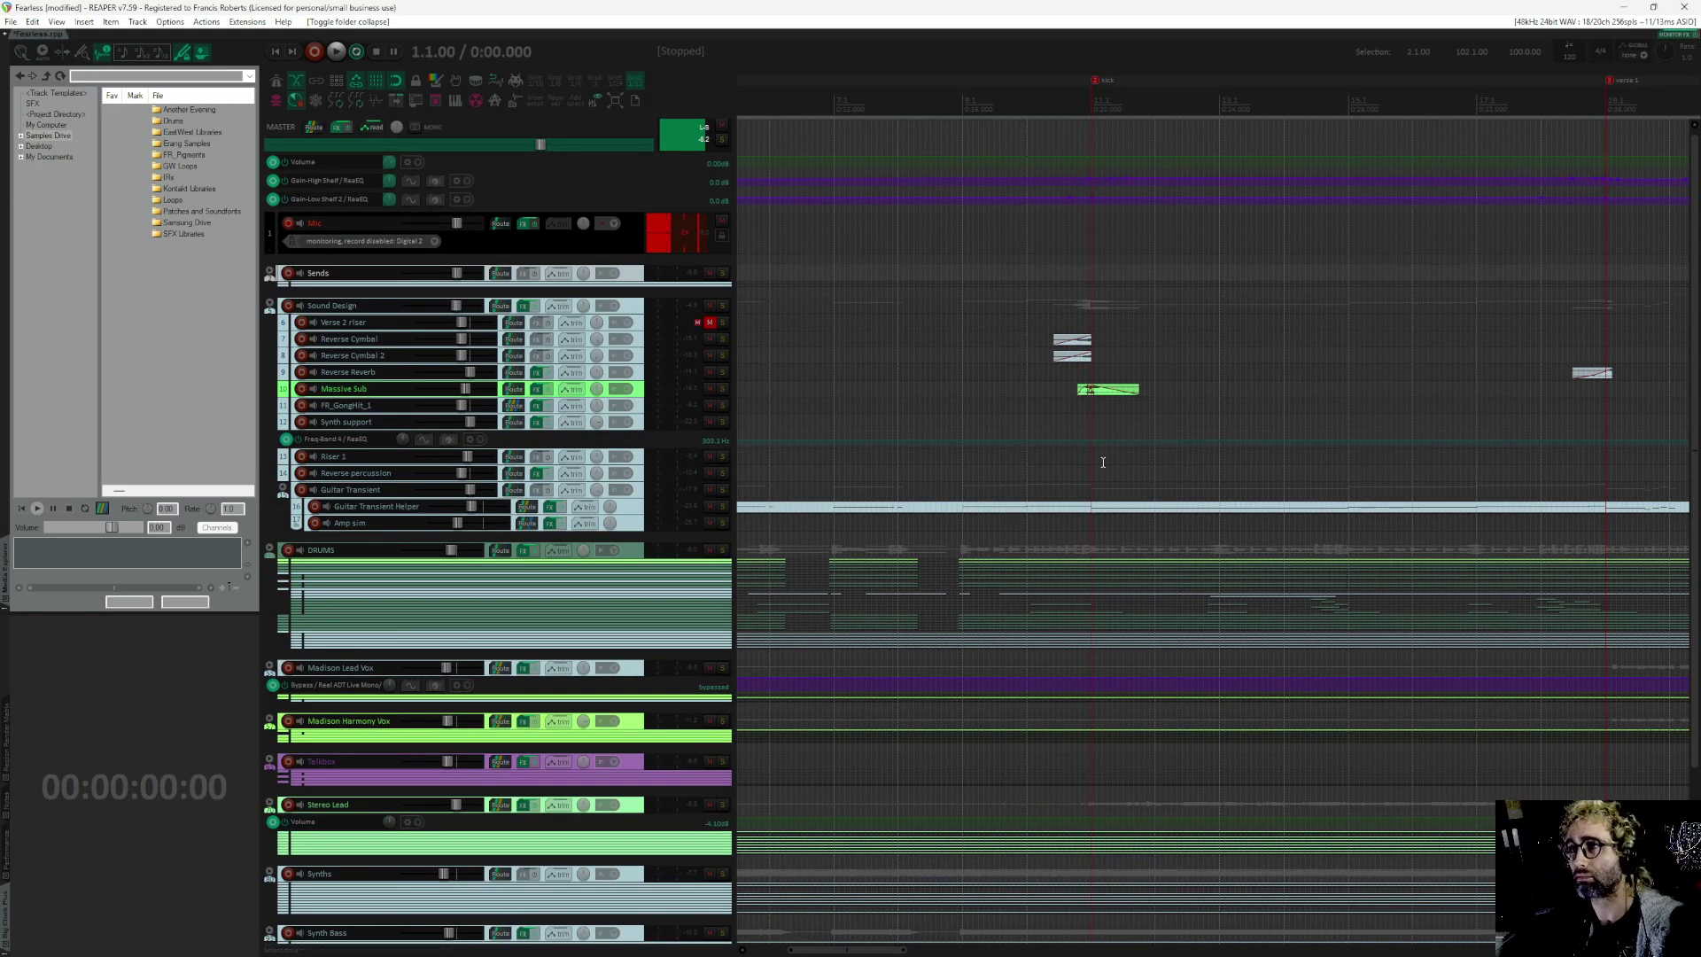
pyautogui.hscroll(3, 1095, 428)
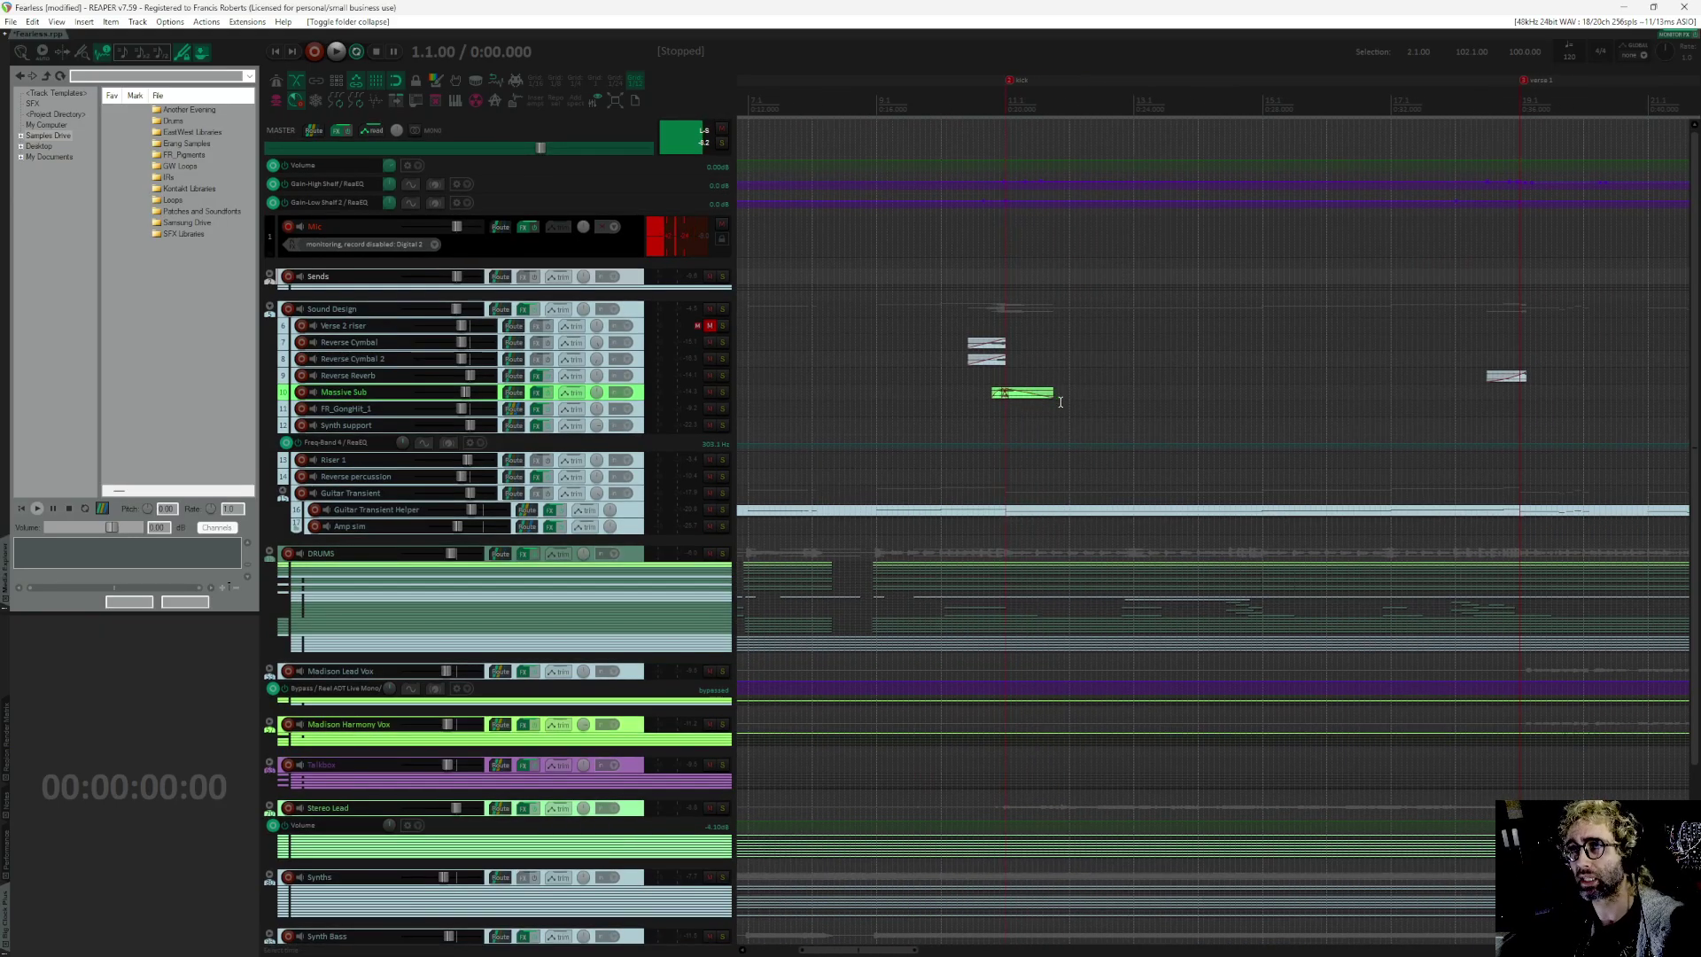
# Step: Play the full mix from 10.3.33 through the reverse cymbal clips at the end of the intro
pyautogui.click(977, 320)
pyautogui.scroll(2, 1049, 381)
pyautogui.hscroll(4, 1152, 354)
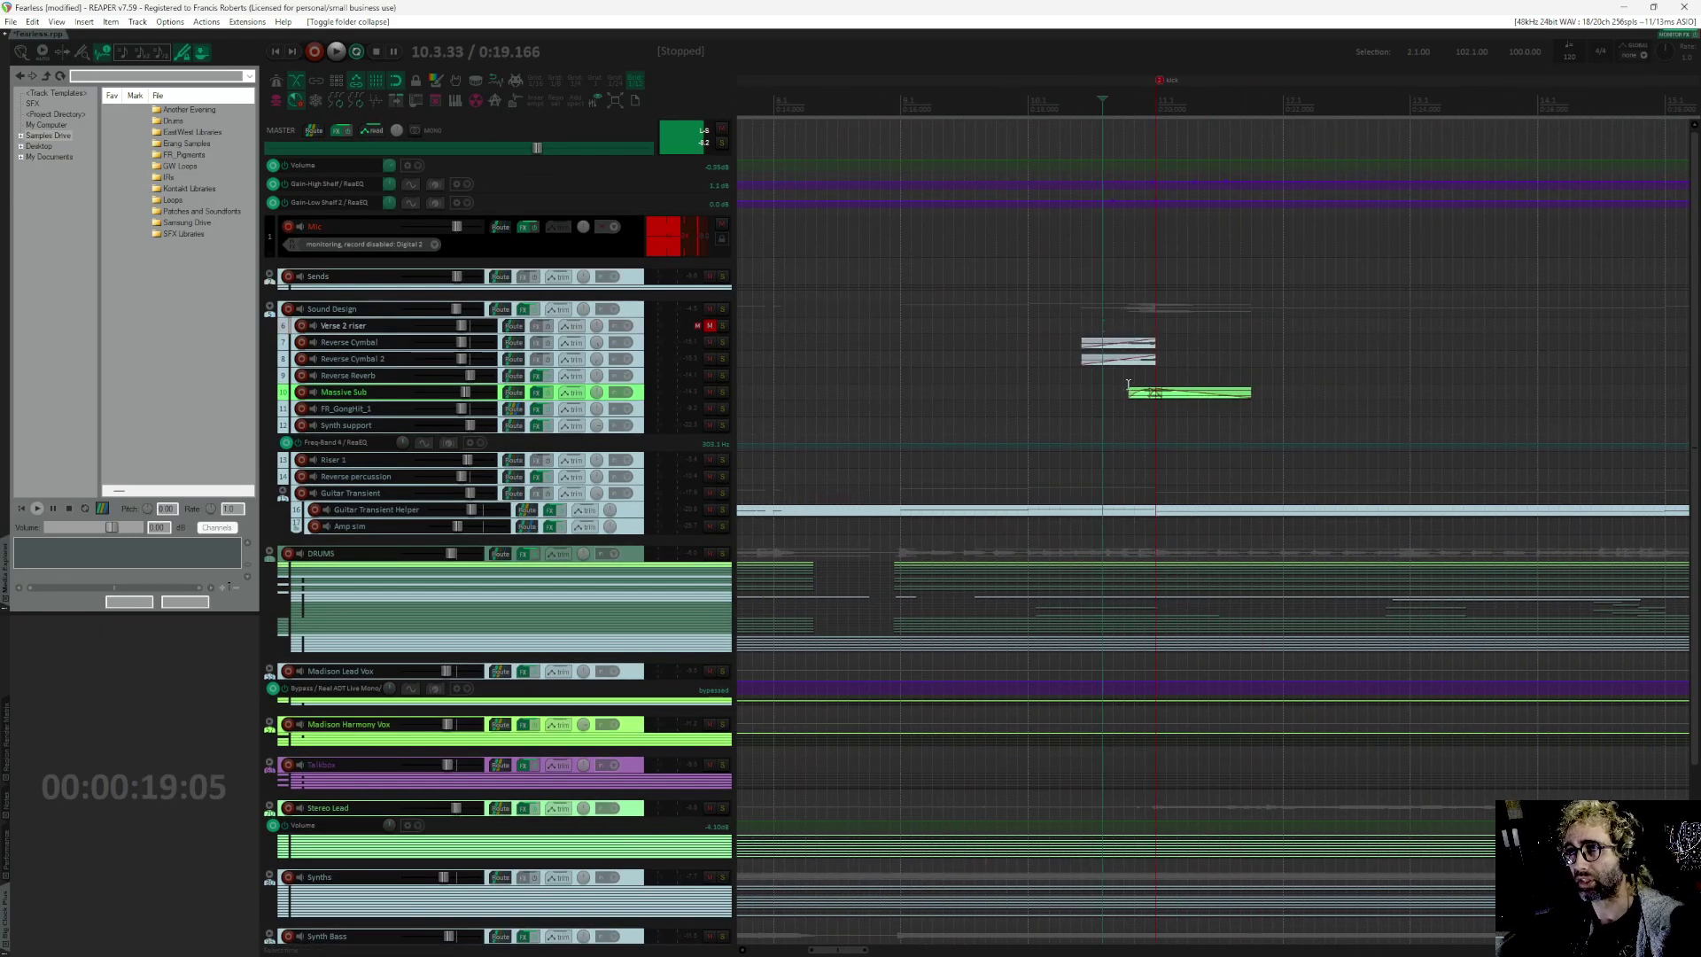
pyautogui.press('space')
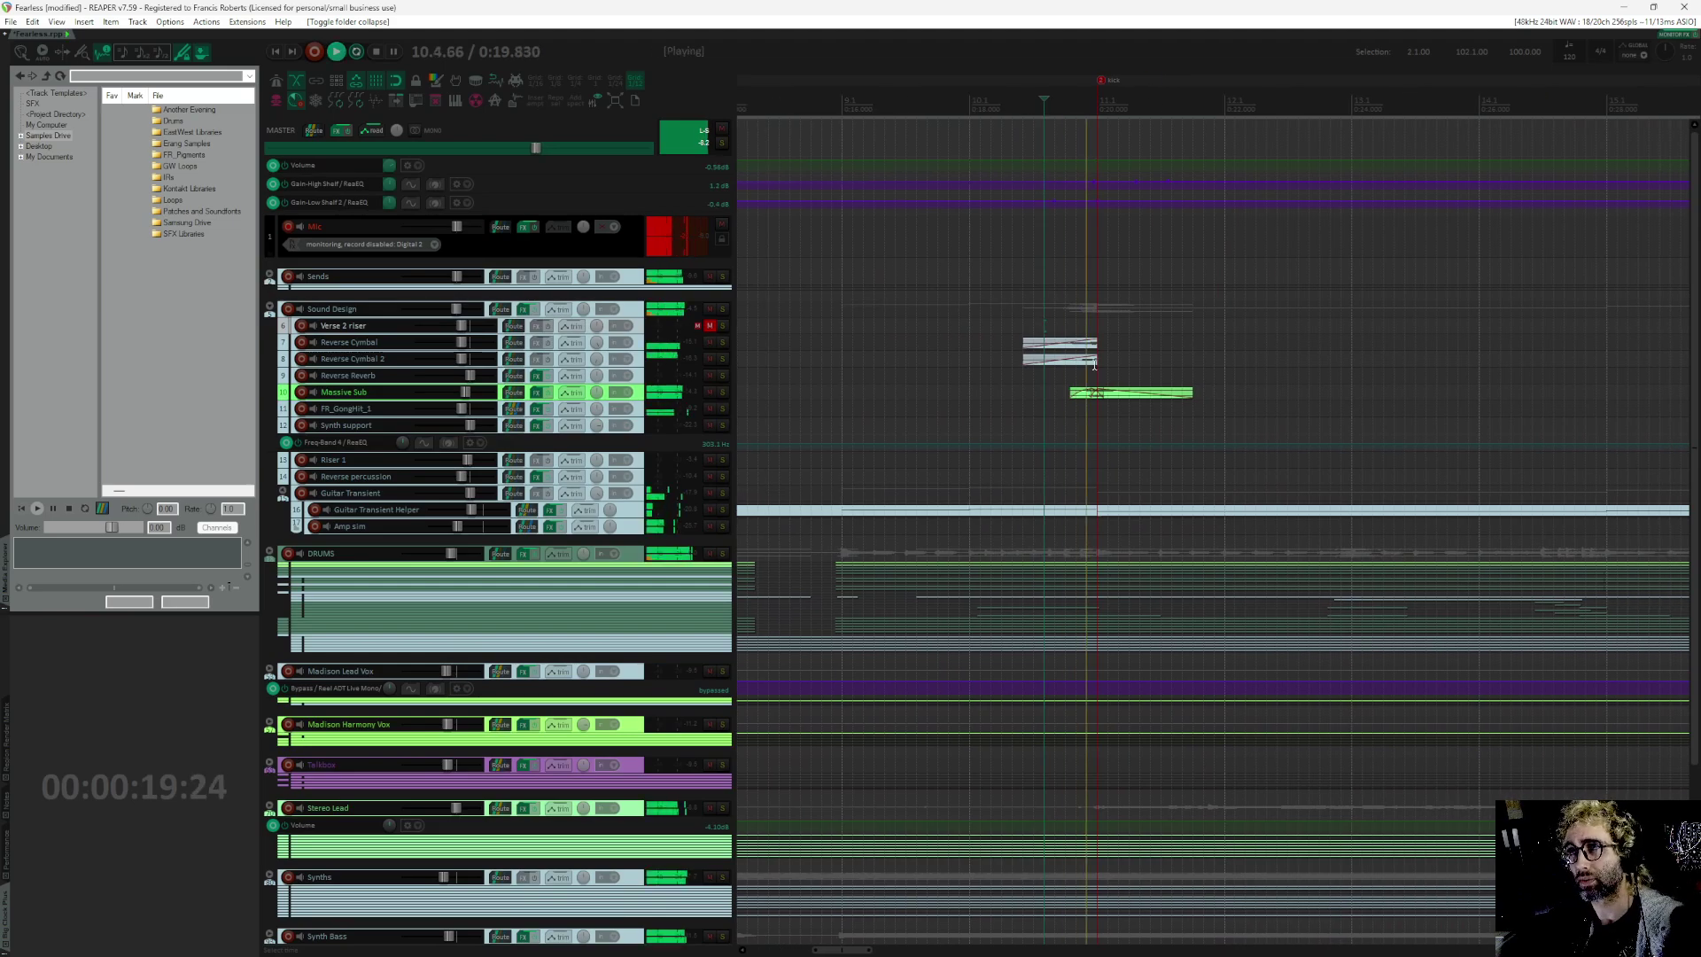
pyautogui.press('space')
# Step: Solo the Sound Design folder and play its transition sounds from 10.3.33
pyautogui.click(723, 309)
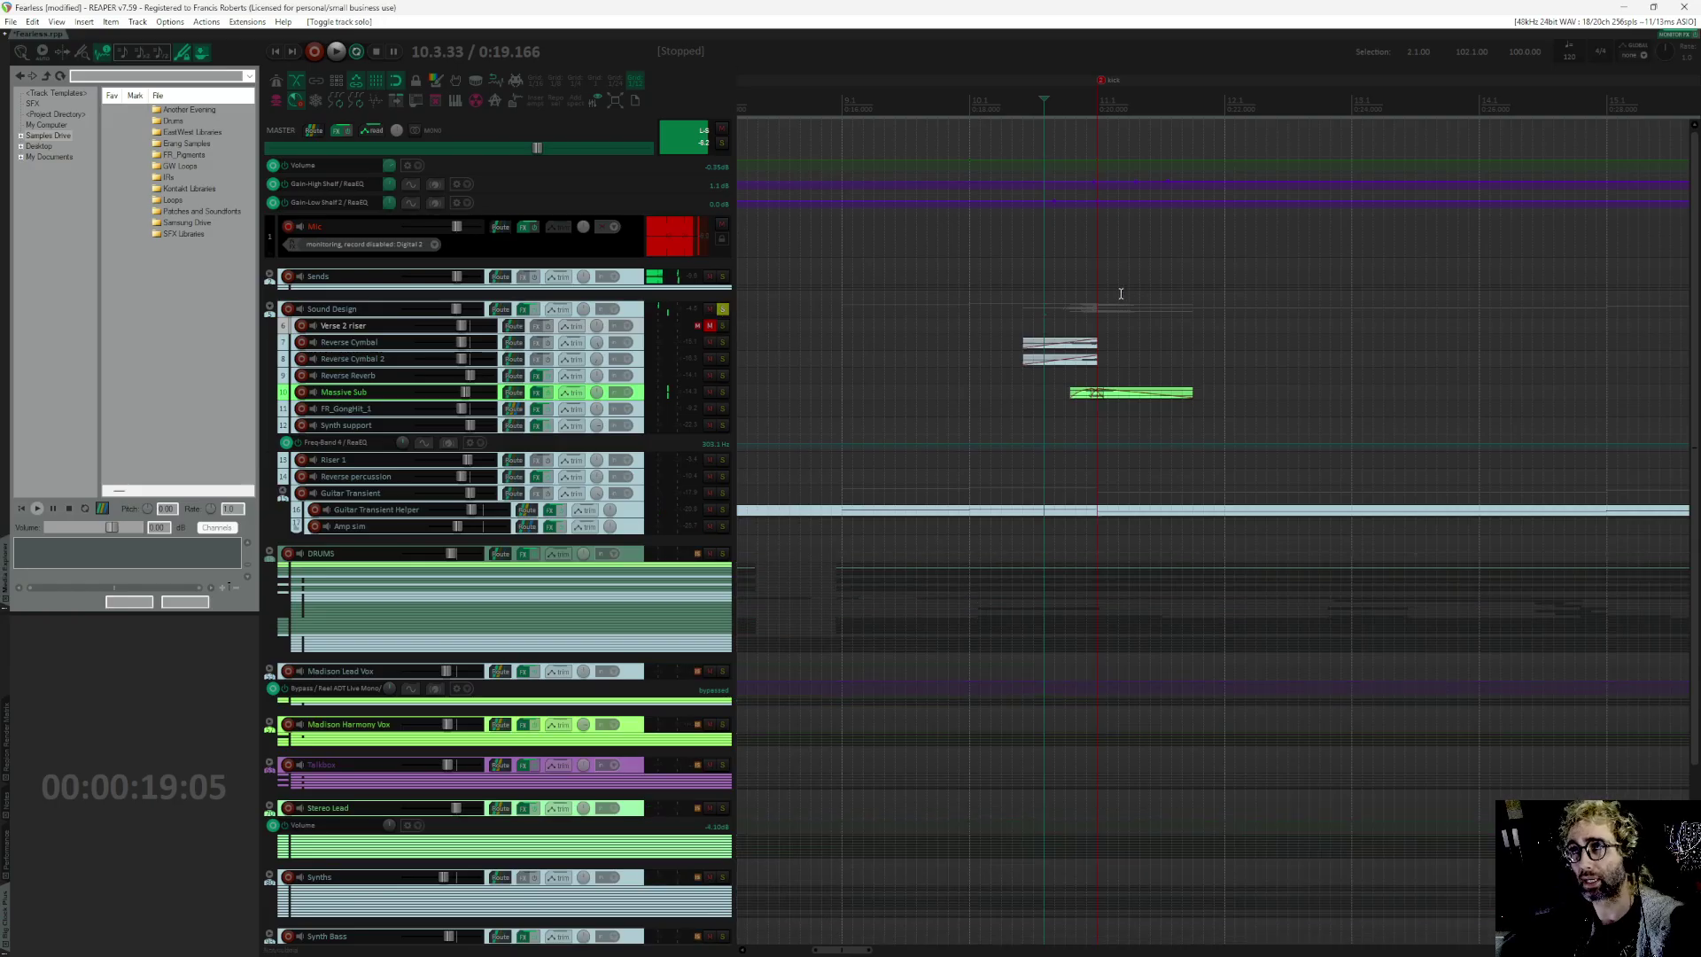
pyautogui.press('space')
pyautogui.press('space')
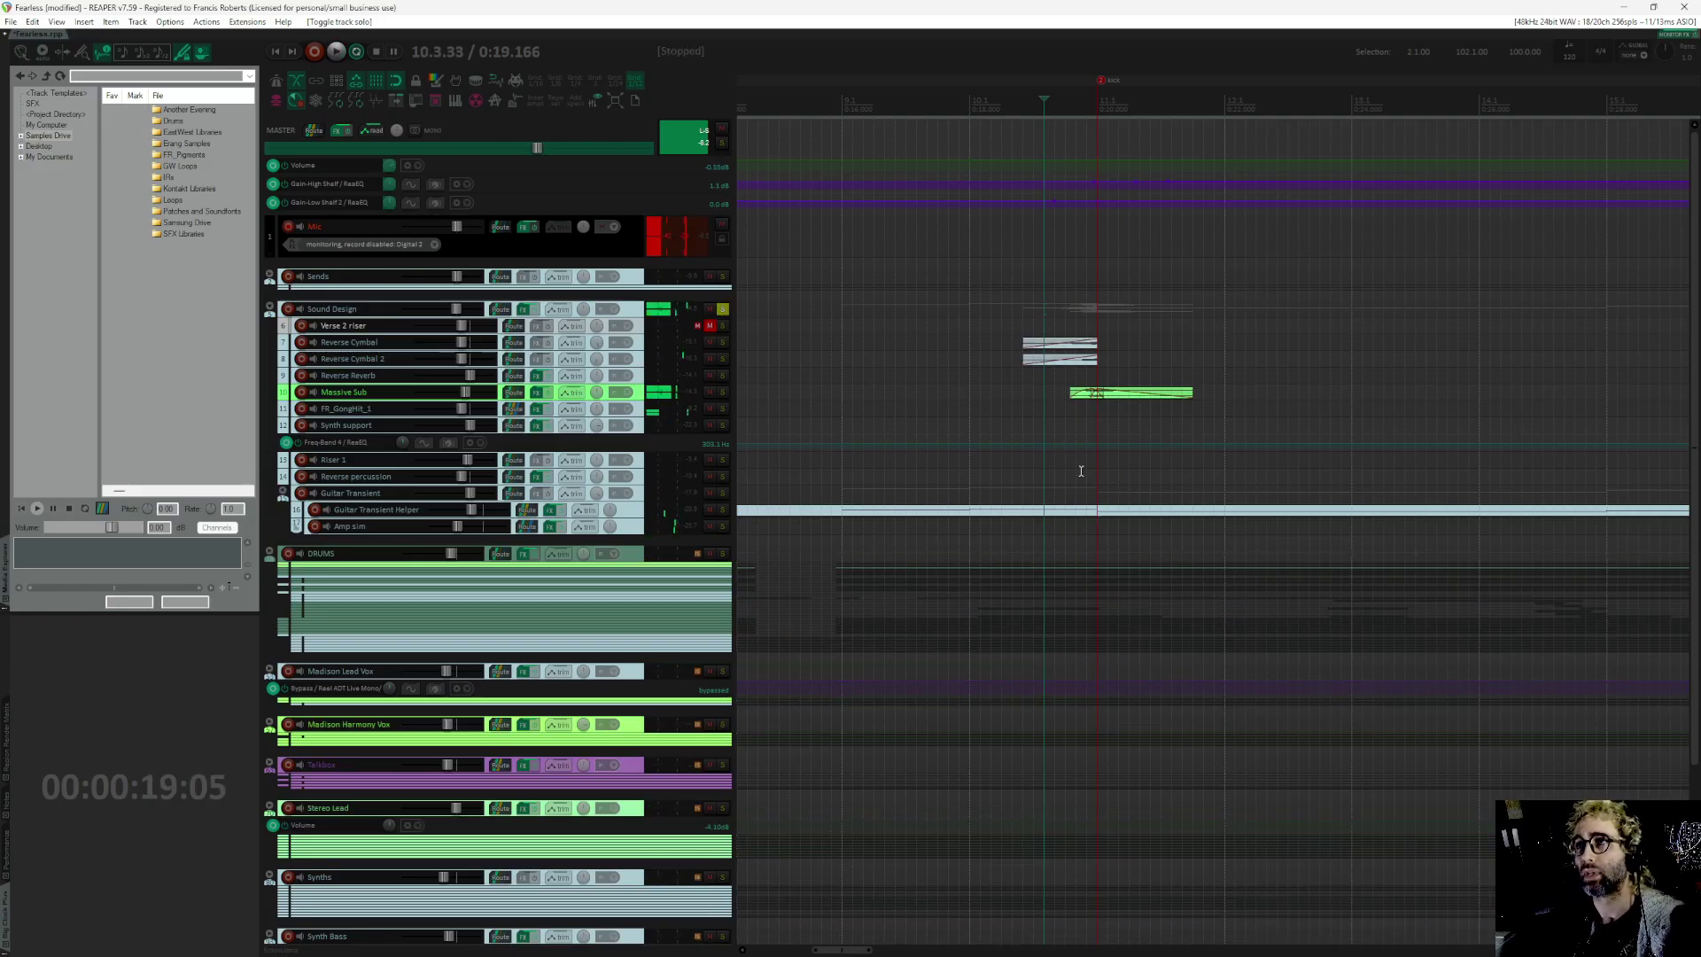
pyautogui.scroll(-3, 1081, 471)
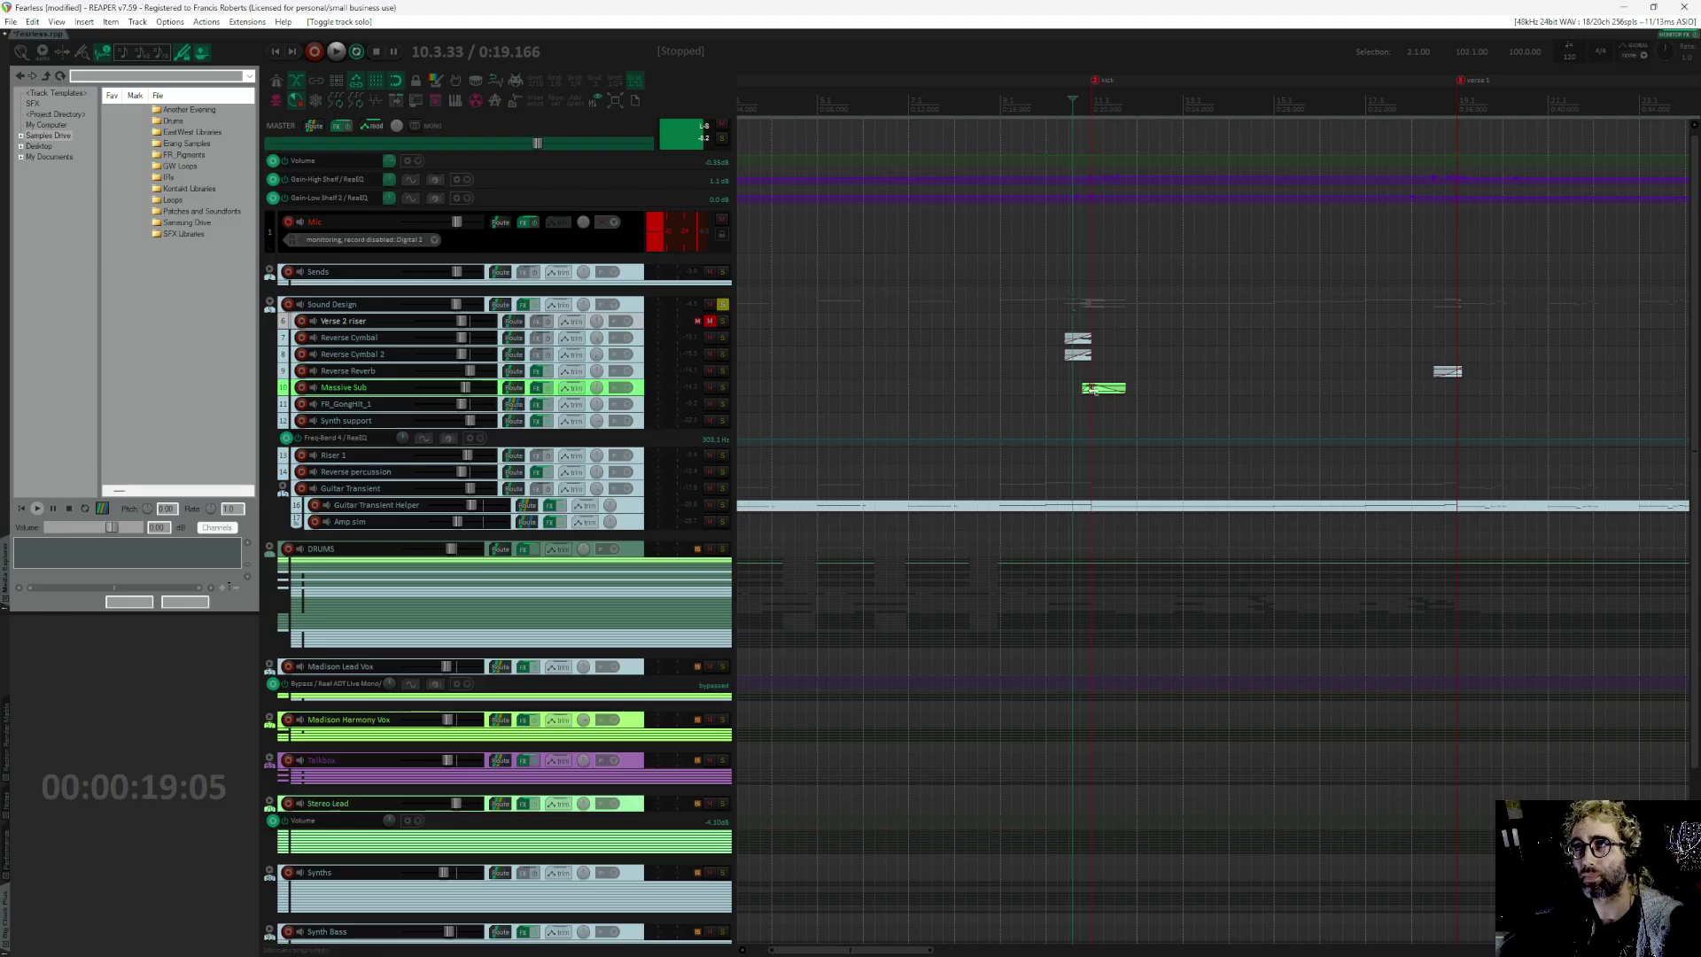
pyautogui.press('space')
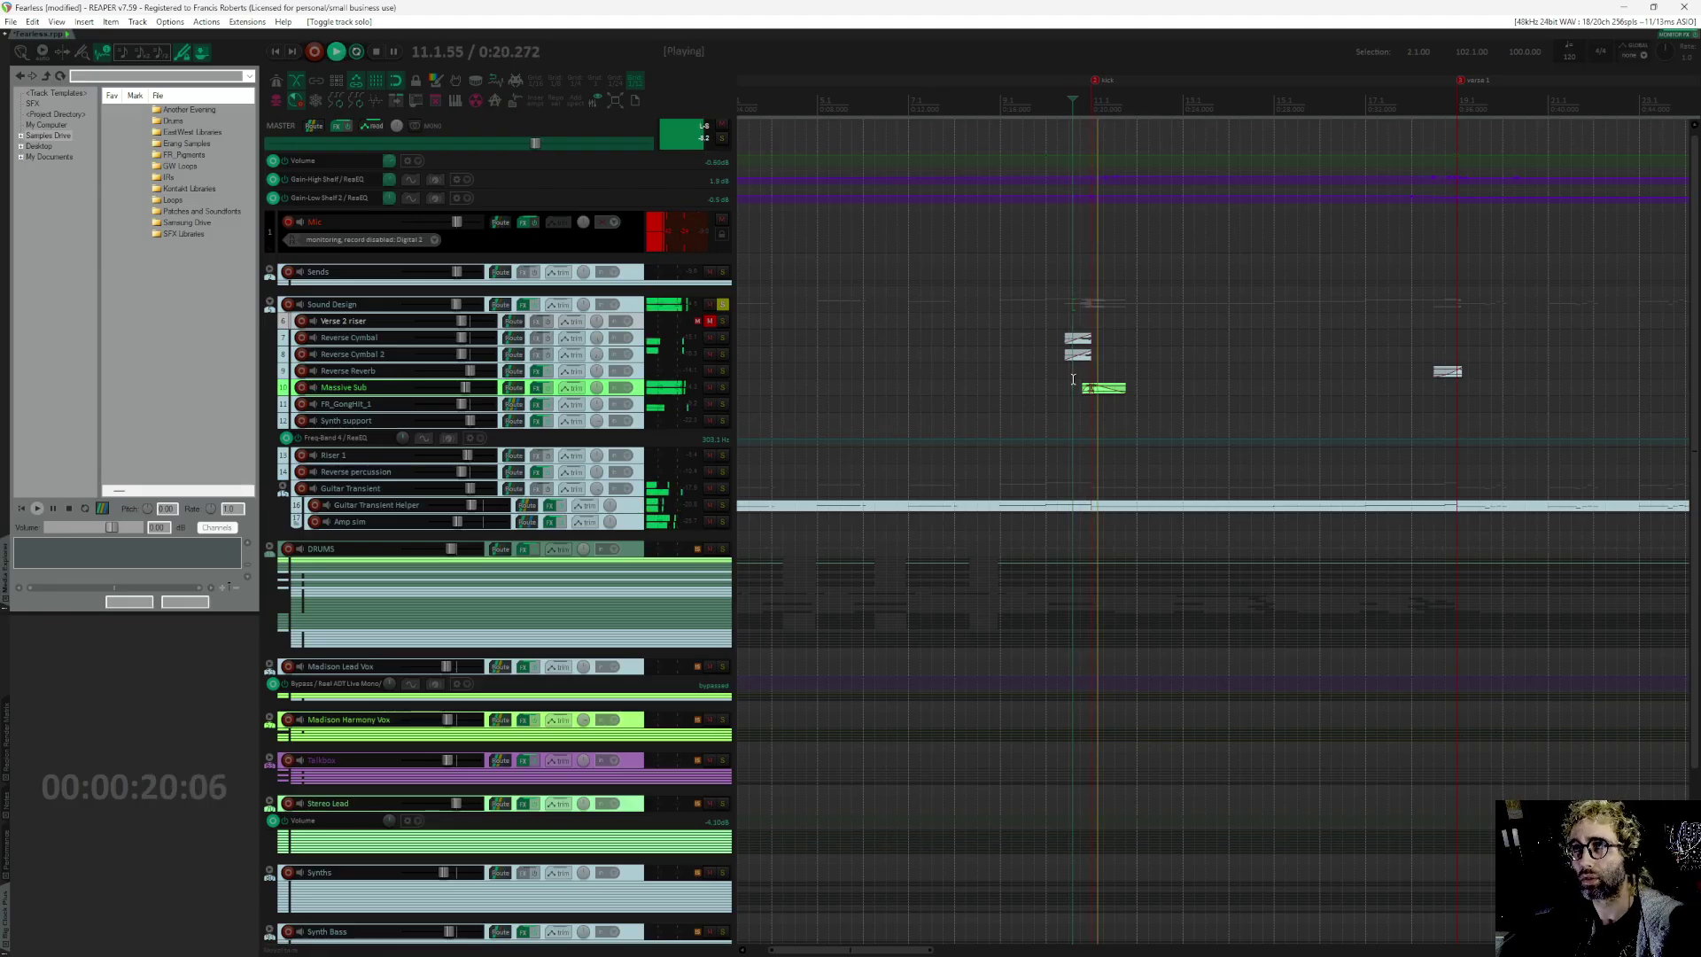
pyautogui.press('space')
# Step: Solo the Guitar Transient track and play it from the intro at 3.1.00 and from verse 1 at 19.3.00
pyautogui.moveTo(1084, 416)
pyautogui.mouseDown()
pyautogui.moveTo(1151, 440)
pyautogui.moveTo(1162, 497)
pyautogui.moveTo(1018, 494)
pyautogui.mouseUp()
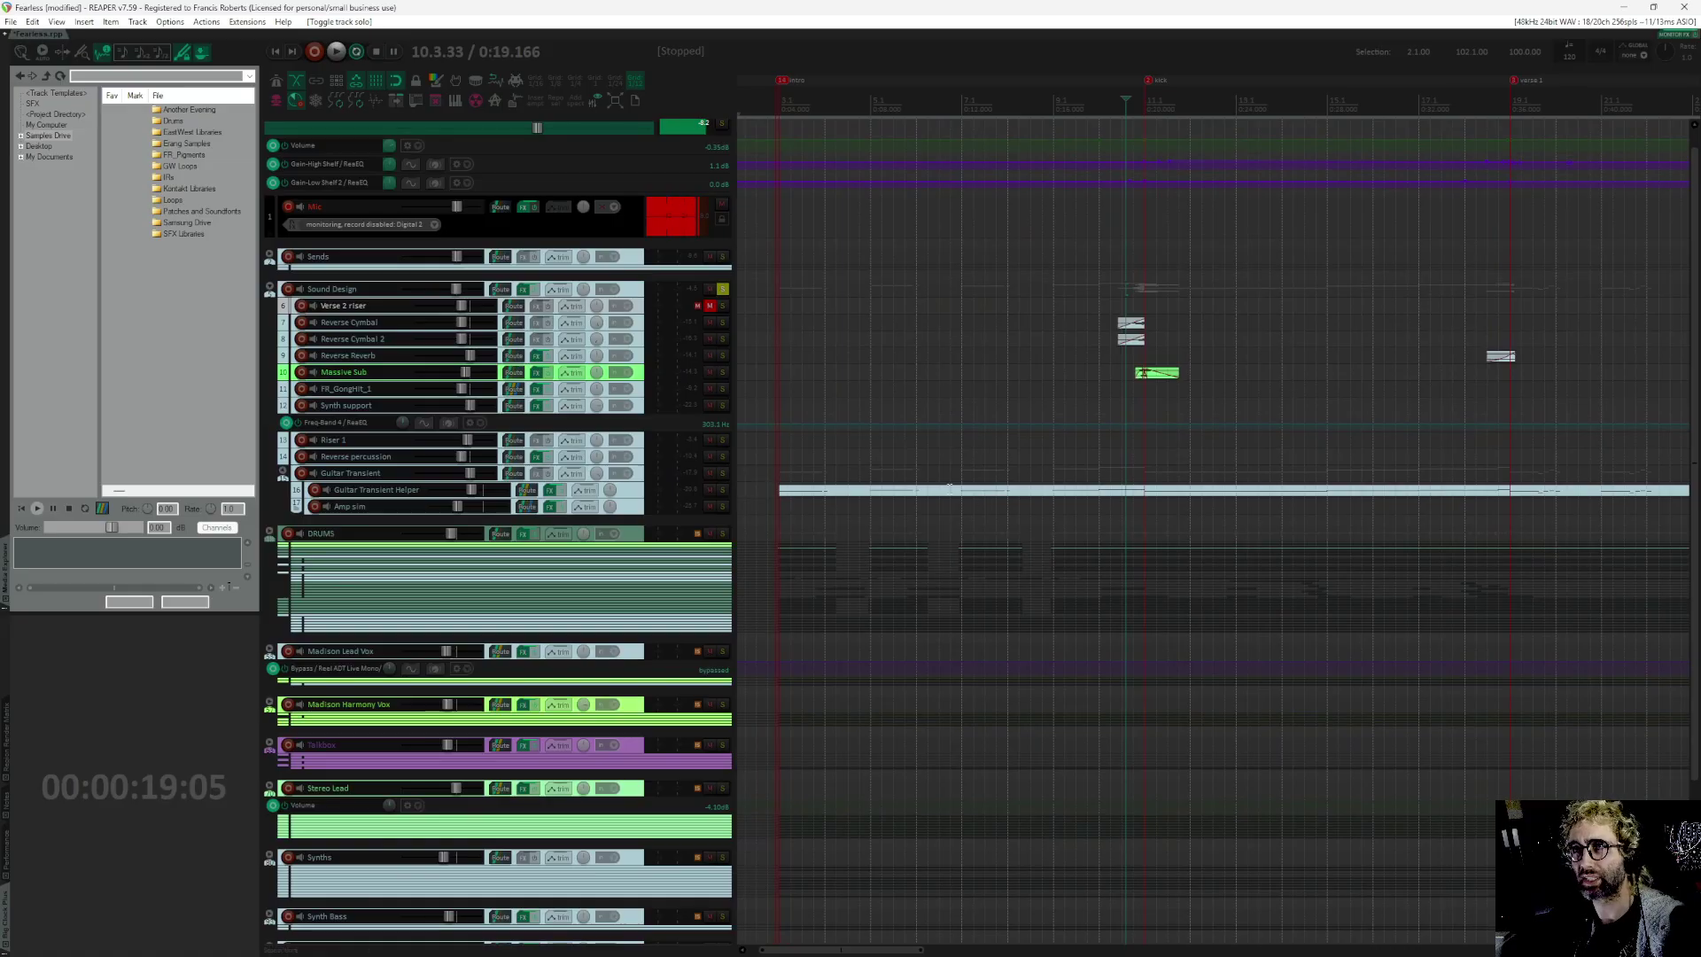
pyautogui.click(779, 461)
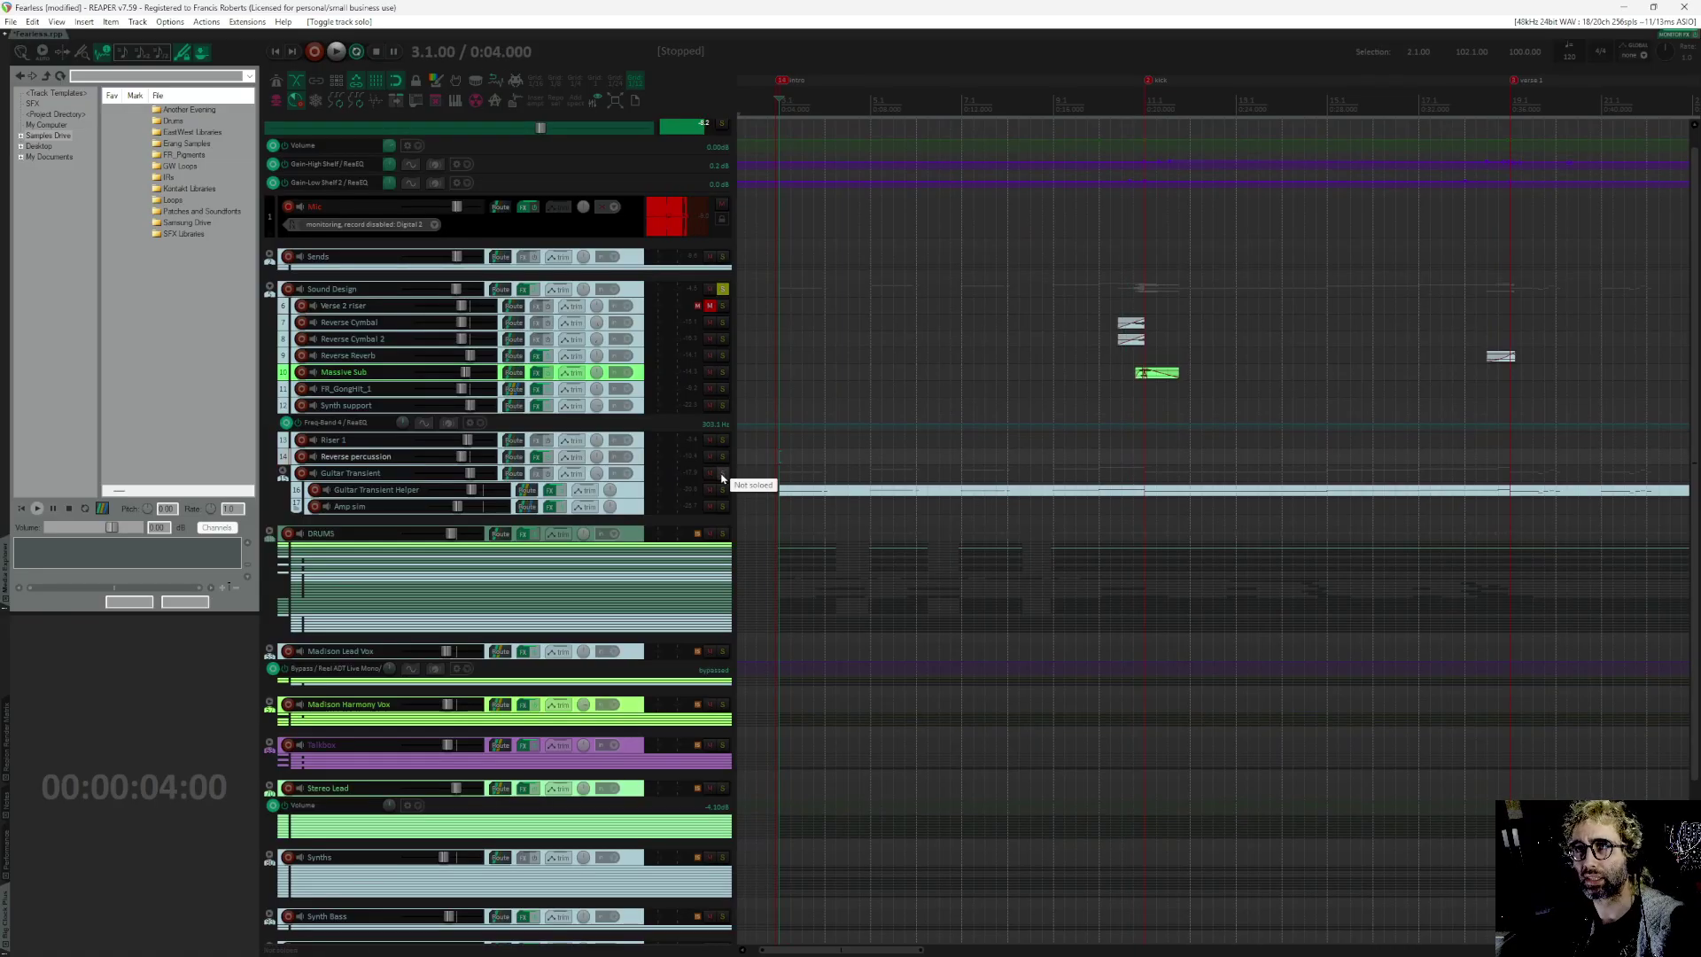
pyautogui.click(722, 475)
pyautogui.press('space')
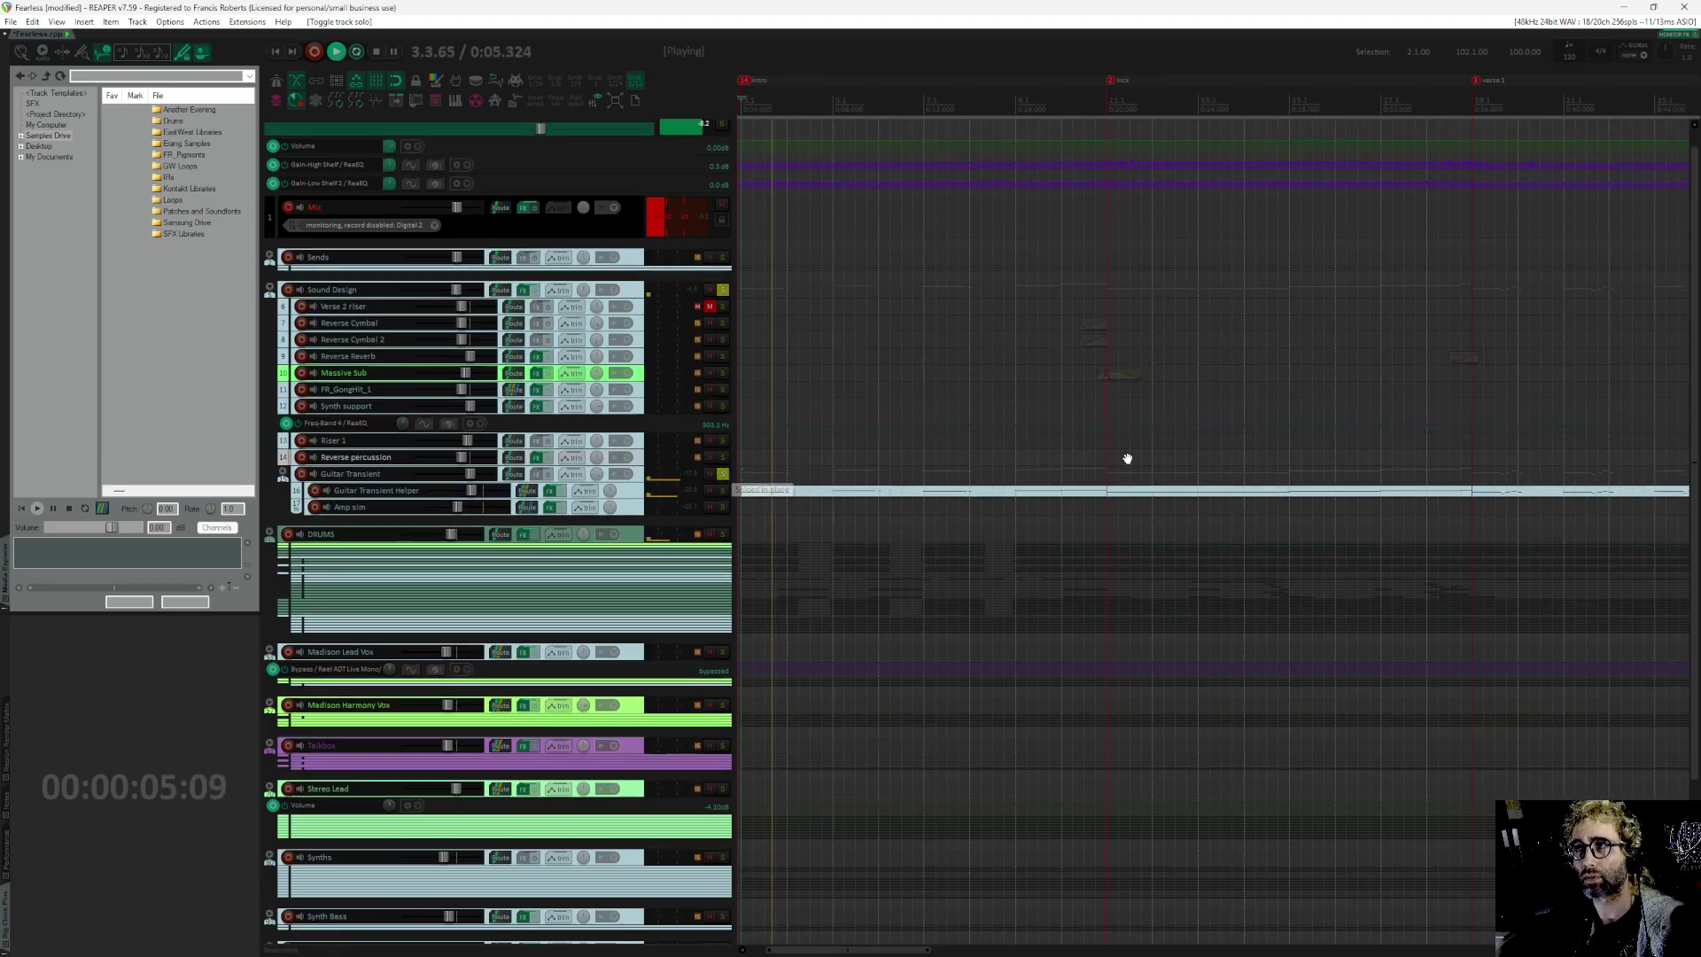
pyautogui.hscroll(3, 1128, 458)
pyautogui.click(1165, 469)
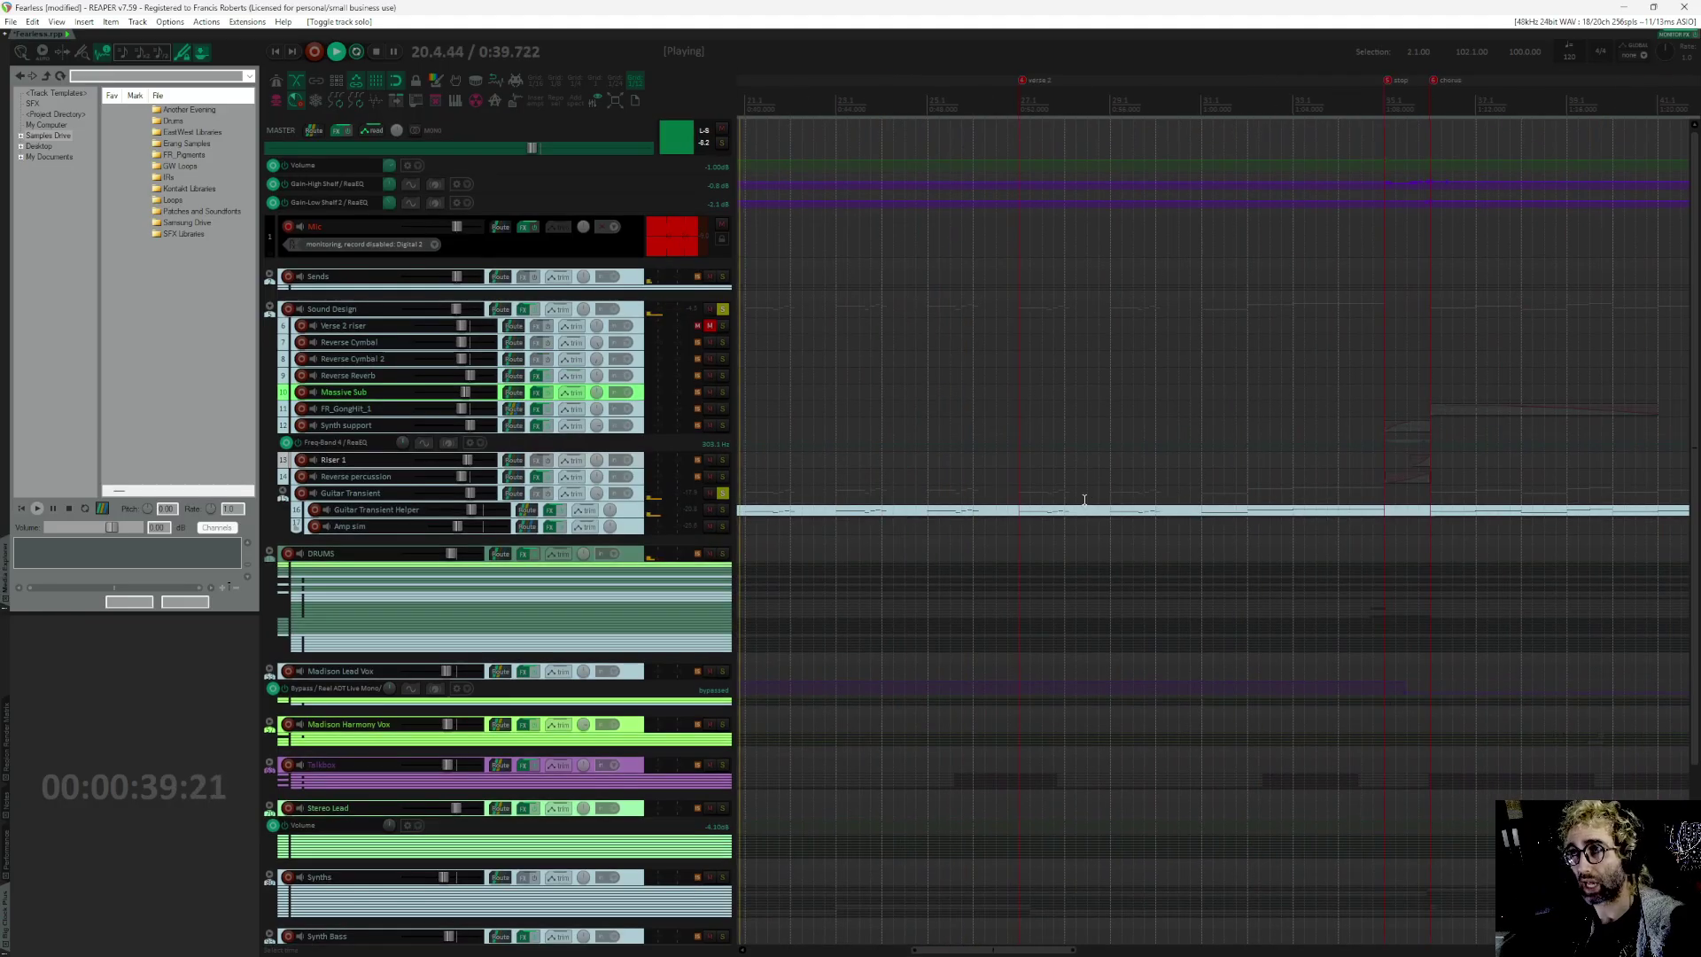
pyautogui.press('space')
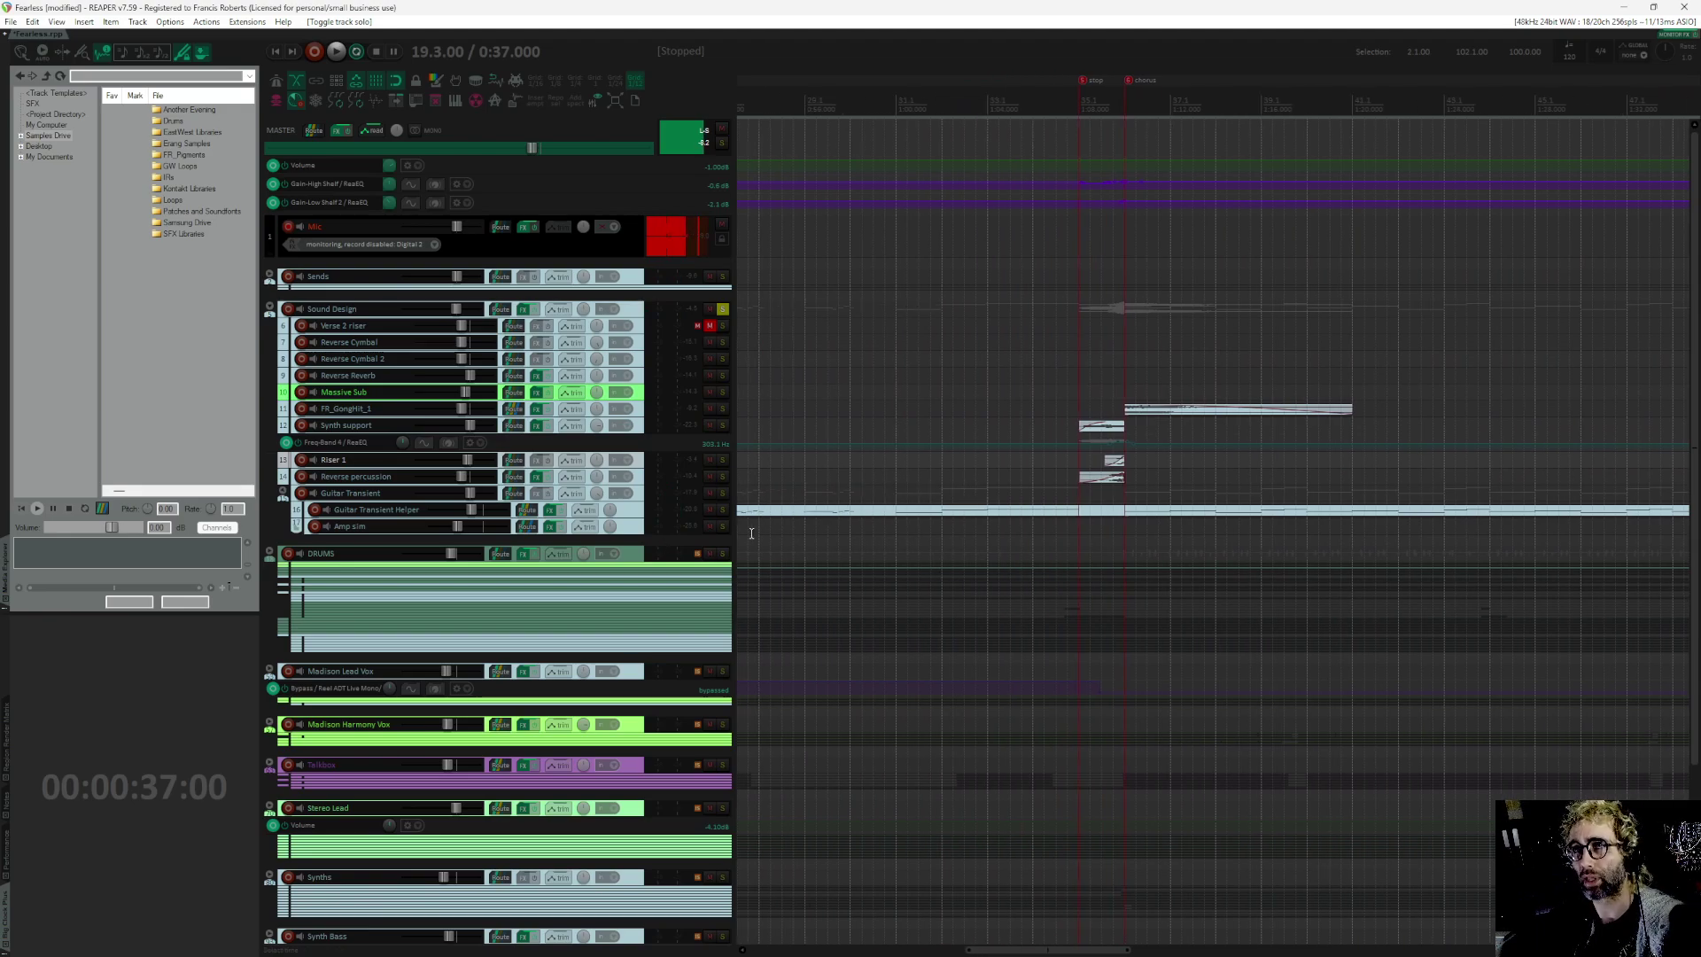
# Step: Enlarge the Guitar Transient Helper track and examine its MIDI notes from the intro to the chorus
pyautogui.moveTo(634, 529); pyautogui.dragTo(635, 791)
pyautogui.scroll(-3, 1028, 670)
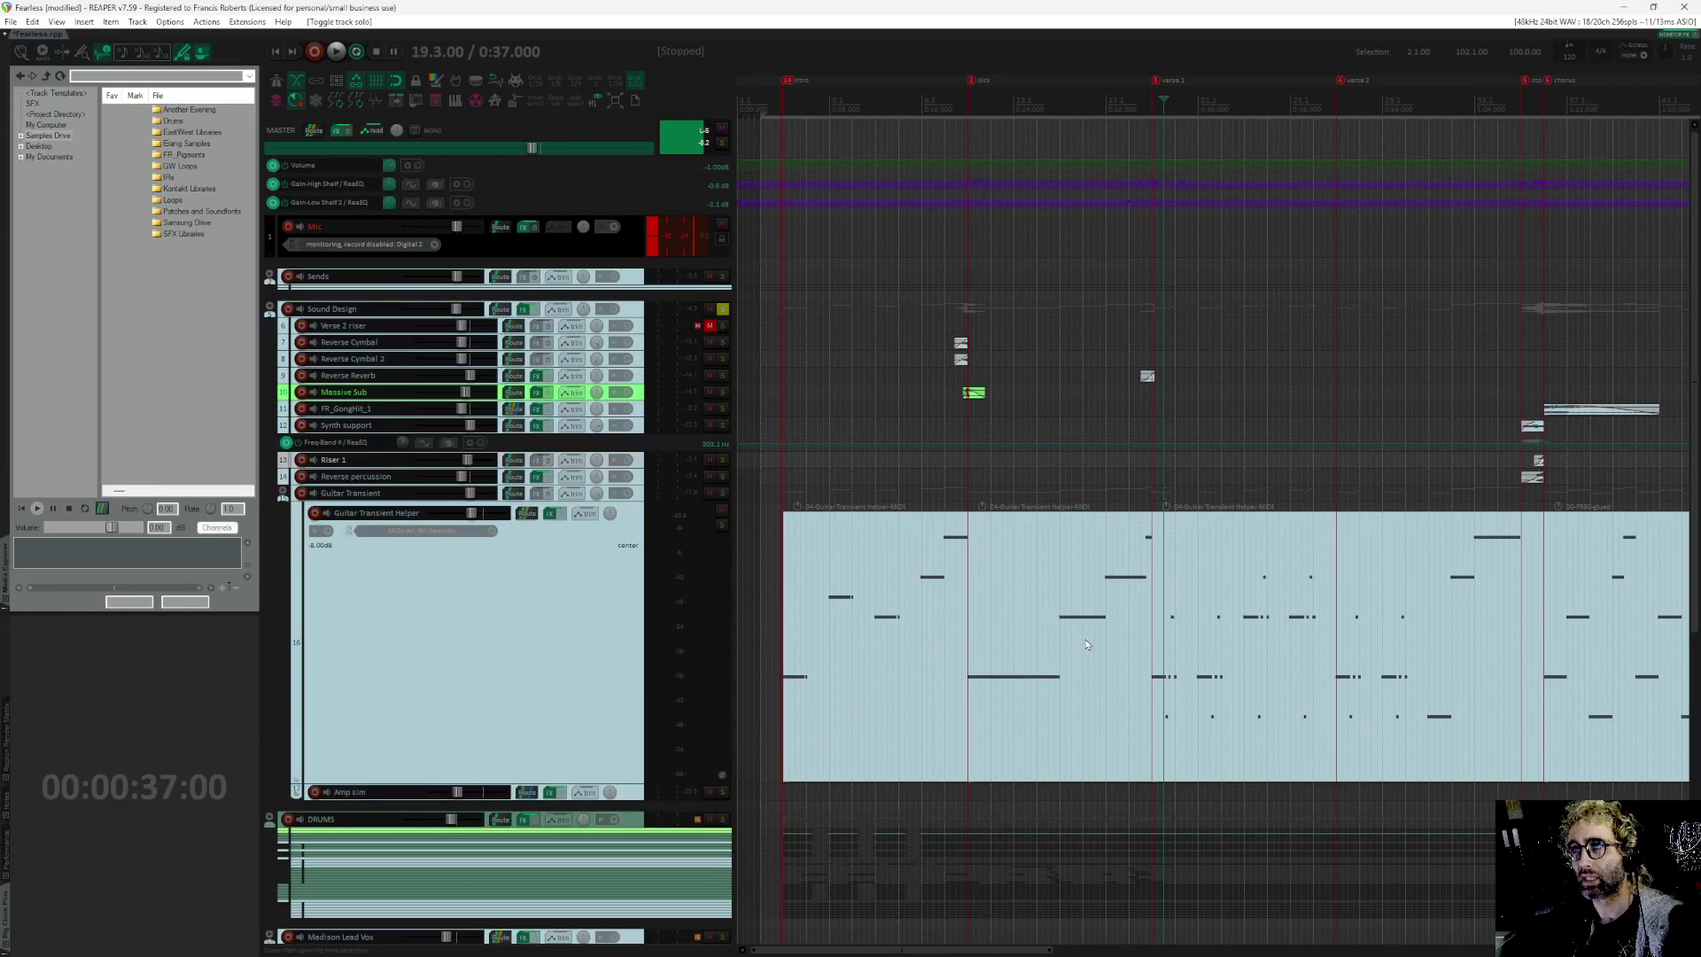
pyautogui.hscroll(2, 1121, 633)
pyautogui.hscroll(8, 941, 697)
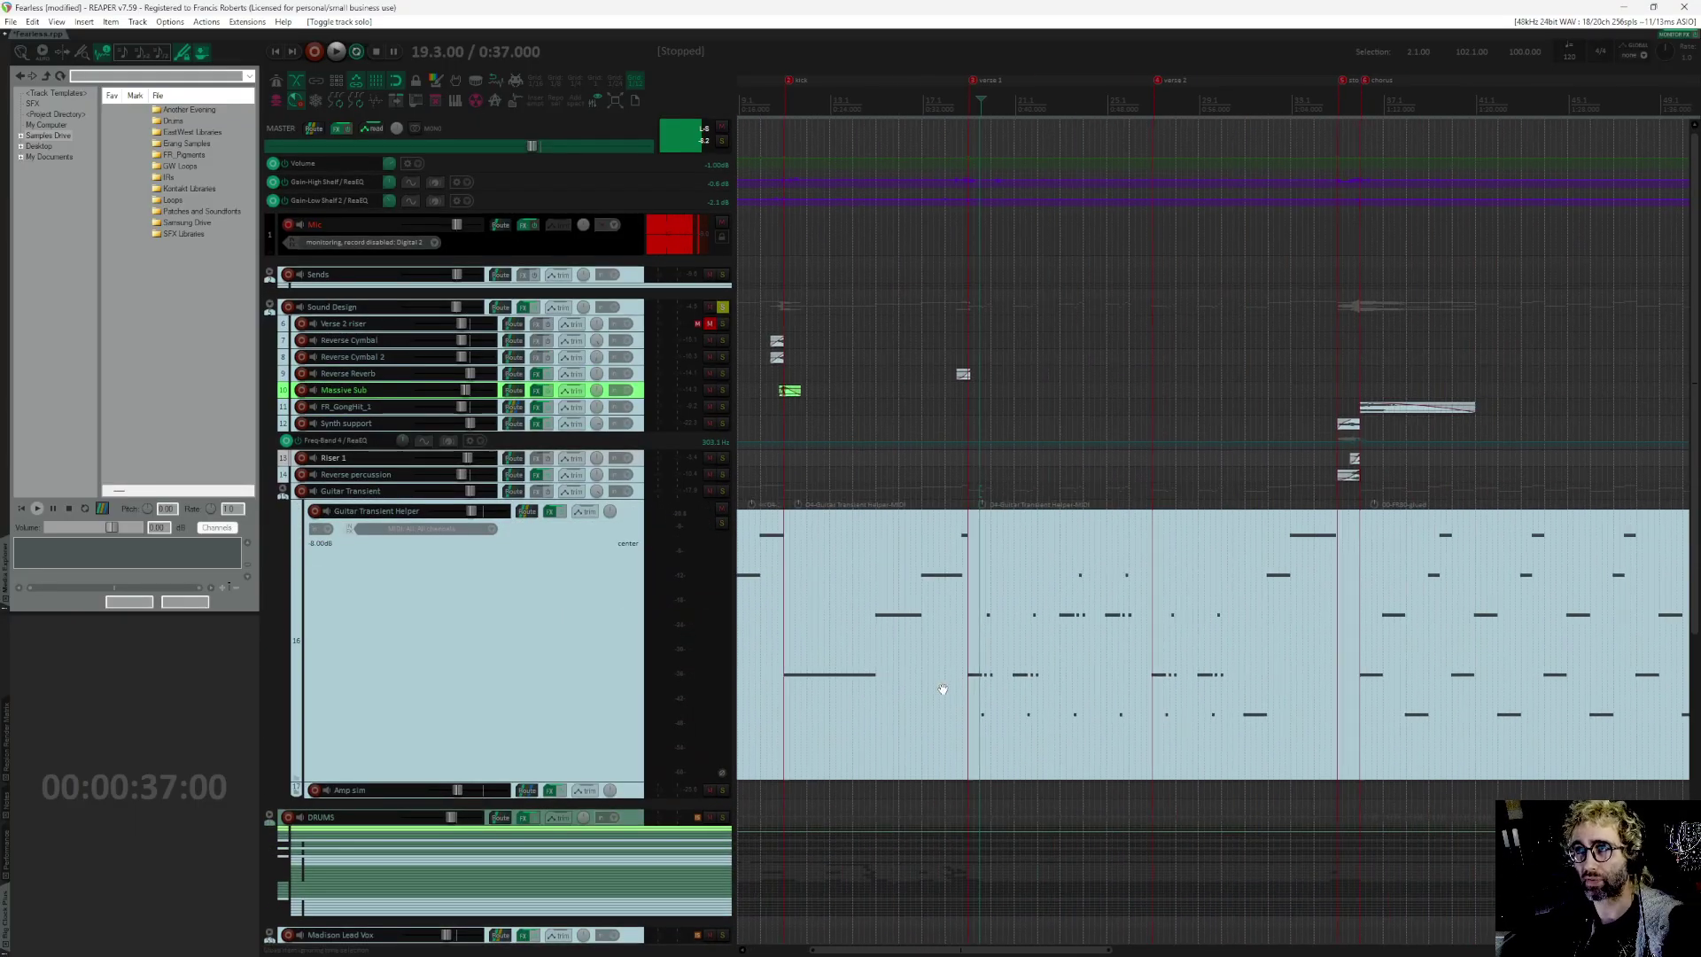
# Step: Examine the Guitar Transient Helper track's MIDI notes through to the end of the song and back to the intro
pyautogui.hscroll(-6, 1324, 655)
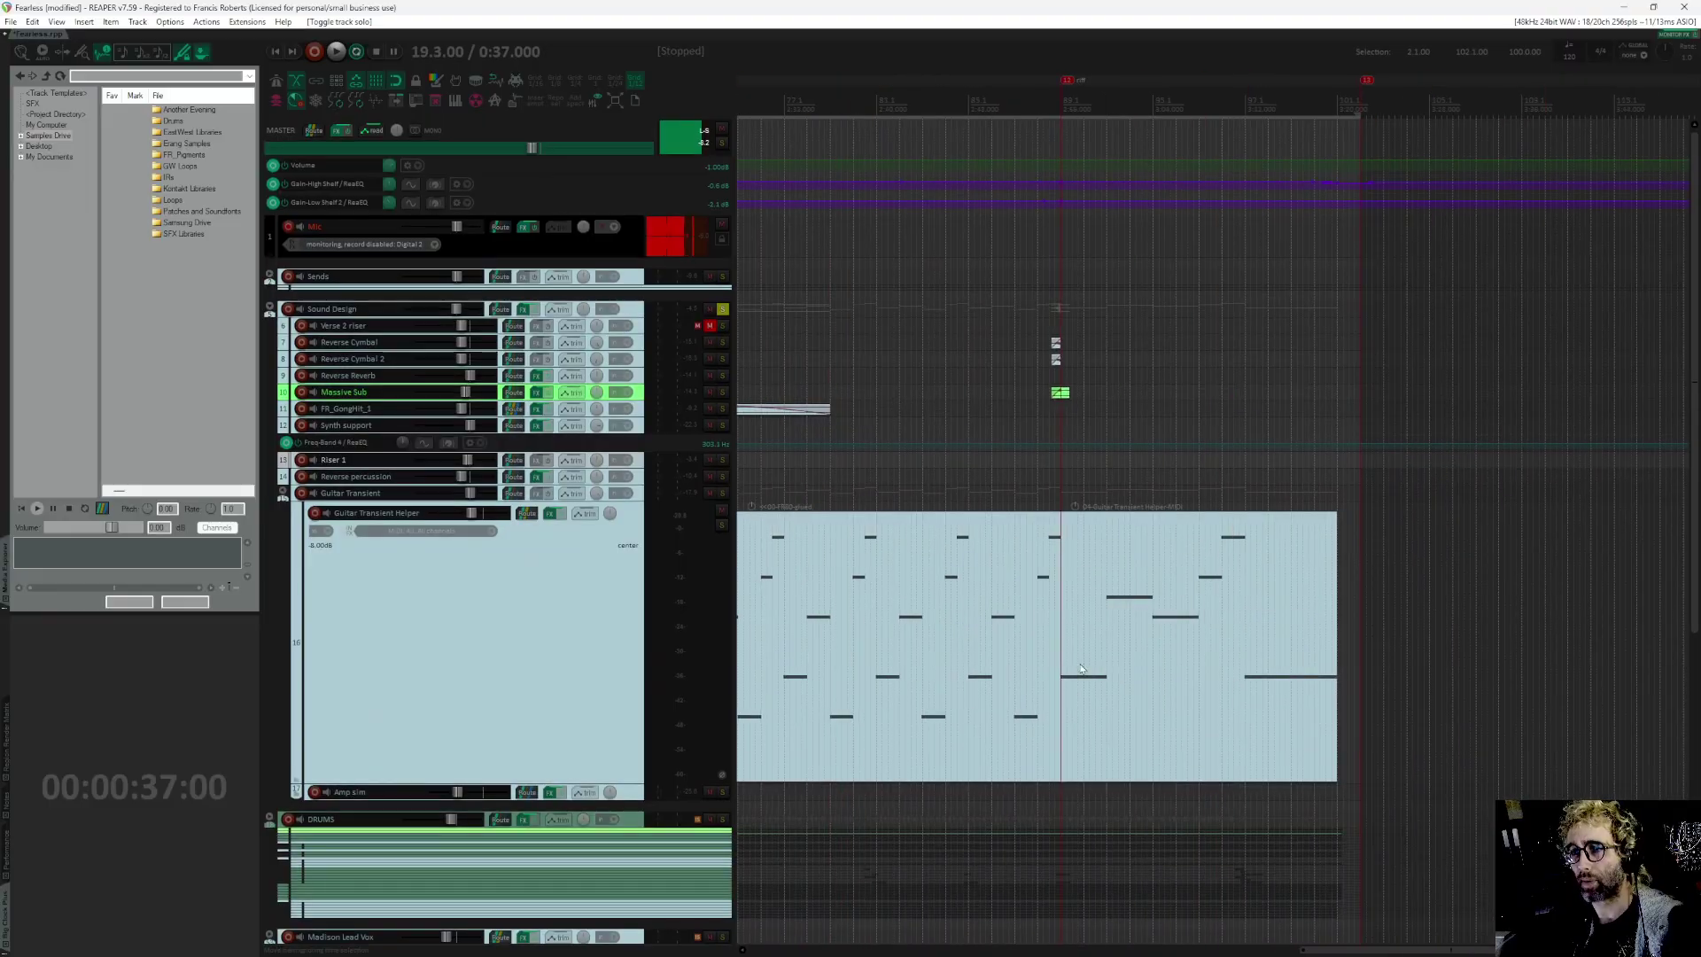
pyautogui.hscroll(-6, 1147, 651)
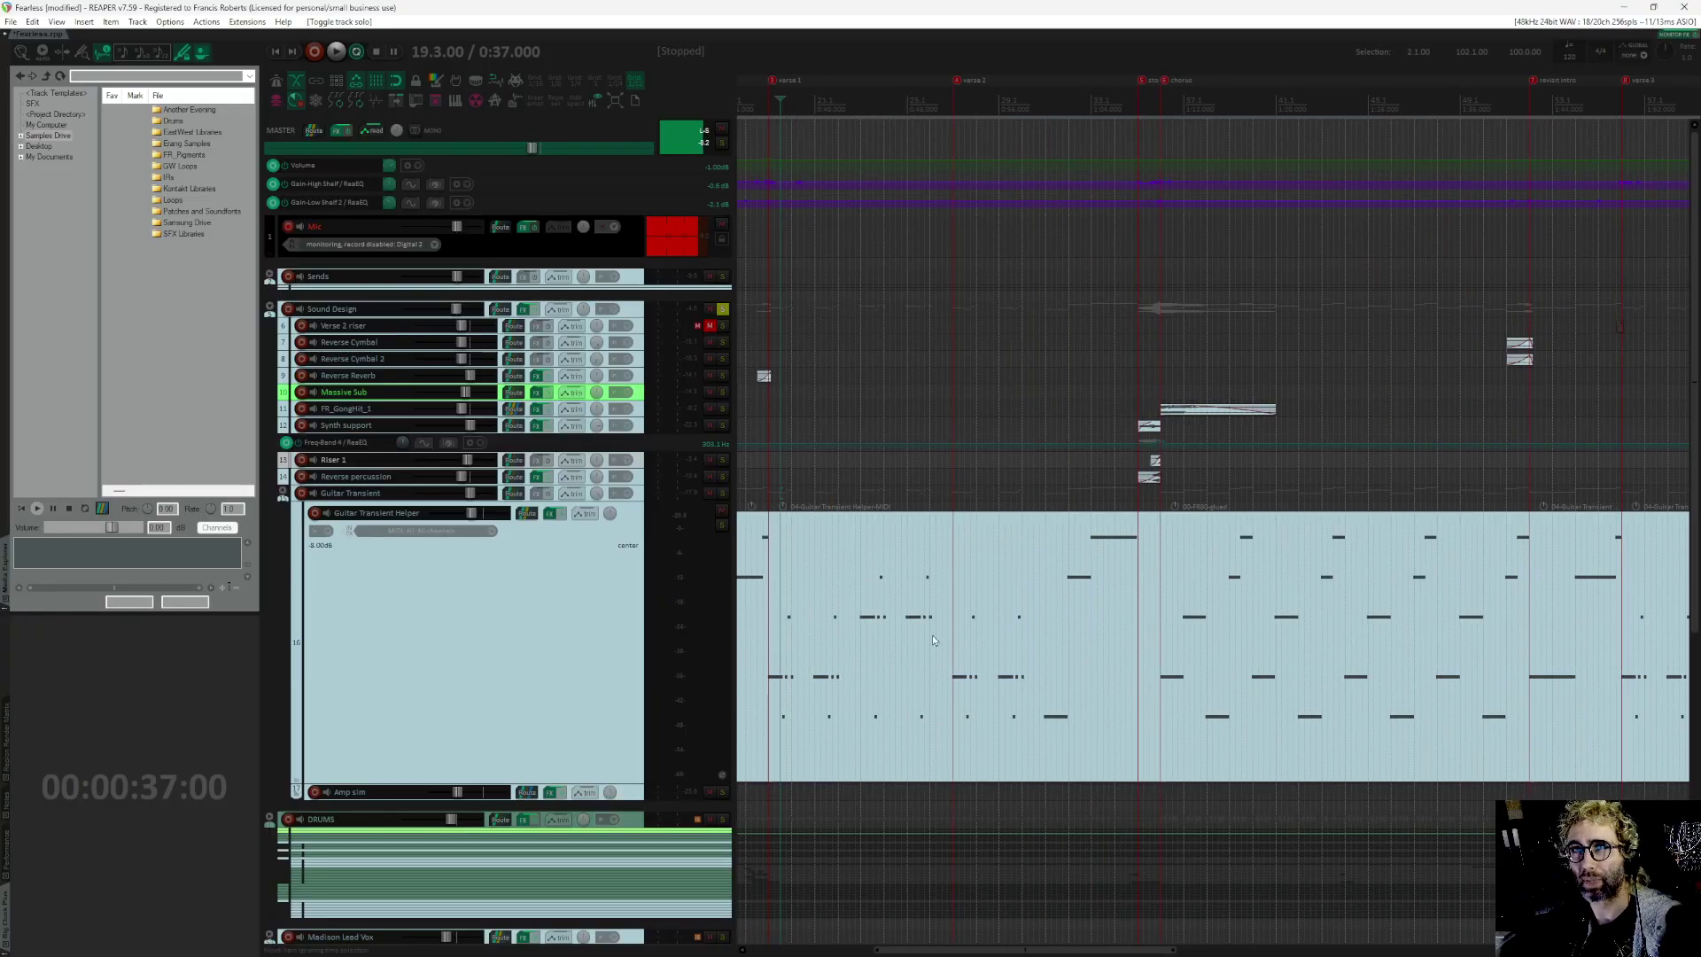
pyautogui.hscroll(-3, 902, 560)
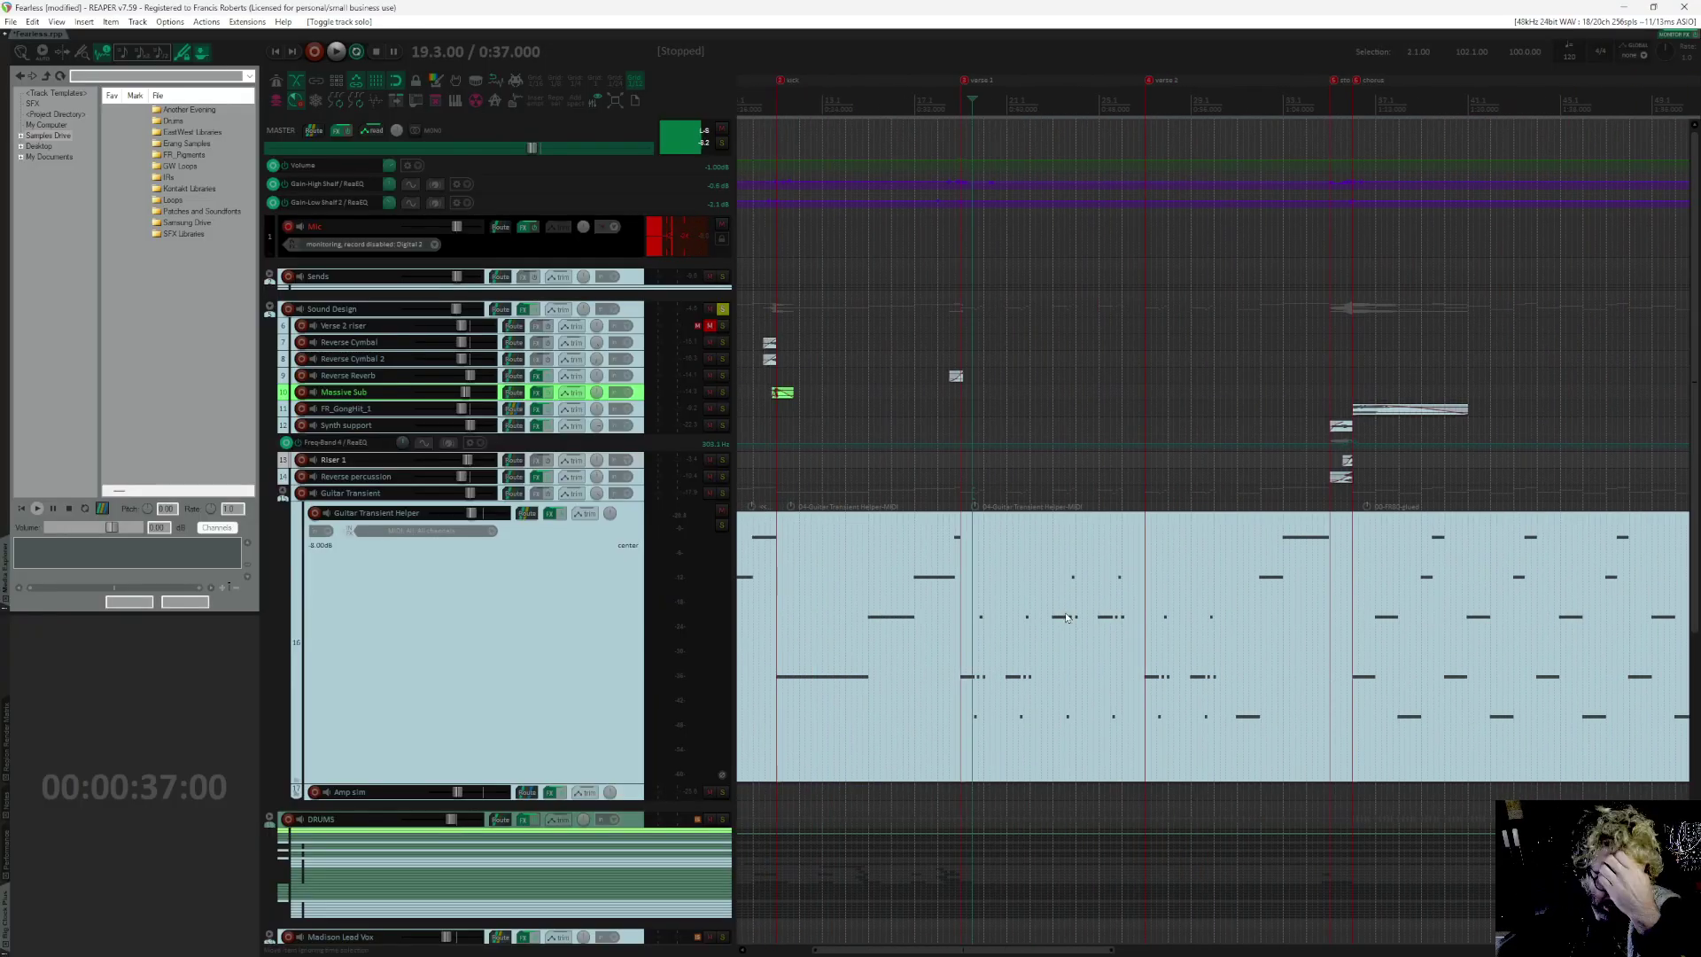
pyautogui.hscroll(-3, 913, 693)
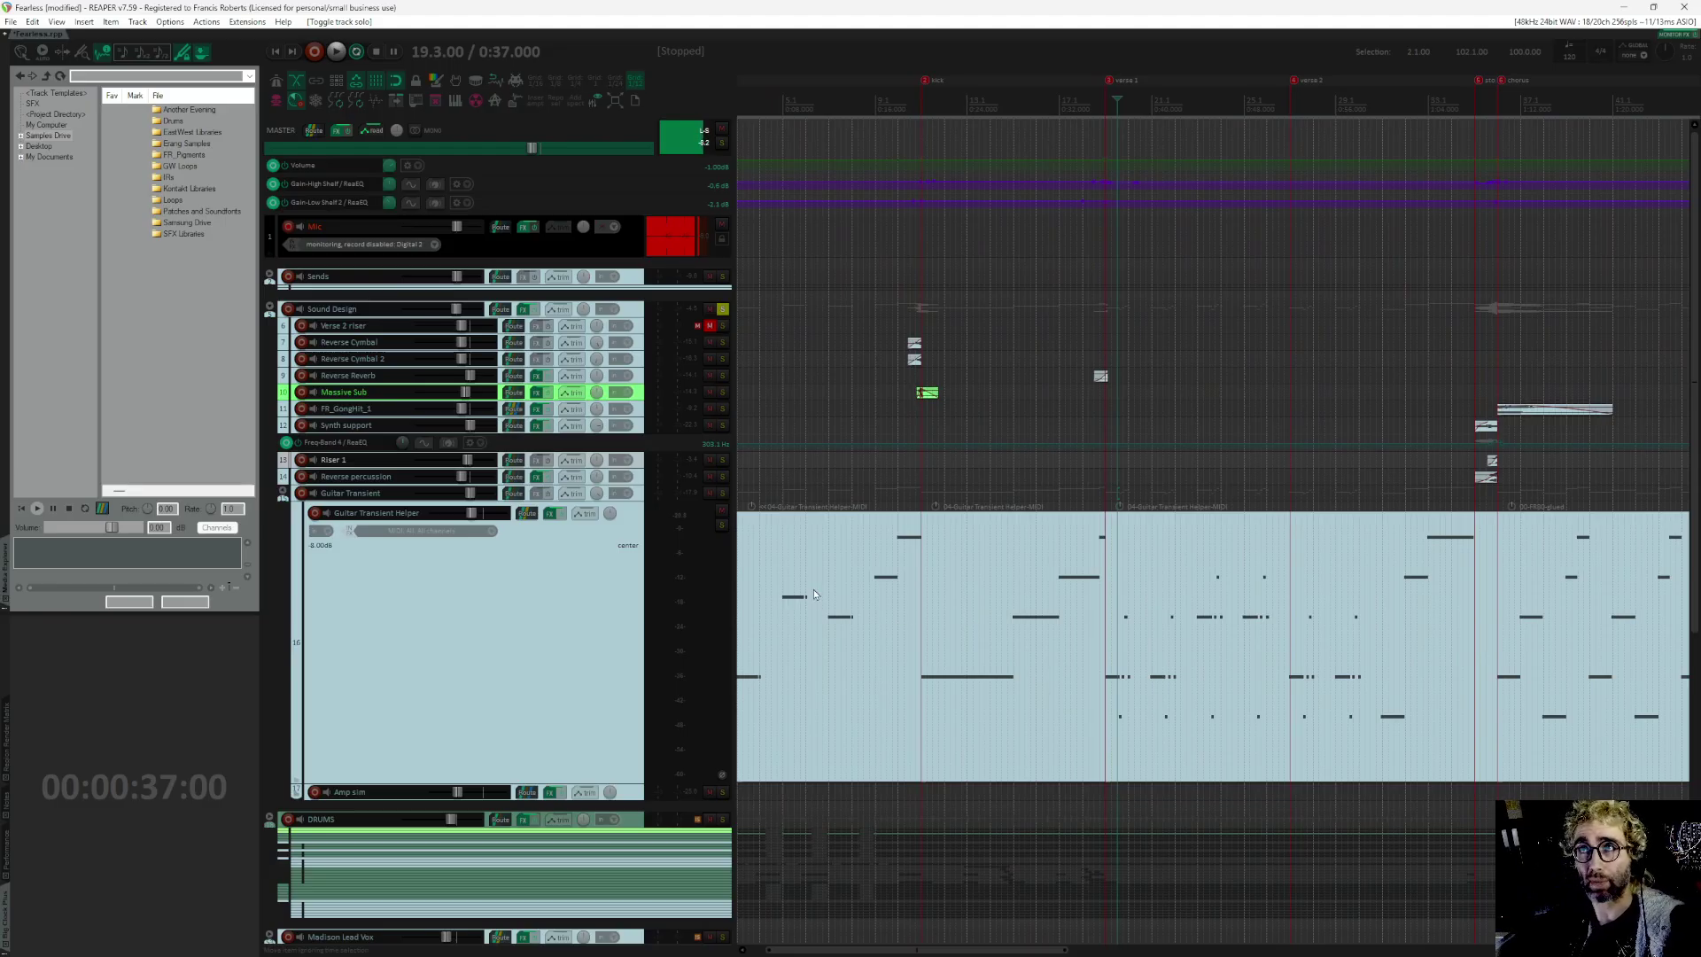
pyautogui.hscroll(-2, 825, 593)
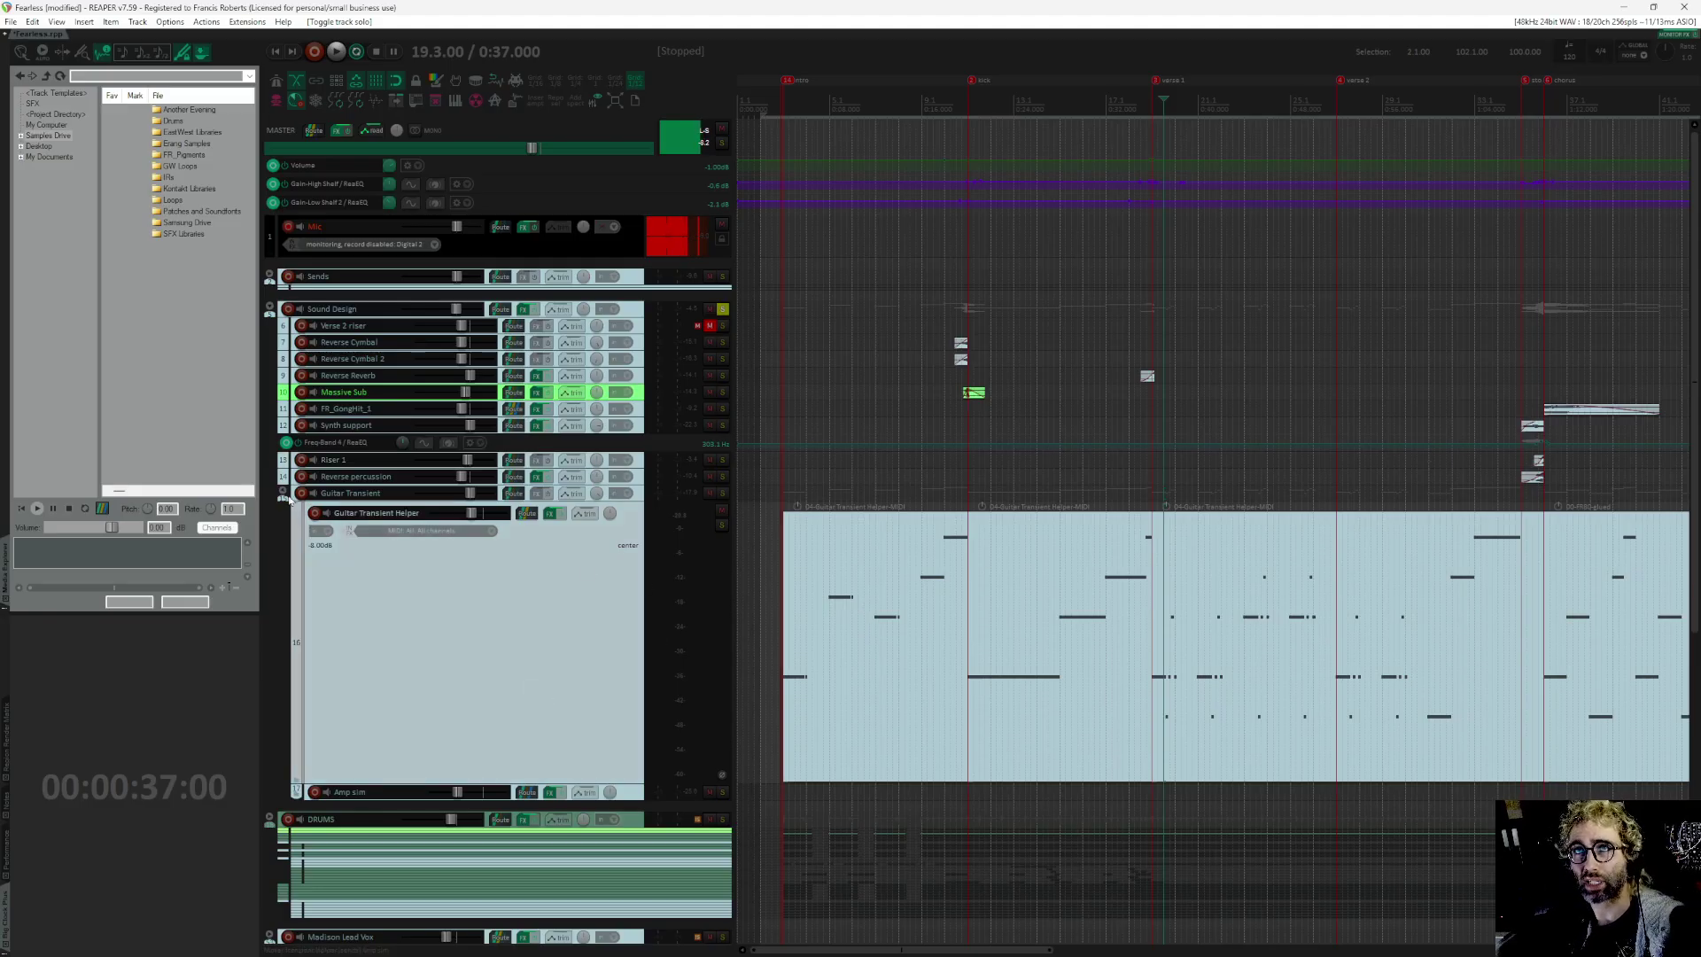
# Step: Return the Guitar Transient Helper track to its compact height, then unsolo and collapse the Sound Design folder
pyautogui.press('`')
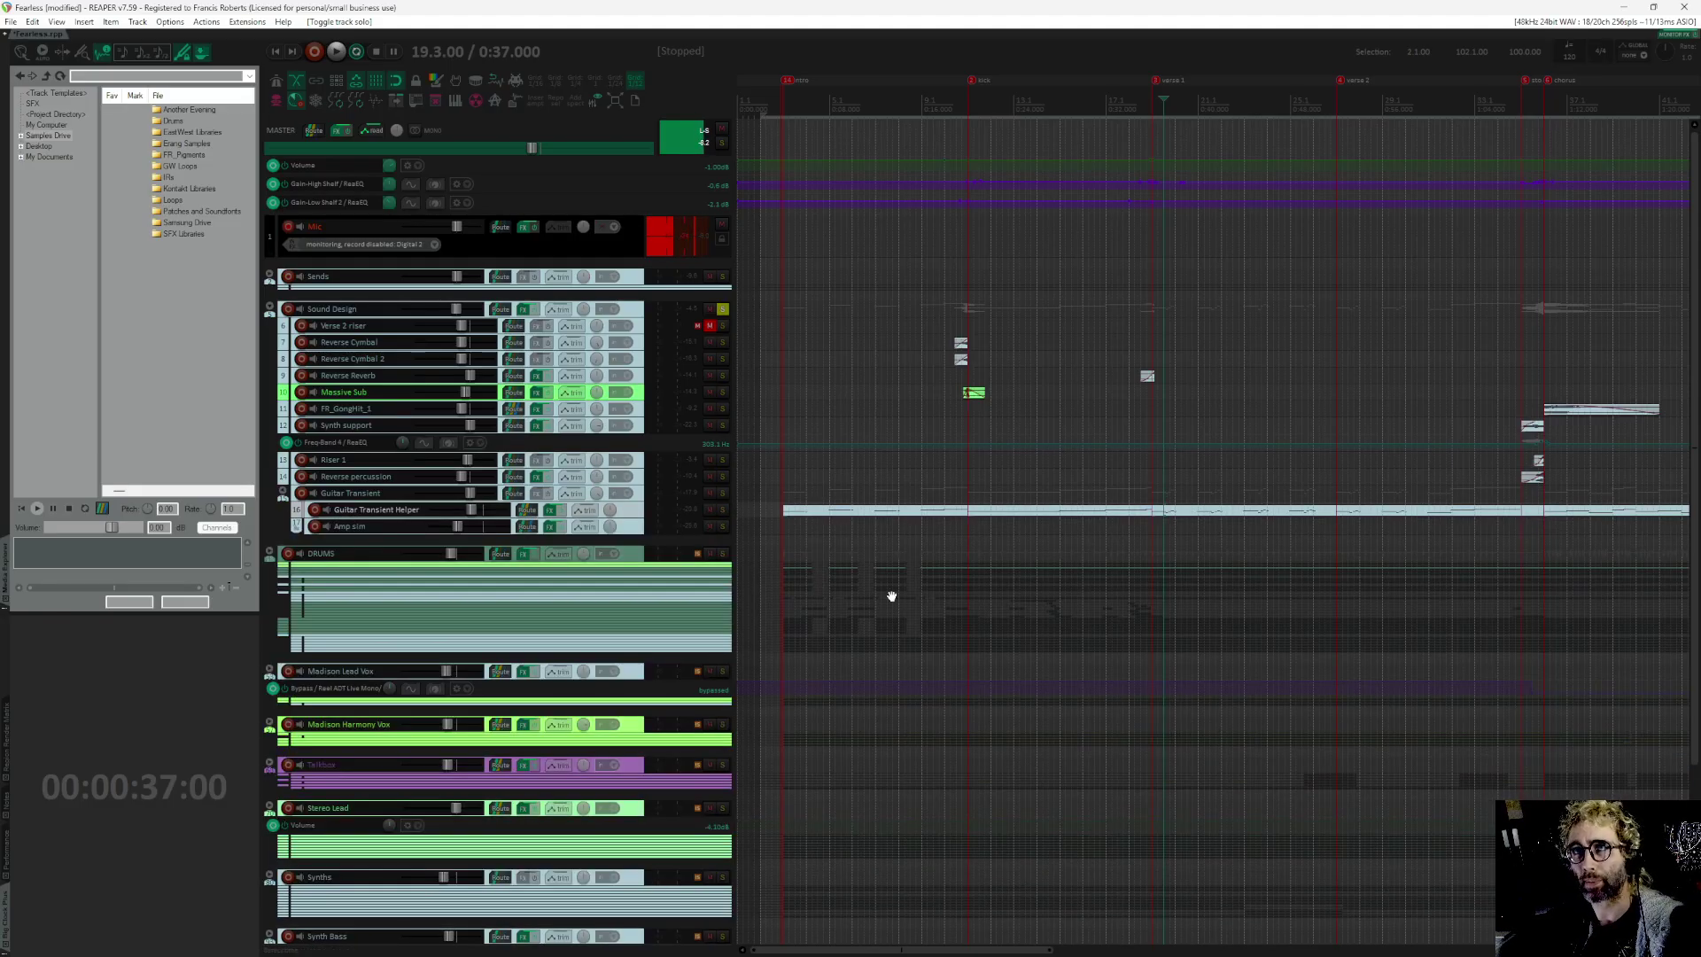
pyautogui.click(722, 309)
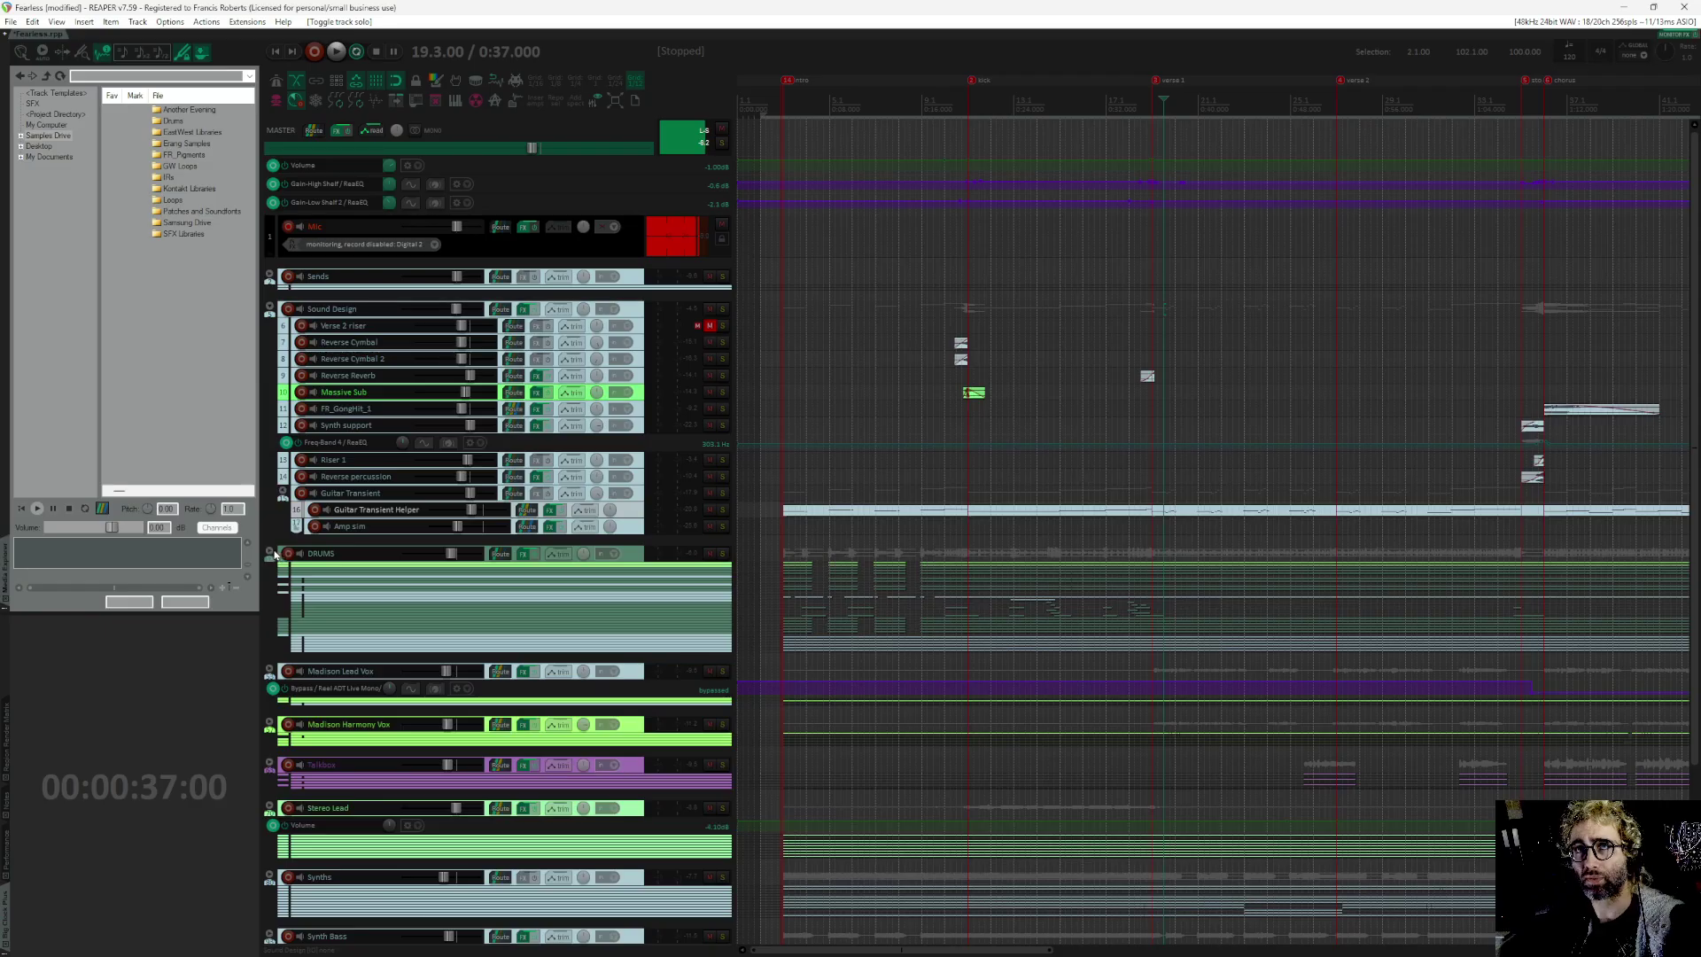
pyautogui.click(269, 312)
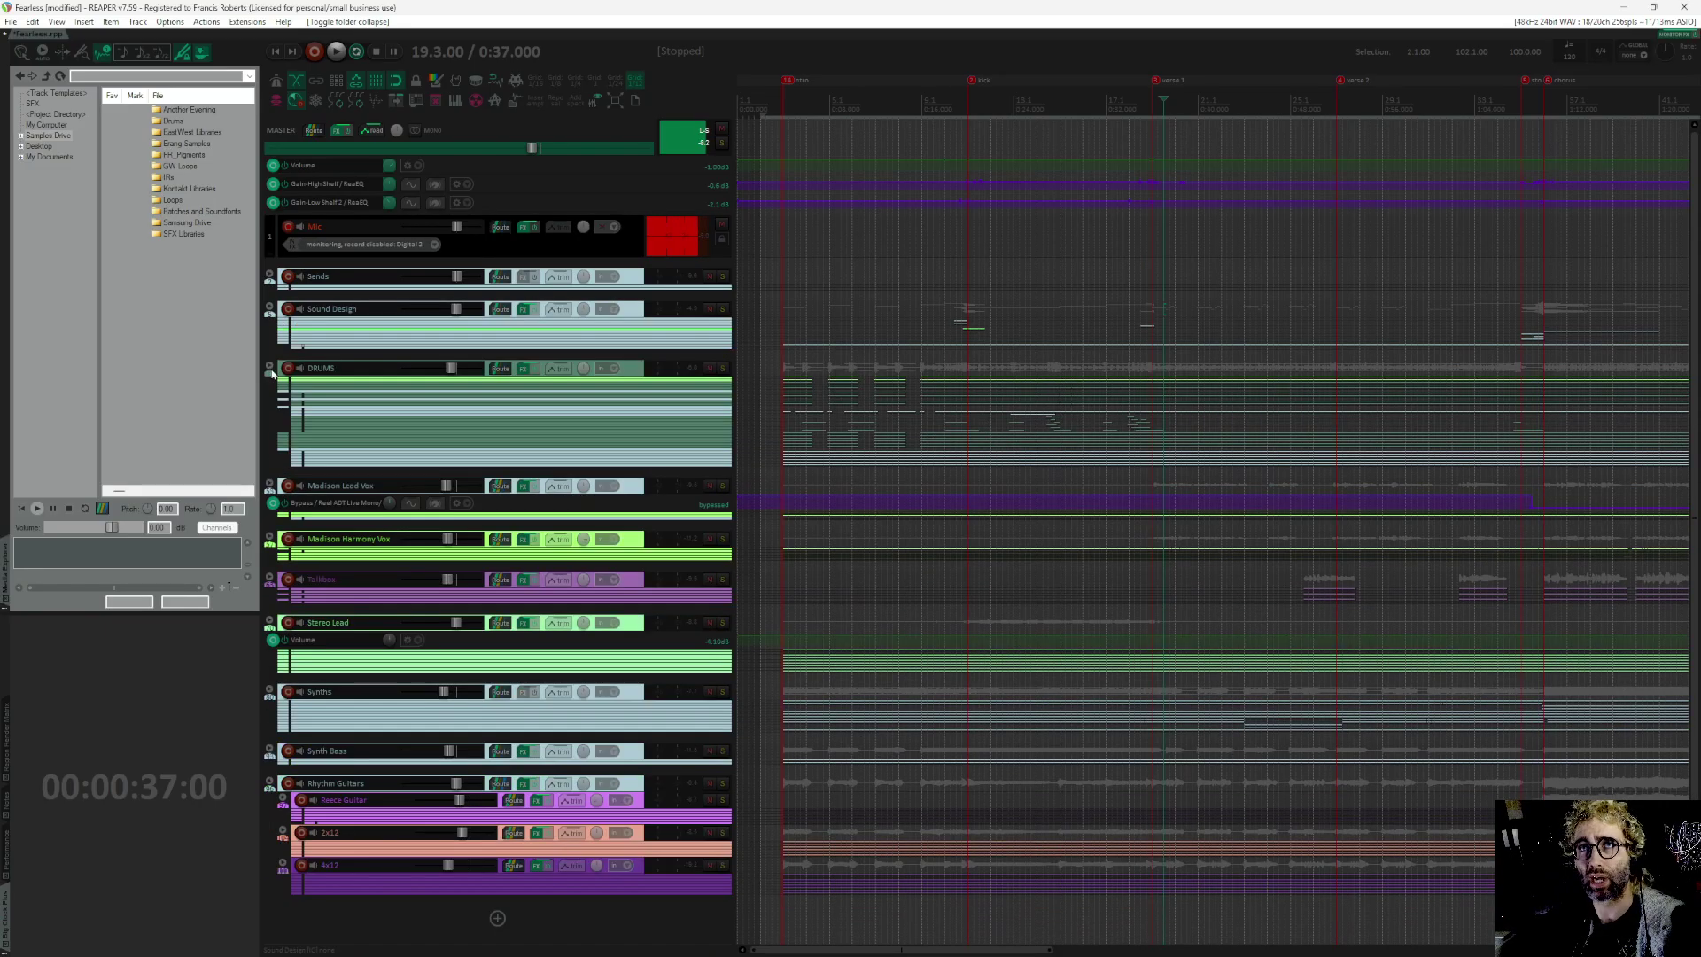
# Step: Expand and solo the DRUMS folder, play it from 11.2.00, and expand its Bass subfolder
pyautogui.click(269, 368)
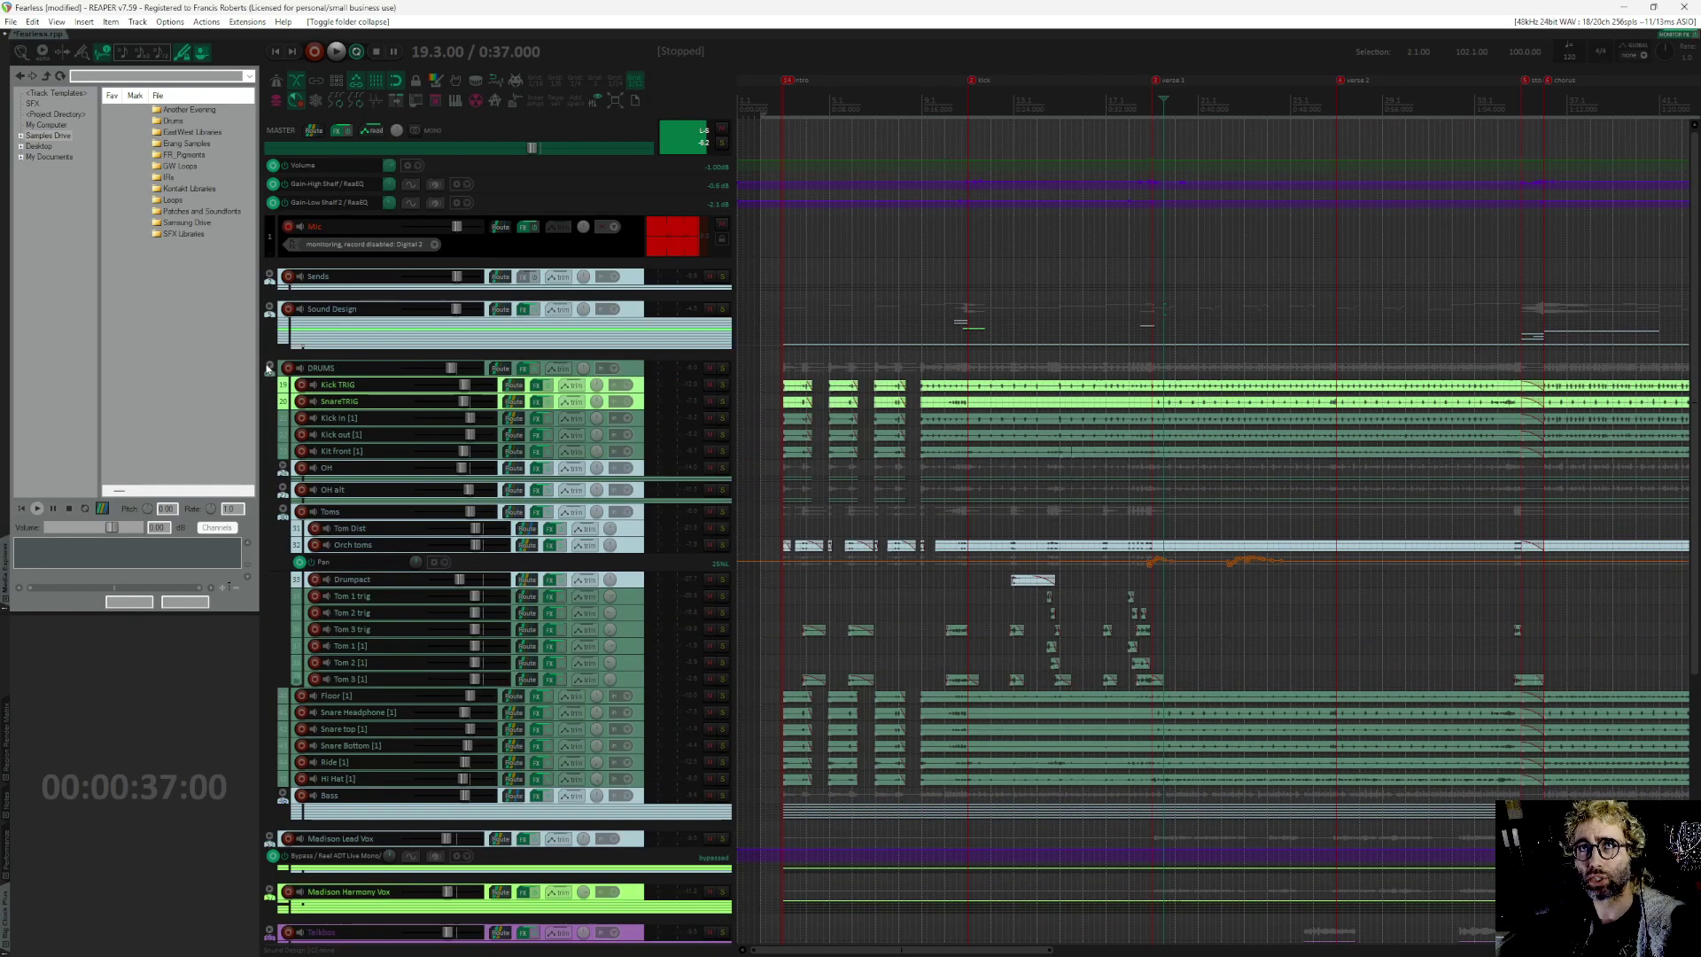
pyautogui.click(722, 367)
pyautogui.click(973, 128)
pyautogui.press('space')
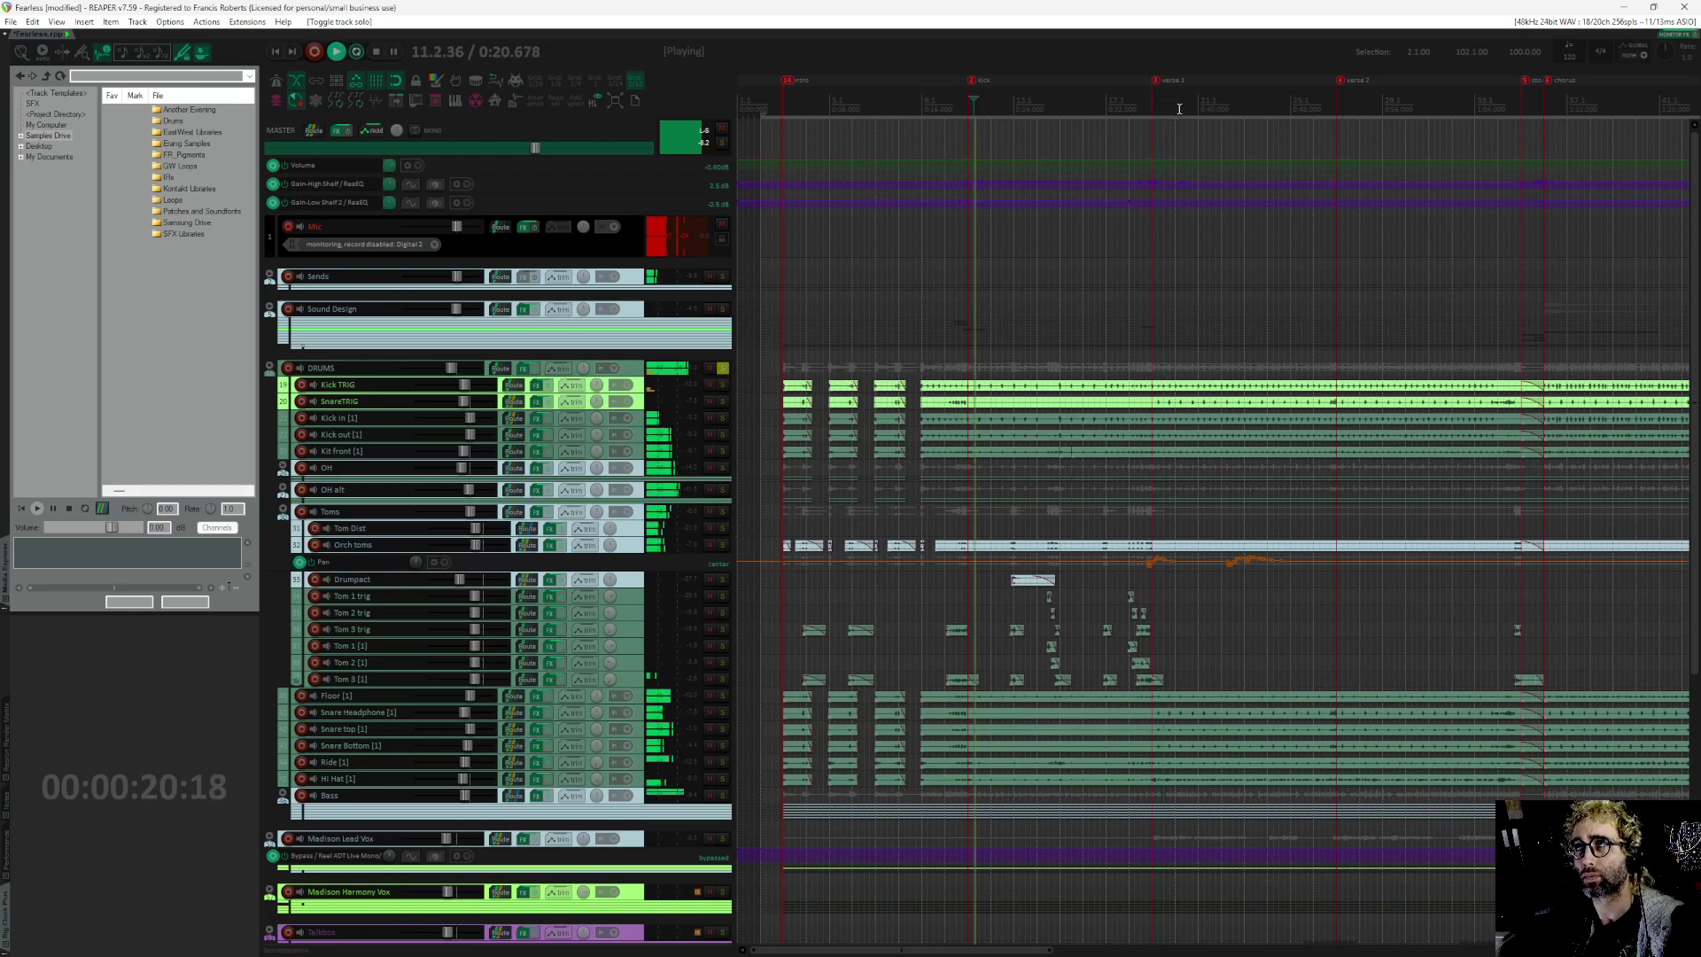
pyautogui.scroll(-3, 296, 685)
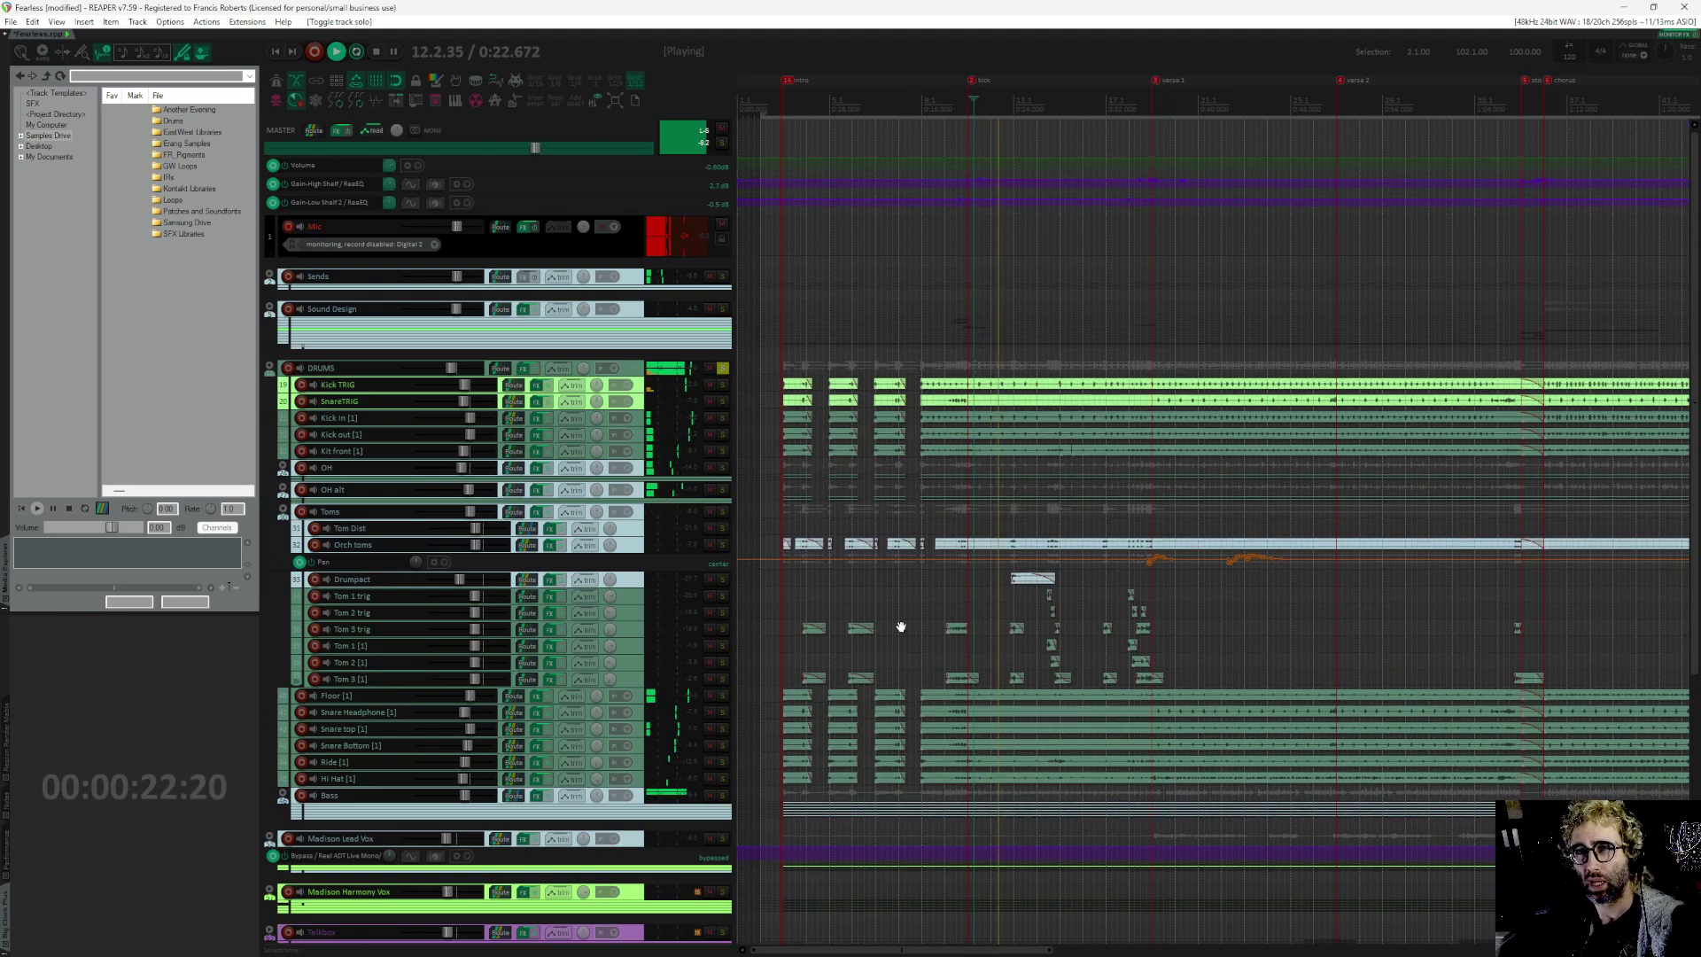
pyautogui.click(284, 687)
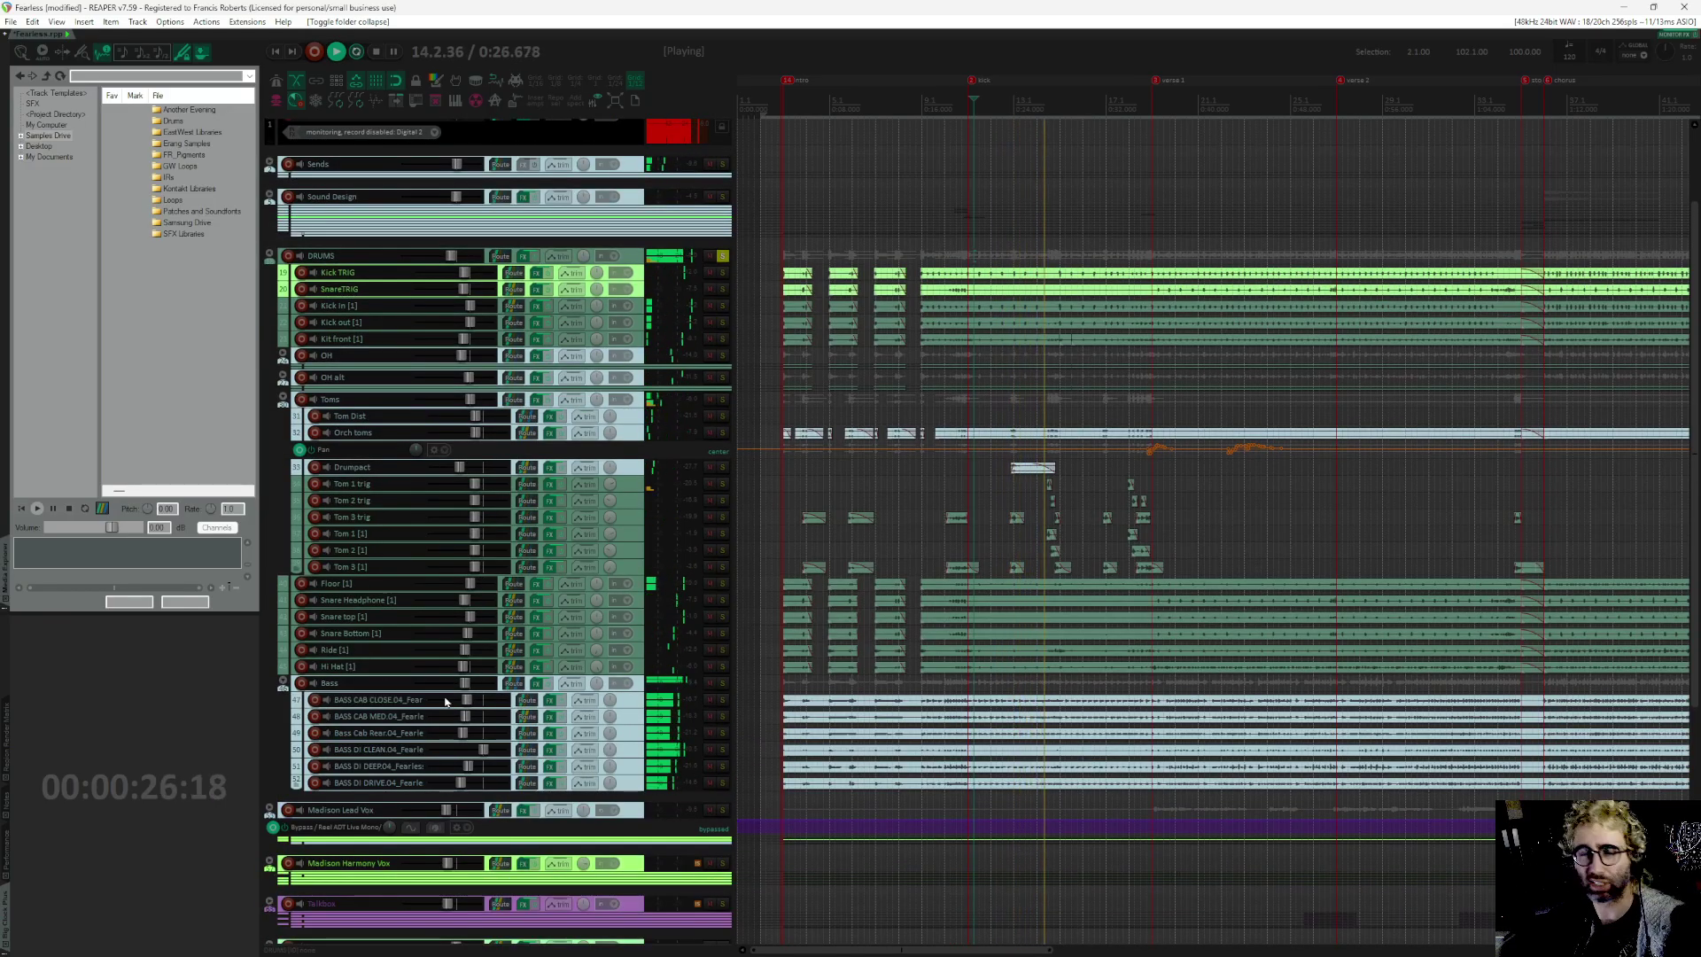
pyautogui.press('space')
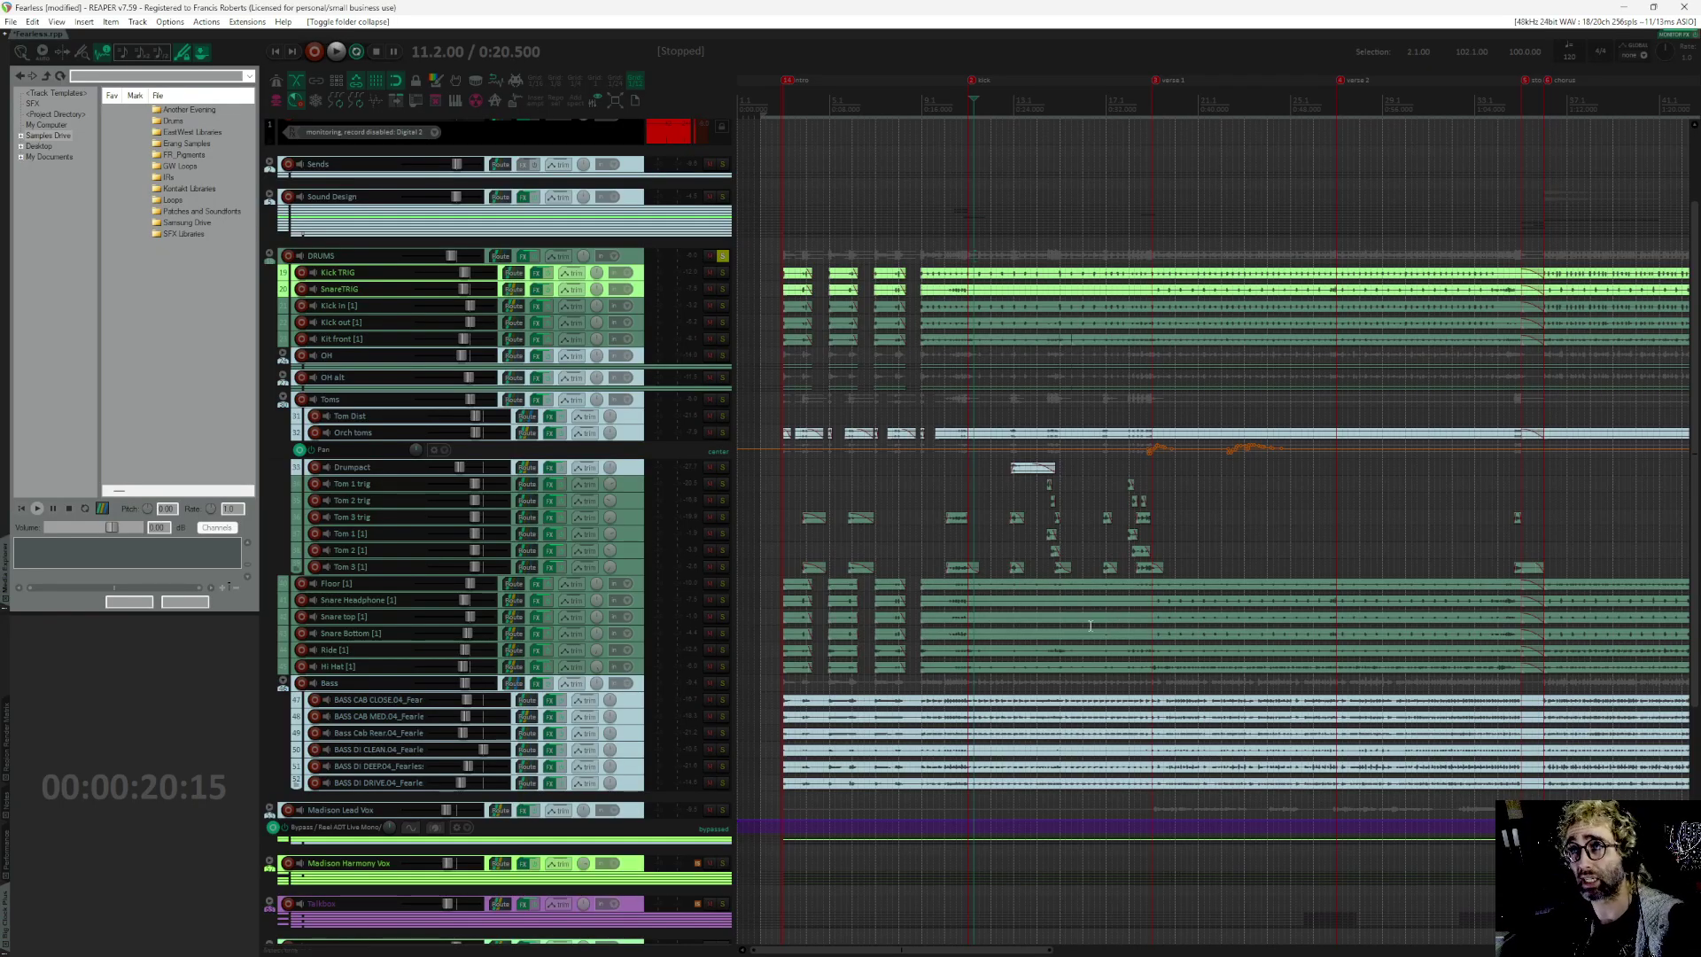
# Step: Look over the drum tracks from the intro to the chorus and mute the Bass subfolder within DRUMS
pyautogui.moveTo(1090, 626); pyautogui.dragTo(1039, 661)
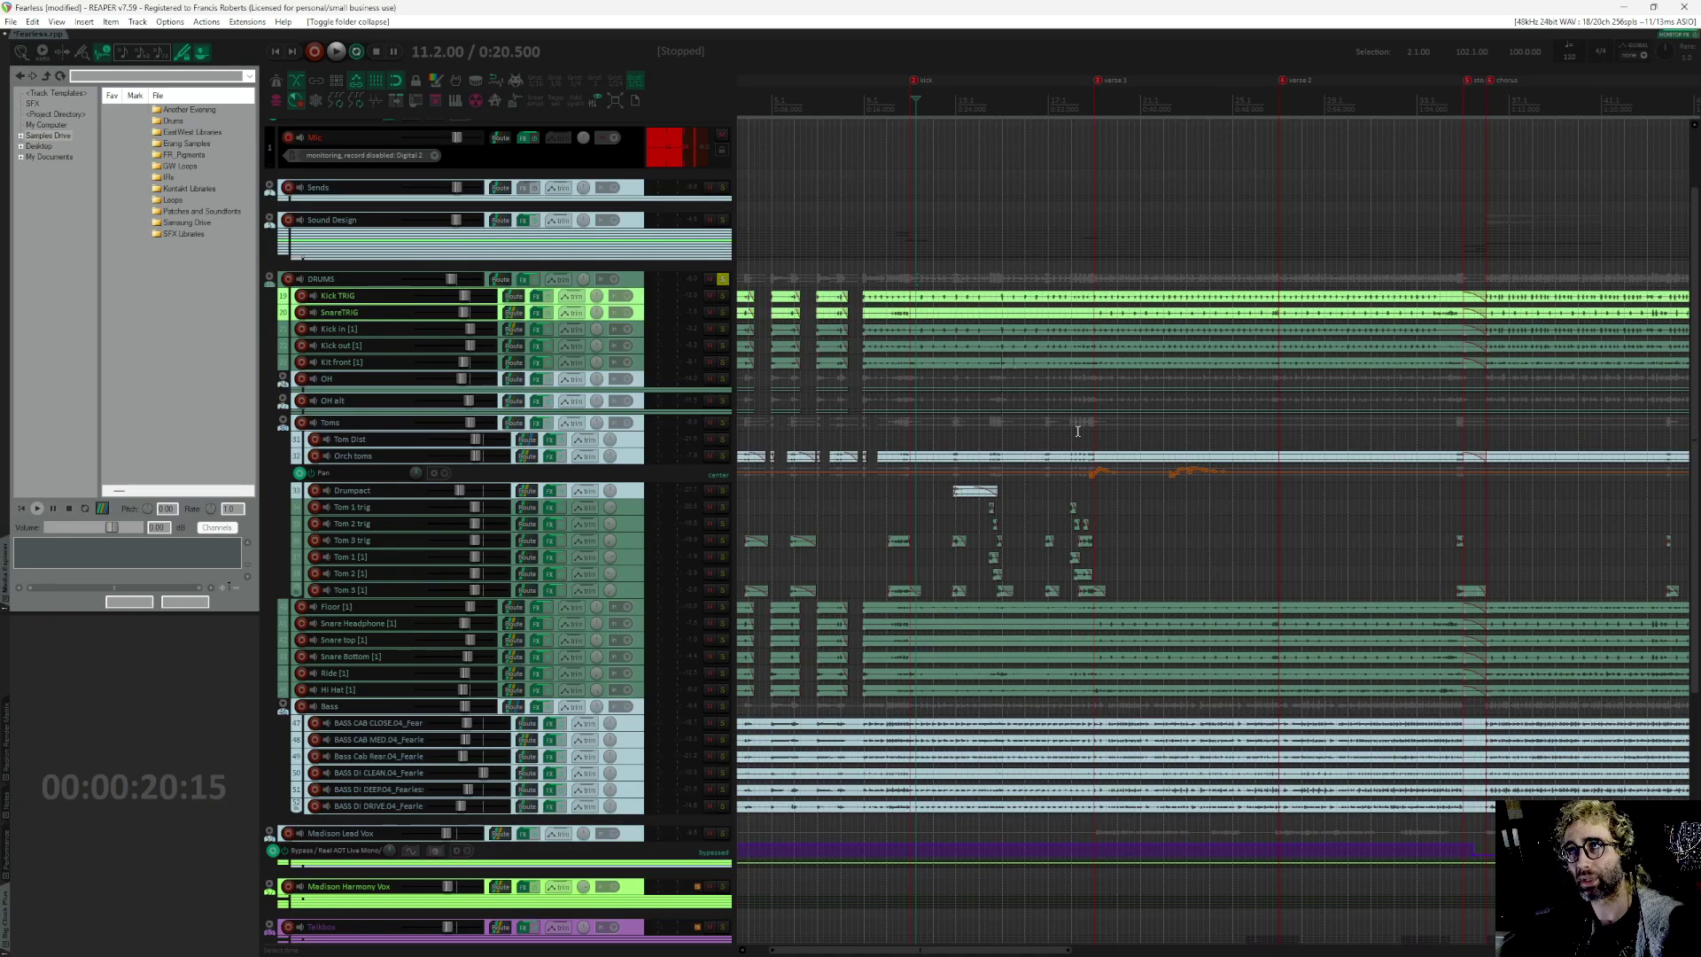
pyautogui.hscroll(3, 1080, 434)
pyautogui.scroll(2, 1081, 390)
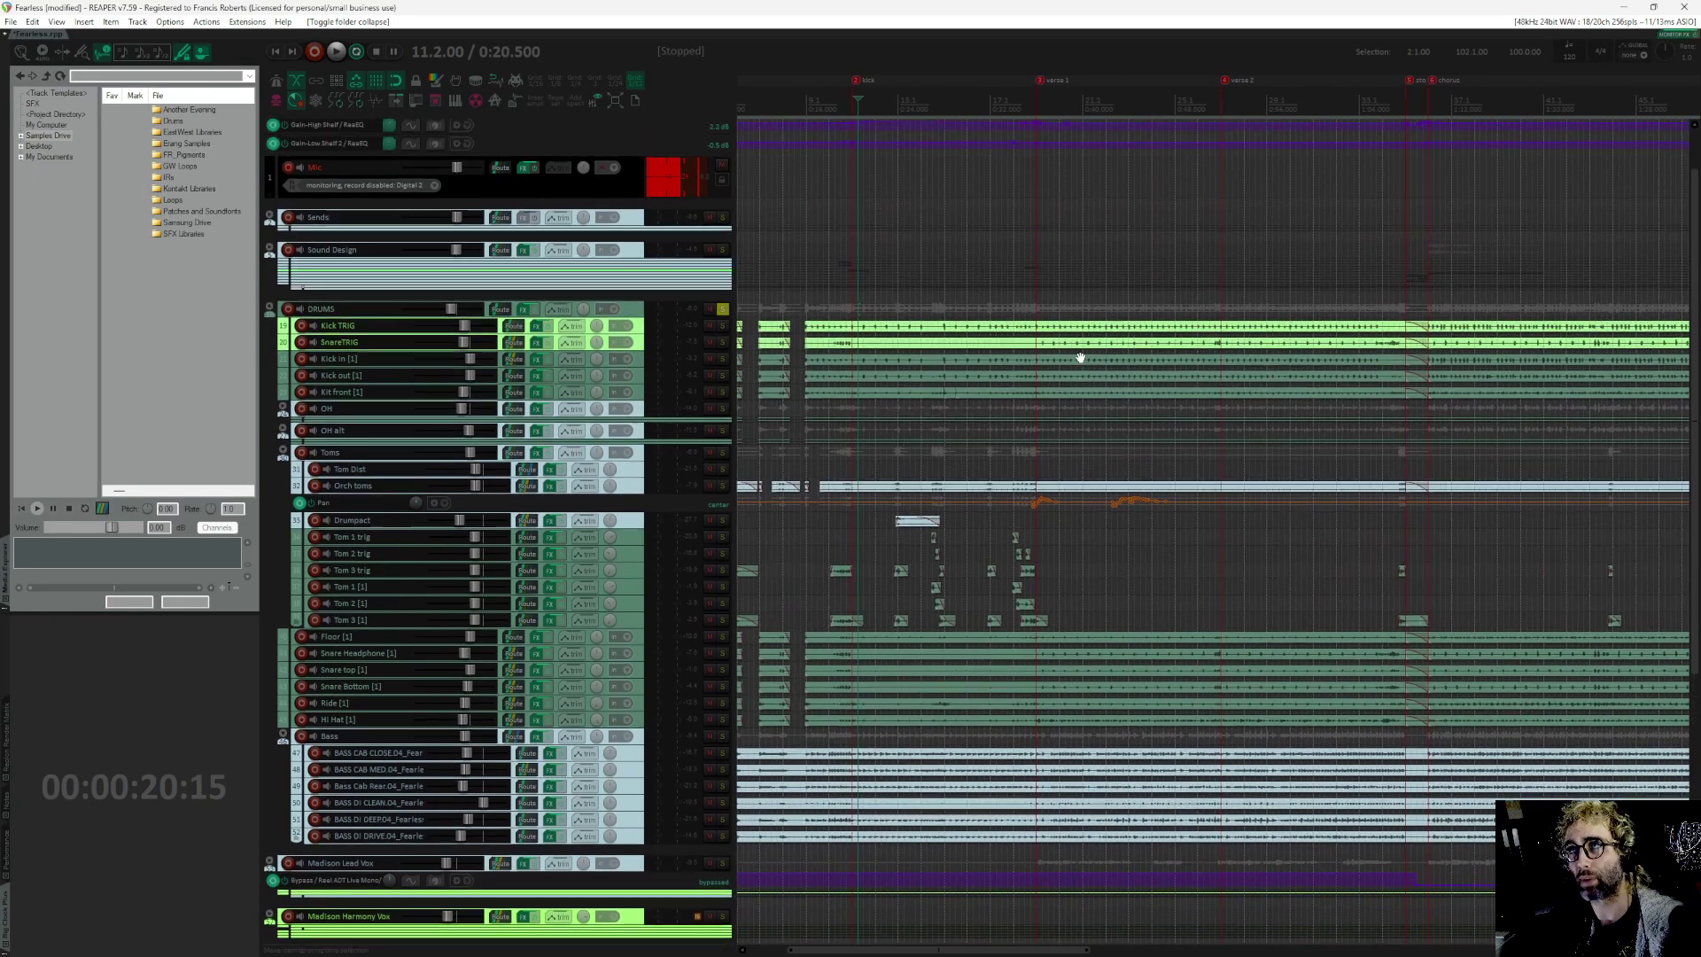
pyautogui.hscroll(2, 1080, 358)
pyautogui.scroll(2, 1046, 443)
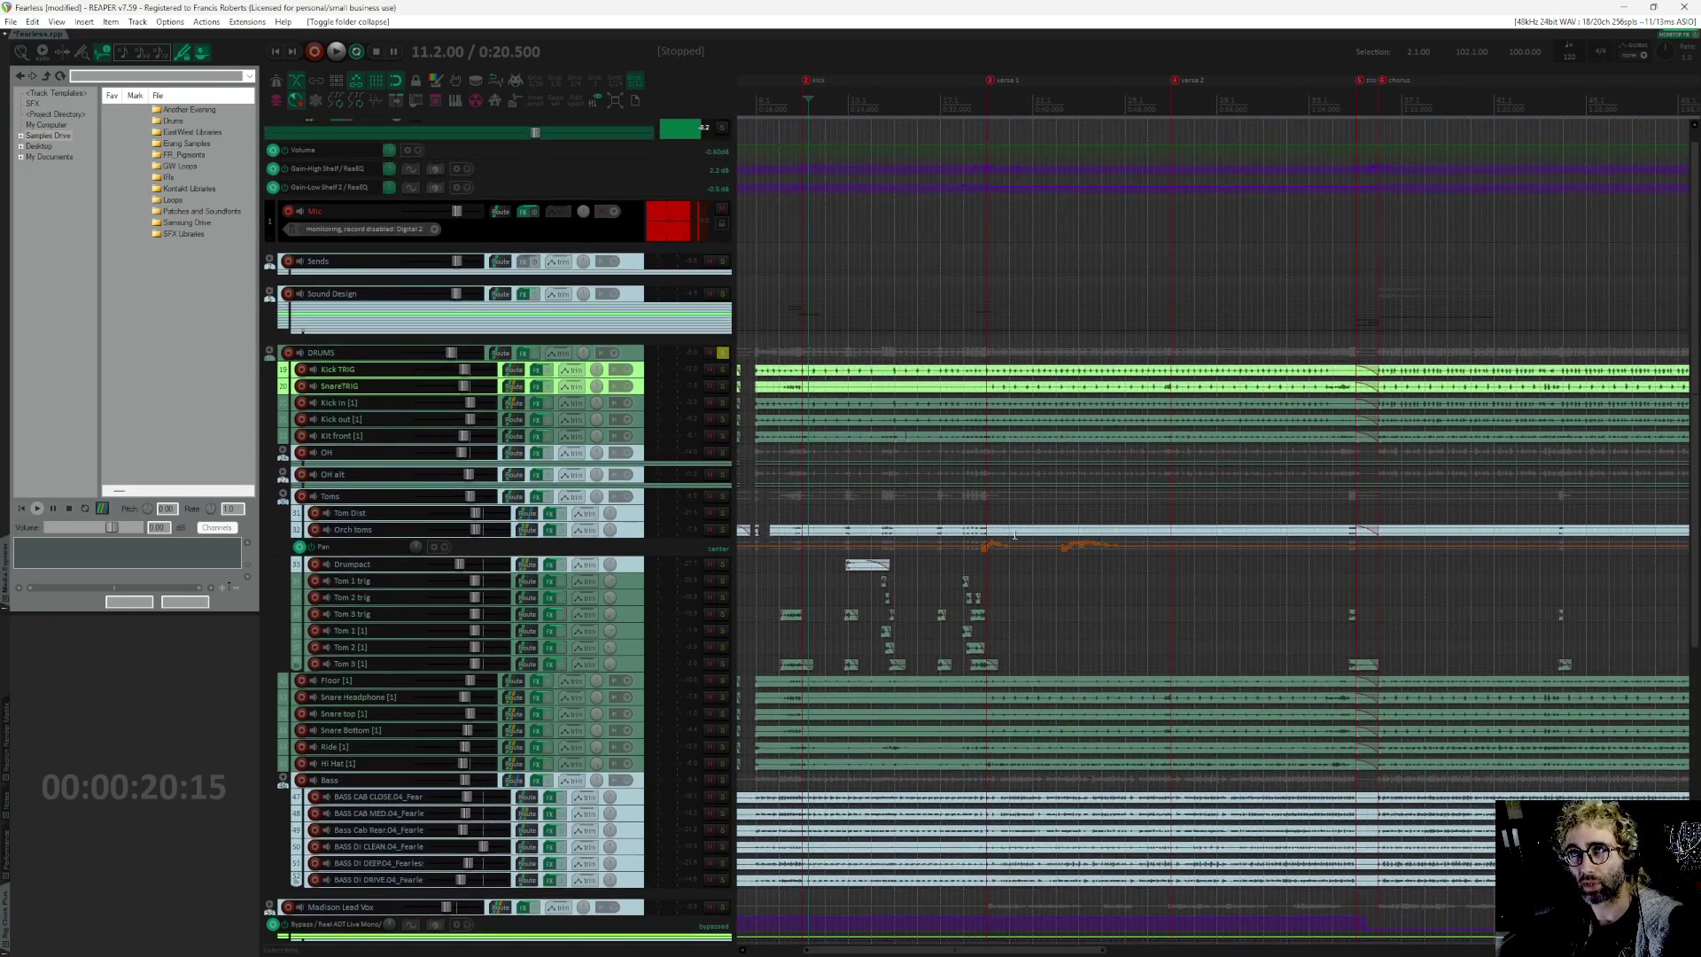
pyautogui.hscroll(4, 992, 532)
pyautogui.scroll(-2, 966, 527)
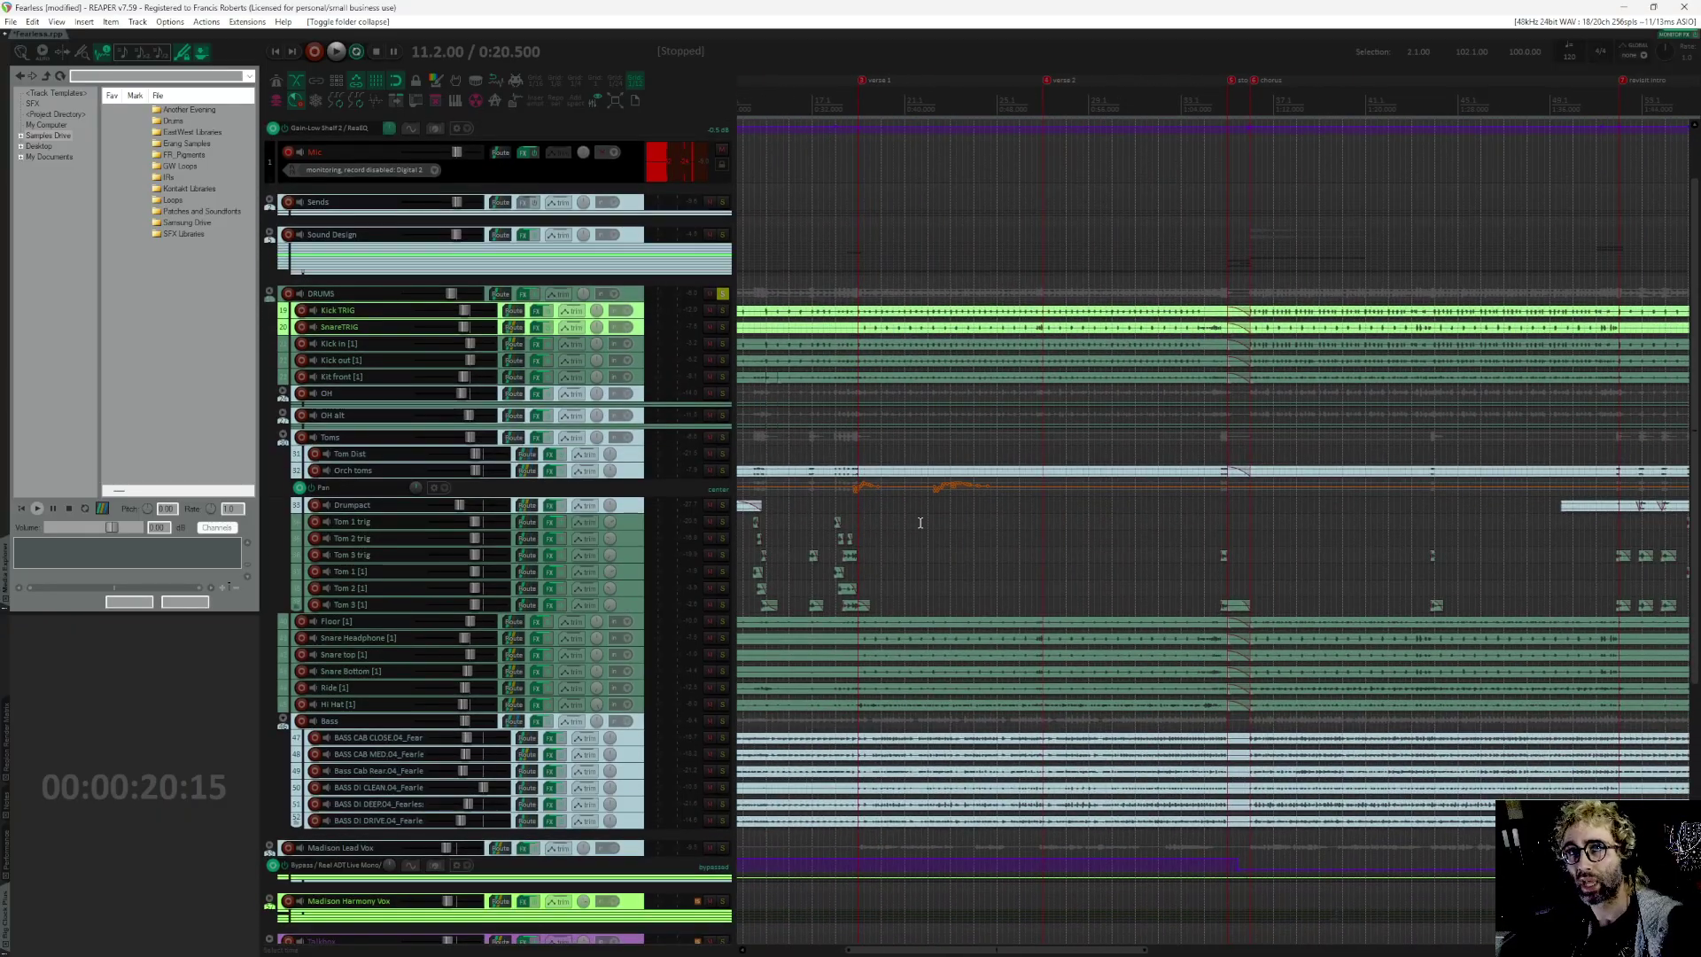
pyautogui.click(710, 722)
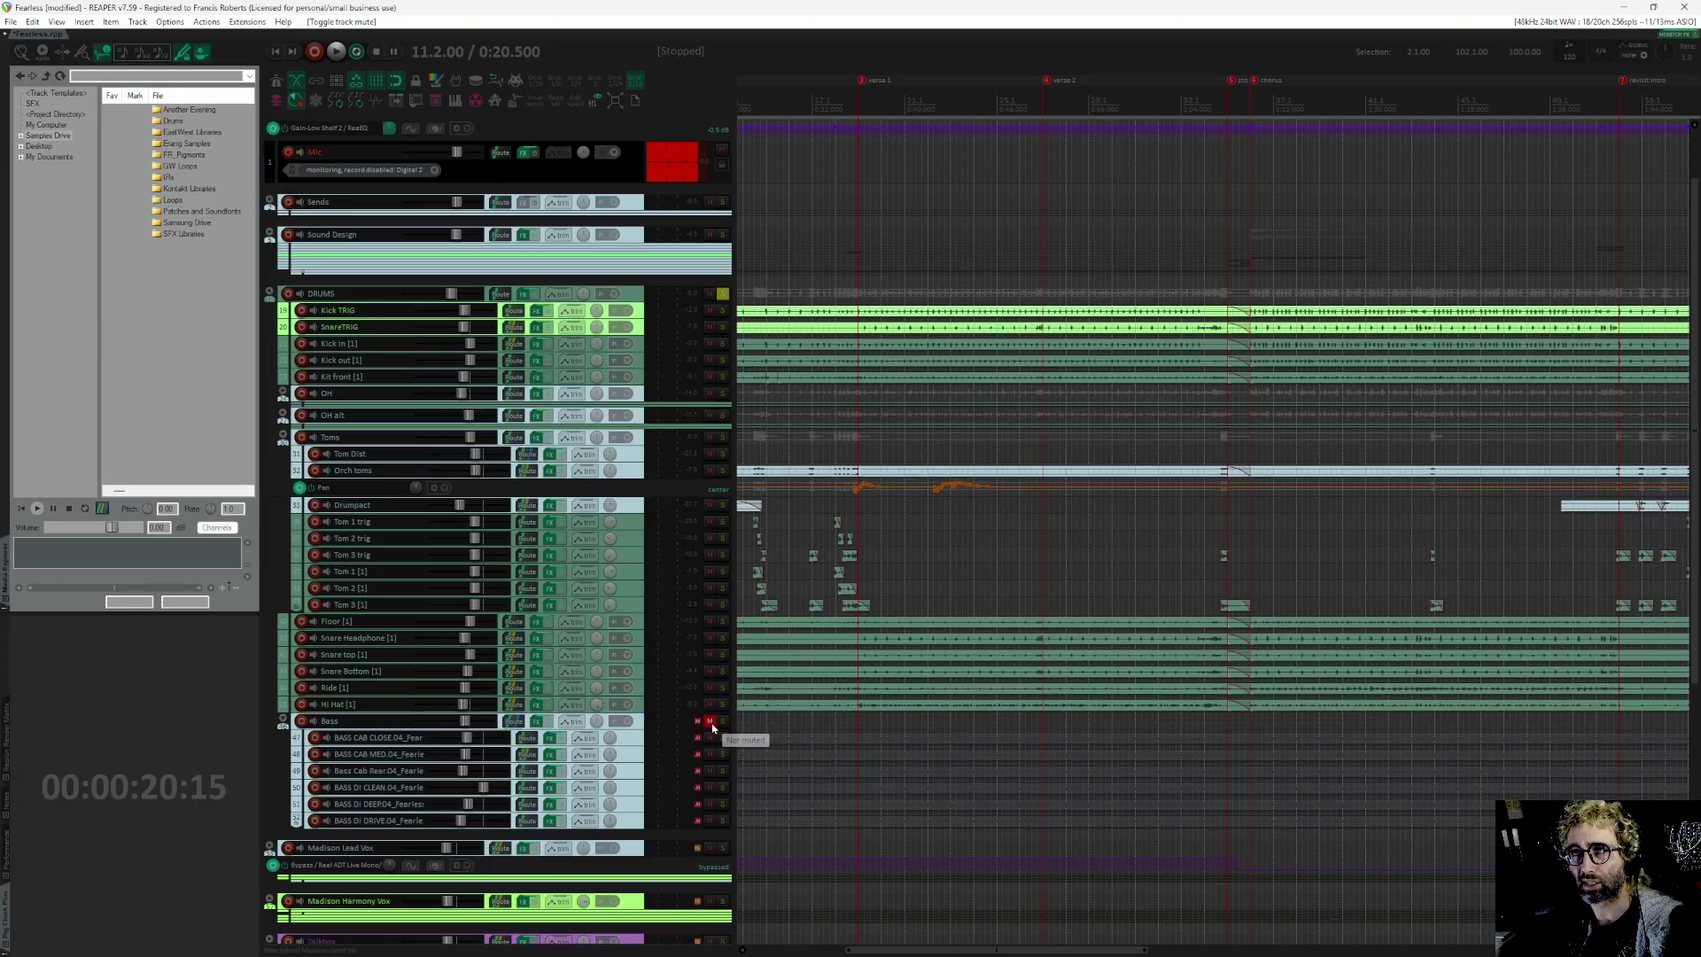
# Step: Play the soloed drums without bass from the start of the chorus at 36.1.00
pyautogui.scroll(-3, 923, 582)
pyautogui.scroll(1, 923, 582)
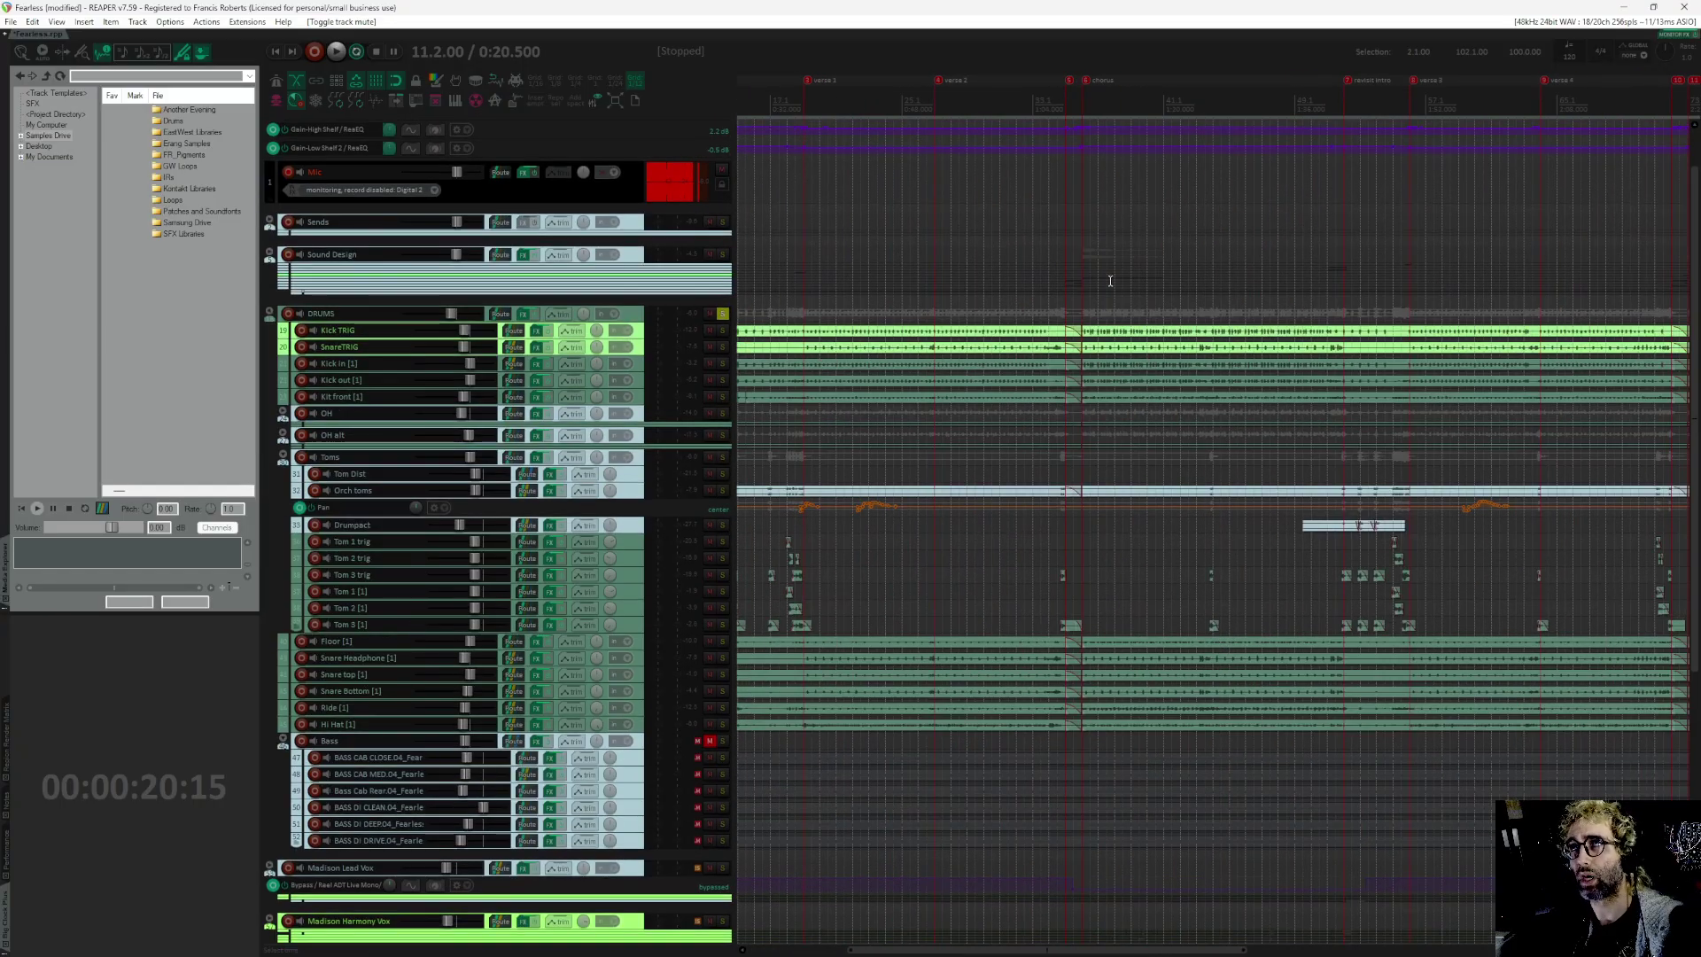
pyautogui.click(1088, 86)
pyautogui.scroll(2, 1260, 279)
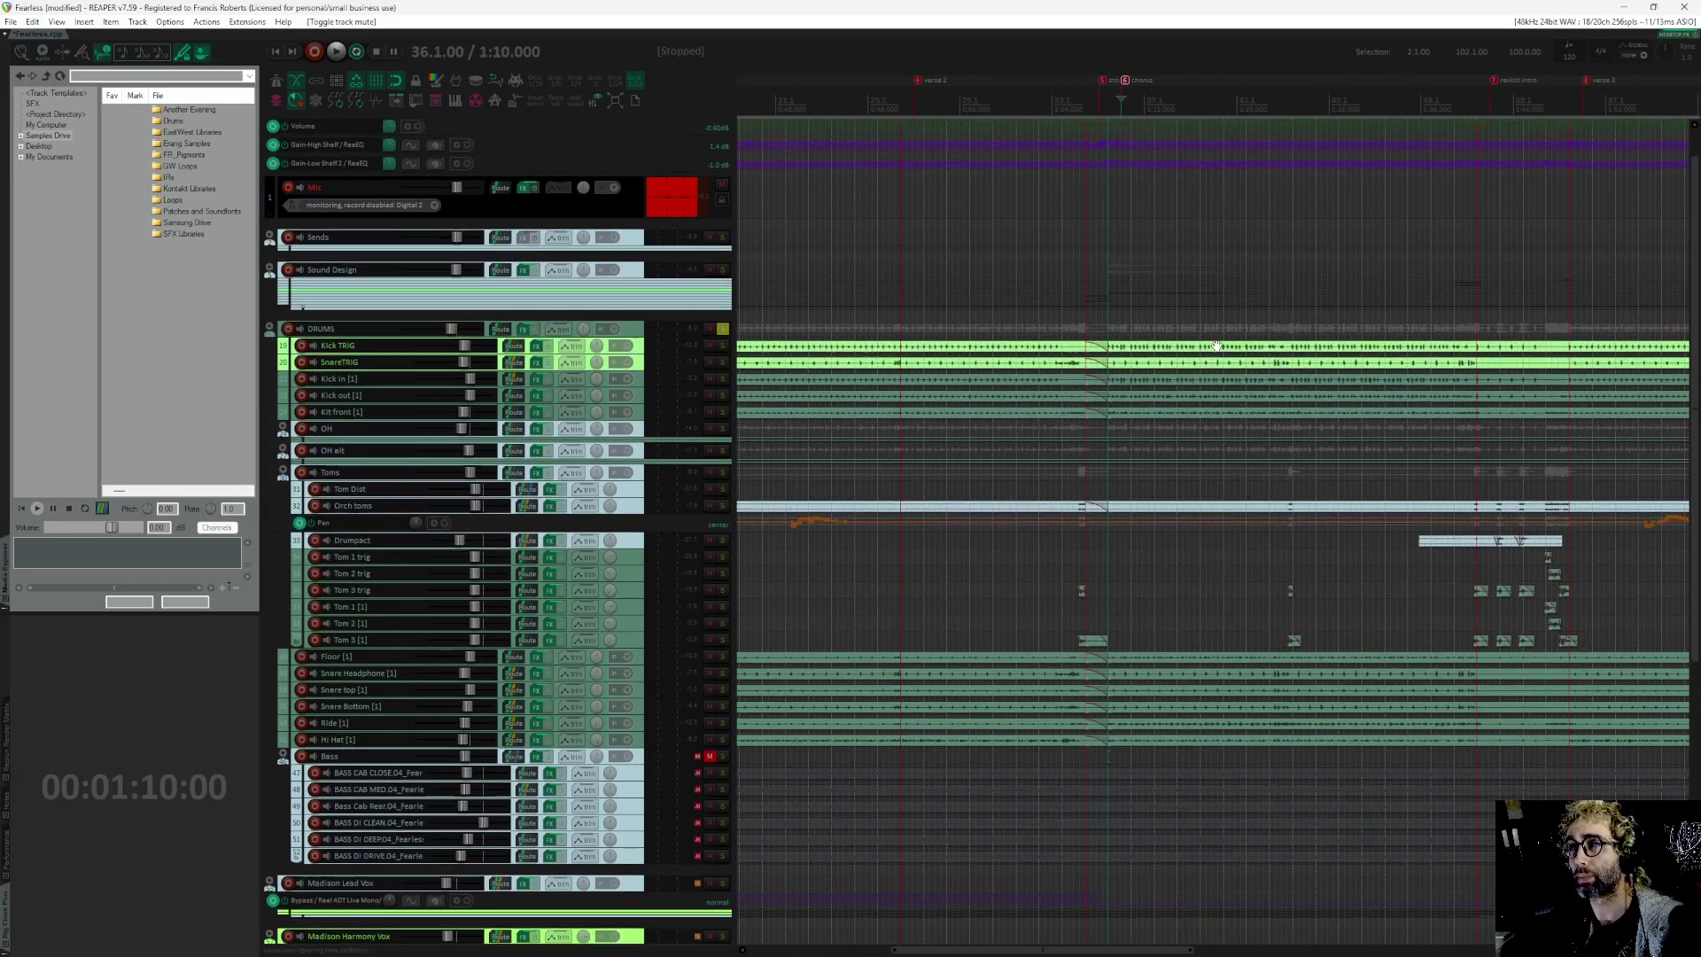
pyautogui.press('space')
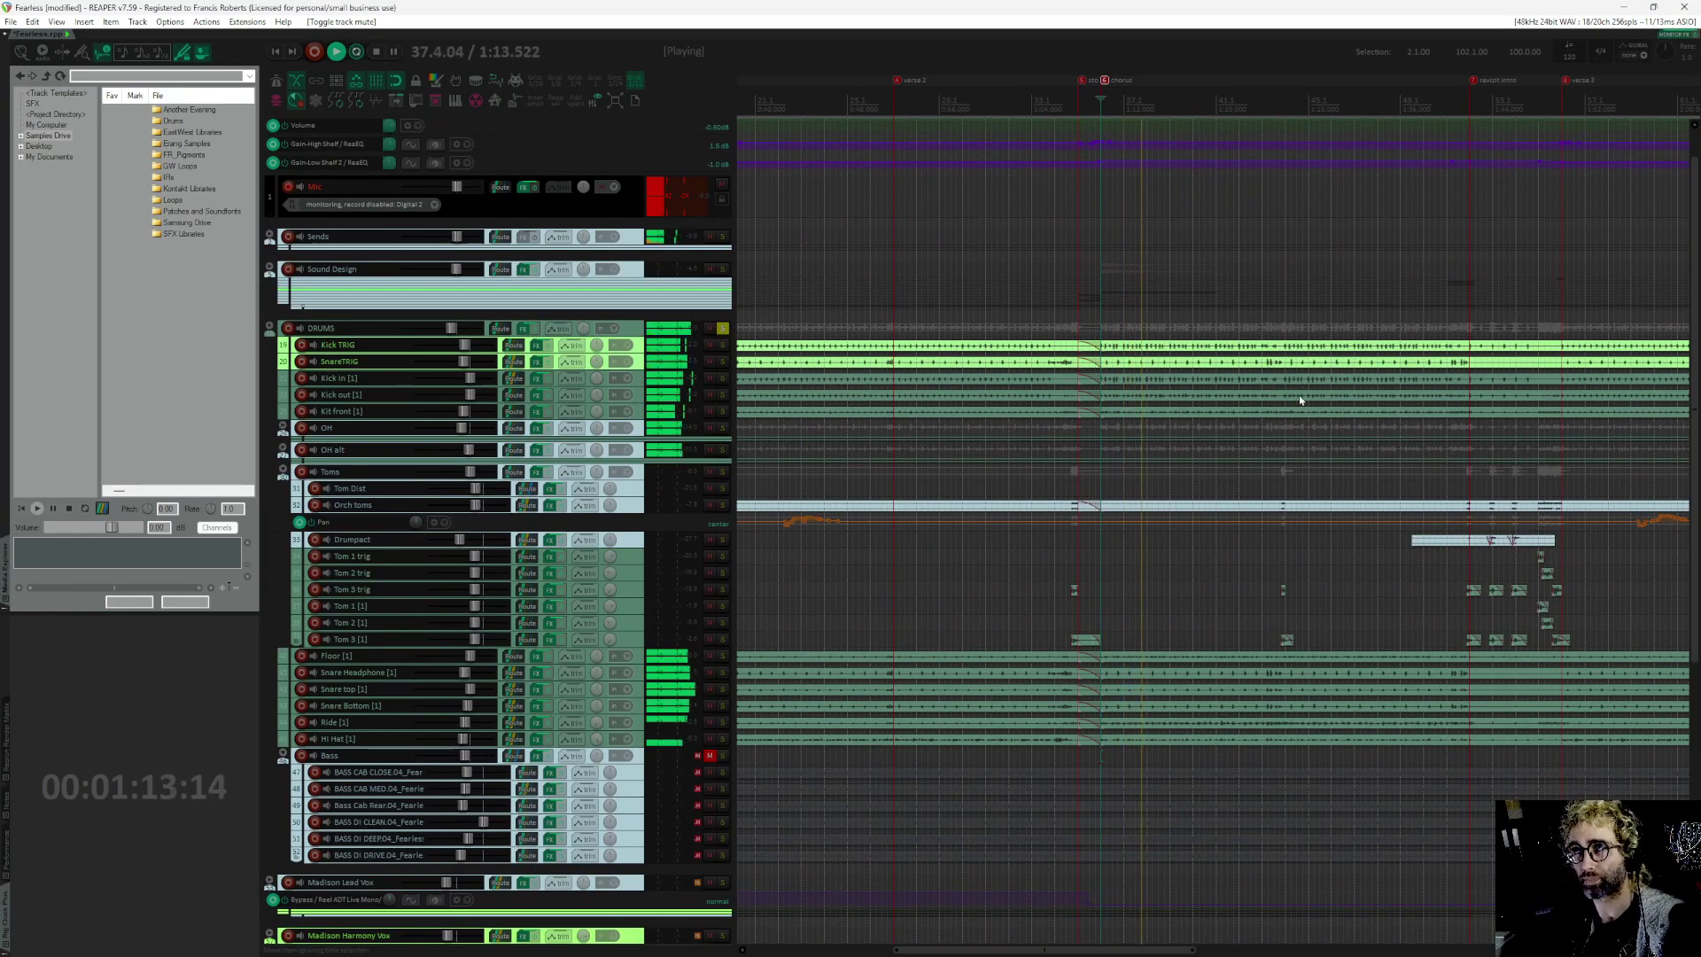
pyautogui.scroll(1, 1187, 469)
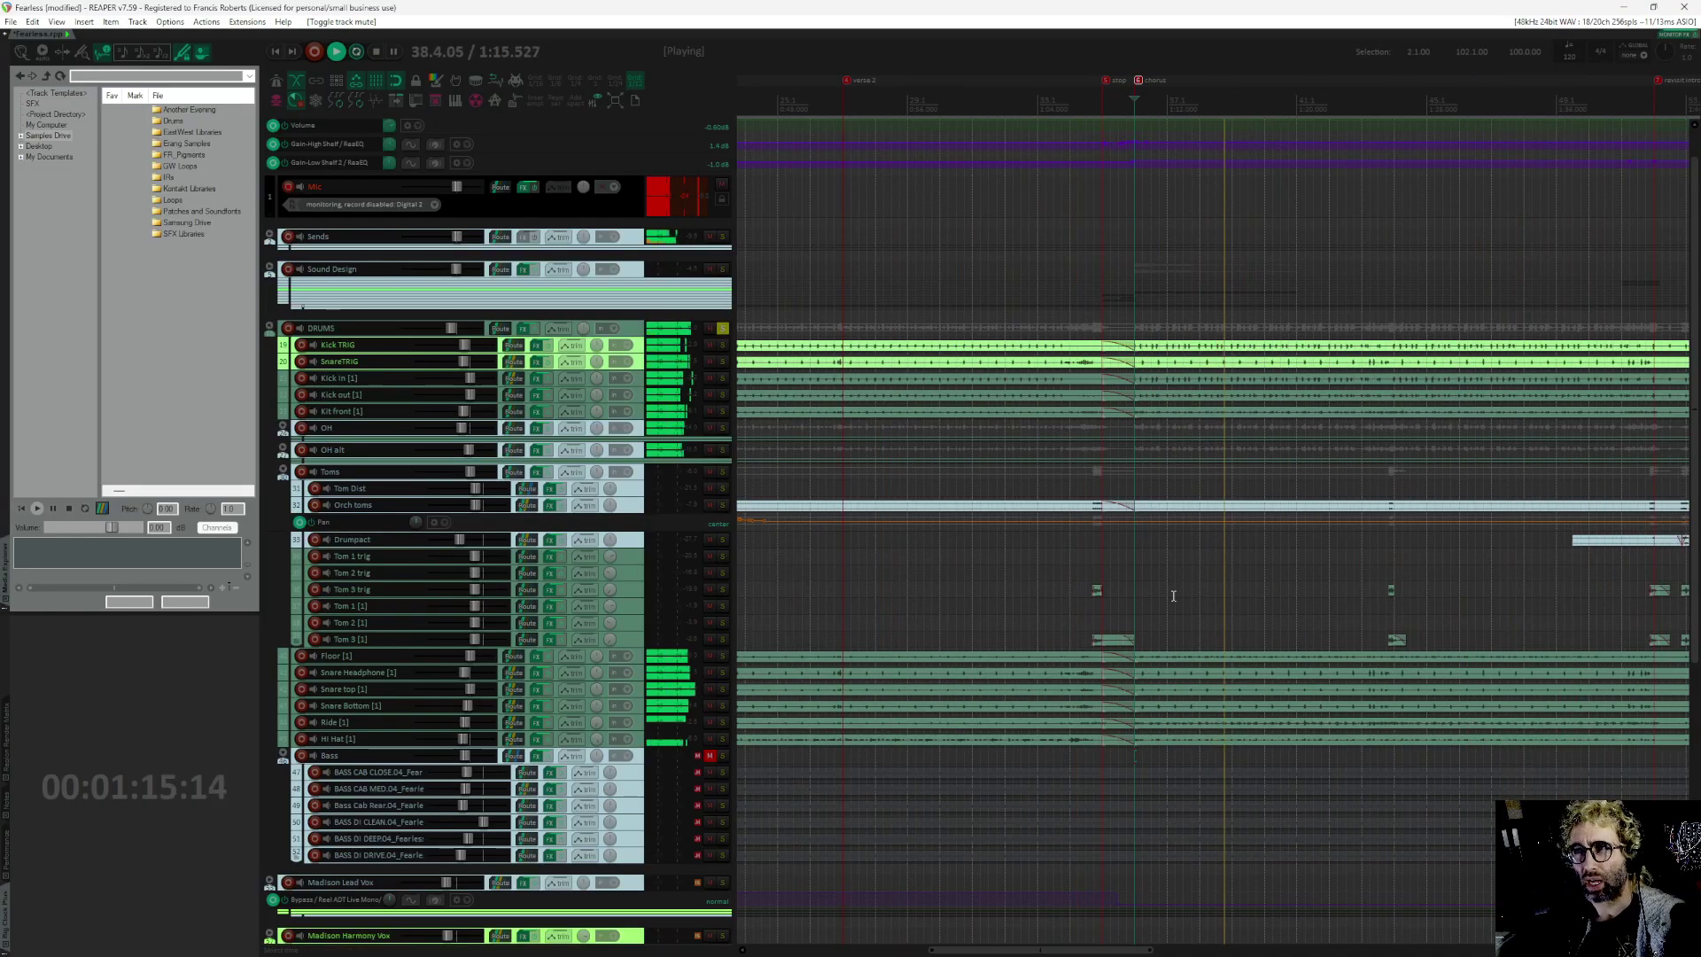
pyautogui.press('space')
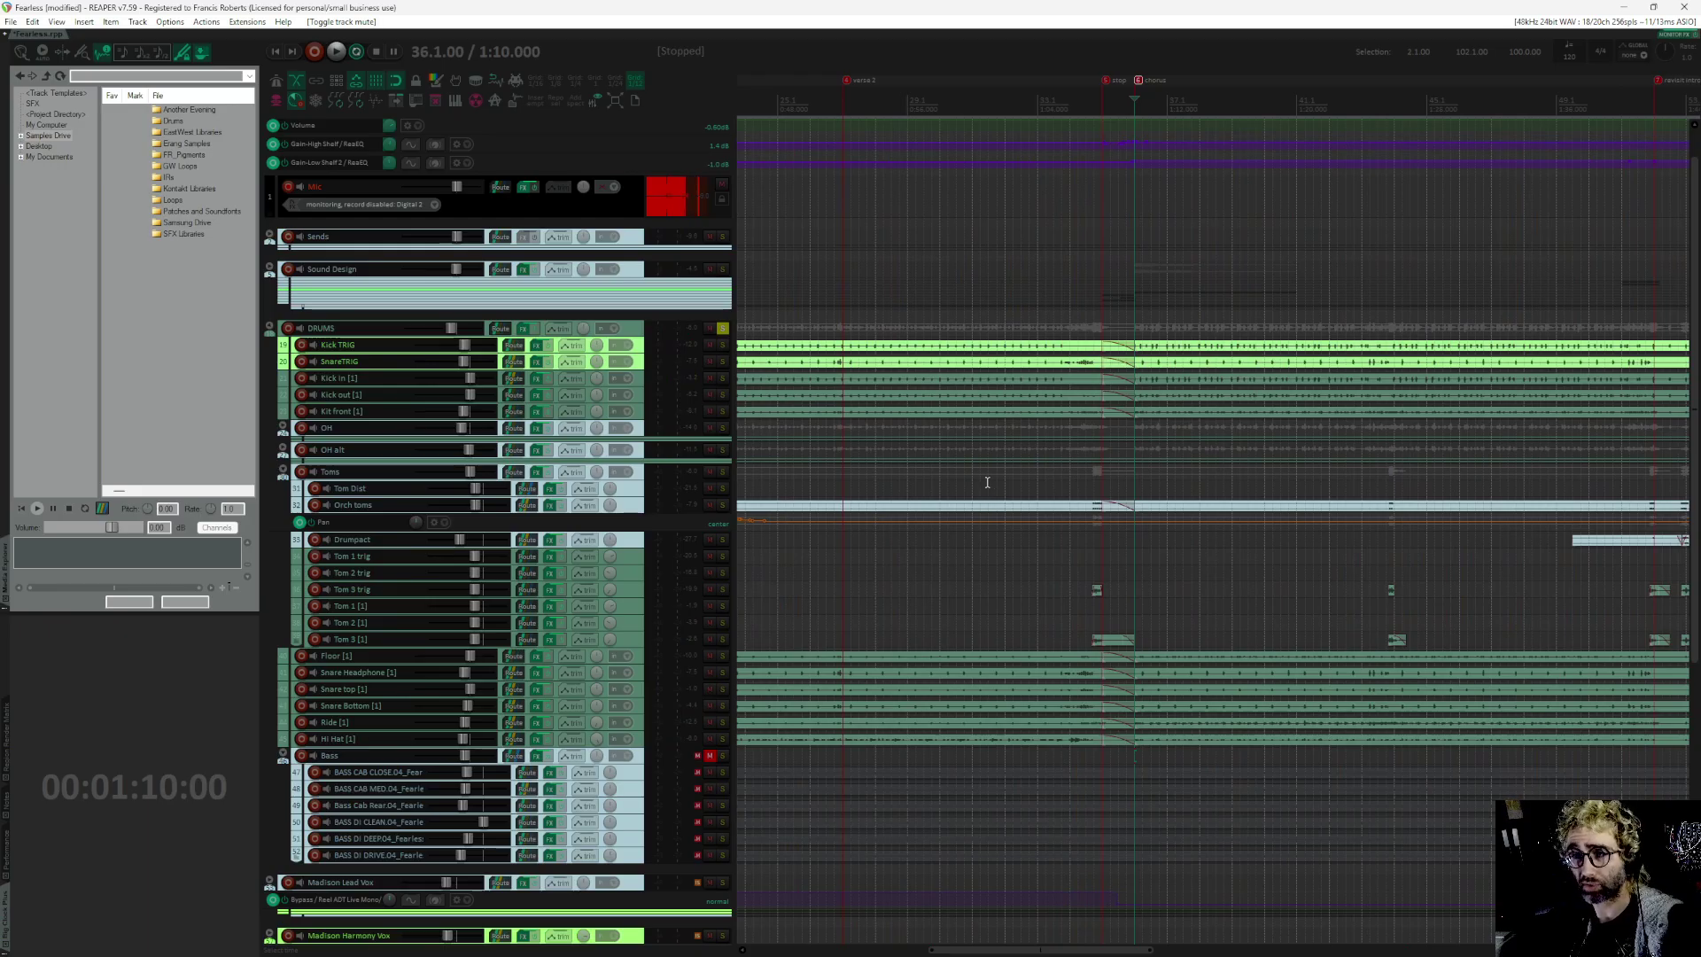
# Step: Solo the Kick TRIG and SnareTRIG tracks, play them from the chorus at 36.1.00, and unsolo both
pyautogui.hscroll(3, 850, 496)
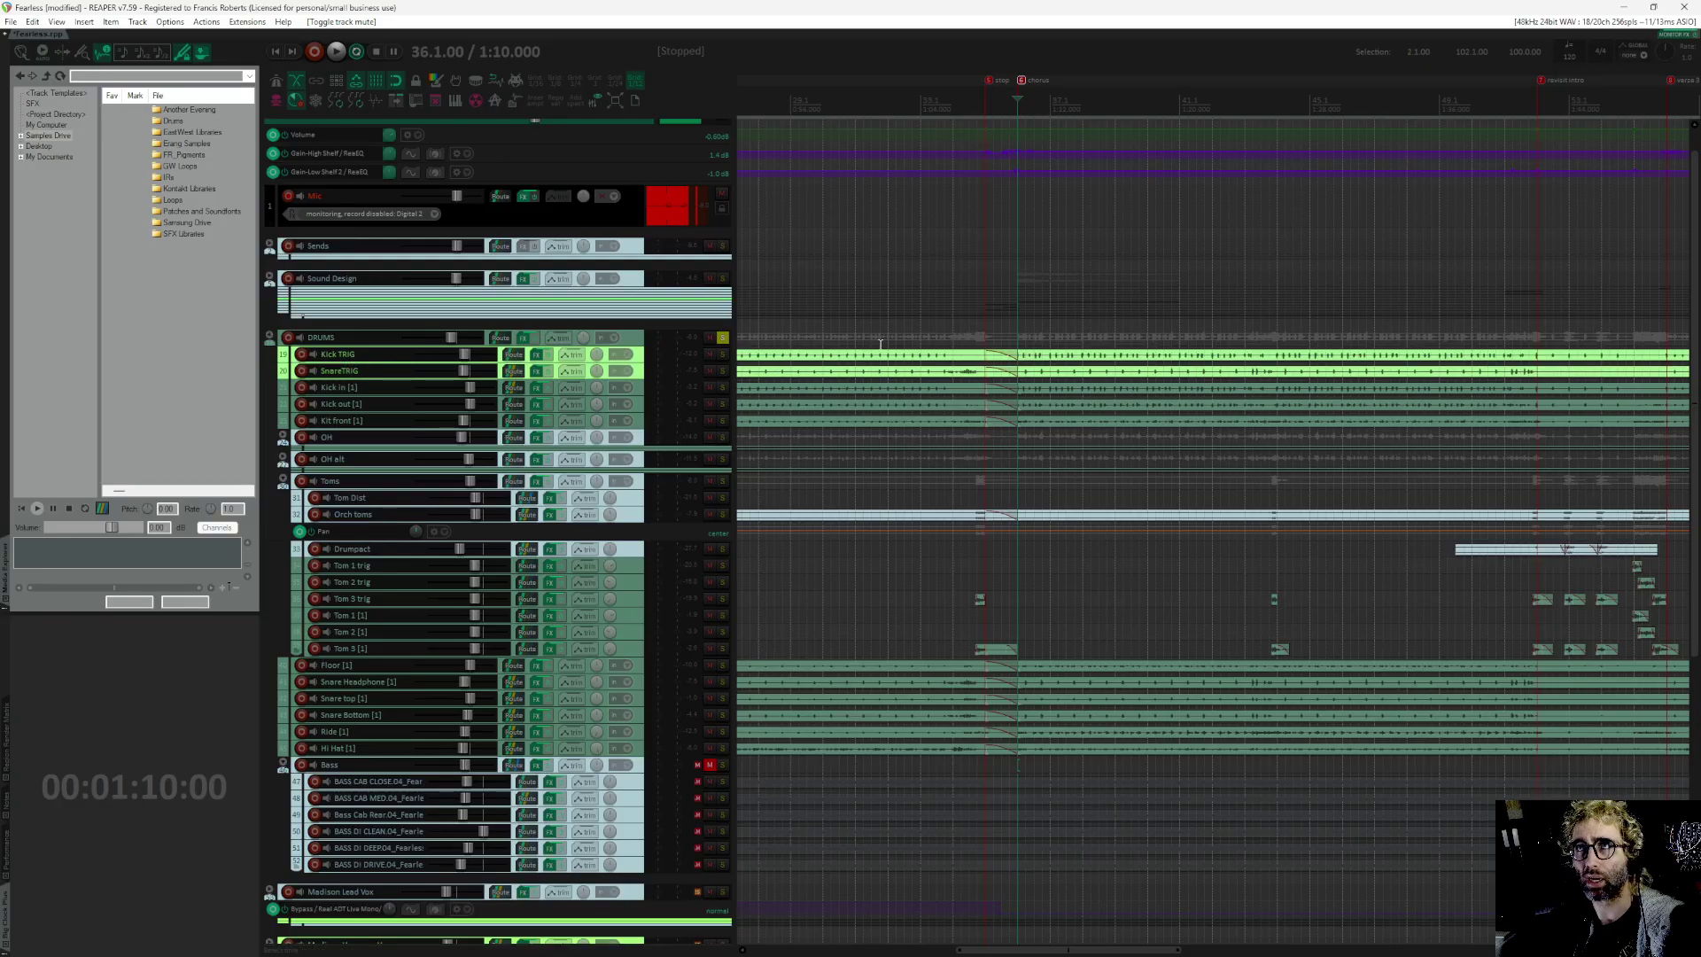
pyautogui.moveTo(903, 319); pyautogui.dragTo(831, 326)
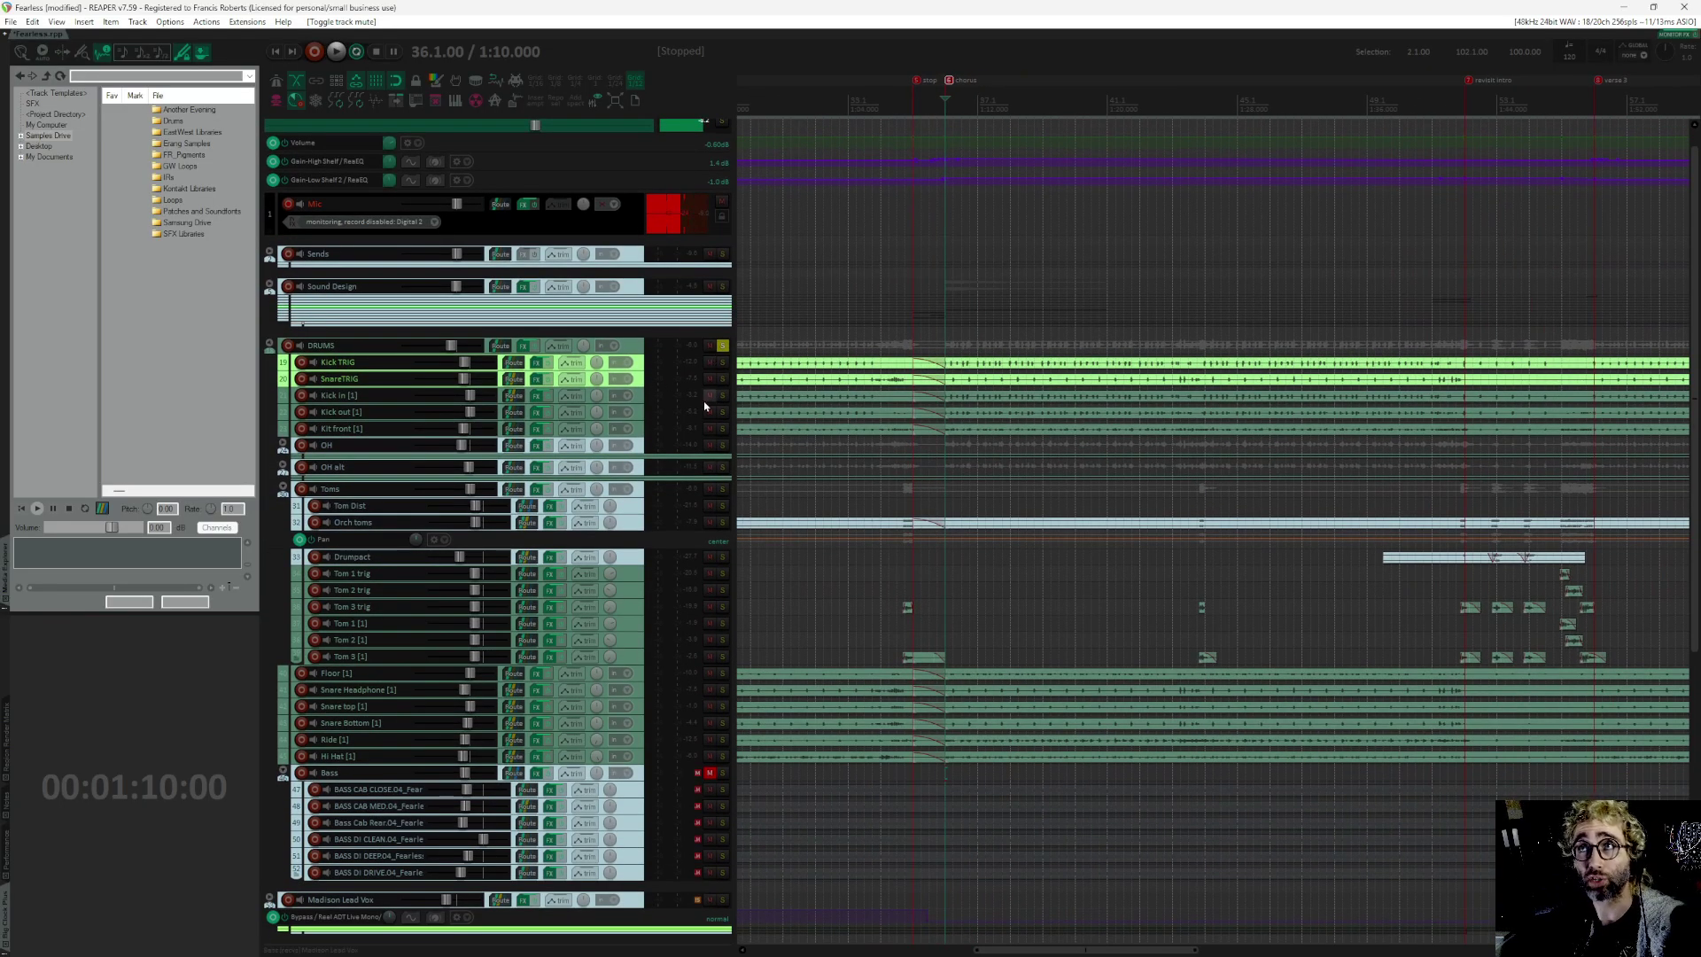
pyautogui.moveTo(930, 383); pyautogui.dragTo(864, 365)
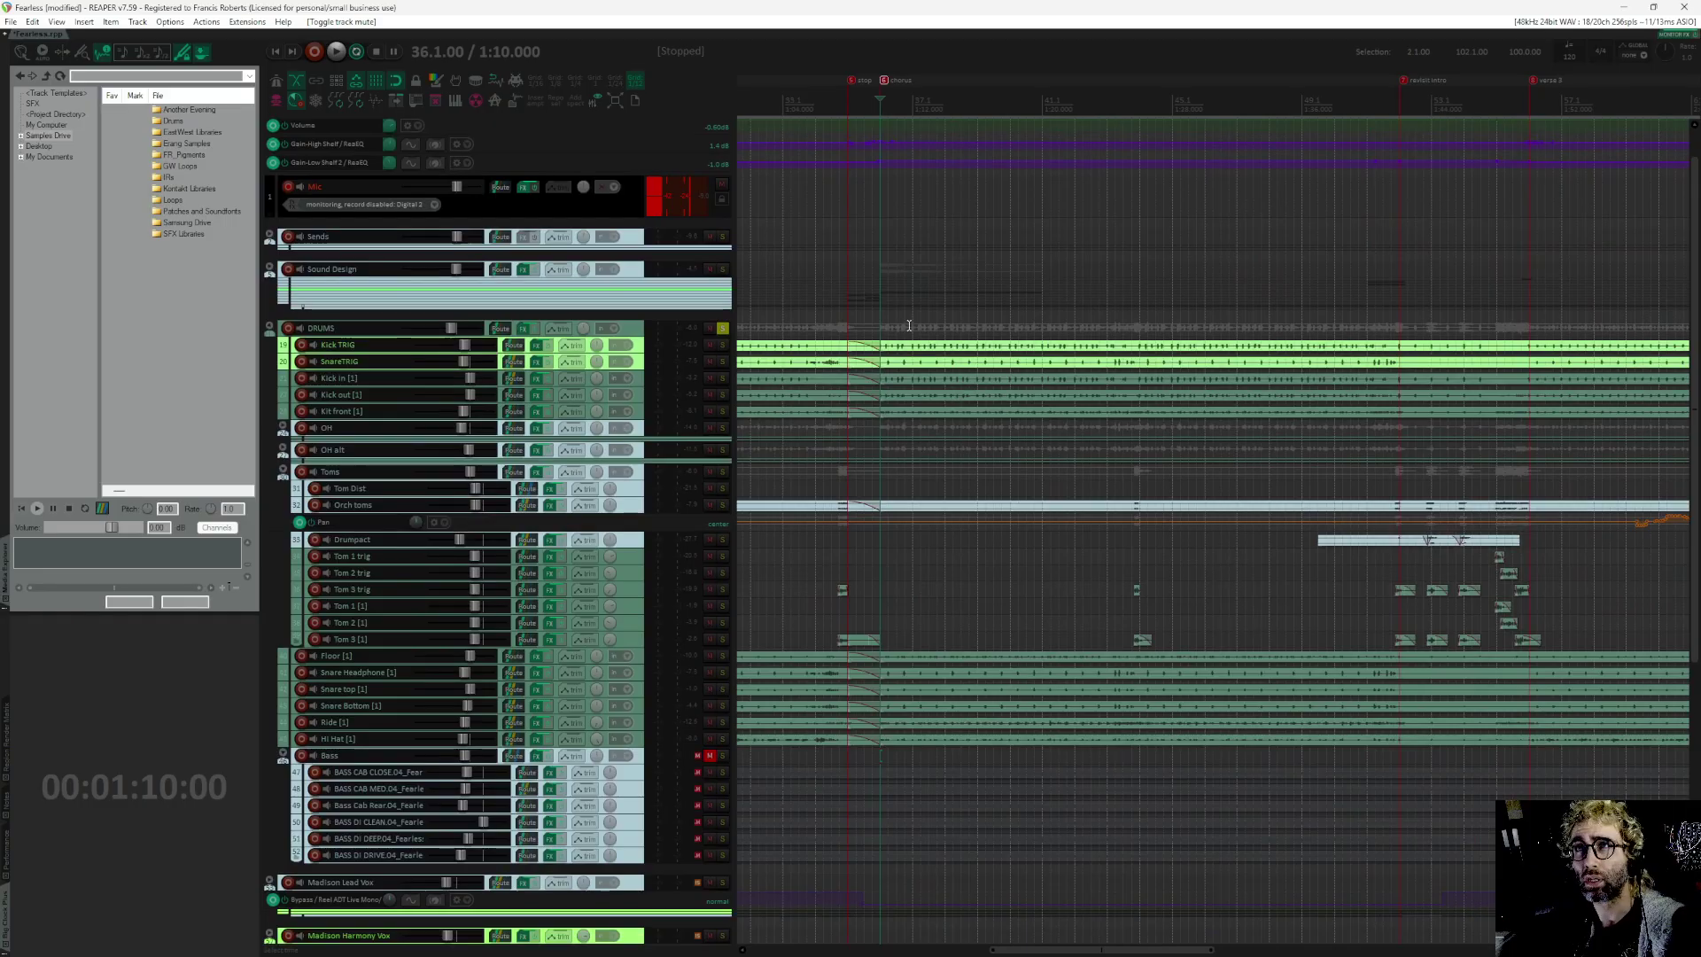
pyautogui.click(723, 345)
pyautogui.click(723, 362)
pyautogui.press('space')
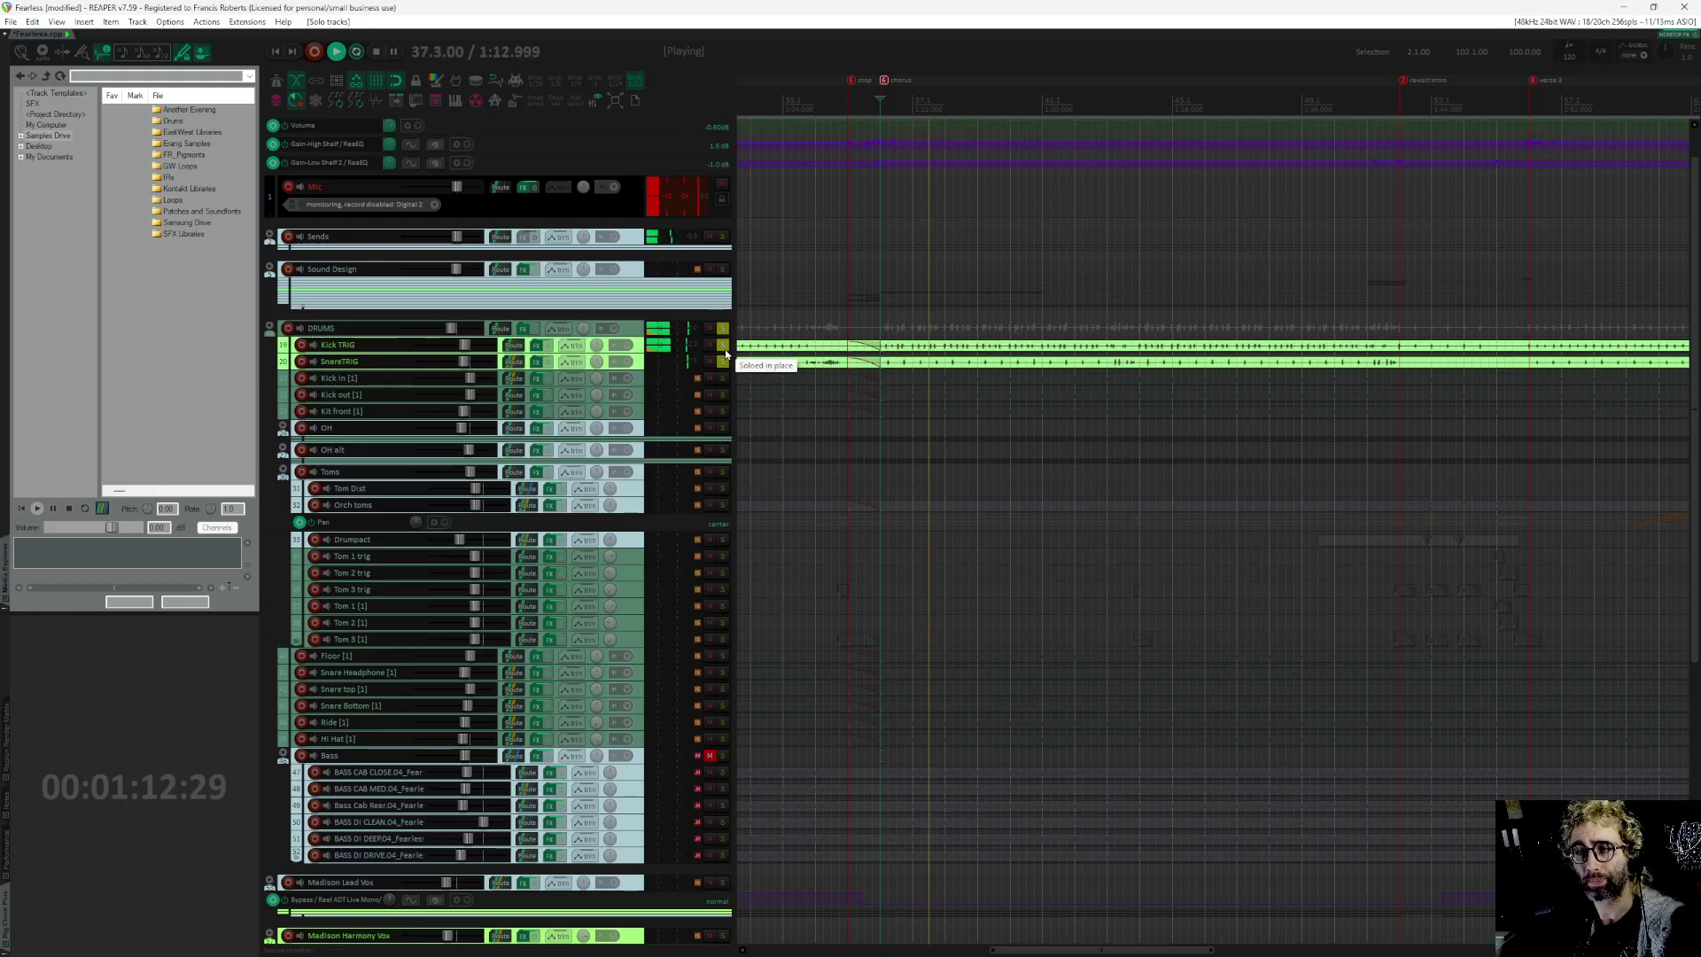
pyautogui.press('space')
pyautogui.click(723, 361)
pyautogui.click(723, 345)
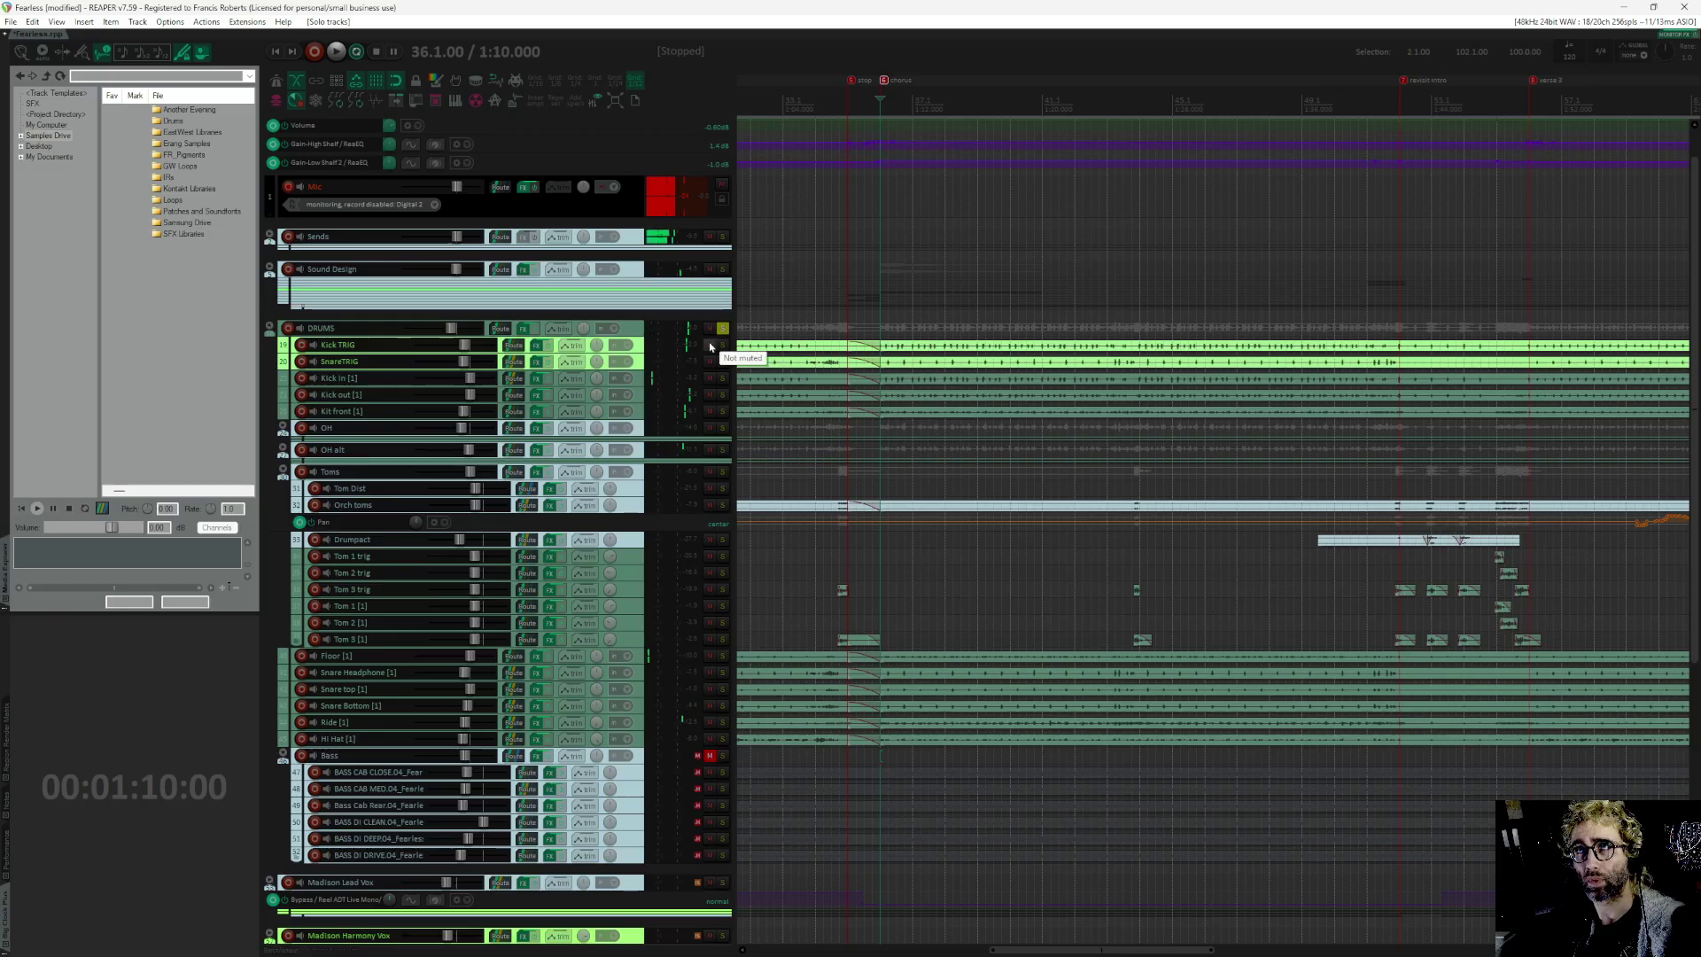
# Step: Play the chorus drums from 36.1.00 with Kick TRIG and SnareTRIG muted, unmuting both during playback to compare
pyautogui.moveTo(712, 357); pyautogui.dragTo(710, 347)
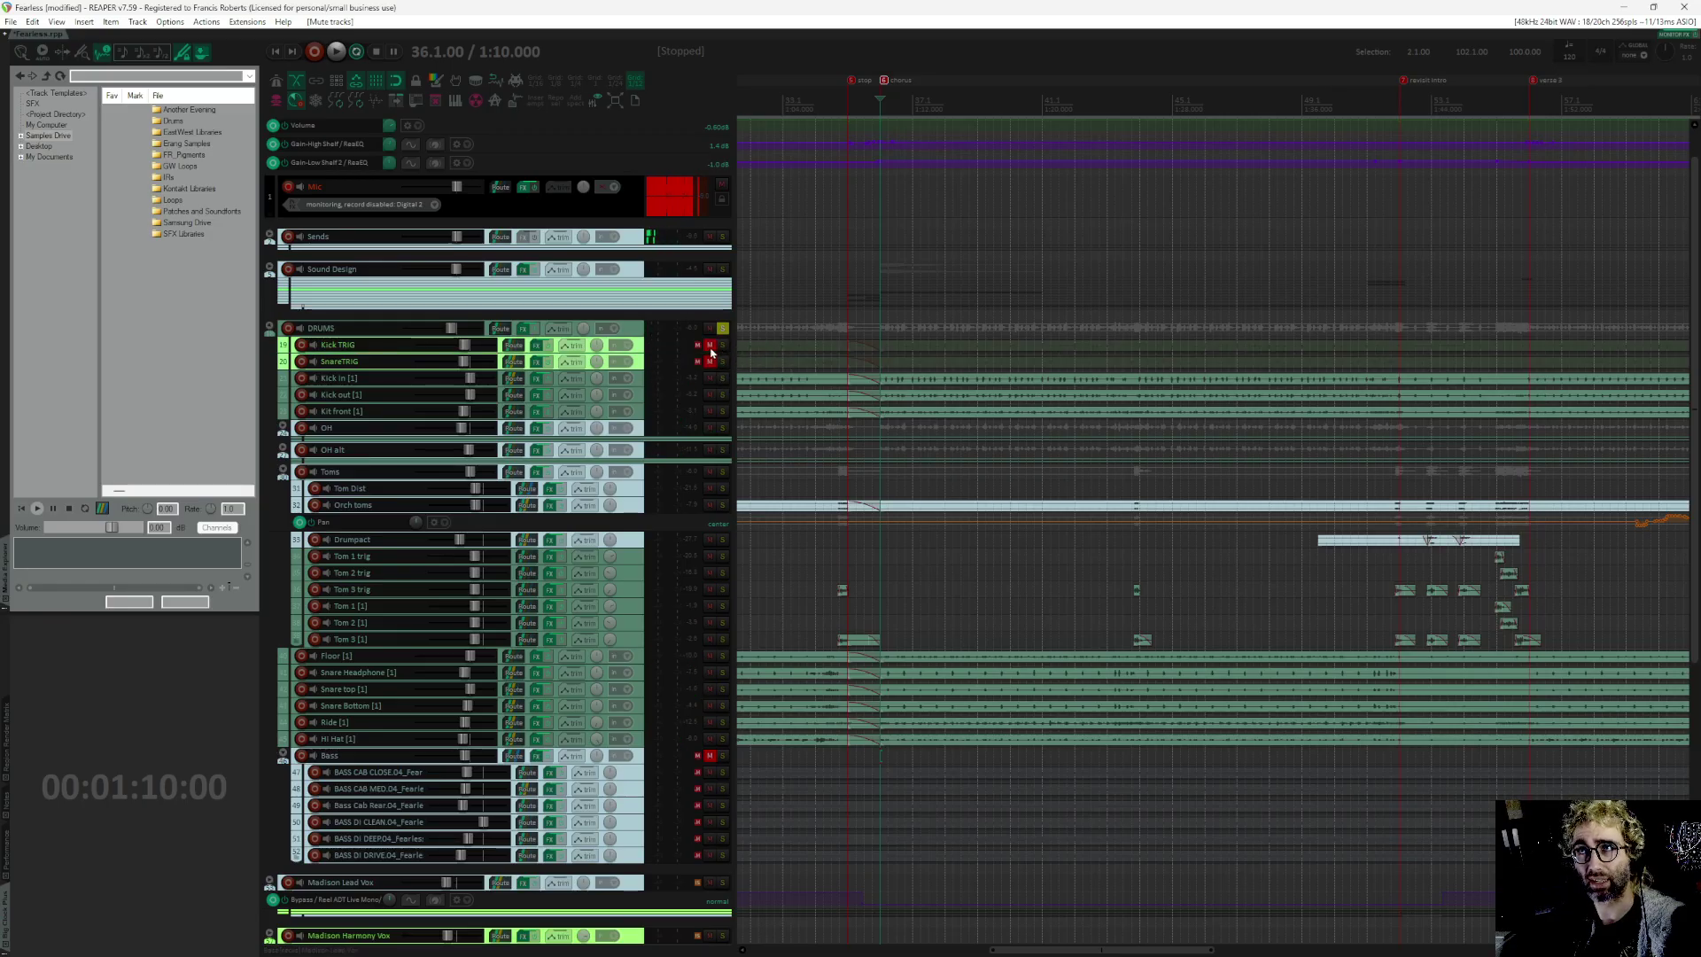
pyautogui.press('space')
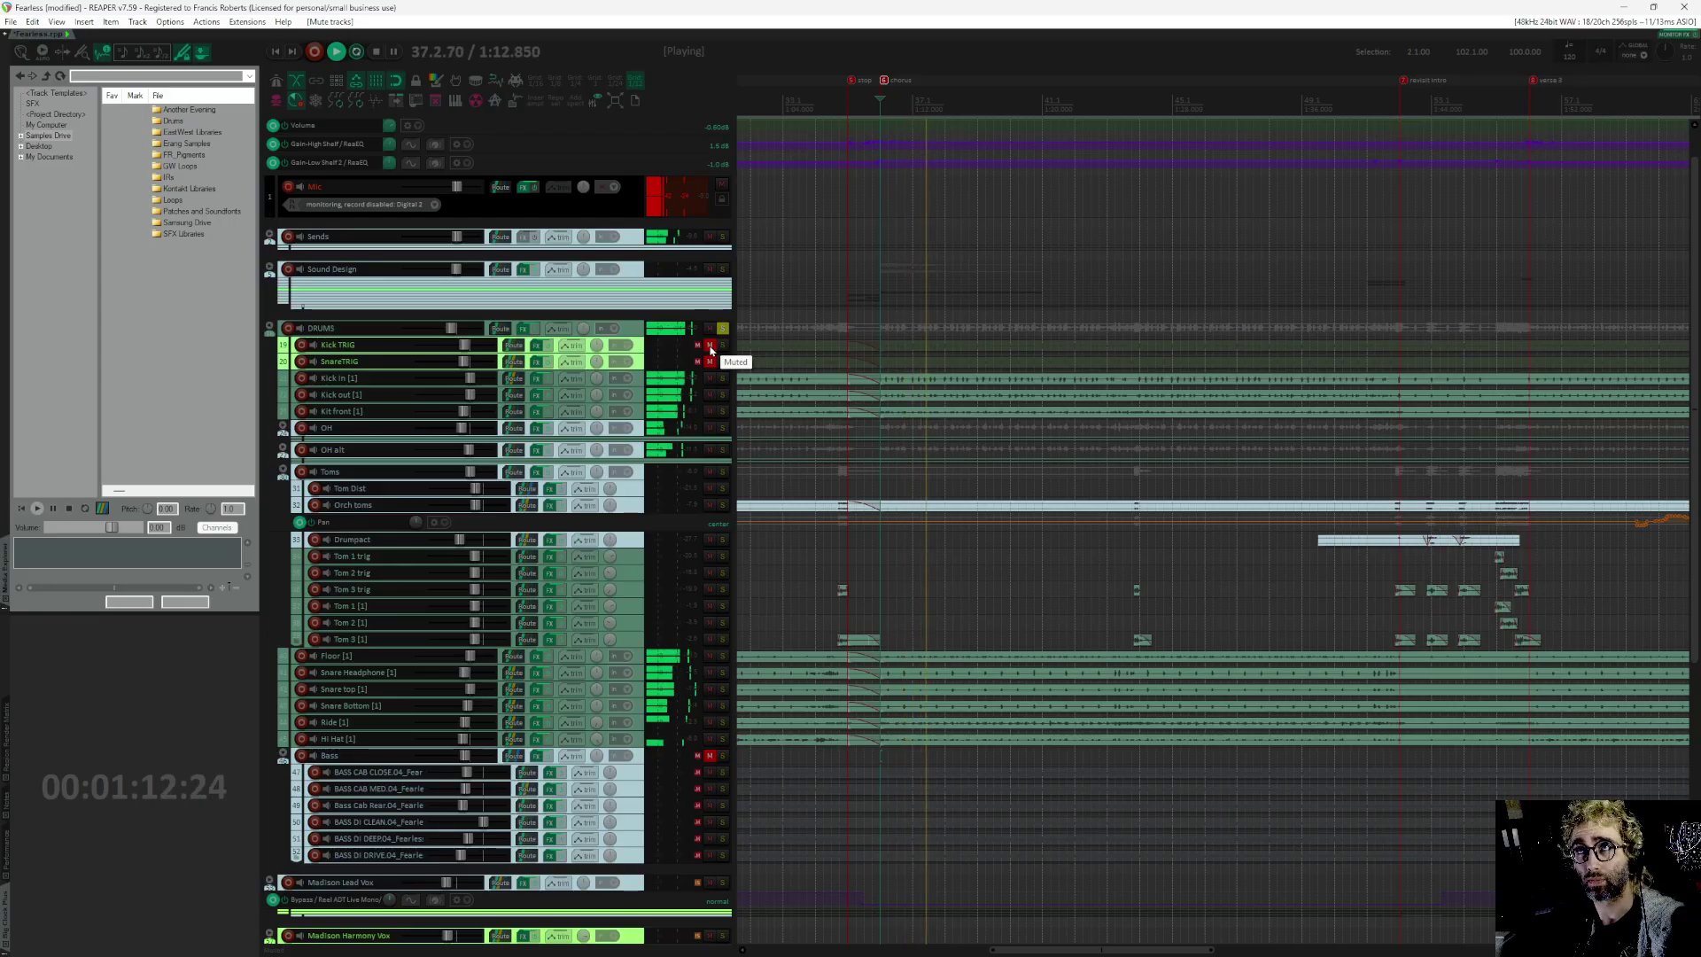
pyautogui.moveTo(710, 349); pyautogui.dragTo(712, 364)
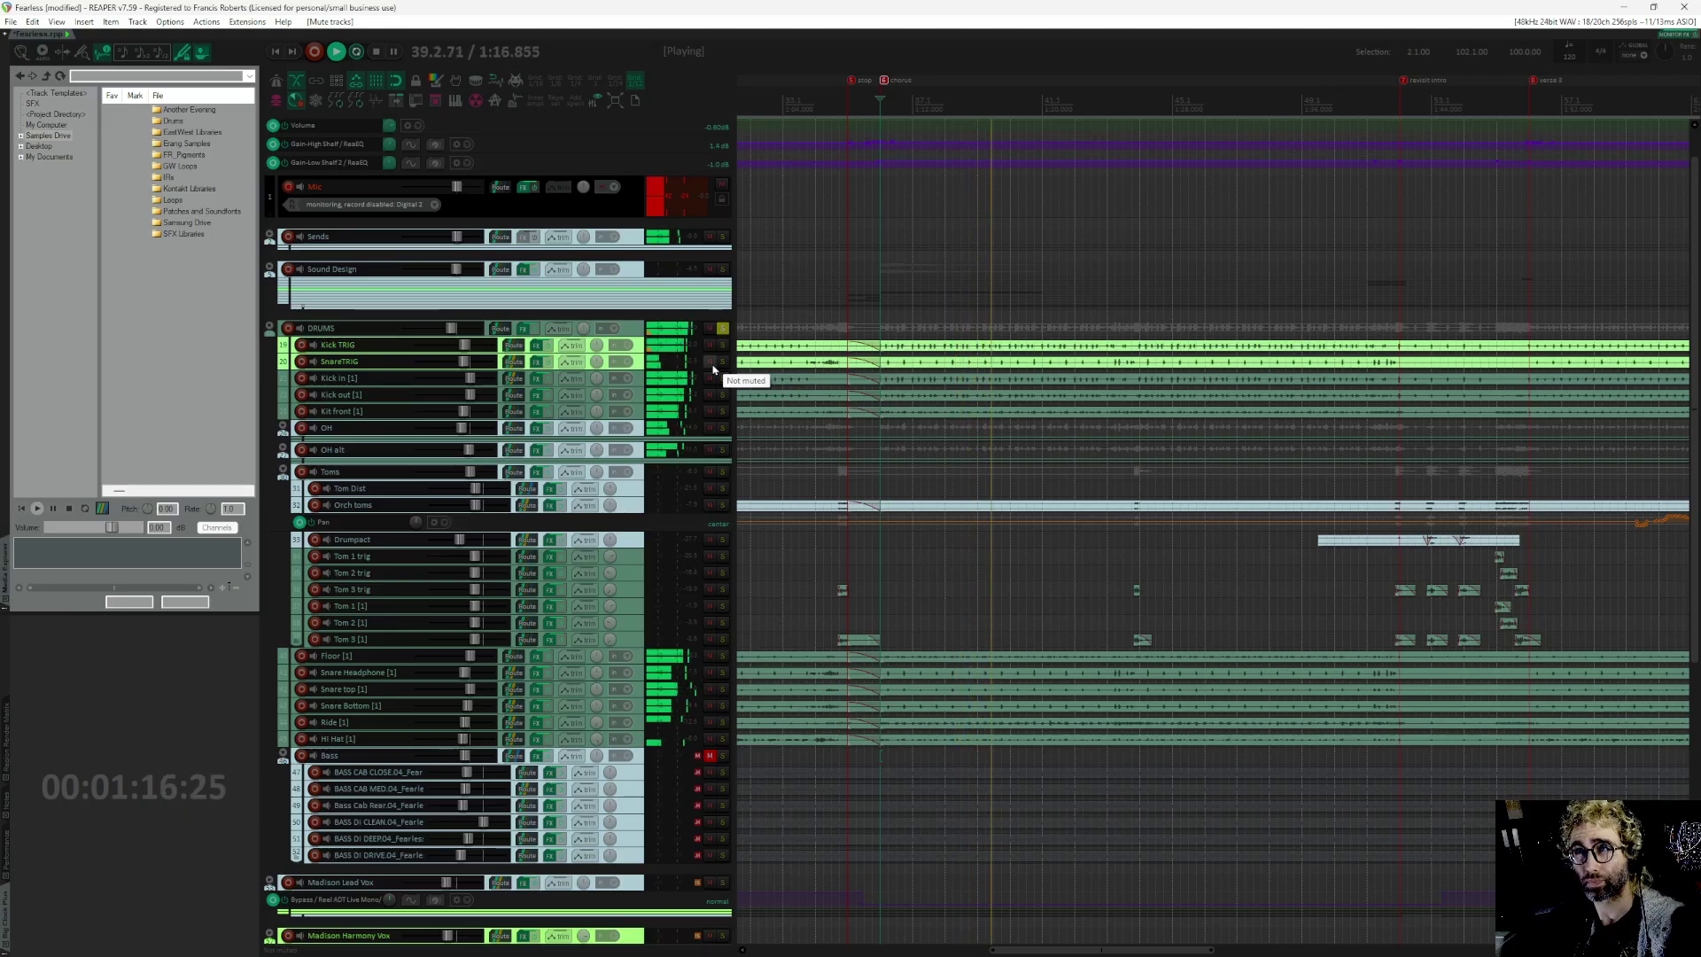
pyautogui.press('space')
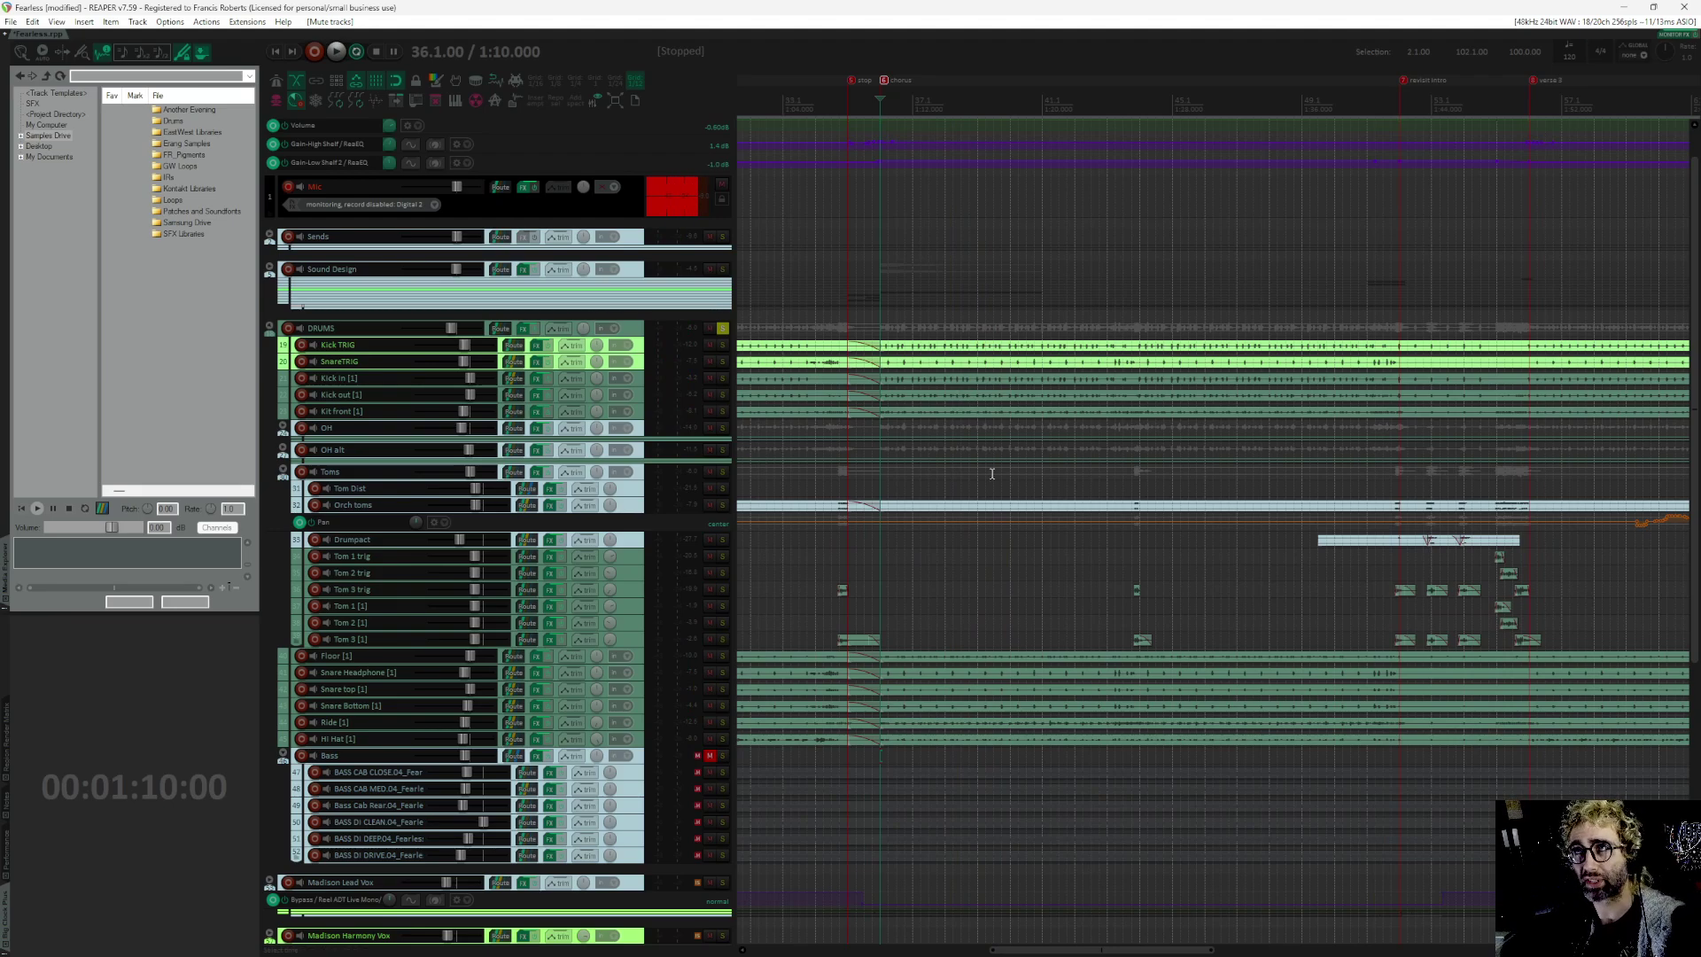
pyautogui.scroll(1, 913, 409)
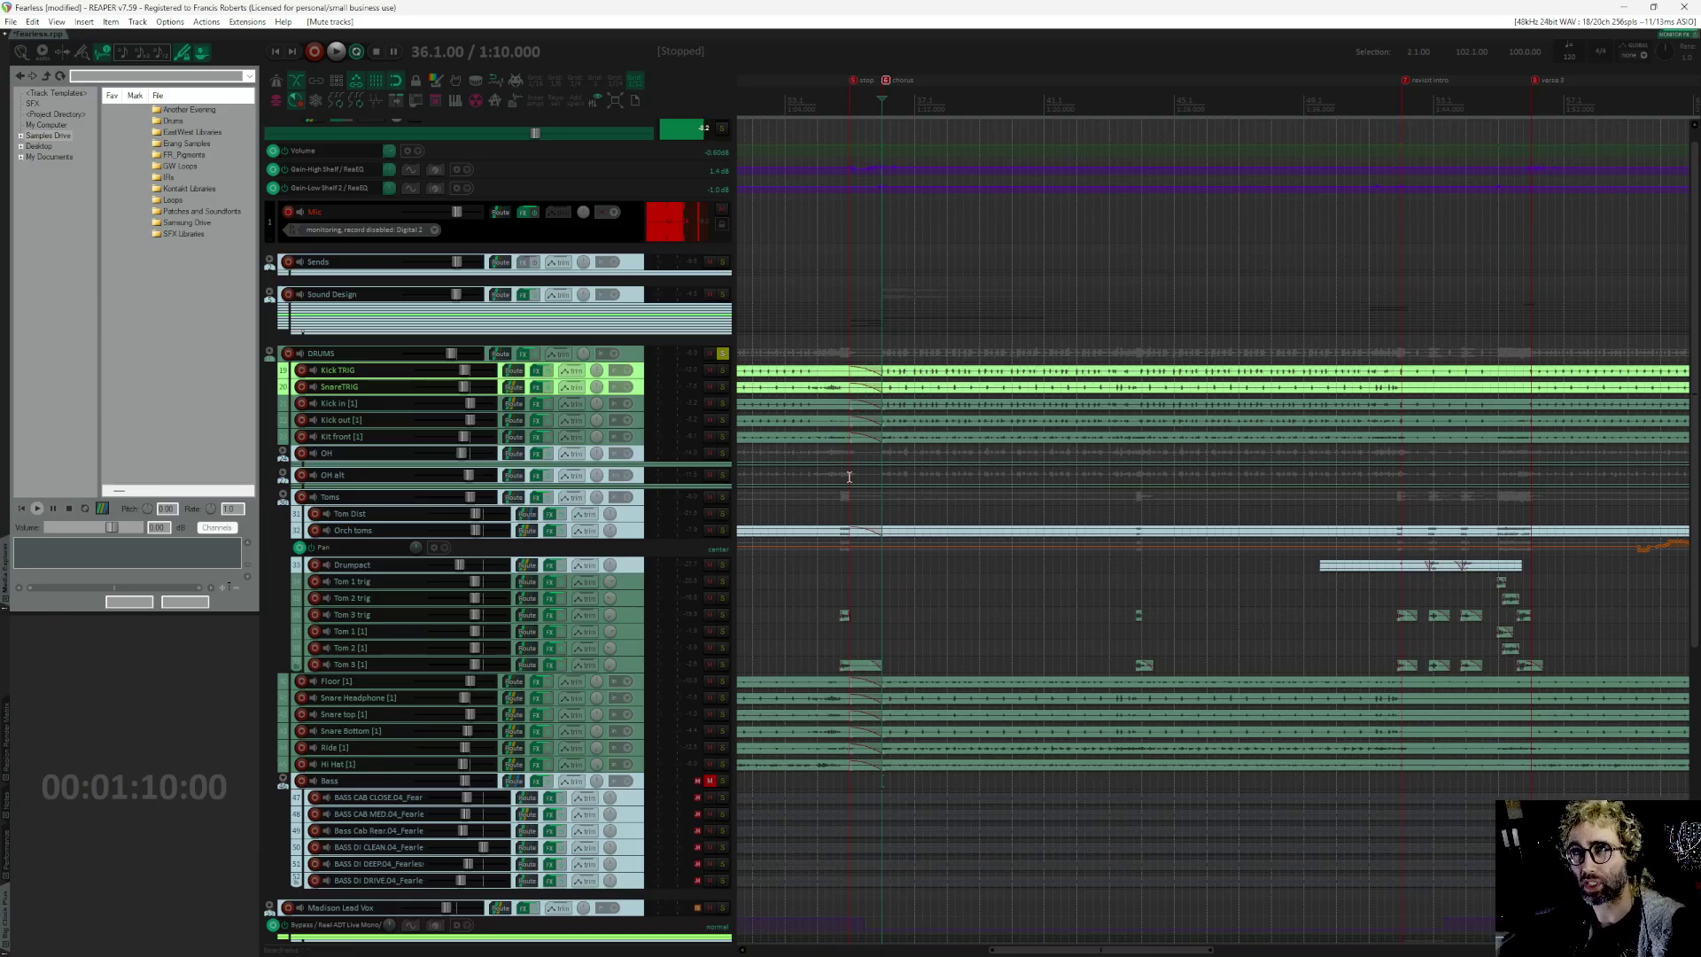
pyautogui.scroll(-2, 859, 425)
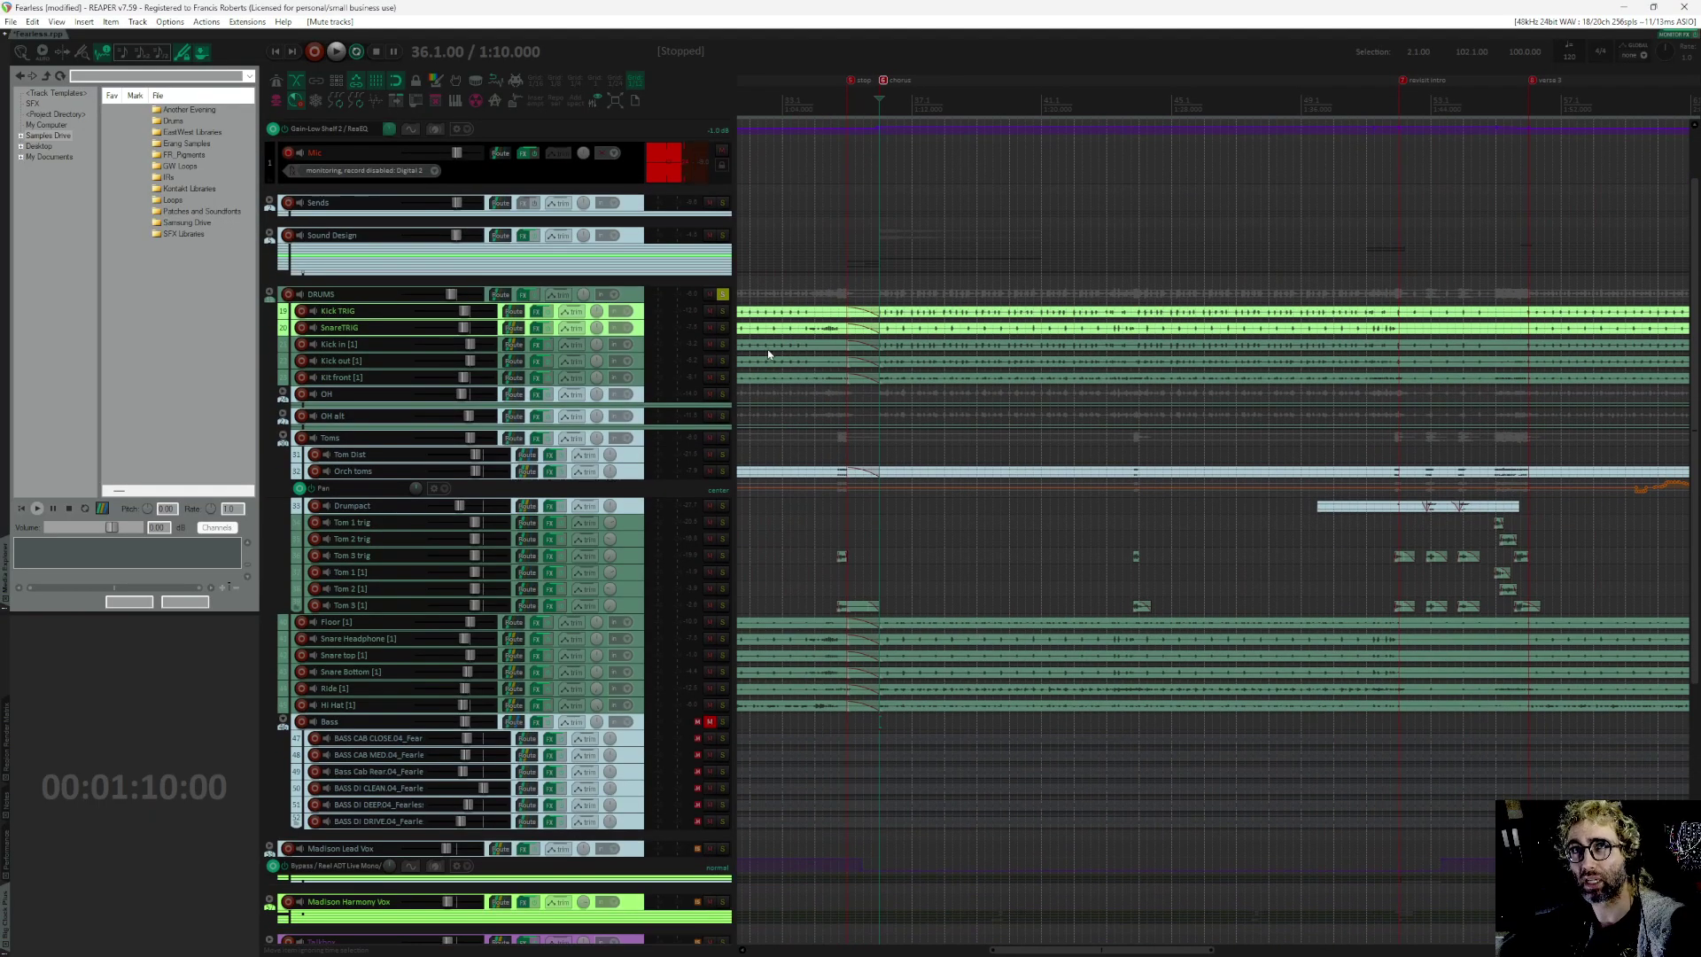
pyautogui.scroll(1, 780, 381)
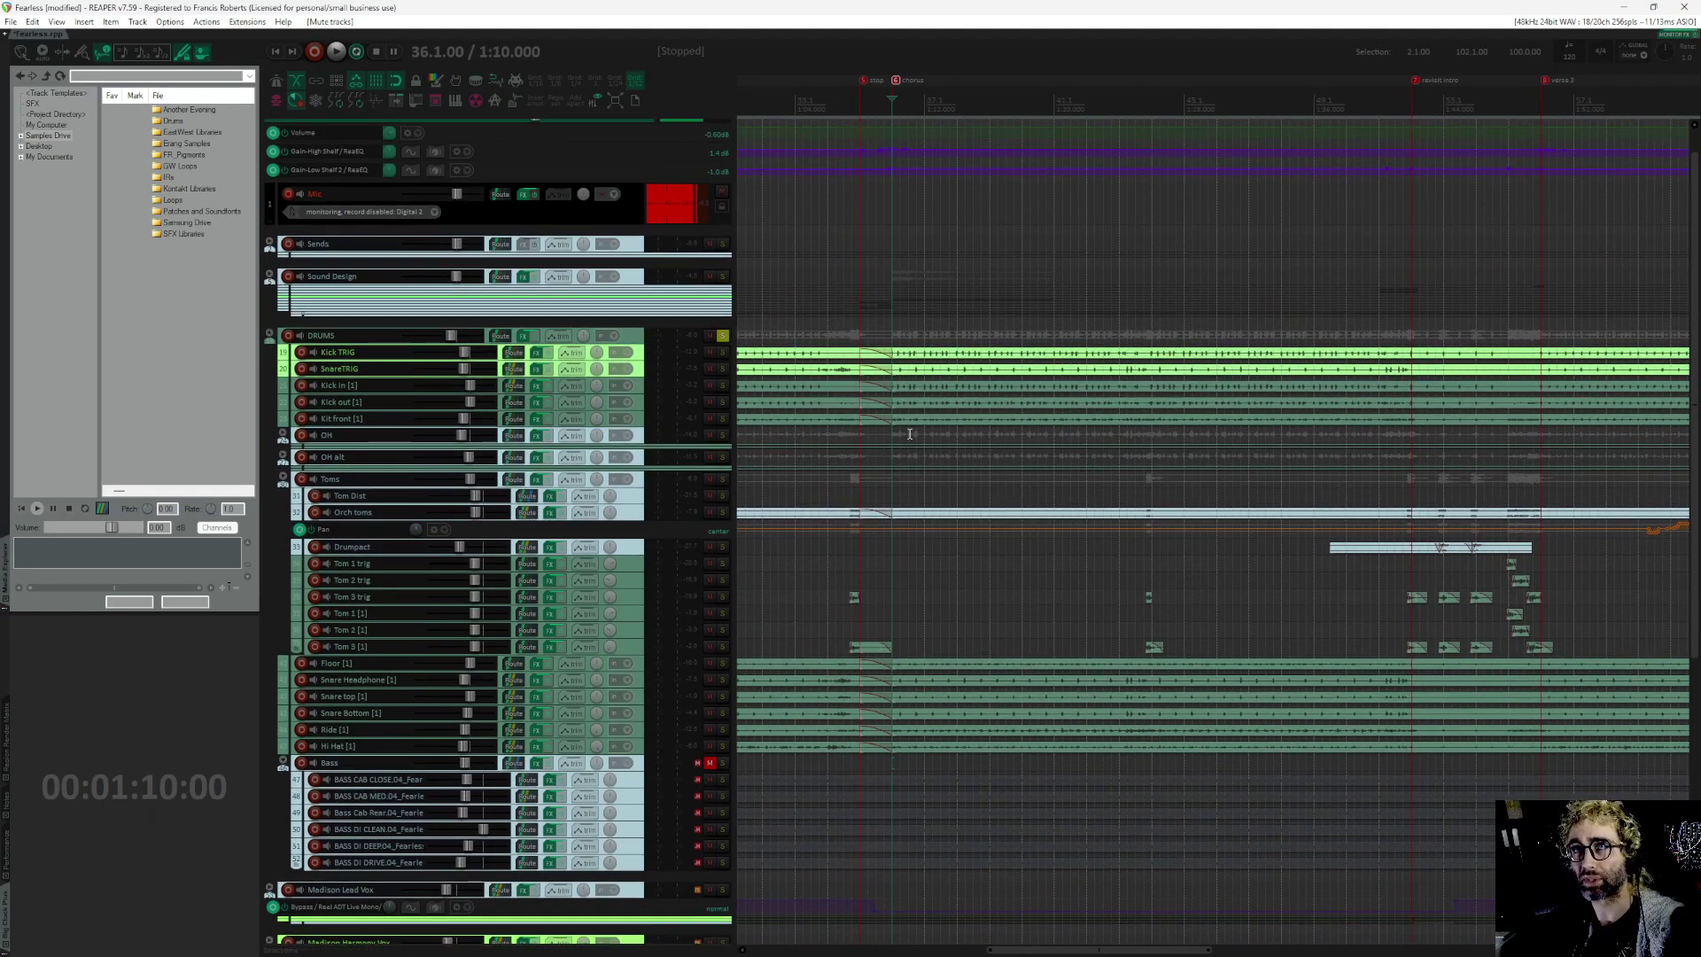
# Step: Examine the tom trigger and recorded tom clips at the fills leading into verse 3, around 54.4.00
pyautogui.moveTo(1251, 562); pyautogui.dragTo(841, 532)
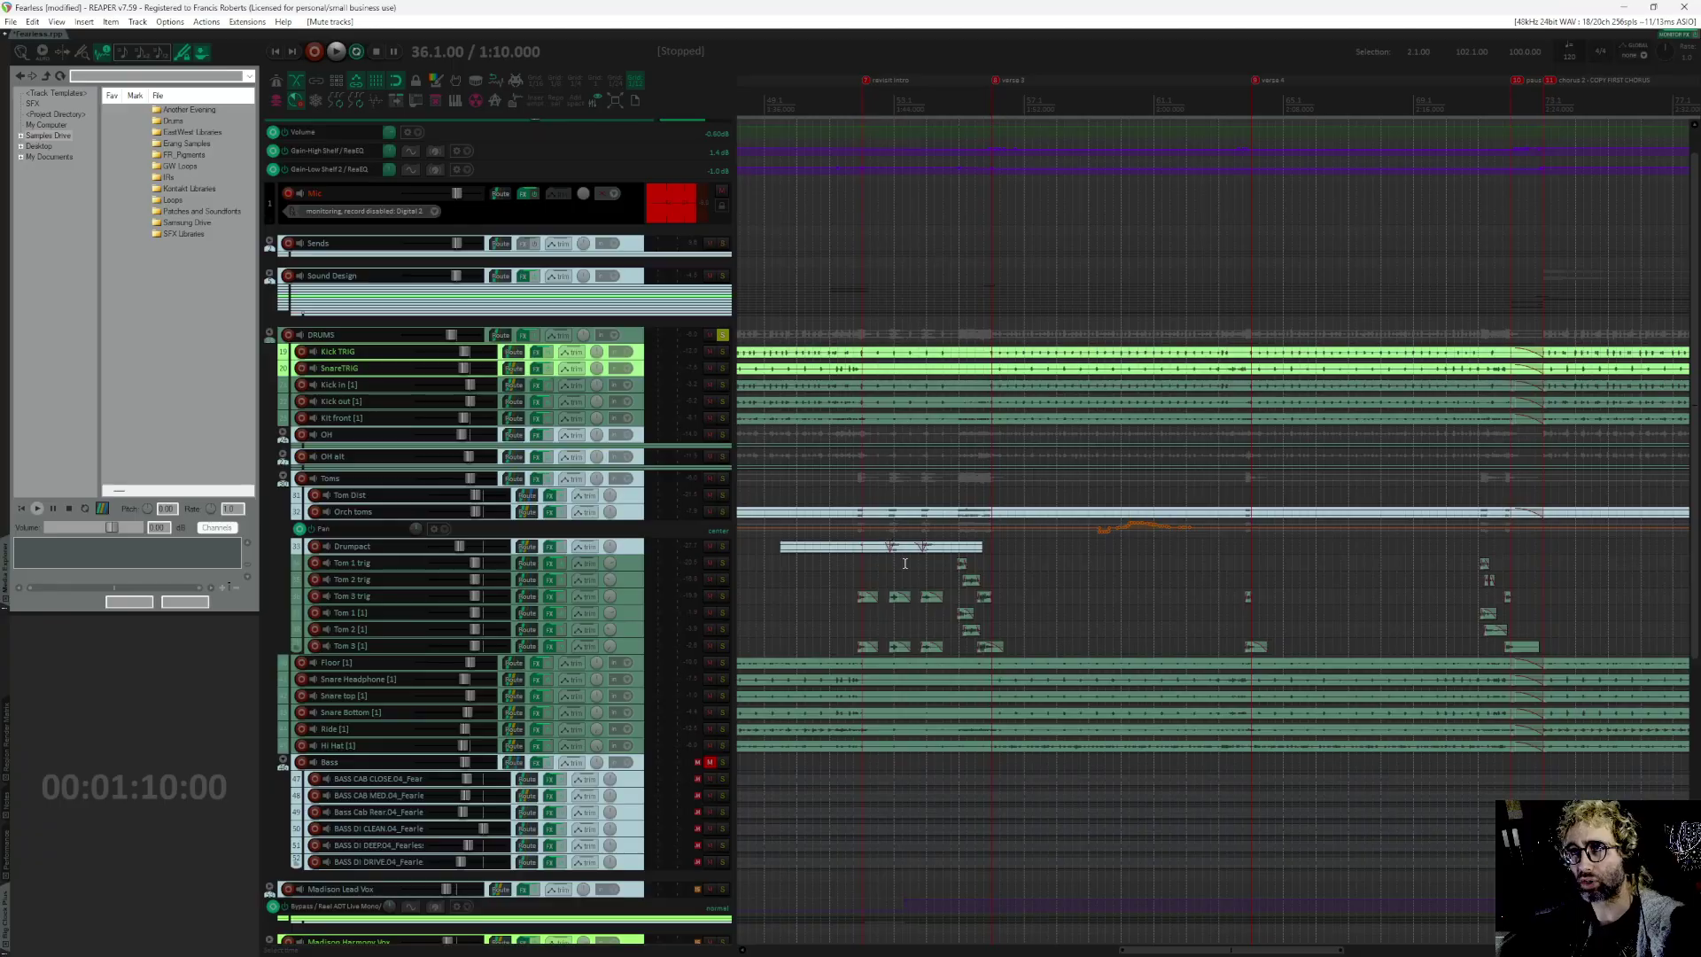
pyautogui.click(955, 579)
pyautogui.scroll(5, 964, 586)
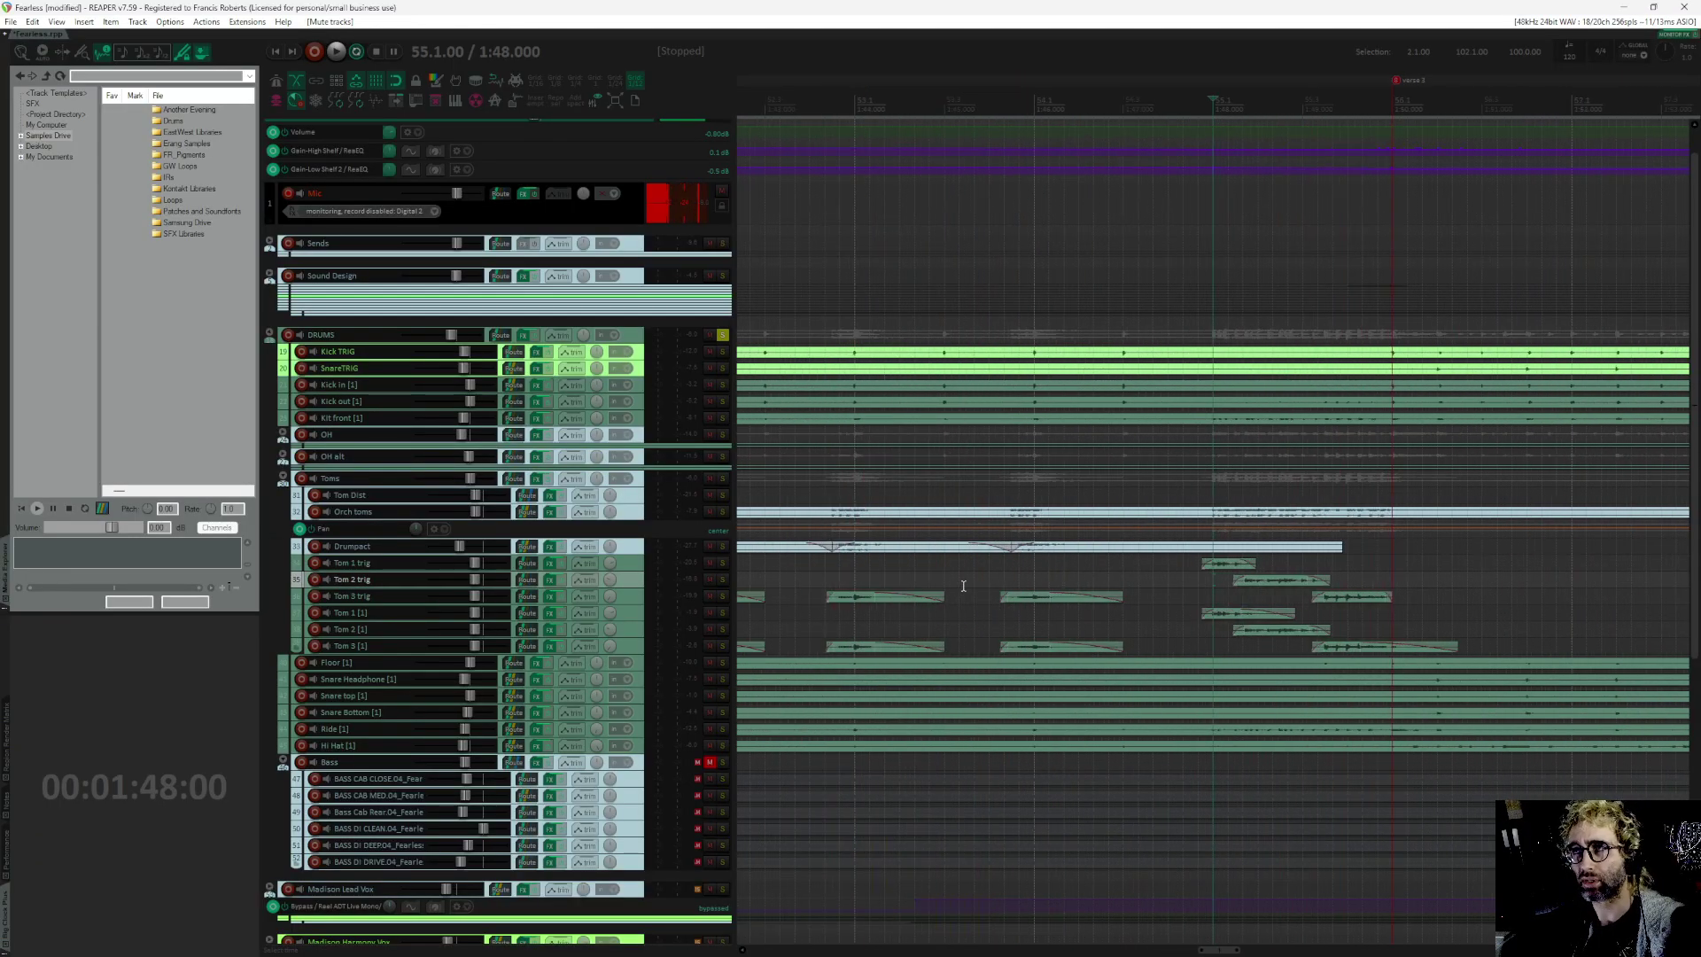
pyautogui.moveTo(1169, 606); pyautogui.dragTo(936, 633)
pyautogui.click(964, 607)
pyautogui.moveTo(1054, 568); pyautogui.dragTo(987, 553)
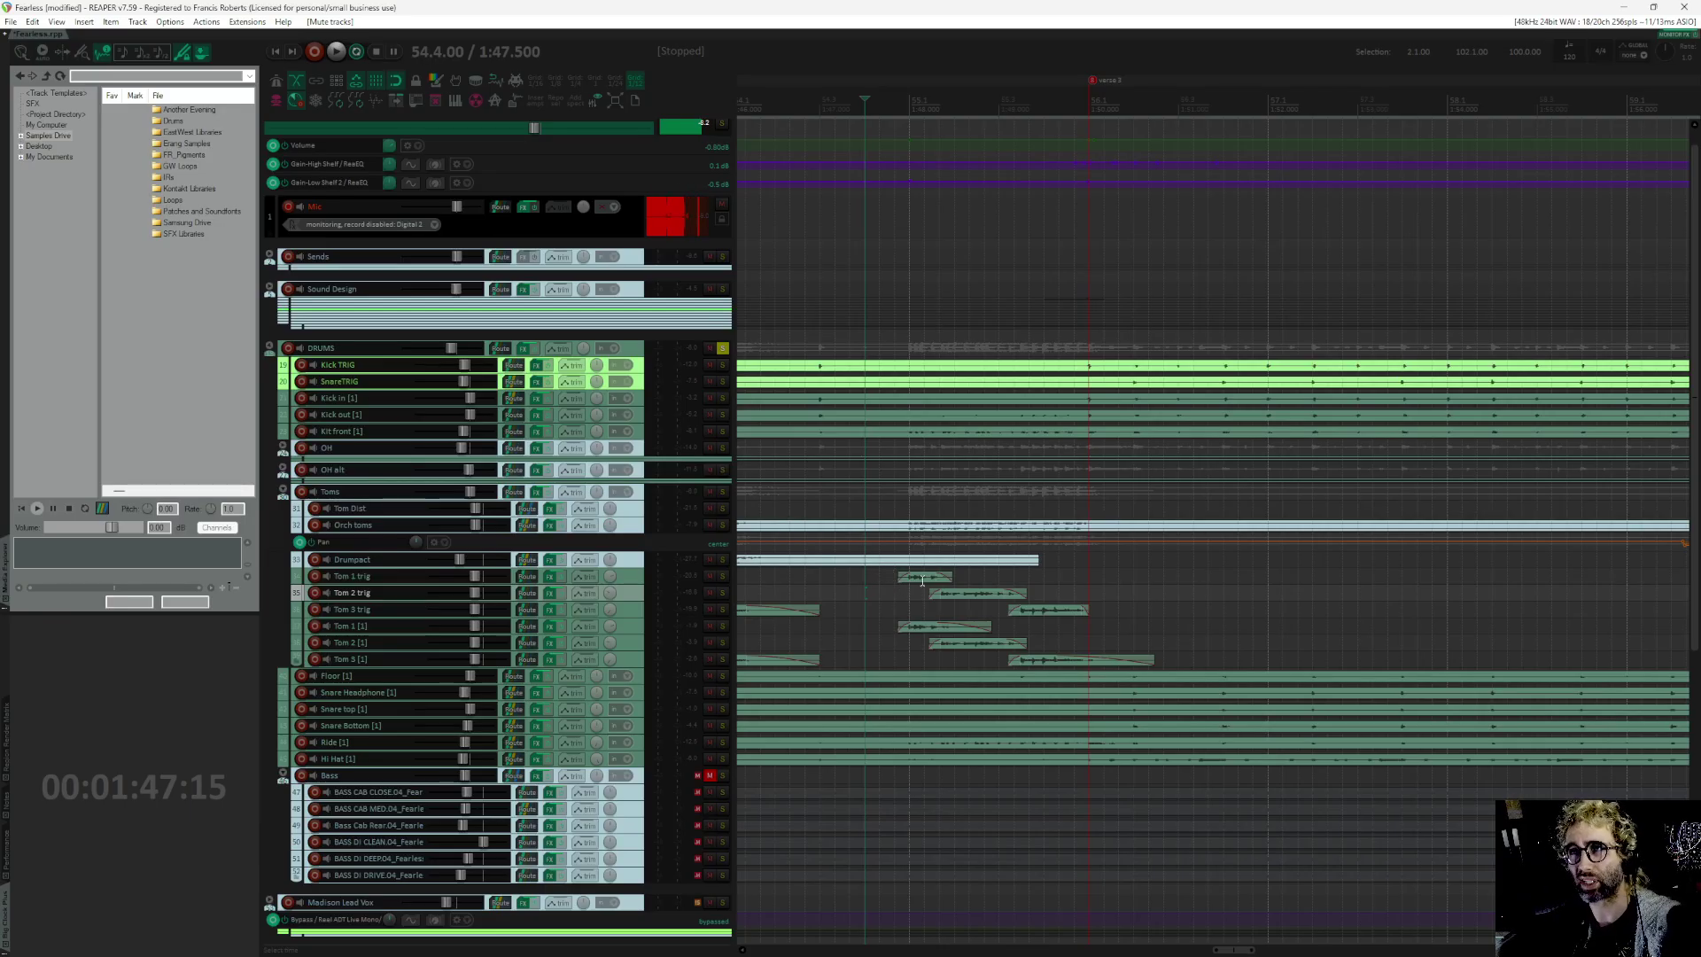
pyautogui.scroll(3, 922, 580)
pyautogui.scroll(1, 1008, 570)
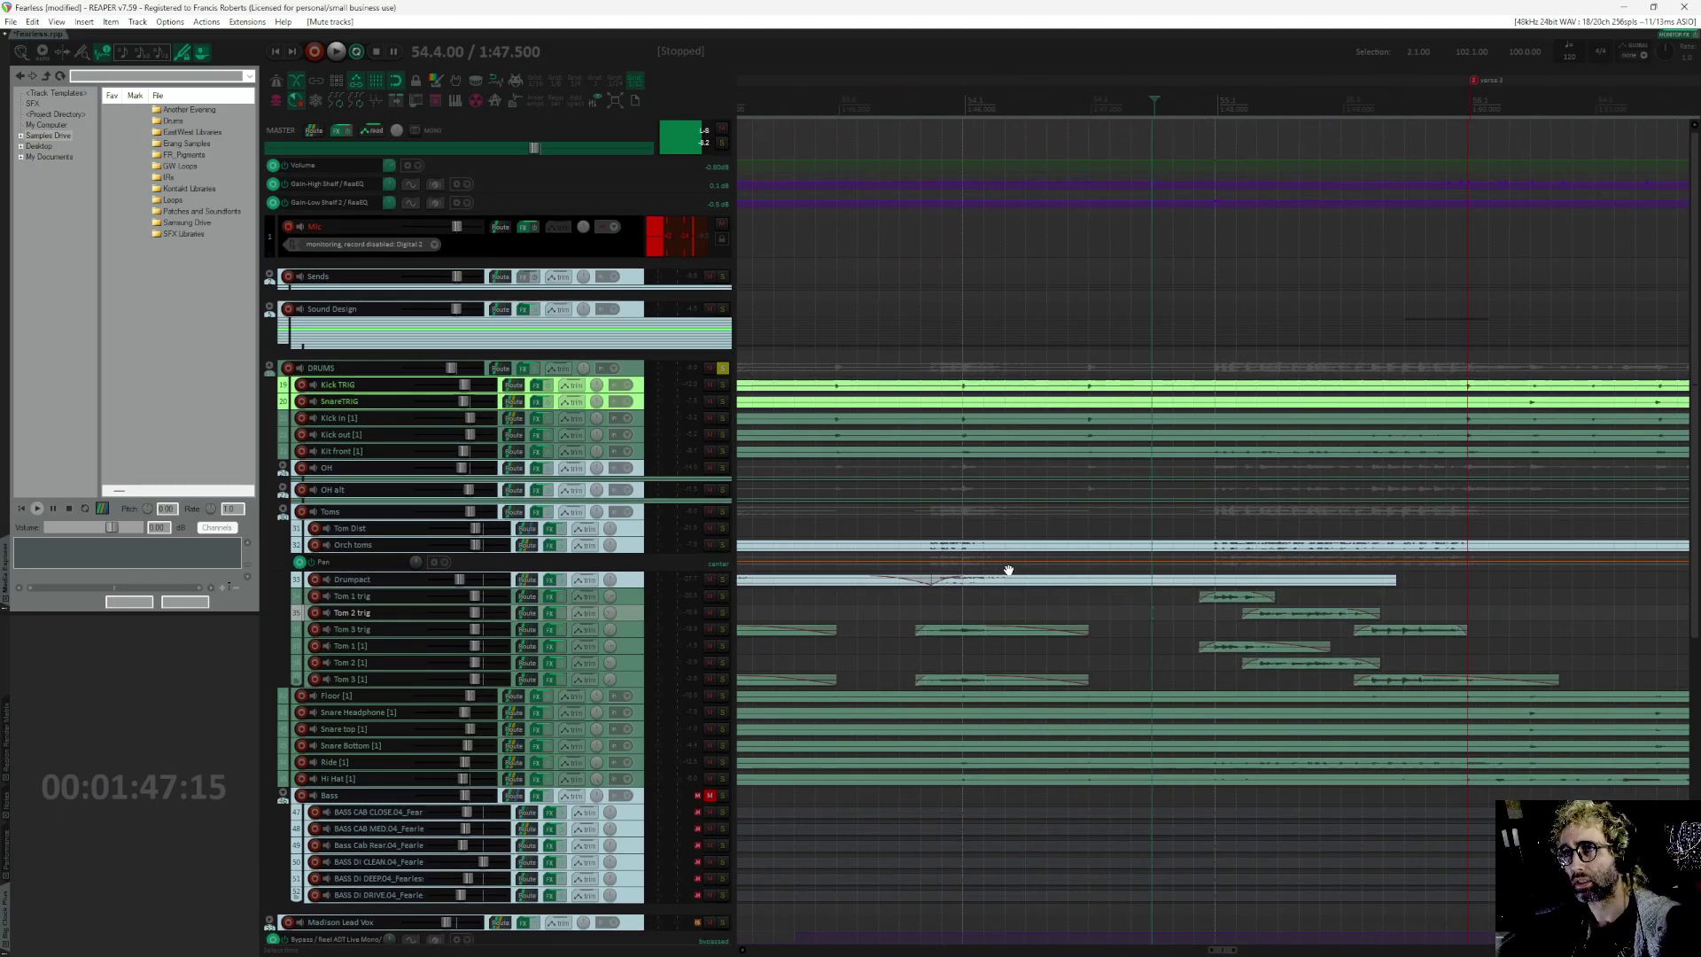
# Step: Play the soloed drums from just before bar 54 through the tom fill into verse 3
pyautogui.click(910, 613)
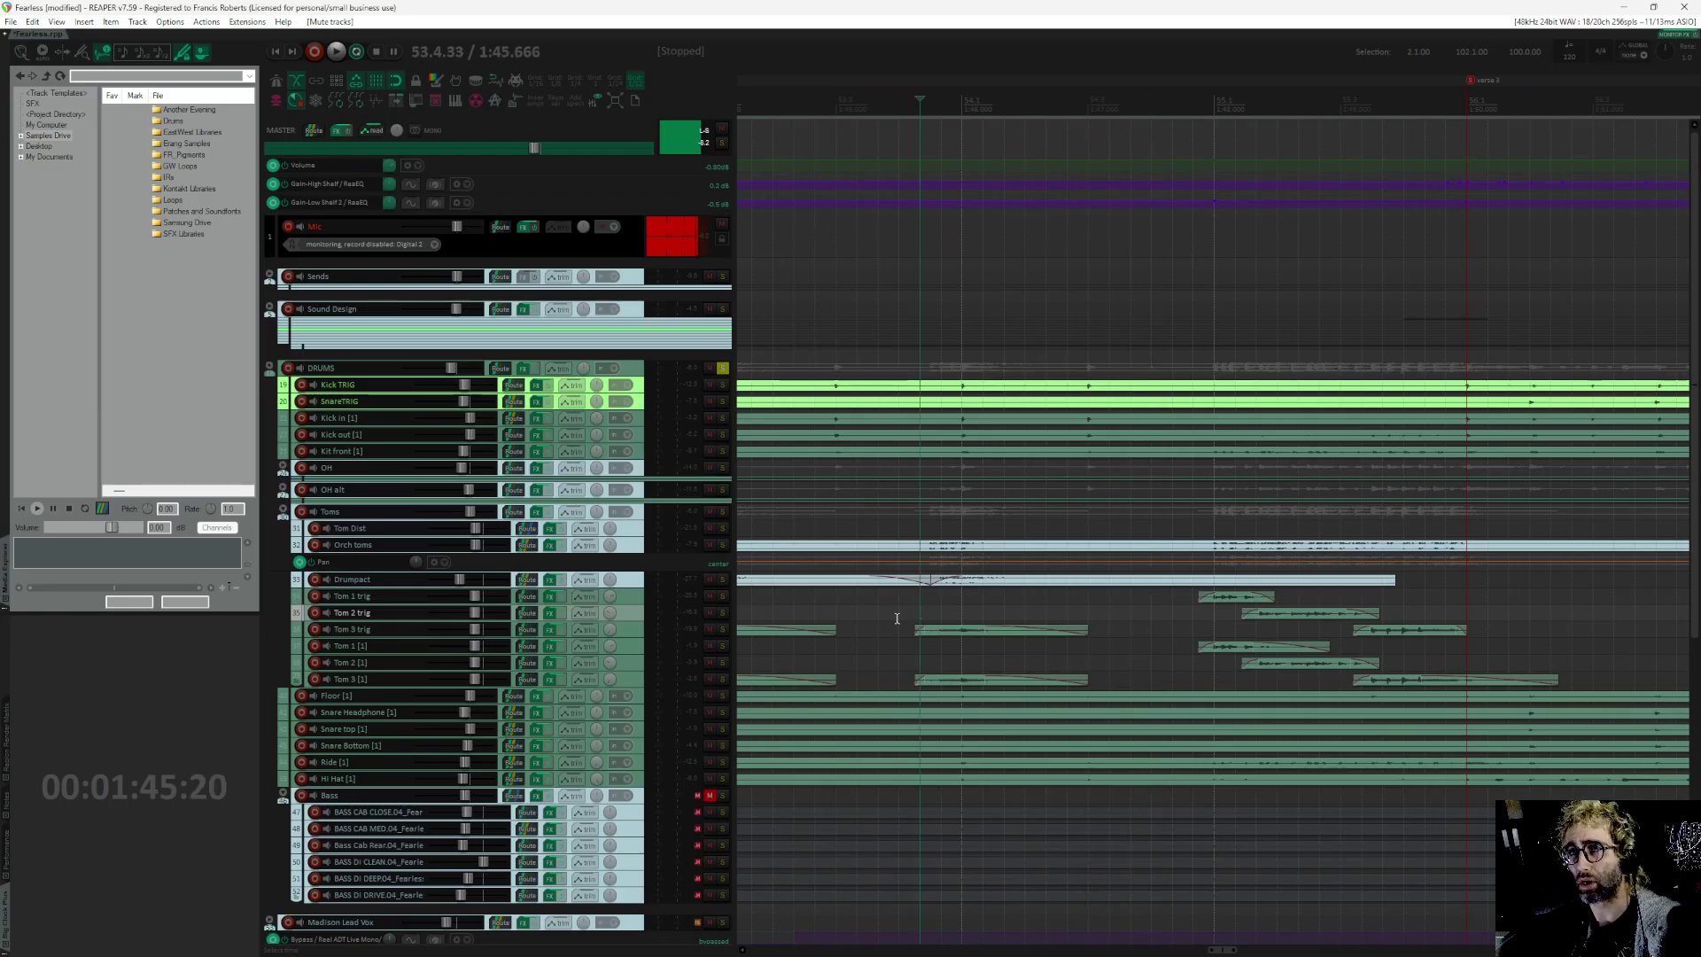
pyautogui.click(899, 615)
pyautogui.press('space')
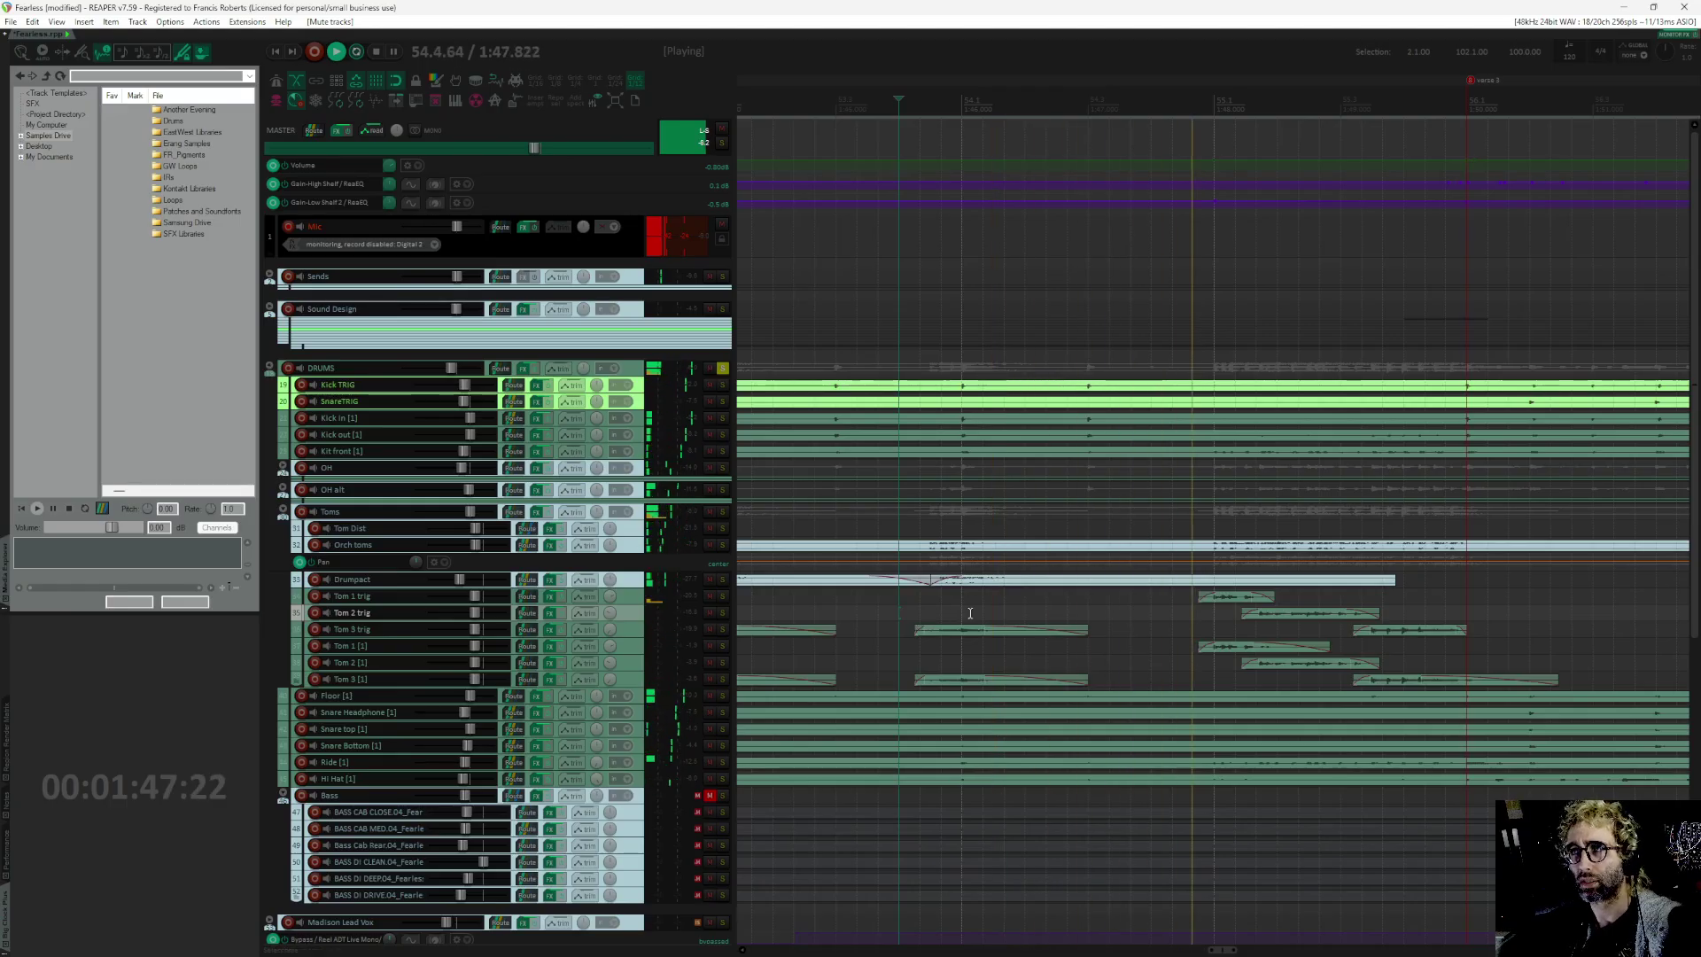
pyautogui.hscroll(3, 898, 637)
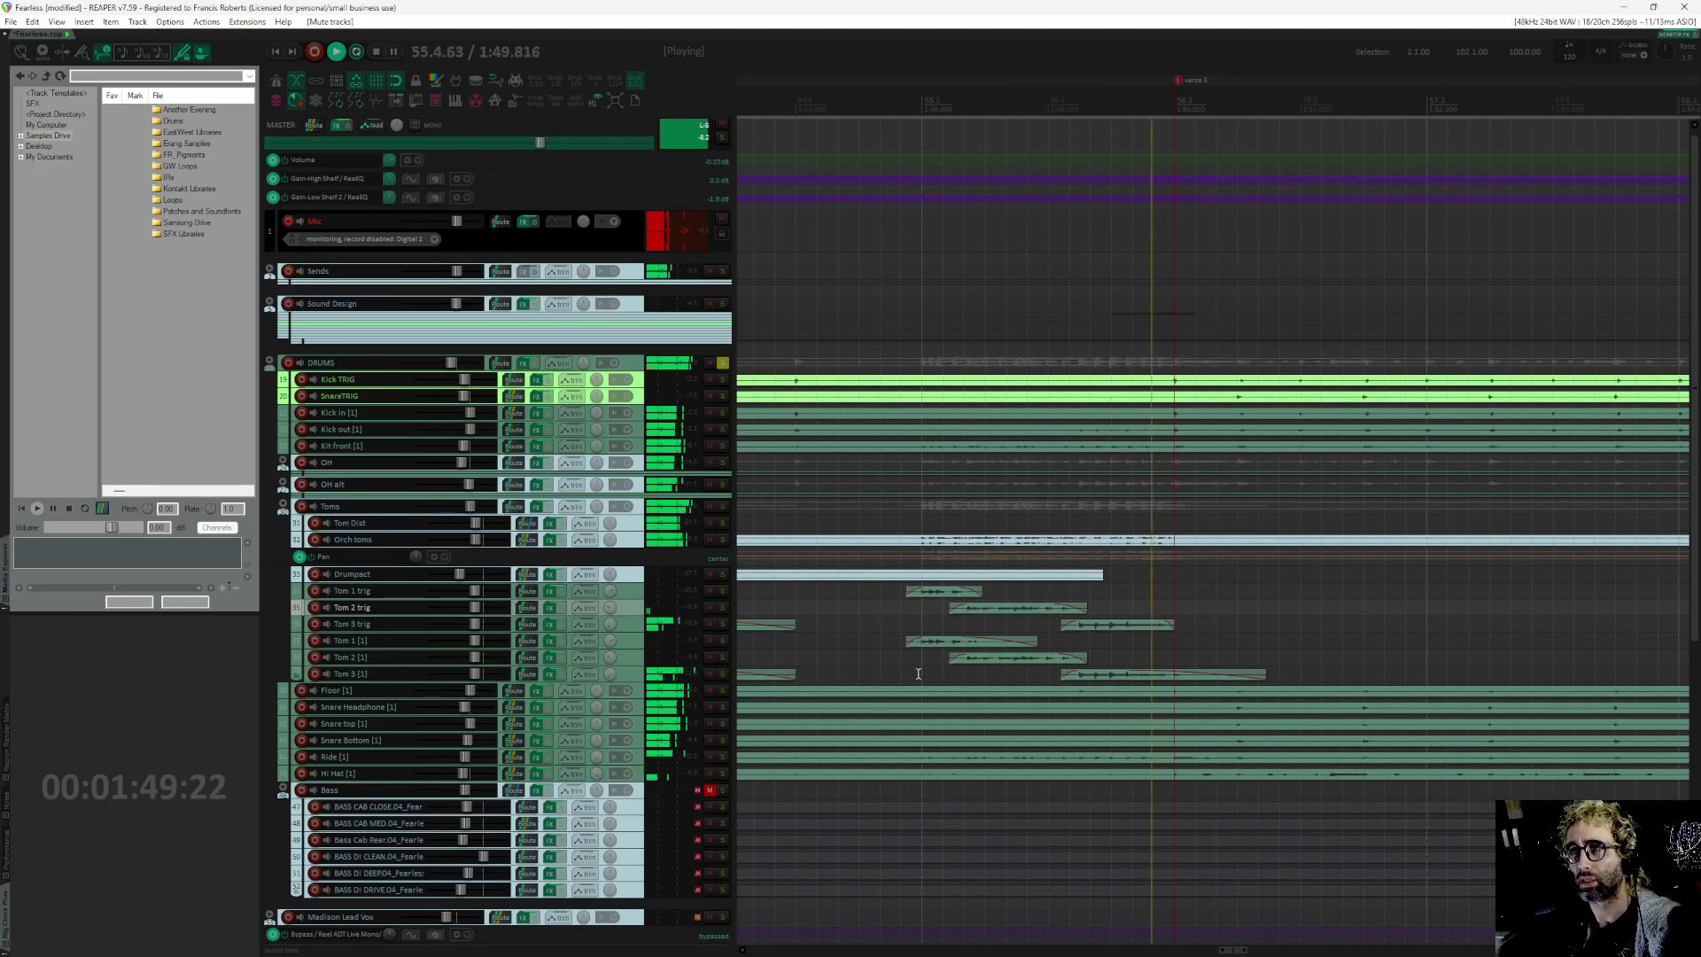
pyautogui.press('space')
# Step: Solo the recorded Tom 1, Tom 2 and Tom 3 tracks and play the fill from 54.4.67
pyautogui.moveTo(724, 640); pyautogui.dragTo(724, 673)
pyautogui.hscroll(-3, 1111, 665)
pyautogui.click(1150, 658)
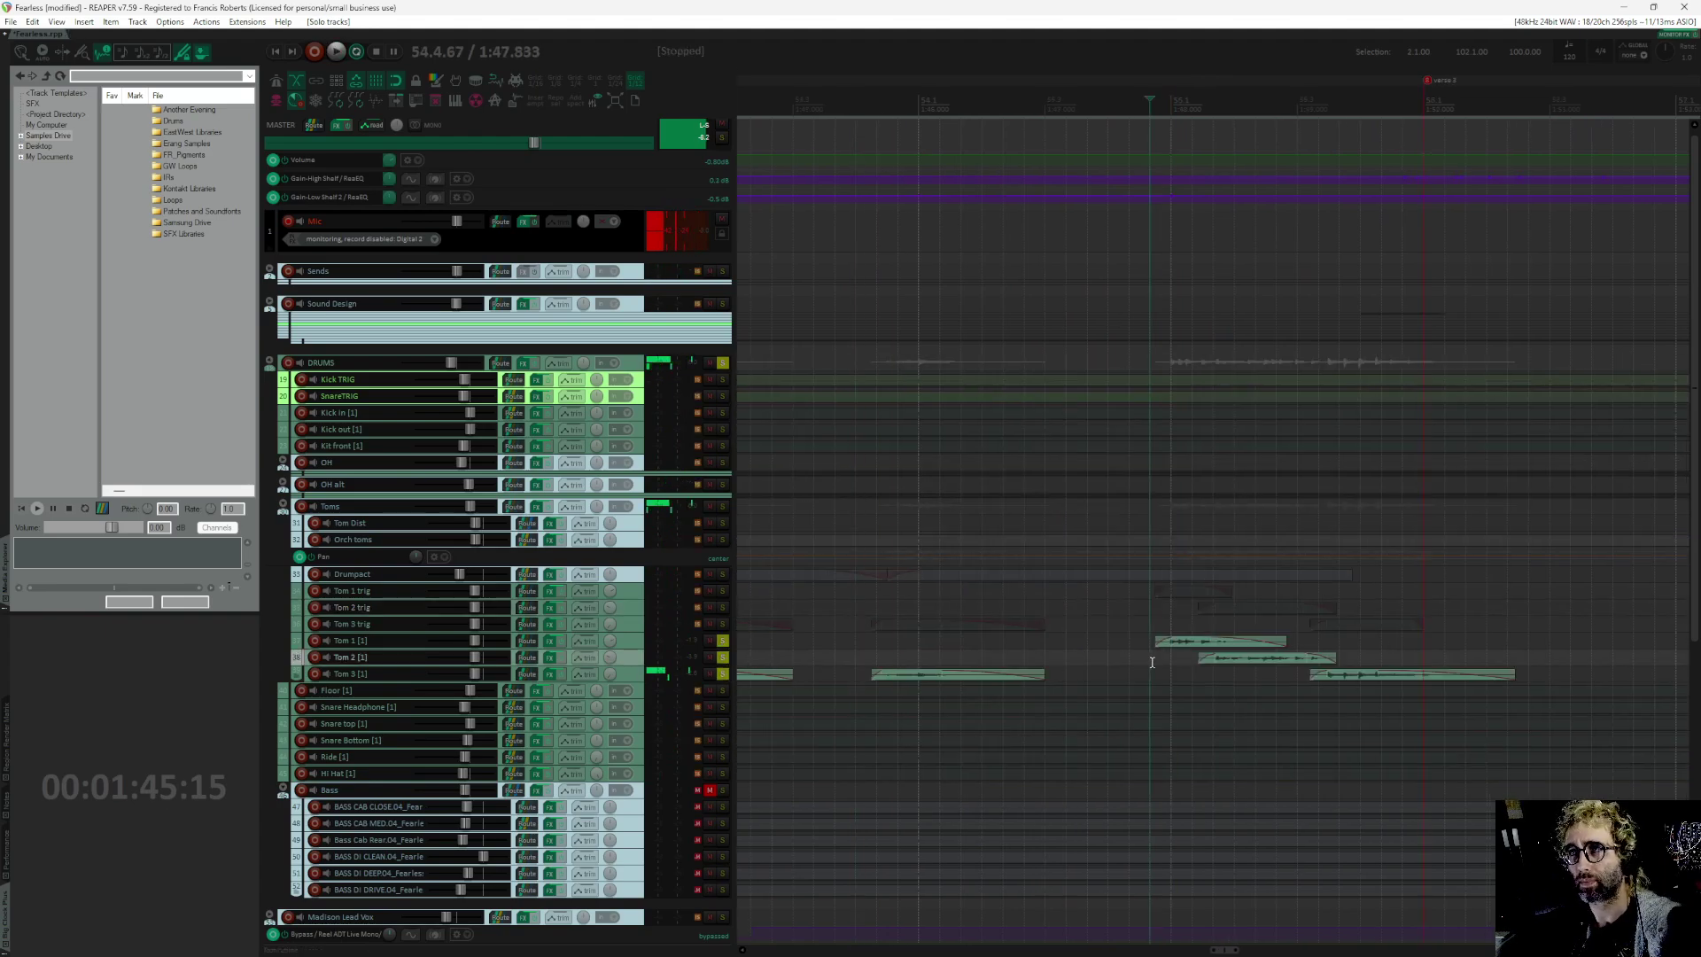
pyautogui.press('space')
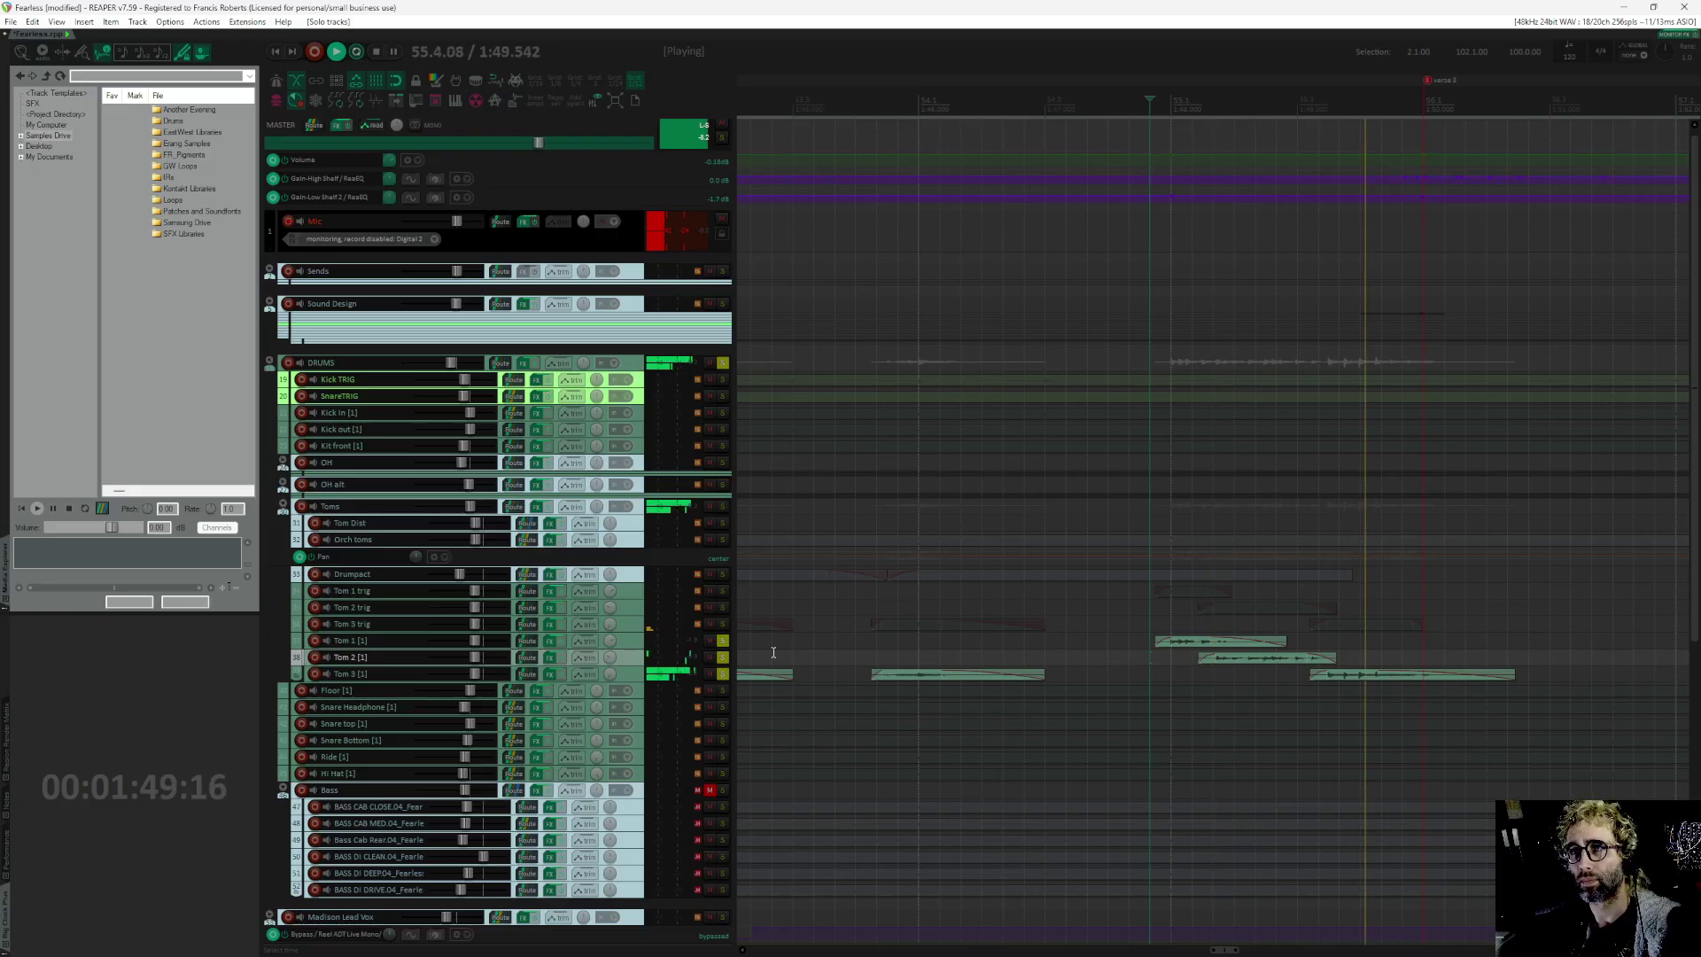
pyautogui.press('space')
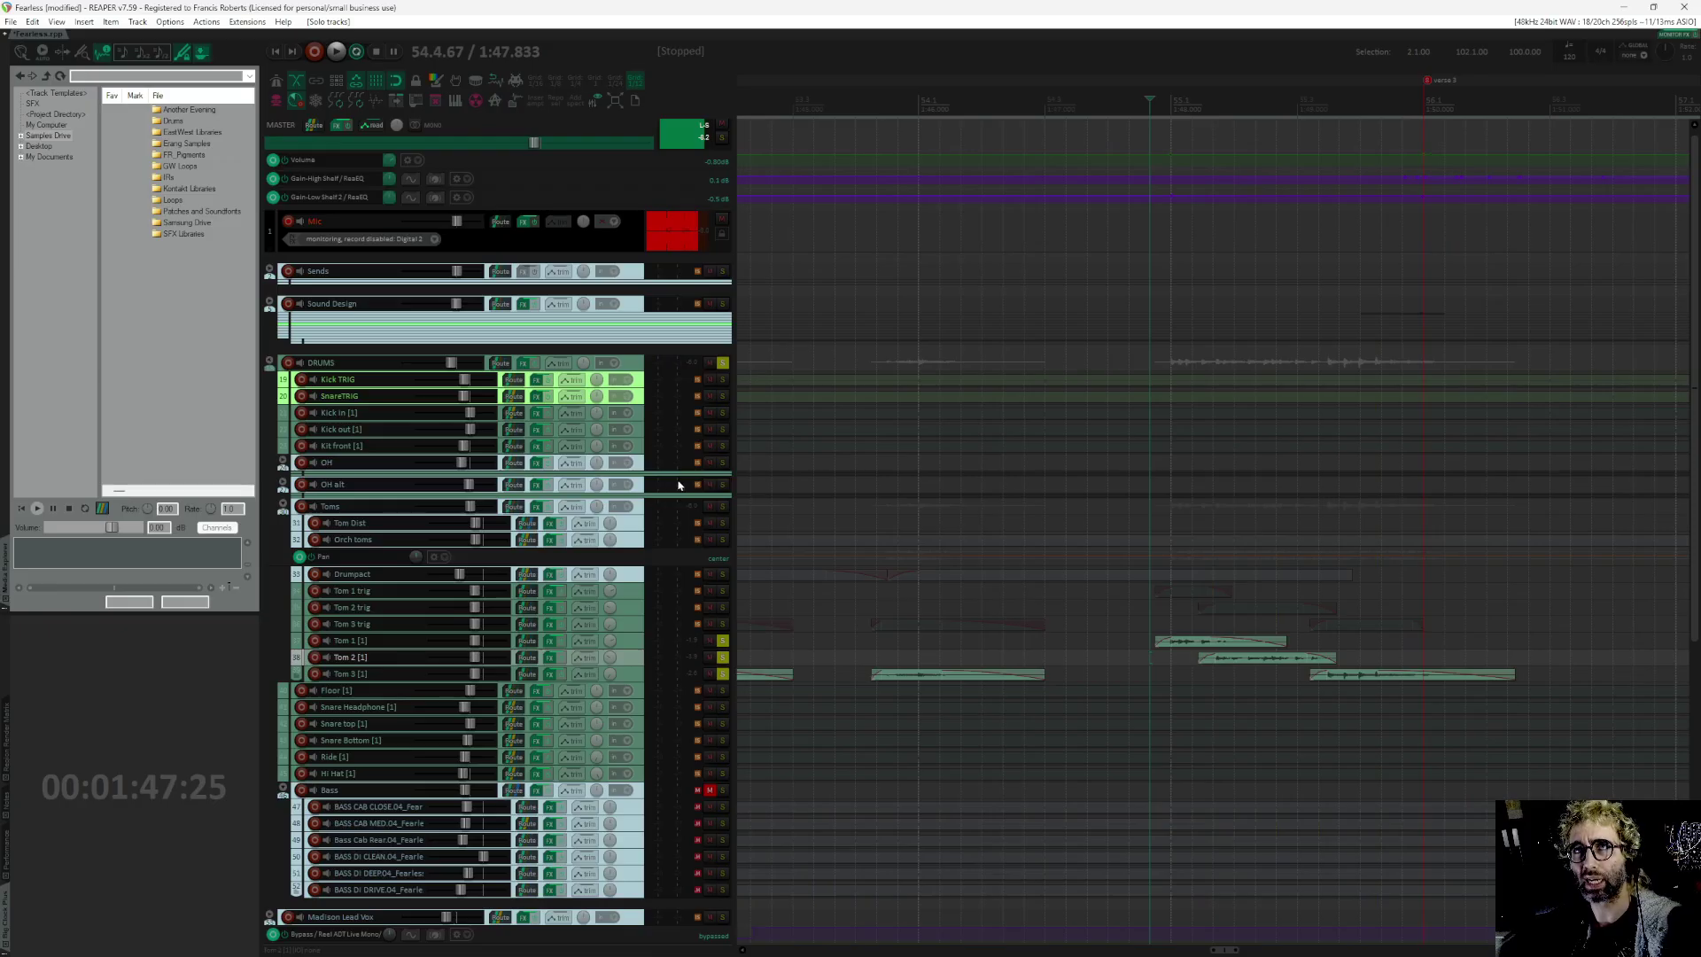
# Step: Add the OH and OH alt tracks to the soloed toms and play the fill from 54.4.67
pyautogui.click(723, 485)
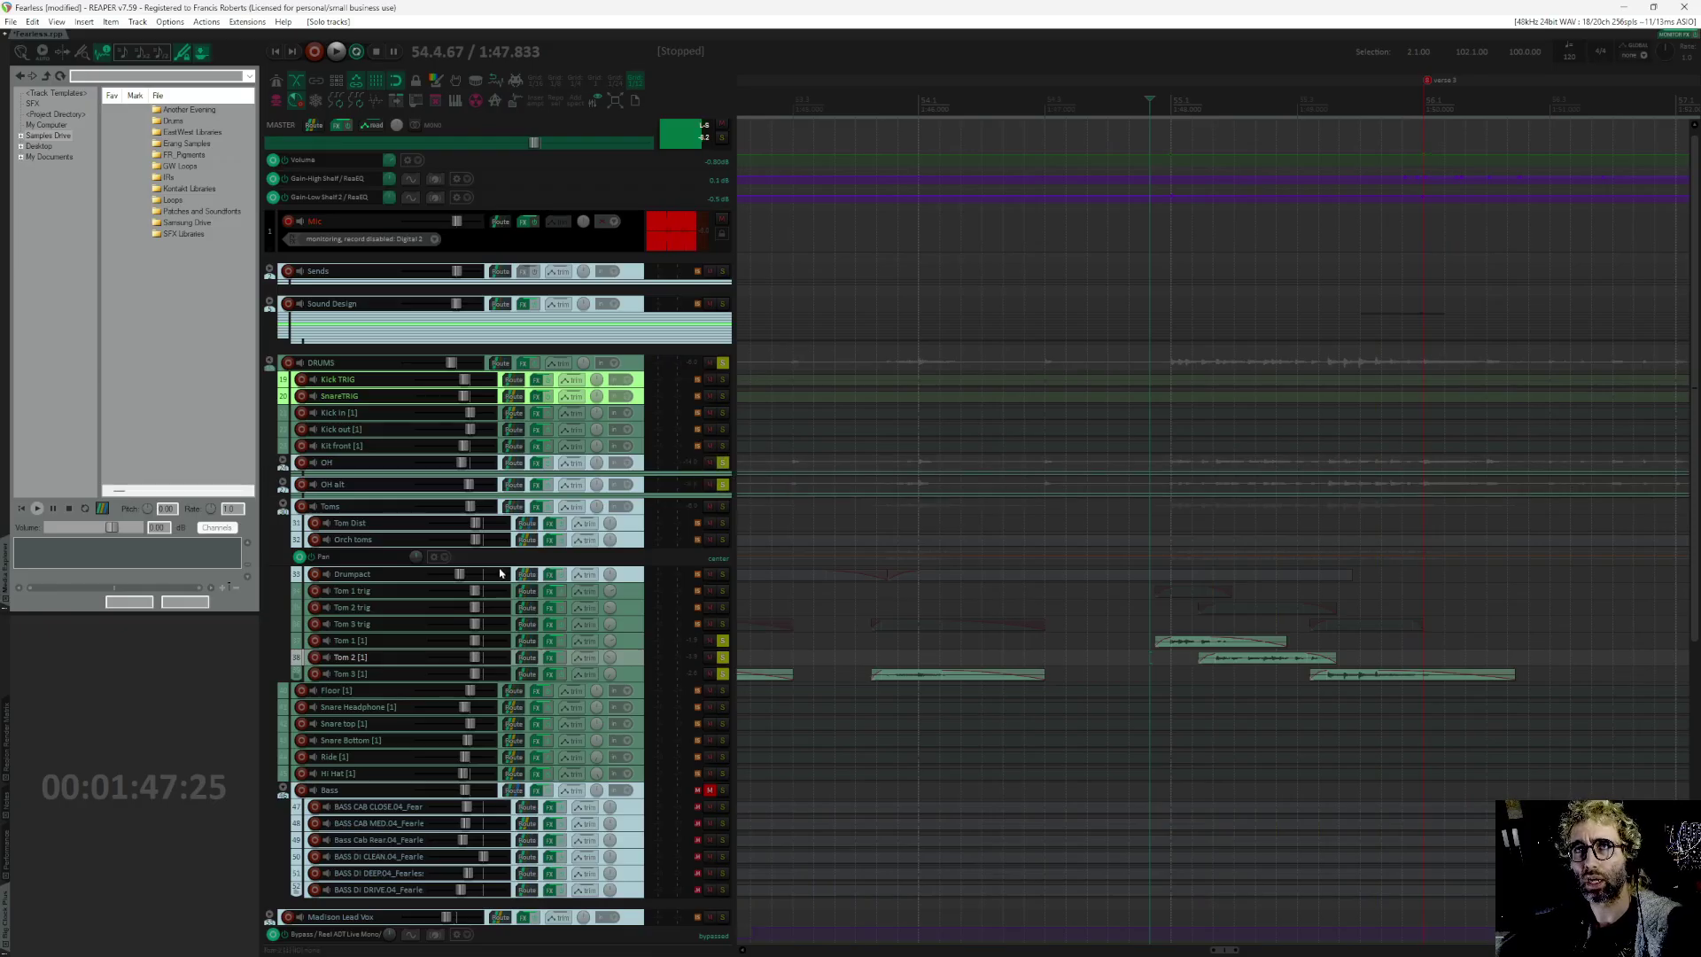
pyautogui.press('space')
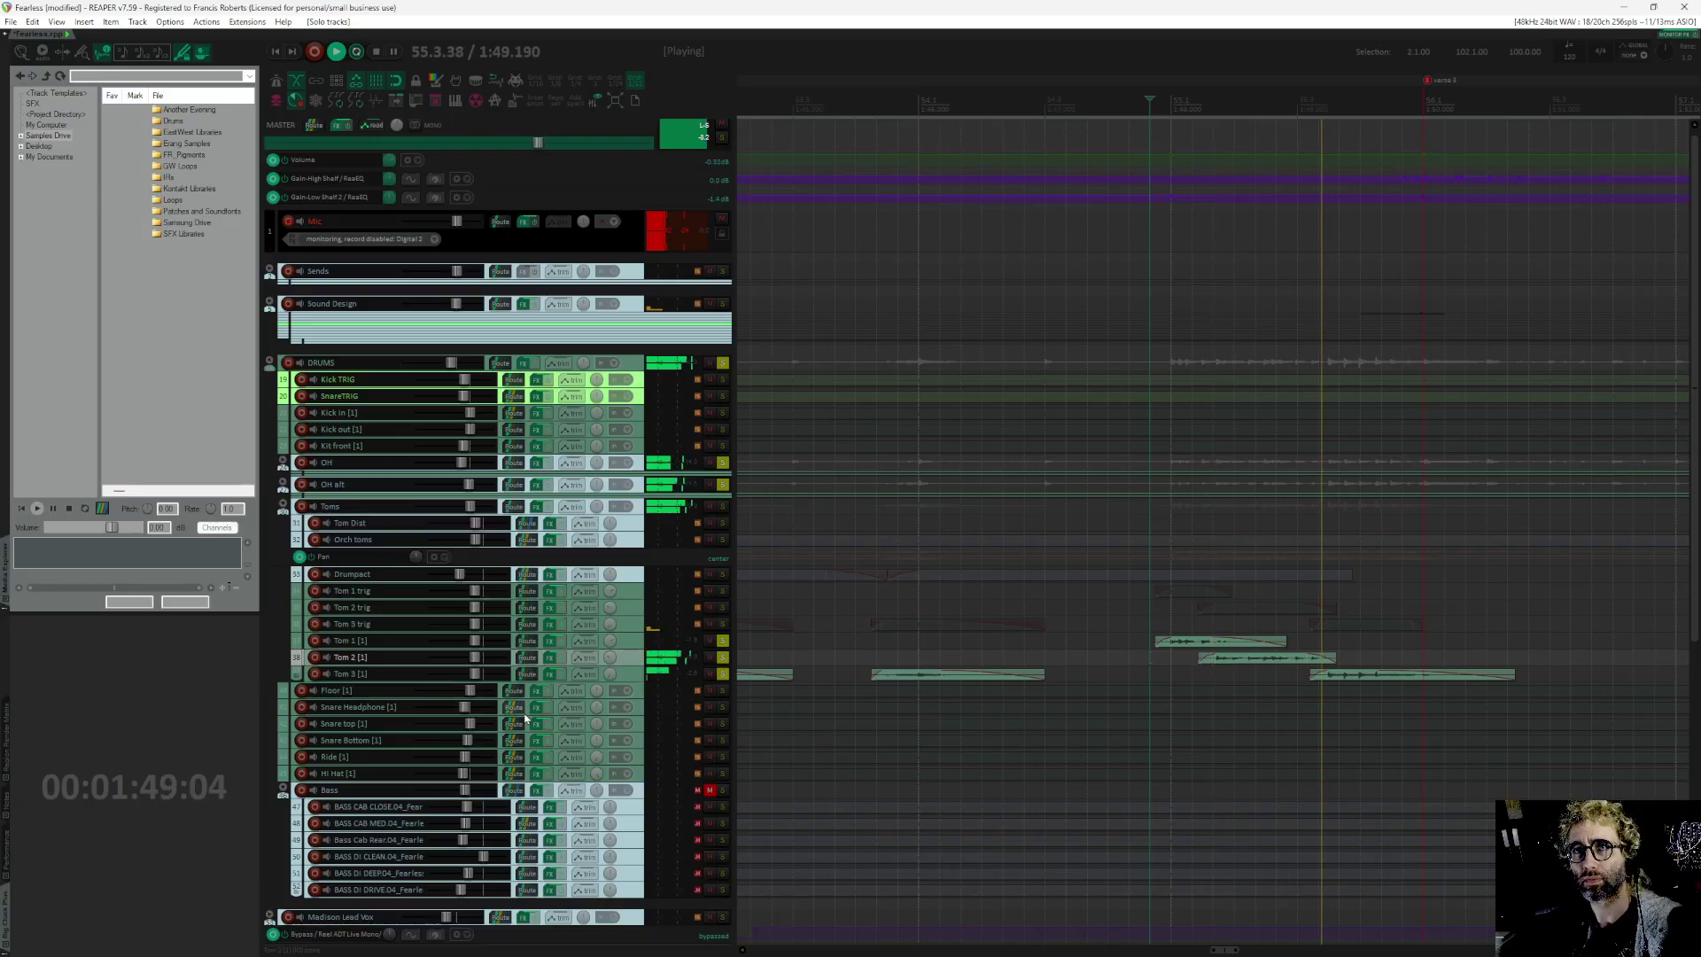
pyautogui.press('space')
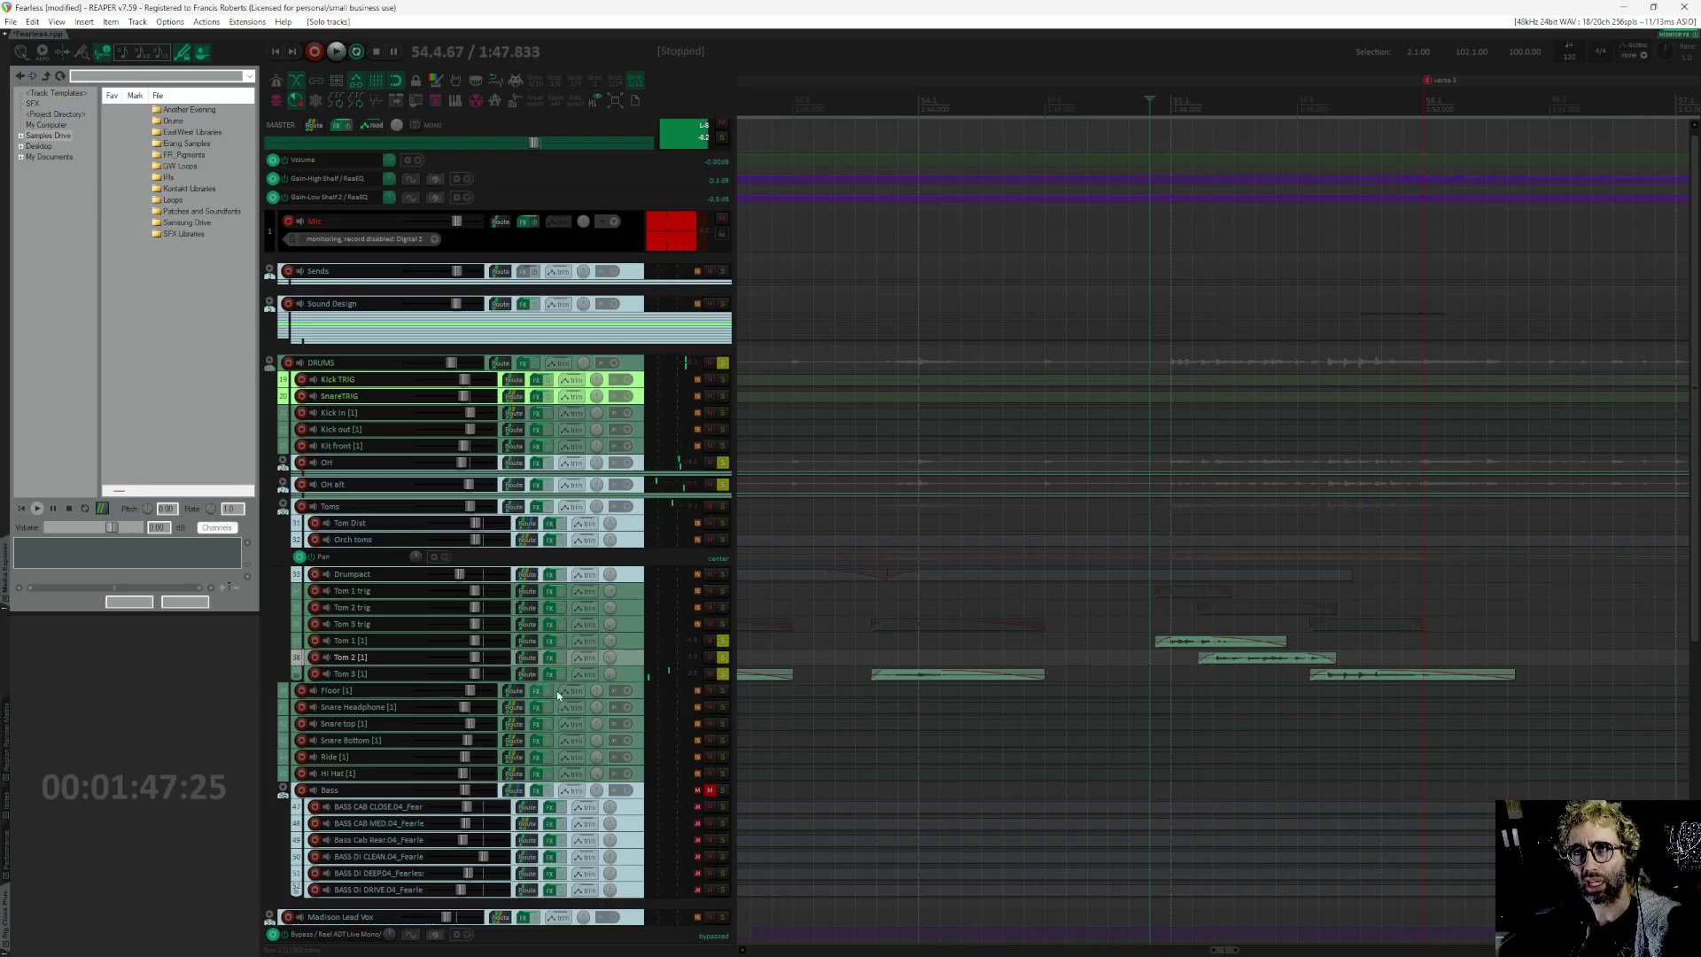
# Step: Add Floor, Toms, Kick out and Kit front to the soloed tracks and play the tom fill into verse 3
pyautogui.click(723, 691)
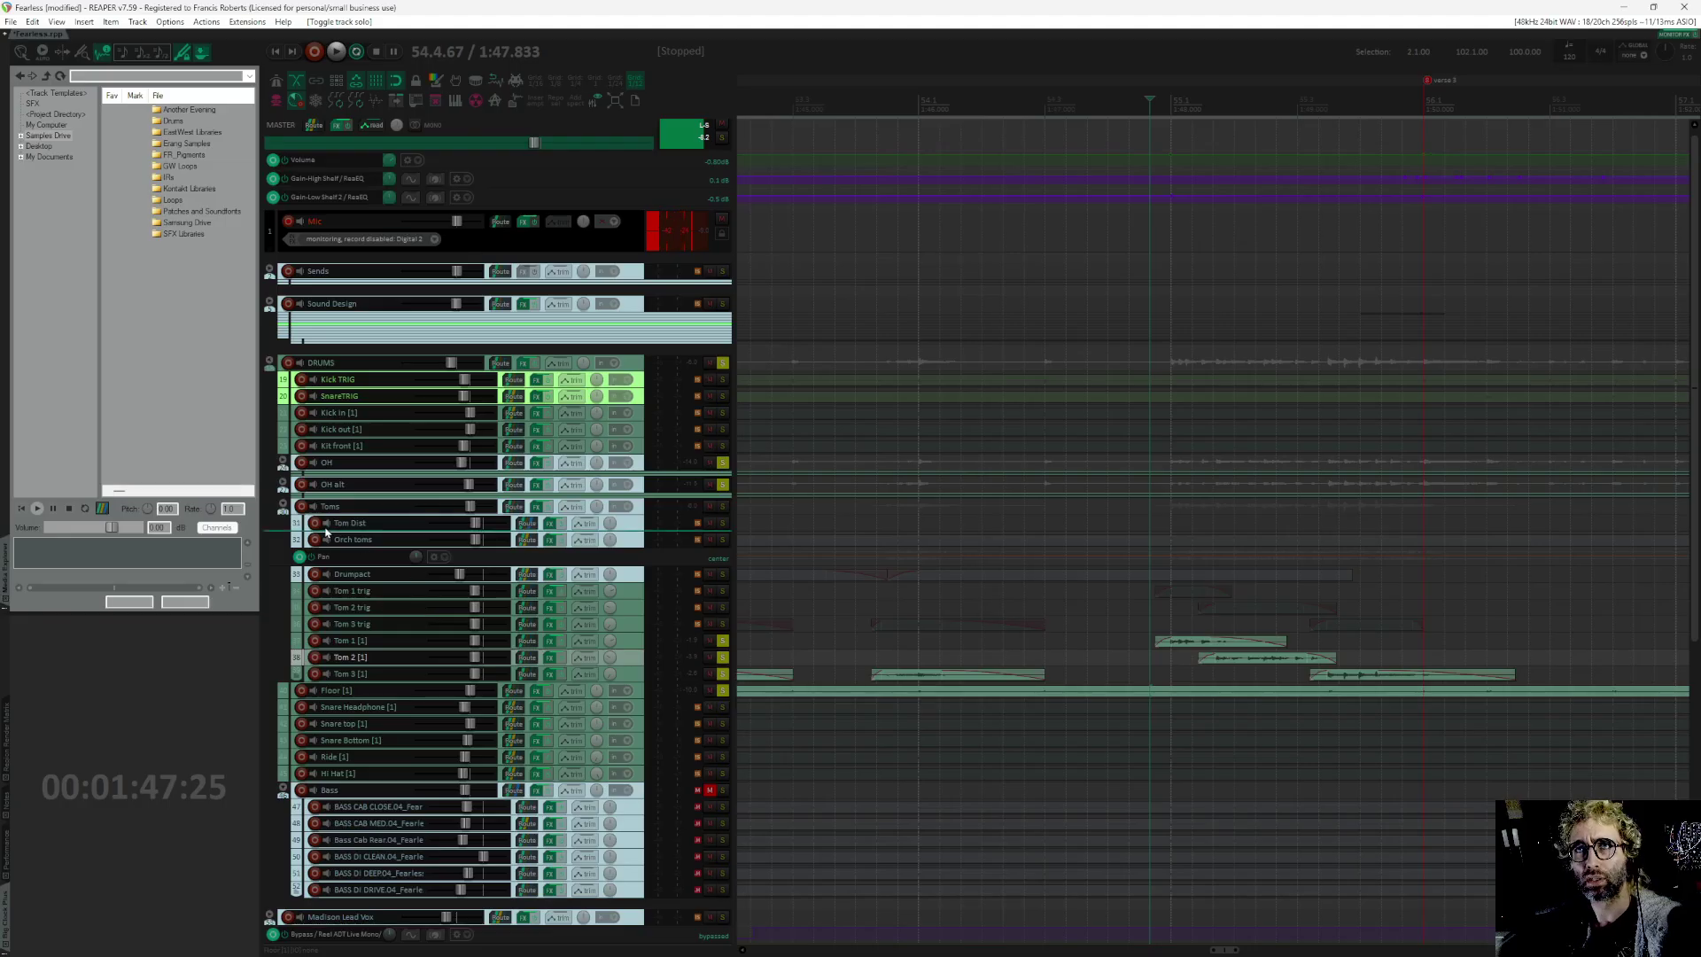
pyautogui.click(723, 510)
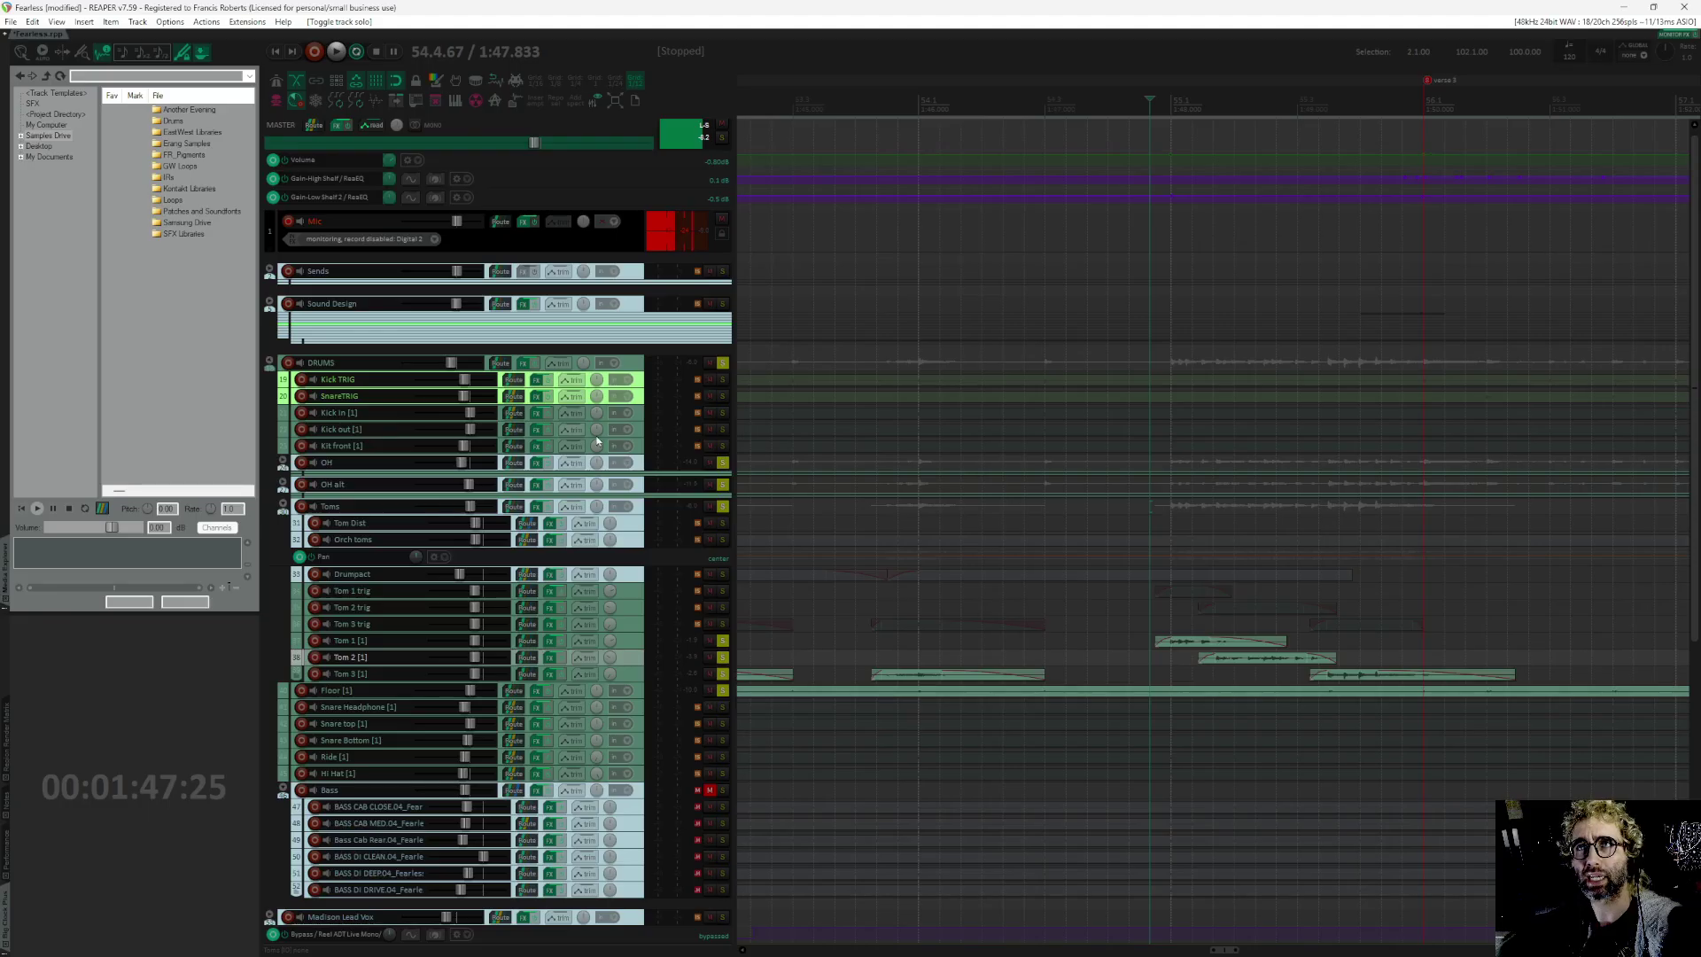
pyautogui.click(722, 430)
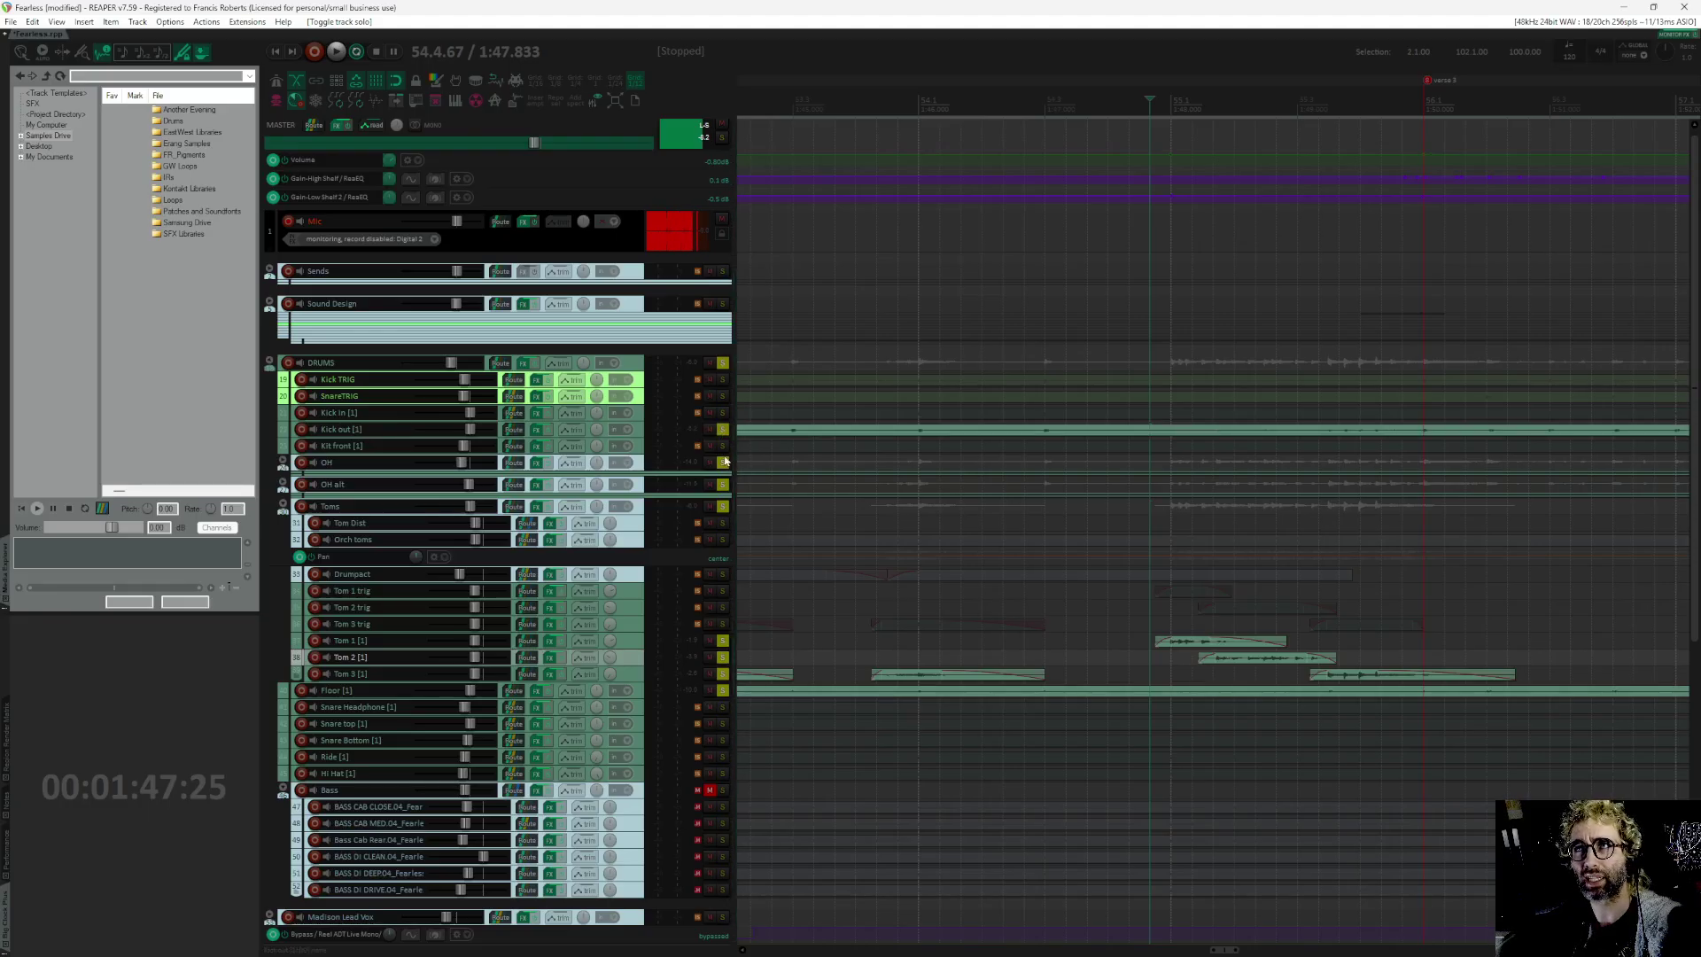
pyautogui.click(723, 446)
pyautogui.moveTo(1194, 583); pyautogui.dragTo(1140, 564)
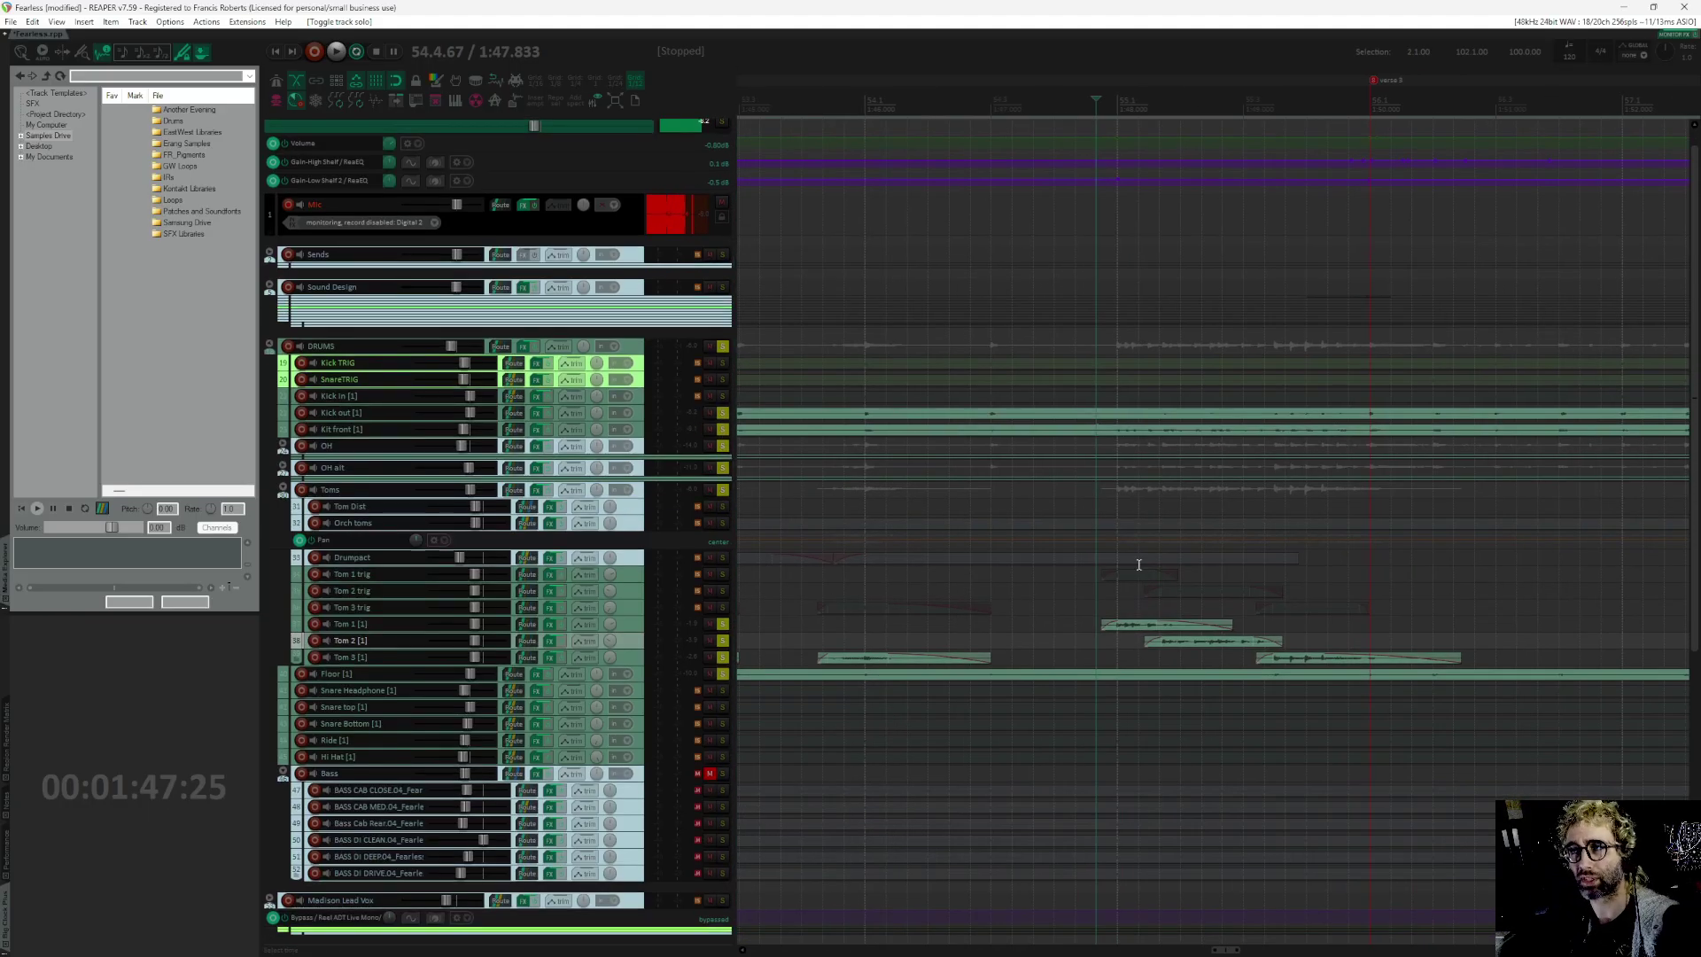
pyautogui.press('space')
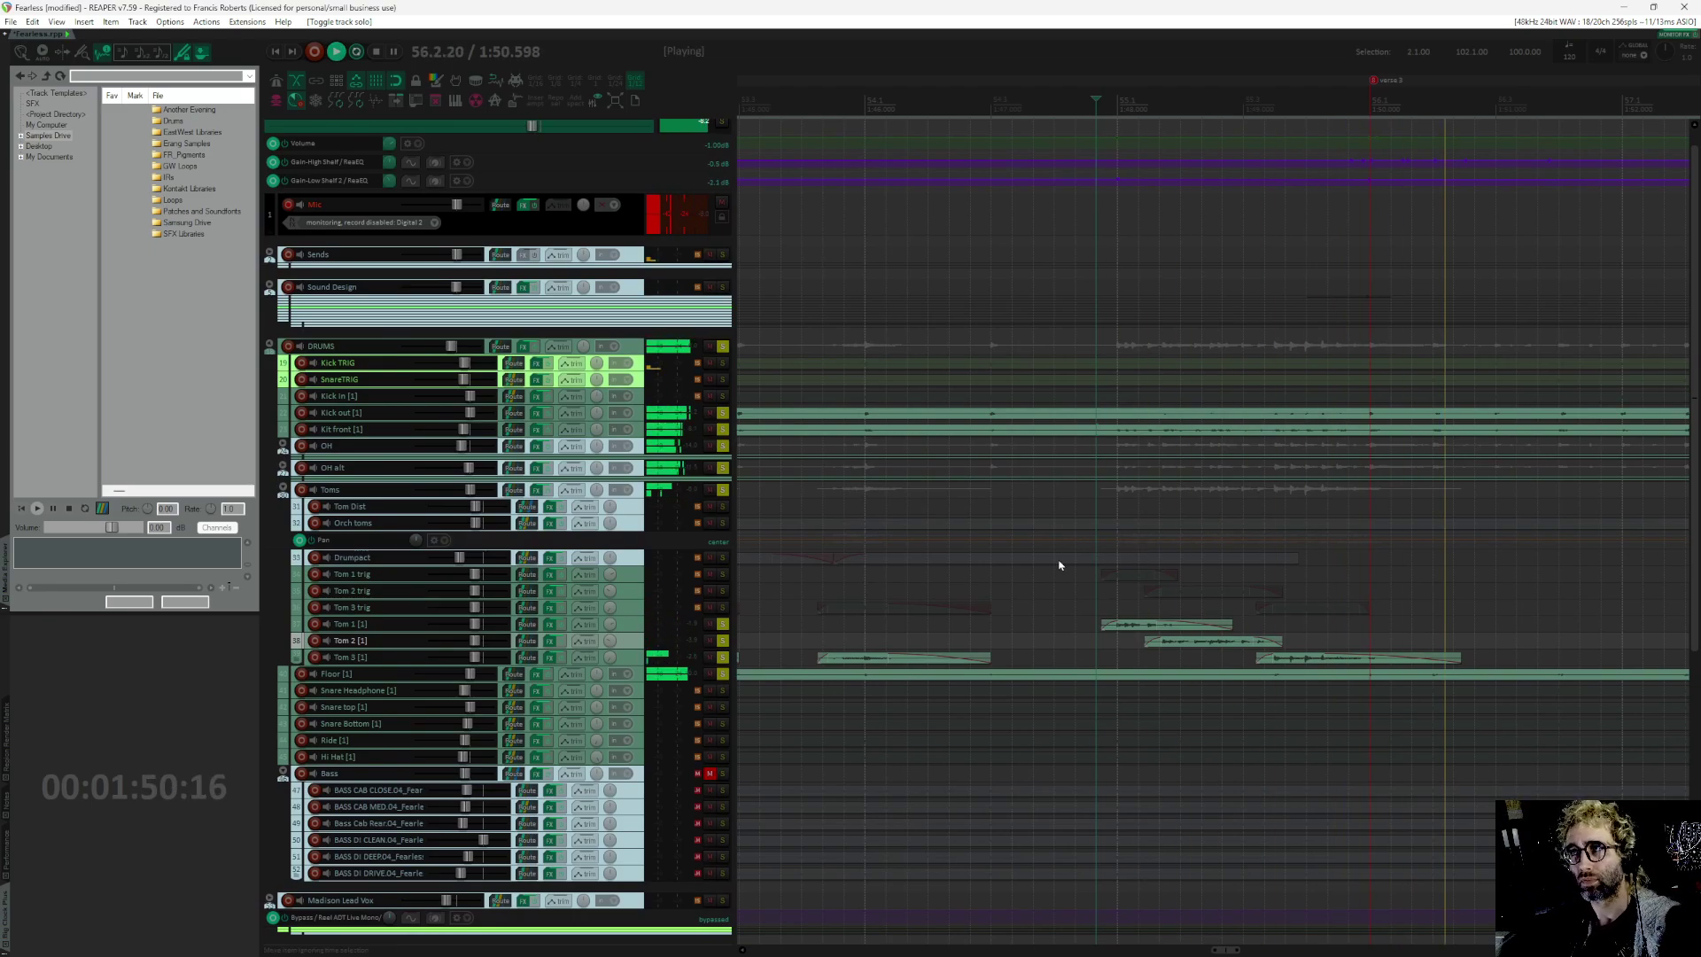
pyautogui.press('space')
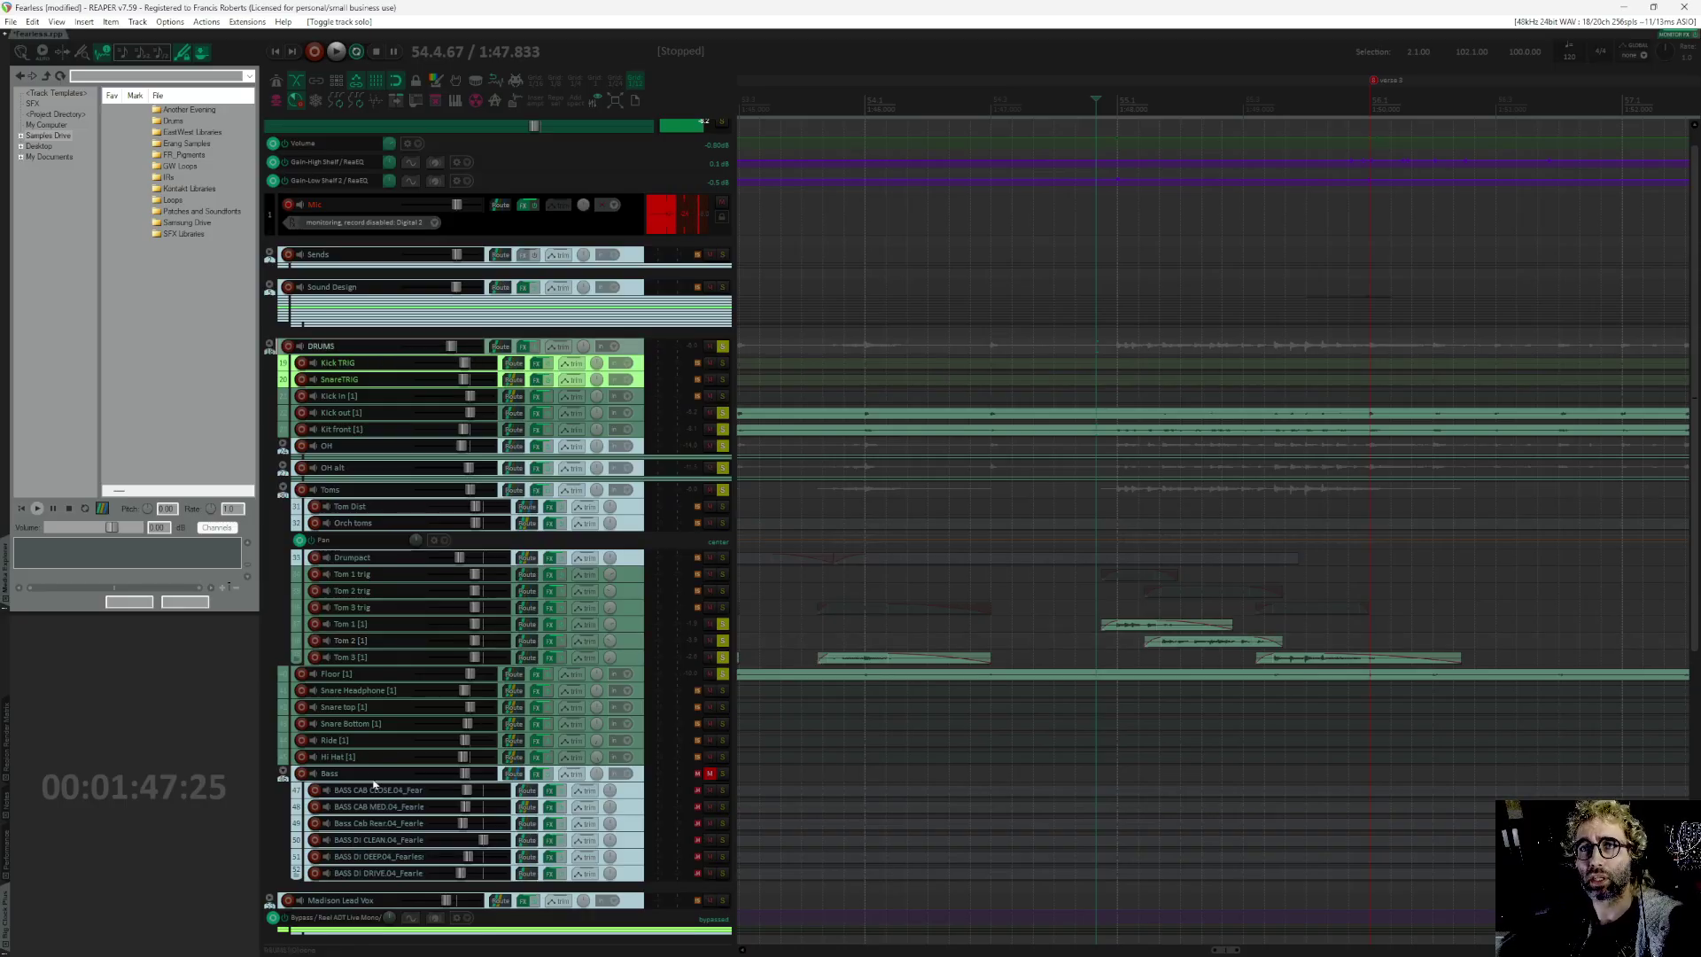
# Step: Play the tom fill from 54.4.67 with the effects on all drum tracks bypassed, and again with them re-enabled
pyautogui.click(561, 638)
pyautogui.press('space')
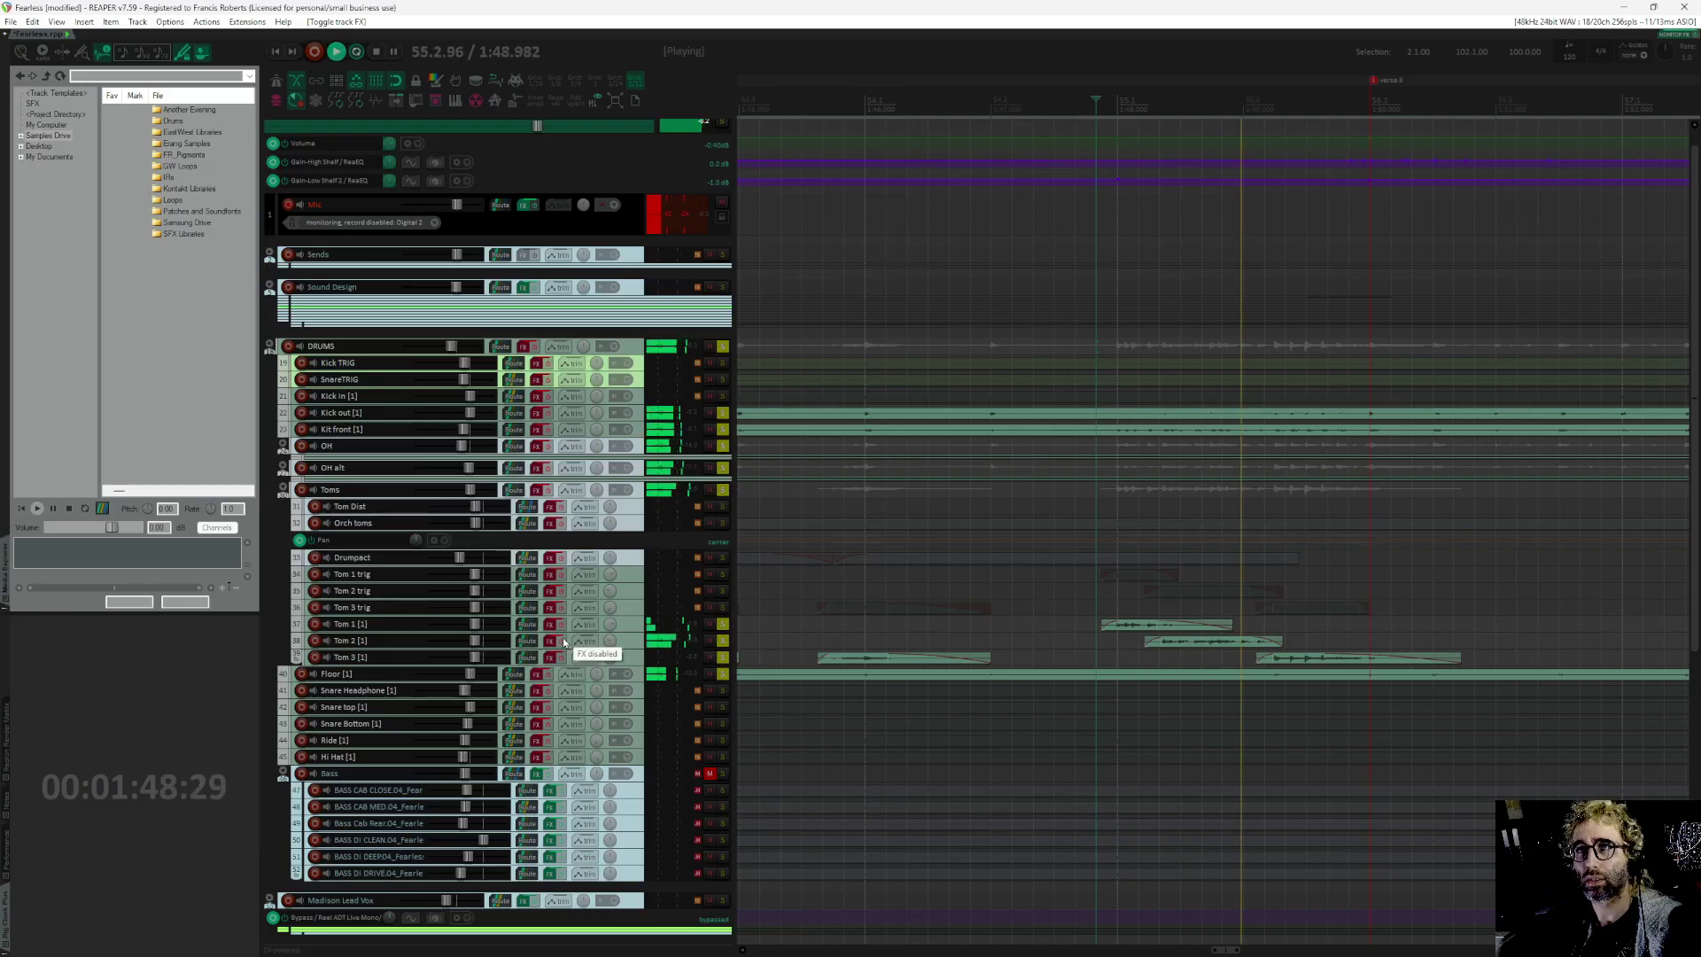
pyautogui.press('space')
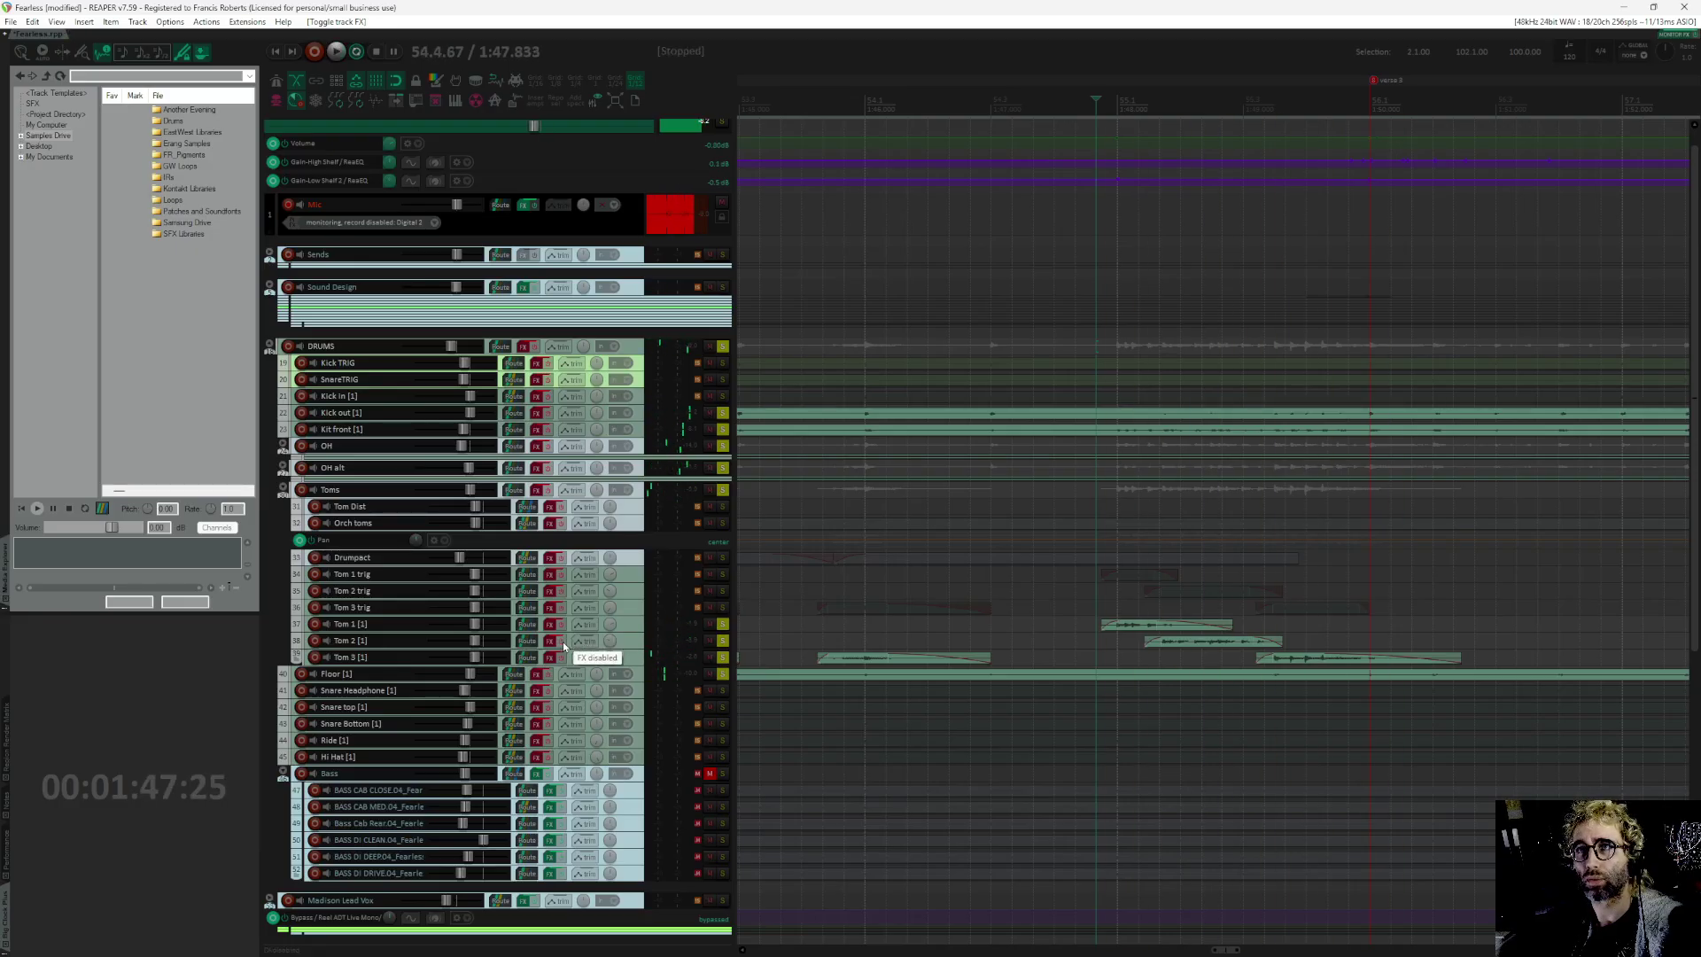
pyautogui.click(561, 642)
pyautogui.press('space')
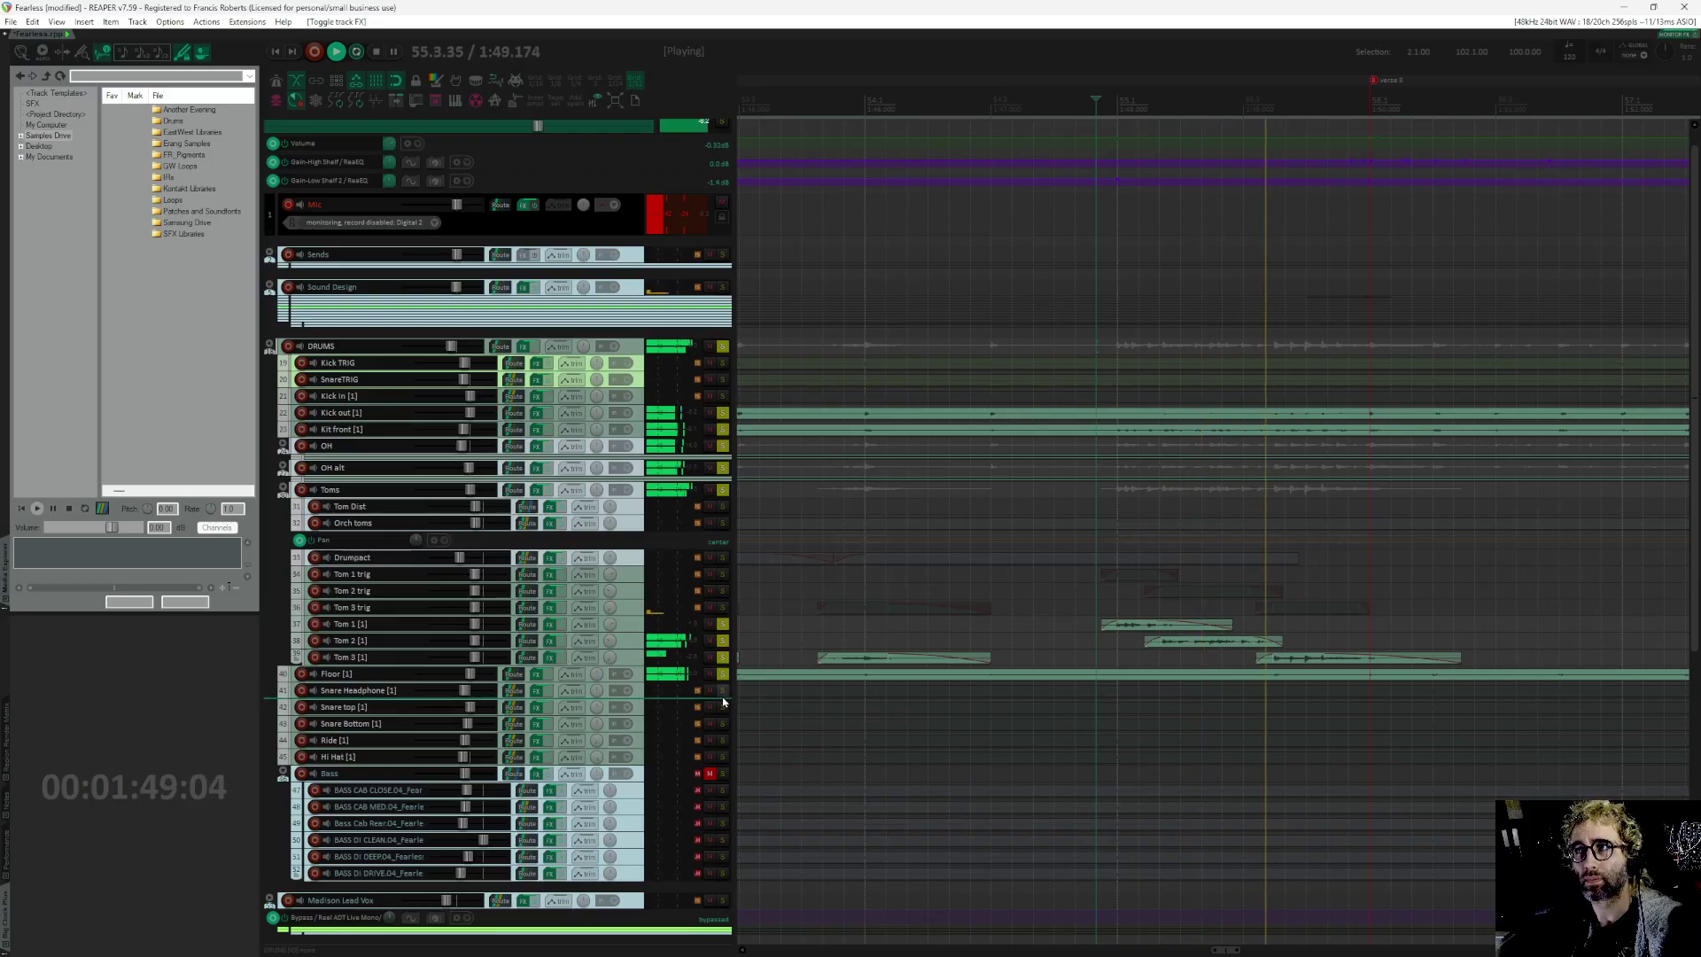
pyautogui.press('space')
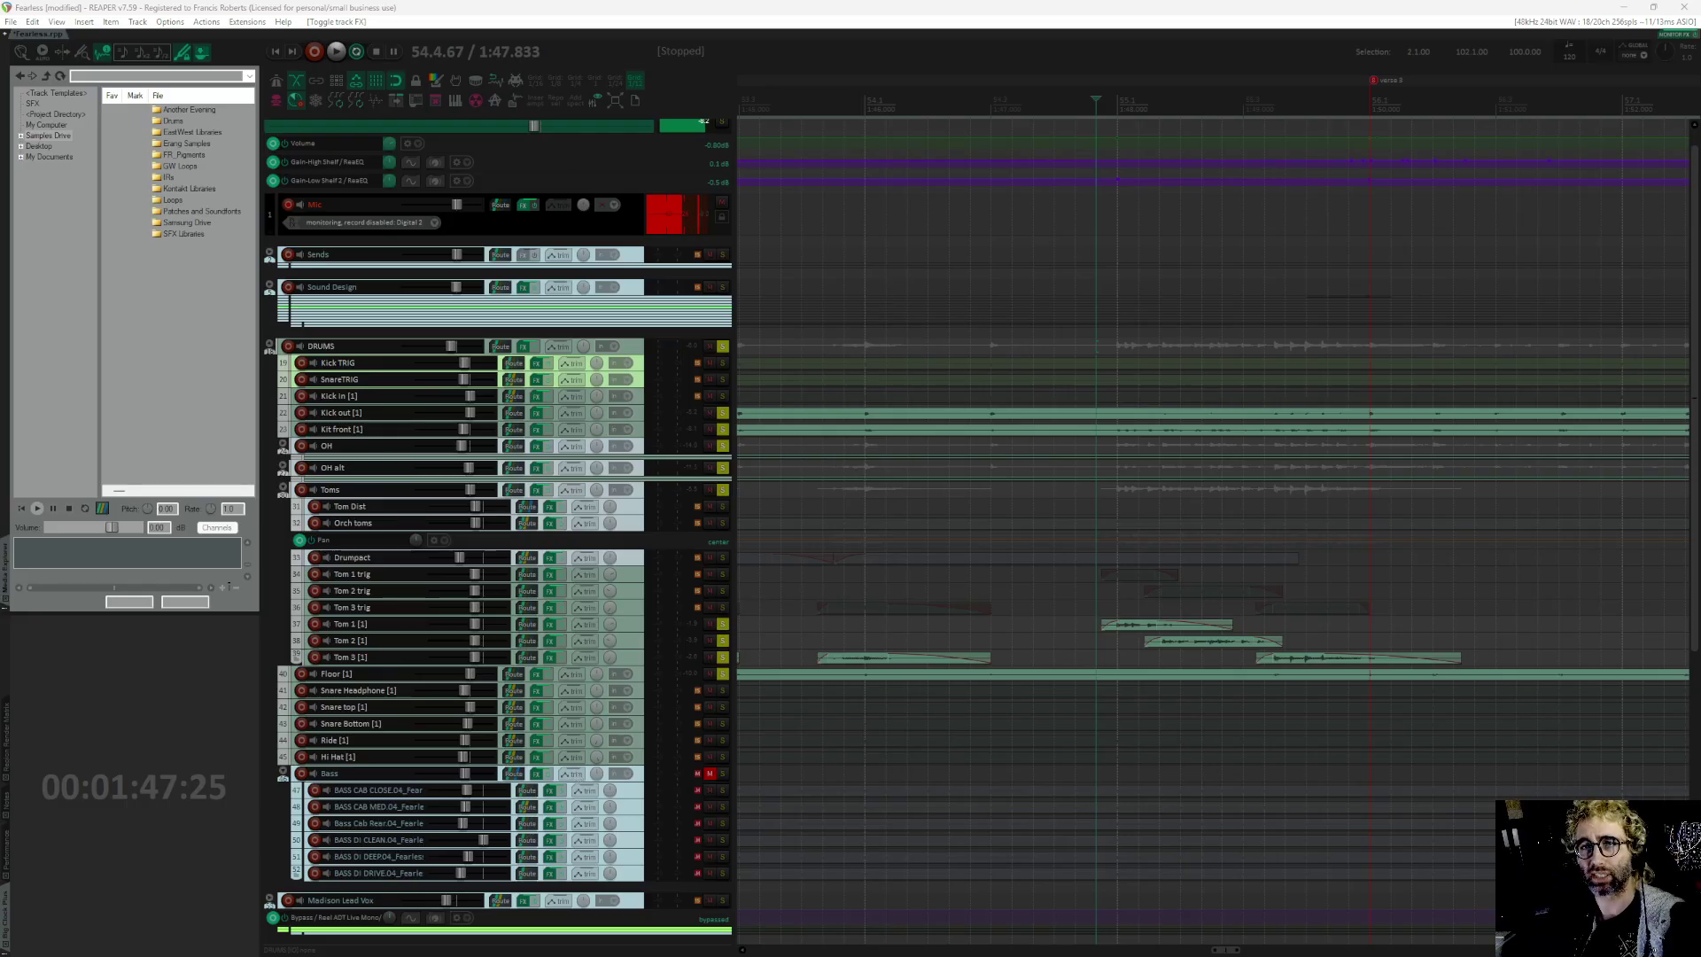
# Step: Inspect the ReaEQ curve on the recorded Tom 2 track while playing the fill, and close its effects window
pyautogui.click(550, 640)
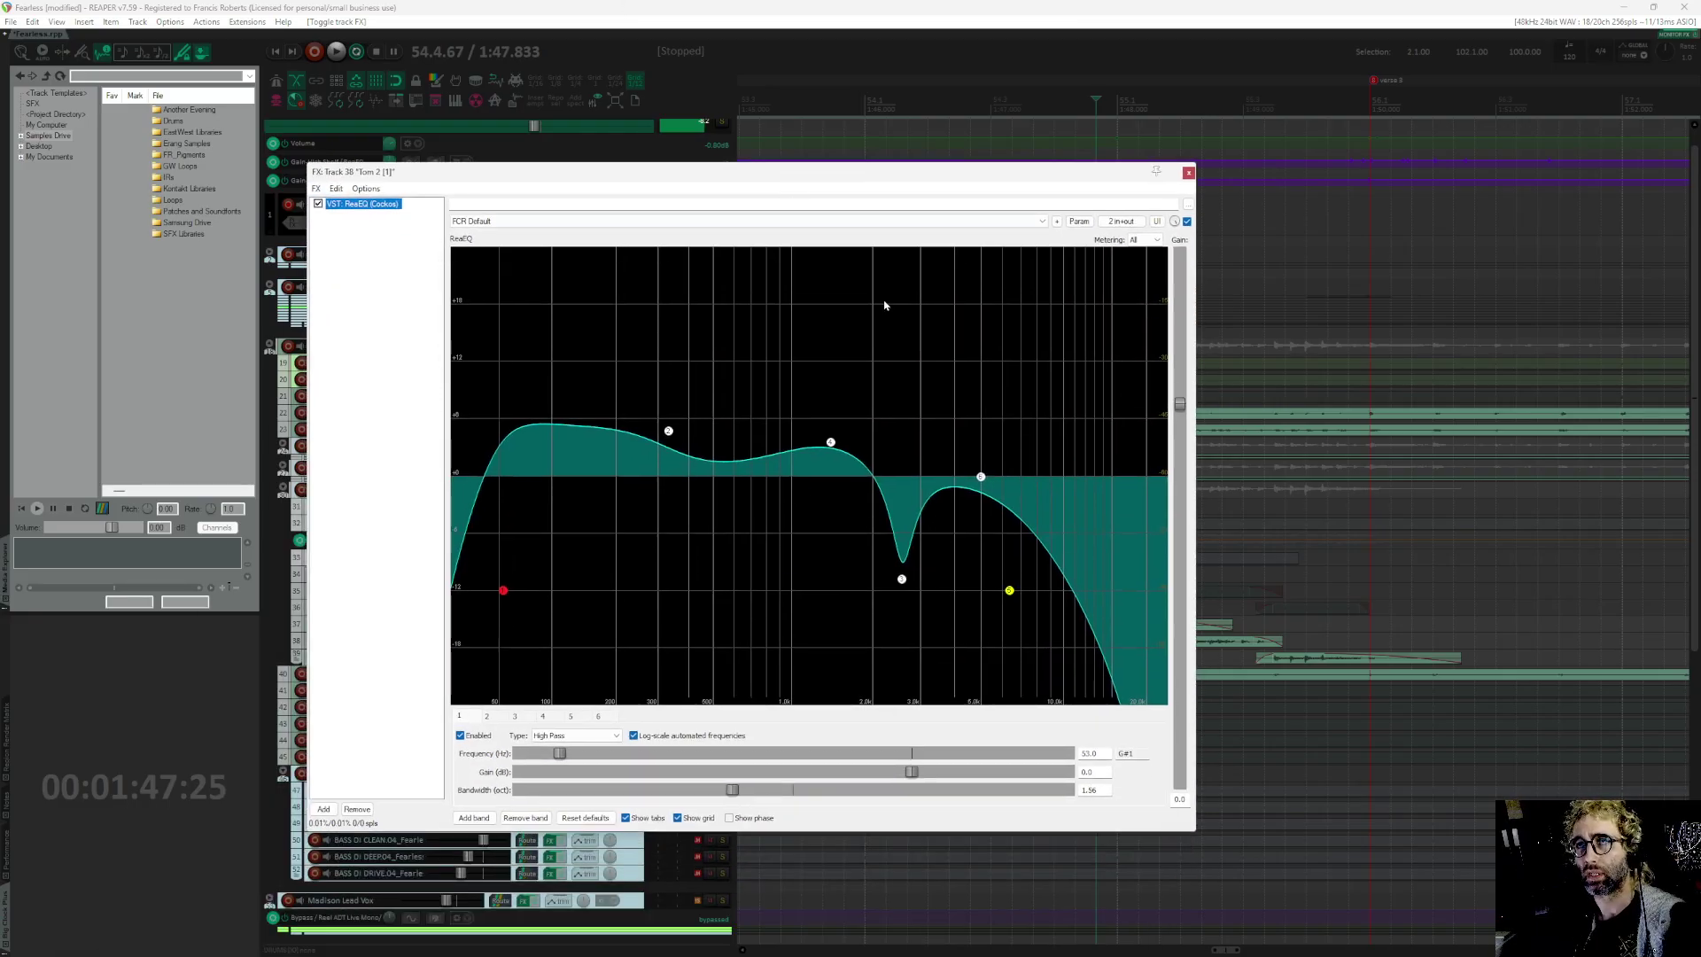
pyautogui.press('space')
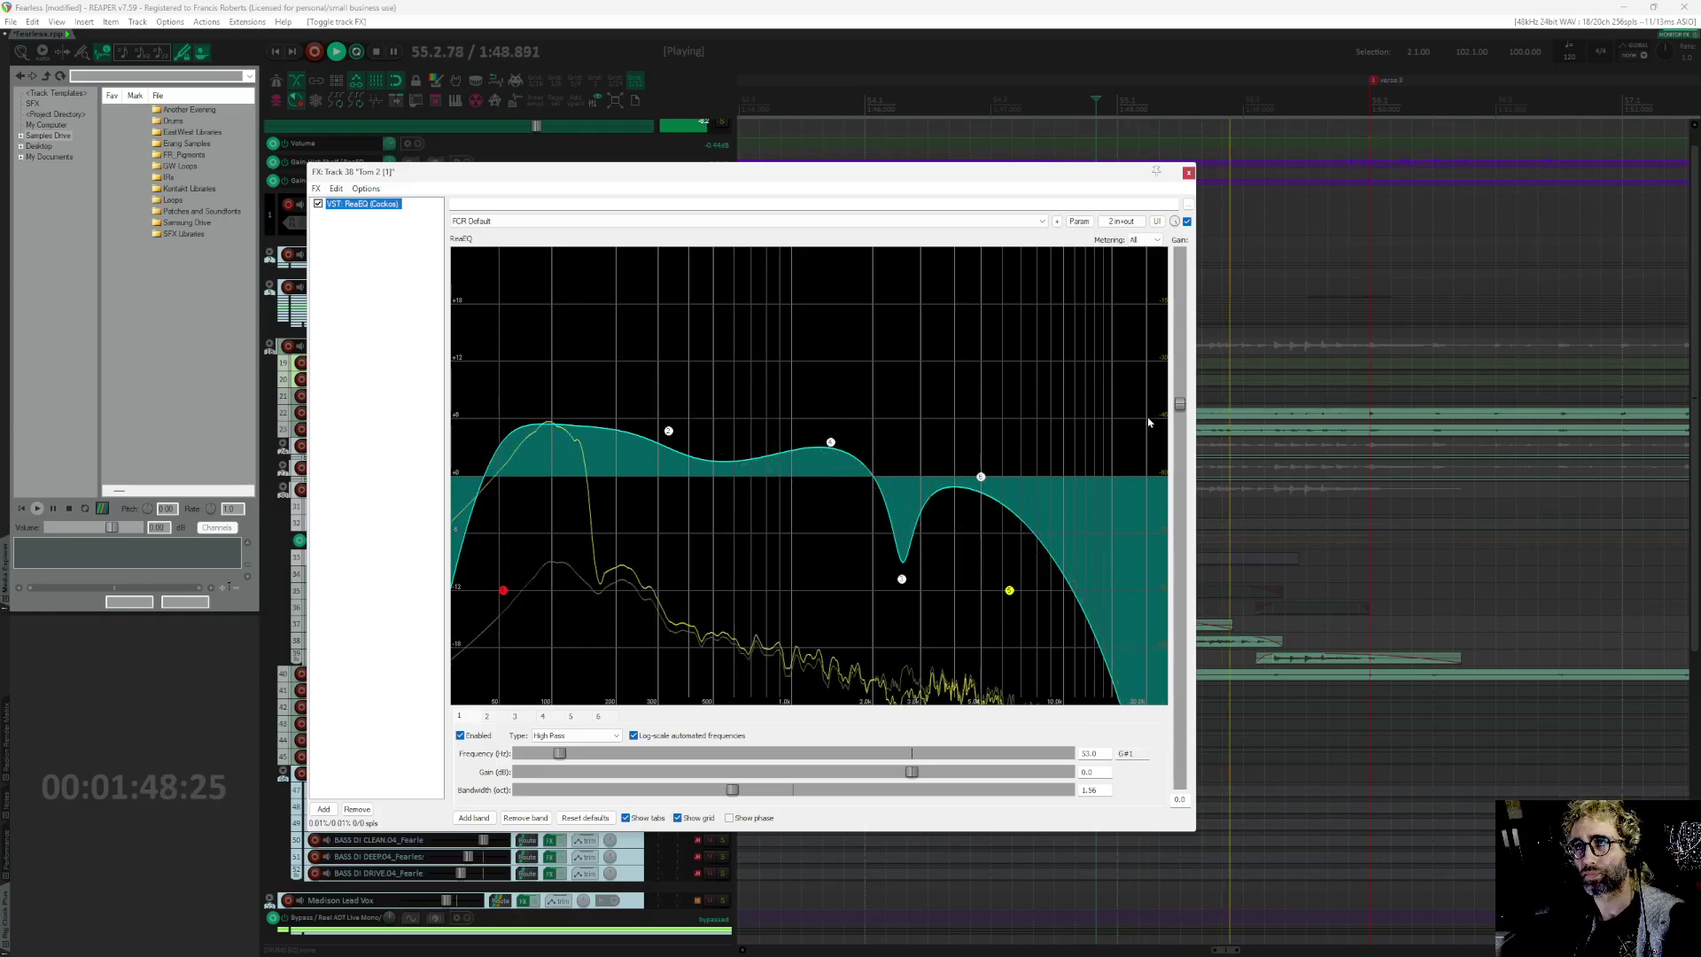
pyautogui.press('space')
pyautogui.click(1189, 175)
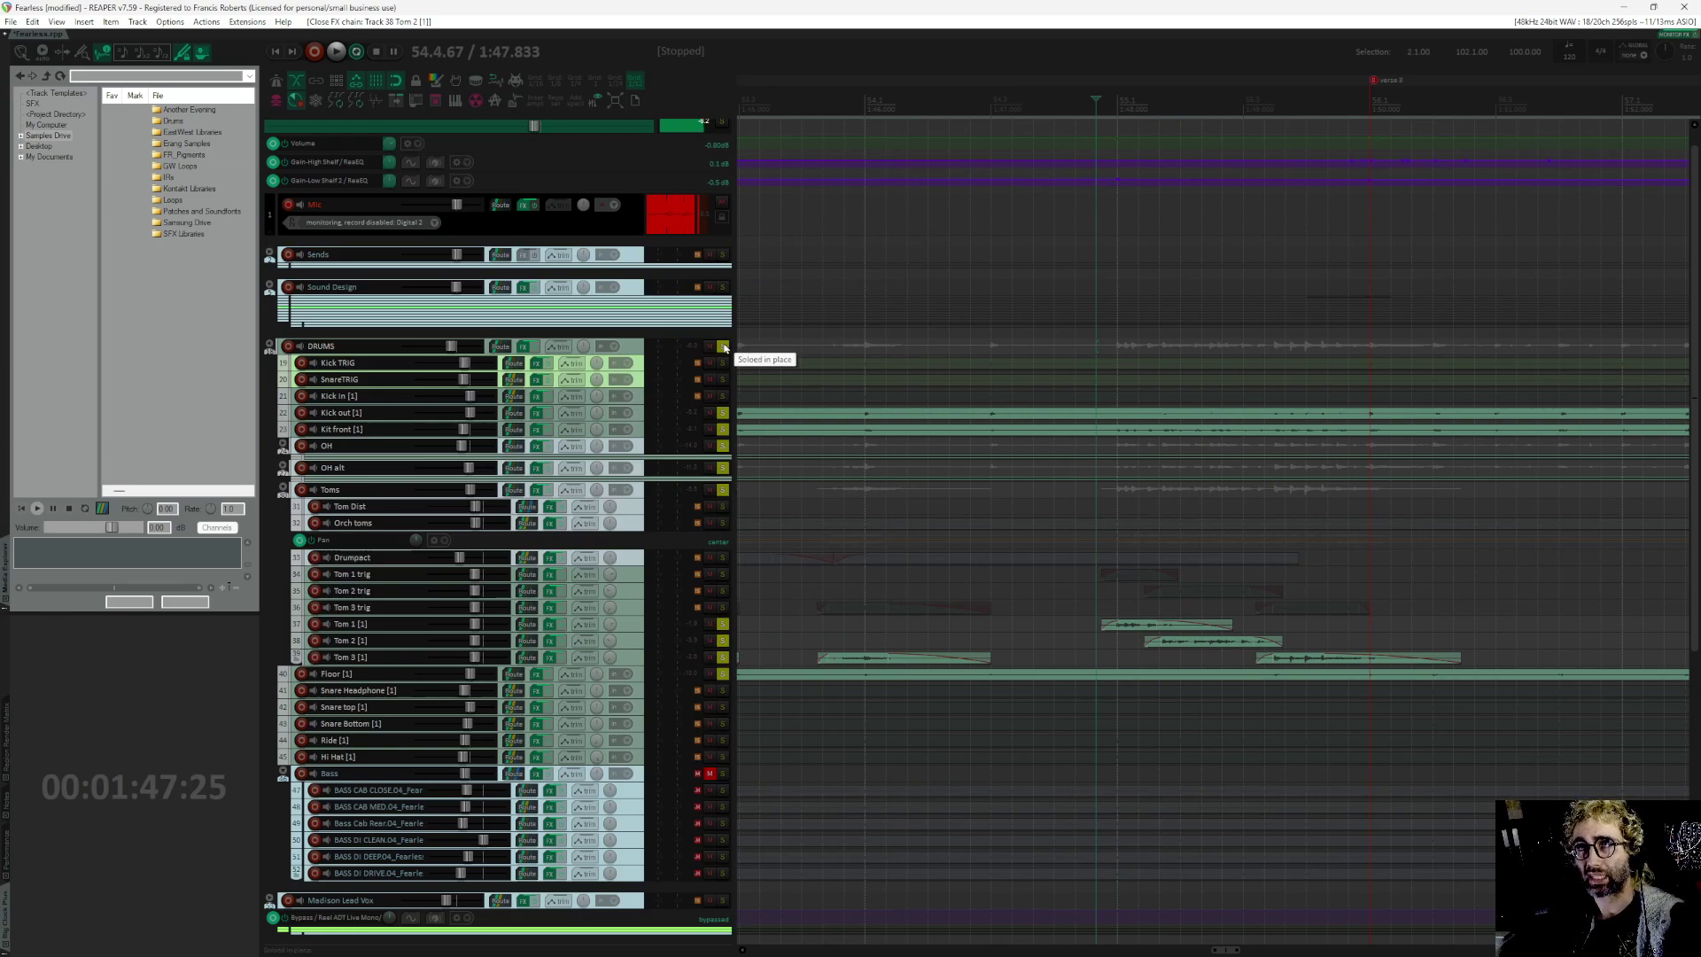
# Step: Unsolo the drum tracks and set the time selection over the chorus starting at 36.1.00
pyautogui.moveTo(724, 348); pyautogui.dragTo(730, 683)
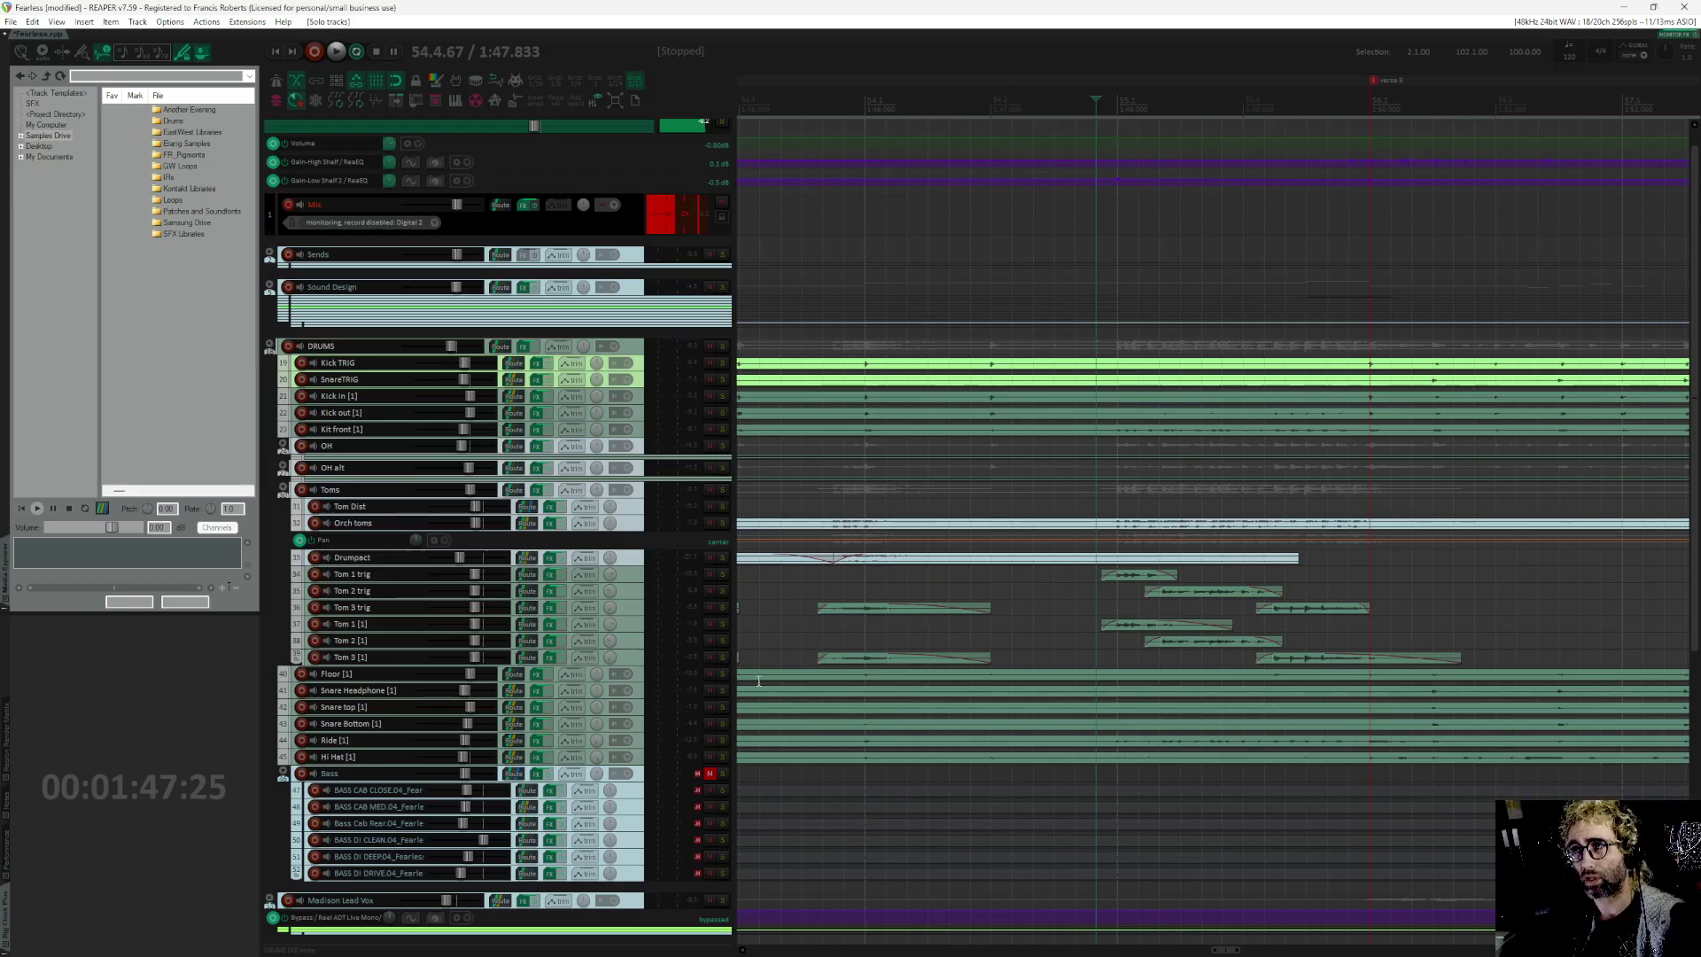
pyautogui.moveTo(974, 681); pyautogui.dragTo(1032, 703)
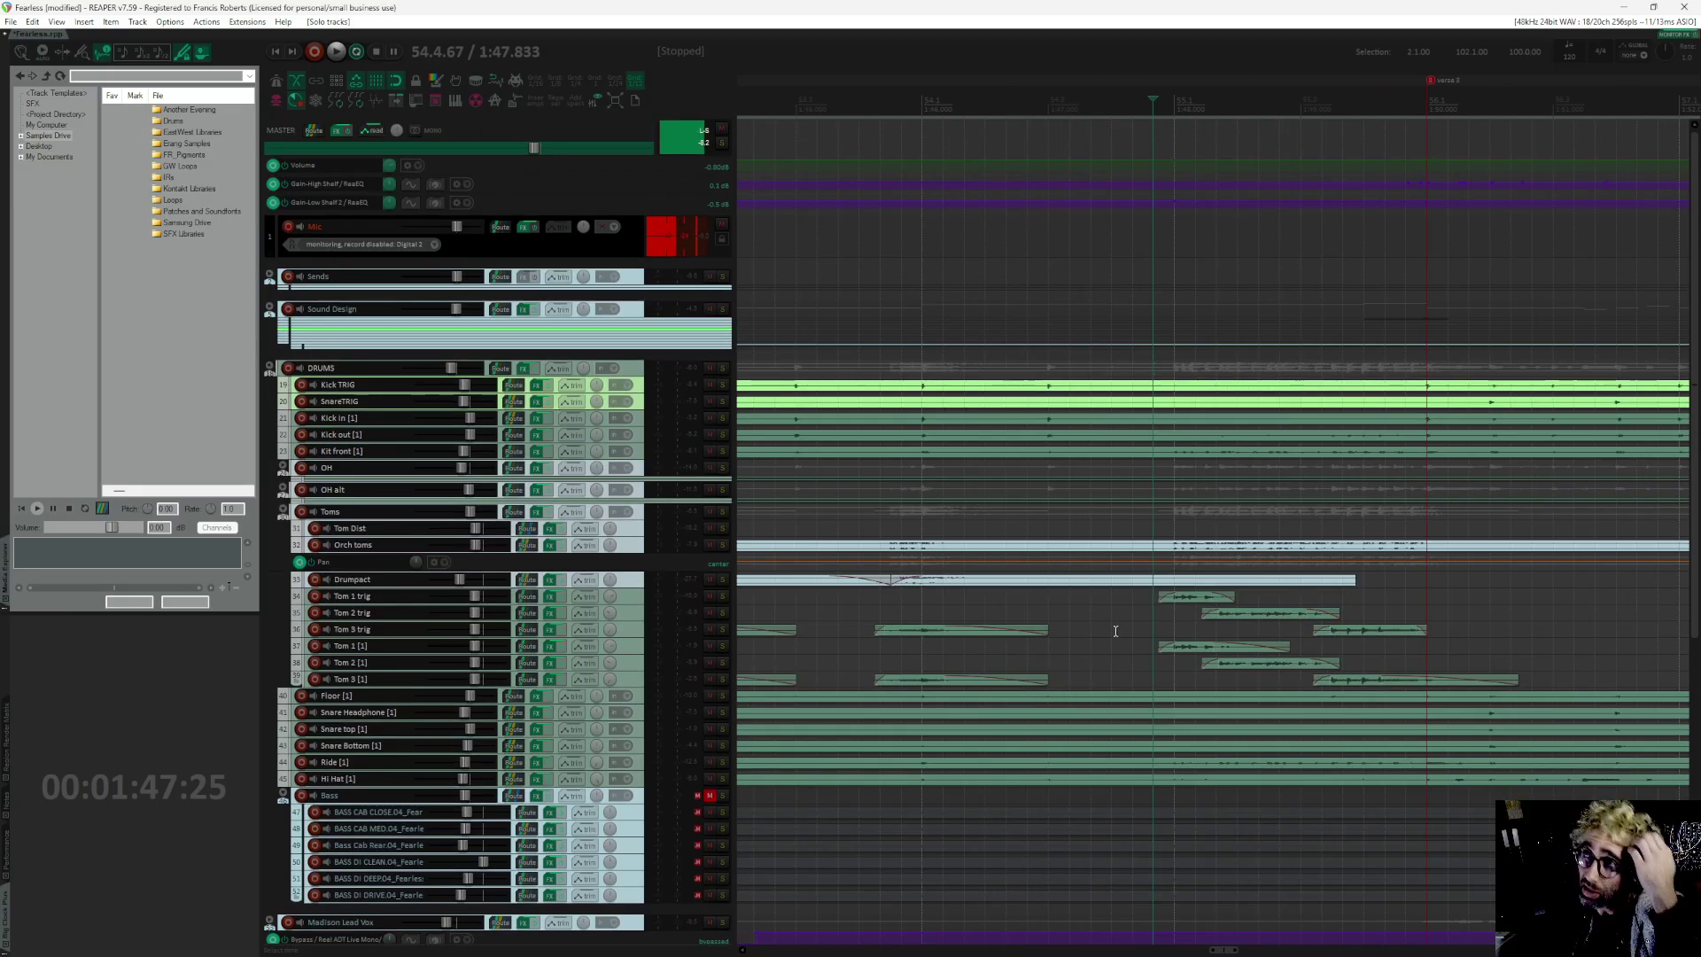
pyautogui.scroll(-4, 1116, 632)
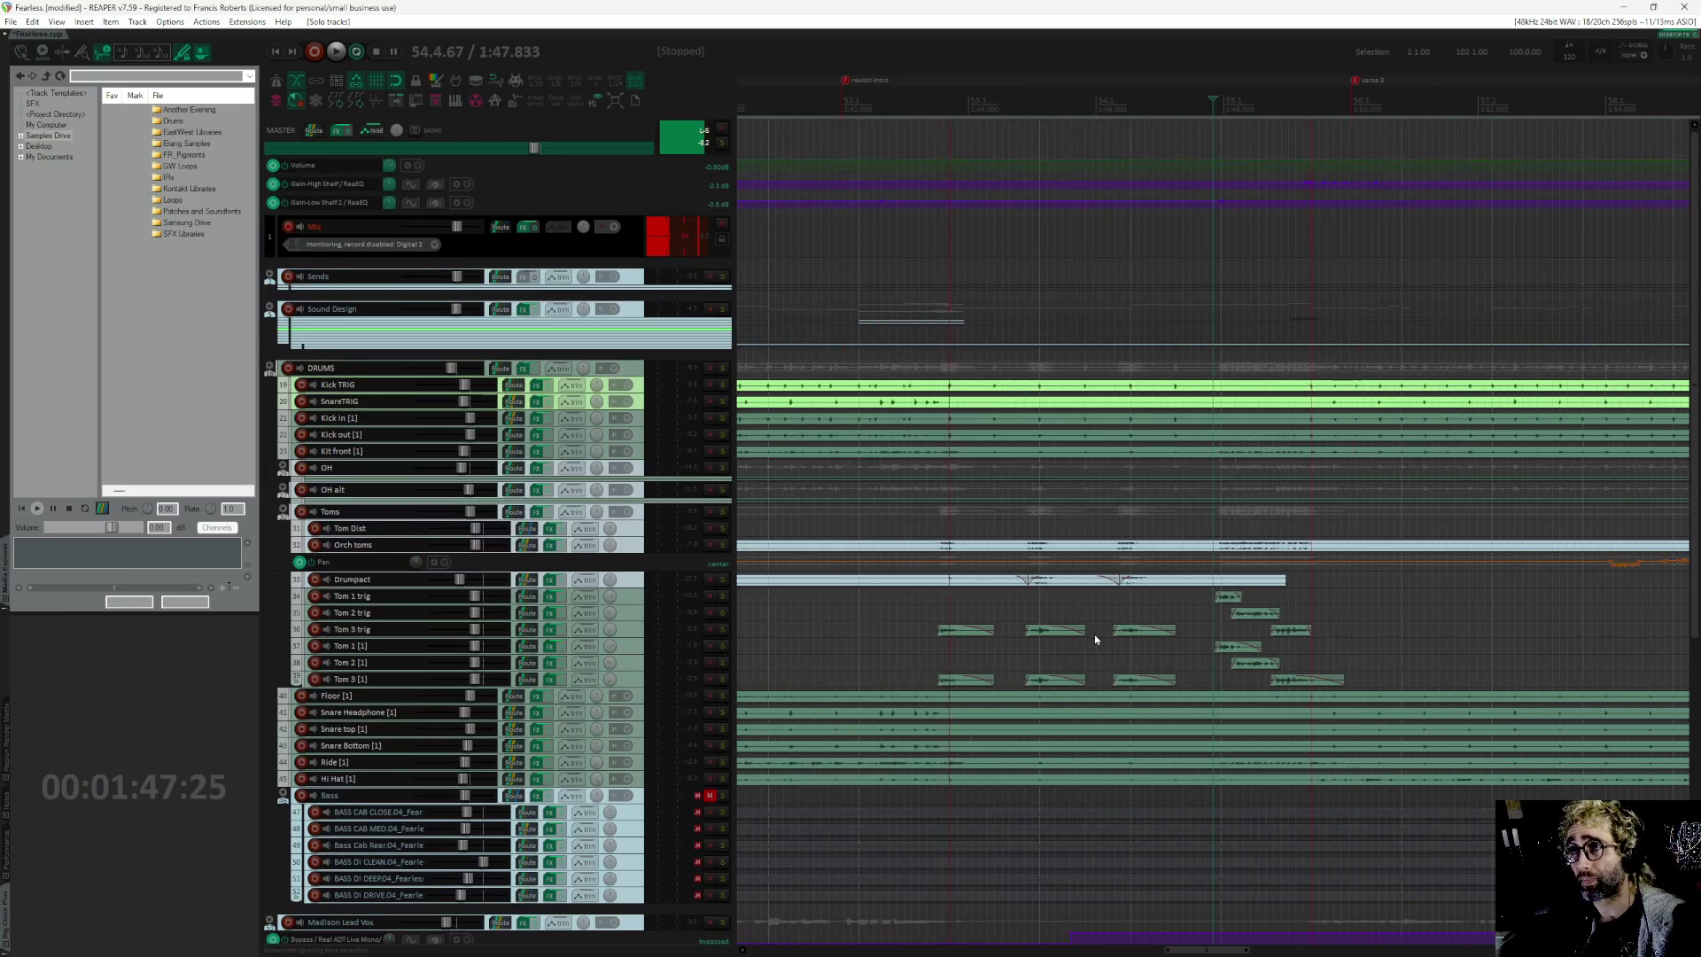
pyautogui.moveTo(1051, 591); pyautogui.dragTo(1054, 591)
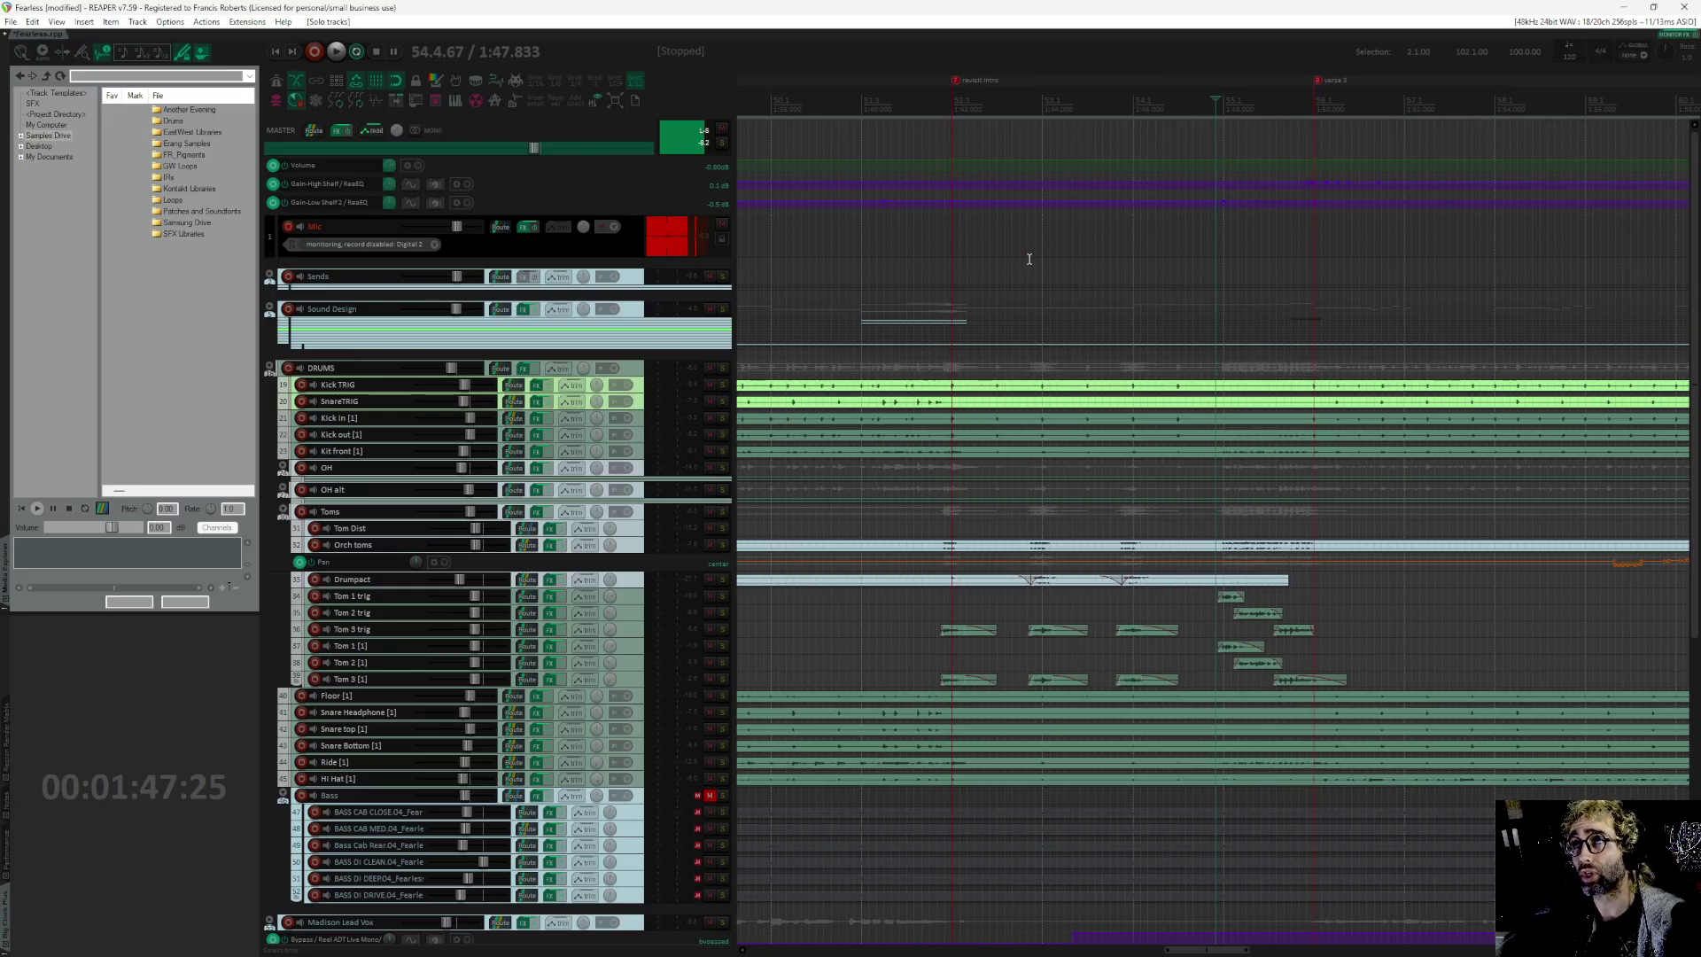
pyautogui.scroll(-6, 1030, 259)
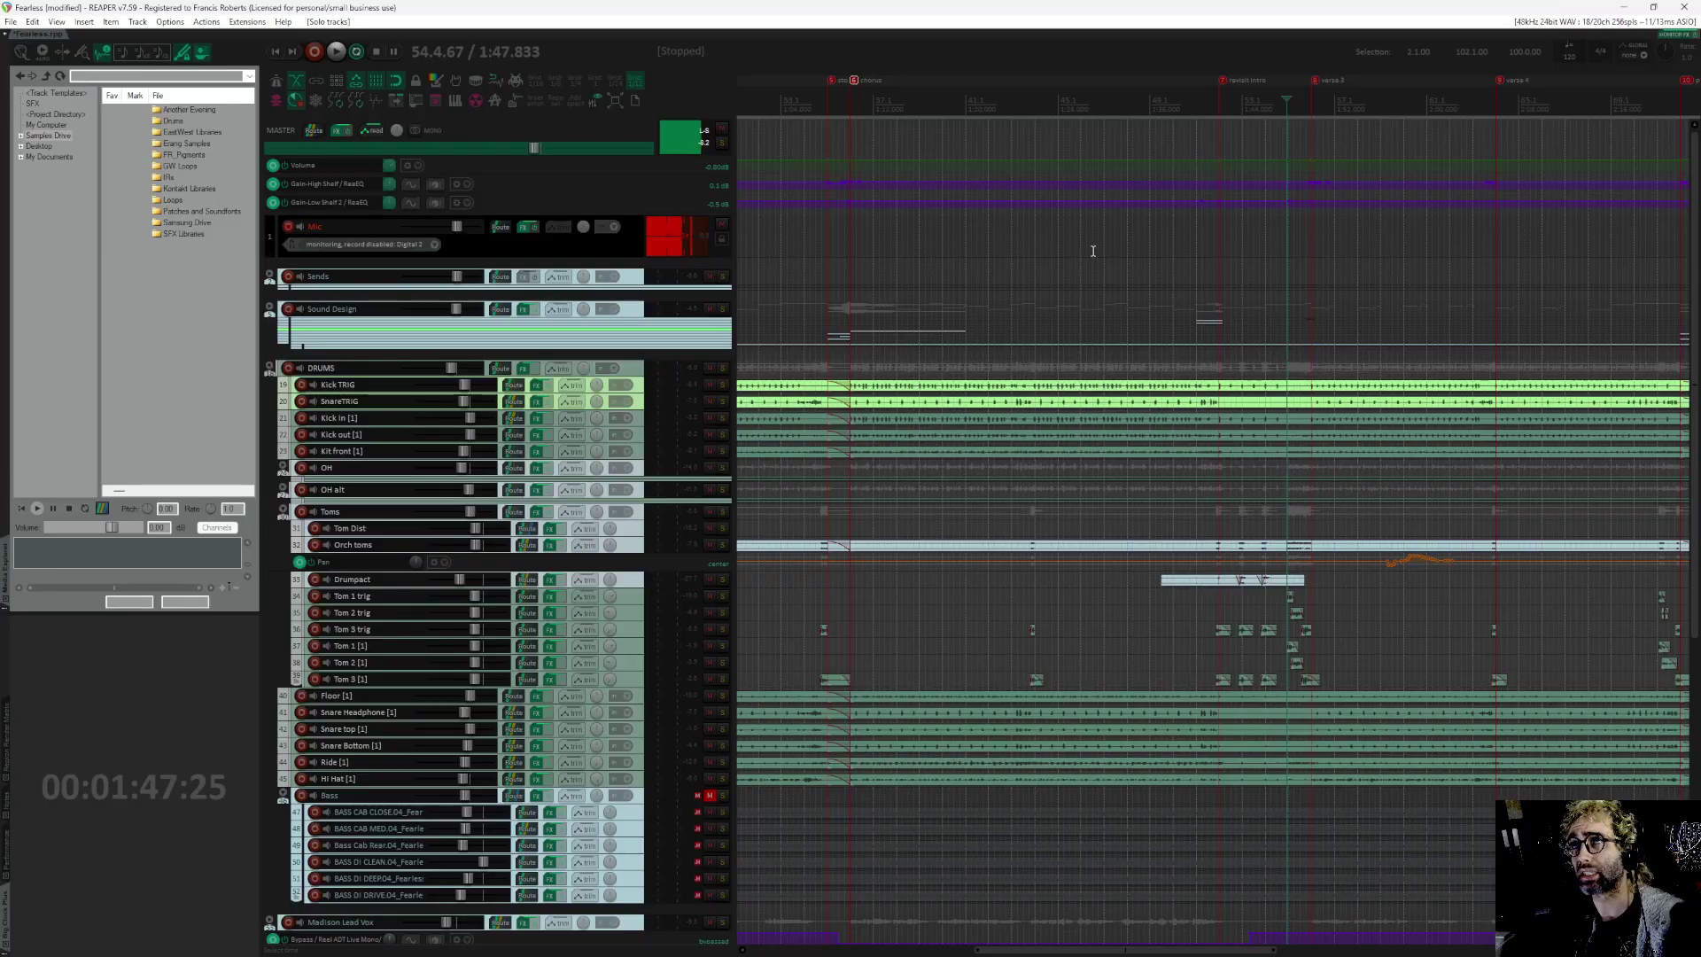
pyautogui.doubleClick(920, 105)
pyautogui.scroll(3, 1170, 213)
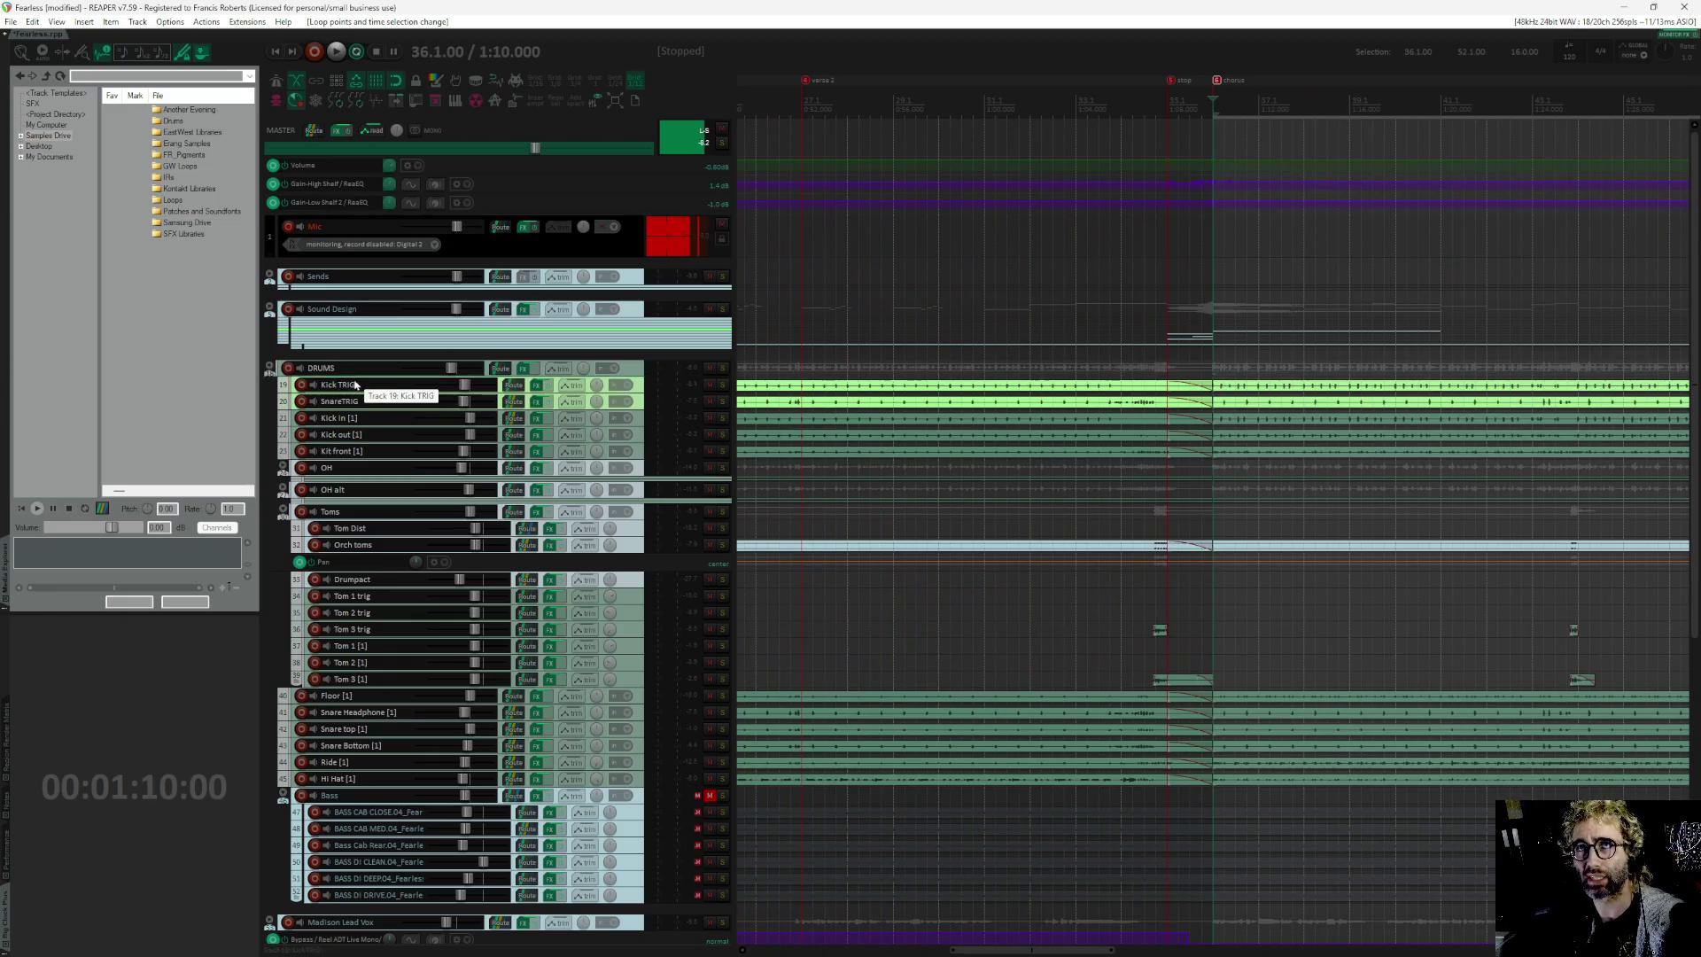
# Step: Solo the DRUMS folder and play the chorus with the effects on all drum tracks bypassed, and again with them re-enabled
pyautogui.moveTo(374, 387); pyautogui.dragTo(344, 778)
pyautogui.press('space')
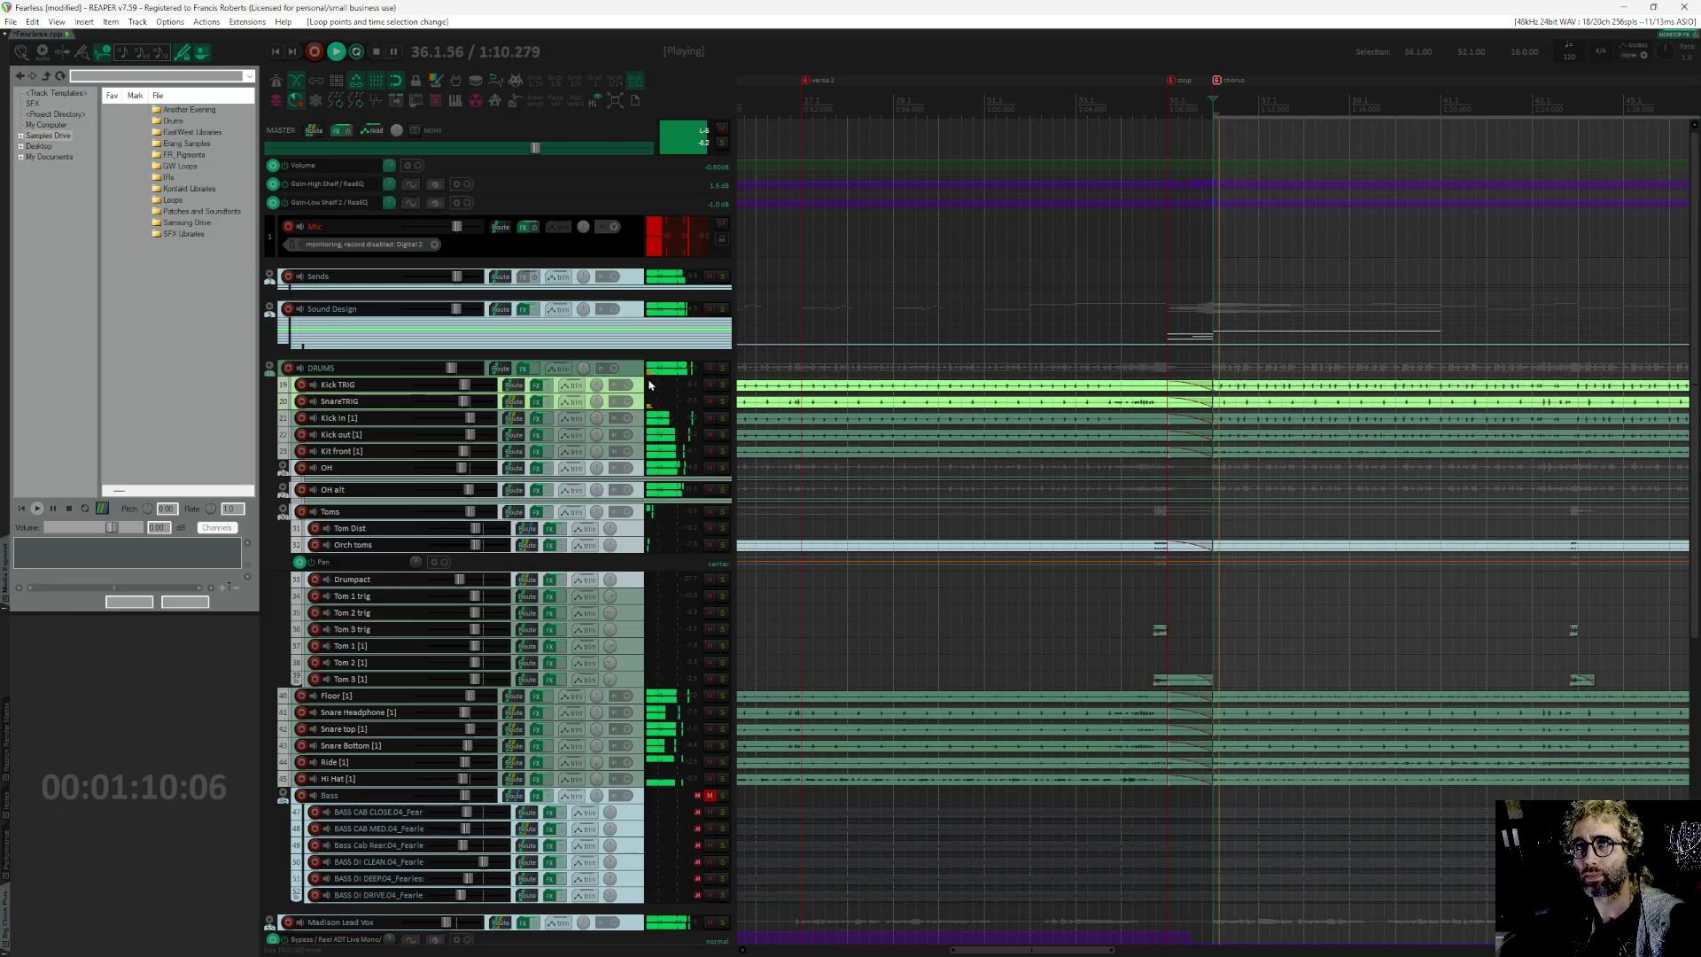
pyautogui.click(723, 368)
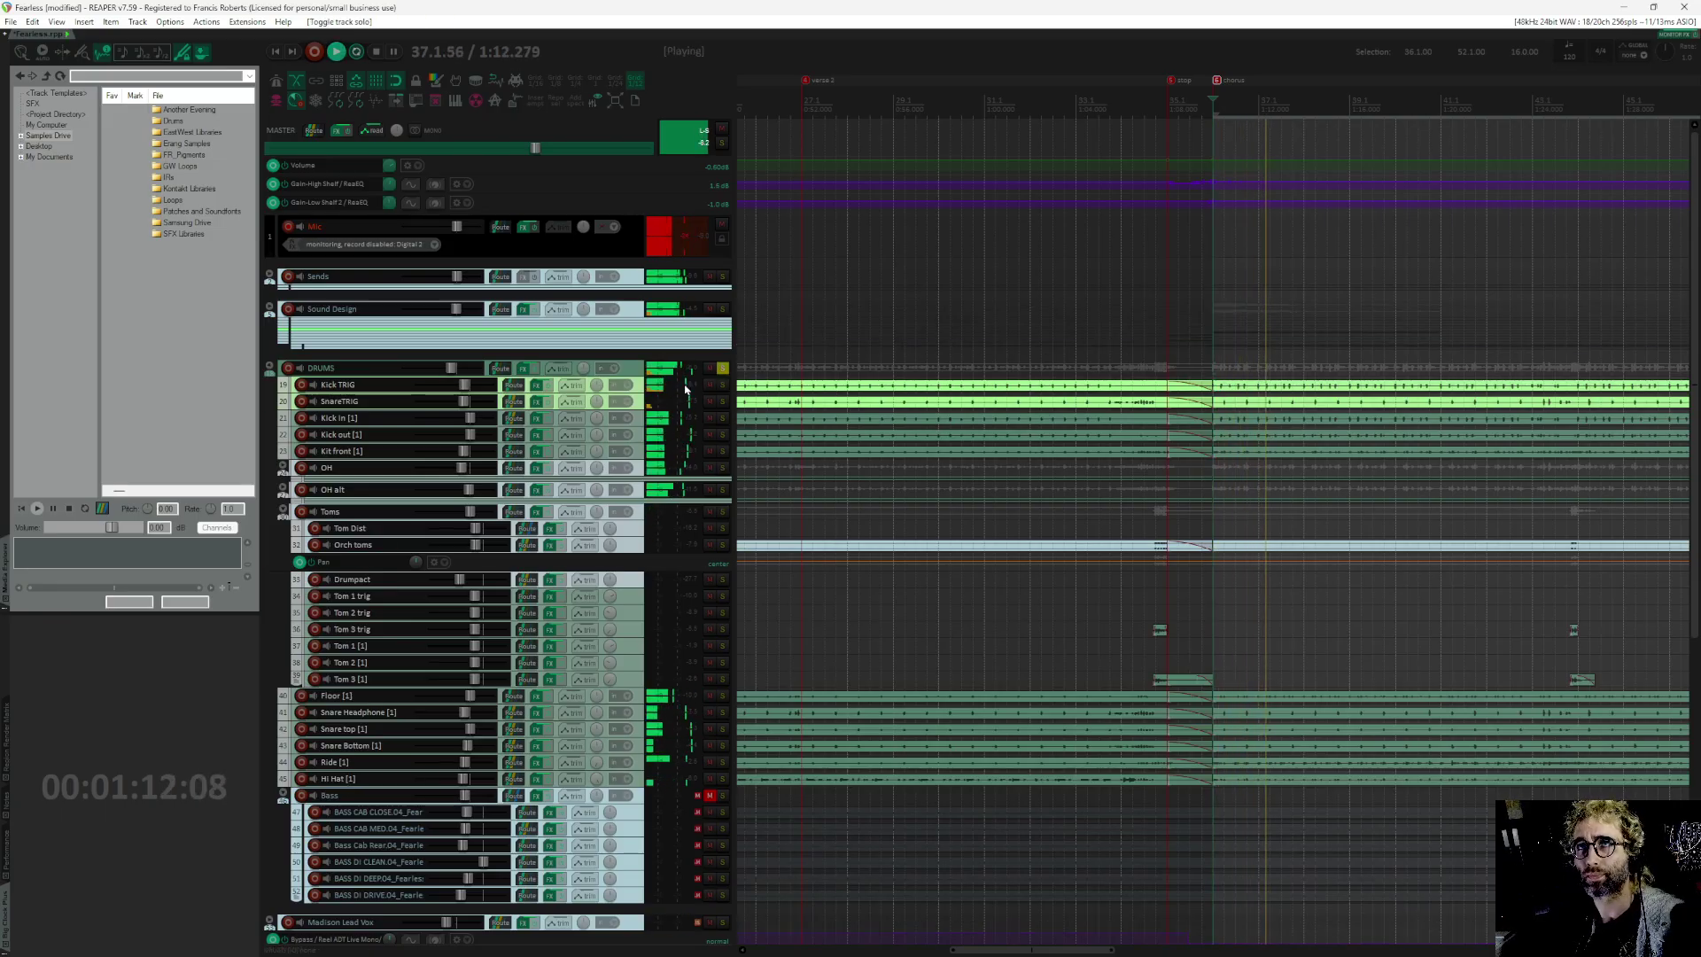
pyautogui.click(547, 385)
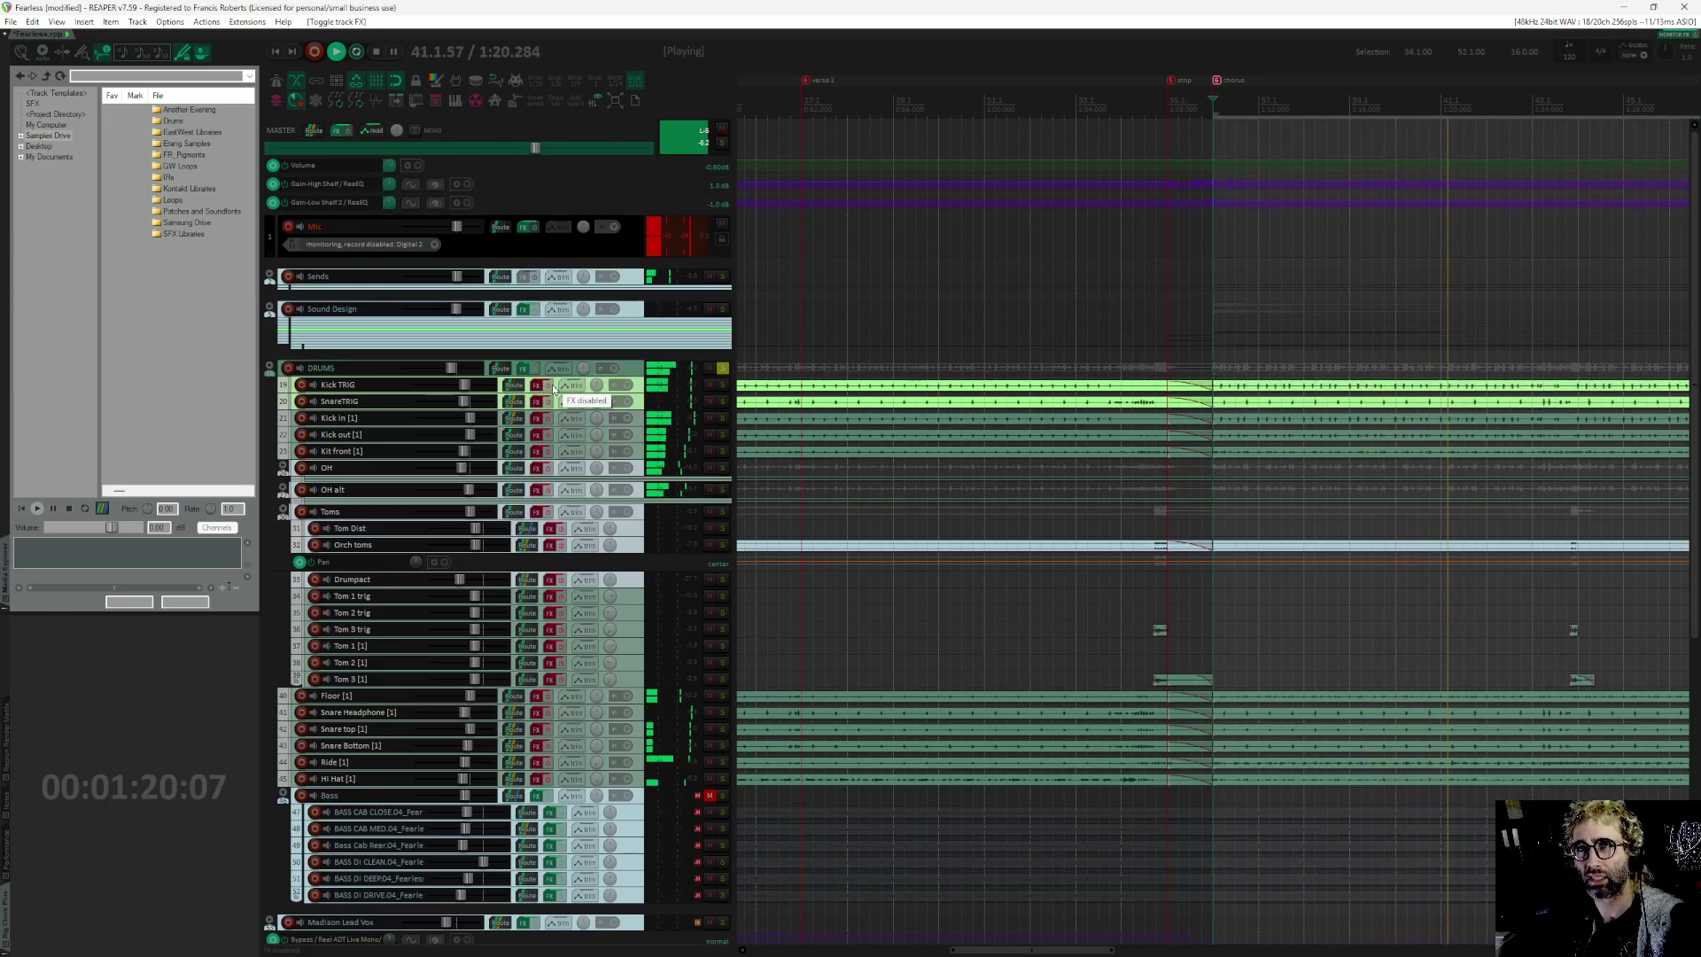
pyautogui.click(553, 388)
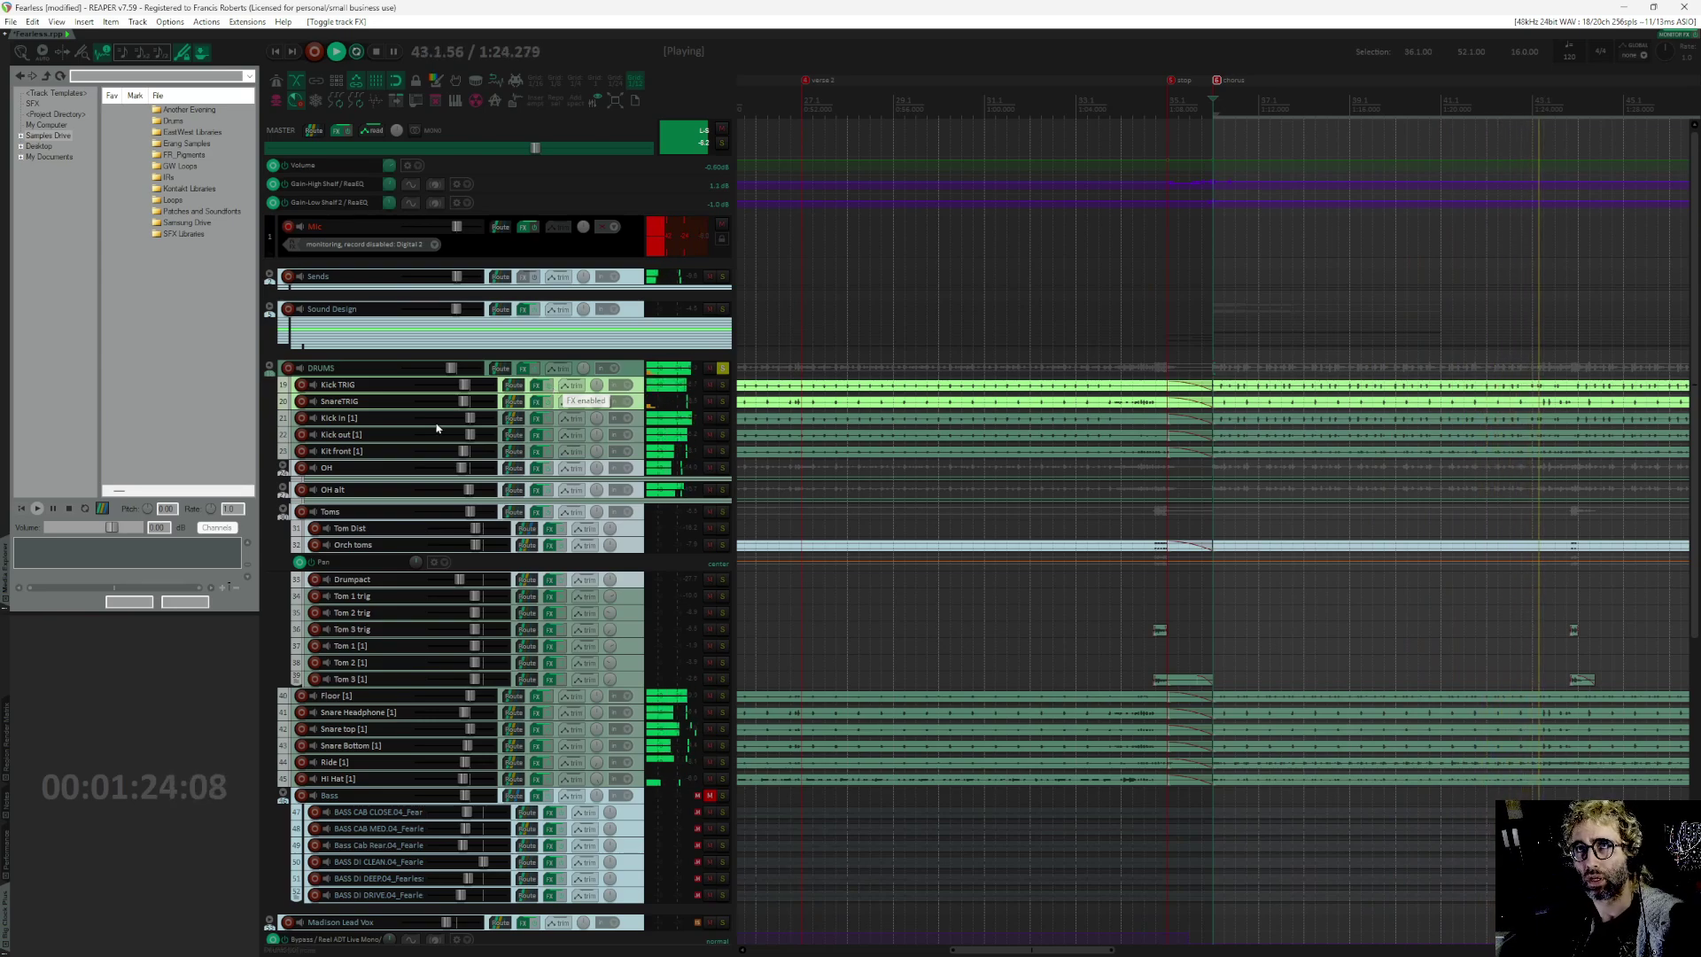
# Step: Mute Kick TRIG and SnareTRIG, compare the drum tracks with effects bypassed and re-enabled, and unmute both triggers
pyautogui.click(710, 400)
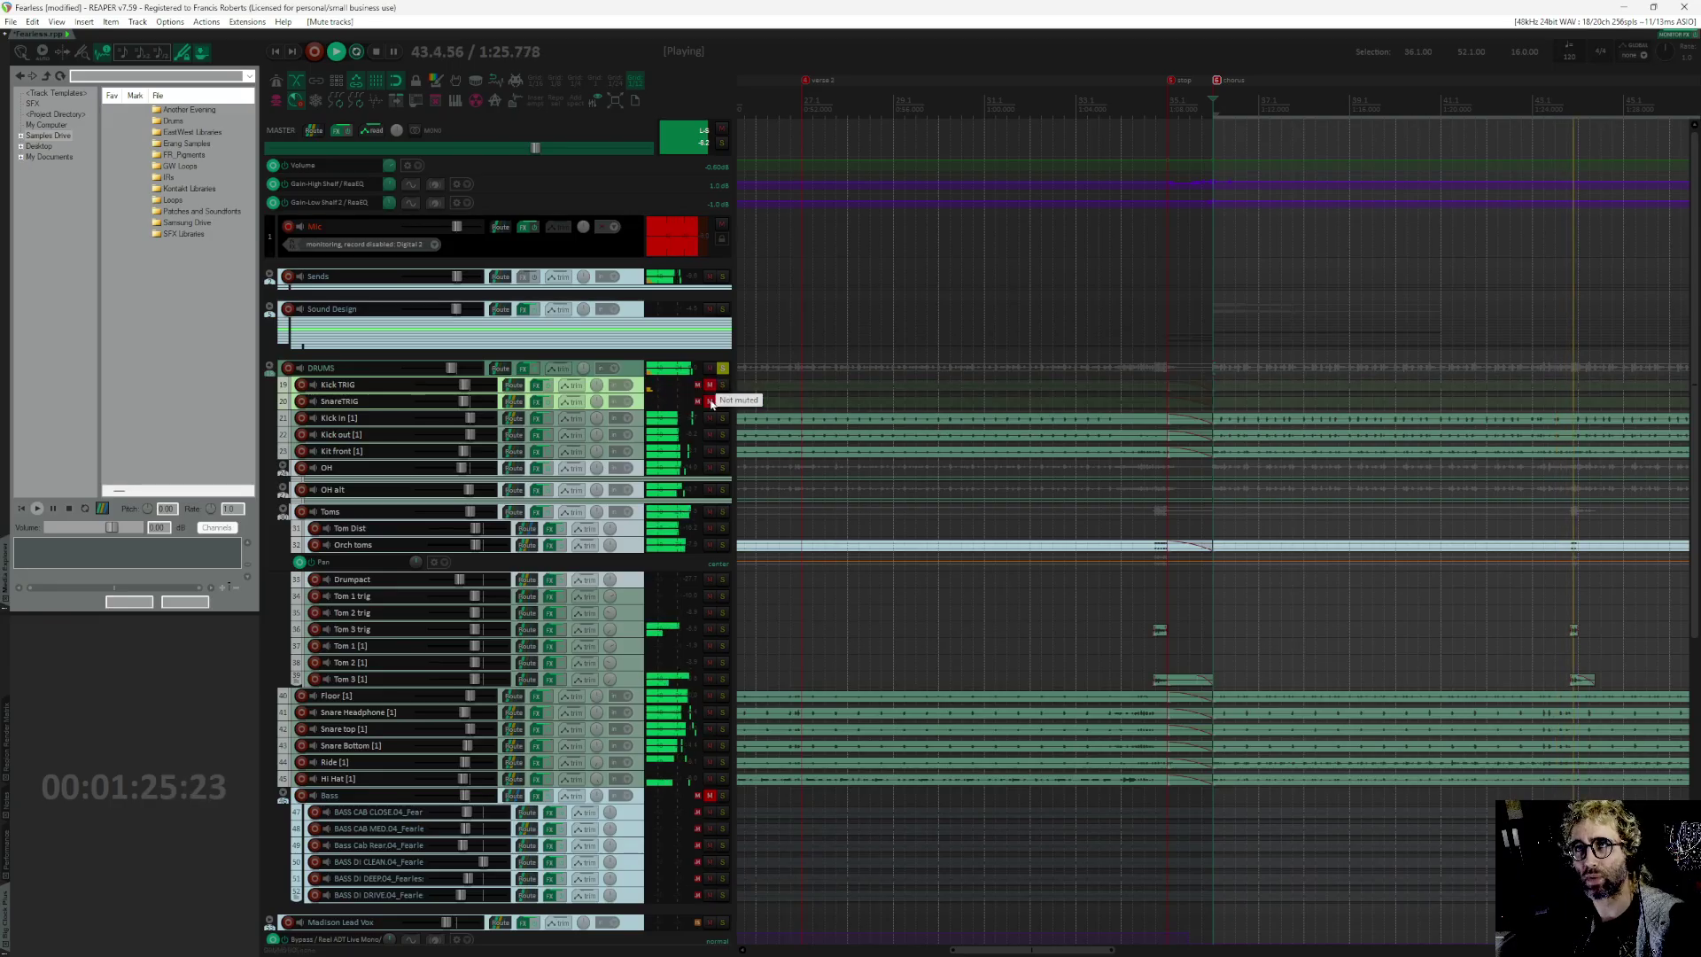
pyautogui.click(546, 387)
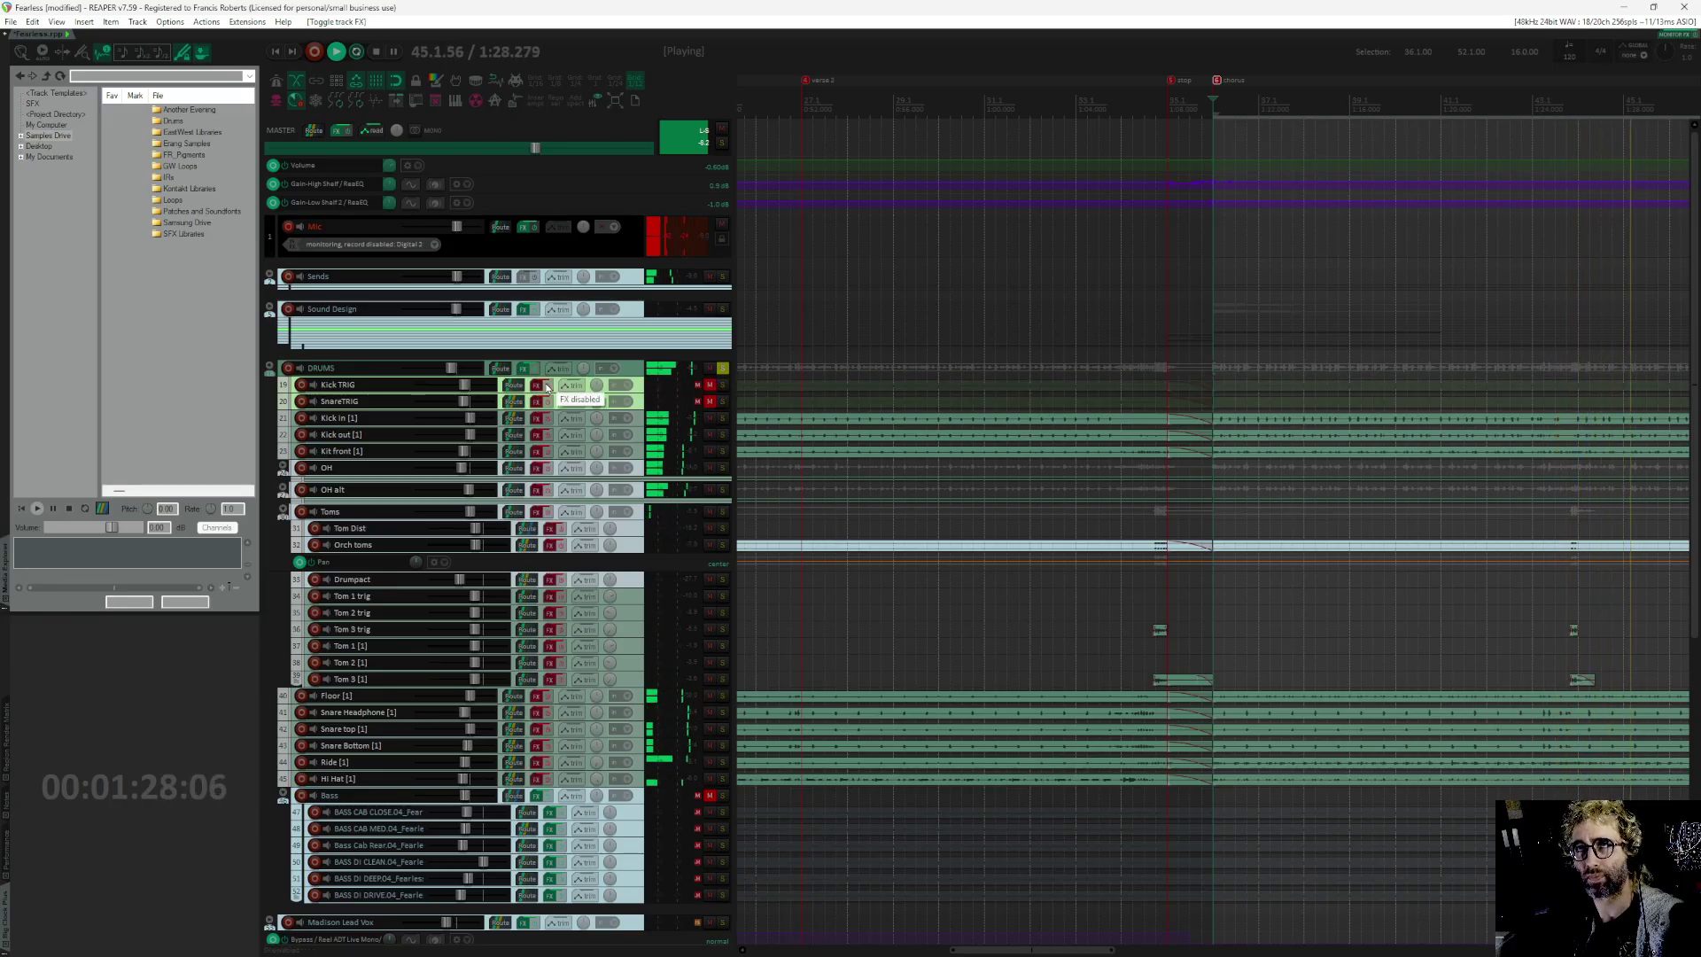
pyautogui.click(546, 384)
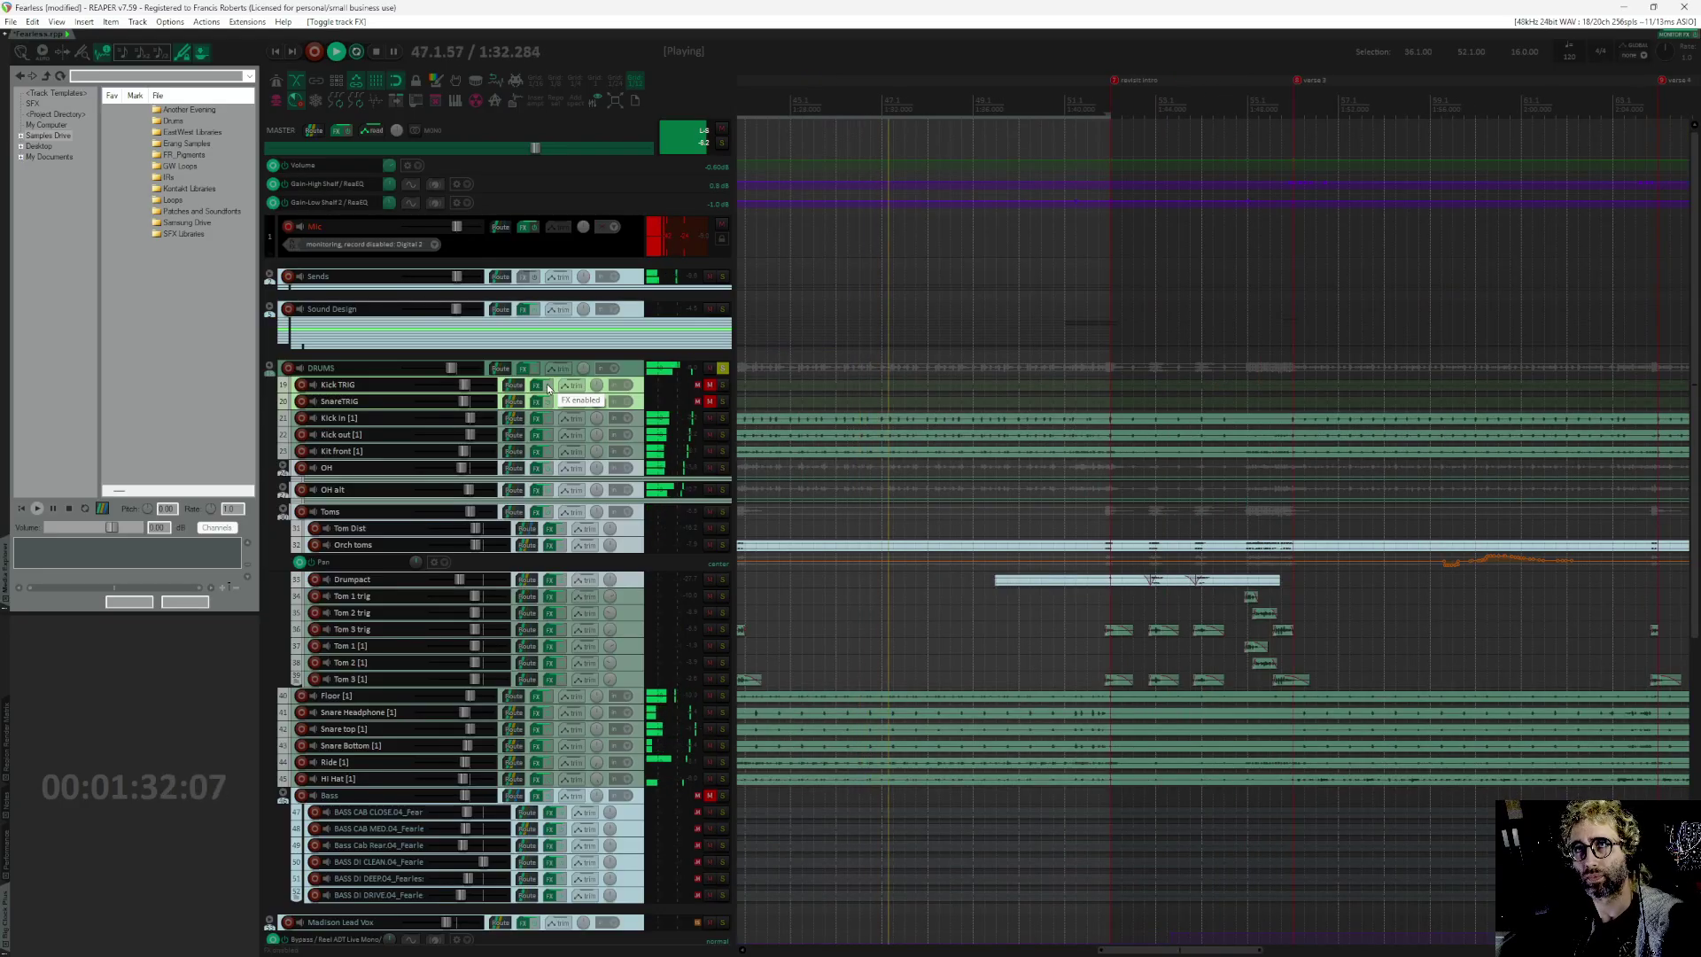
pyautogui.click(710, 385)
pyautogui.press('space')
pyautogui.hscroll(-1, 940, 456)
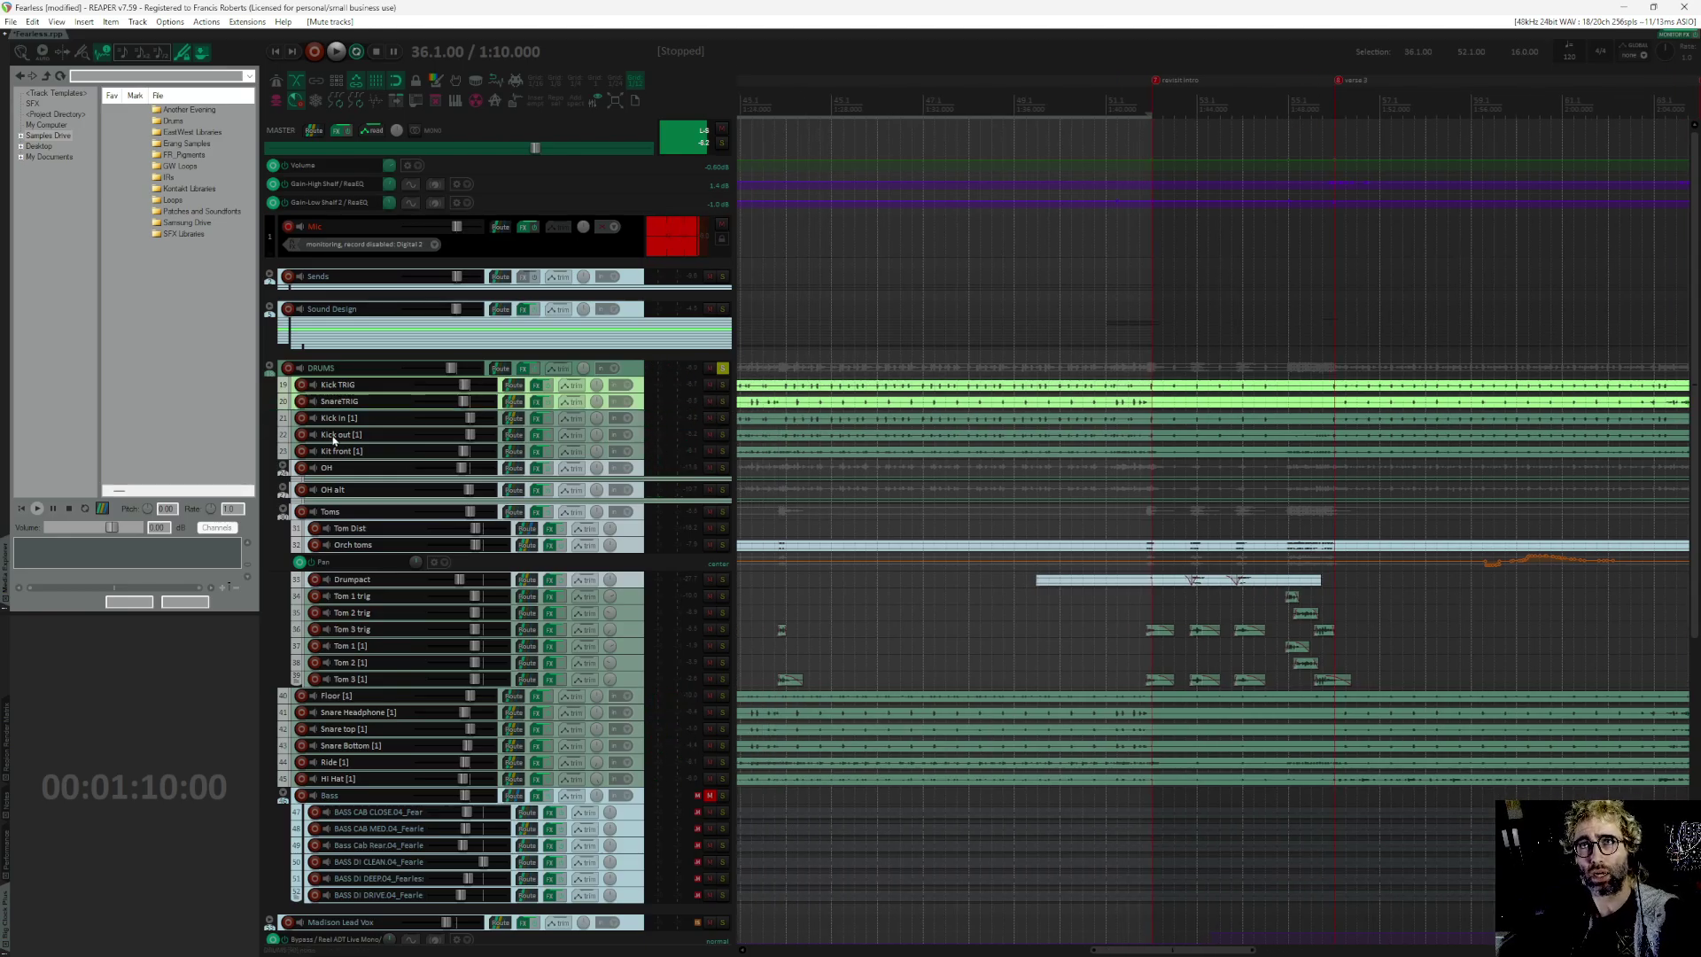
# Step: Inspect the ReaEQ curve on the Kit front track while playing from 46.3.00, and close its effects window
pyautogui.click(359, 452)
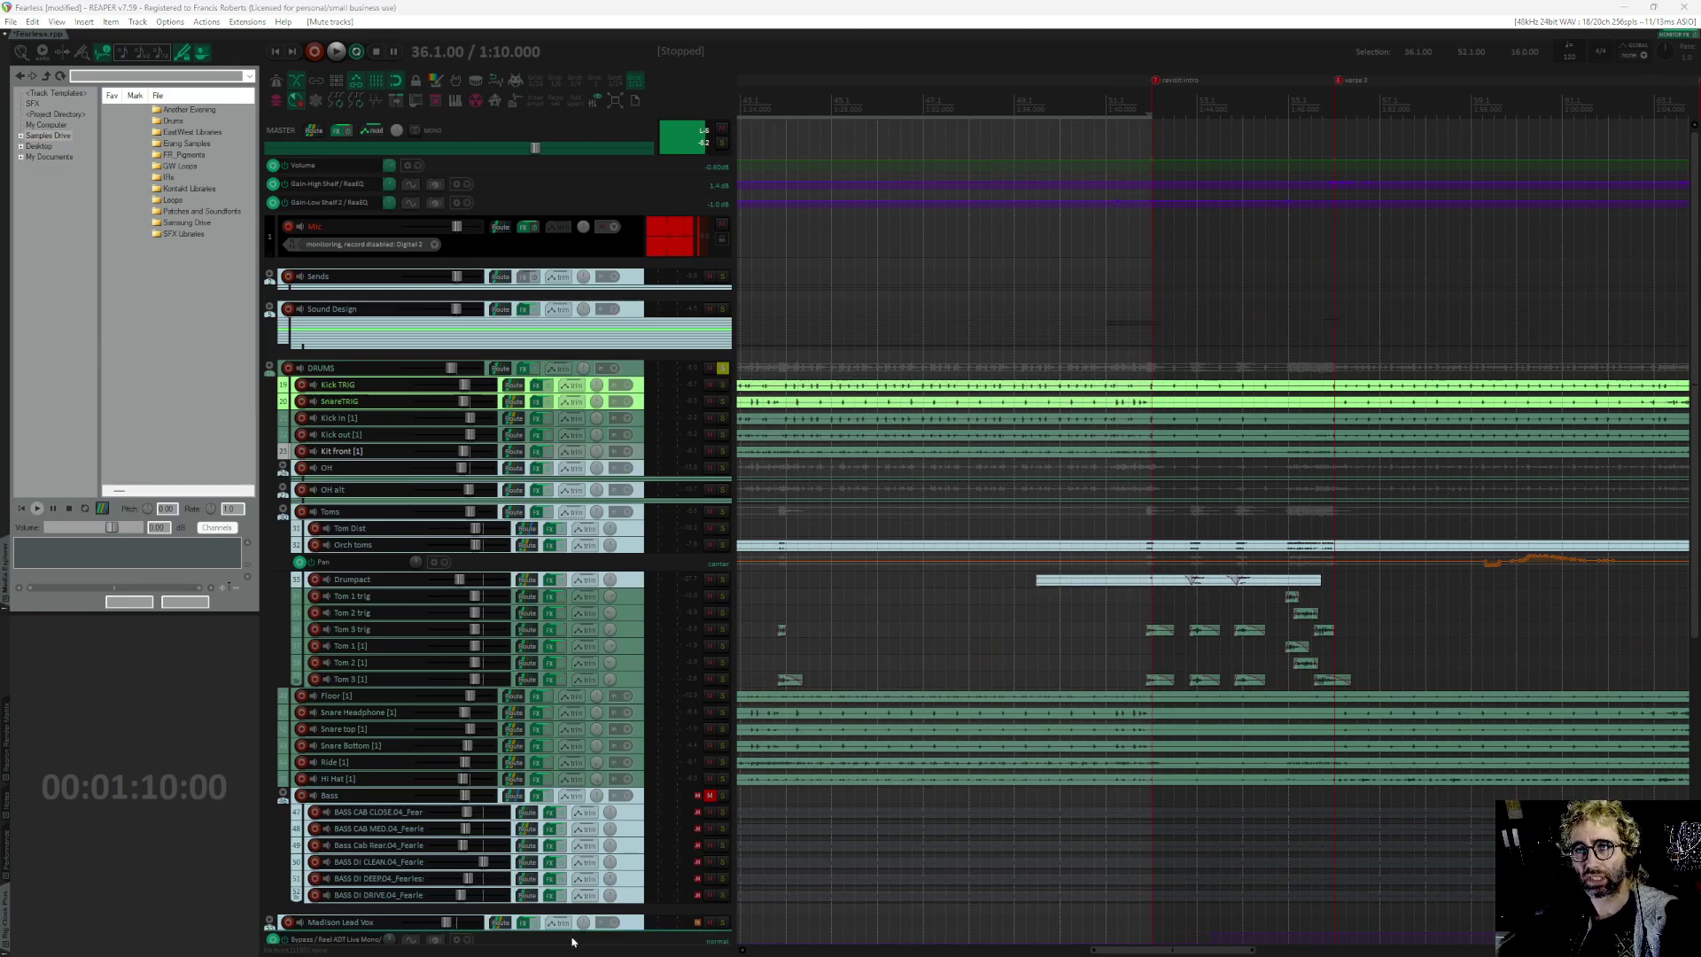
pyautogui.press('f')
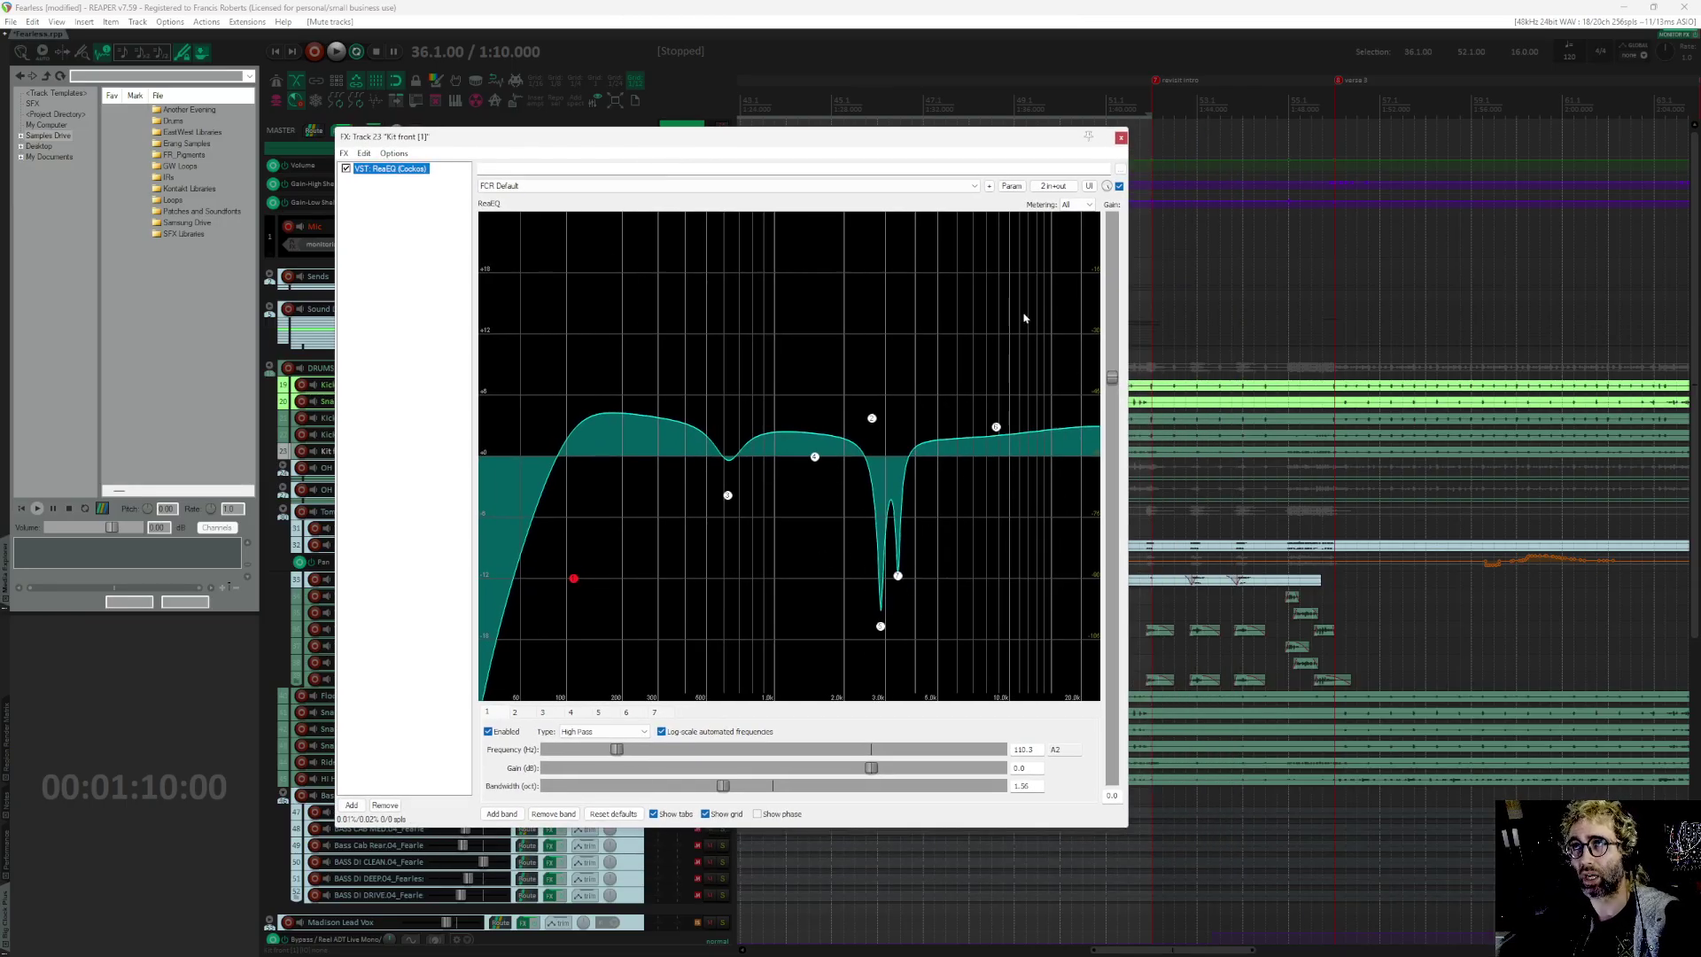
pyautogui.moveTo(952, 142); pyautogui.dragTo(854, 167)
pyautogui.click(907, 132)
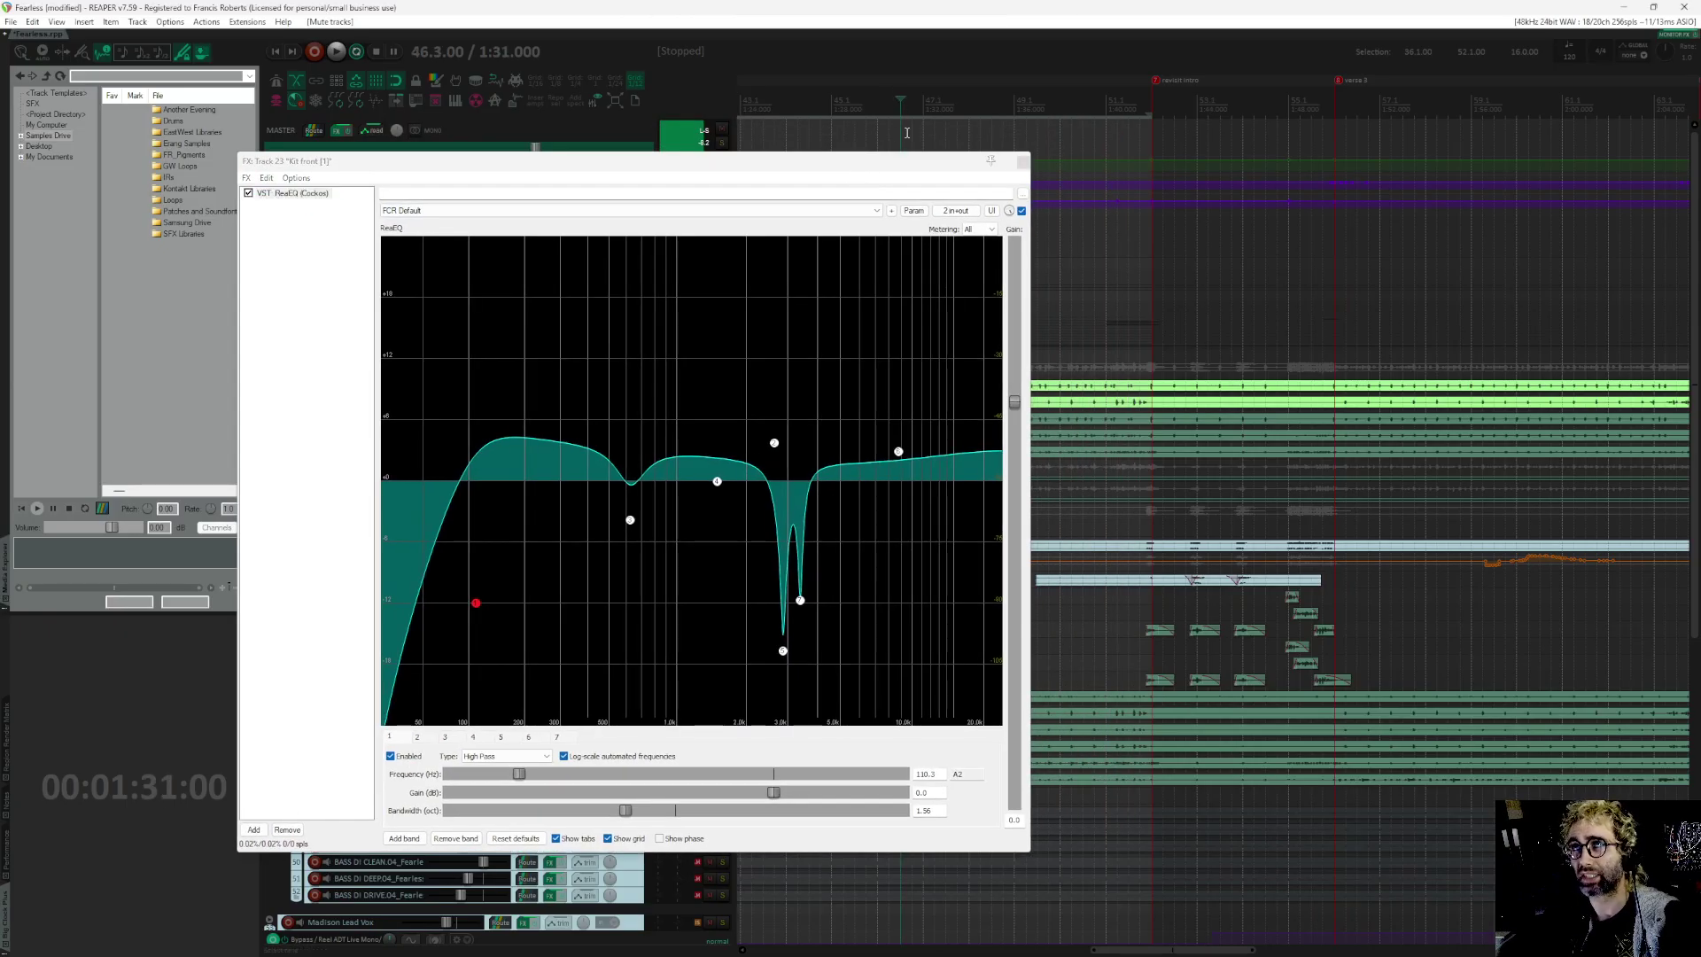
pyautogui.scroll(2, 1134, 328)
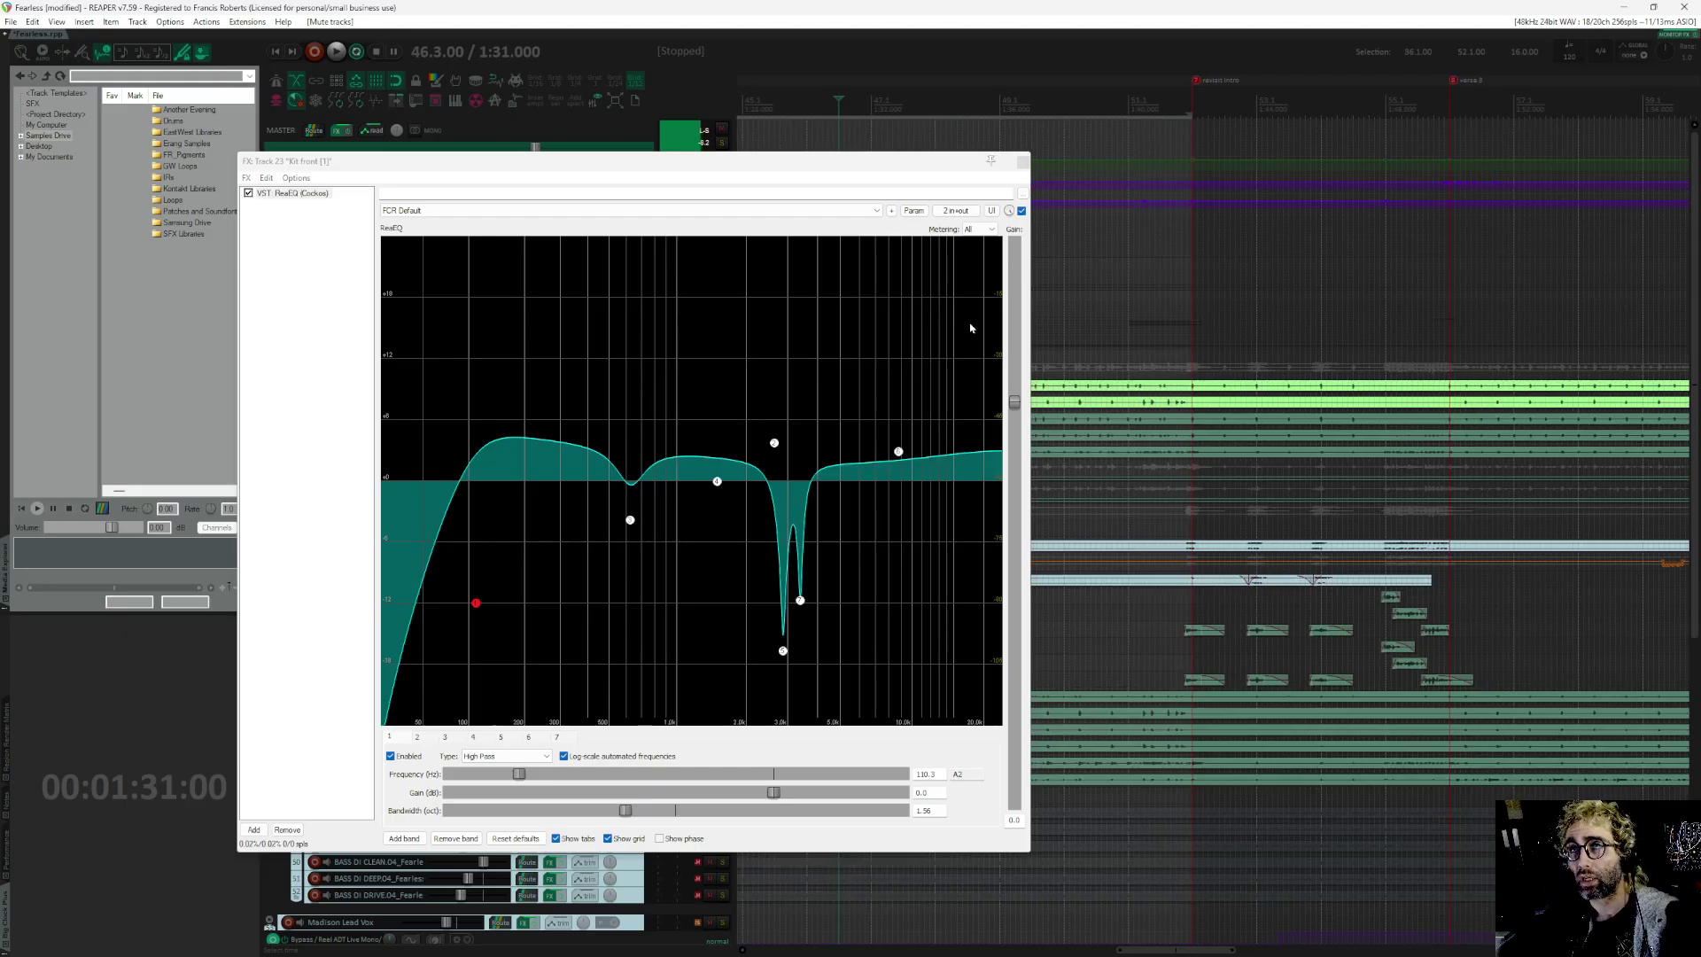
pyautogui.click(848, 179)
pyautogui.moveTo(849, 173); pyautogui.dragTo(825, 187)
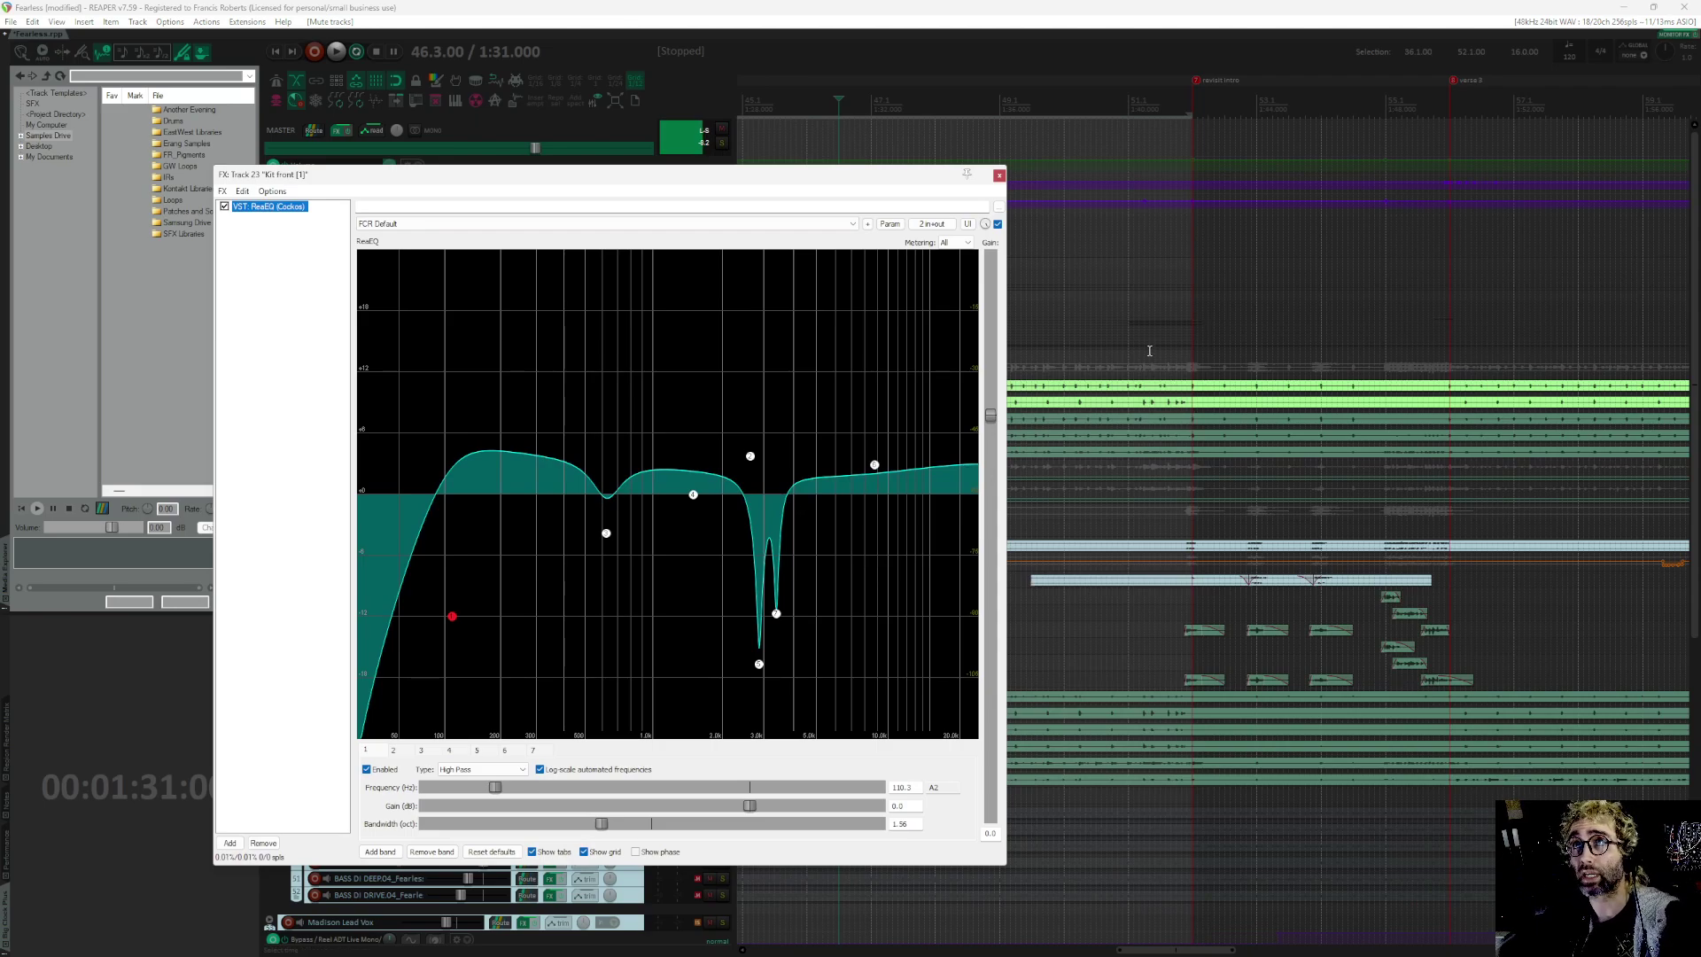
pyautogui.press('space')
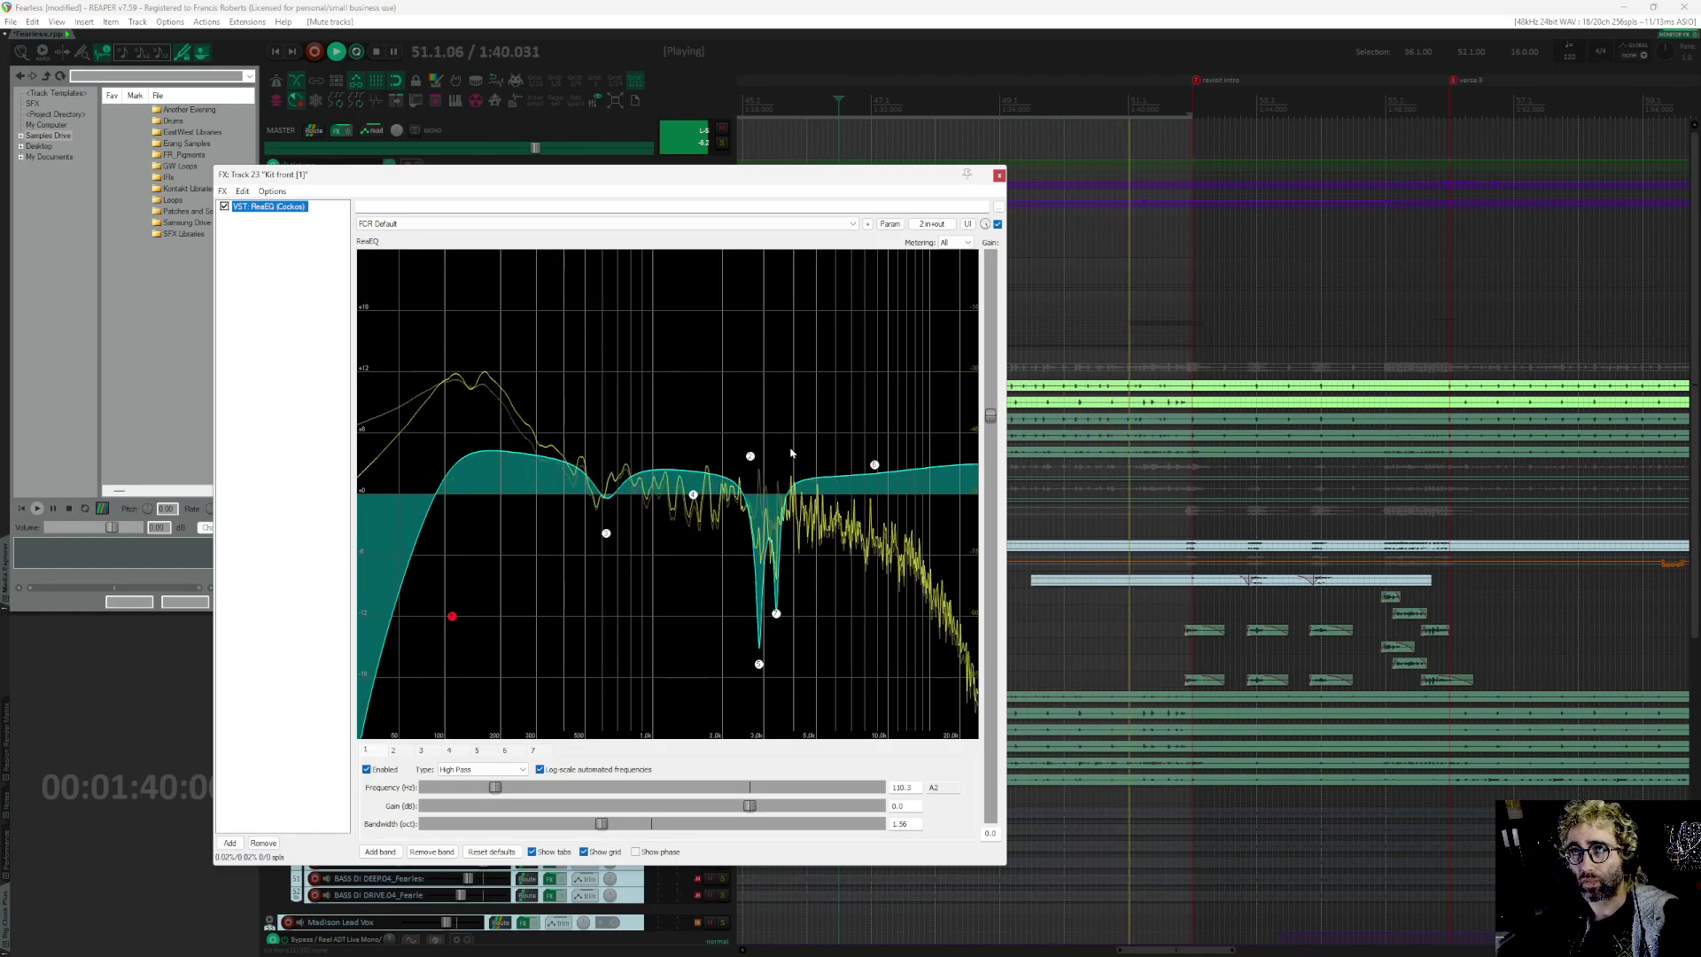
pyautogui.press('space')
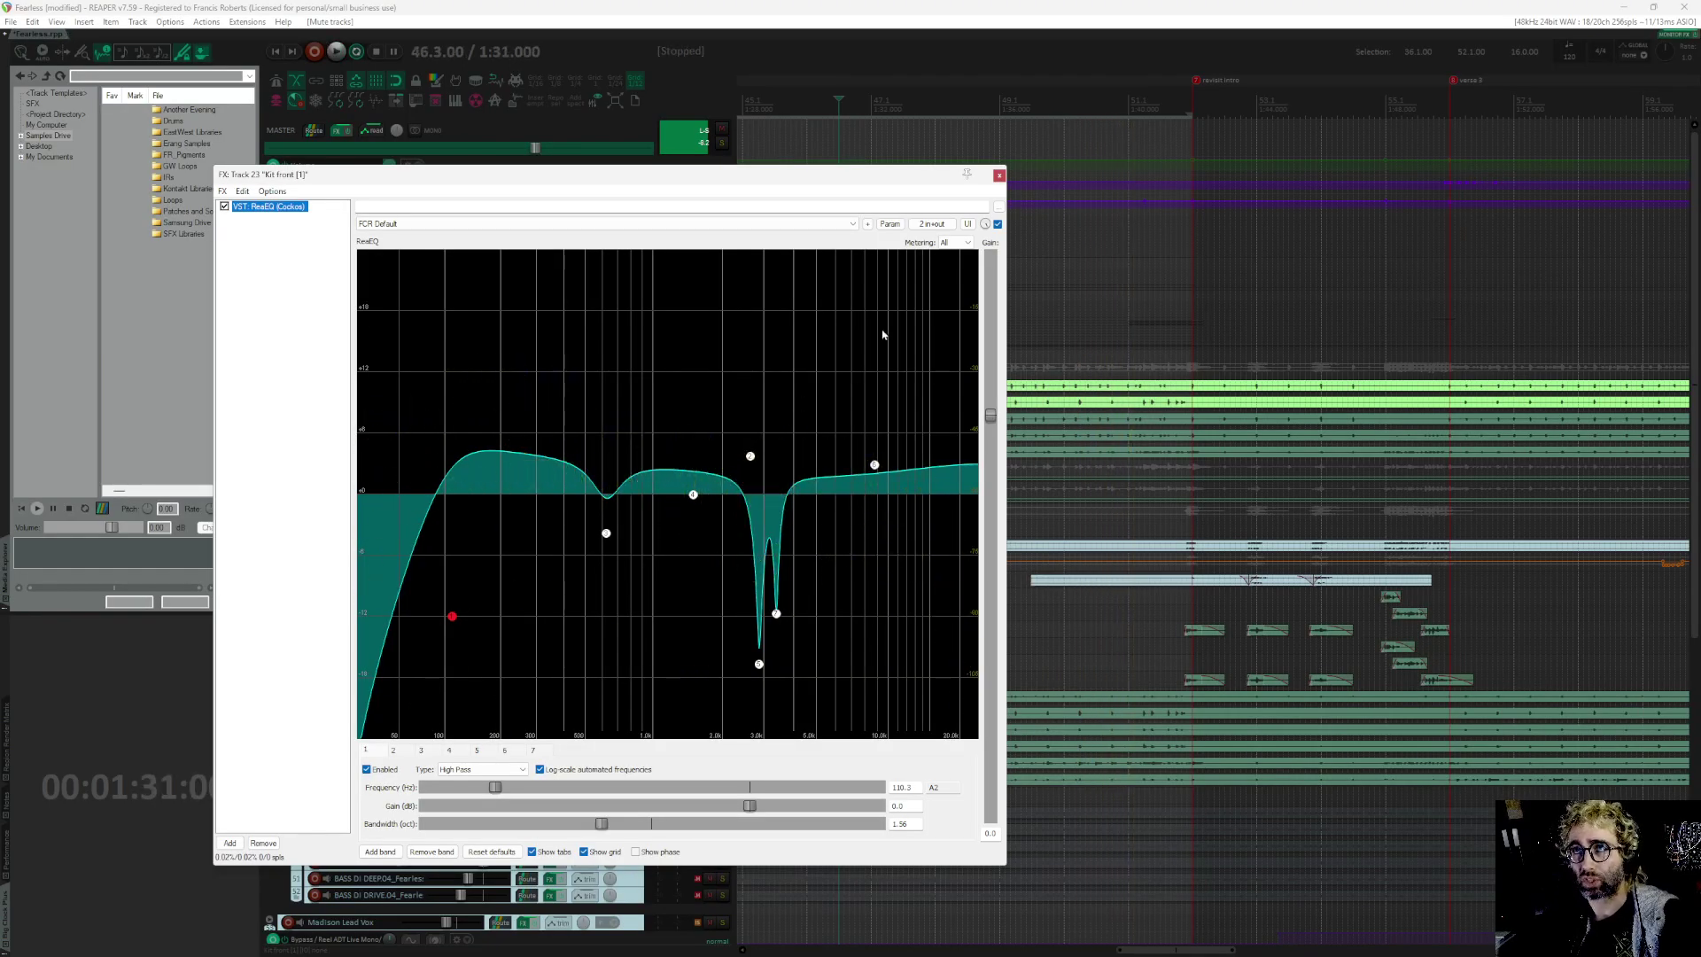
pyautogui.click(999, 175)
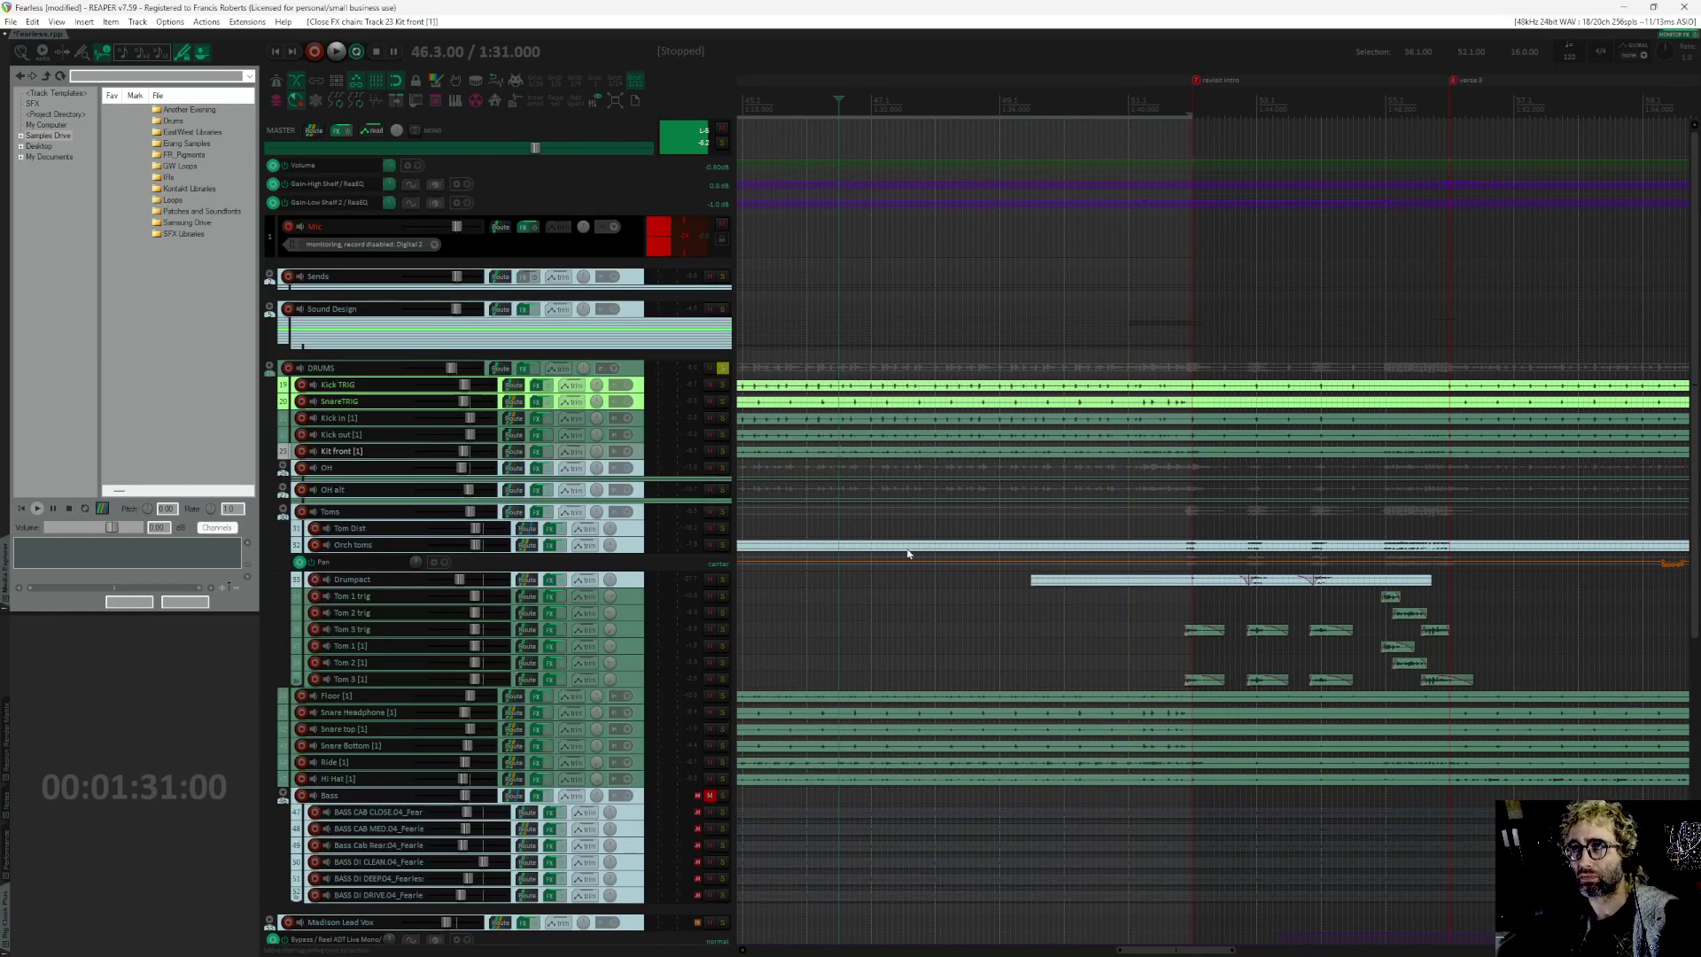
# Step: Unsolo the DRUMS folder, and unmute and solo the Bass folder
pyautogui.click(724, 369)
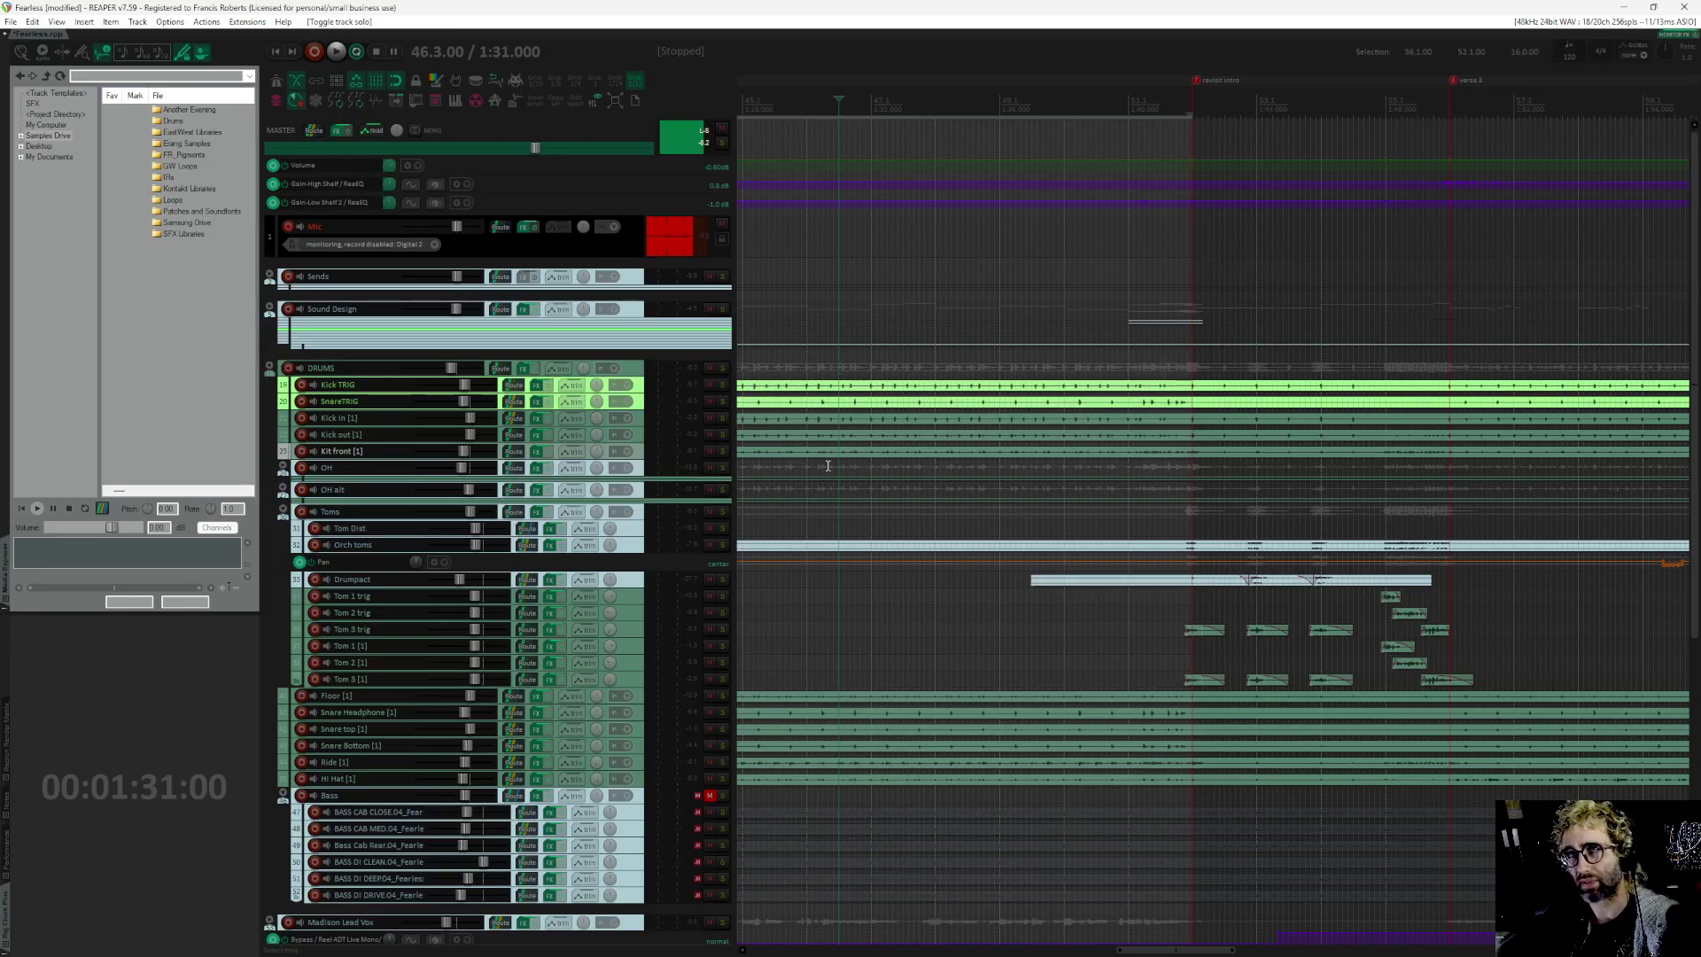
pyautogui.scroll(-1, 872, 555)
pyautogui.hscroll(2, 872, 555)
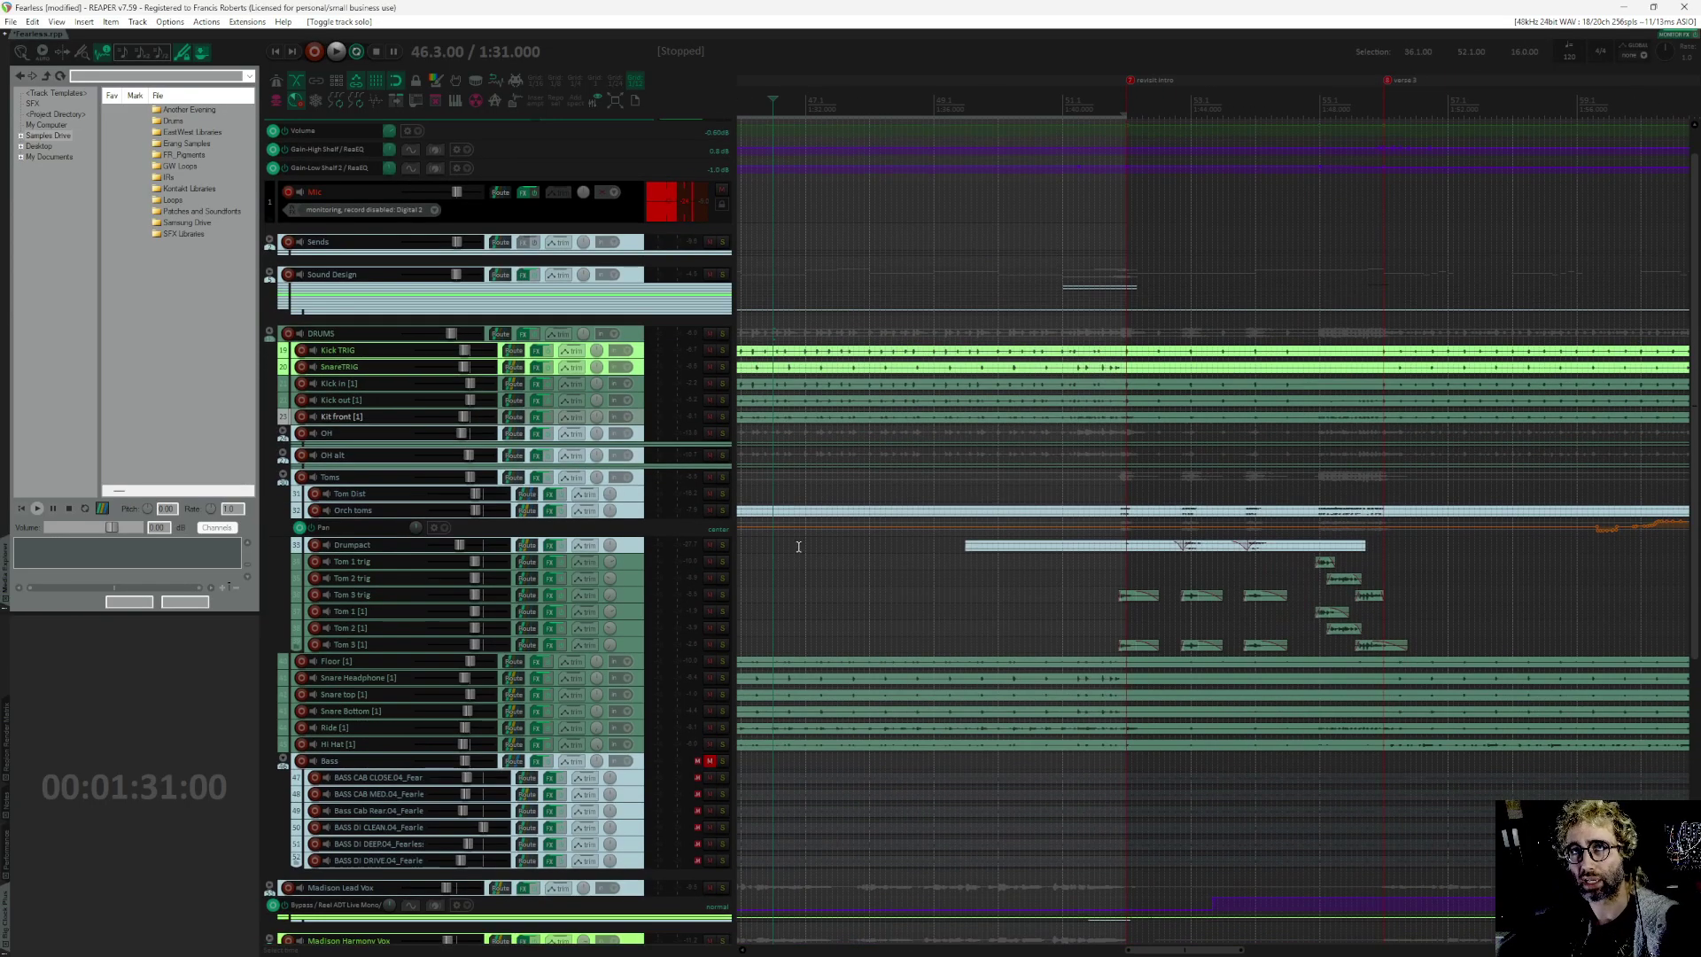
pyautogui.scroll(-4, 870, 465)
pyautogui.hscroll(1, 870, 465)
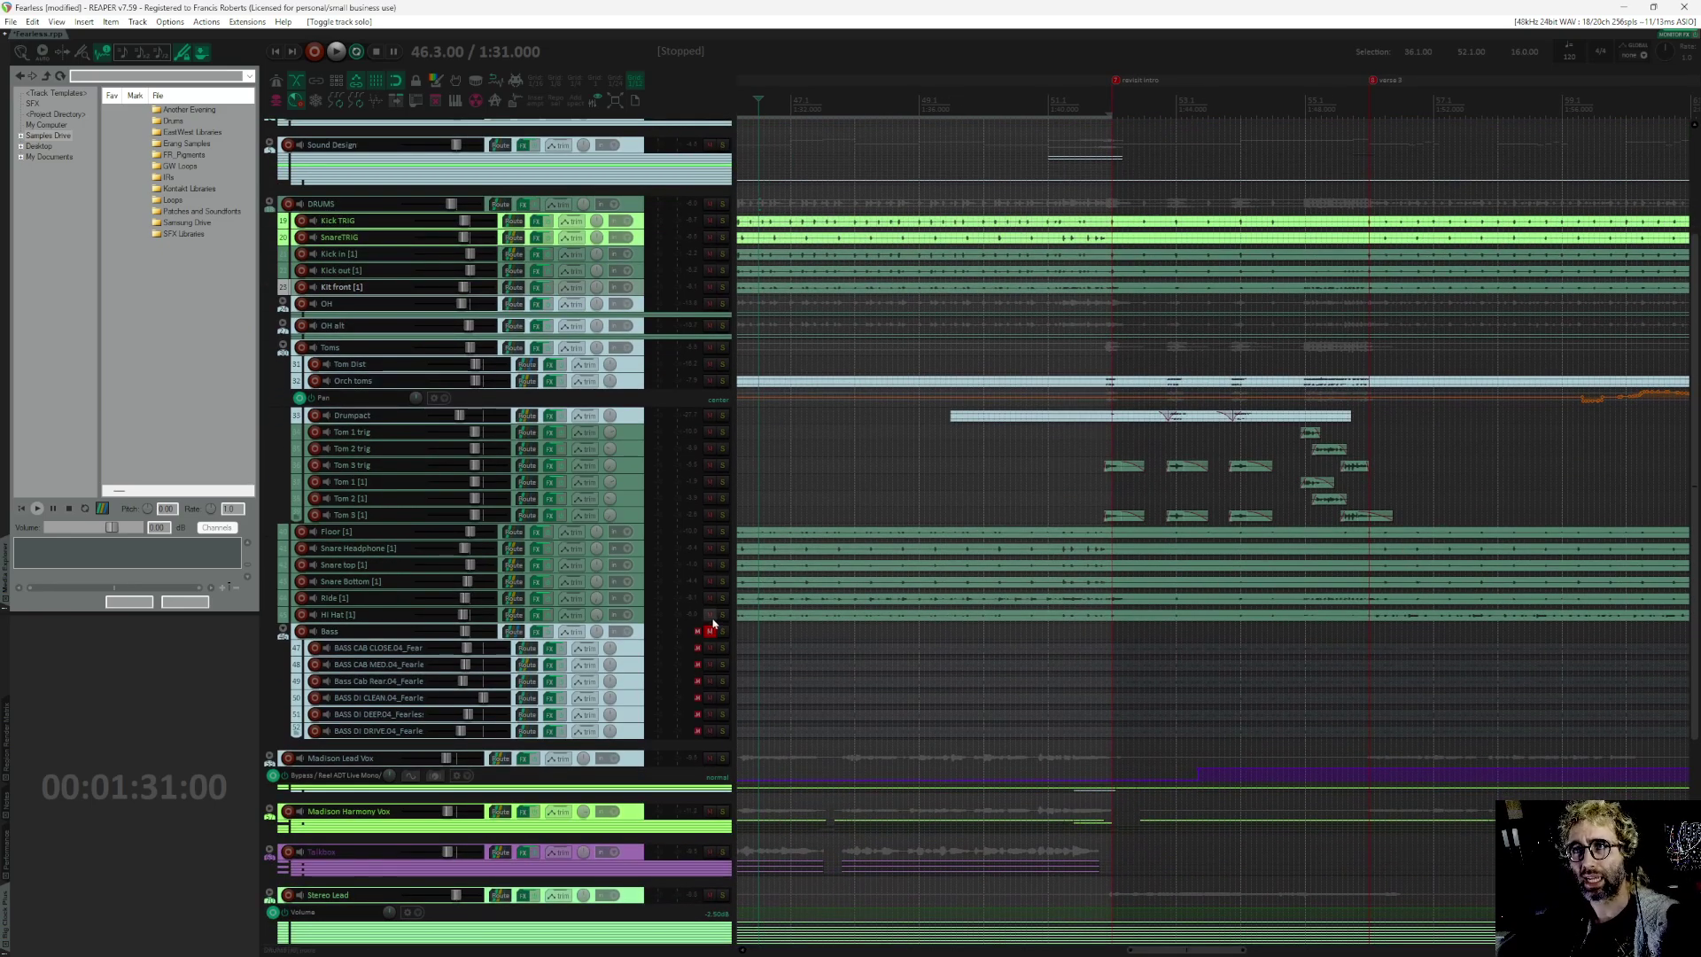
pyautogui.click(709, 630)
pyautogui.click(723, 631)
# Step: Play the soloed bass tracks from 46.3.00 and look over their items across the song sections
pyautogui.press('space')
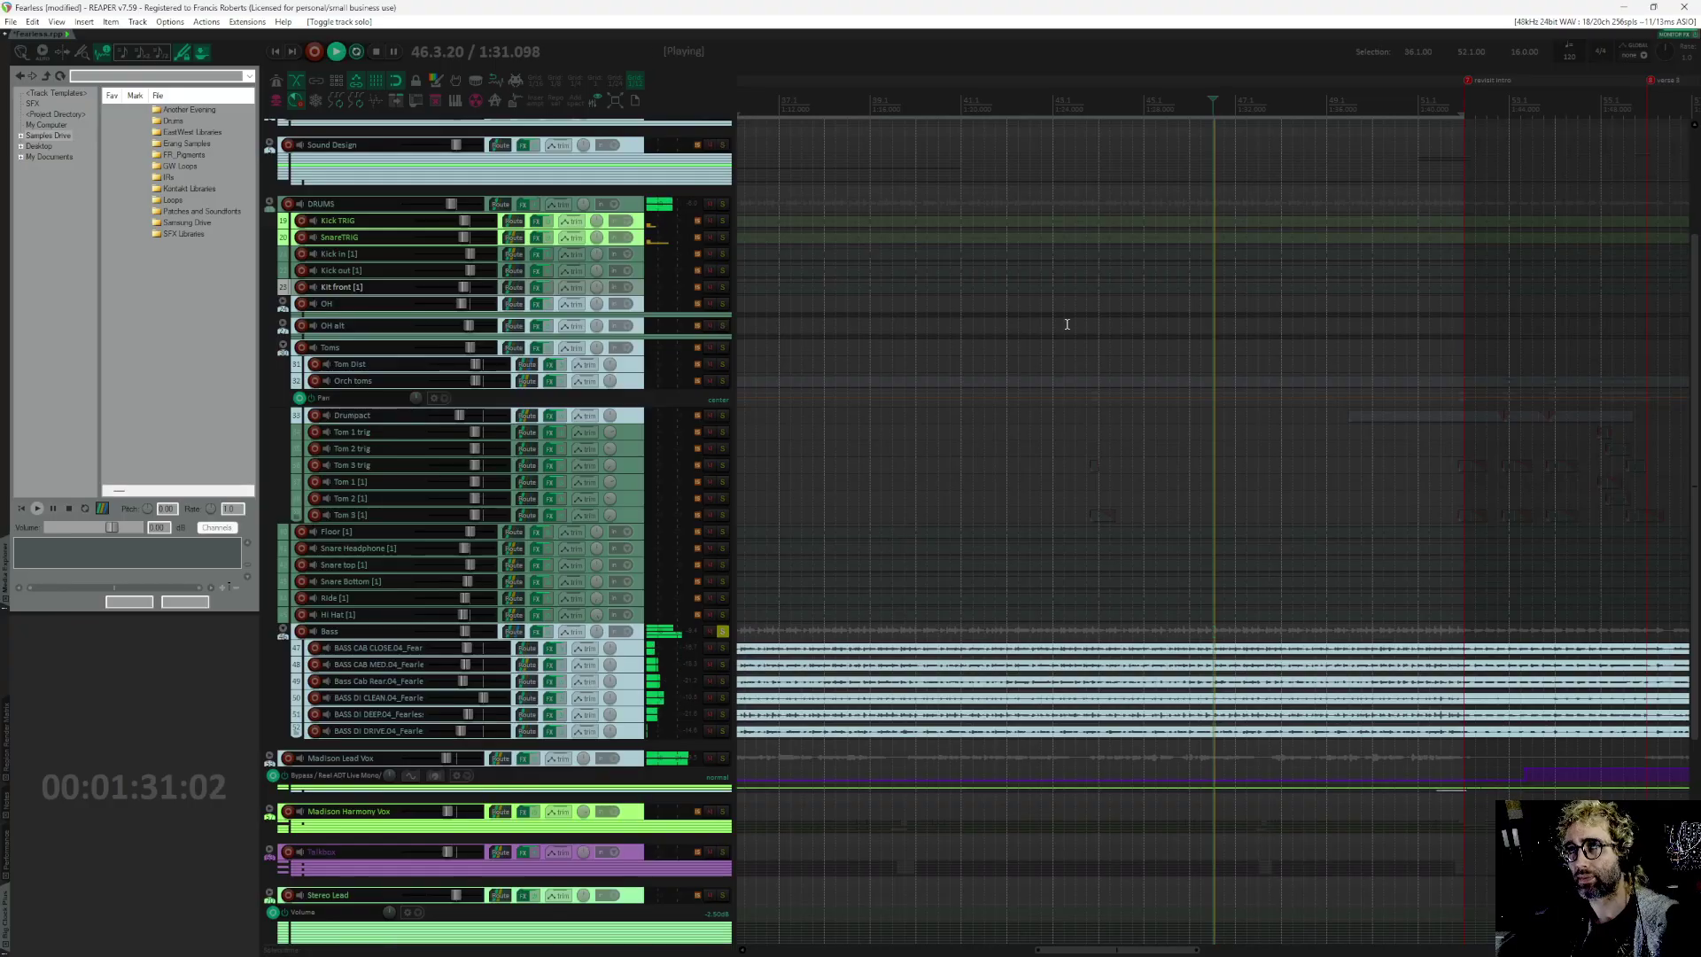
pyautogui.scroll(-3, 1067, 324)
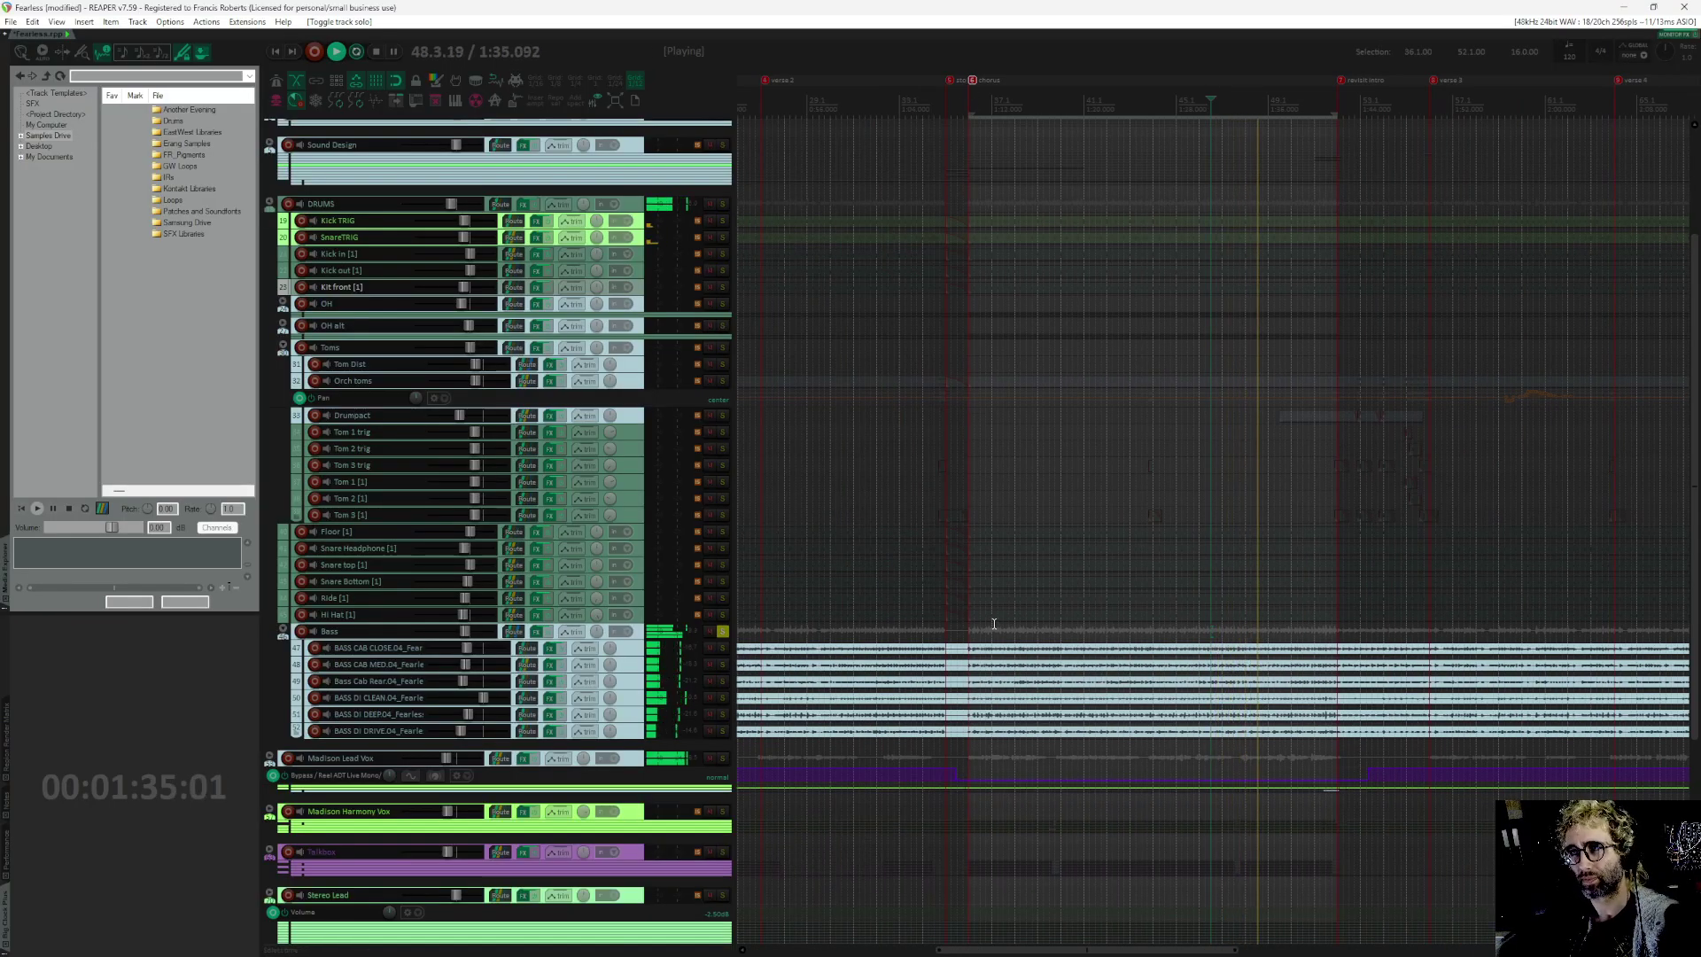
pyautogui.scroll(-2, 1157, 701)
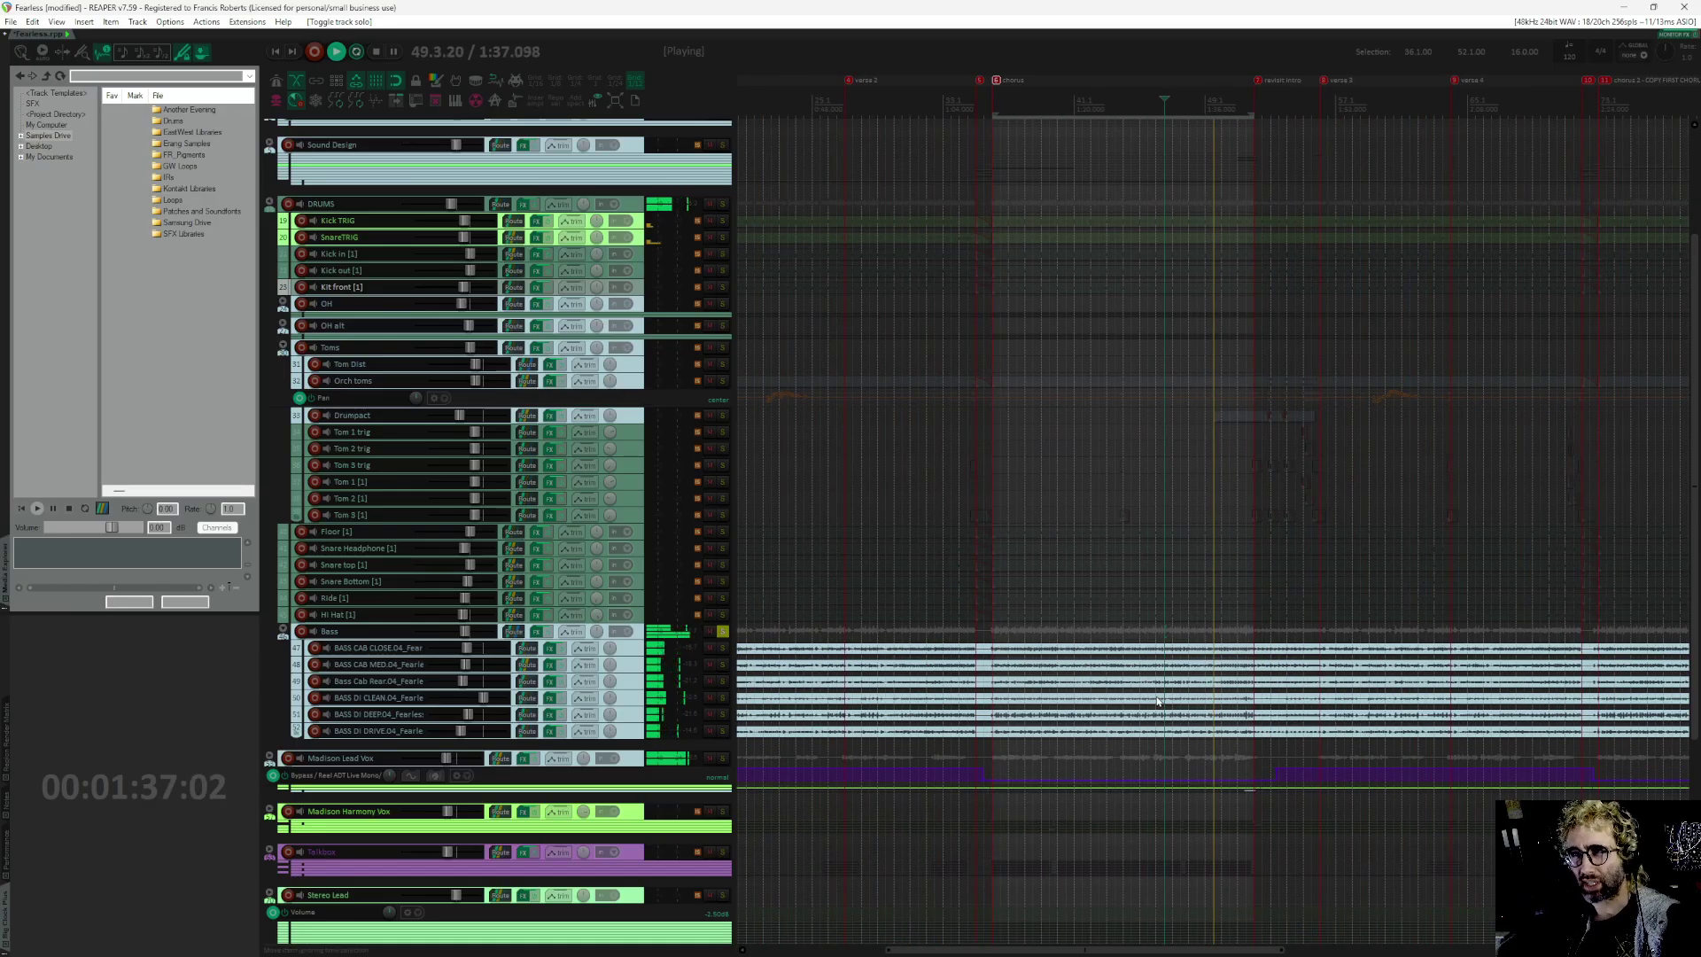
pyautogui.scroll(-2, 1157, 701)
pyautogui.press('space')
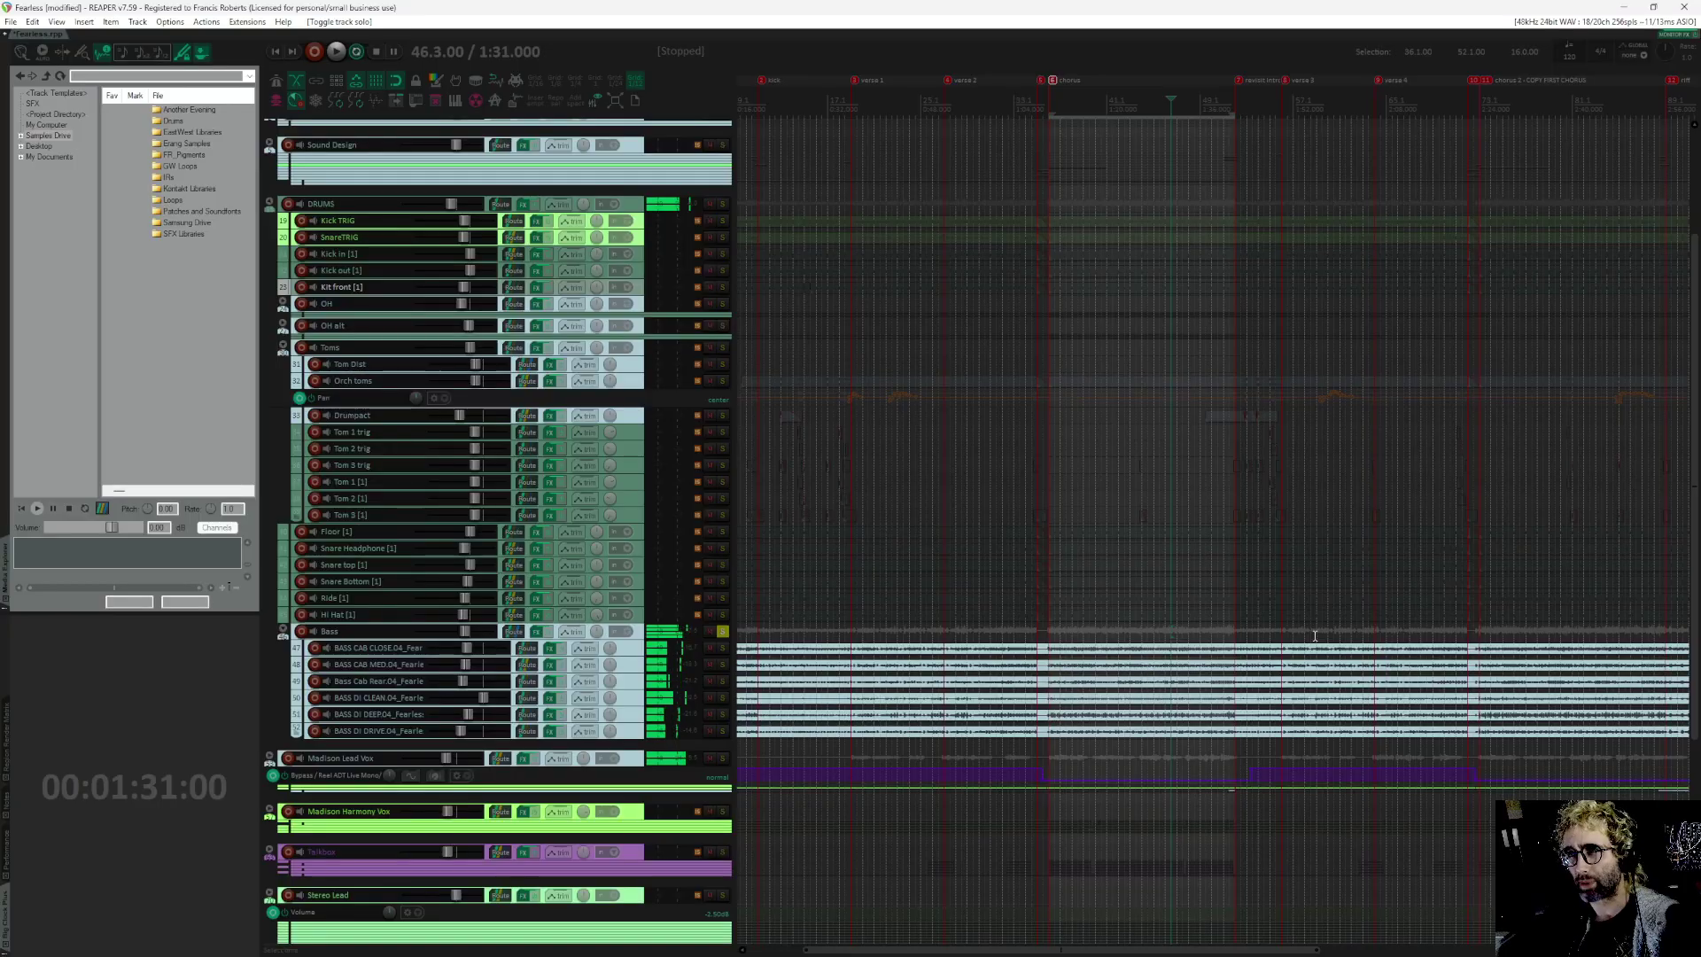
# Step: Play the soloed bass from the marker at 89.1.00
pyautogui.scroll(1, 1259, 660)
pyautogui.scroll(-1, 1214, 647)
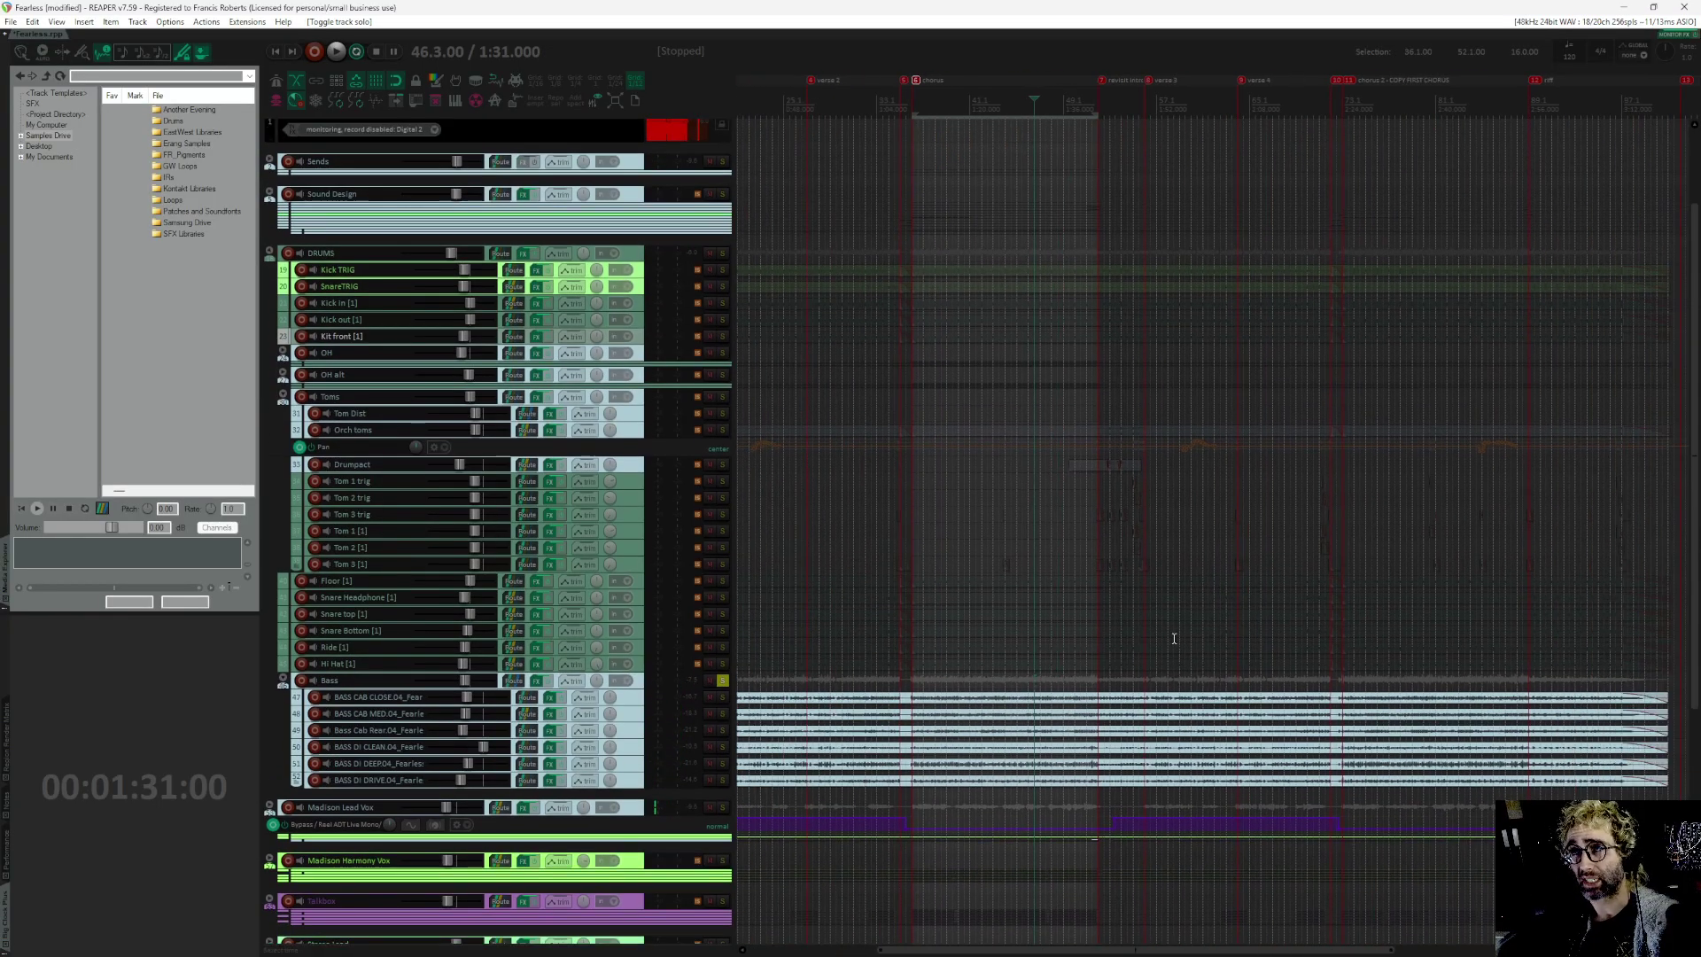
pyautogui.hscroll(3, 1128, 570)
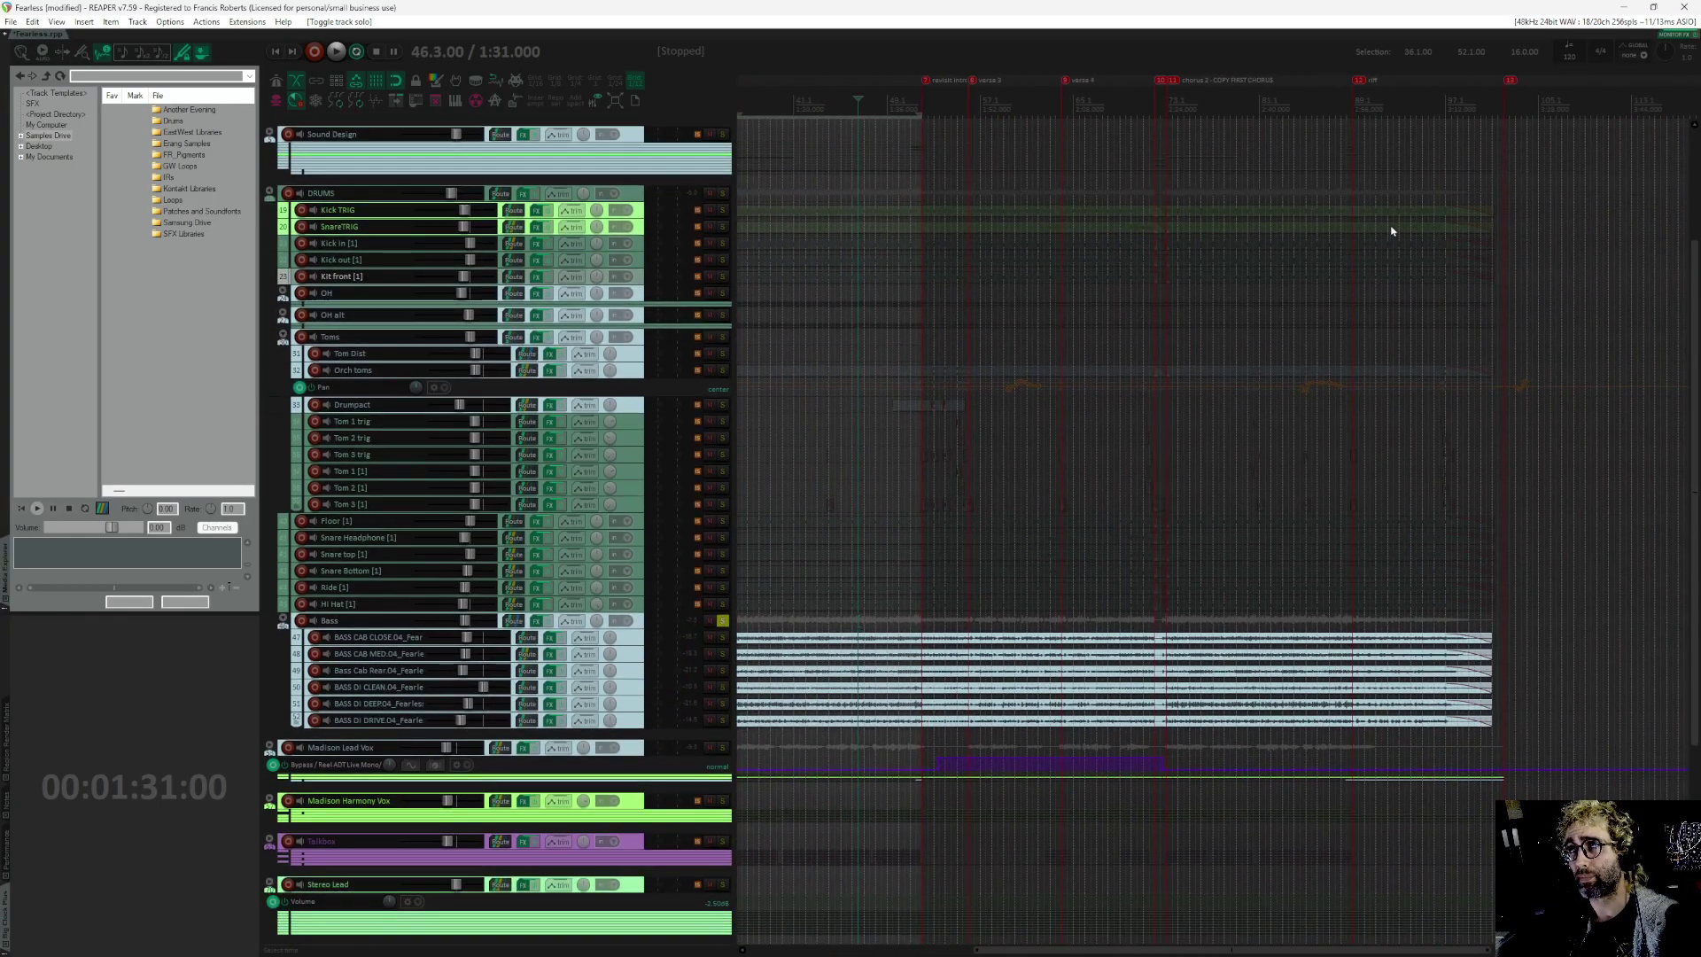
pyautogui.click(1360, 82)
pyautogui.press('space')
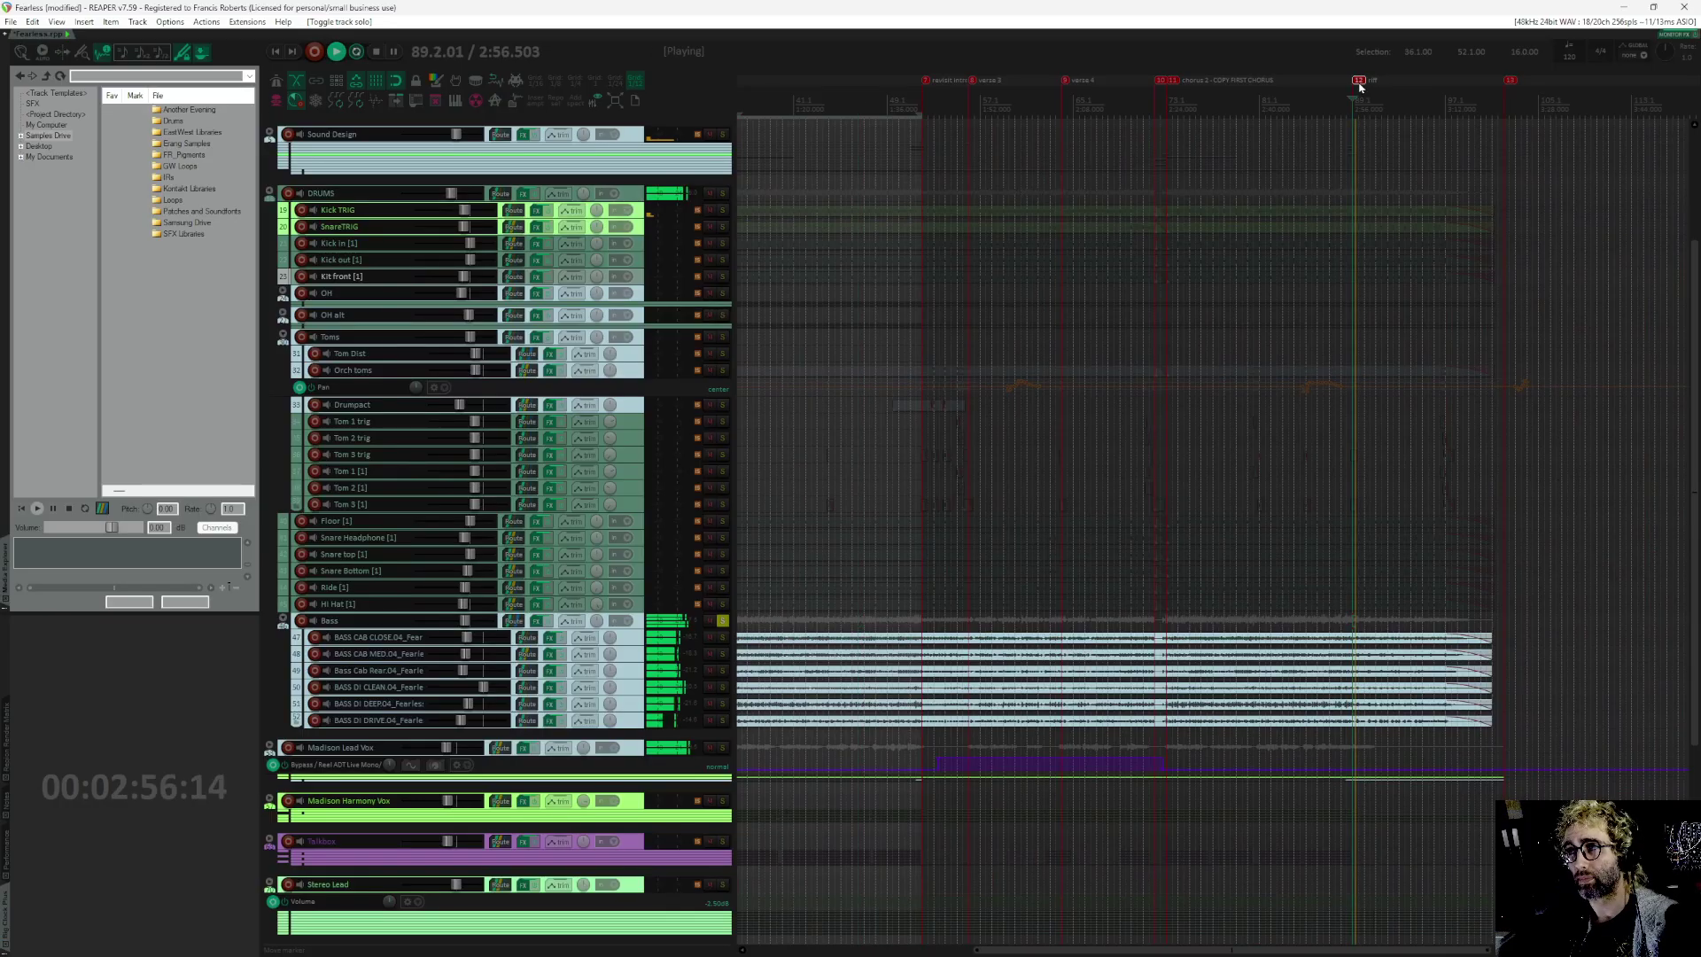
pyautogui.press('space')
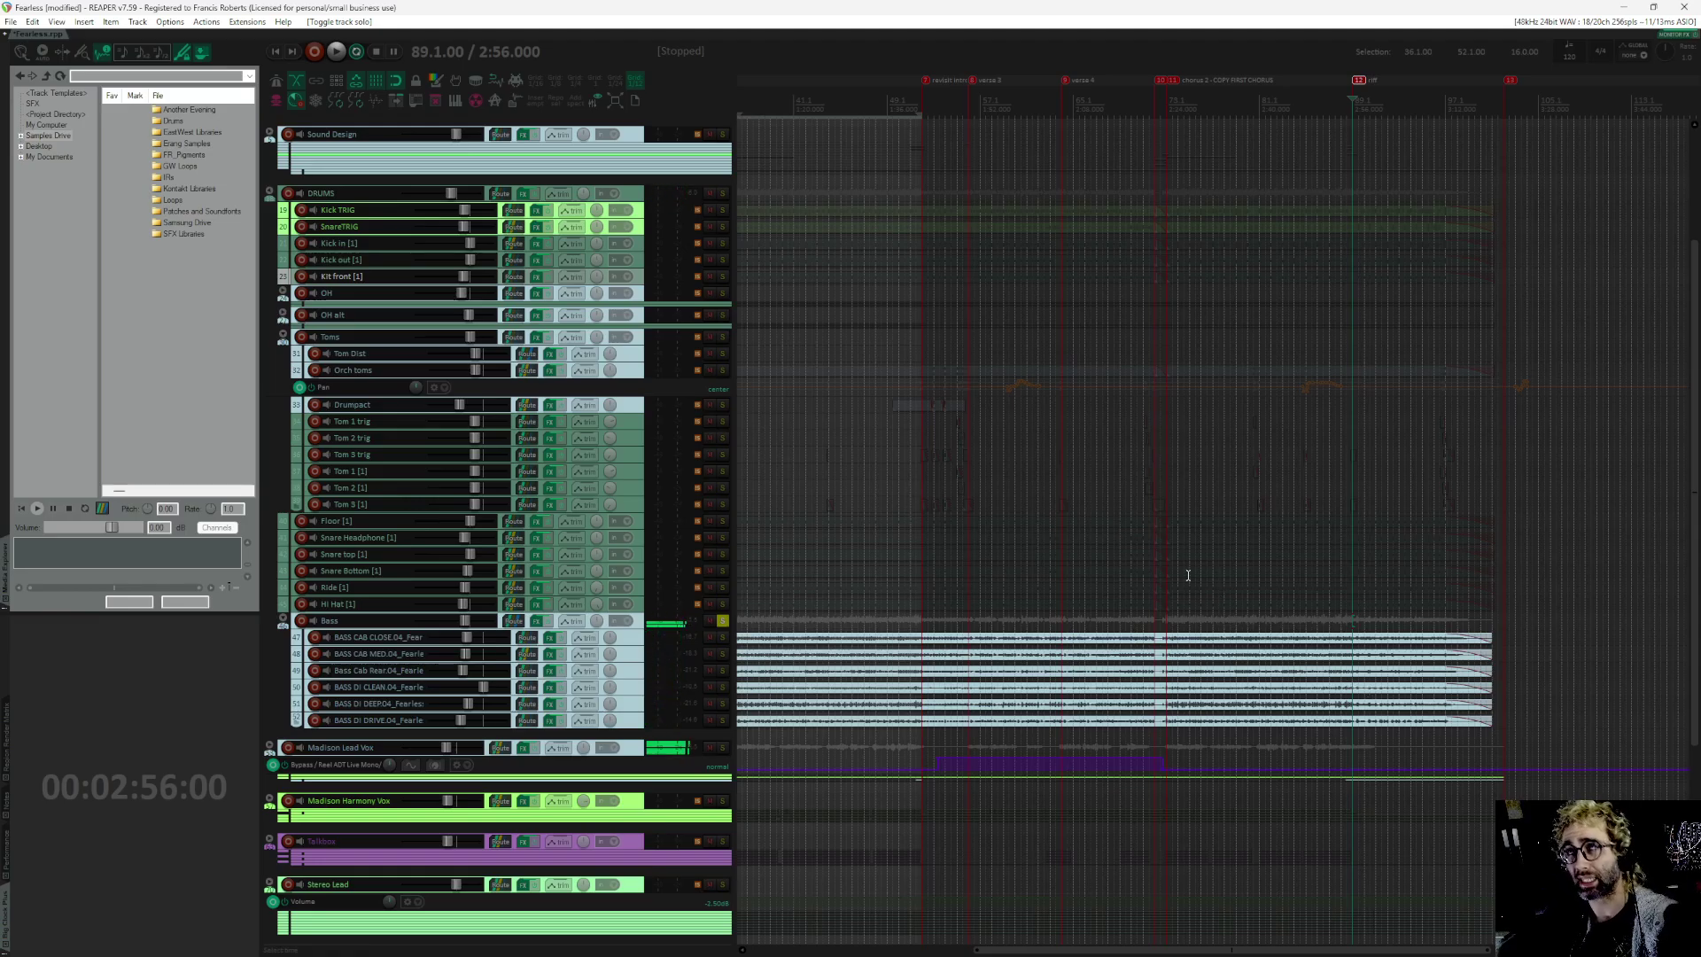
# Step: Set the edit cursor to 42.3.00 in the chorus and open the Bass folder's effects chain on the PuigTec EQP1A
pyautogui.scroll(1, 939, 642)
pyautogui.hscroll(-1, 1256, 693)
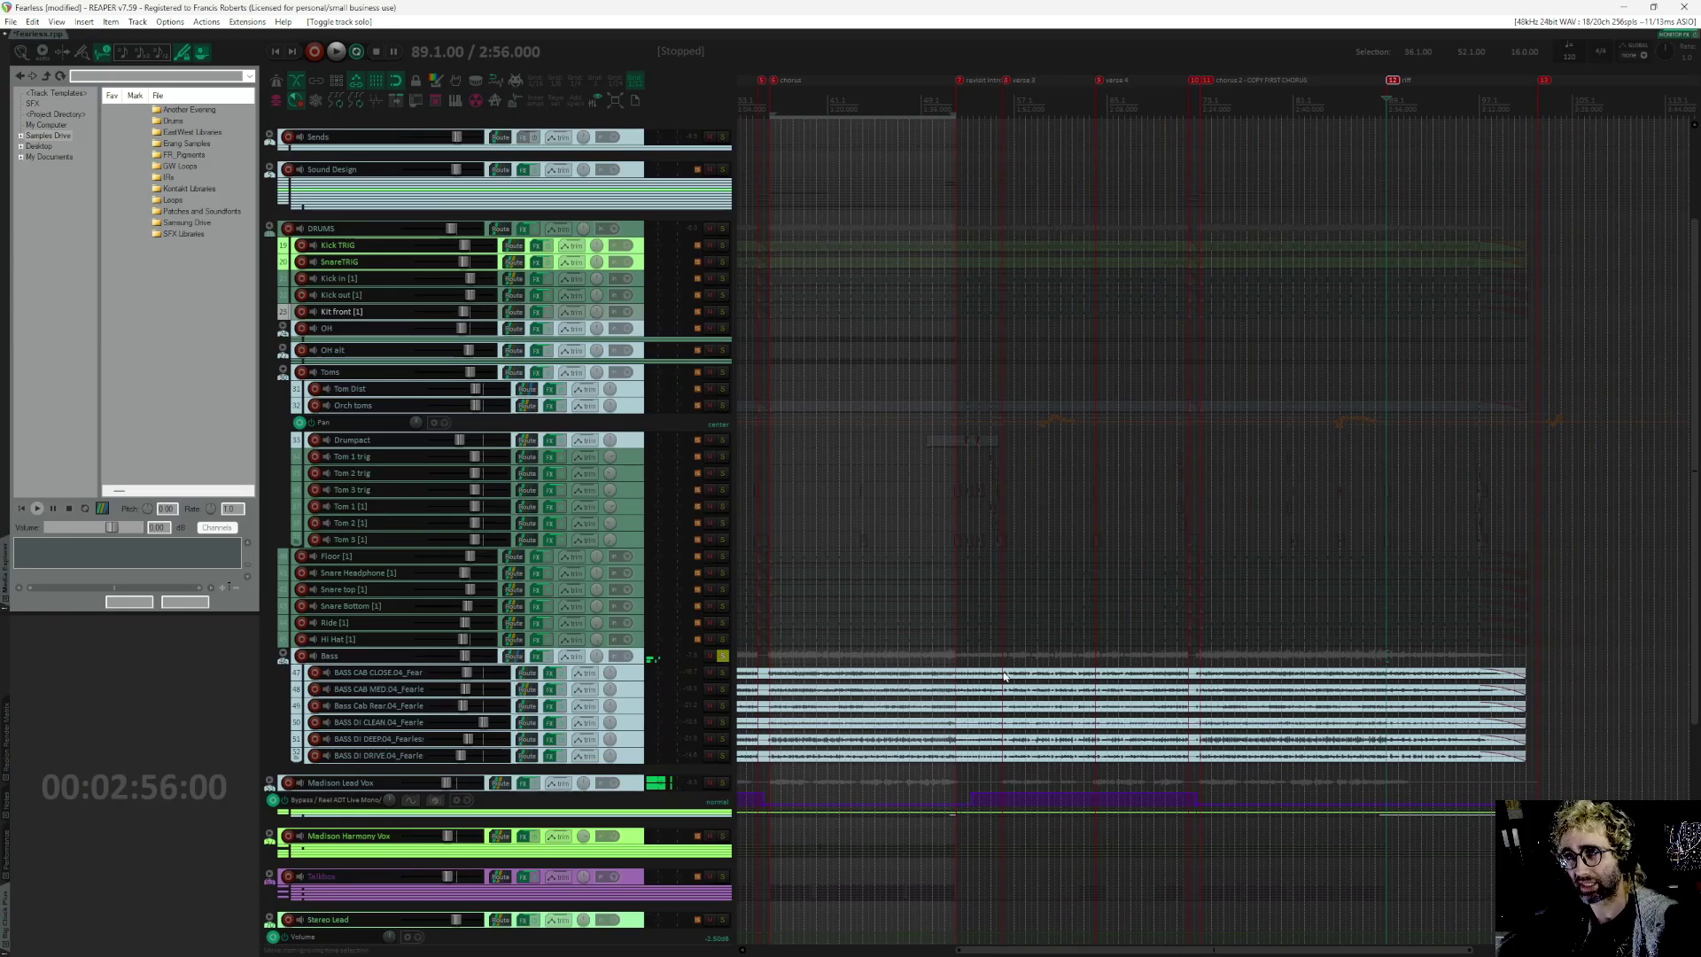
pyautogui.scroll(1, 1052, 683)
pyautogui.hscroll(-3, 1116, 442)
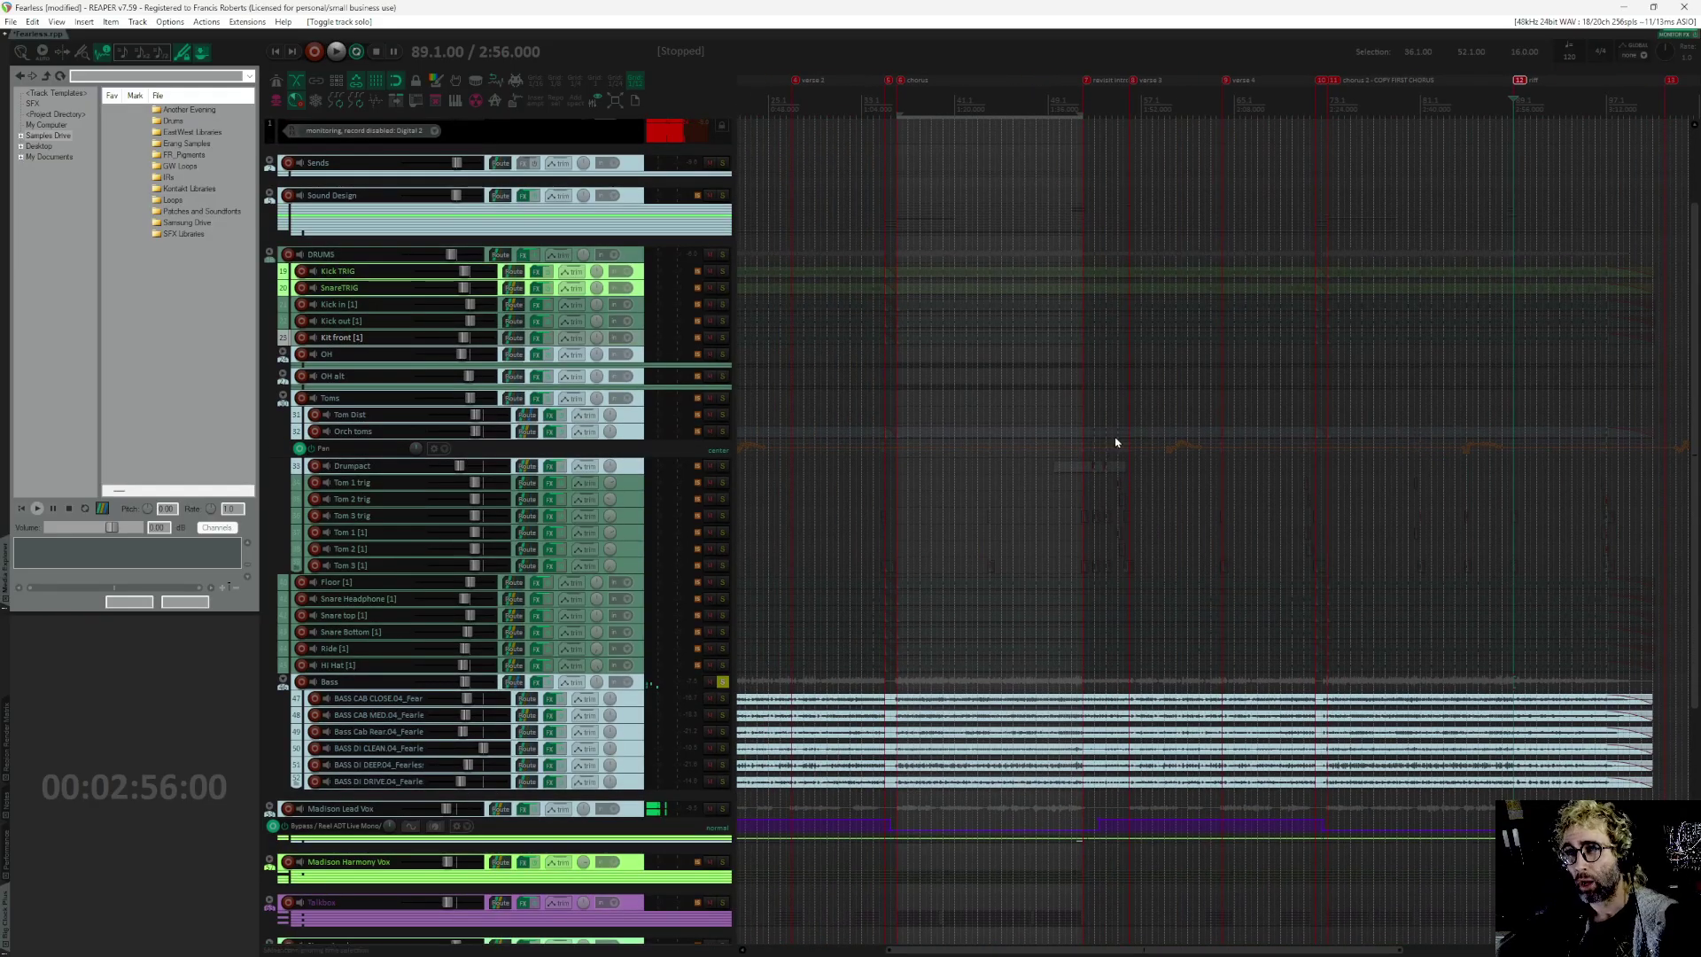
pyautogui.click(972, 100)
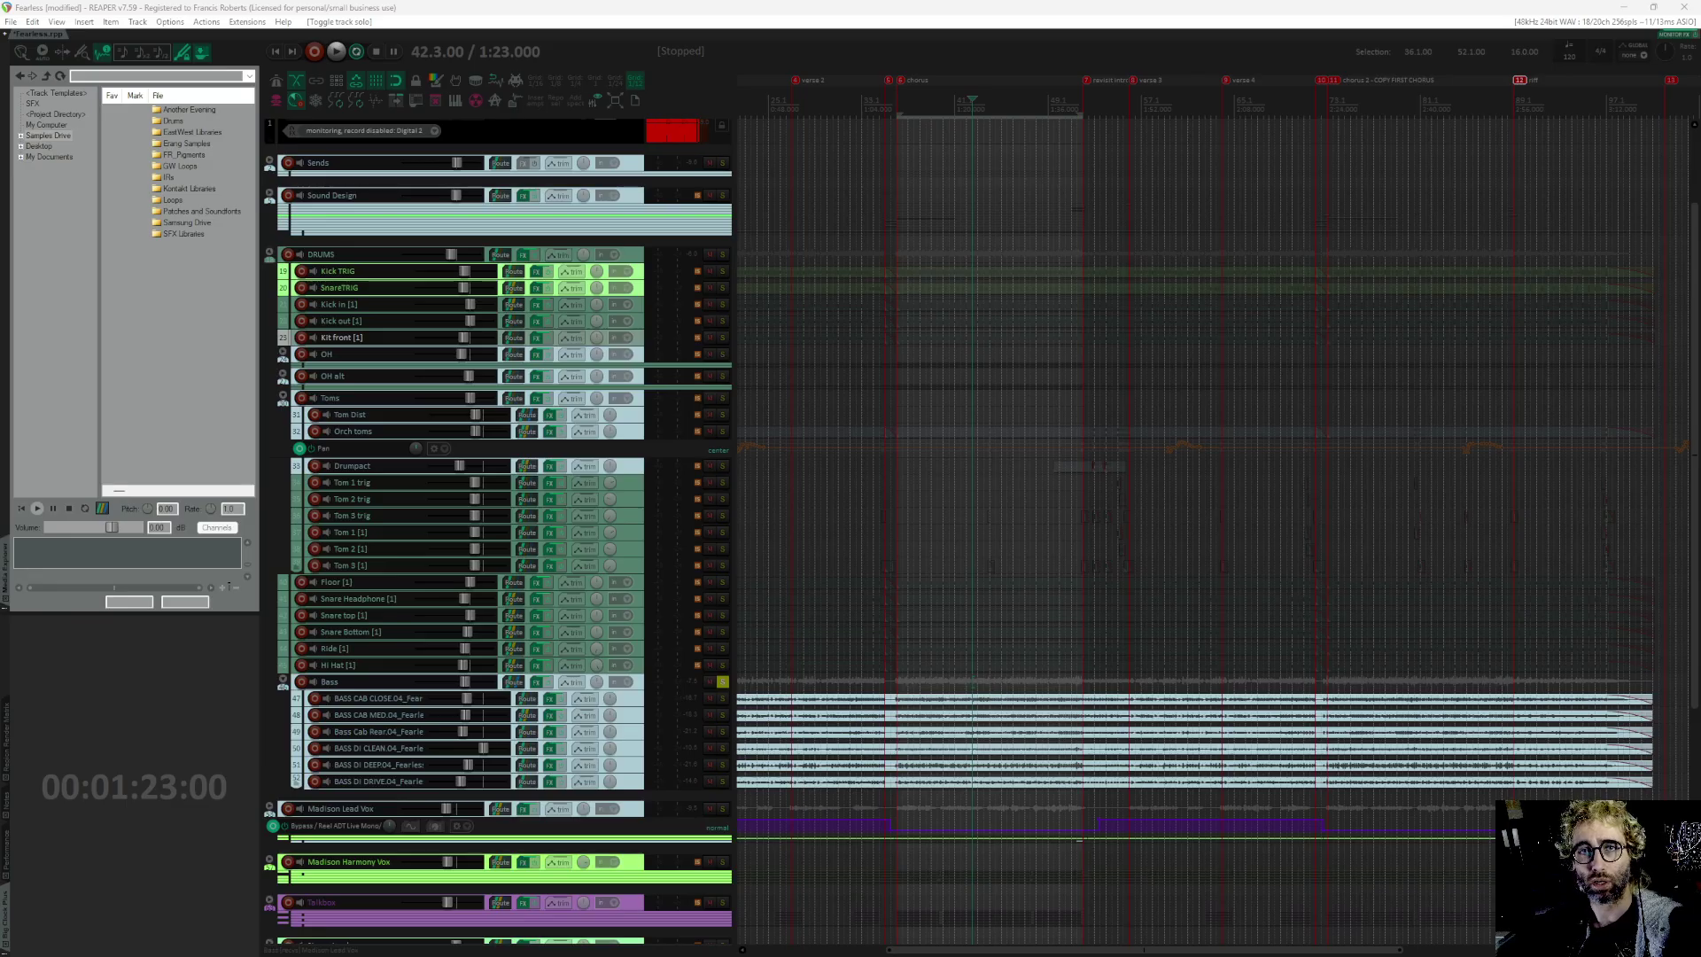
pyautogui.click(536, 682)
pyautogui.moveTo(523, 854); pyautogui.dragTo(568, 346)
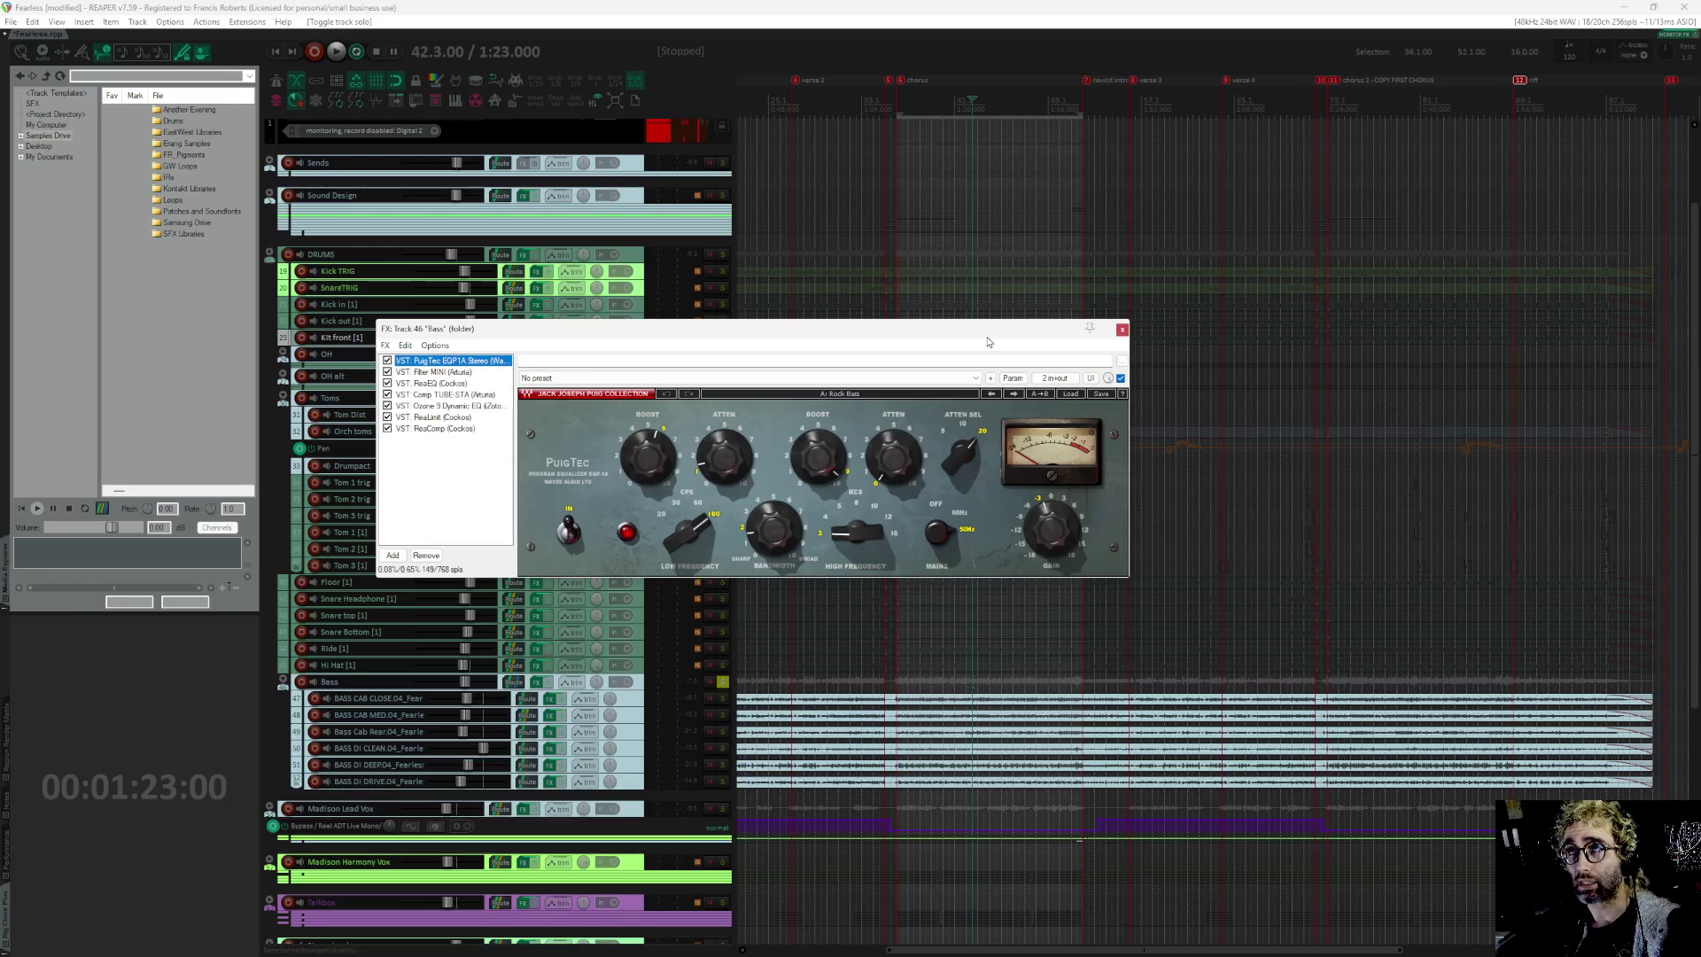
pyautogui.moveTo(1007, 337); pyautogui.dragTo(1030, 343)
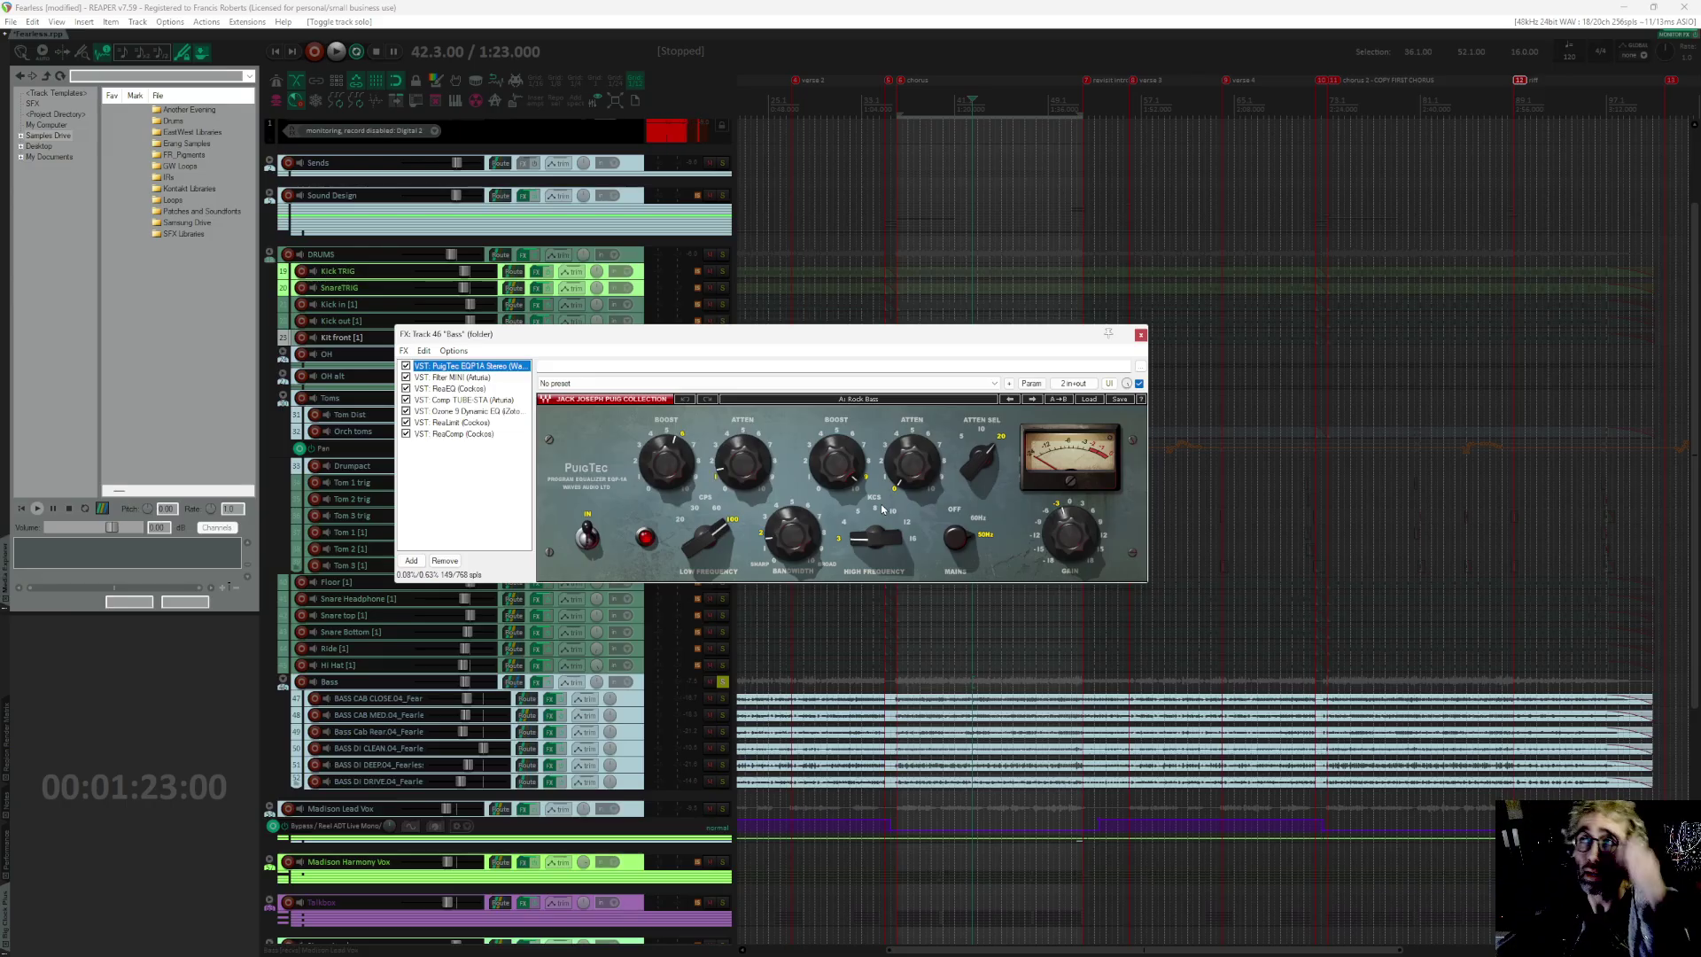
# Step: Play the bass from 42.3.00 and compare it with the PuigTec EQP1A bypassed and re-enabled
pyautogui.press('space')
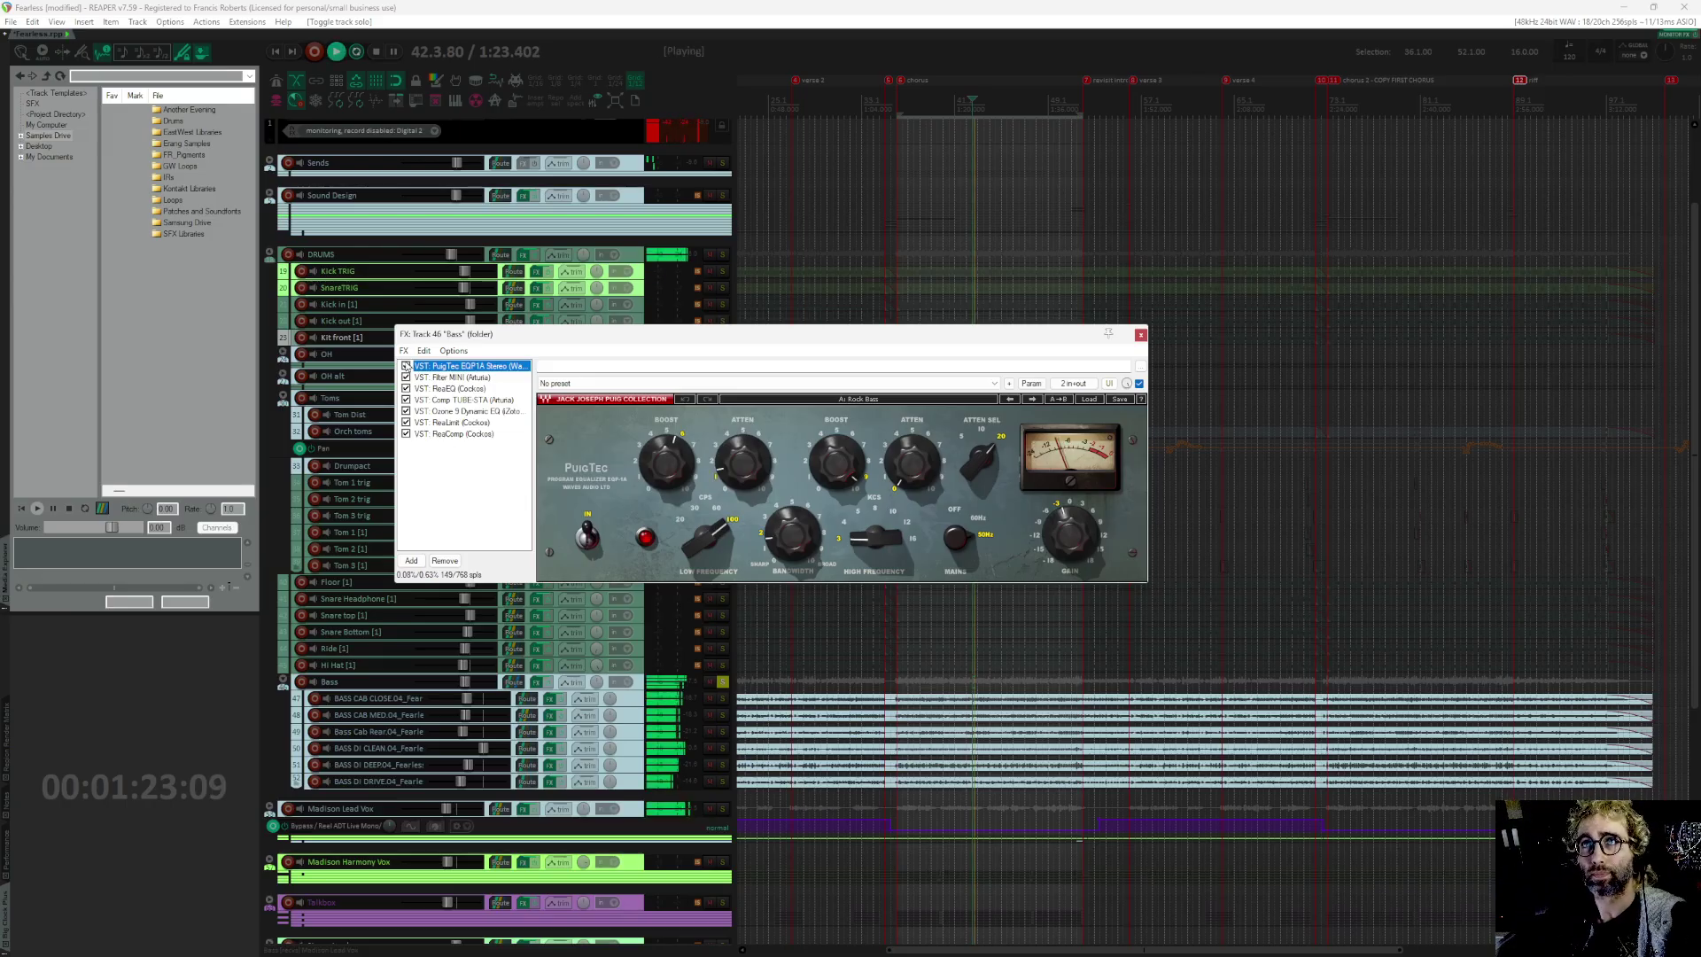
pyautogui.click(406, 366)
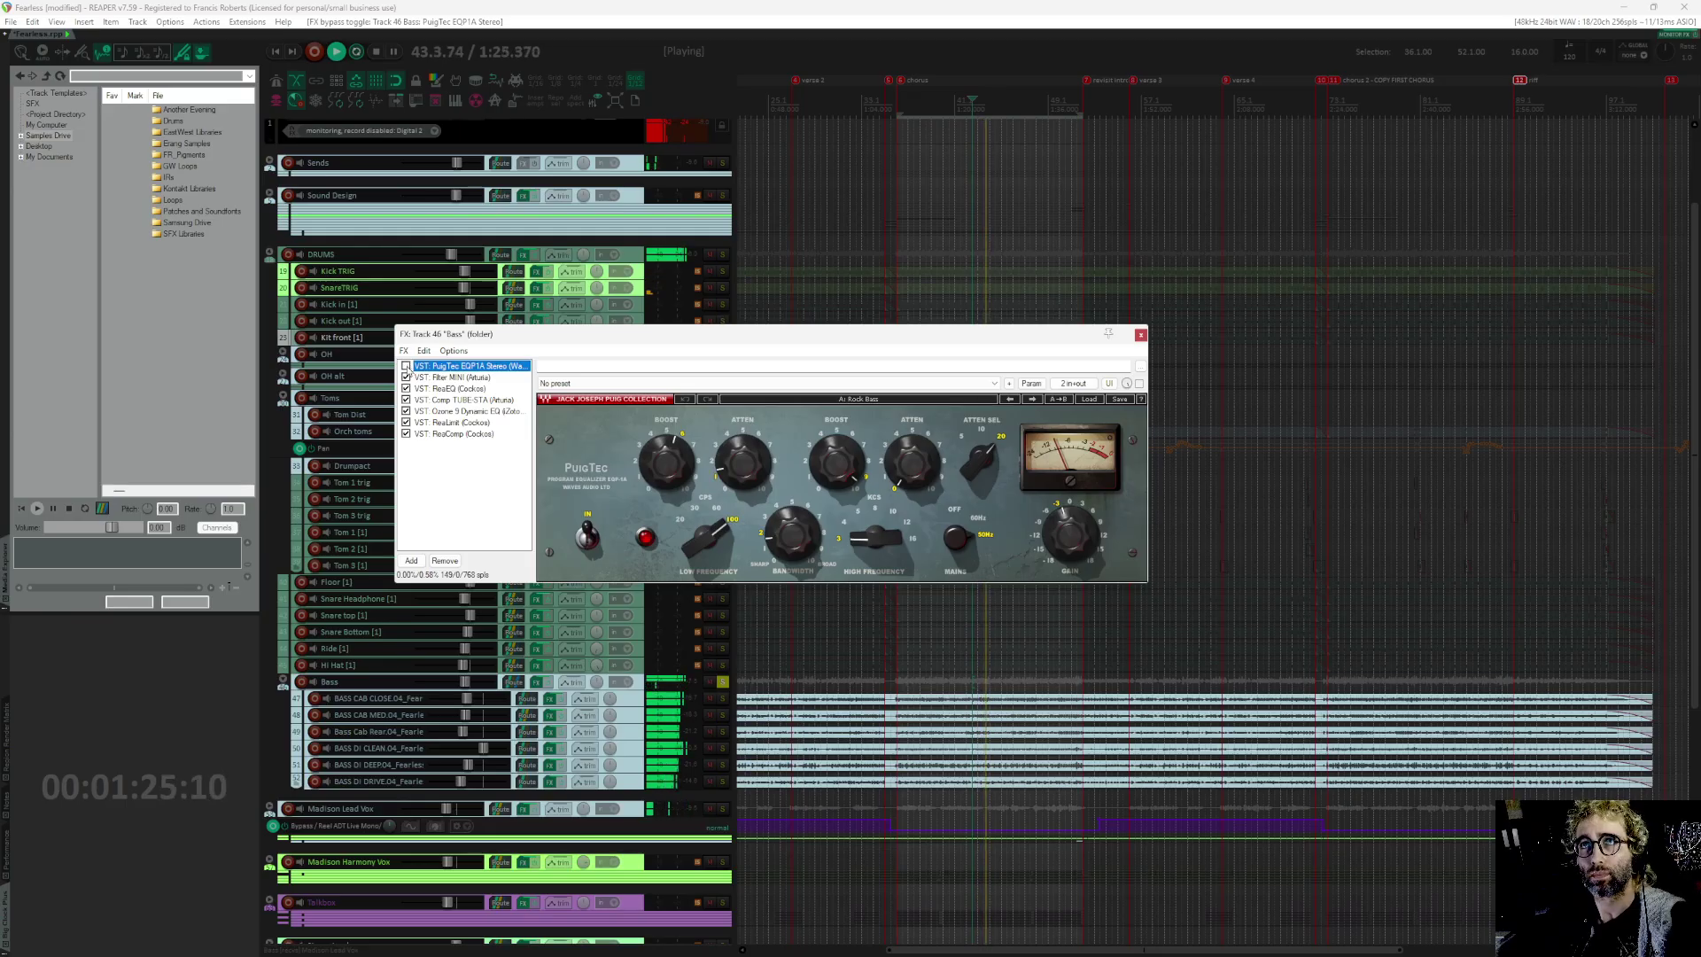
pyautogui.click(406, 366)
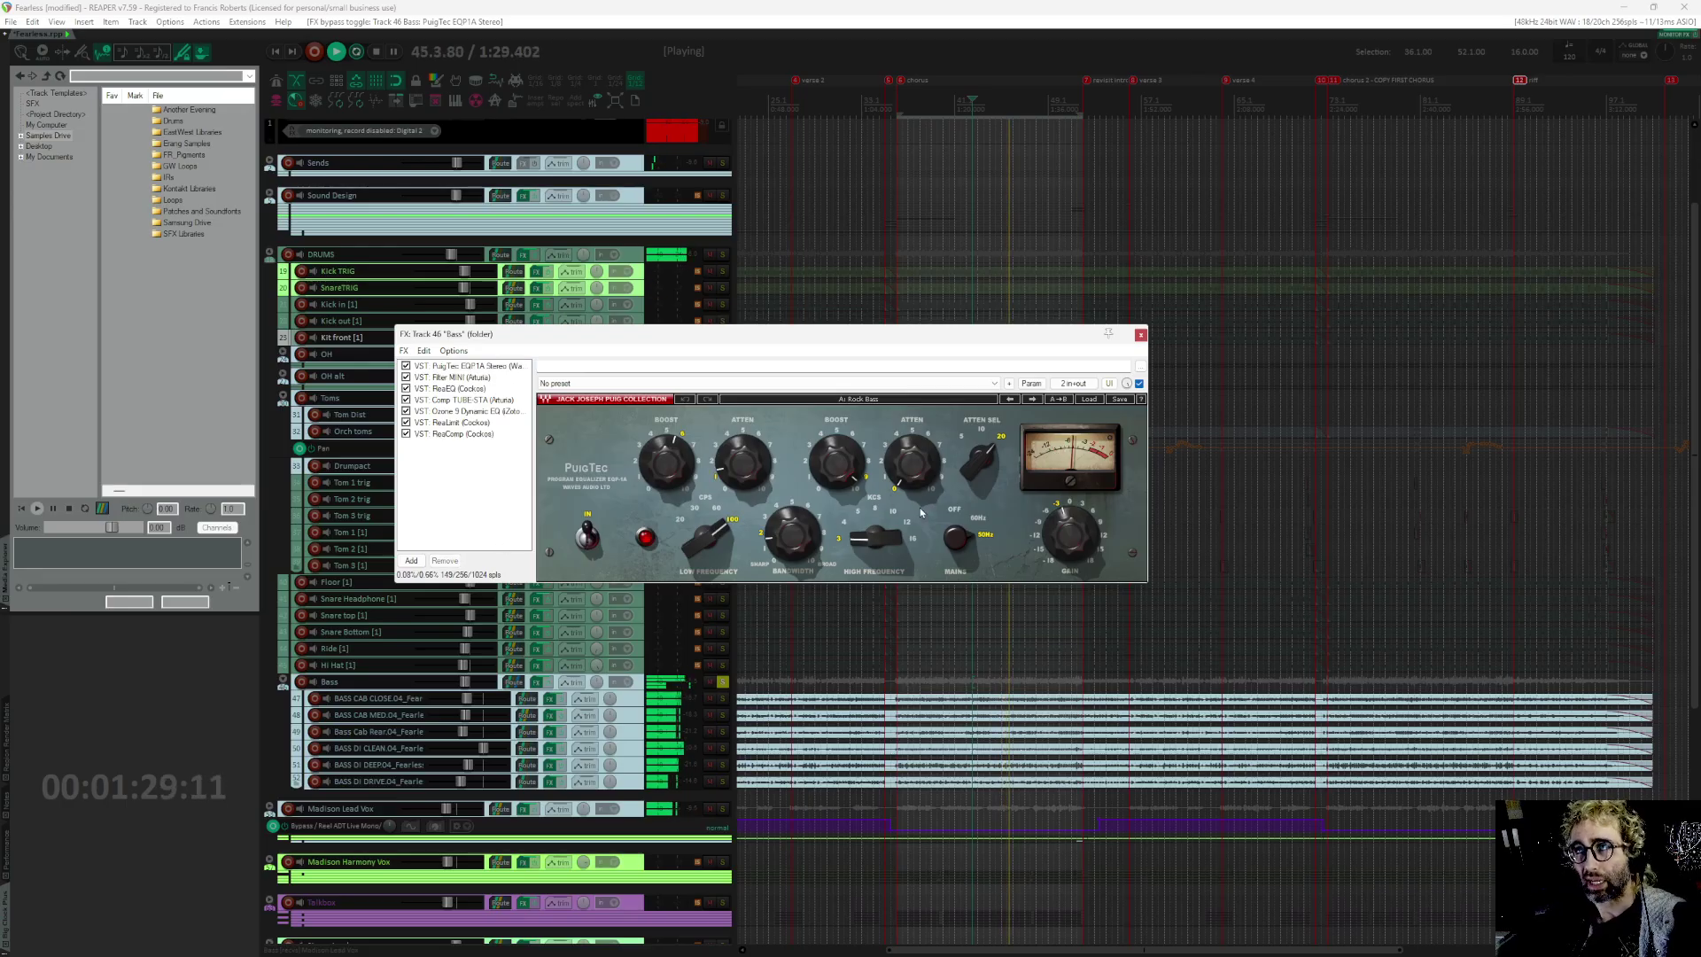
# Step: Stop playback, close the Bass folder's effects chain and turn off the folder's solo
pyautogui.press('Escape')
pyautogui.press('space')
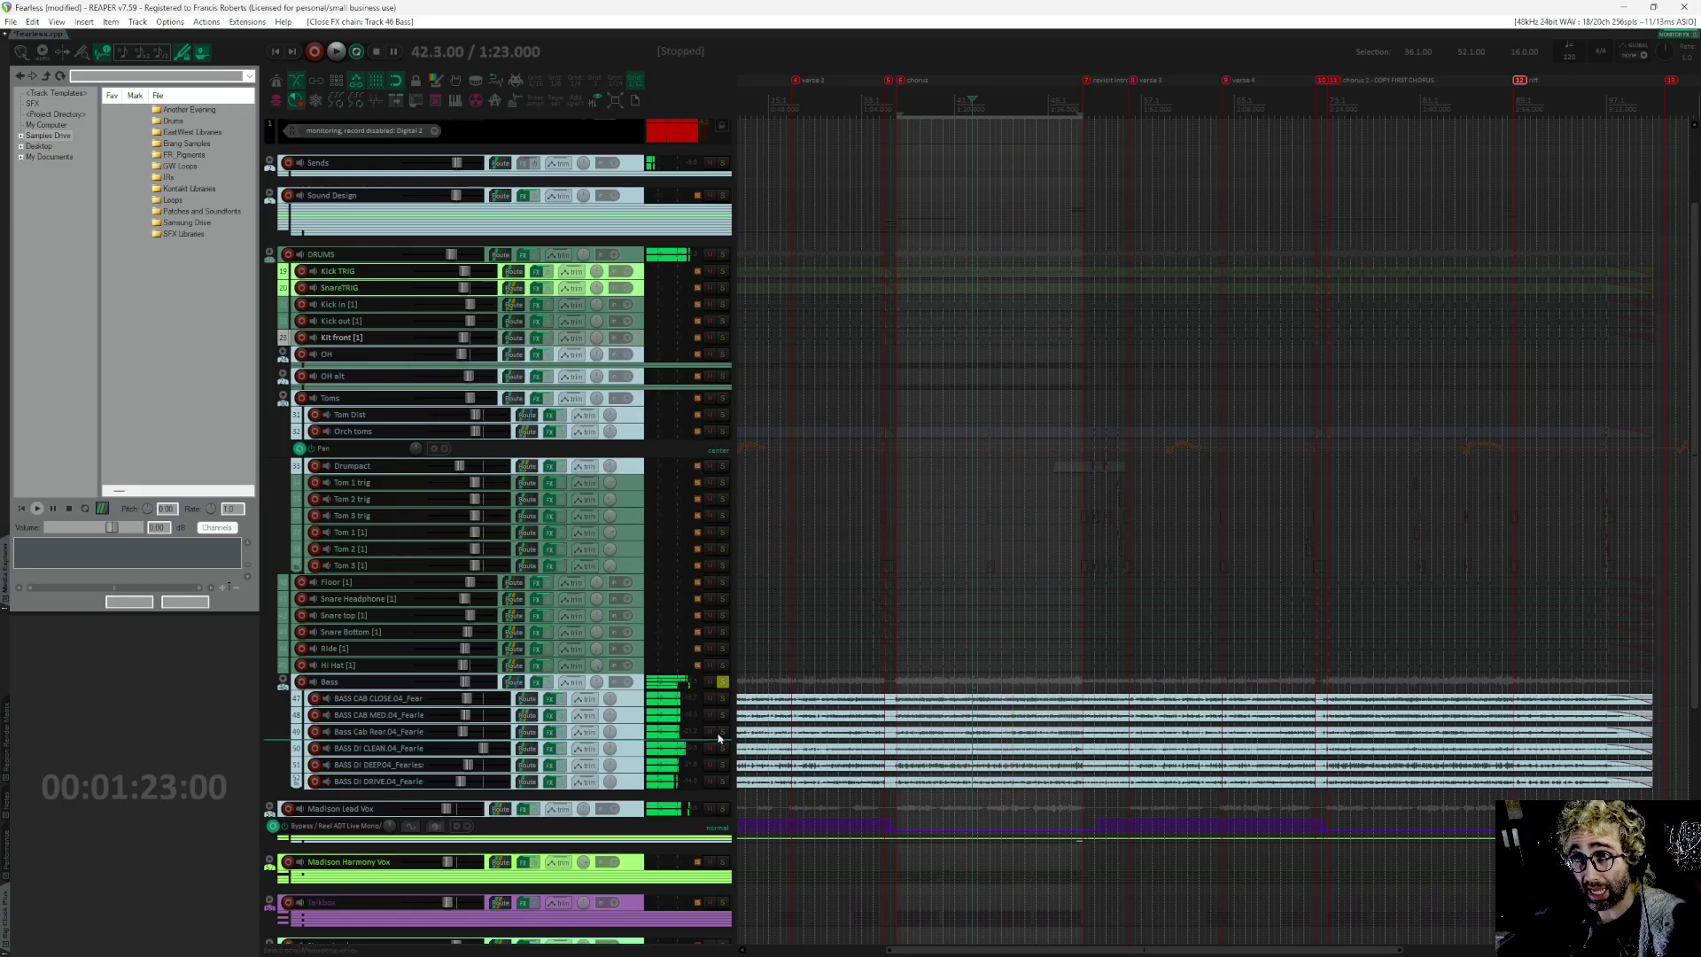
pyautogui.click(722, 683)
# Step: Add a ReaEQ at the end of the Bass folder's effects chain and try boosts on its mid and low bands
pyautogui.click(536, 683)
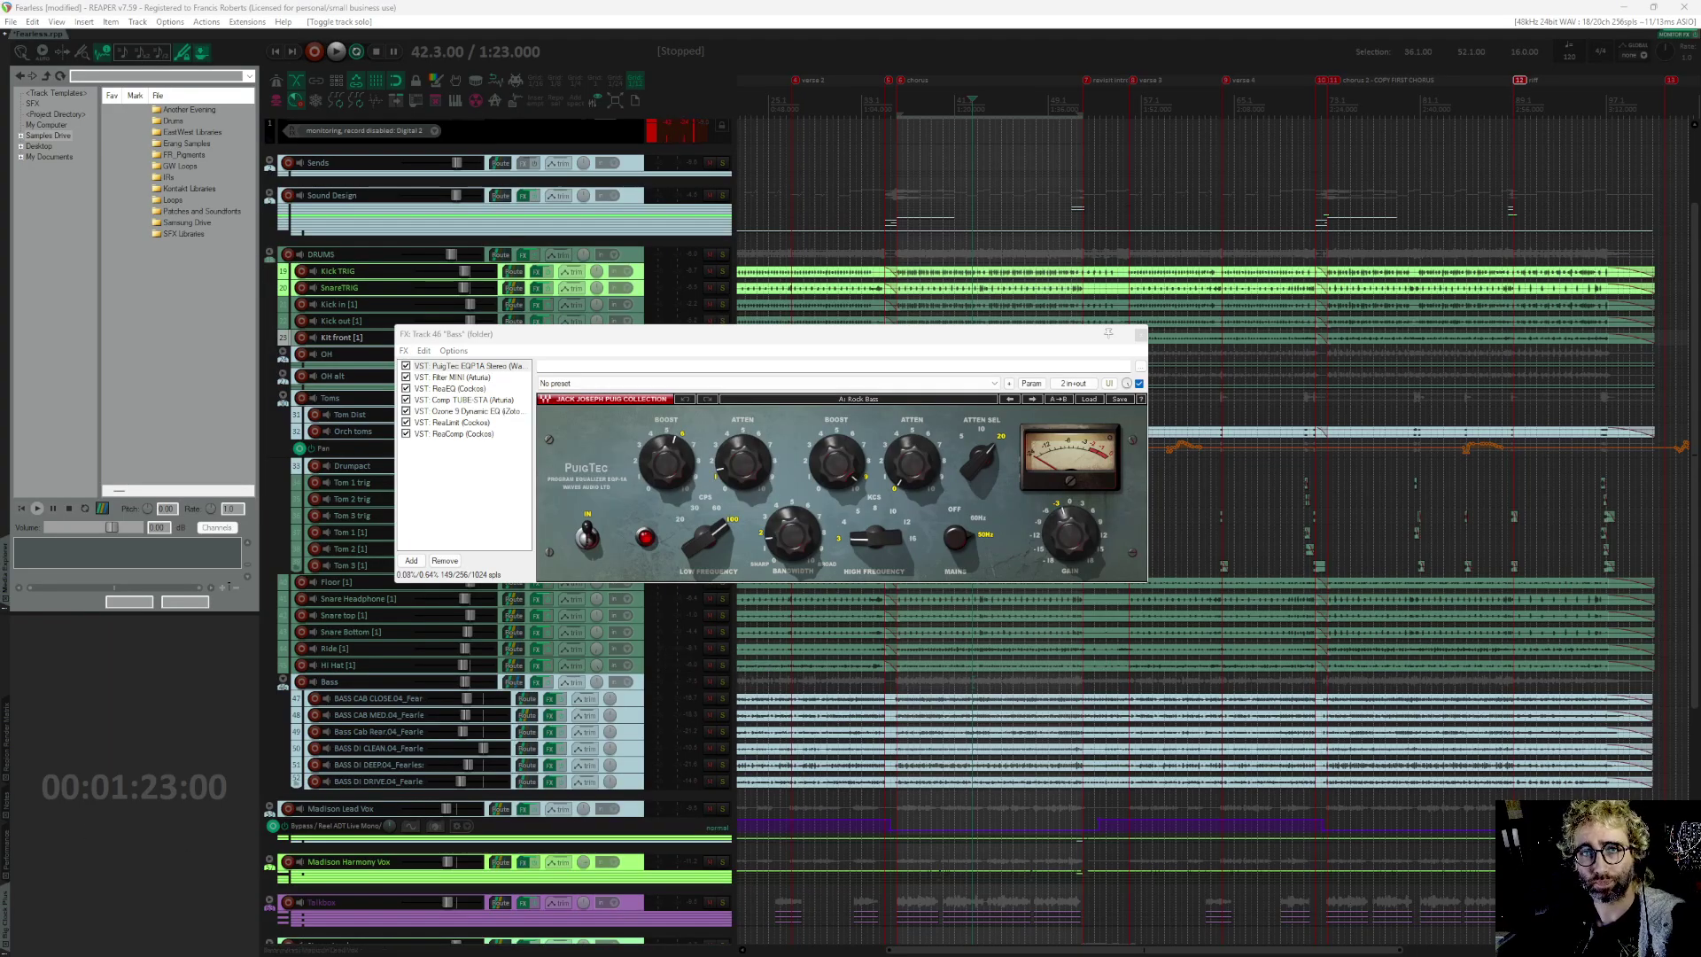
pyautogui.press('Return')
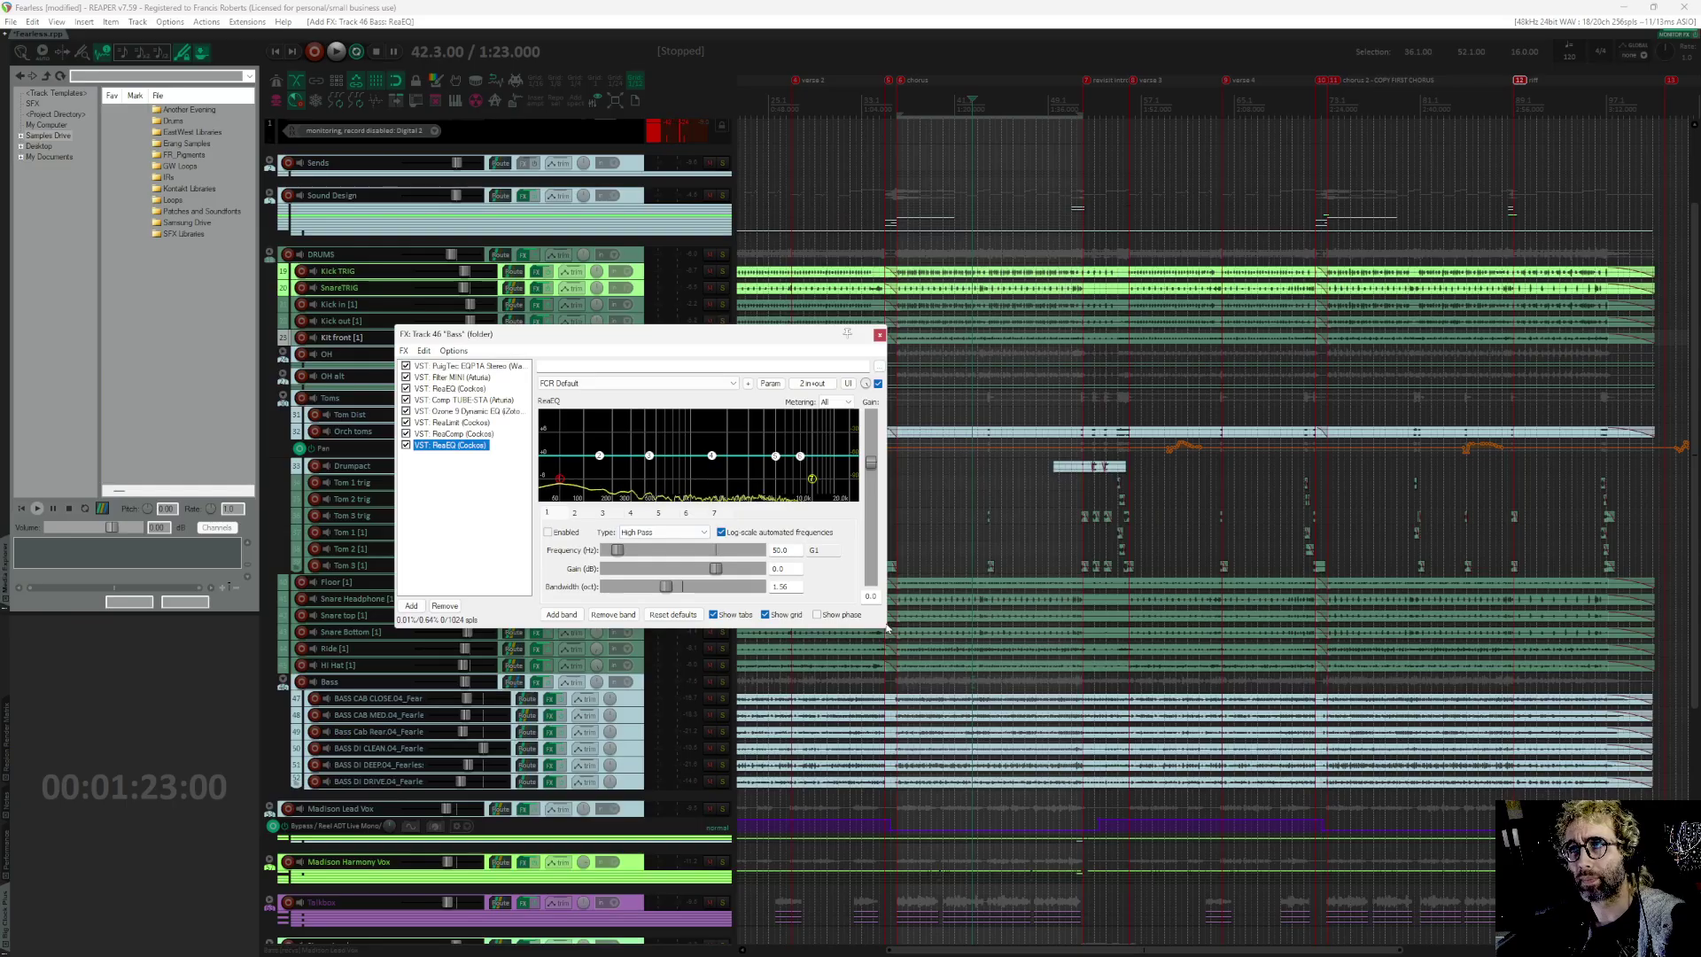
pyautogui.moveTo(888, 627); pyautogui.dragTo(1111, 789)
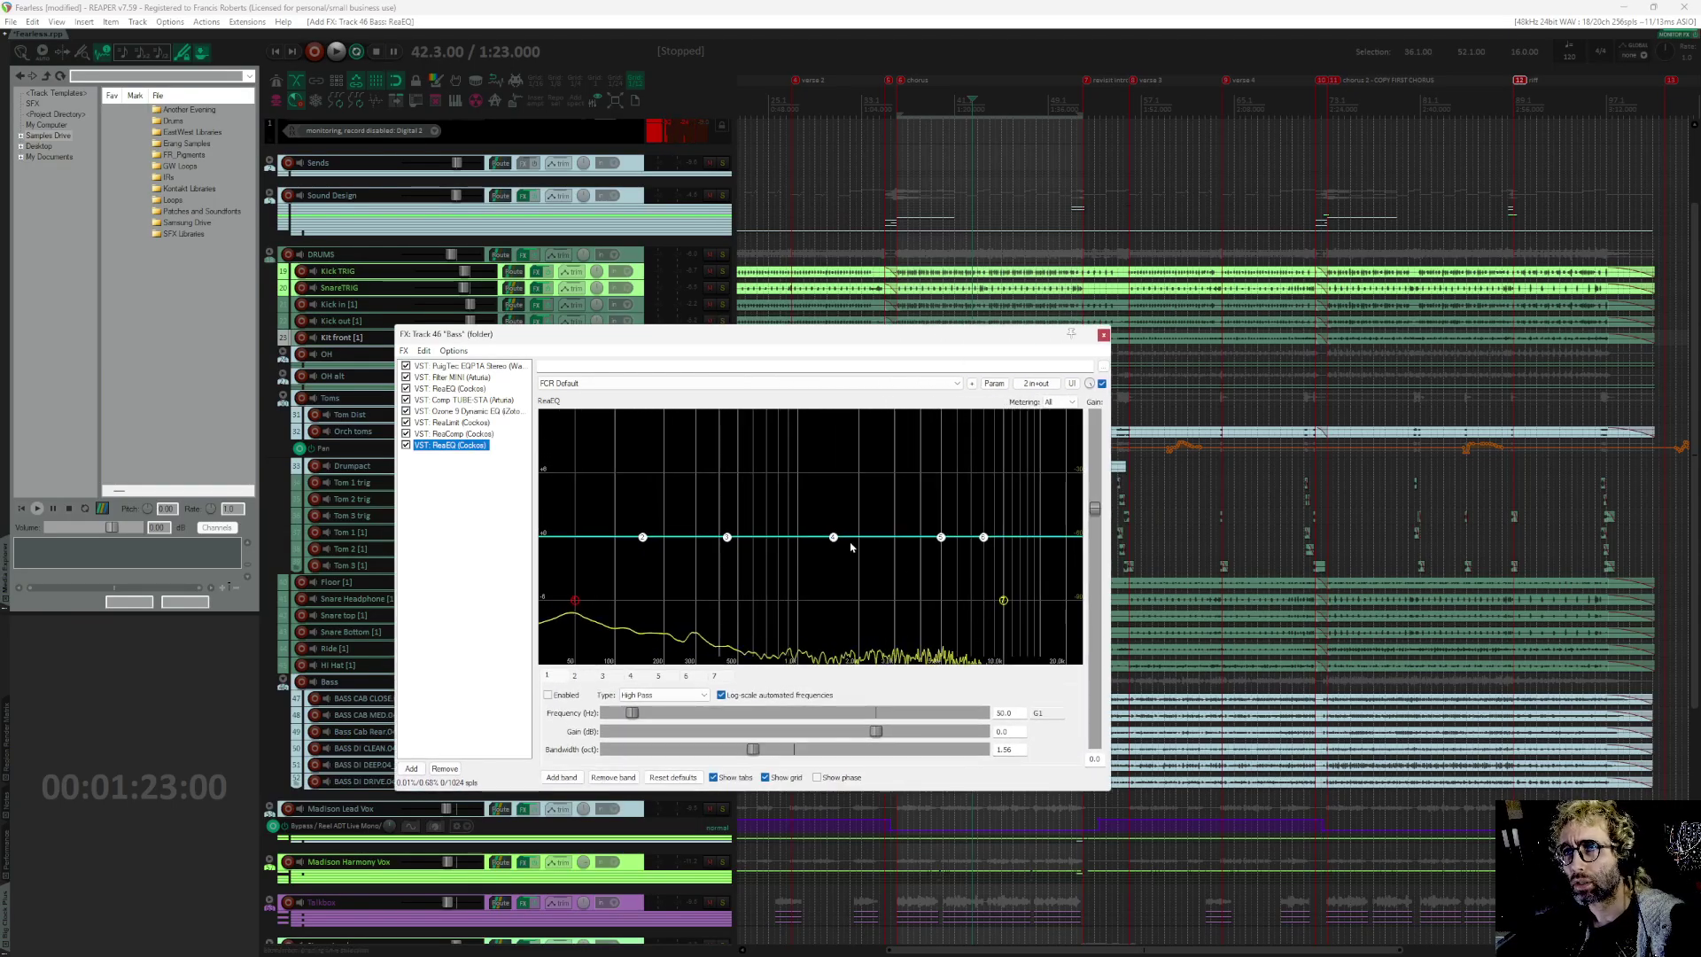
pyautogui.moveTo(833, 537); pyautogui.dragTo(896, 408)
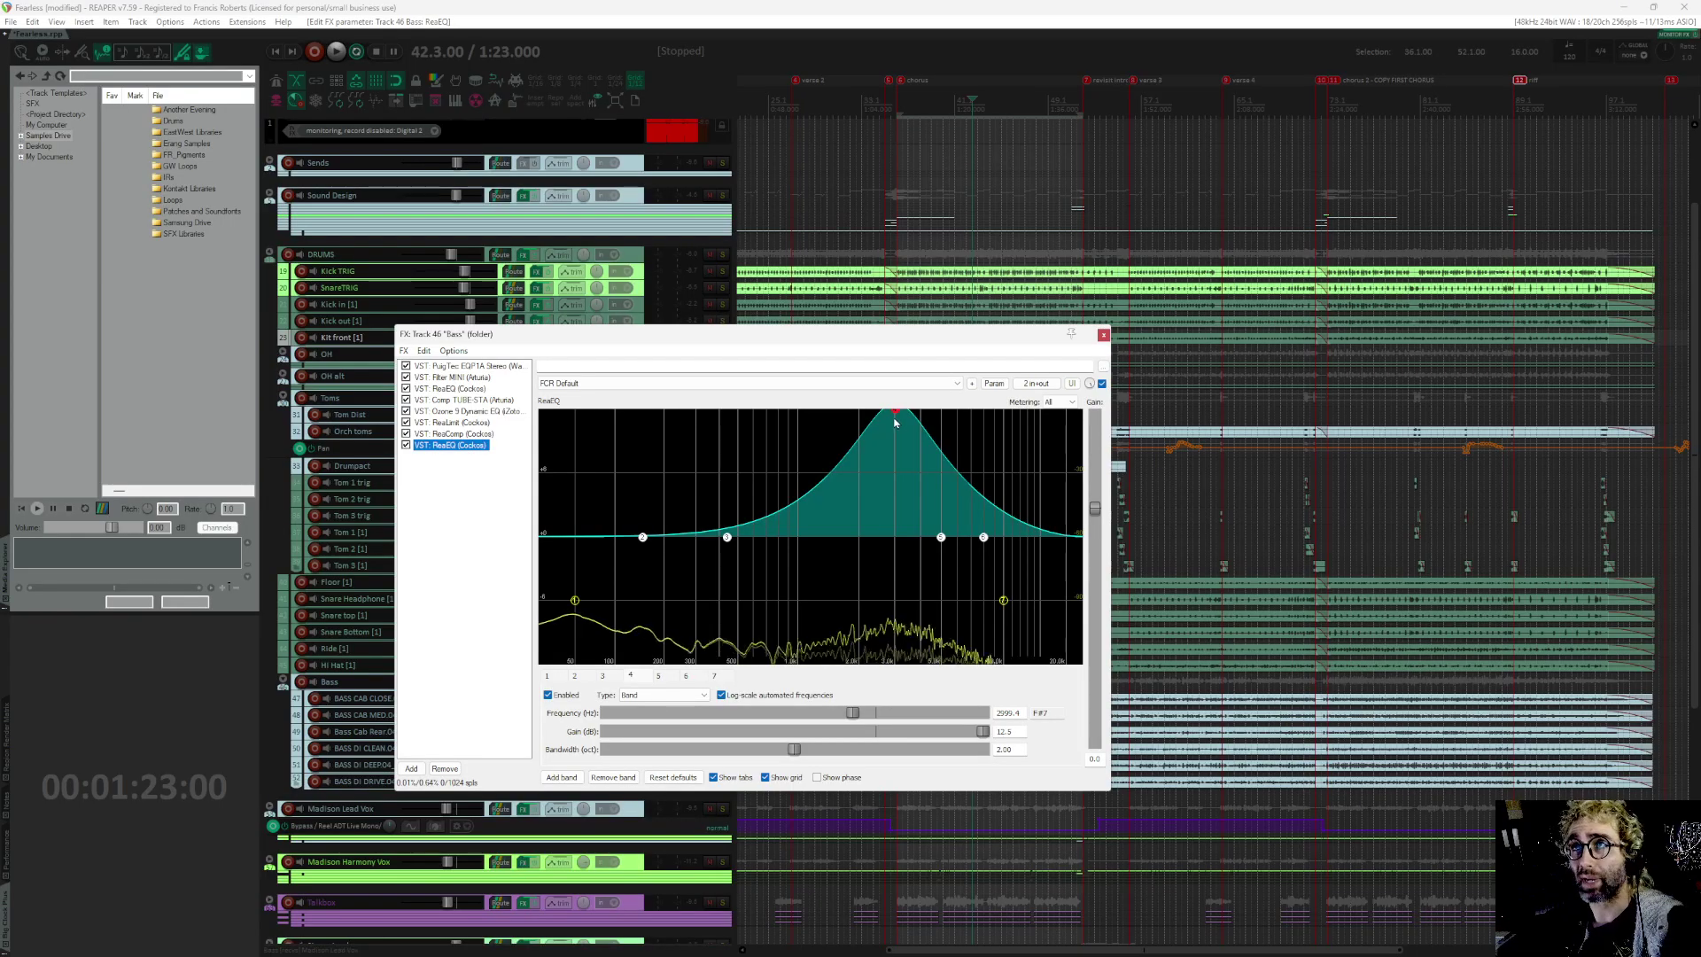
pyautogui.moveTo(895, 420); pyautogui.dragTo(838, 546)
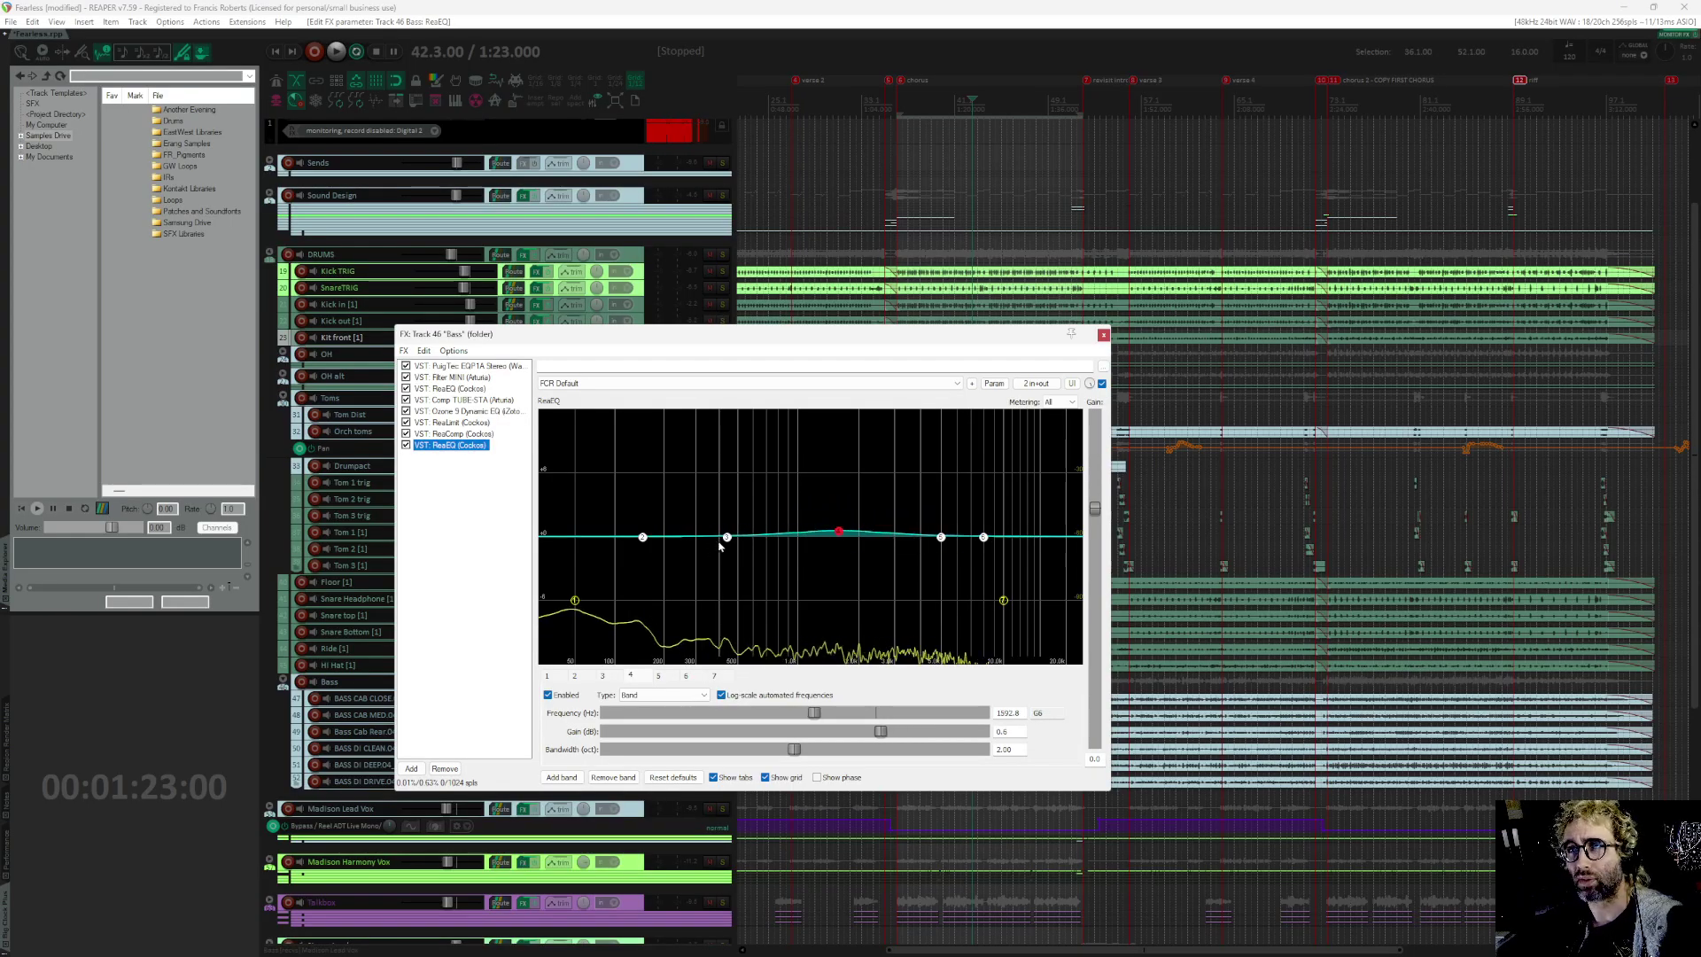
pyautogui.moveTo(724, 539); pyautogui.dragTo(620, 496)
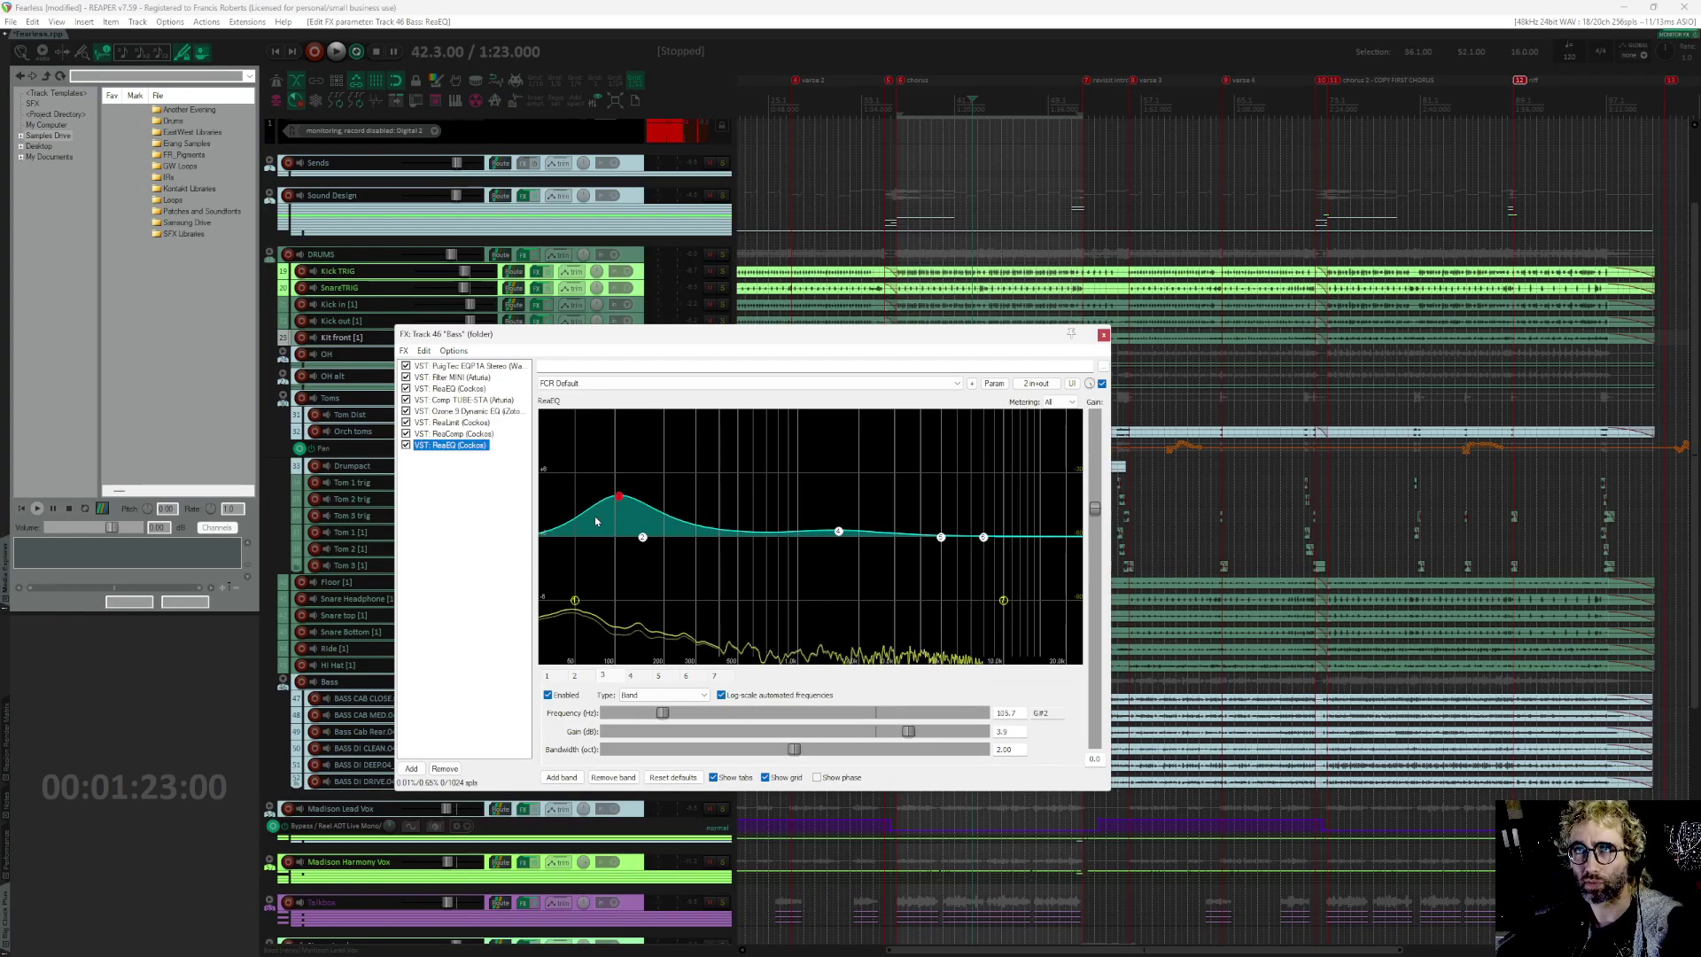
# Step: Remove the last ReaEQ from the Bass folder's effects chain and close the chain
pyautogui.click(452, 445)
pyautogui.press('Delete')
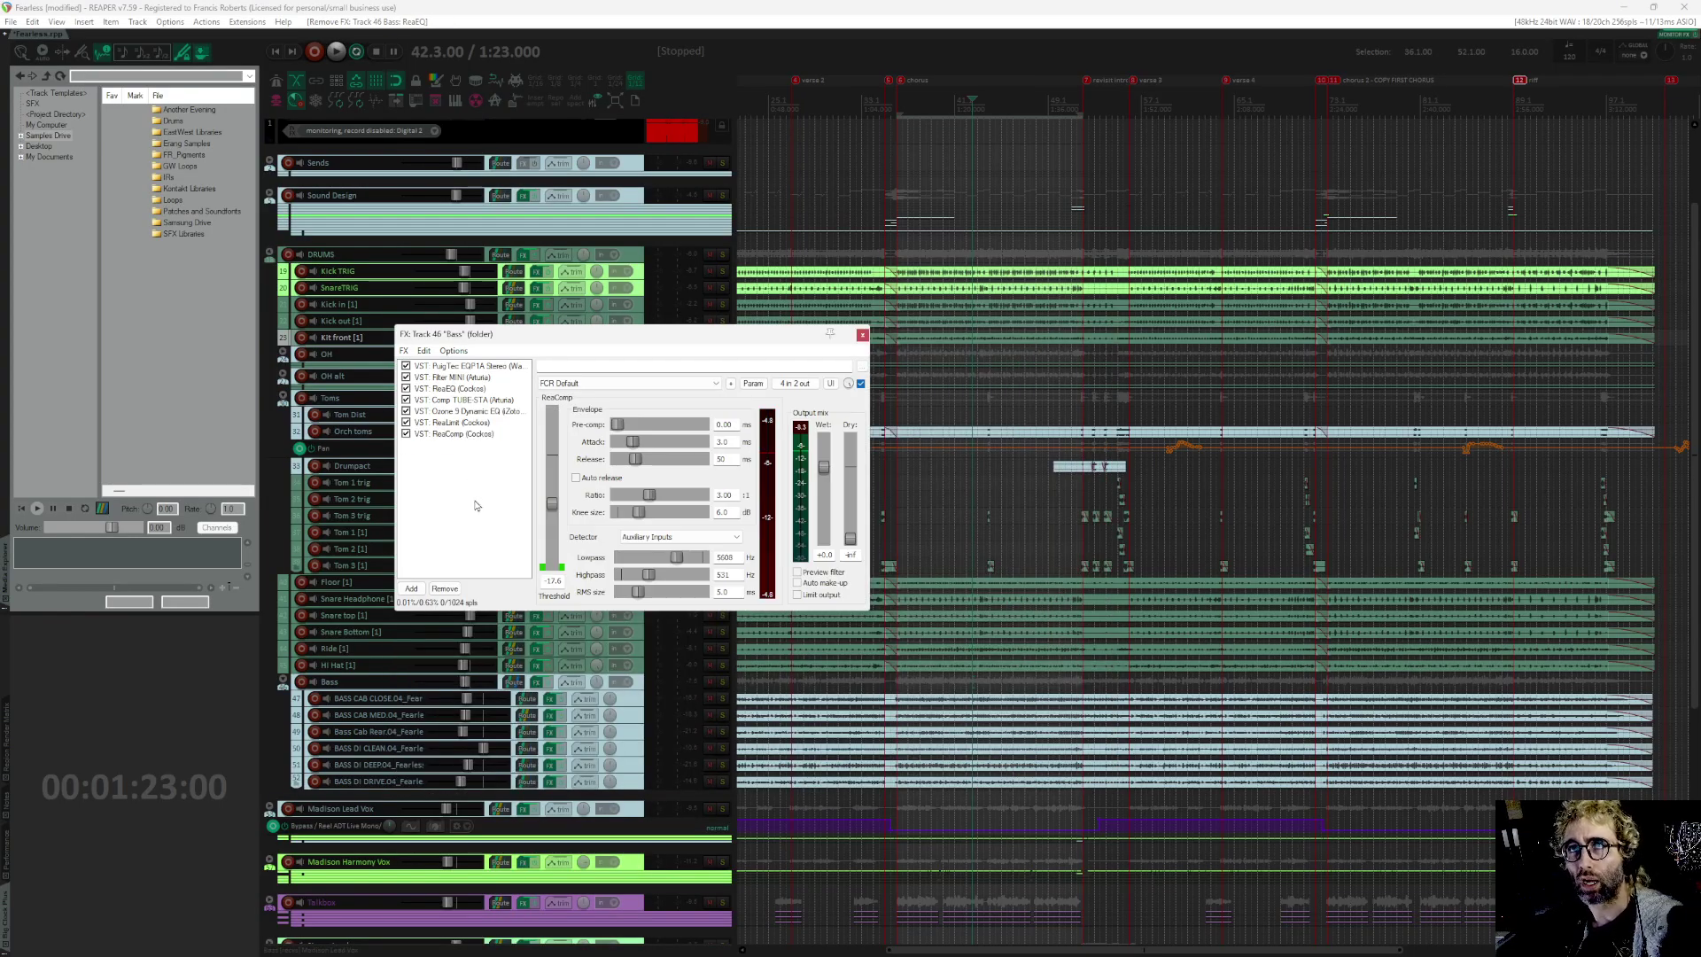
pyautogui.press('Escape')
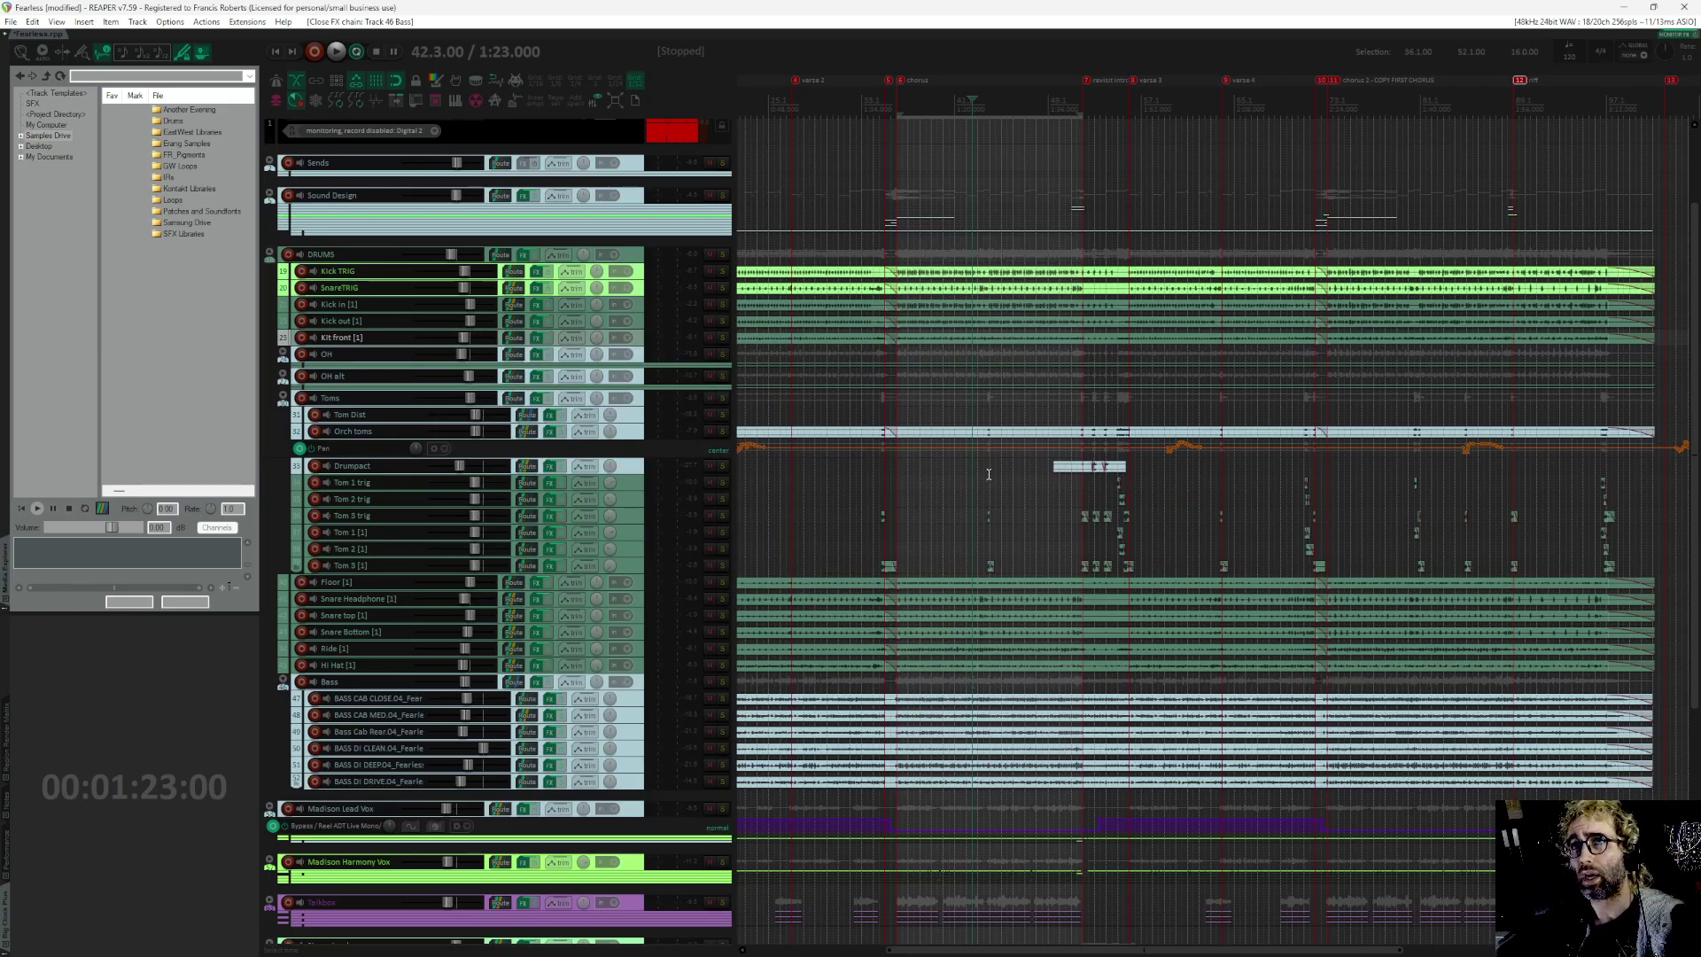
# Step: Solo the DRUMS folder and play the drums and bass together from 42.3.00
pyautogui.press('space')
pyautogui.press('space')
pyautogui.press('F6')
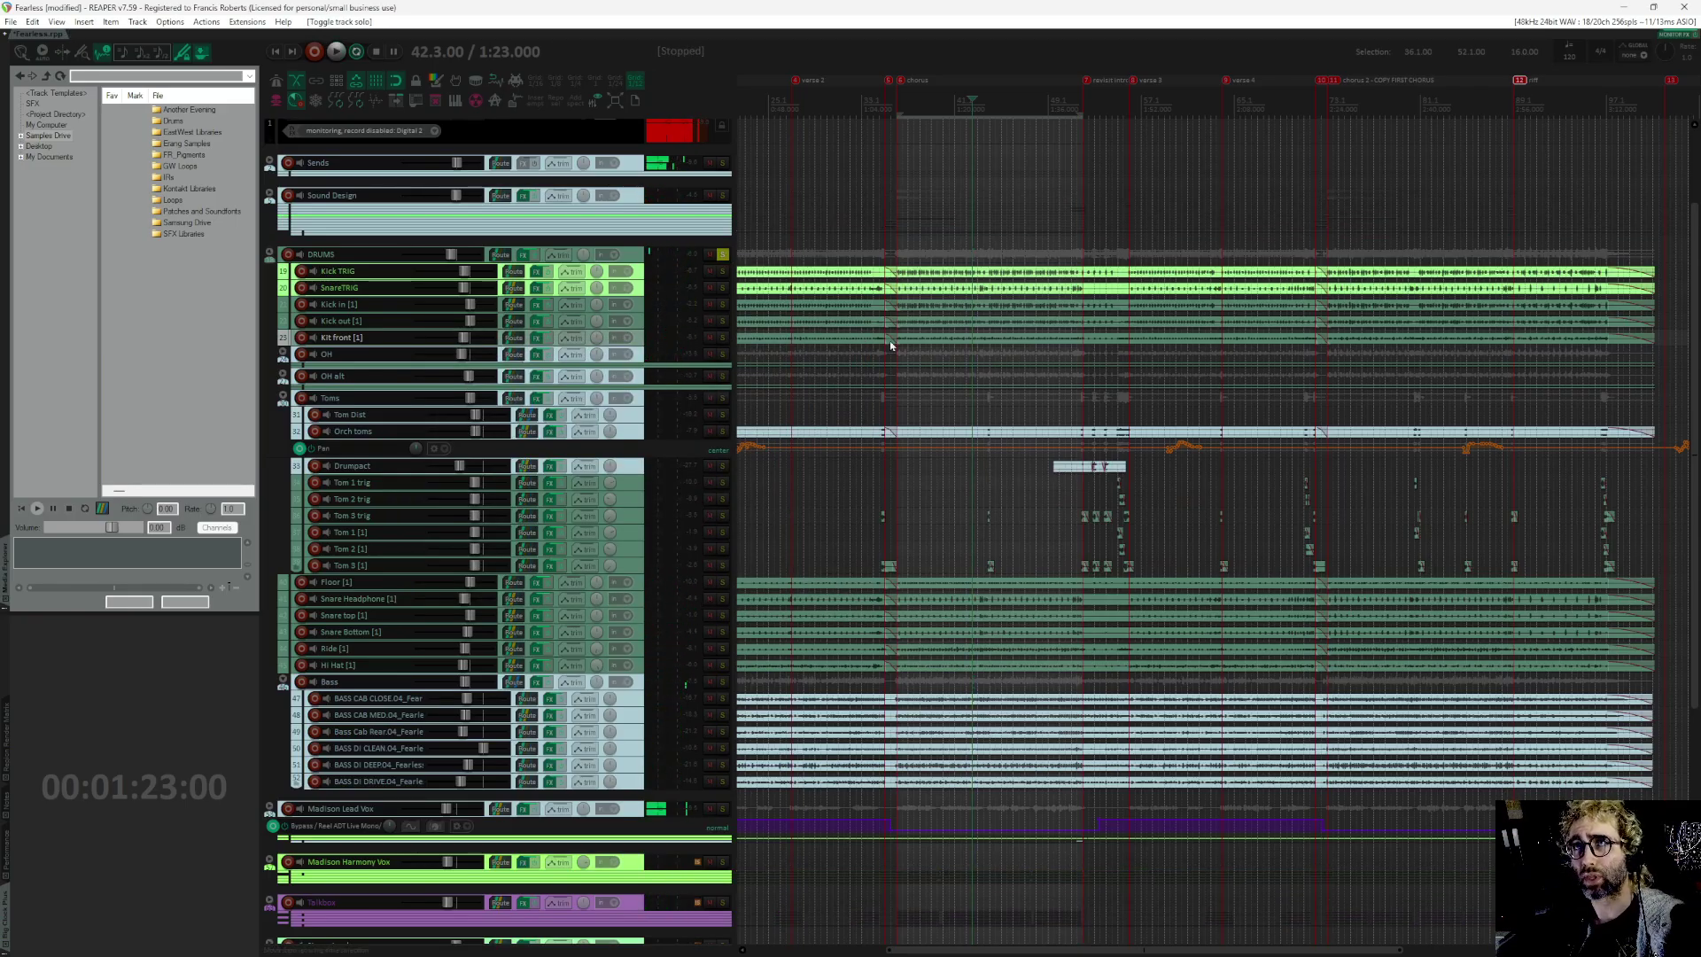
pyautogui.press('space')
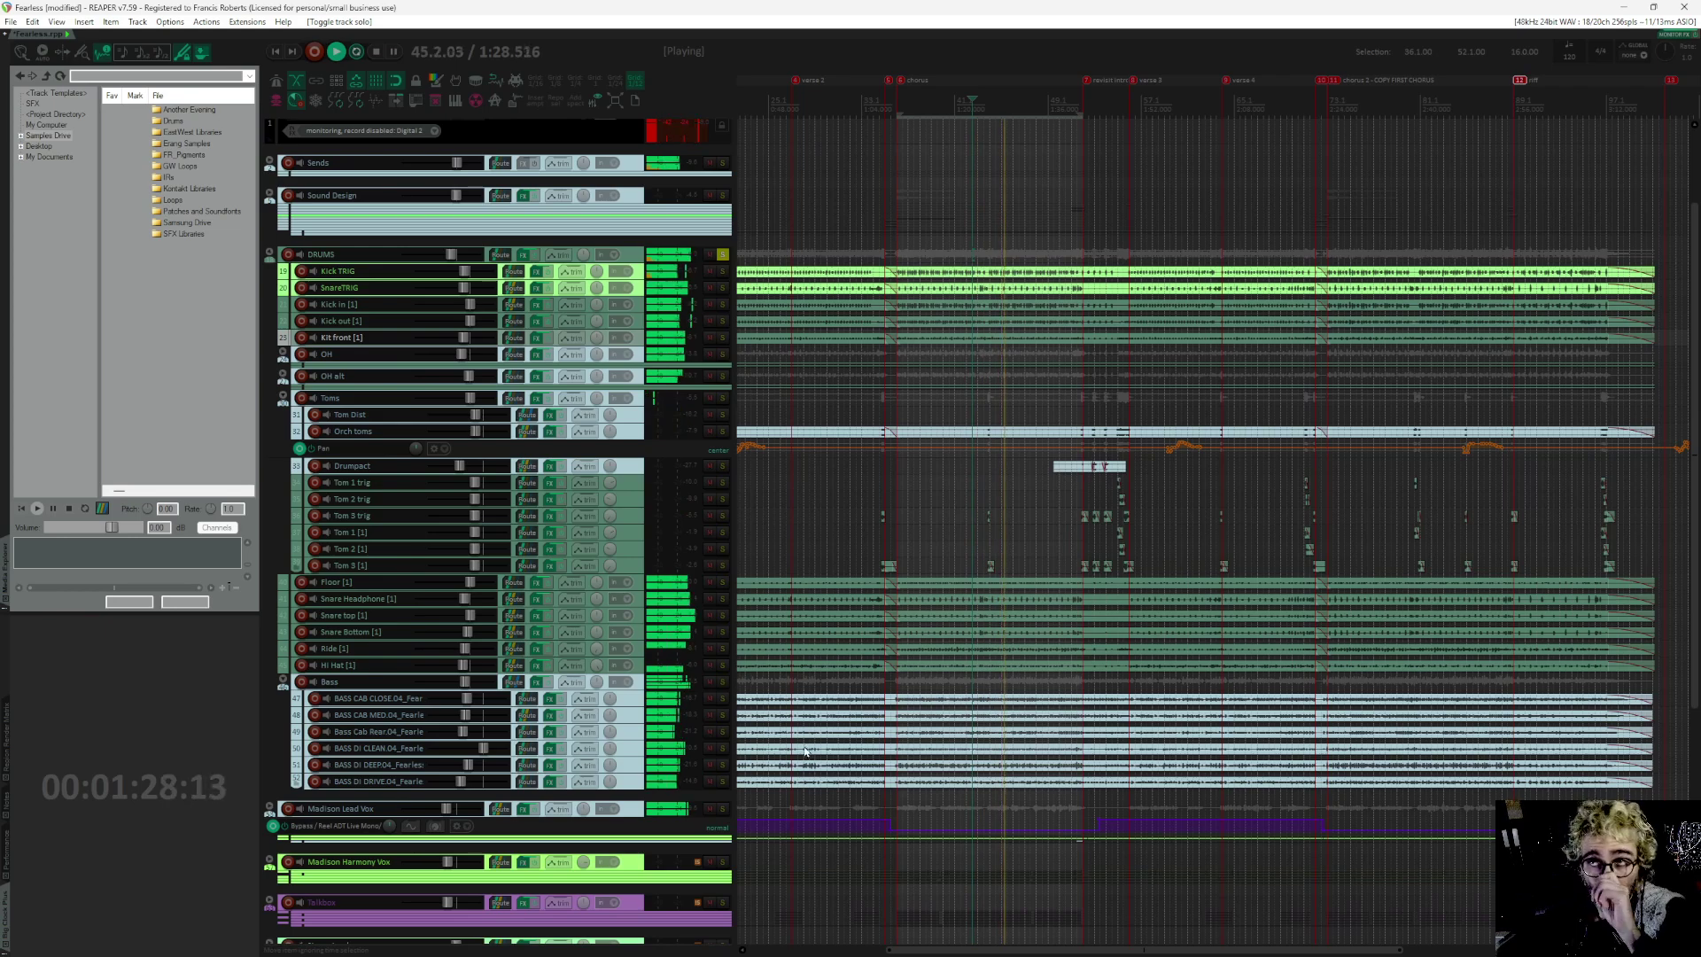
pyautogui.press('space')
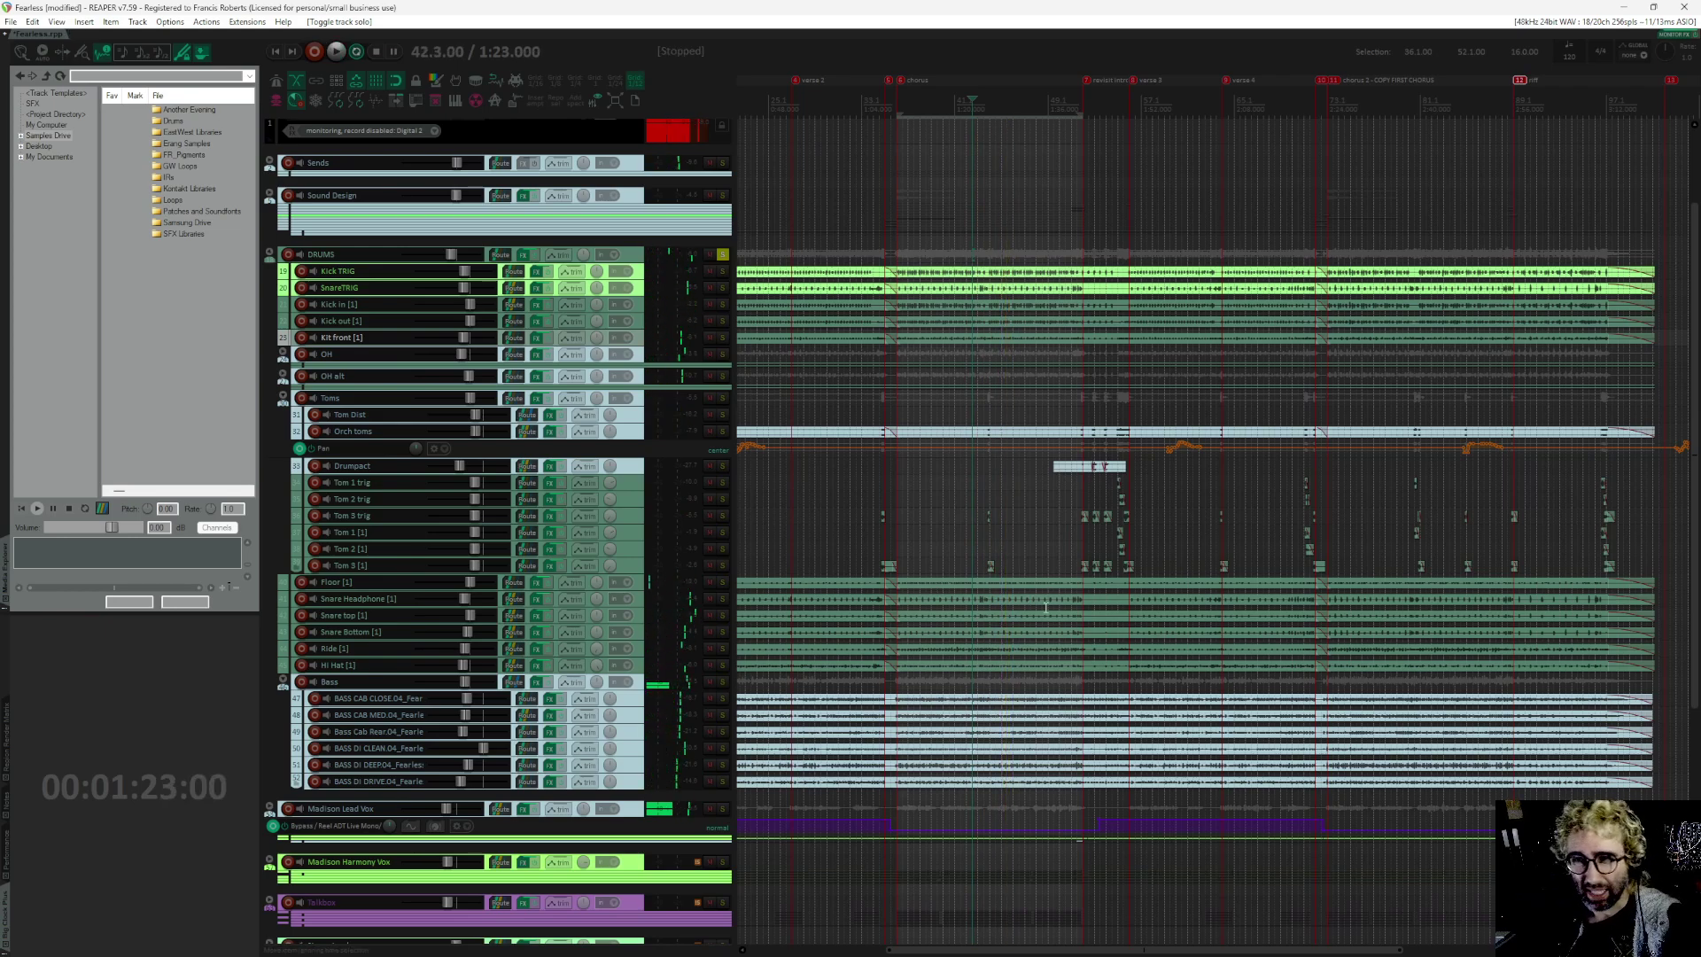
# Step: Examine the Bass folder's routing, including its receive from the lead vocal folder, and close the routing window
pyautogui.scroll(1, 1049, 674)
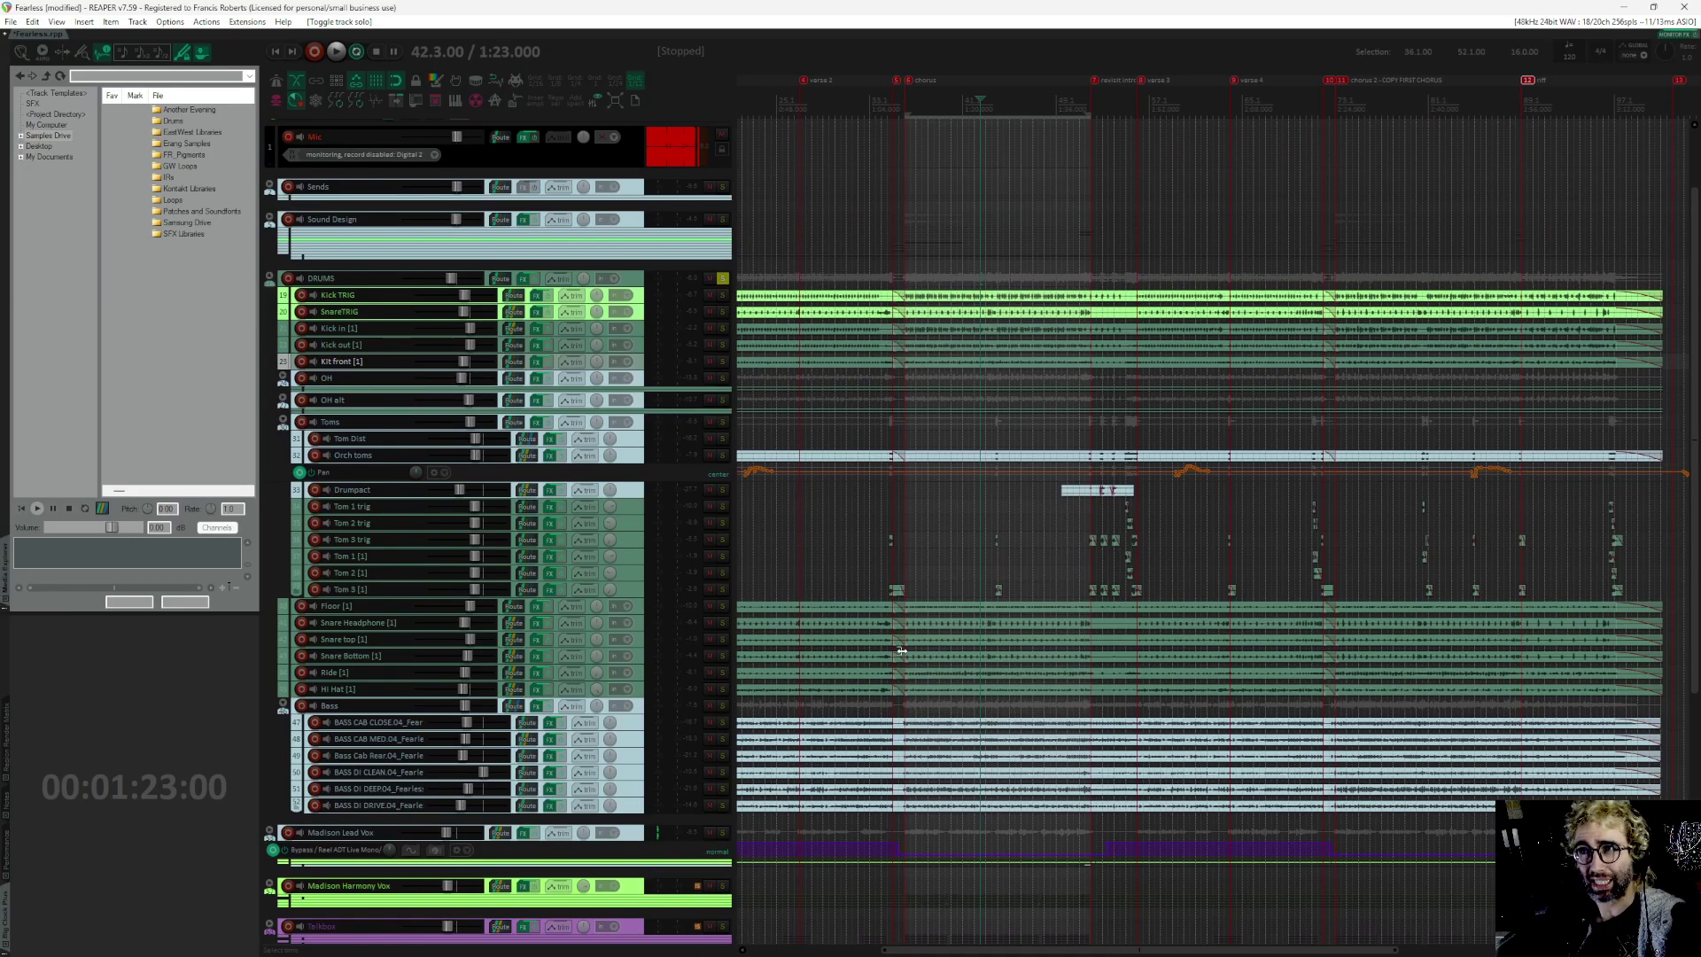
pyautogui.click(514, 706)
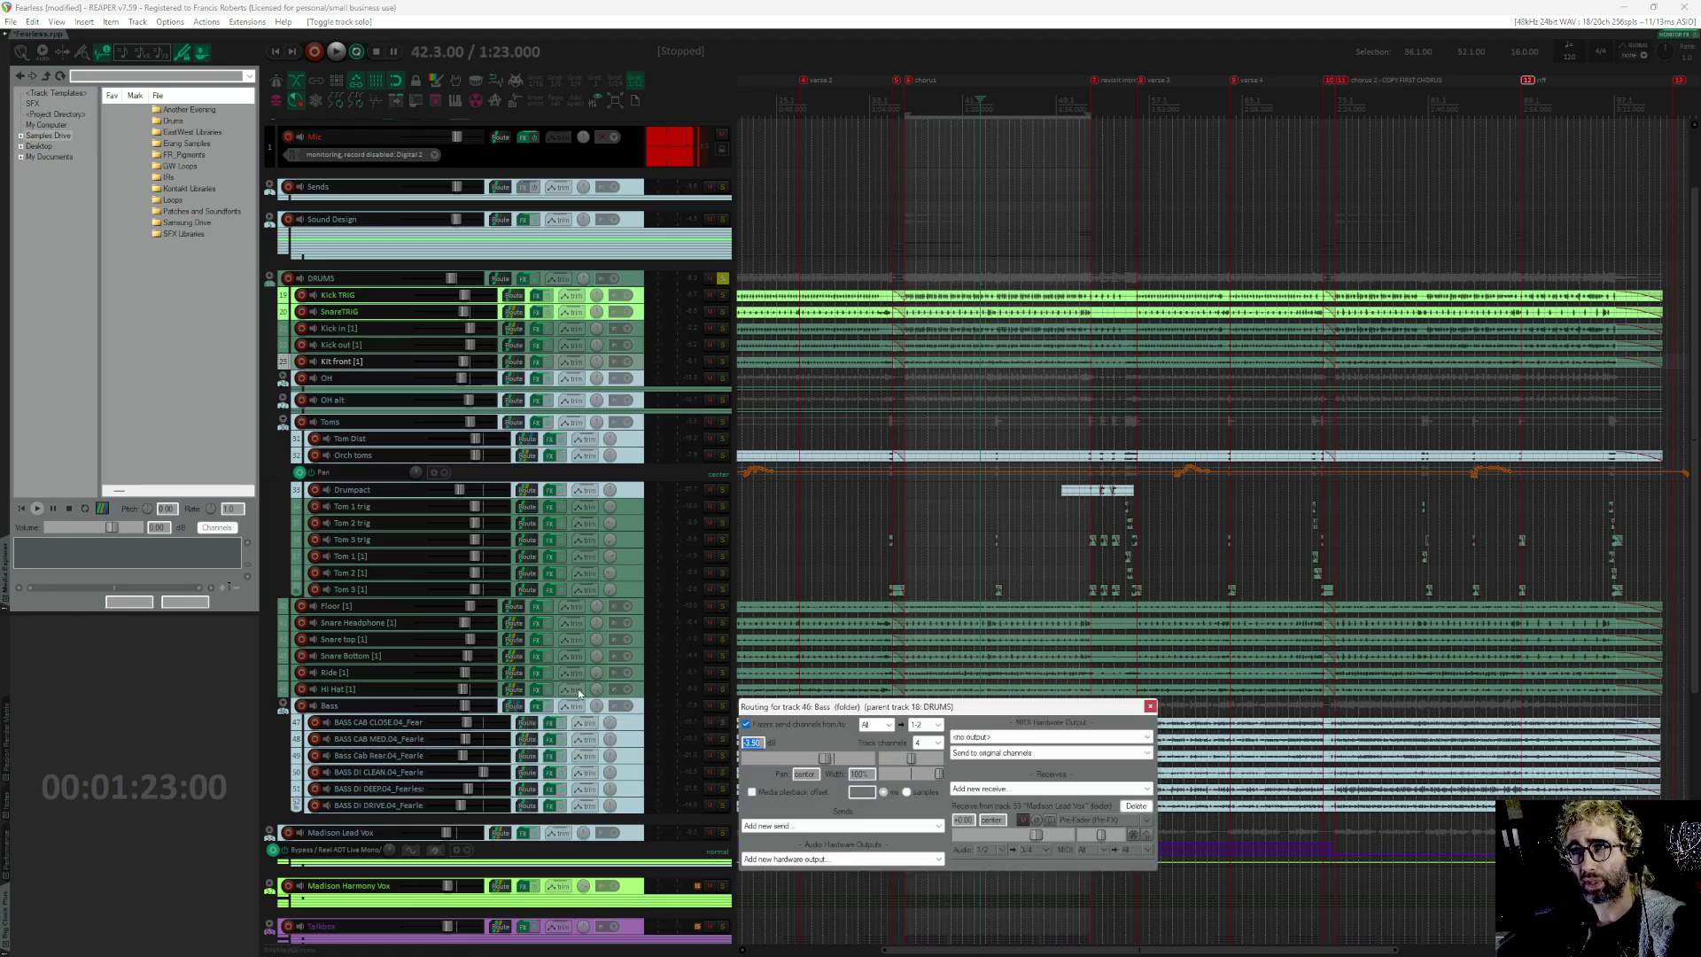
pyautogui.moveTo(878, 709); pyautogui.dragTo(638, 425)
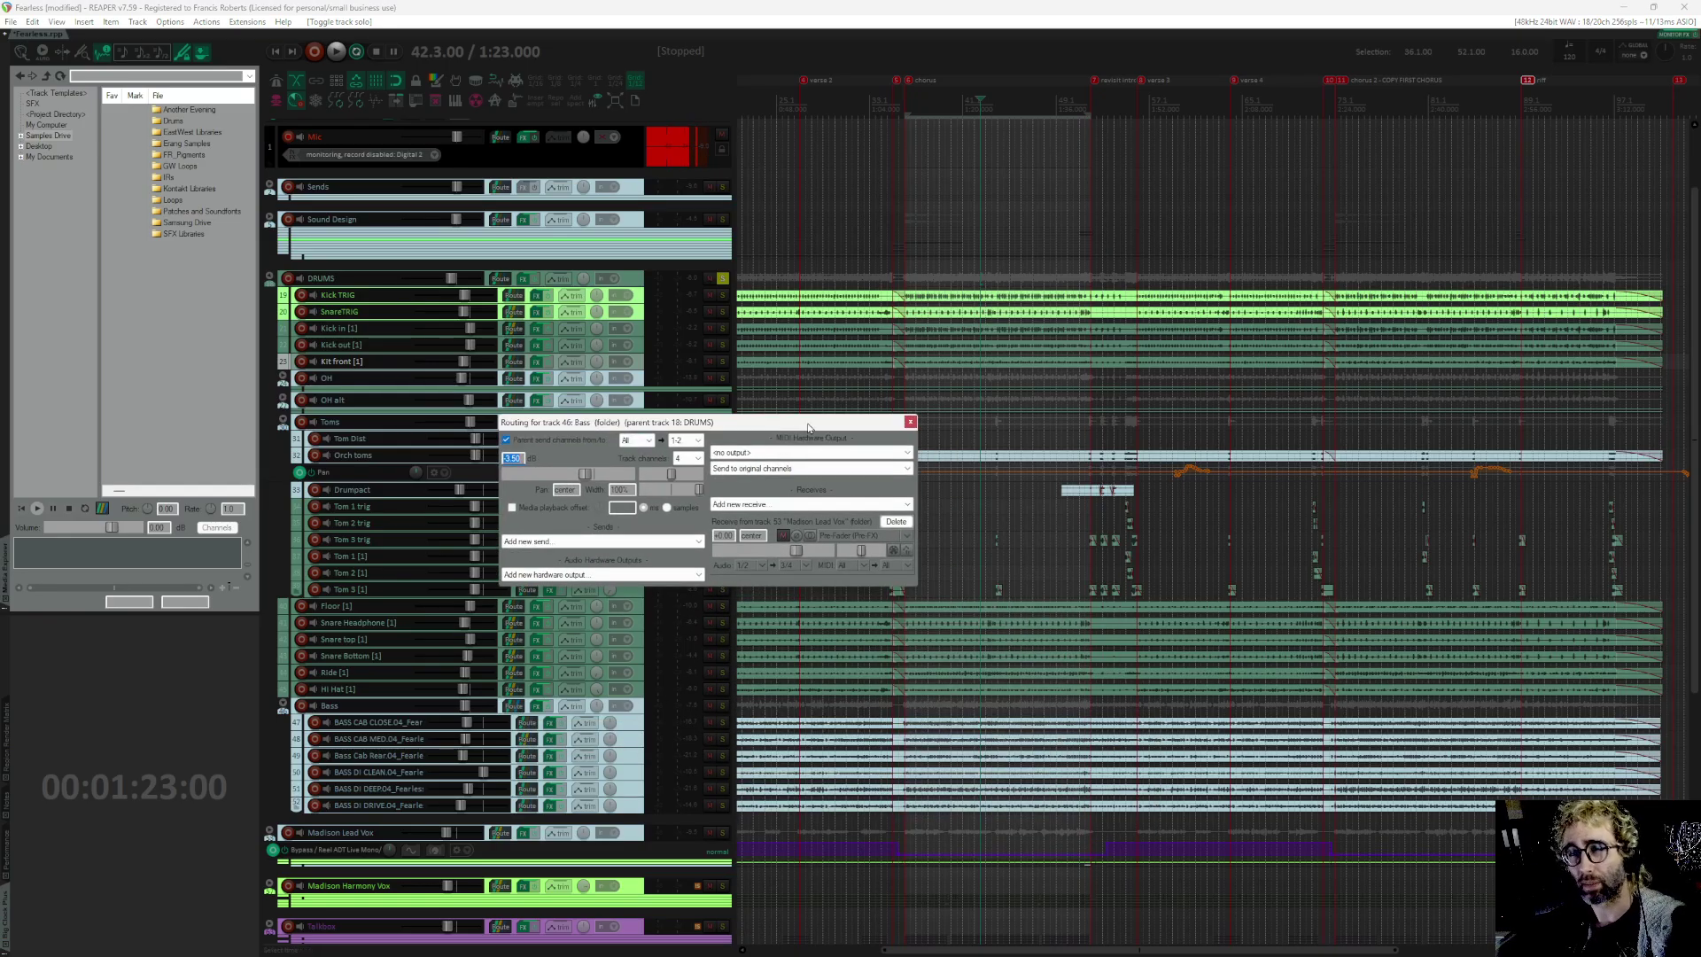
pyautogui.moveTo(808, 428); pyautogui.dragTo(767, 412)
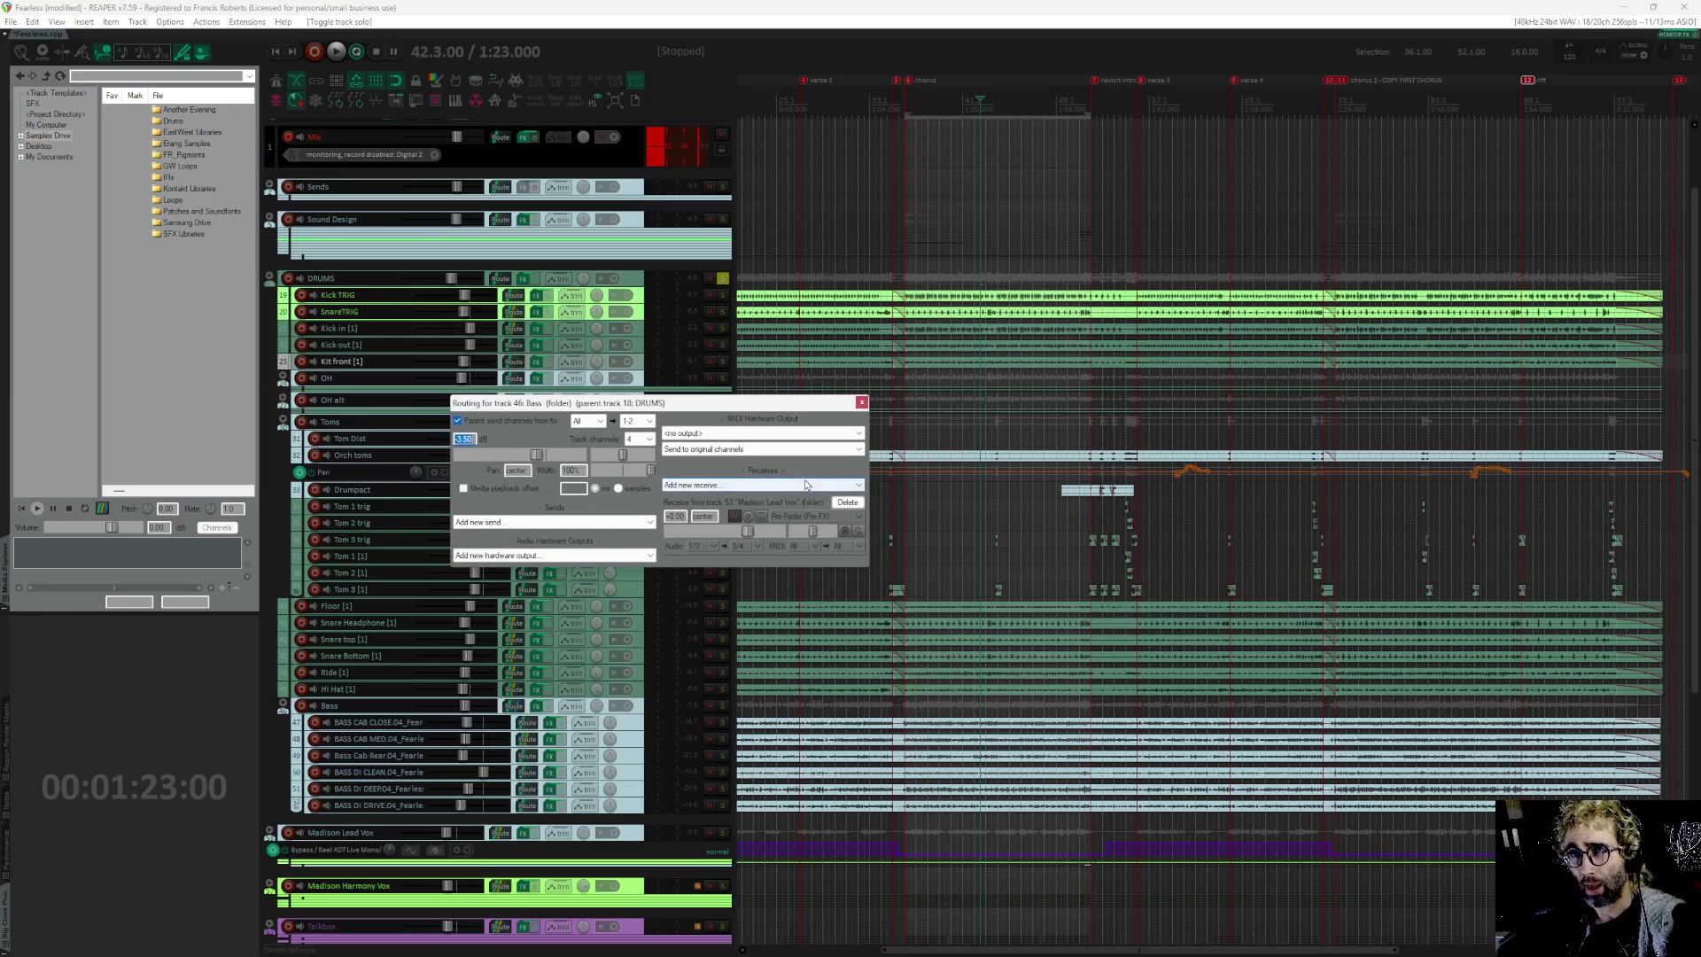
pyautogui.click(862, 402)
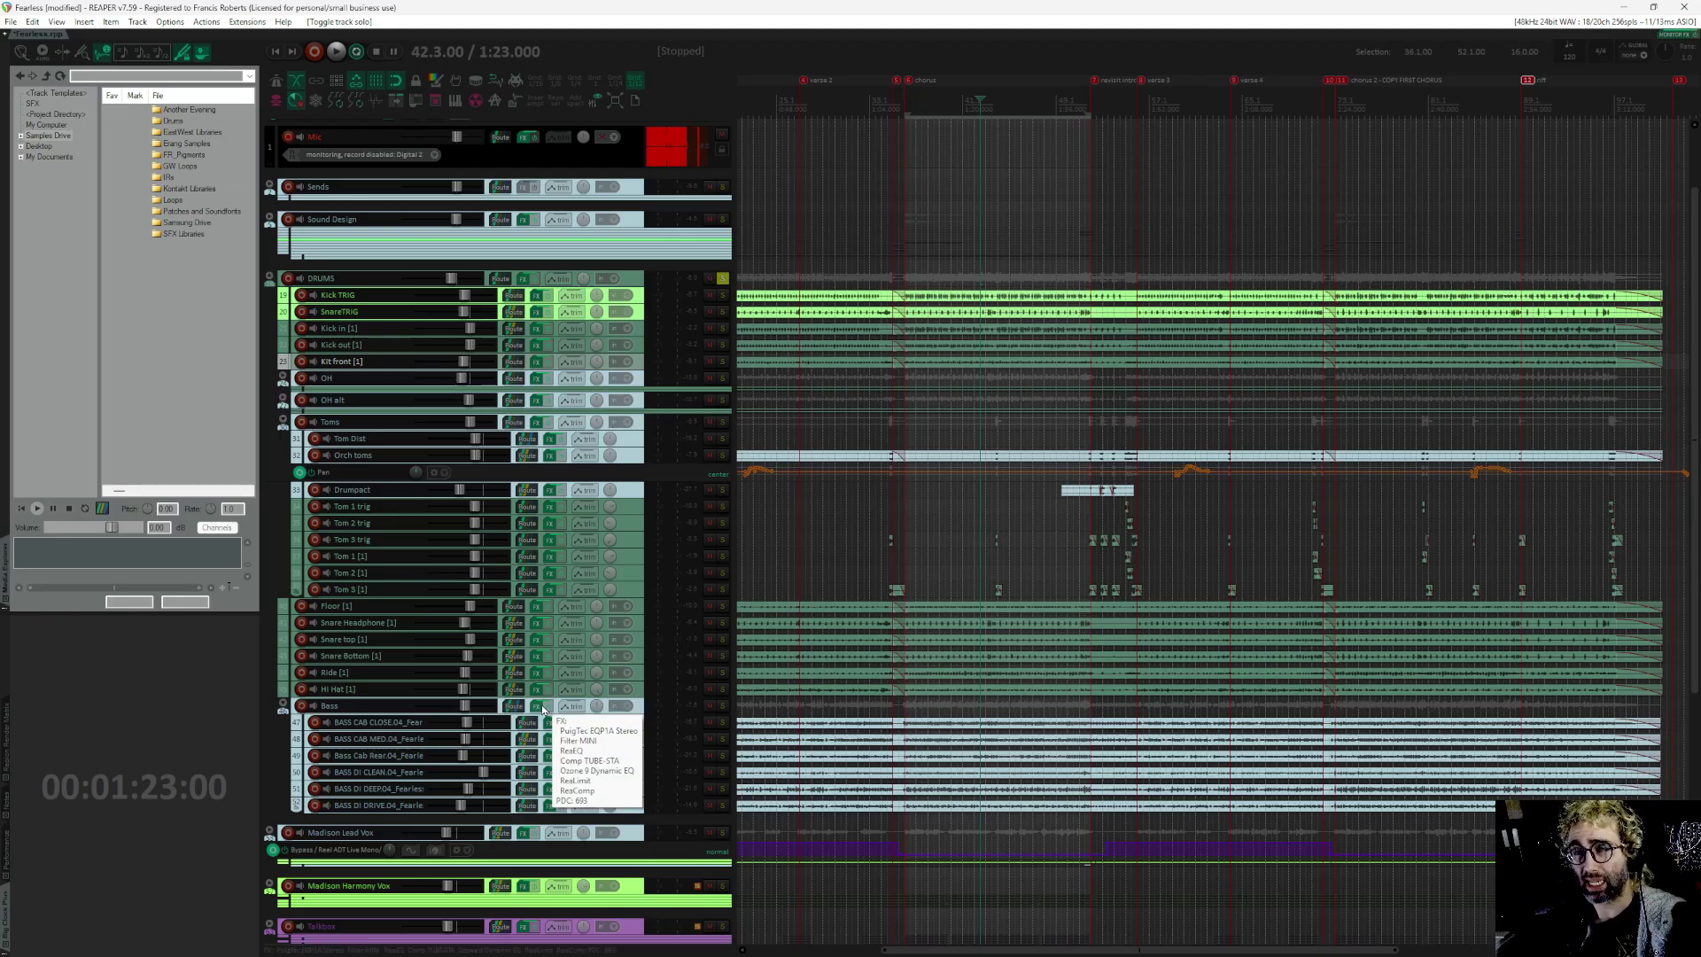
# Step: Review the list of effects on the Bass folder and turn off solo on the DRUMS folder
pyautogui.moveTo(536, 712)
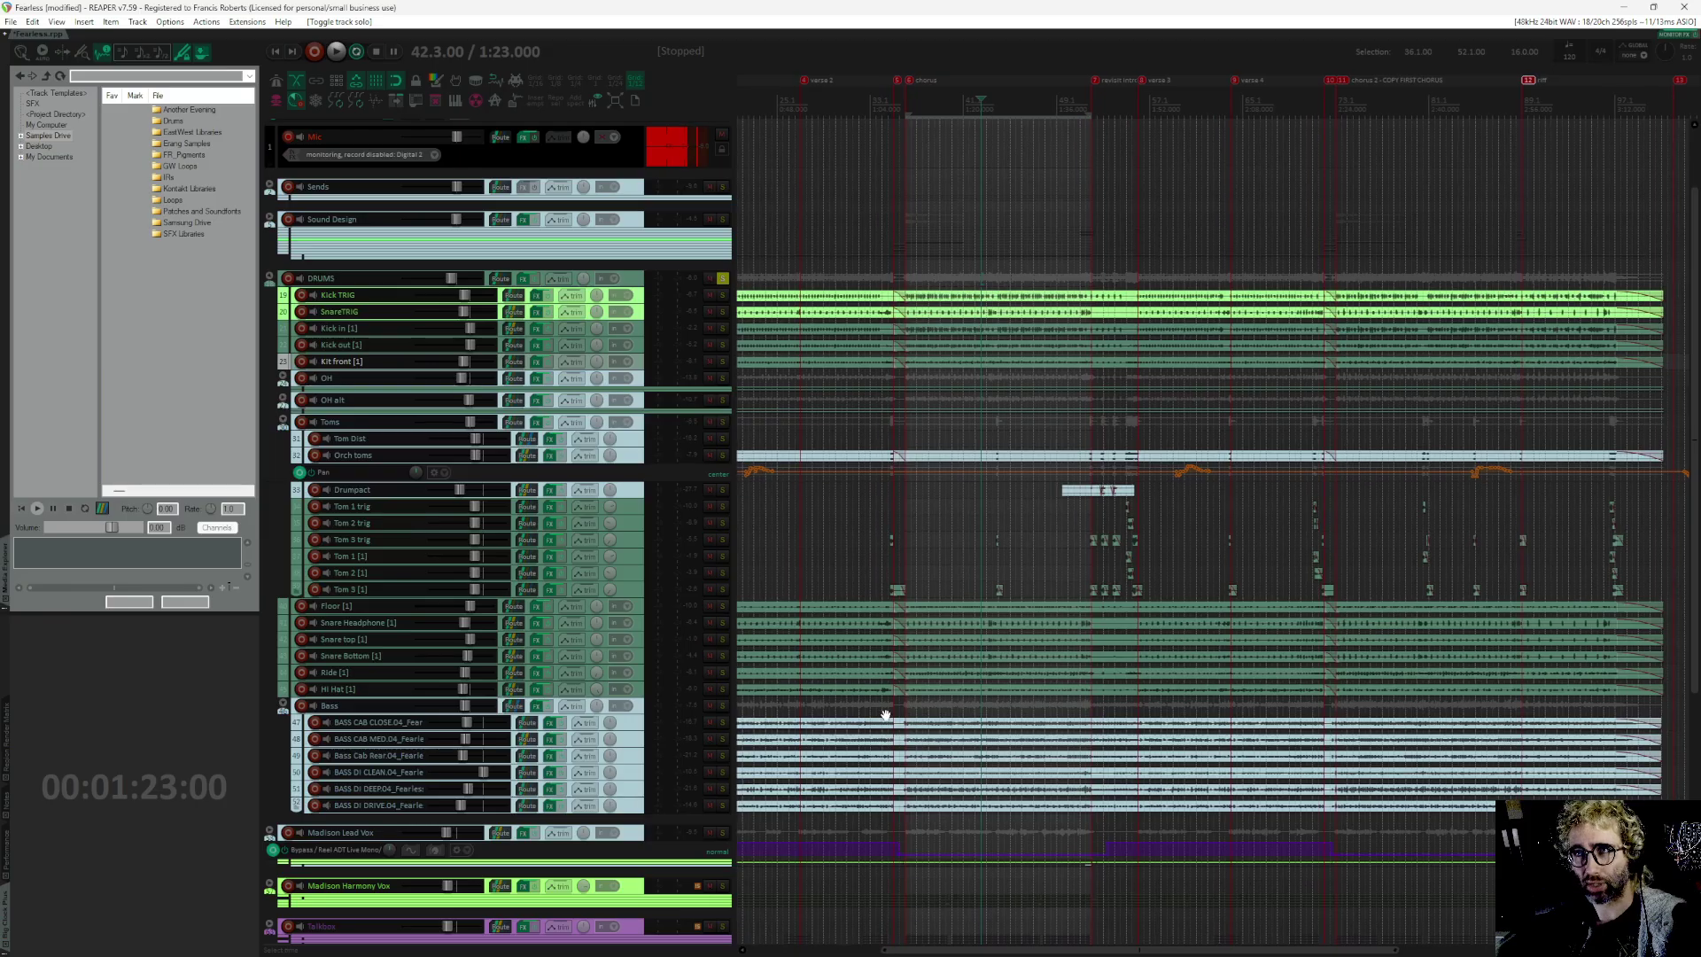
pyautogui.scroll(-2, 884, 706)
pyautogui.hscroll(-1, 864, 642)
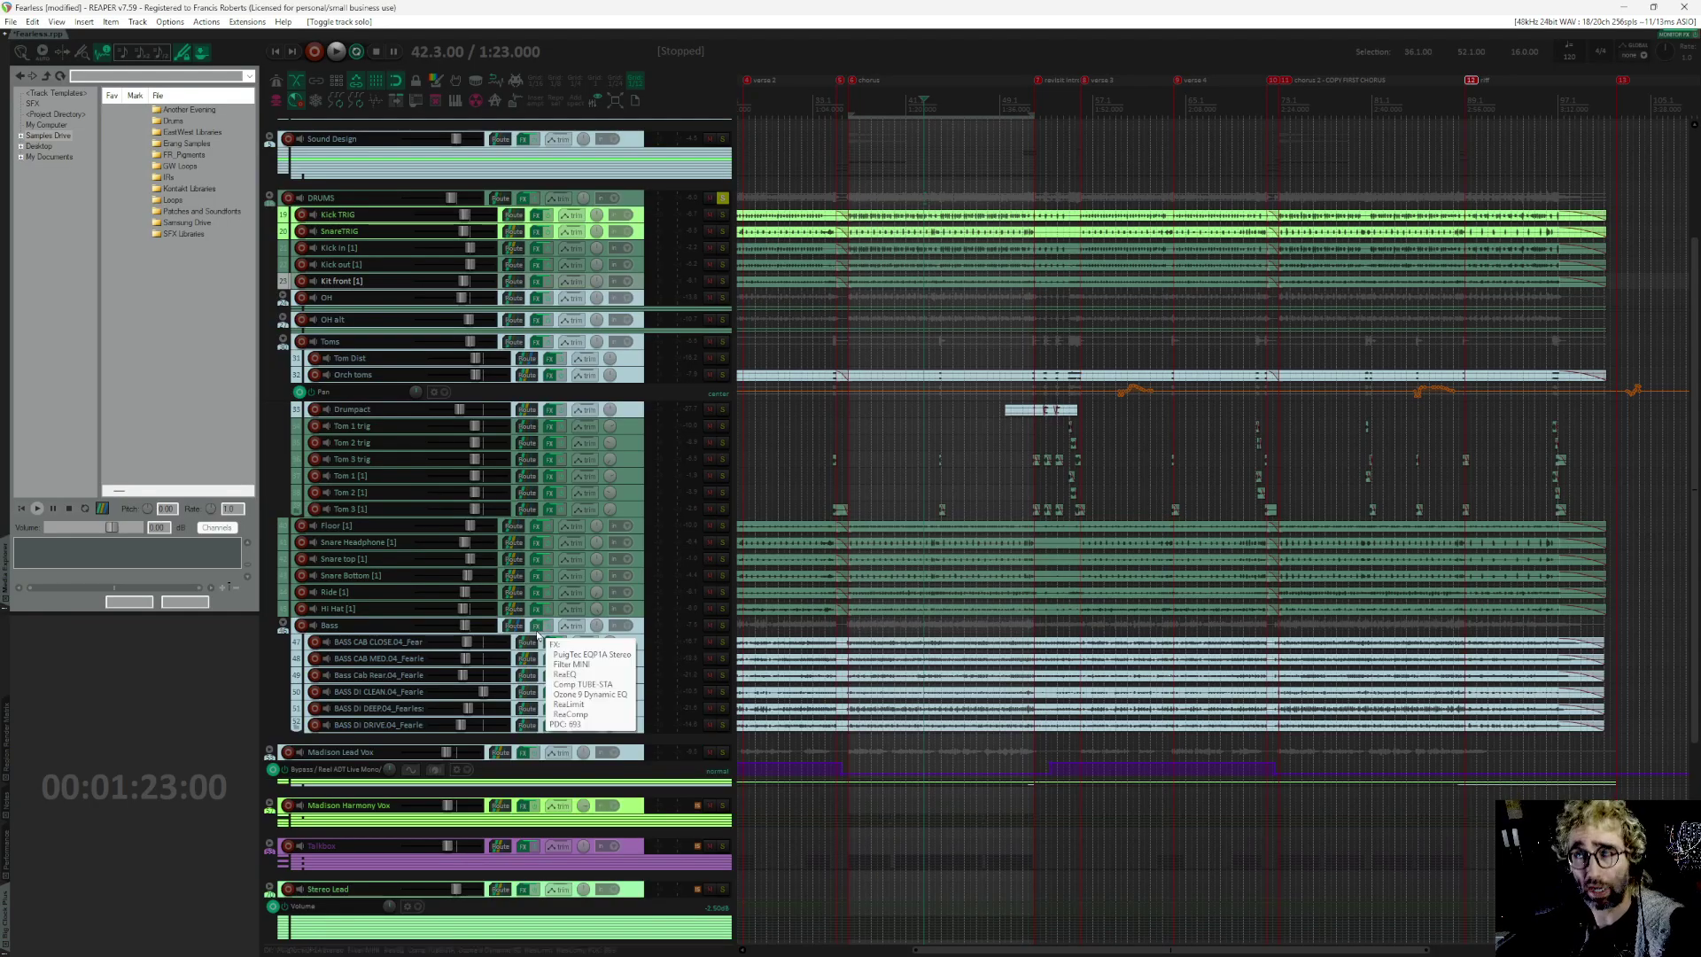
pyautogui.scroll(-1, 915, 714)
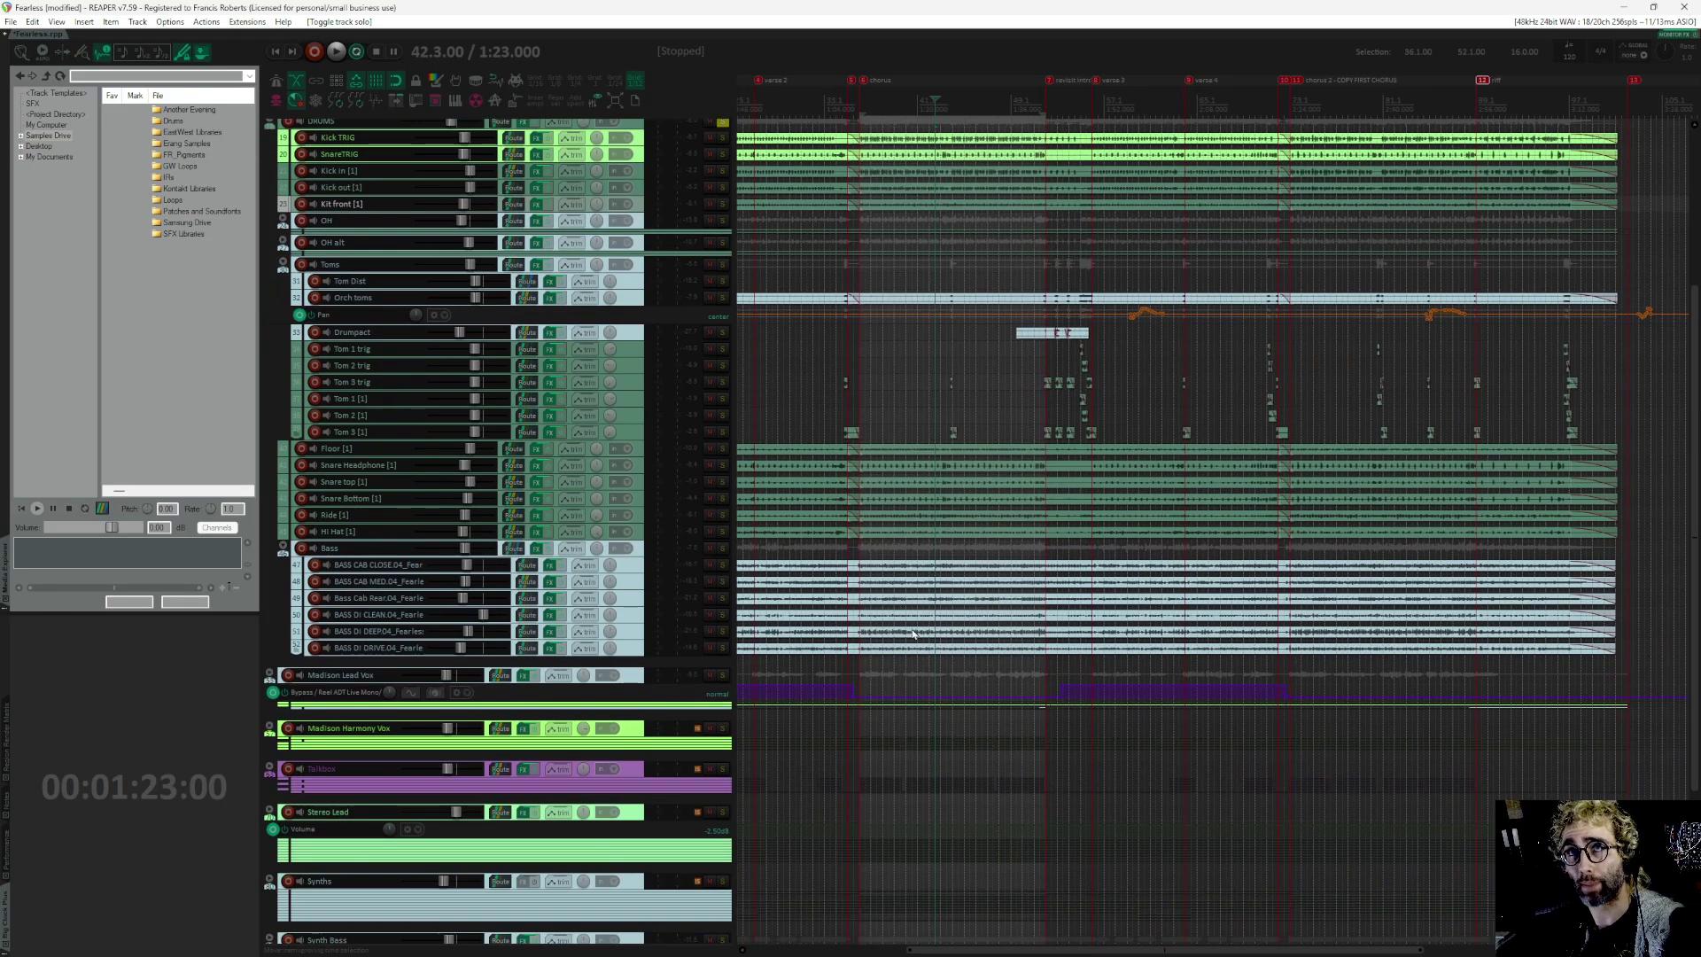
pyautogui.moveTo(907, 364); pyautogui.dragTo(929, 329)
pyautogui.click(724, 303)
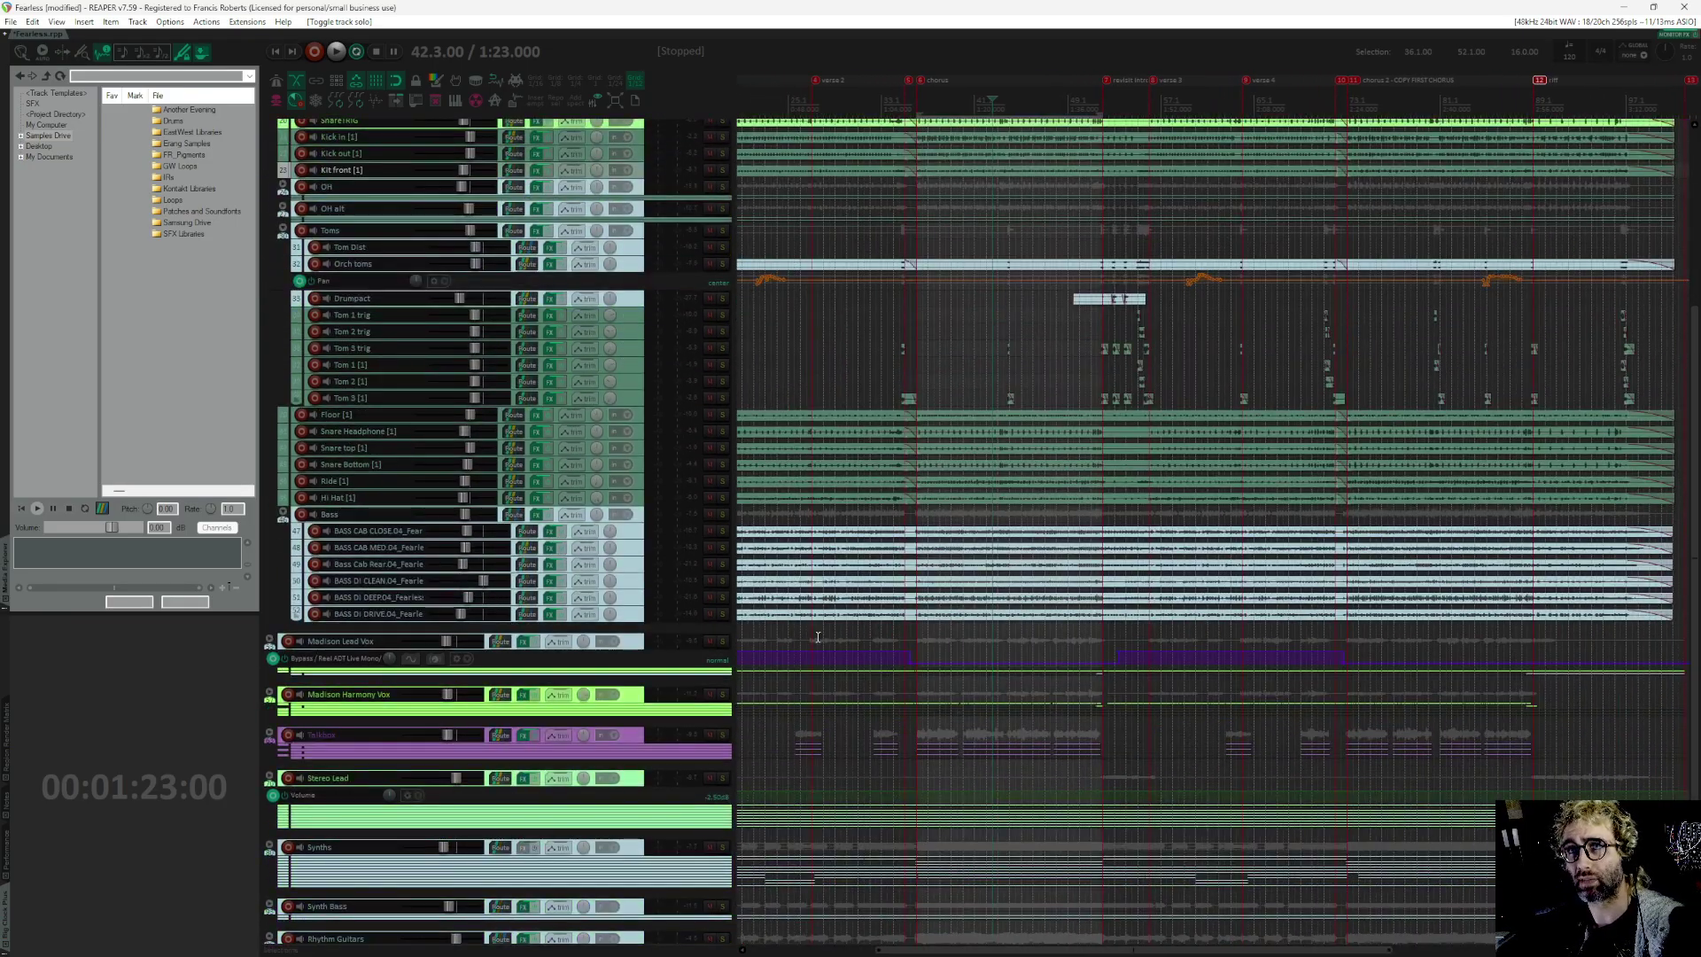
# Step: Expand the lead vocal folder and set the edit cursor to the chorus marker at 36.1.00
pyautogui.scroll(-2, 968, 450)
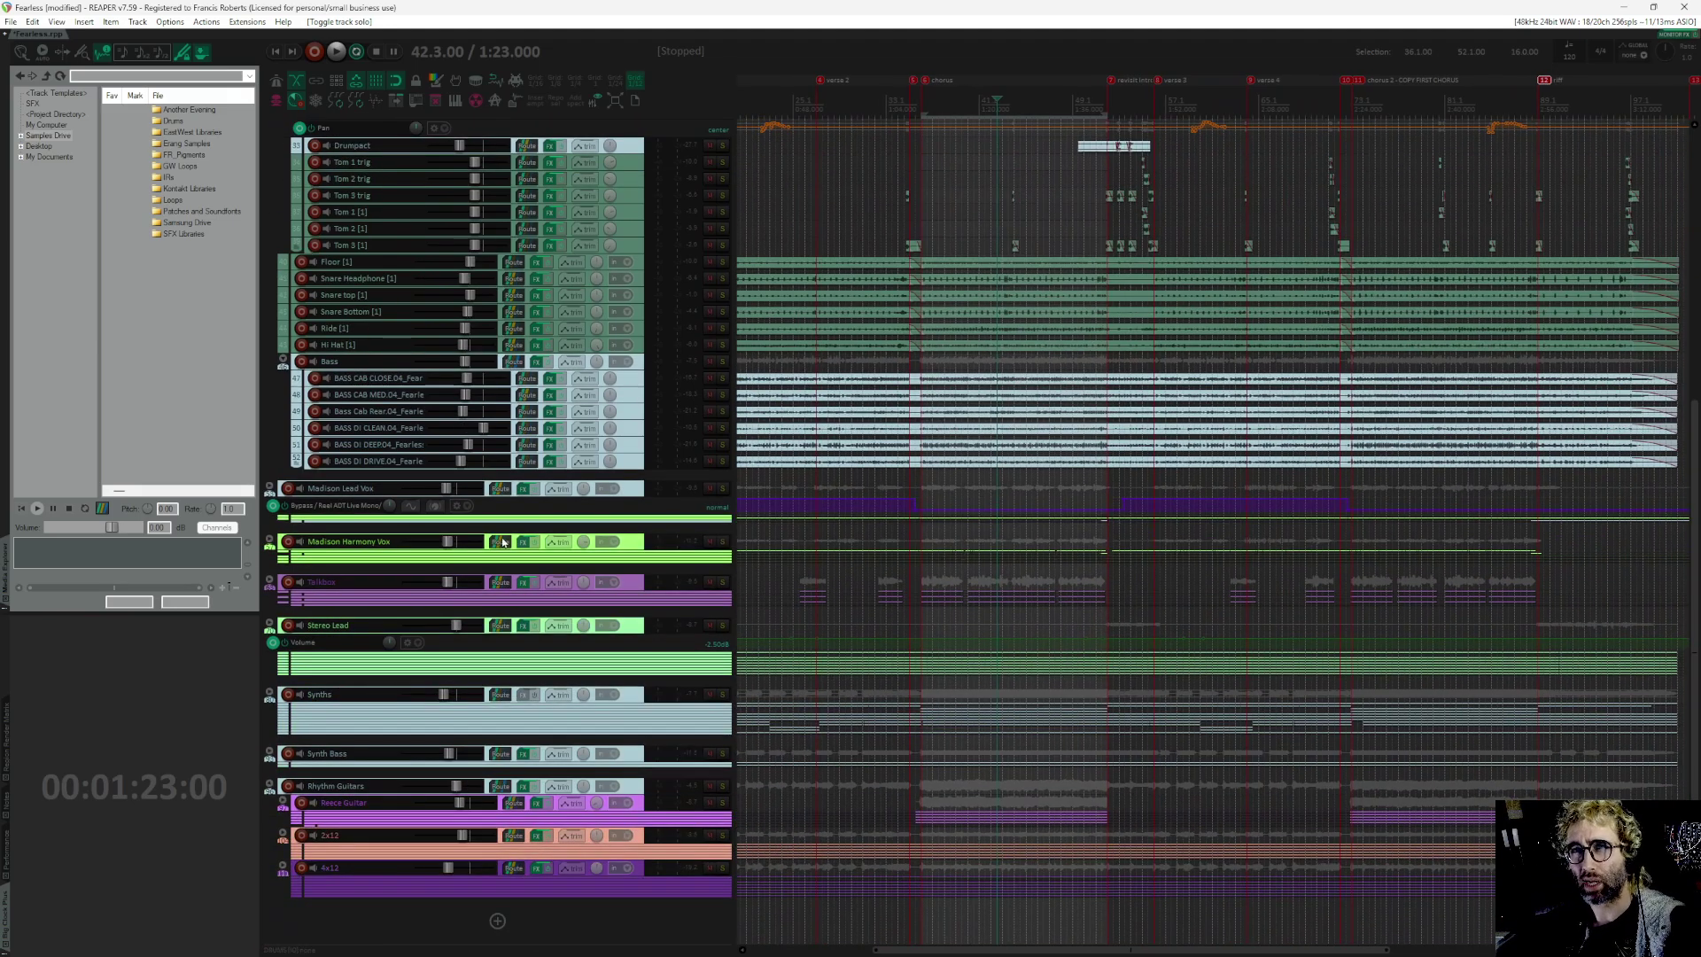
pyautogui.click(270, 489)
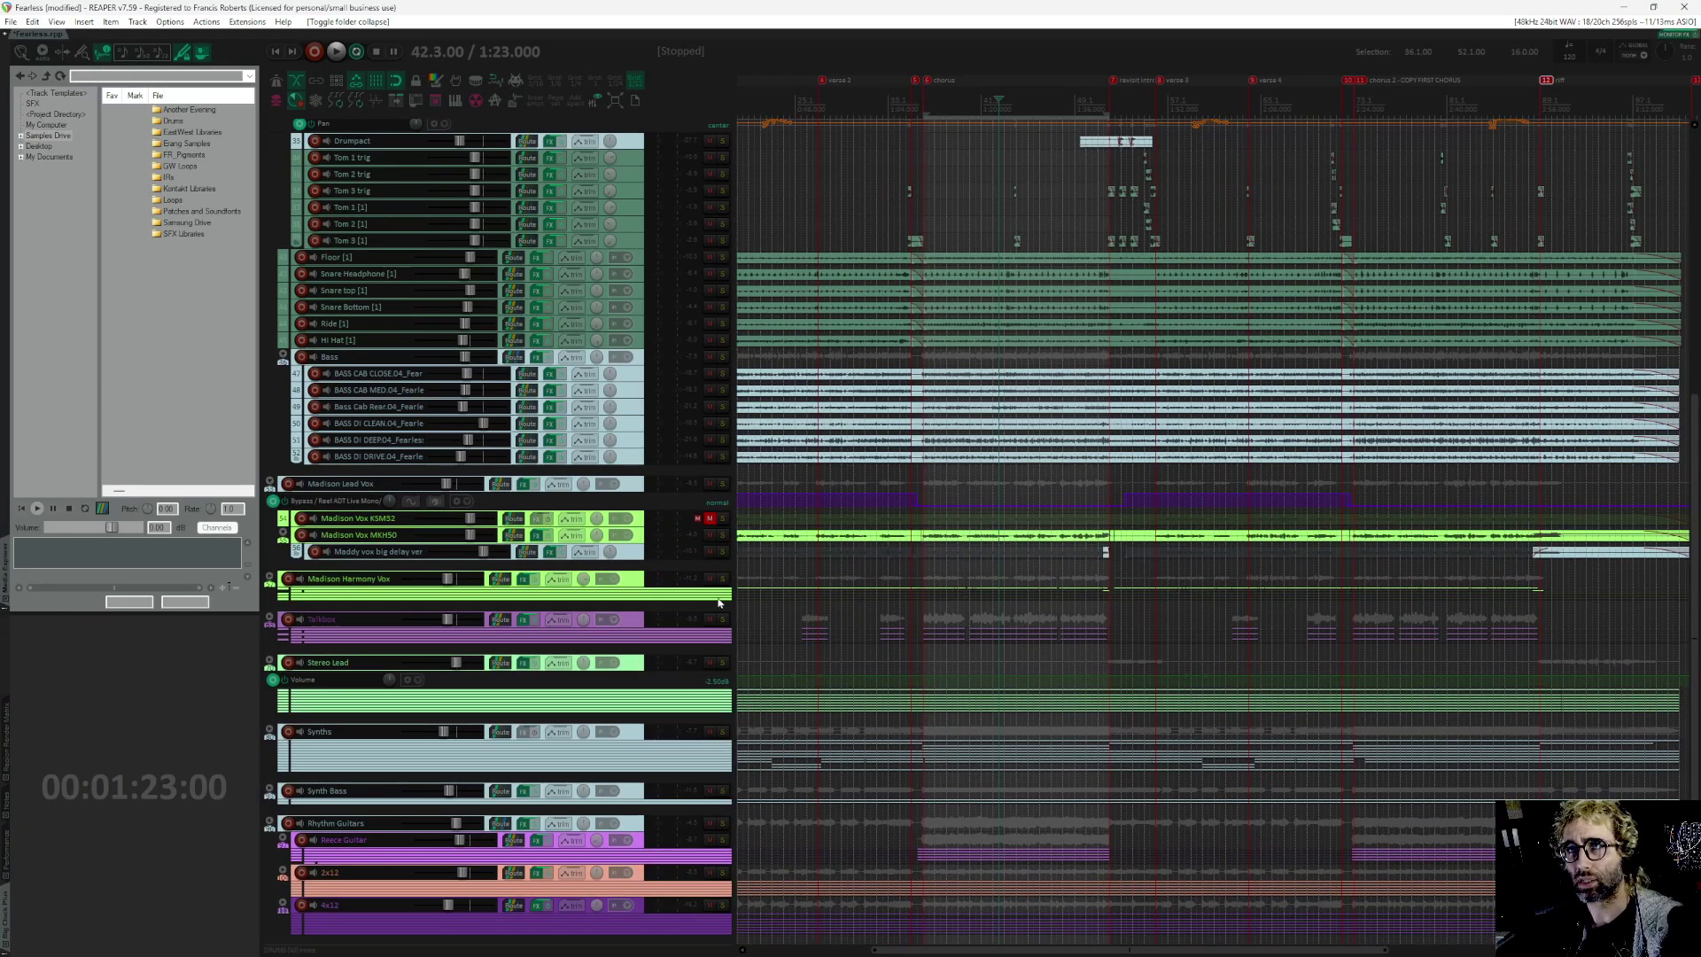
pyautogui.moveTo(936, 560); pyautogui.dragTo(972, 524)
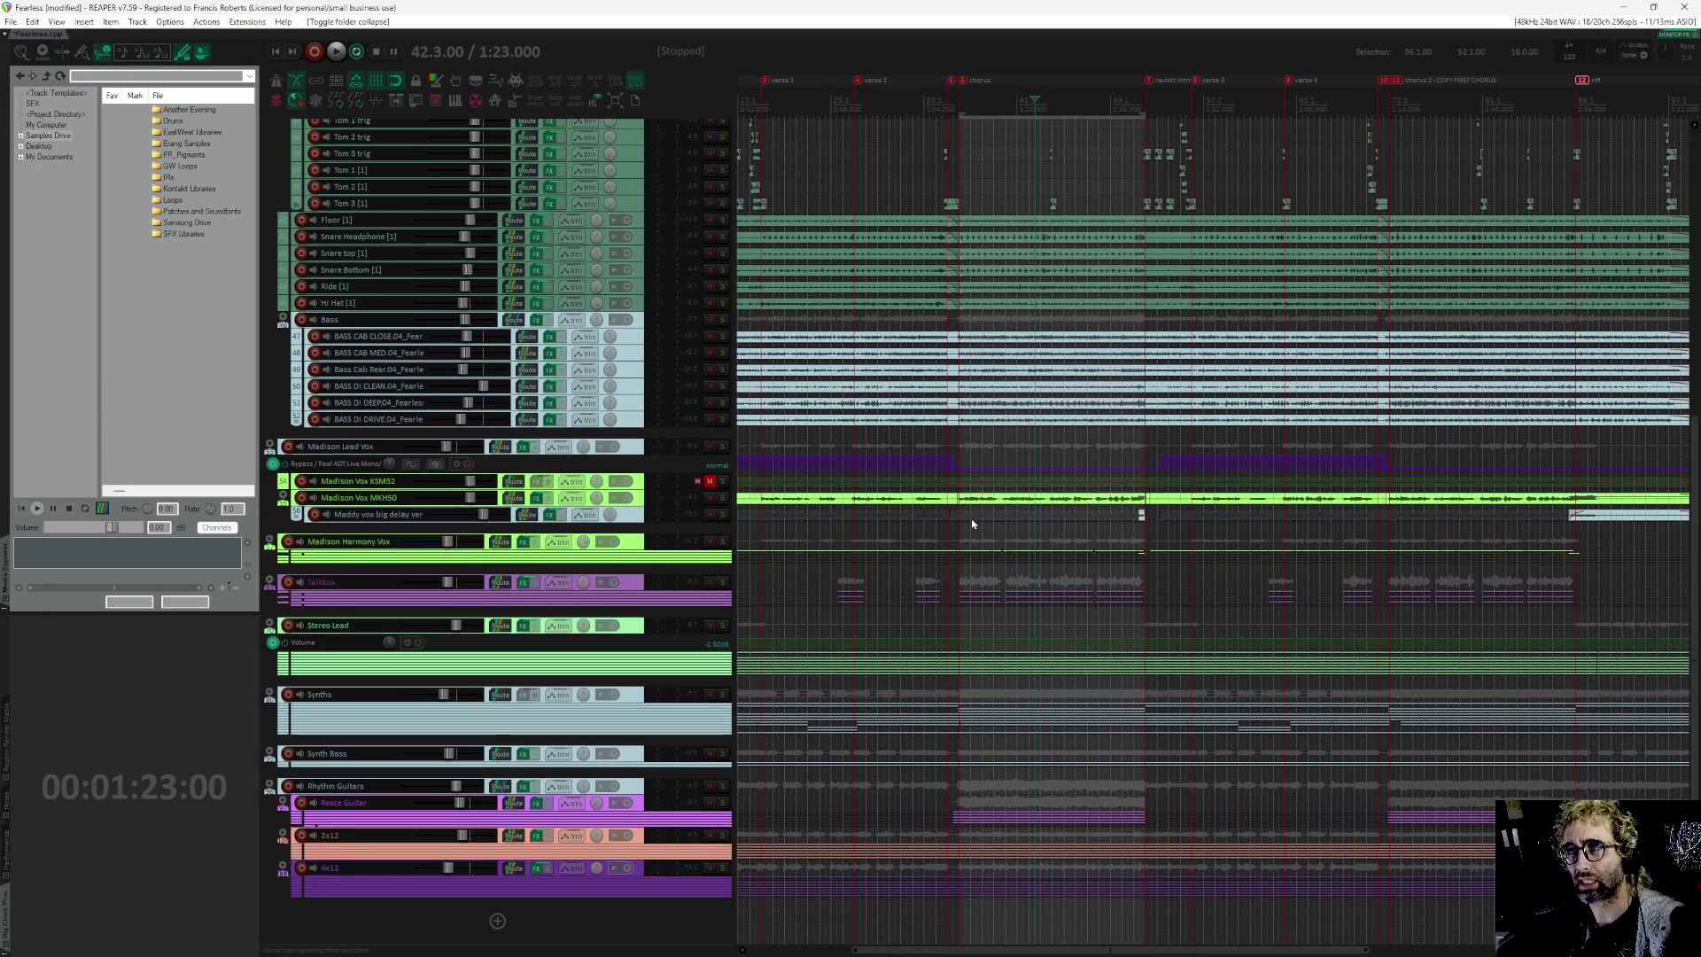
pyautogui.click(963, 78)
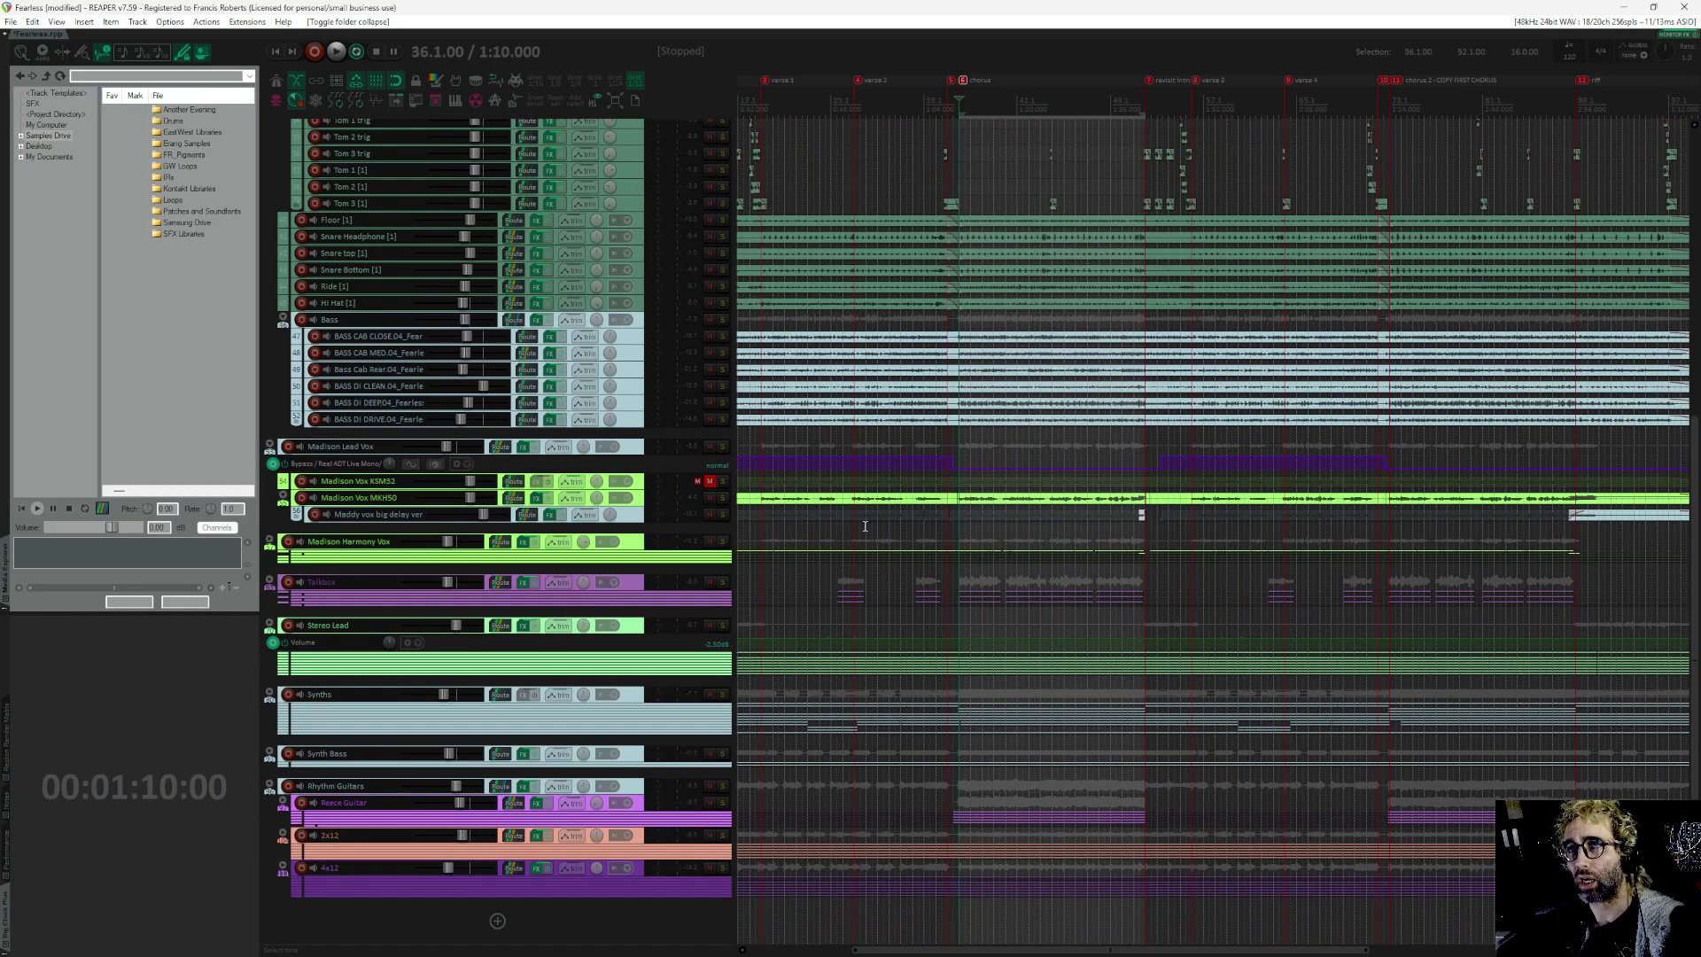
# Step: Solo the MKH50 lead vocal track and play it from 36.1.00, comparing its effects bypassed and re-enabled
pyautogui.click(722, 502)
pyautogui.press('space')
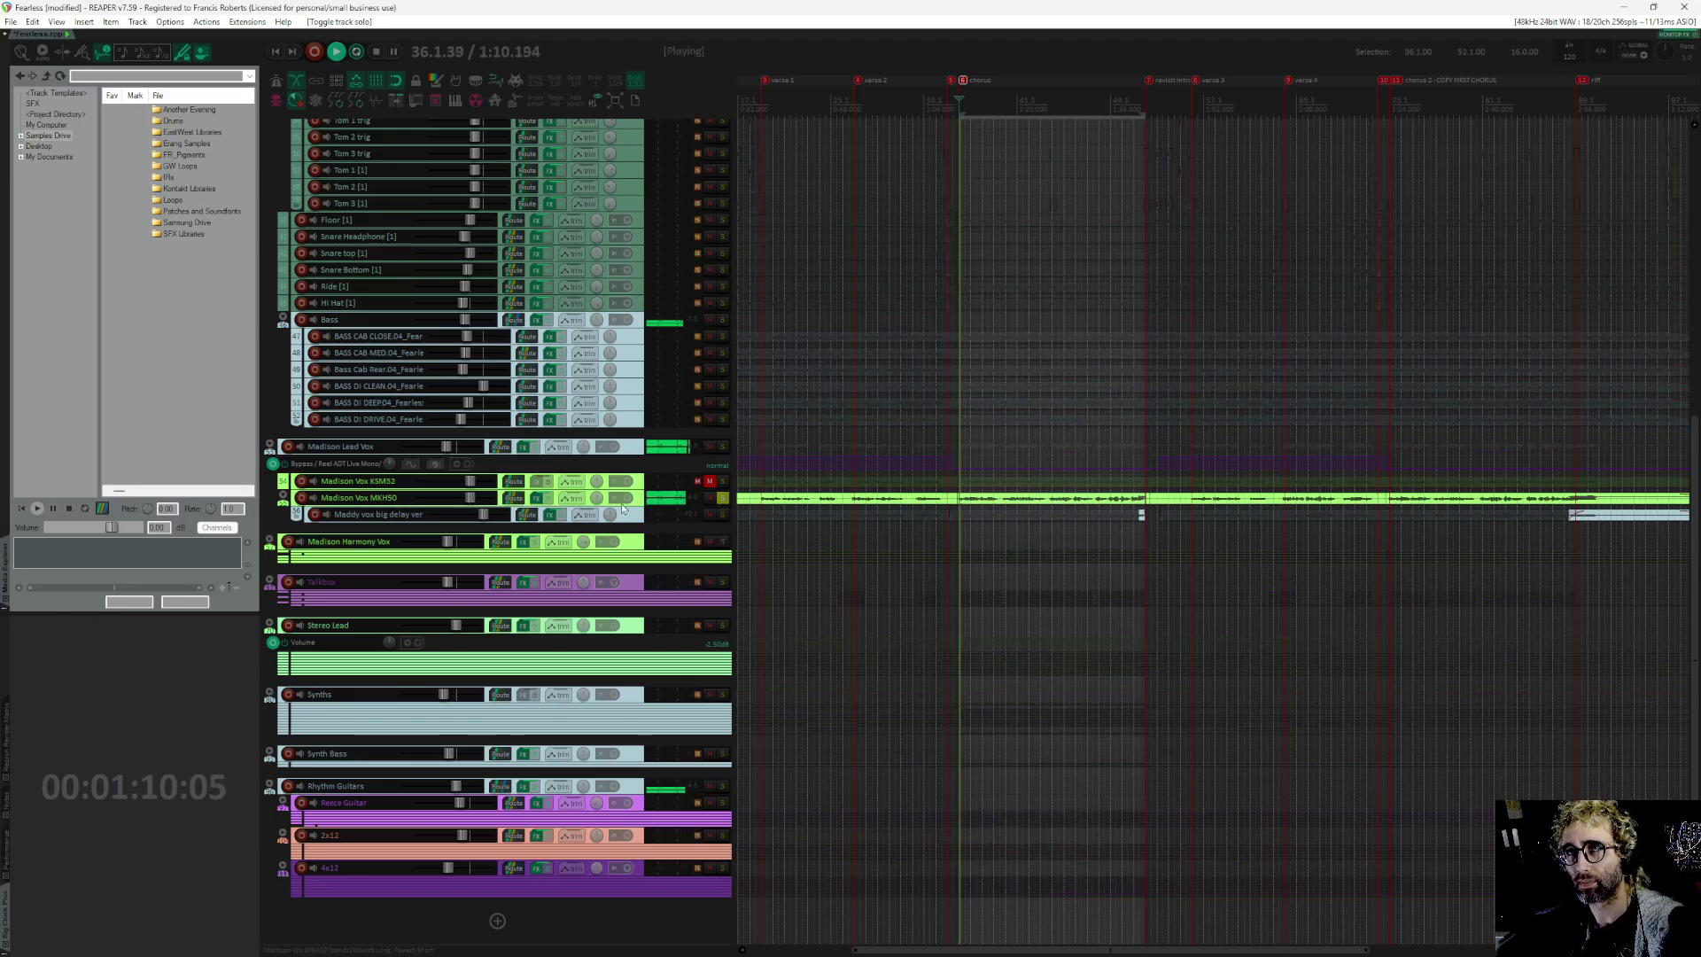
pyautogui.click(553, 503)
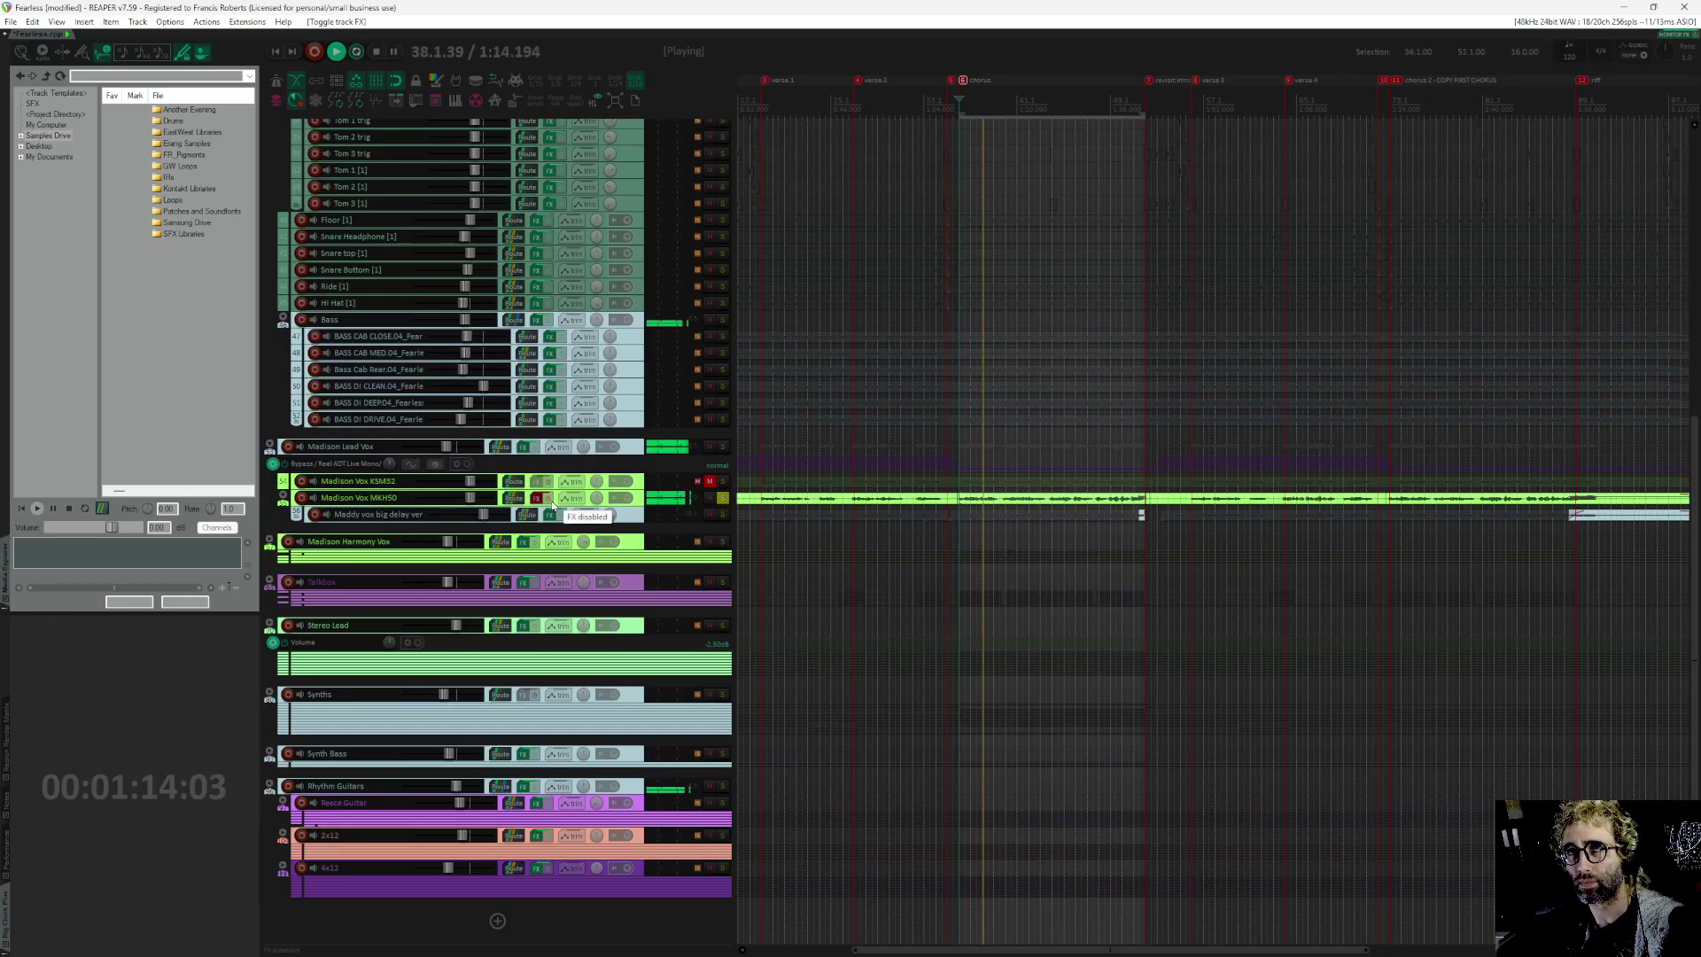
pyautogui.click(551, 504)
pyautogui.press('space')
# Step: Play the soloed vocal from 36.1.00 and compare it with the lead vocal folder's effects bypassed and re-enabled
pyautogui.rightClick(534, 451)
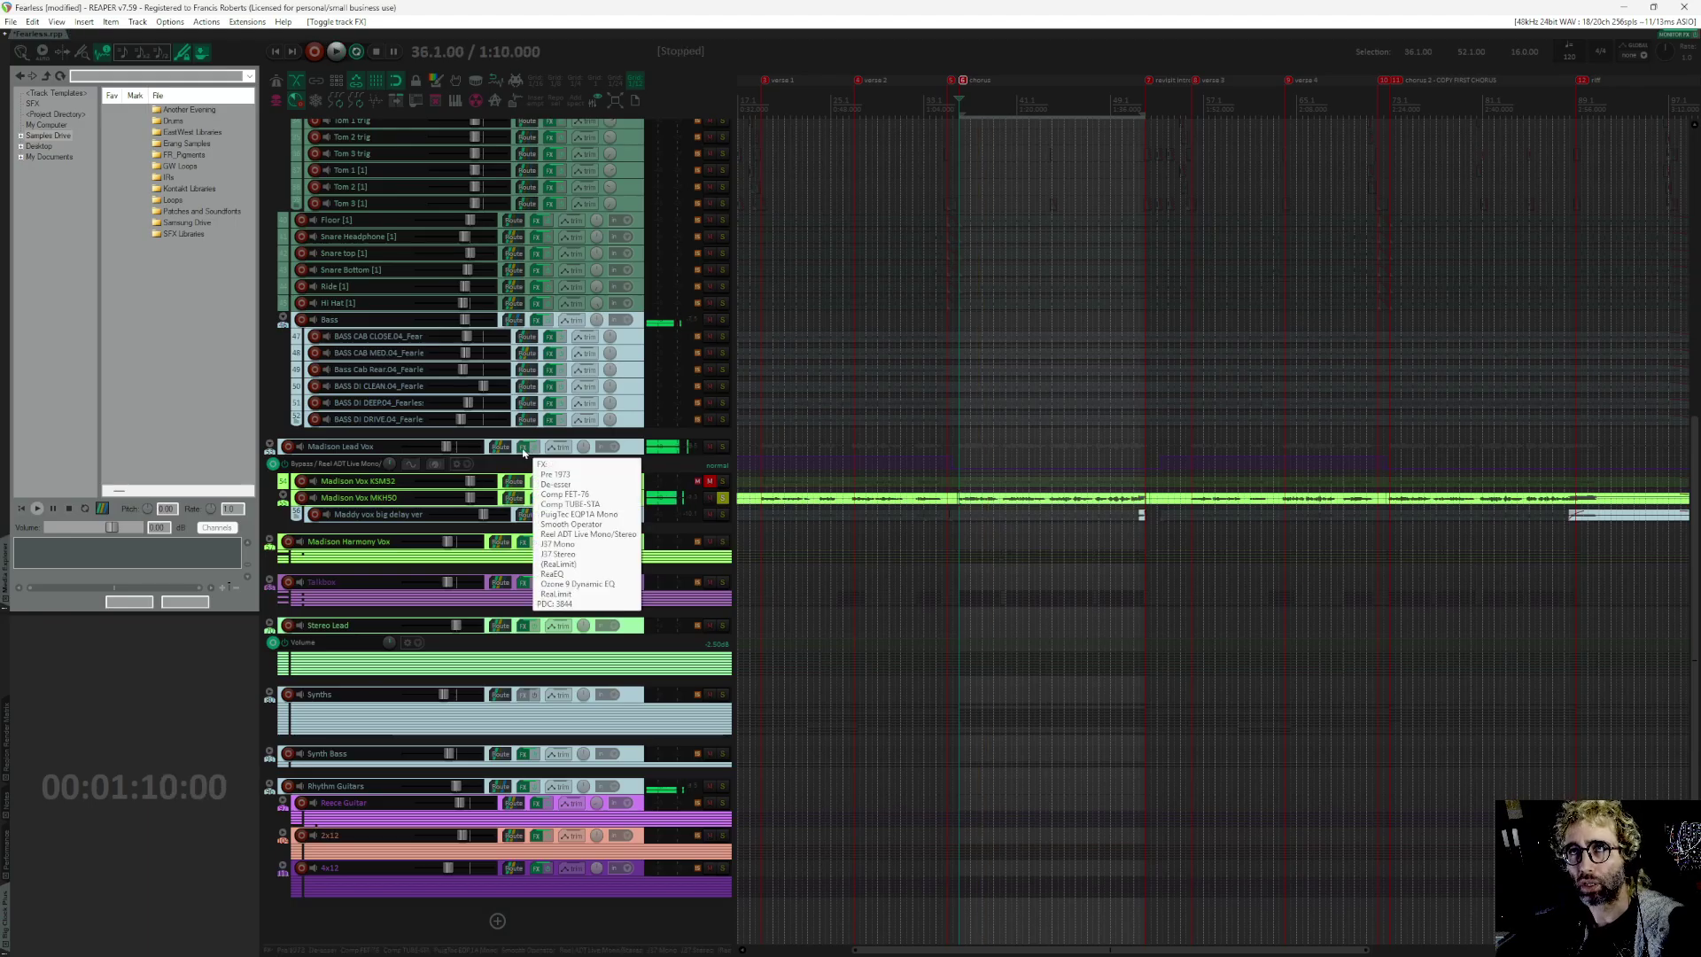
pyautogui.click(533, 451)
pyautogui.press('space')
pyautogui.click(534, 450)
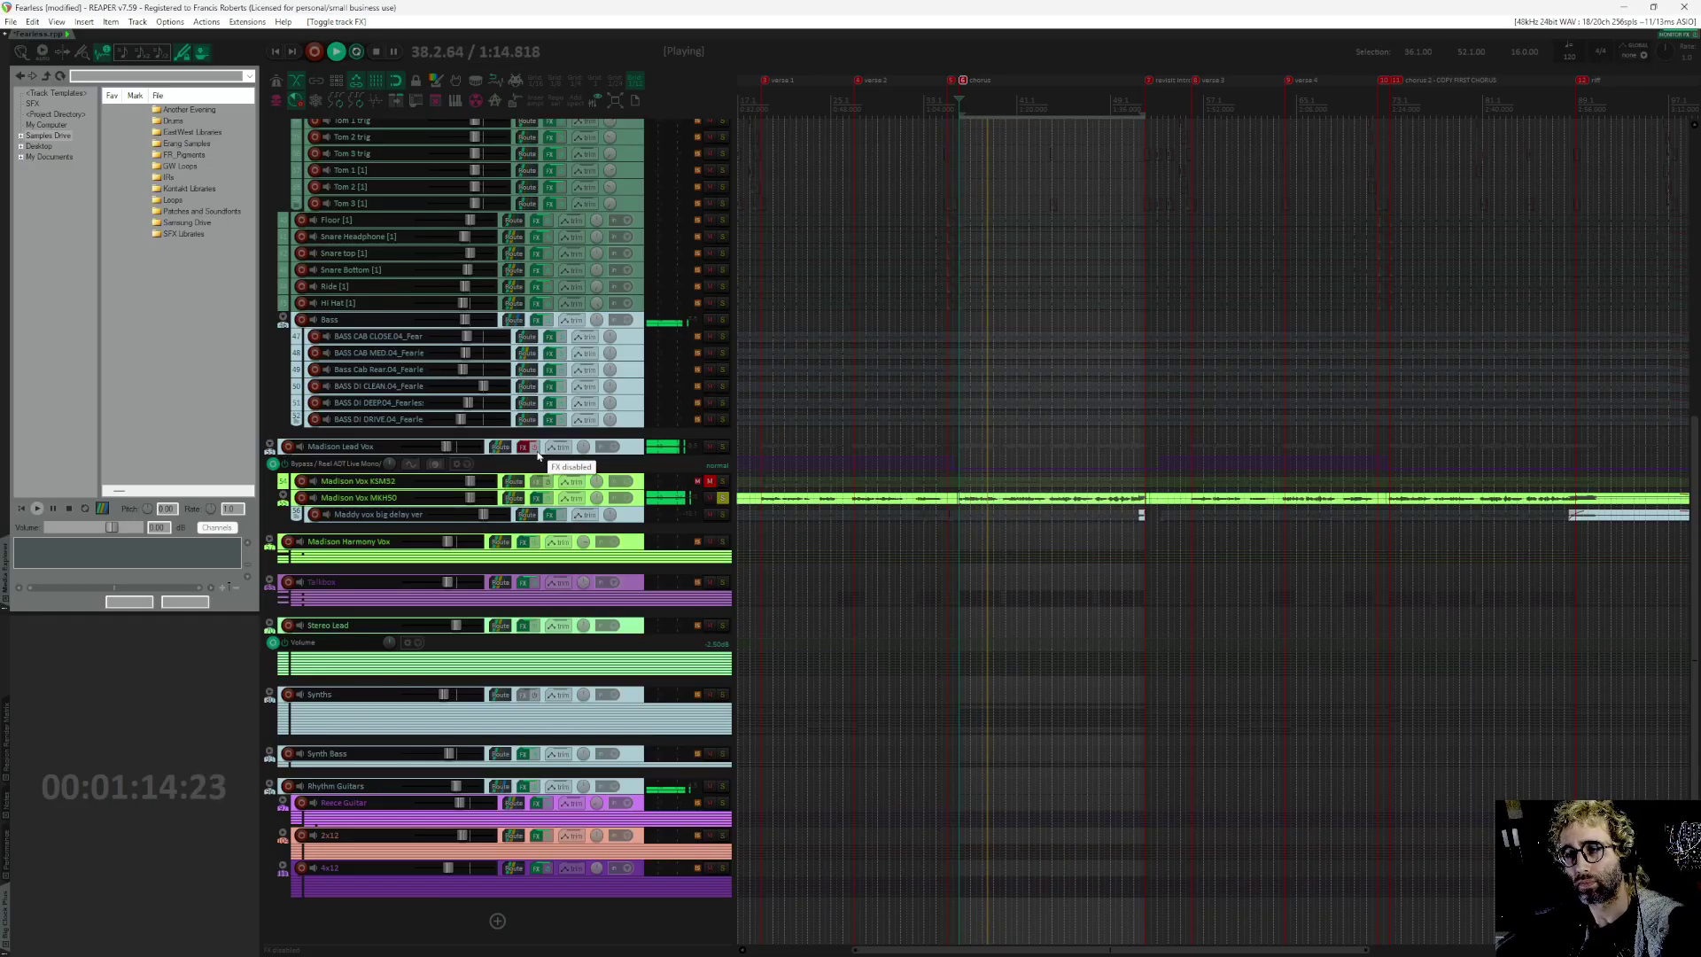
pyautogui.click(535, 448)
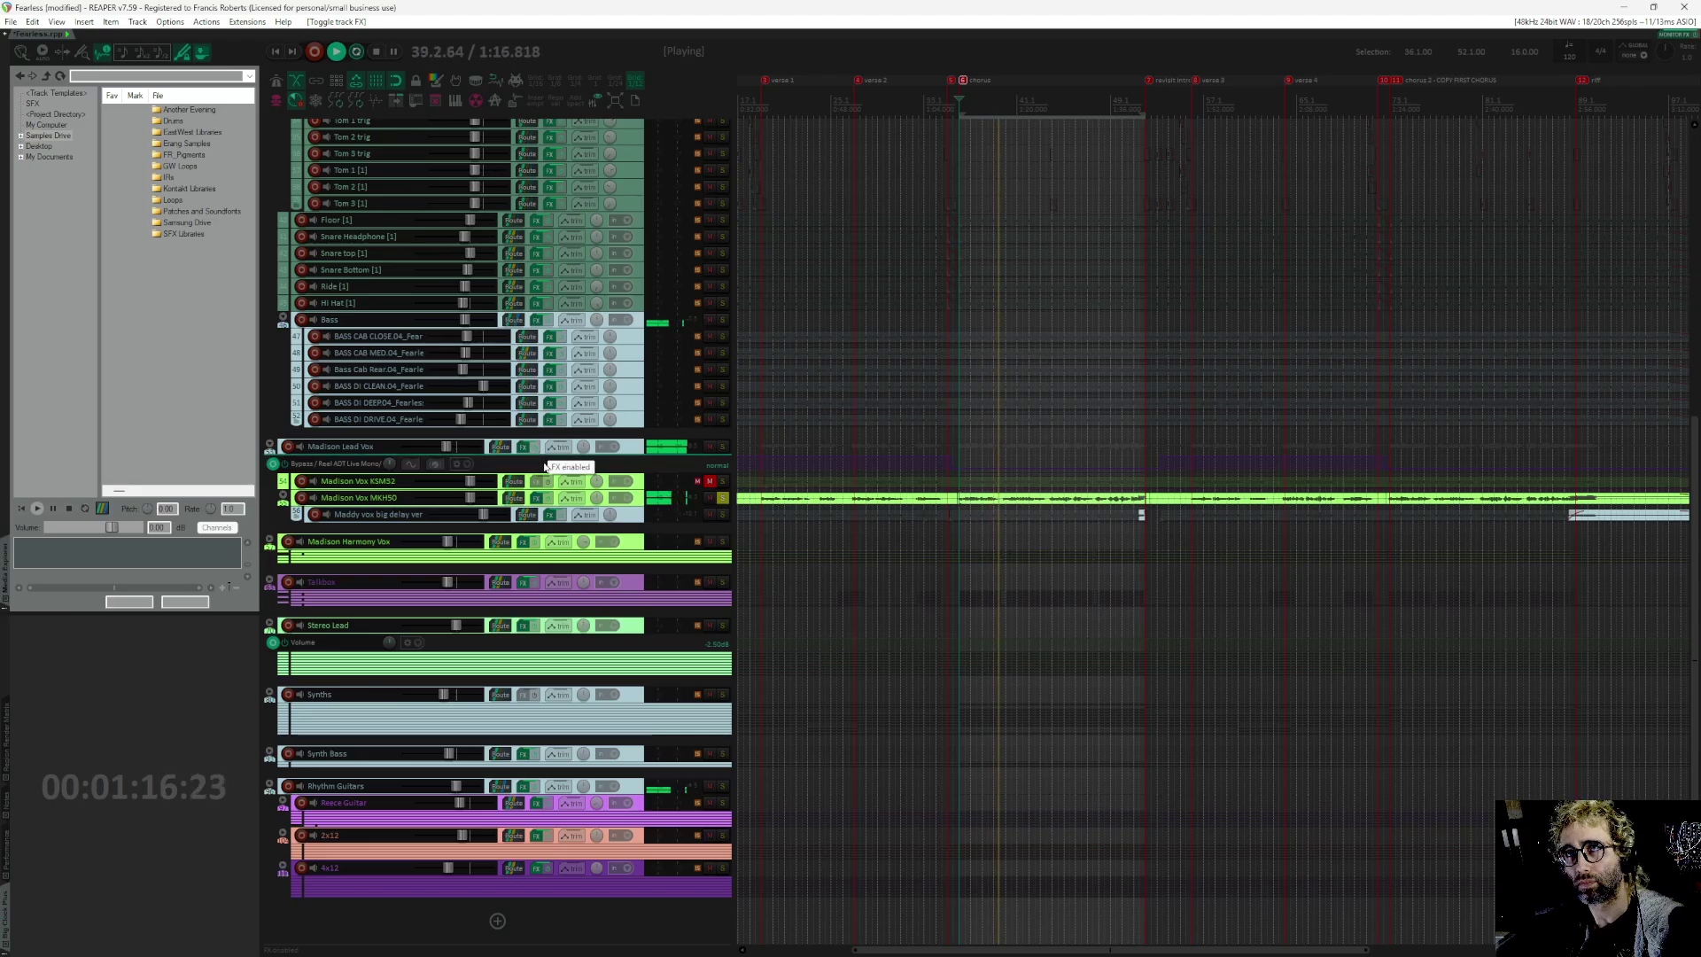
pyautogui.press('space')
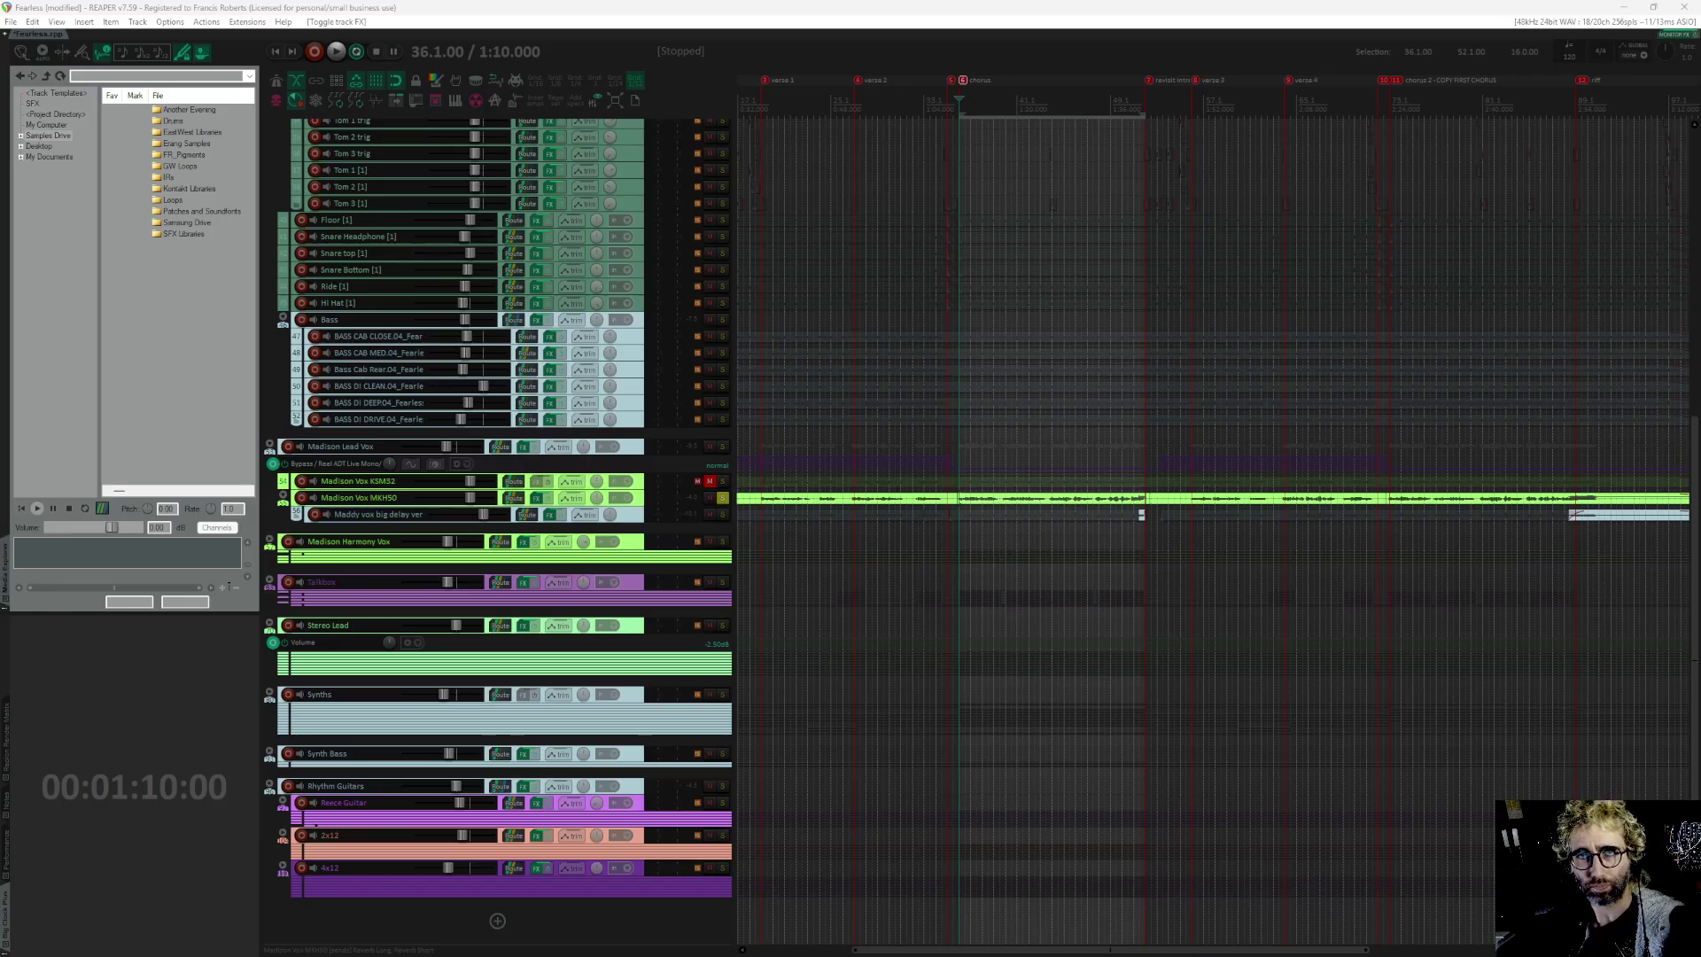
# Step: Bring up the lead vocal folder's effects chain on ReaLimit and watch the limiter while playing from 36.1.00
pyautogui.moveTo(266, 956); pyautogui.dragTo(221, 472)
pyautogui.press('space')
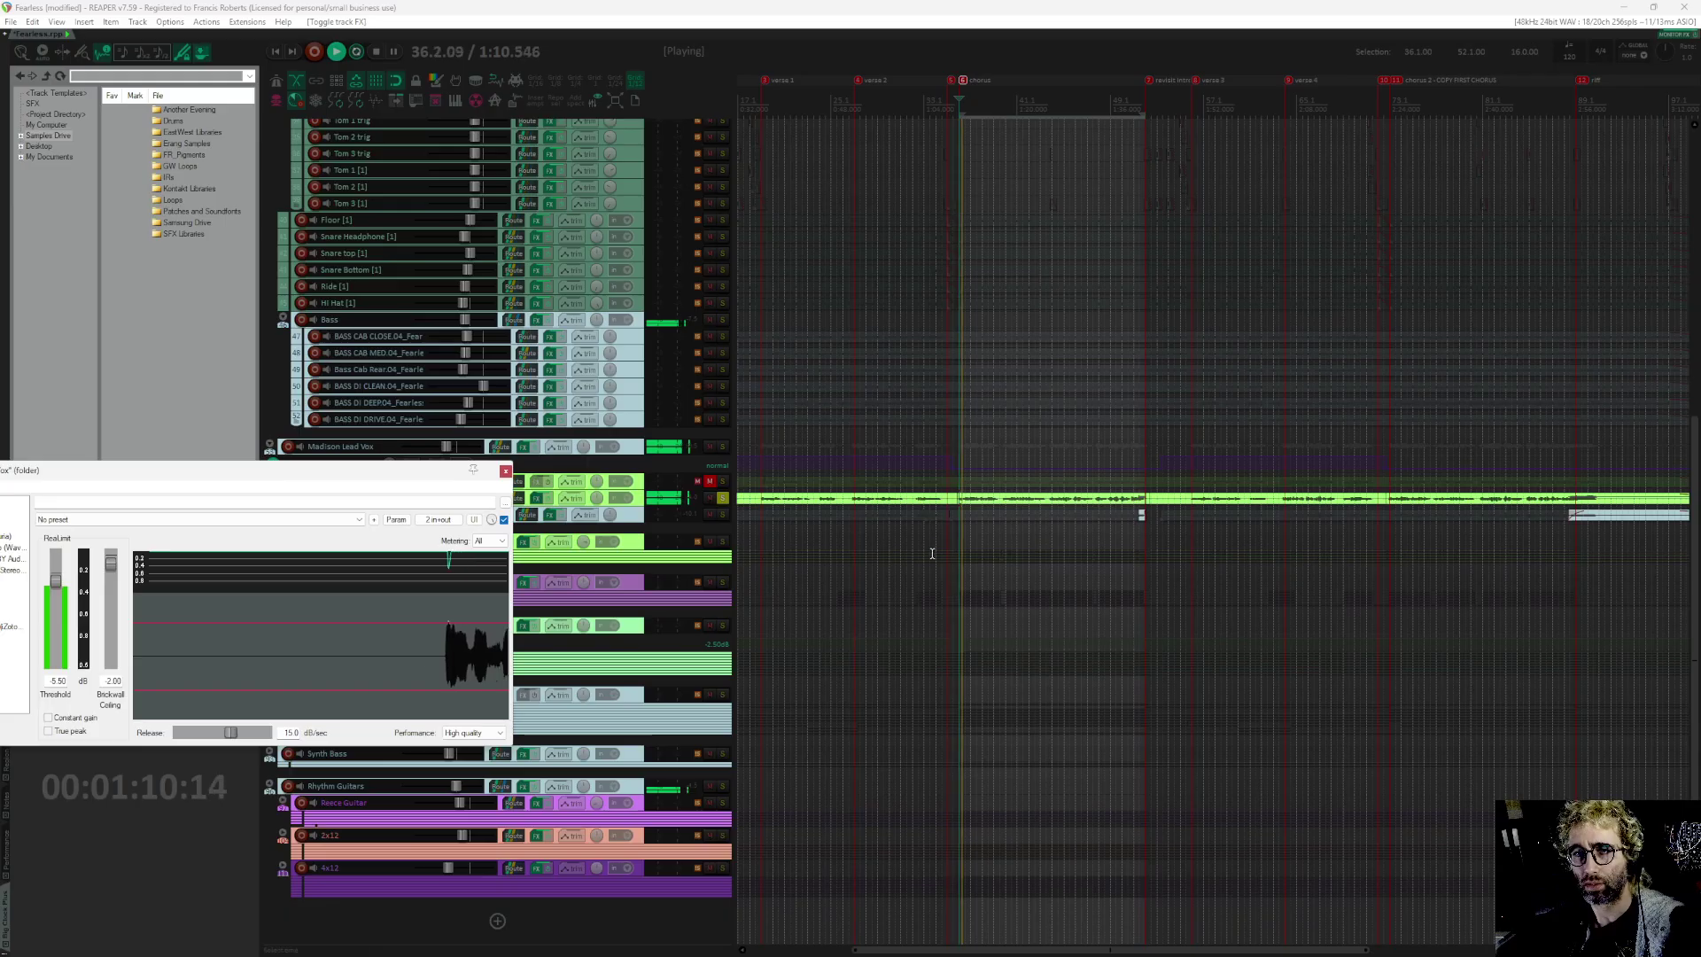
pyautogui.press('space')
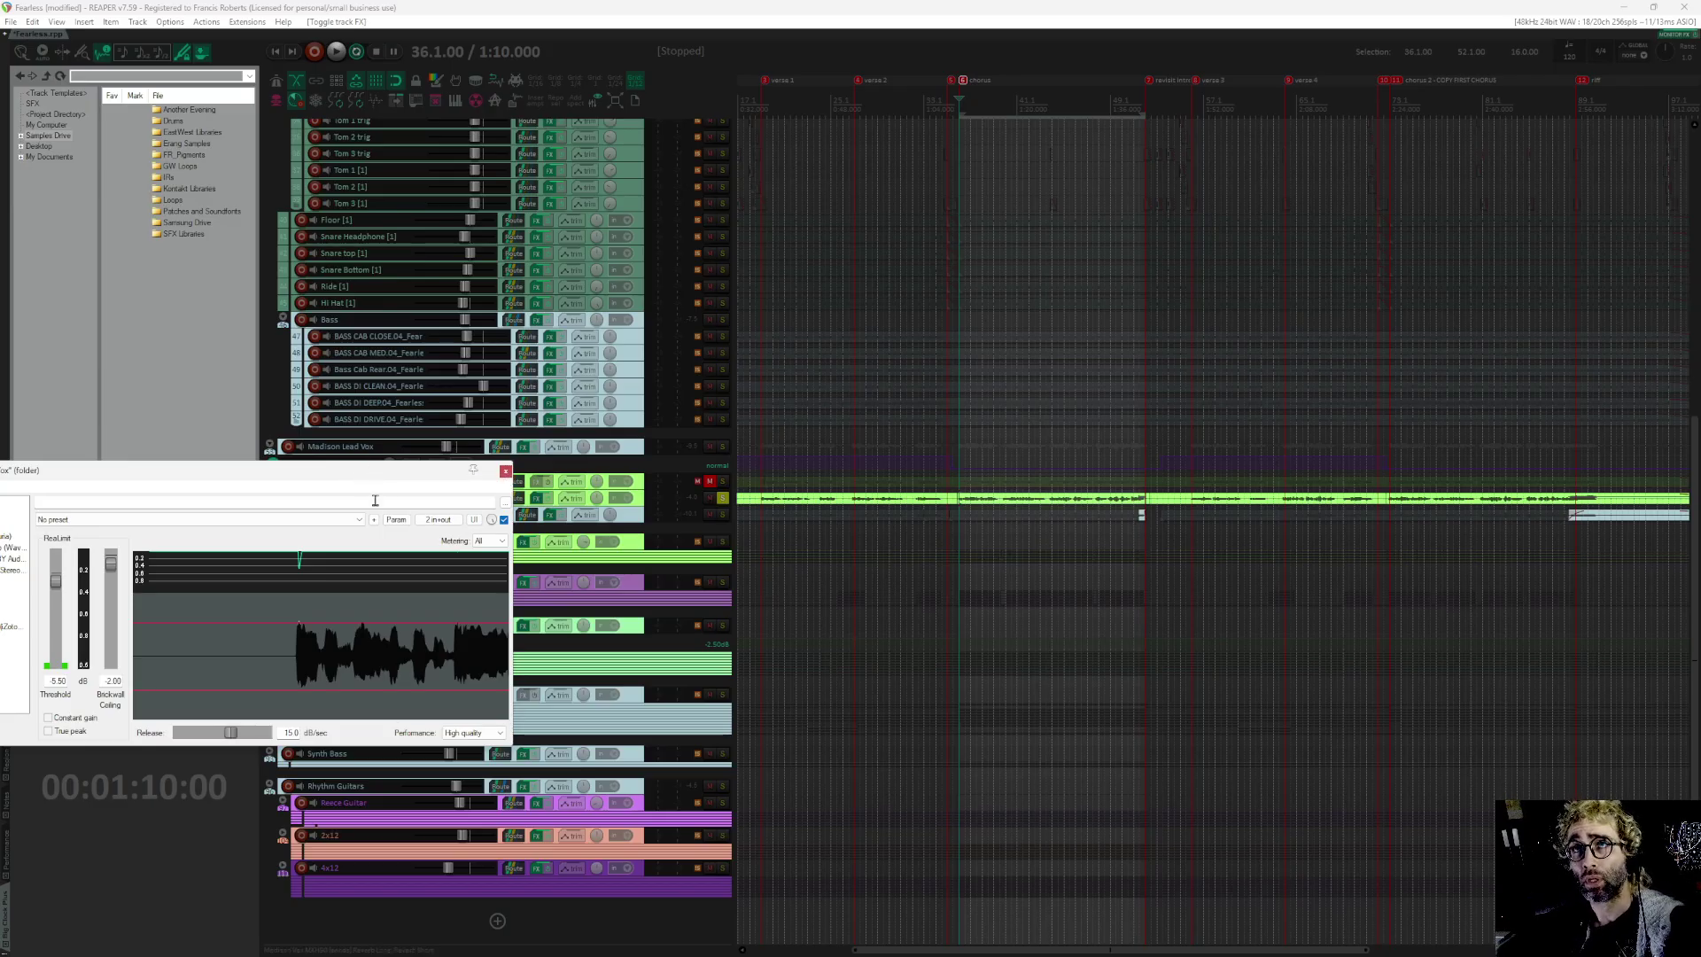
# Step: Bring the whole lead vocal effects chain into view and examine its Comp FET-76 and Comp TUBE-STA compressors
pyautogui.moveTo(140, 471); pyautogui.dragTo(317, 462)
pyautogui.click(138, 516)
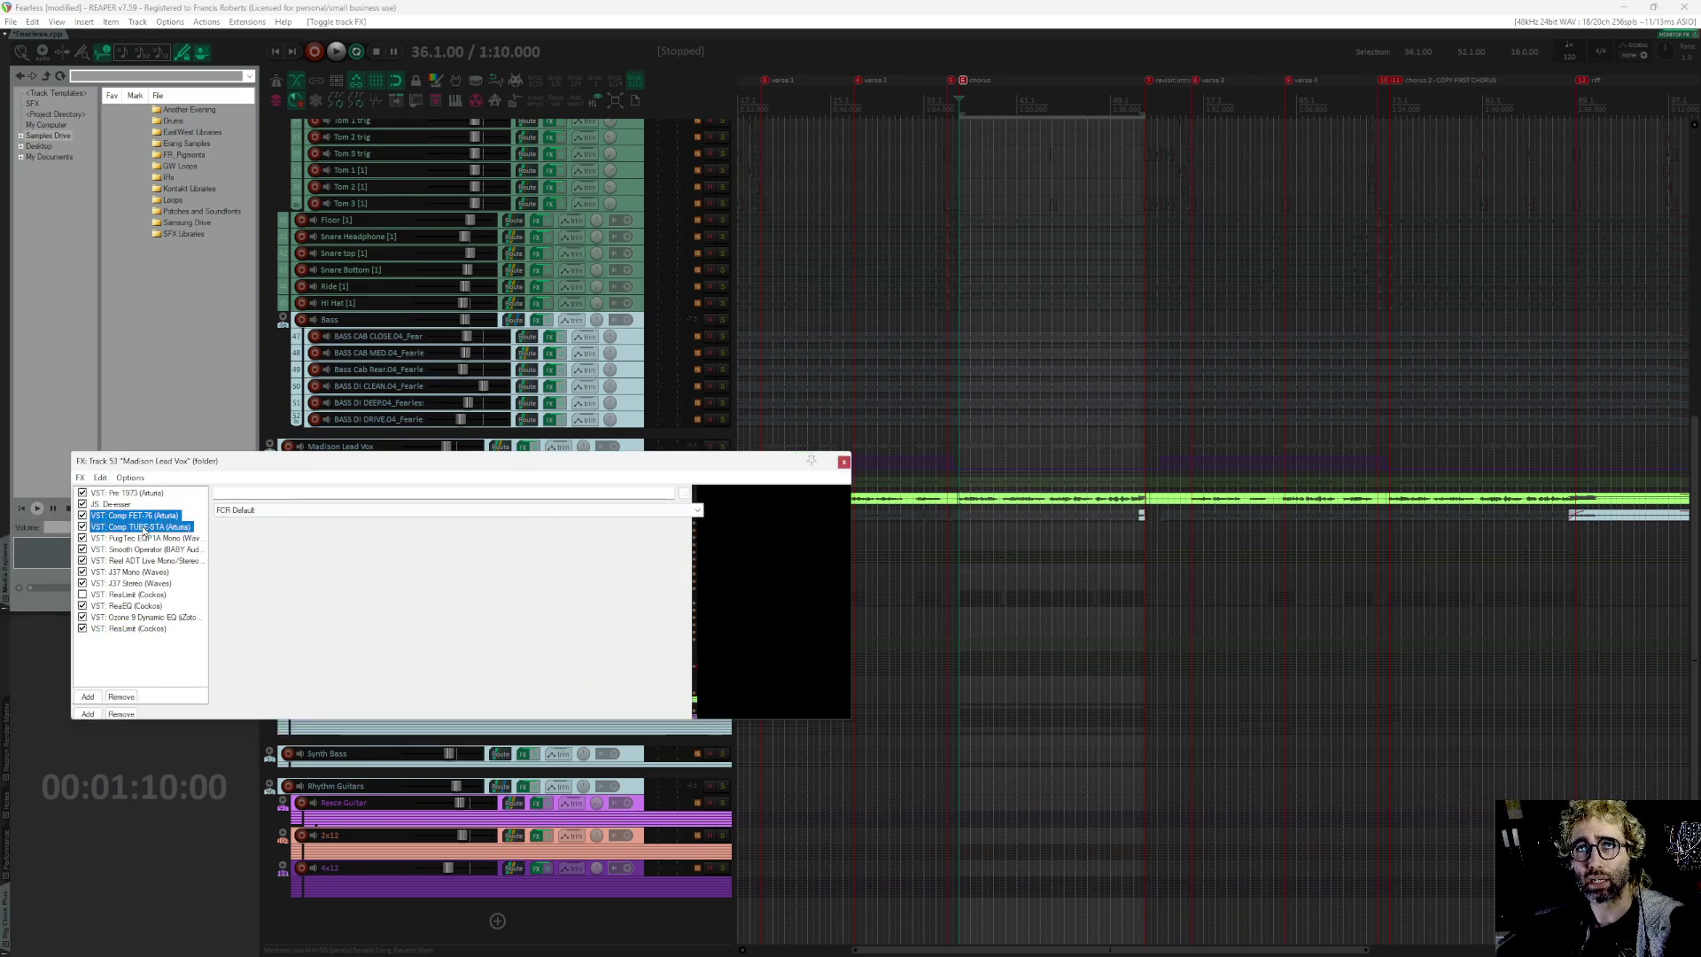
pyautogui.keyDown('shift'); pyautogui.click(142, 526); pyautogui.keyUp('shift')
pyautogui.click(132, 516)
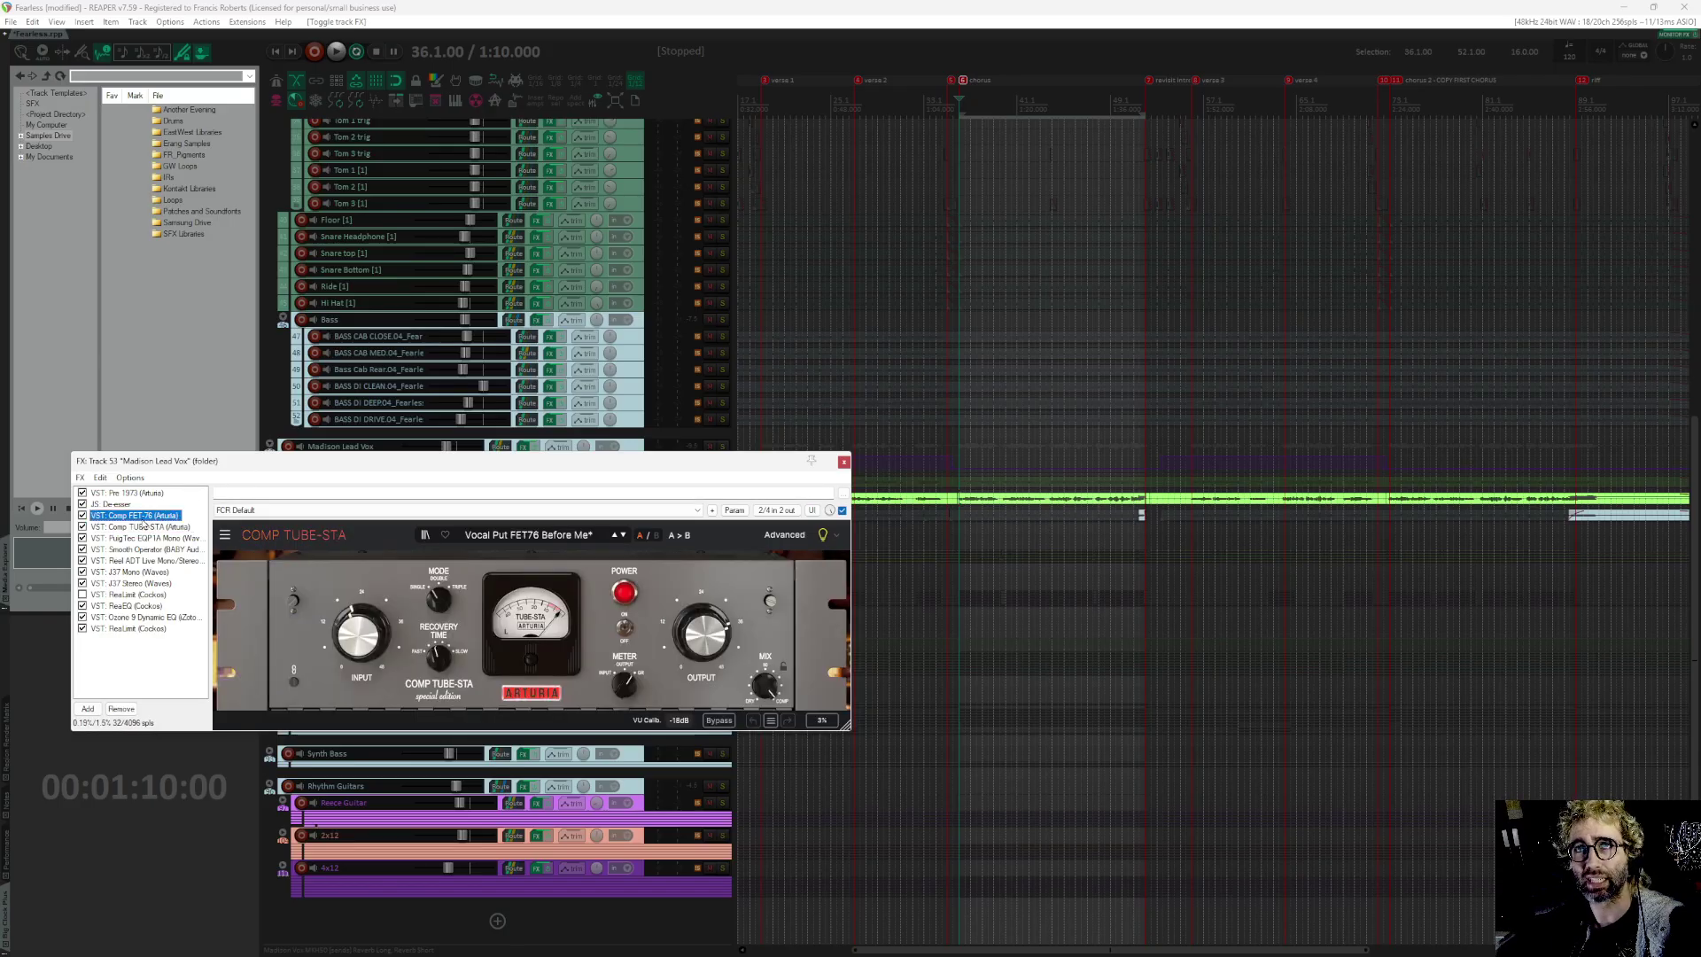
# Step: Compare the Comp TUBE-STA compressor and PuigTec EQP1A equalizer settings in the lead vocal folder's effects chain
pyautogui.click(163, 538)
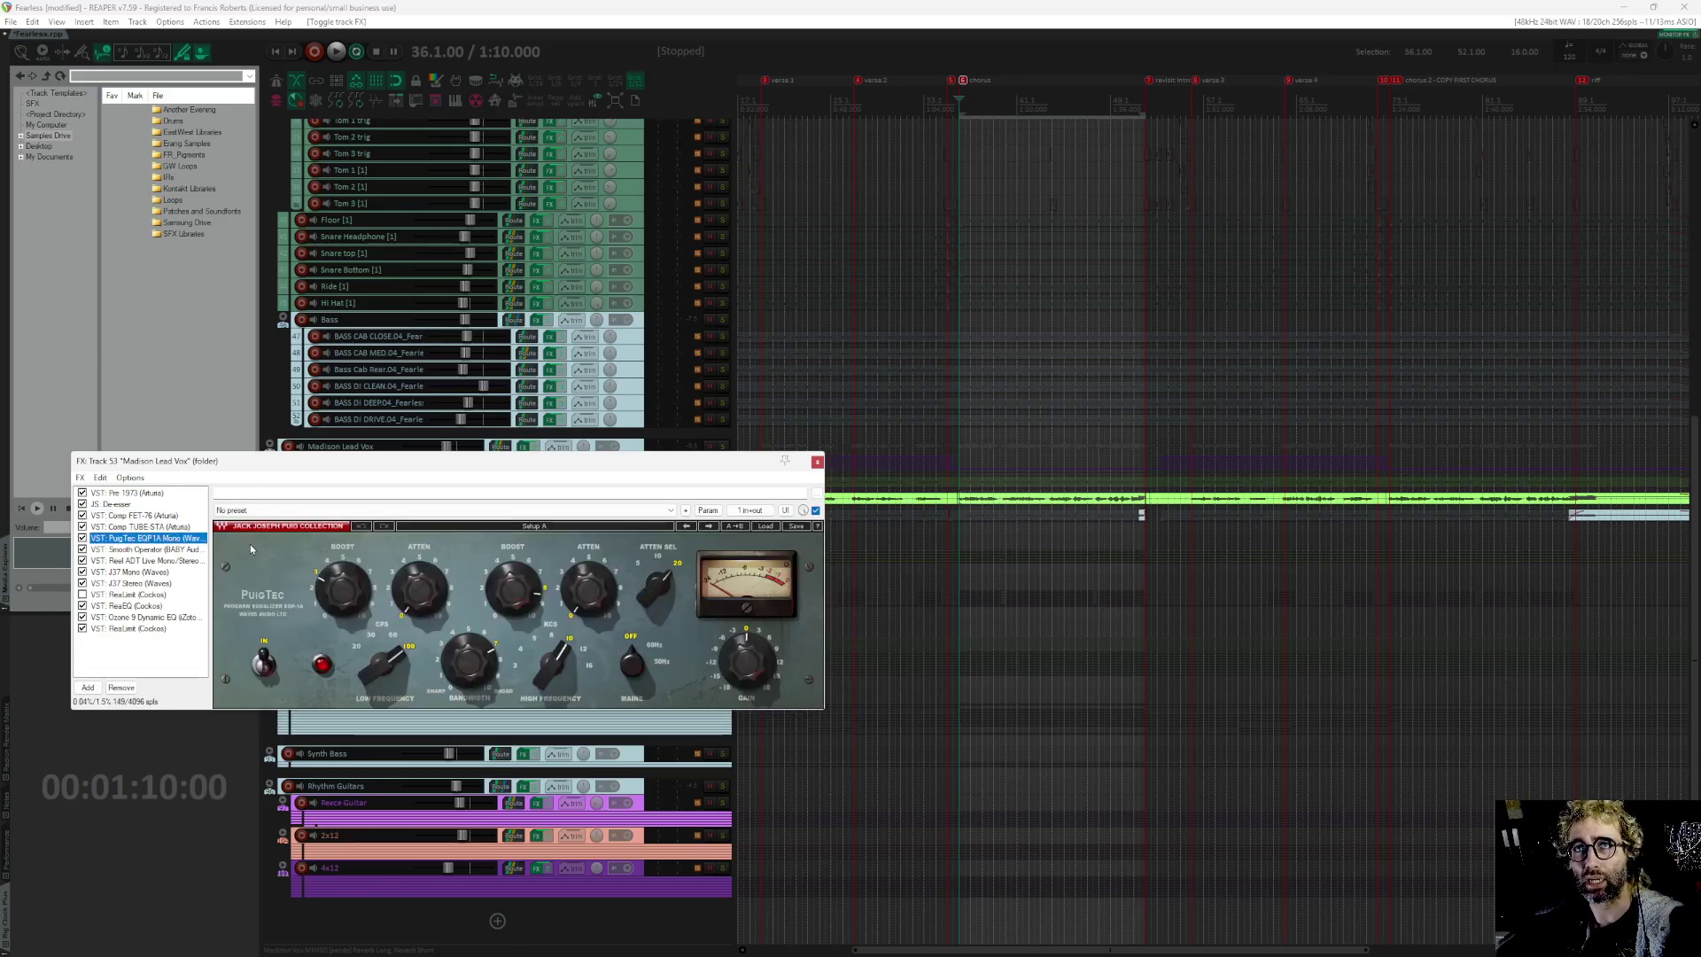
pyautogui.click(171, 527)
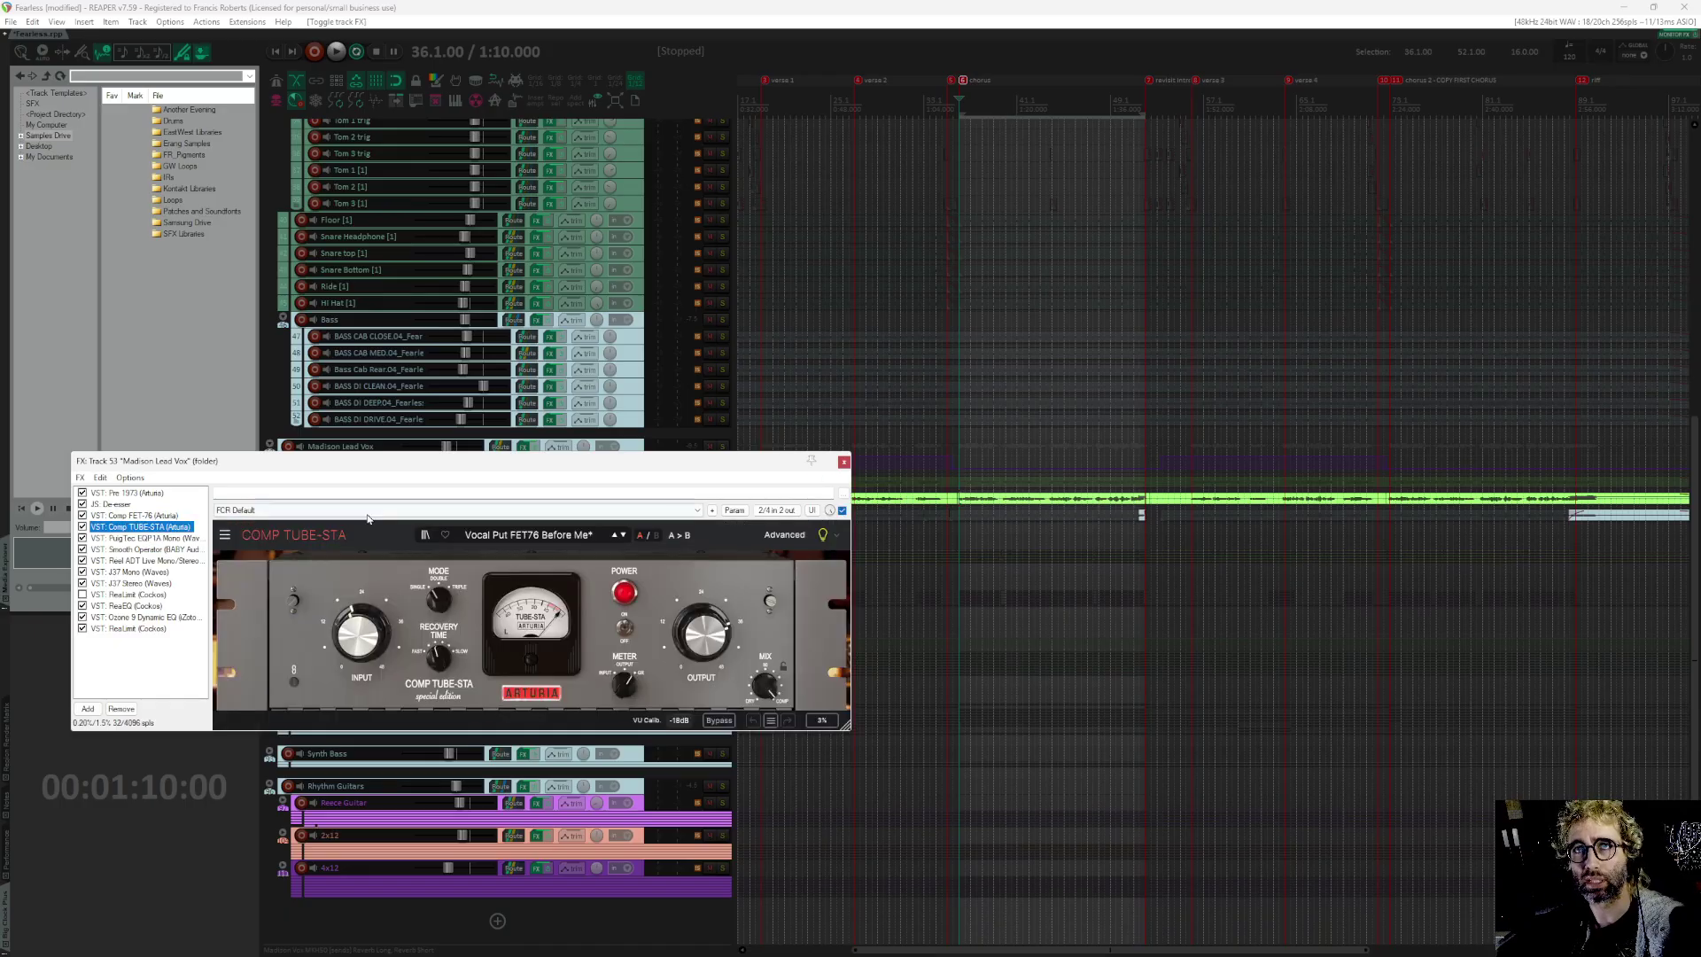
pyautogui.moveTo(320, 472); pyautogui.dragTo(497, 441)
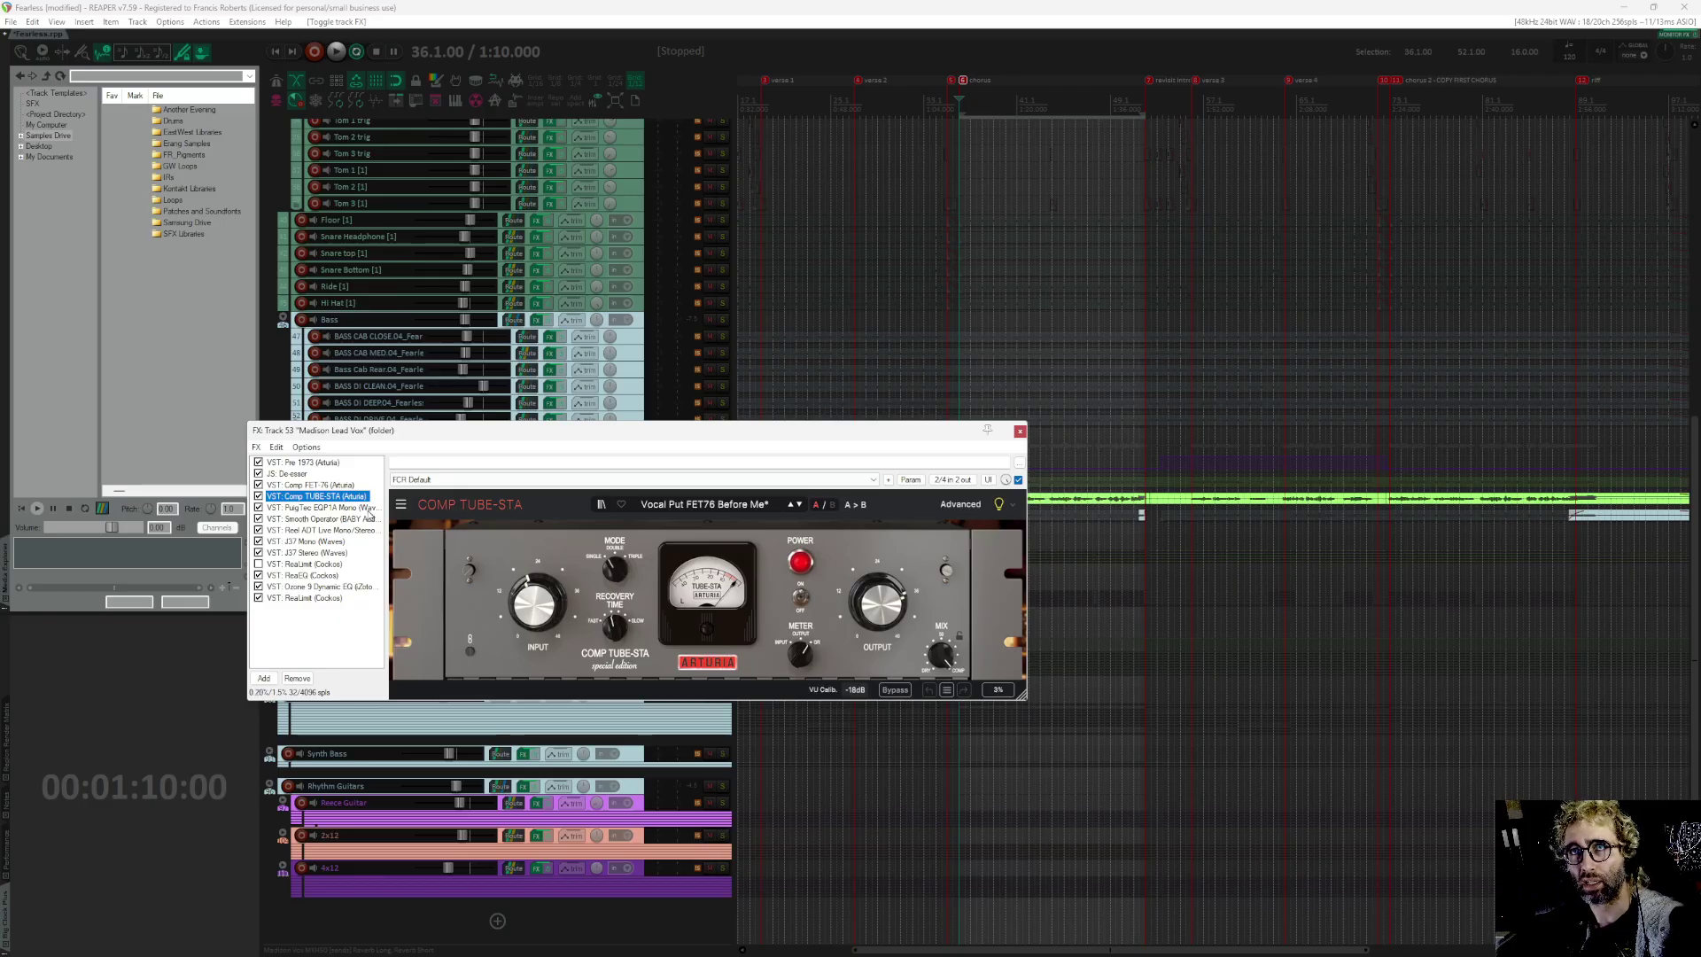
pyautogui.click(325, 509)
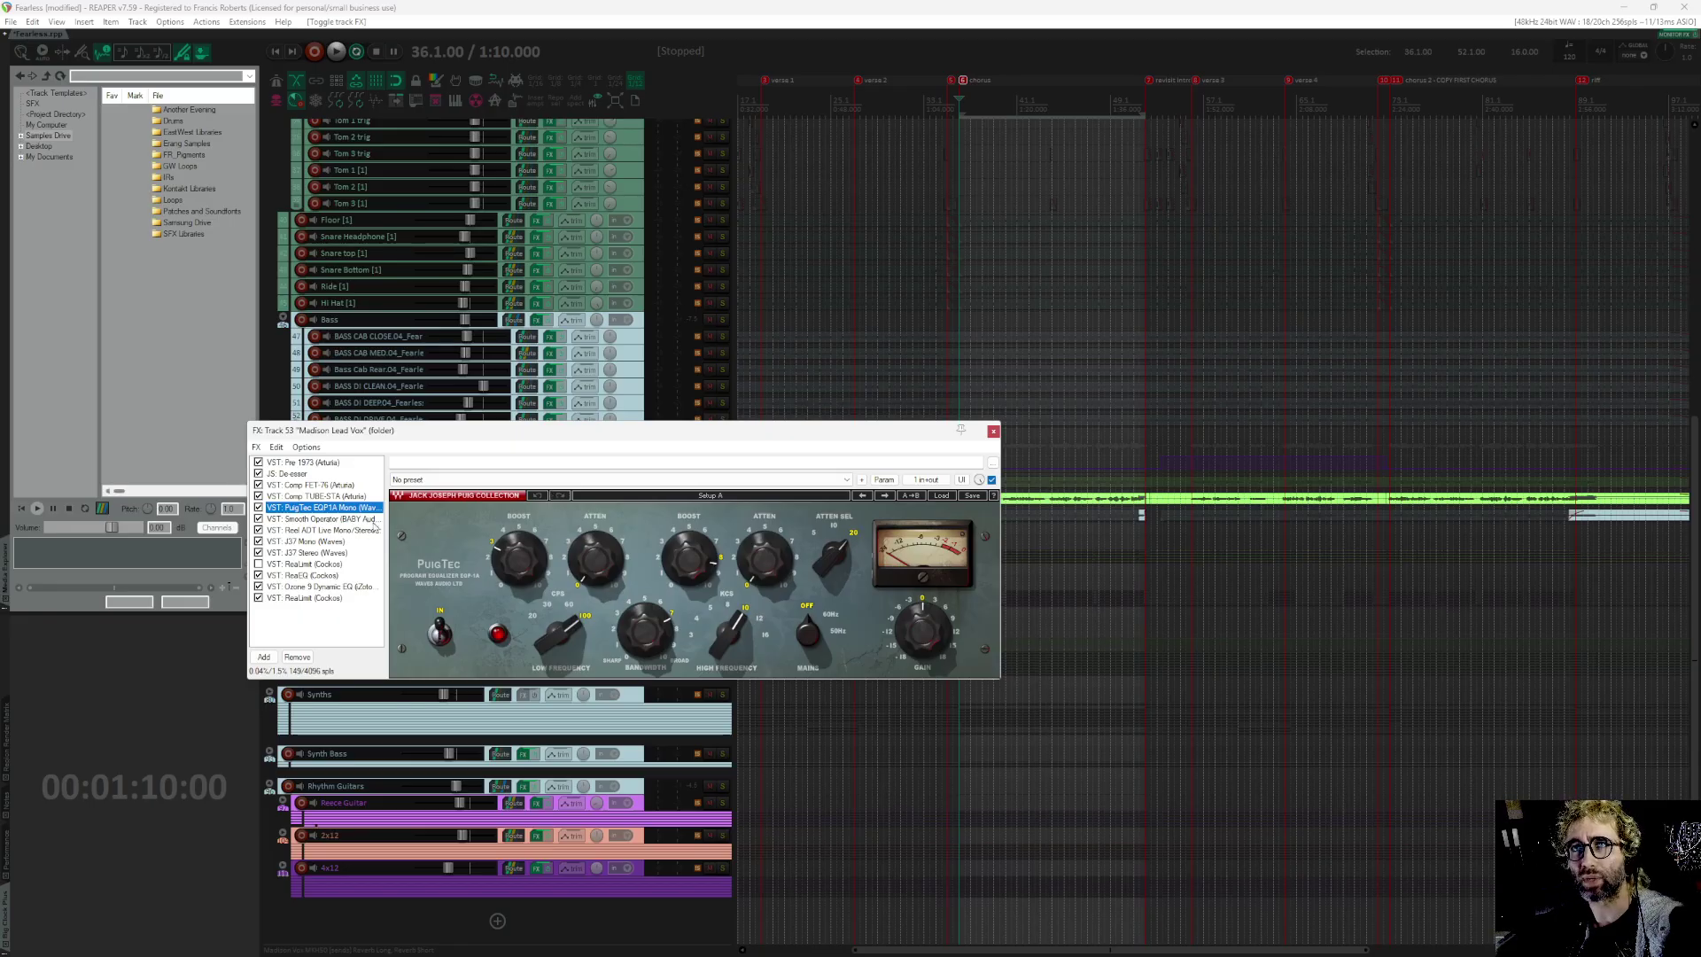
# Step: Bring up Smooth Operator in the lead vocal chain and watch its spectrum while playing from 36.1.00
pyautogui.click(322, 519)
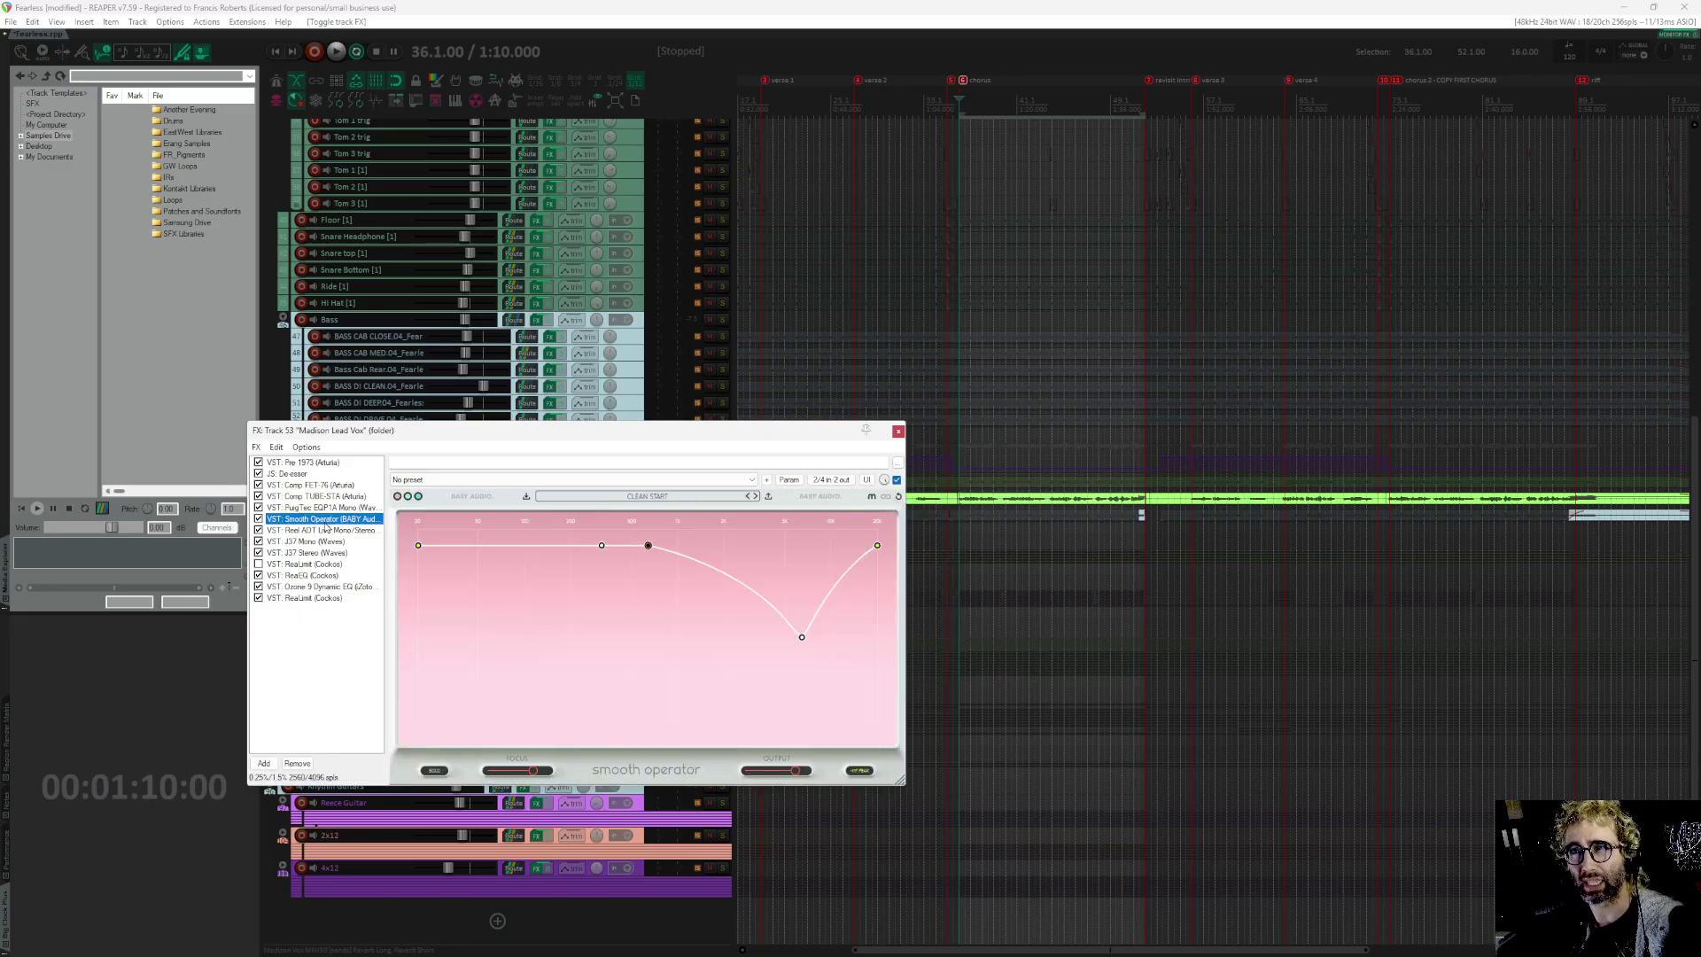
pyautogui.press('space')
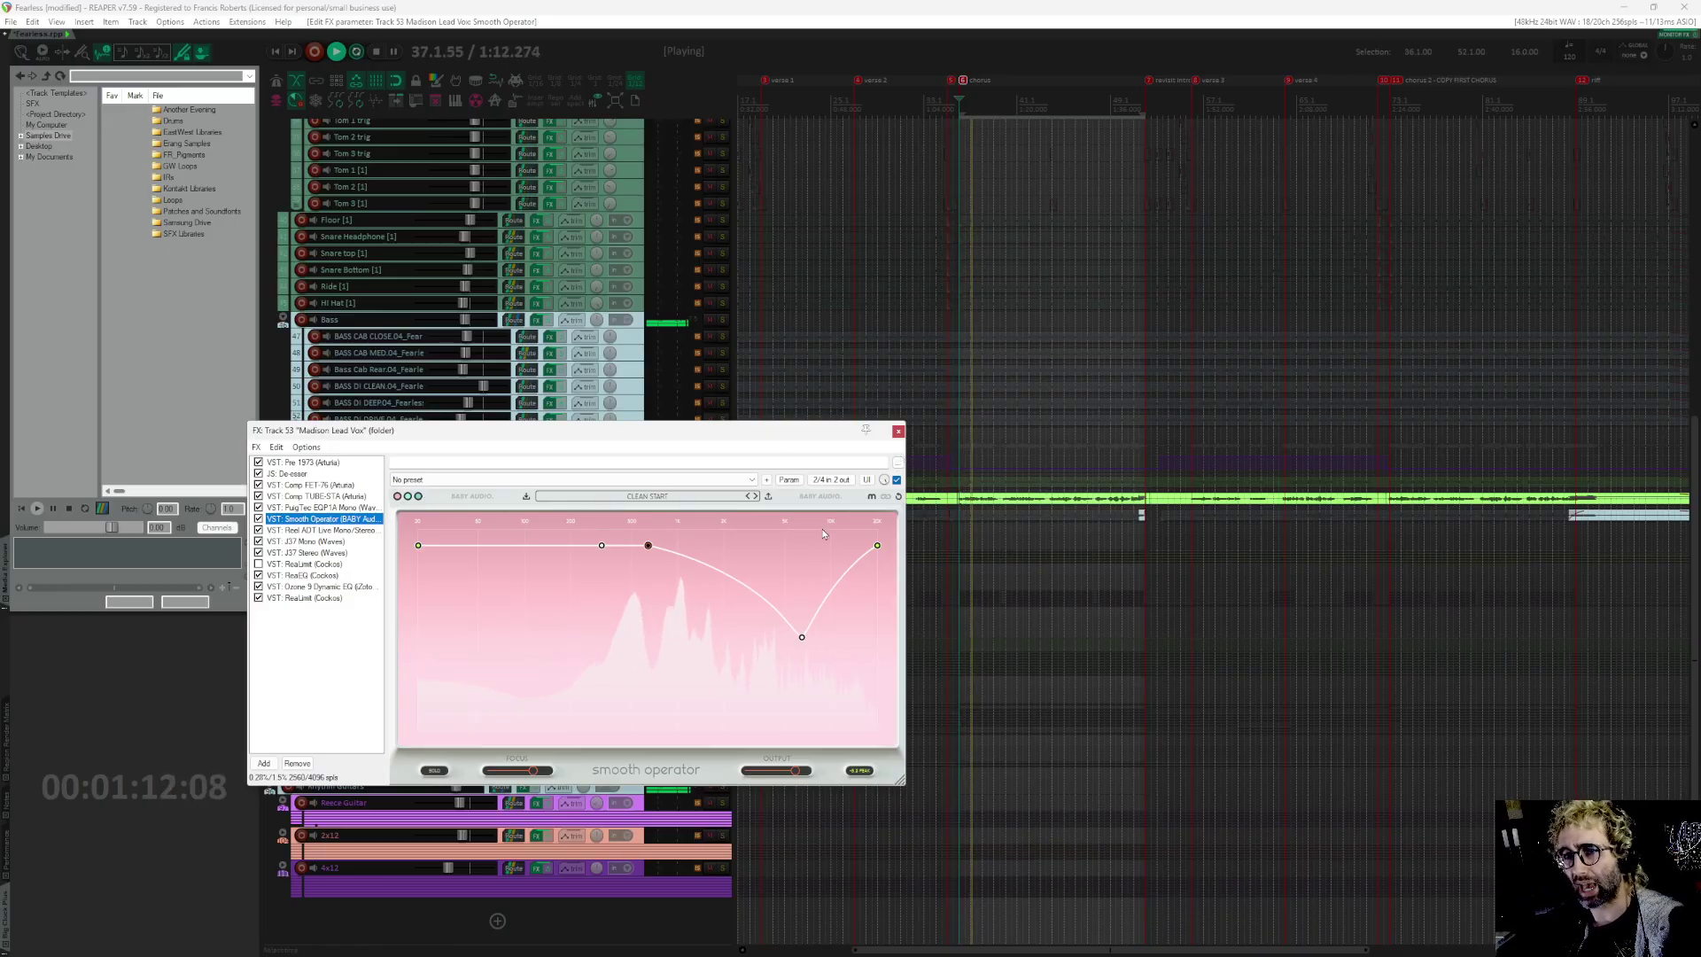
pyautogui.press('space')
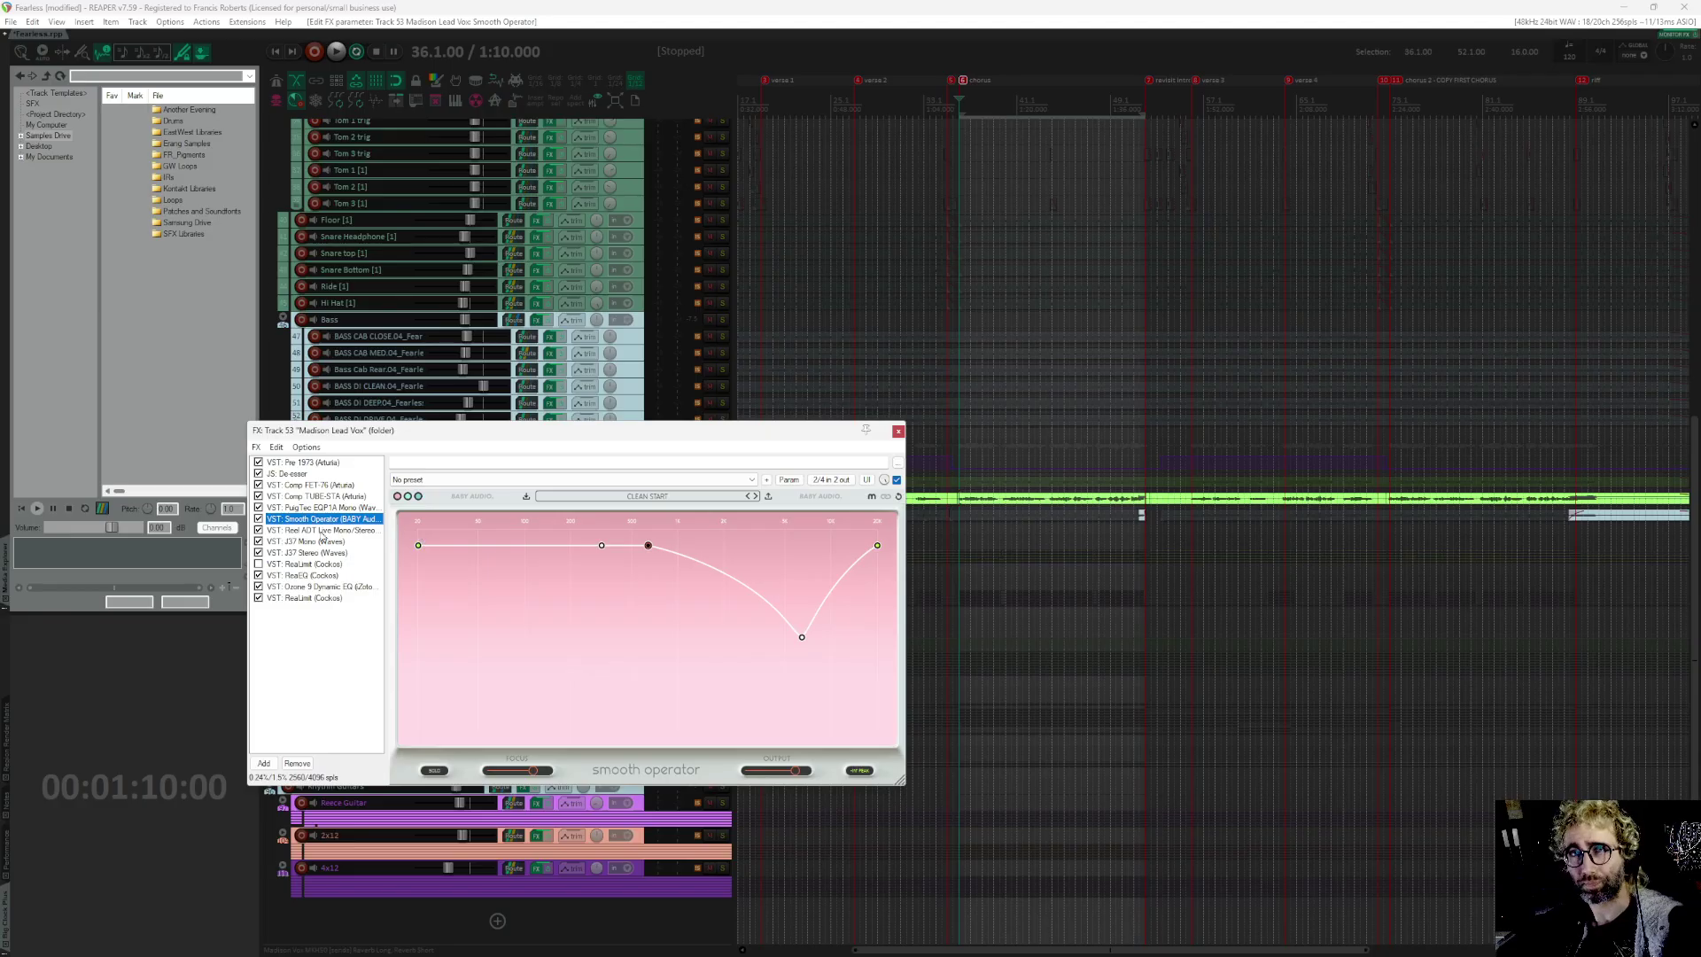
# Step: Bring up Reel ADT Live and play the vocal from 36.1.00, comparing the plugin bypassed and re-enabled
pyautogui.moveTo(833, 443); pyautogui.dragTo(622, 576)
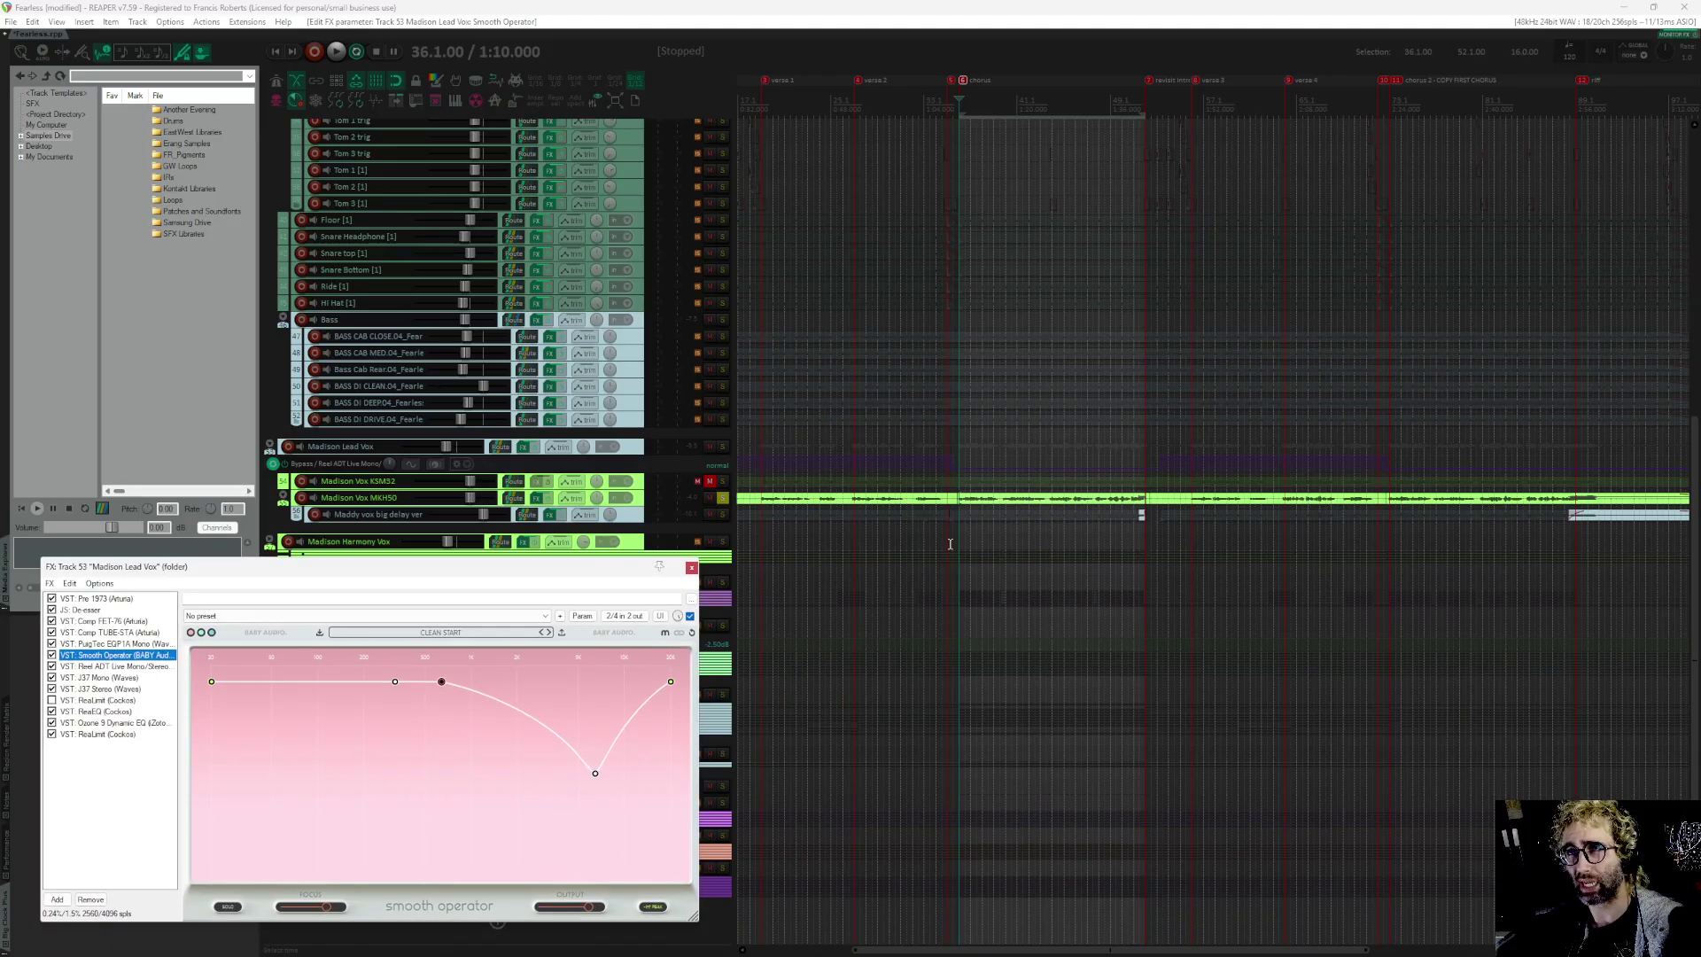
pyautogui.middleClick(992, 523)
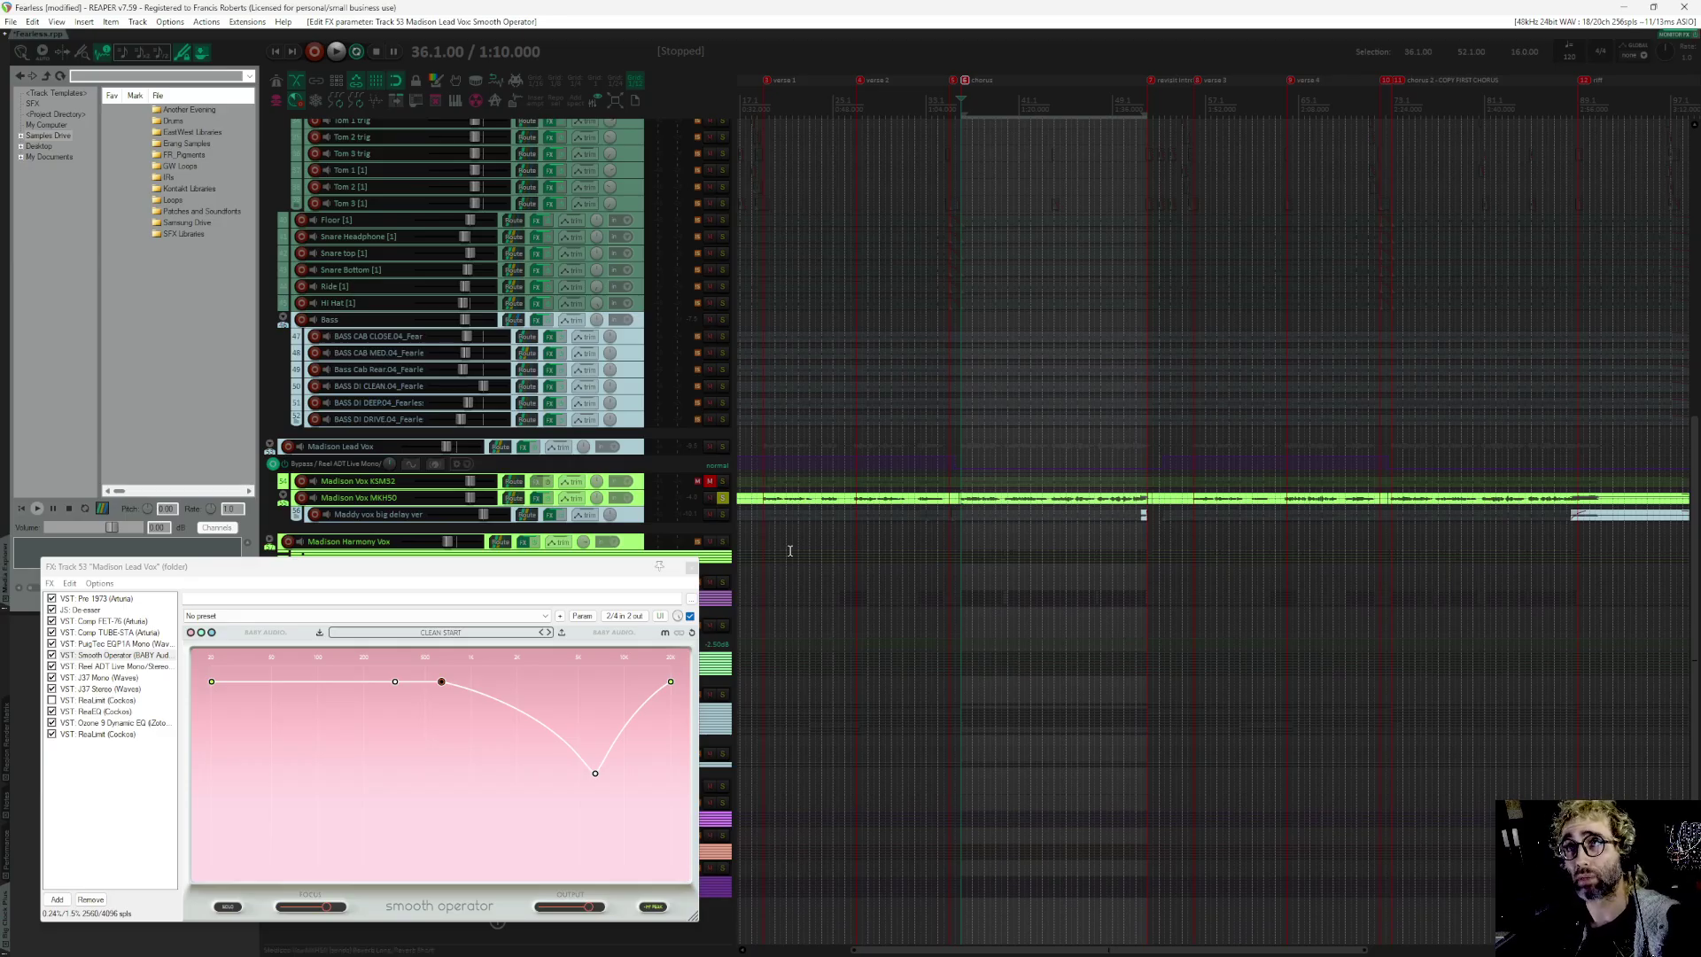
pyautogui.click(111, 666)
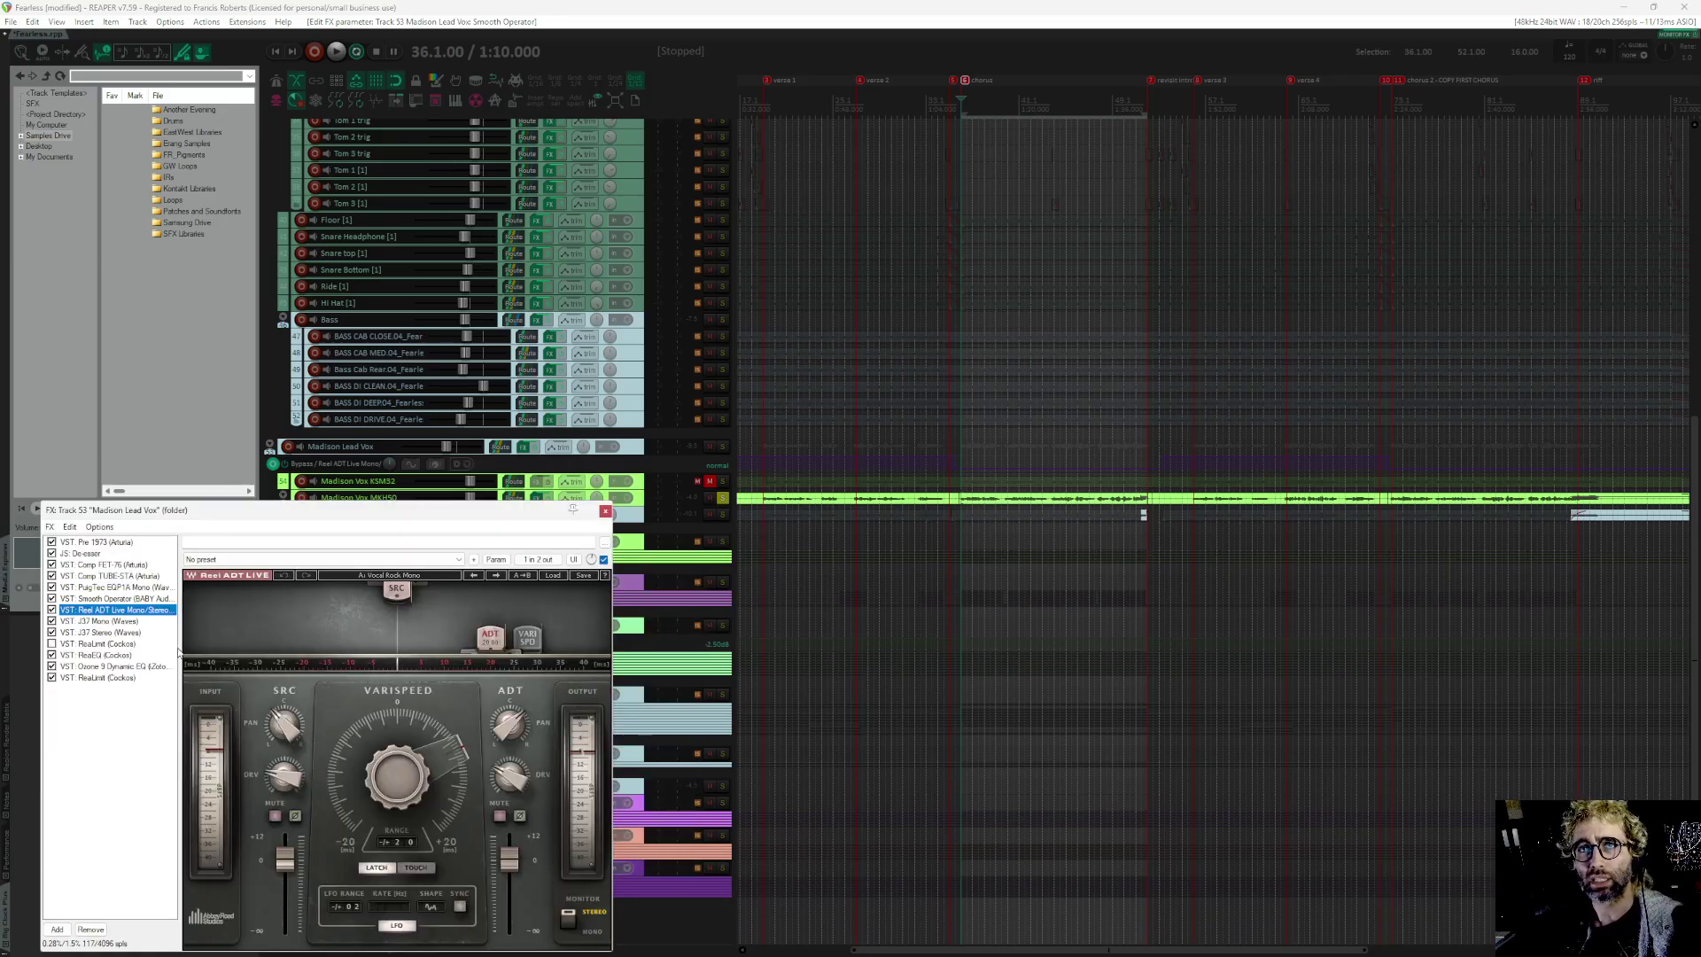
pyautogui.moveTo(450, 522); pyautogui.dragTo(517, 347)
pyautogui.press('space')
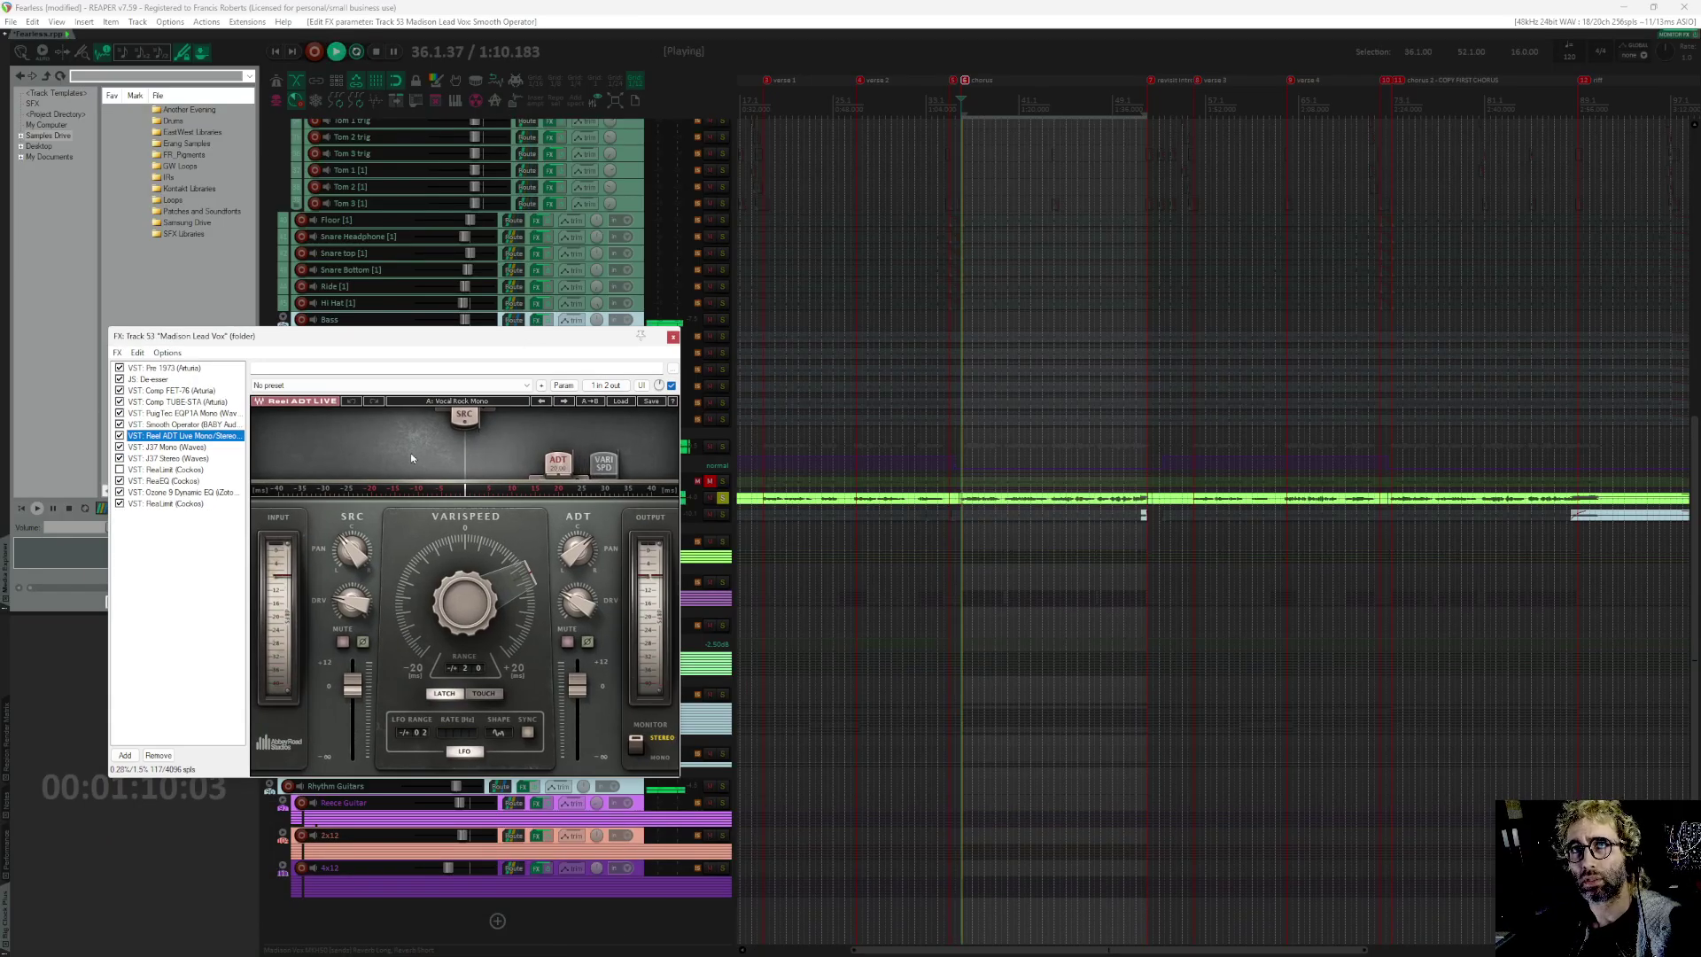
pyautogui.click(119, 436)
pyautogui.click(119, 436)
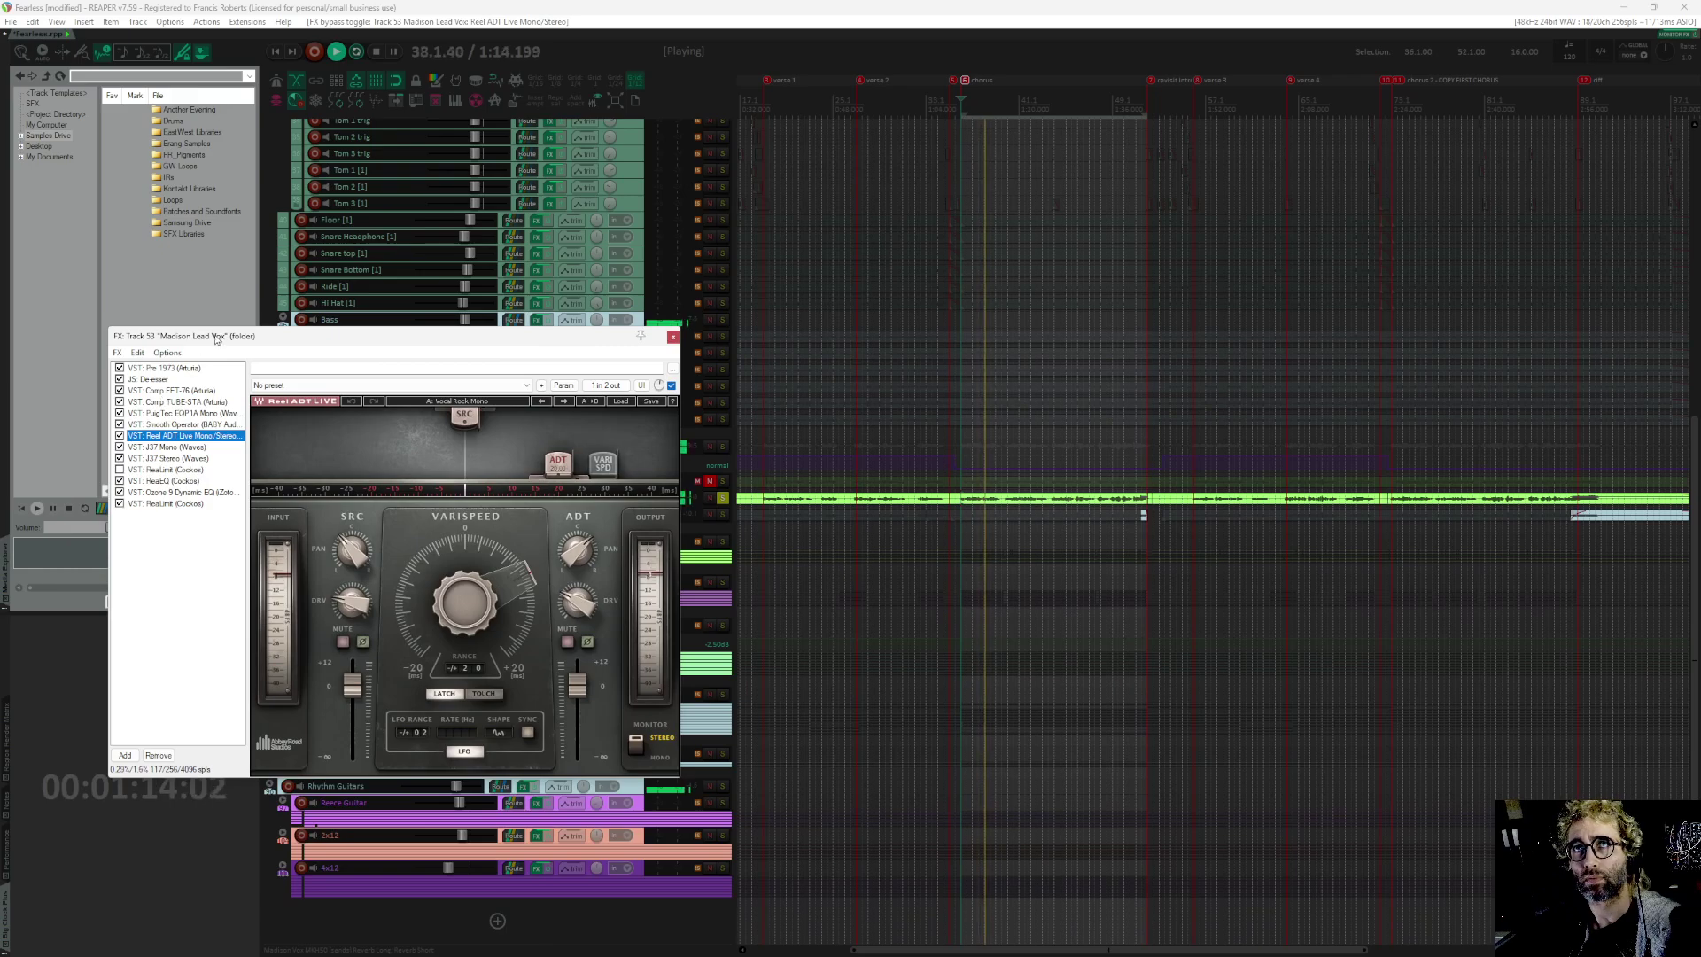
pyautogui.moveTo(245, 336); pyautogui.dragTo(585, 353)
pyautogui.press('space')
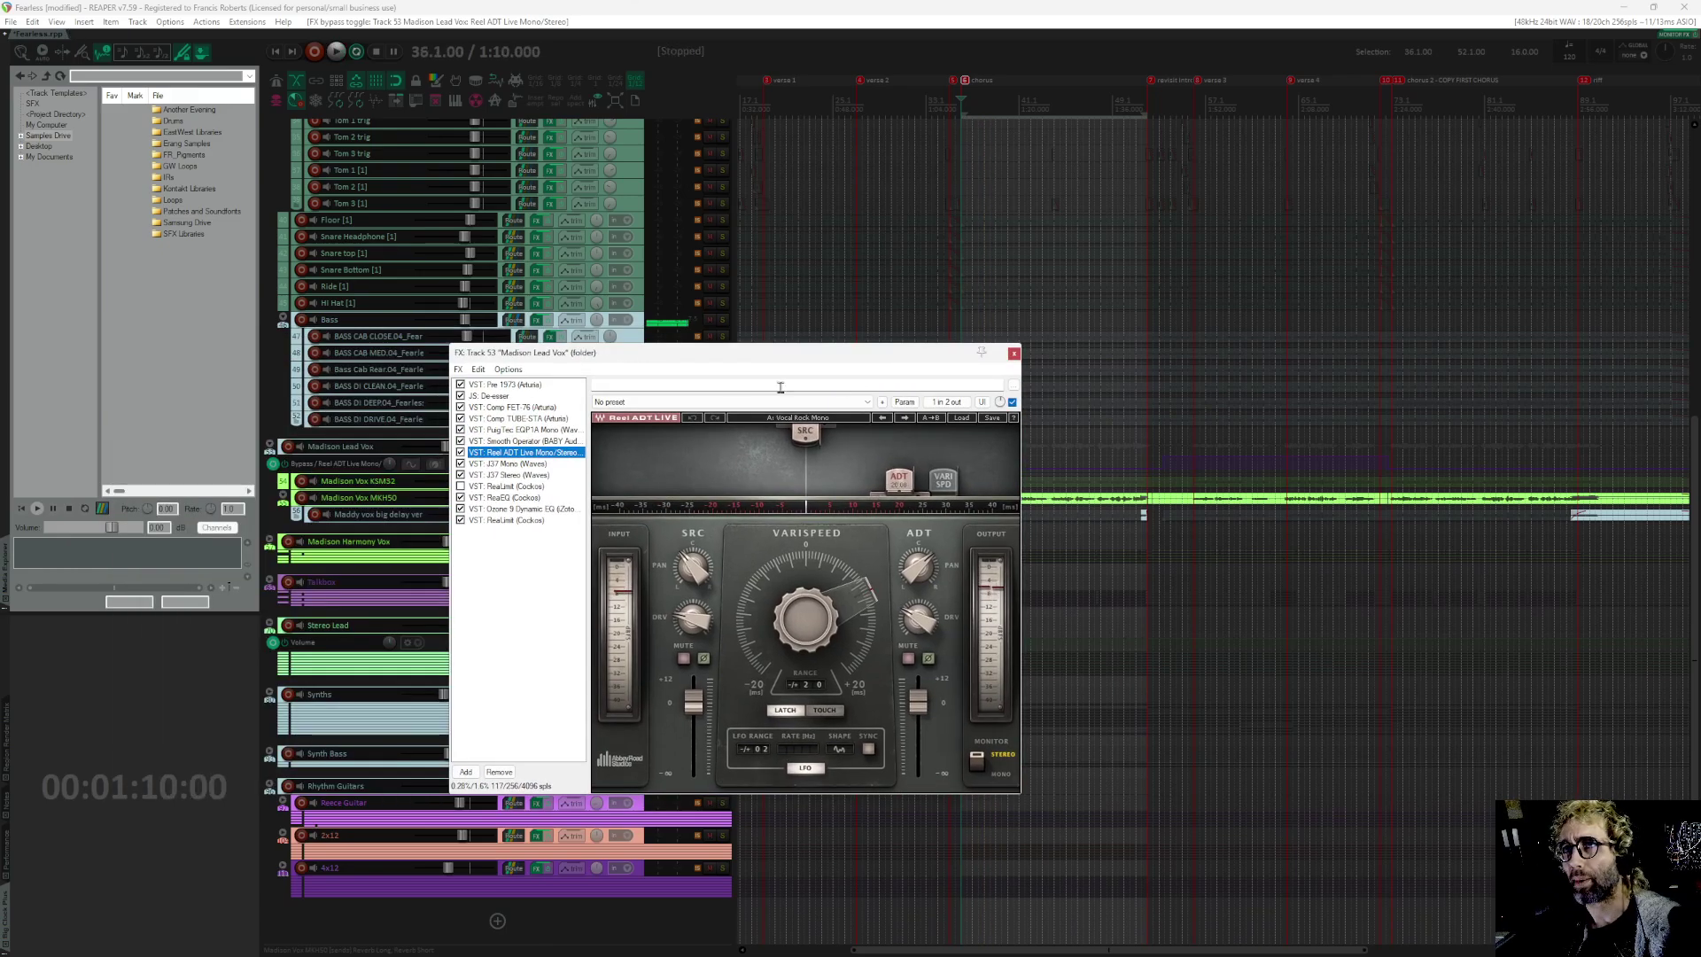
# Step: Play the vocal from 21.1.00 and from 42.1.00 to watch the bypass automation on Reel ADT Live
pyautogui.click(461, 440)
pyautogui.click(461, 441)
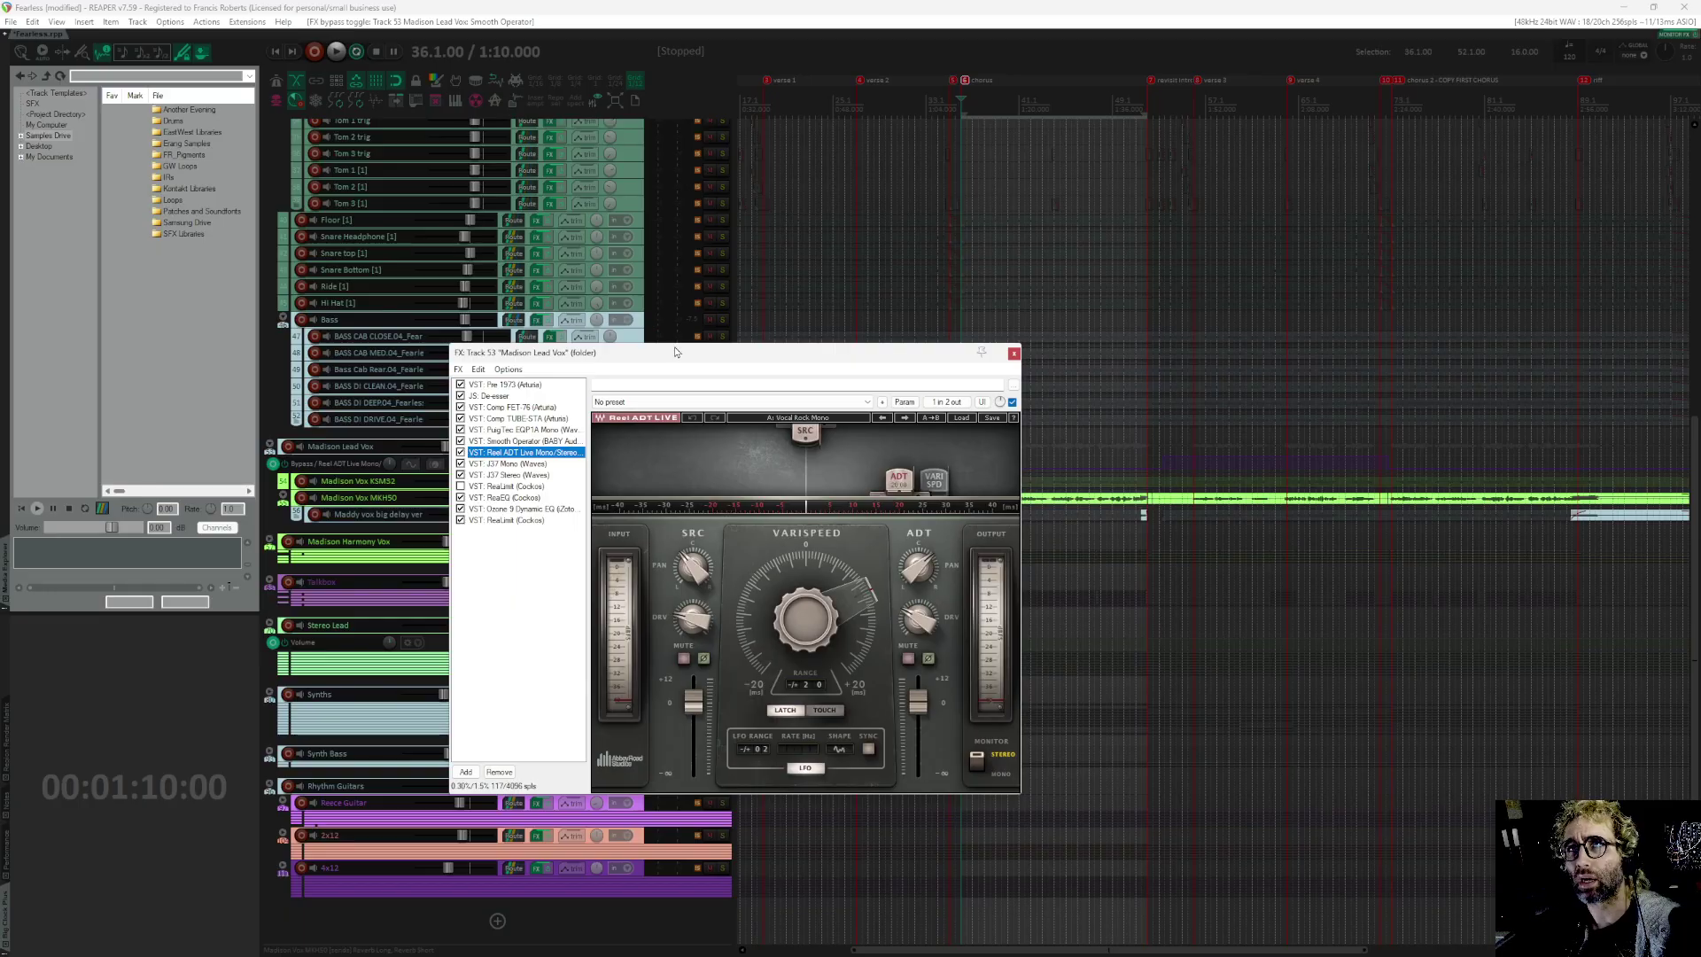
pyautogui.moveTo(678, 355); pyautogui.dragTo(302, 471)
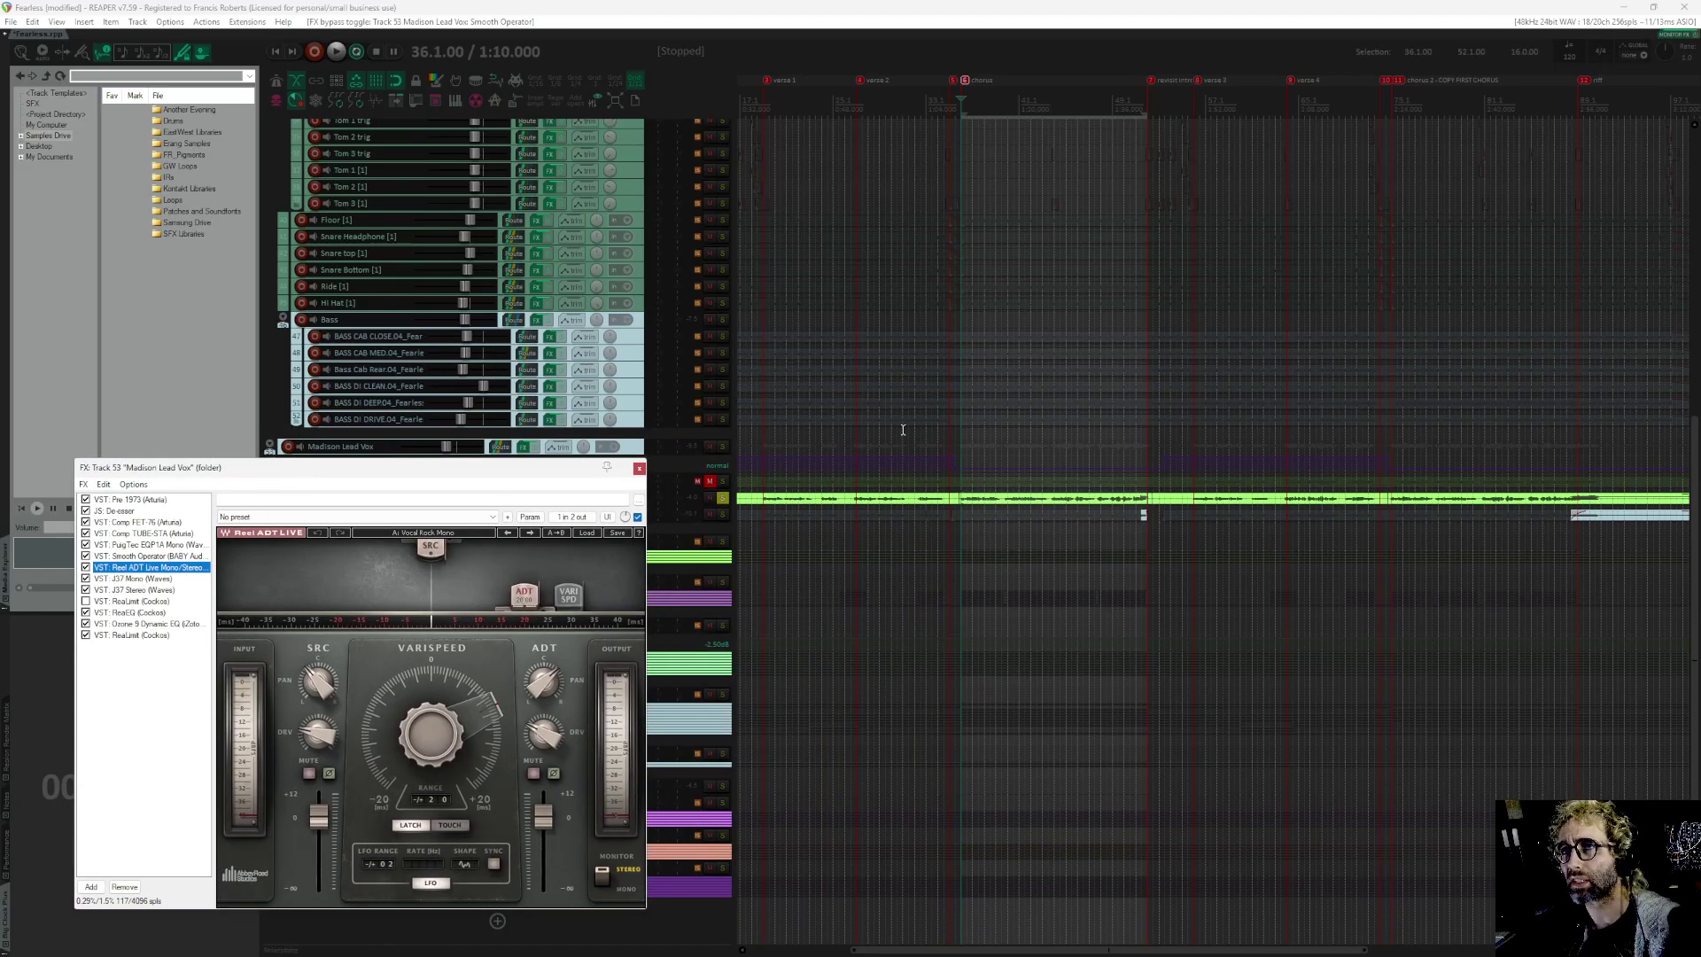
pyautogui.scroll(-2, 899, 429)
pyautogui.moveTo(463, 467); pyautogui.dragTo(468, 529)
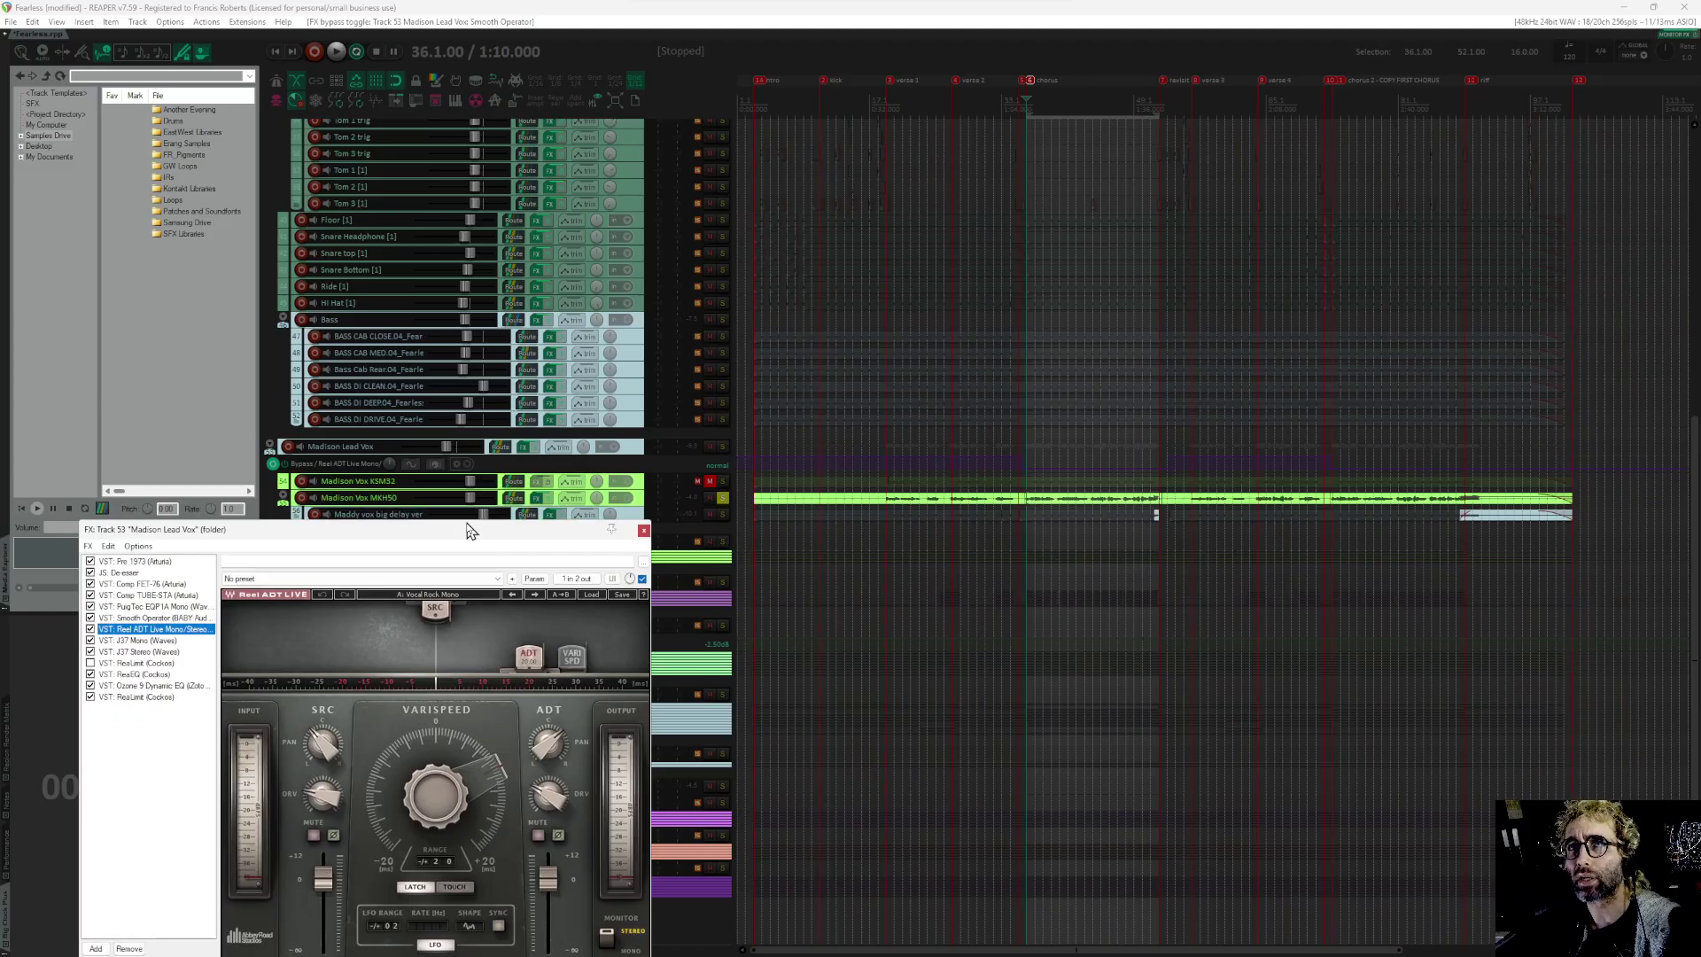
pyautogui.click(902, 106)
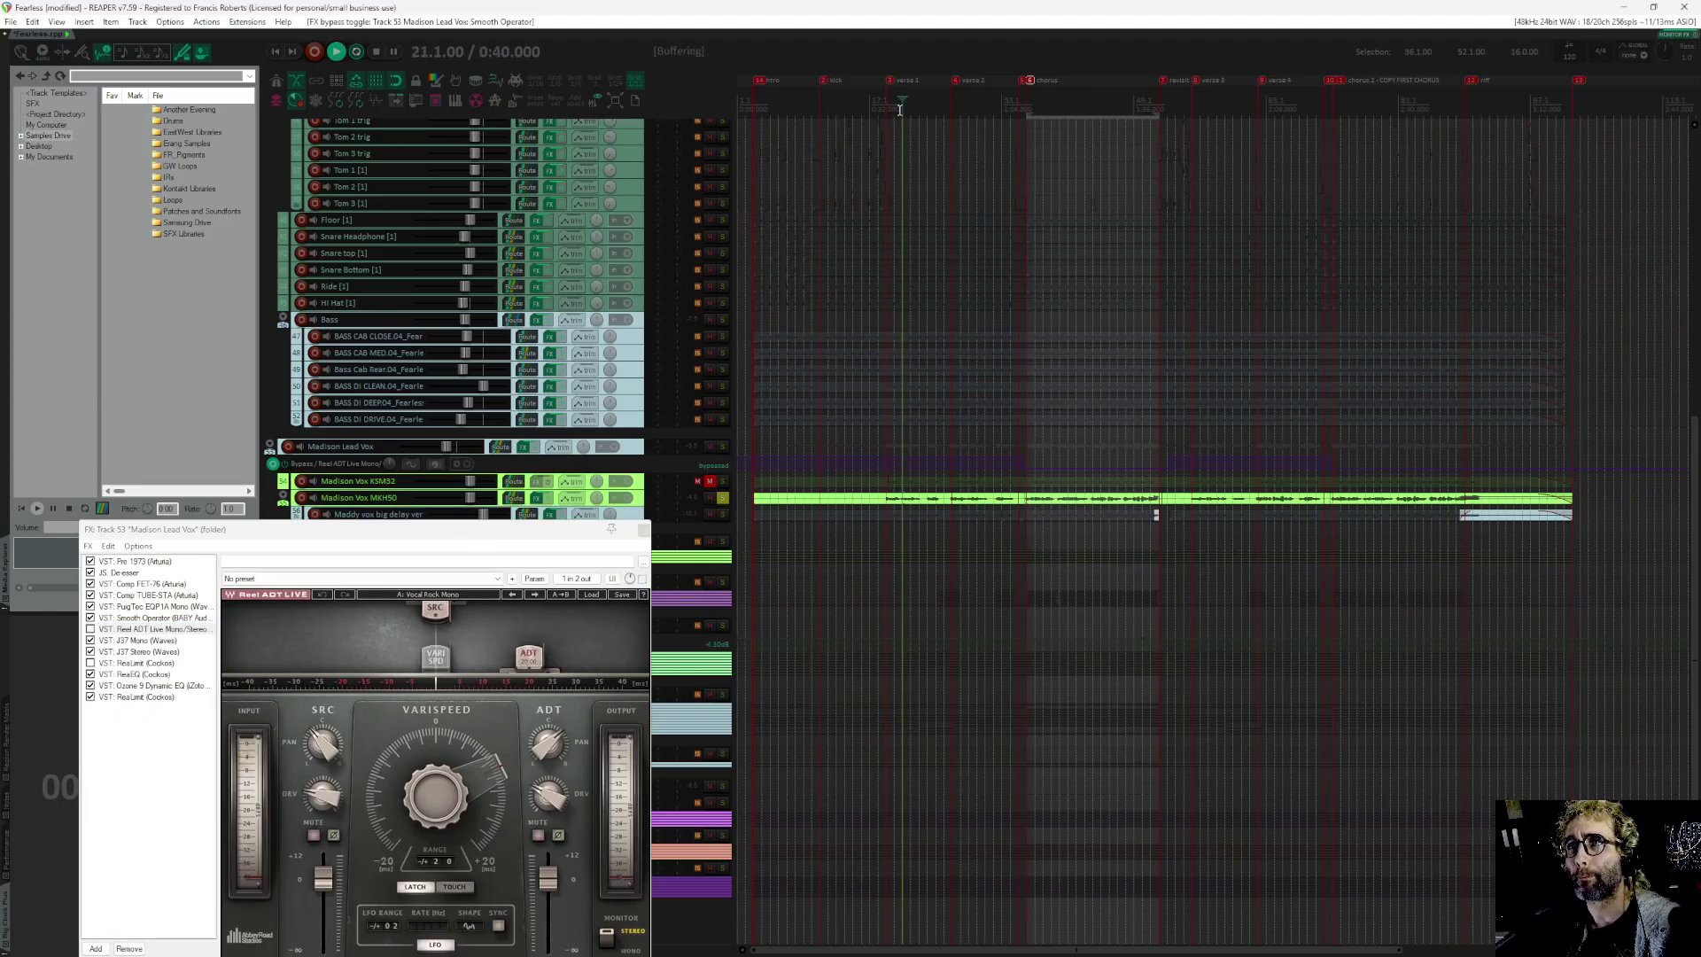
pyautogui.press('space')
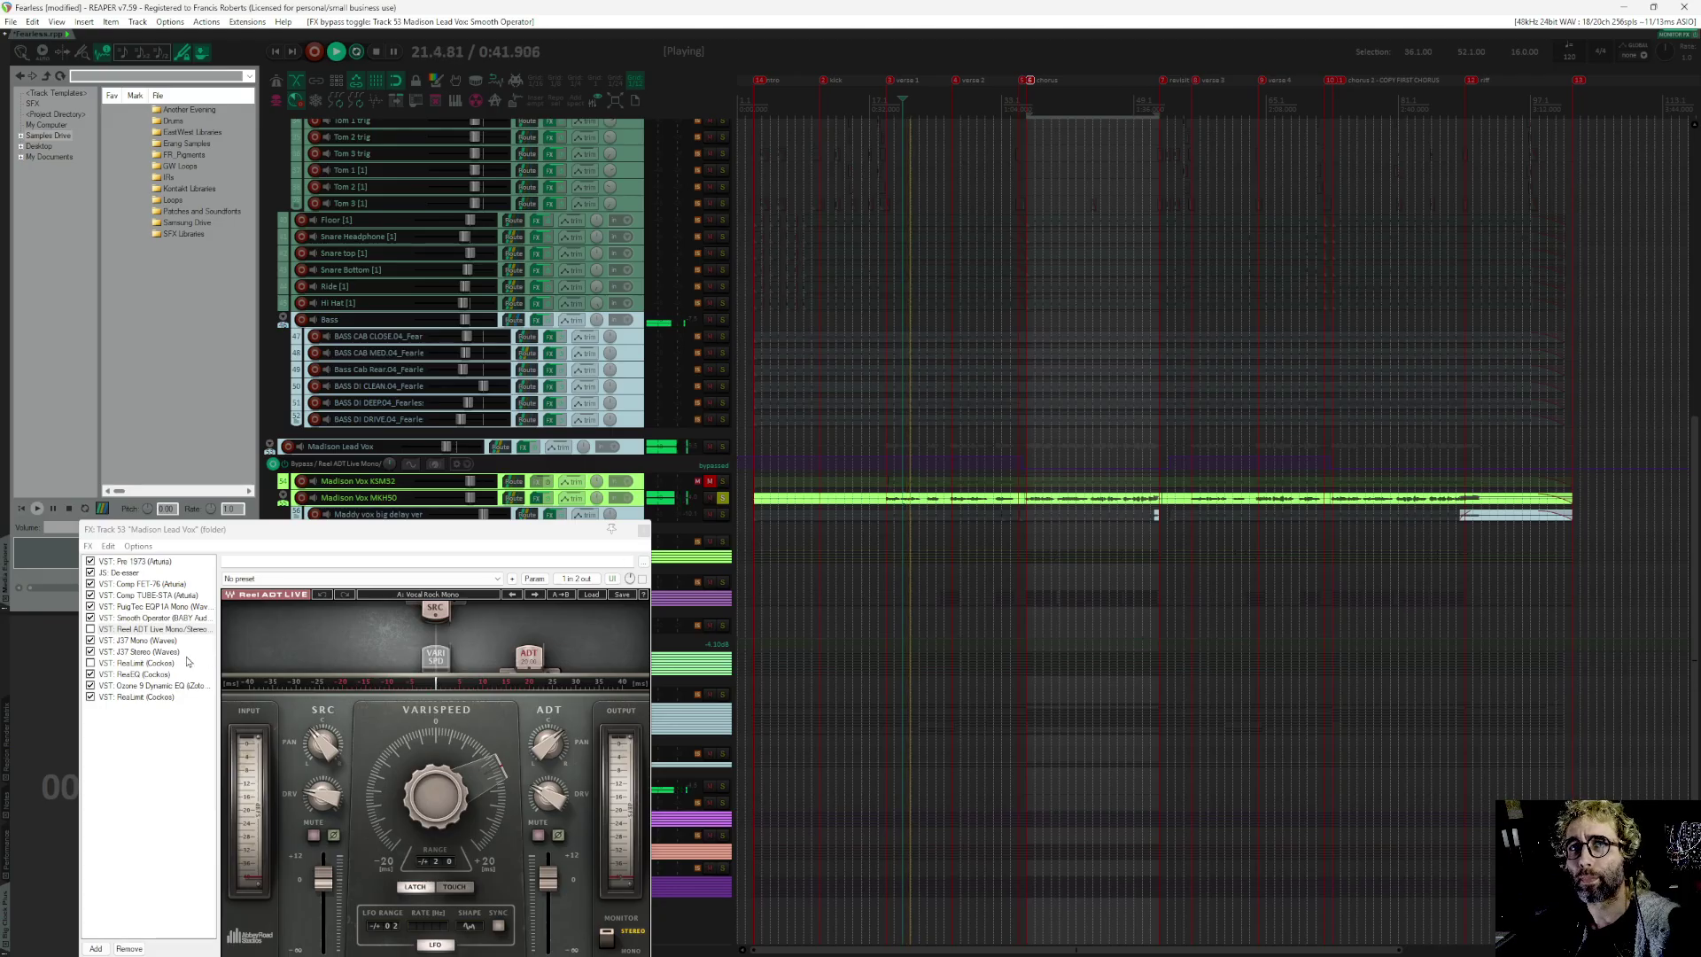
pyautogui.click(106, 629)
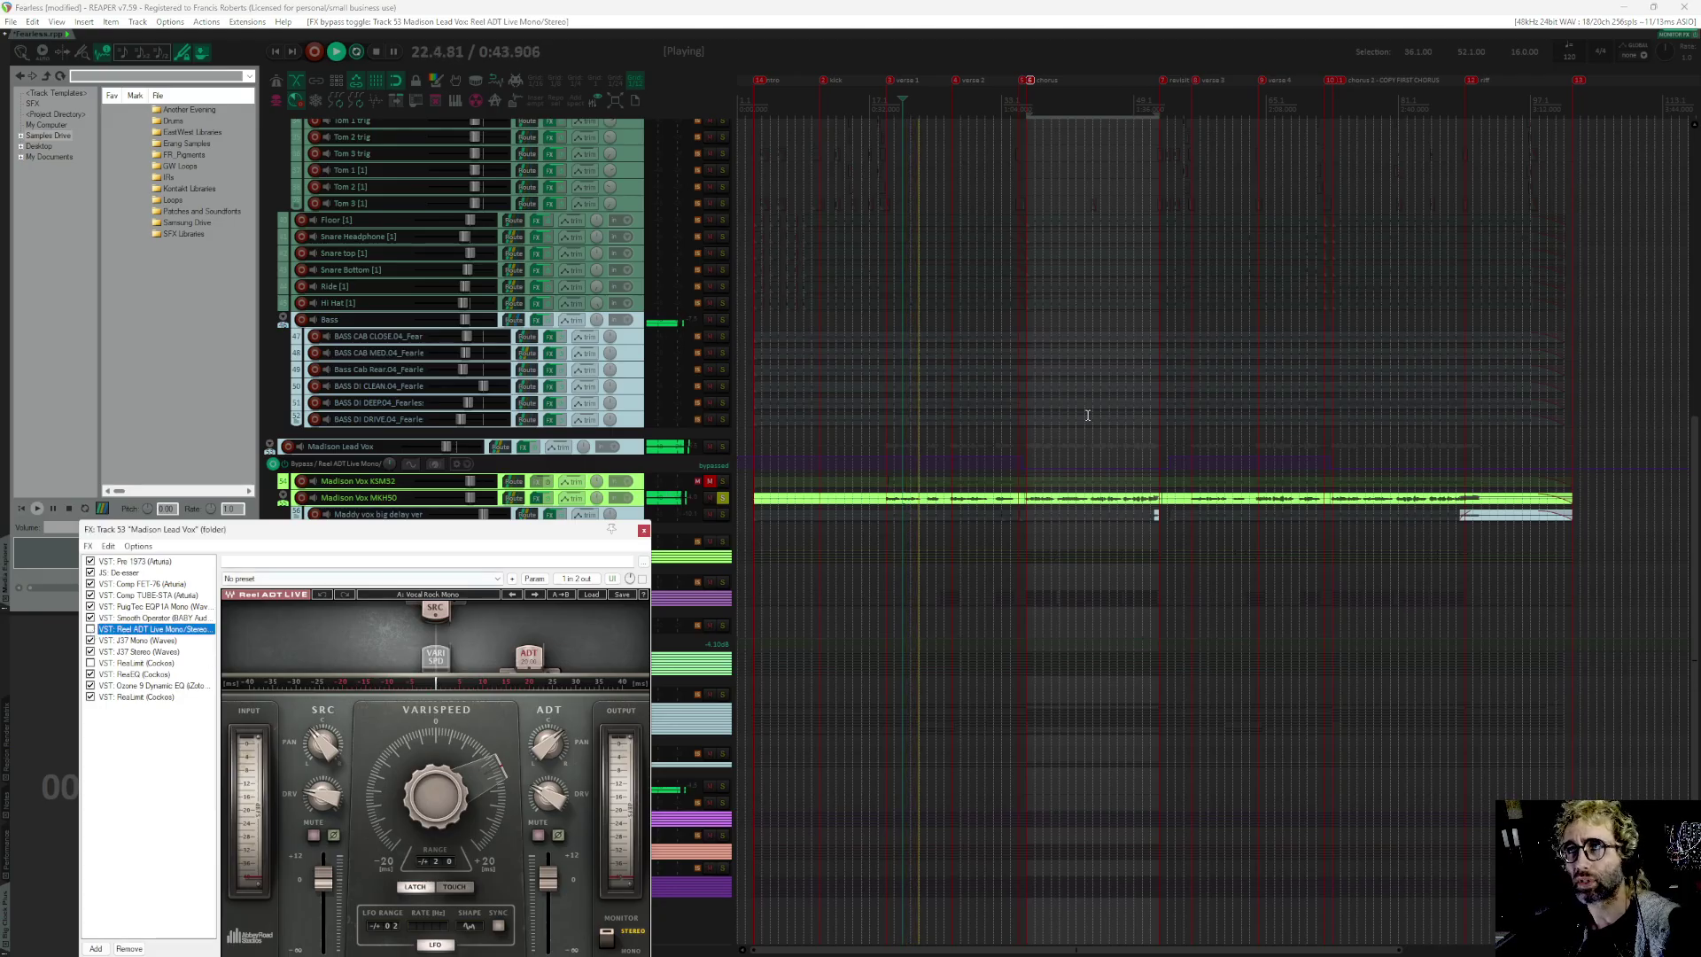
pyautogui.click(1078, 143)
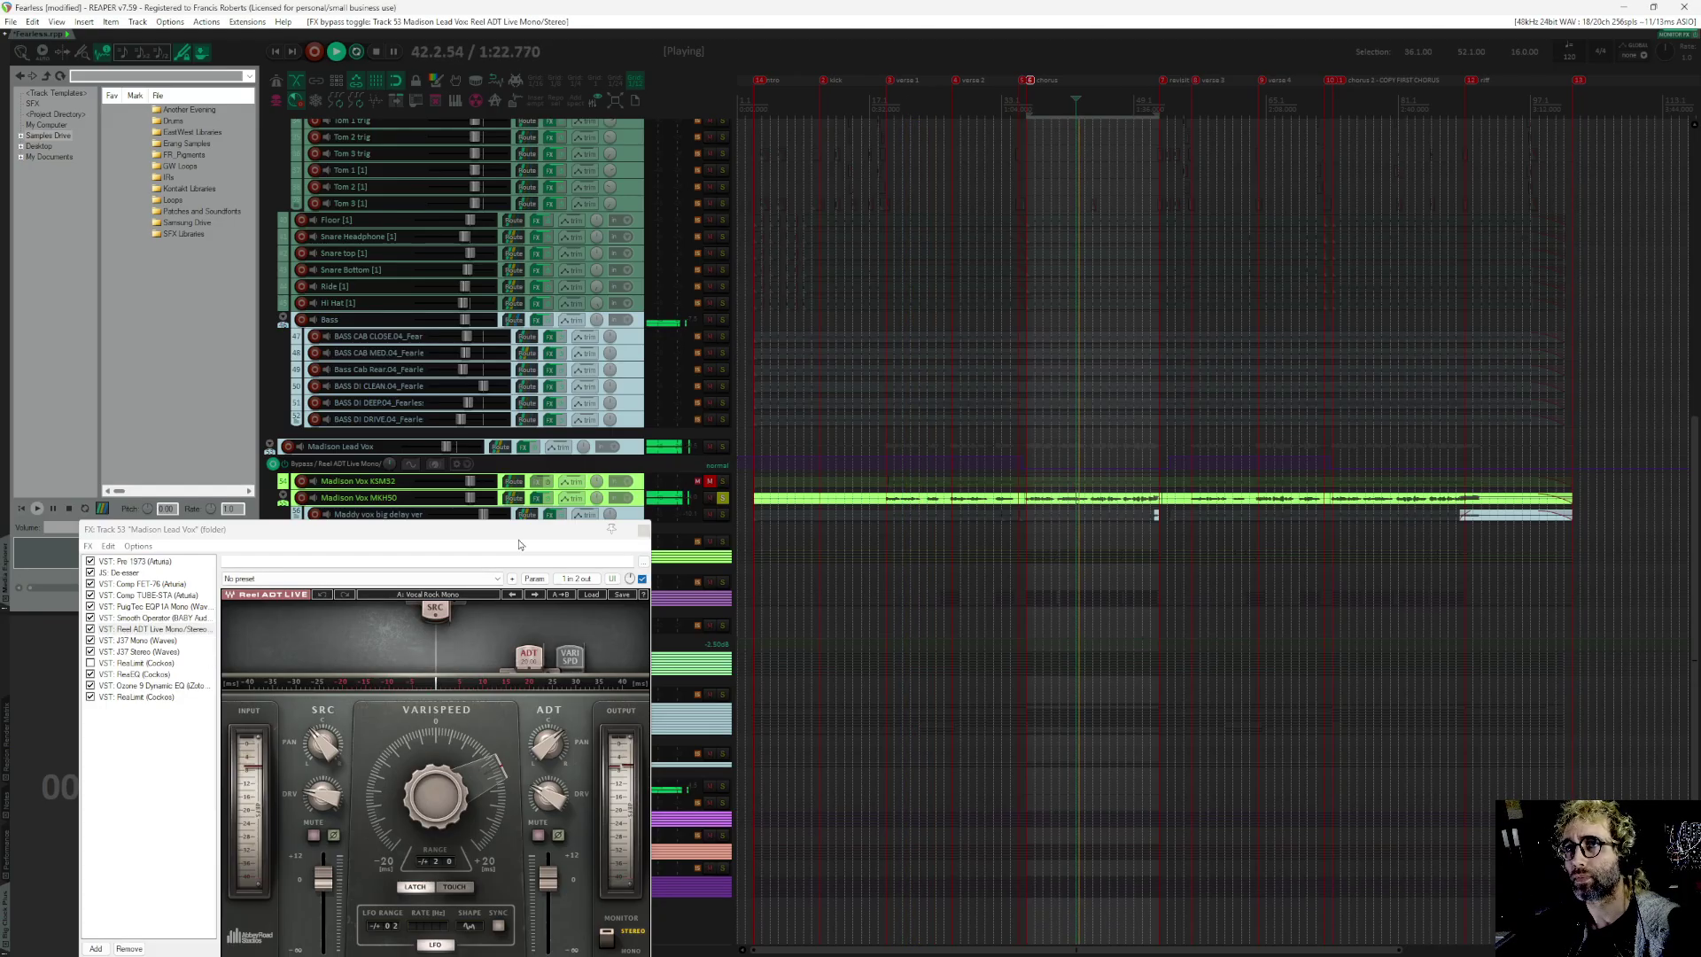
pyautogui.moveTo(515, 542); pyautogui.dragTo(656, 312)
pyautogui.press('space')
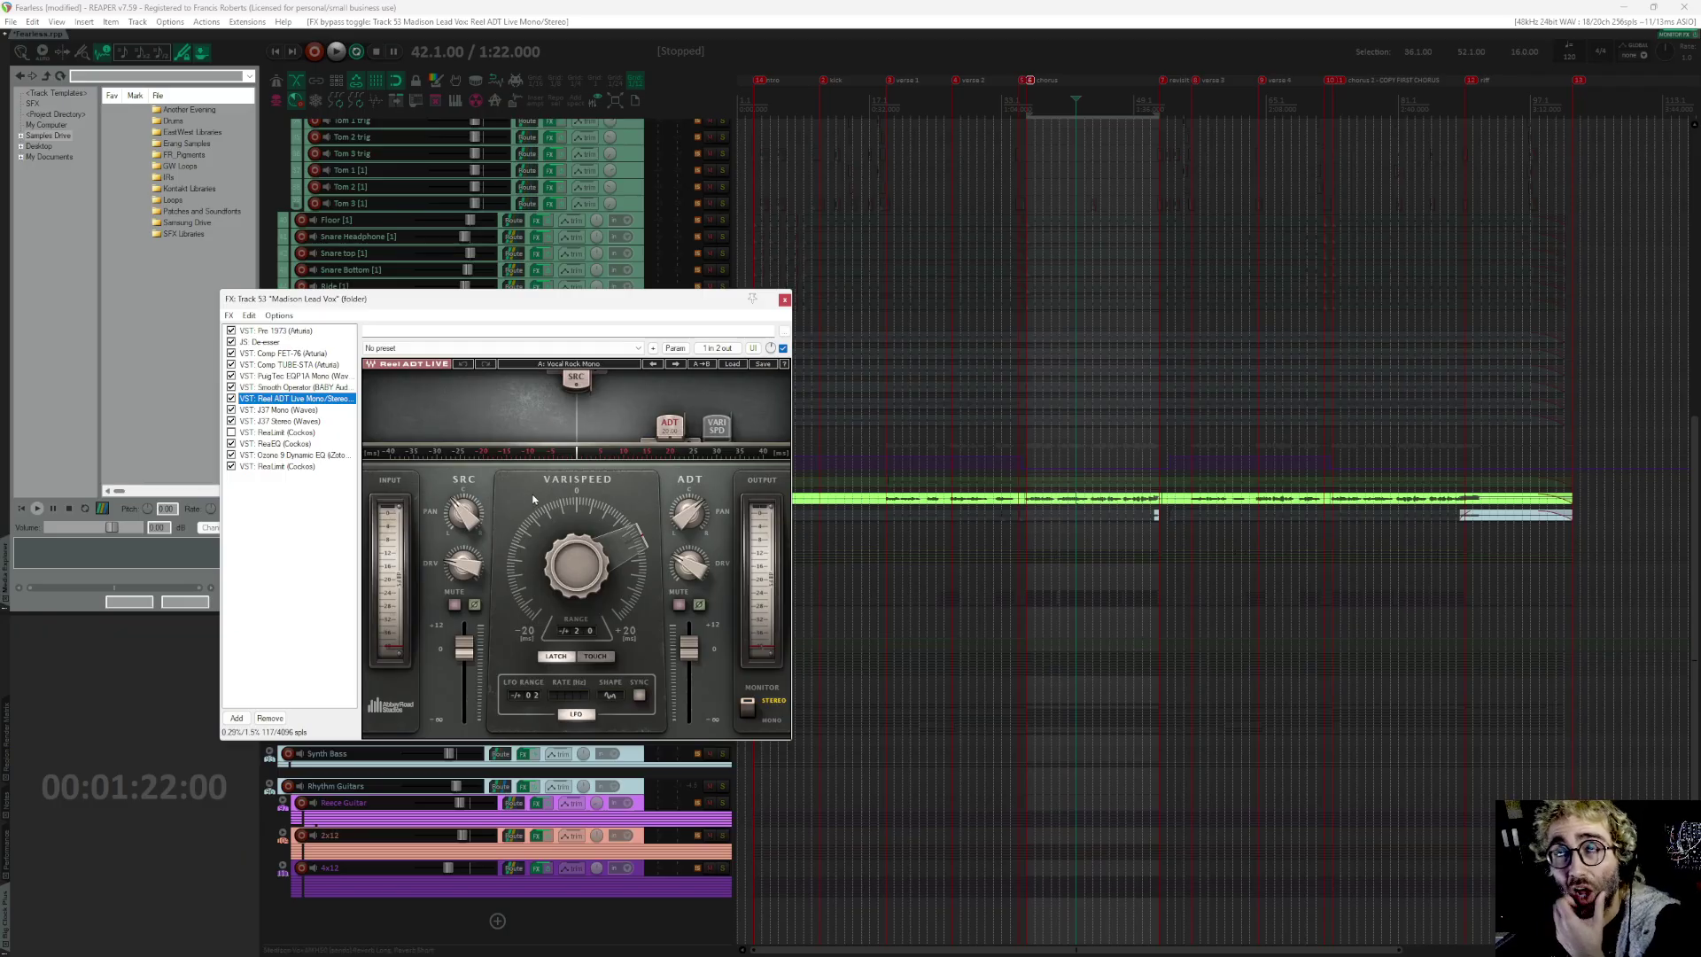
# Step: Examine the J37 Mono and J37 Stereo tape plugins and play from 42.1.00 with both bypassed and re-enabled
pyautogui.click(305, 410)
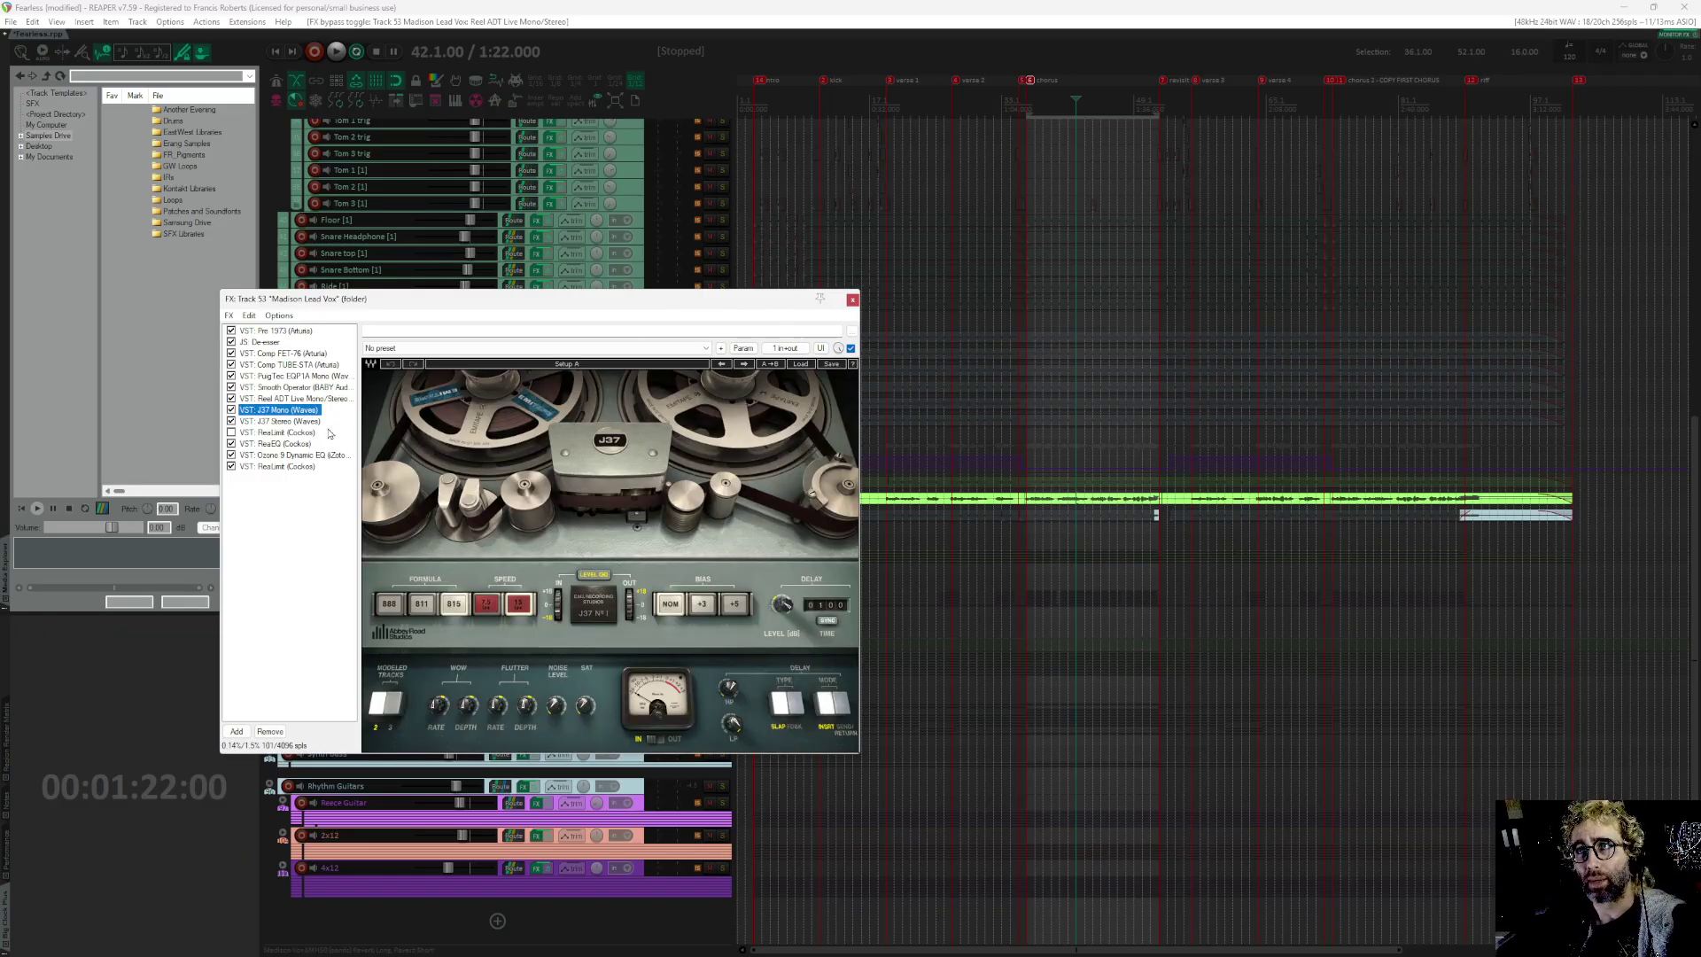
pyautogui.click(299, 422)
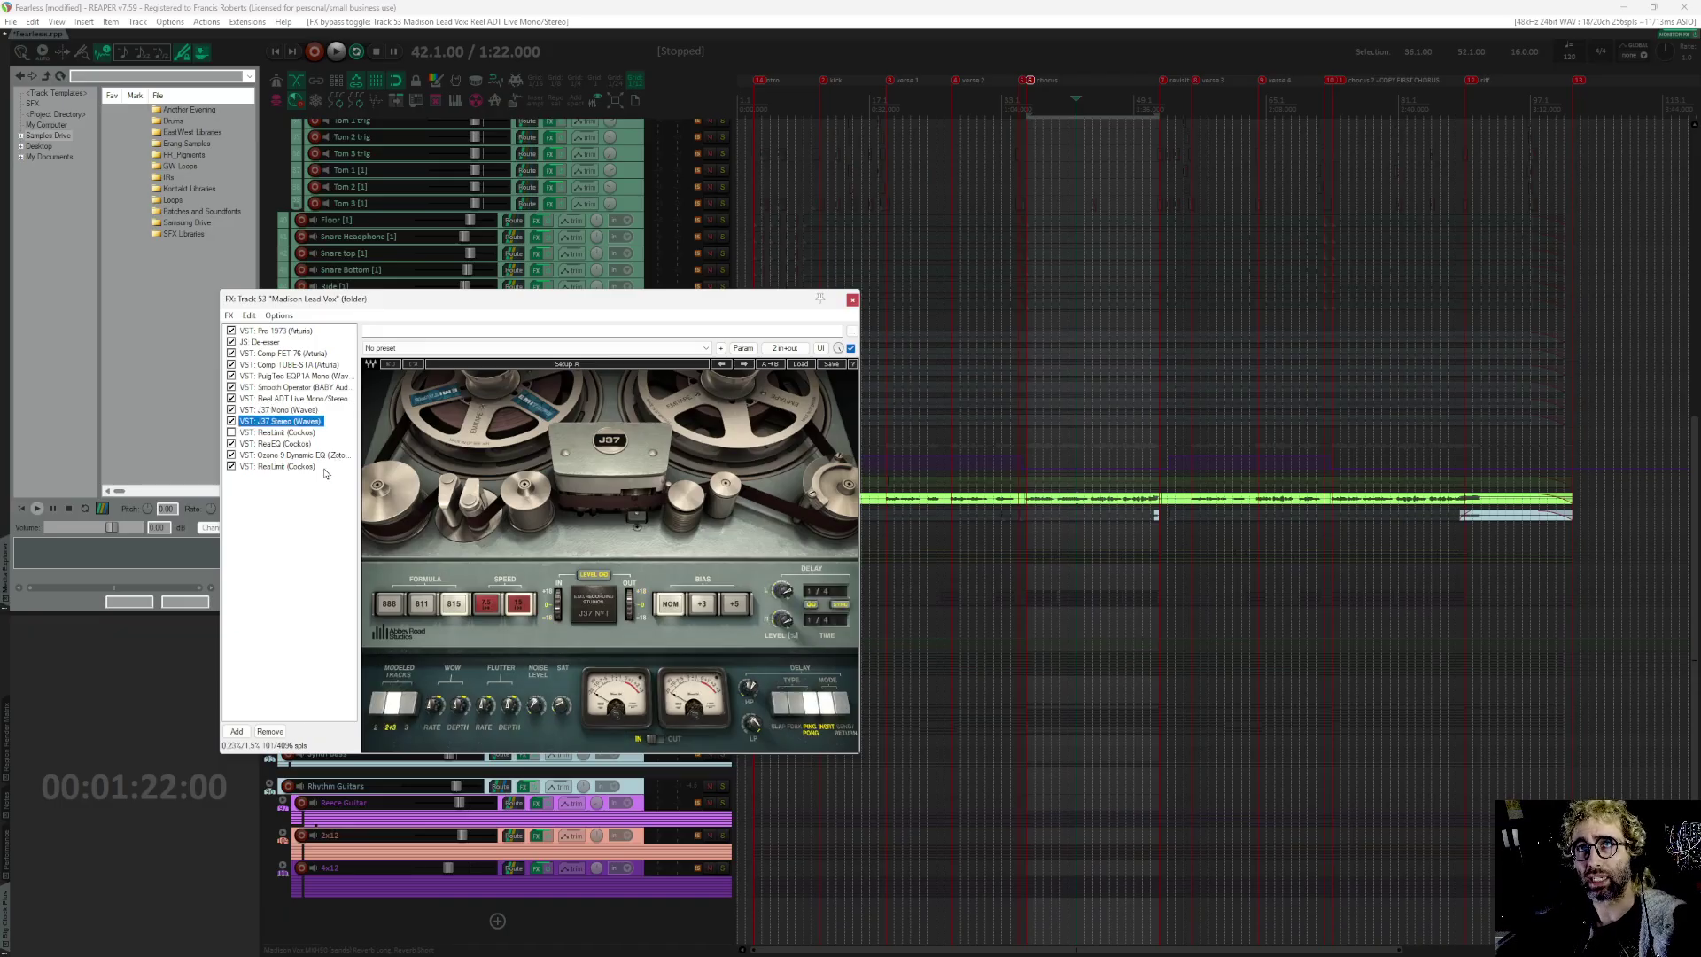
pyautogui.keyDown('shift'); pyautogui.click(238, 411); pyautogui.keyUp('shift')
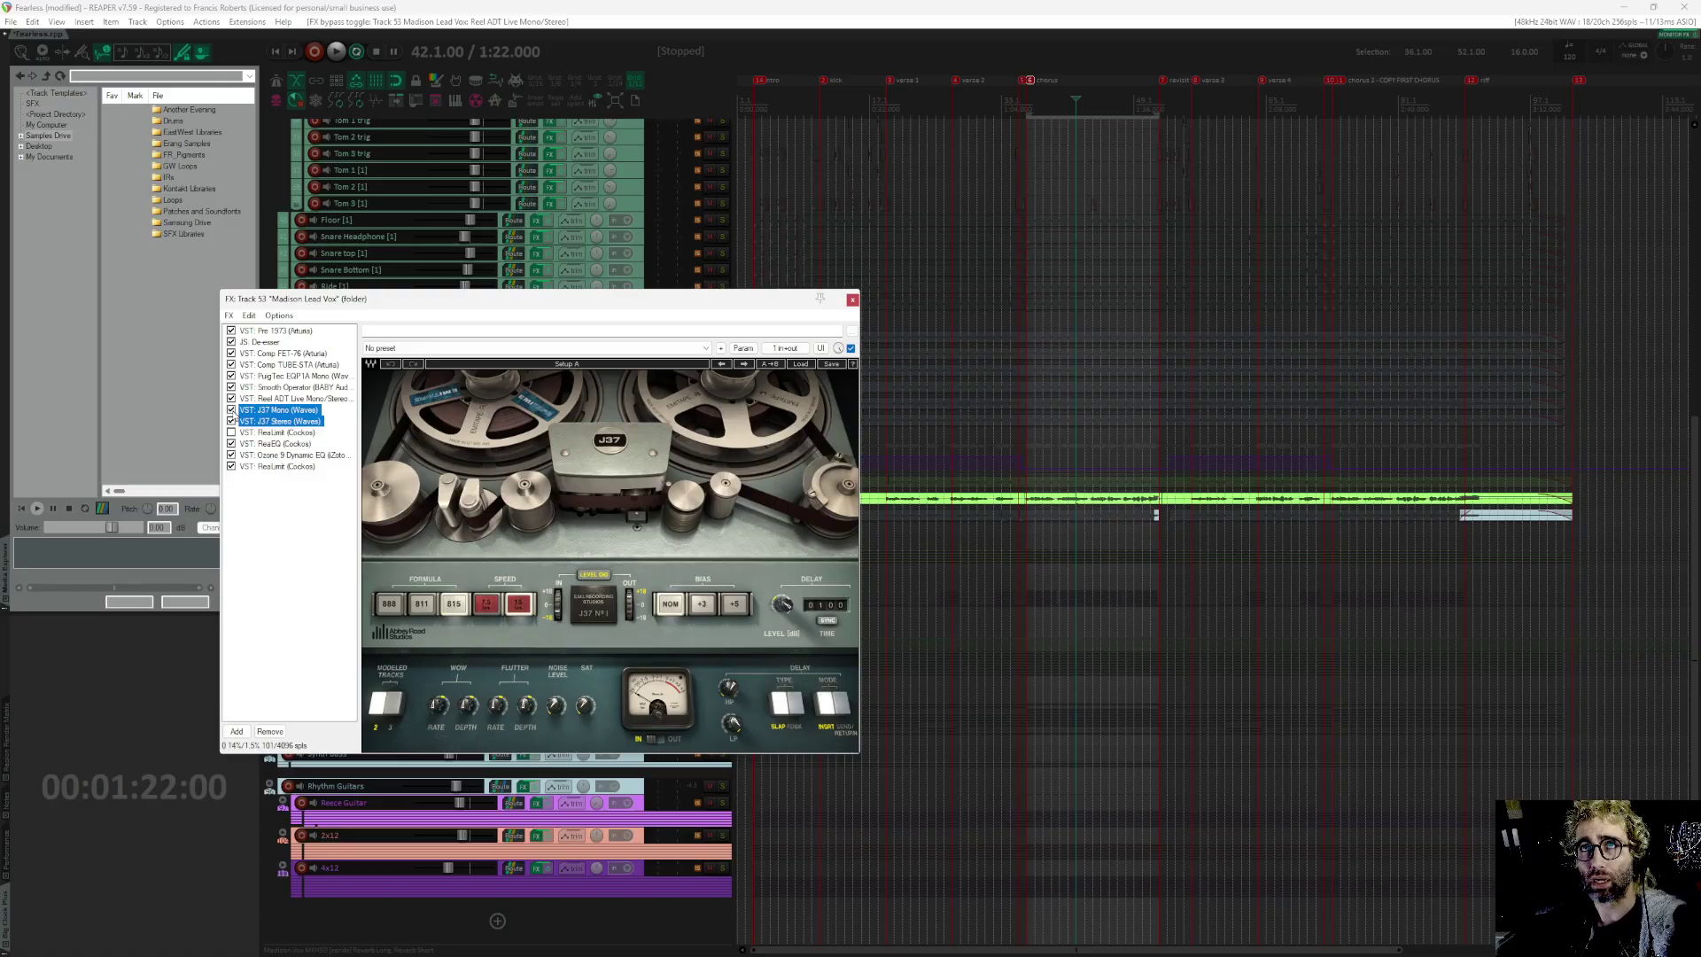
pyautogui.click(232, 421)
pyautogui.press('space')
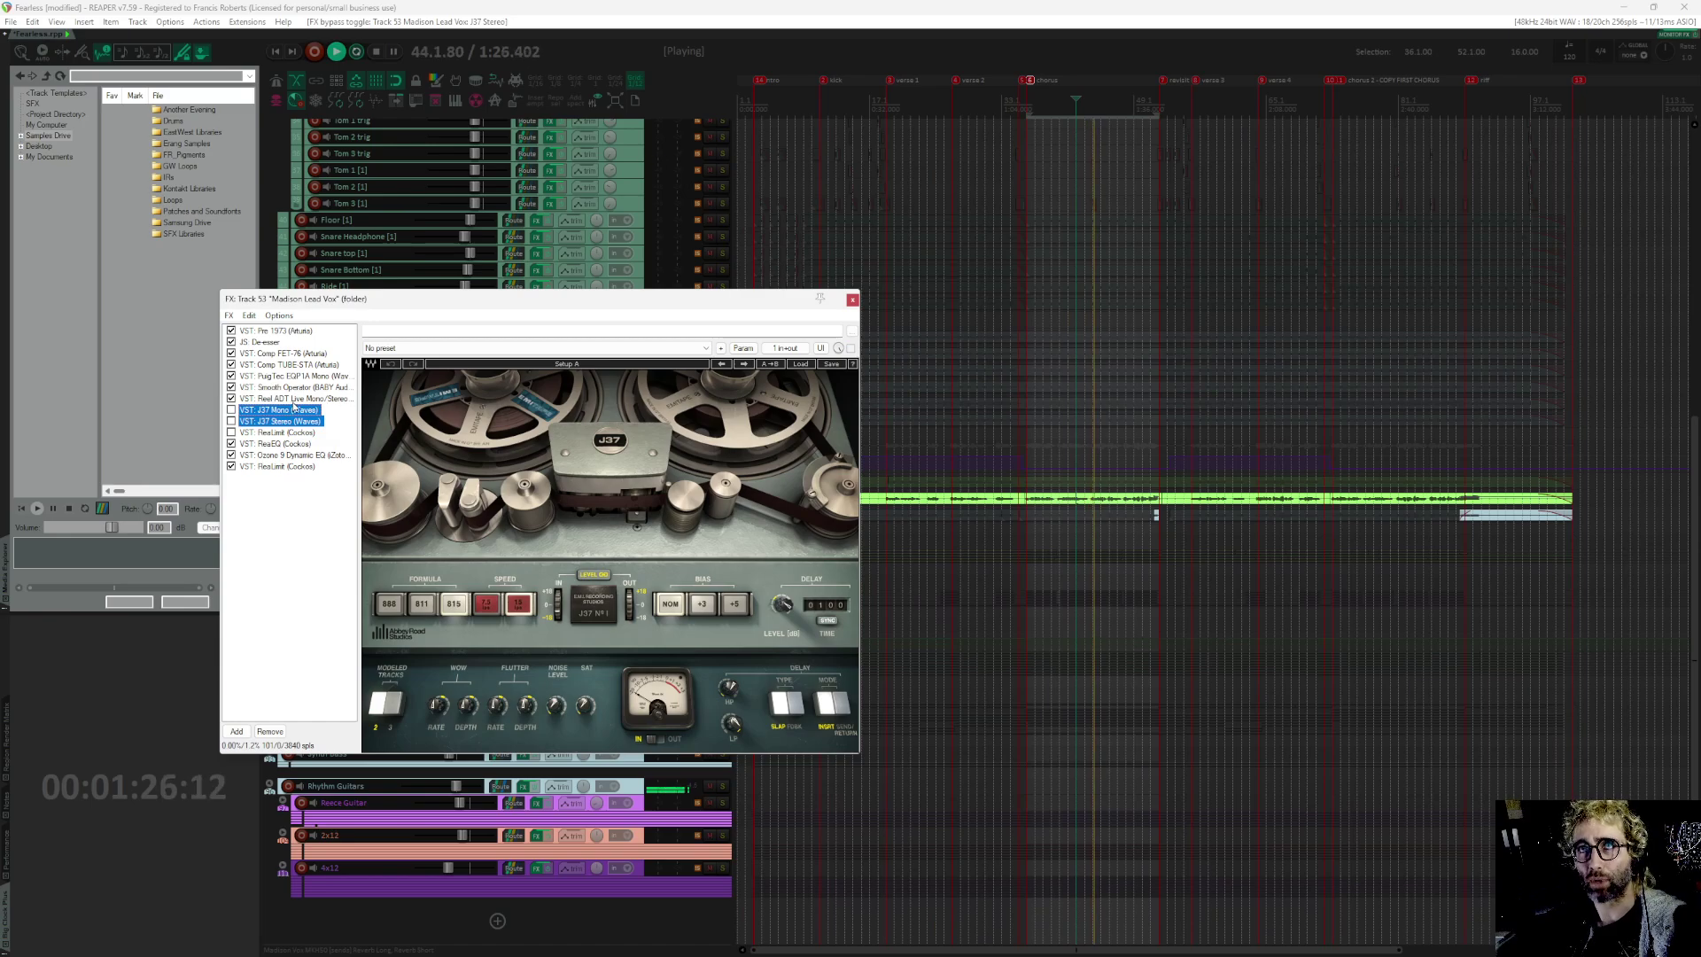
pyautogui.hotkey('ctrl', 'b')
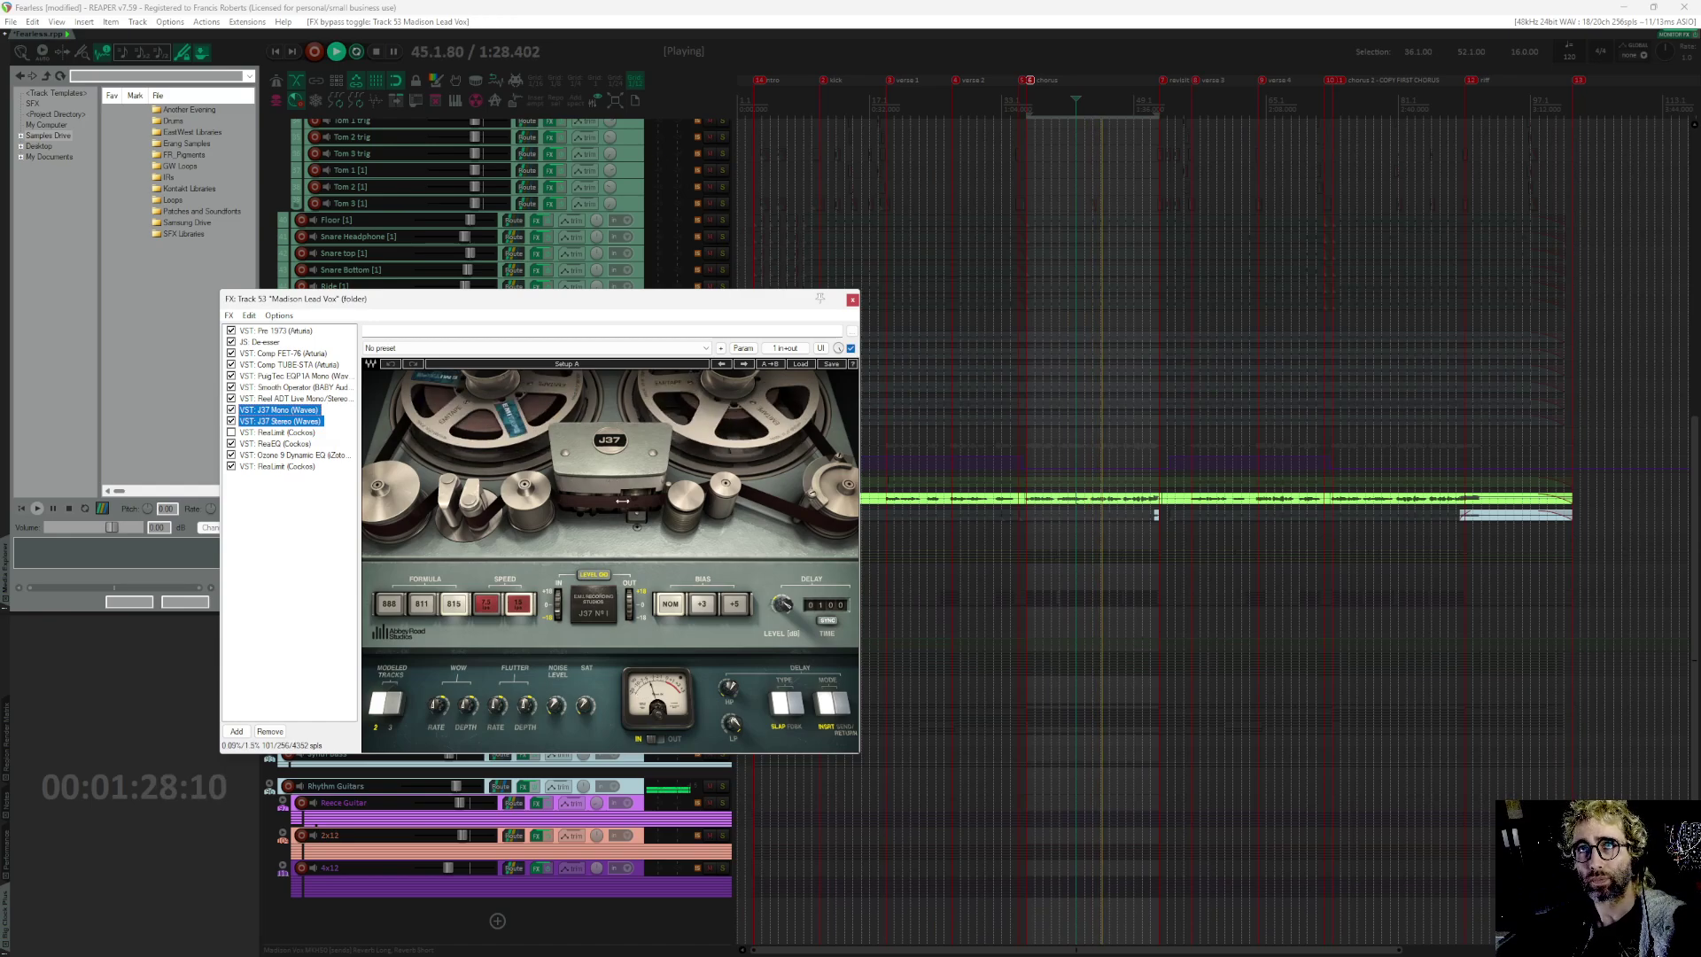
pyautogui.click(274, 600)
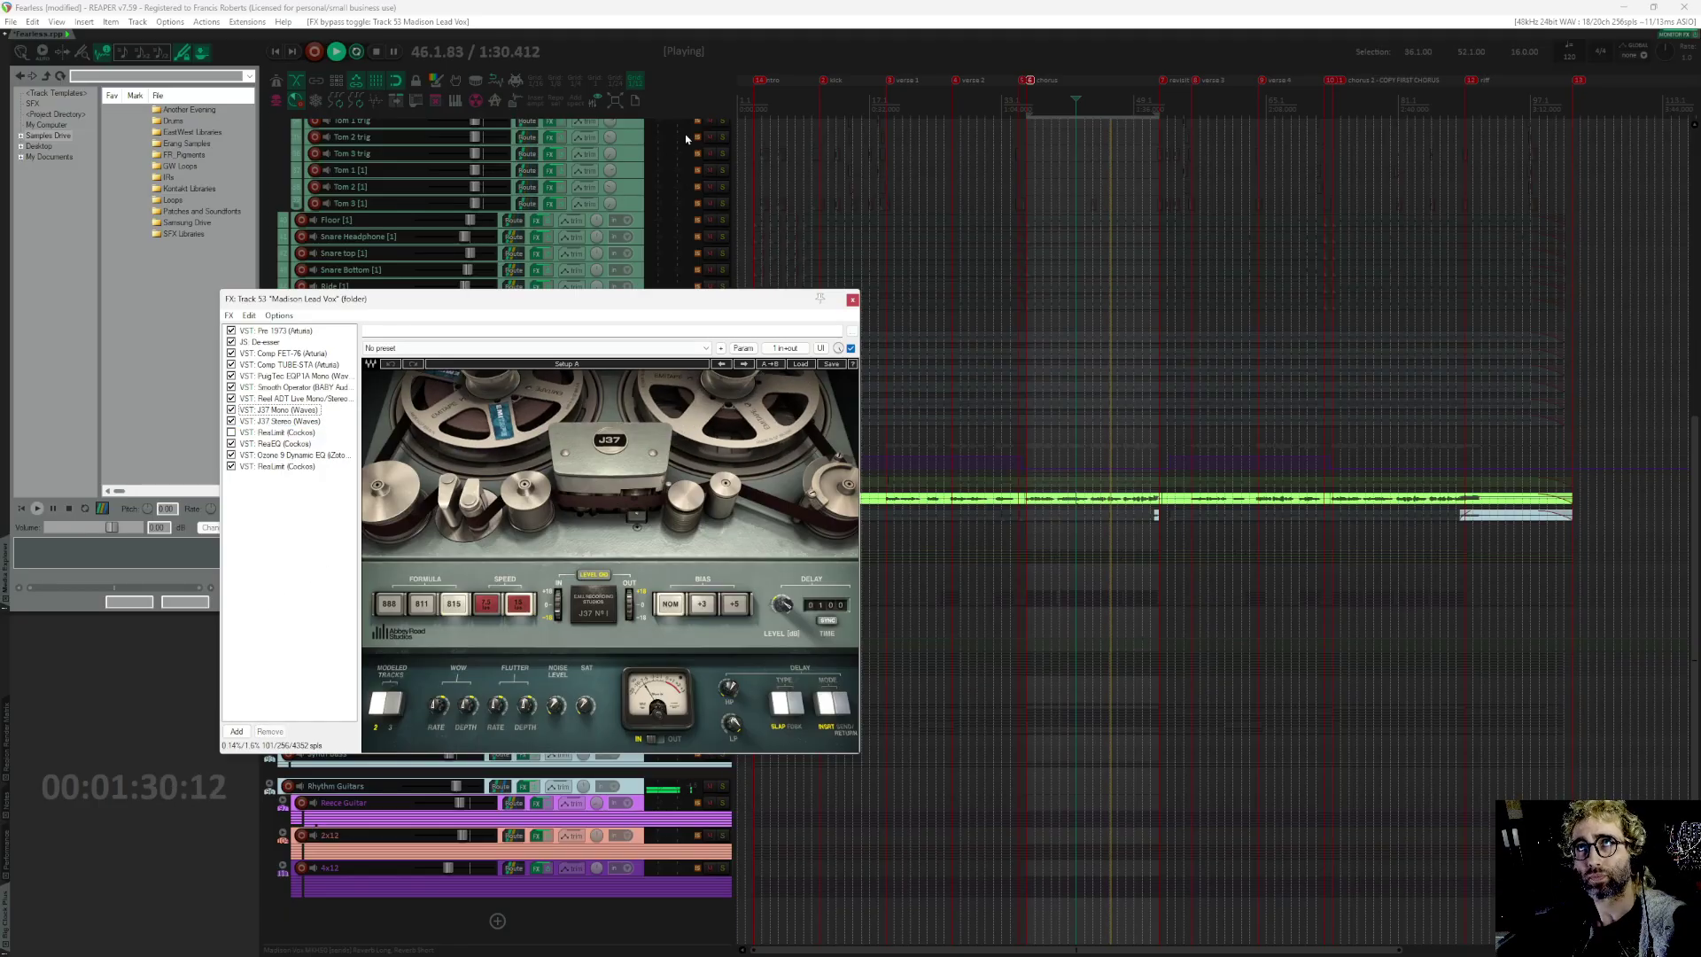
pyautogui.press('space')
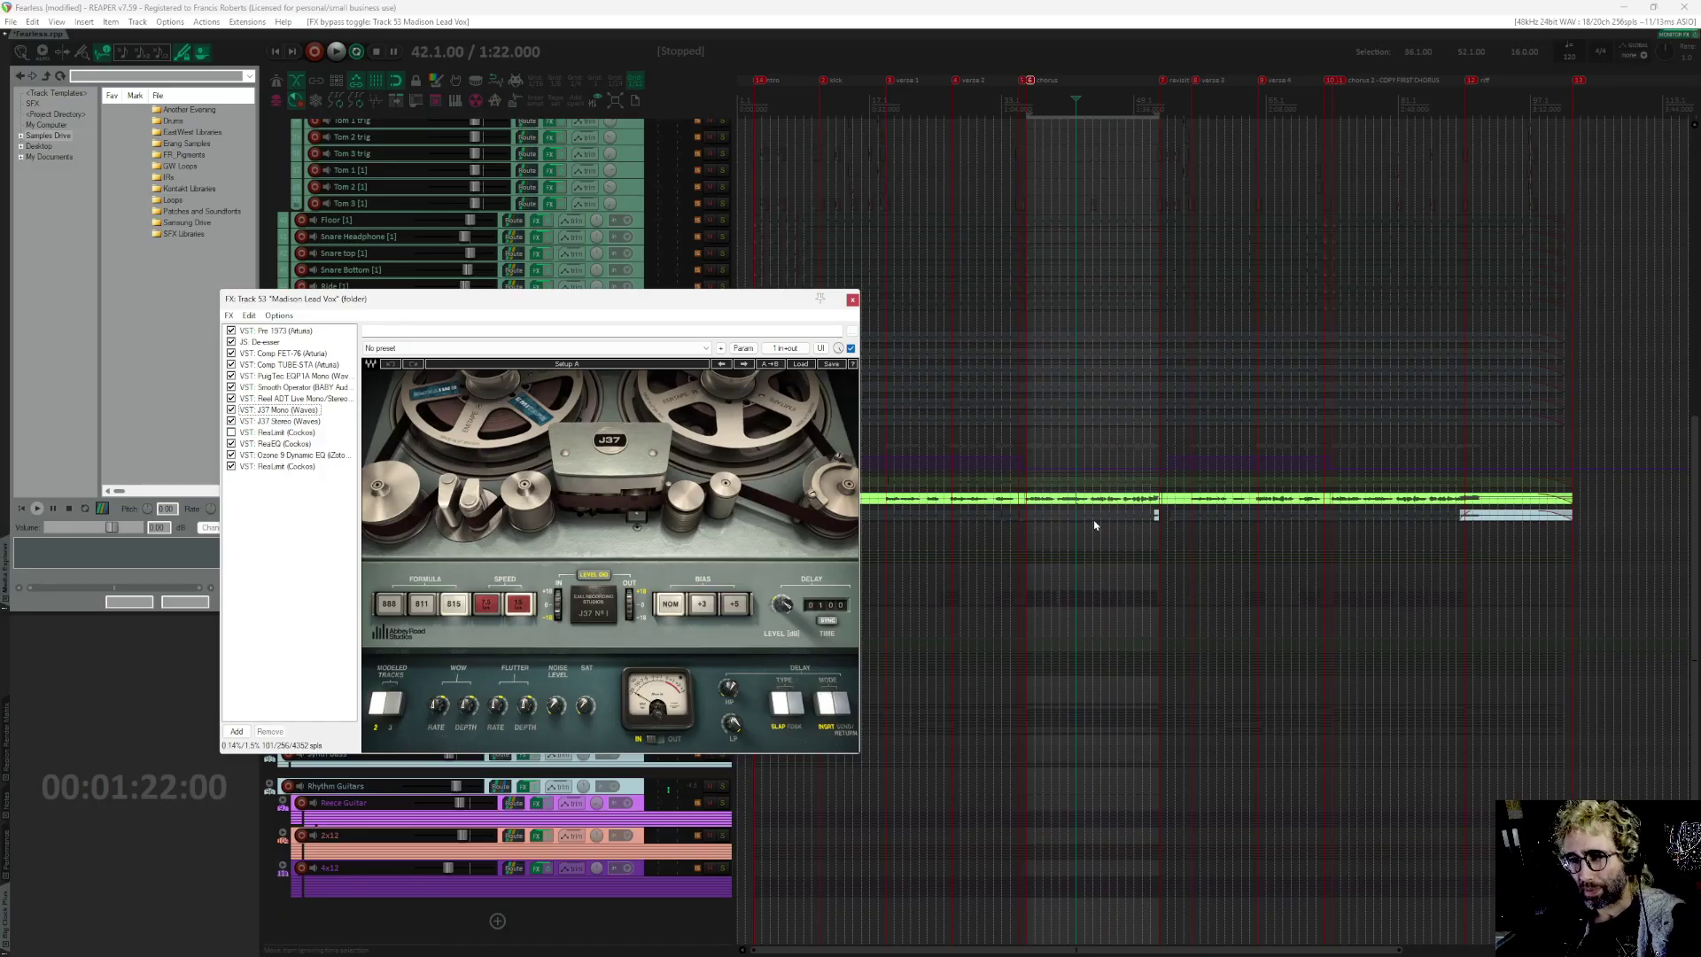
pyautogui.click(315, 411)
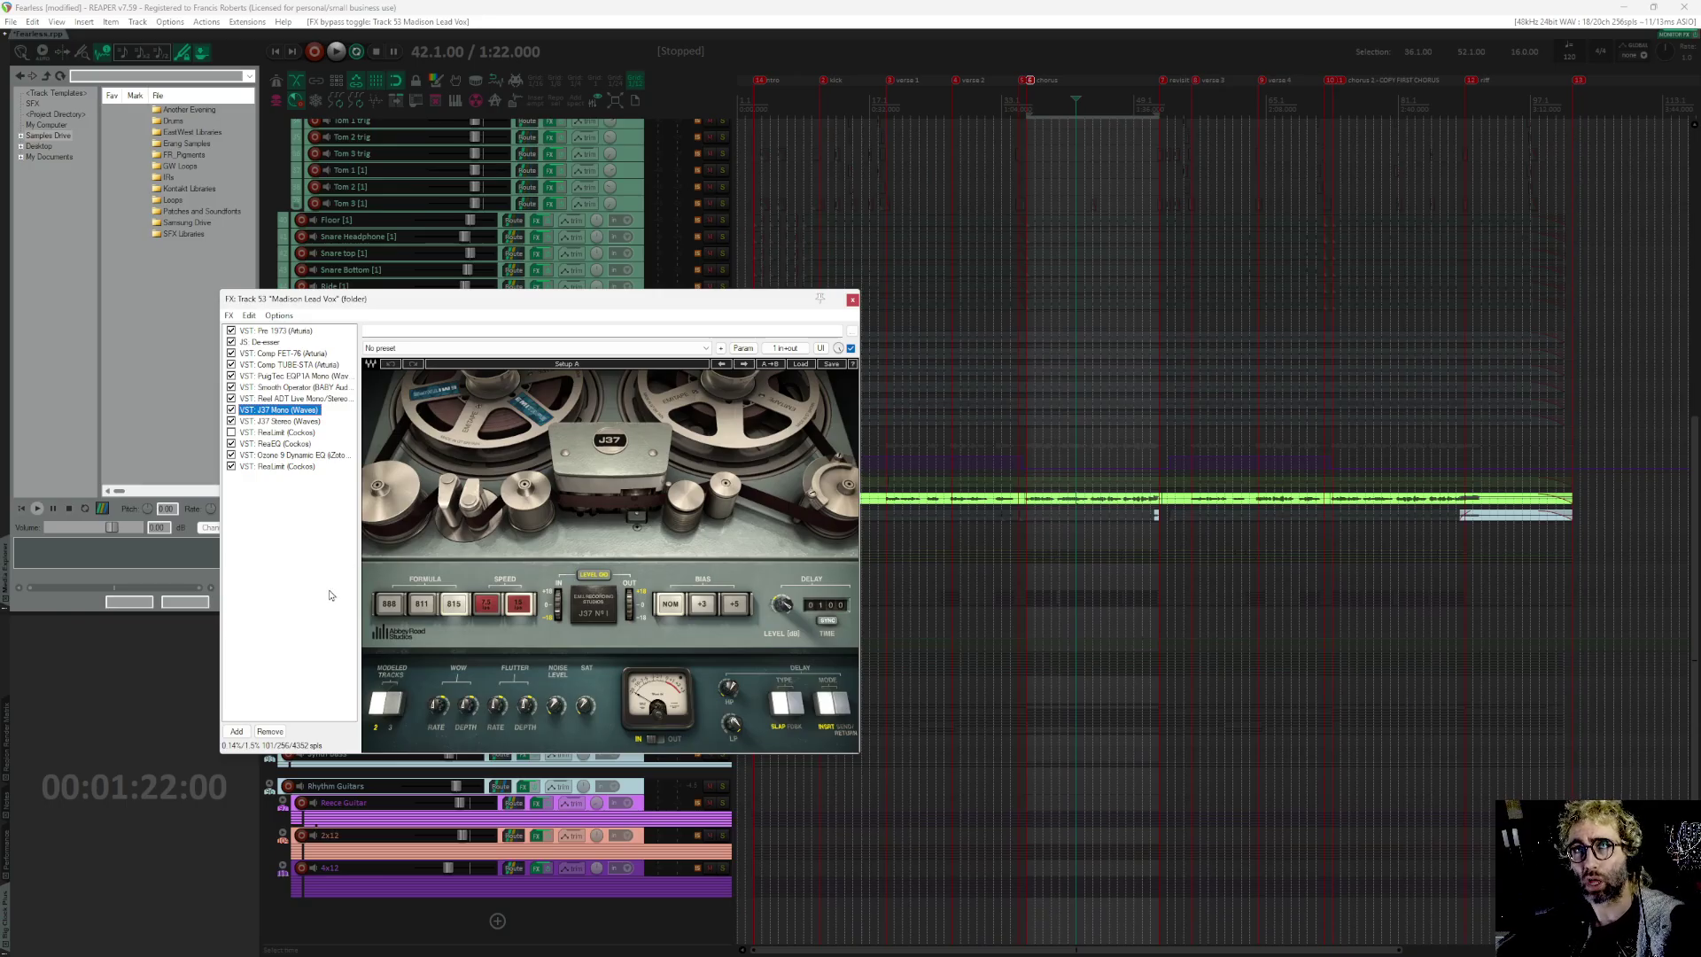
pyautogui.click(332, 634)
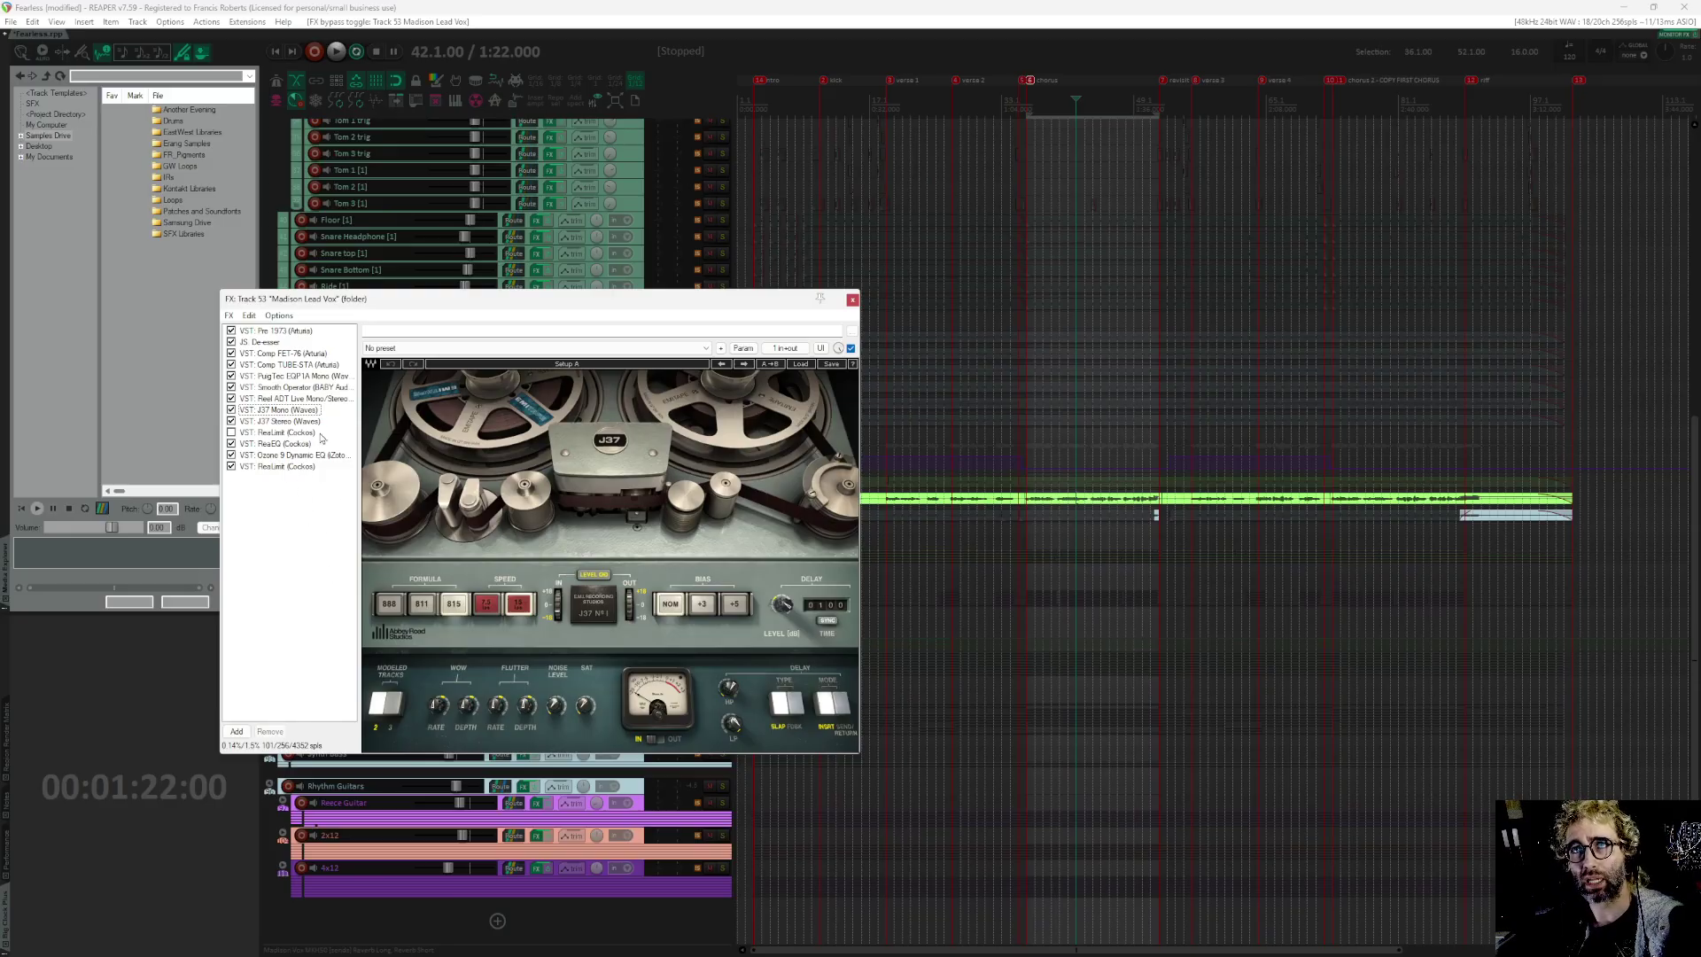
# Step: Examine the lead vocal folder's ReaEQ curve and watch the Ozone 9 Dynamic EQ react while playing from 41.1.00
pyautogui.click(289, 443)
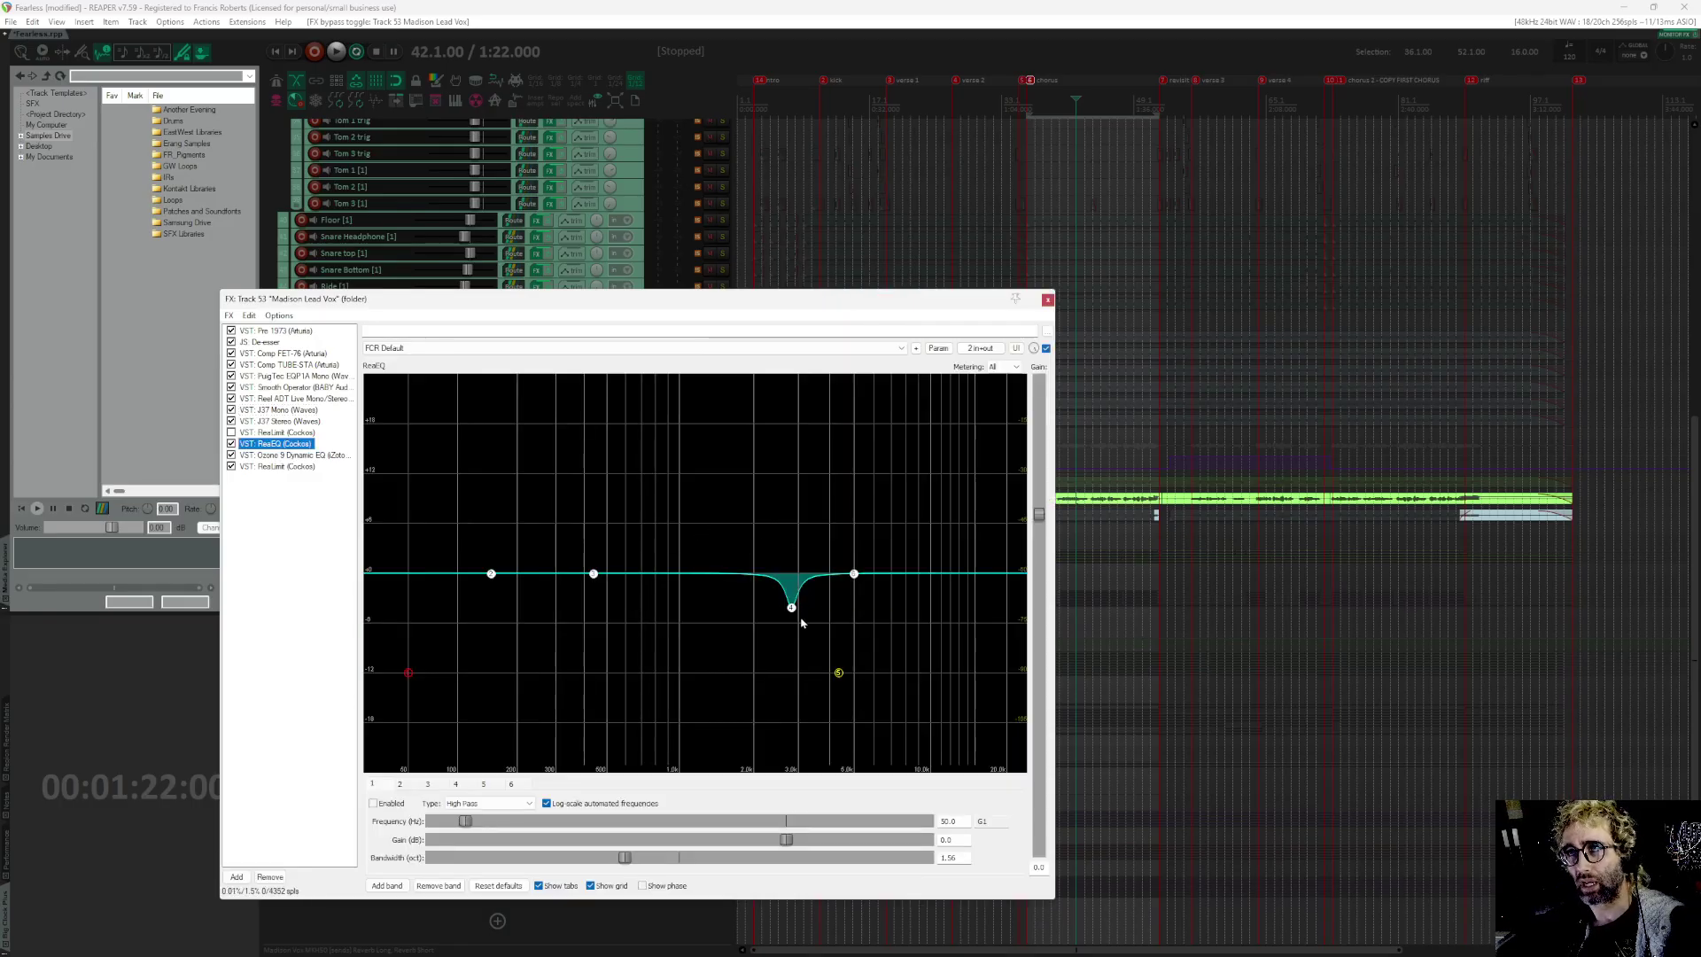
pyautogui.moveTo(859, 322); pyautogui.dragTo(788, 287)
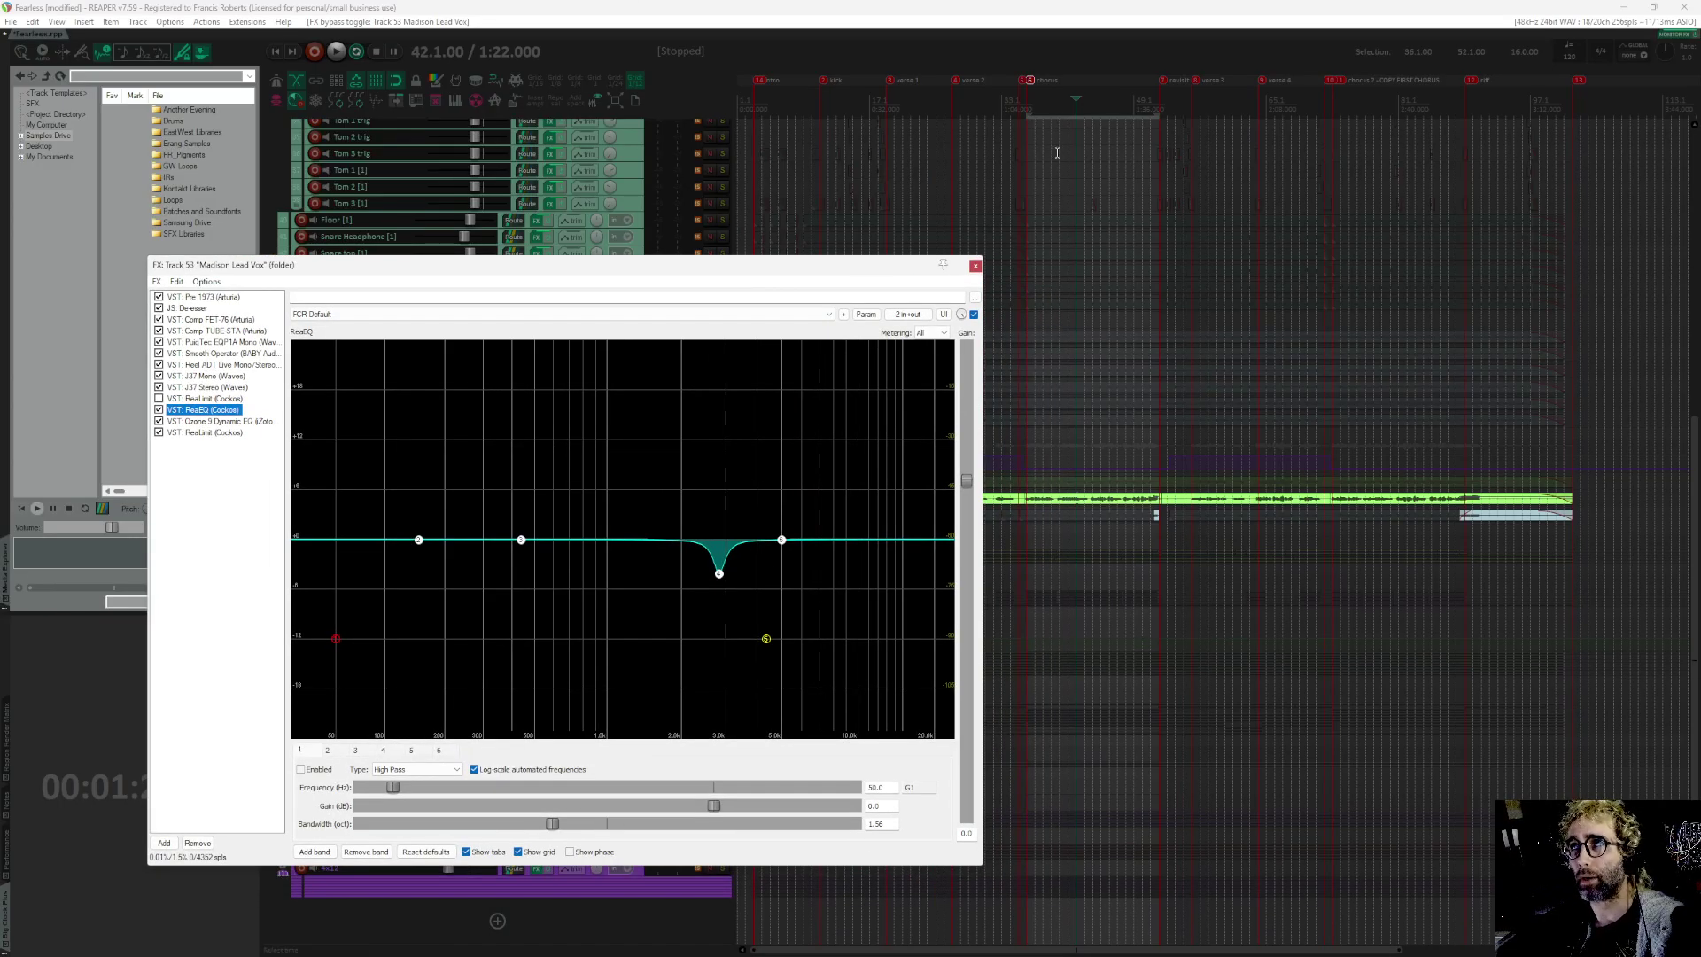
pyautogui.click(1067, 107)
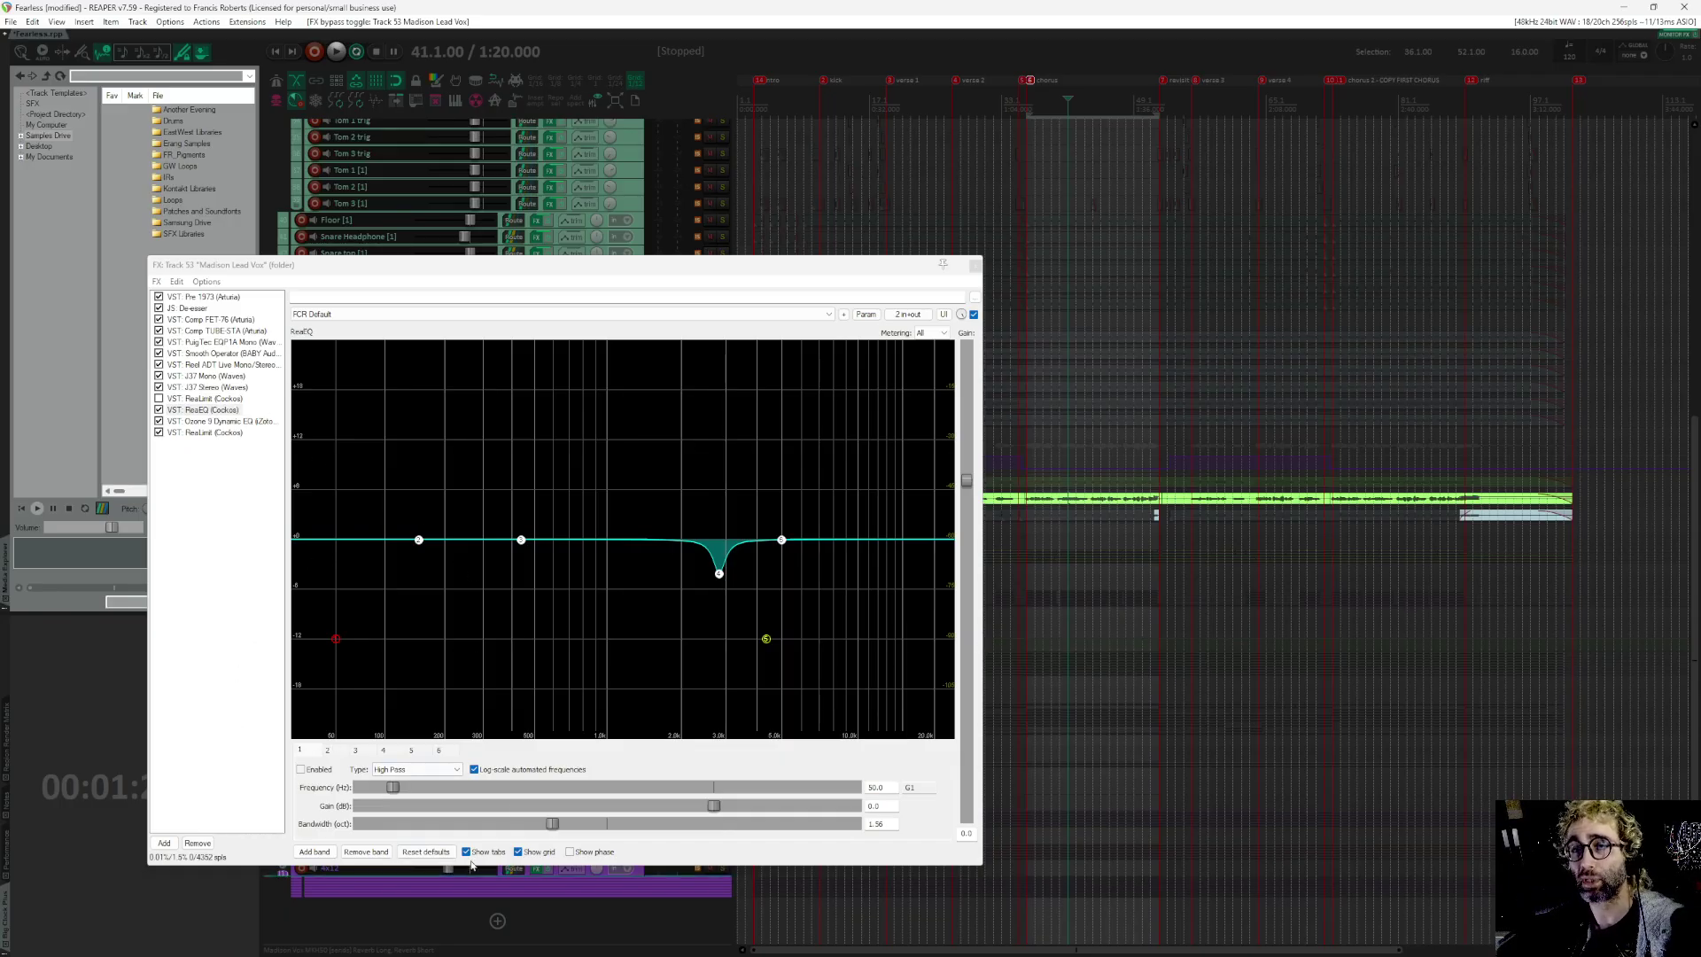
pyautogui.click(230, 422)
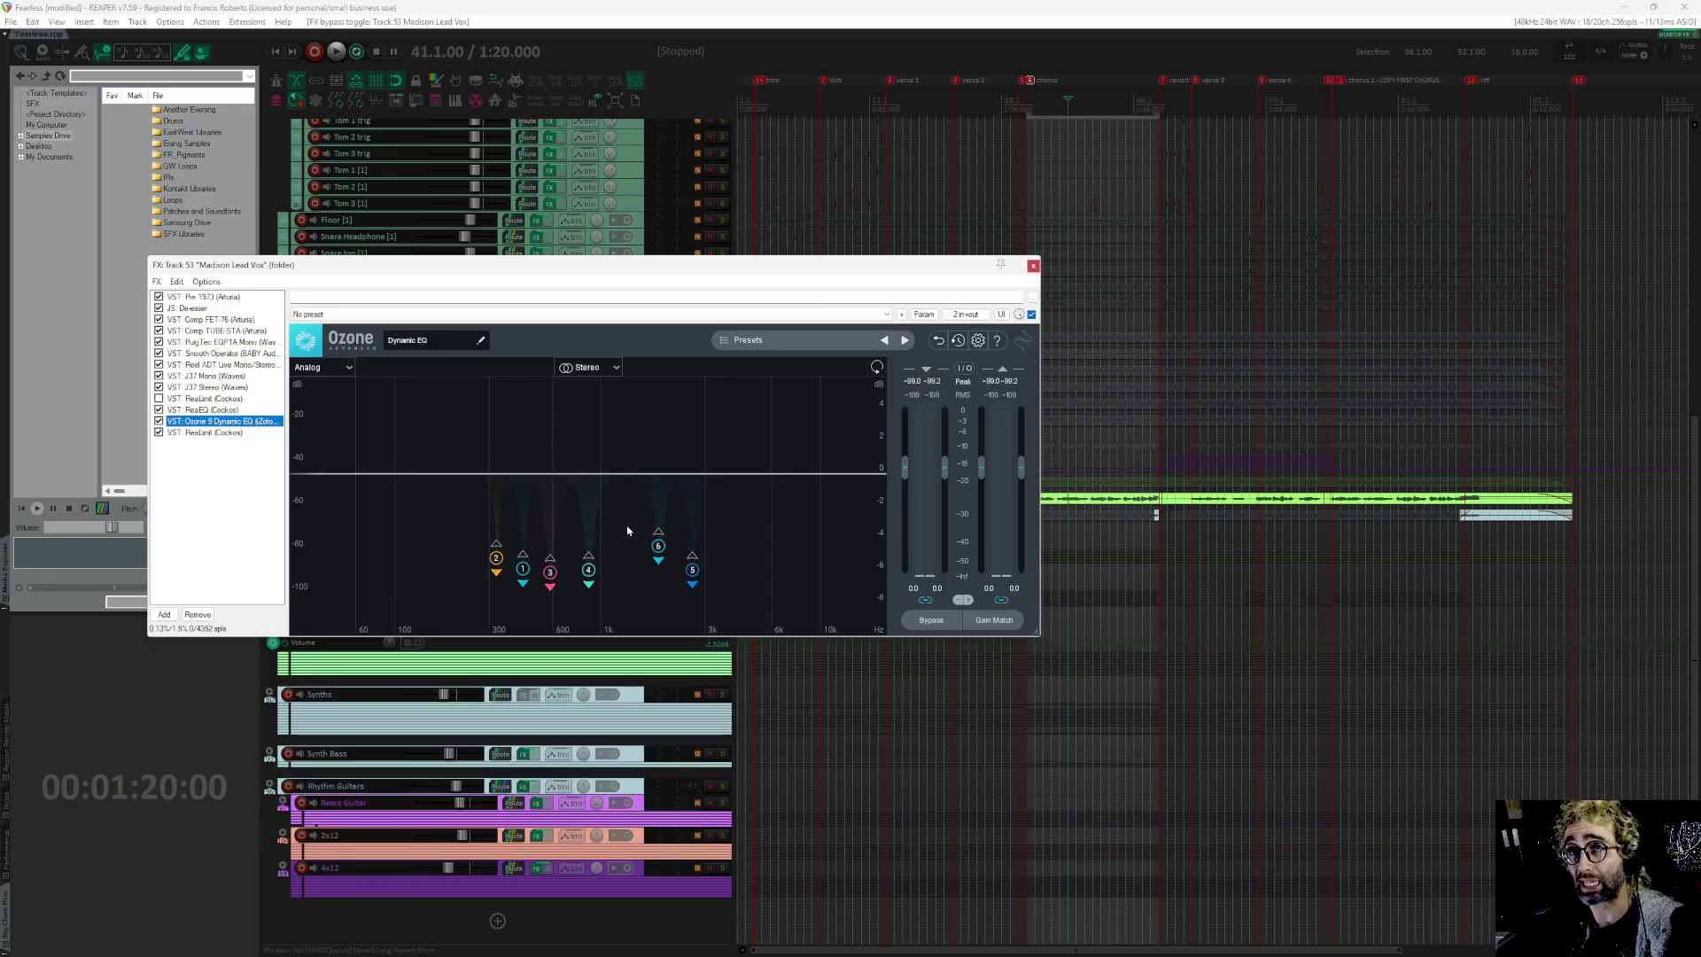
pyautogui.press('space')
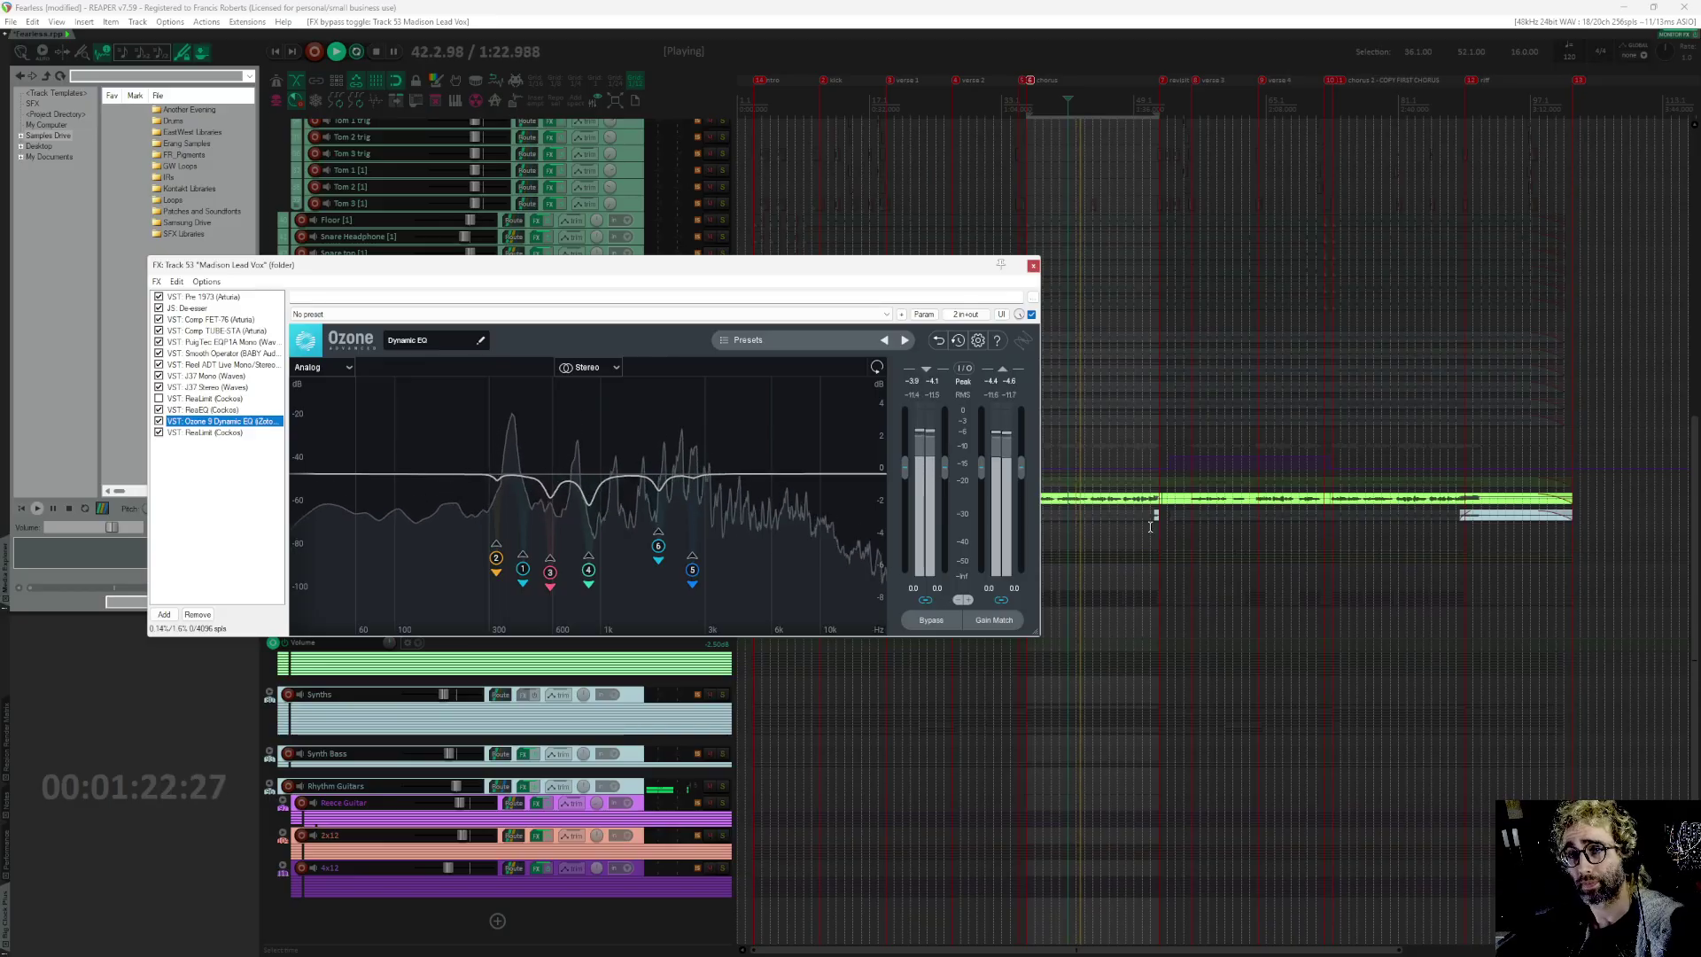
# Step: Close the lead vocal folder's effects chain and play from 41.1.00, comparing the MKH50 vocal track's effects bypassed and re-enabled
pyautogui.press('space')
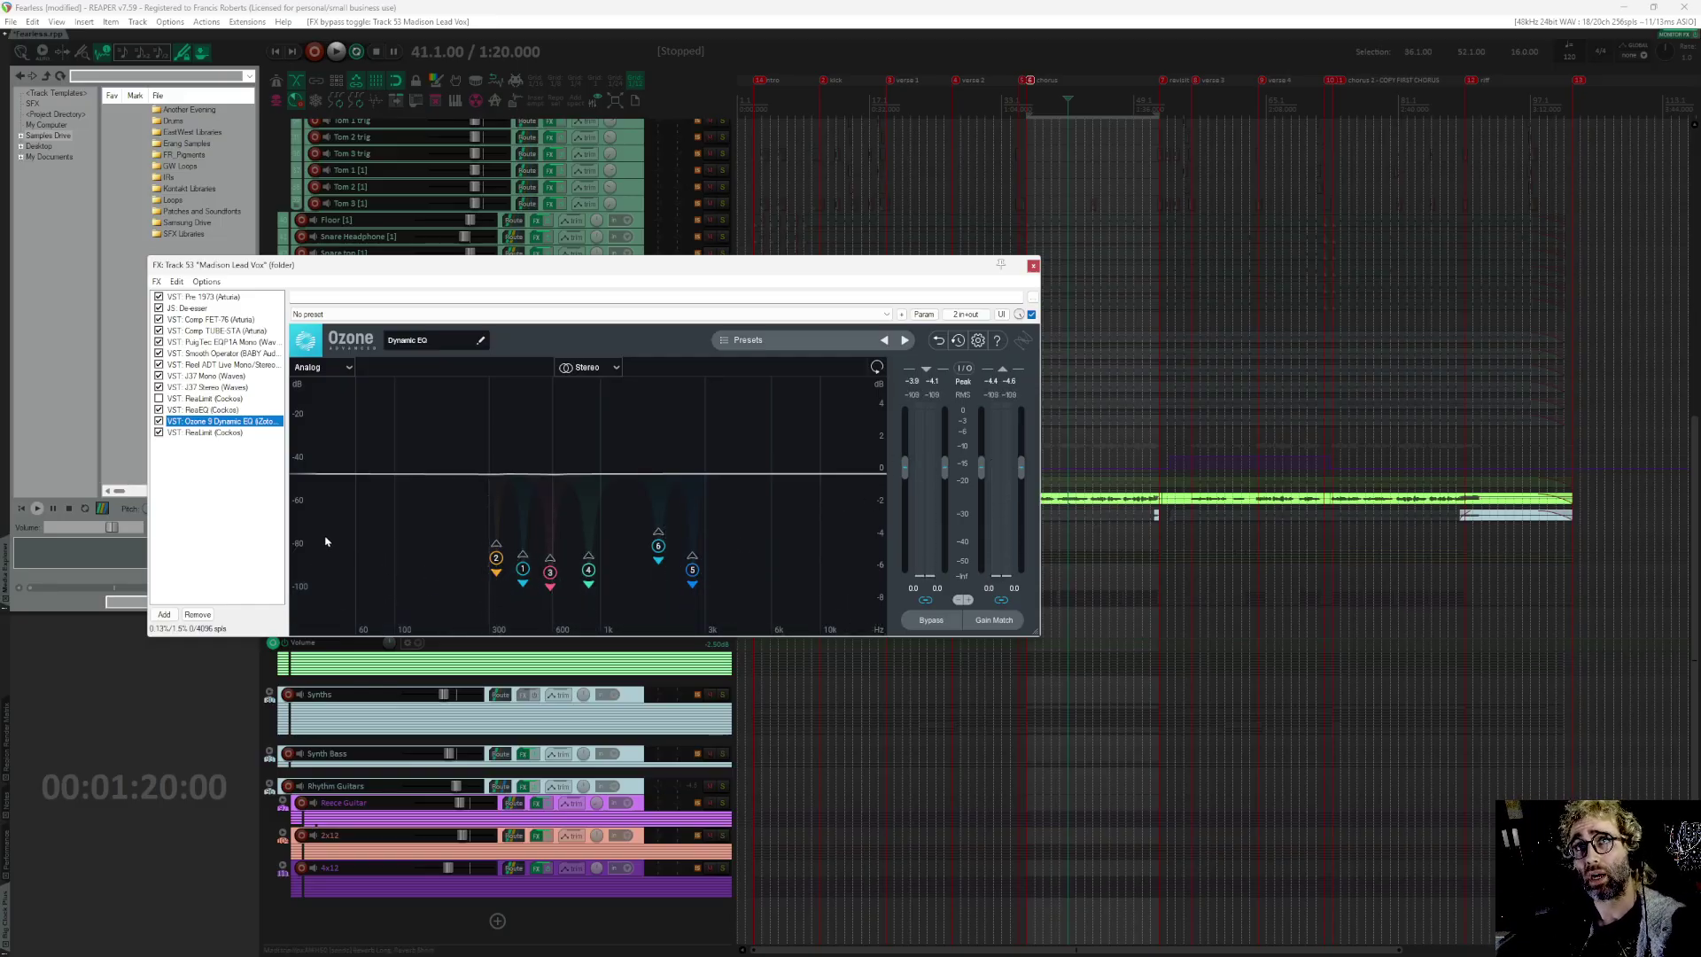
pyautogui.click(258, 555)
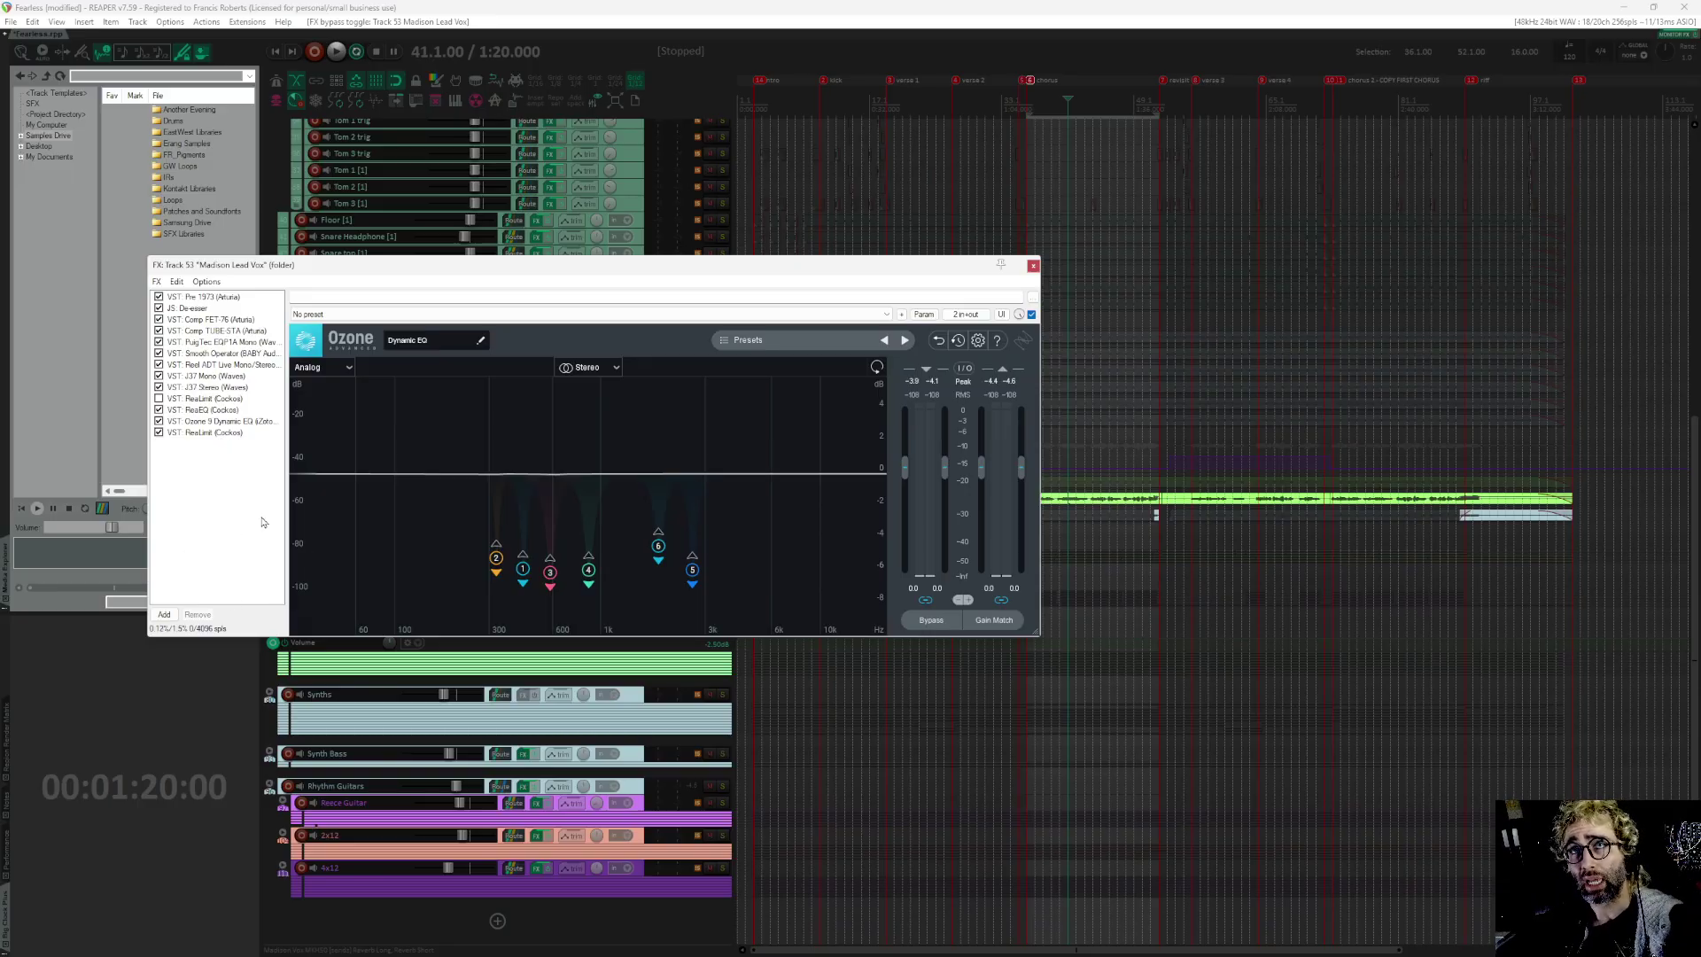
pyautogui.press('Escape')
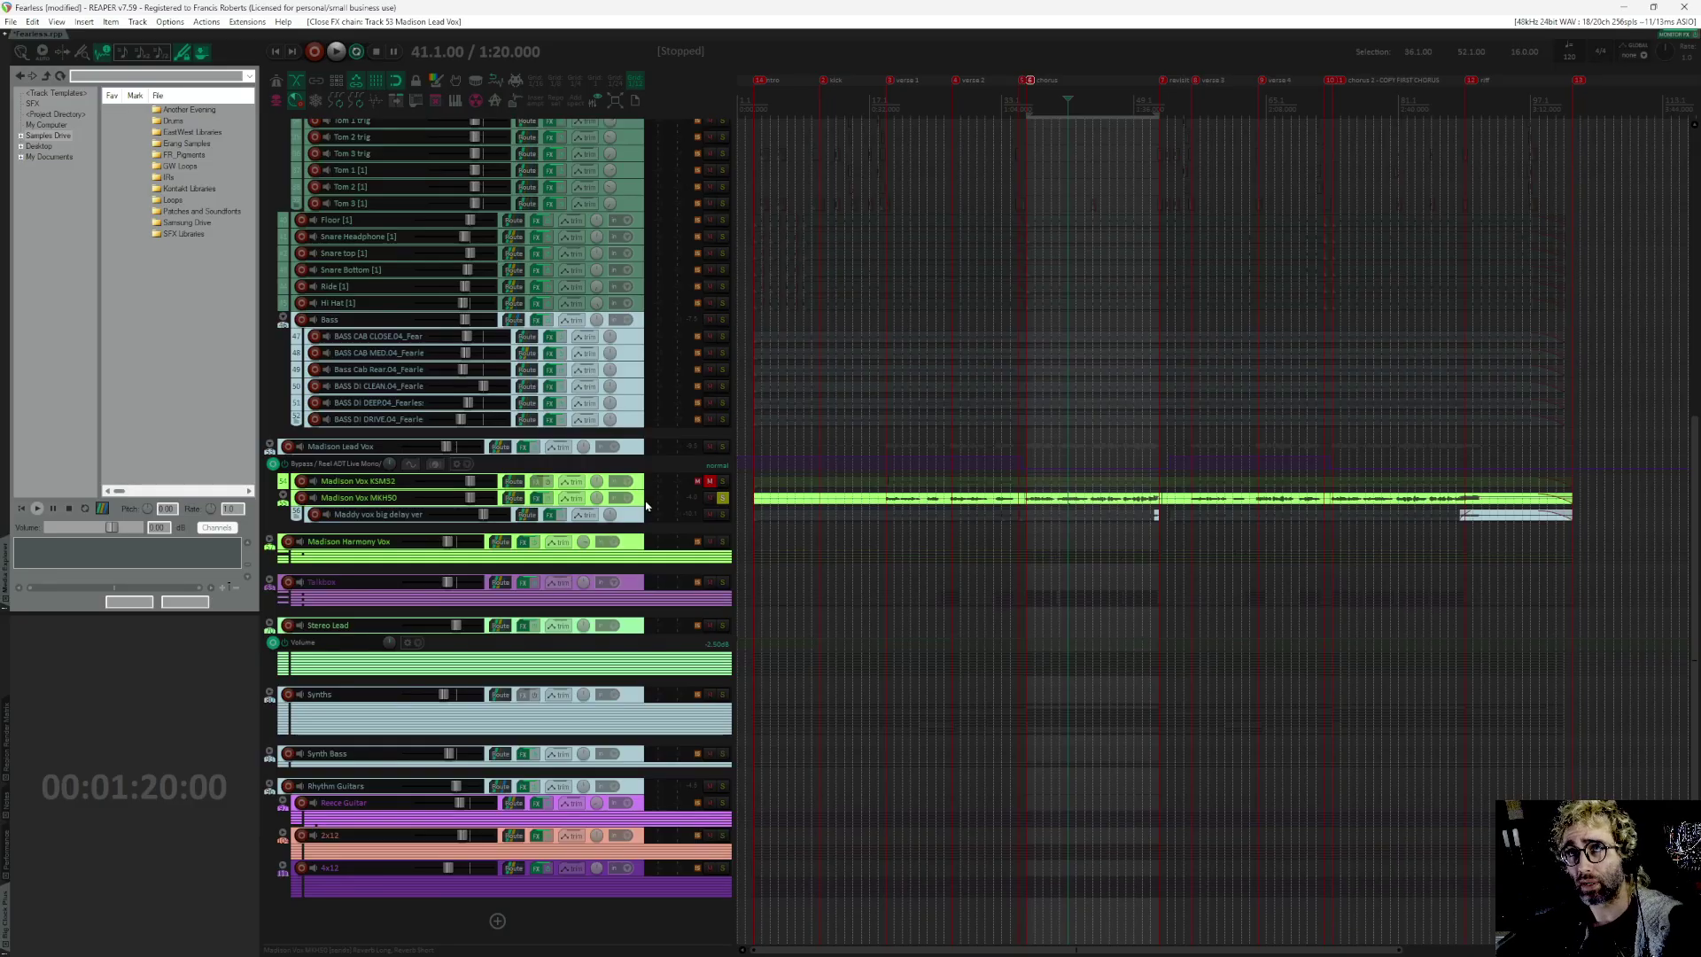
pyautogui.press('space')
pyautogui.keyDown('ctrl'); pyautogui.click(543, 499); pyautogui.keyUp('ctrl')
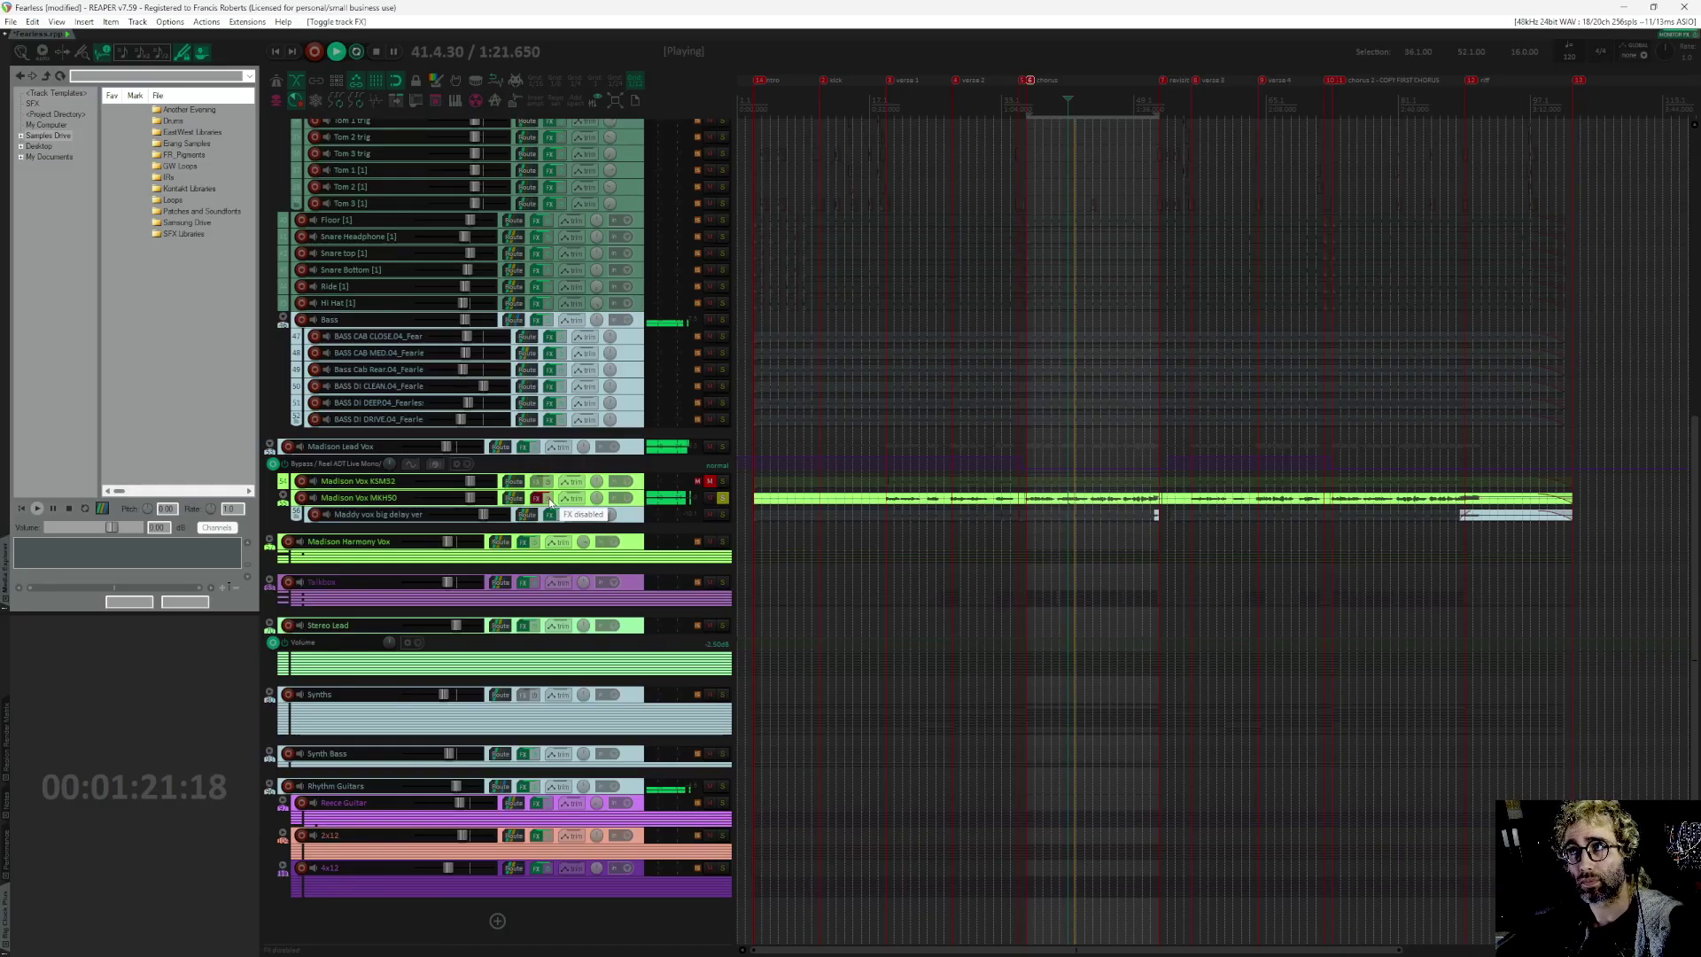
pyautogui.keyDown('ctrl'); pyautogui.click(542, 499); pyautogui.keyUp('ctrl')
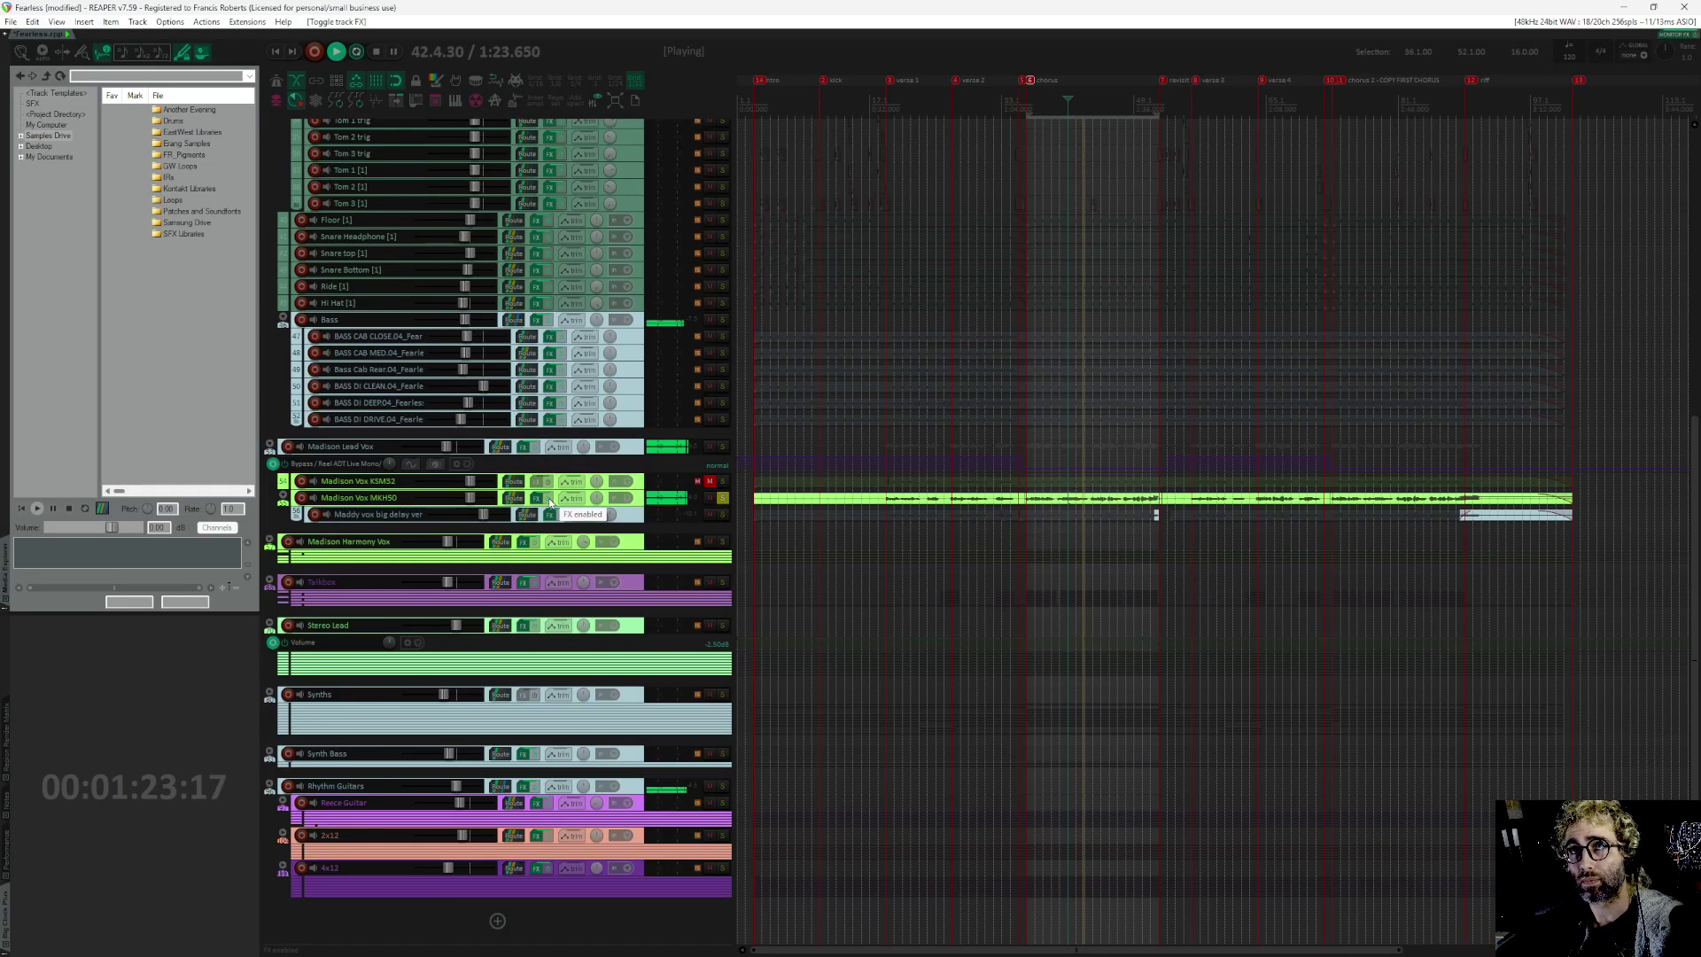
pyautogui.press('space')
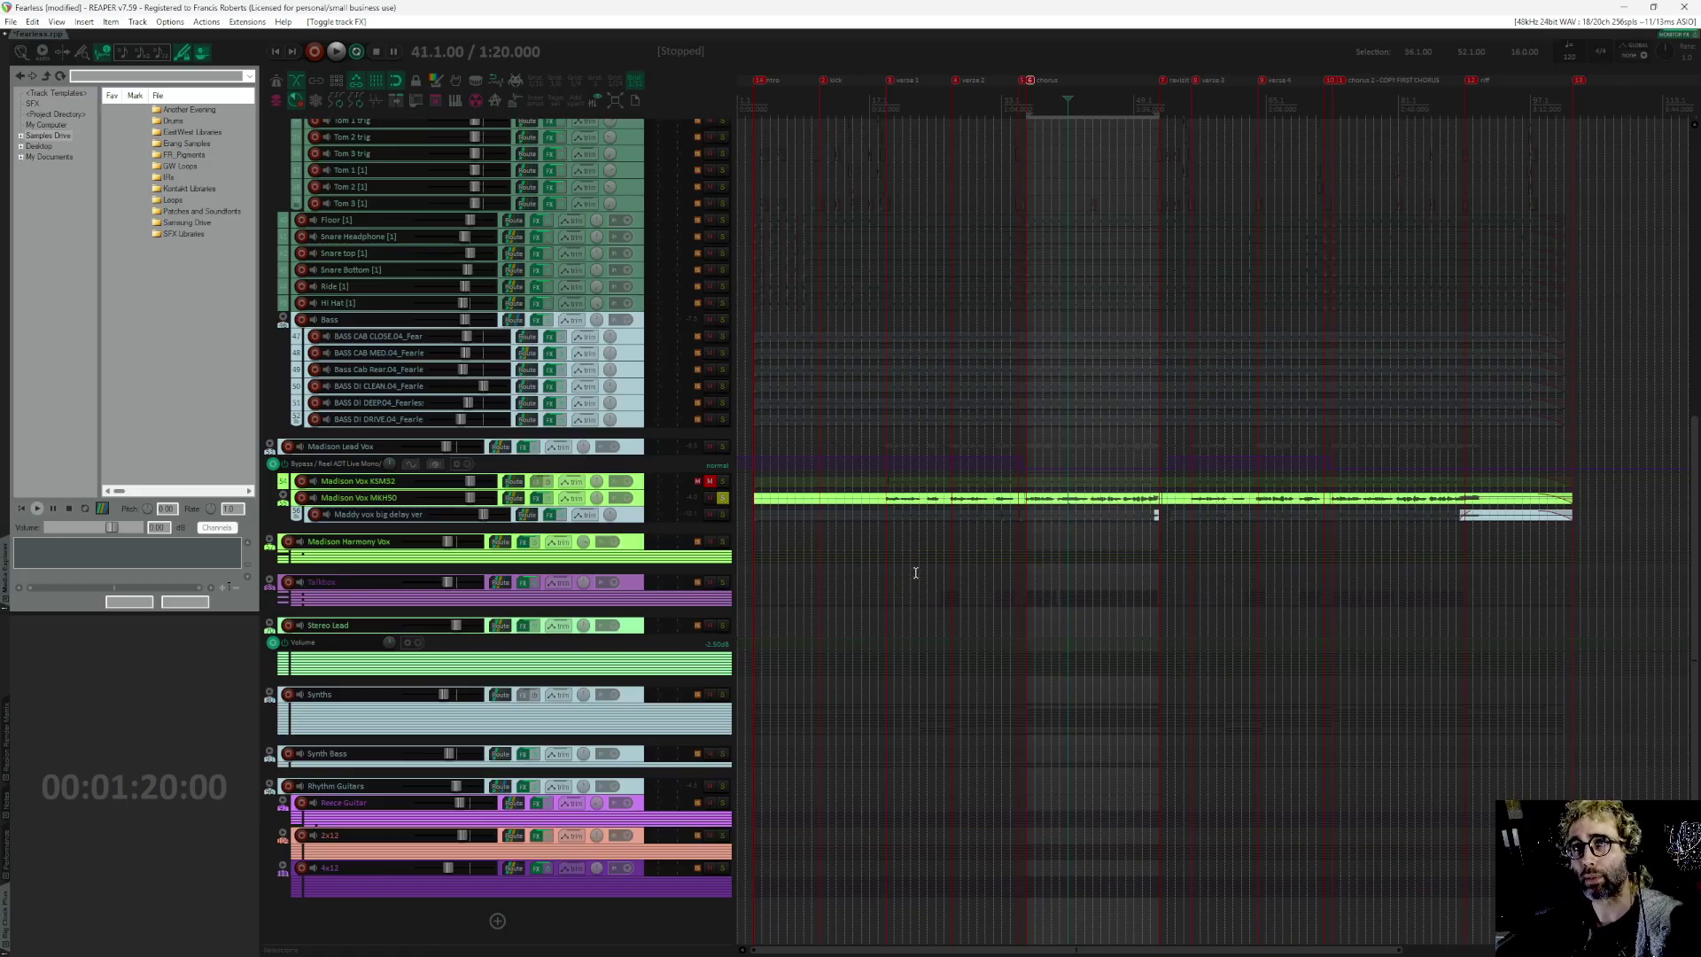
# Step: Clear the time selection and play the soloed vocal from 50.1.00 through the delay throw at the chorus end
pyautogui.click(1139, 113)
pyautogui.scroll(3, 1291, 292)
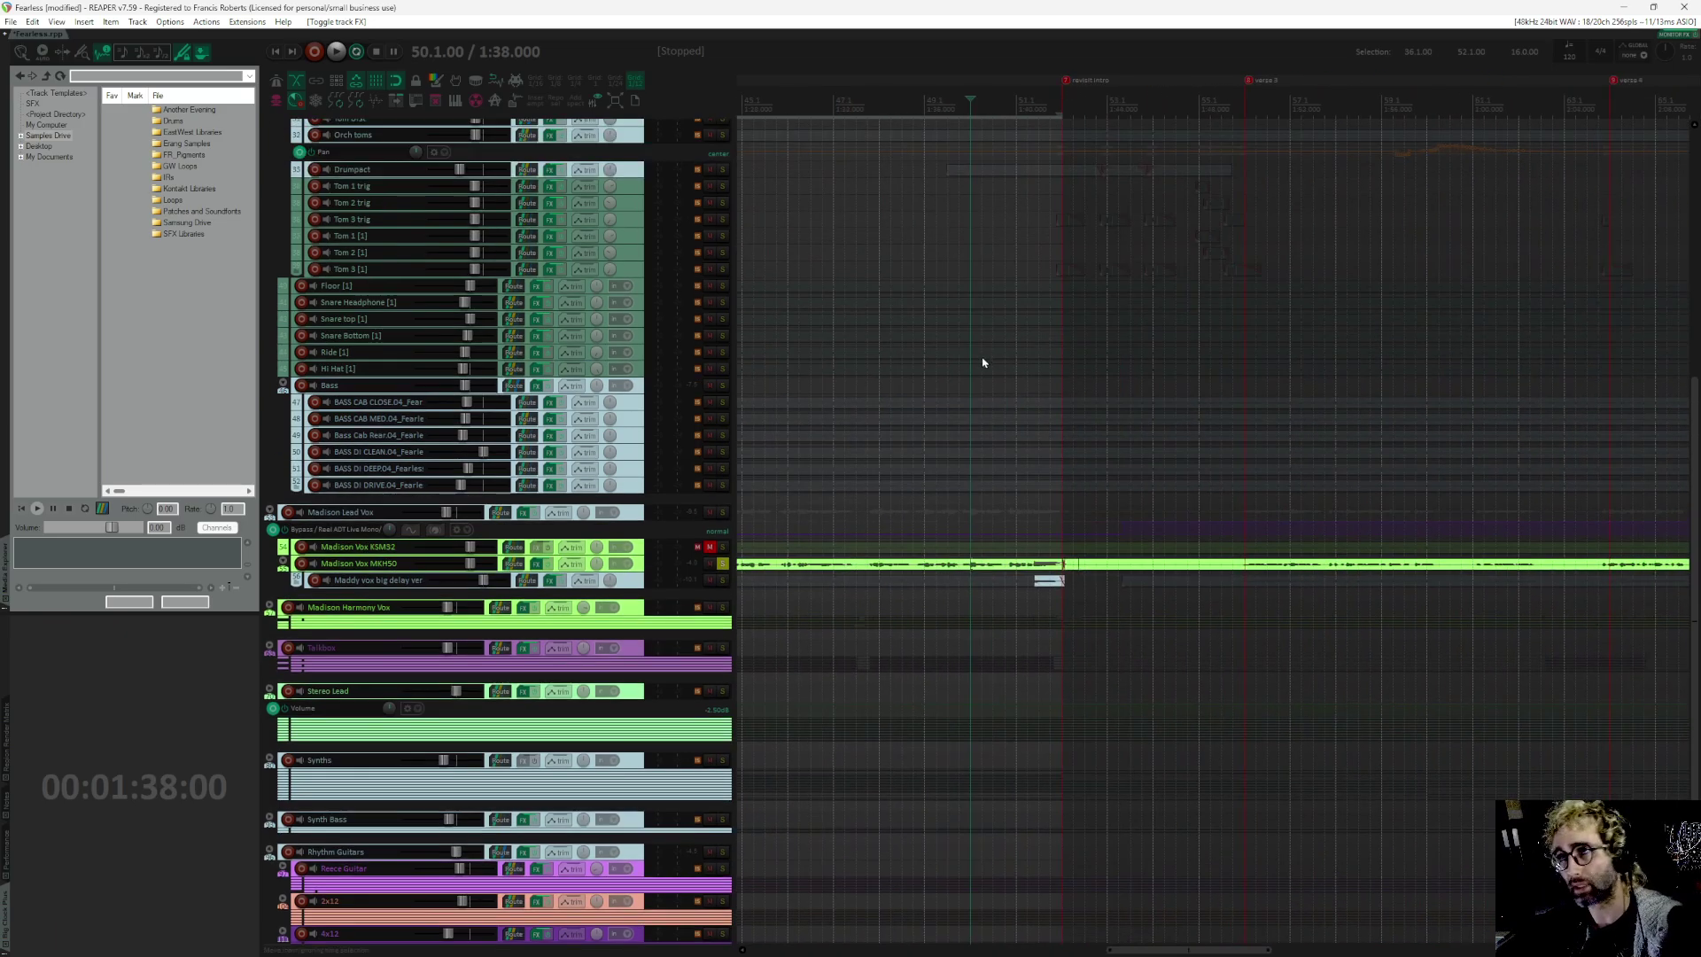
pyautogui.scroll(-2, 1075, 390)
pyautogui.press('Escape')
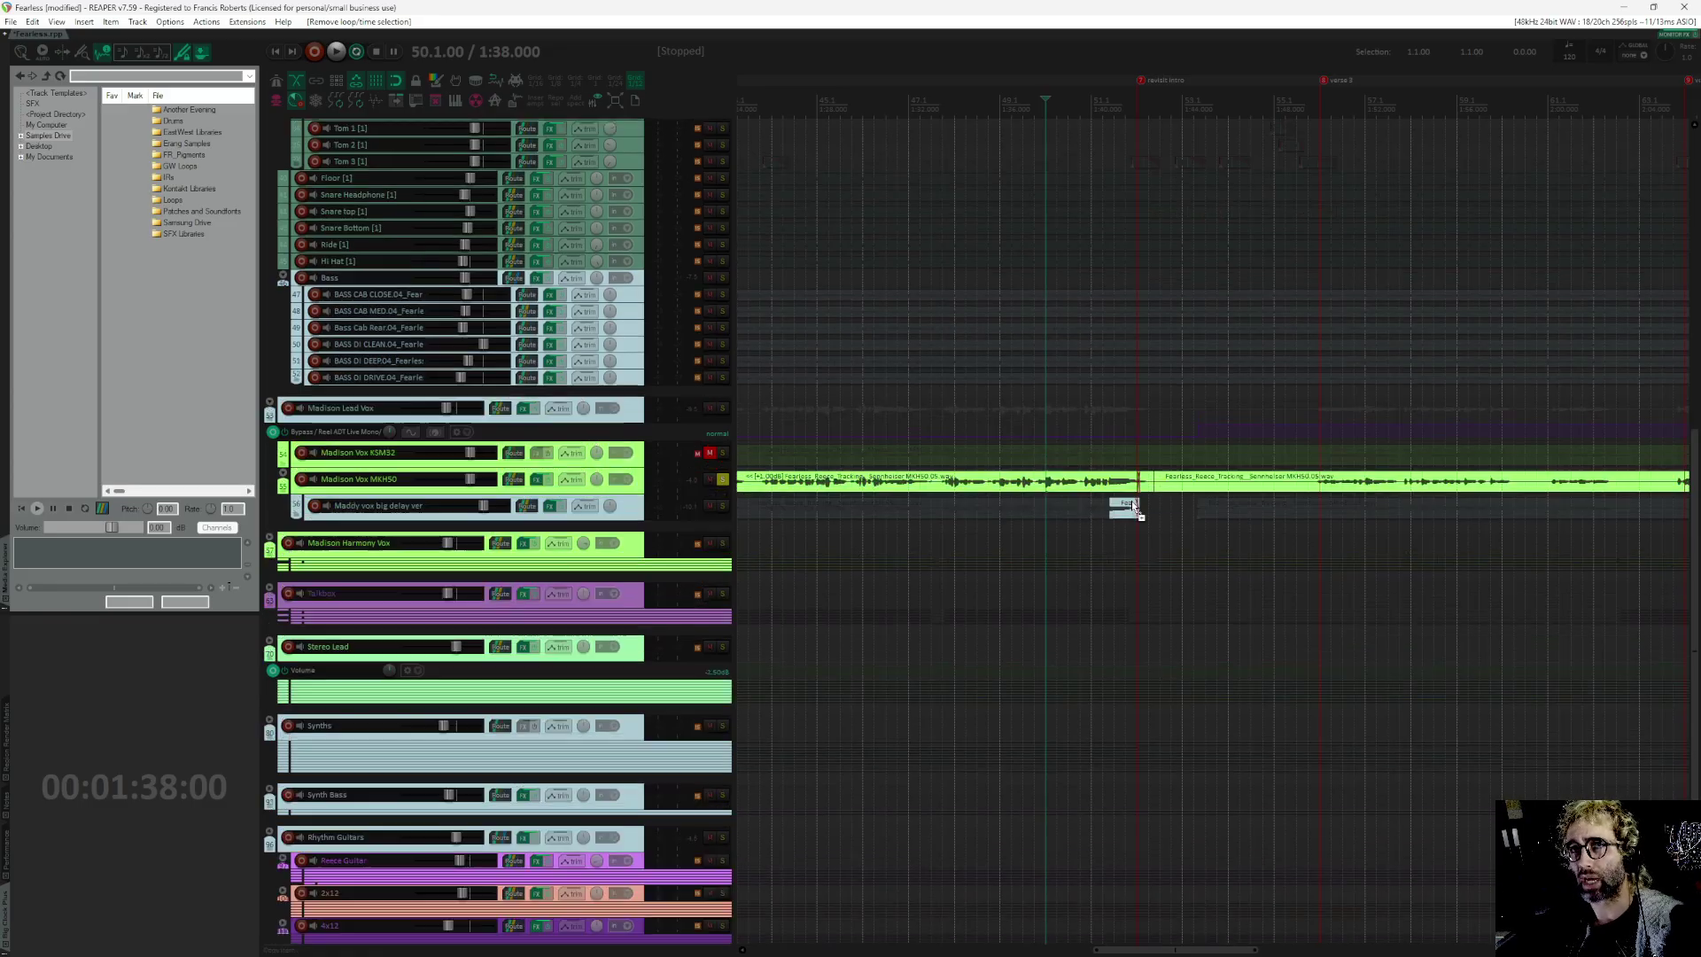
pyautogui.scroll(4, 1131, 502)
pyautogui.press('space')
pyautogui.moveTo(1272, 530); pyautogui.dragTo(1120, 550)
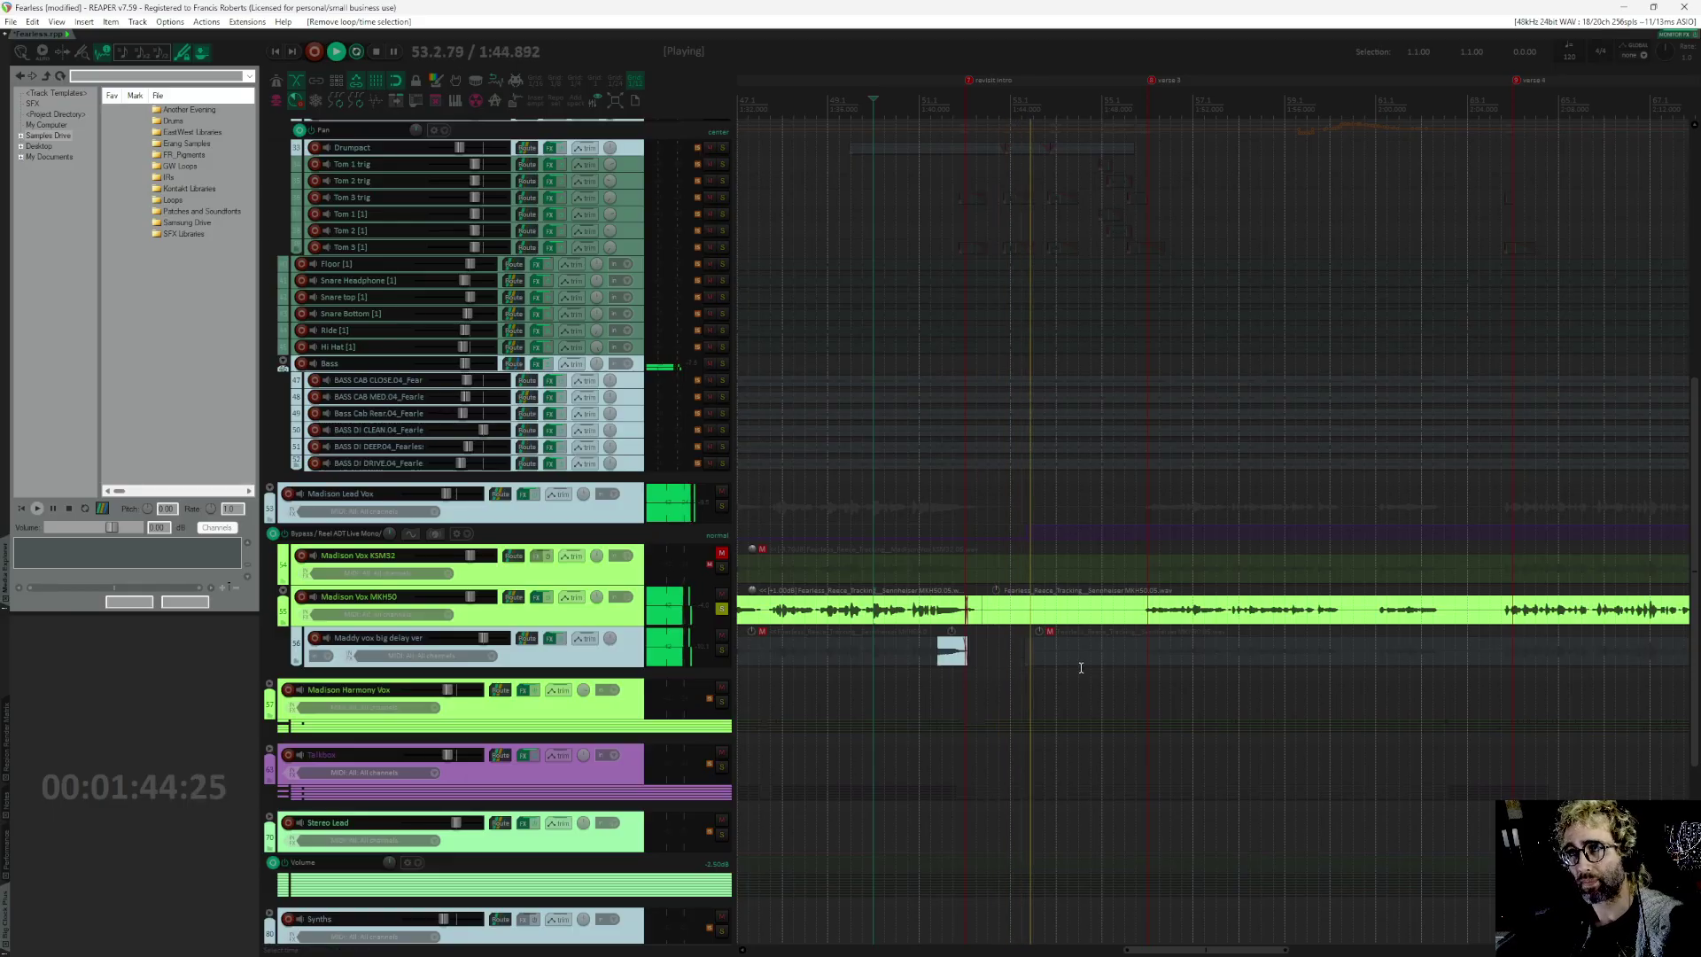
pyautogui.press('space')
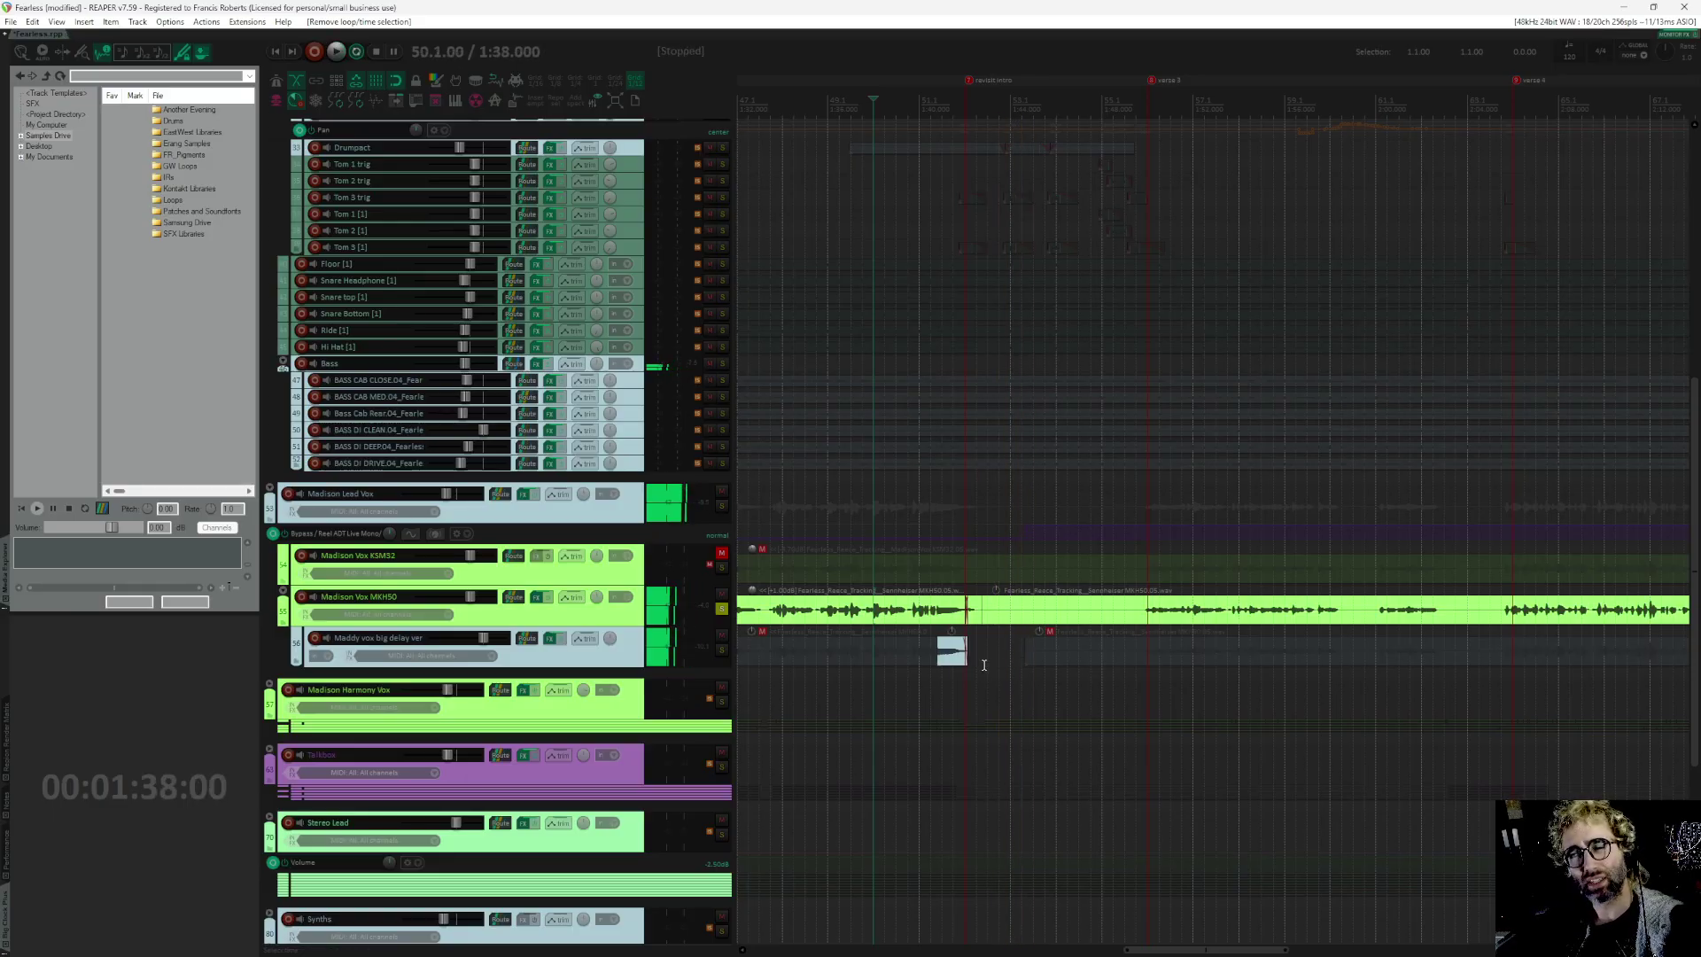
# Step: Enlarge the vocal big delay verb track and examine its Valhalla Supermassive and Delay w/Tempo Length effects, playing from 50.1.00
pyautogui.scroll(-1, 1001, 656)
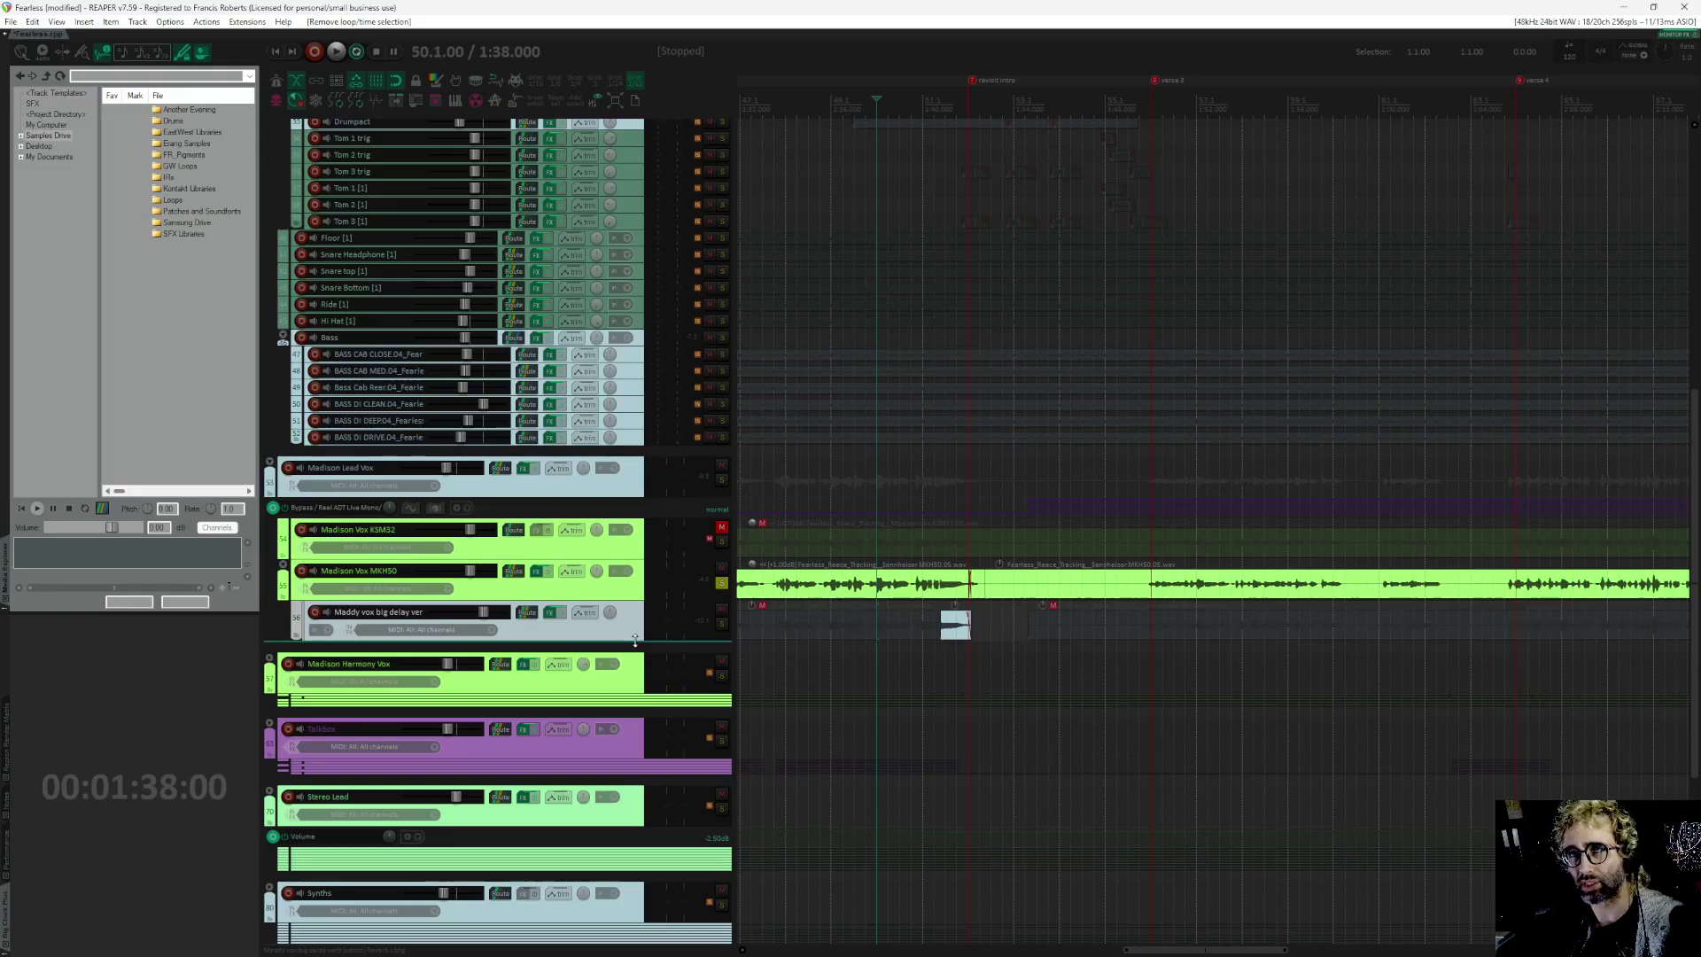
pyautogui.moveTo(635, 640); pyautogui.dragTo(620, 755)
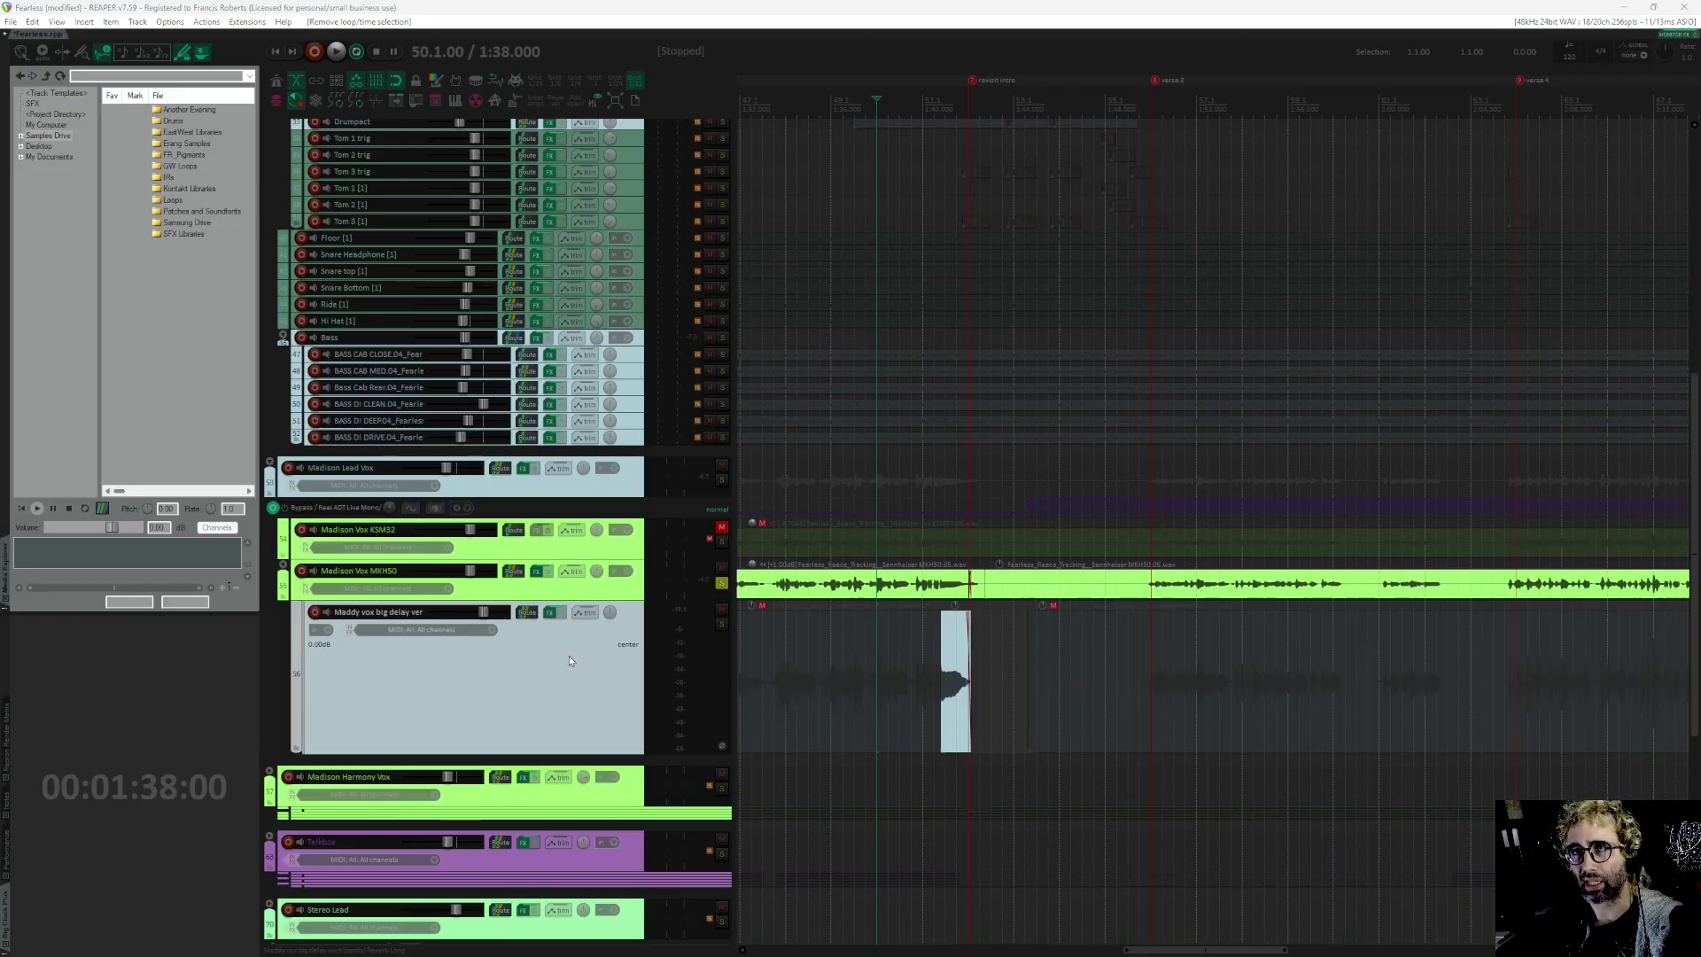
pyautogui.click(549, 612)
pyautogui.moveTo(822, 631); pyautogui.dragTo(730, 253)
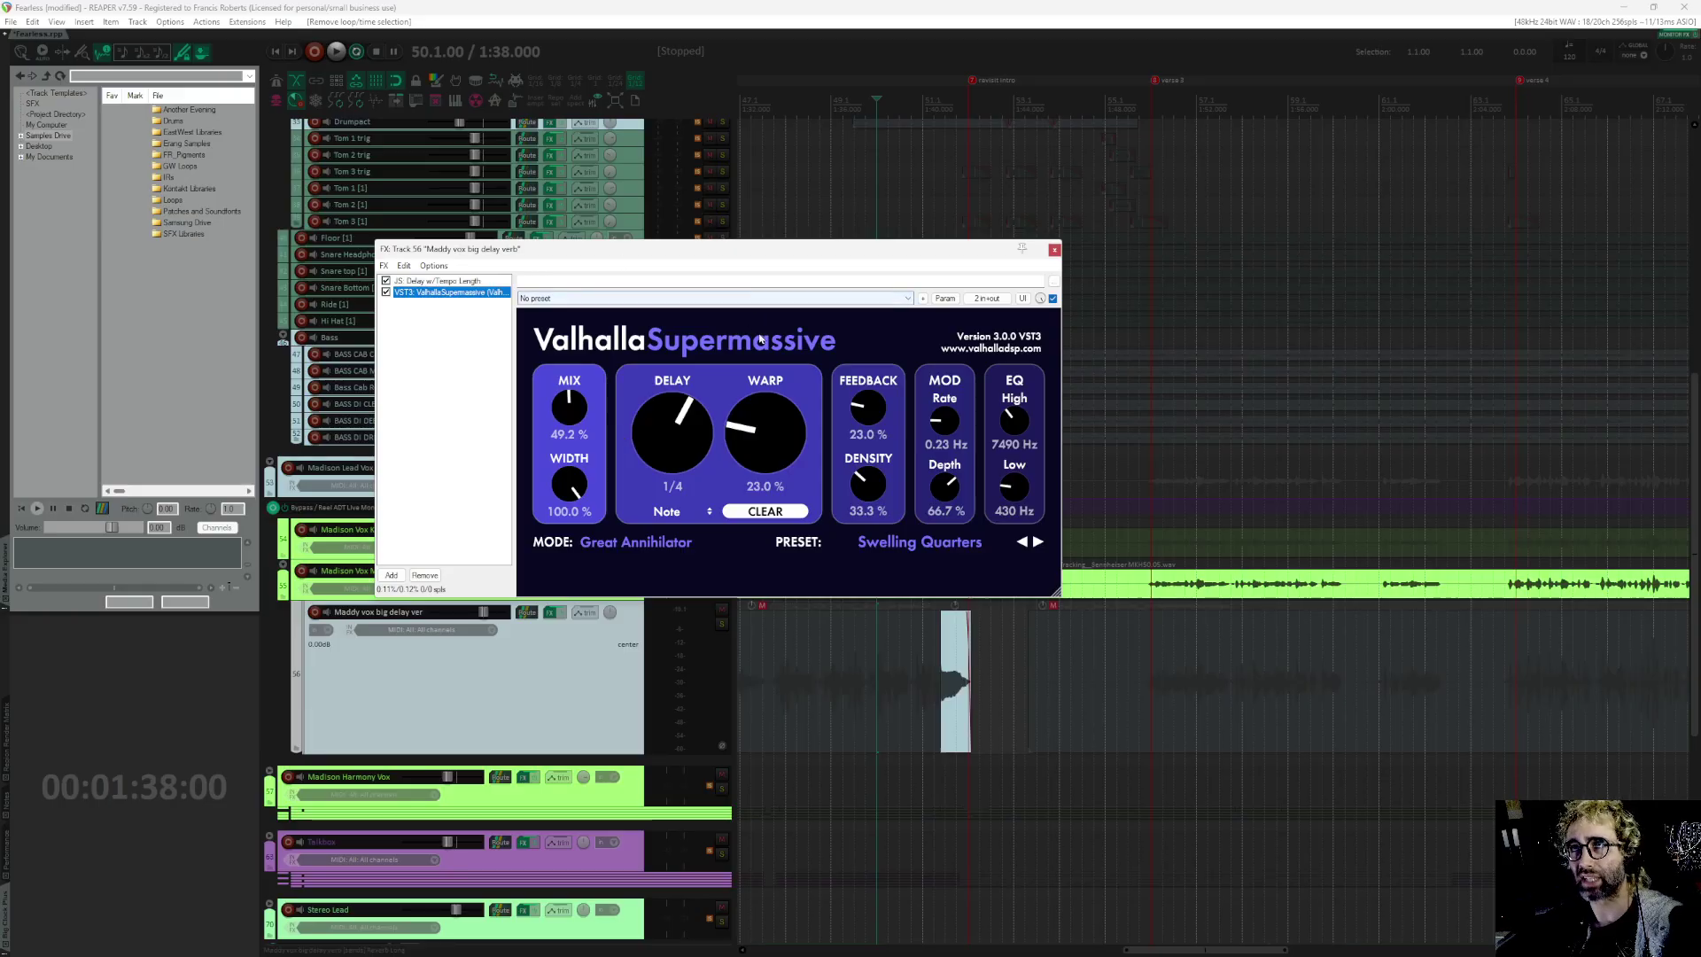
pyautogui.moveTo(694, 255); pyautogui.dragTo(767, 260)
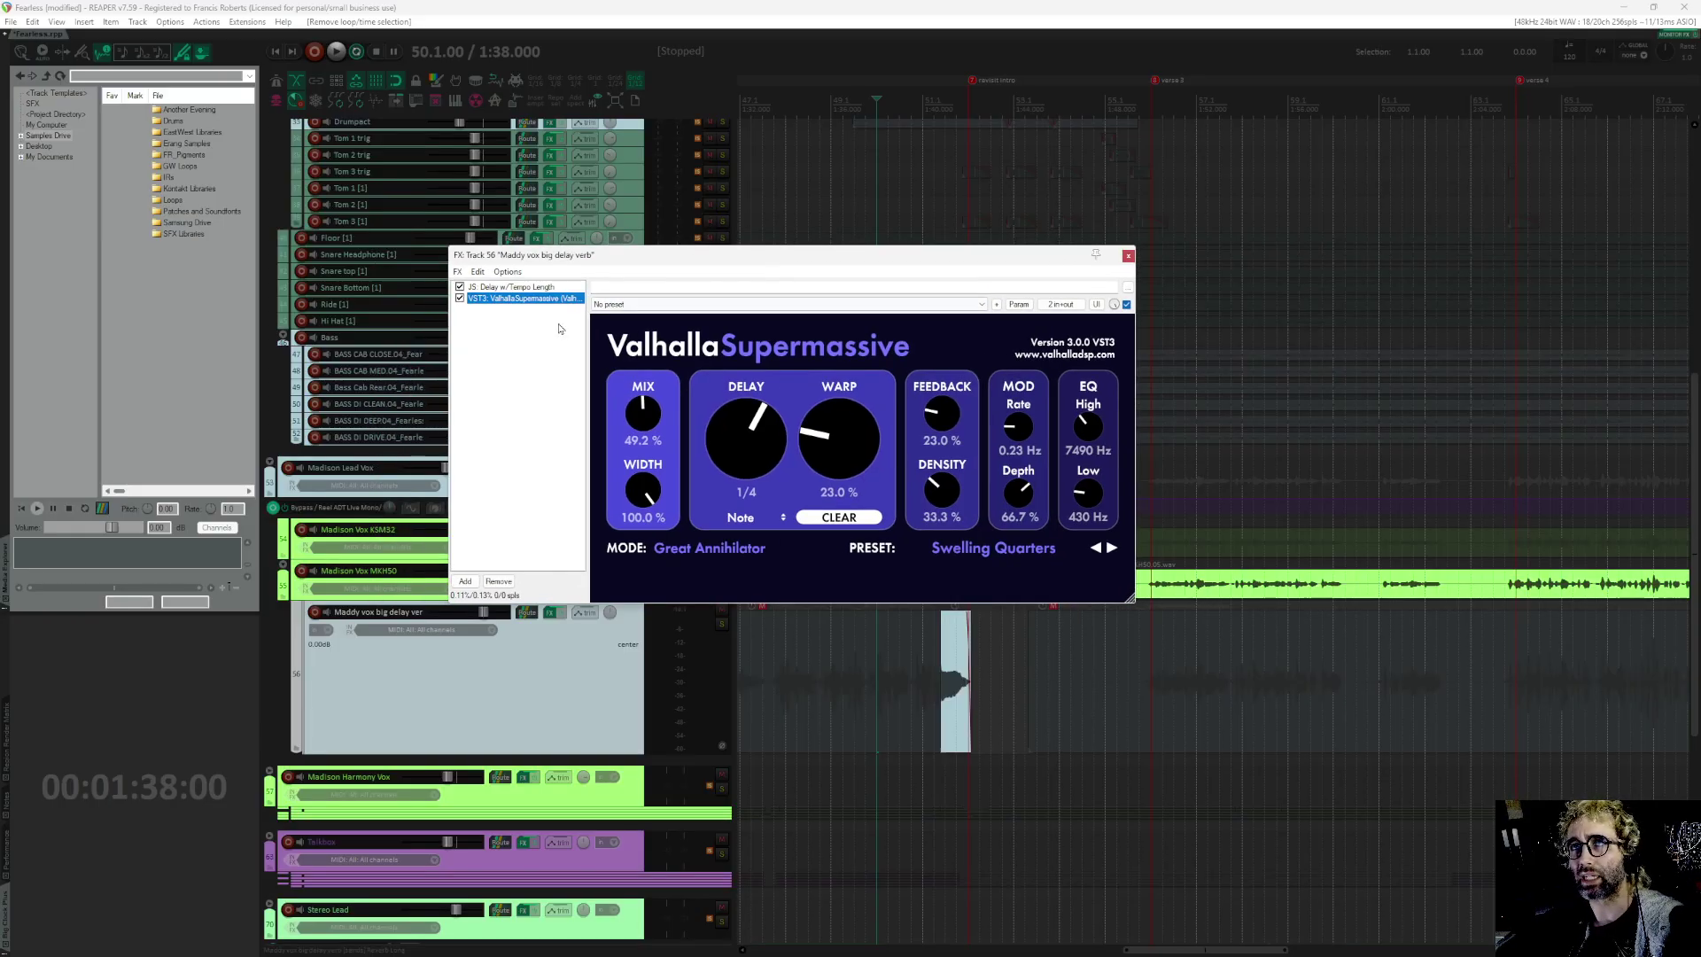
pyautogui.click(530, 289)
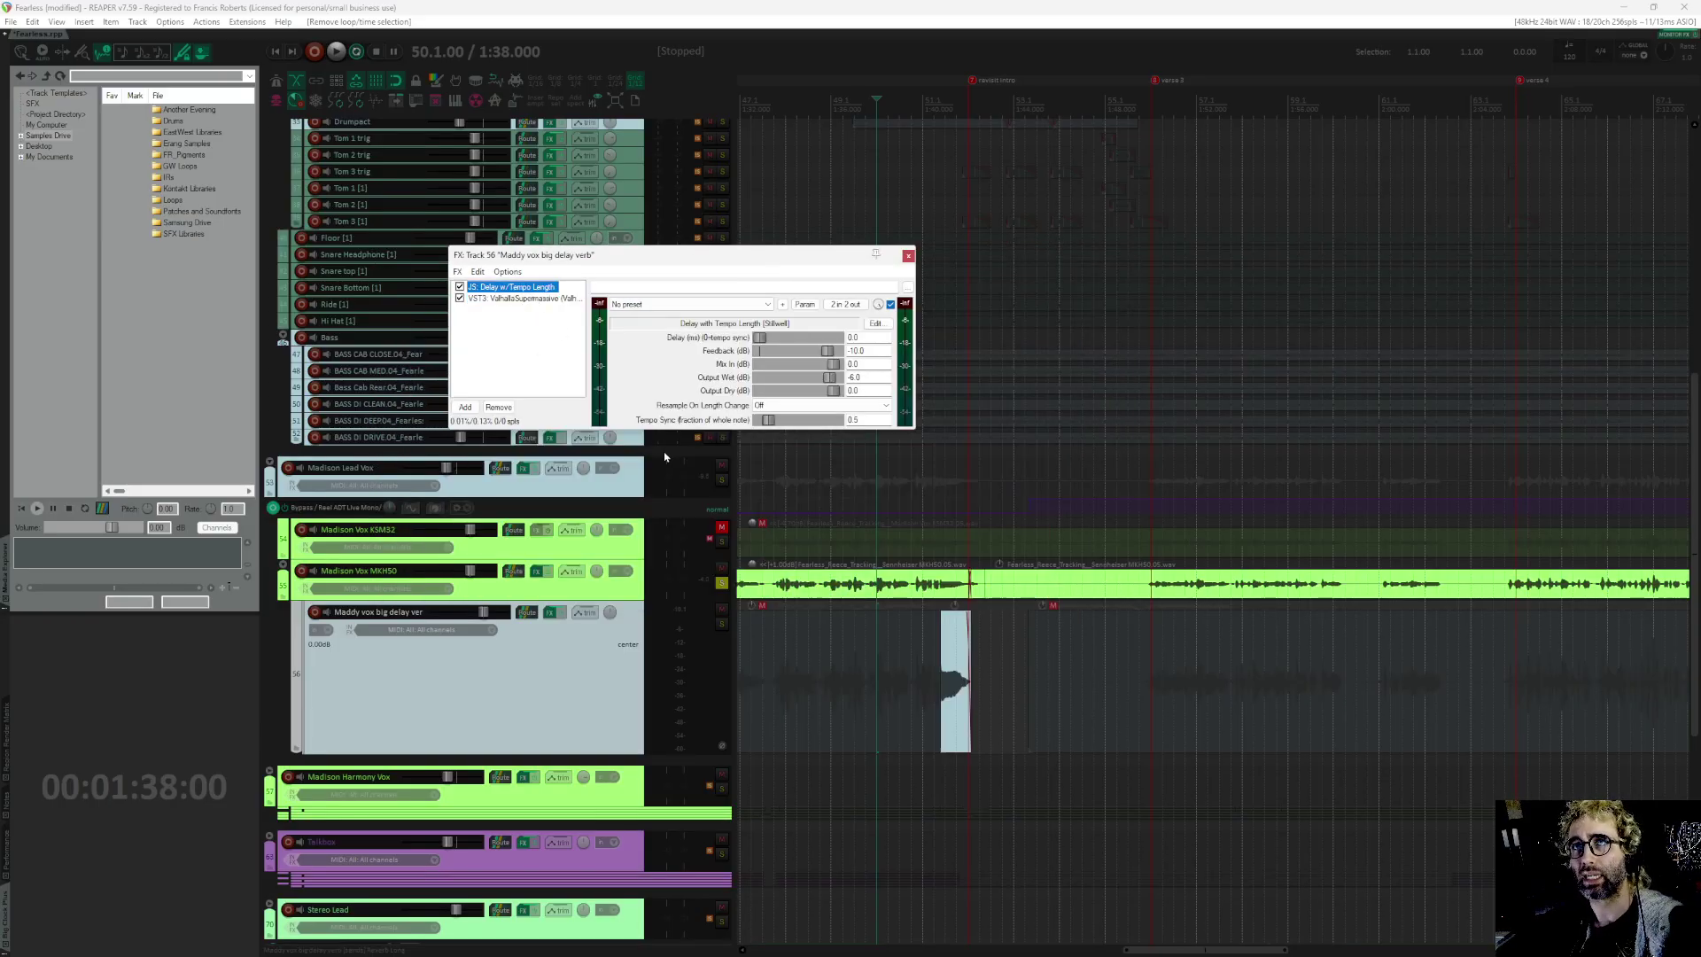
pyautogui.moveTo(728, 271); pyautogui.dragTo(701, 267)
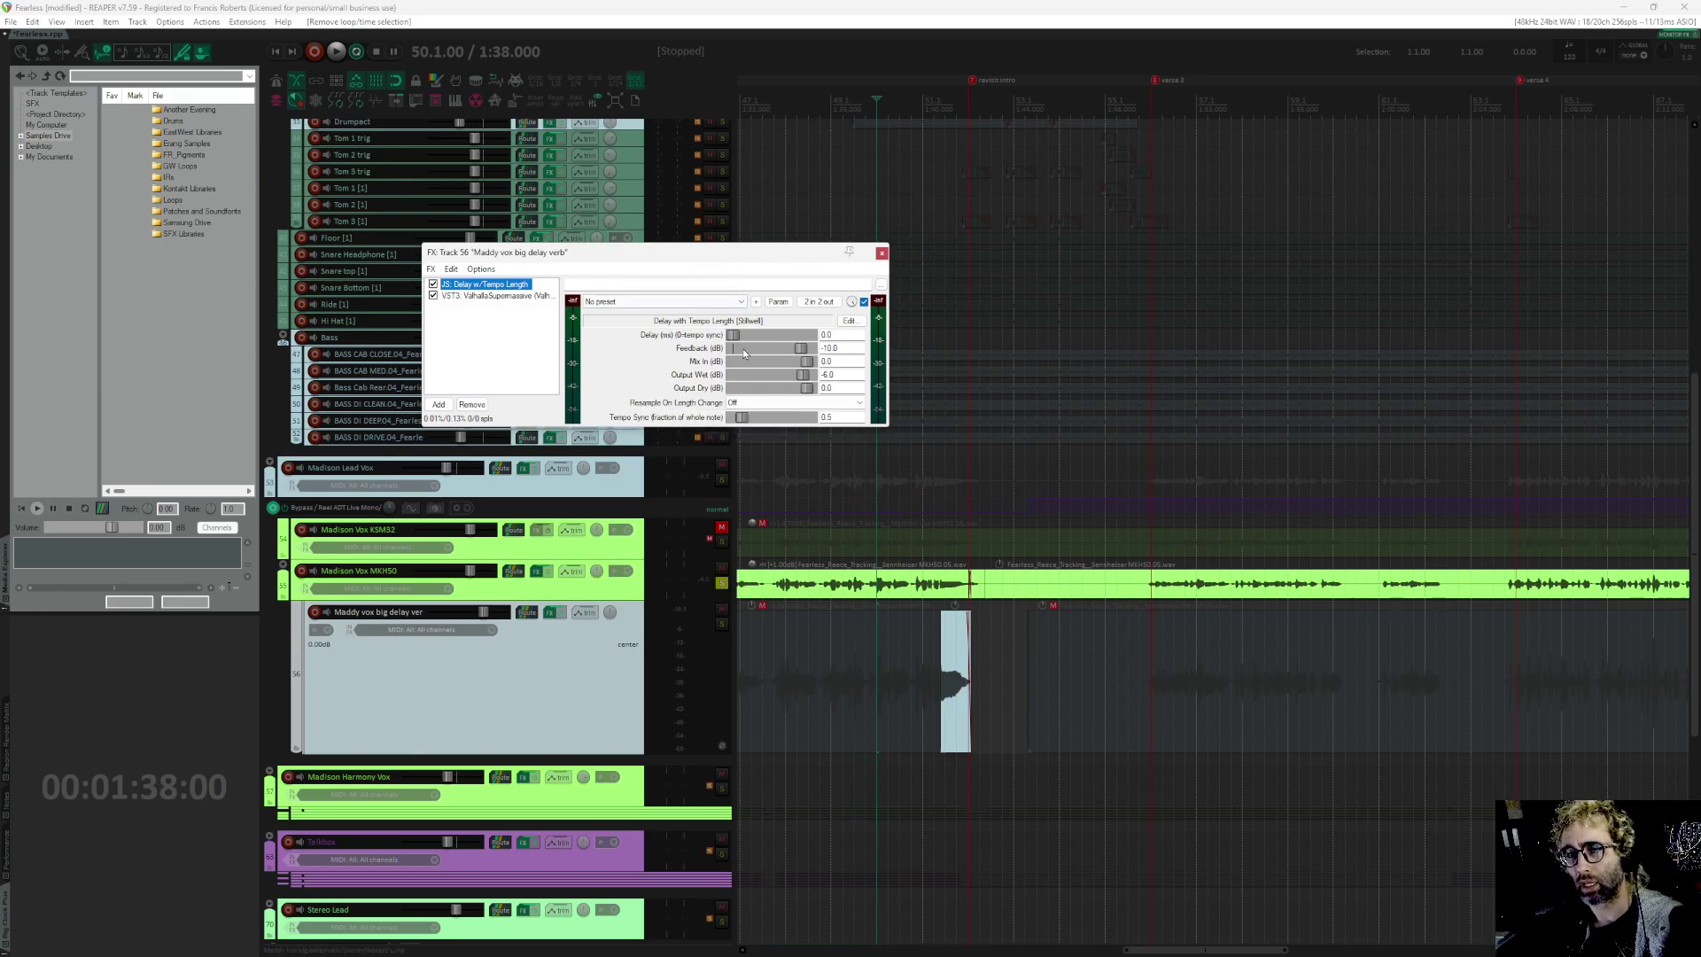
pyautogui.press('space')
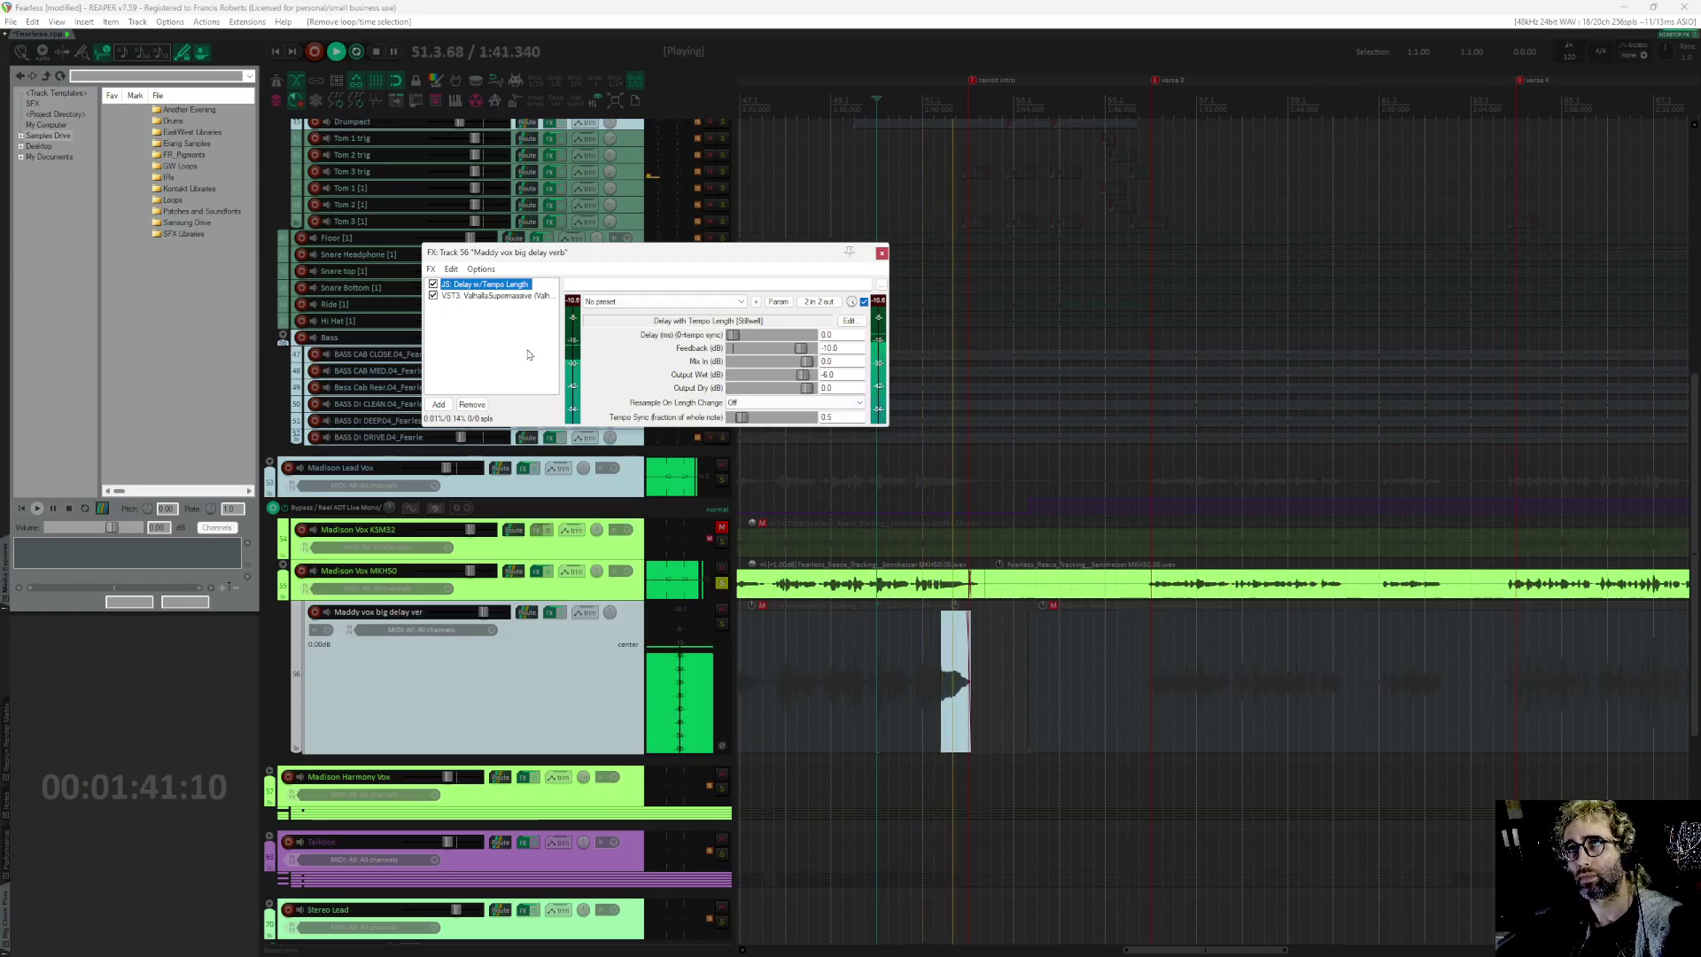
pyautogui.click(881, 253)
pyautogui.press('space')
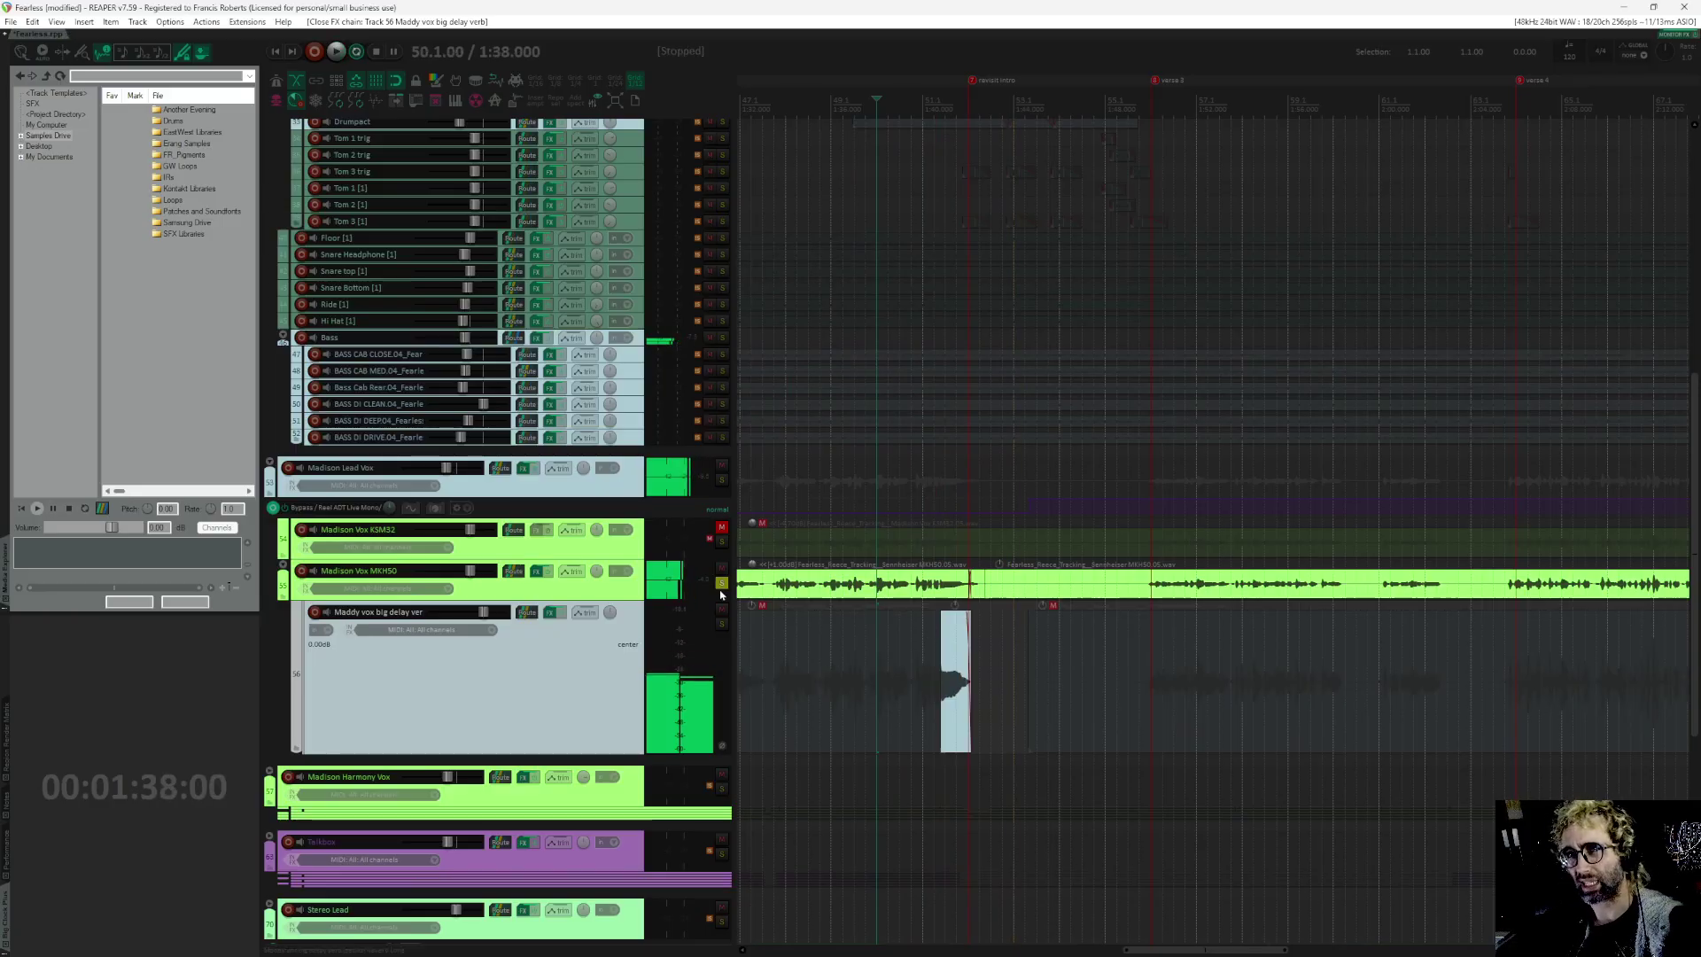
# Step: Unsolo the MKH50 vocal track and play the delay throw in the full mix from 50.1.00
pyautogui.press('F6')
pyautogui.press('space')
pyautogui.scroll(-1, 1046, 610)
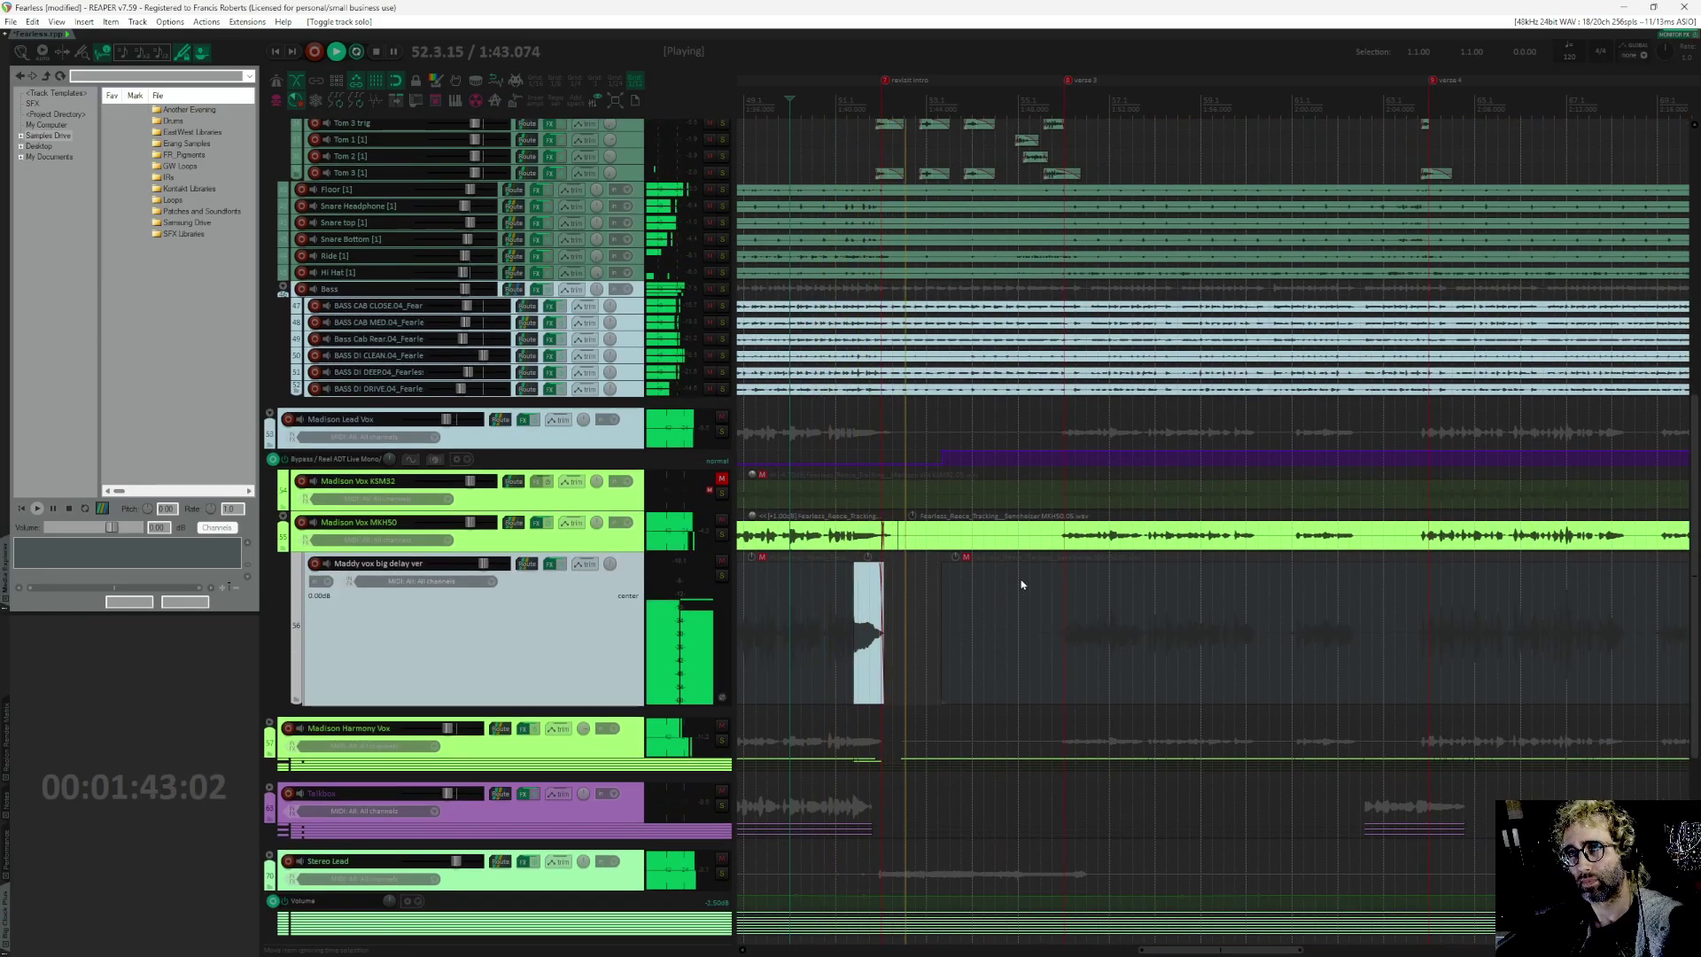
pyautogui.press('space')
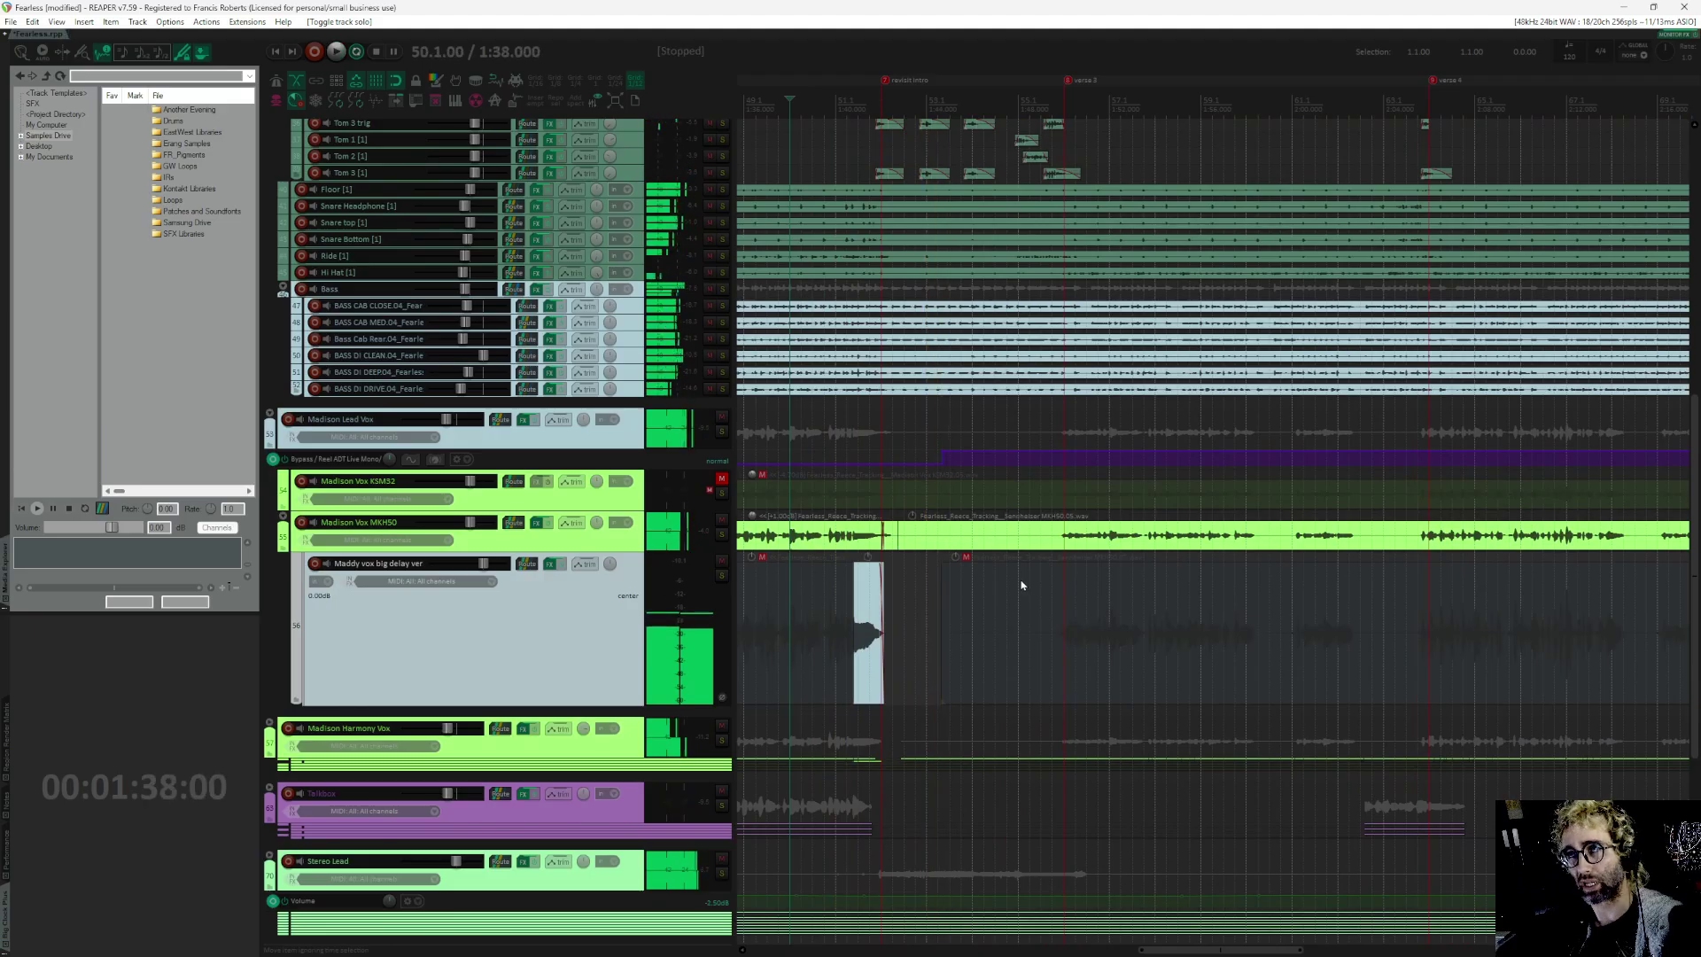
# Step: Expand the harmony vocal folder to show its individual harmony tracks beneath the lead vocal
pyautogui.scroll(1, 912, 596)
pyautogui.hscroll(2, 912, 597)
pyautogui.scroll(-4, 784, 692)
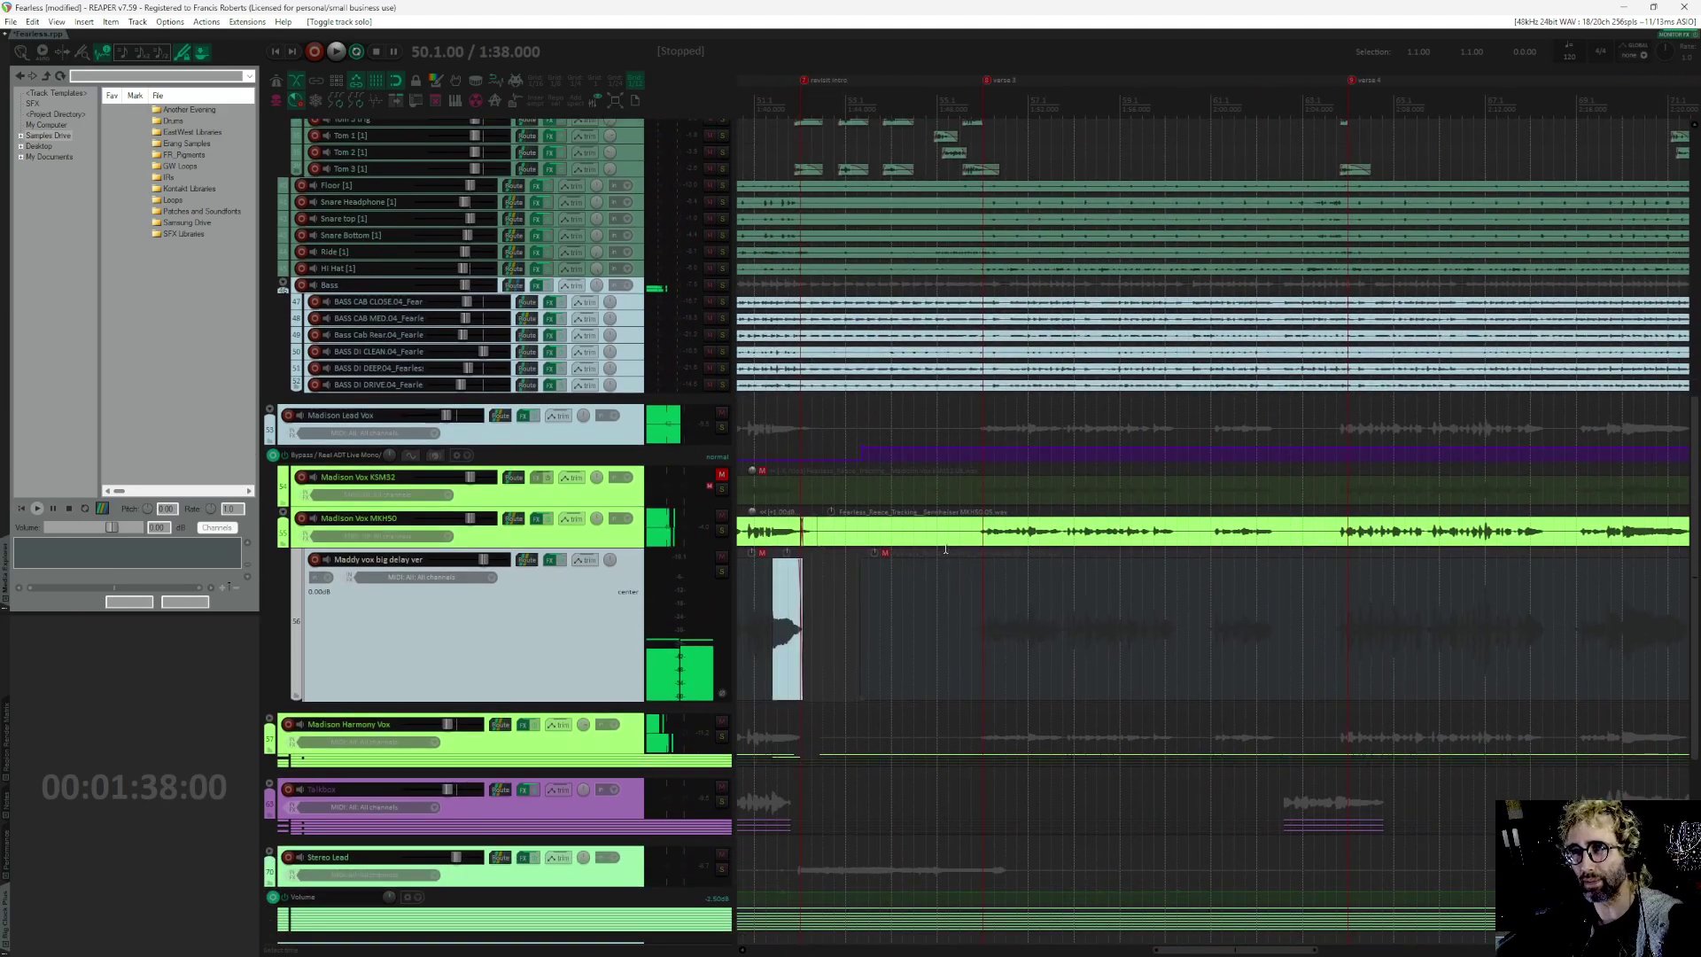
pyautogui.hscroll(-2, 884, 540)
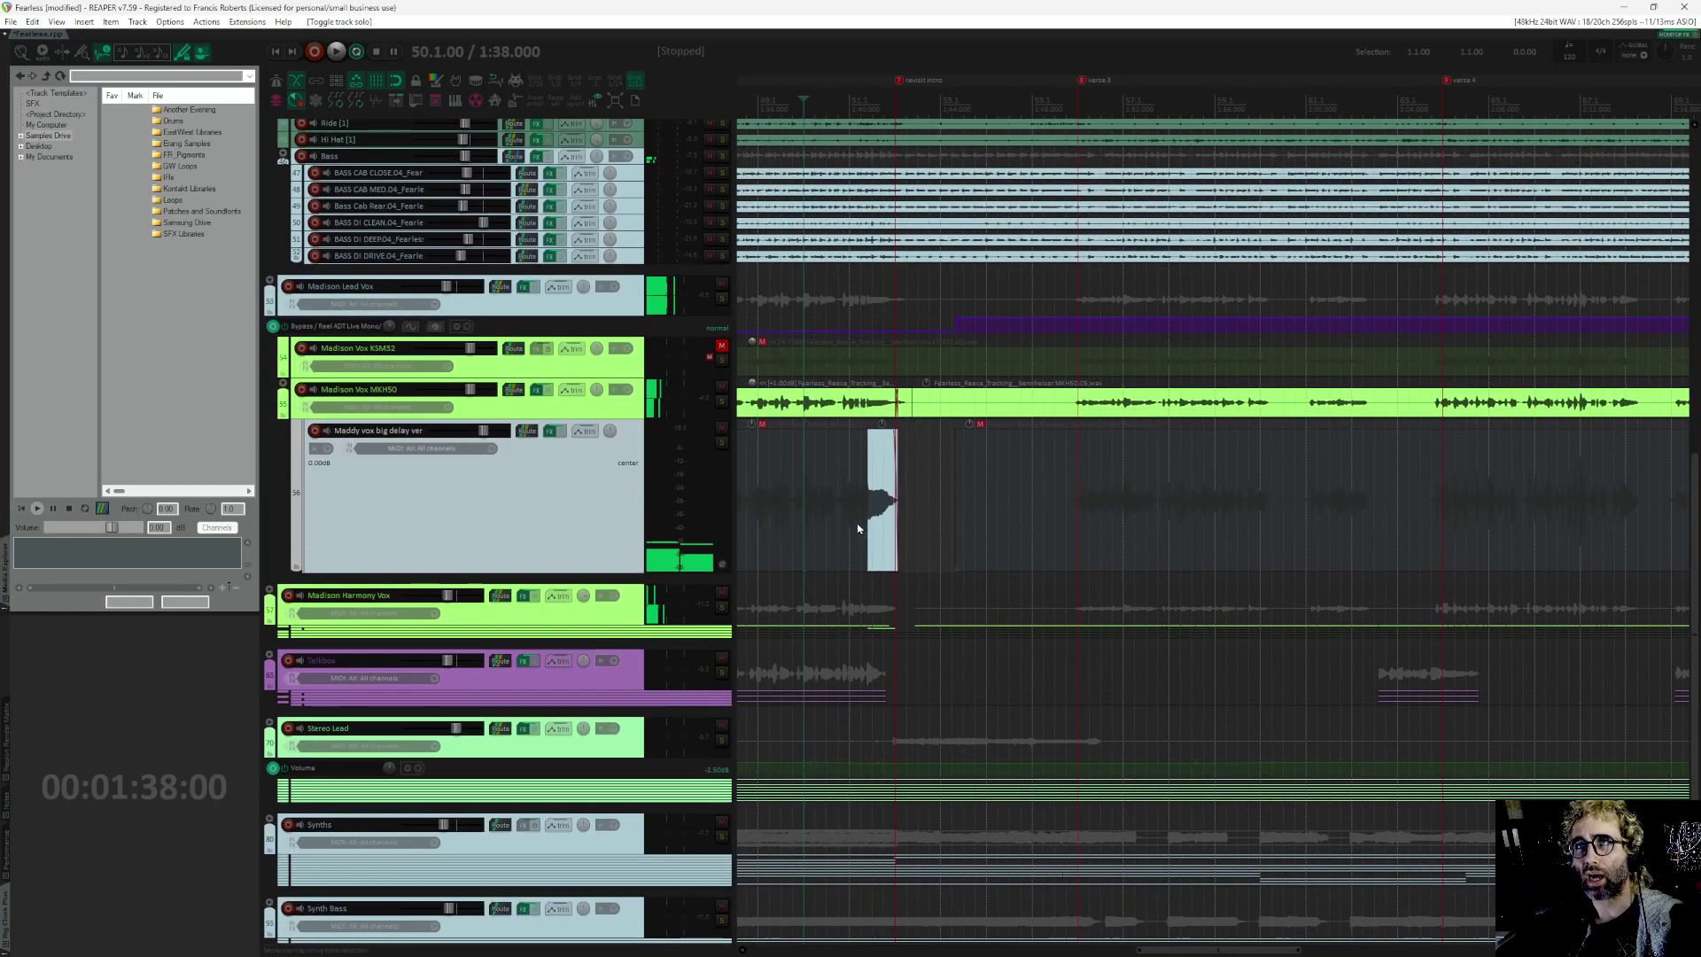
pyautogui.hscroll(-1, 1071, 547)
pyautogui.scroll(-1, 1108, 340)
pyautogui.hscroll(-1, 1107, 340)
pyautogui.scroll(3, 1108, 339)
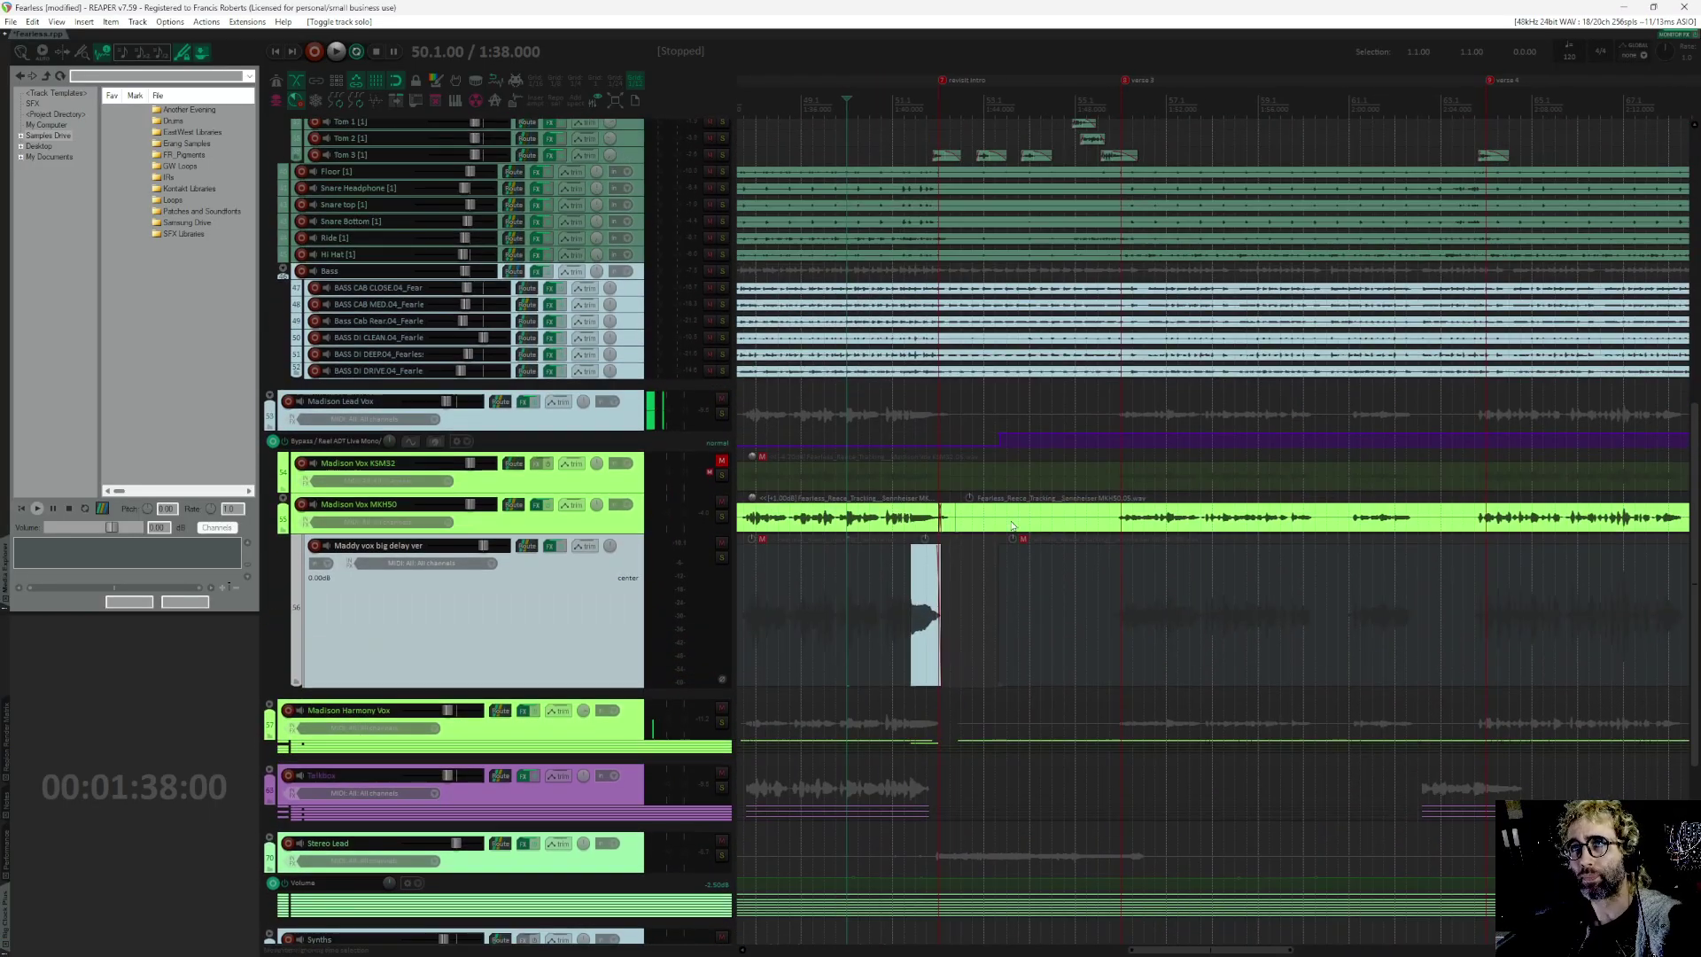
pyautogui.hscroll(-2, 927, 660)
pyautogui.click(269, 724)
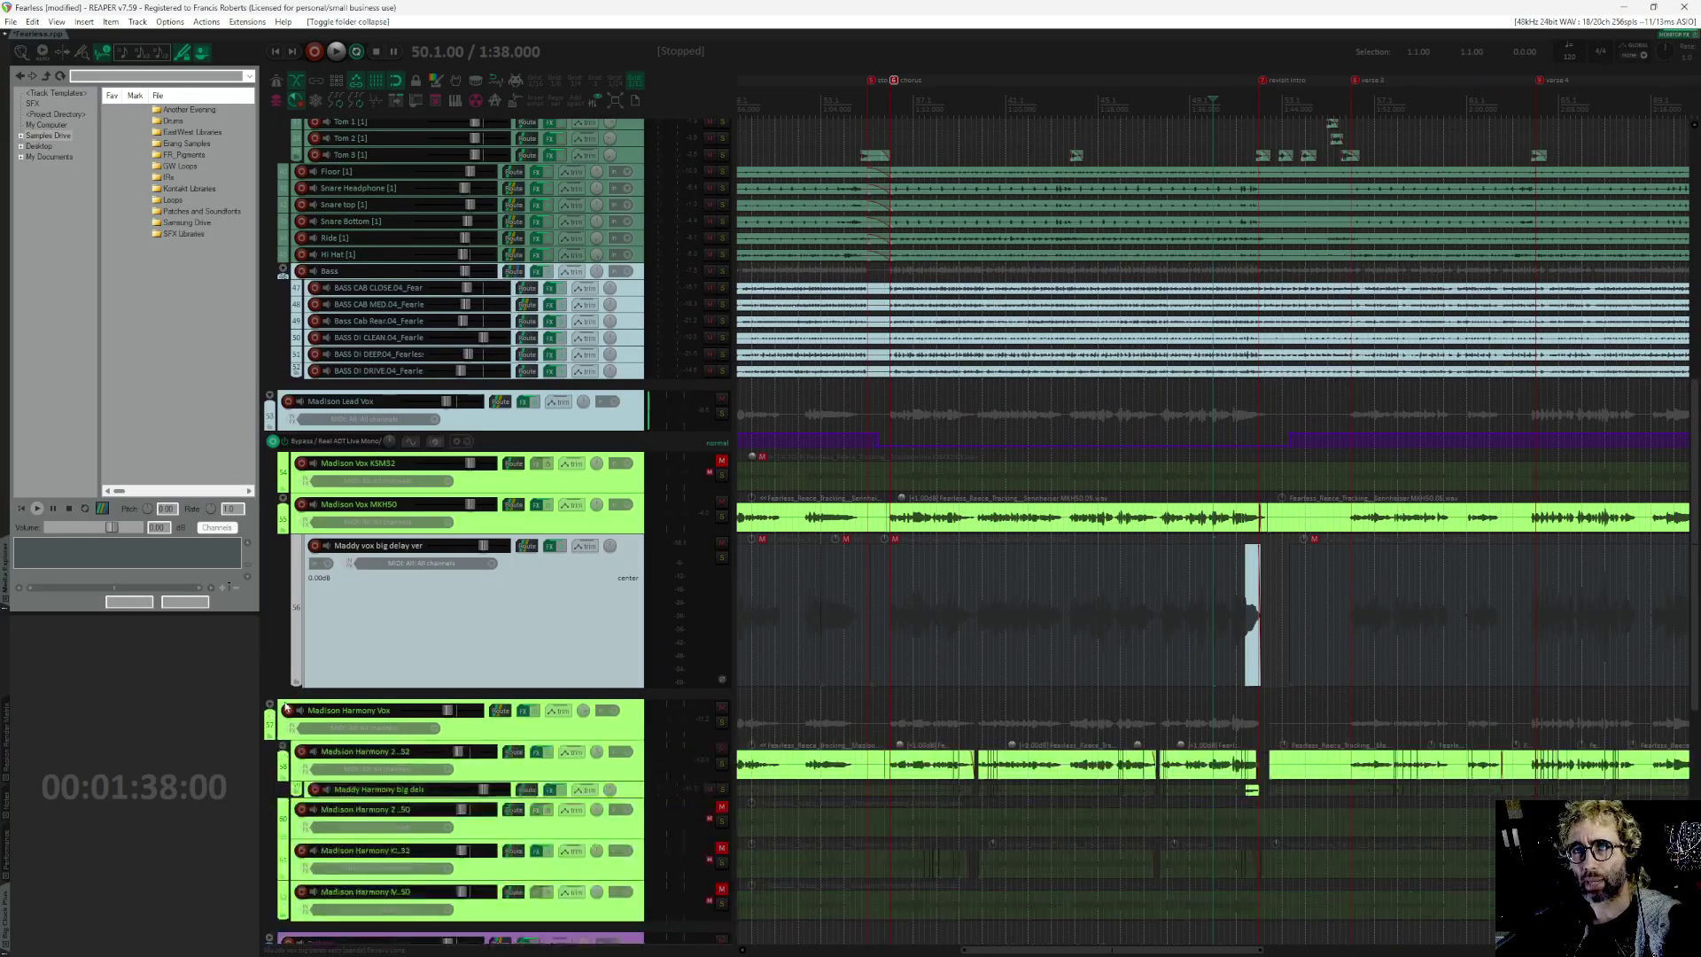
pyautogui.scroll(-3, 1144, 550)
pyautogui.hscroll(-1, 1144, 550)
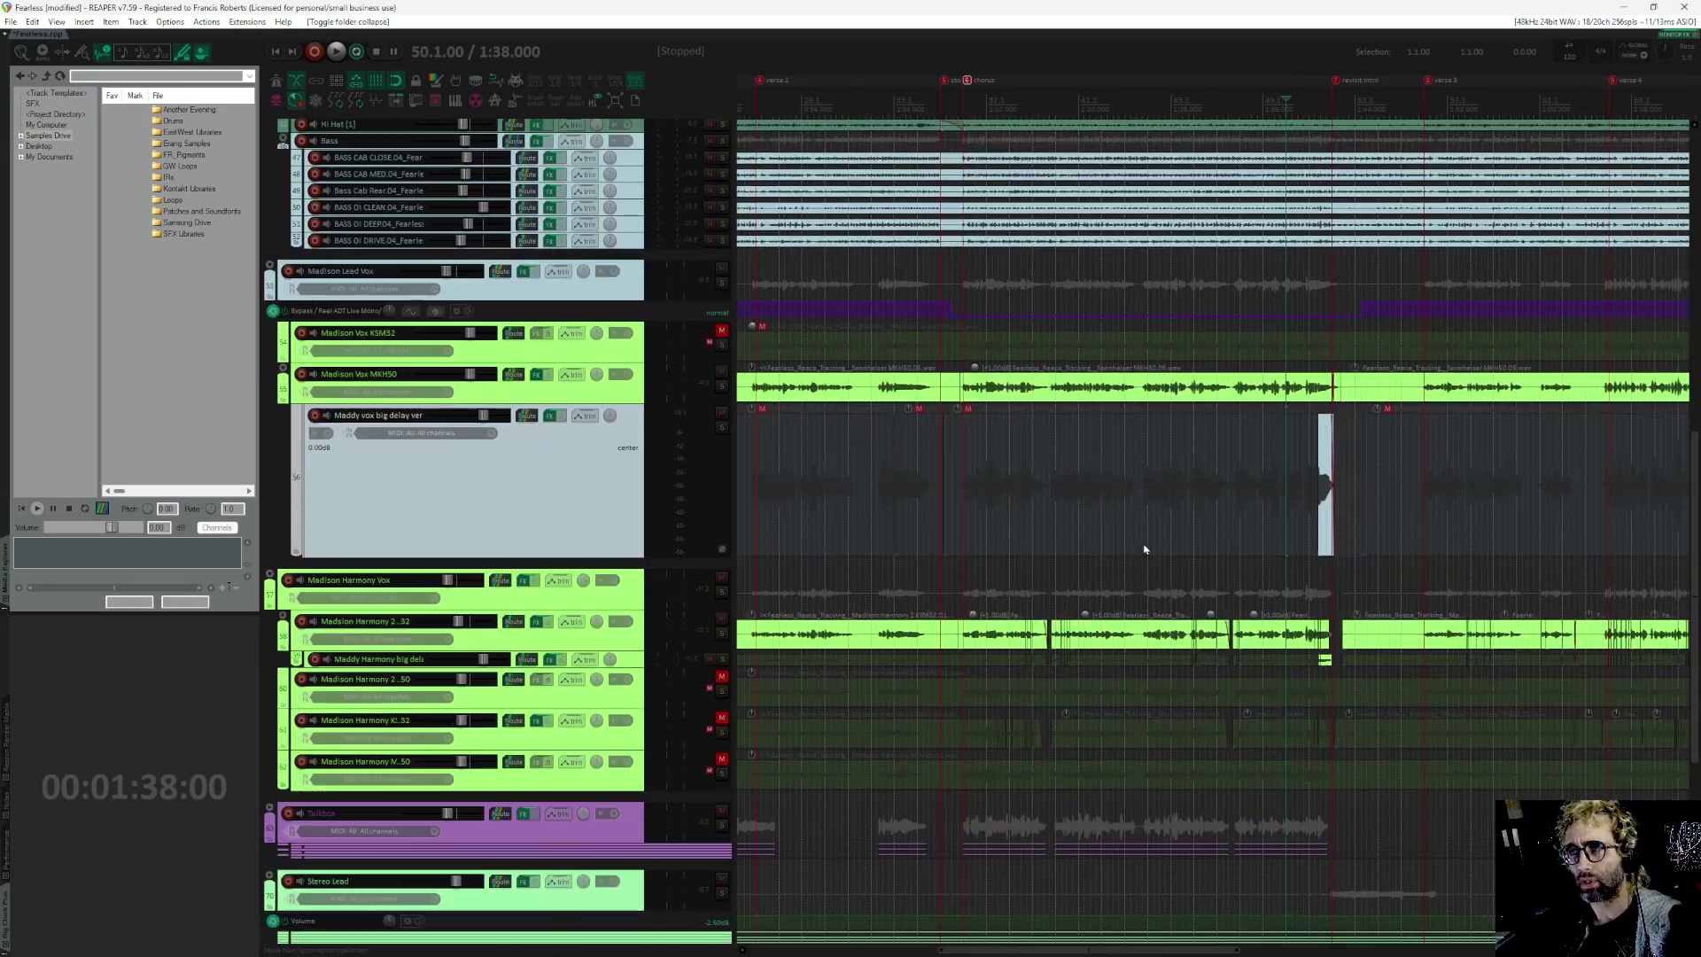
# Step: Solo the lead vocal folder and play it briefly from the chorus marker at 36.1.00
pyautogui.click(1042, 102)
pyautogui.scroll(4, 1041, 102)
pyautogui.click(898, 79)
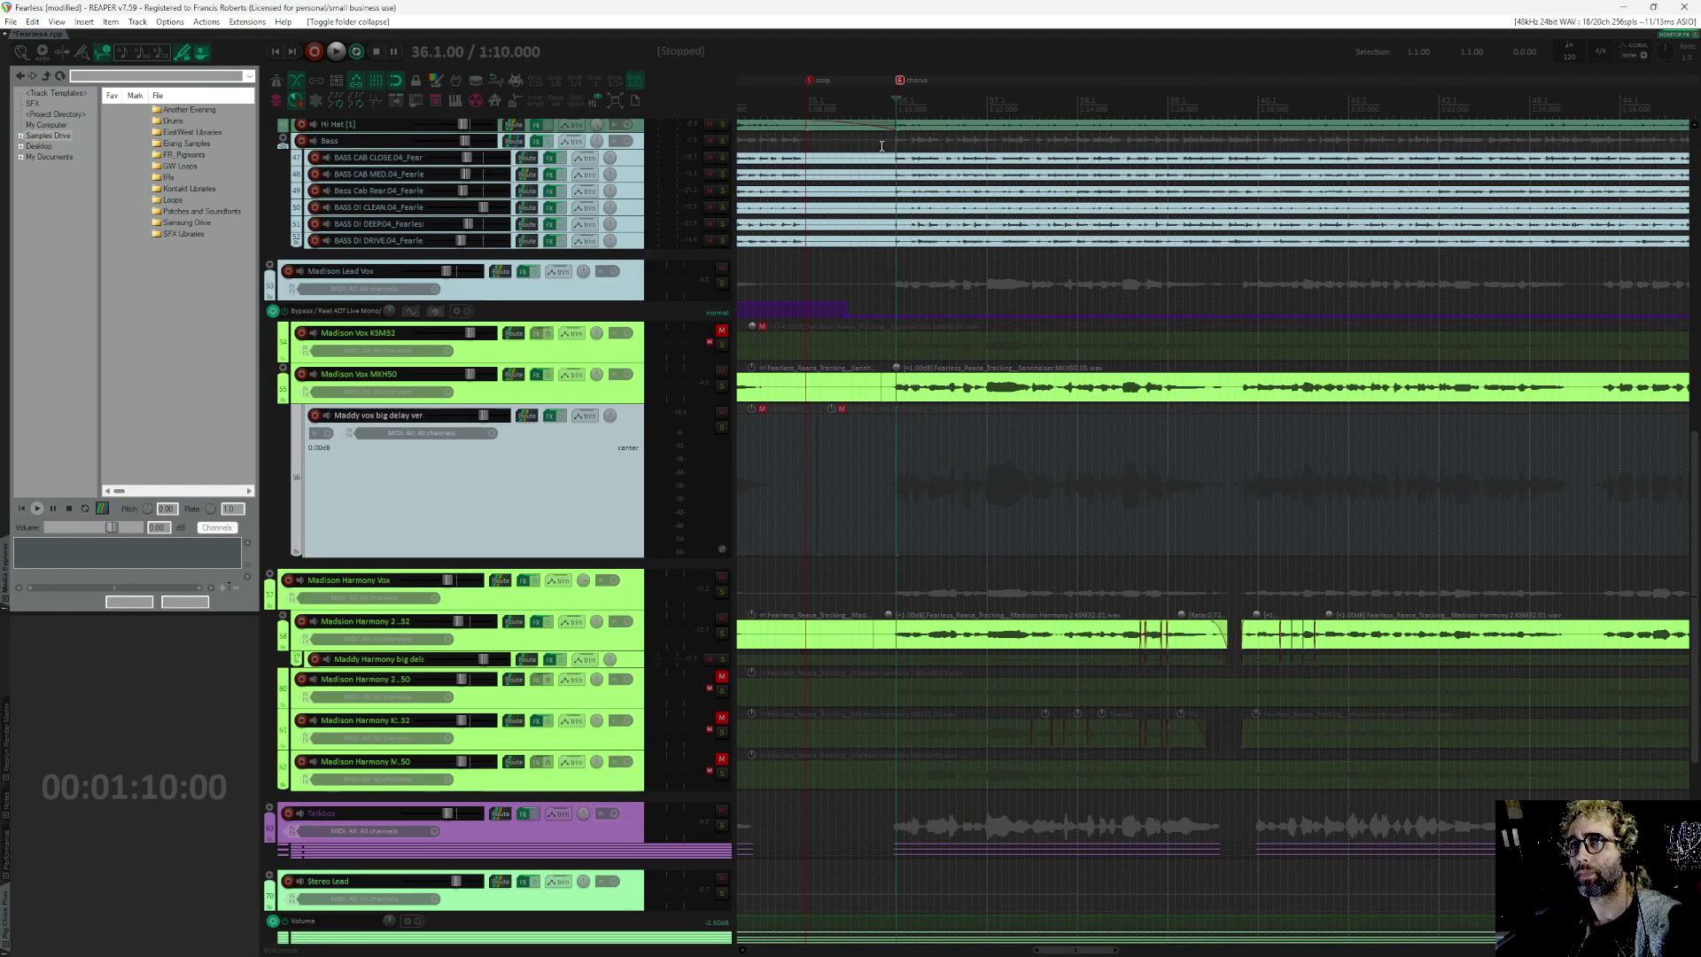
pyautogui.click(722, 282)
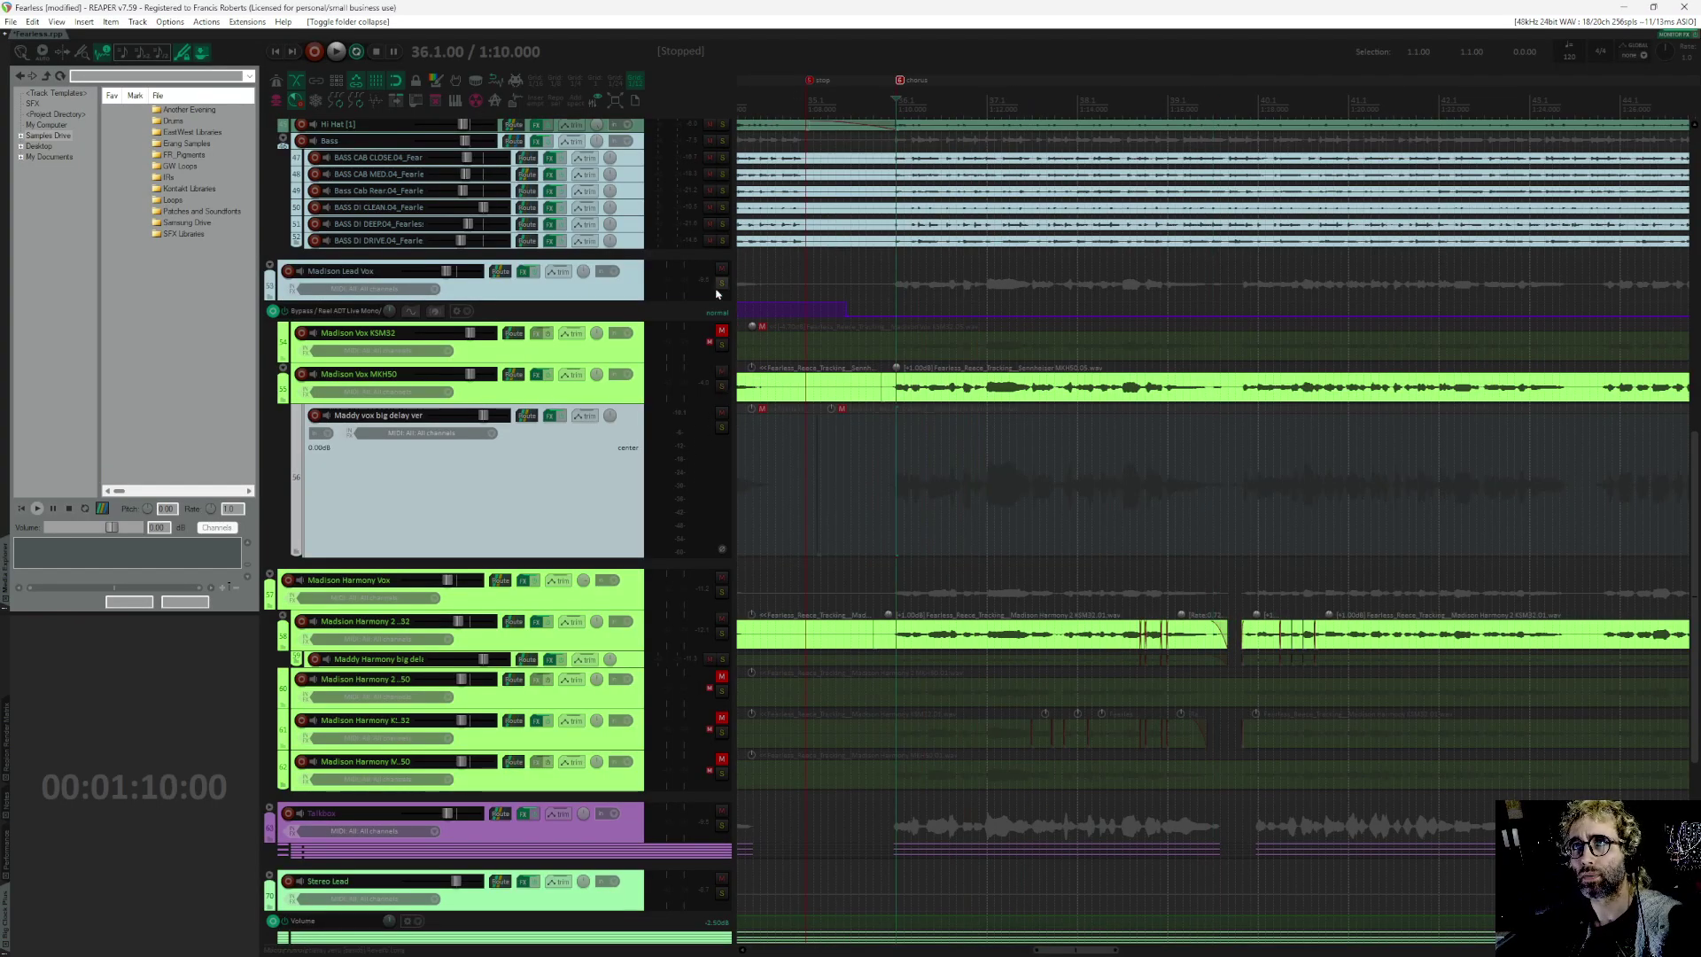
pyautogui.press('space')
pyautogui.press('space')
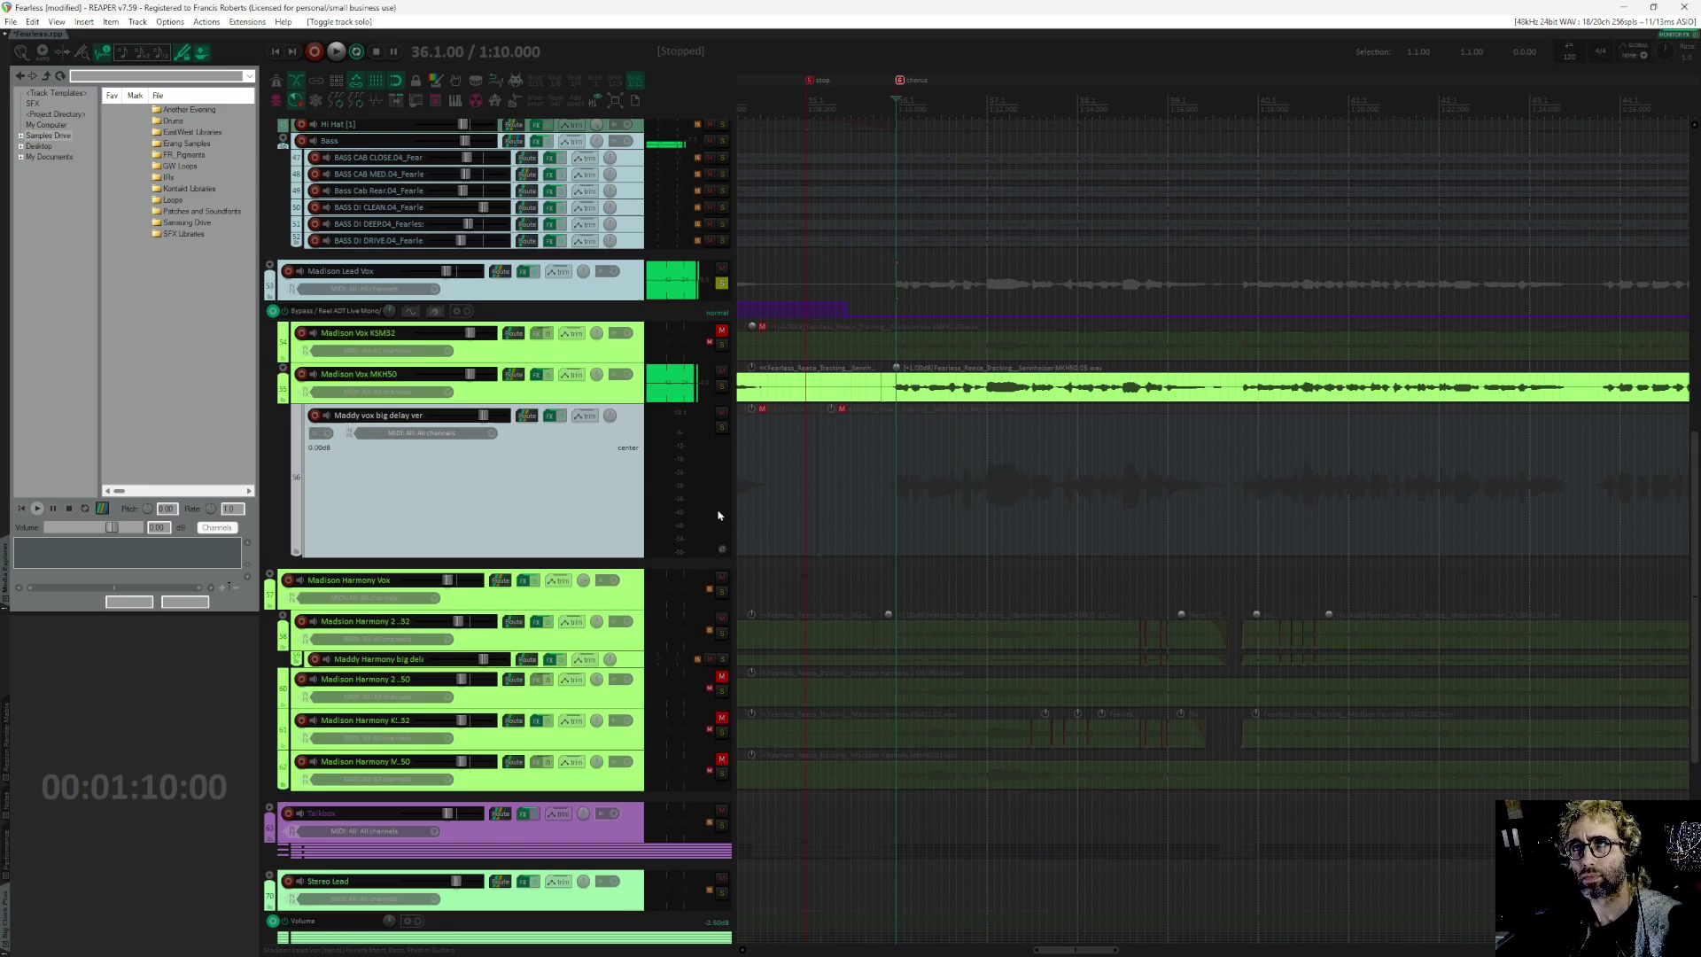
# Step: Solo the harmony vocal folder as well and play both vocals together from 36.1.00, following the harmony edits
pyautogui.click(723, 591)
pyautogui.press('space')
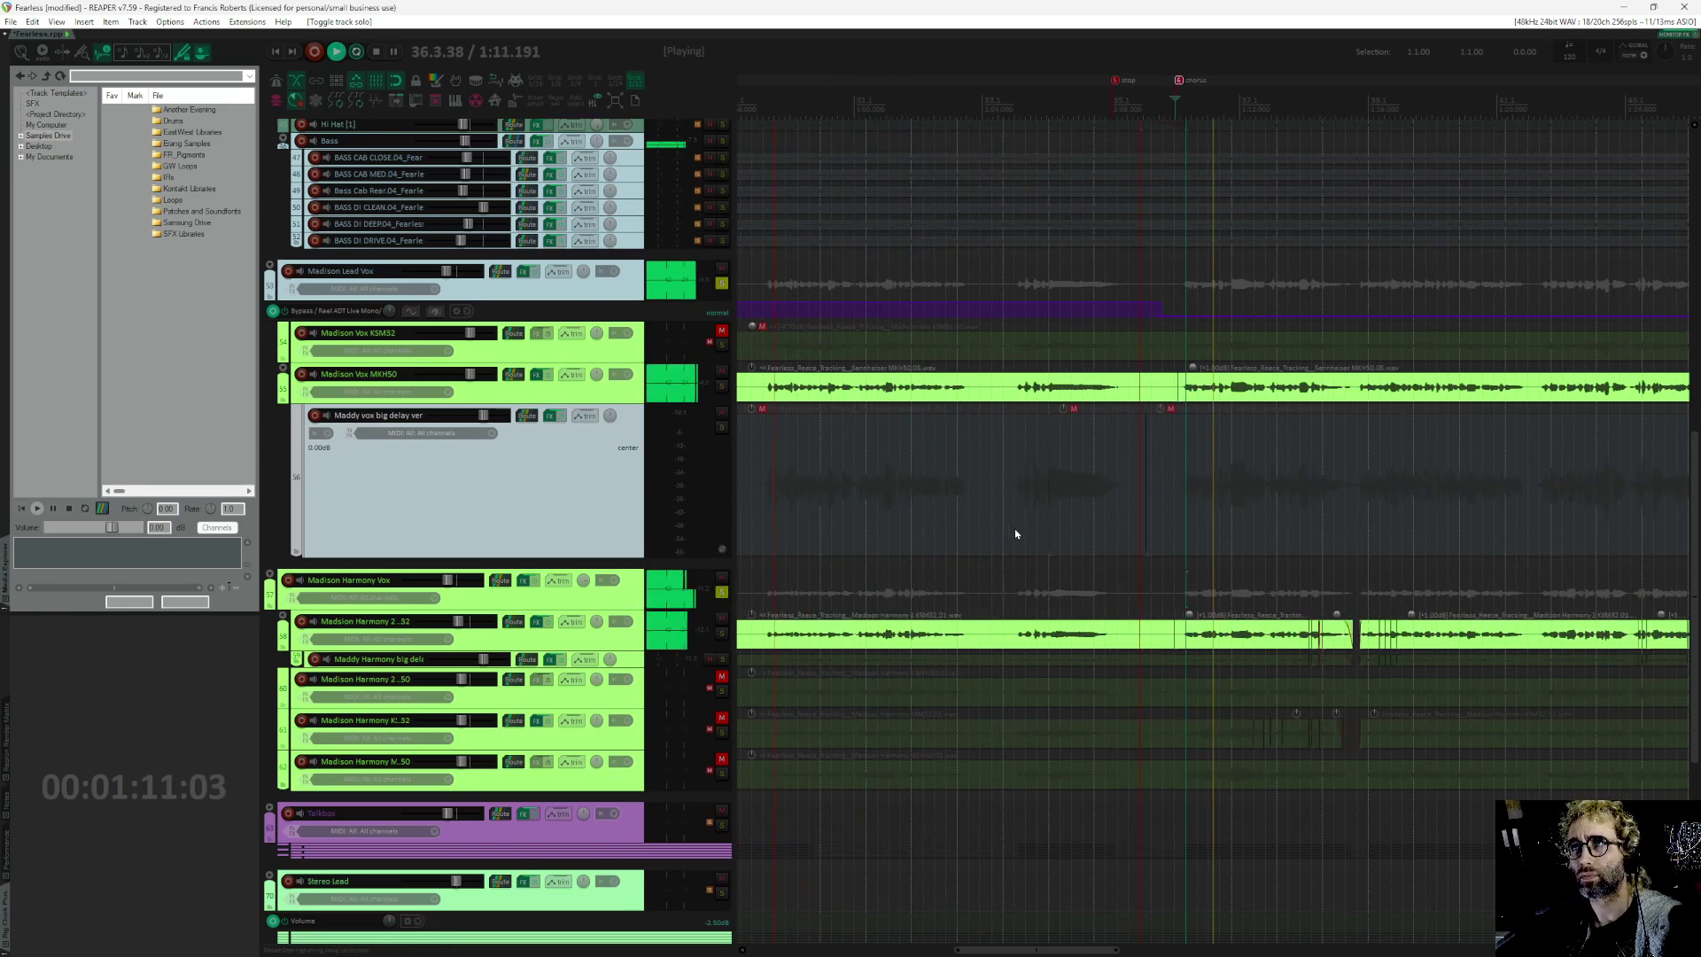
pyautogui.scroll(-3, 1013, 532)
pyautogui.scroll(1, 1107, 505)
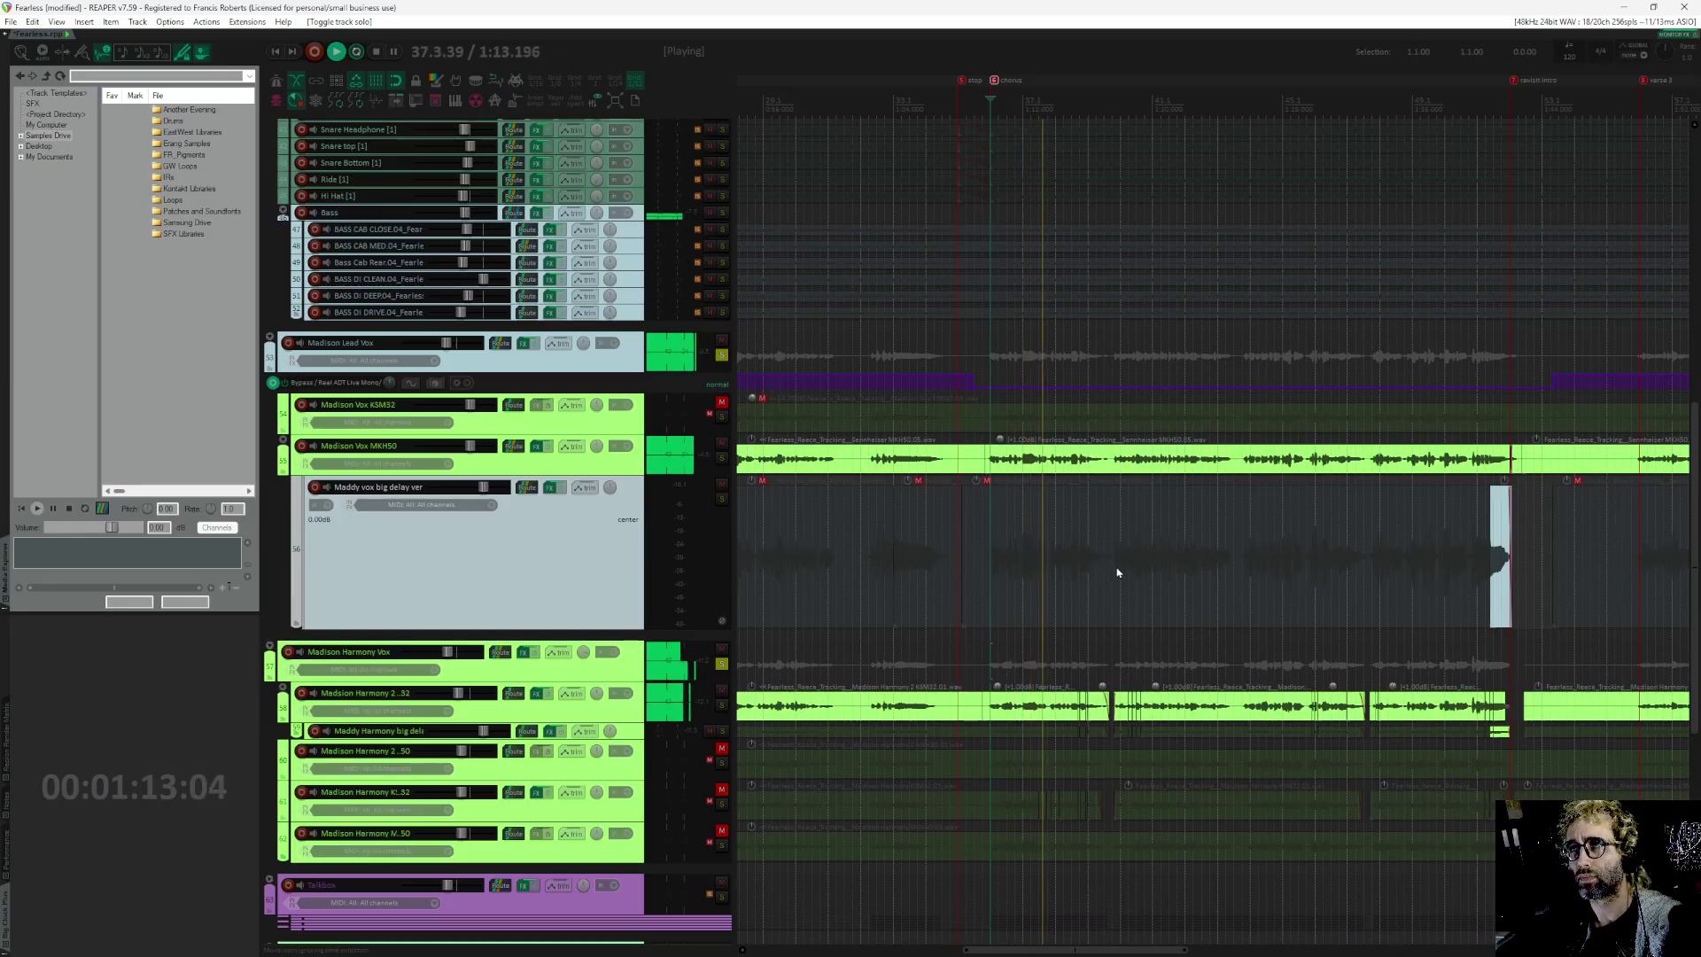
pyautogui.scroll(-1, 1076, 522)
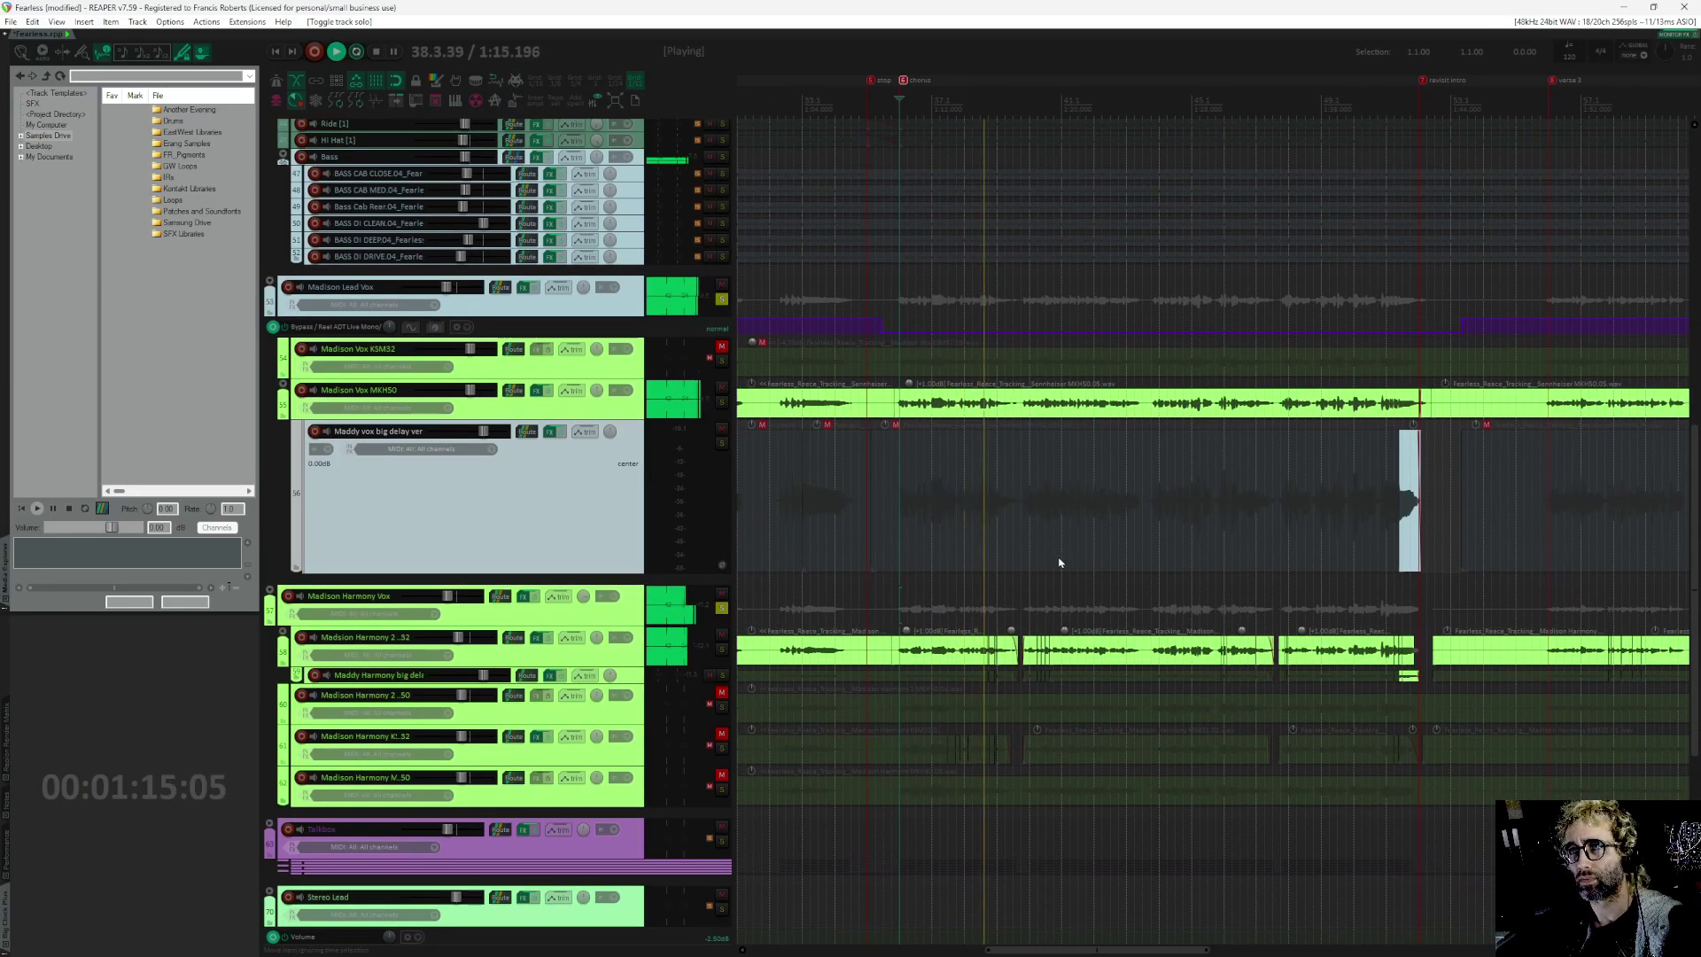
pyautogui.scroll(6, 1088, 660)
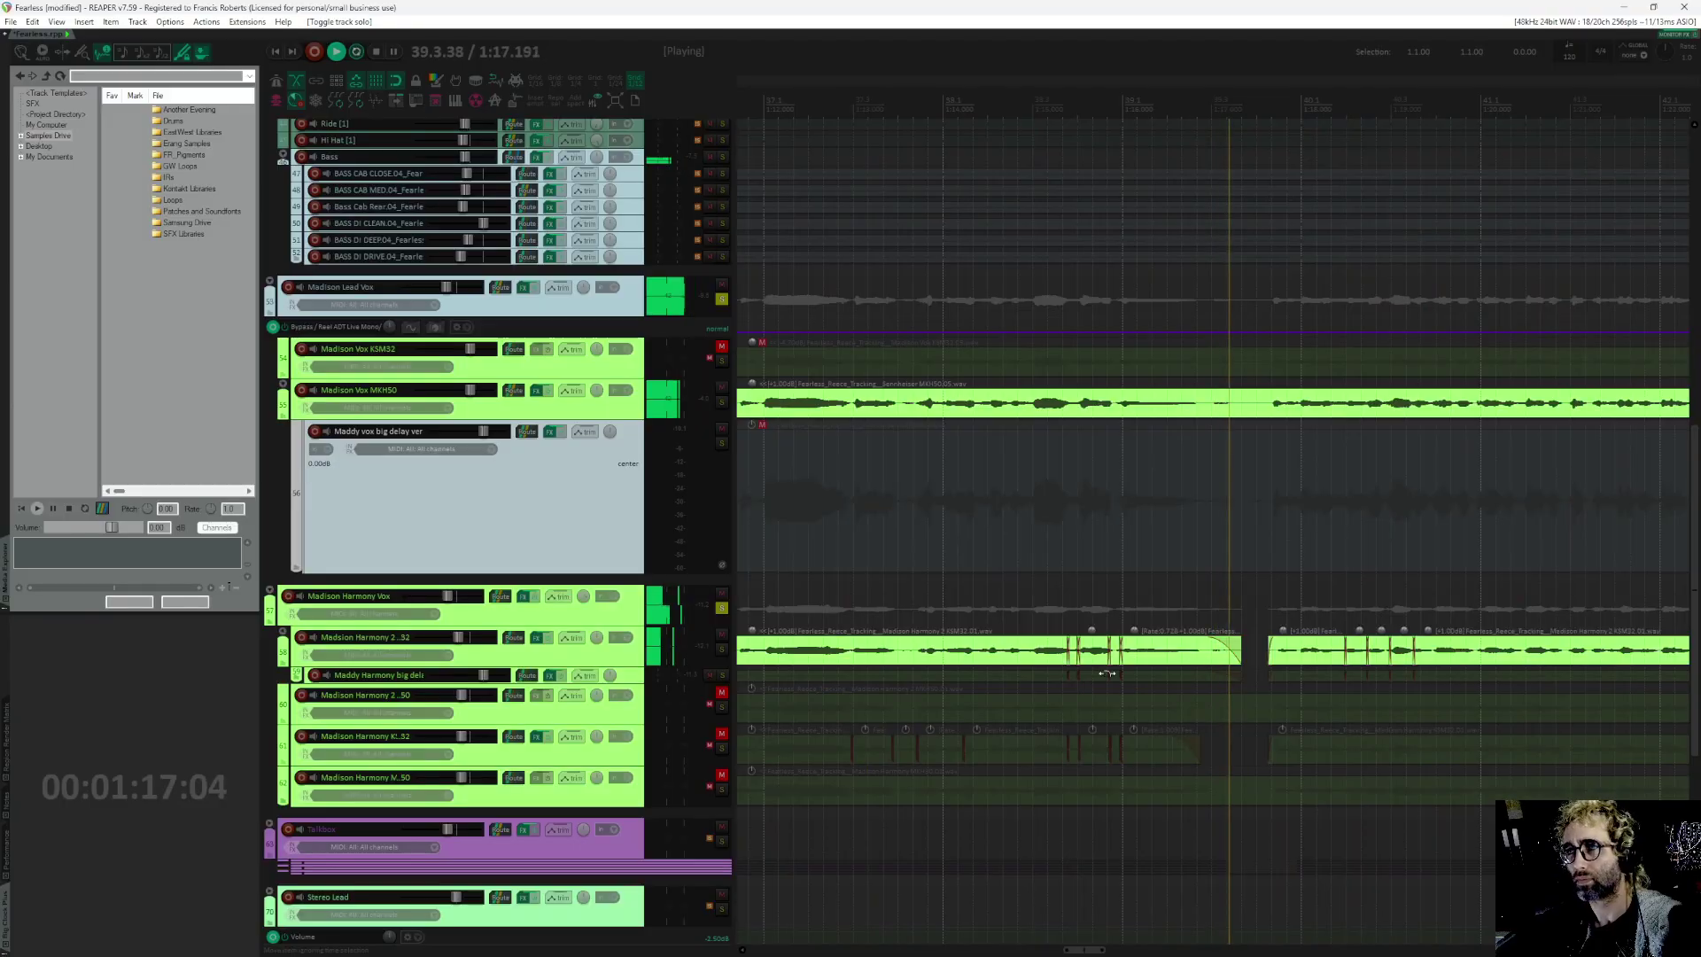
pyautogui.scroll(-1, 1072, 625)
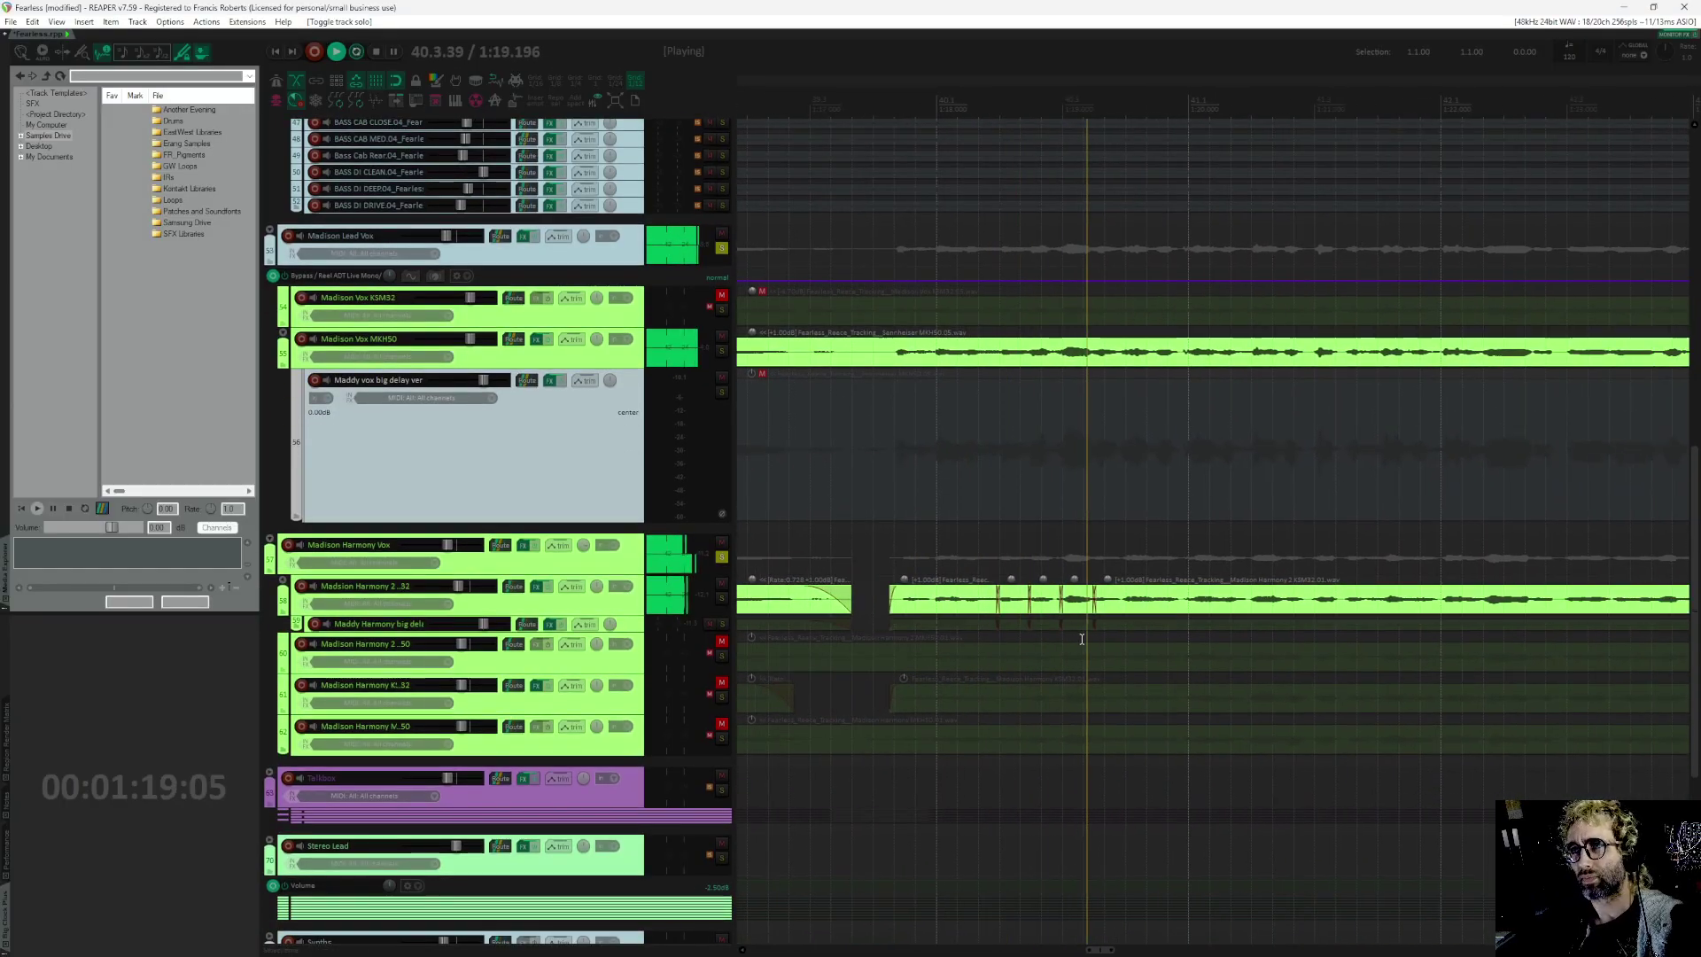
pyautogui.press('space')
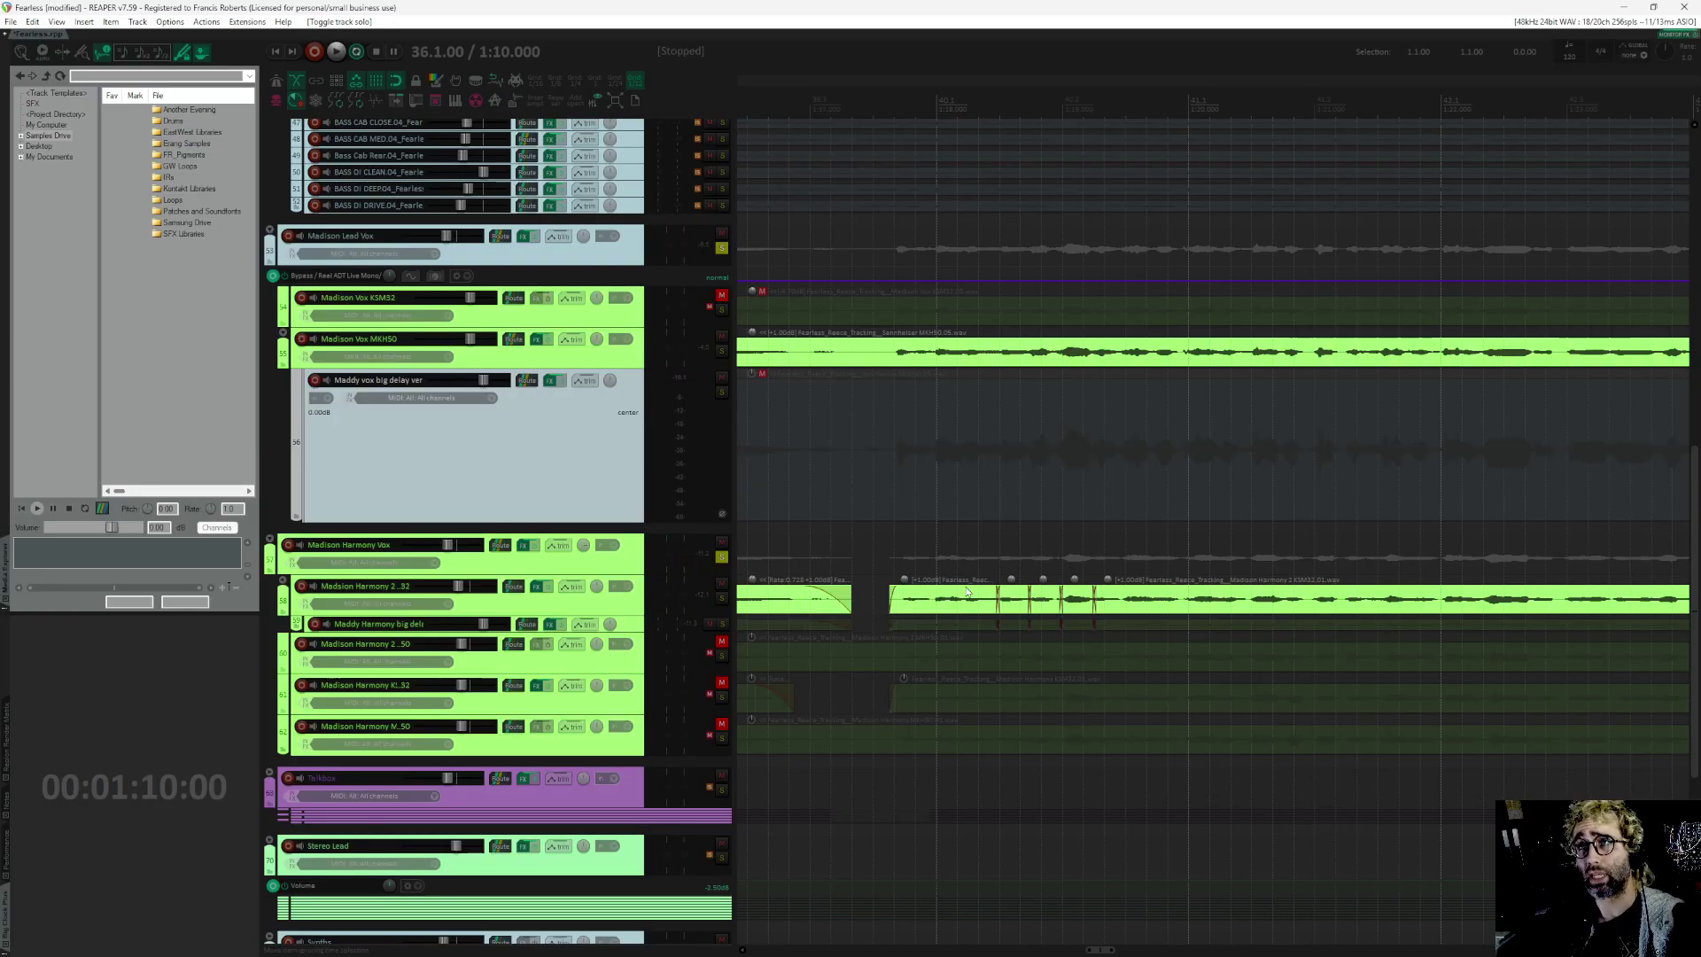
# Step: Place the edit cursor at 40.2.00 and examine the harmony vocal edits across verse 2 and the chorus
pyautogui.click(1004, 547)
pyautogui.scroll(5, 1003, 548)
pyautogui.scroll(-3, 1004, 547)
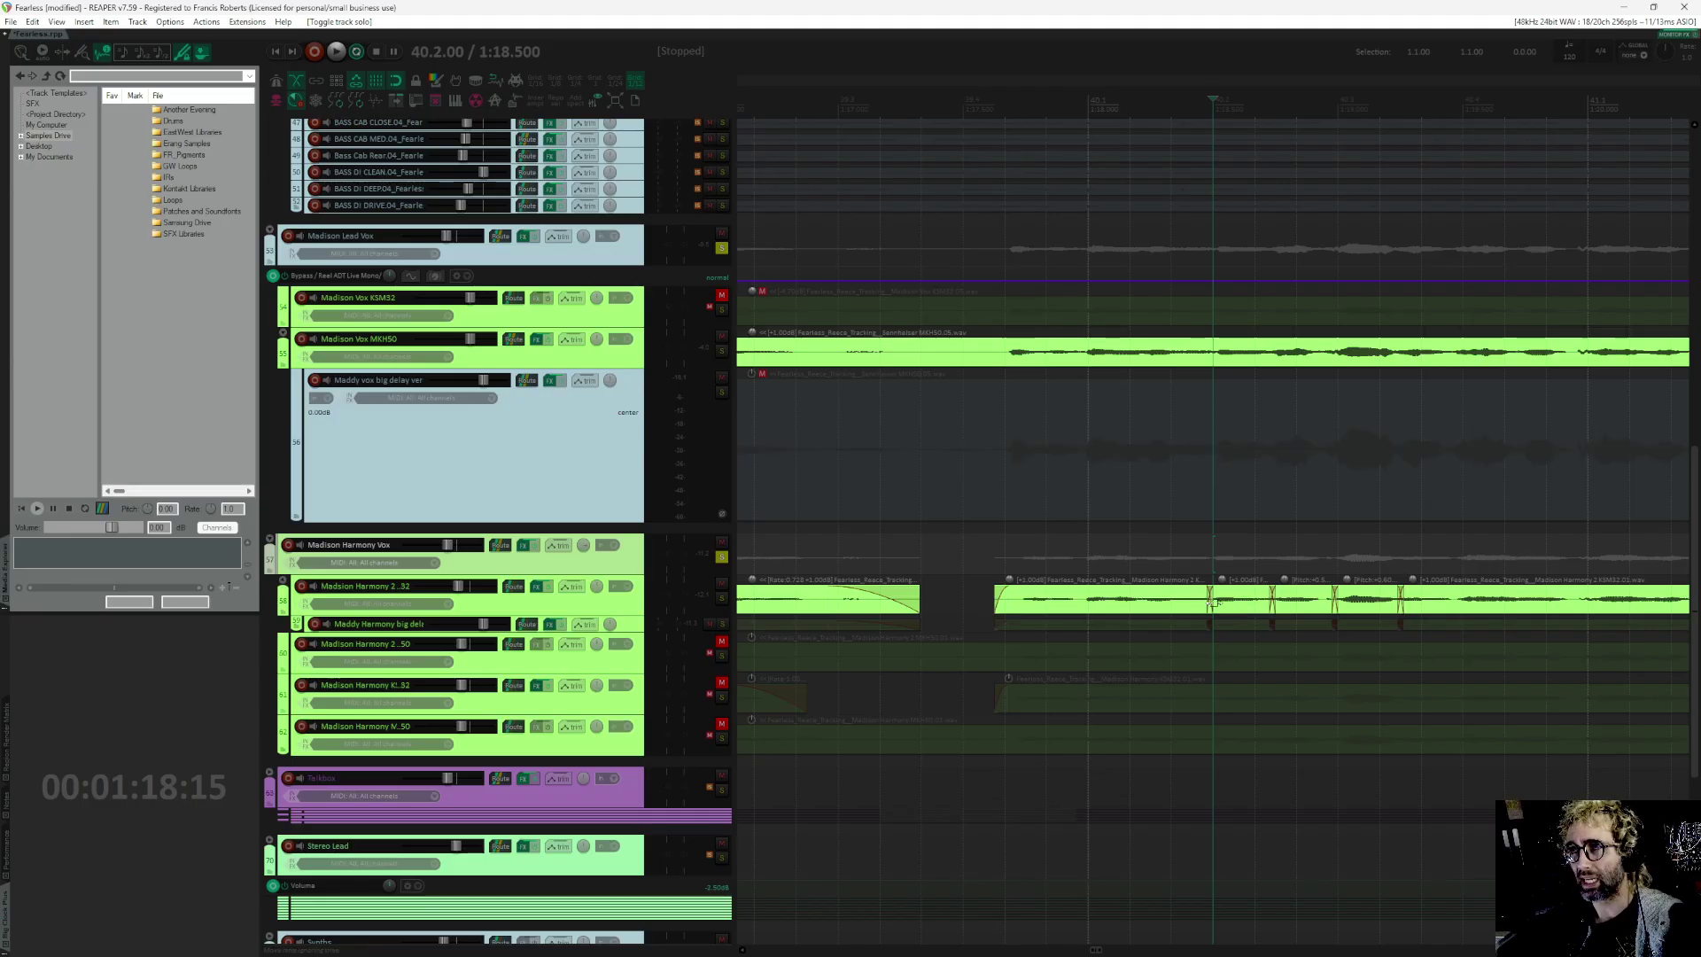
pyautogui.scroll(-6, 1284, 587)
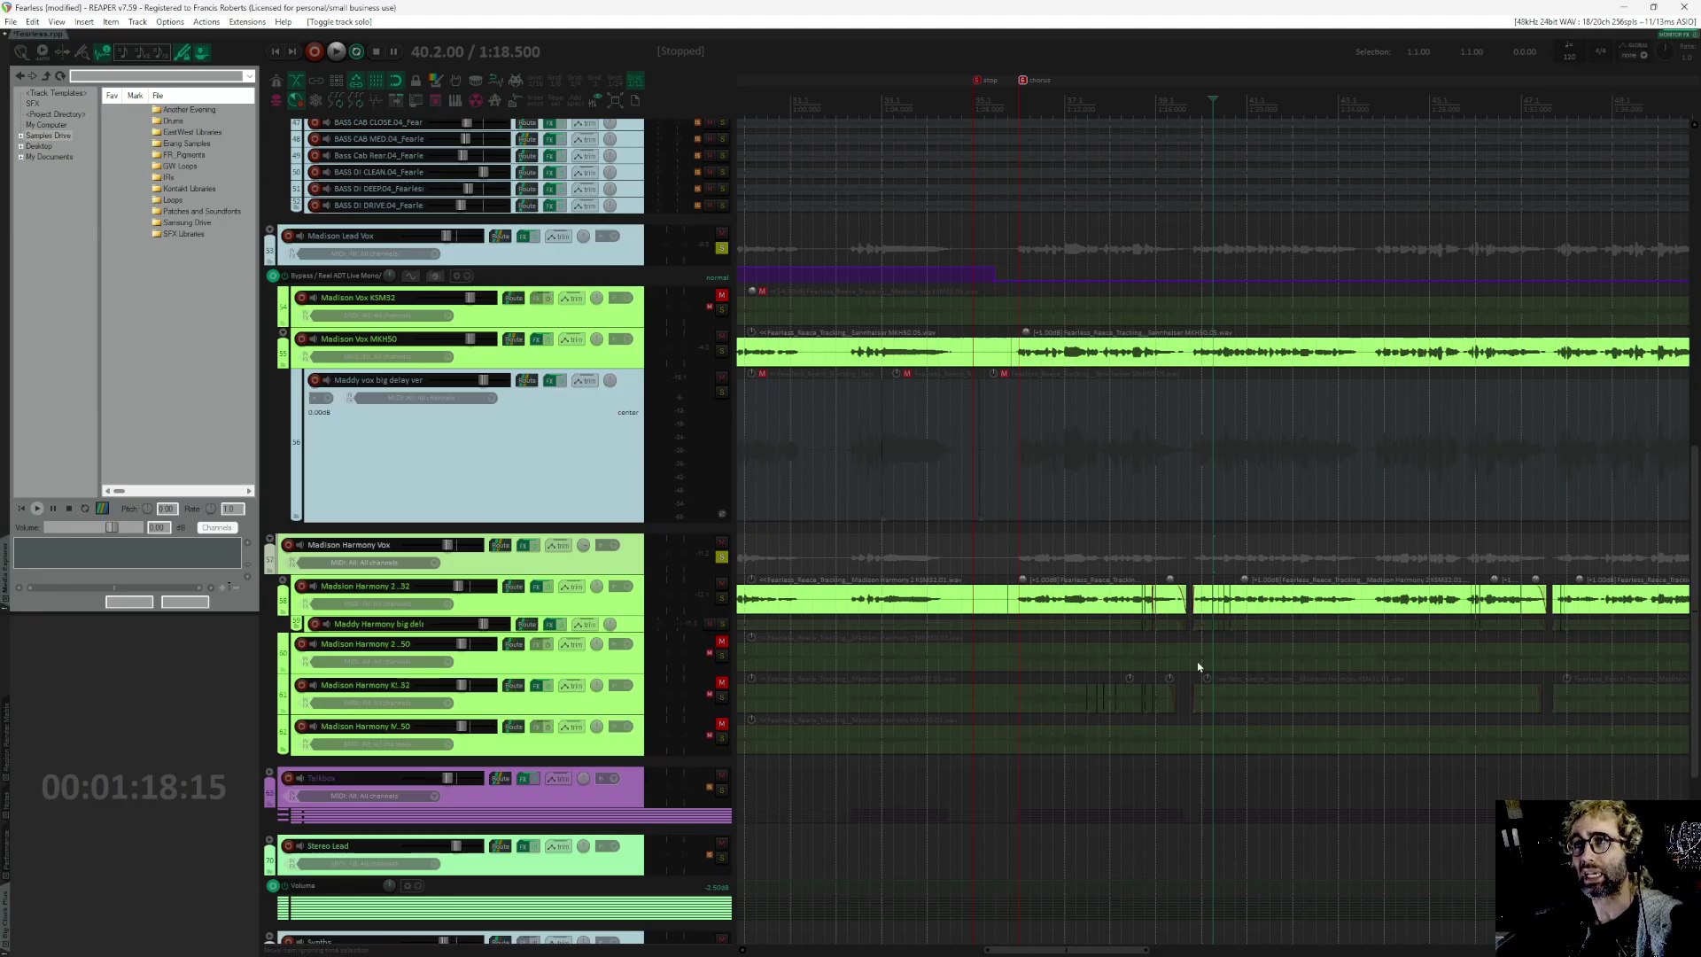
pyautogui.scroll(-3, 1161, 483)
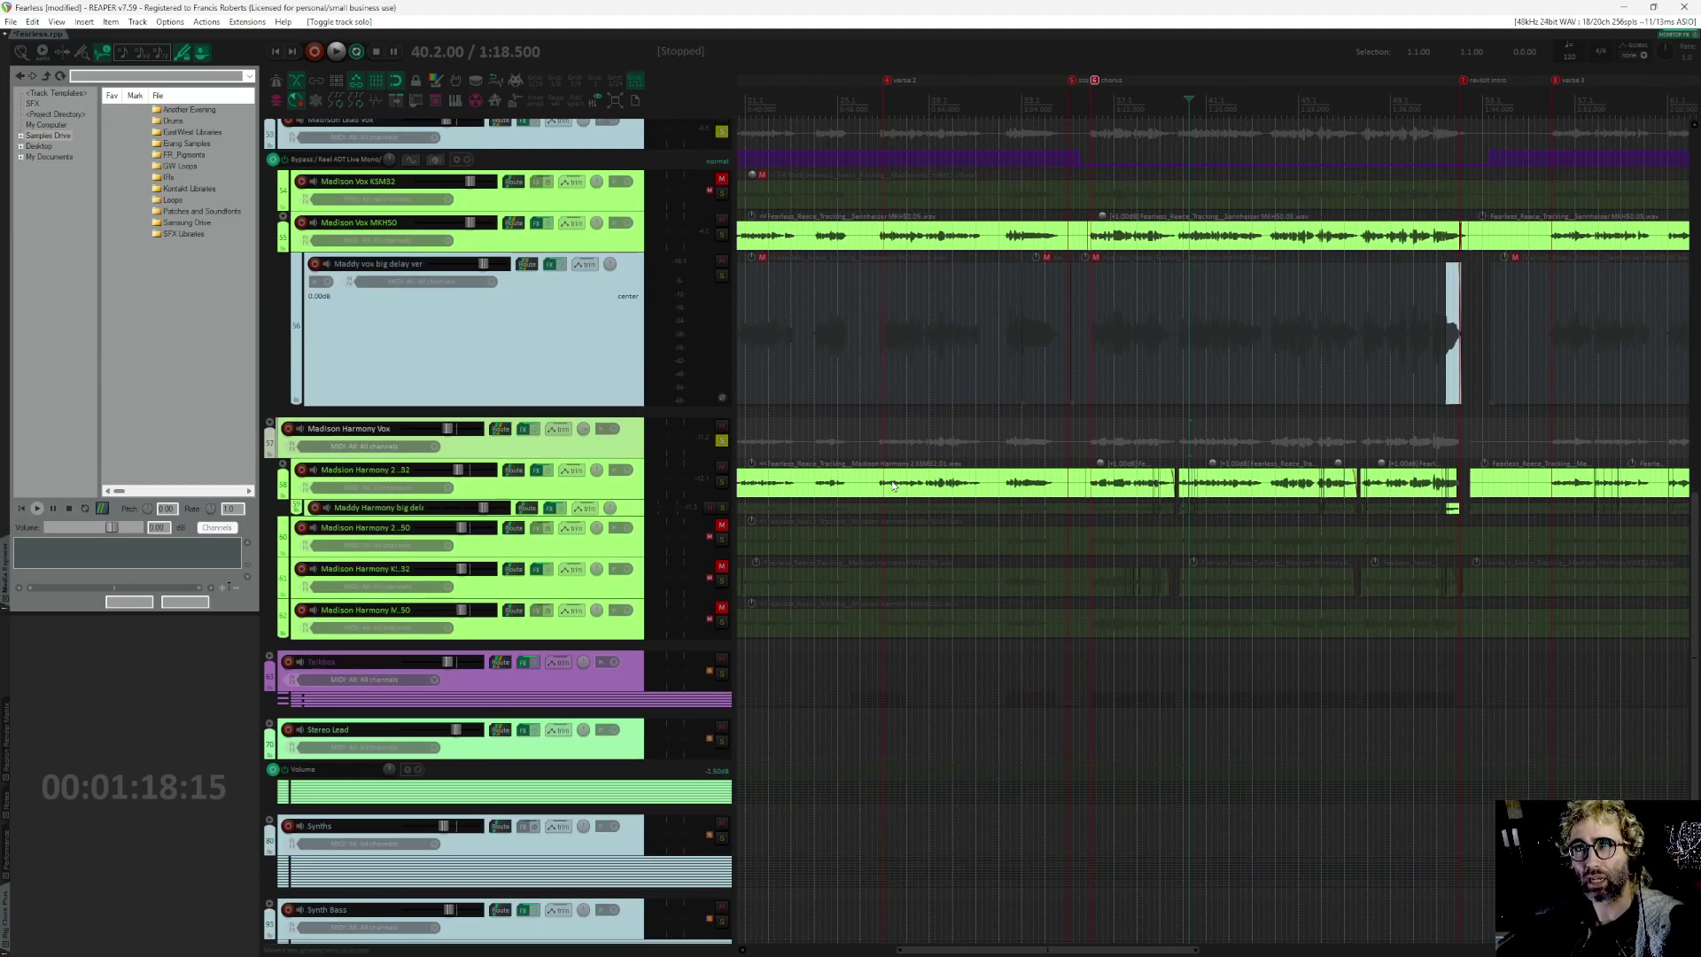
pyautogui.scroll(1, 986, 413)
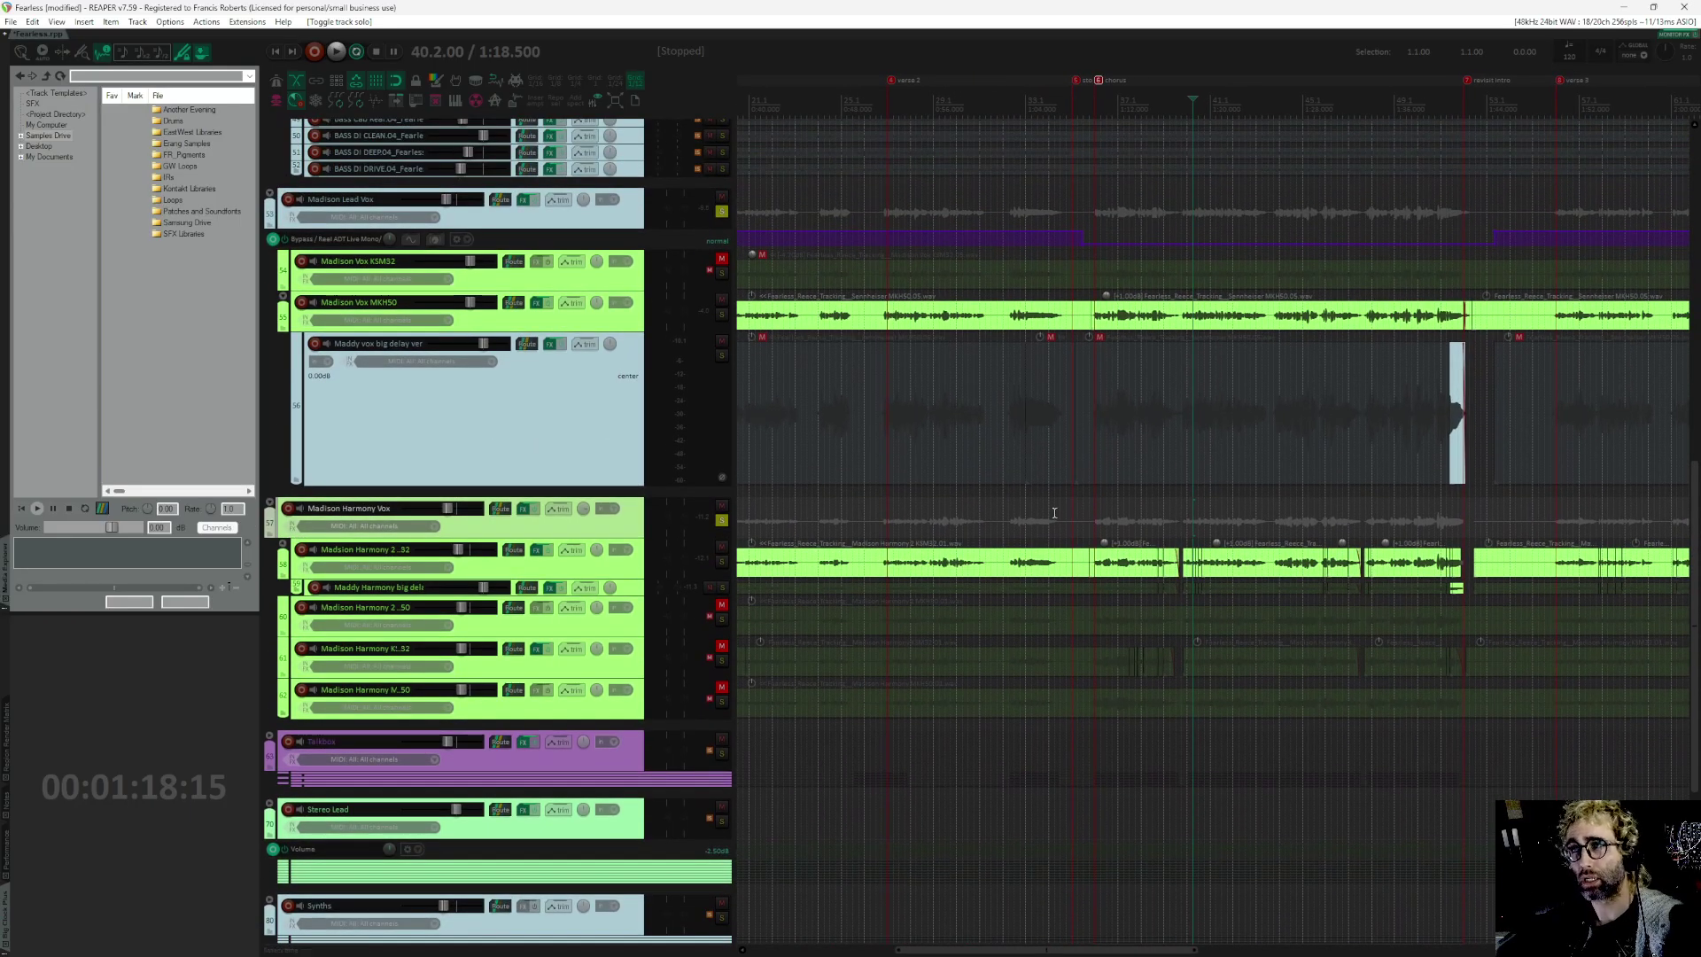
pyautogui.scroll(1, 1054, 513)
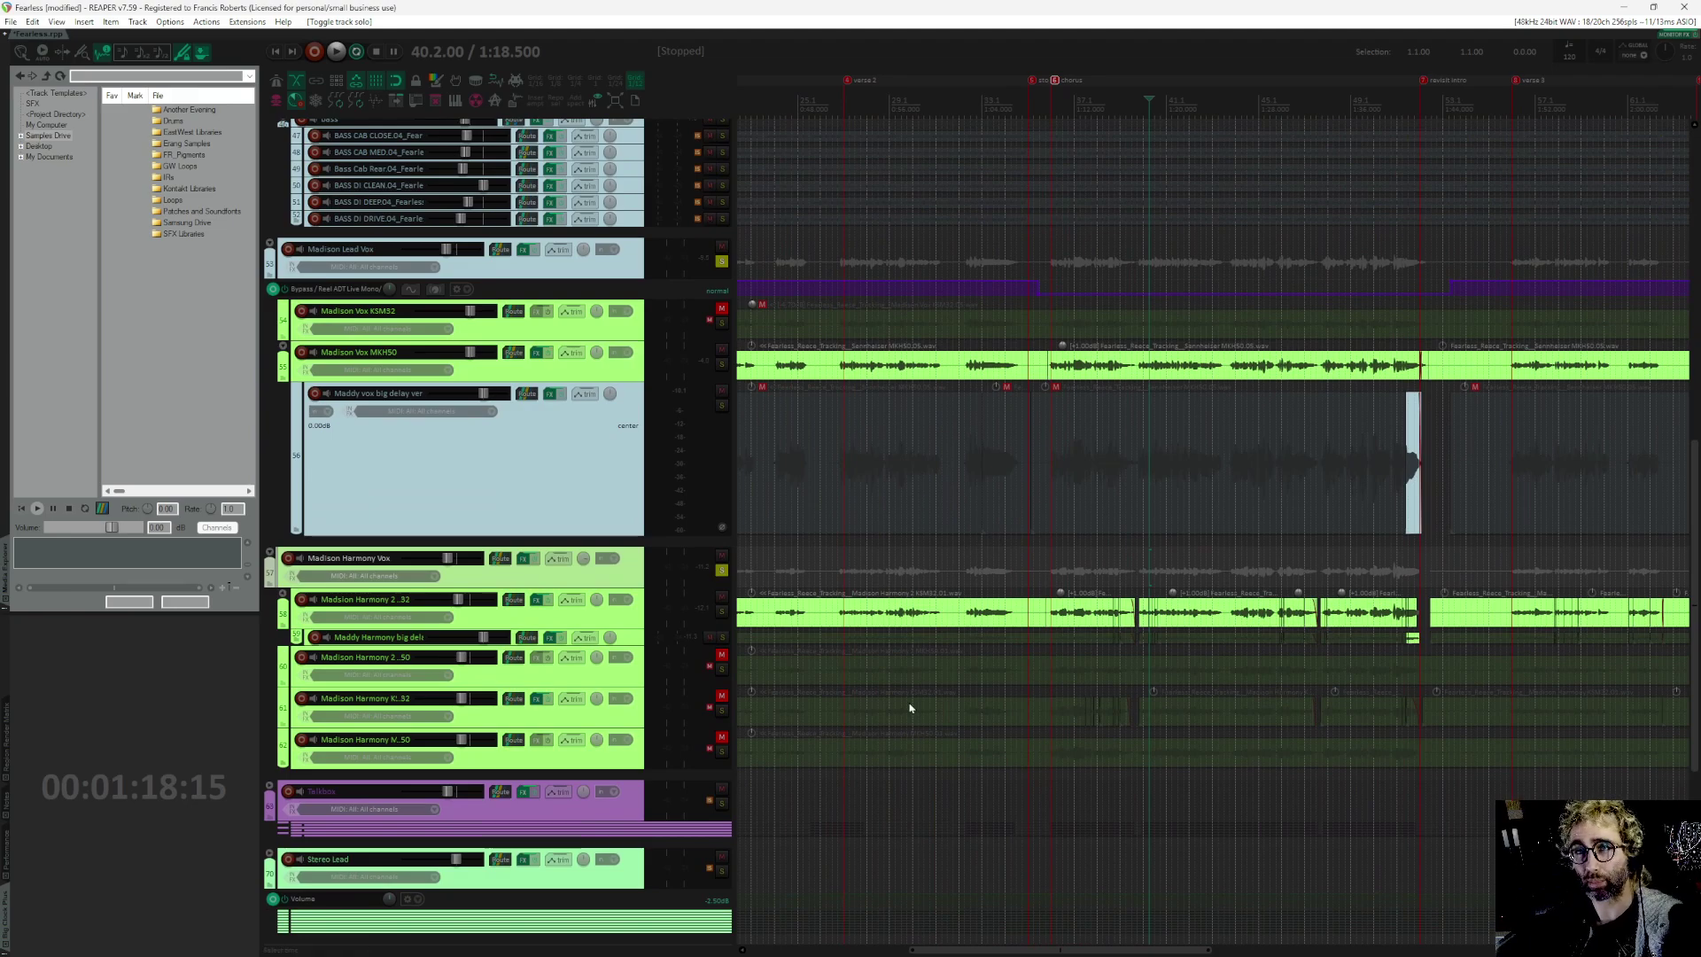
pyautogui.scroll(-1, 909, 692)
# Step: Expand the Talkbox folder, solo it alongside the lead and harmony vocals, and play them together from 40.2.00
pyautogui.click(278, 720)
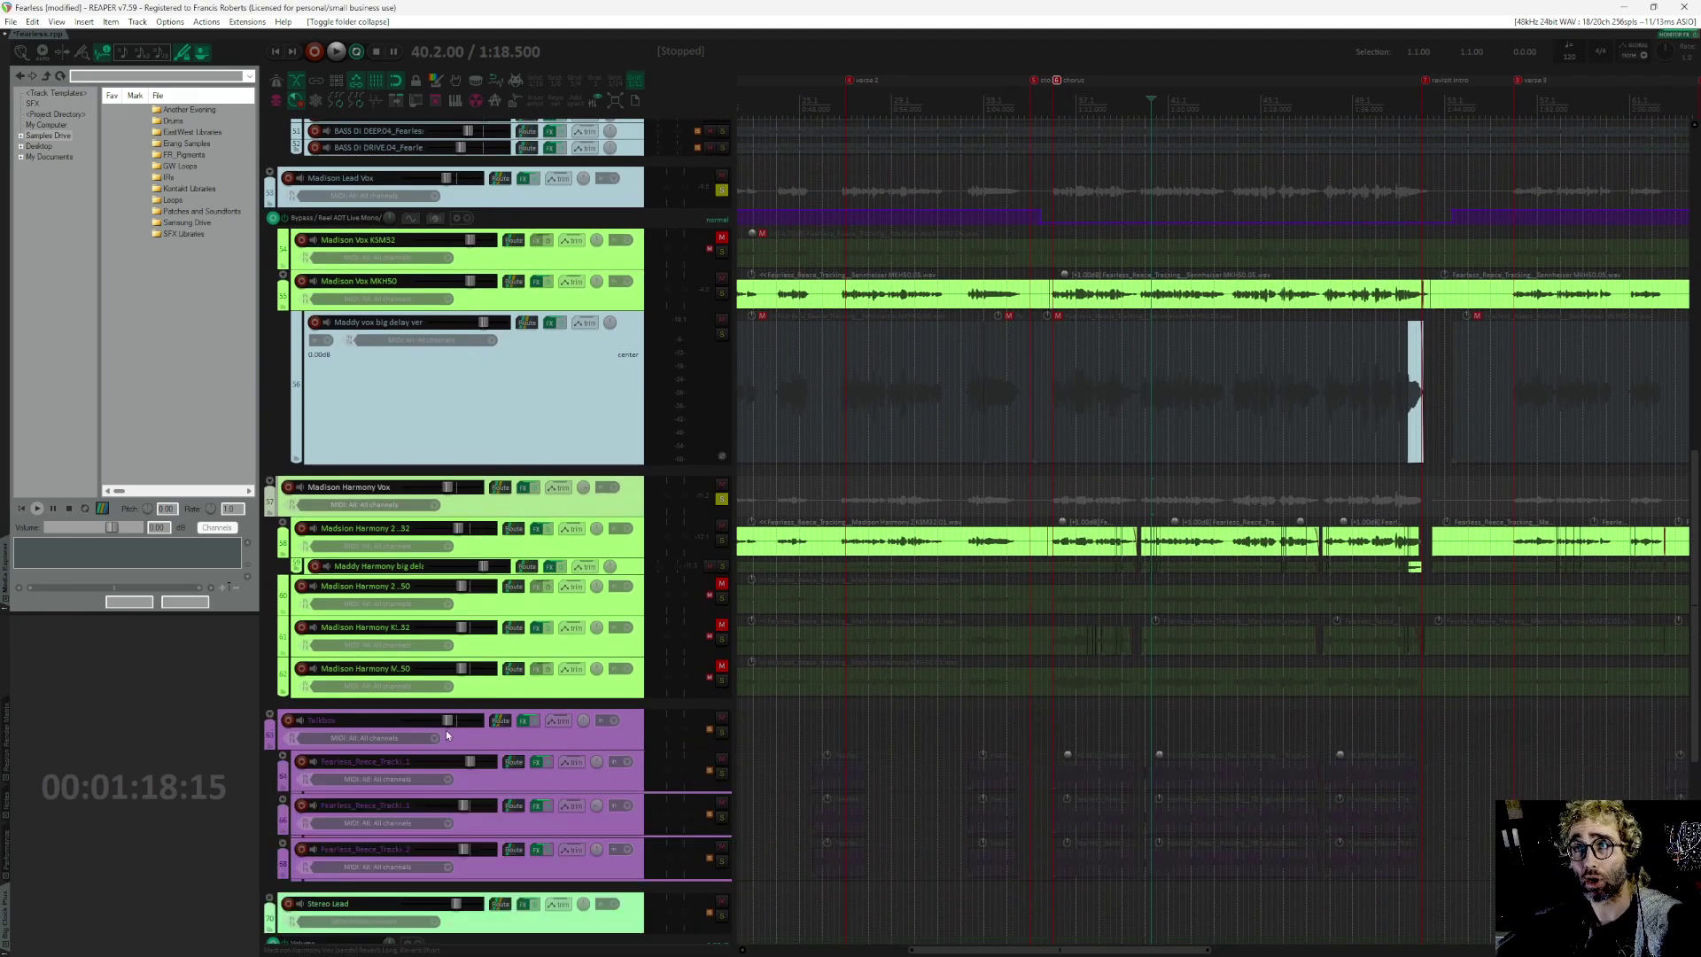
pyautogui.scroll(-1, 720, 636)
pyautogui.click(721, 630)
pyautogui.press('space')
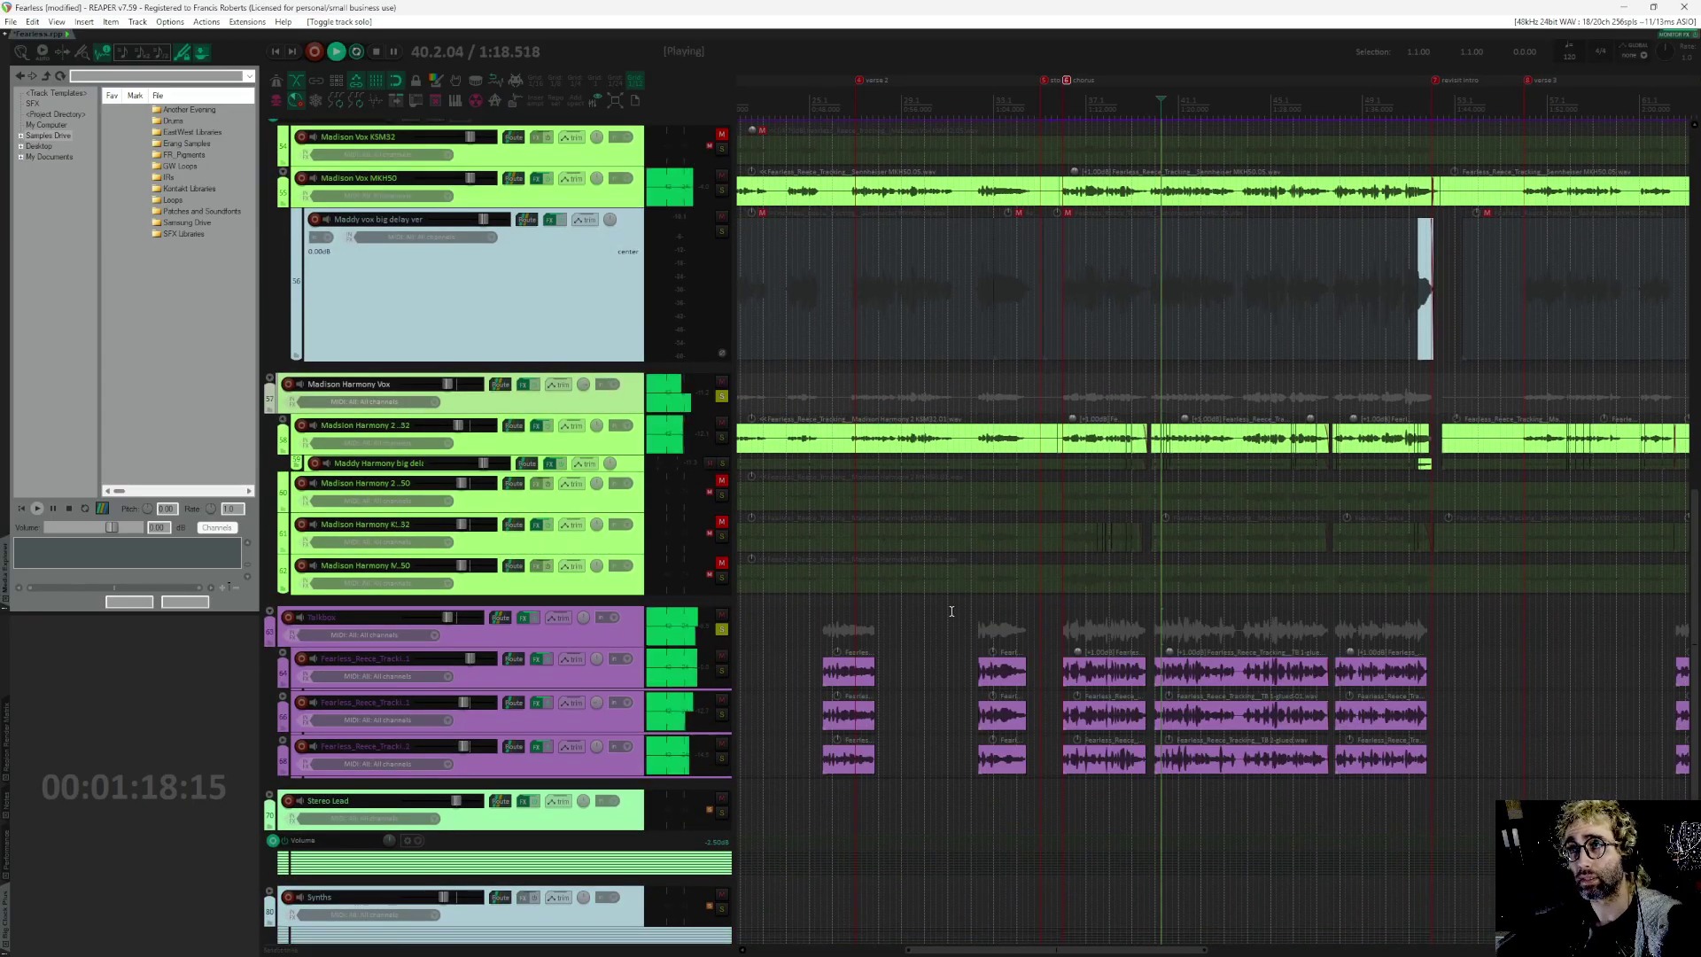
pyautogui.scroll(2, 855, 312)
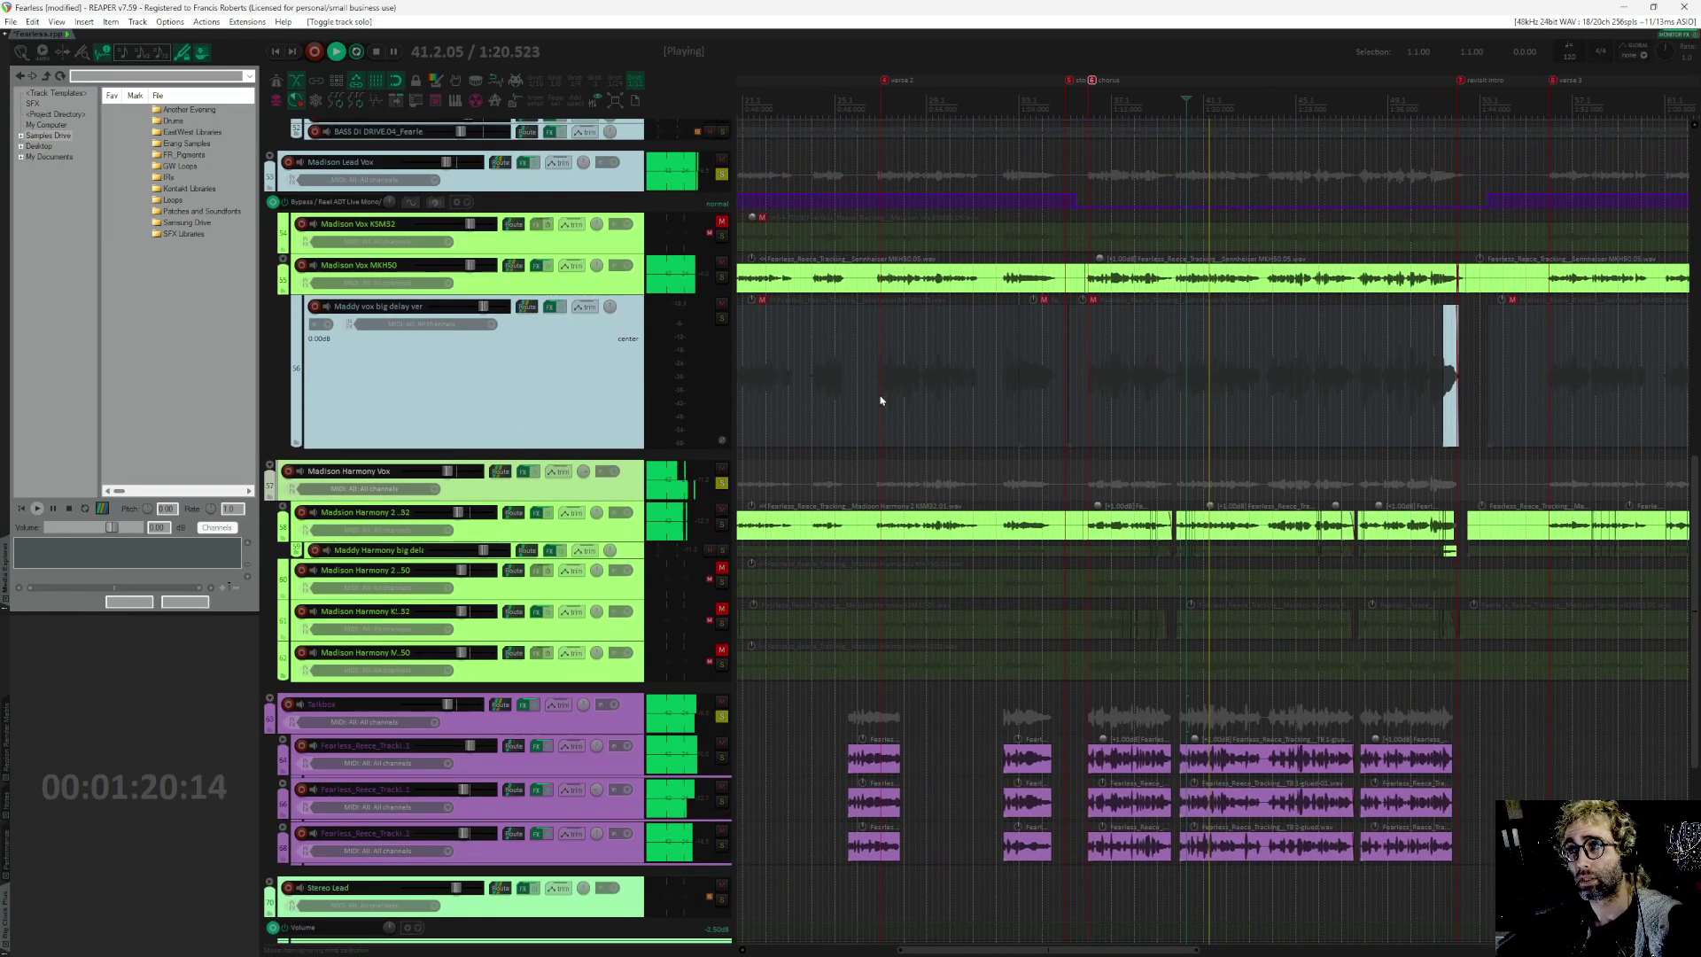
pyautogui.press('space')
# Step: Unsolo the harmony and lead vocal folders and play the Talkbox folder alone from 40.2.00
pyautogui.scroll(1, 738, 443)
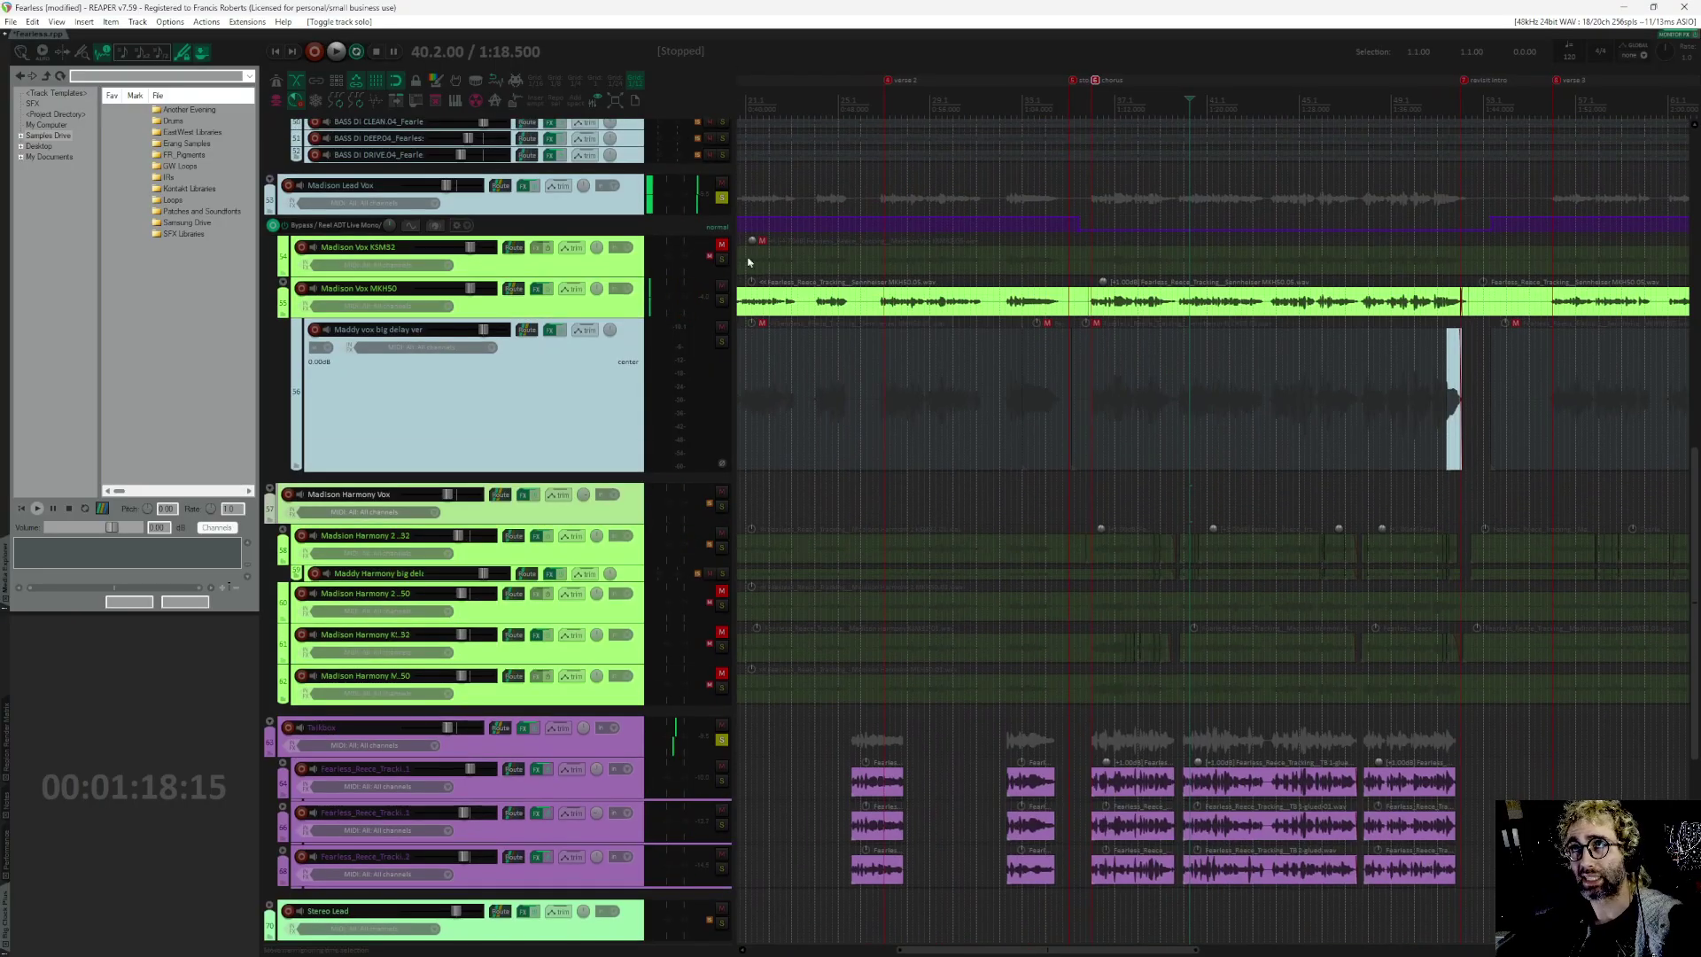
pyautogui.scroll(-3, 1055, 524)
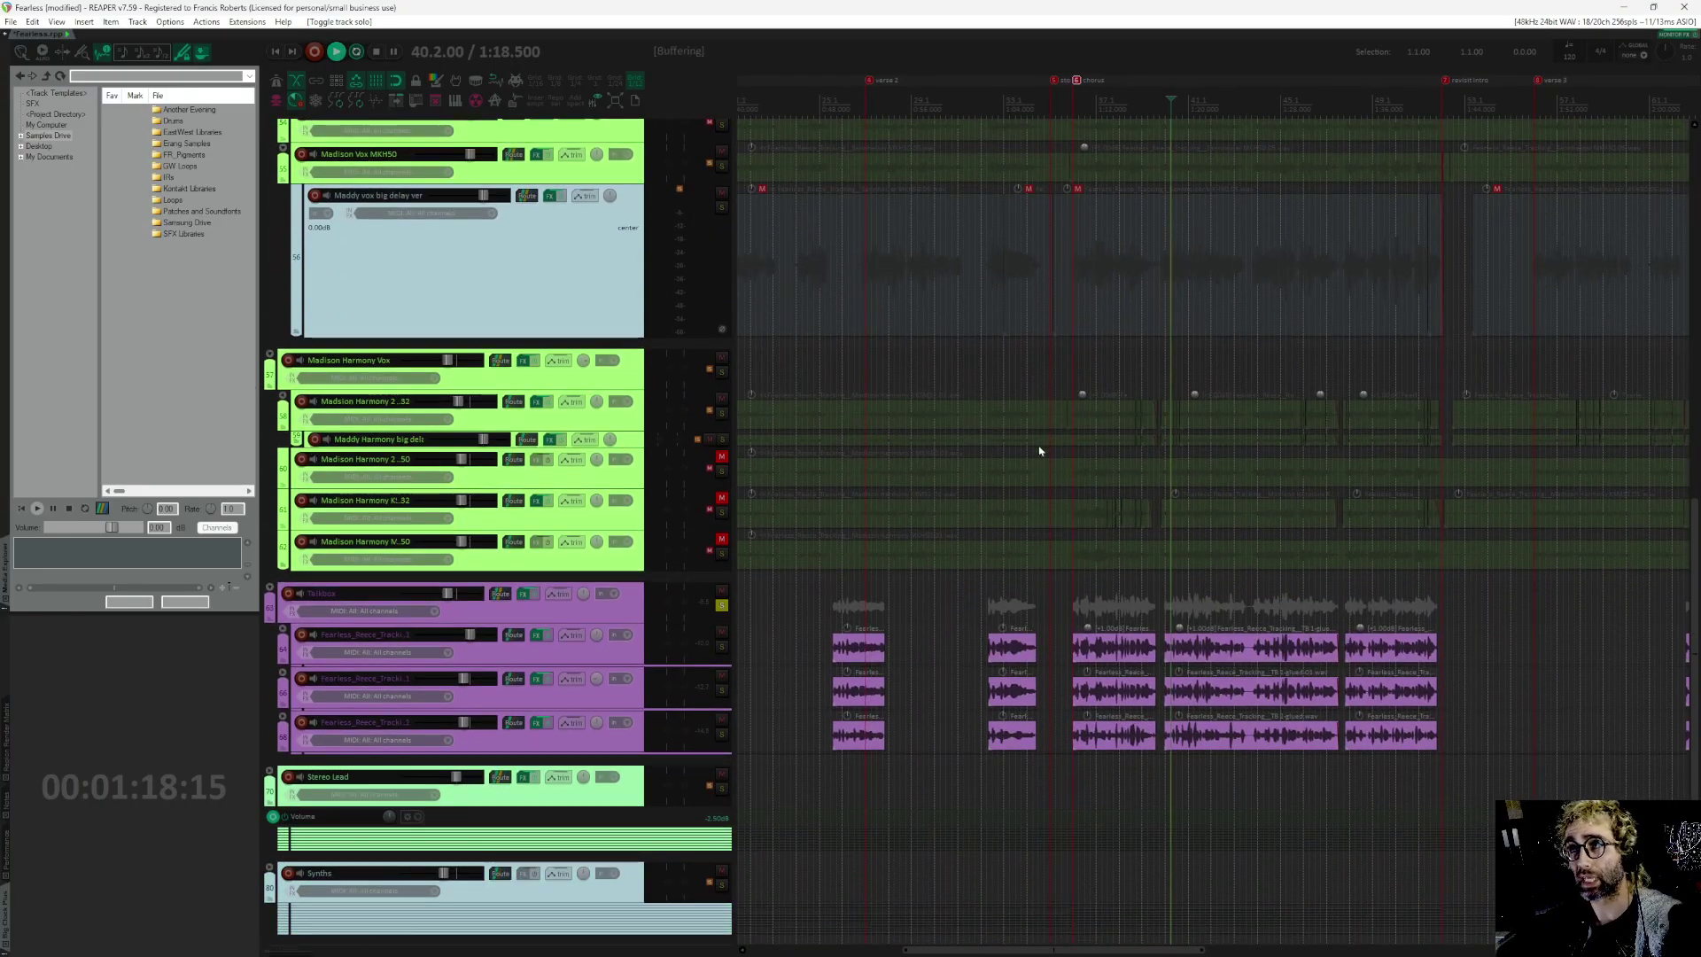
pyautogui.press('space')
pyautogui.scroll(-2, 1062, 575)
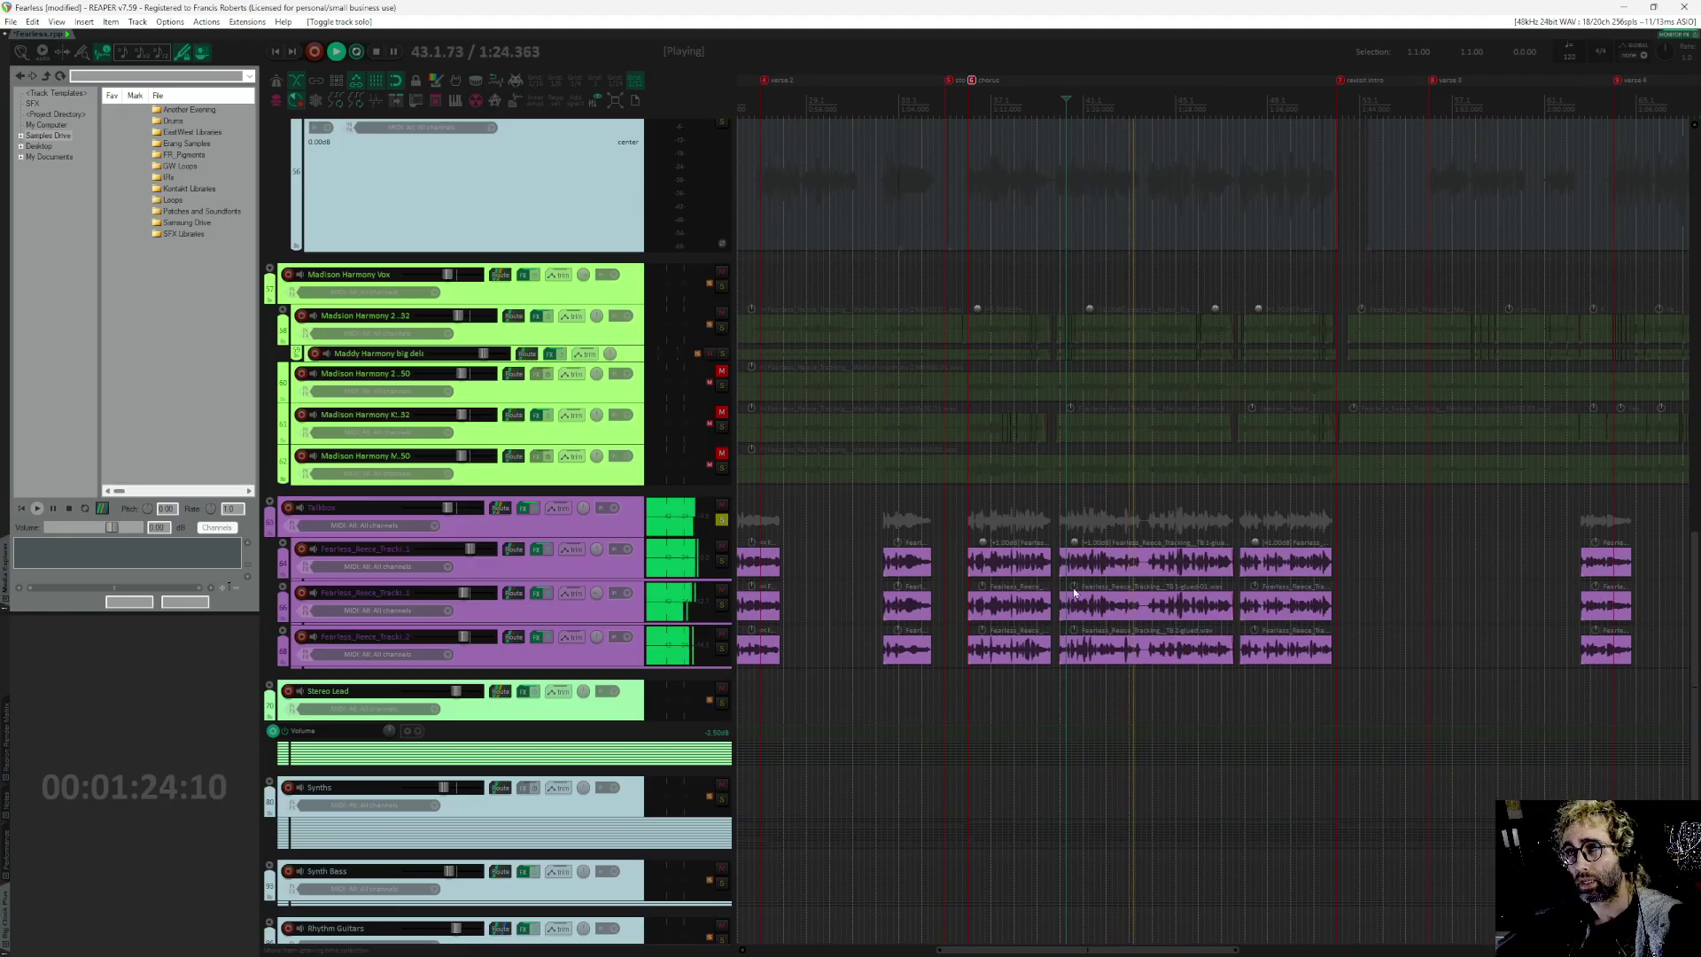
pyautogui.press('space')
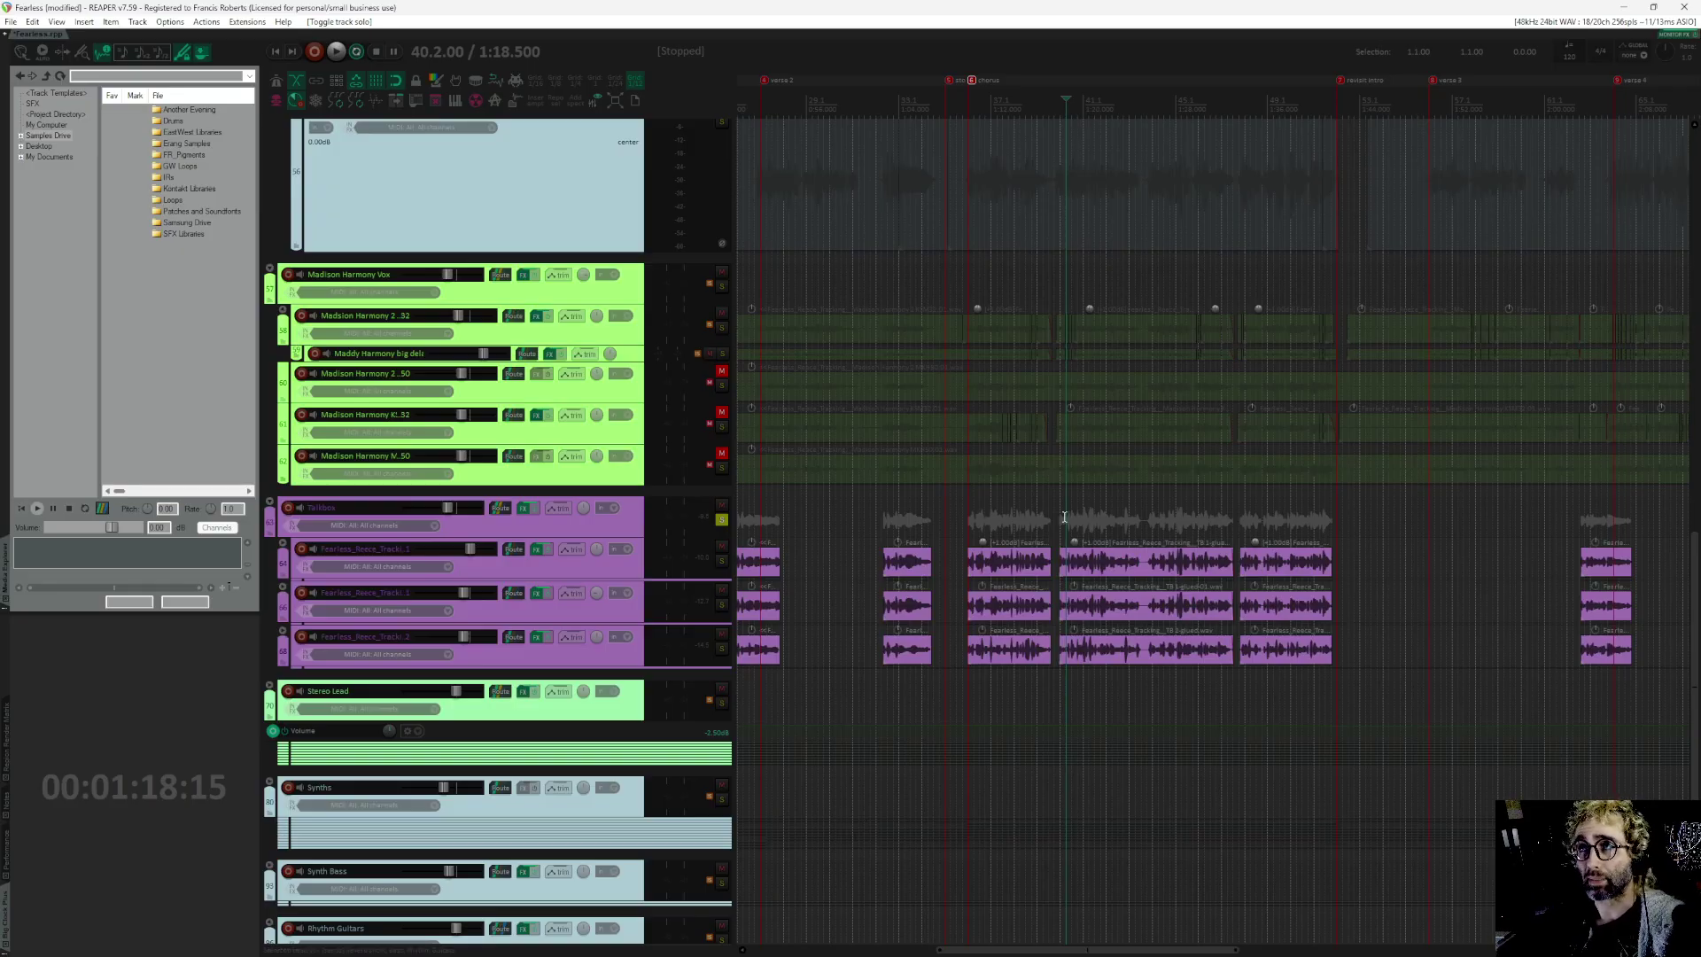
# Step: Enlarge the Talkbox tracks, place the edit cursor at the chorus marker 36.1.00, and examine the clips around verse 2 and the chorus
pyautogui.scroll(4, 1090, 560)
pyautogui.scroll(3, 1170, 557)
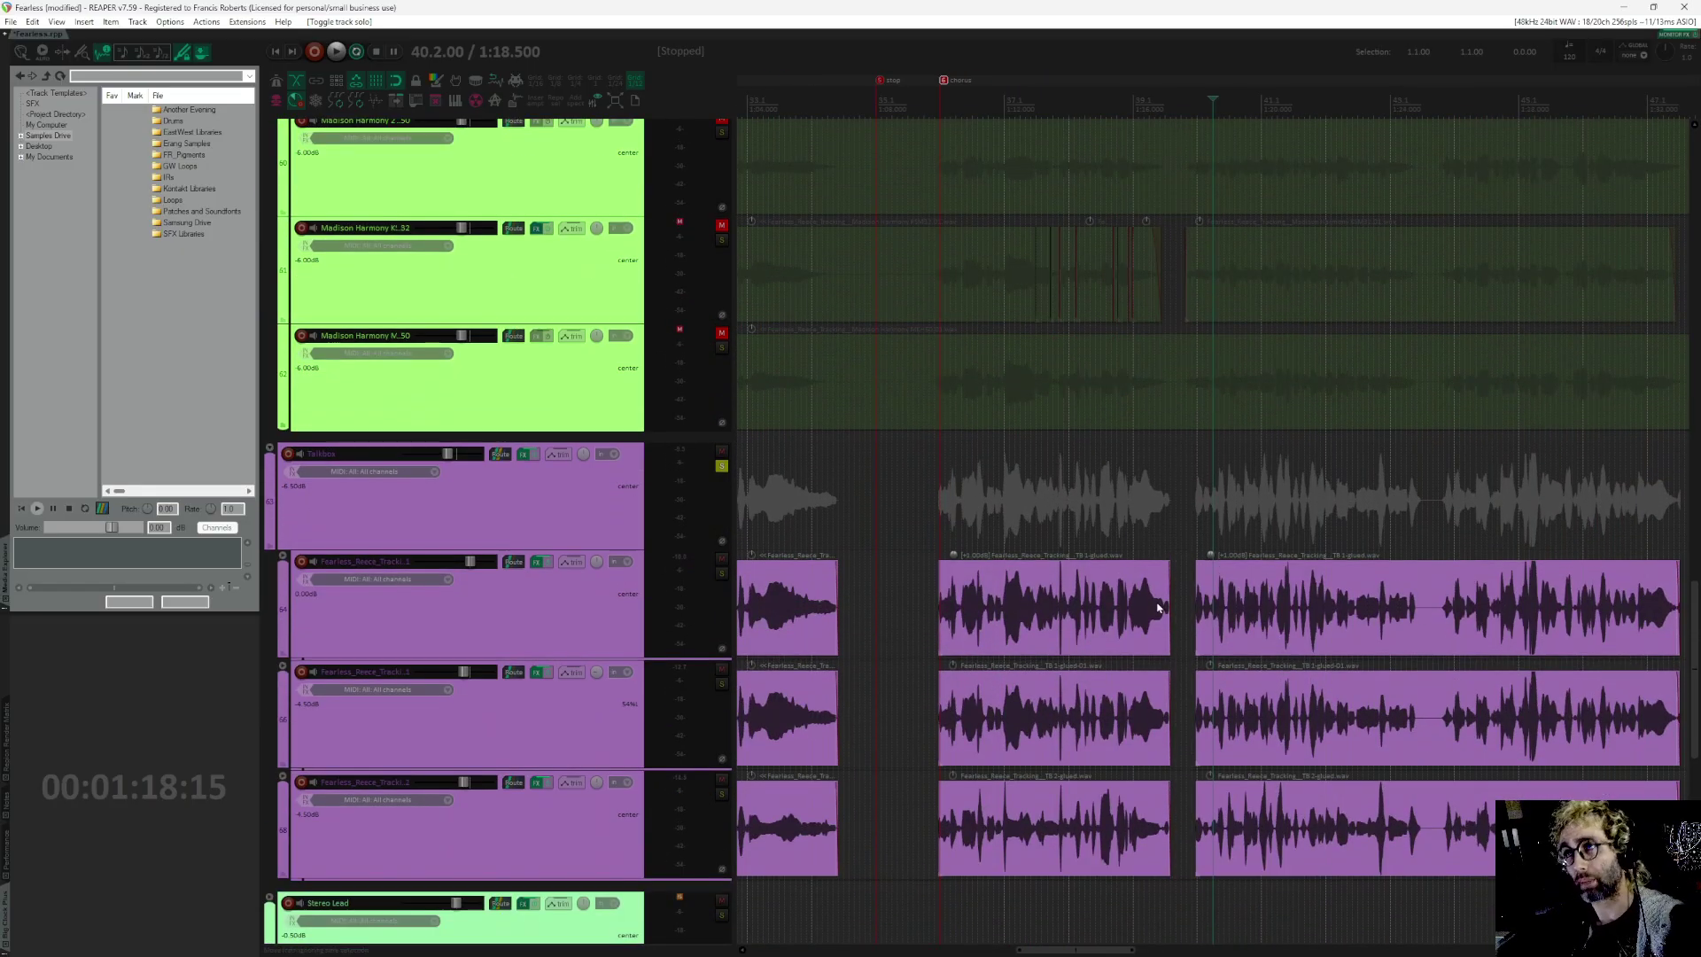
pyautogui.moveTo(1101, 581); pyautogui.dragTo(995, 543)
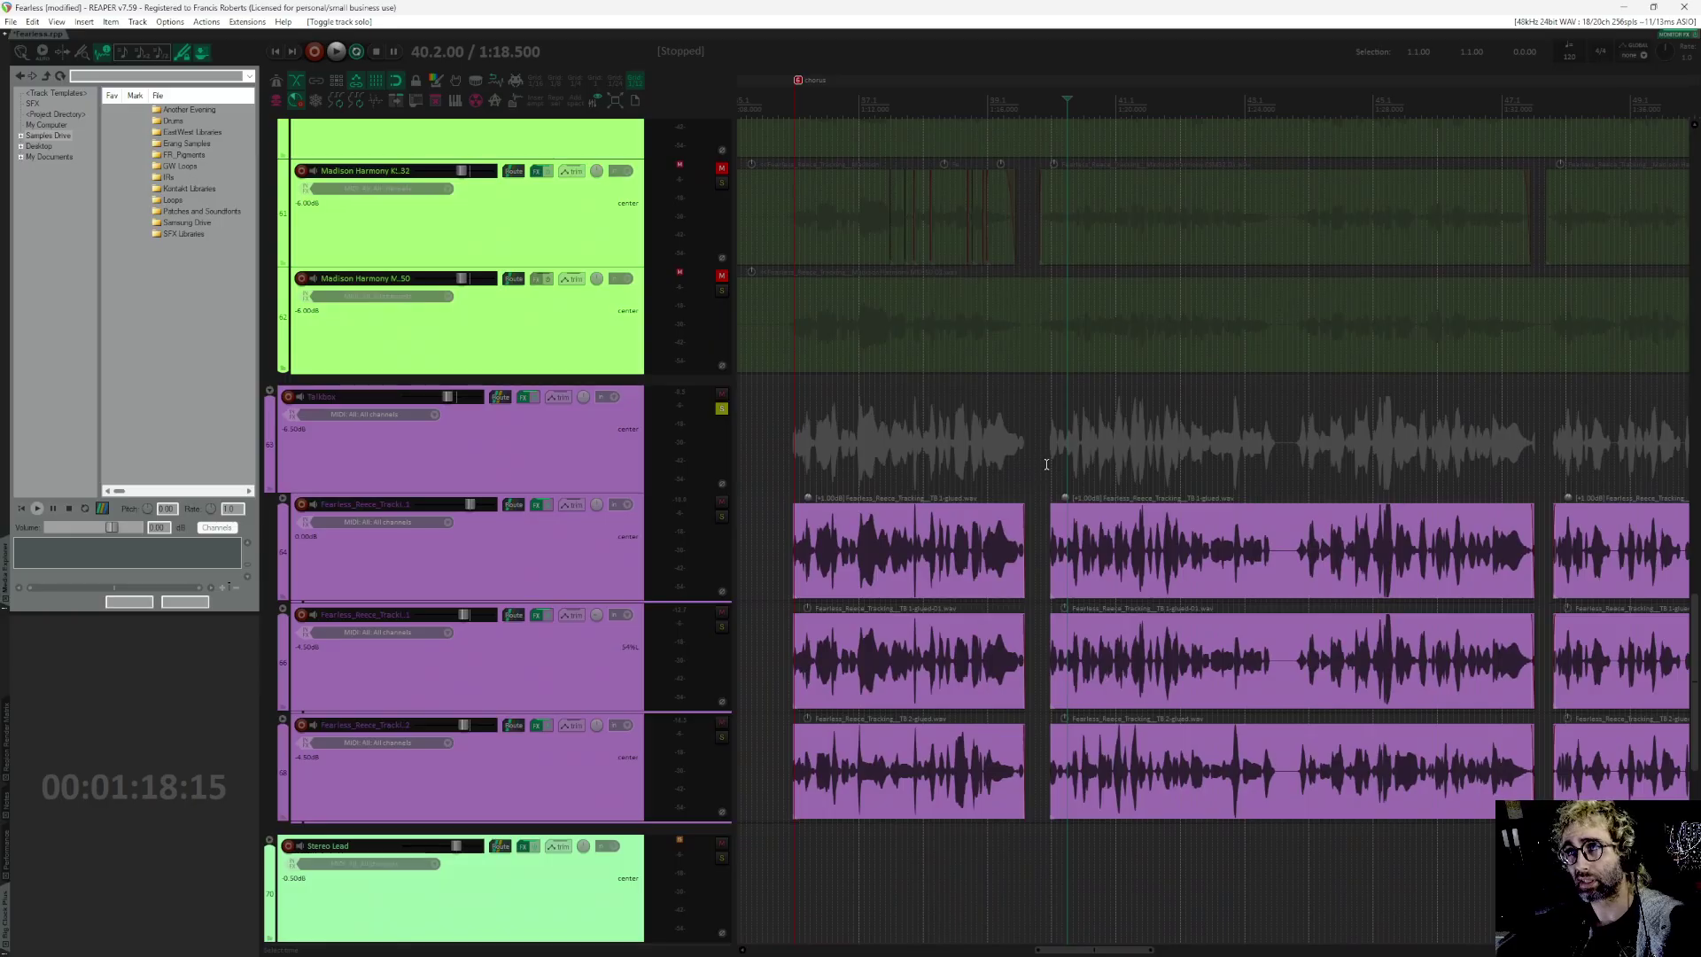
pyautogui.hscroll(-2, 1046, 464)
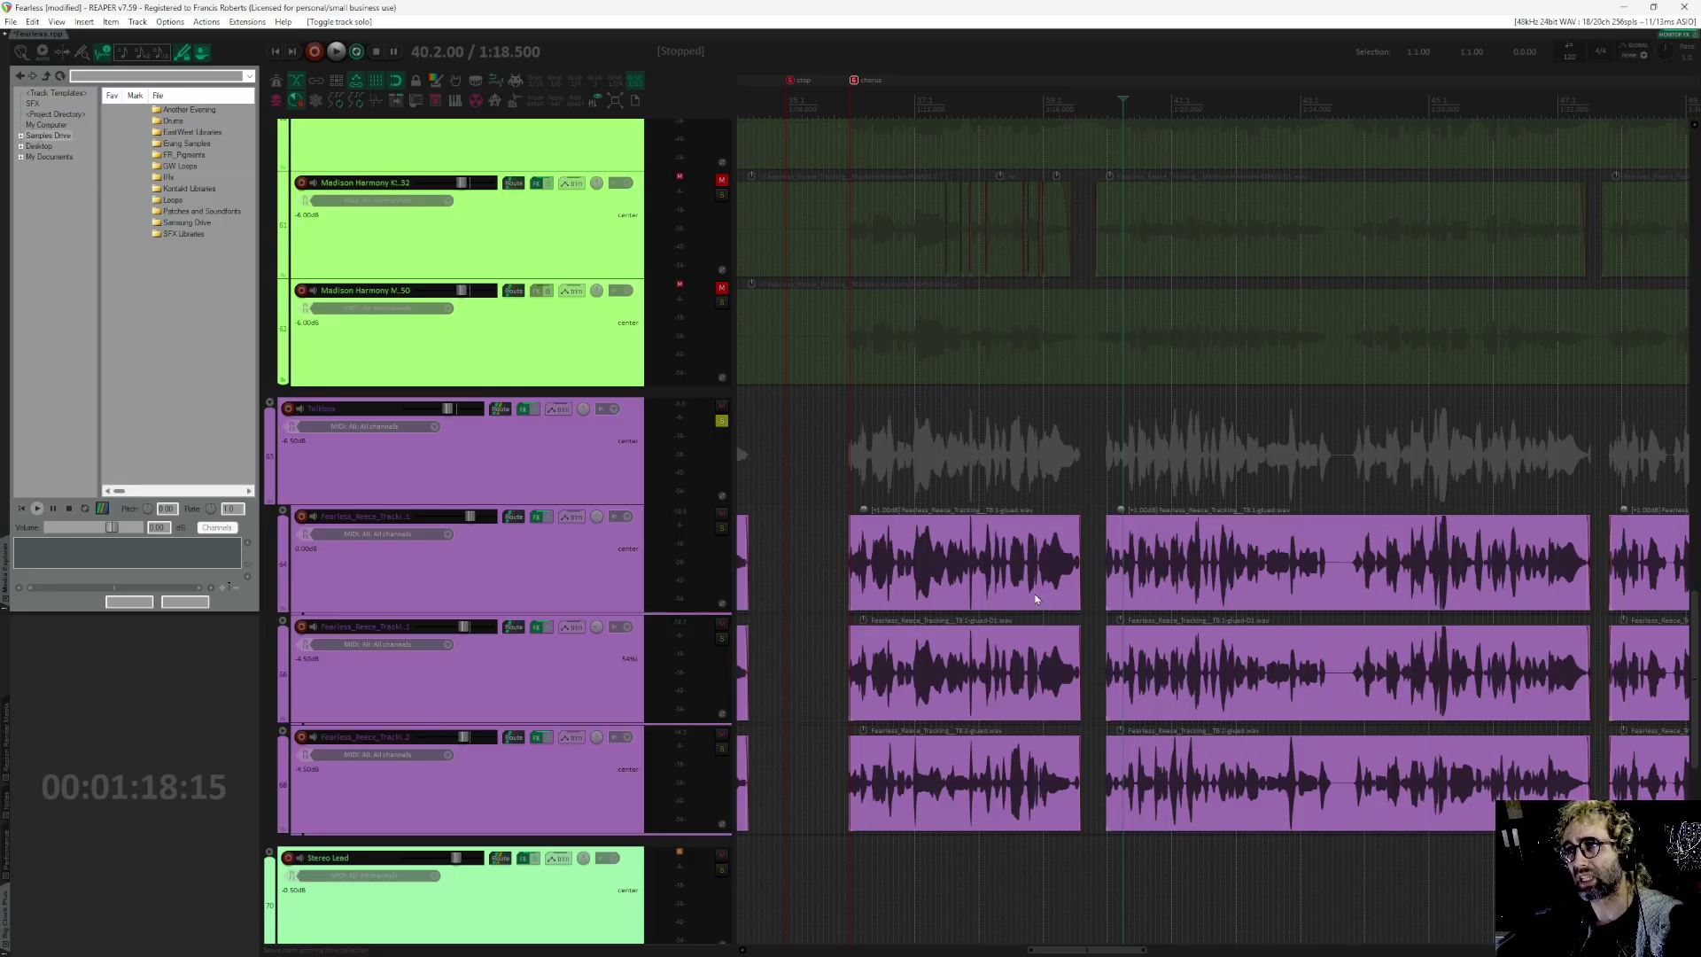
pyautogui.scroll(2, 1113, 482)
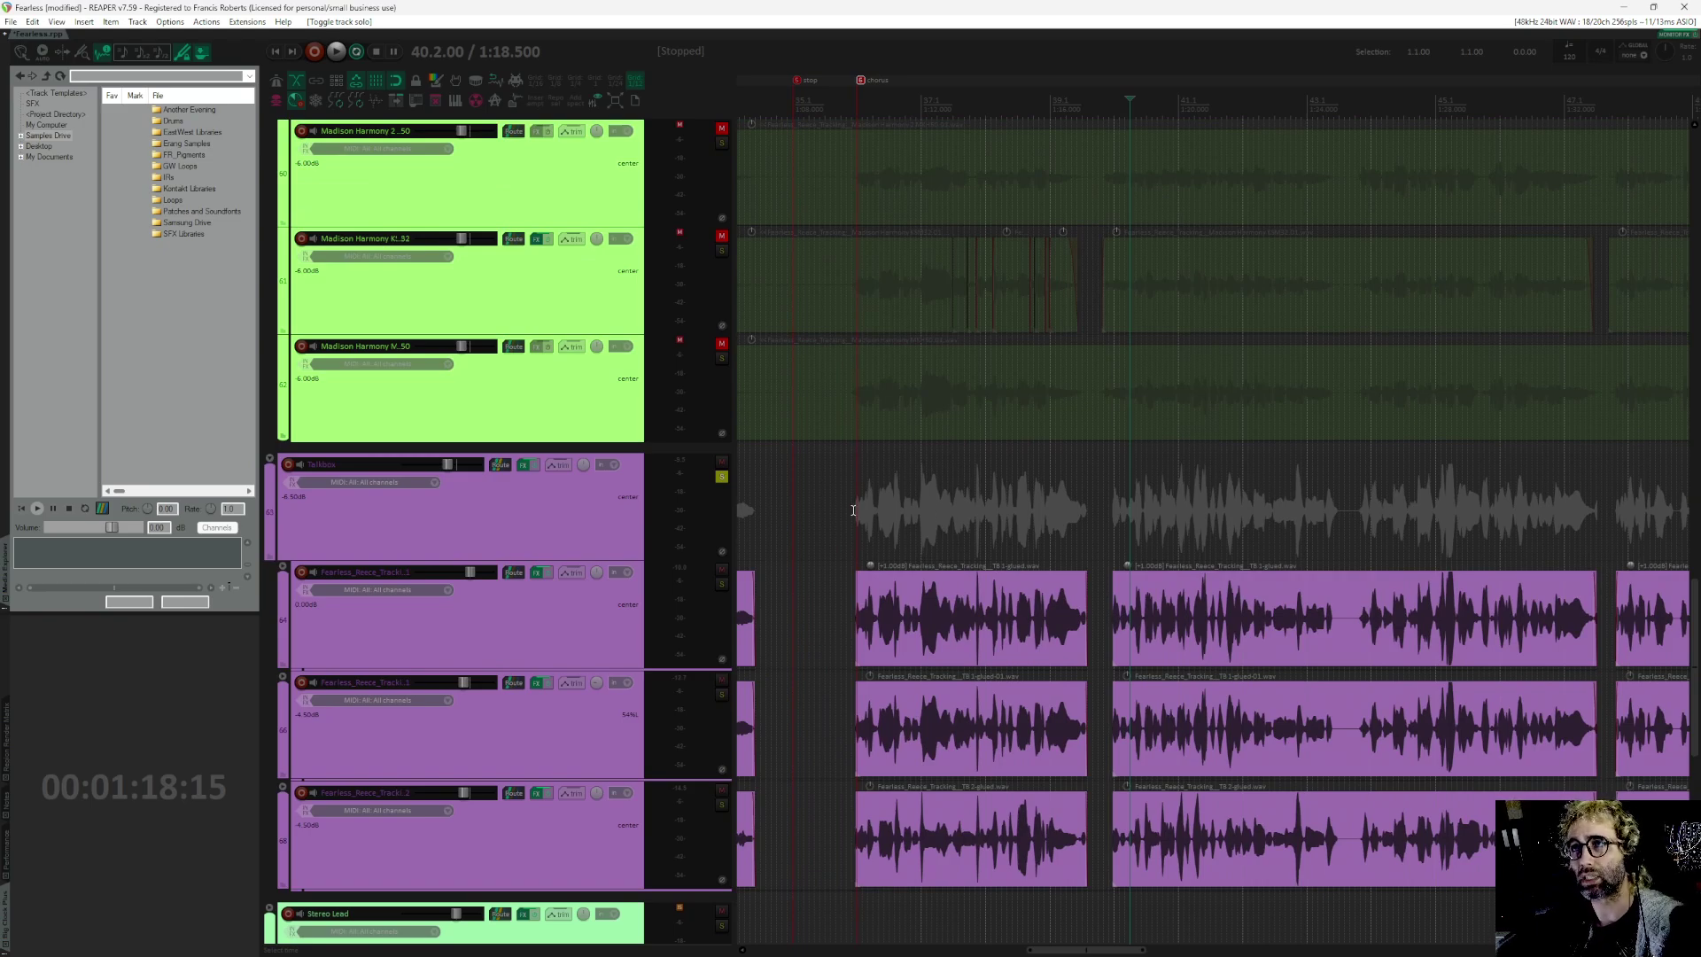
pyautogui.click(854, 510)
pyautogui.hscroll(-5, 873, 513)
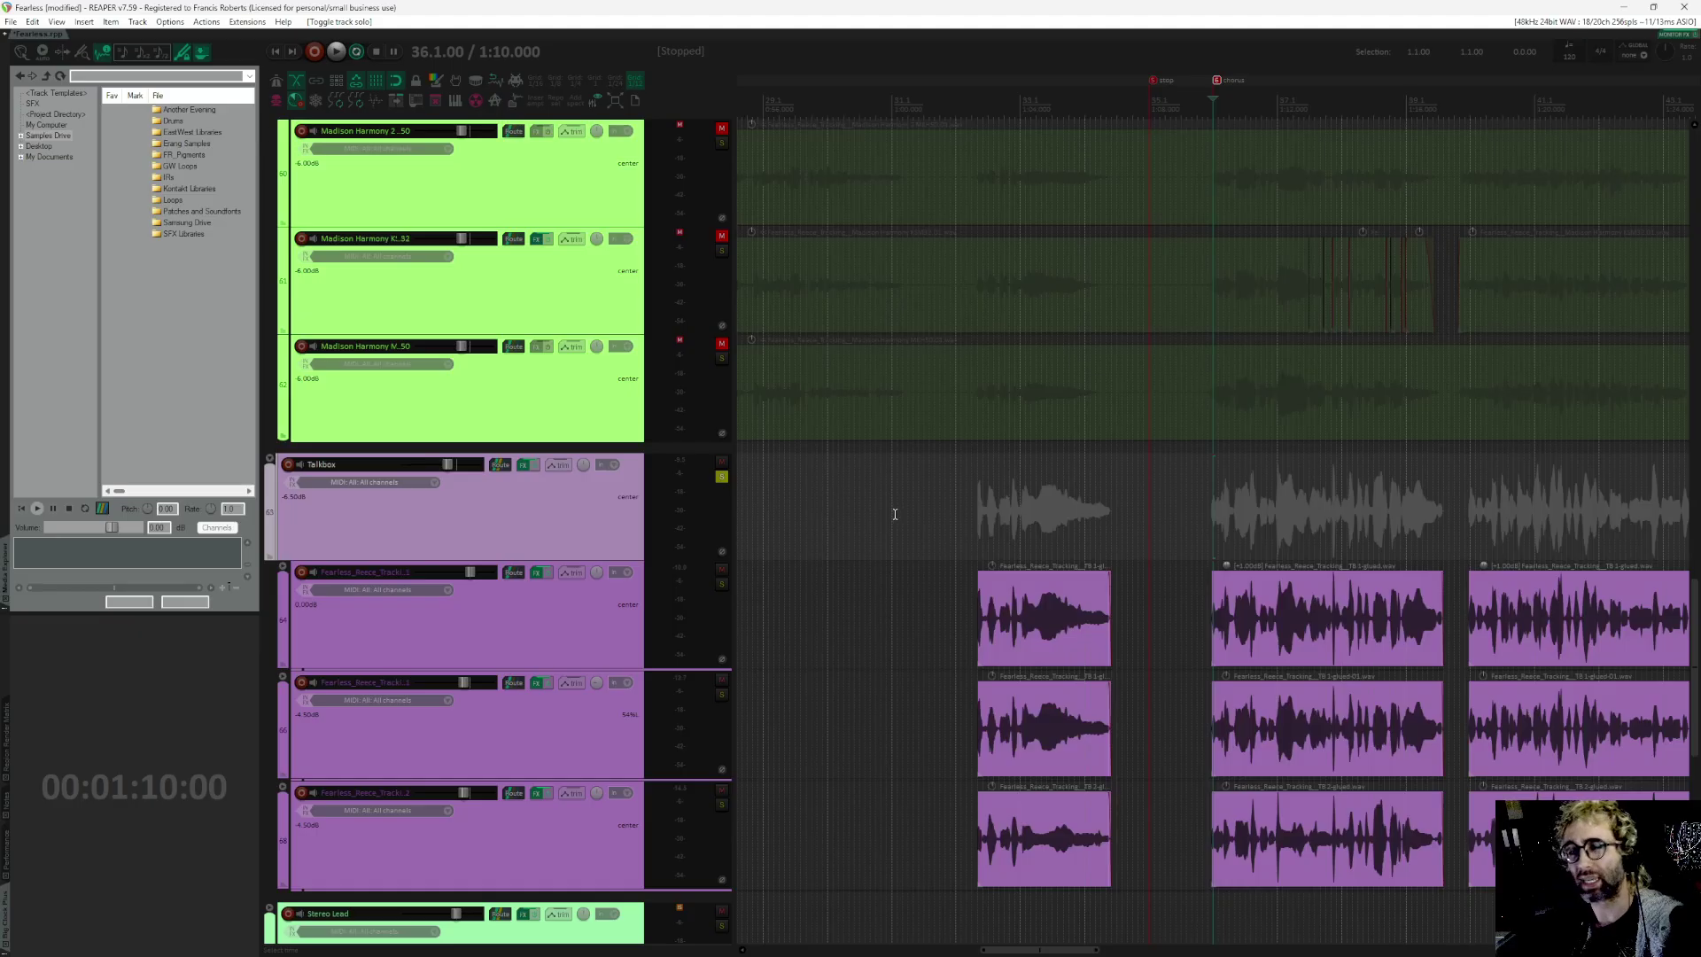
pyautogui.hscroll(3, 1040, 550)
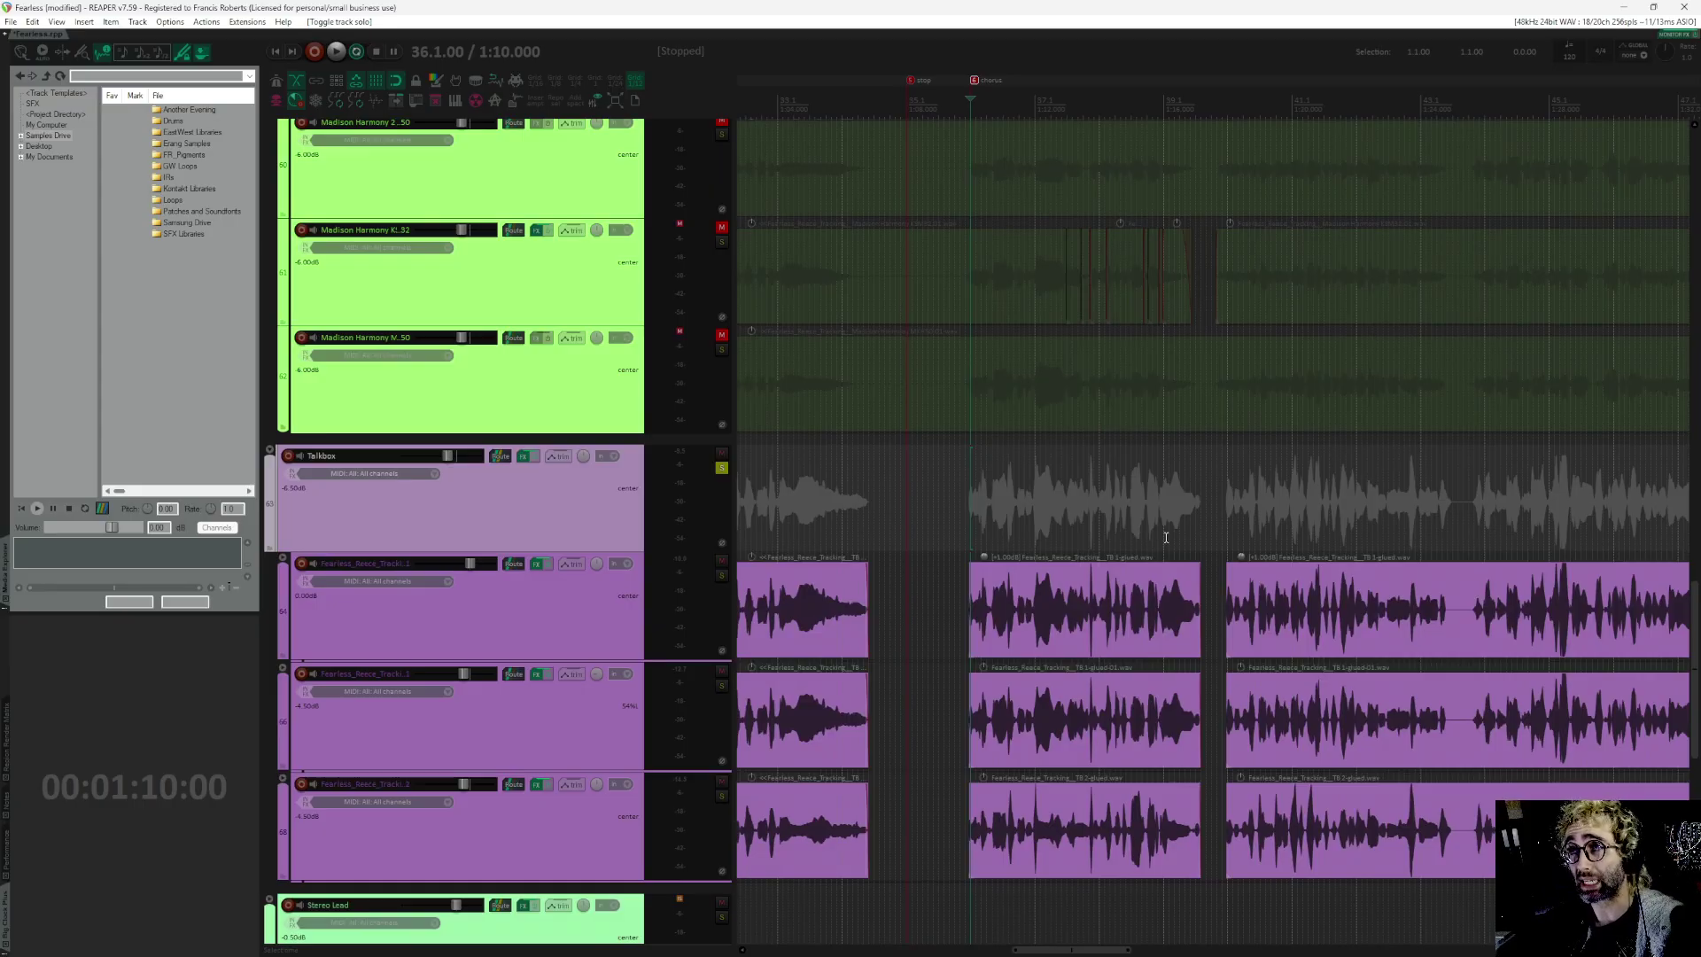
pyautogui.scroll(-1, 1180, 548)
pyautogui.hscroll(1, 1082, 512)
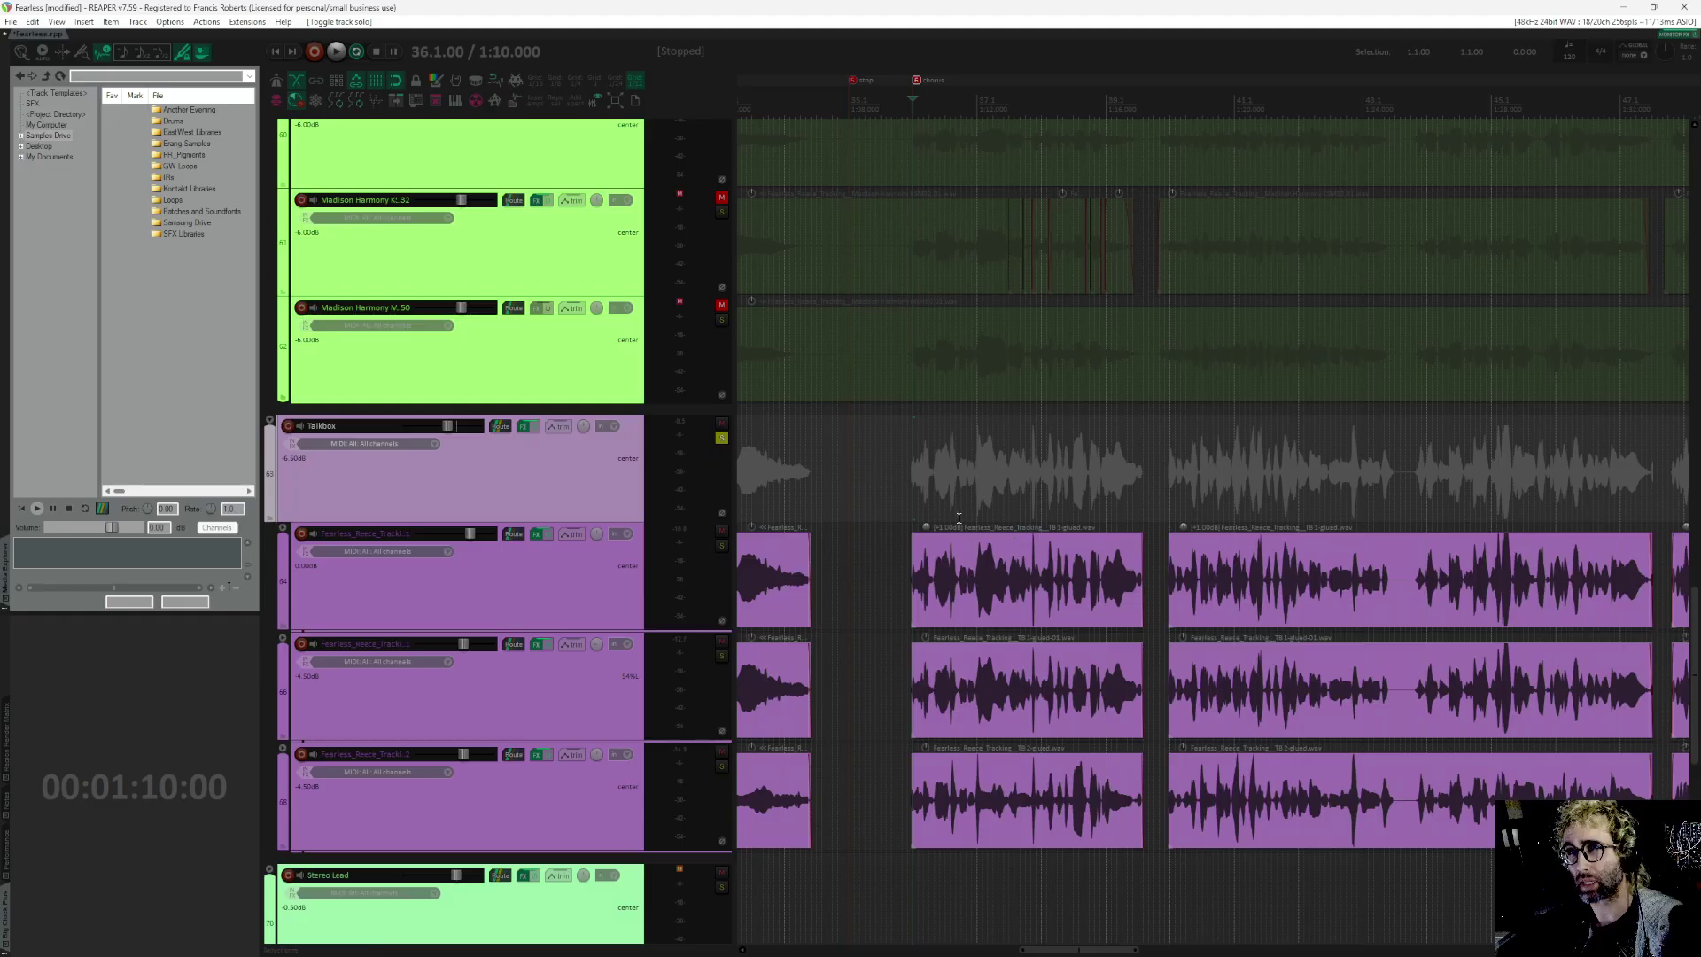
pyautogui.hscroll(-4, 1063, 514)
pyautogui.scroll(1, 1200, 508)
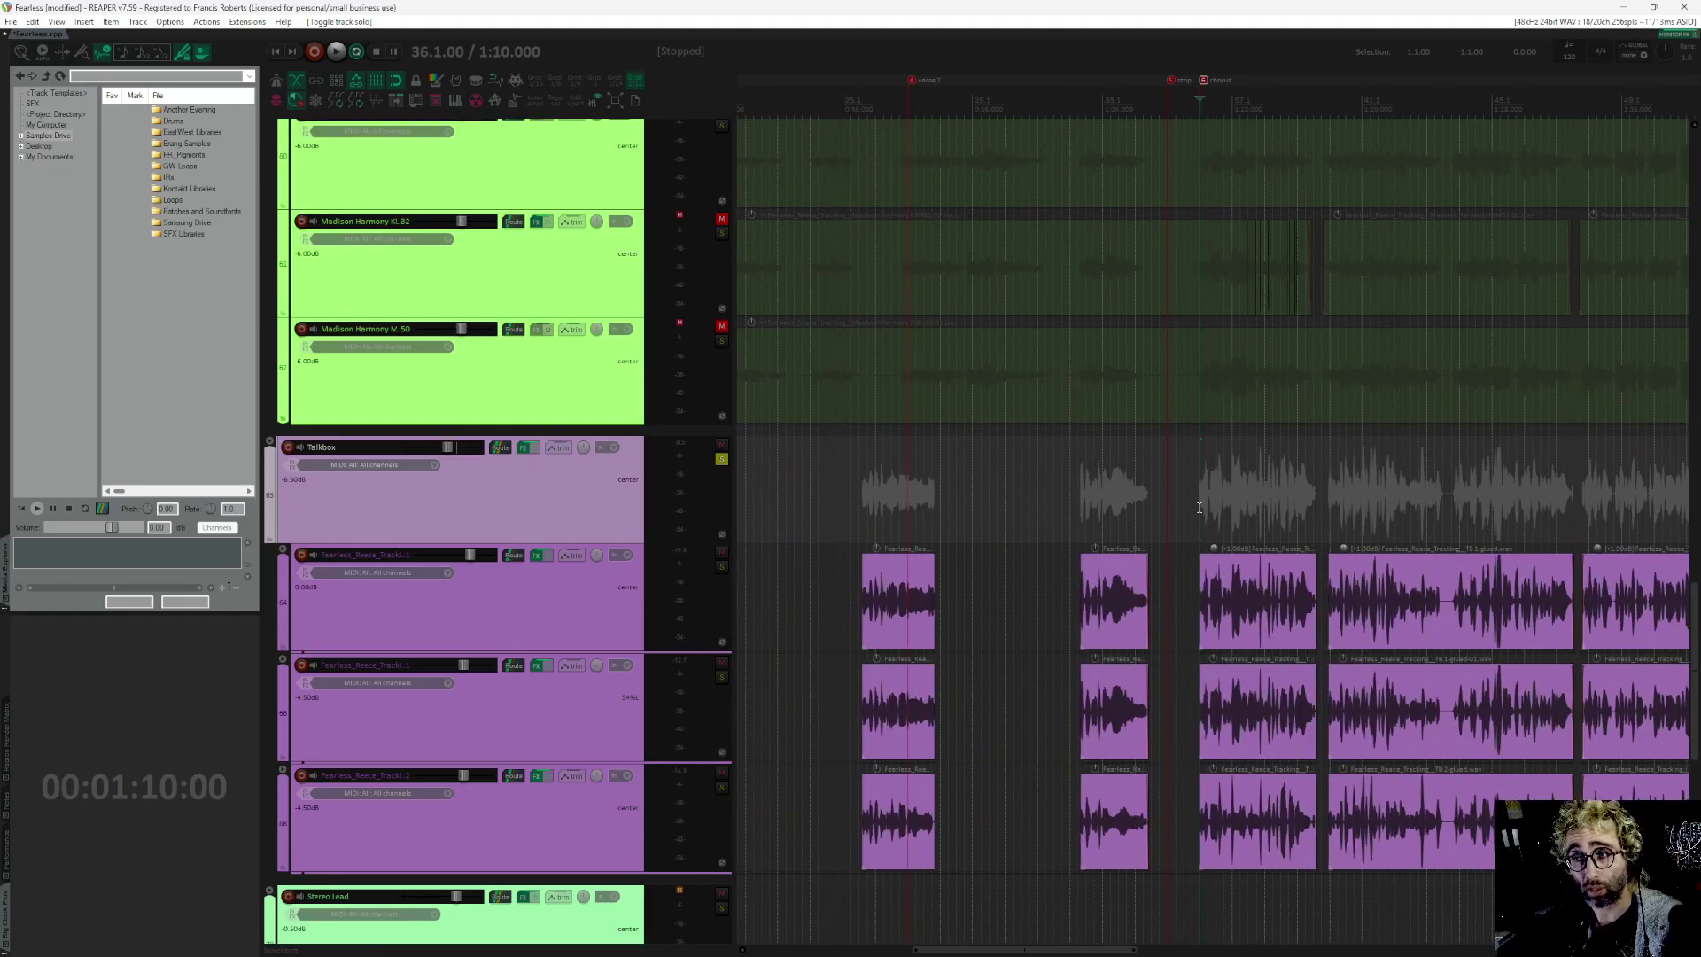
pyautogui.hscroll(2, 1192, 513)
pyautogui.scroll(1, 994, 530)
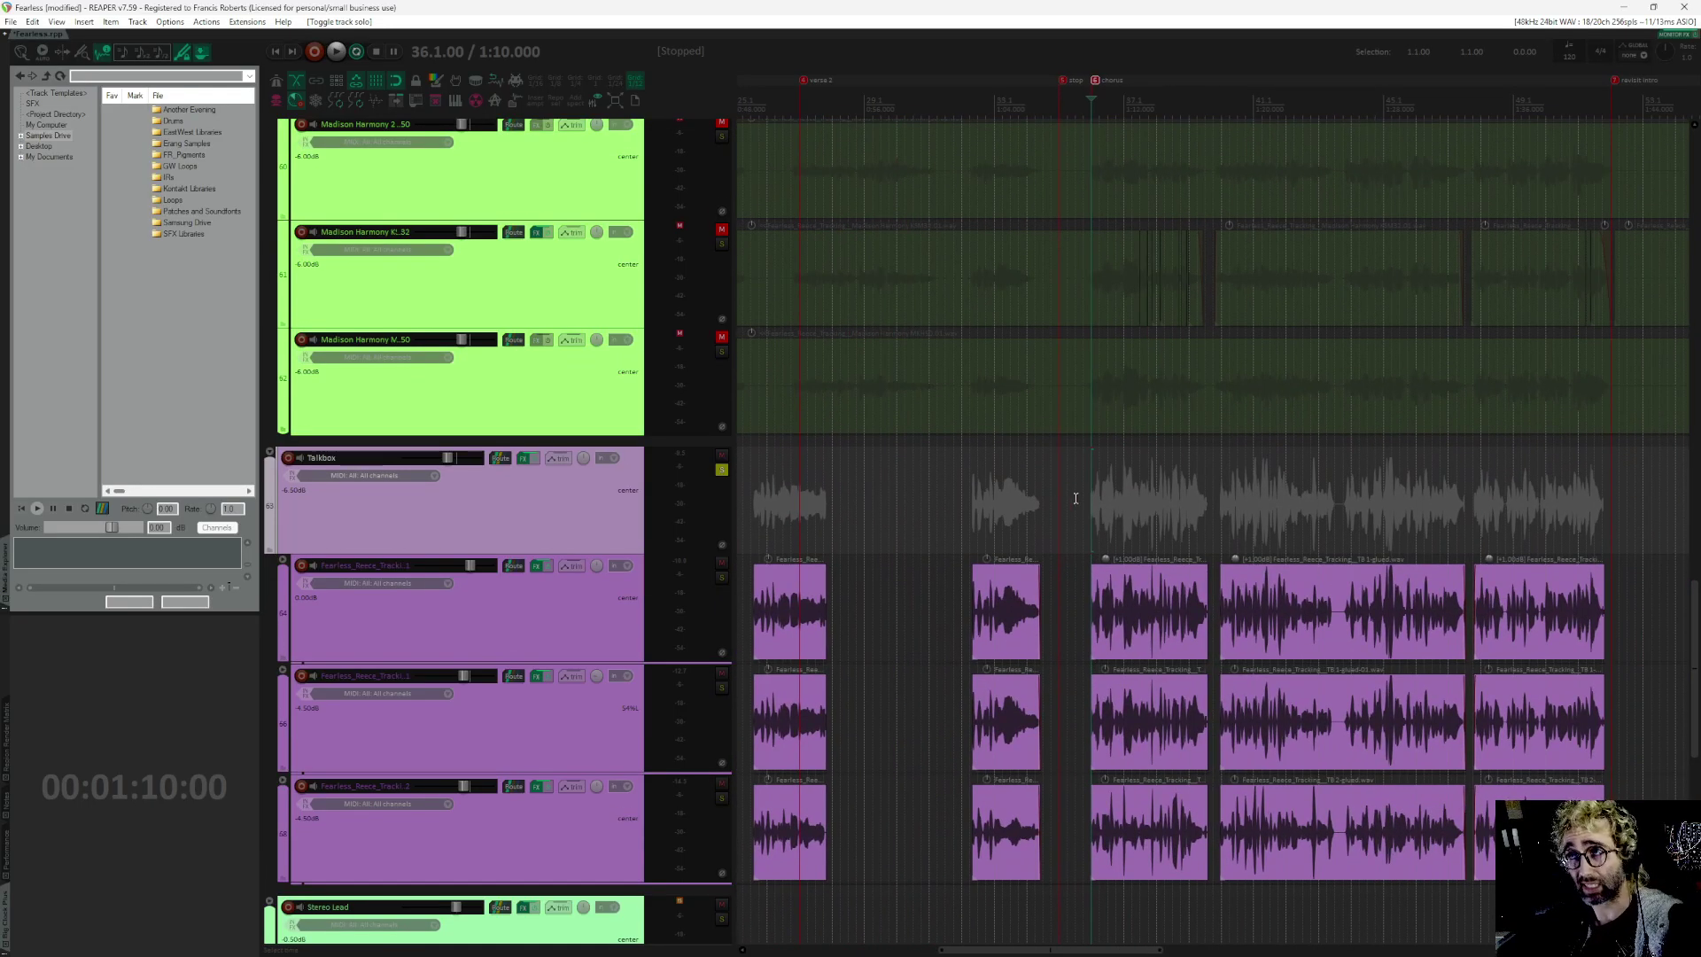
# Step: Select the first chorus clip on the upper Talkbox track and briefly play its waveform peak from 37.4.00
pyautogui.click(1150, 582)
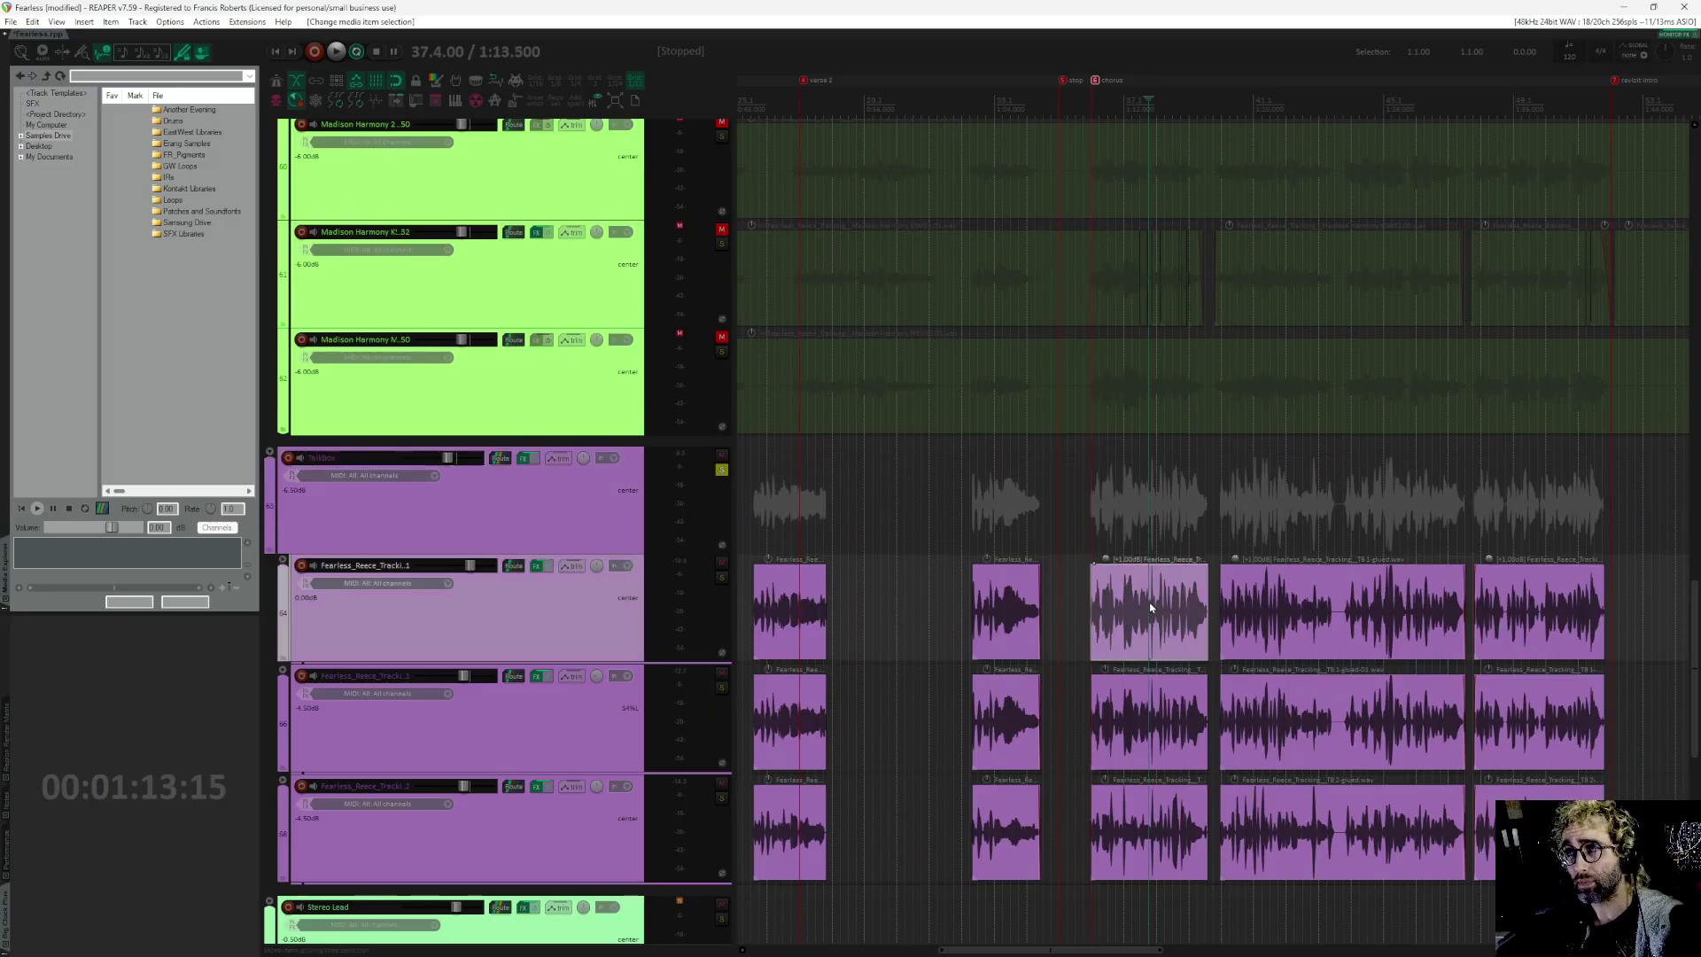
pyautogui.scroll(6, 1161, 611)
pyautogui.press('space')
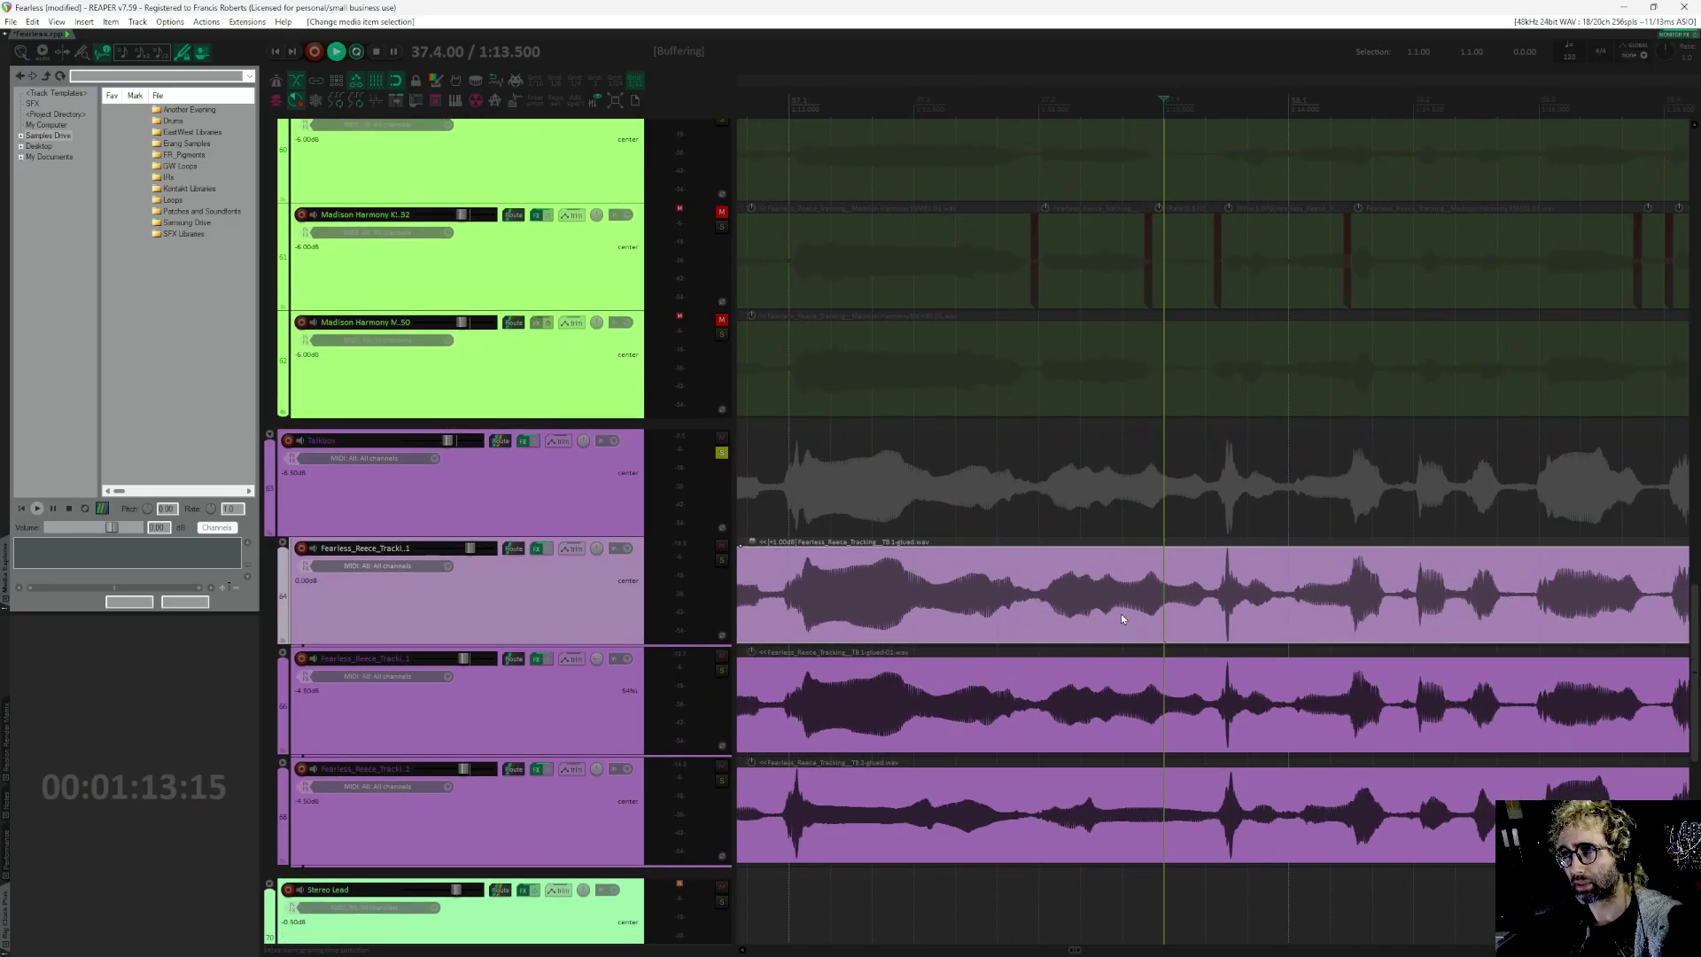
pyautogui.press('space')
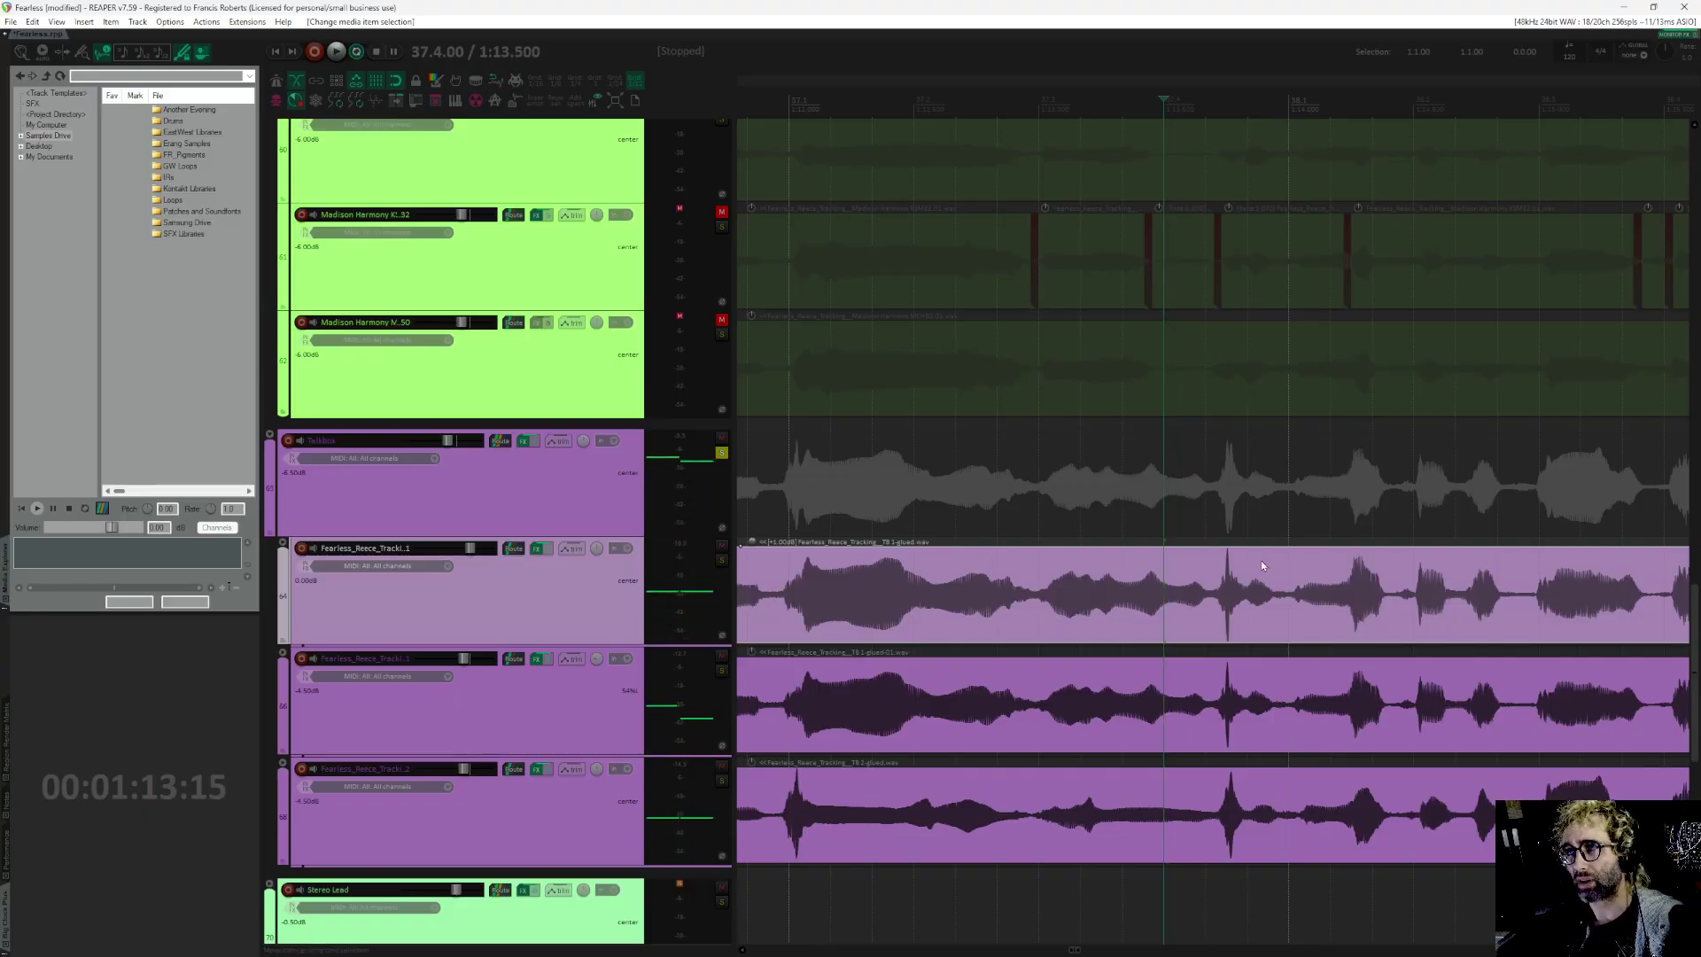
pyautogui.scroll(-3, 756, 582)
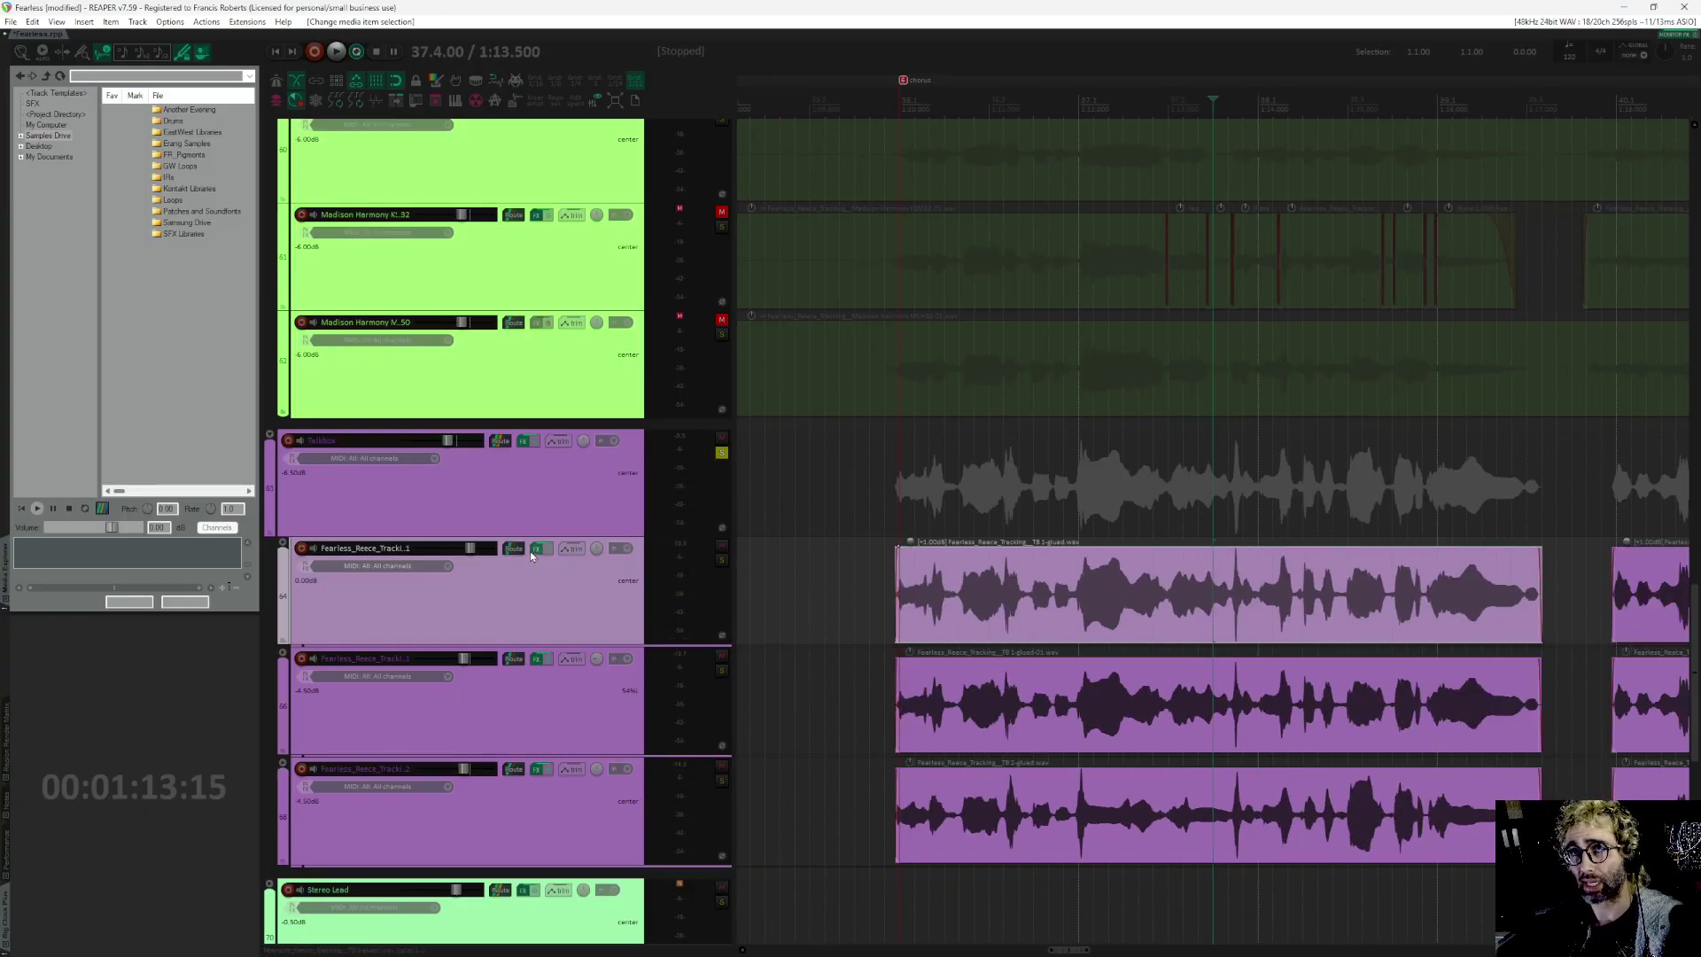
# Step: Open the upper Talkbox track's effects chain and watch ReaLimit's gain reduction while playing from 37.4.00
pyautogui.press('space')
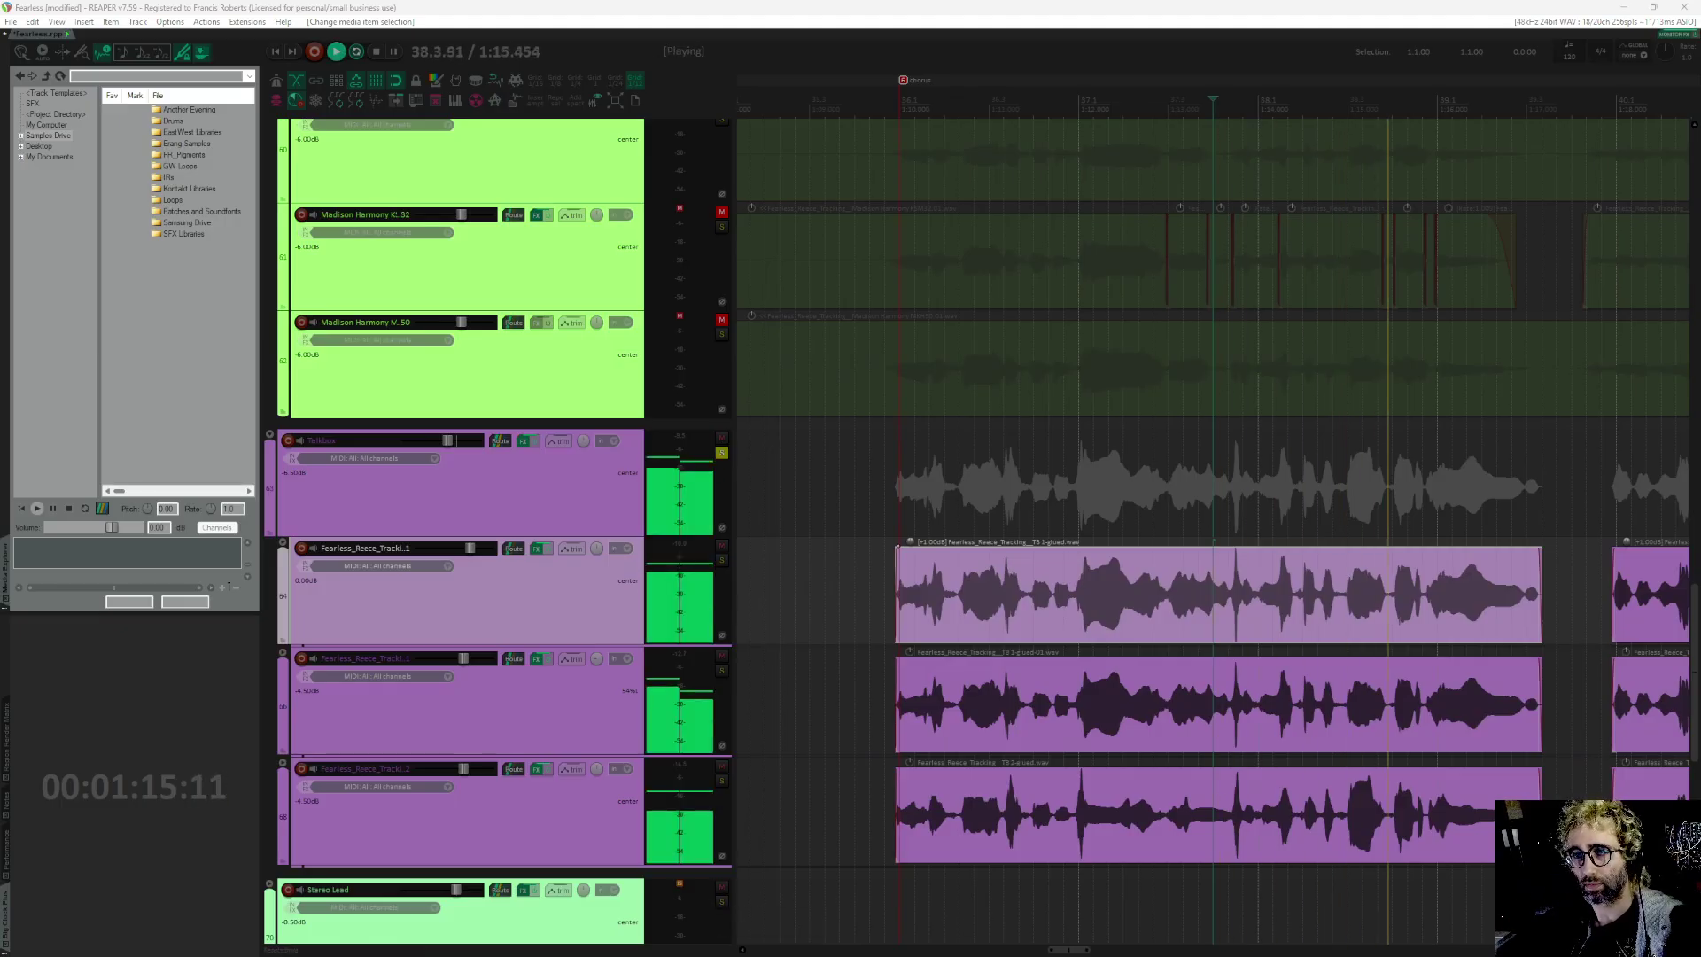
pyautogui.press('f')
pyautogui.moveTo(959, 470); pyautogui.dragTo(984, 397)
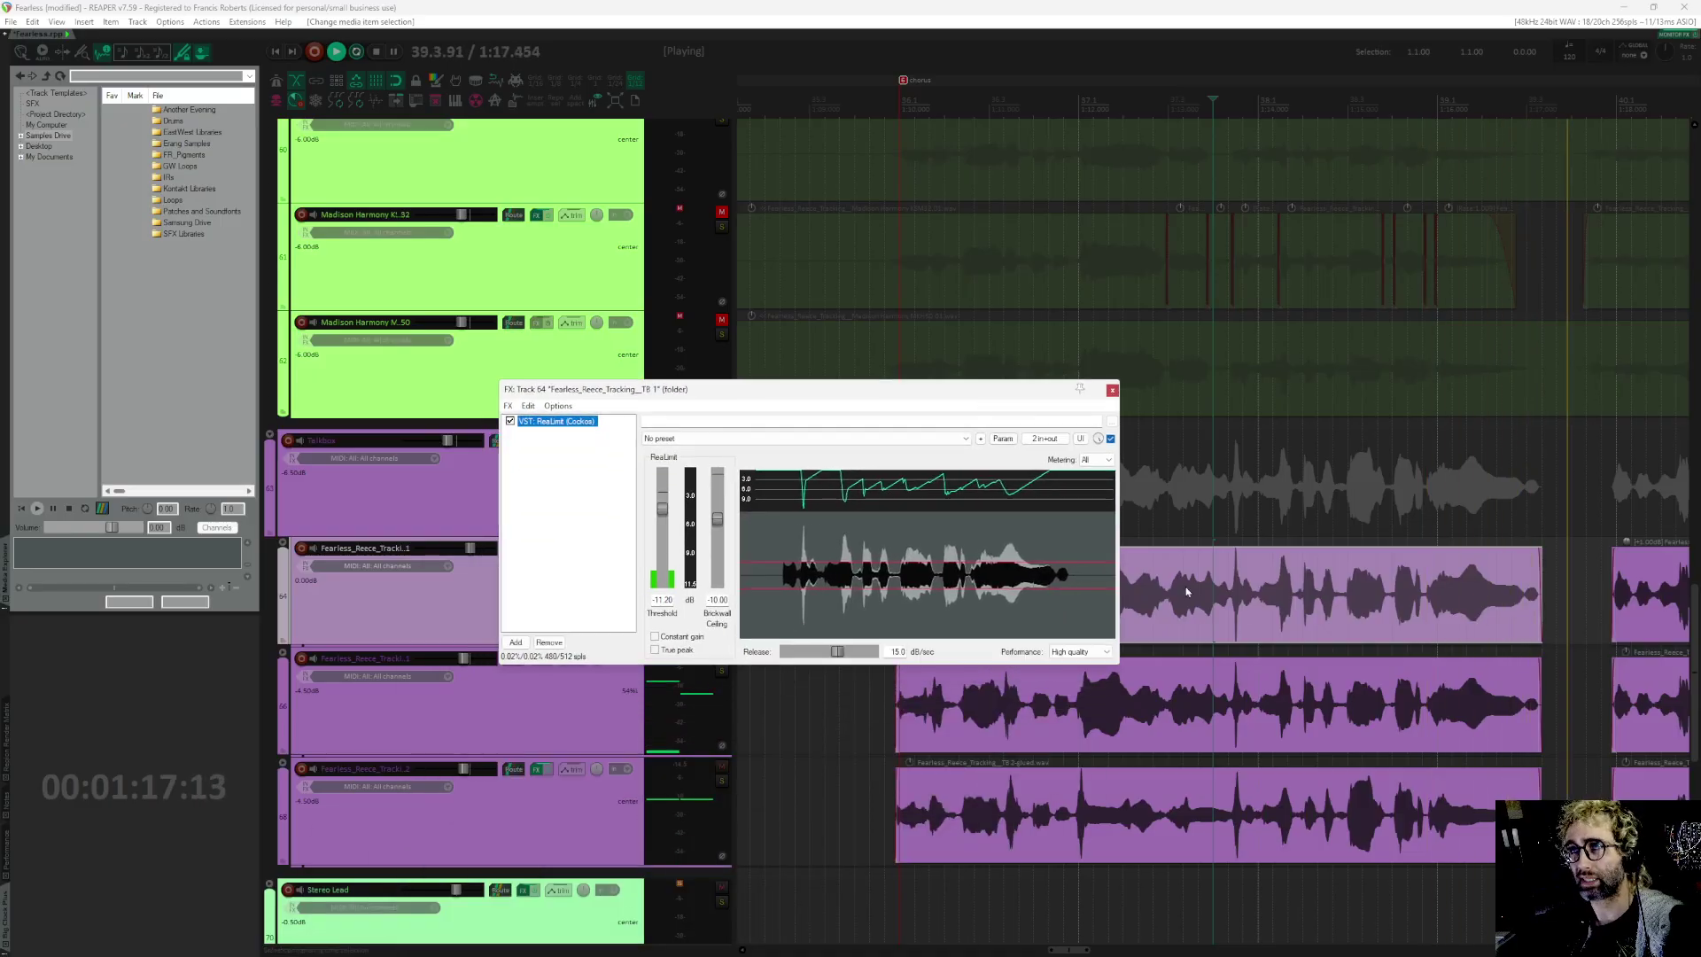
pyautogui.press('space')
pyautogui.press('space')
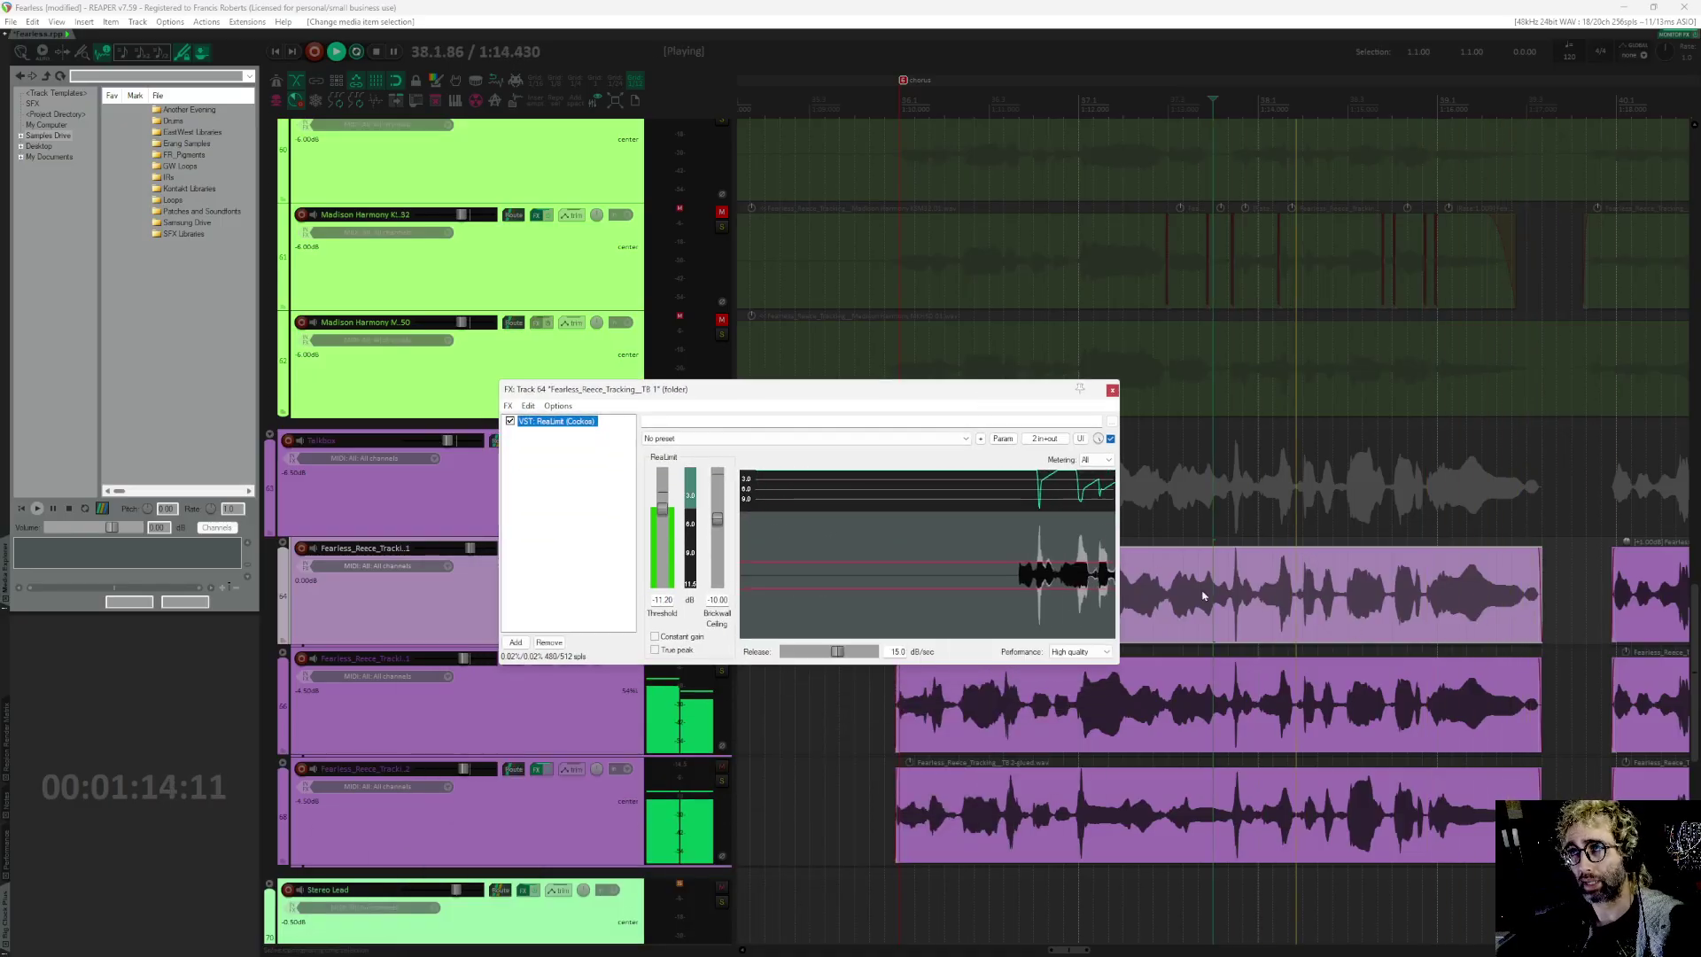
pyautogui.press('space')
# Step: Compare the upper Talkbox track with ReaLimit bypassed and re-enabled during playback, and close its effects chain
pyautogui.click(510, 422)
pyautogui.press('space')
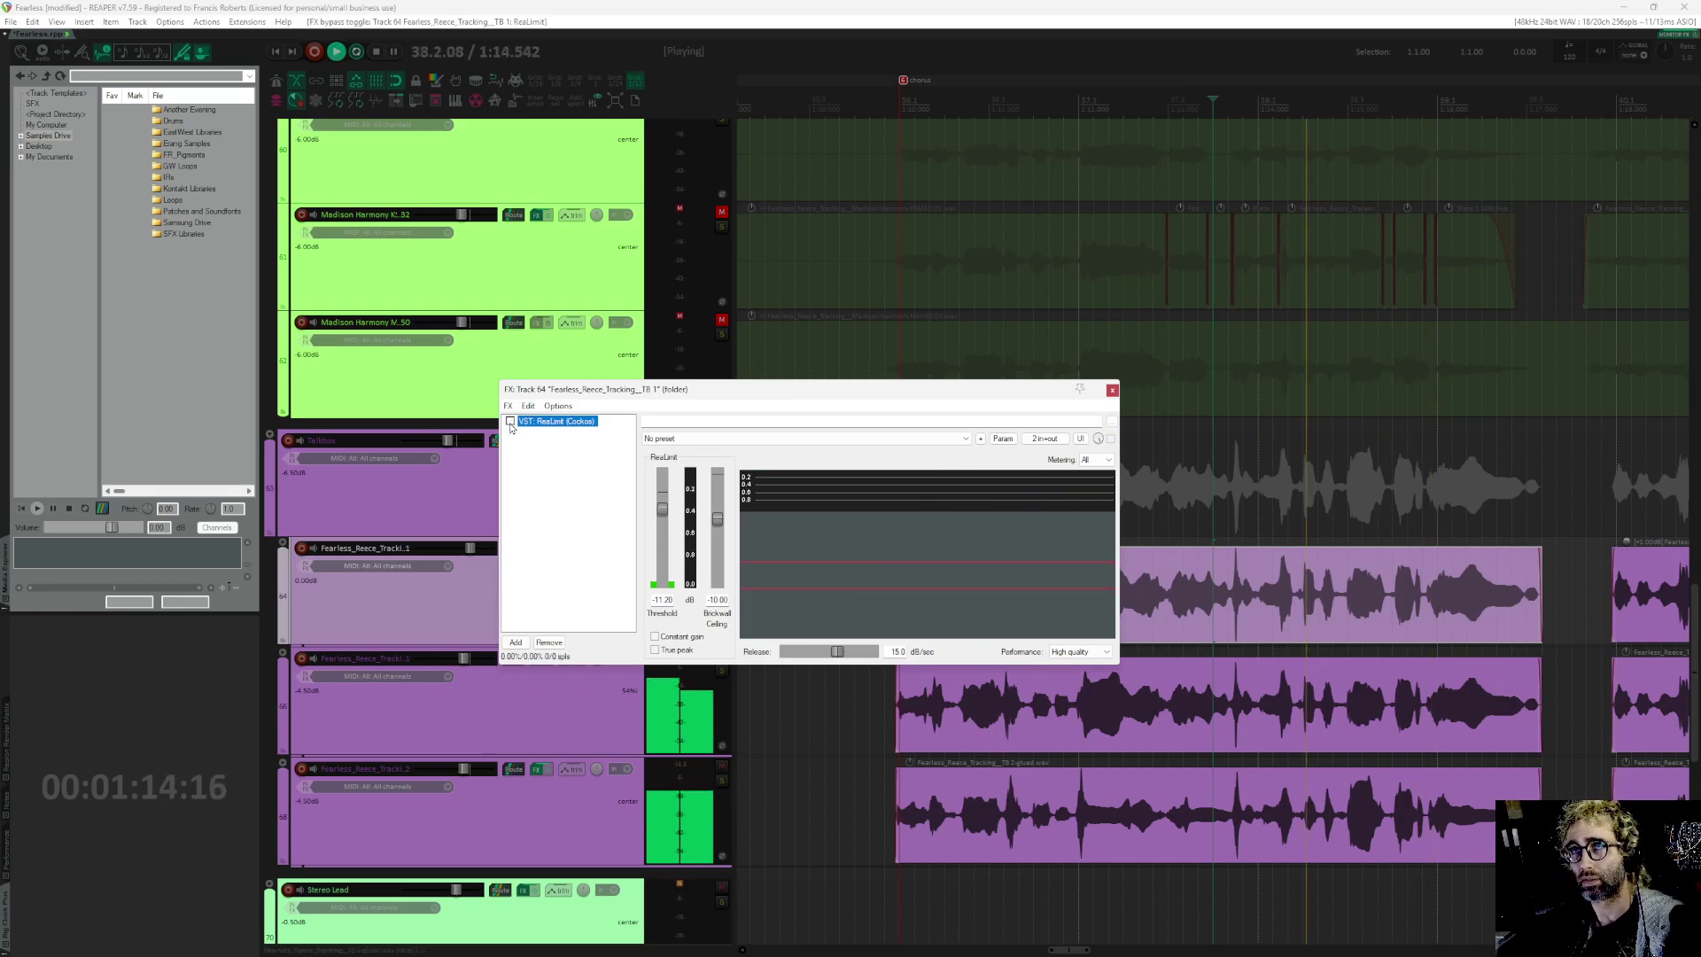
pyautogui.click(511, 421)
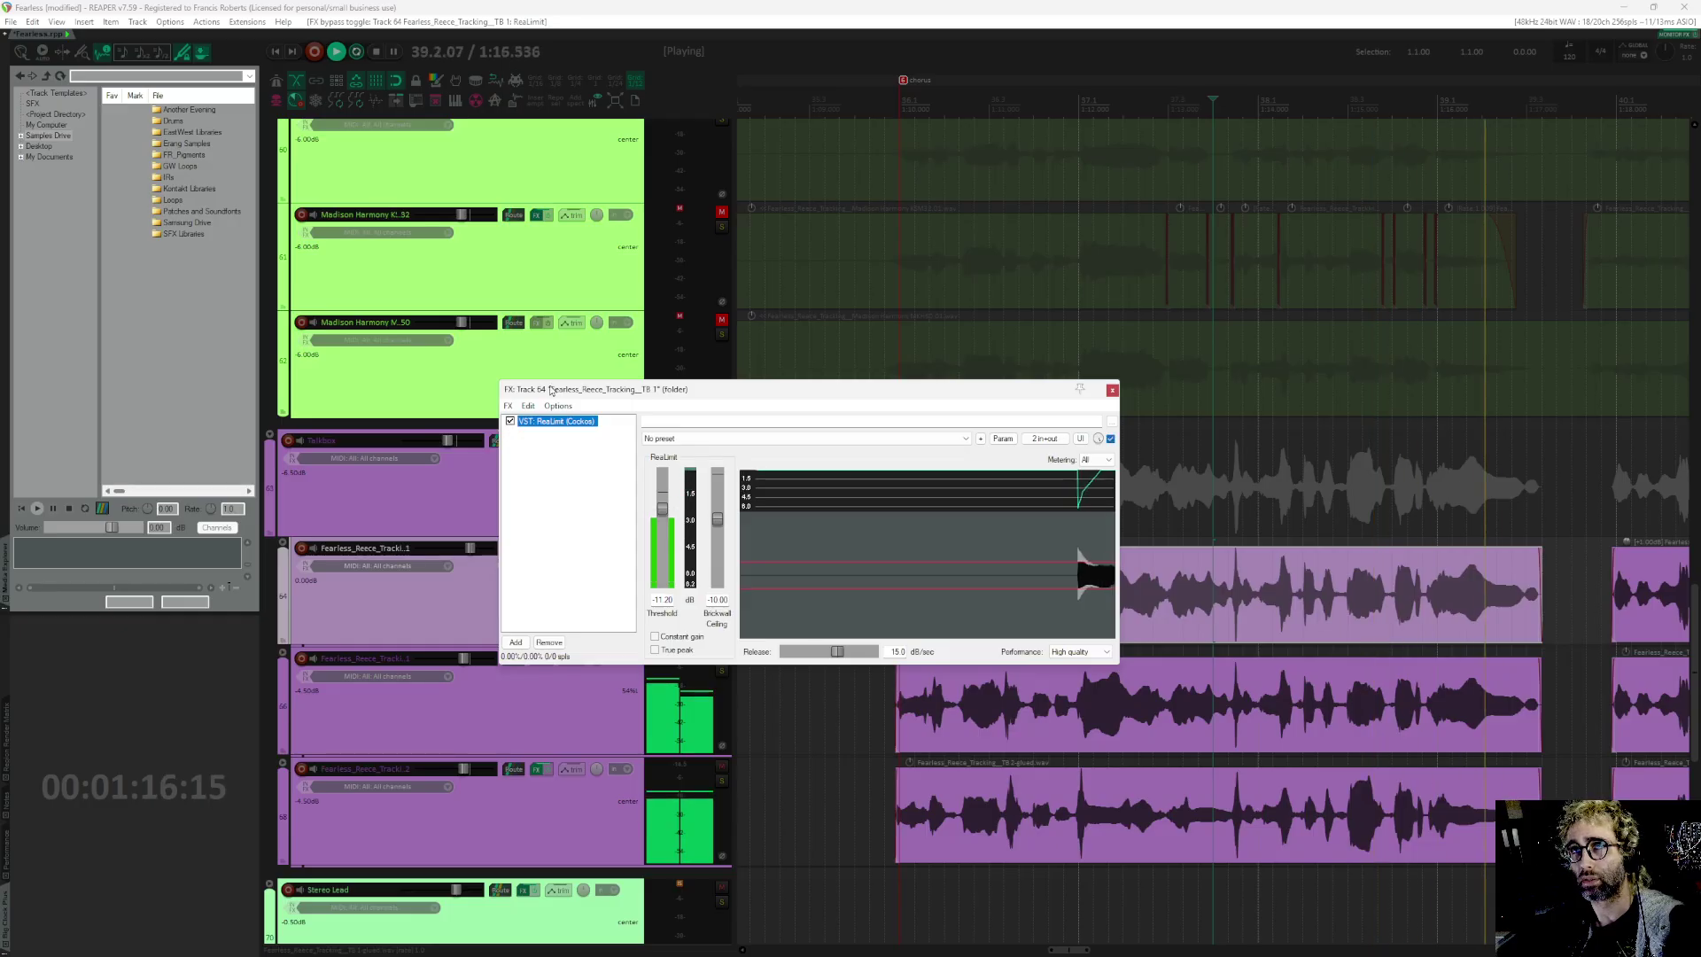
pyautogui.press('space')
pyautogui.press('Escape')
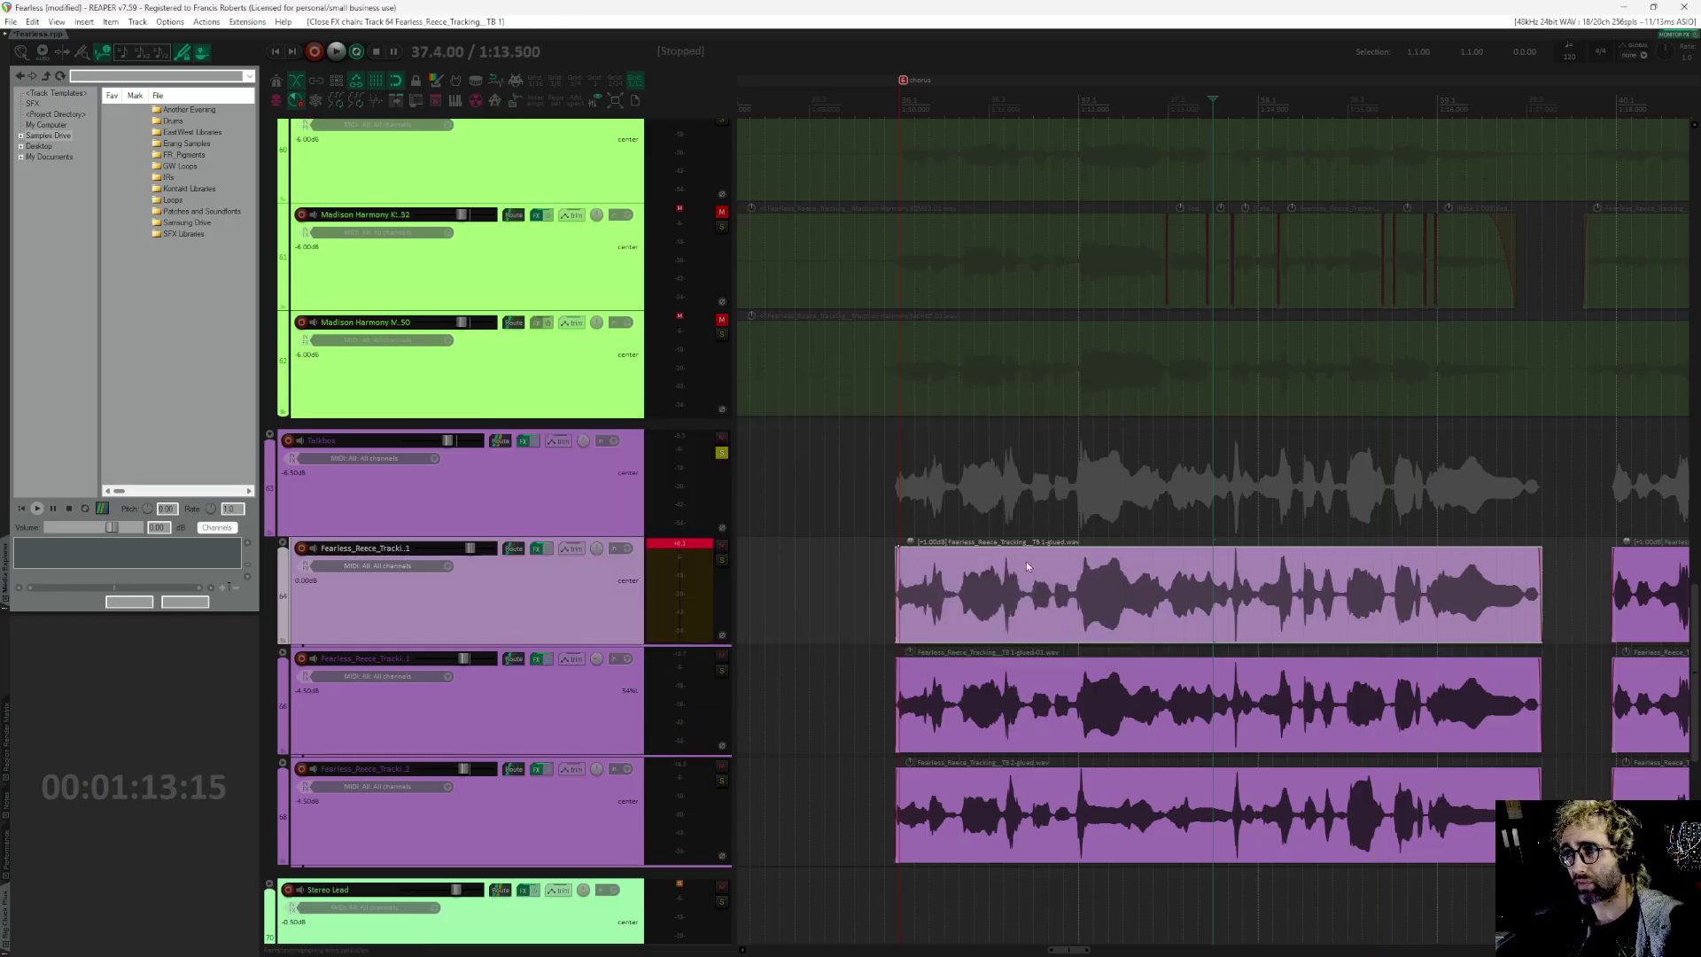
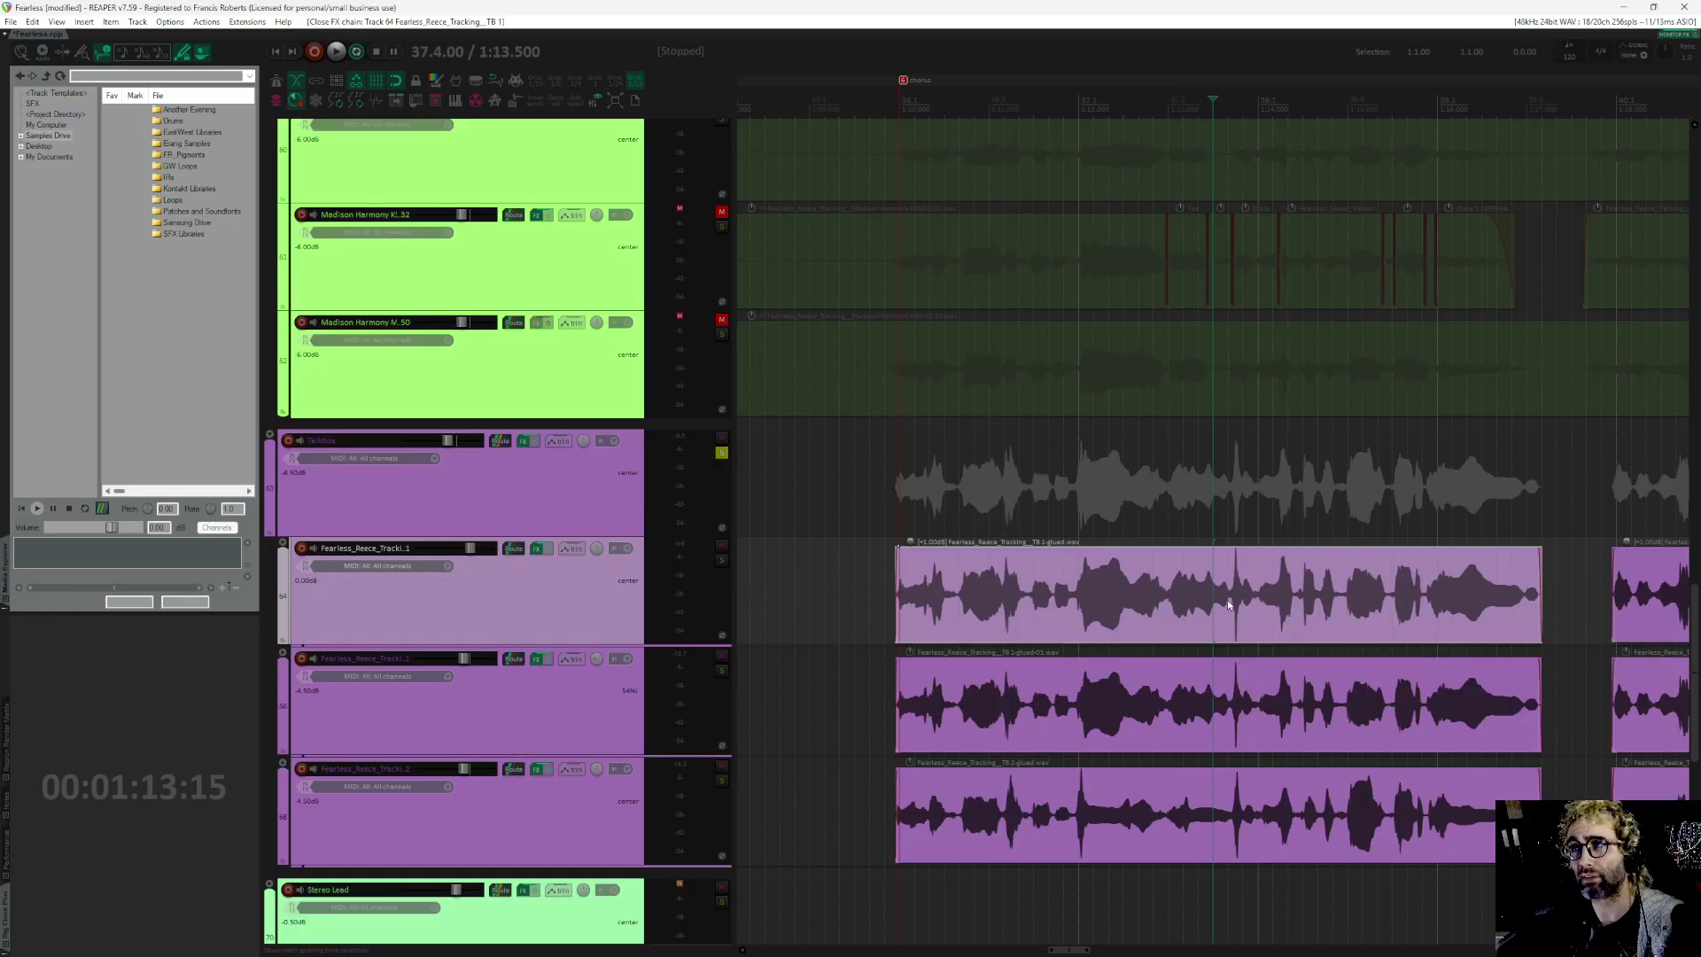
pyautogui.scroll(-3, 1229, 605)
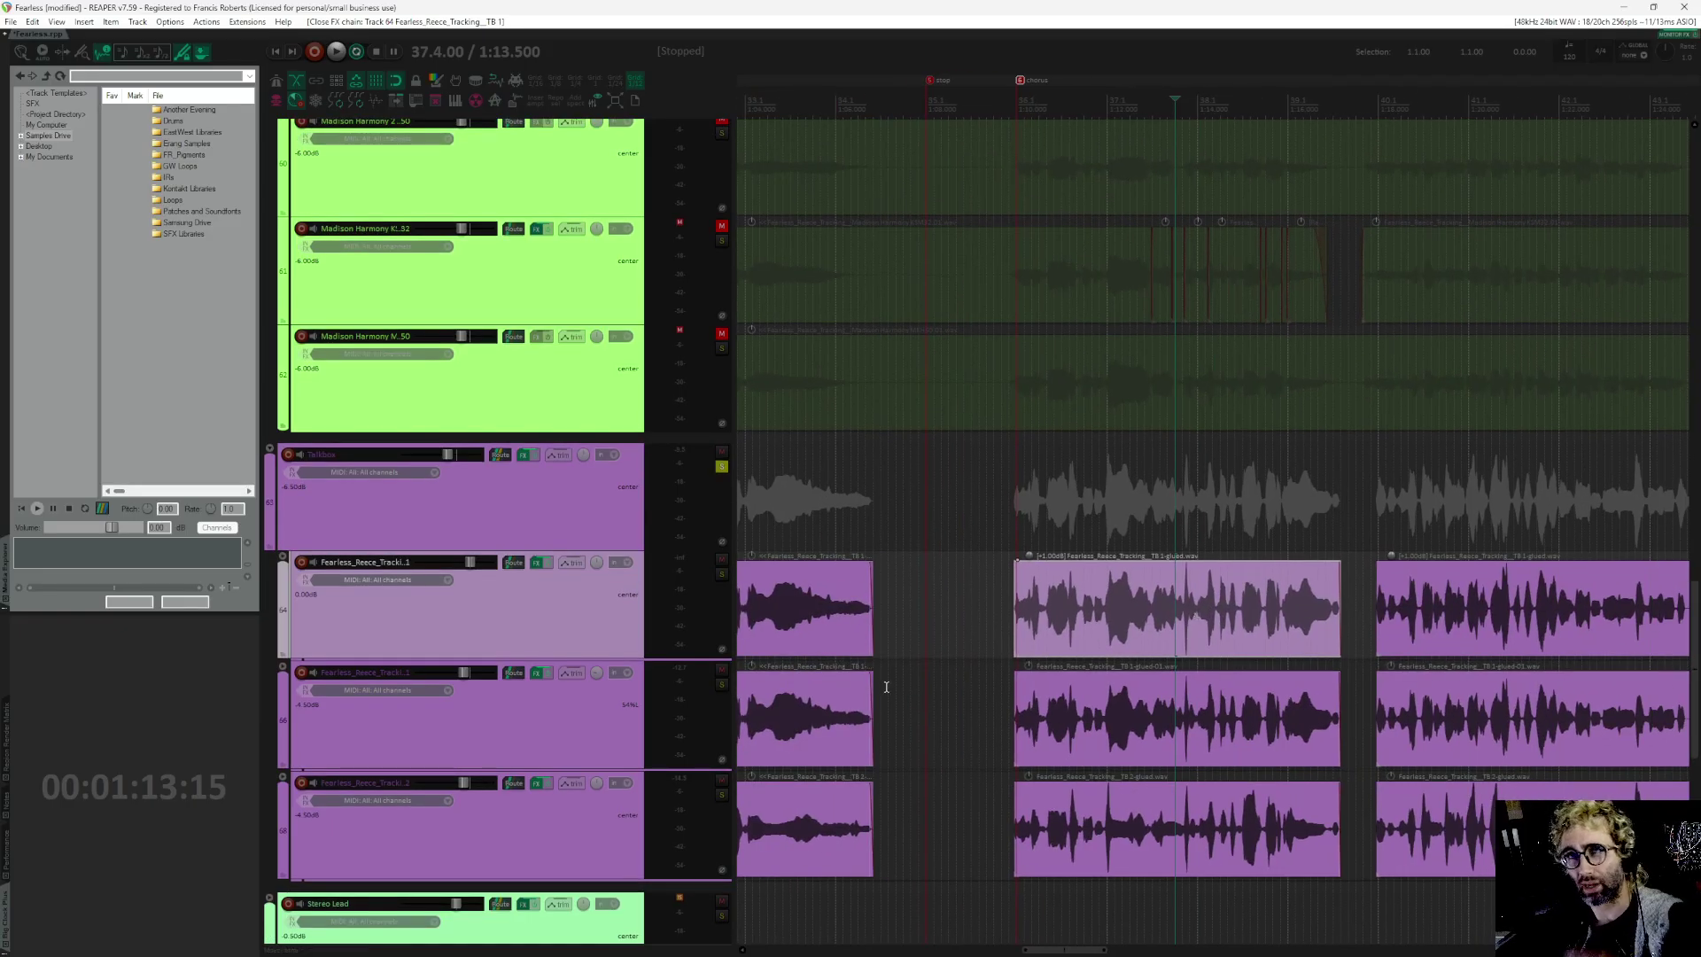
pyautogui.scroll(-3, 1122, 660)
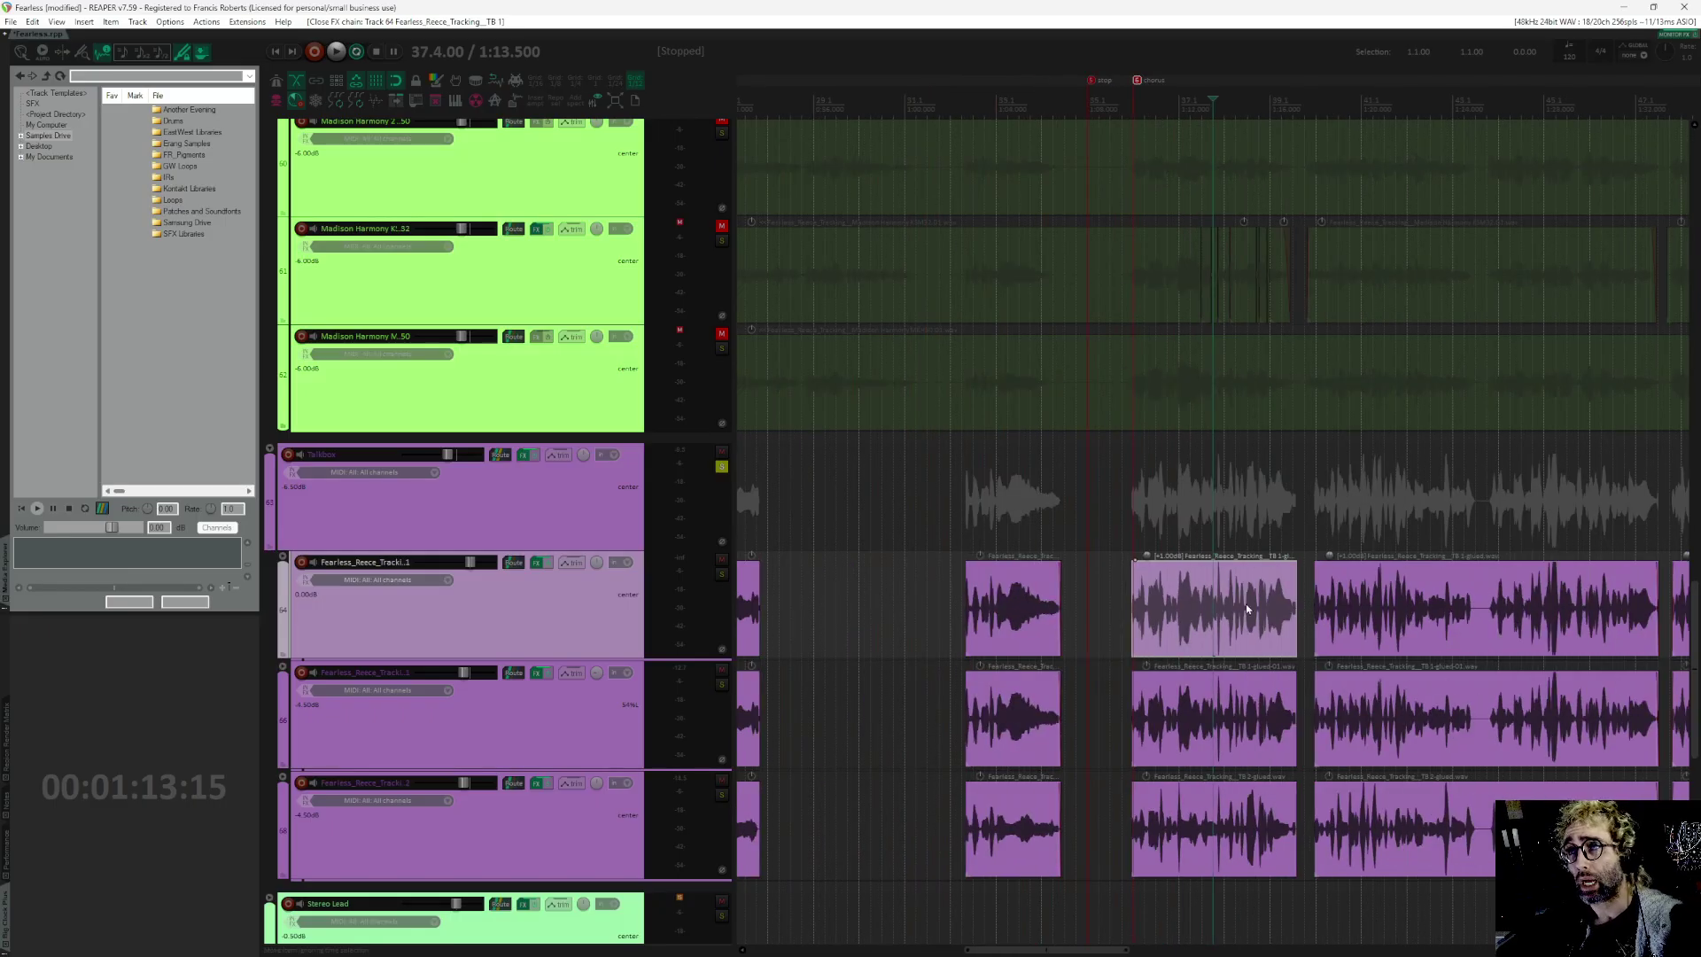
pyautogui.scroll(3, 999, 650)
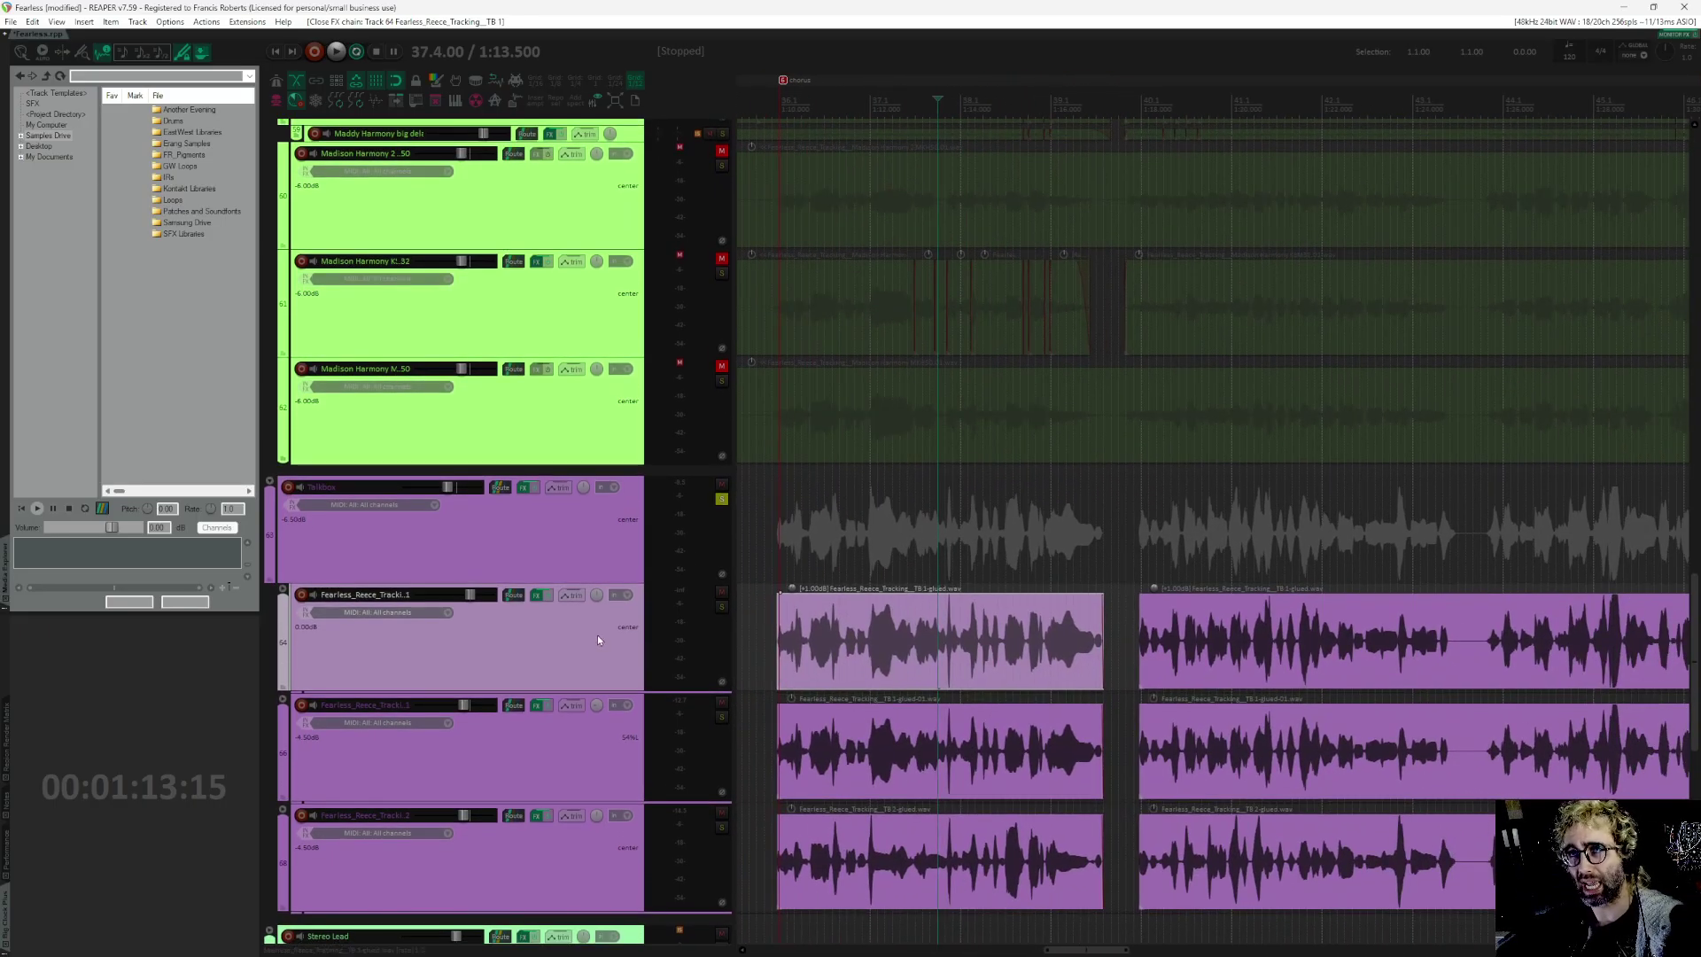
# Step: Open the Talkbox folder track's effects chain to view its PuigTec EQP1A equalizer
pyautogui.hscroll(-3, 1007, 631)
pyautogui.scroll(1, 1072, 647)
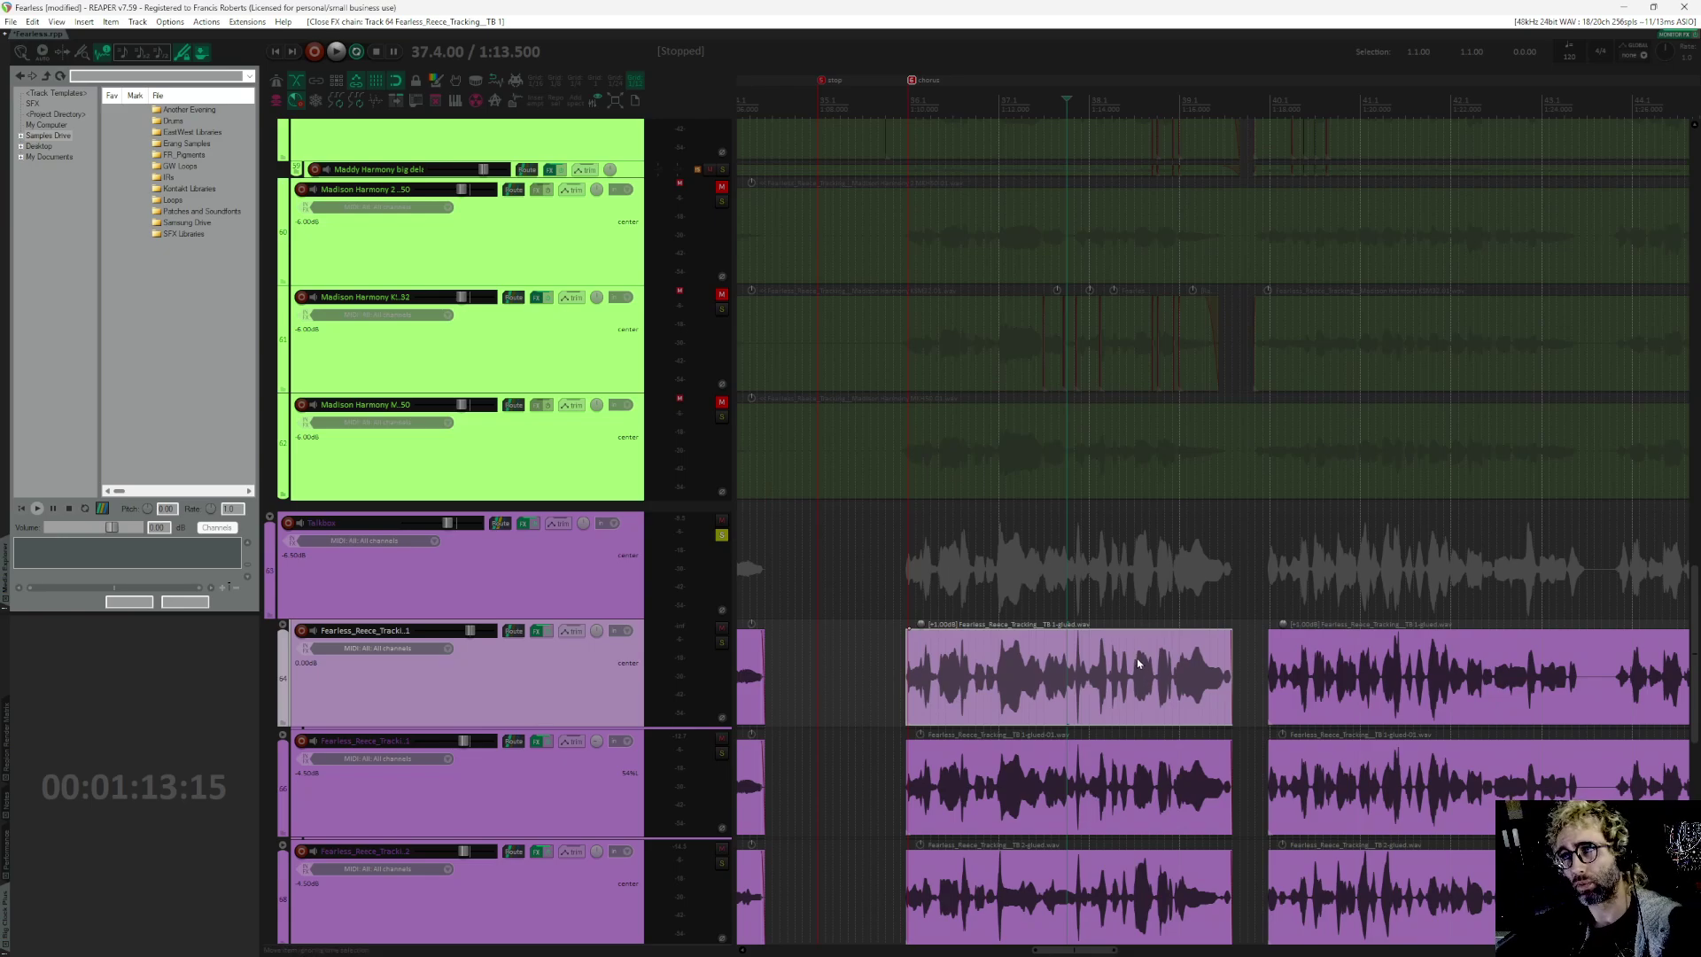
pyautogui.hscroll(2, 1165, 600)
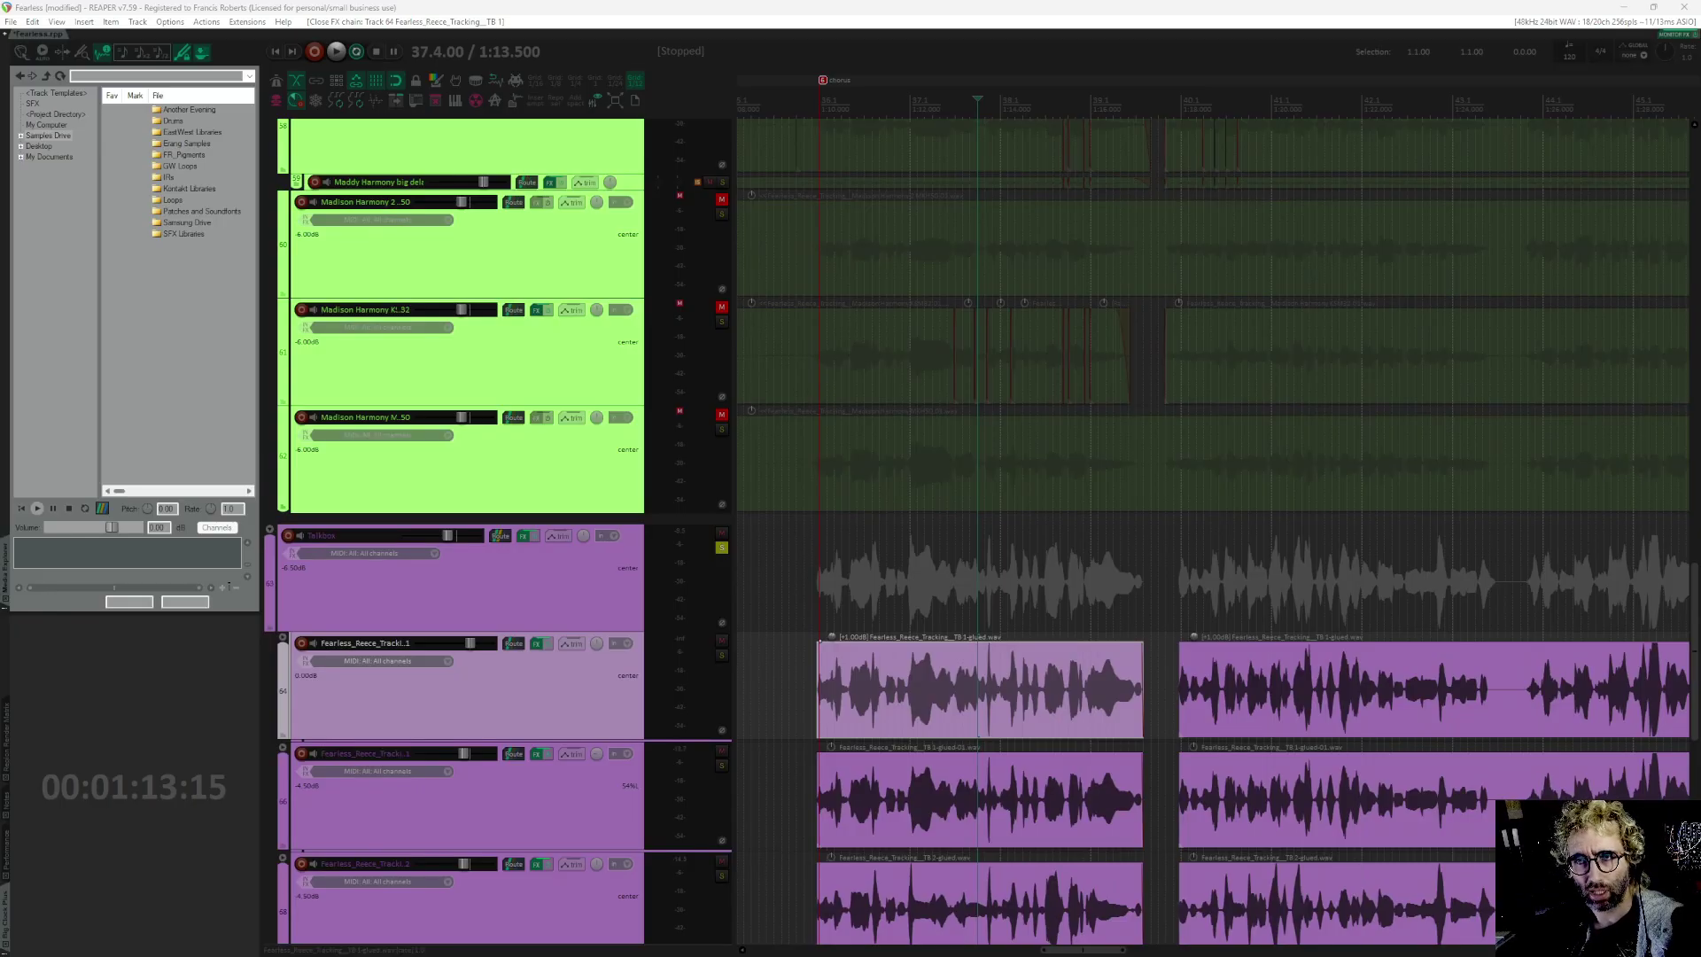
pyautogui.click(524, 536)
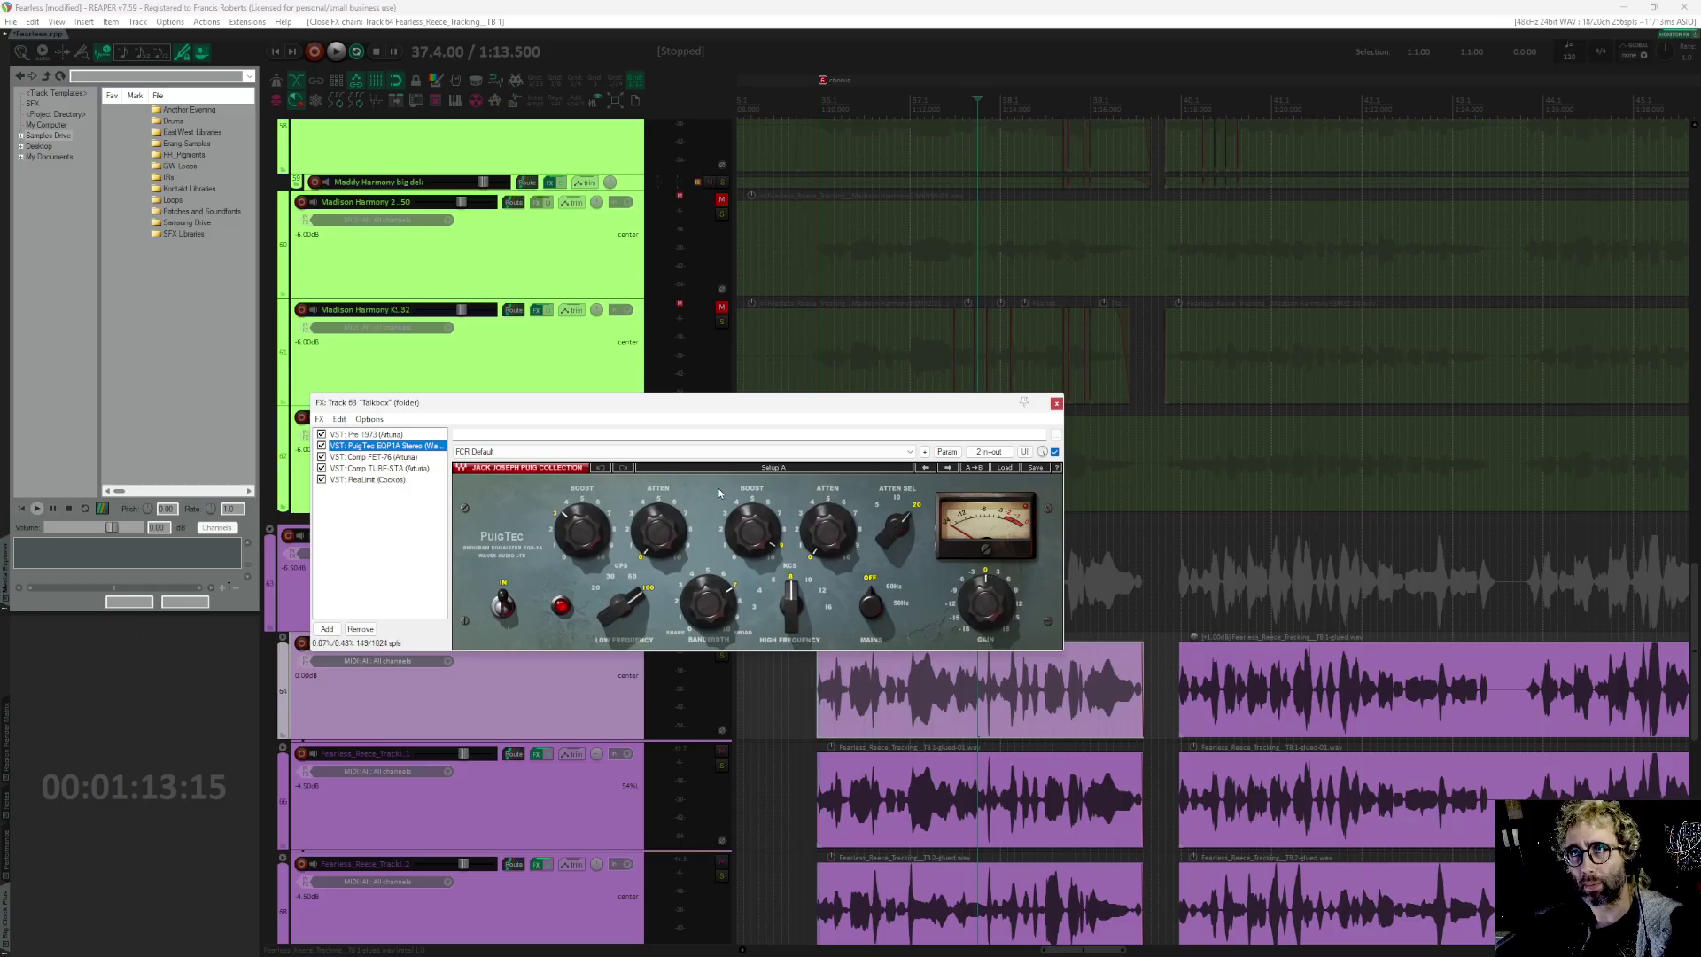
# Step: Try adding Ozone 9 Vintage EQ to the end of the Talkbox folder's effects chain, and remove it
pyautogui.click(756, 514)
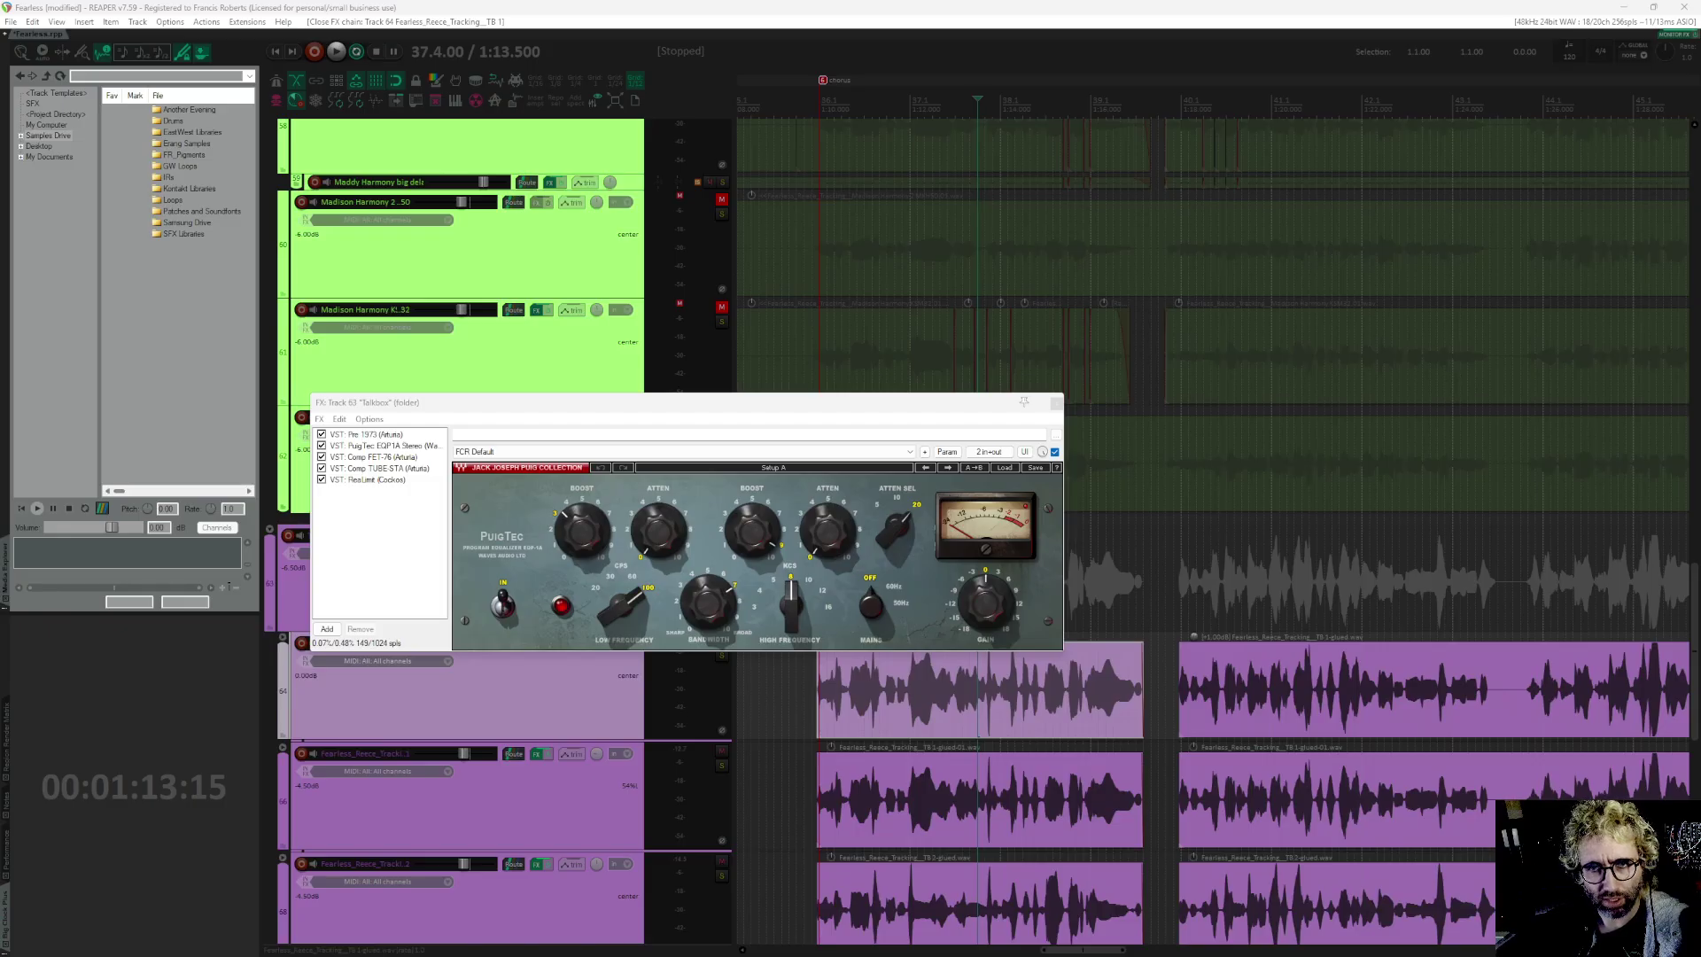
pyautogui.press('Return')
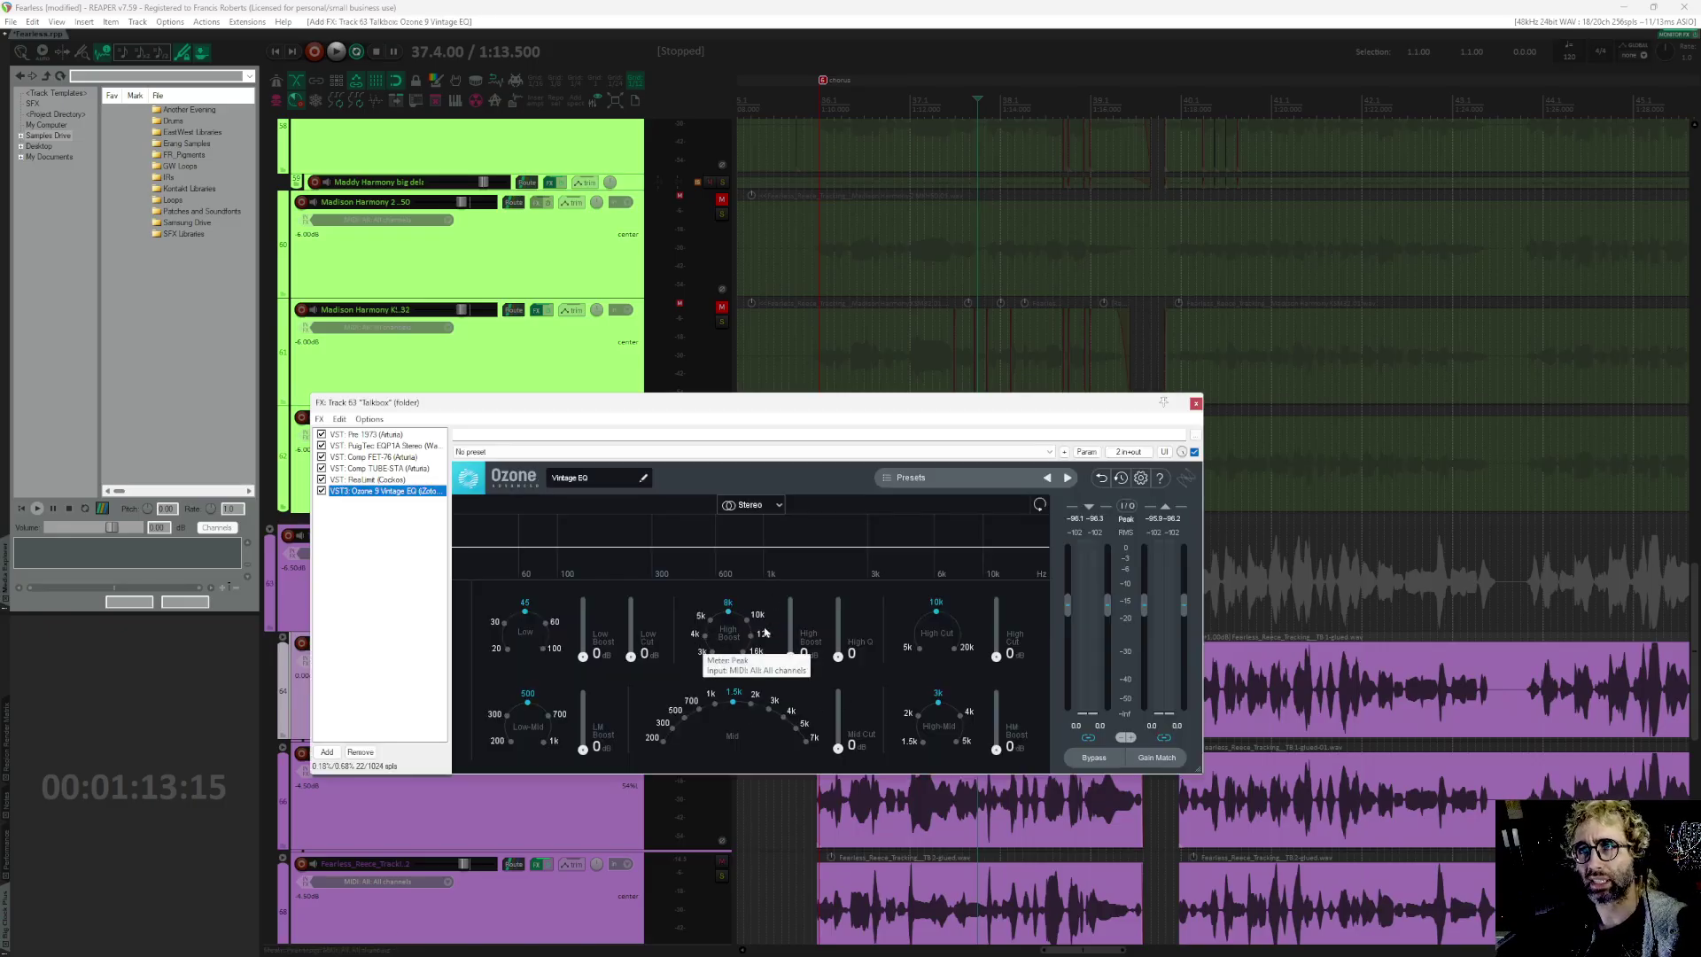
pyautogui.click(374, 517)
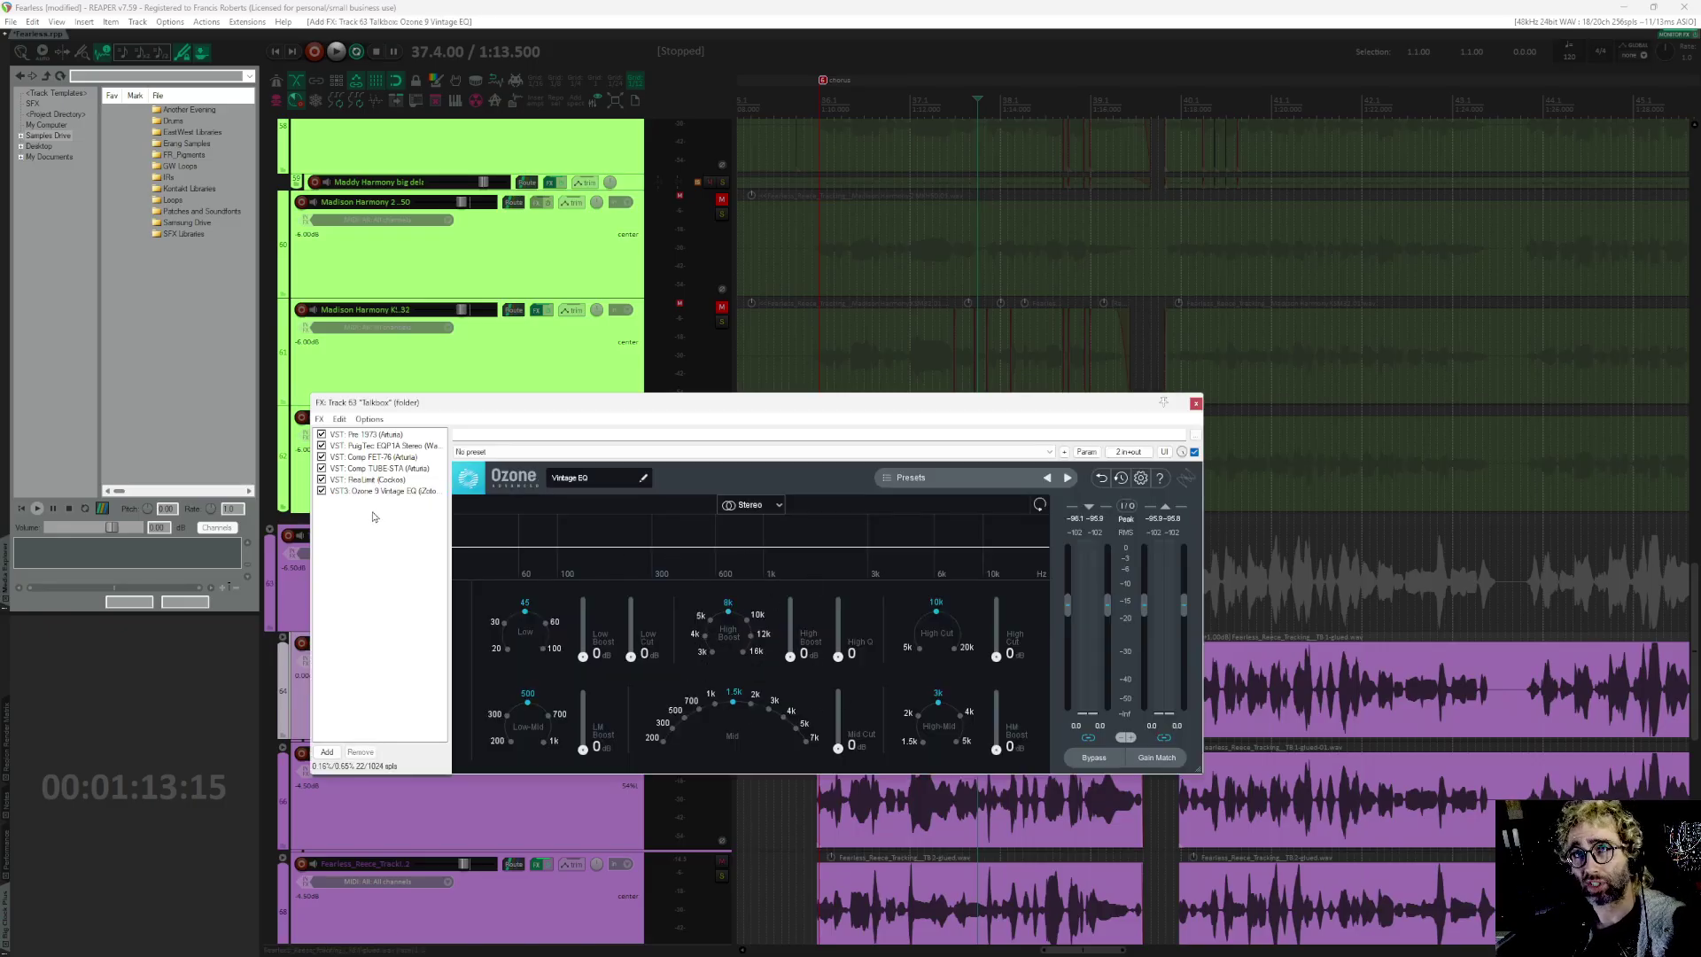
pyautogui.click(370, 492)
pyautogui.press('Delete')
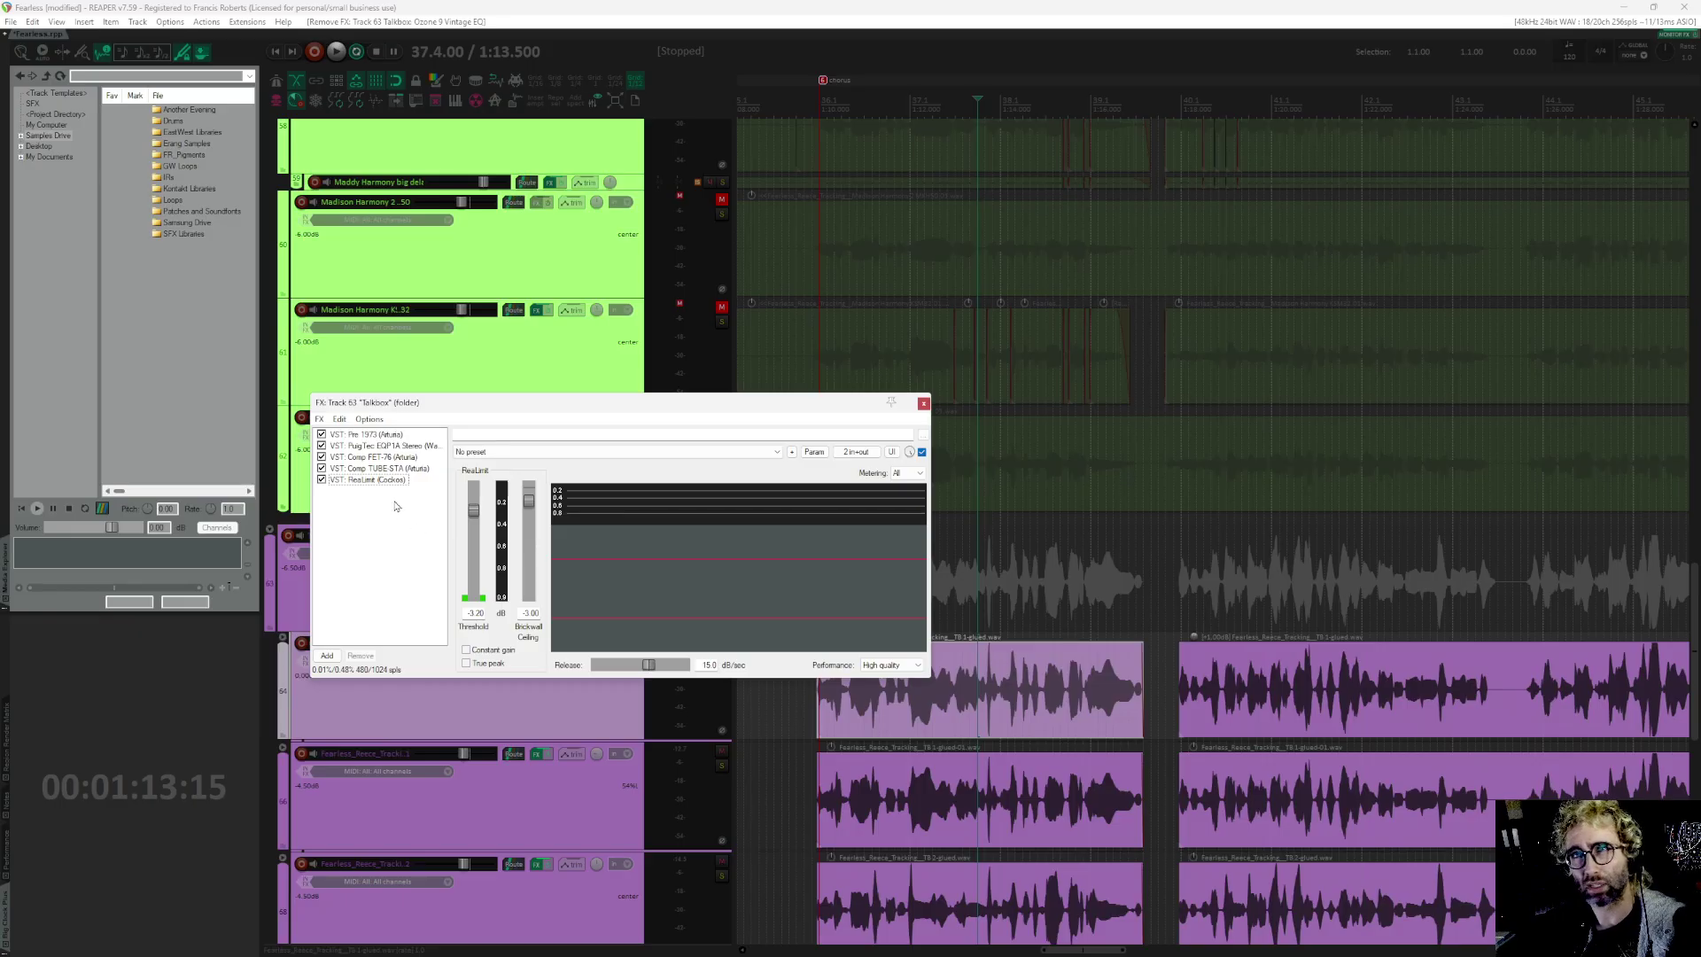
# Step: Display the PuigTec EQP1A settings in the Talkbox folder's chain and reposition the effects window
pyautogui.click(396, 447)
pyautogui.click(409, 515)
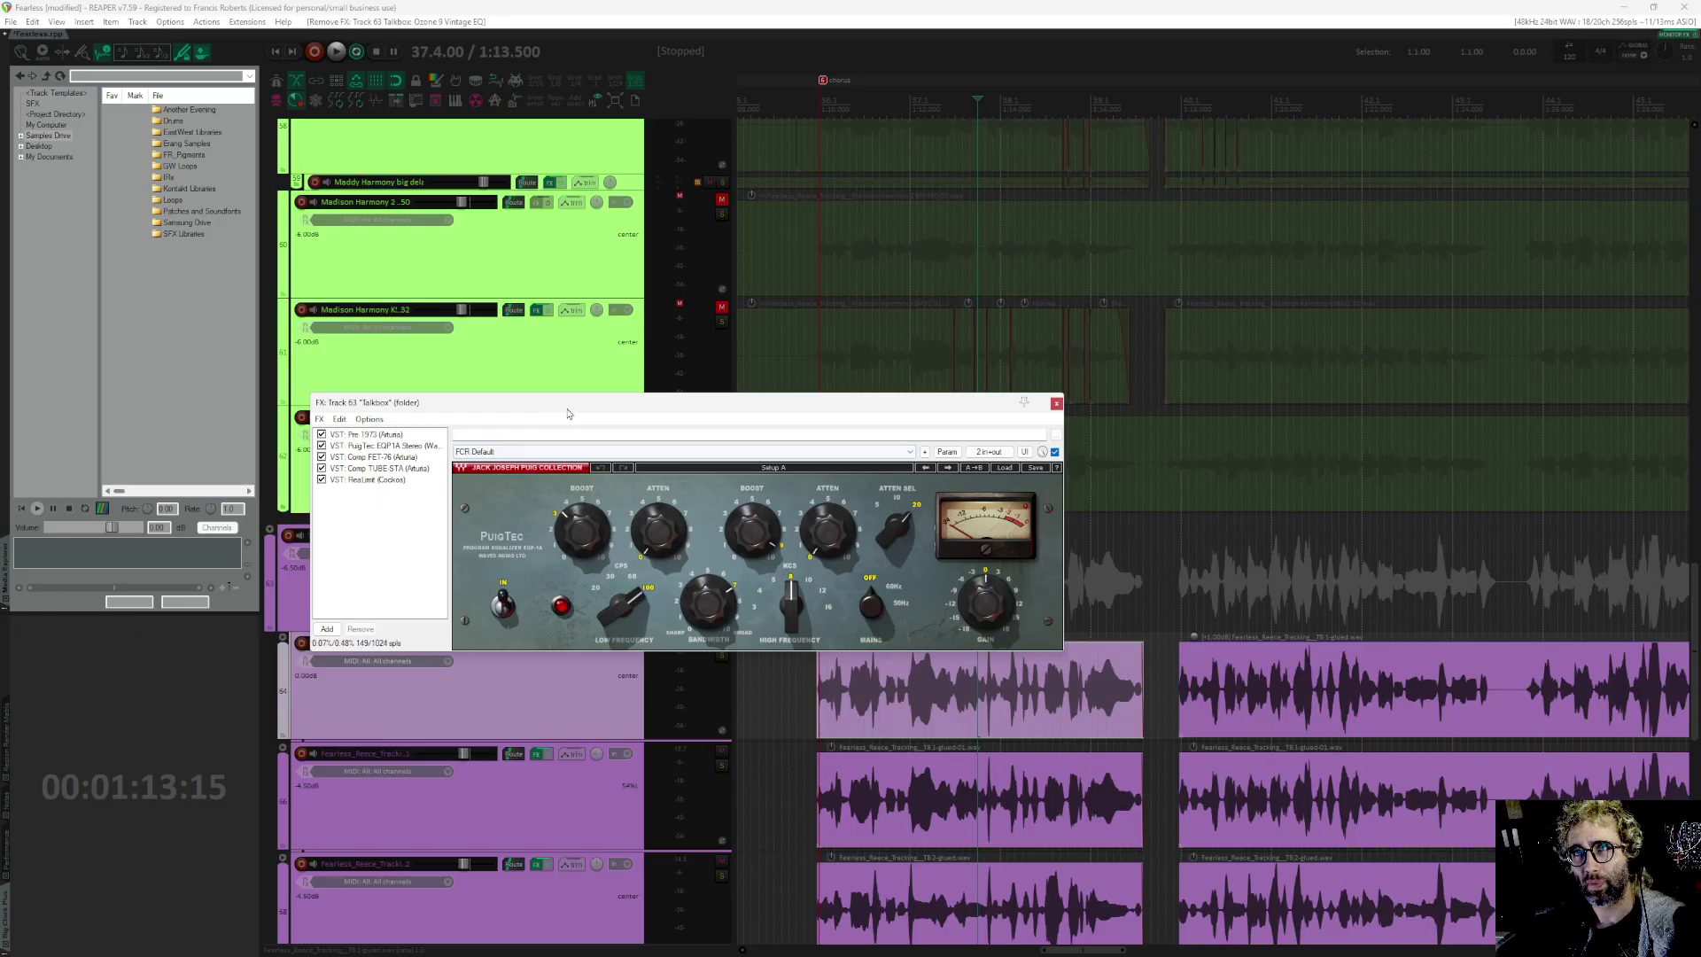
pyautogui.moveTo(566, 407); pyautogui.dragTo(618, 408)
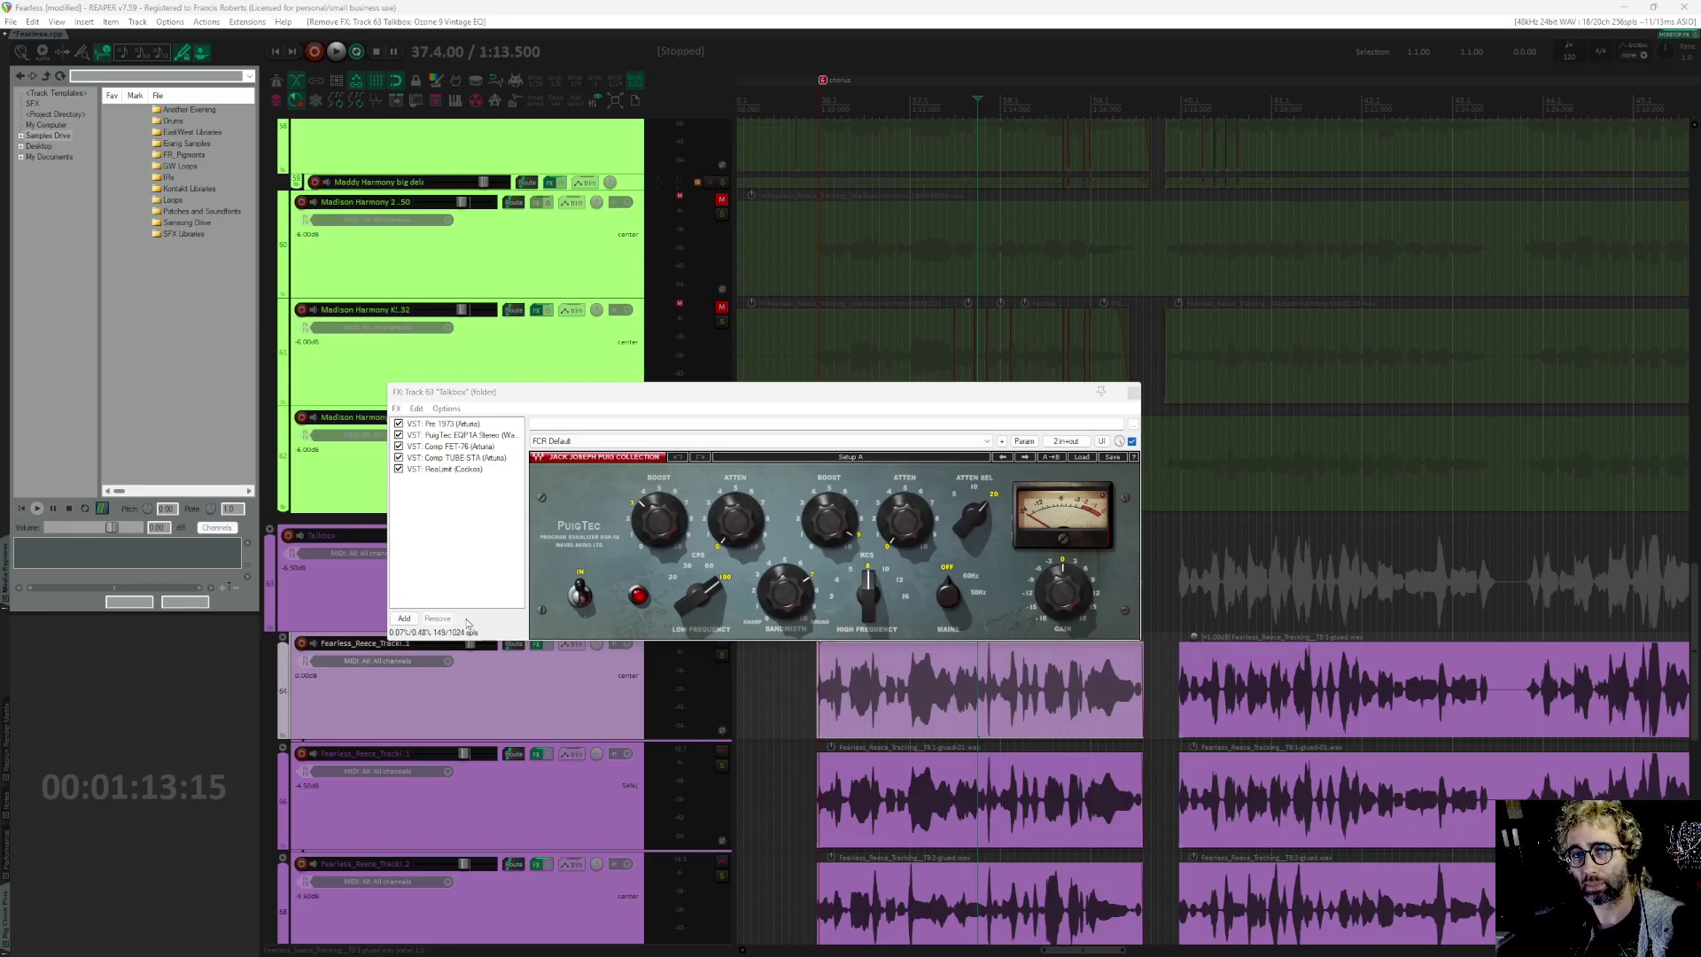
# Step: Add ReaEQ to the Talkbox folder's chain, enlarge its window, and boost band 5 by about 9.1 dB near 7970 Hz
pyautogui.hotkey('ctrl', 'shift', 'e')
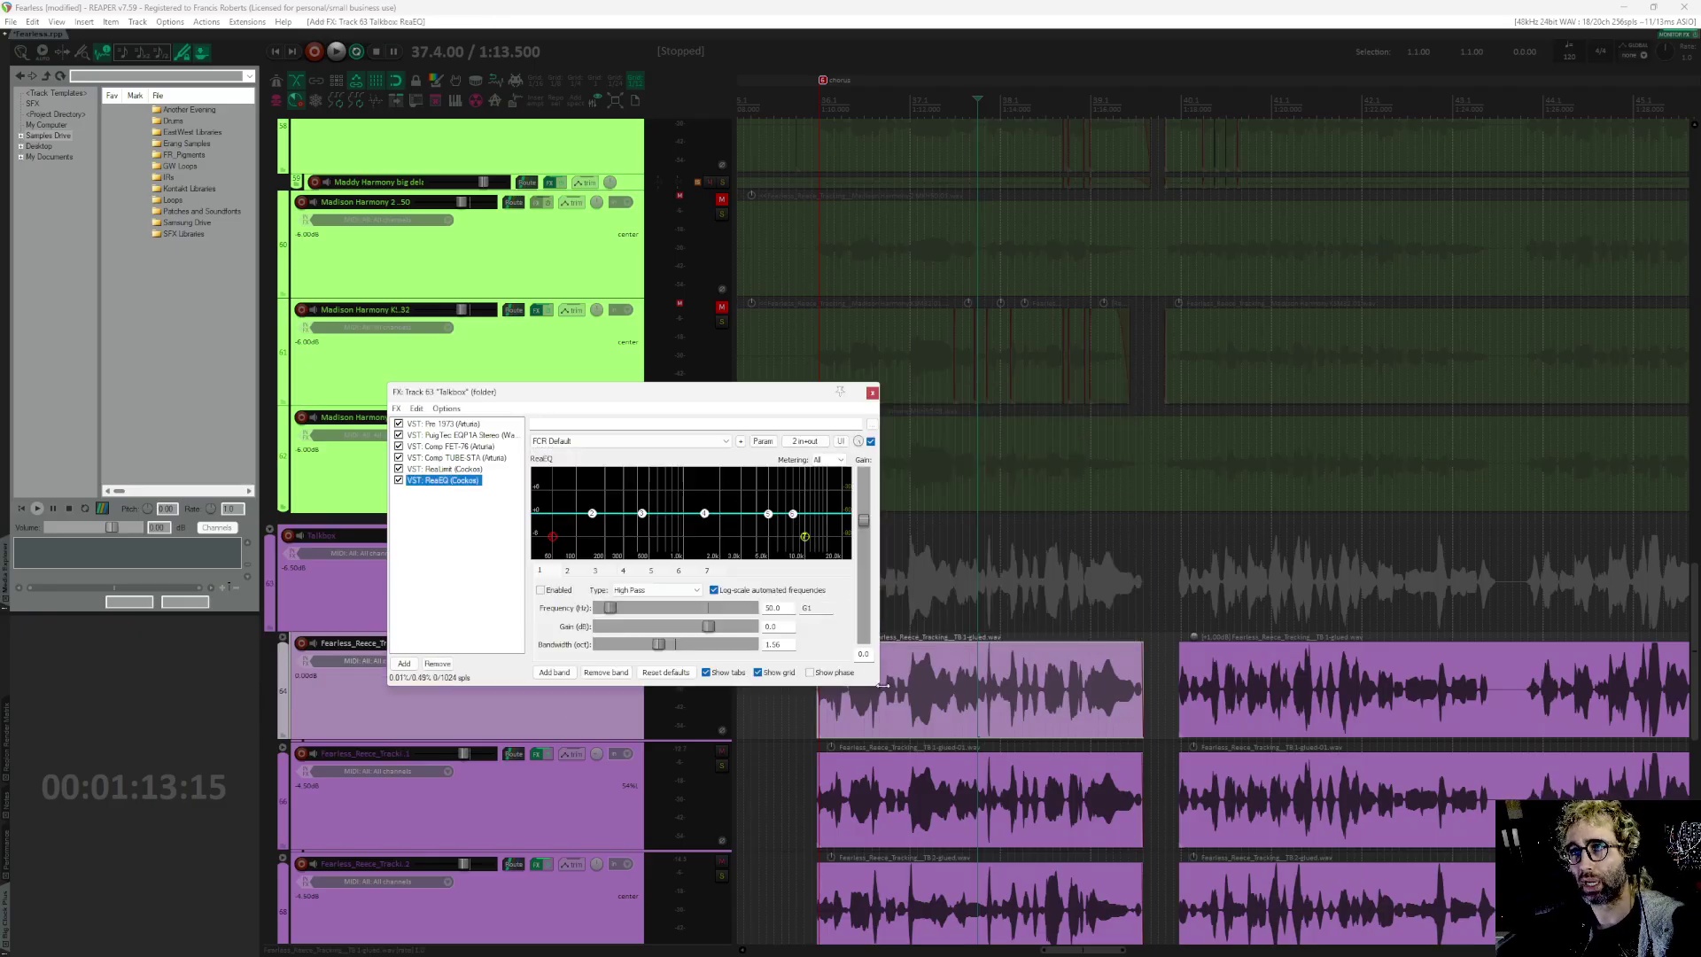
pyautogui.moveTo(884, 685); pyautogui.dragTo(1248, 852)
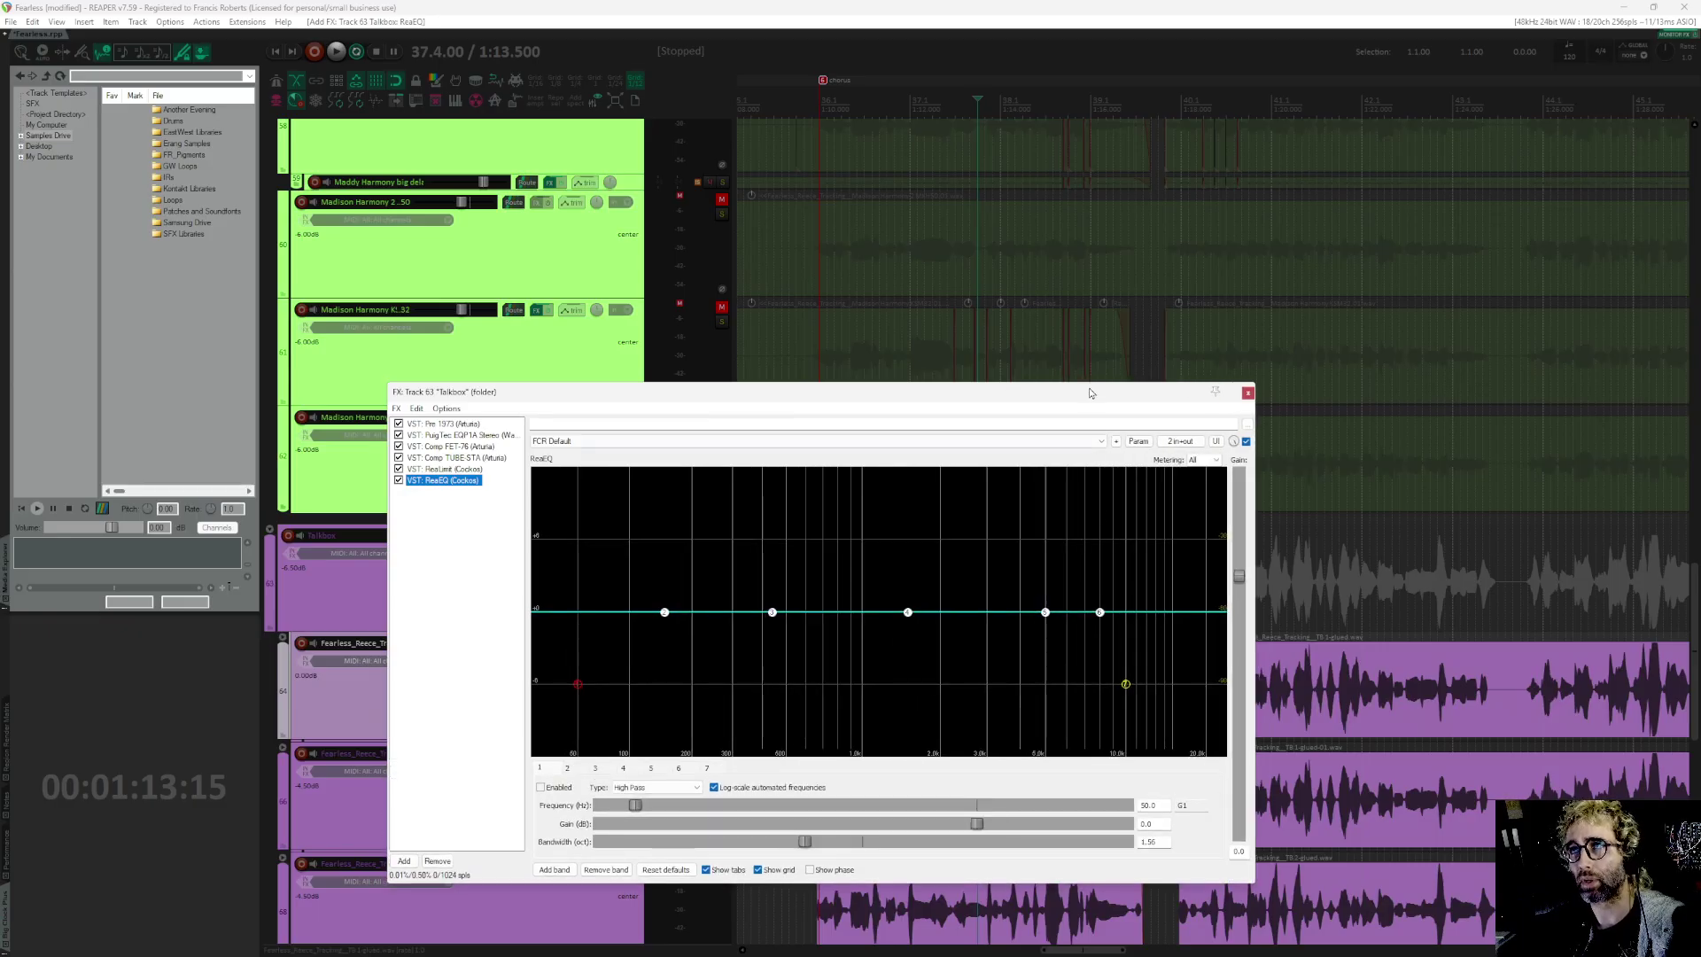
pyautogui.moveTo(1091, 393); pyautogui.dragTo(1043, 369)
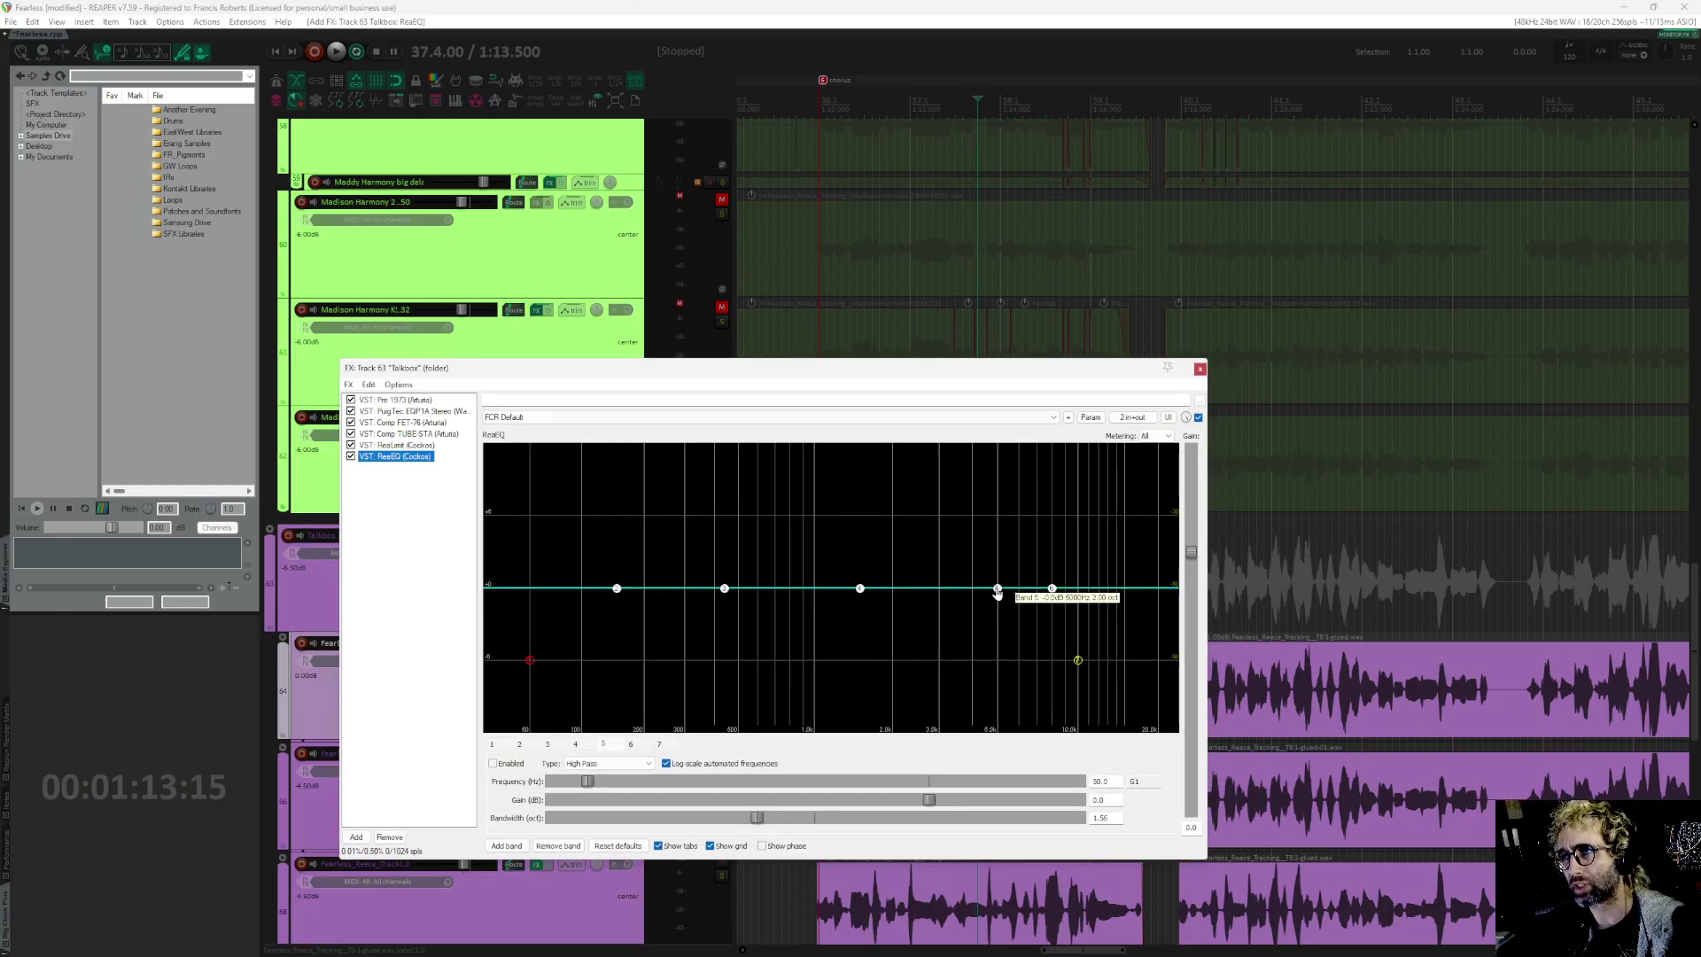
pyautogui.moveTo(997, 592); pyautogui.dragTo(1052, 508)
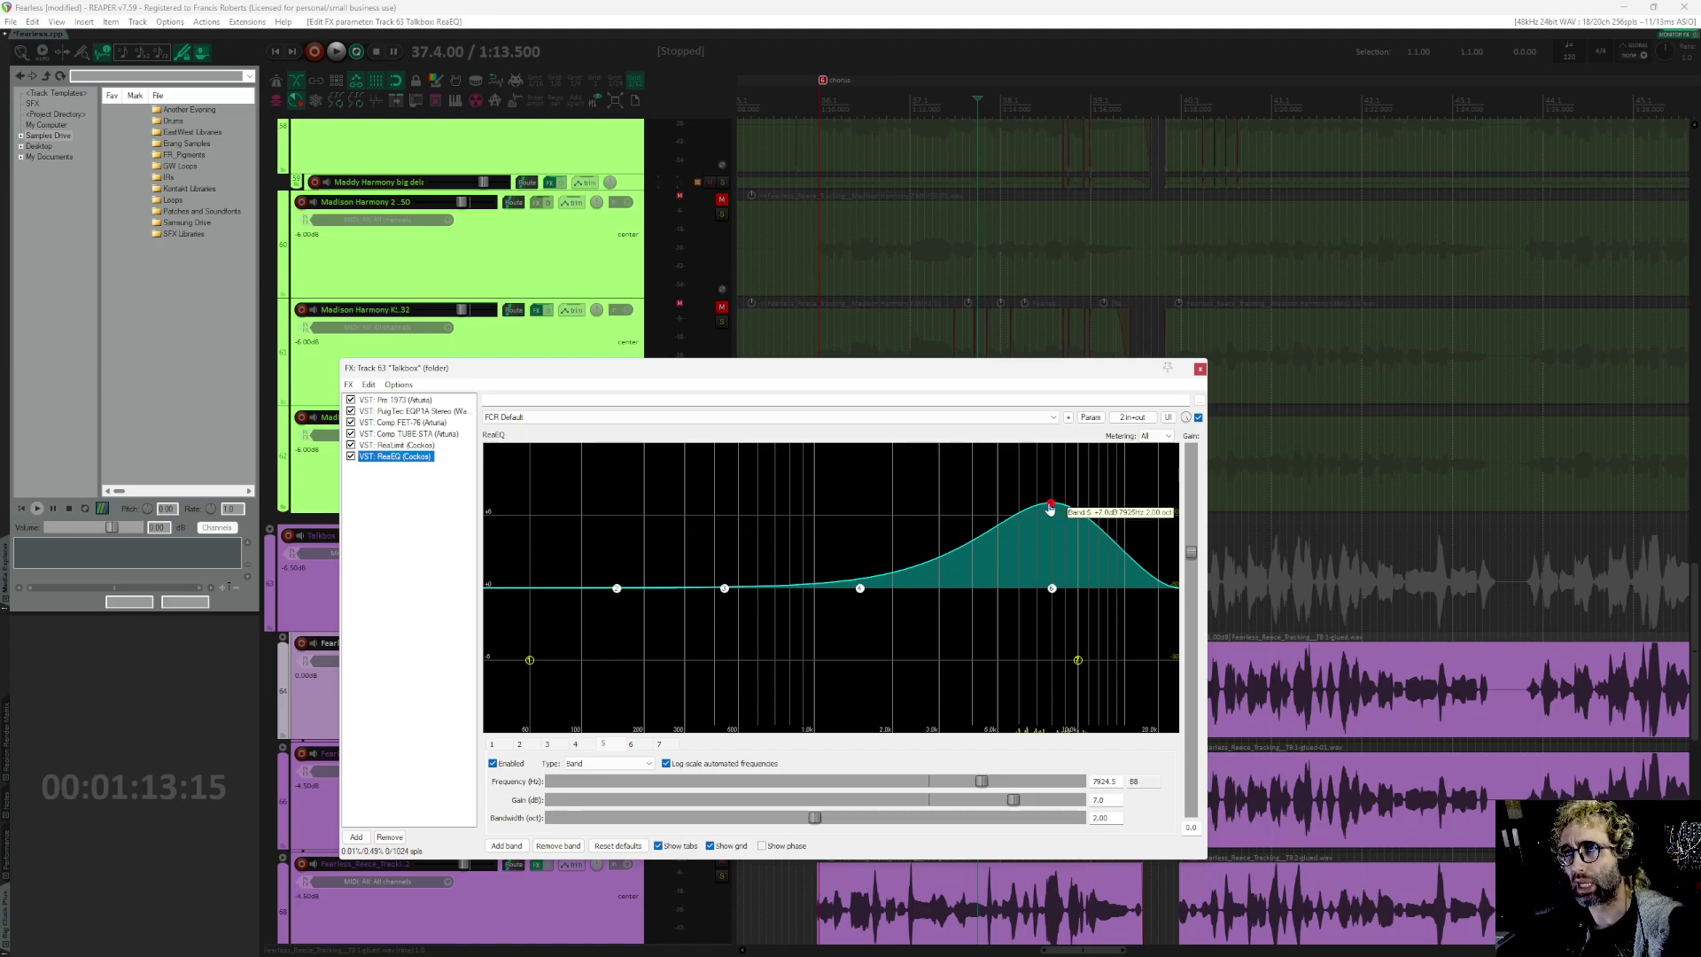
pyautogui.moveTo(1052, 503); pyautogui.dragTo(1051, 483)
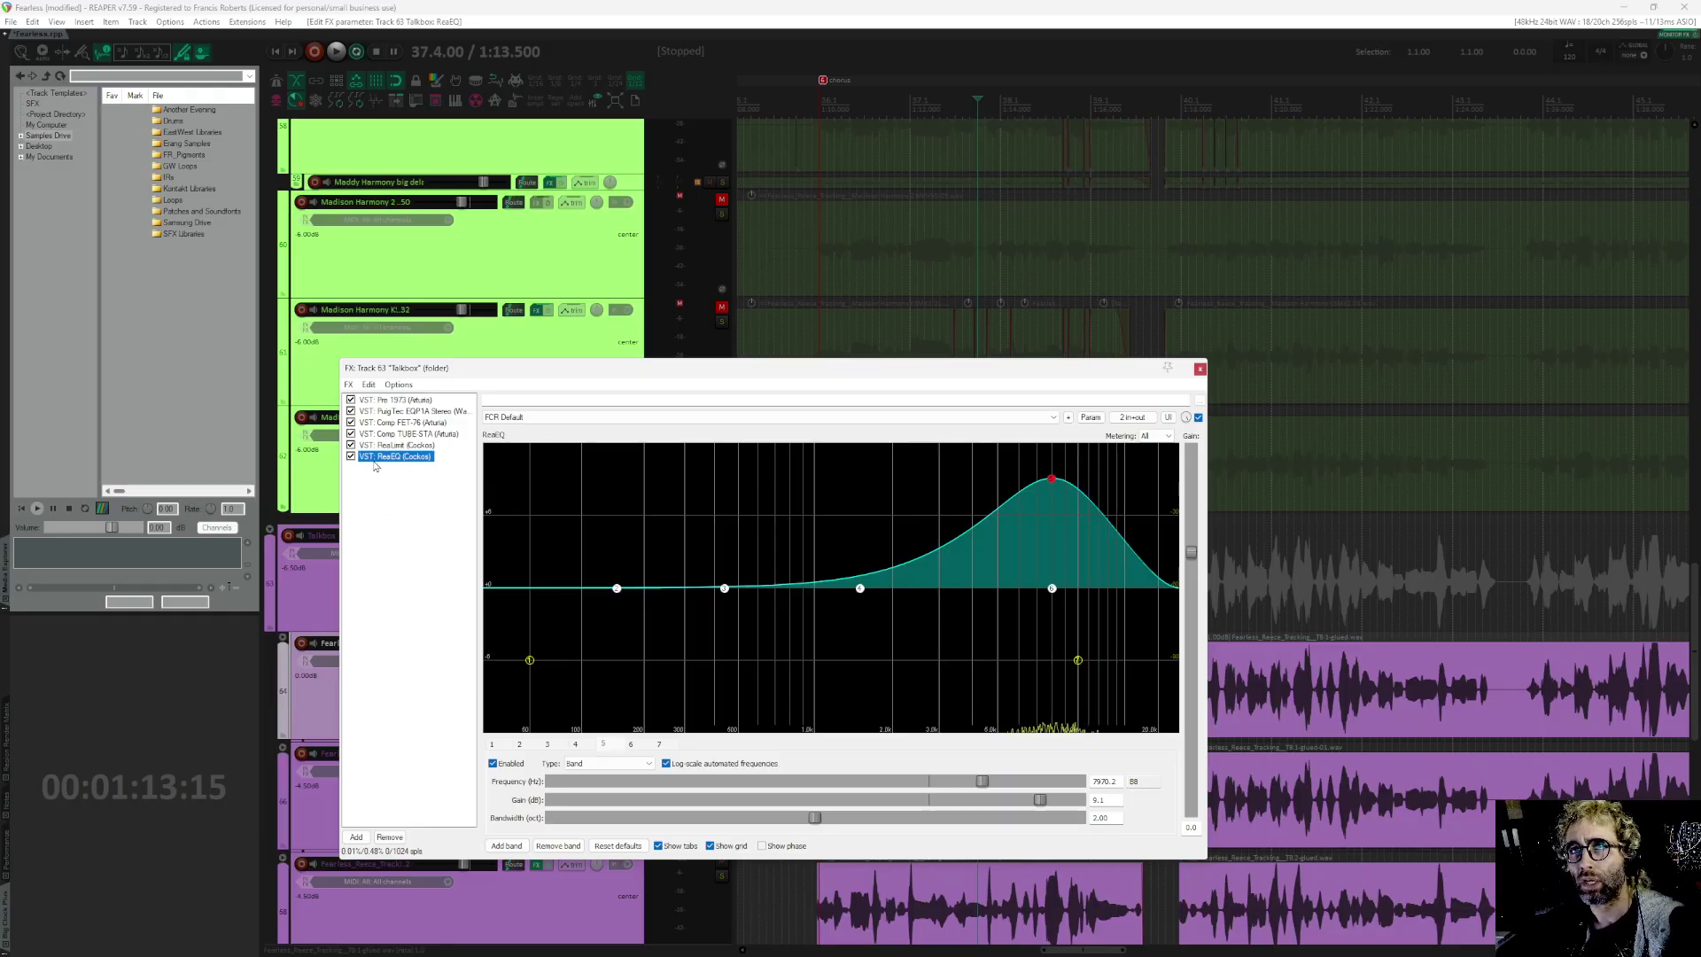
# Step: Remove ReaEQ from the Talkbox folder's chain and close the effects window
pyautogui.press('Delete')
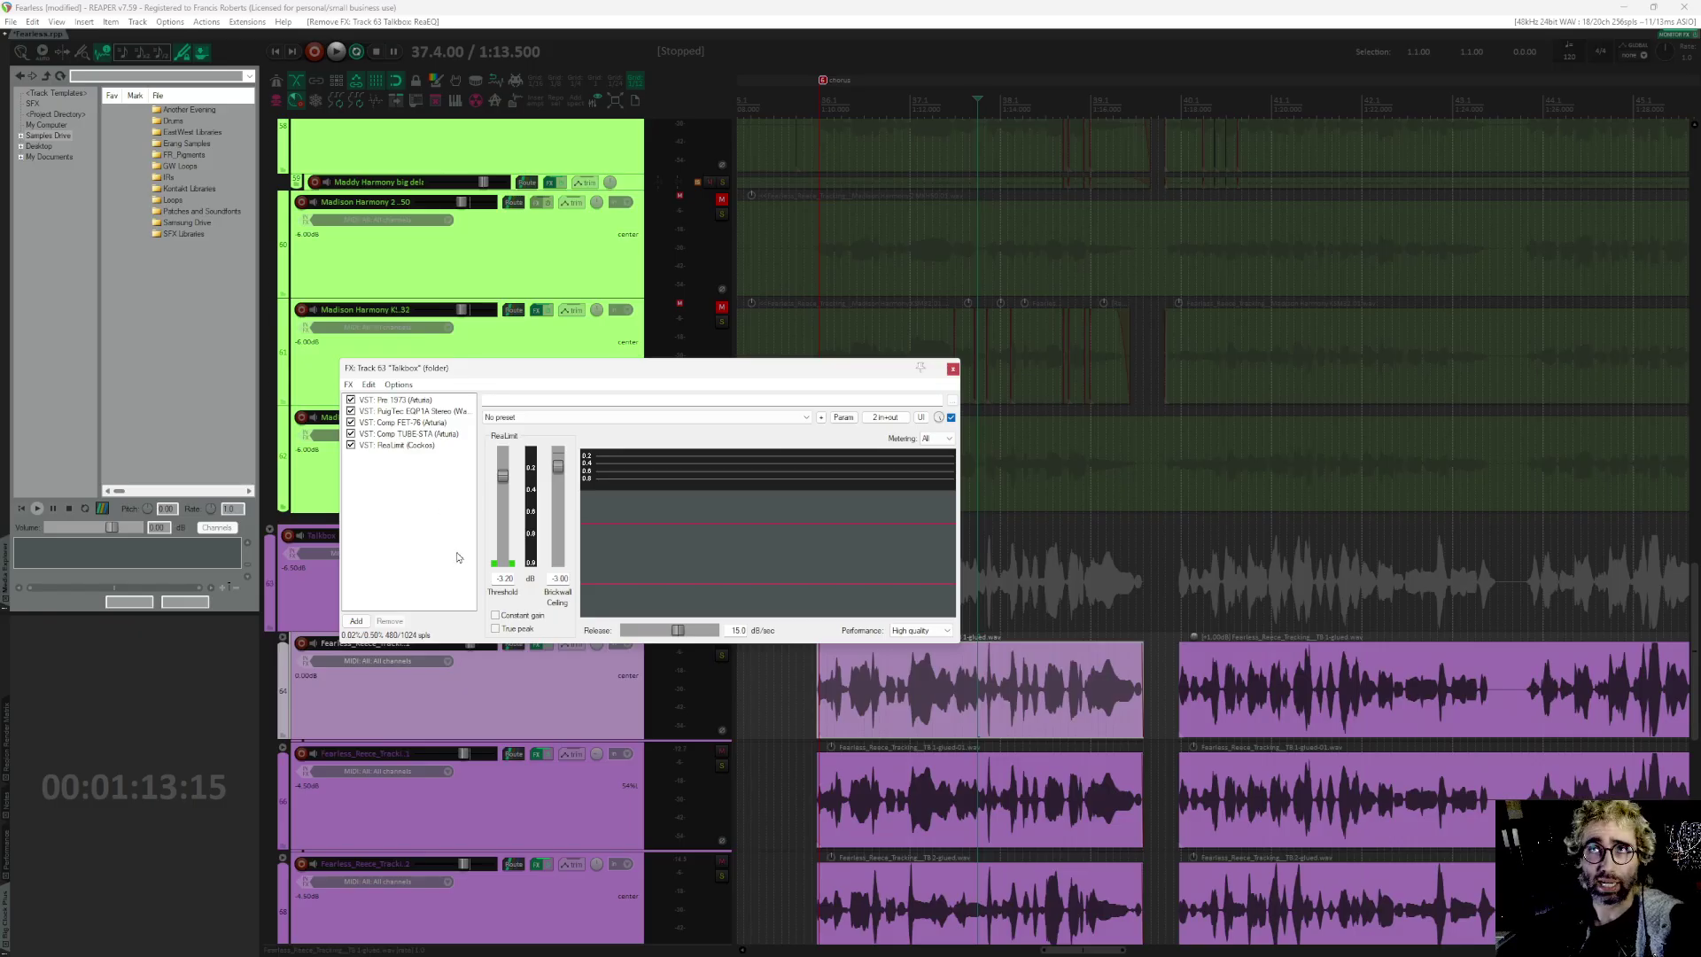
pyautogui.press('Escape')
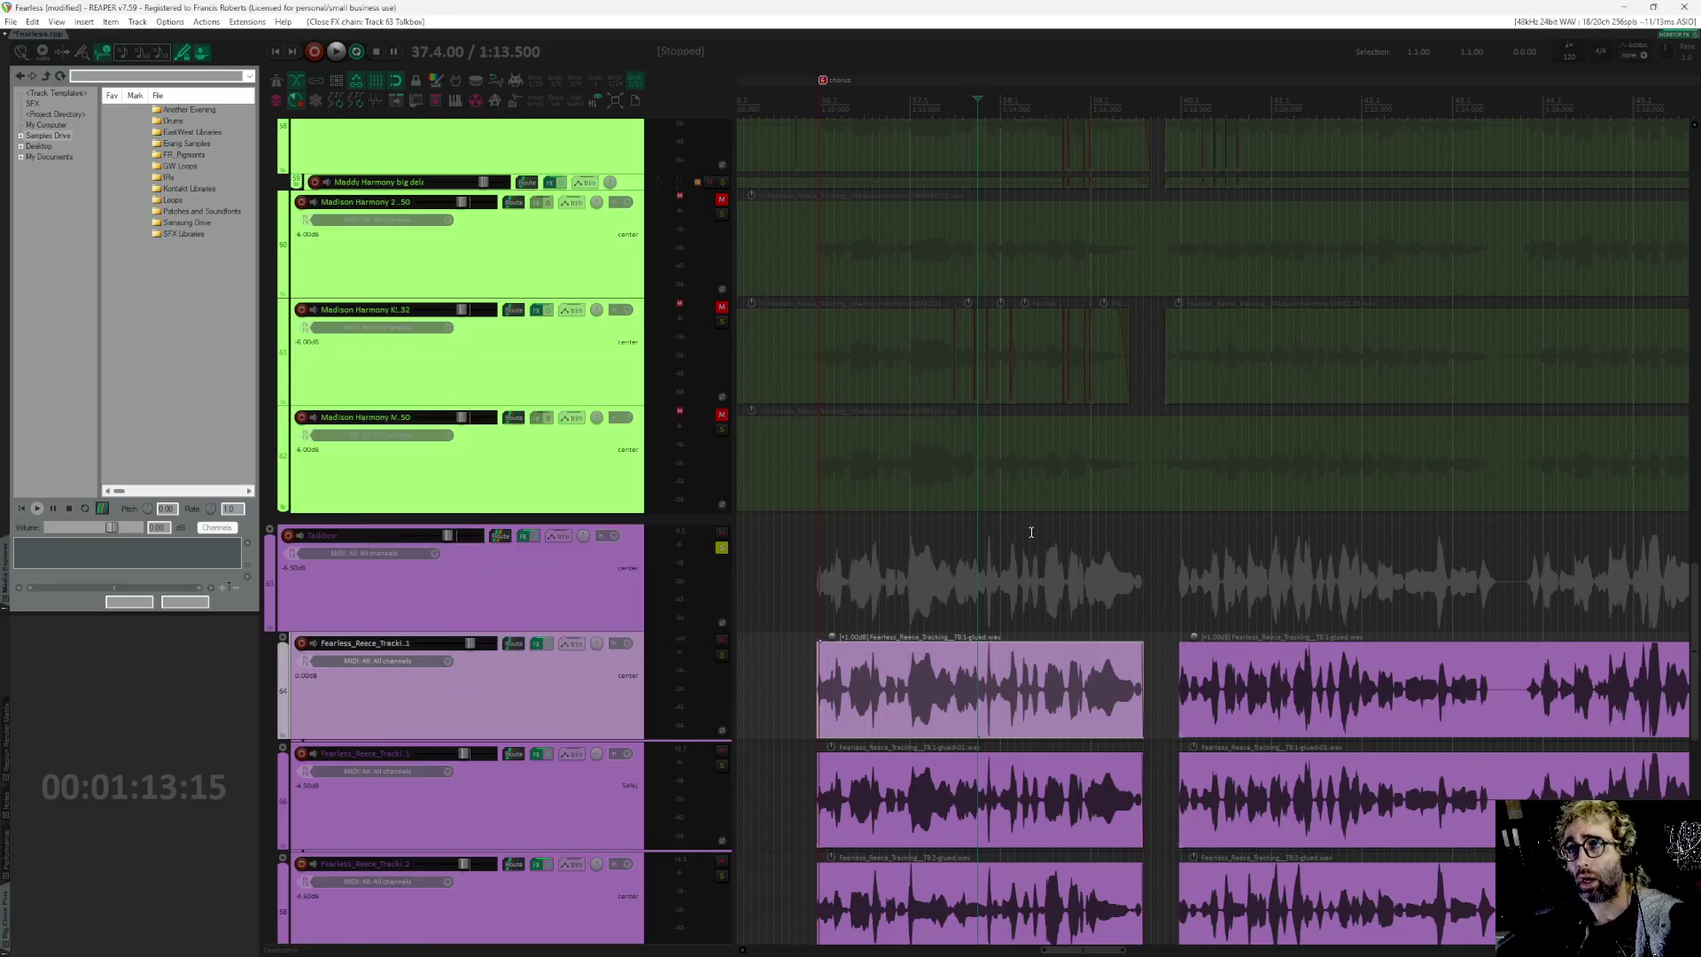
# Step: Solo the harmony vocal and lead vocal folders alongside the Talkbox and play the combined vocals from 37.4.00
pyautogui.scroll(-2, 932, 544)
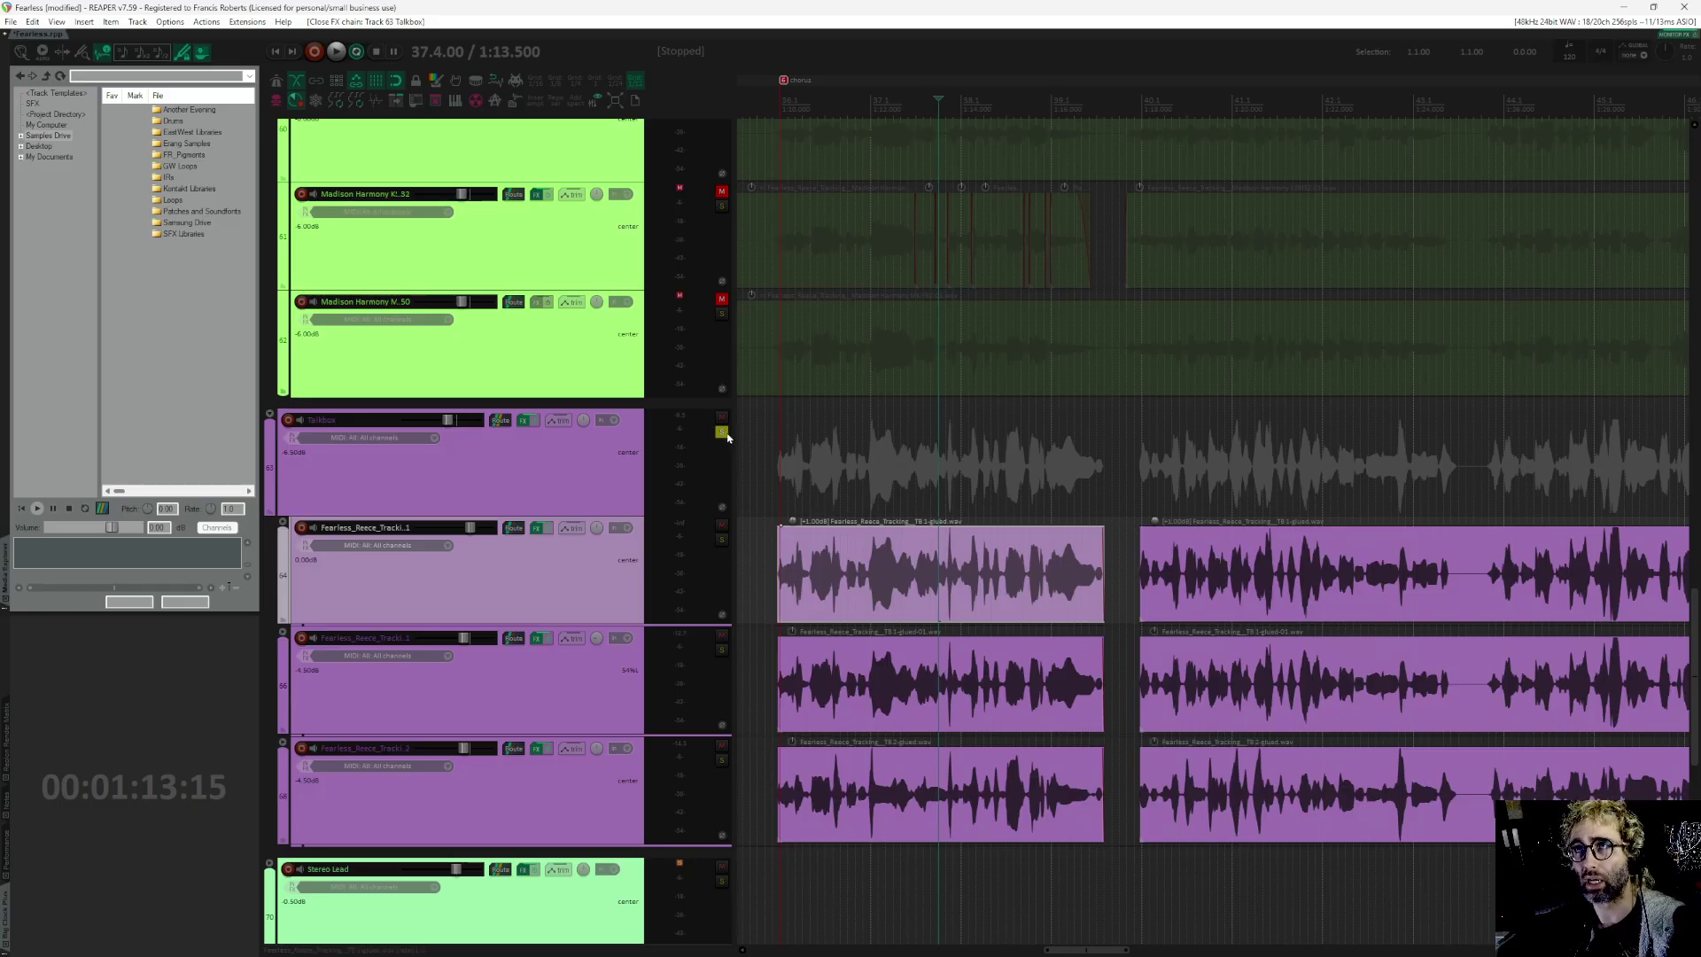
pyautogui.scroll(6, 867, 238)
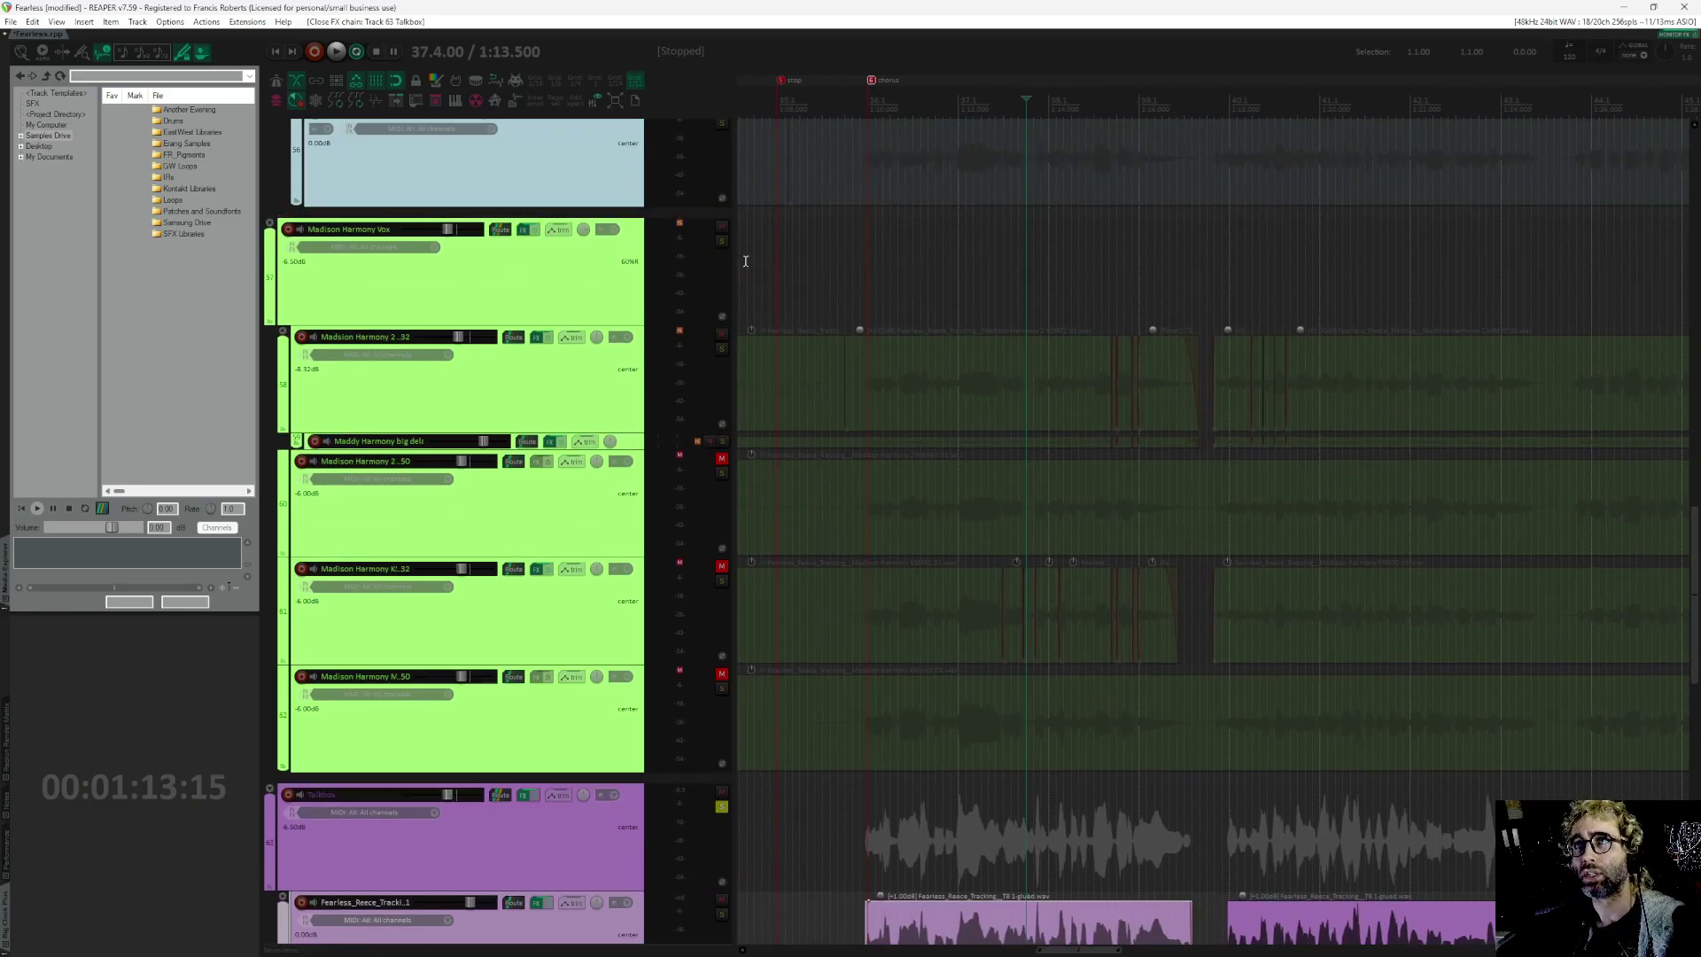
pyautogui.click(722, 241)
pyautogui.scroll(8, 896, 190)
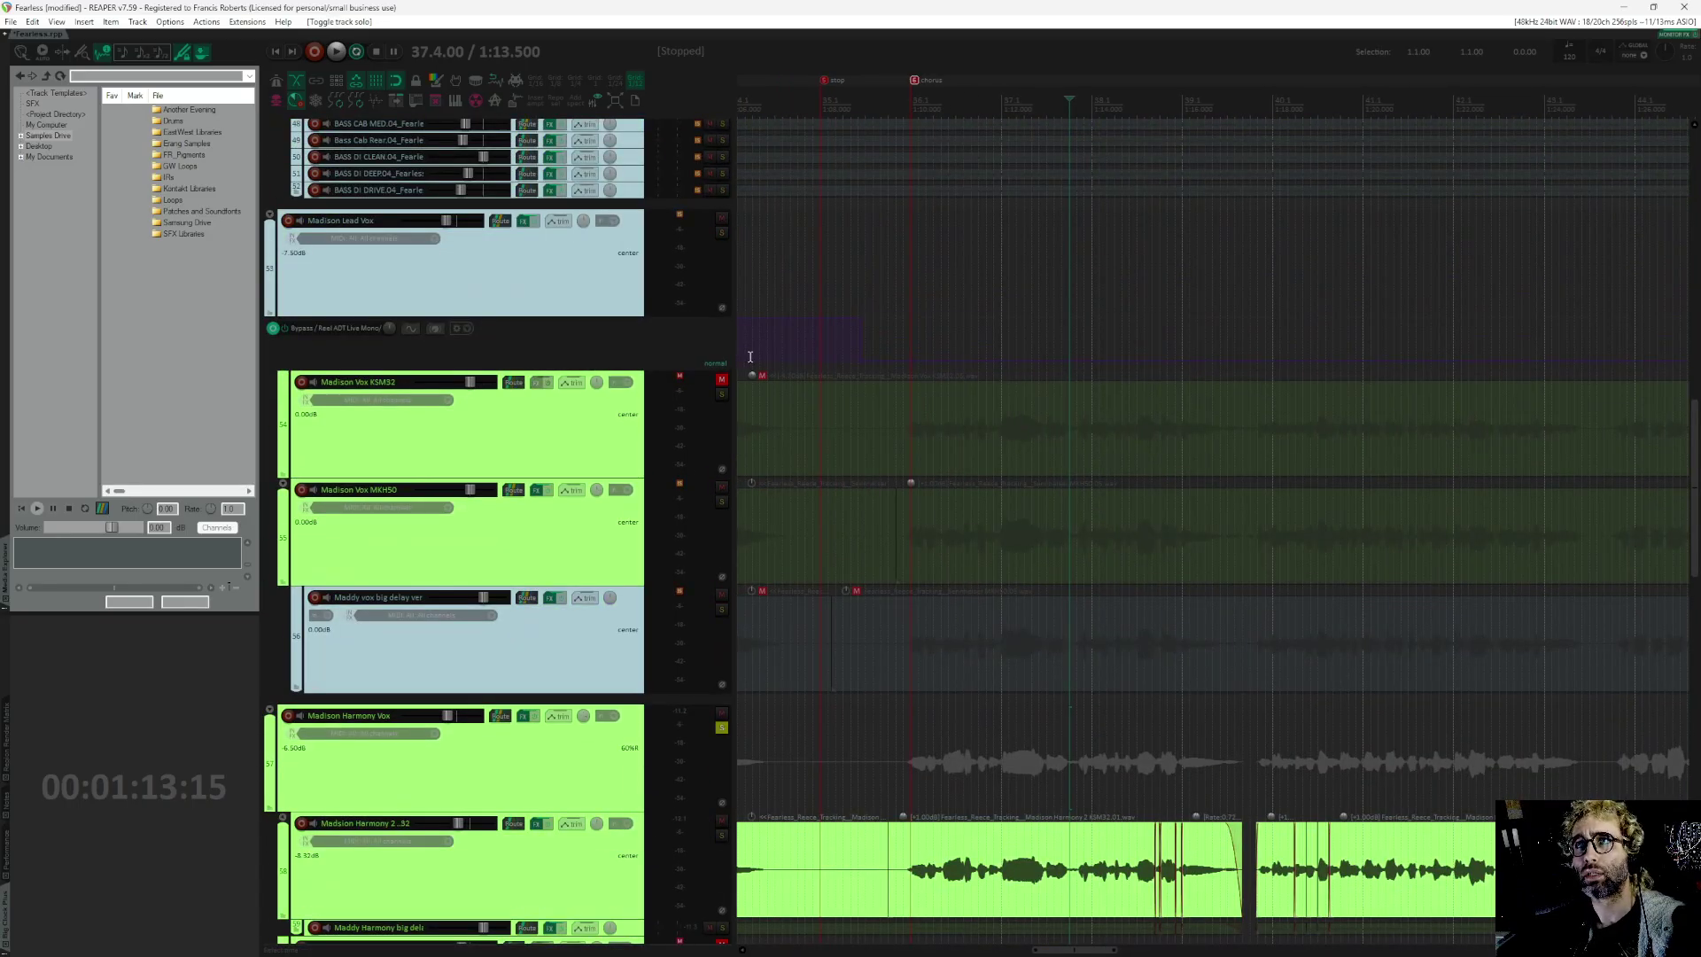
pyautogui.click(722, 234)
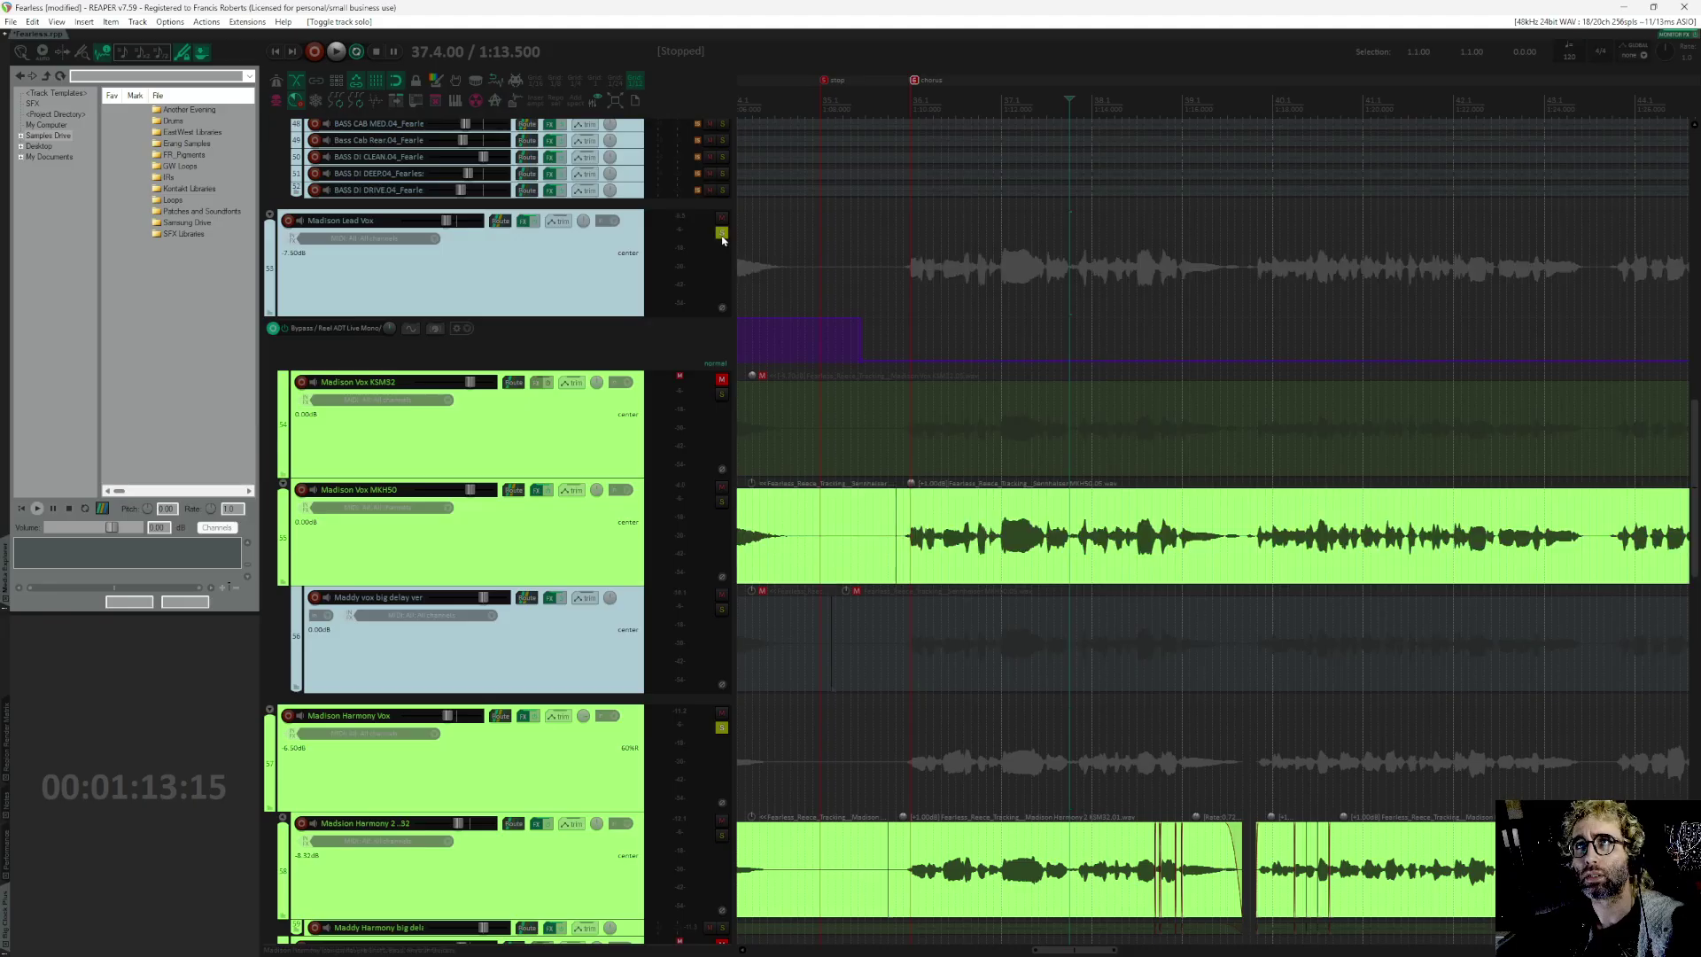
pyautogui.press('space')
pyautogui.scroll(-5, 1006, 532)
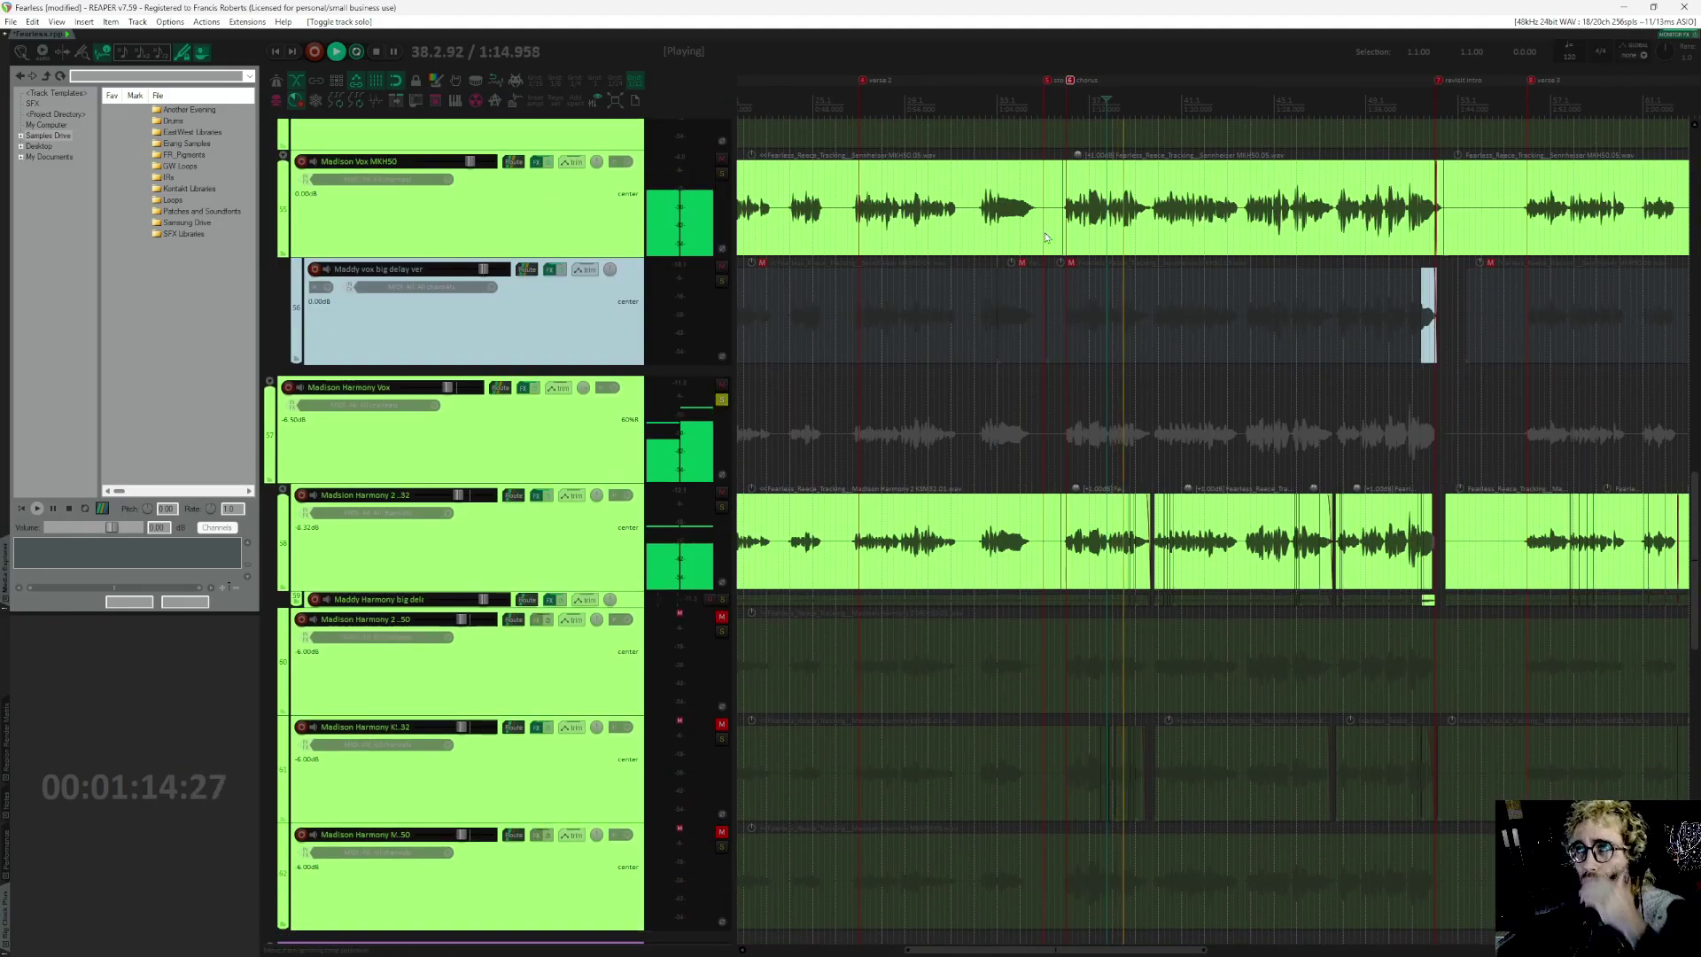
pyautogui.scroll(-1, 1015, 503)
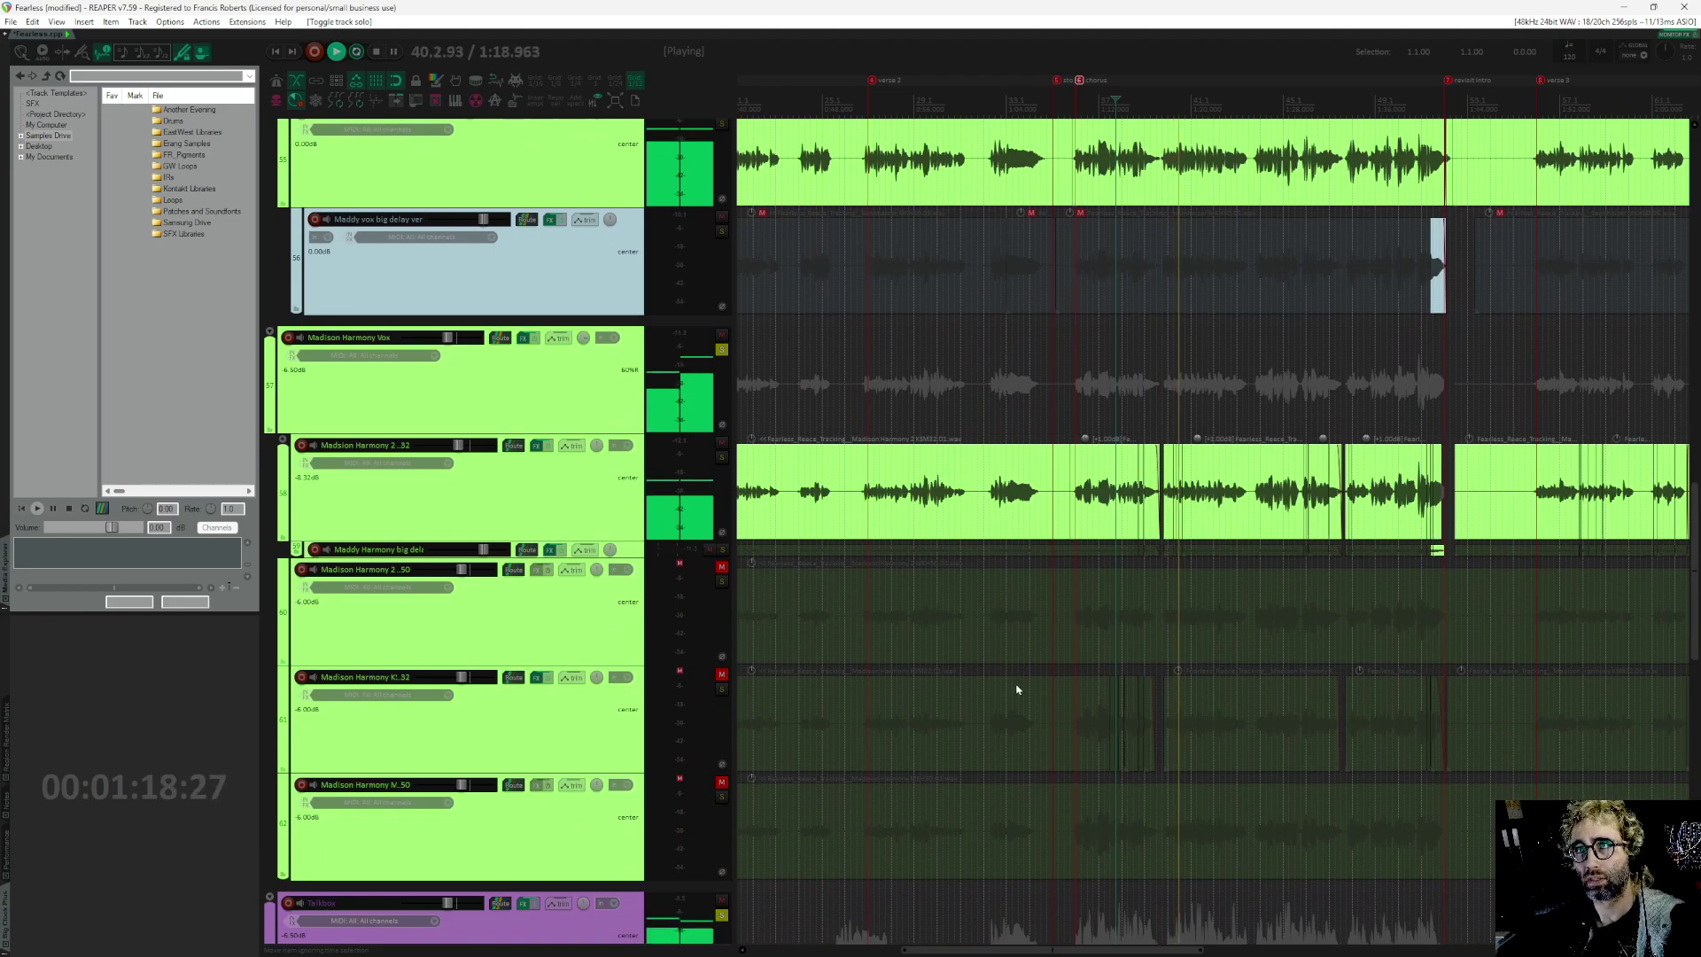
pyautogui.scroll(3, 1019, 691)
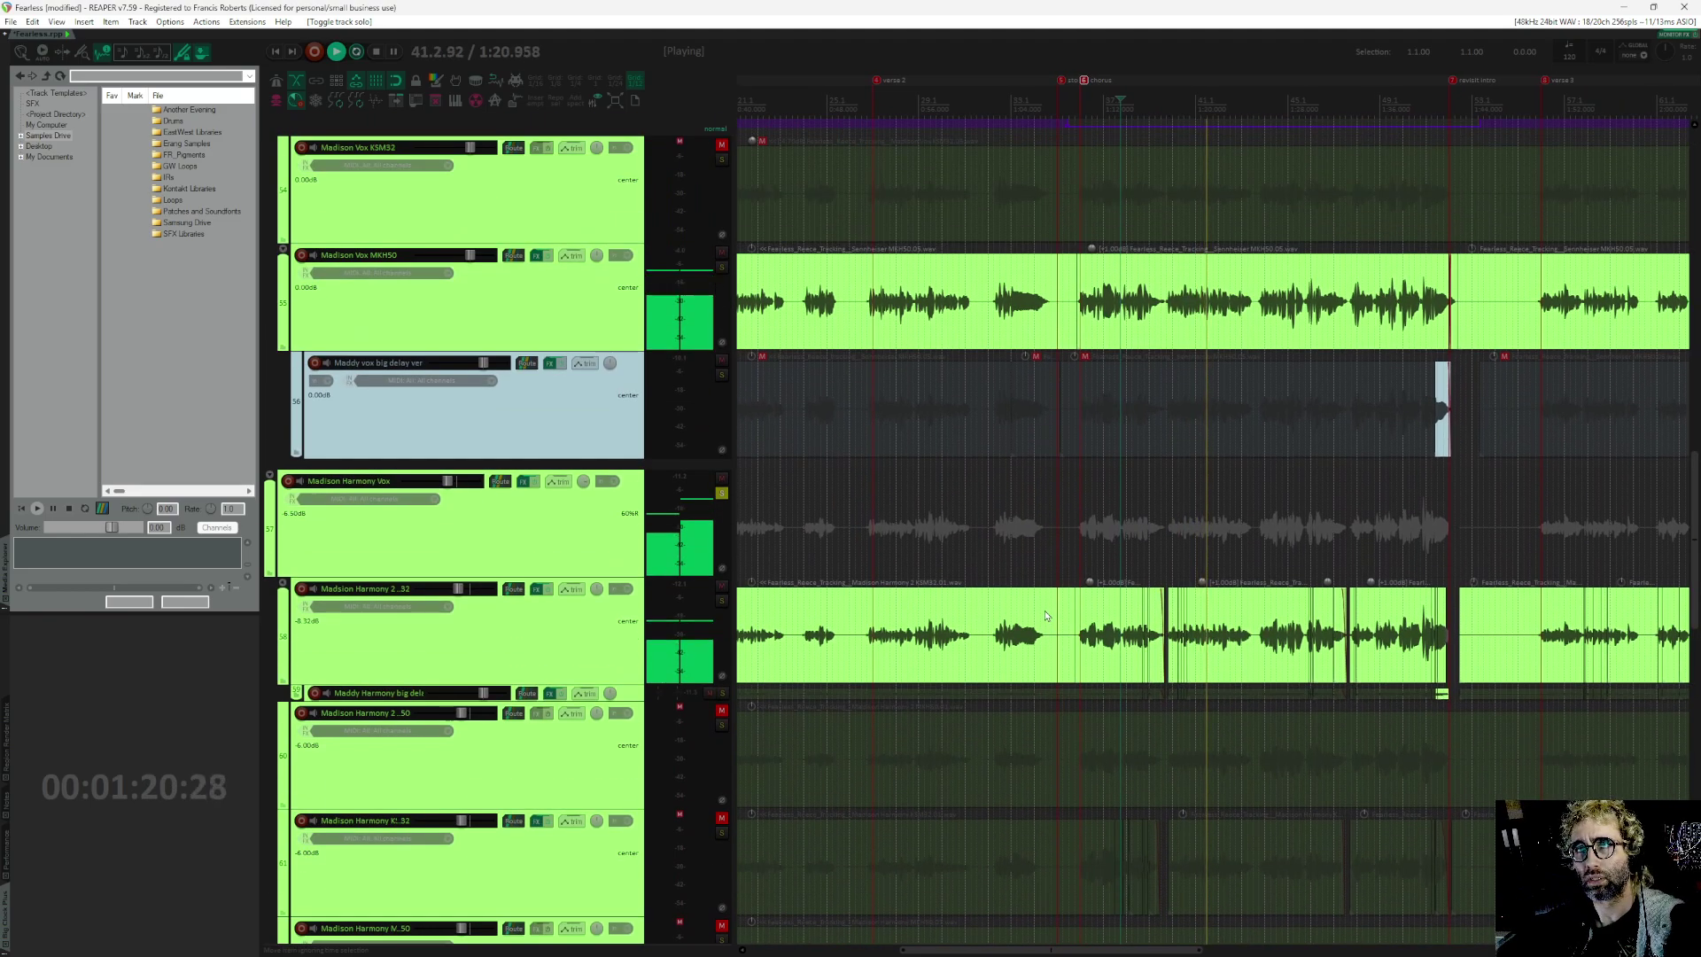
pyautogui.scroll(-10, 1064, 576)
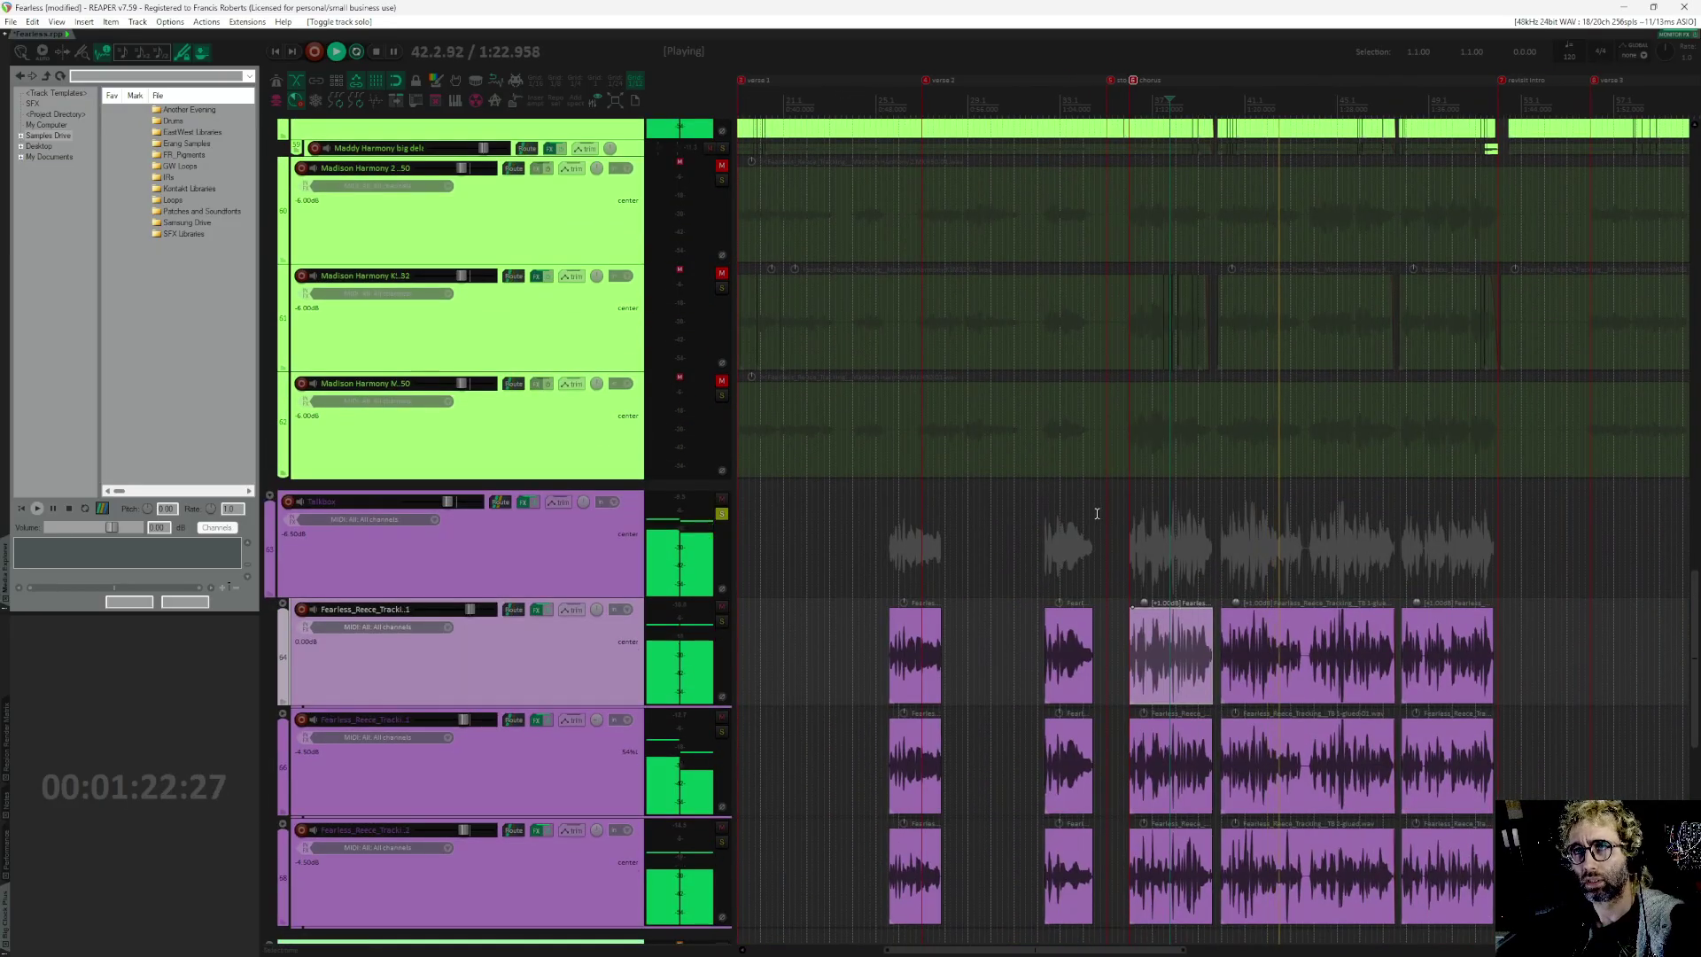
pyautogui.press('space')
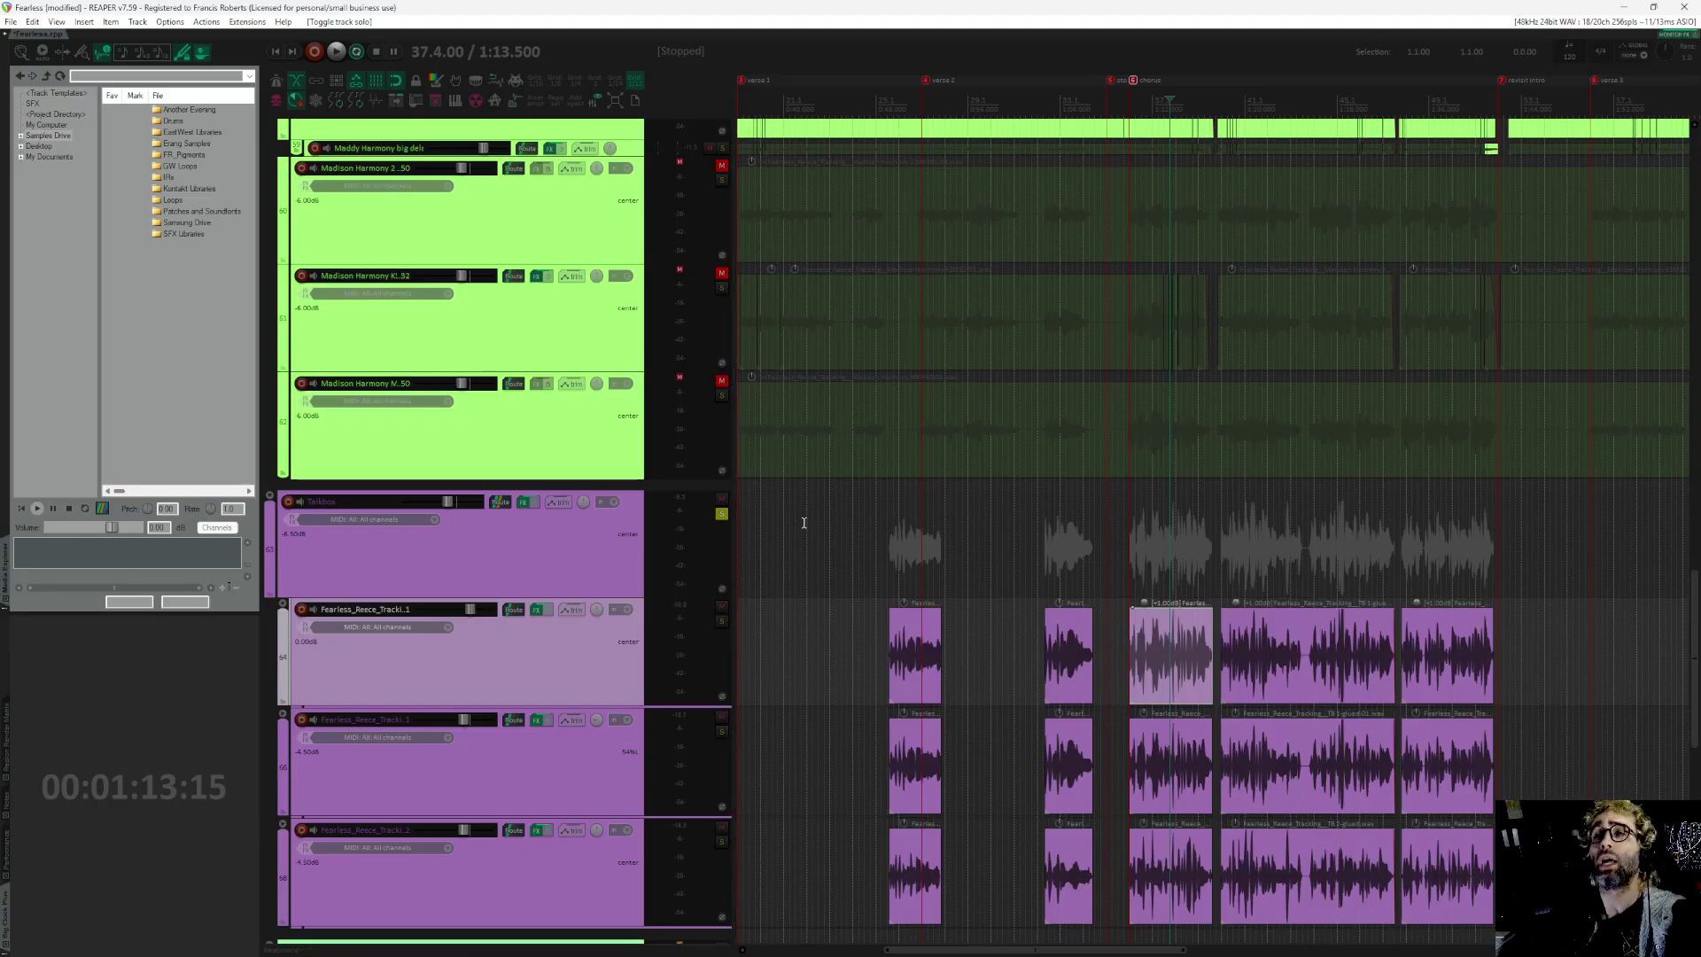
# Step: Clear the solo from the Talkbox, harmony vocal and lead vocal folder tracks
pyautogui.scroll(4, 954, 586)
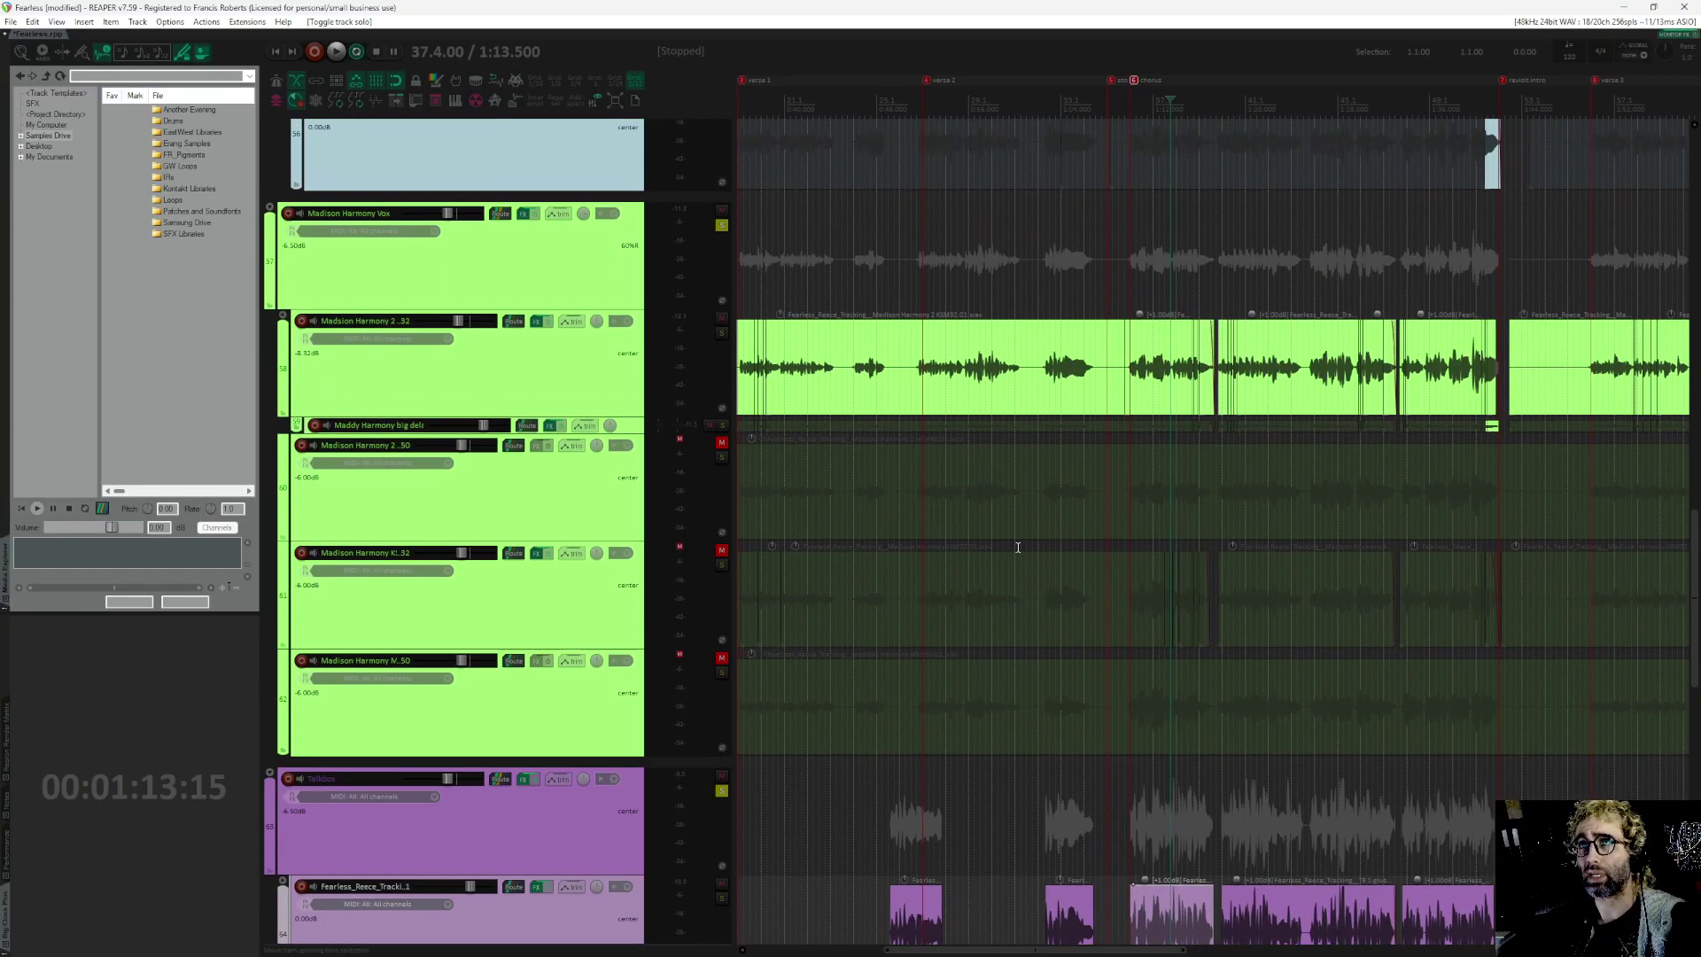
pyautogui.hscroll(1, 682, 417)
pyautogui.scroll(2, 700, 452)
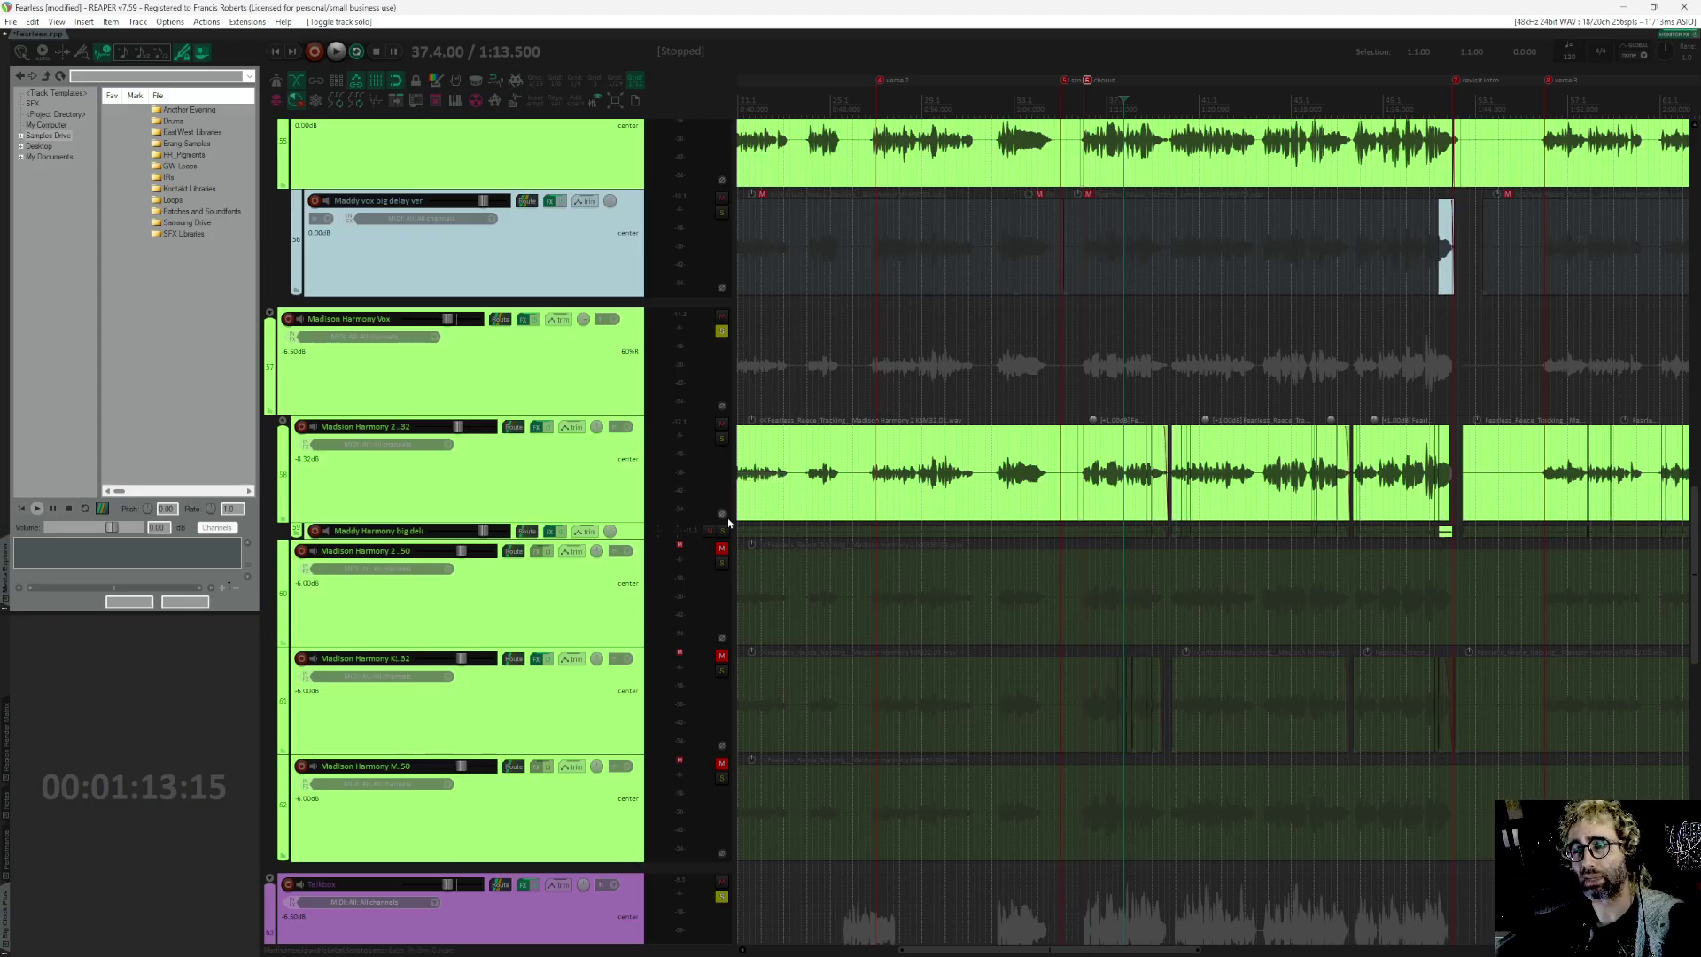
pyautogui.click(723, 897)
pyautogui.click(722, 331)
pyautogui.scroll(5, 912, 597)
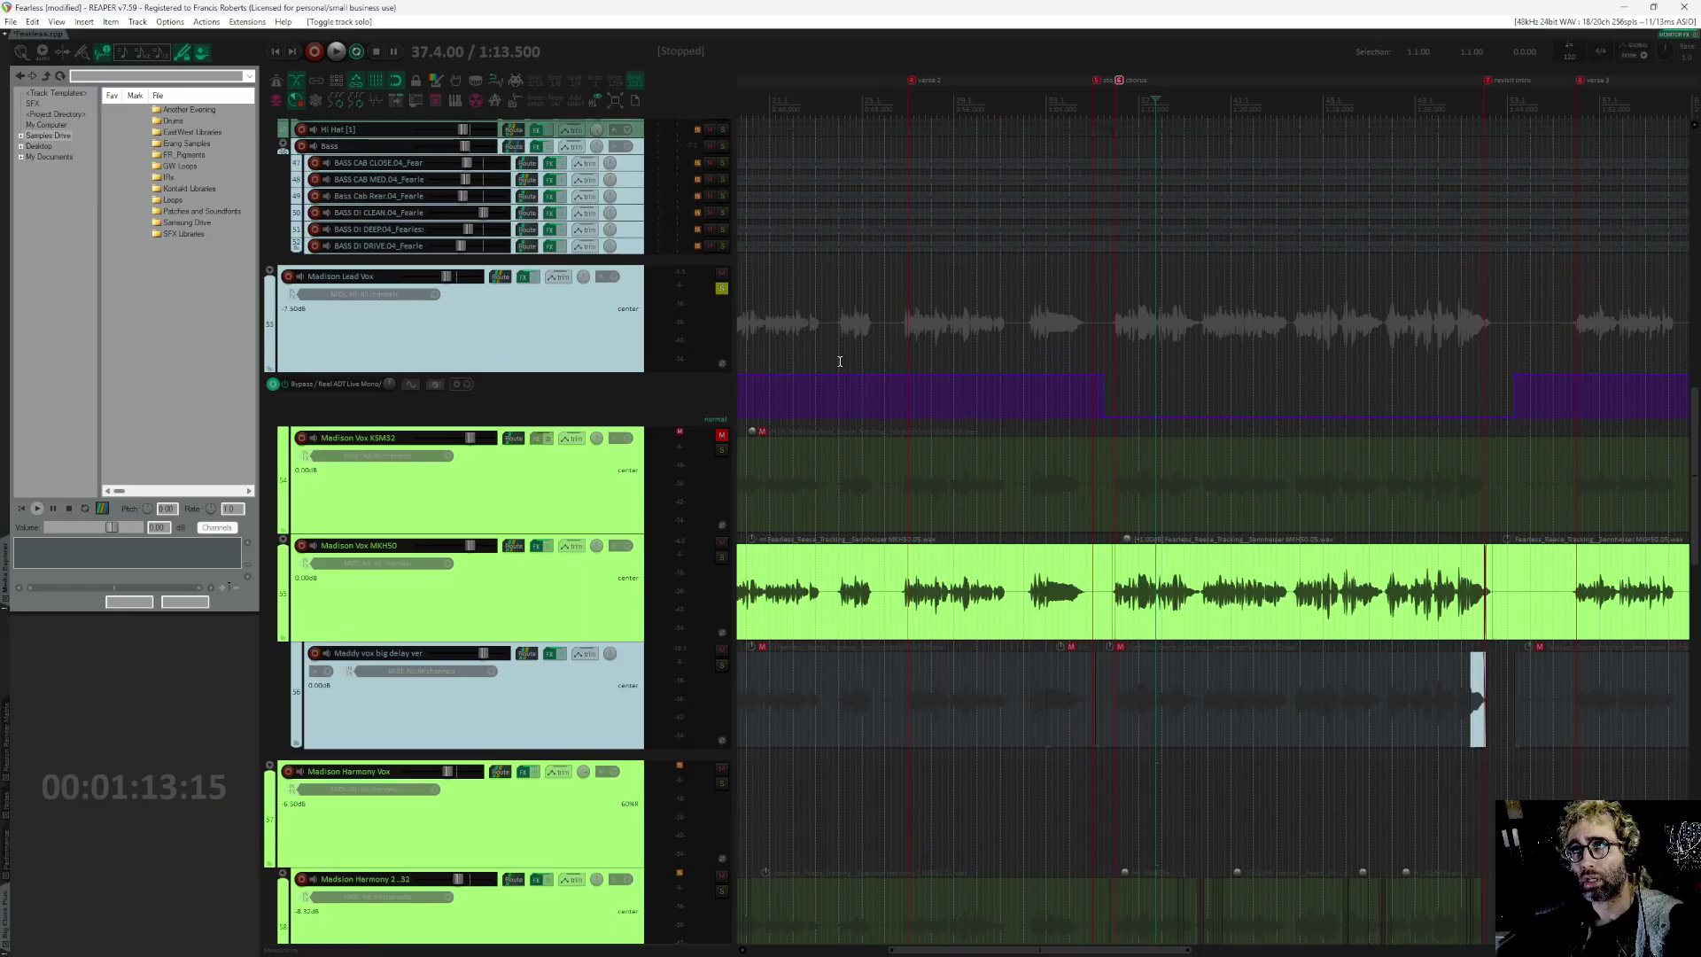
pyautogui.click(724, 290)
# Step: Place the edit cursor at the chorus marker 36.1.00 and play the vocals within the full mix
pyautogui.click(1118, 80)
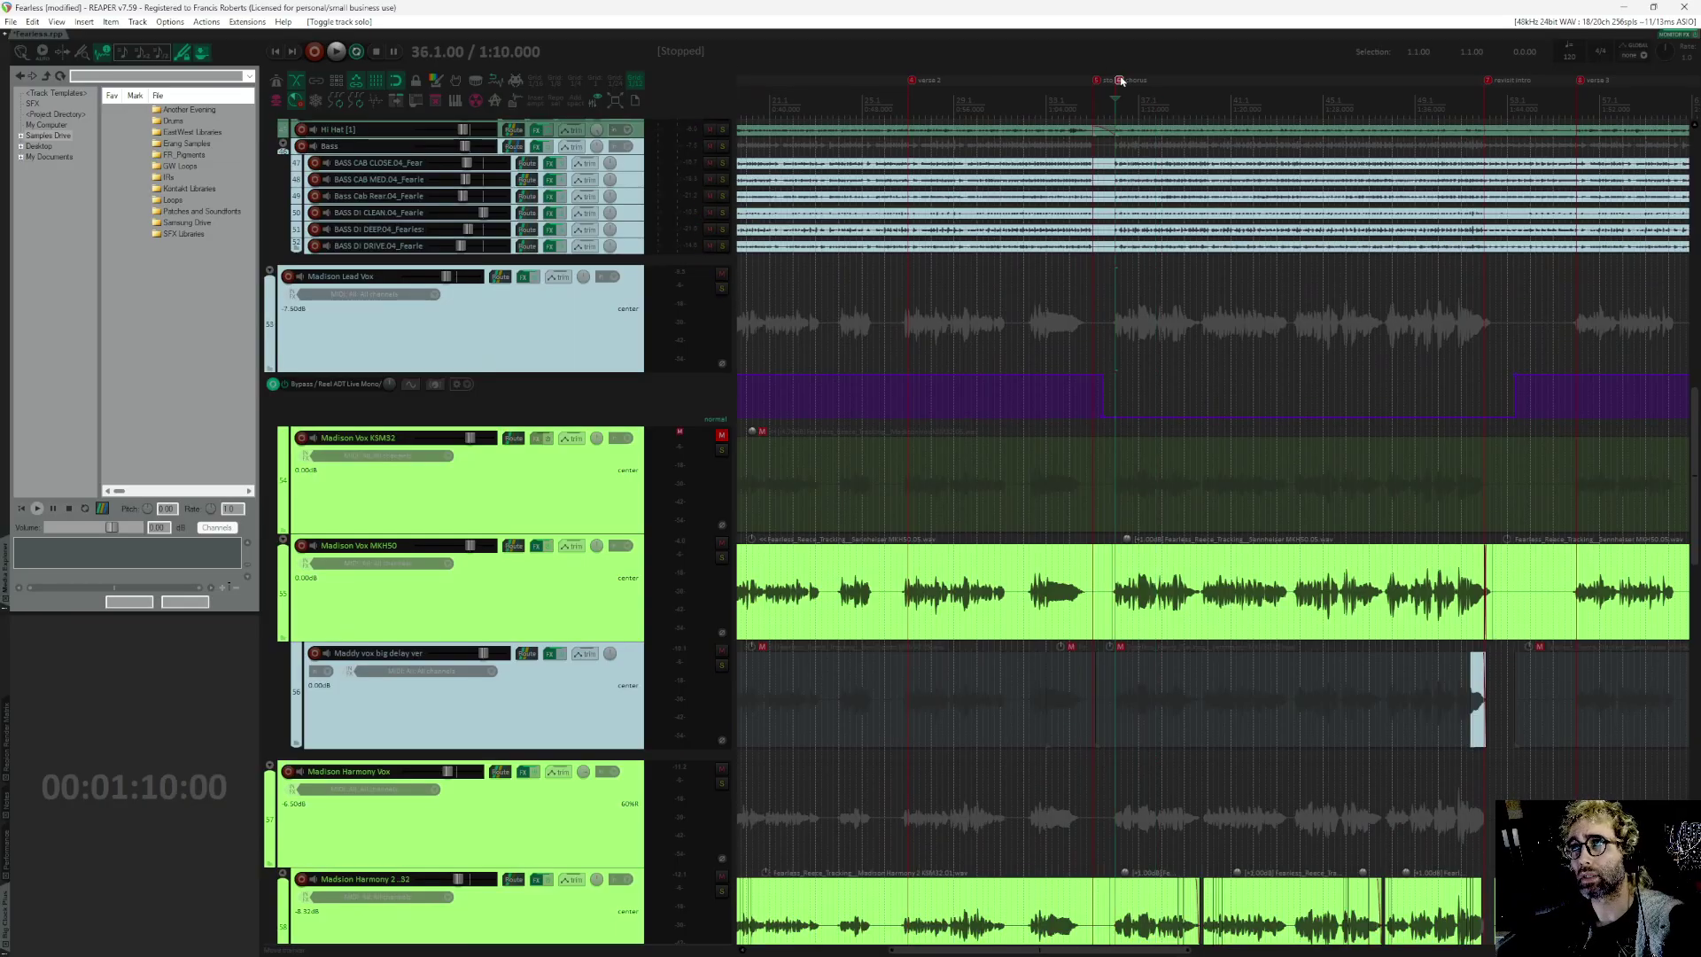
pyautogui.press('space')
pyautogui.scroll(-3, 1099, 532)
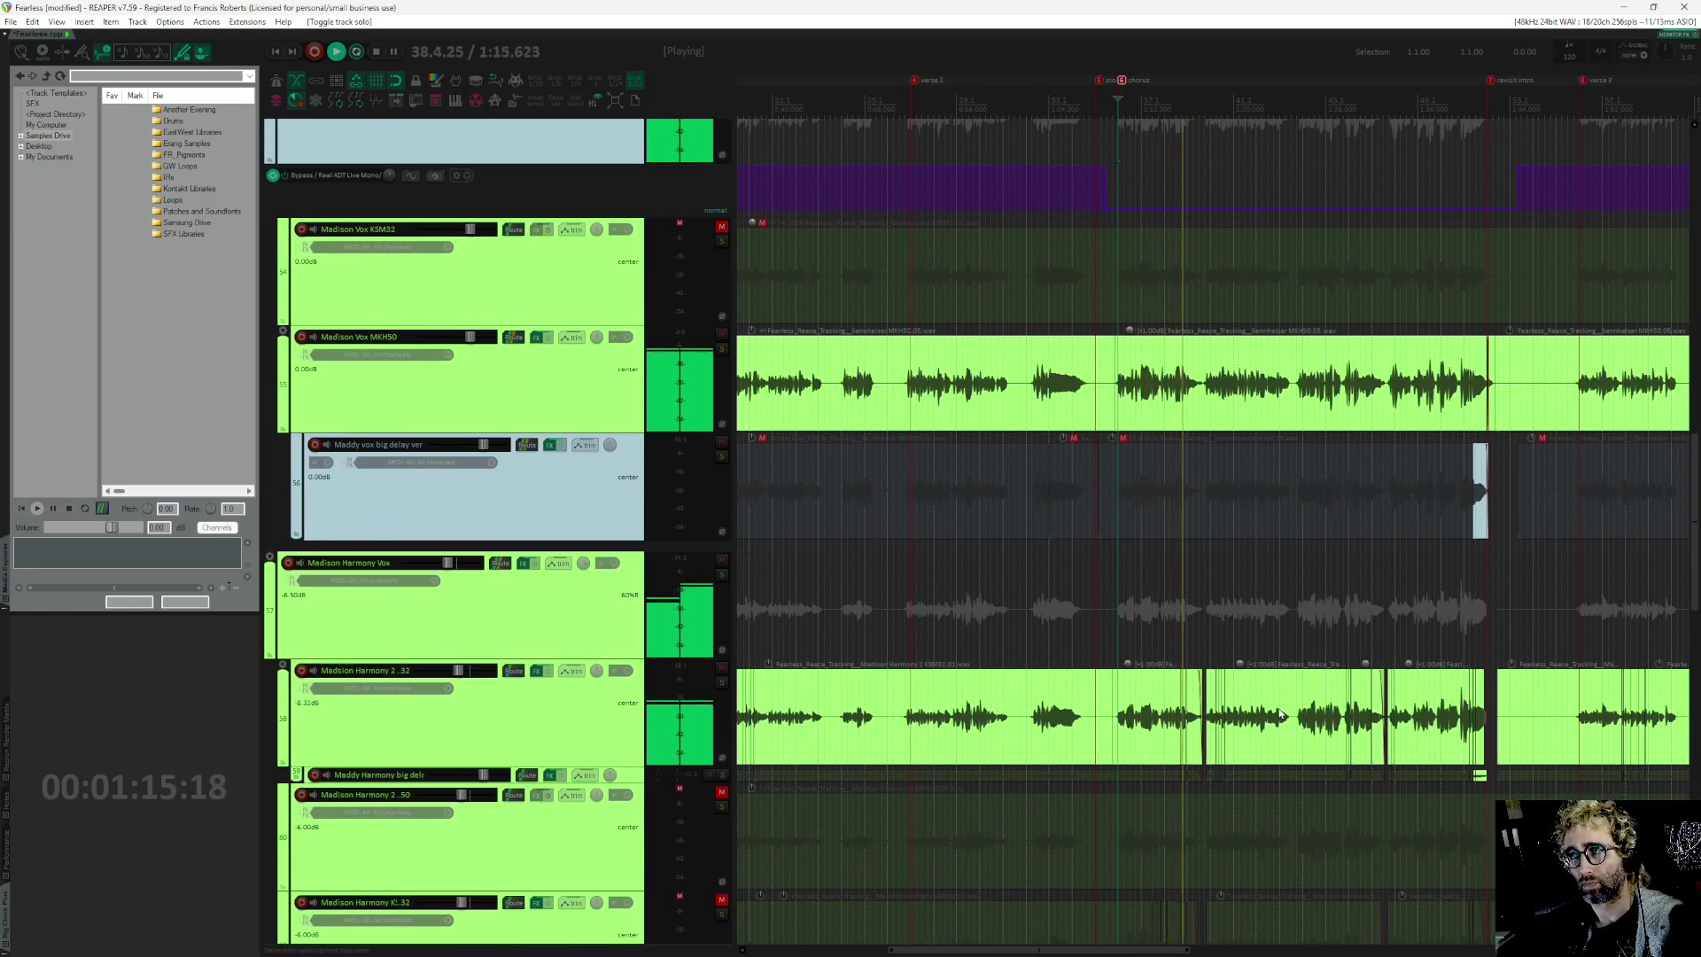
pyautogui.scroll(-2, 1125, 665)
pyautogui.press('space')
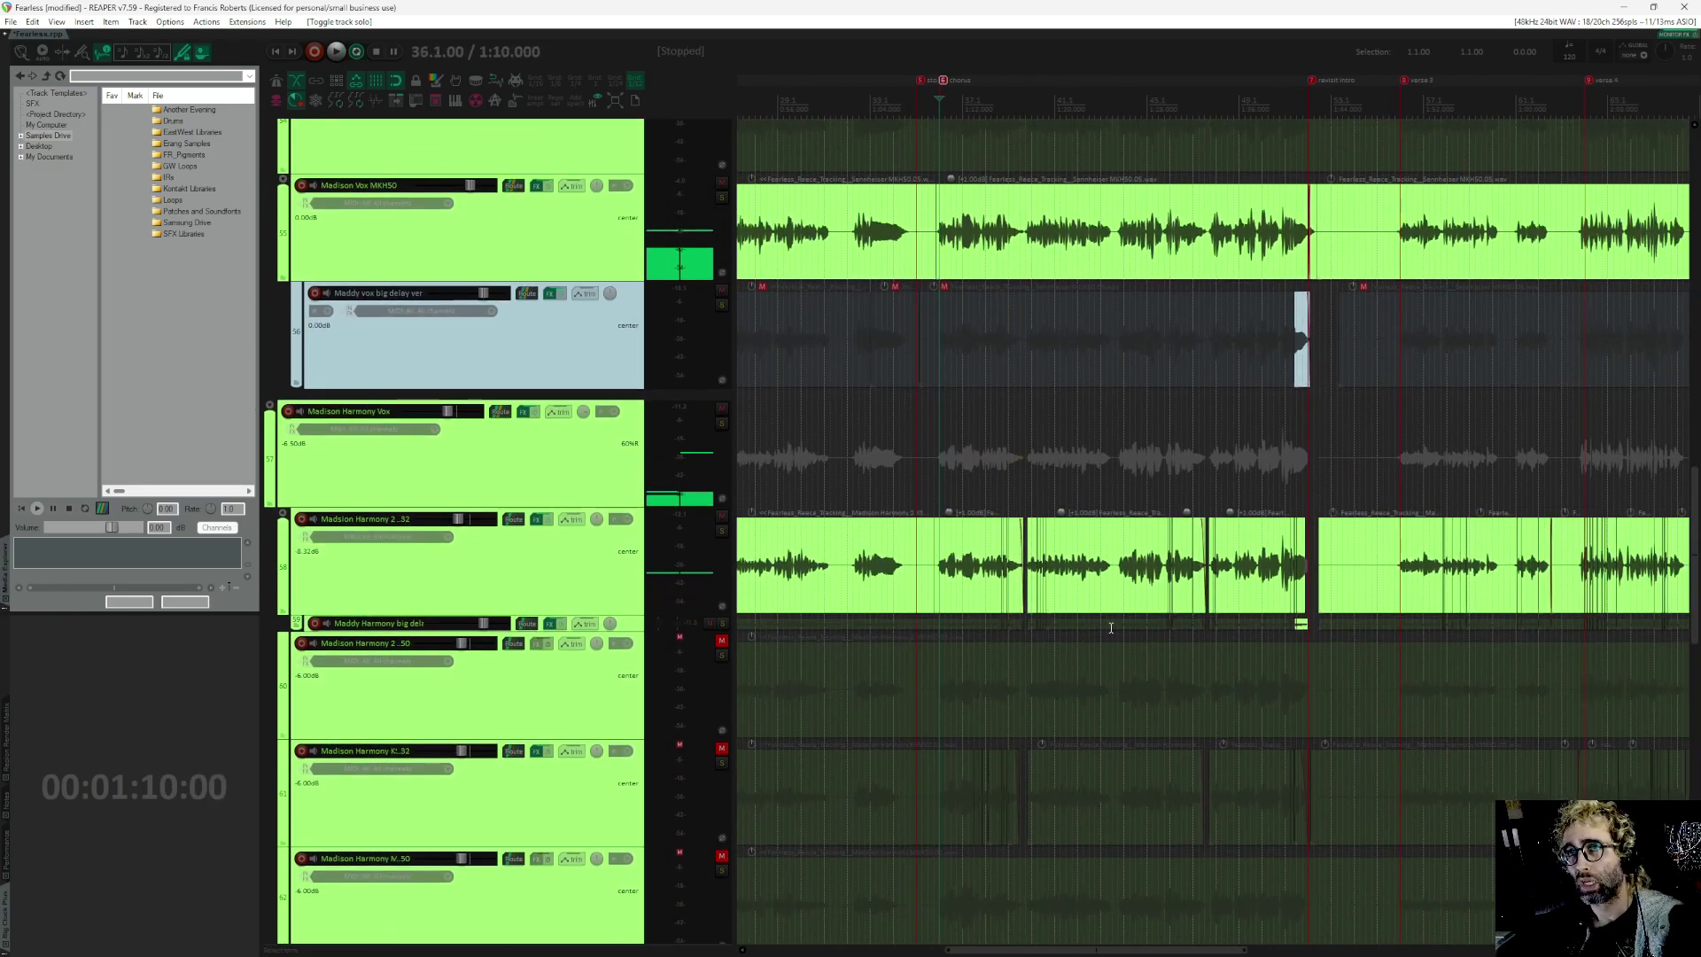
# Step: Expand the Stereo Lead folder below the Talkbox tracks and examine its guitar tracks across the whole song
pyautogui.scroll(-2, 1188, 532)
pyautogui.scroll(-3, 1169, 372)
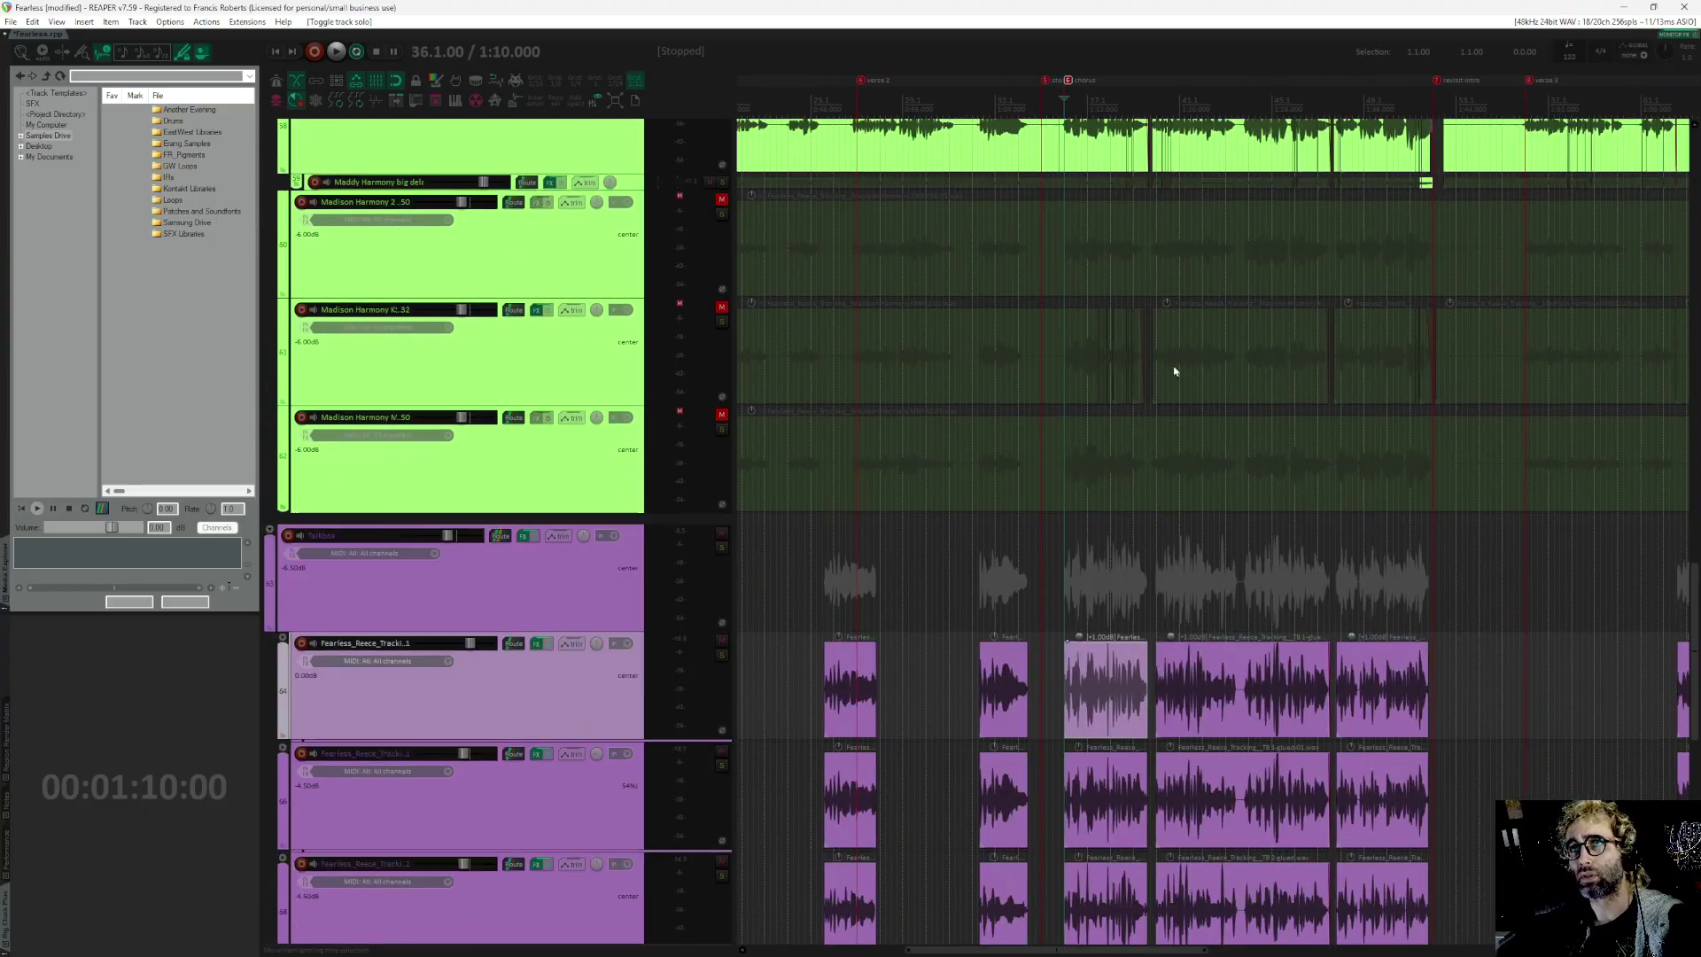
pyautogui.hscroll(-2, 1025, 559)
pyautogui.scroll(-5, 1026, 556)
pyautogui.hscroll(-2, 1026, 556)
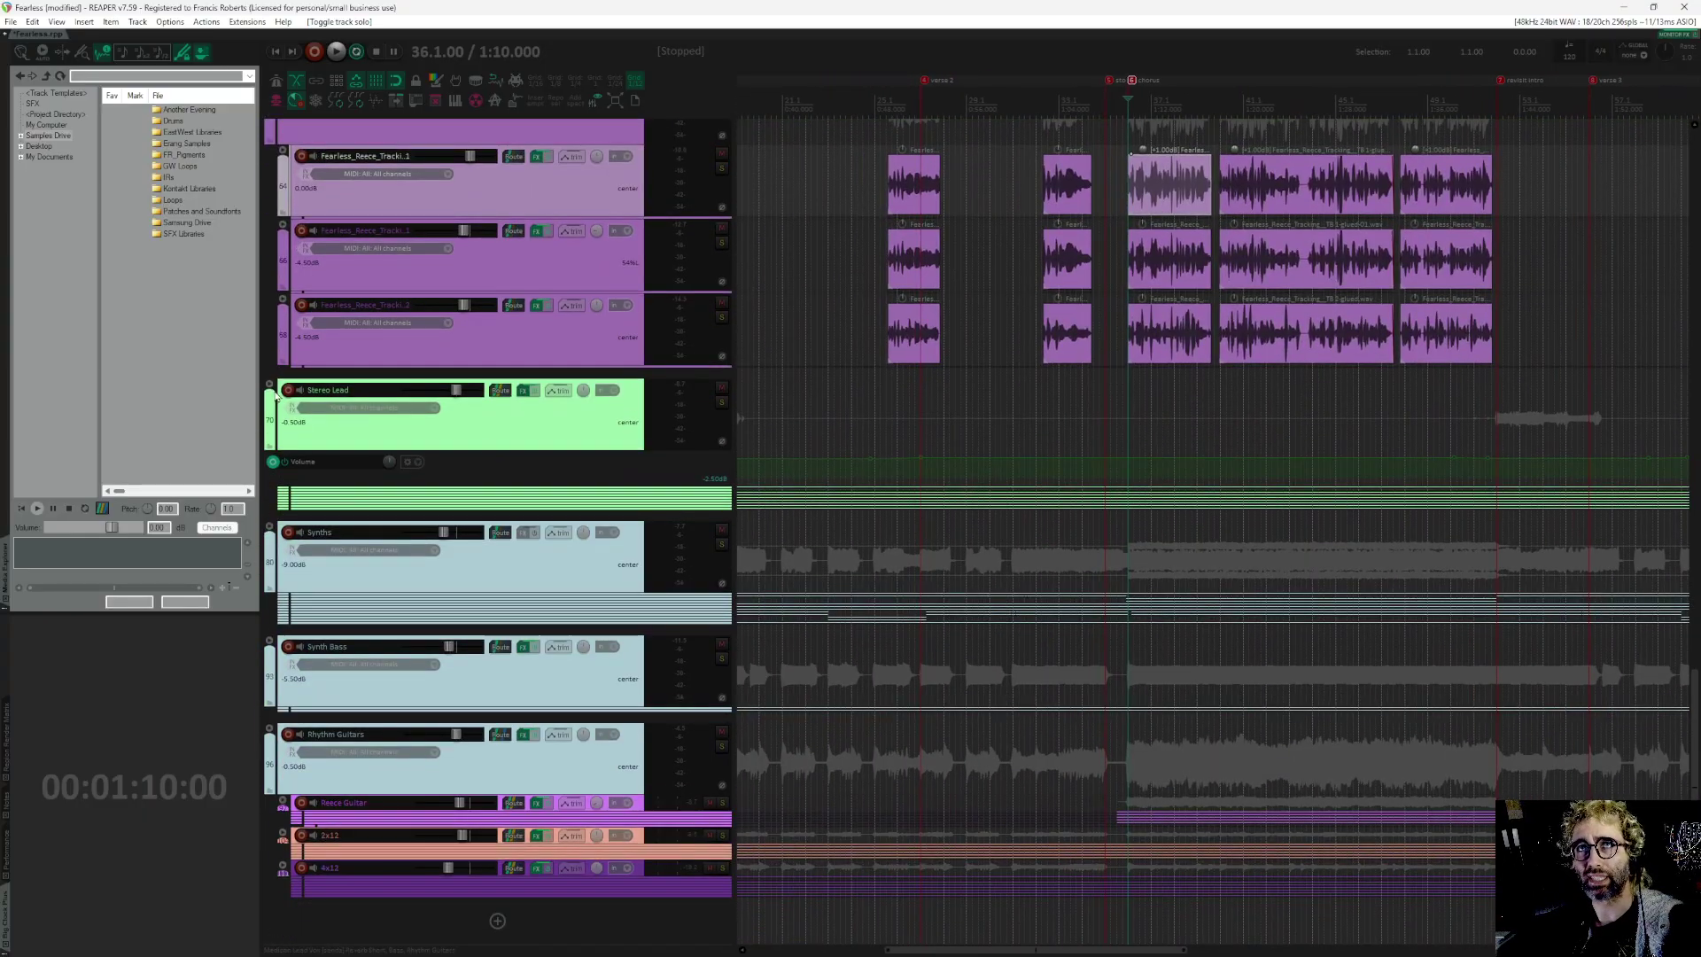
pyautogui.click(273, 396)
pyautogui.scroll(1, 906, 485)
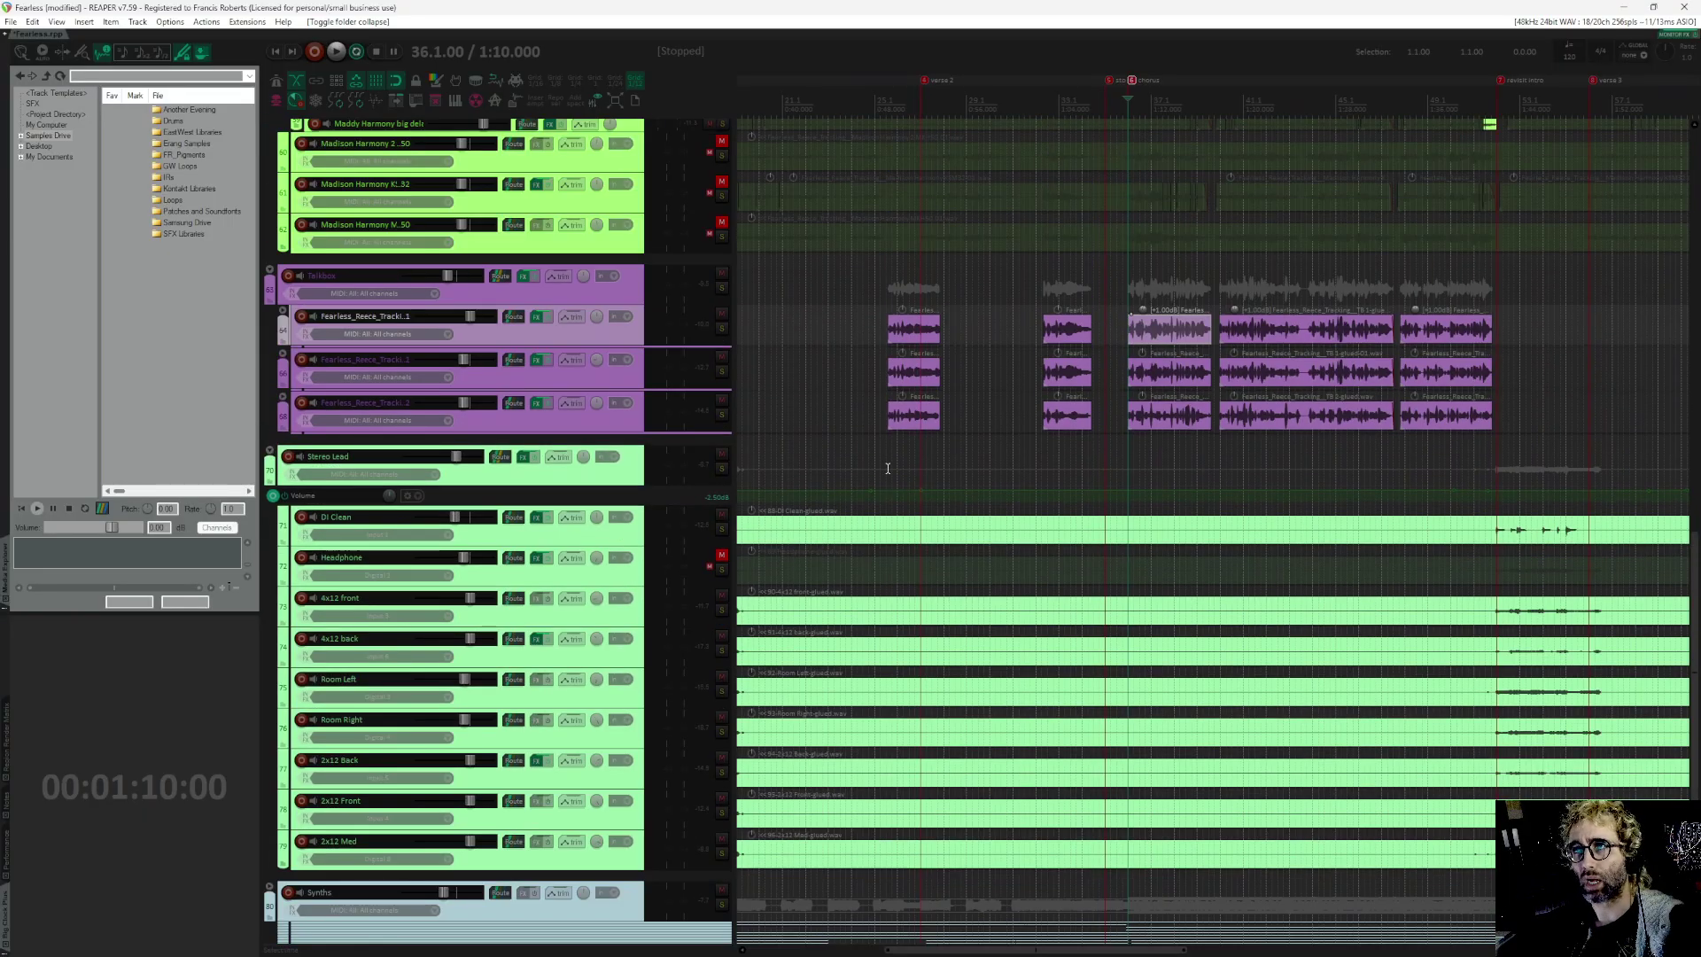
pyautogui.scroll(-3, 888, 468)
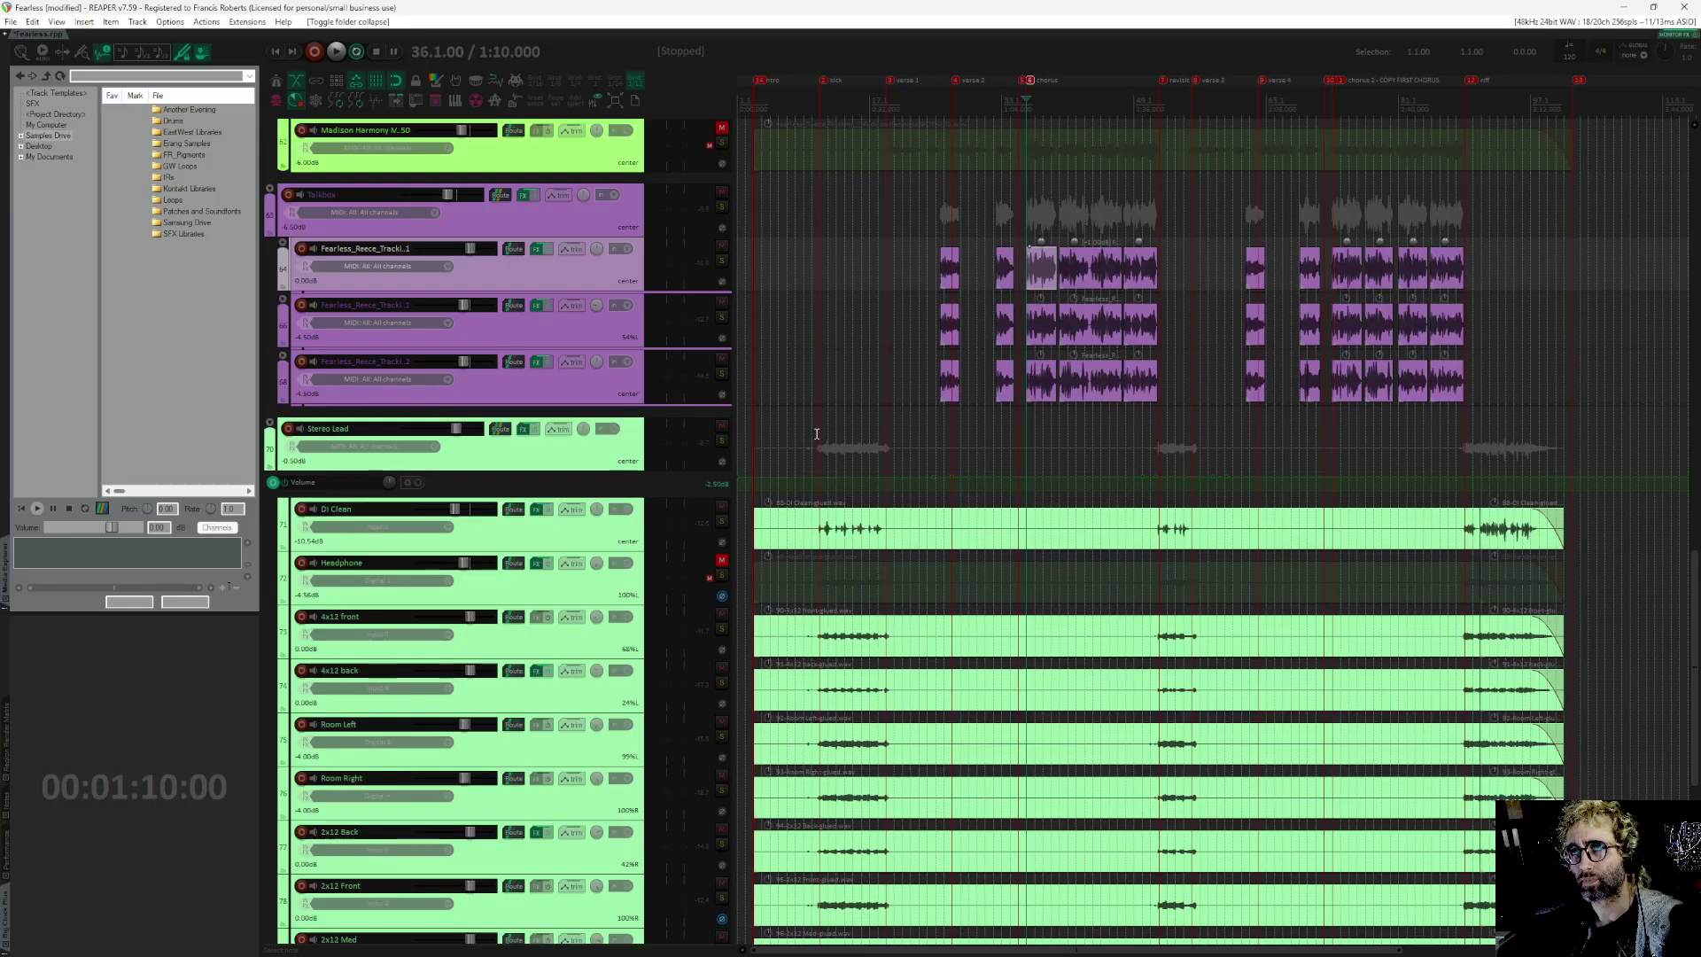
# Step: Play from 11.1.00 and solo the Stereo Lead folder to hear its guitar part alone
pyautogui.click(811, 459)
pyautogui.press('space')
pyautogui.scroll(3, 774, 485)
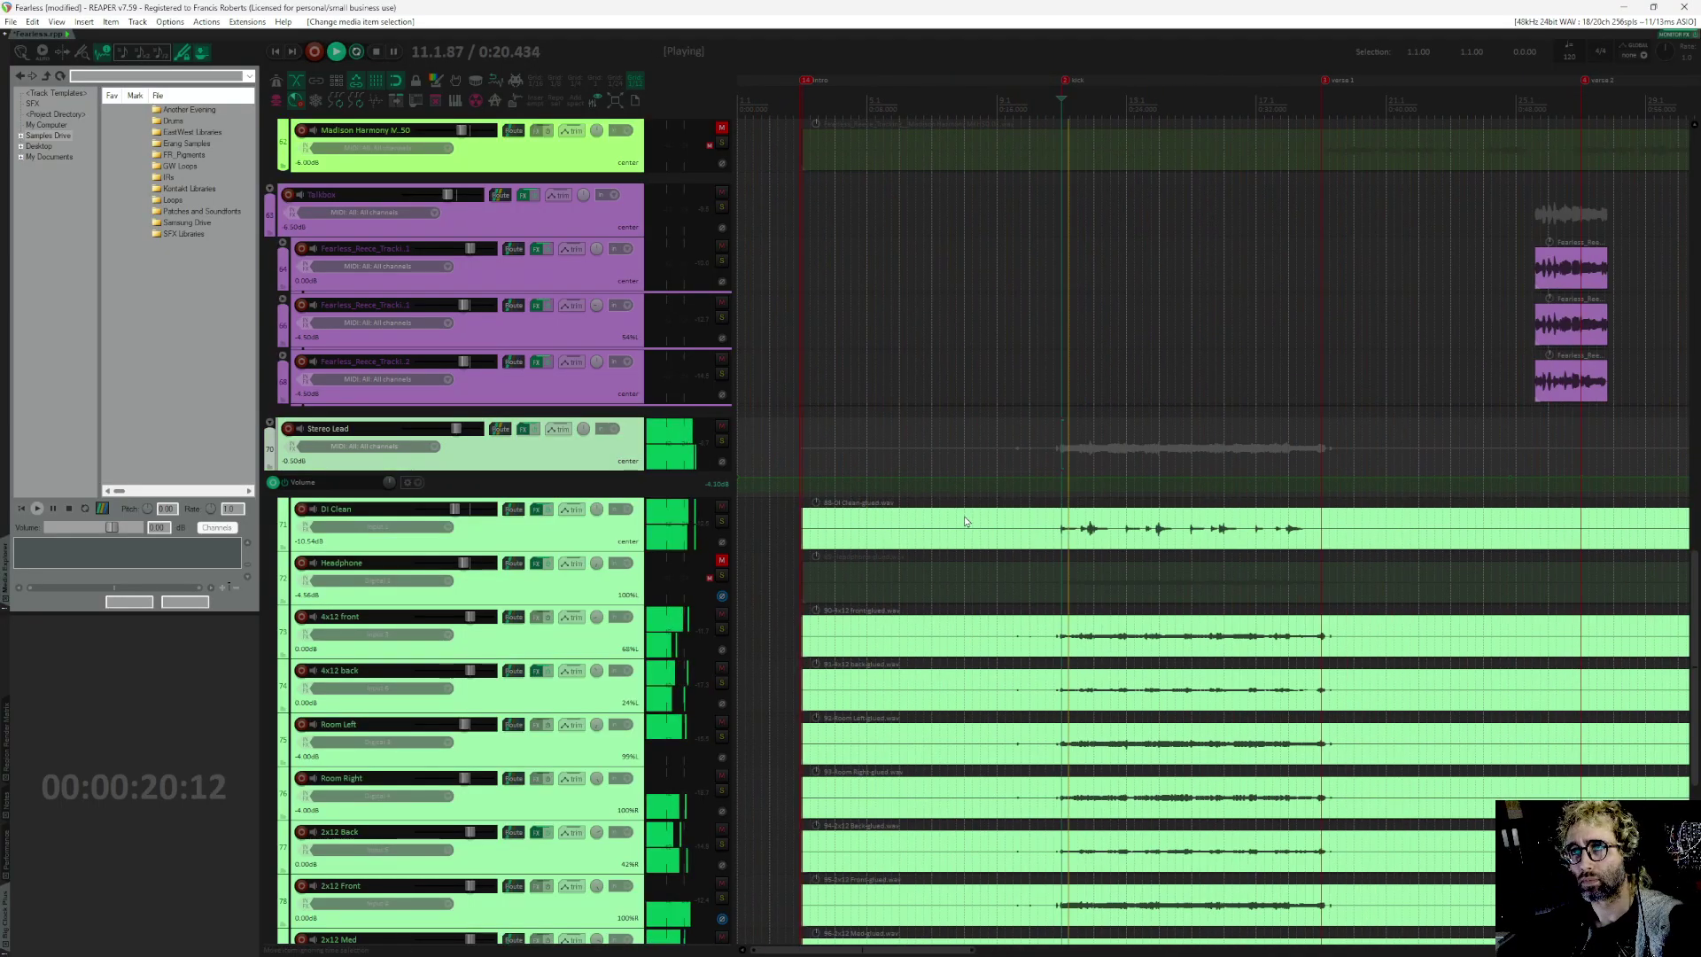
pyautogui.click(722, 441)
pyautogui.scroll(-3, 1243, 460)
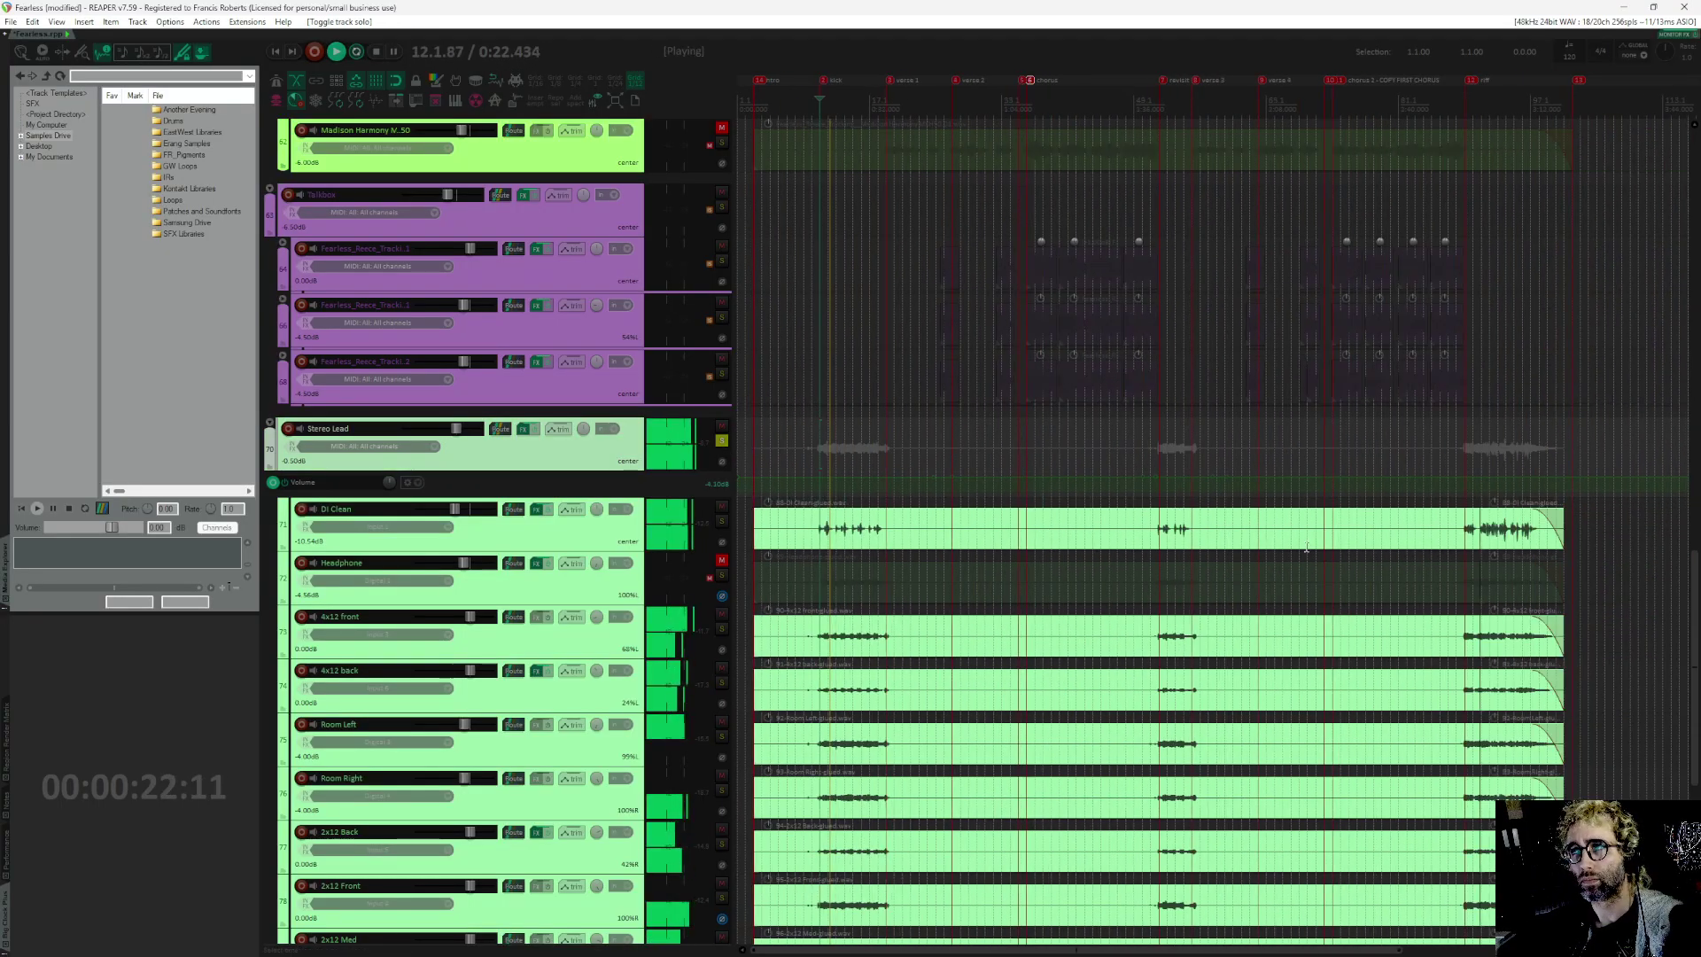
# Step: Play the soloed Stereo Lead part from 52.1.00 and from 89.1.00, stopping playback at the gap between the guitar clips
pyautogui.click(1159, 443)
pyautogui.scroll(3, 1087, 479)
pyautogui.scroll(1, 1087, 480)
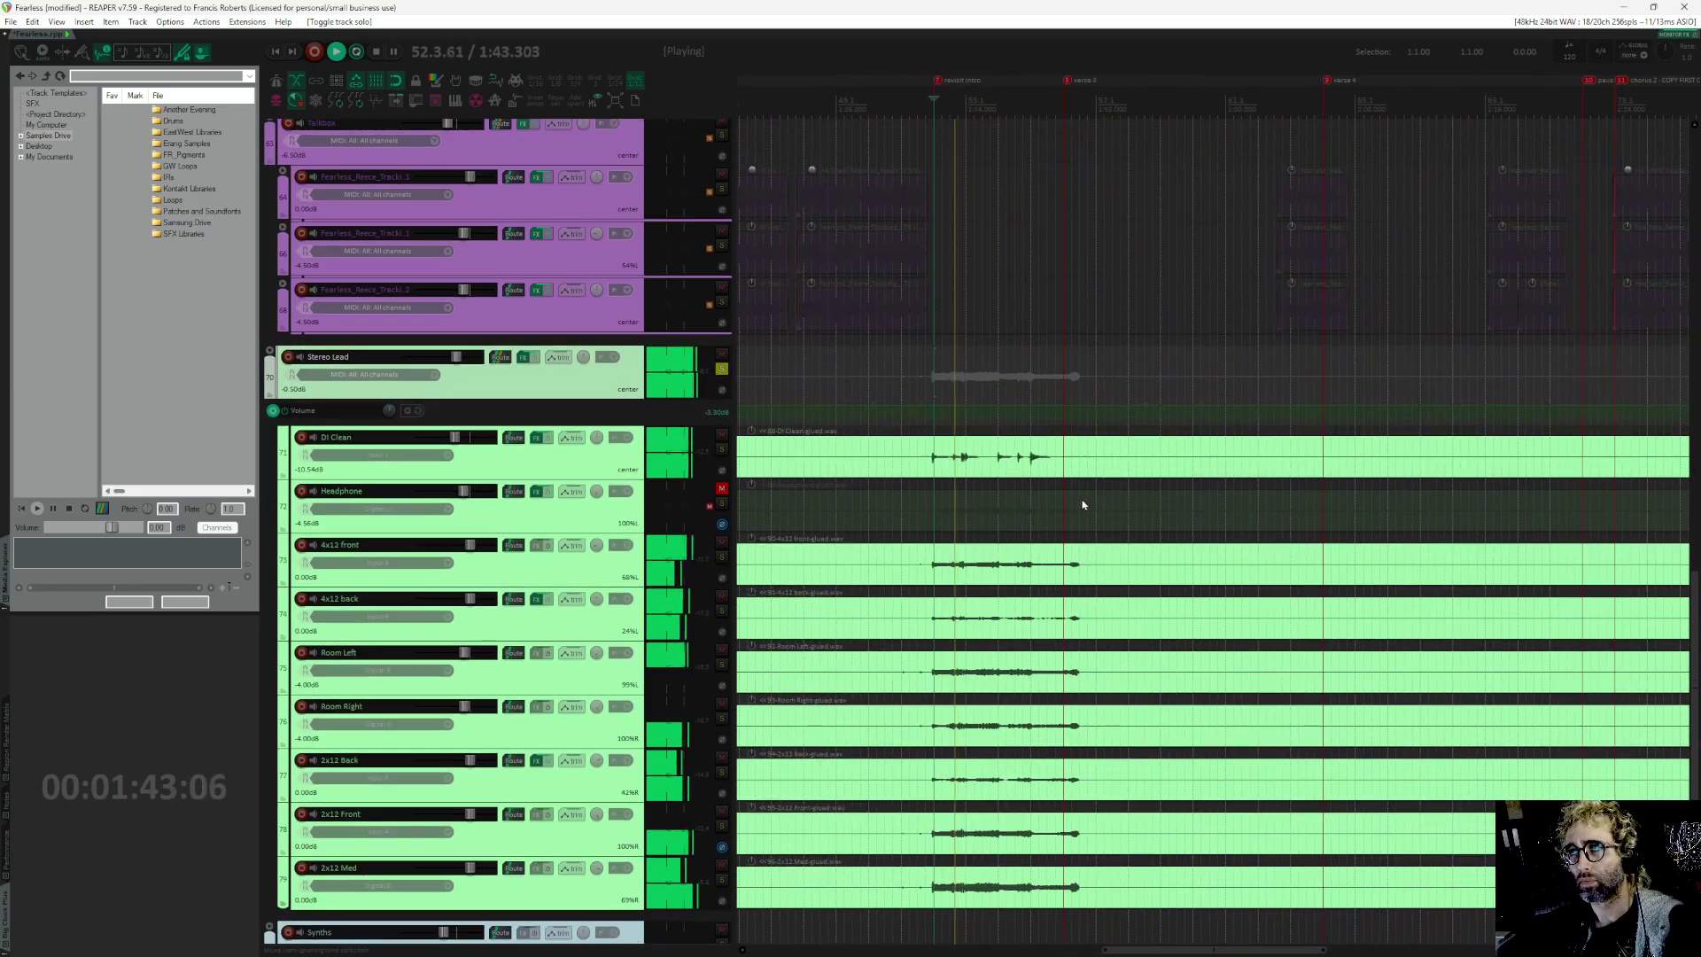
pyautogui.scroll(-3, 912, 502)
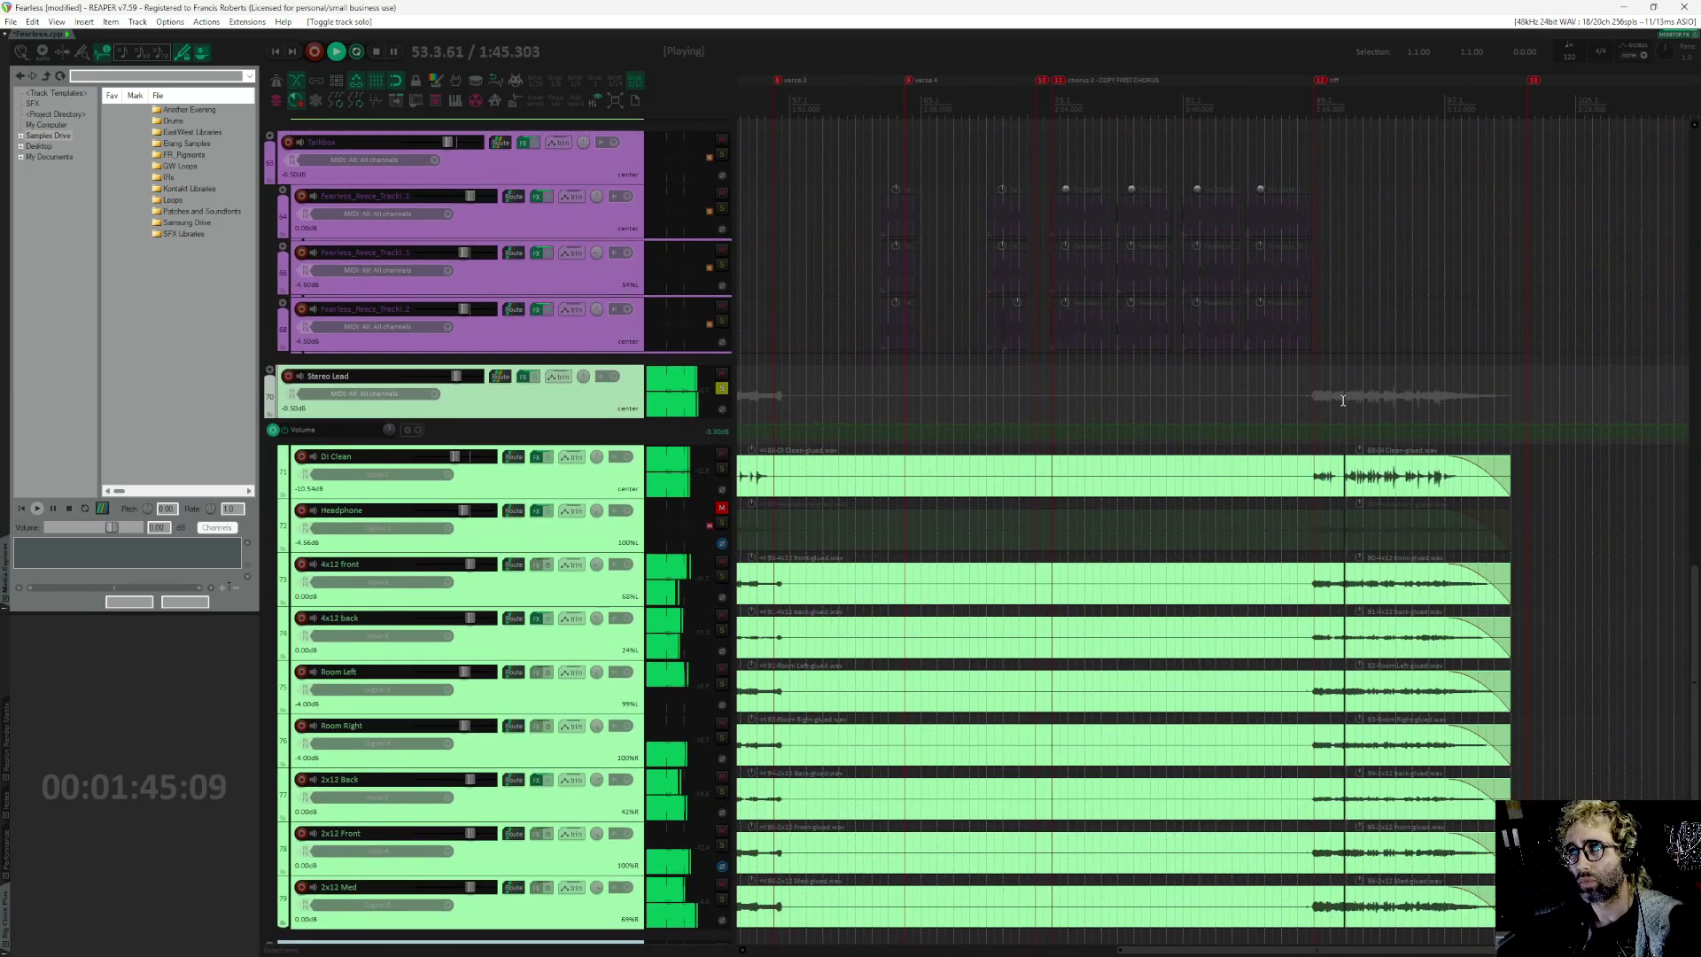
pyautogui.click(1321, 443)
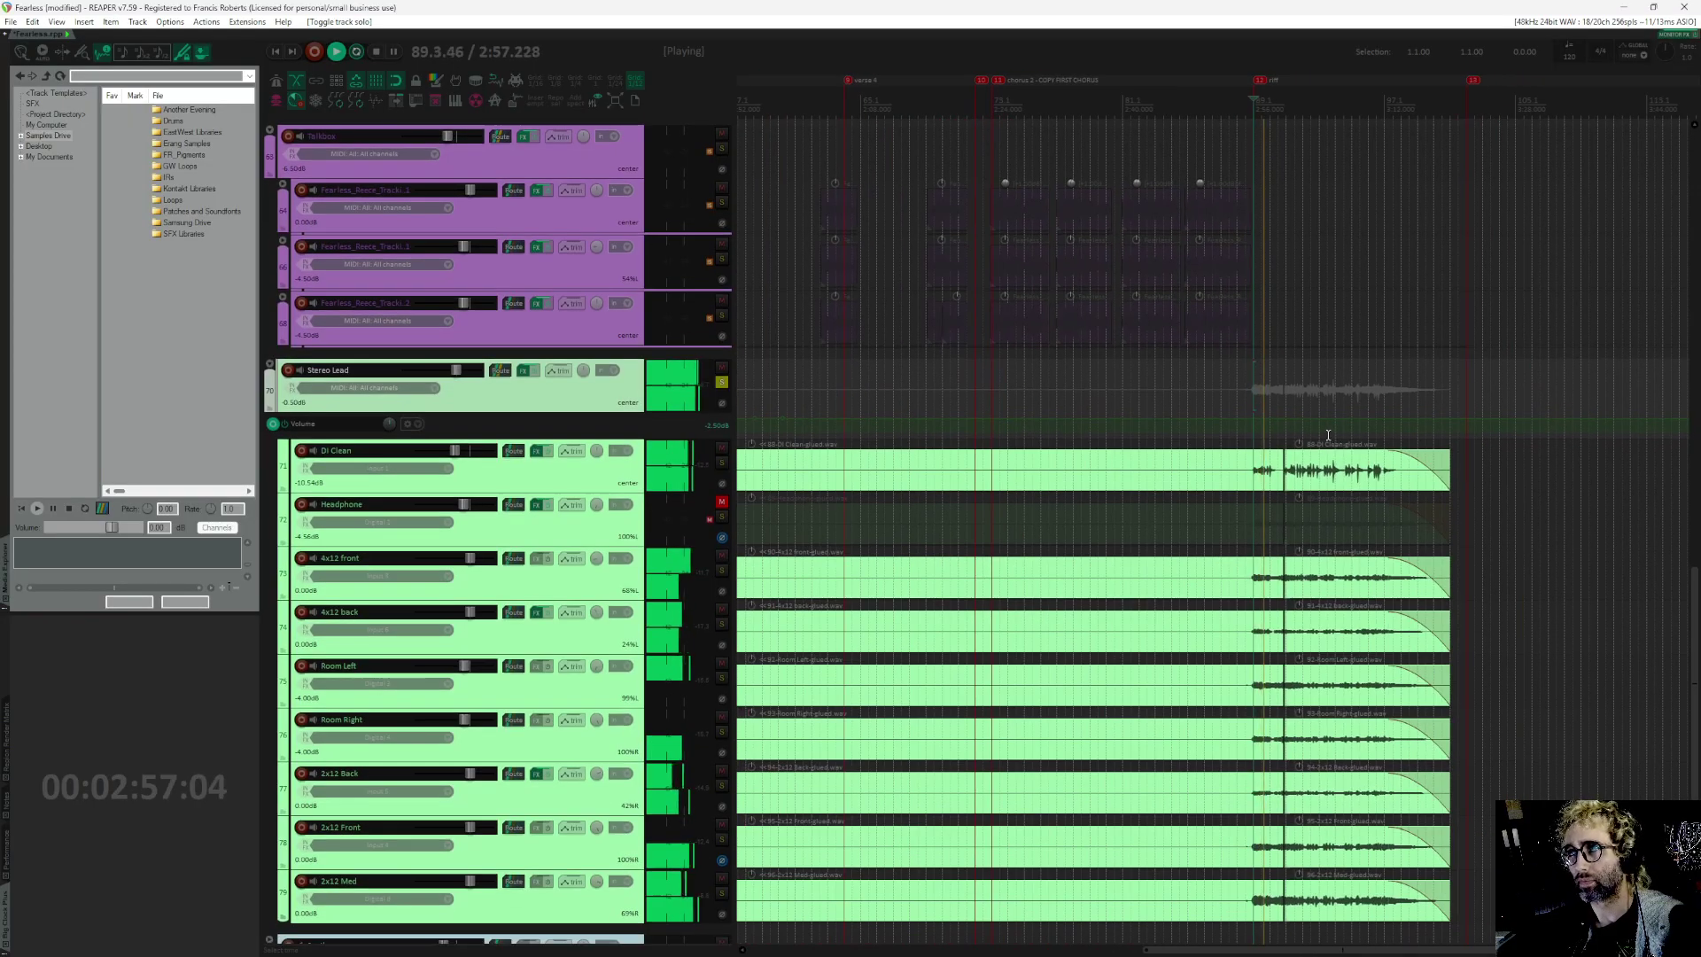
pyautogui.scroll(3, 1320, 481)
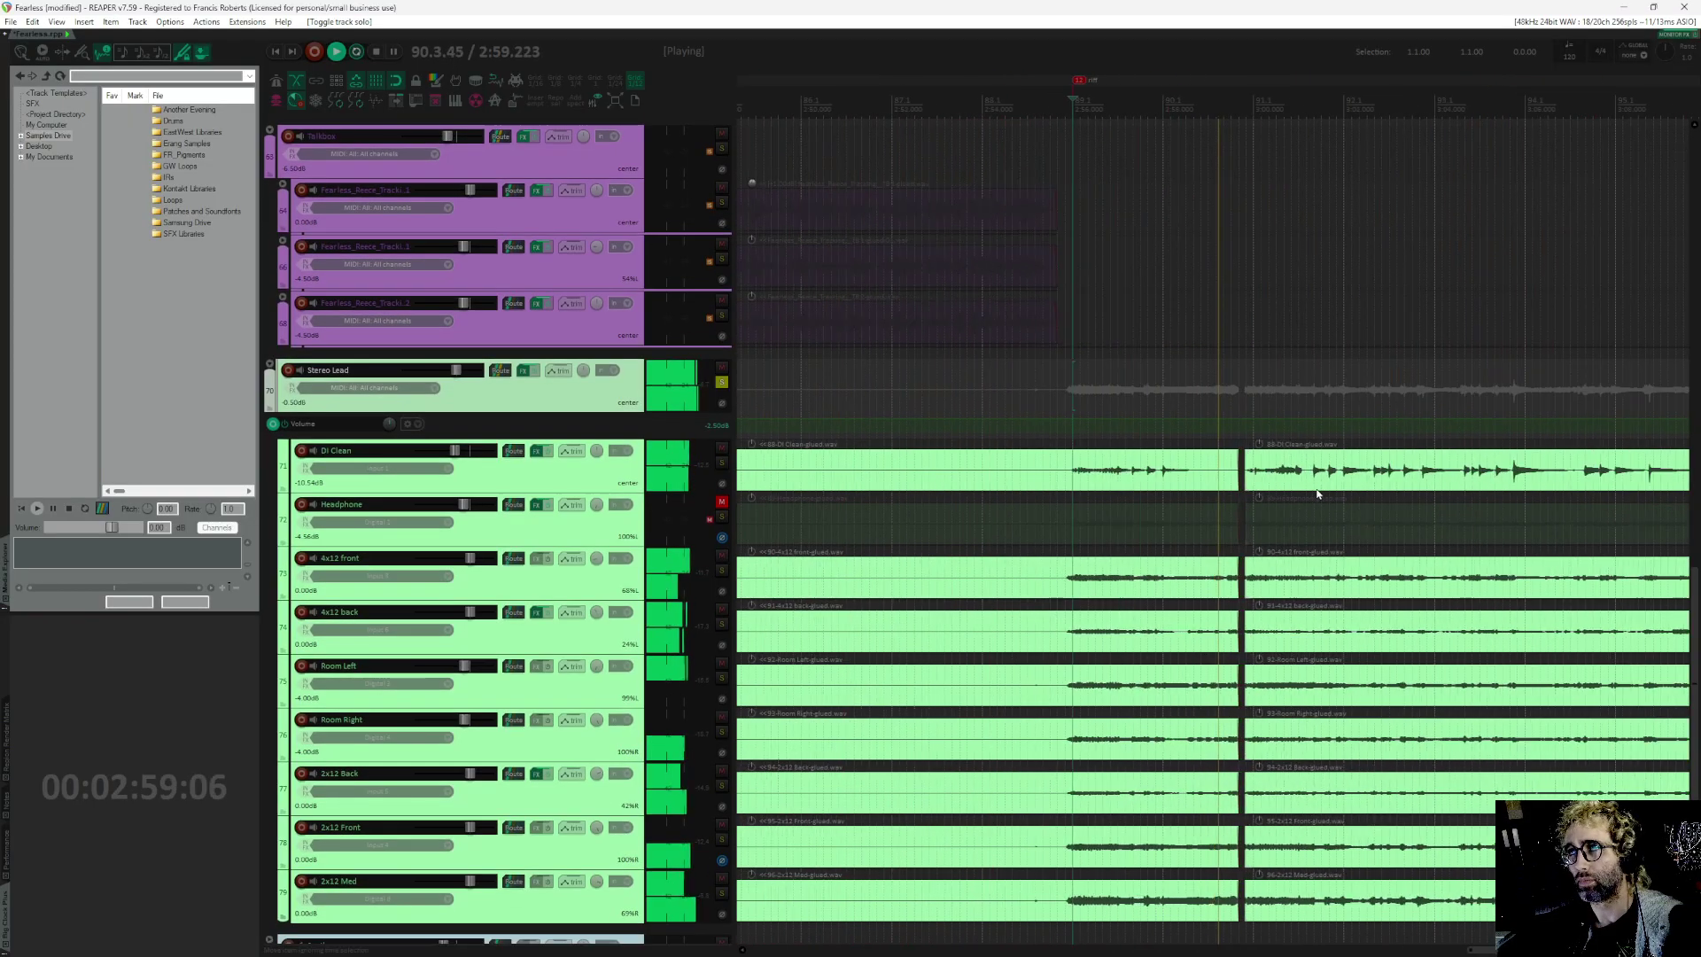
pyautogui.press('space')
# Step: Extend the 4x12 Front clip after 90.4.00 to meet the following clip, and play across the edit from 90.4.00
pyautogui.click(1238, 479)
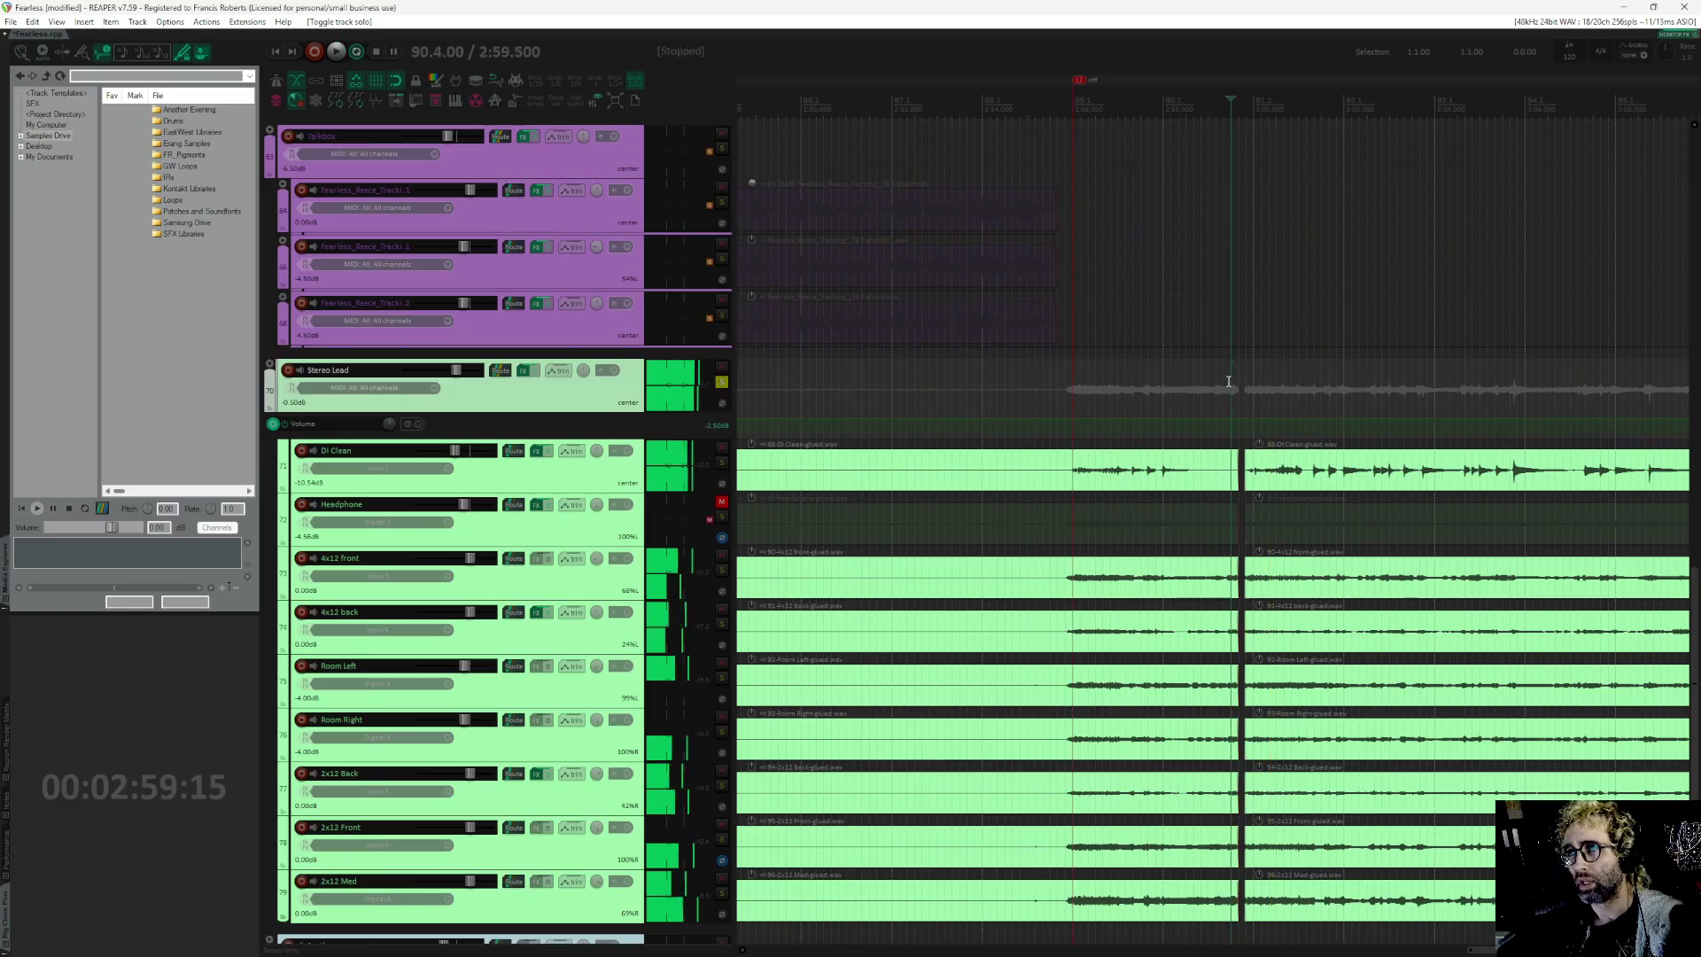
pyautogui.scroll(5, 1237, 482)
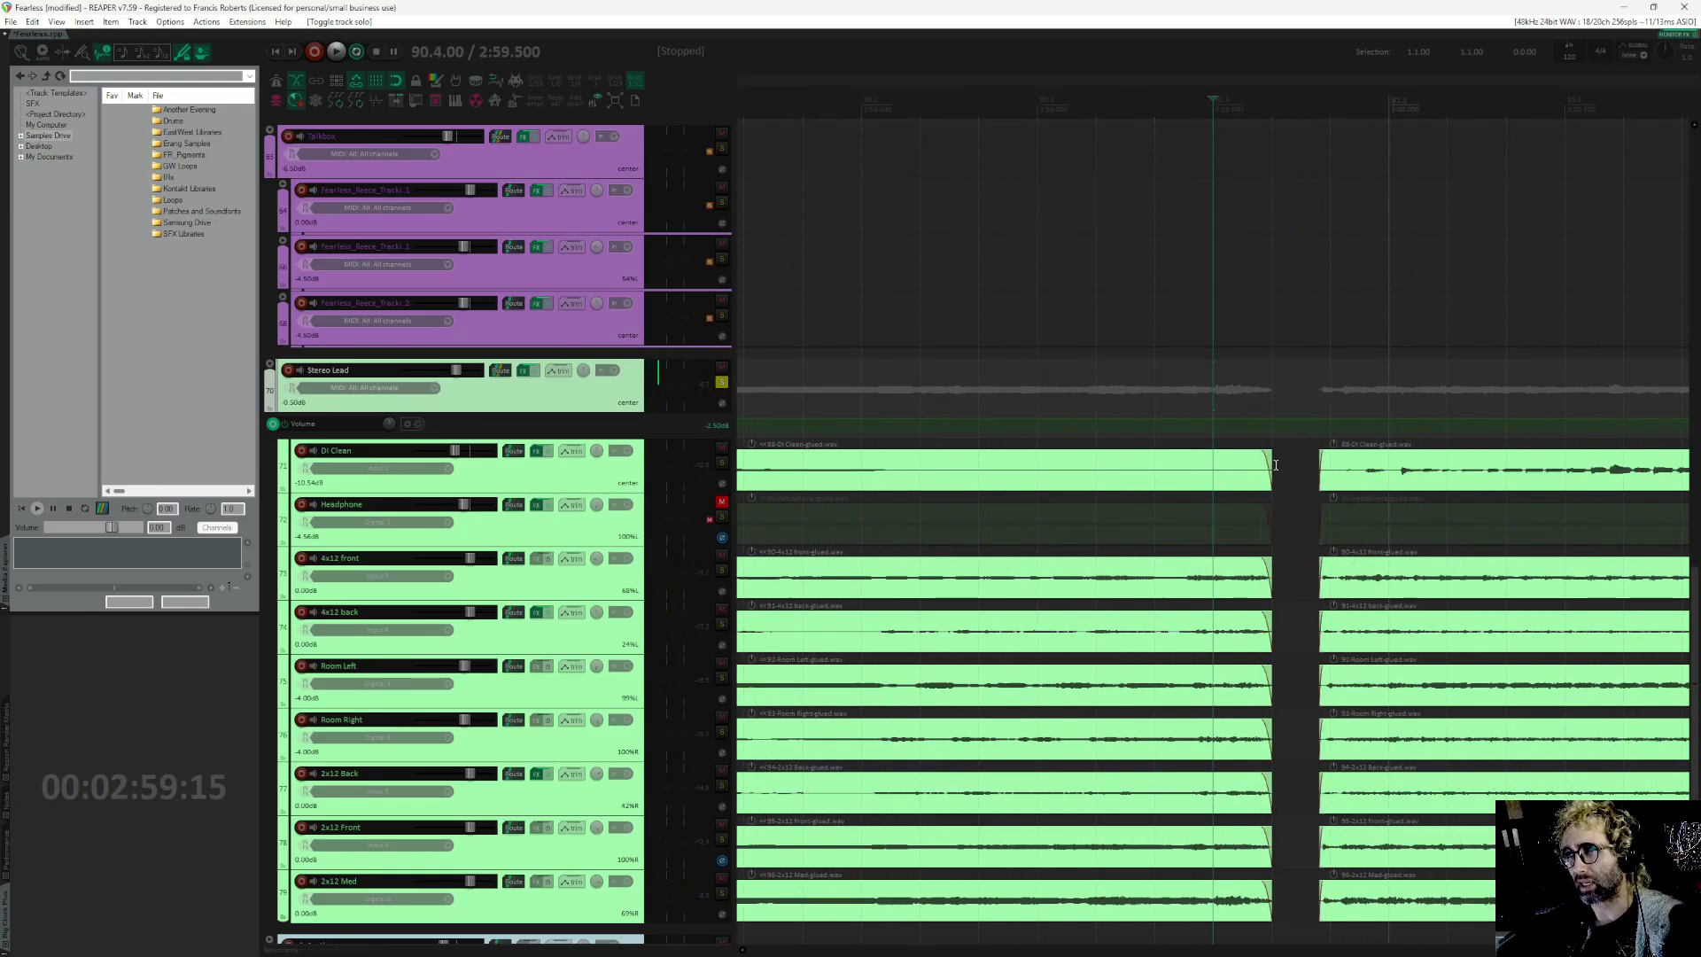
pyautogui.moveTo(1270, 582); pyautogui.dragTo(1321, 583)
pyautogui.press('space')
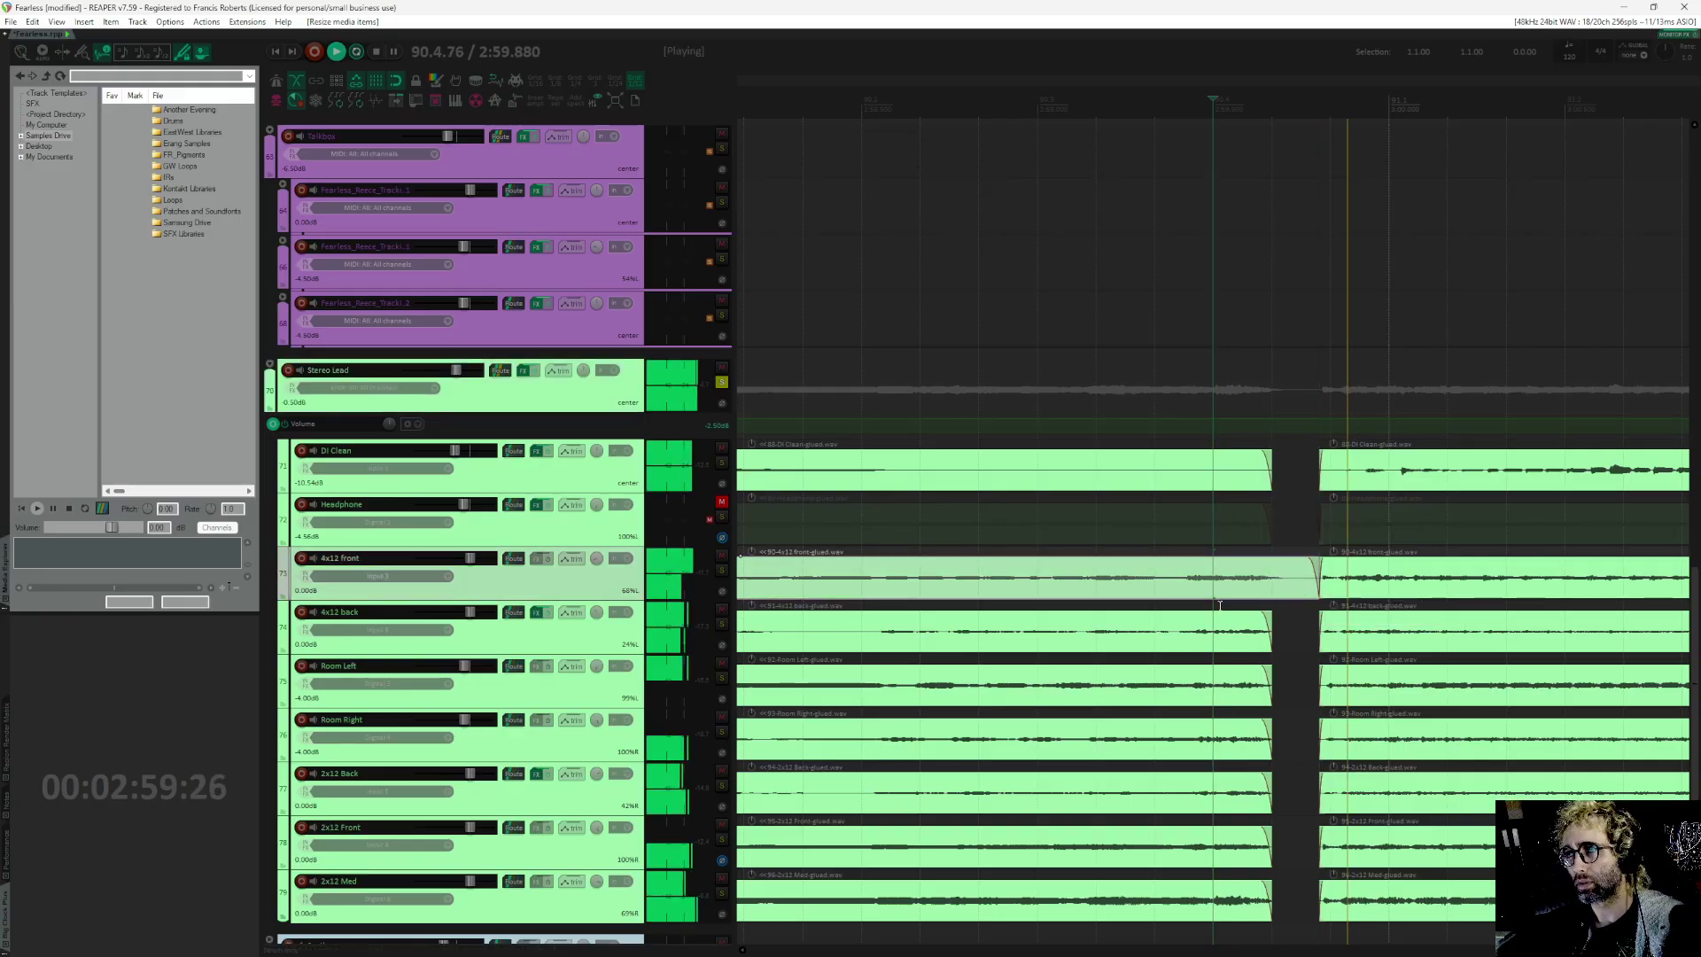
pyautogui.press('space')
# Step: Place the edit cursor at 89.1.00, play the Headphone track soloed, and clear its solo
pyautogui.scroll(-4, 1314, 551)
pyautogui.scroll(-4, 1314, 551)
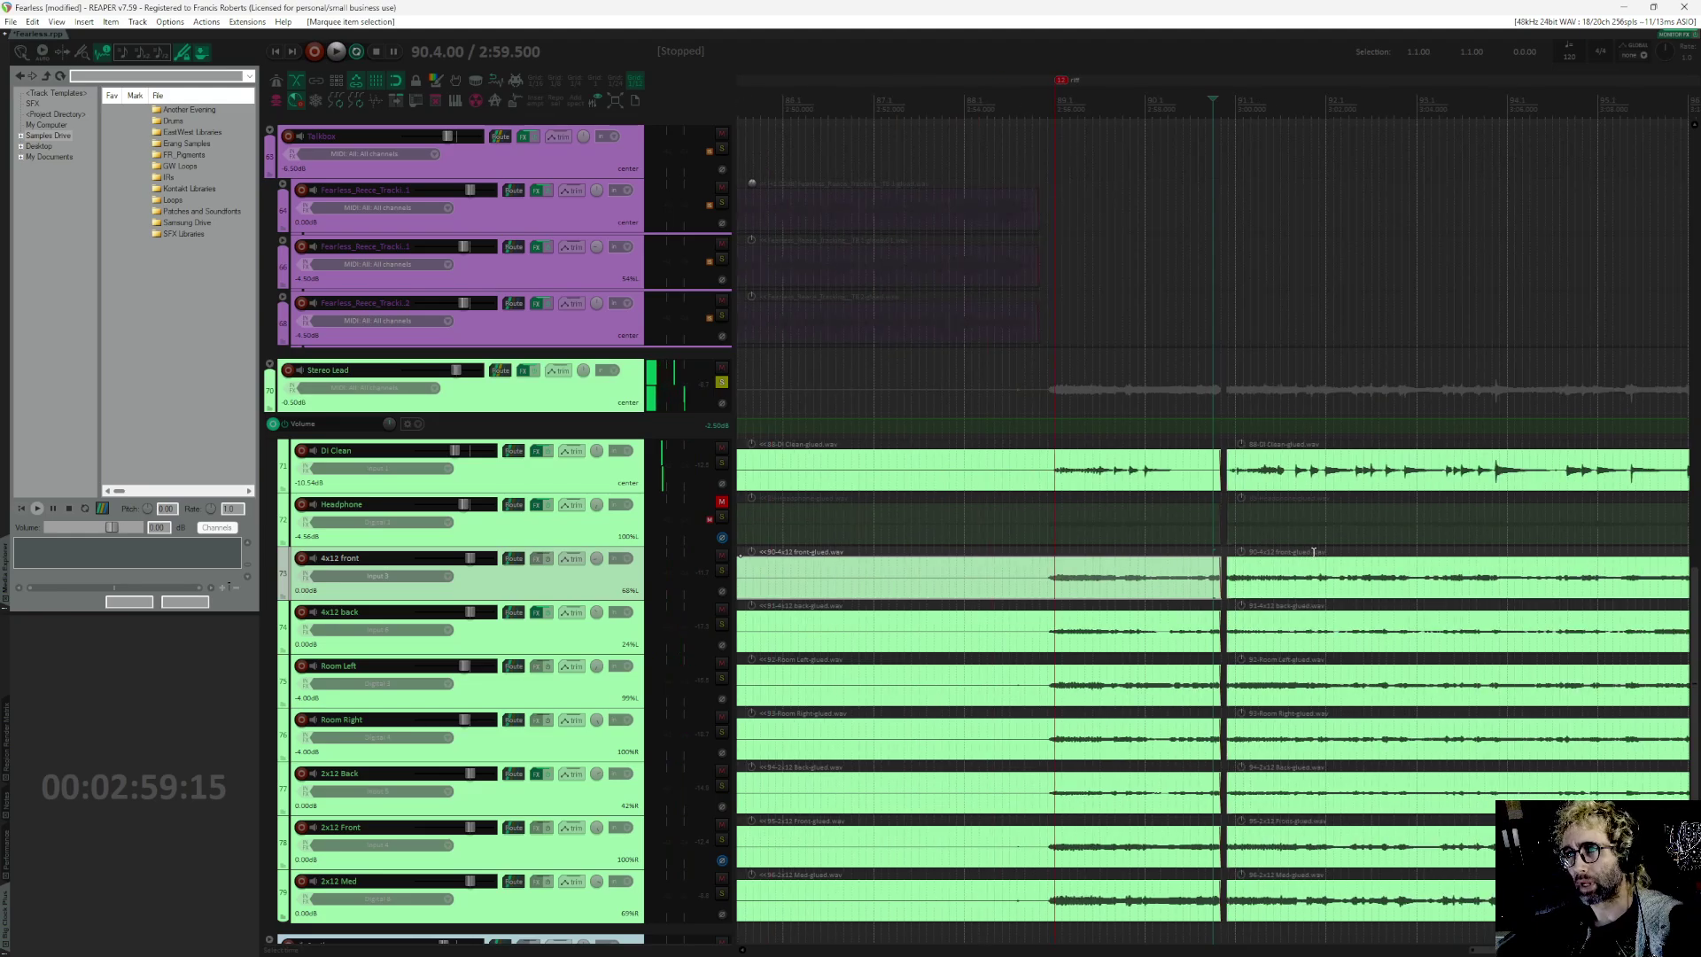
pyautogui.scroll(-2, 1106, 376)
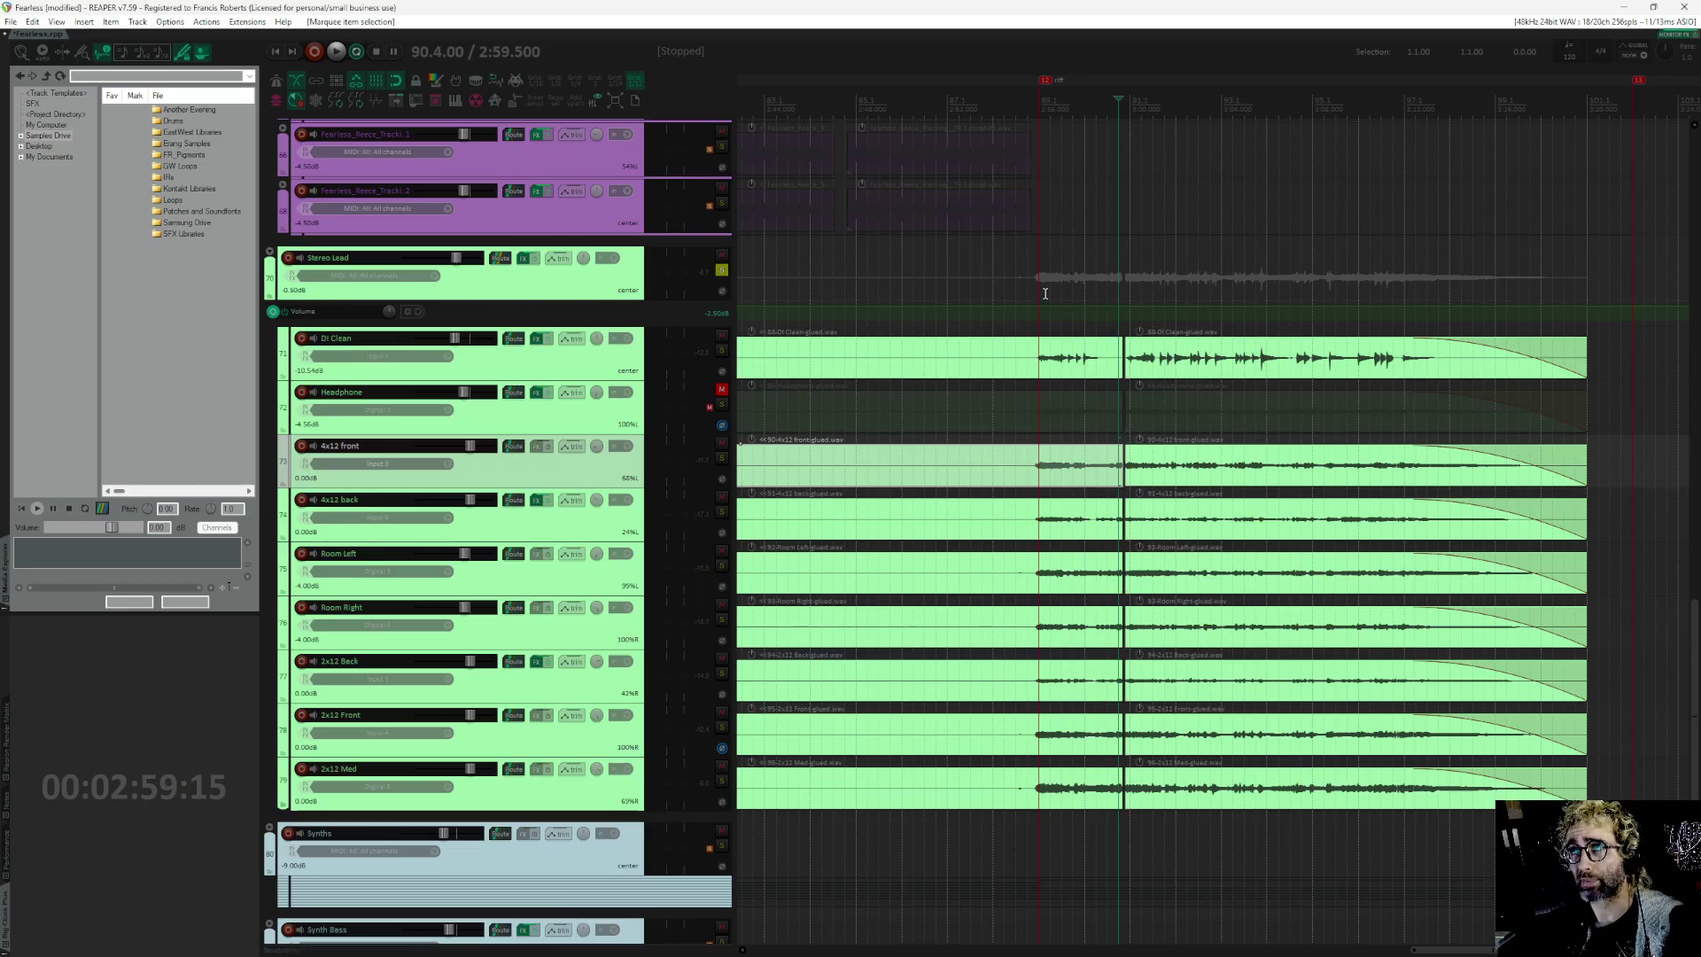
pyautogui.hscroll(2, 1046, 293)
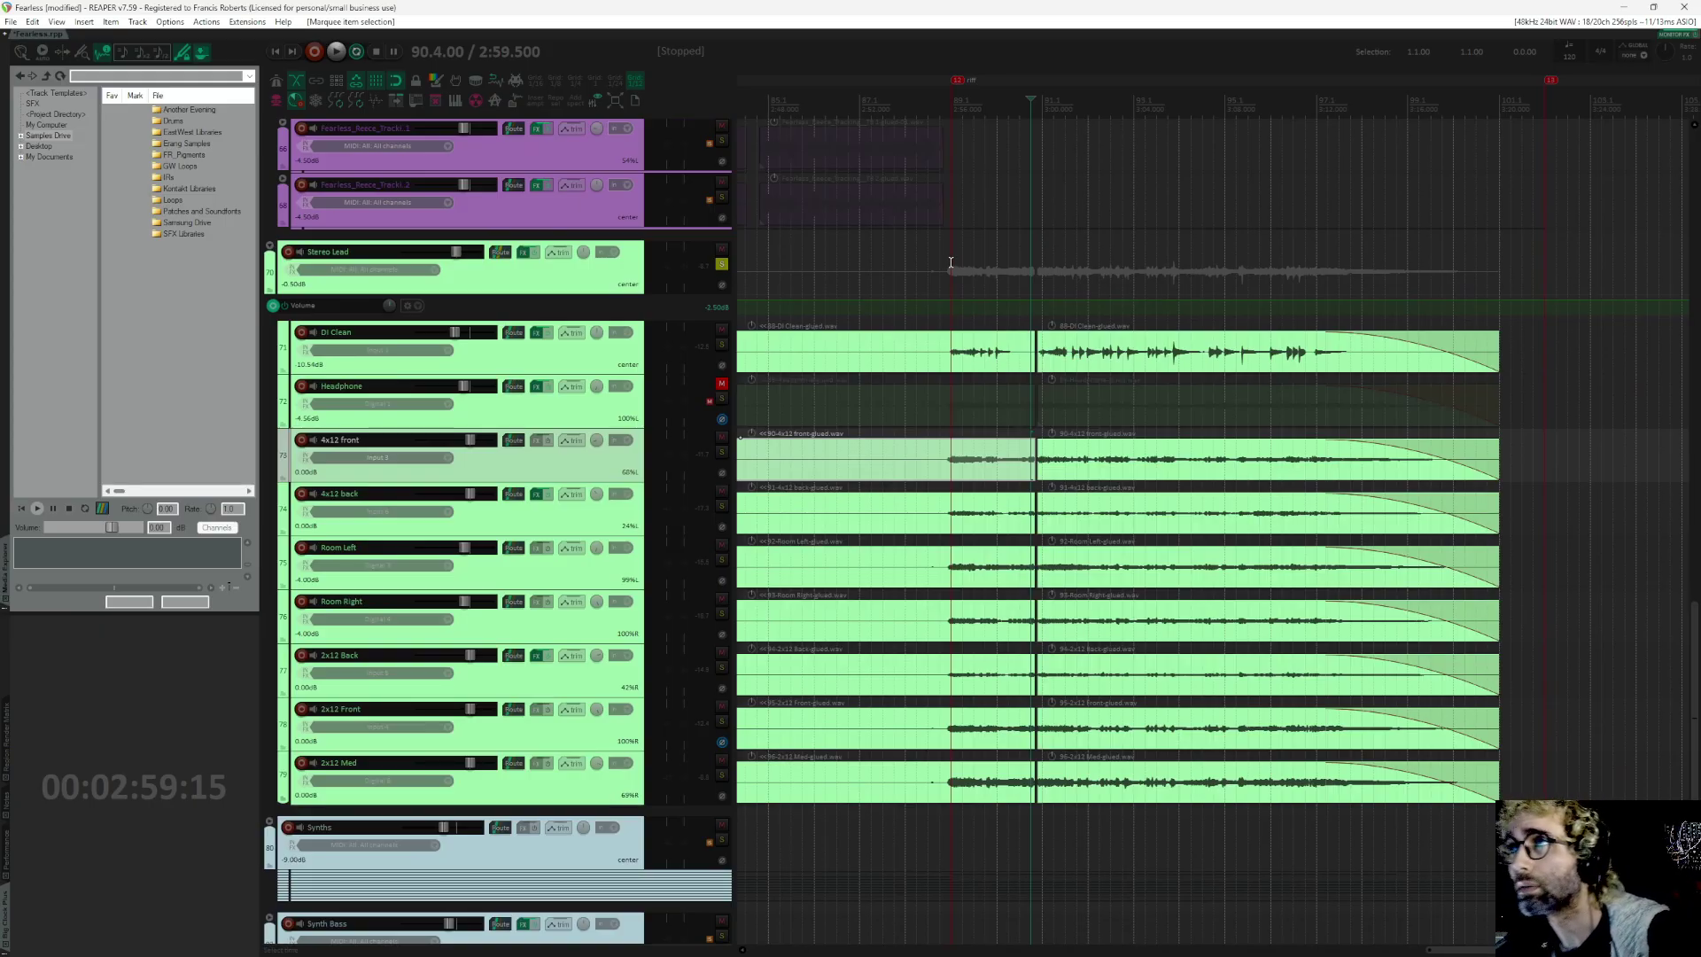
pyautogui.click(950, 262)
pyautogui.scroll(1, 1004, 307)
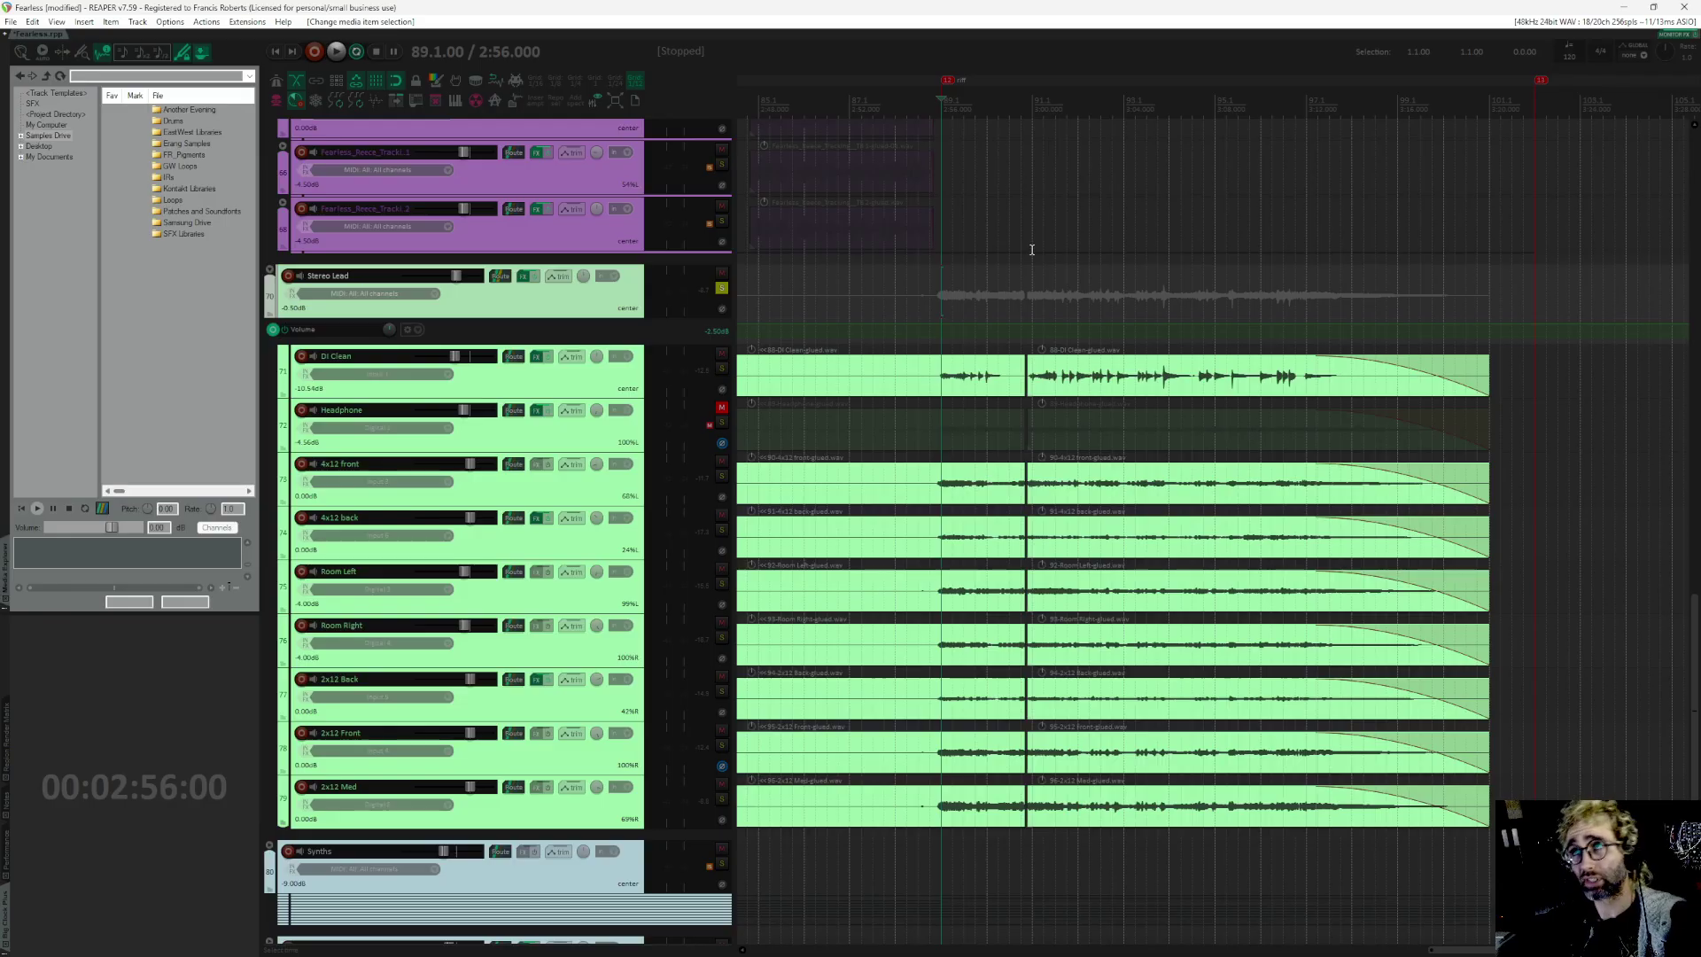
pyautogui.click(724, 430)
pyautogui.press('space')
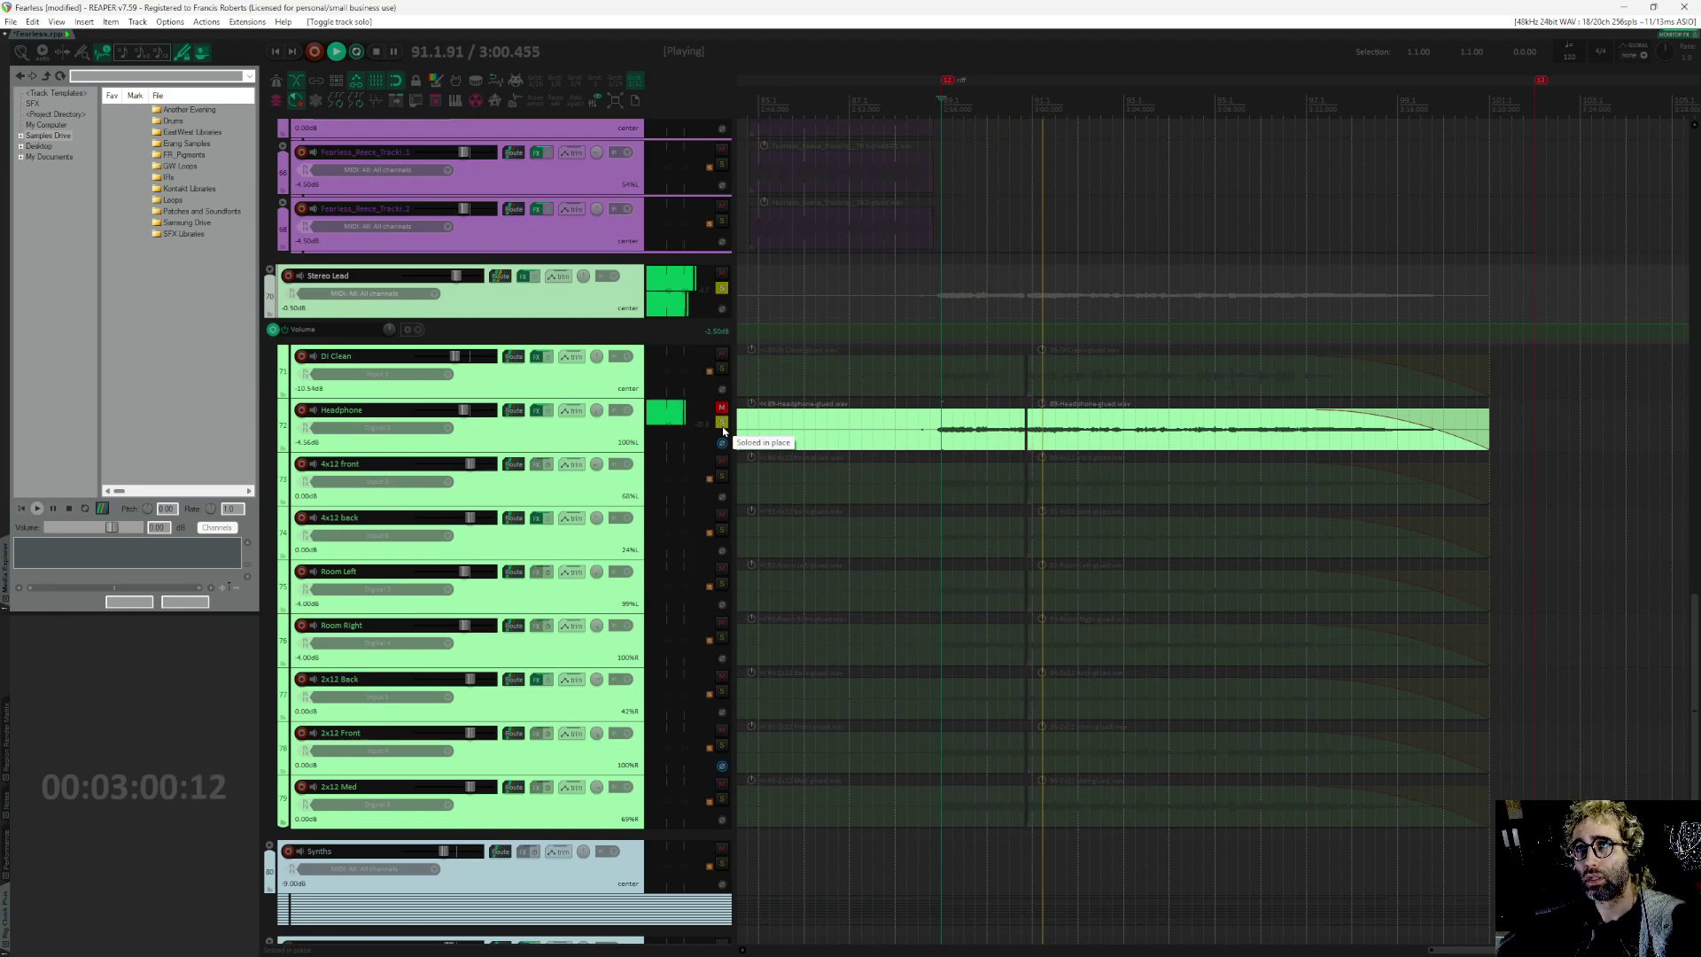
pyautogui.click(724, 432)
pyautogui.press('space')
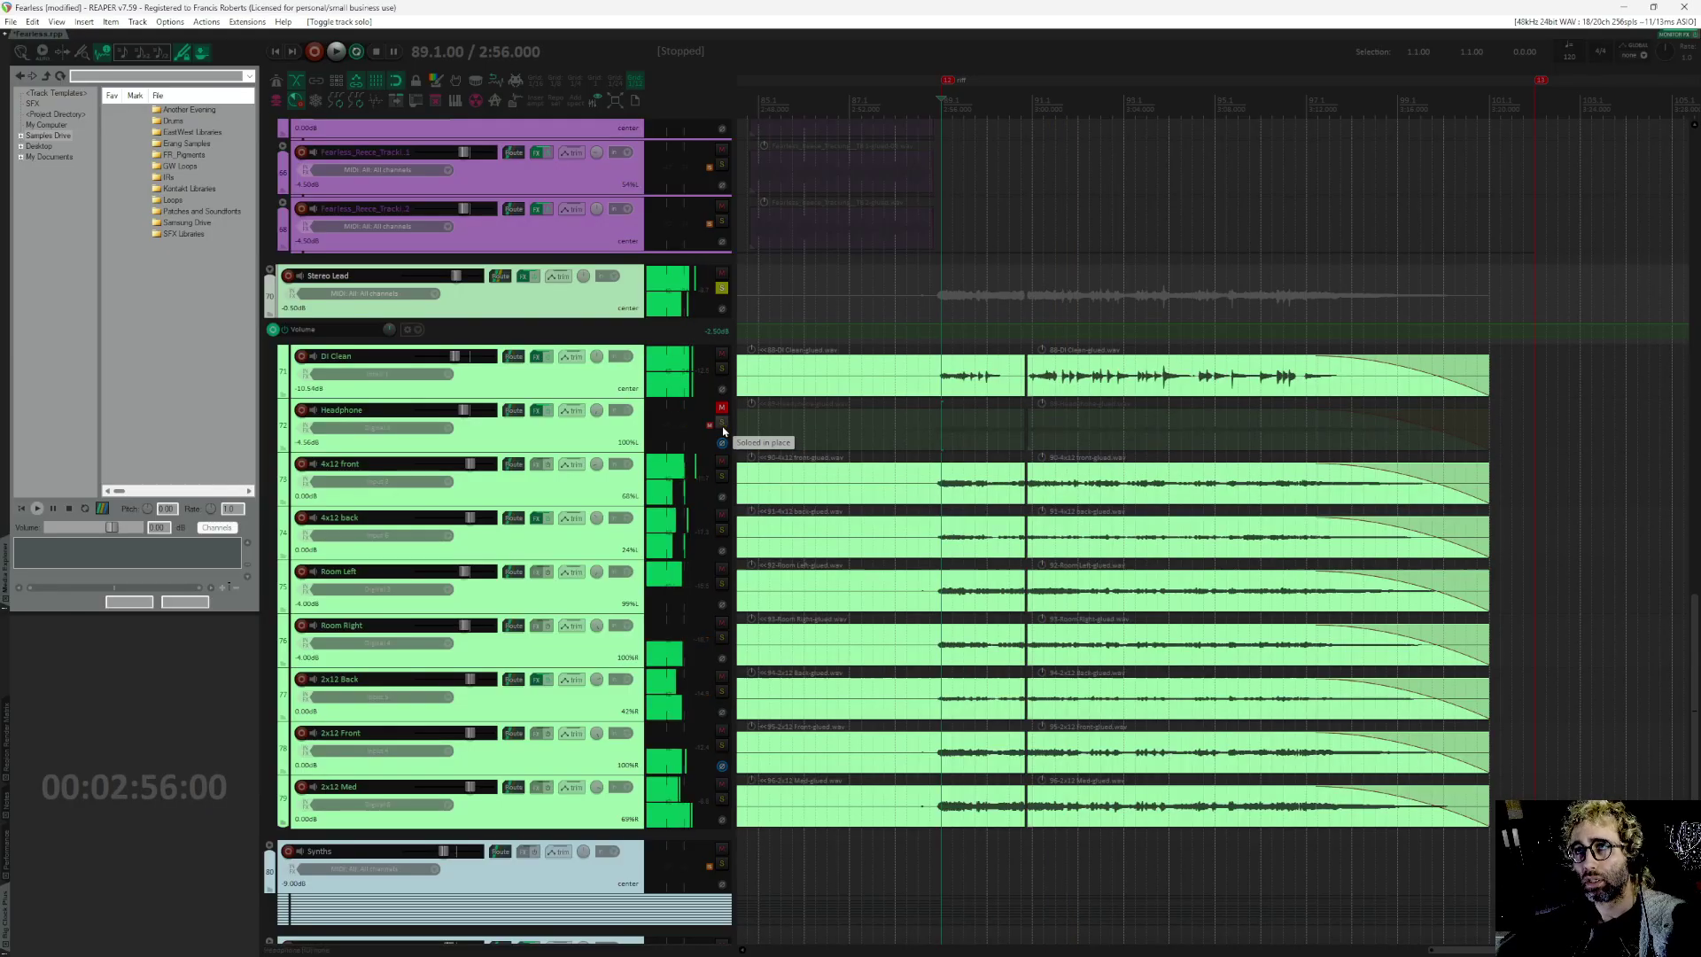
# Step: Solo the 4x12 Front track, play it briefly from 89.1.00, and clear its solo
pyautogui.click(722, 478)
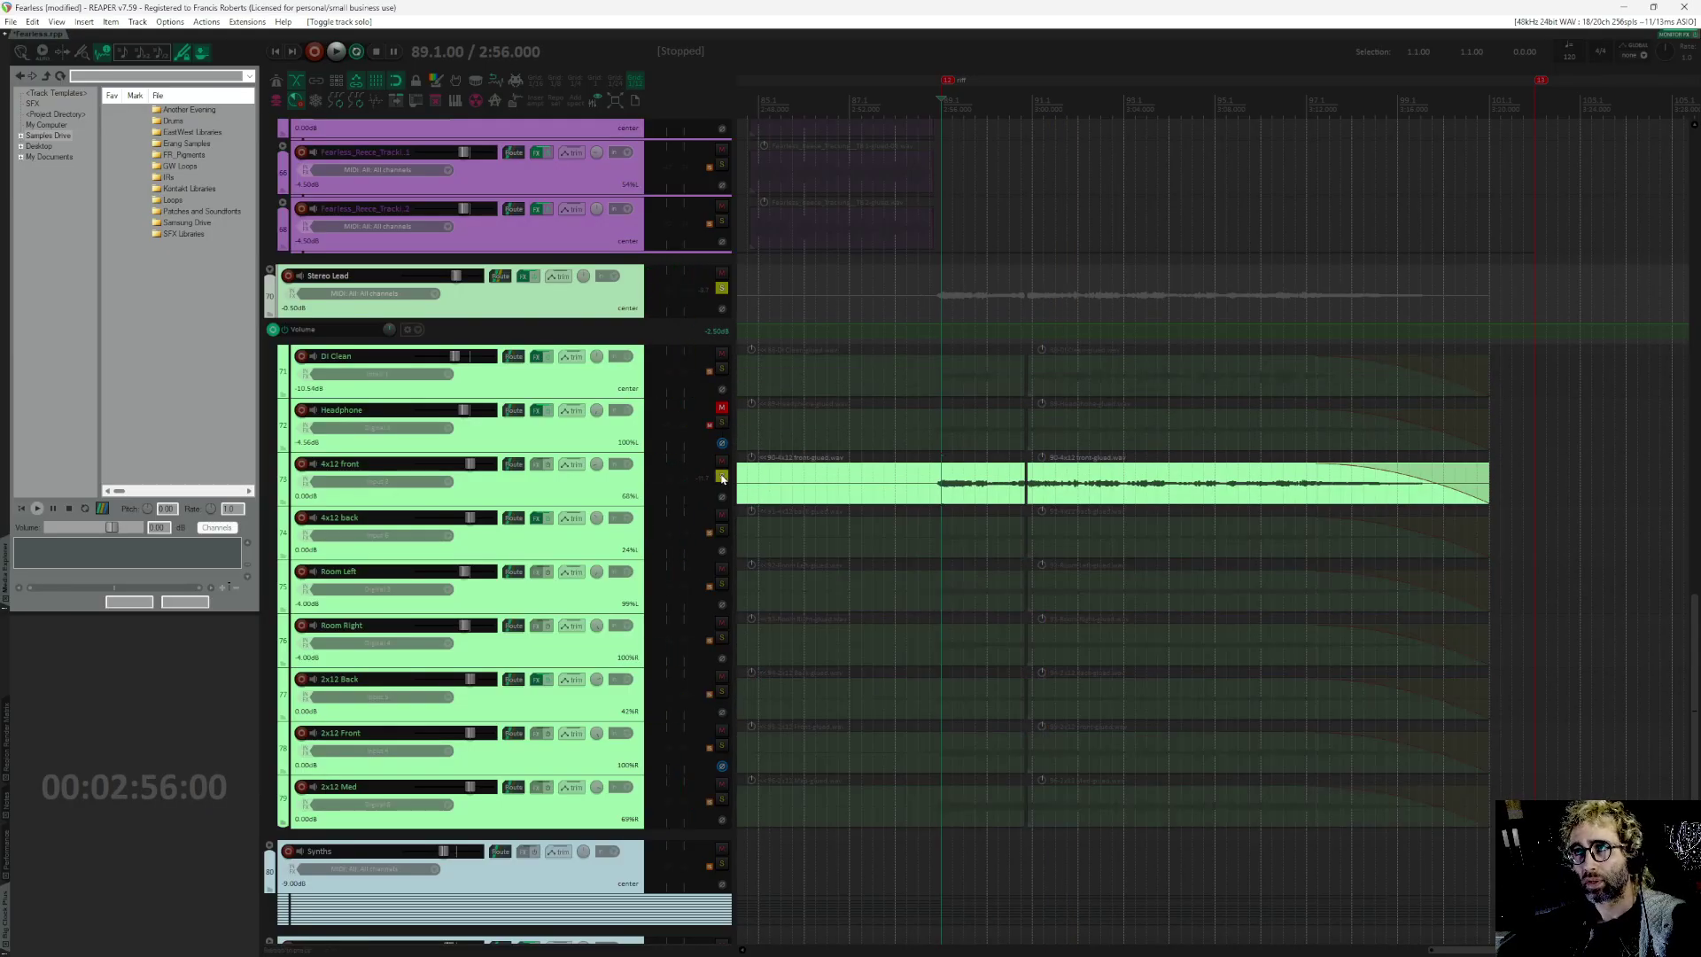
pyautogui.press('space')
pyautogui.press('space')
pyautogui.click(722, 478)
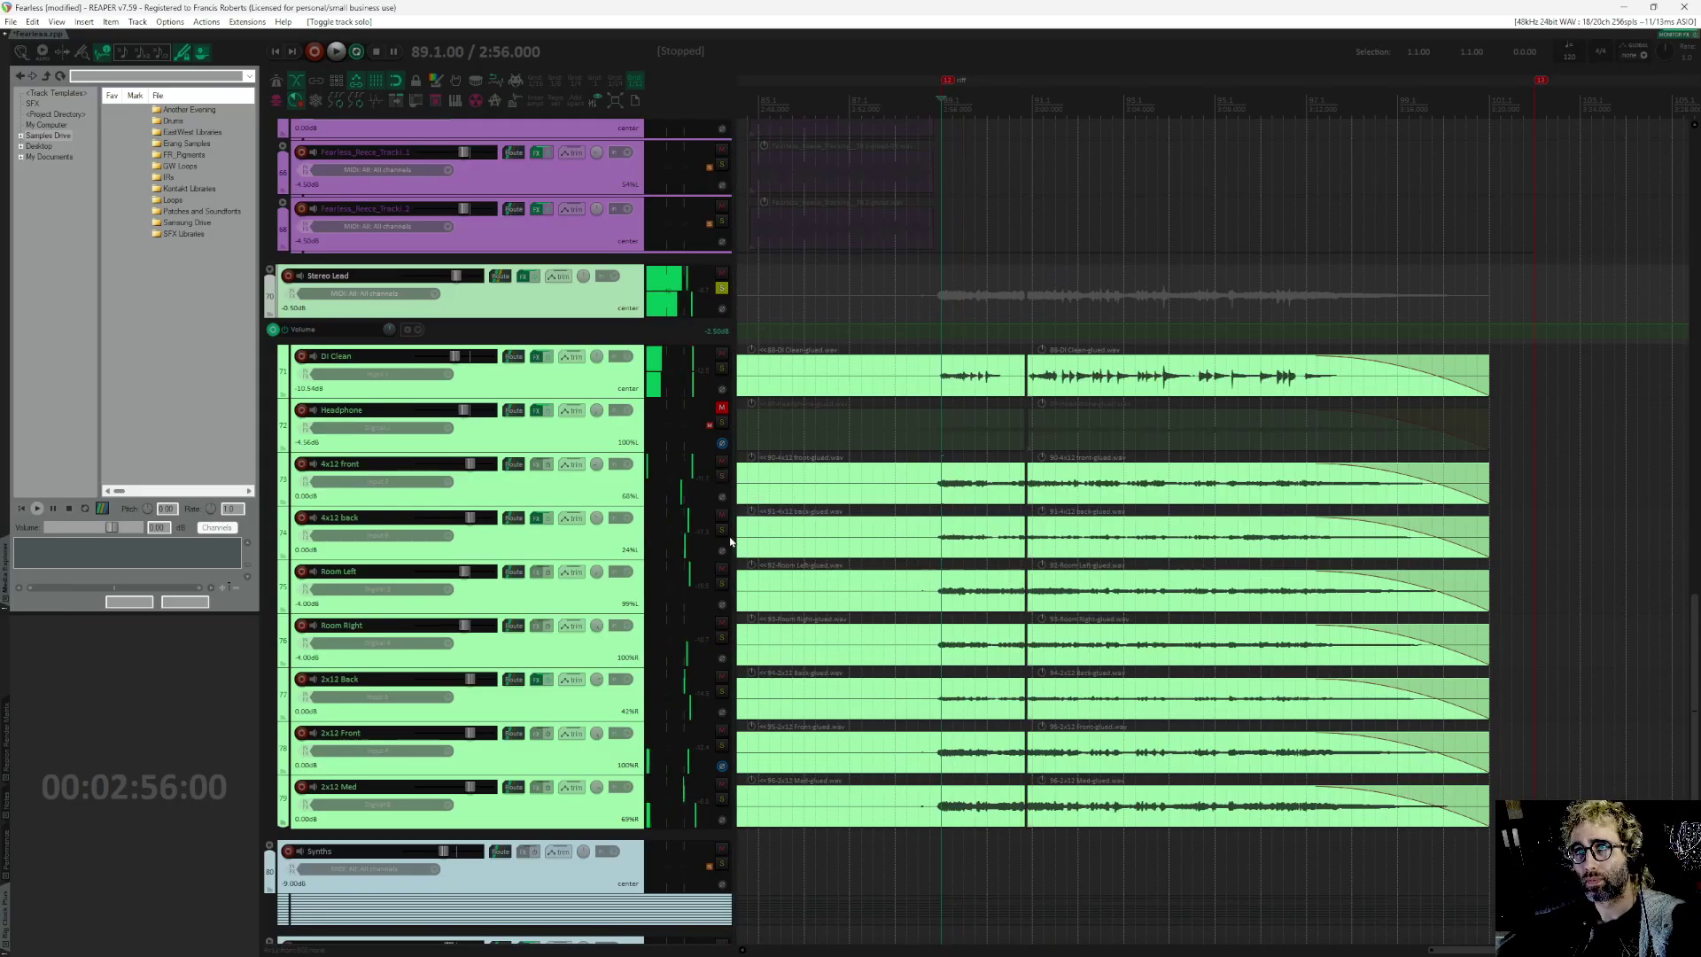
# Step: Solo the 2x12 Front track, play it briefly from 89.1.00, and clear its solo
pyautogui.click(722, 746)
pyautogui.press('space')
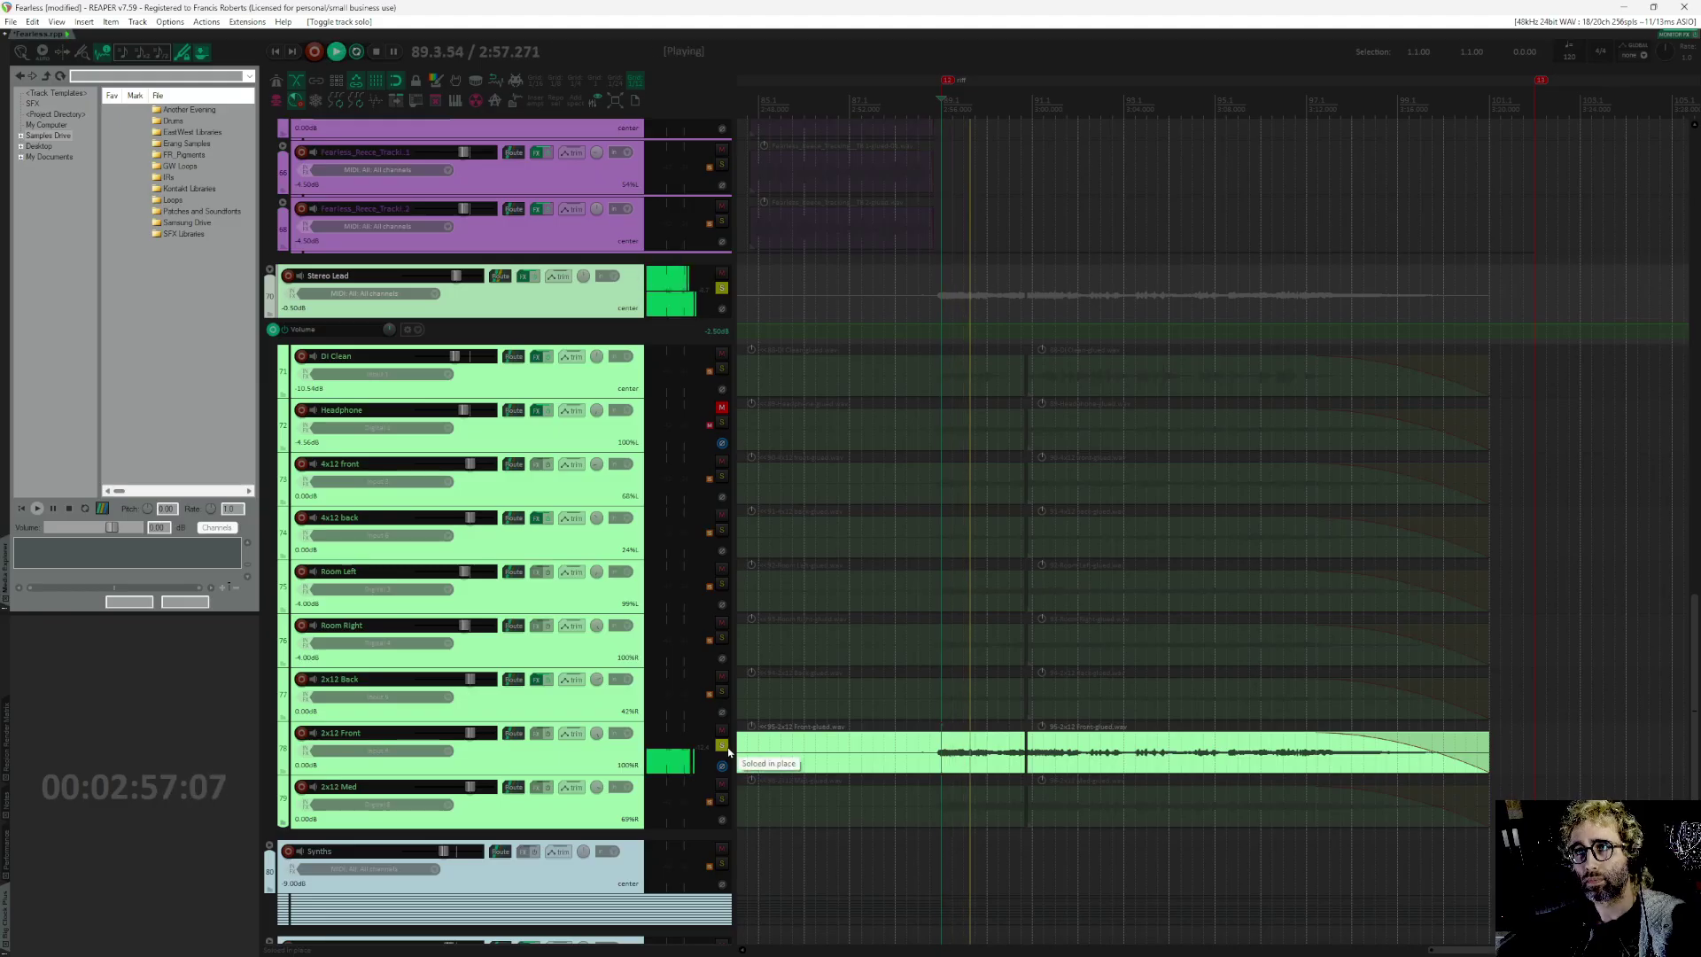
pyautogui.press('space')
pyautogui.click(722, 745)
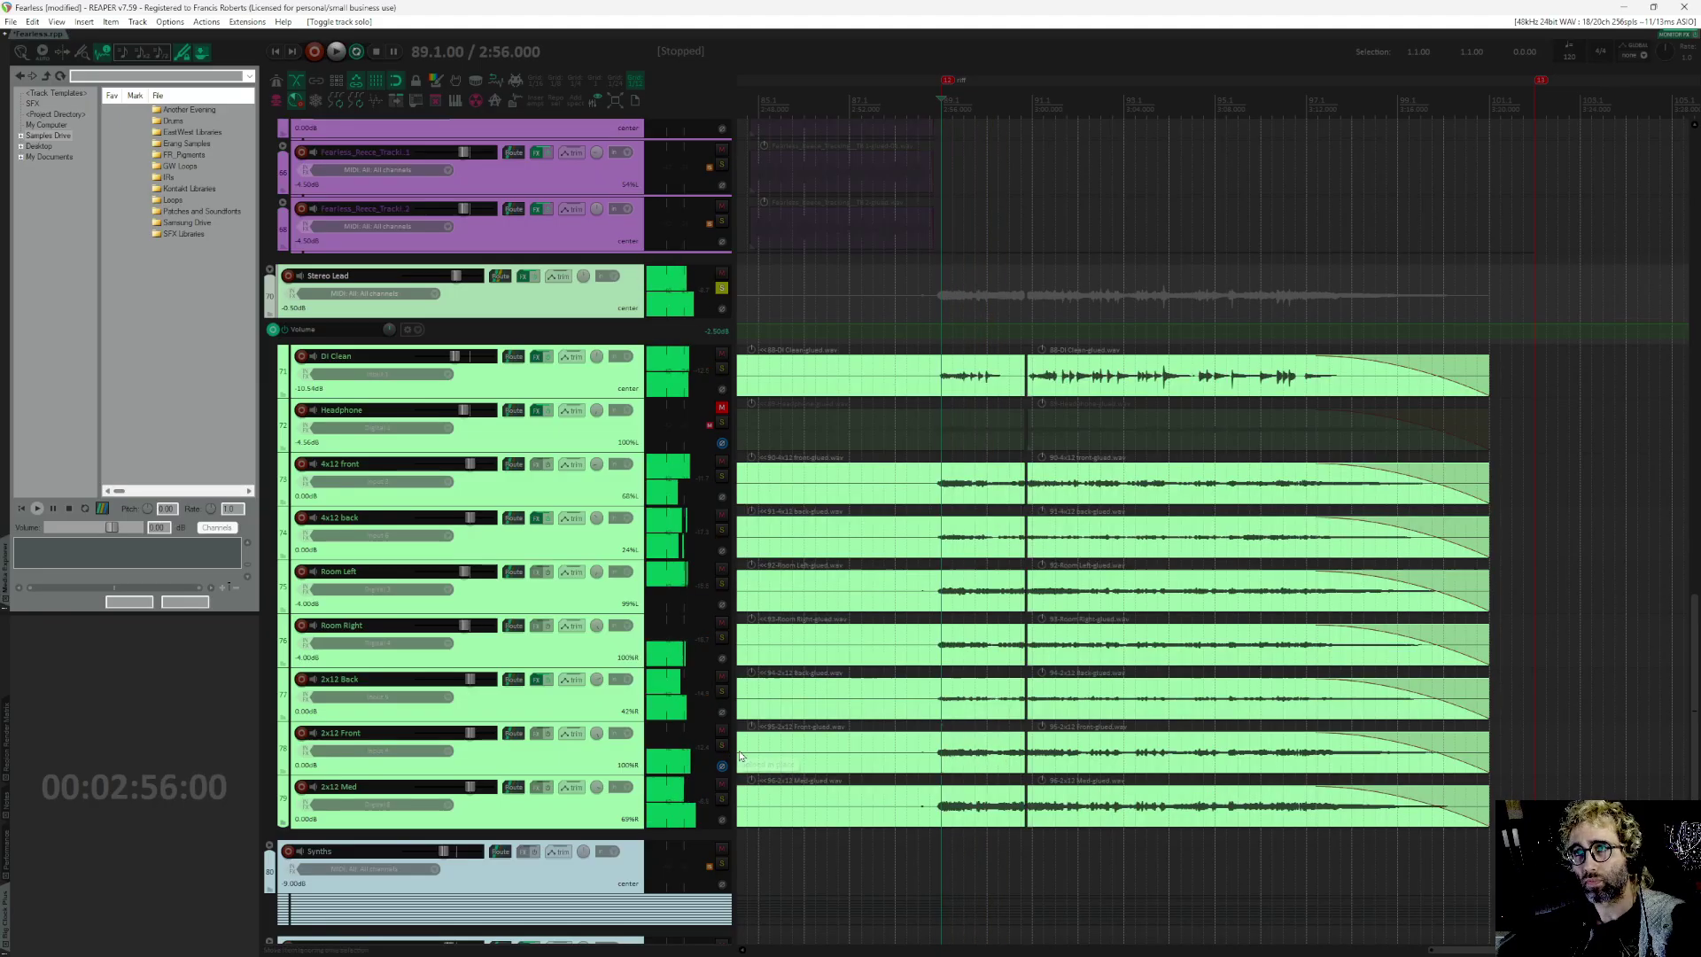
# Step: Examine the Stereo Lead guitar tracks across the whole song and place the edit cursor at 52.1.00
pyautogui.scroll(-1, 932, 694)
pyautogui.moveTo(945, 669); pyautogui.dragTo(965, 687)
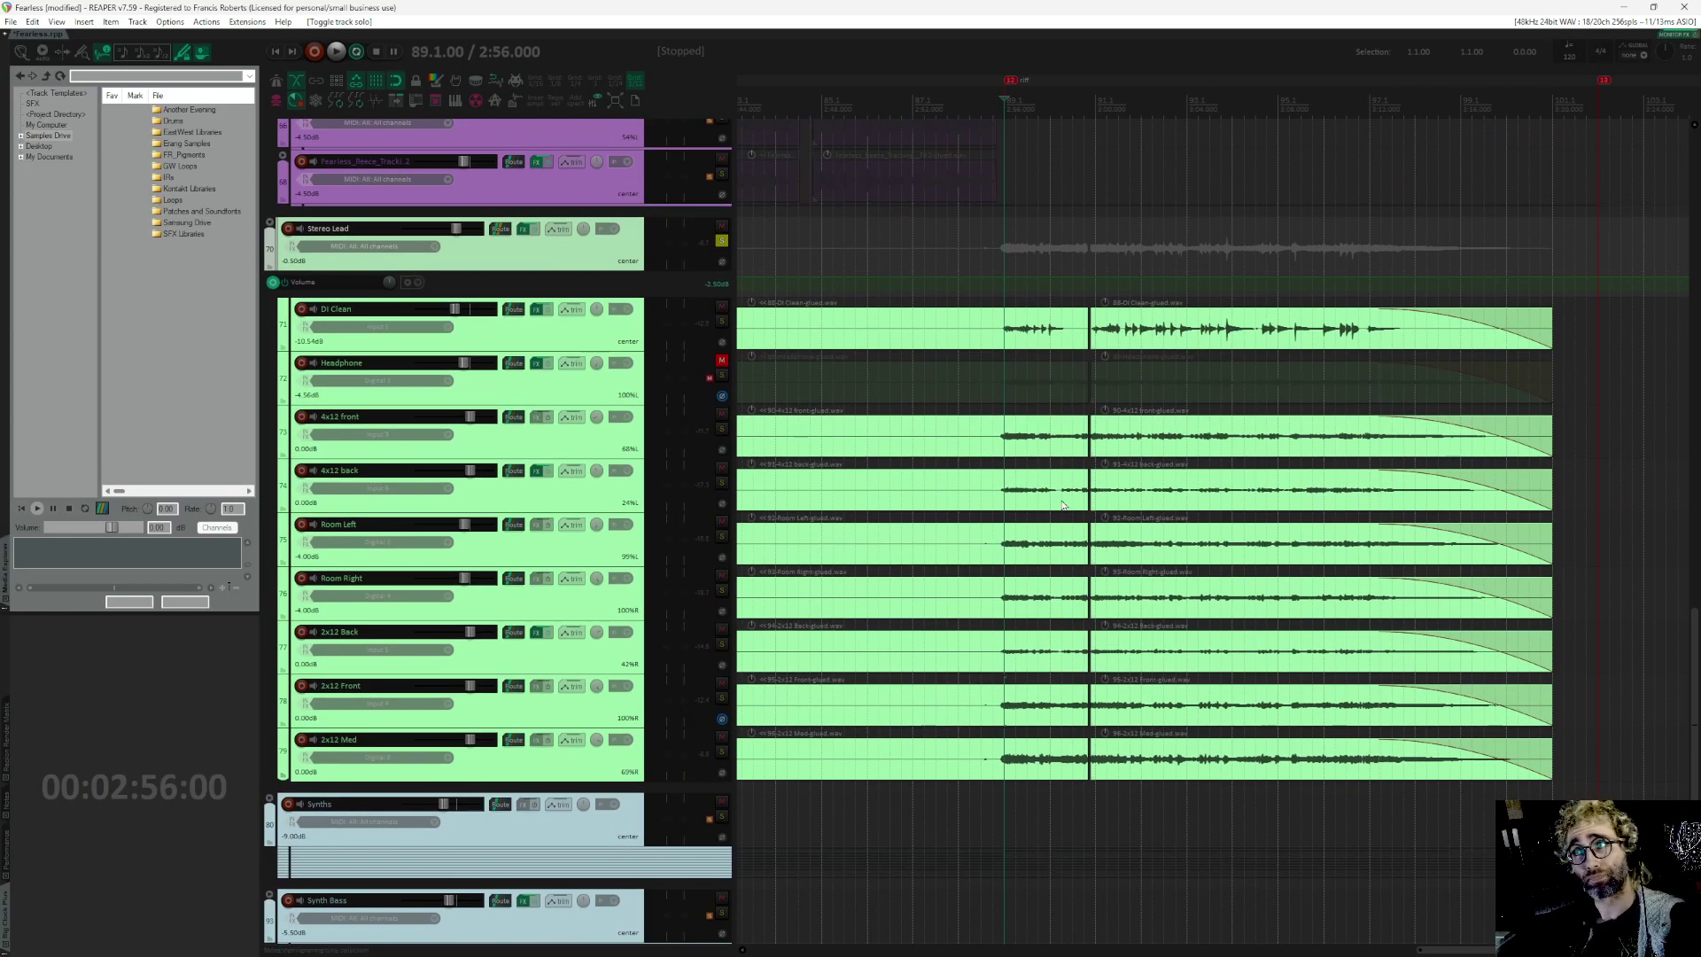
pyautogui.moveTo(1064, 505); pyautogui.dragTo(1194, 528)
pyautogui.scroll(-1, 1152, 496)
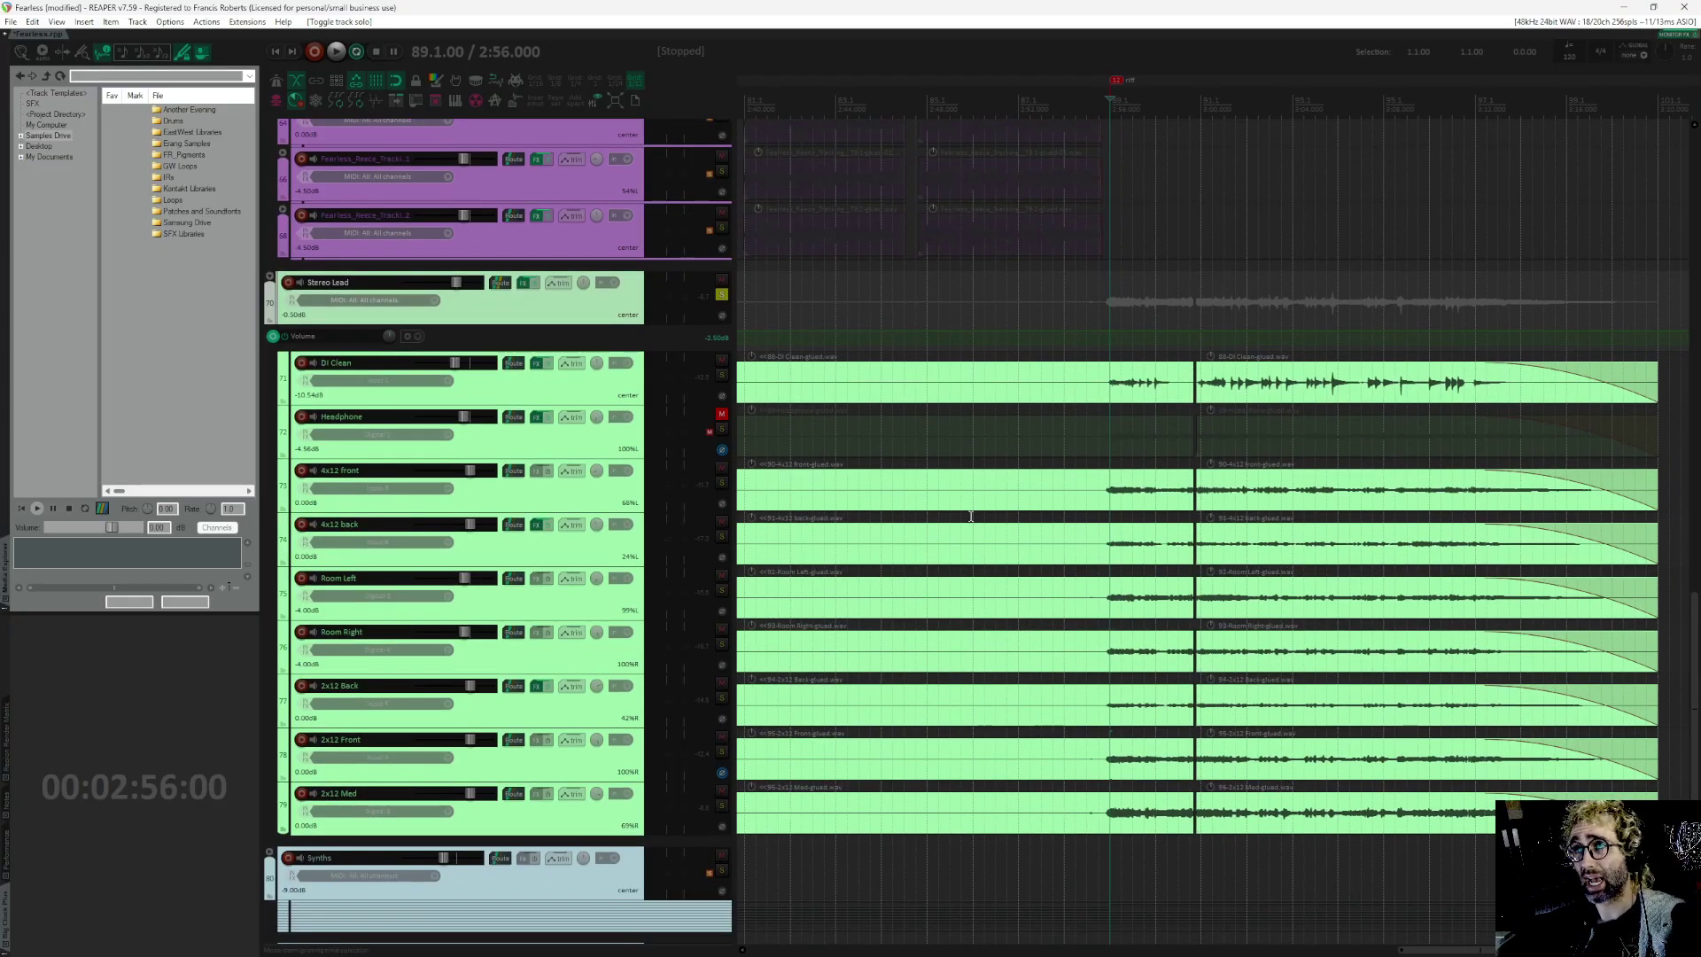
pyautogui.moveTo(974, 665); pyautogui.dragTo(1233, 728)
pyautogui.scroll(-3, 1099, 634)
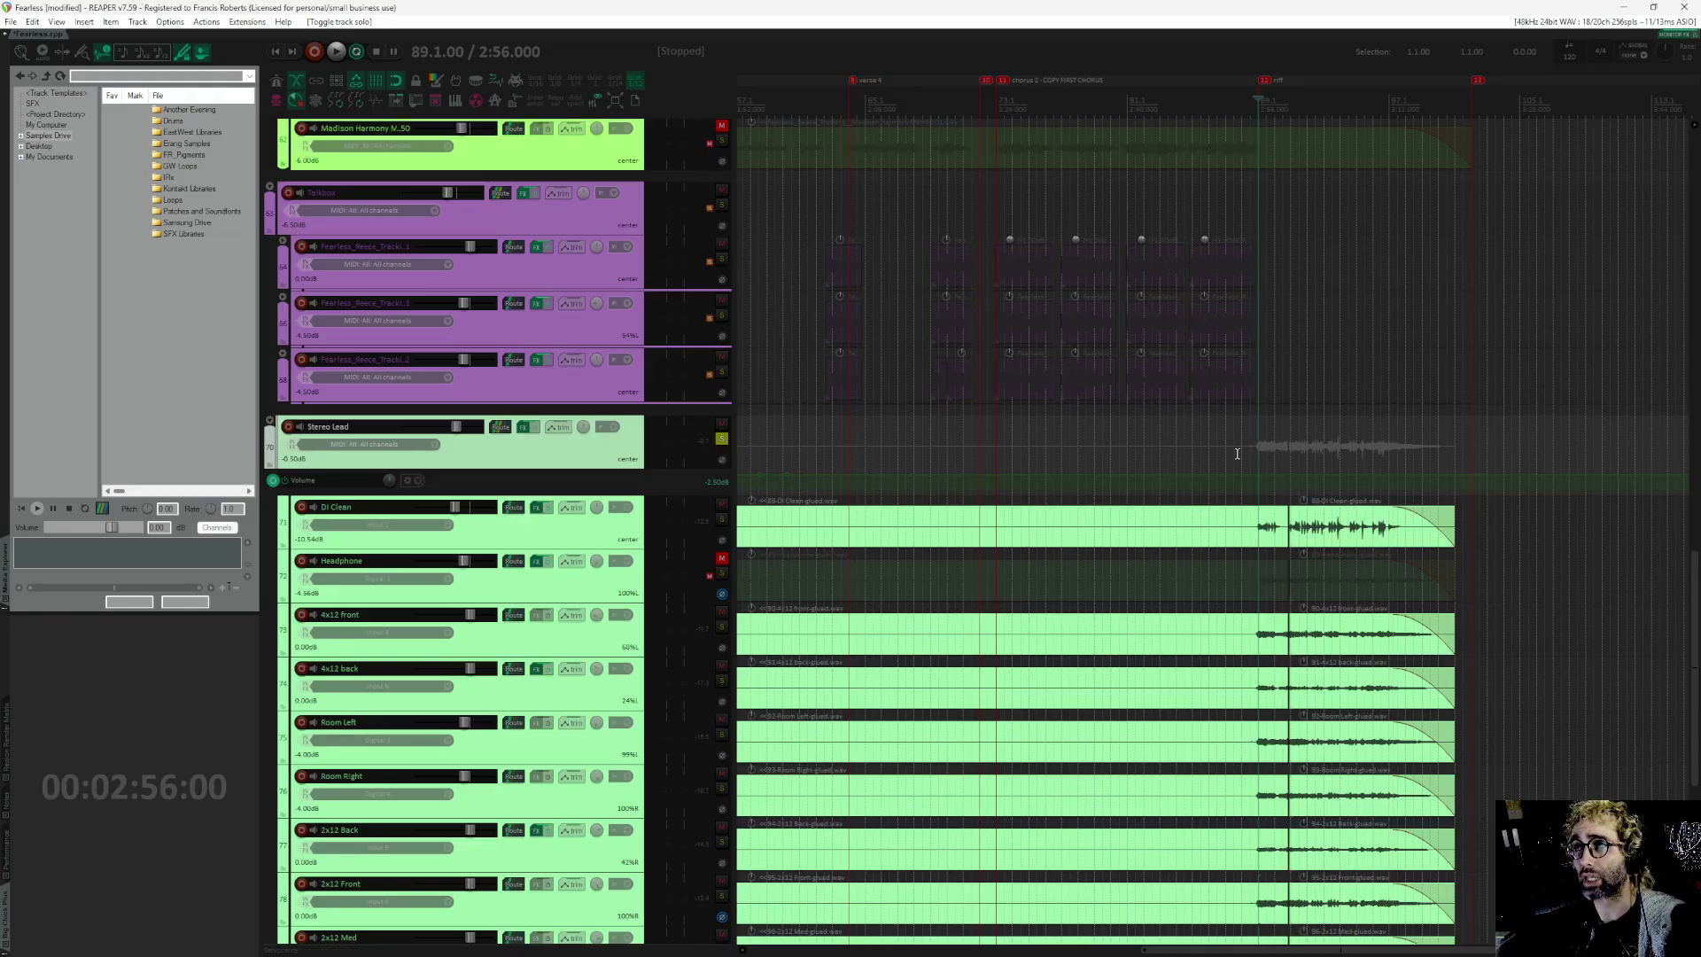
pyautogui.scroll(-3, 1238, 453)
pyautogui.moveTo(943, 476)
pyautogui.mouseDown()
pyautogui.moveTo(1190, 411)
pyautogui.moveTo(1187, 433)
pyautogui.mouseUp()
pyautogui.press('7')
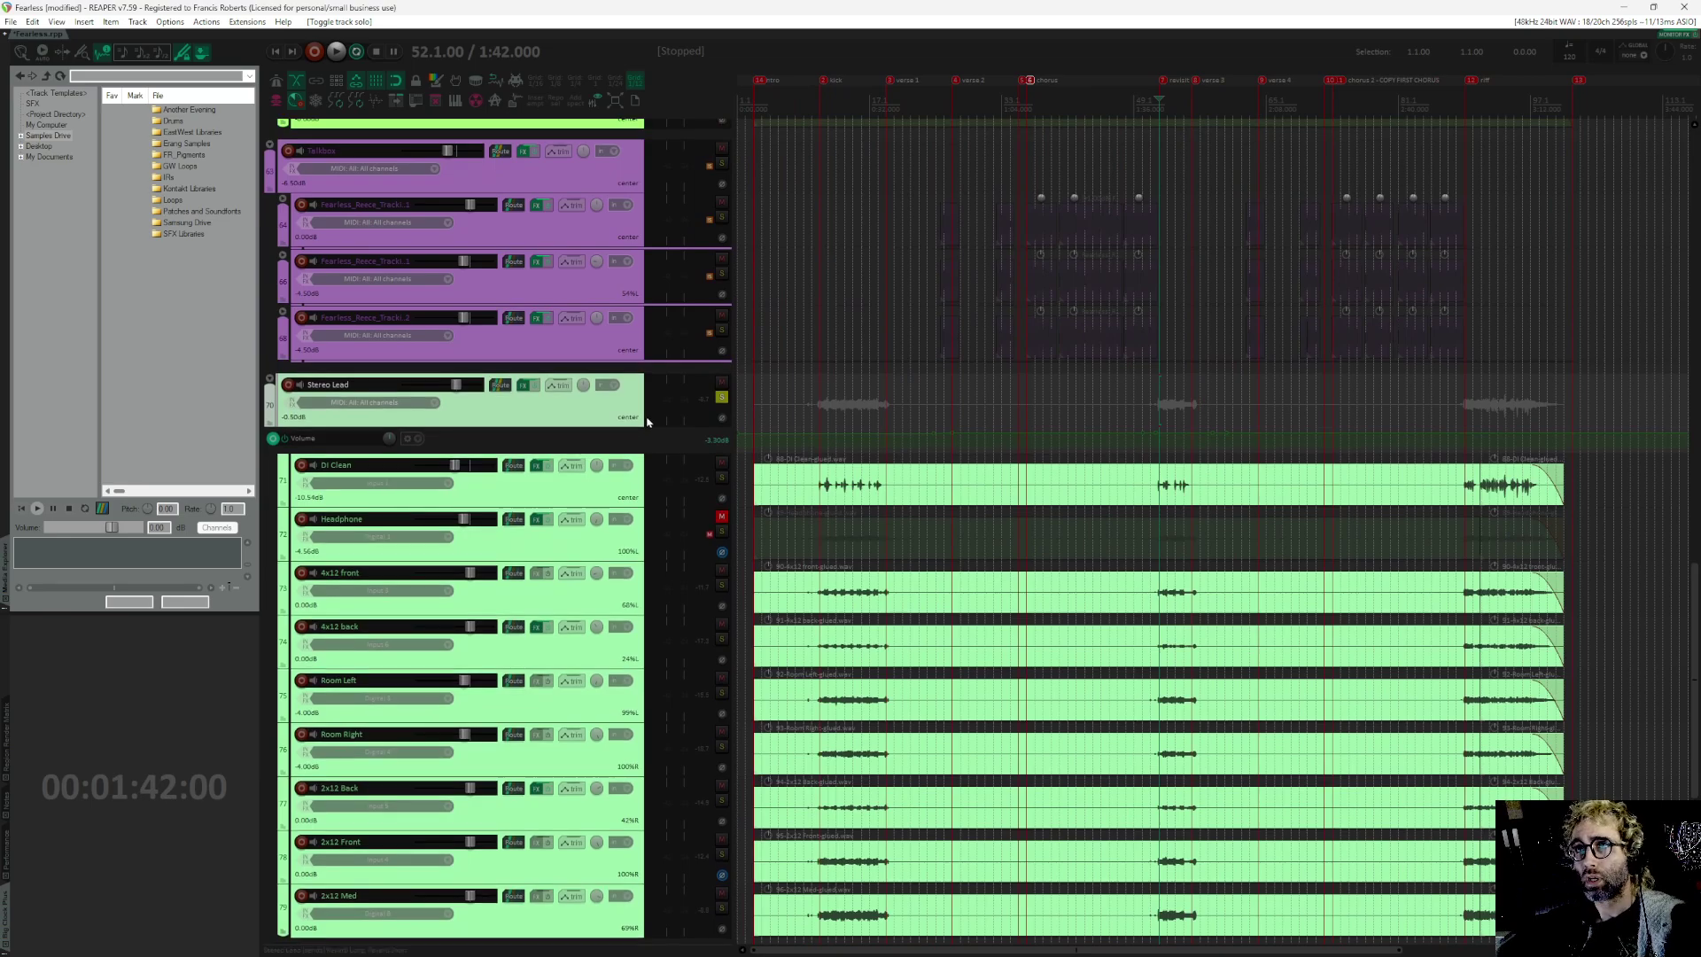
# Step: Unsolo the Stereo Lead track and expand the three guitar folders inside Rhythm Guitars, including 2x12 and 4x12
pyautogui.click(724, 398)
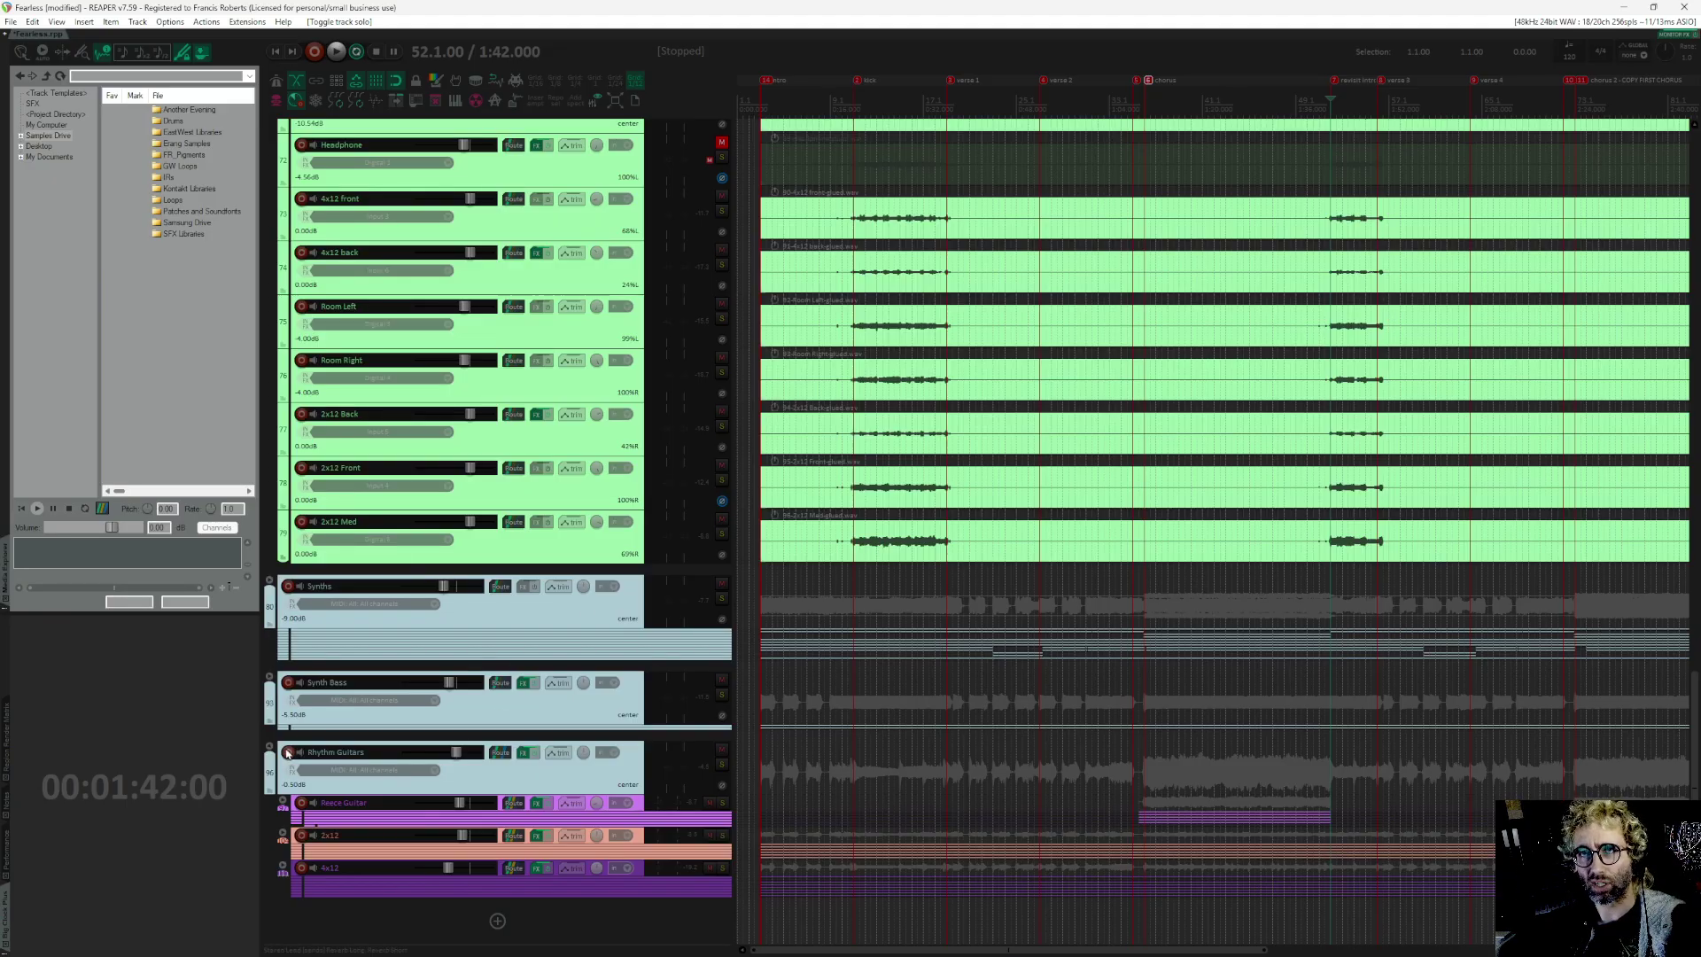
pyautogui.click(283, 803)
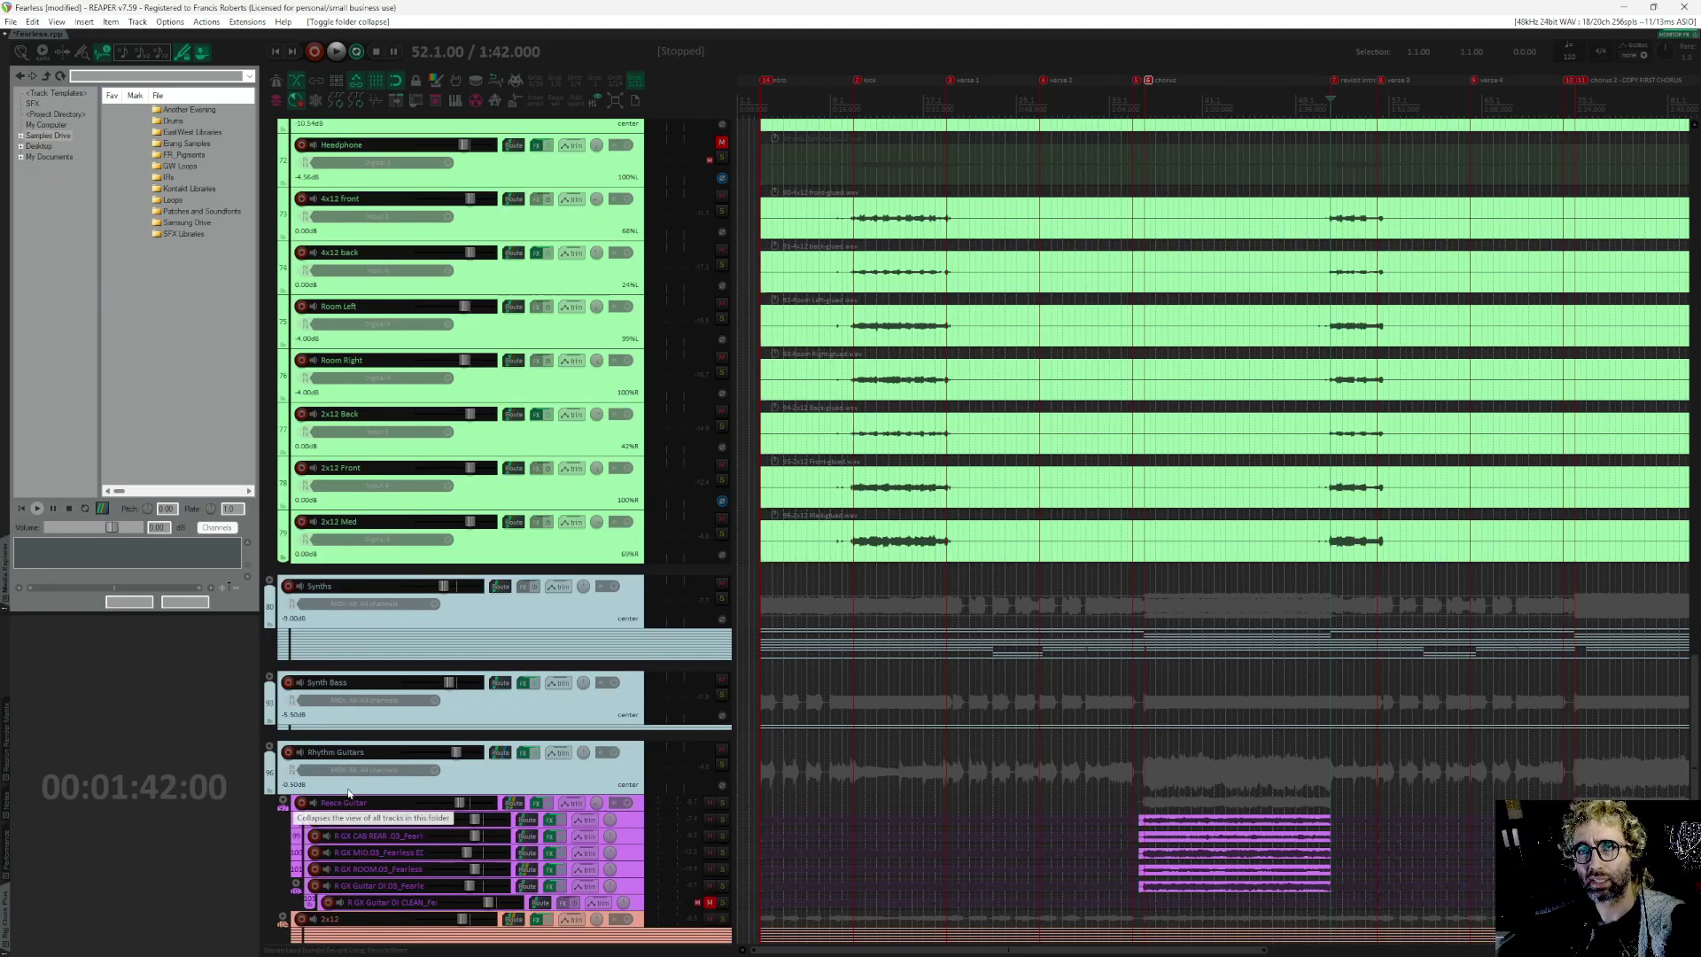
pyautogui.moveTo(1021, 437); pyautogui.dragTo(1021, 352)
pyautogui.click(289, 838)
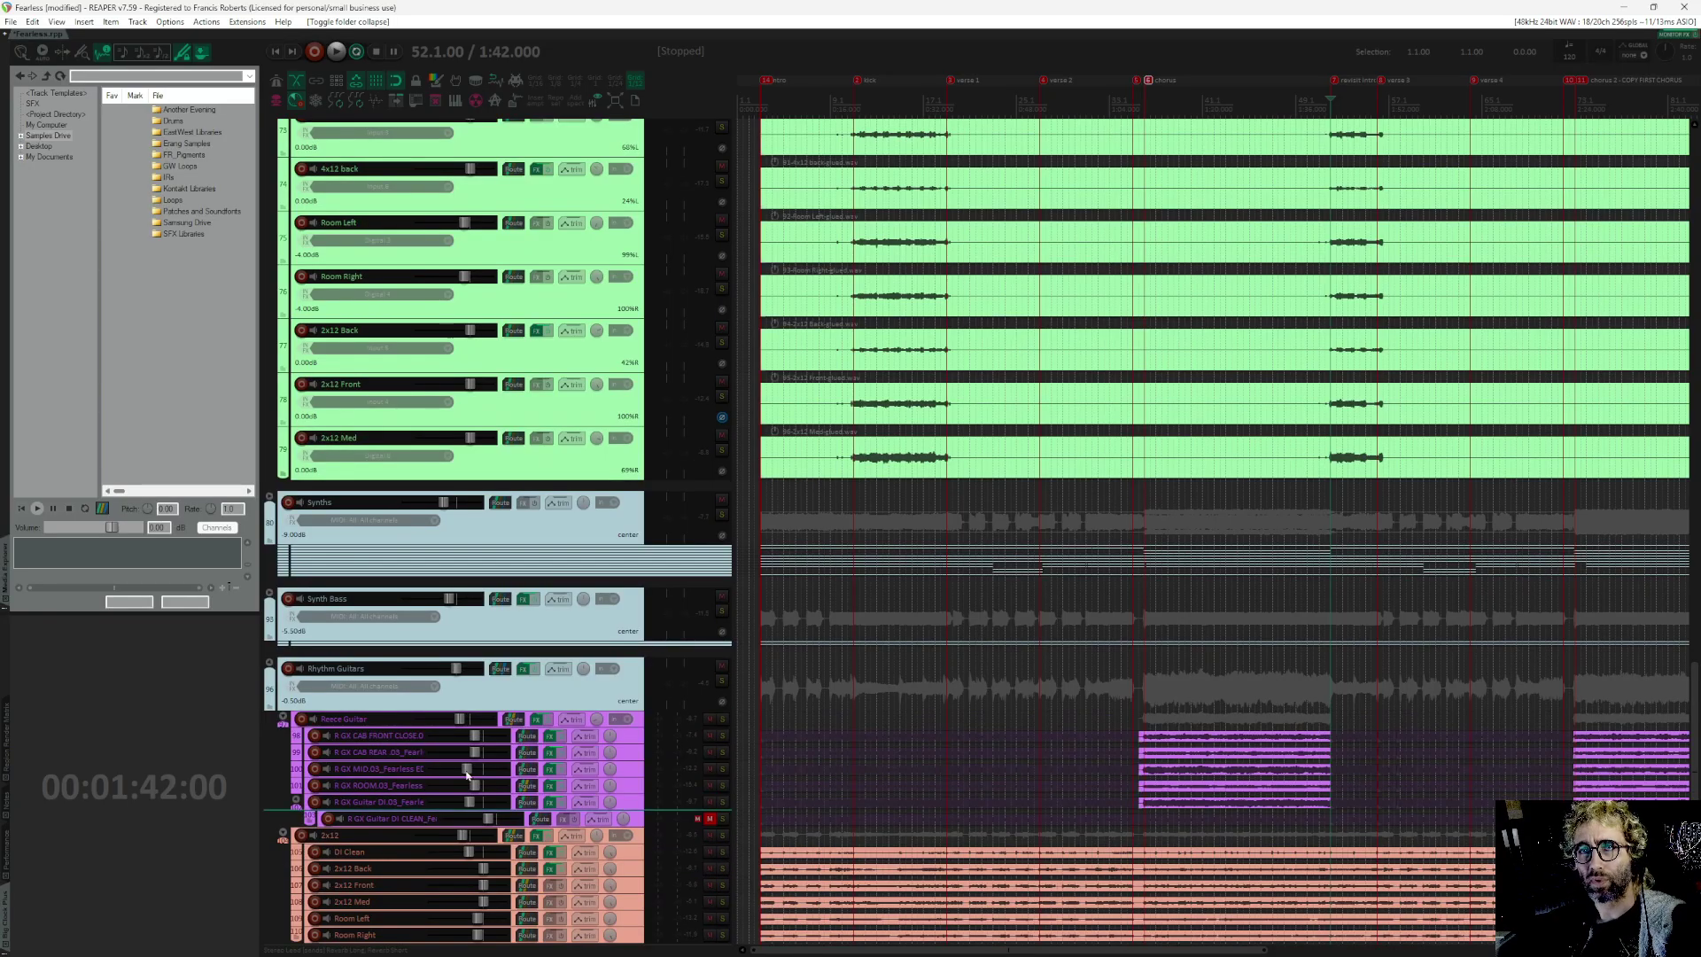
pyautogui.scroll(-2, 804, 501)
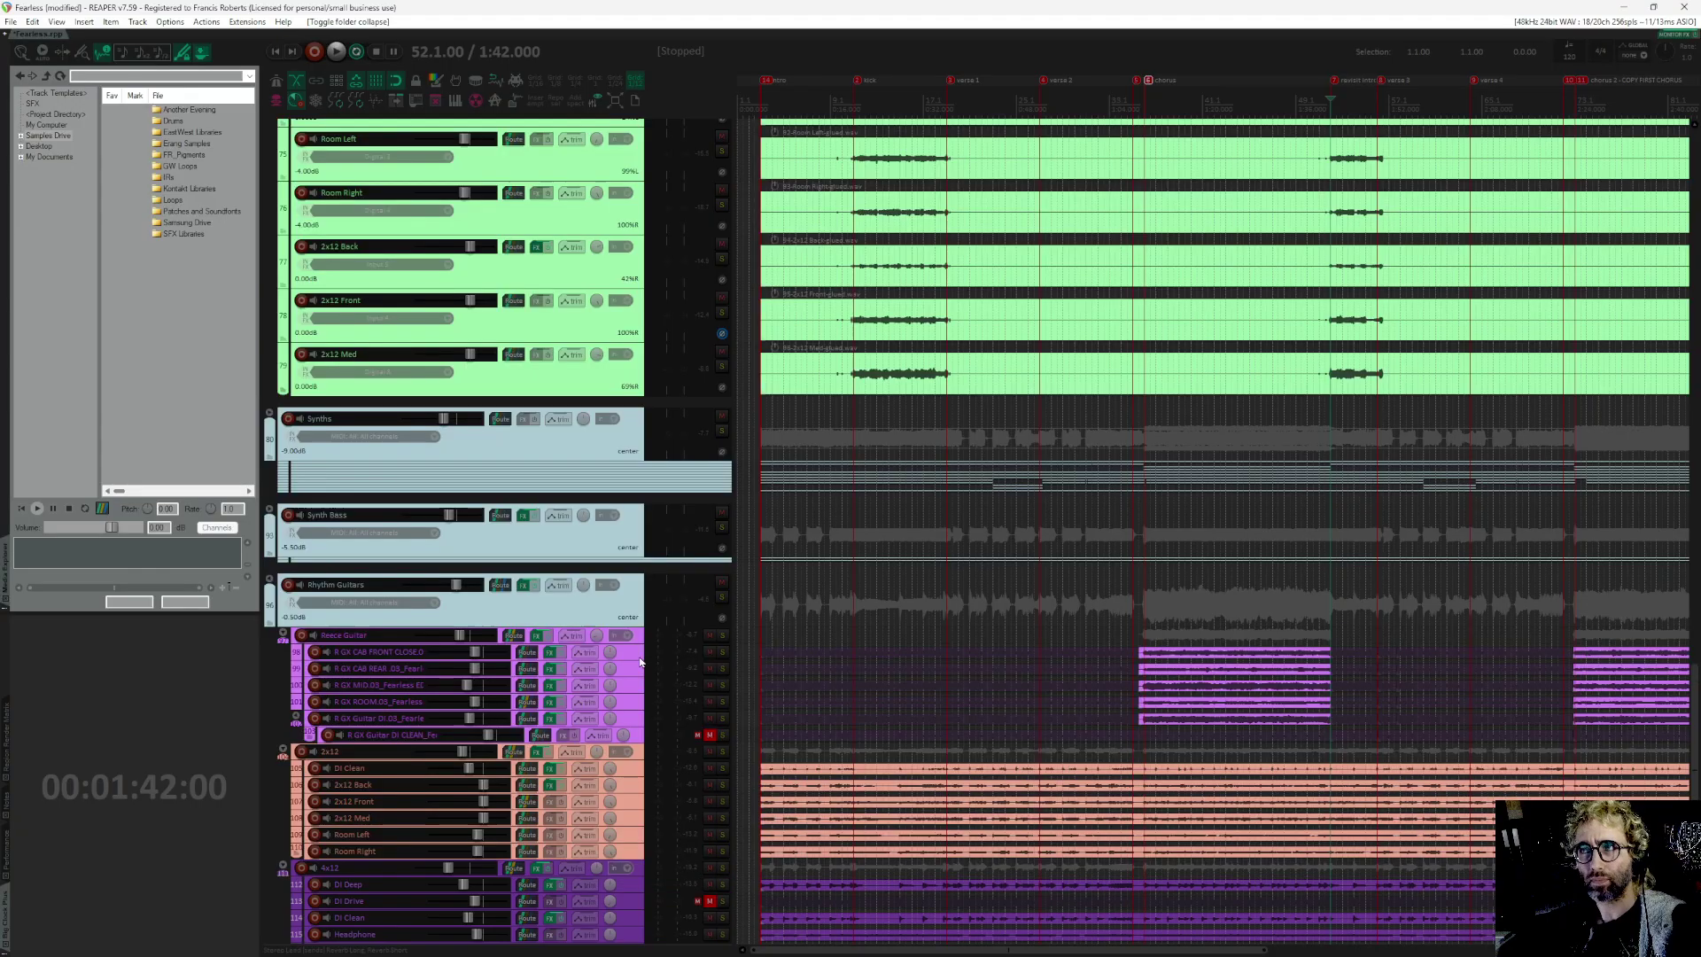
pyautogui.click(281, 873)
pyautogui.scroll(-3, 1116, 389)
# Step: Marquee-select the muted items on the R-GX guitar tracks before and after the first chorus to inspect them
pyautogui.moveTo(846, 514); pyautogui.dragTo(1038, 630)
pyautogui.moveTo(1090, 542)
pyautogui.mouseDown()
pyautogui.moveTo(1009, 552)
pyautogui.moveTo(931, 626)
pyautogui.mouseUp()
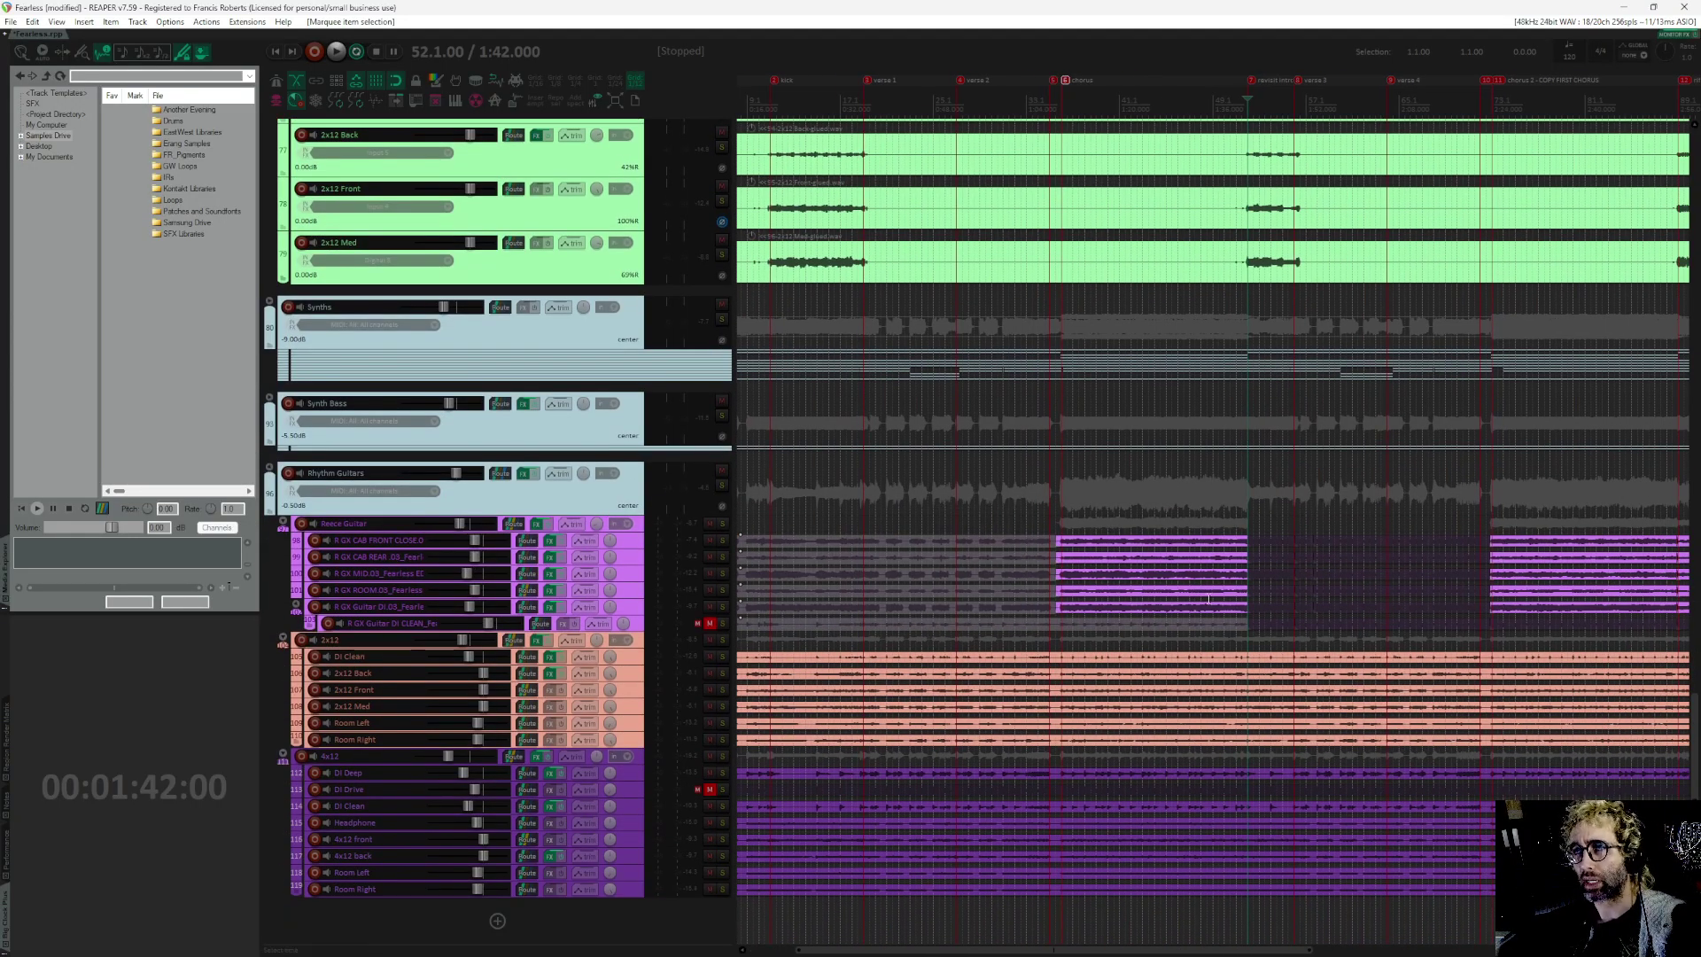
pyautogui.press('Delete')
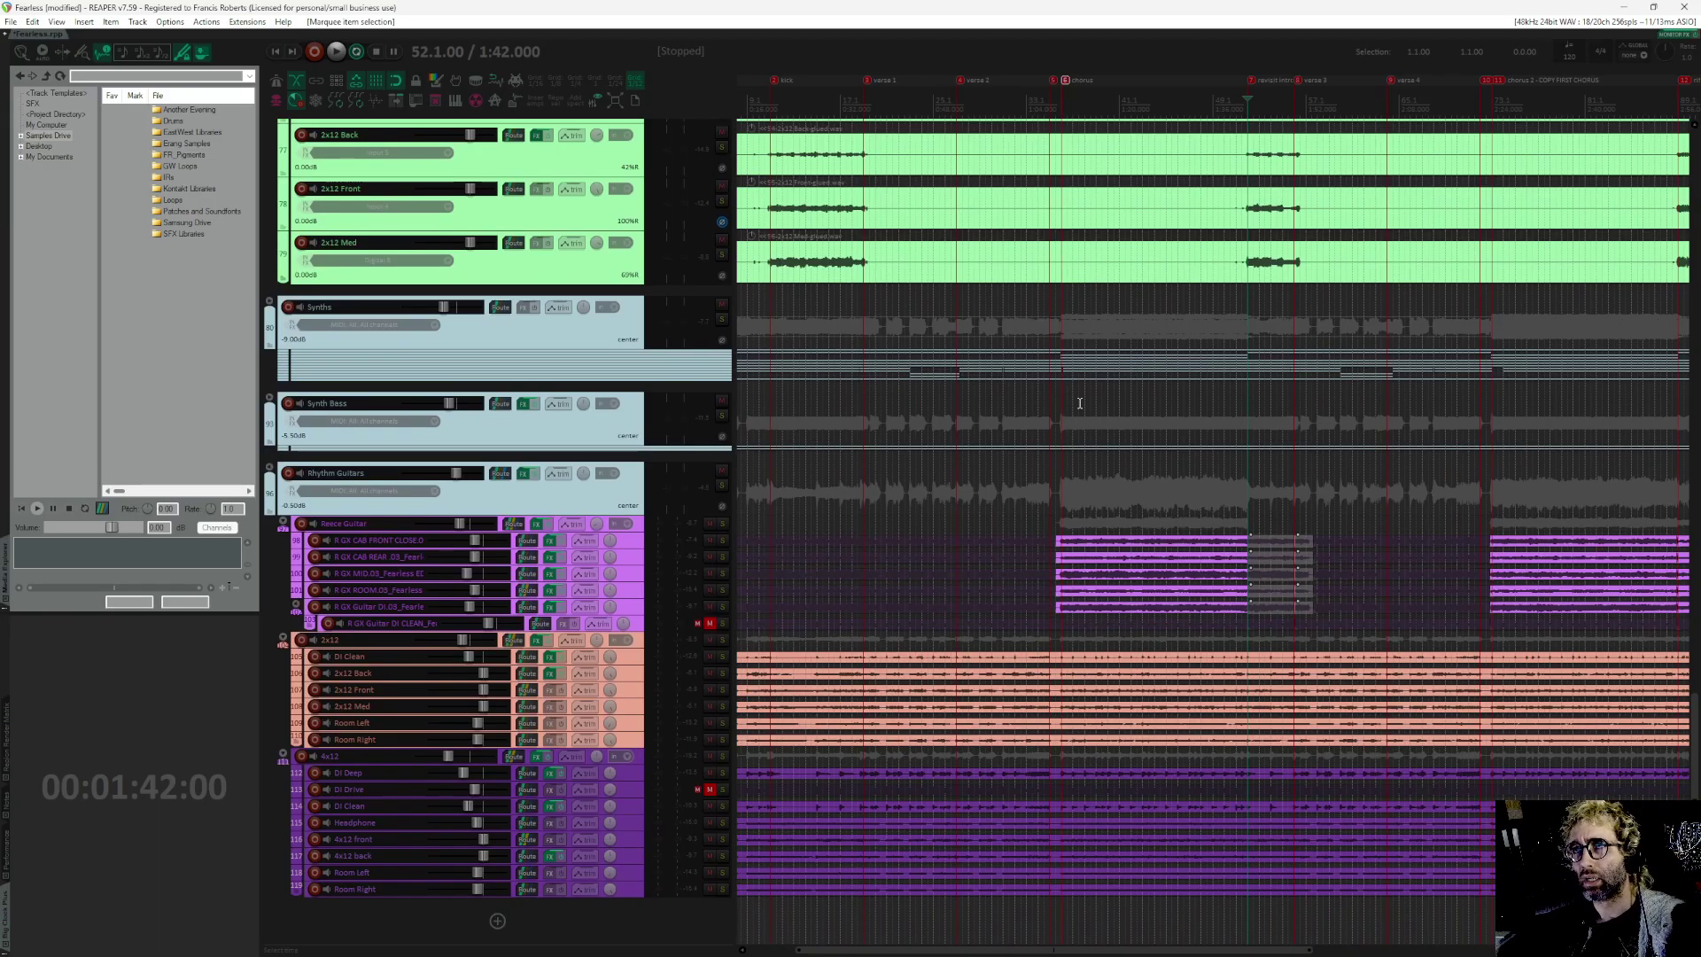
pyautogui.moveTo(1001, 517); pyautogui.dragTo(911, 629)
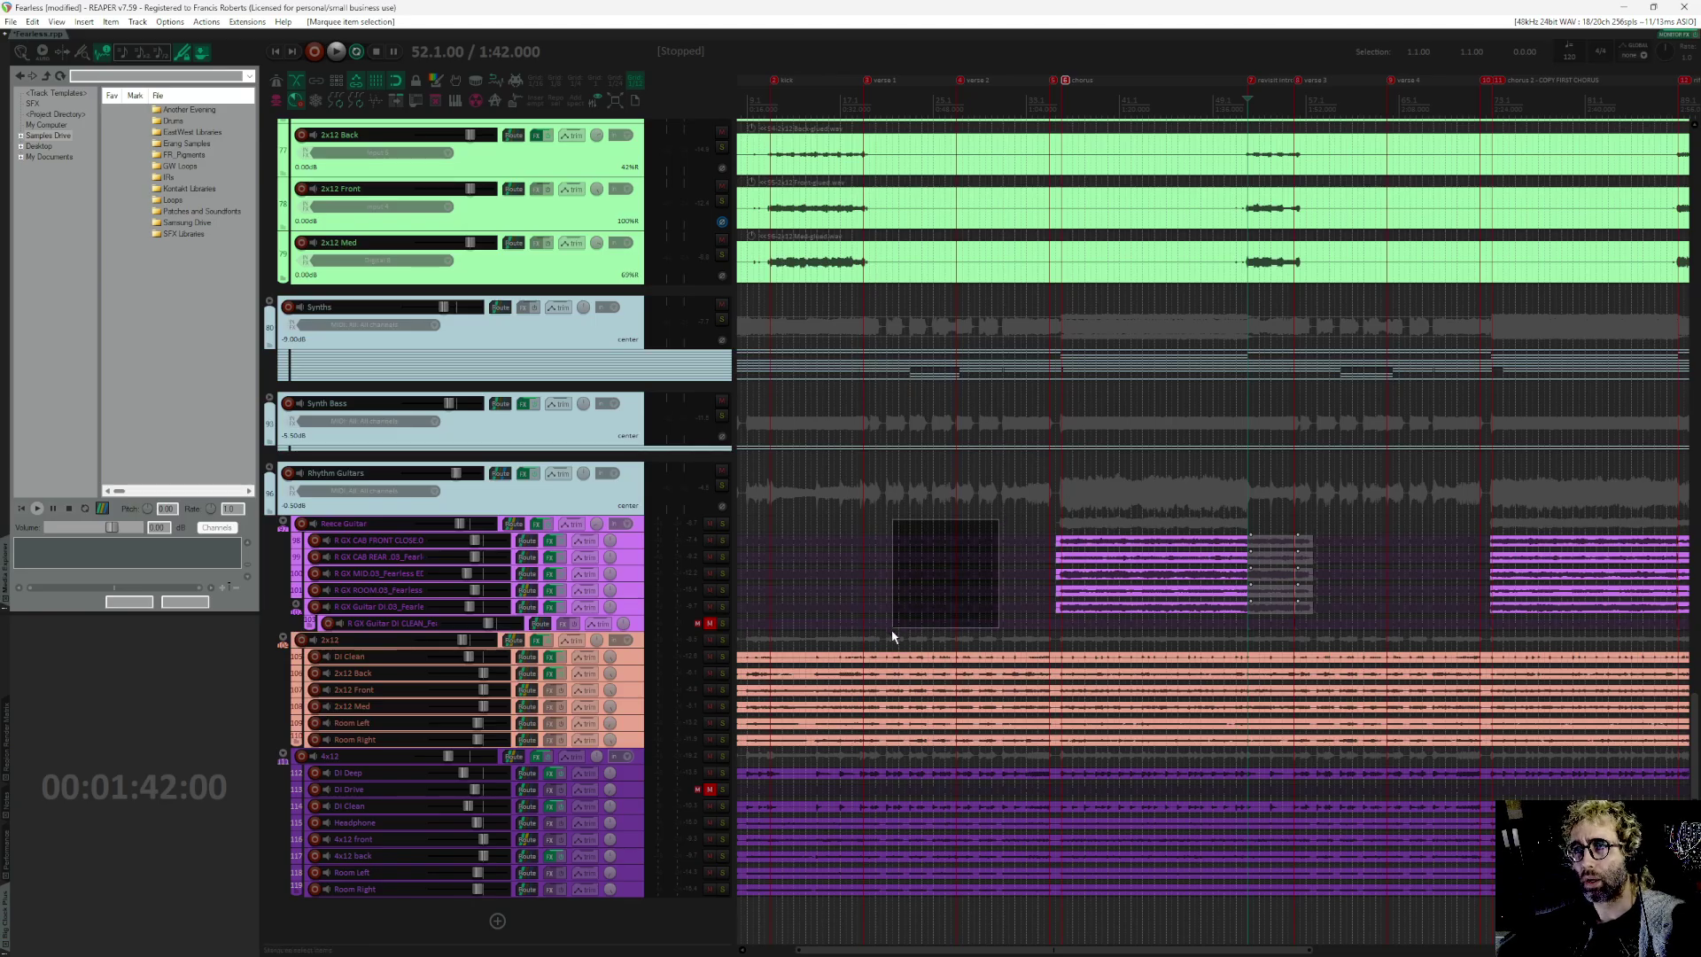
pyautogui.hotkey('ctrl', 'z')
pyautogui.moveTo(1025, 525); pyautogui.dragTo(937, 597)
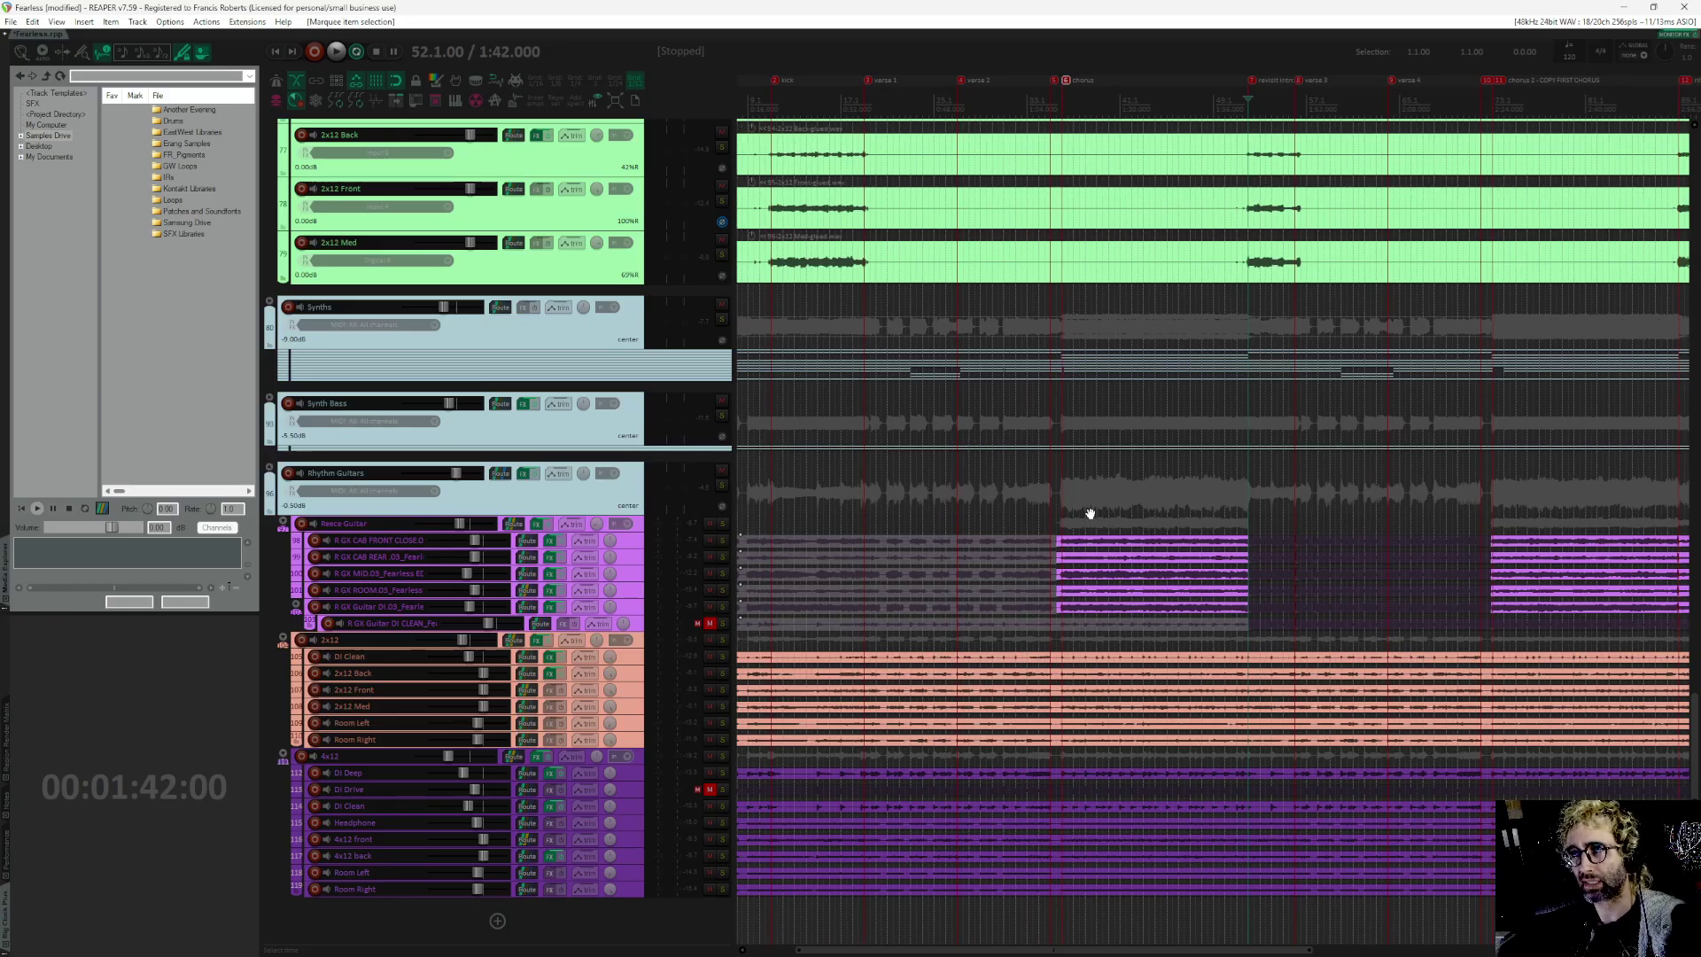
pyautogui.hscroll(-1, 1090, 514)
pyautogui.moveTo(1083, 499); pyautogui.dragTo(993, 606)
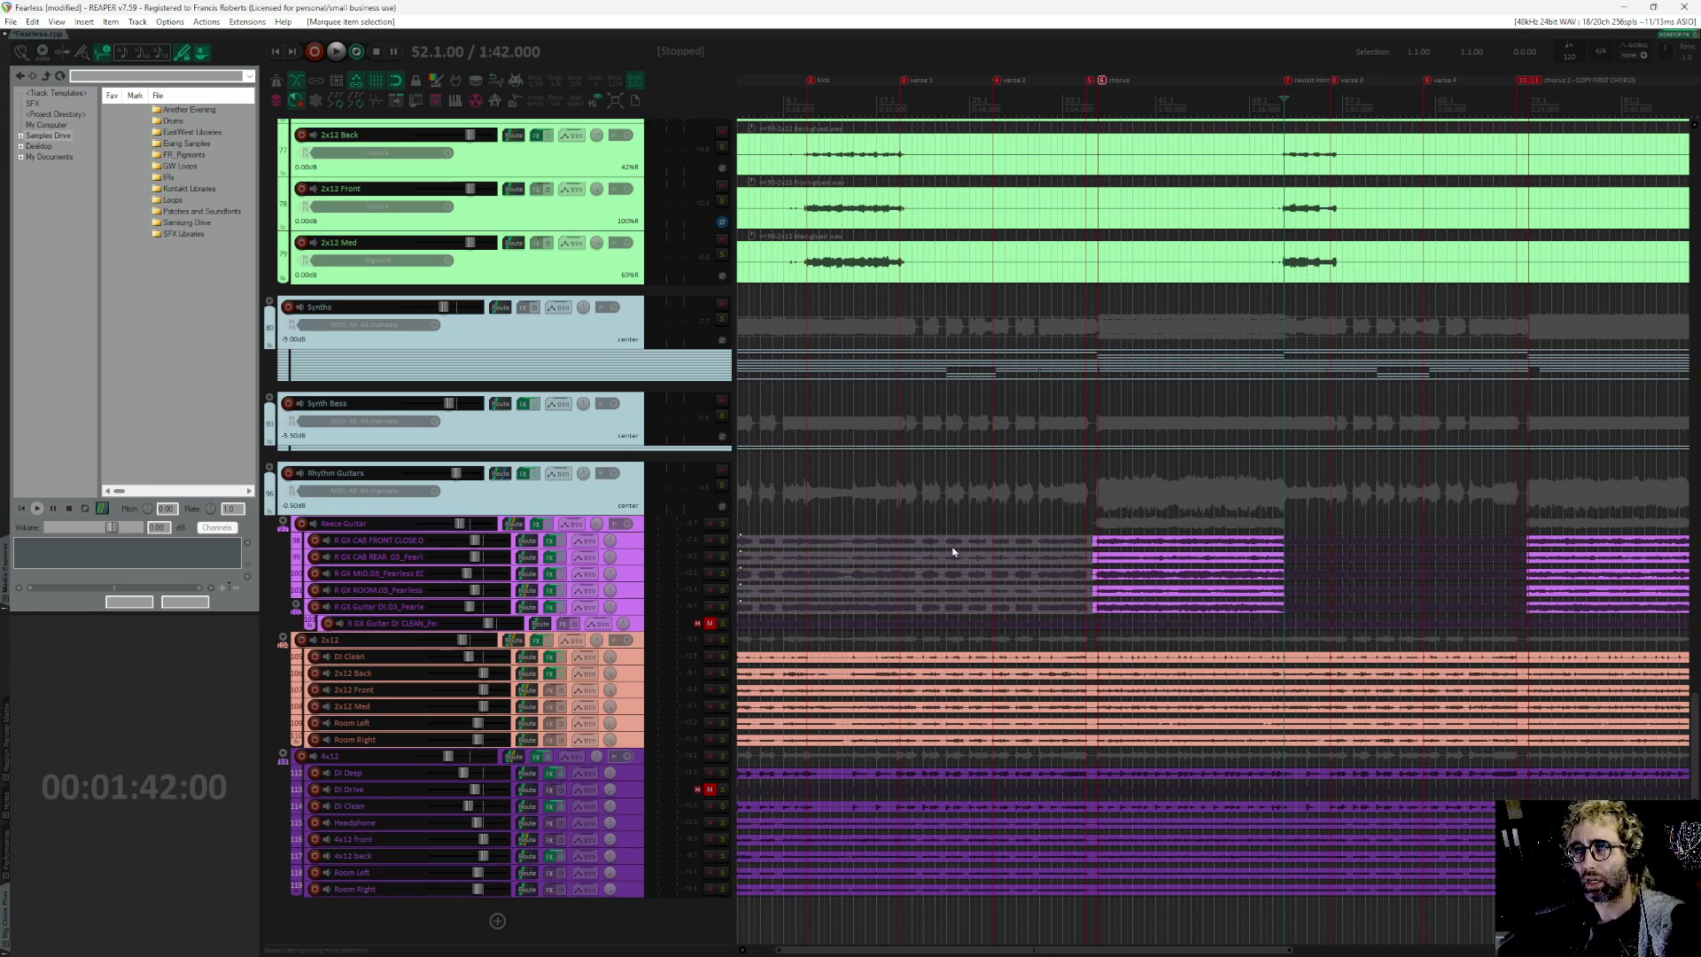
pyautogui.scroll(1, 940, 505)
pyautogui.hscroll(-1, 939, 505)
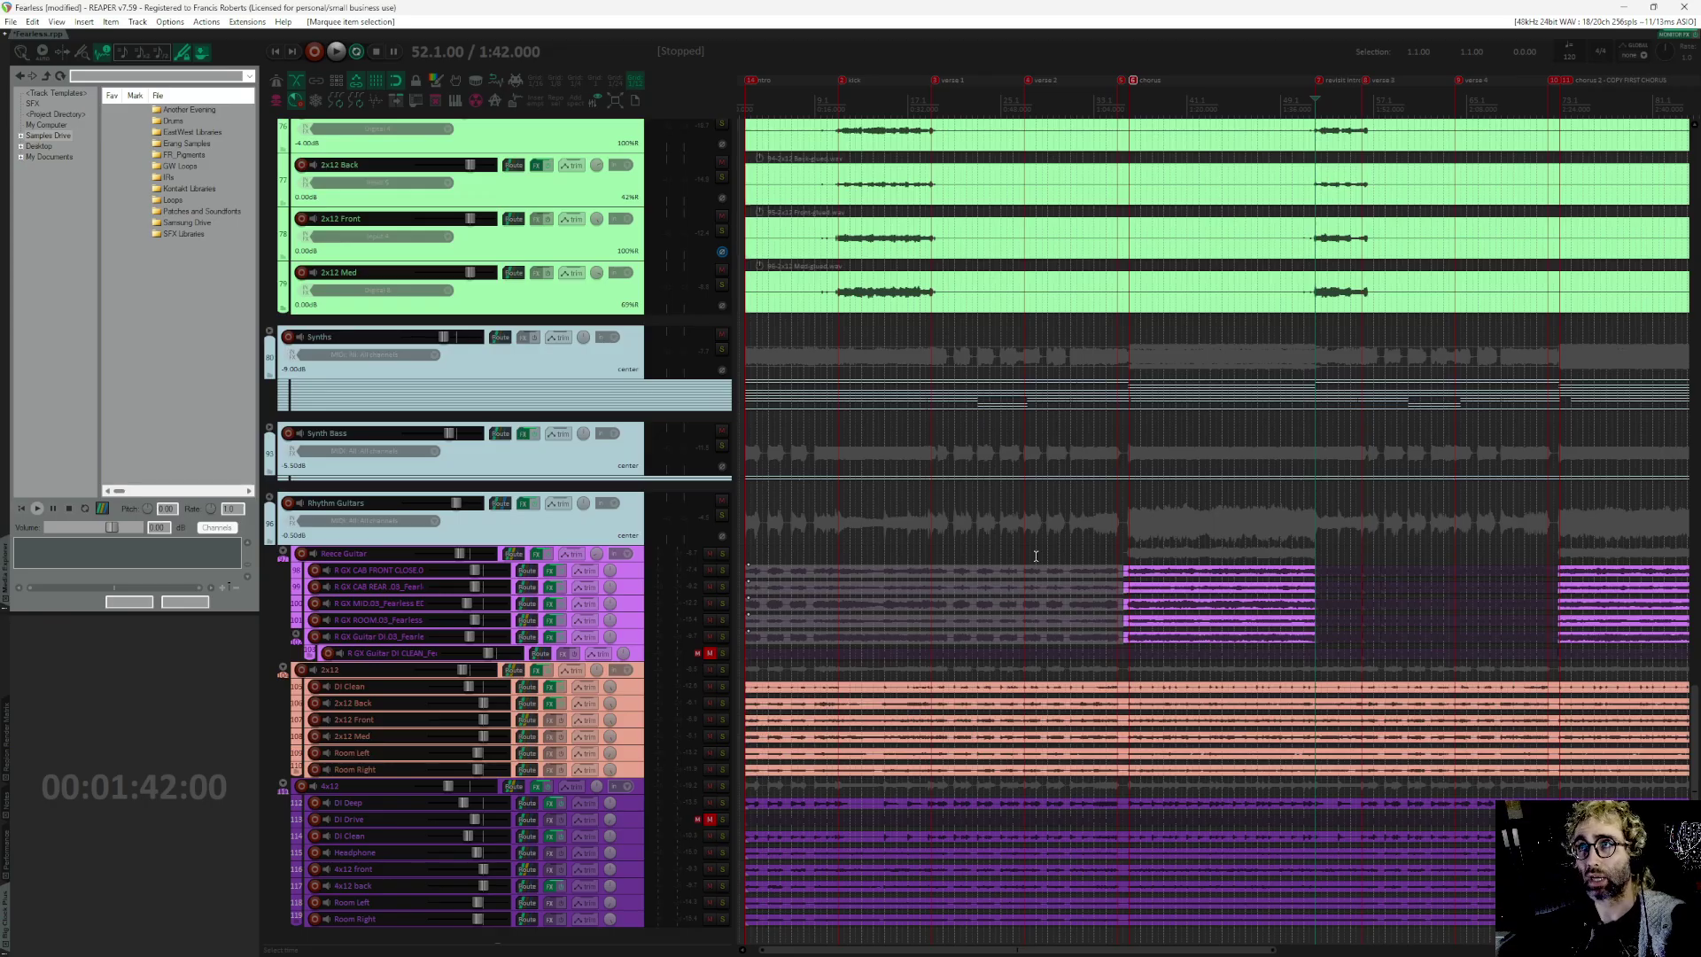
pyautogui.hscroll(1, 1127, 520)
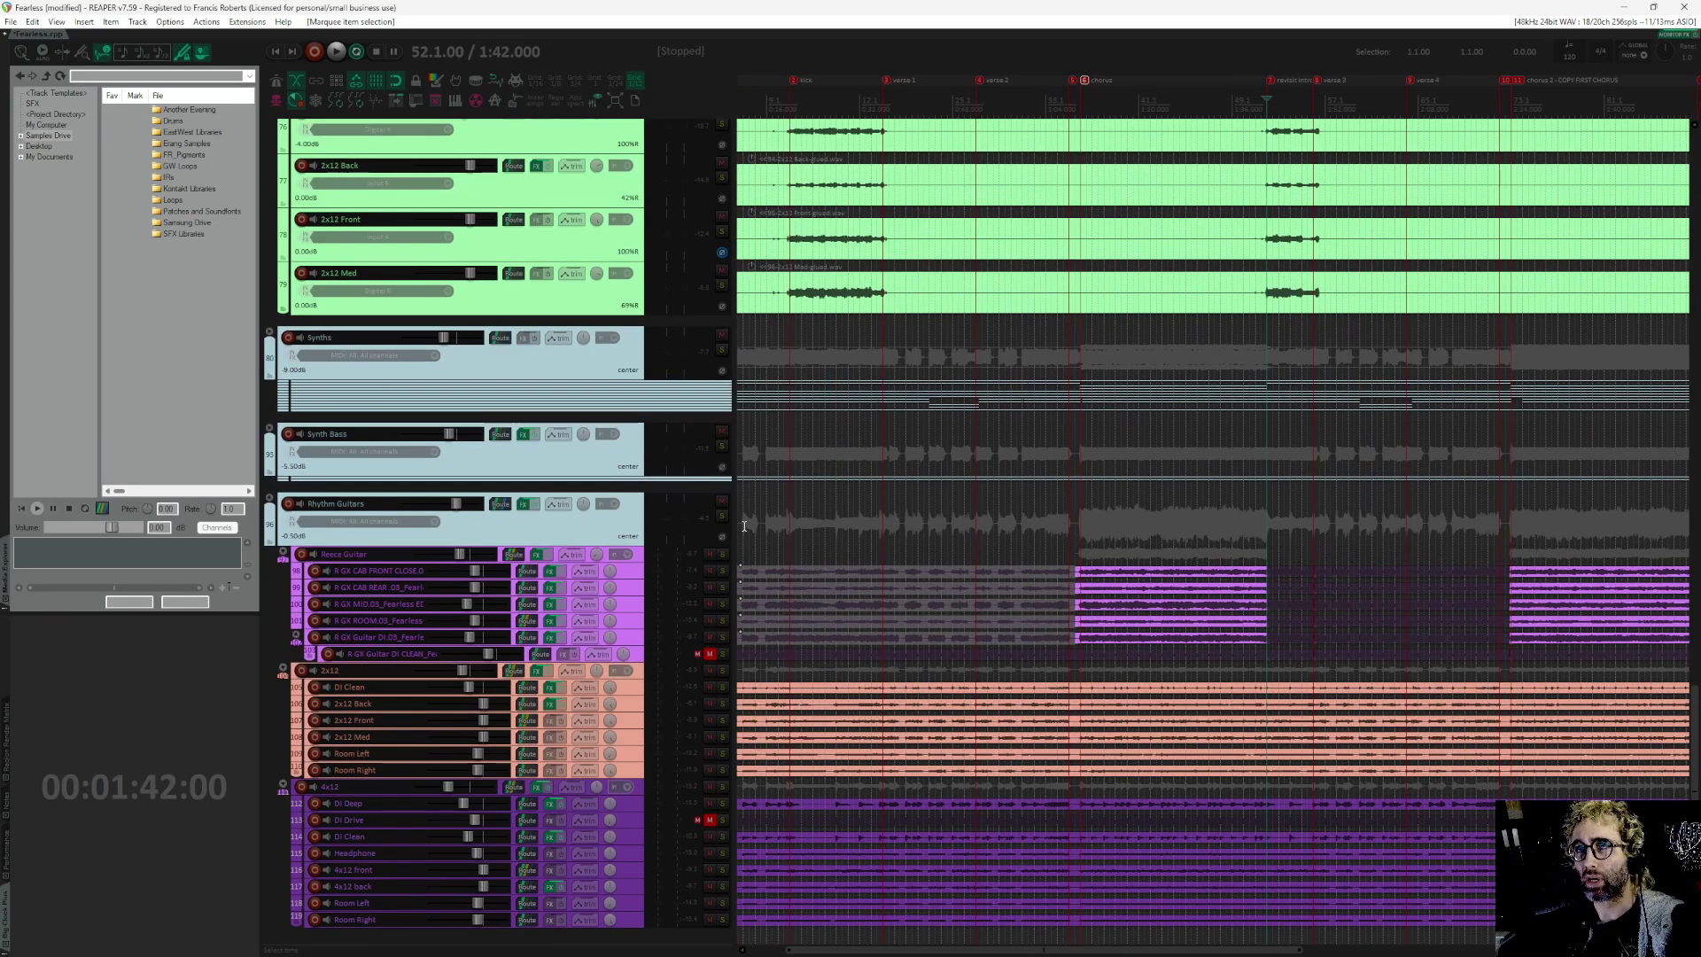
# Step: Solo the Rhythm Guitars folder and play it from bar 32 into the first chorus
pyautogui.click(1028, 496)
pyautogui.scroll(-1, 1074, 497)
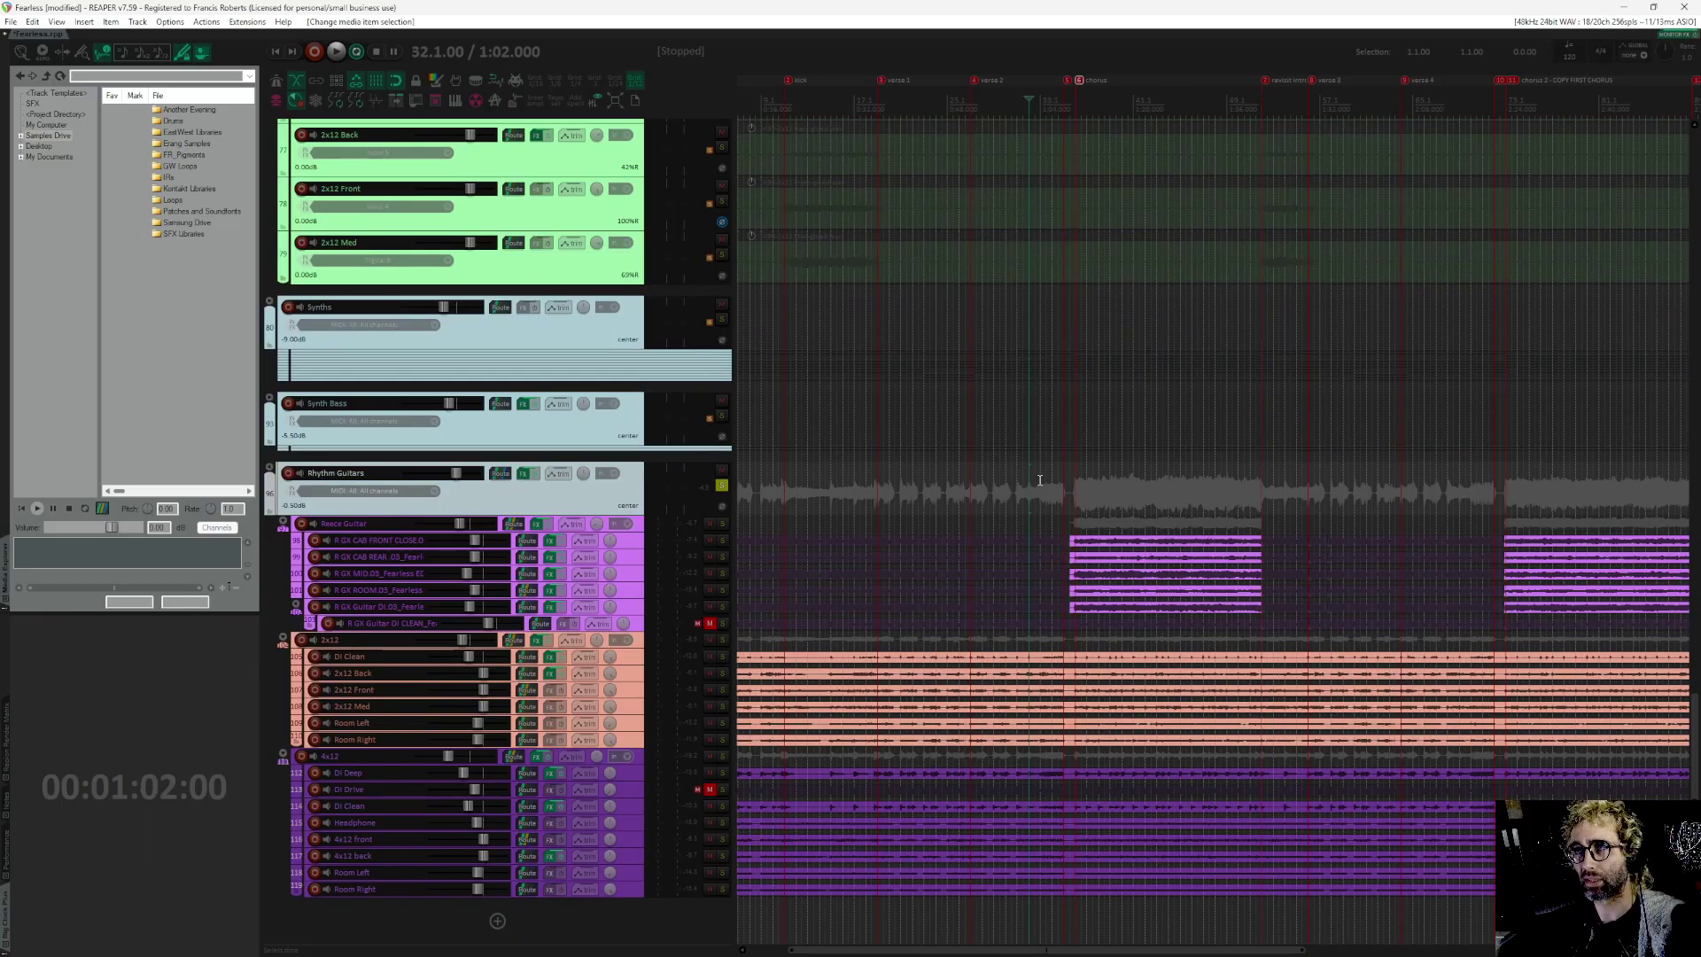
pyautogui.press('space')
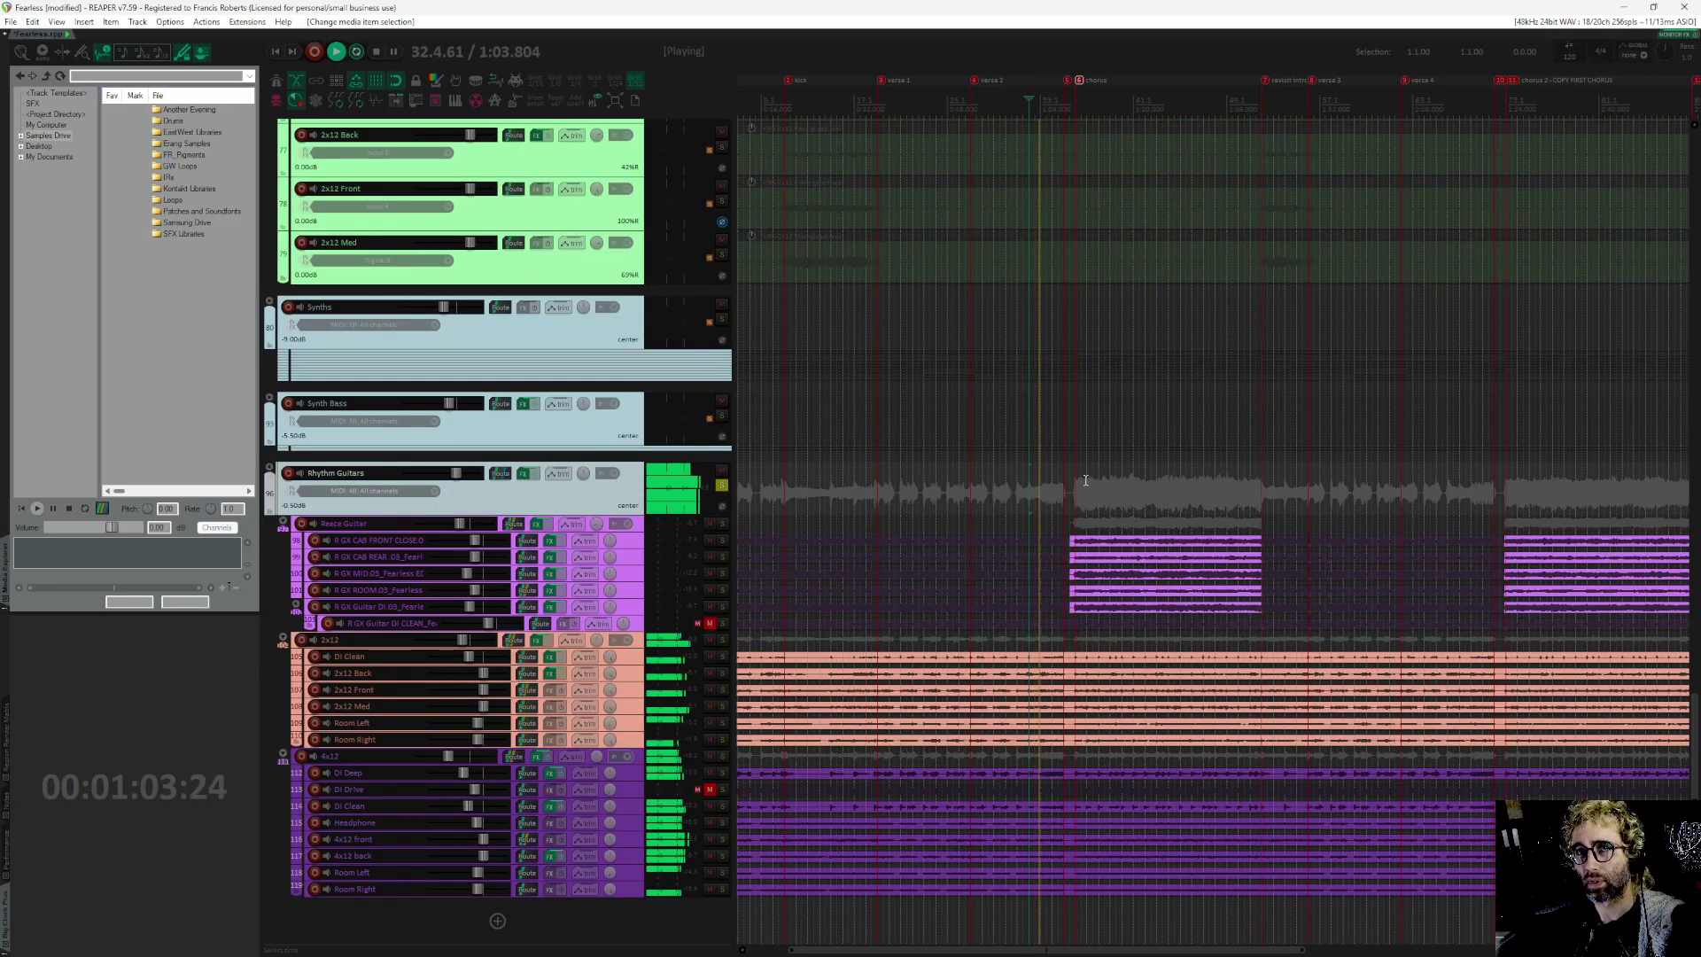
pyautogui.moveTo(1094, 455); pyautogui.dragTo(1072, 465)
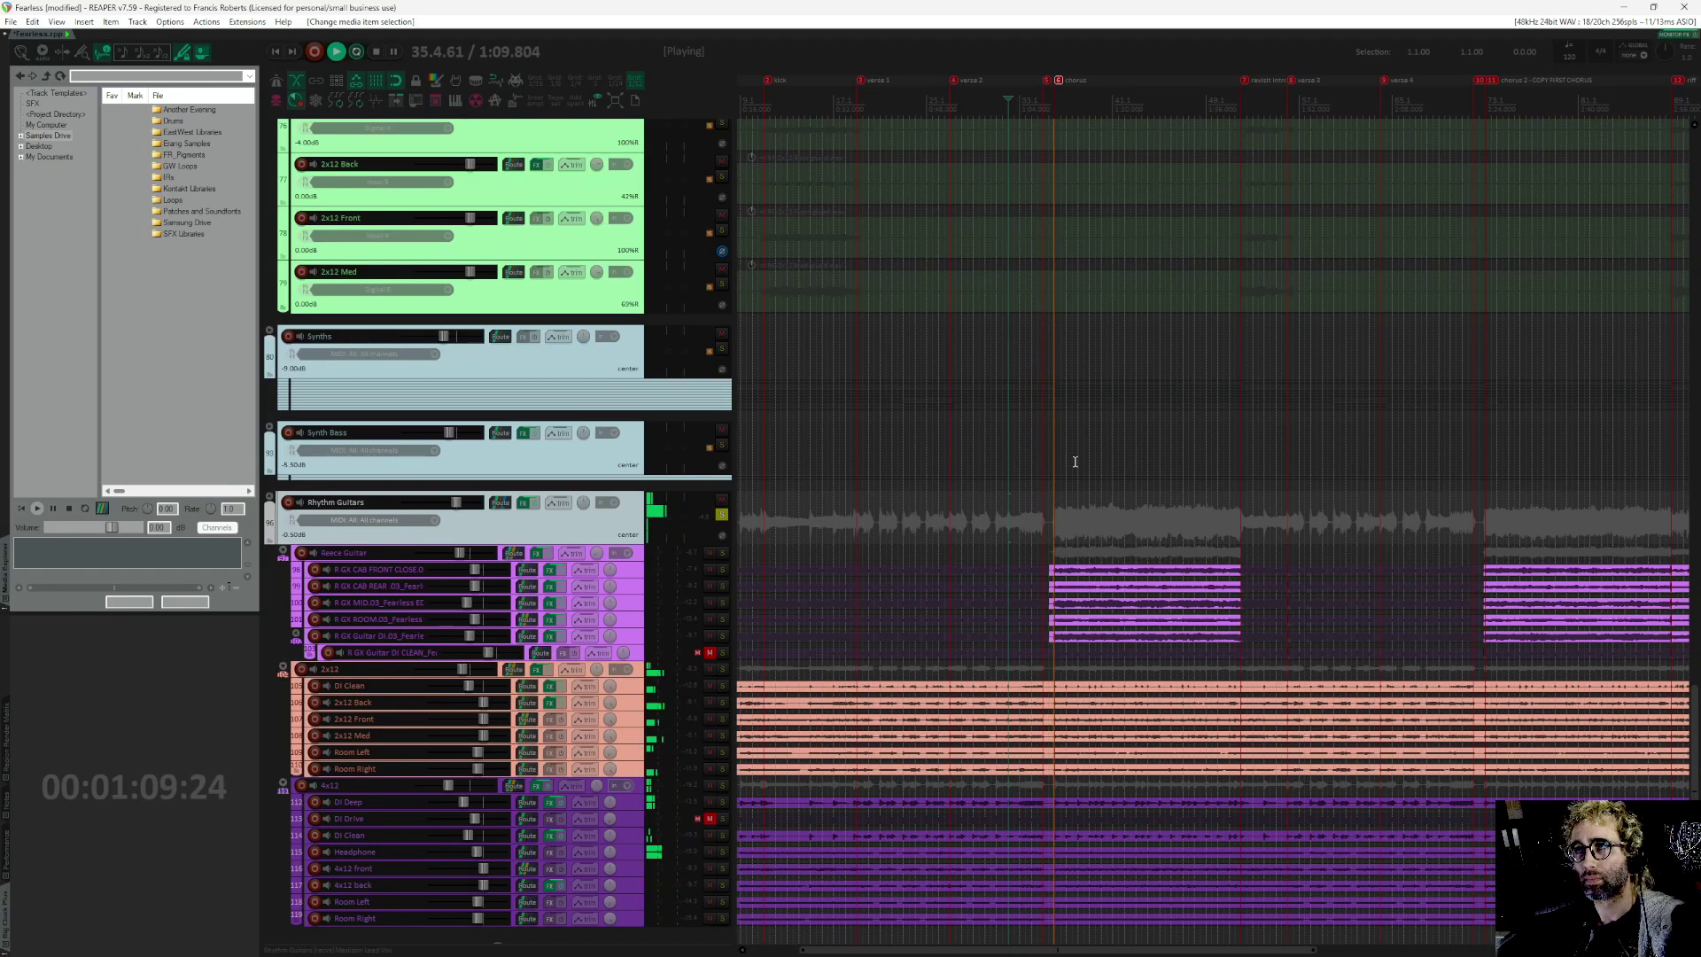
pyautogui.press('space')
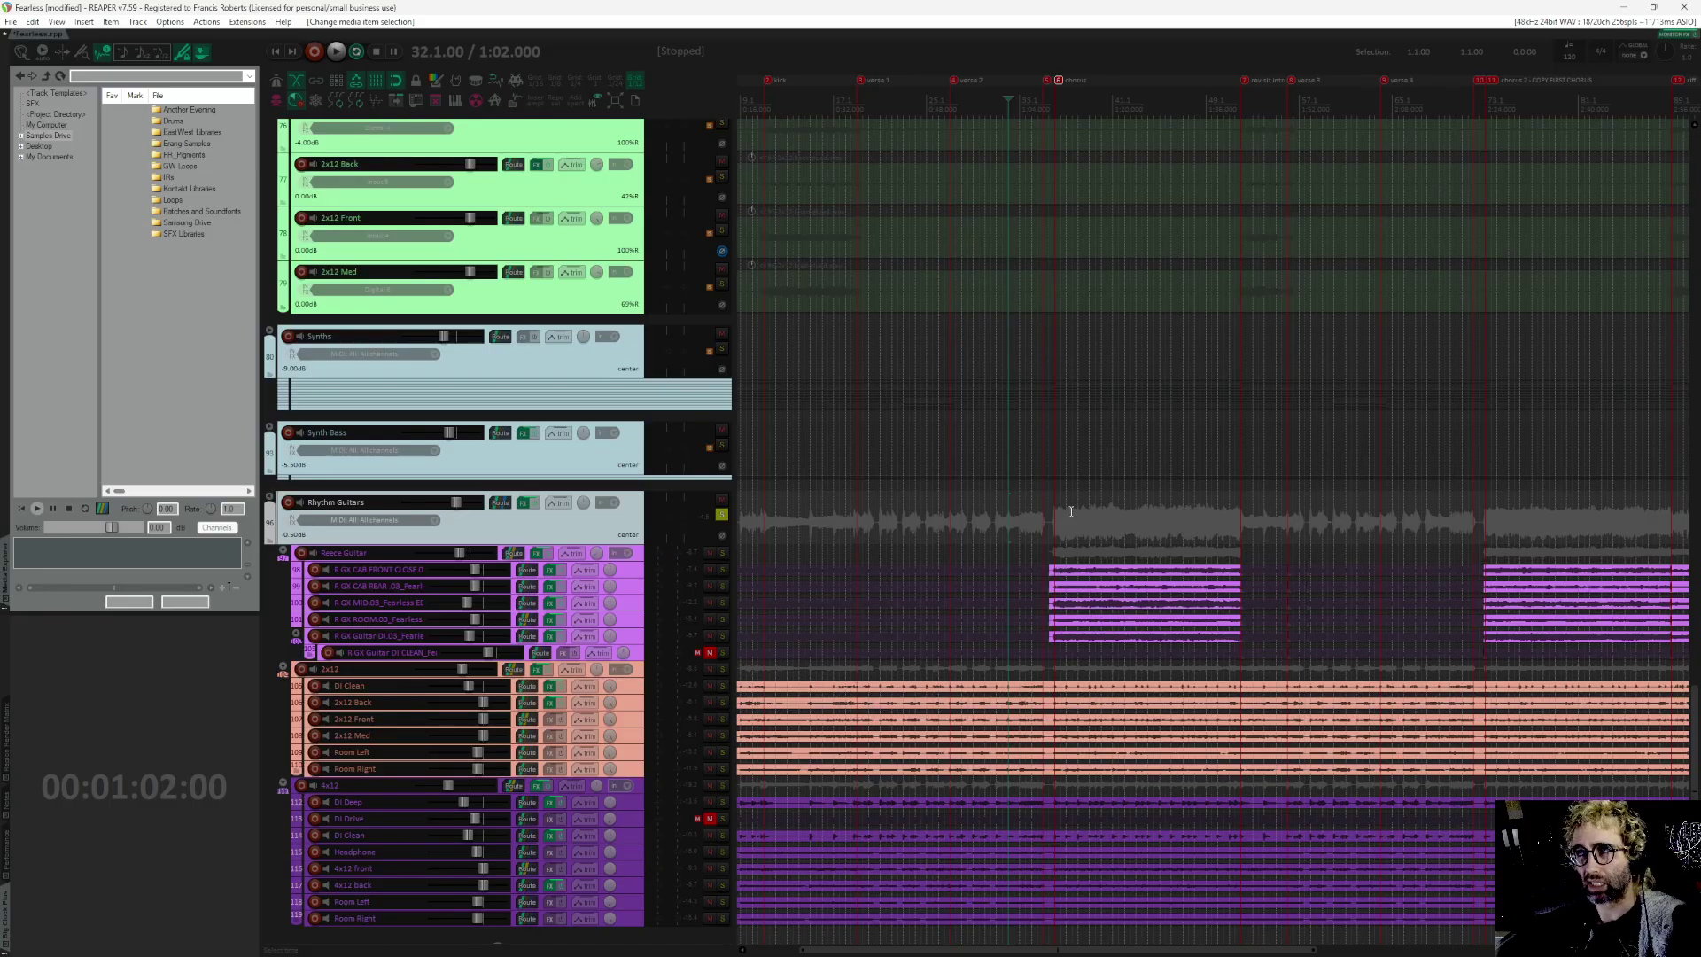
# Step: Expand the Synths folder and solo it alongside Rhythm Guitars
pyautogui.scroll(-1, 1099, 709)
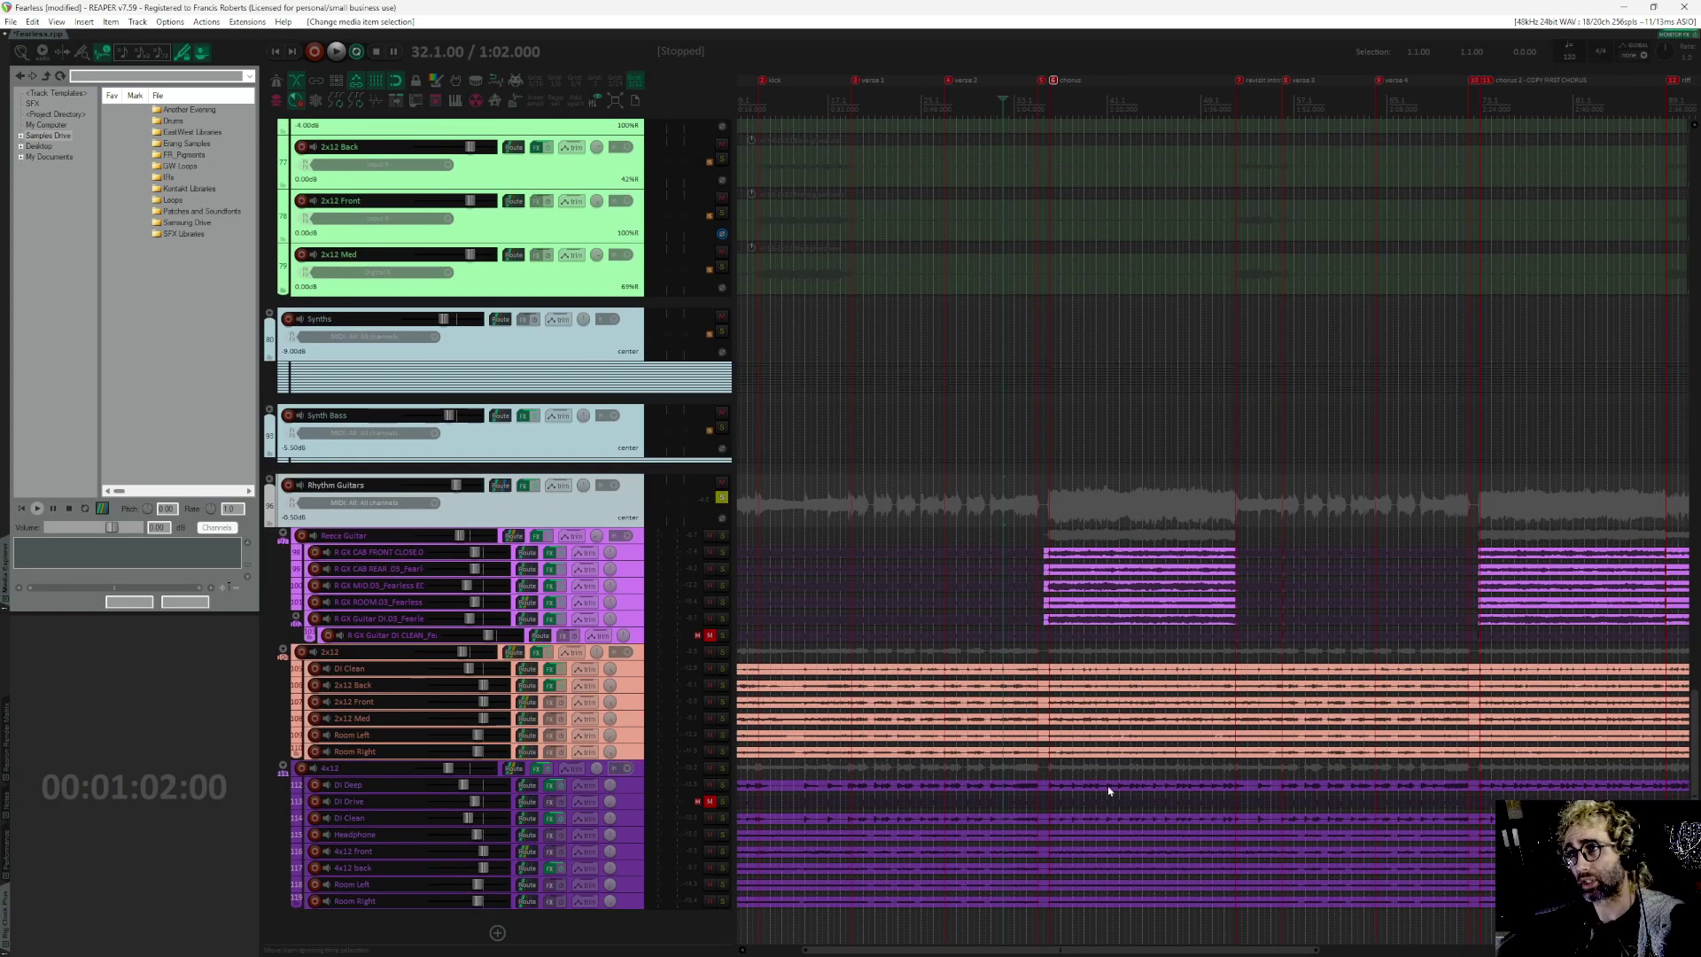
pyautogui.scroll(3, 1095, 653)
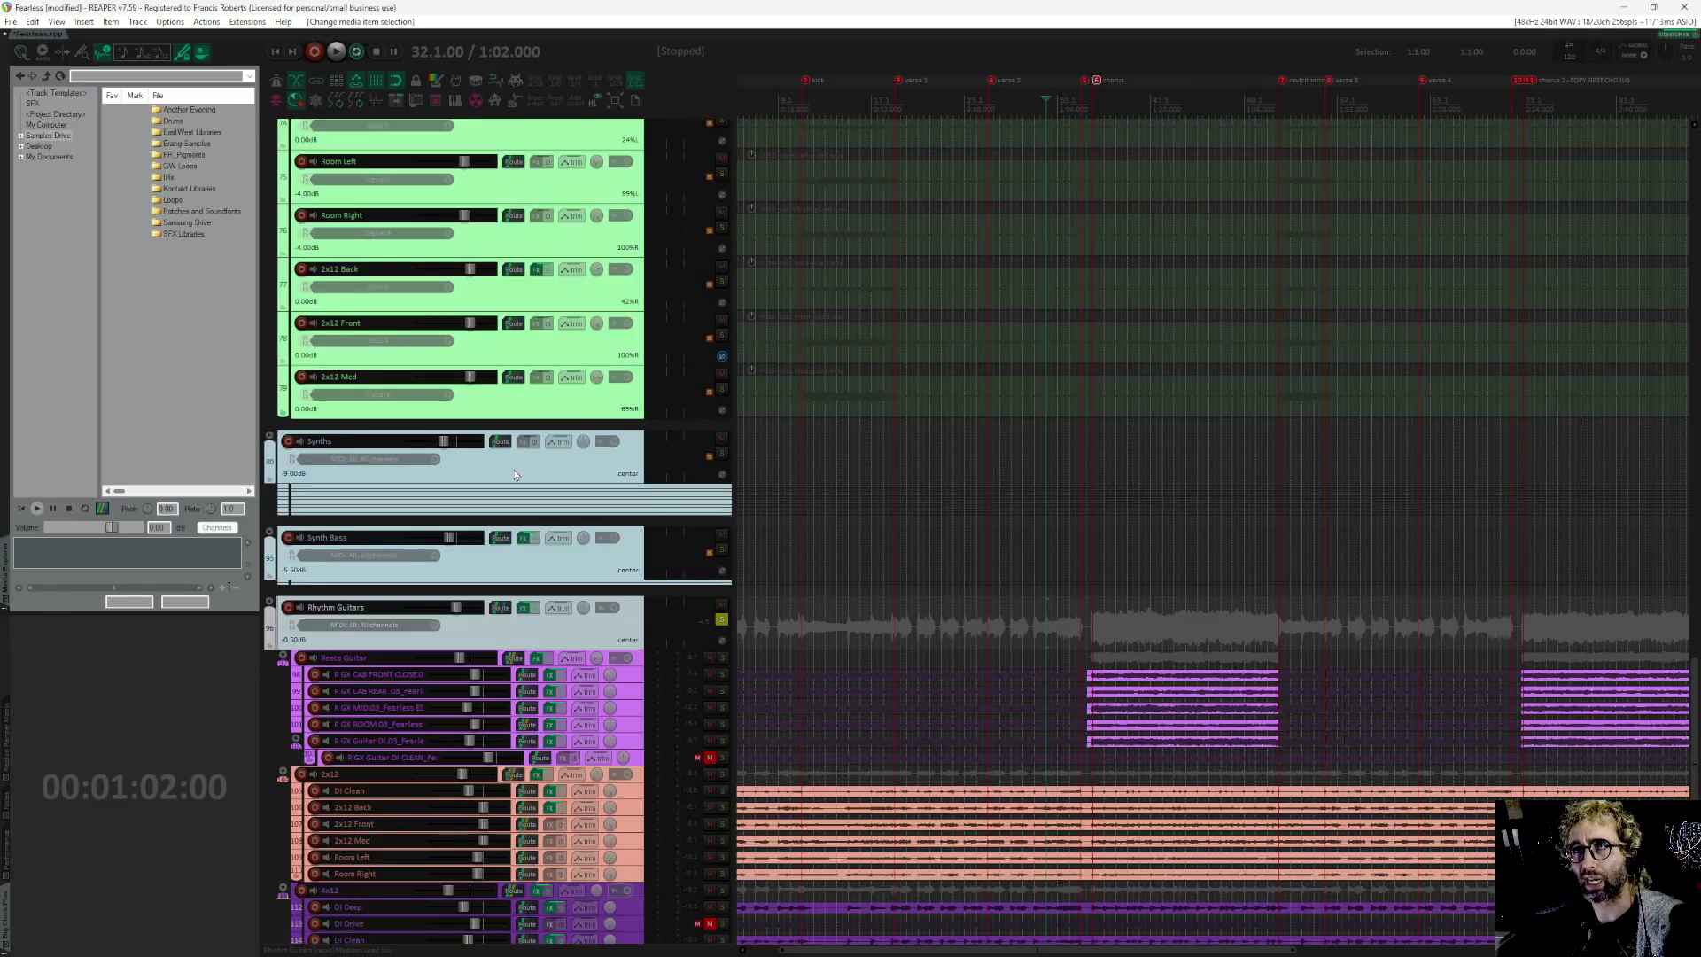
pyautogui.click(278, 474)
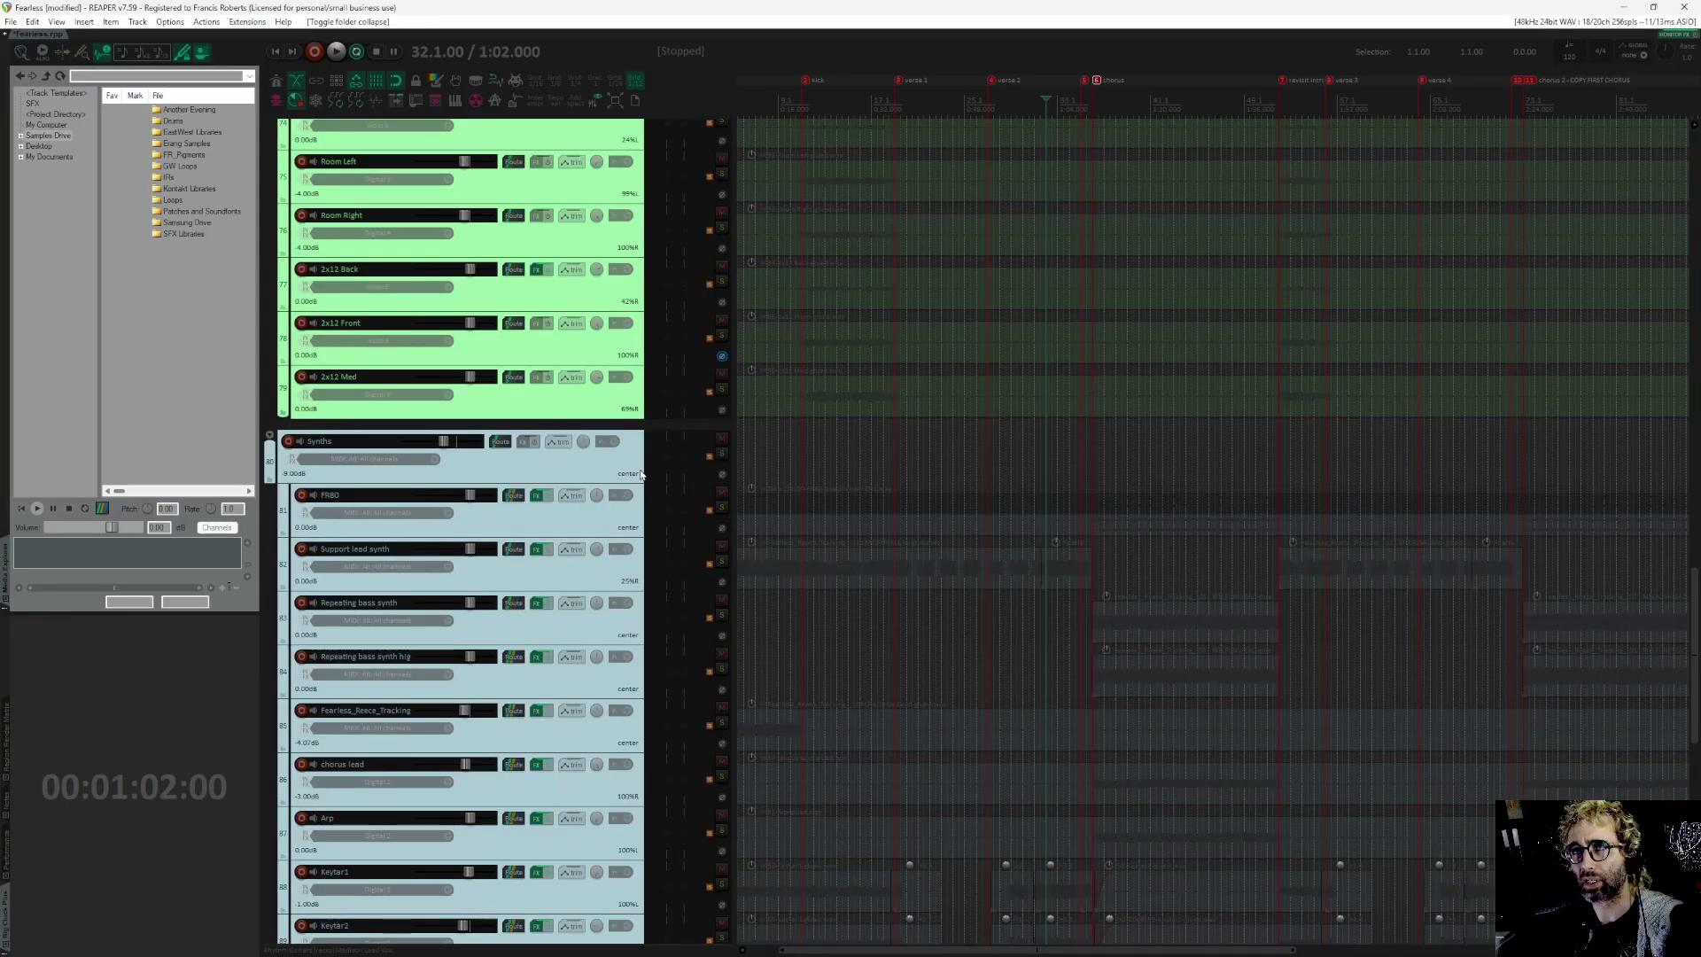
pyautogui.click(722, 456)
pyautogui.scroll(-12, 1034, 277)
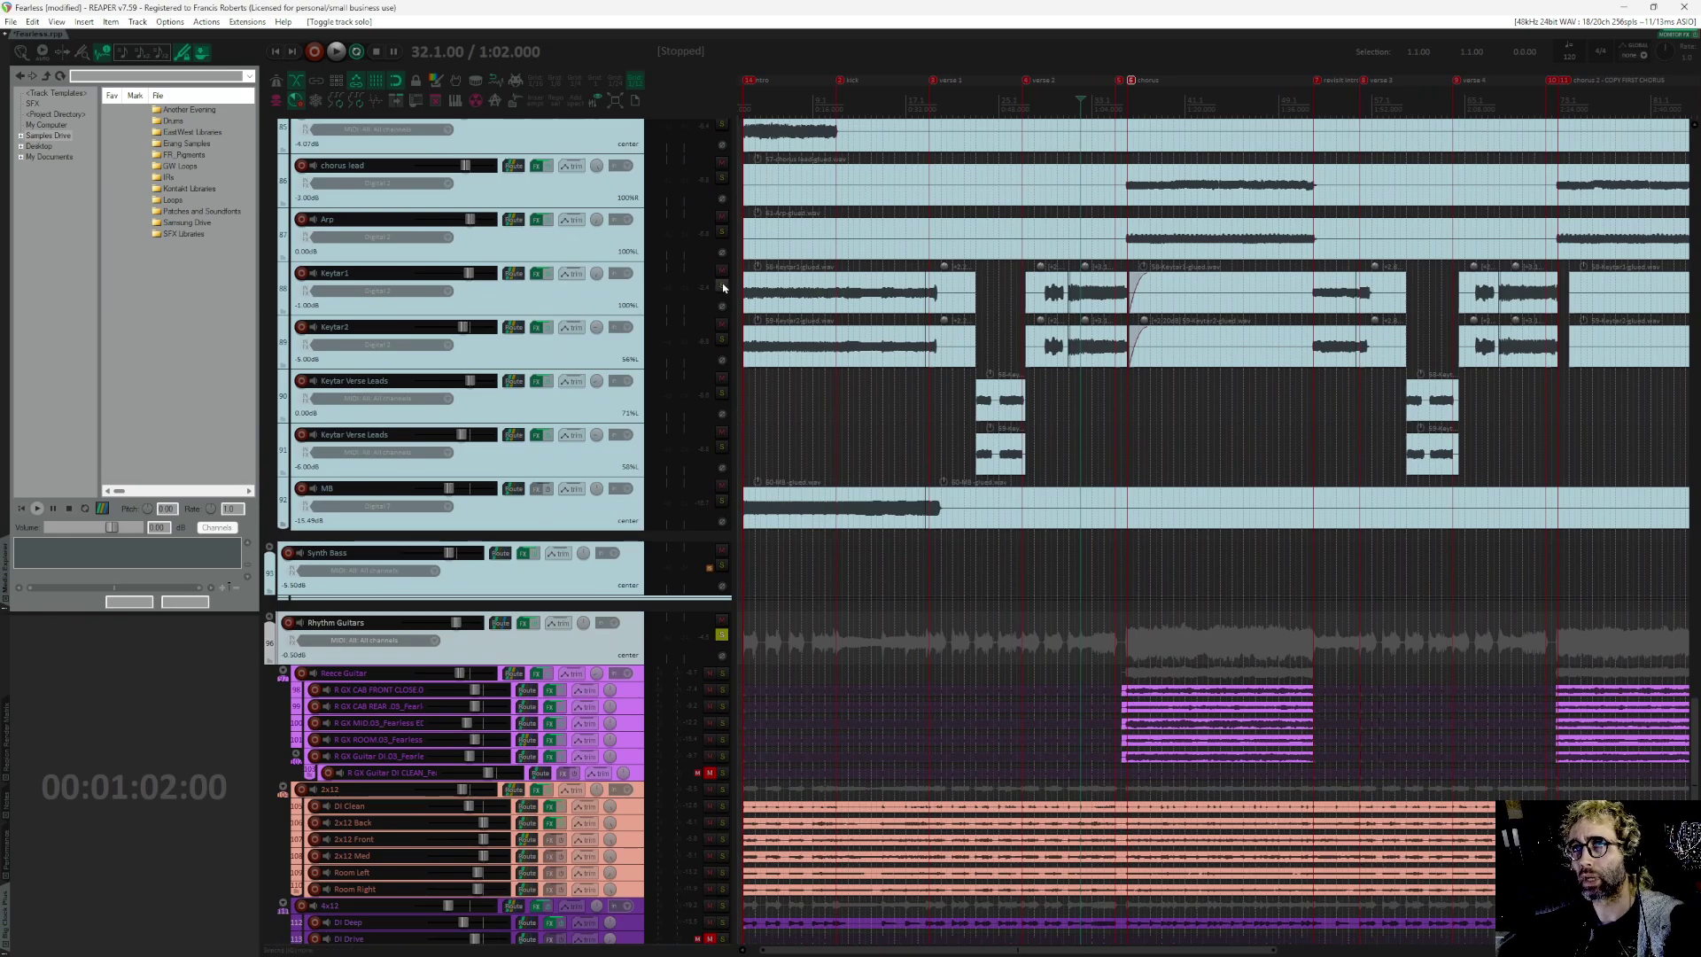
# Step: Solo the Keytar1 and Keytar2 tracks alongside Rhythm Guitars and play from bar 31 into the first chorus
pyautogui.moveTo(723, 286); pyautogui.dragTo(722, 337)
pyautogui.scroll(-1, 1066, 380)
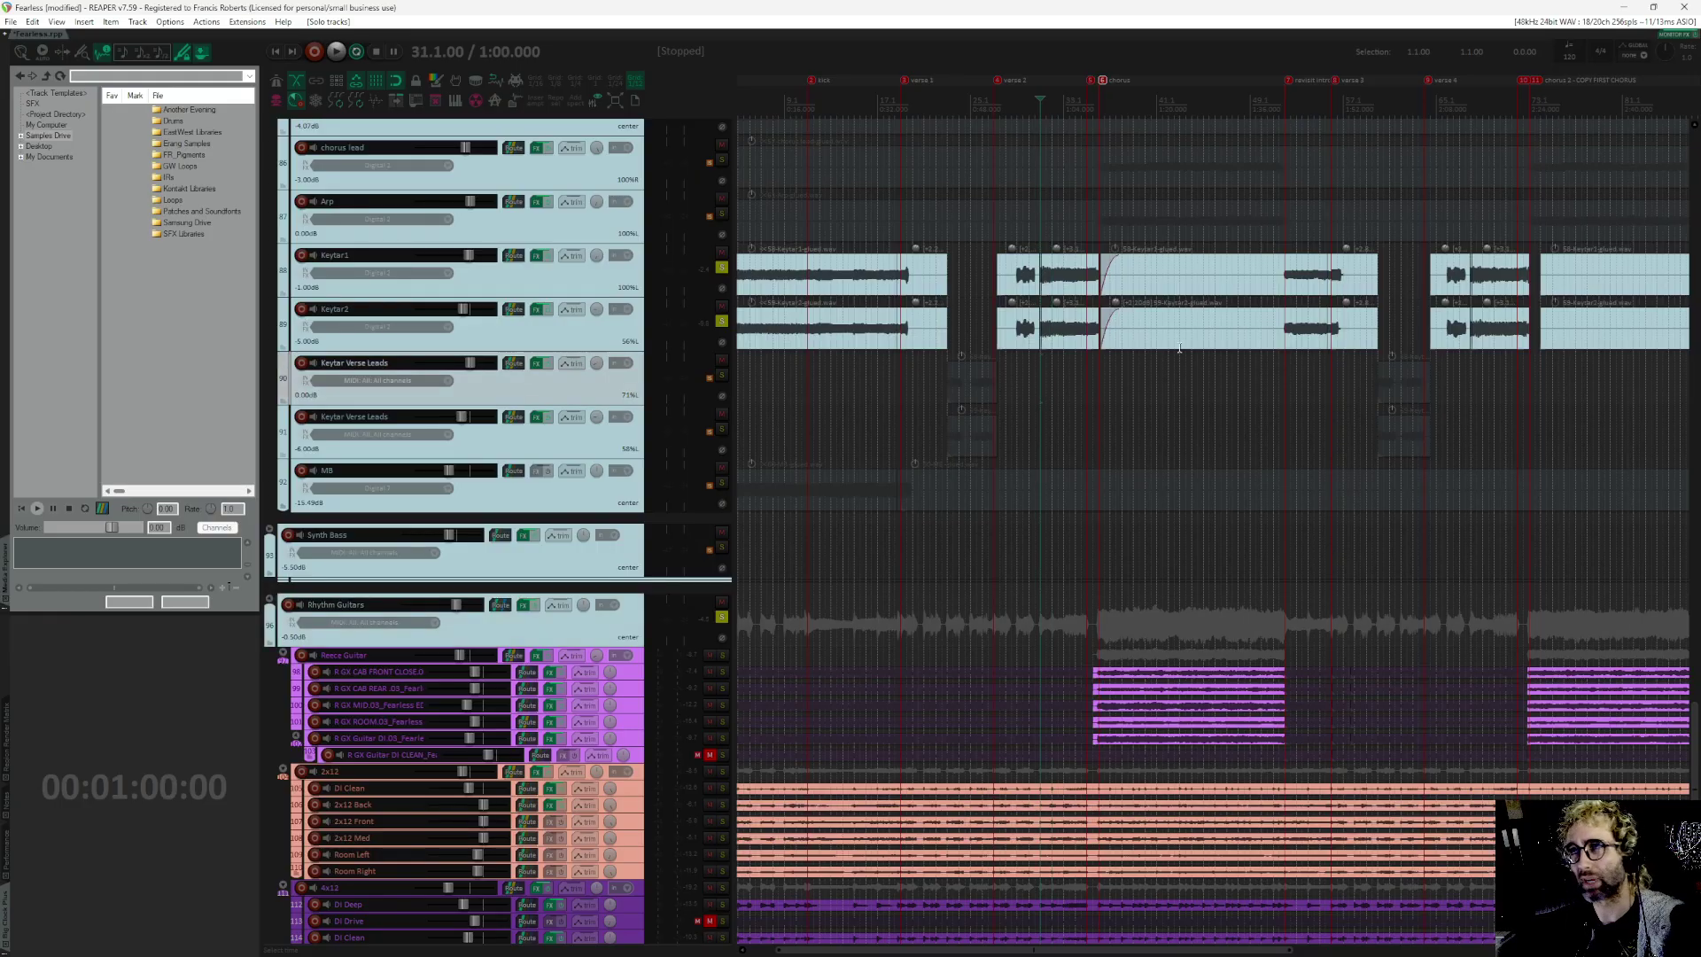
pyautogui.click(1039, 368)
pyautogui.press('space')
pyautogui.moveTo(1143, 419); pyautogui.dragTo(1067, 429)
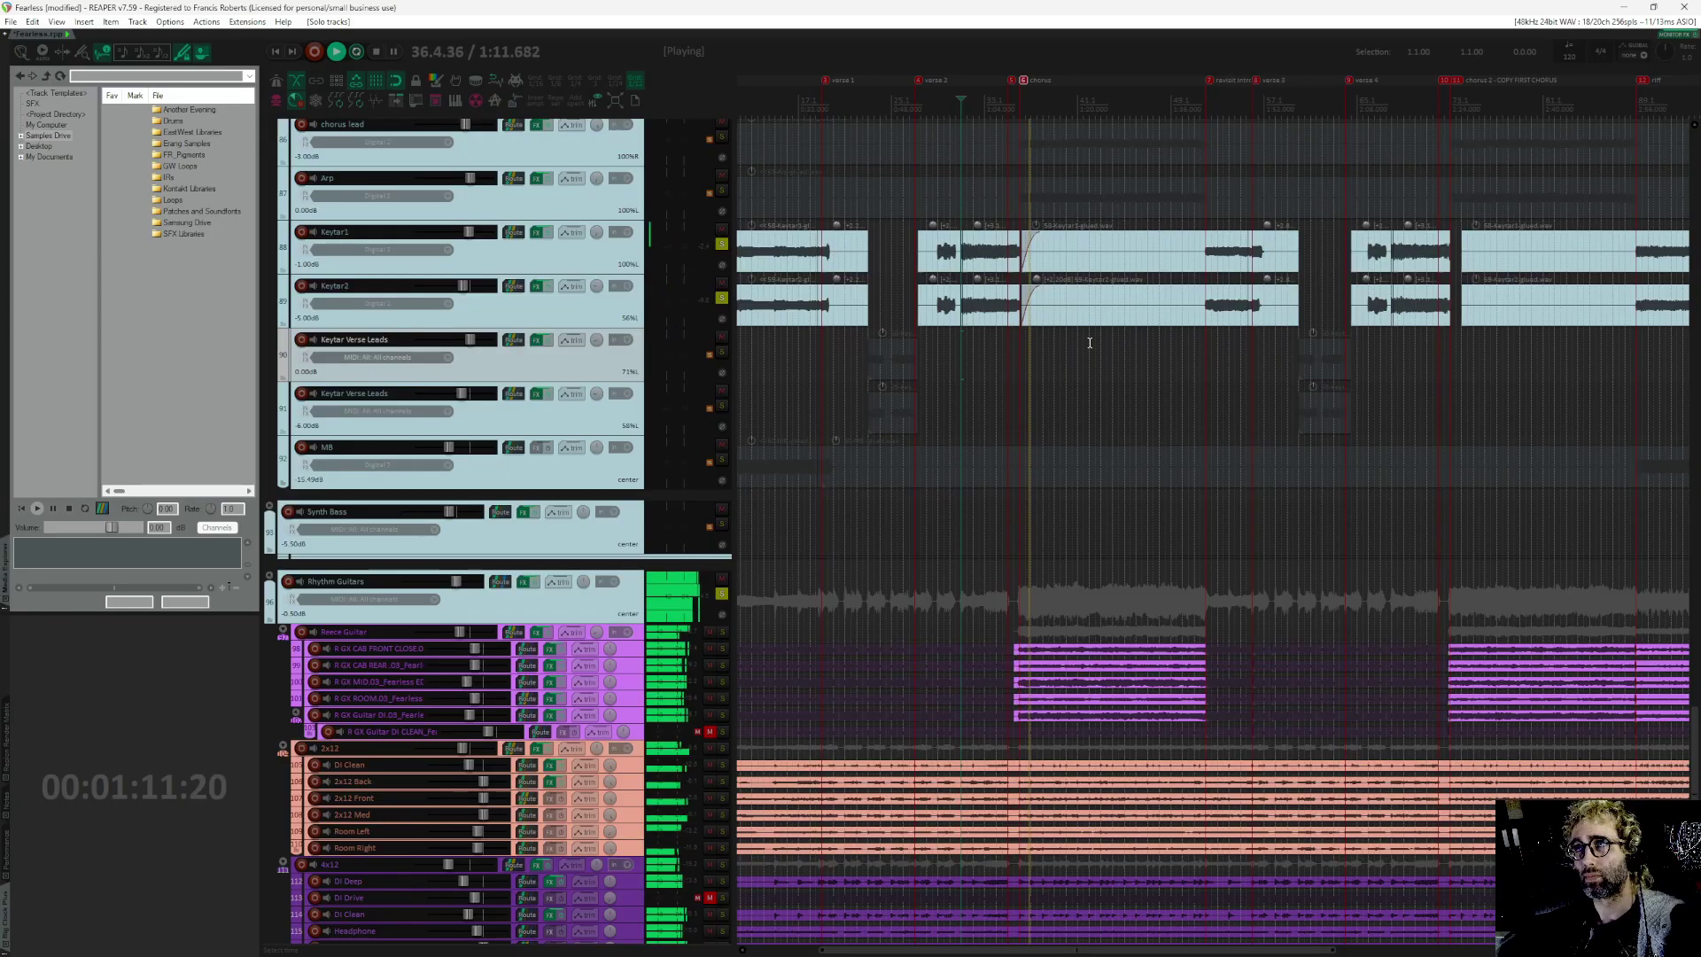
pyautogui.scroll(1, 930, 363)
pyautogui.press('space')
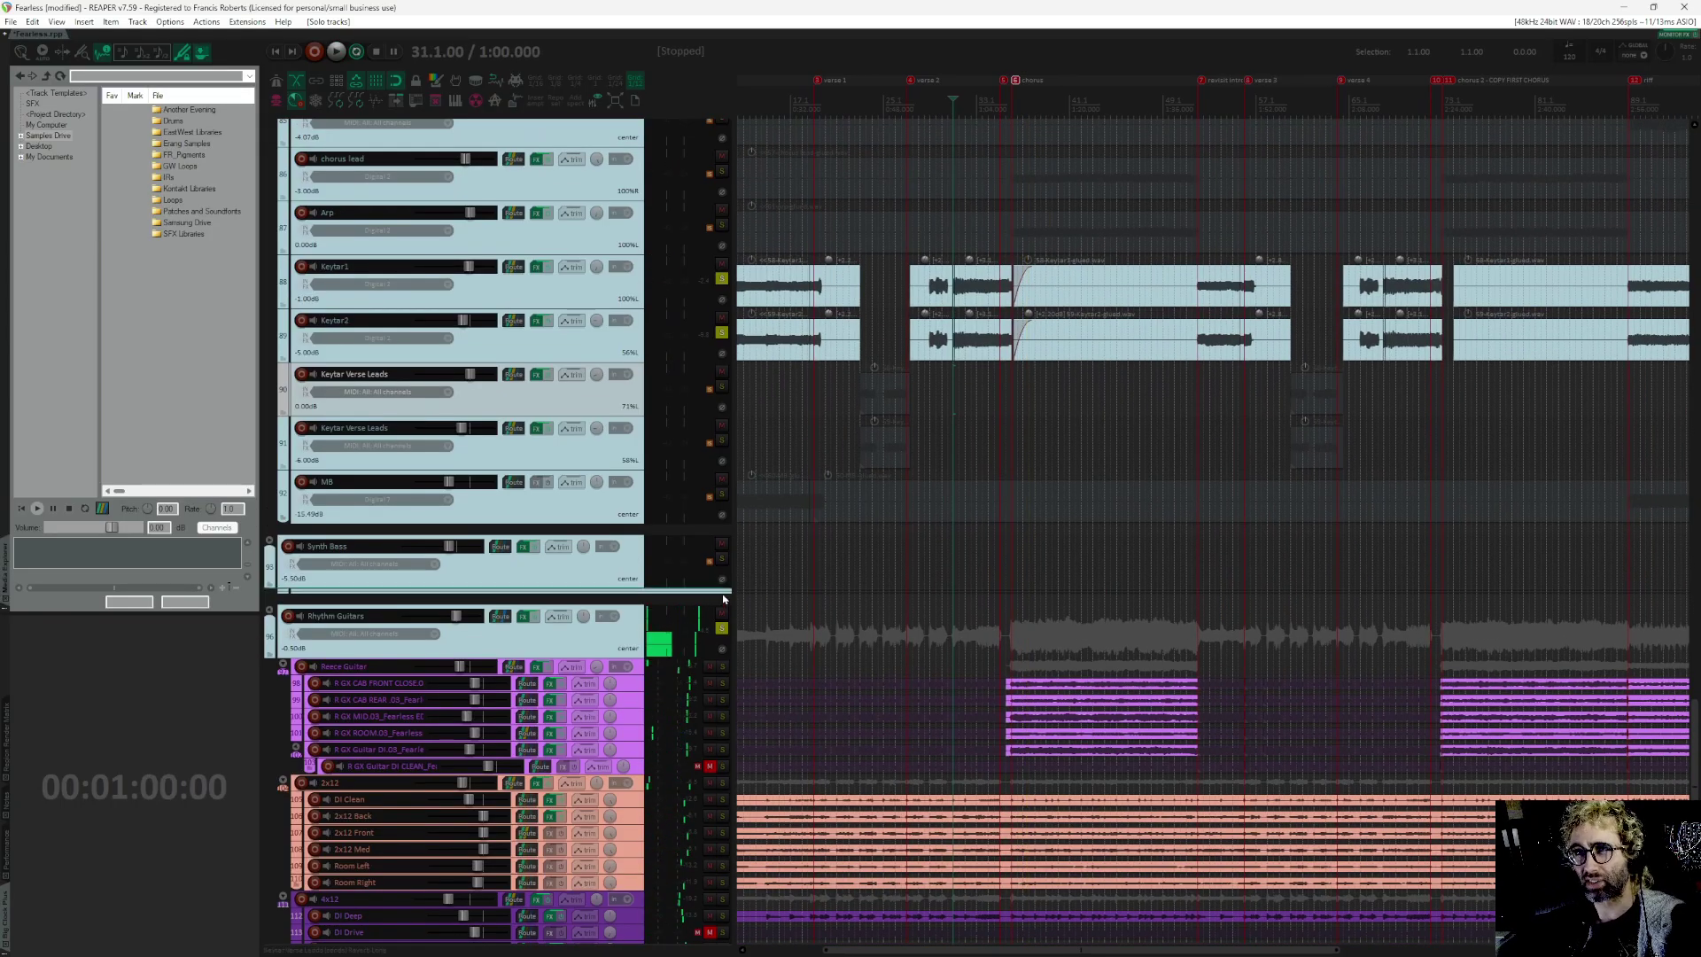
# Step: Clear the solos on the keytar tracks and Synths, leaving only the Rhythm Guitars folder soloed
pyautogui.click(722, 280)
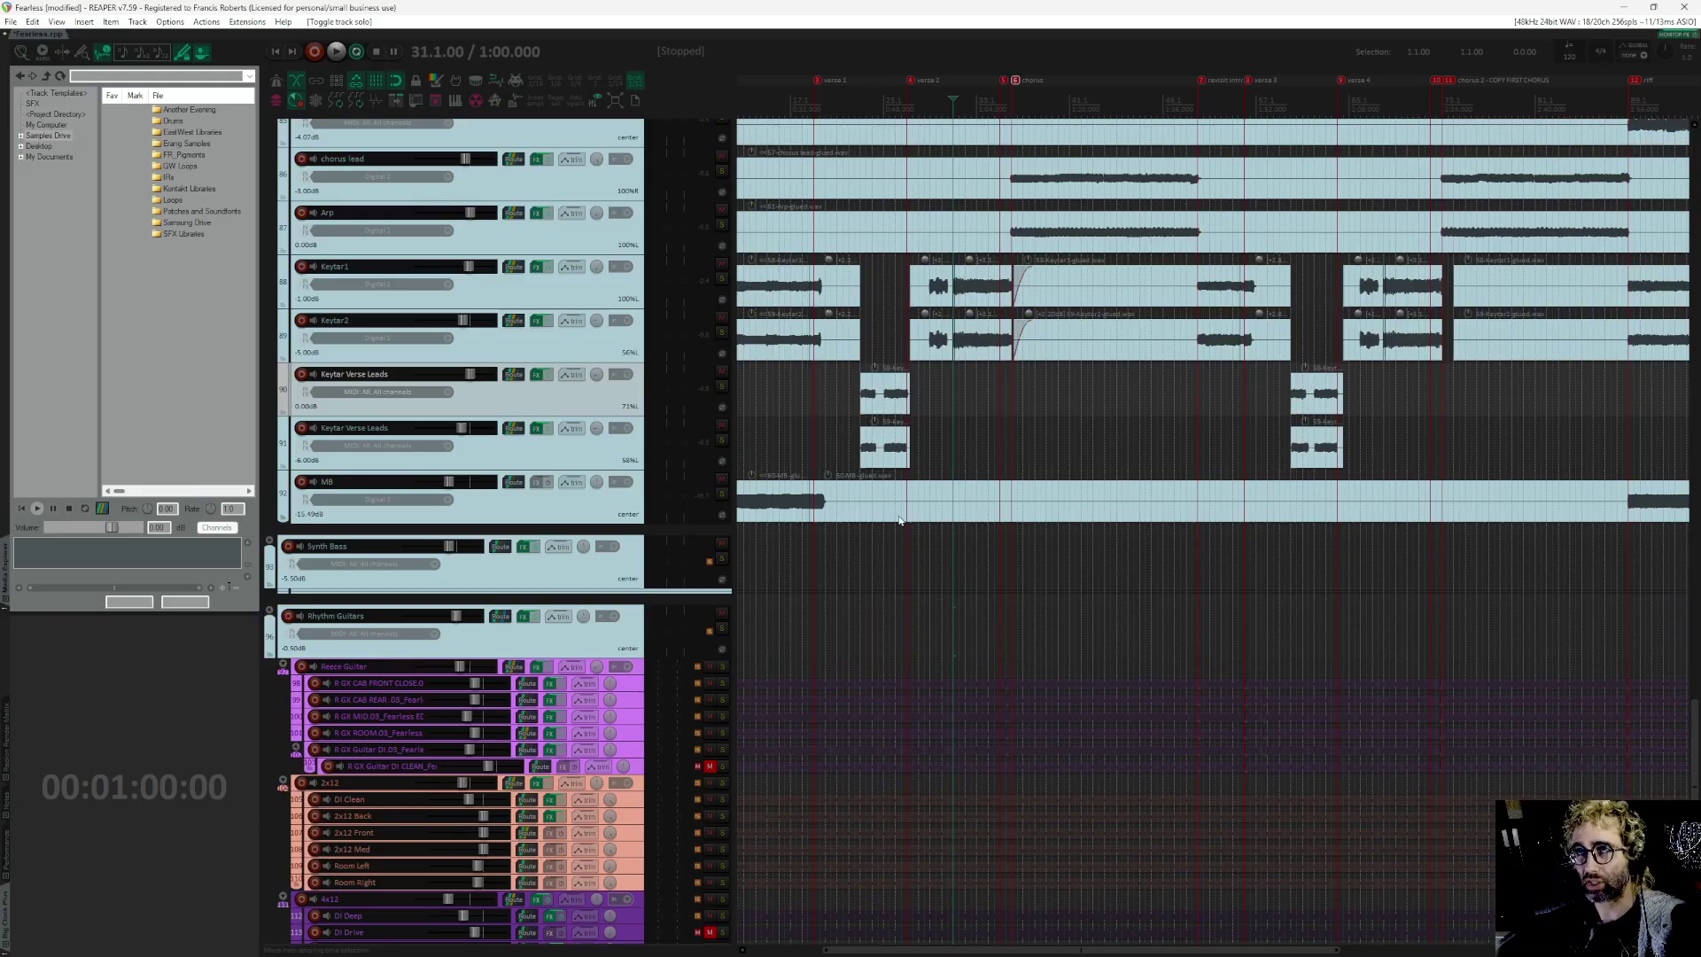
pyautogui.scroll(8, 743, 233)
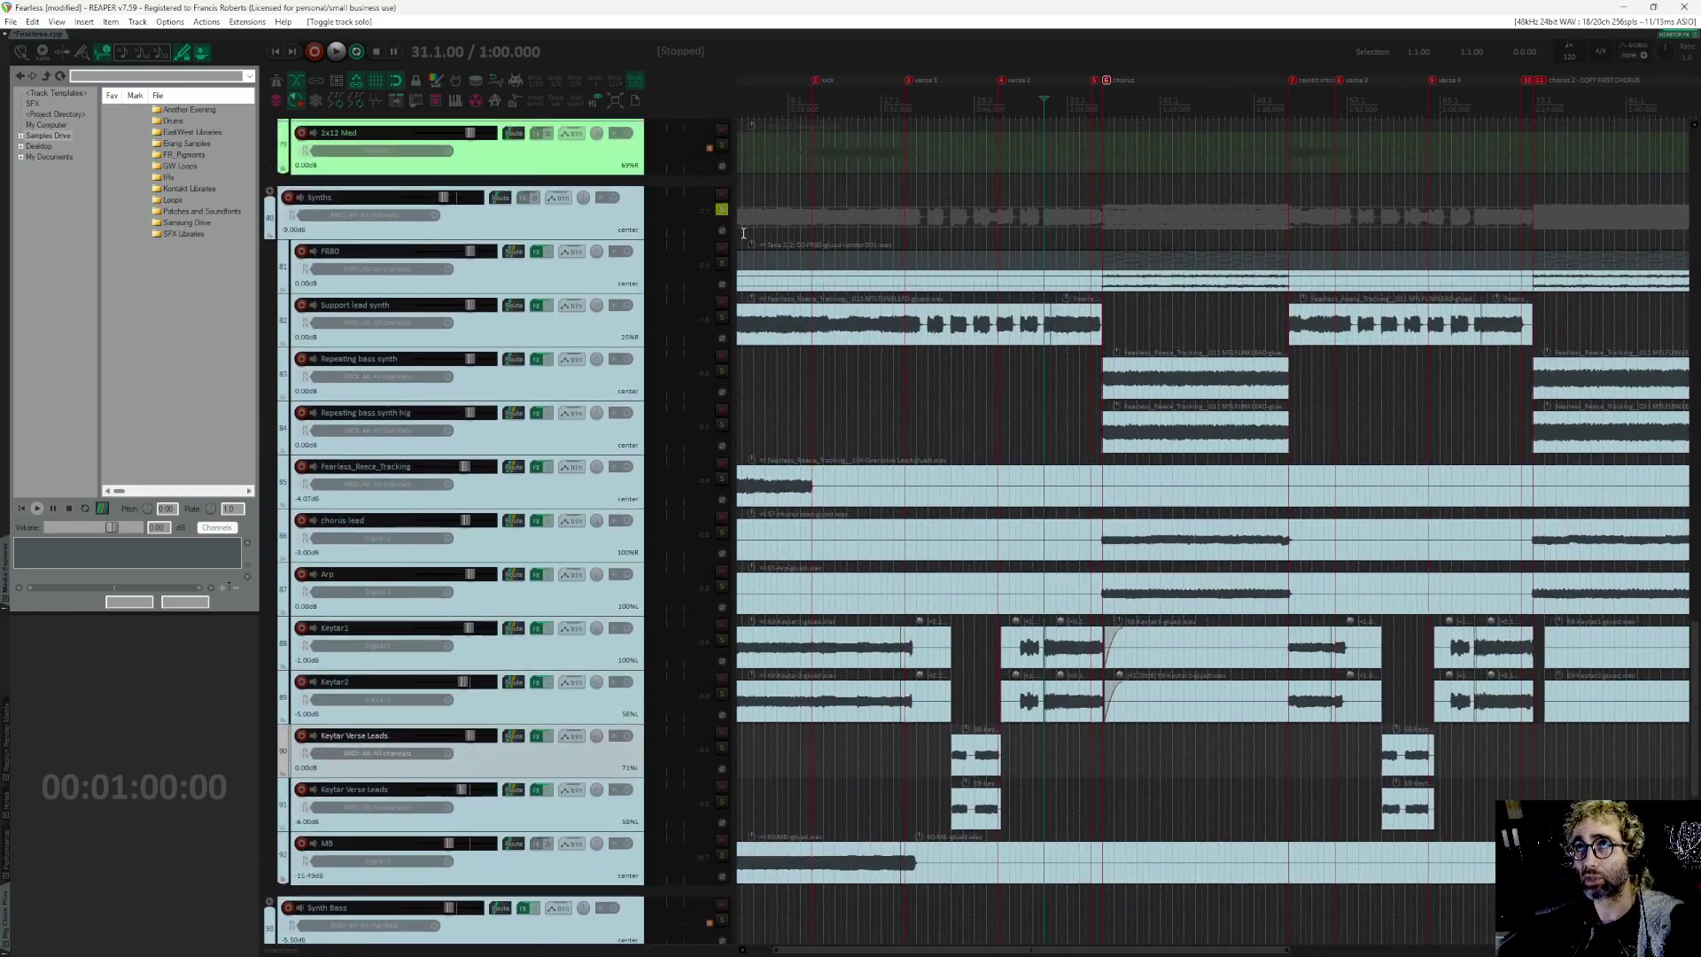
pyautogui.scroll(-10, 980, 448)
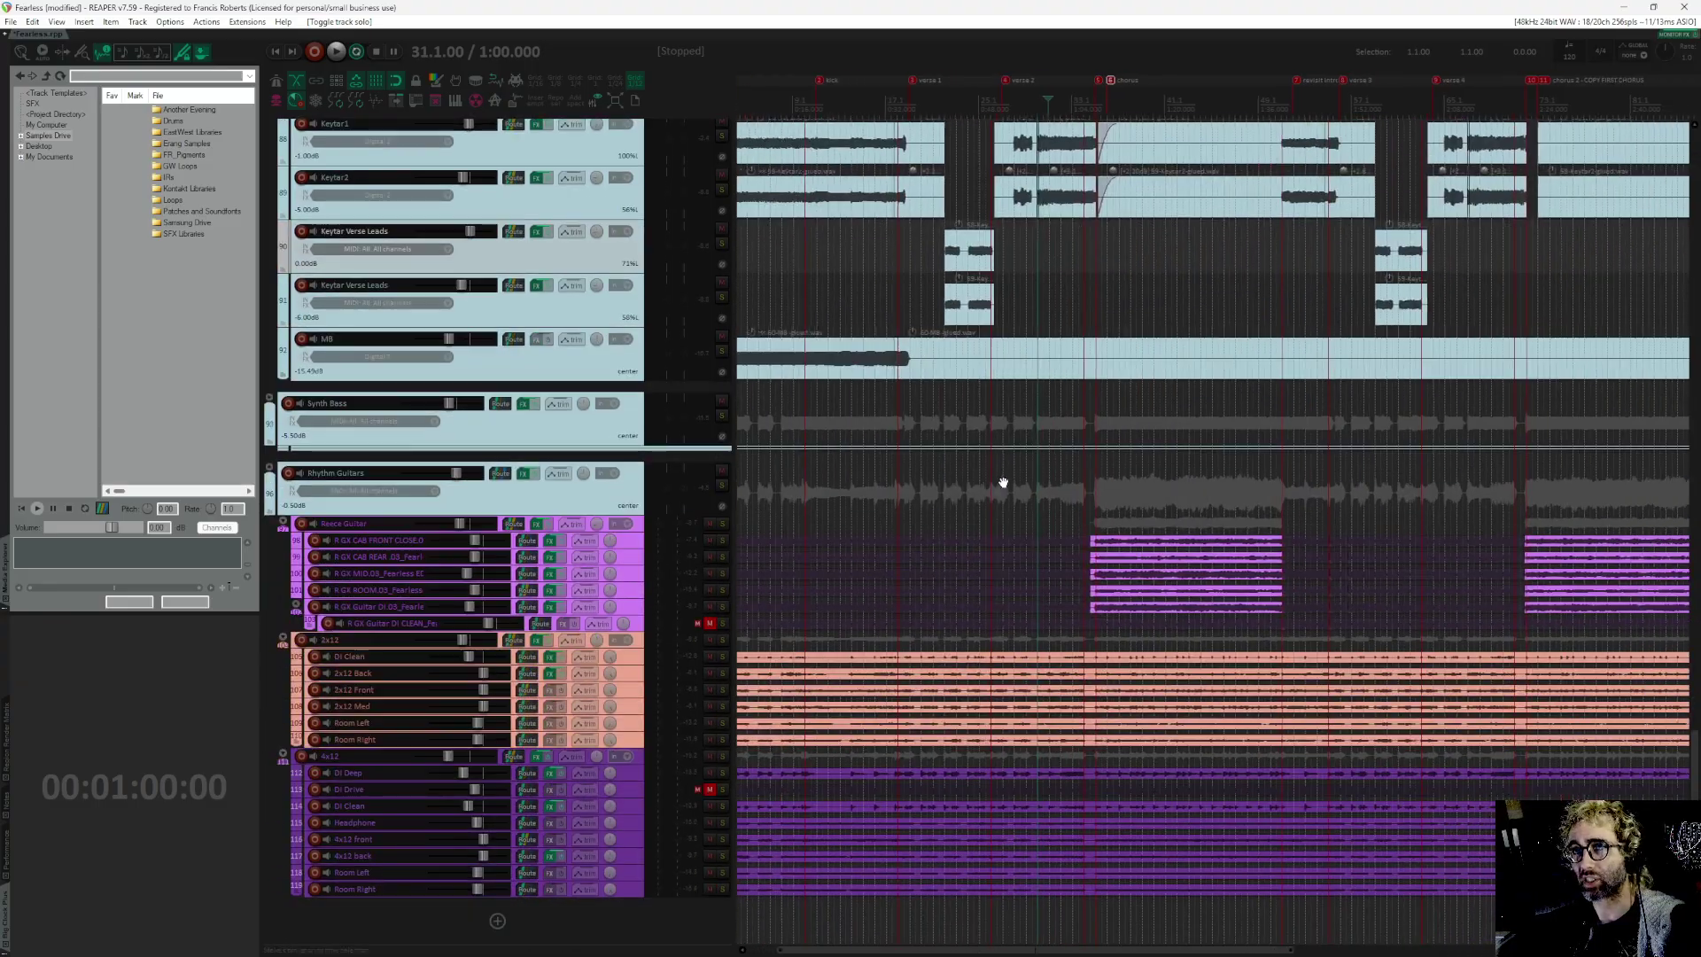
pyautogui.hscroll(2, 1003, 483)
pyautogui.click(722, 487)
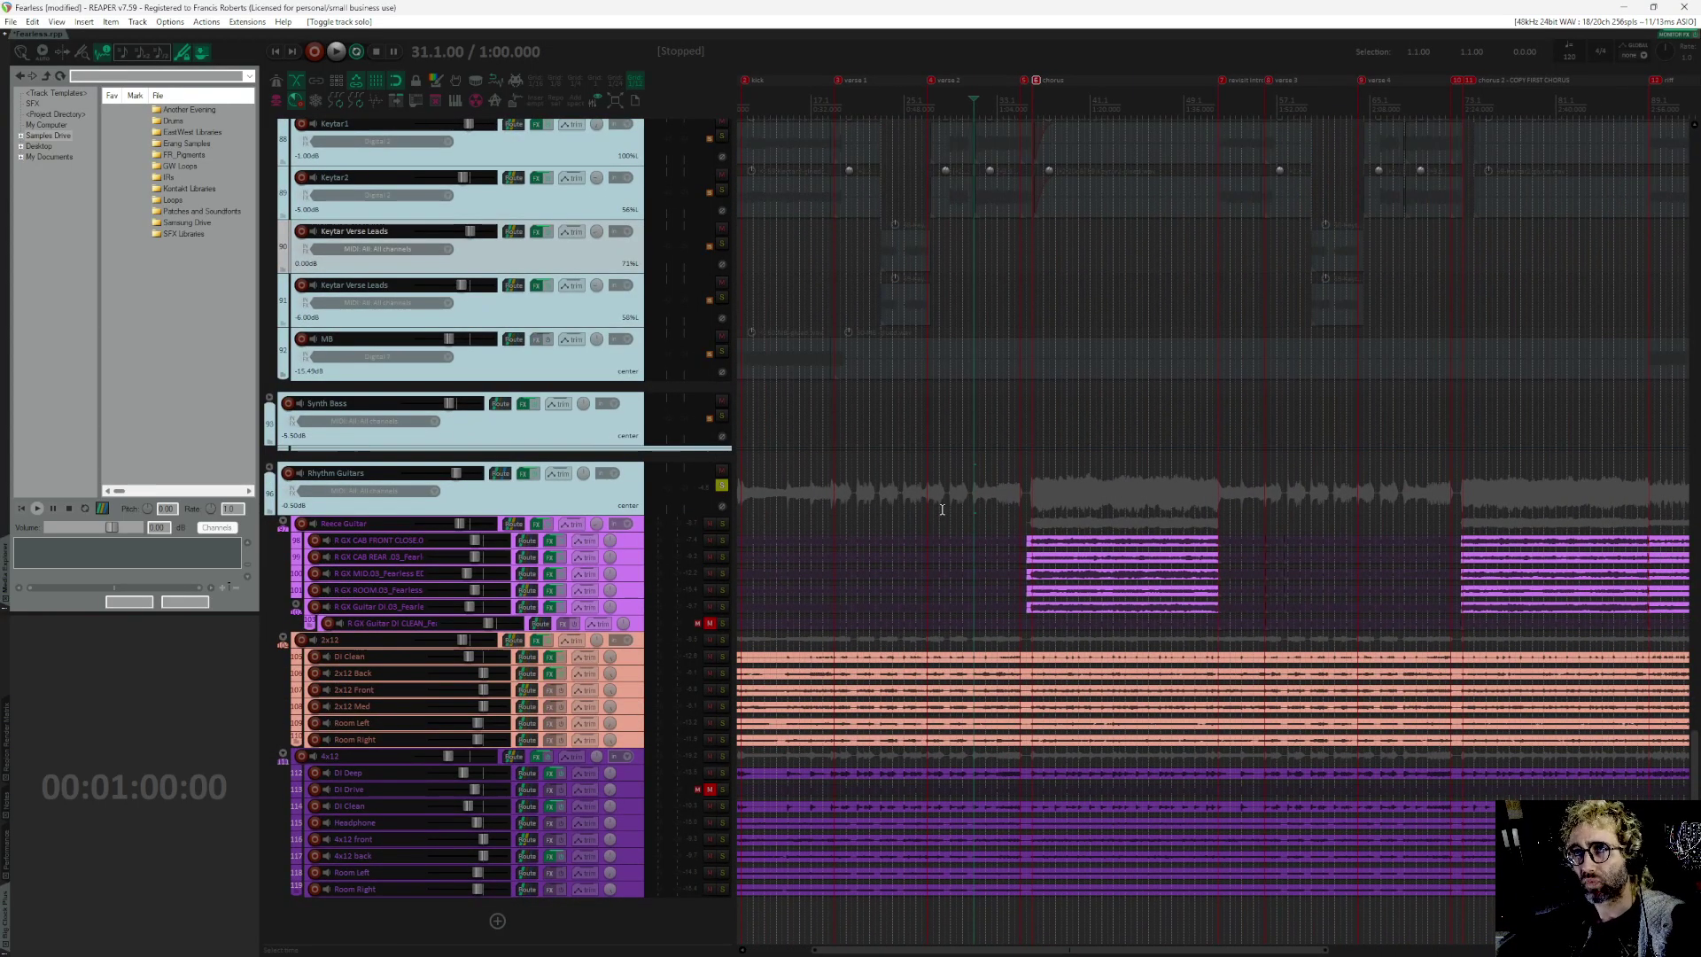
# Step: Solo the 2x12 folder within Rhythm Guitars and play it briefly from bar 29
pyautogui.hscroll(1, 947, 498)
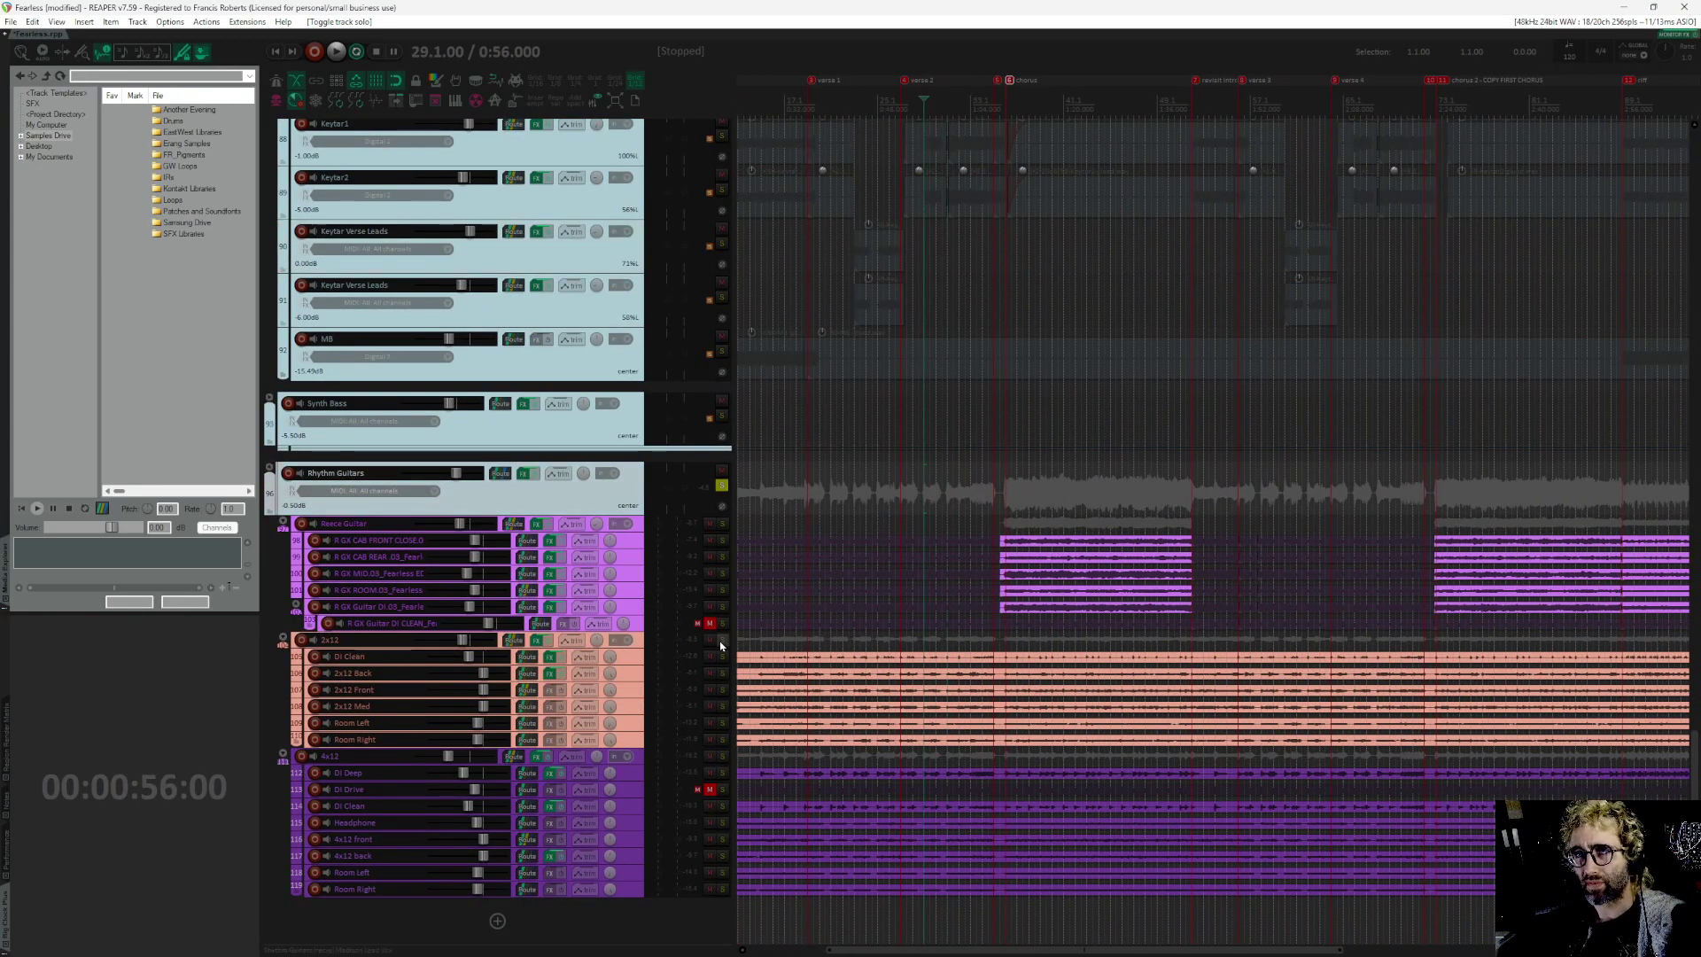
pyautogui.hscroll(-4, 923, 642)
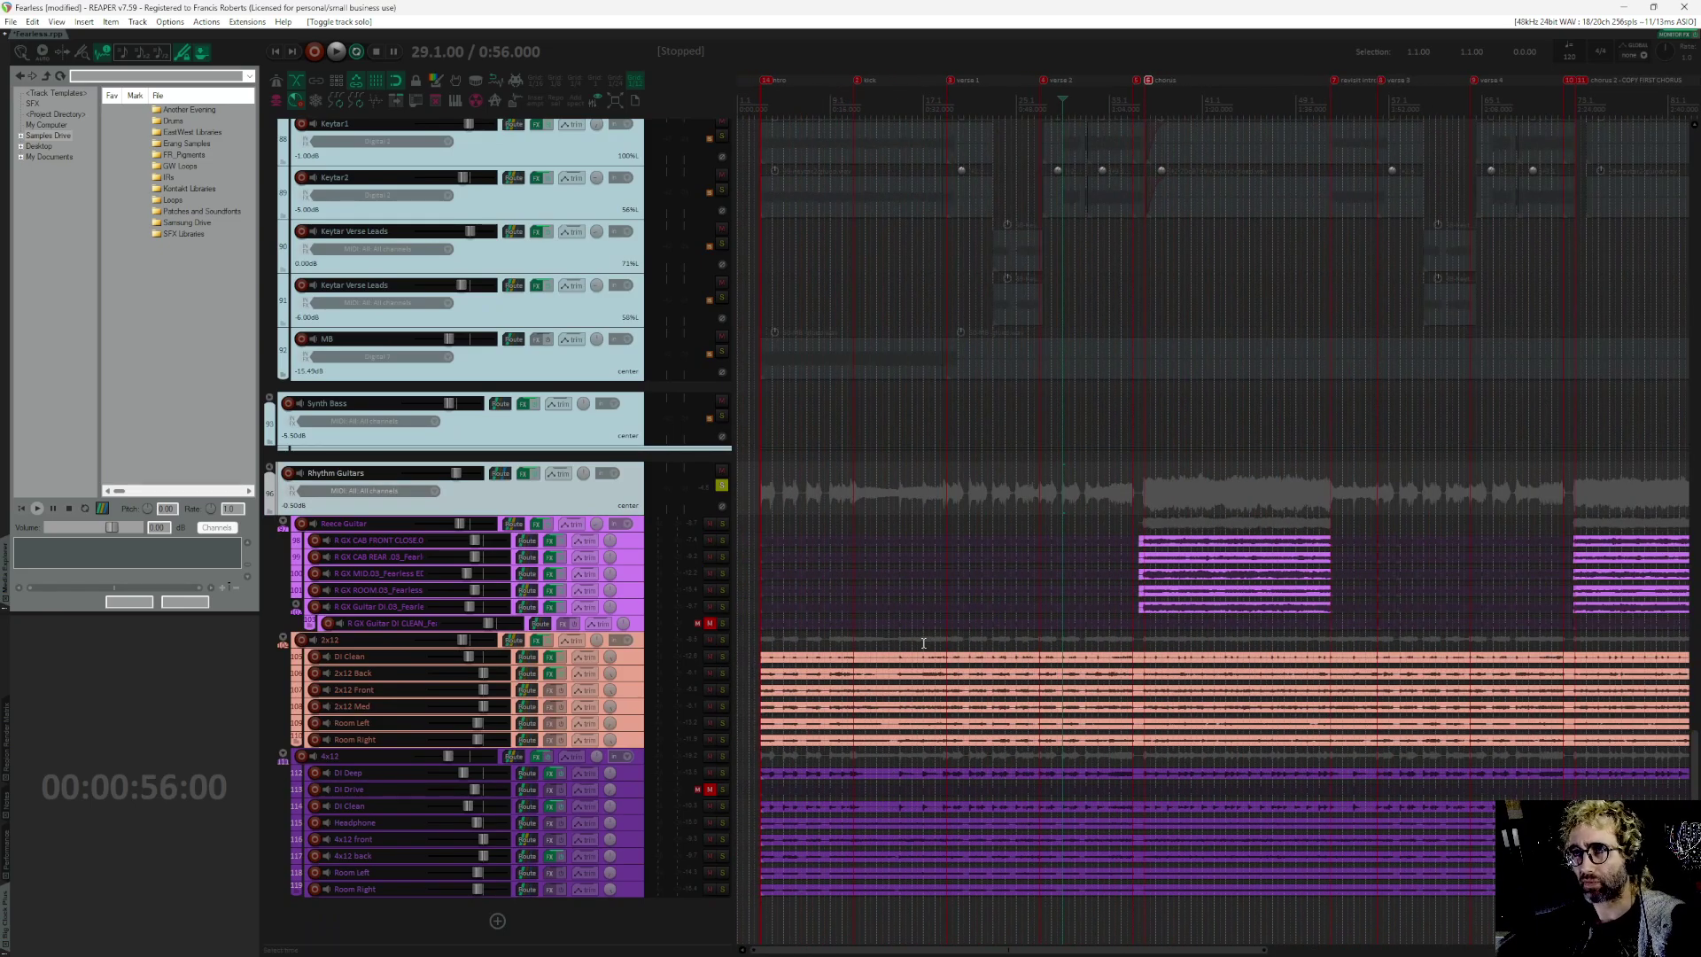
pyautogui.click(724, 644)
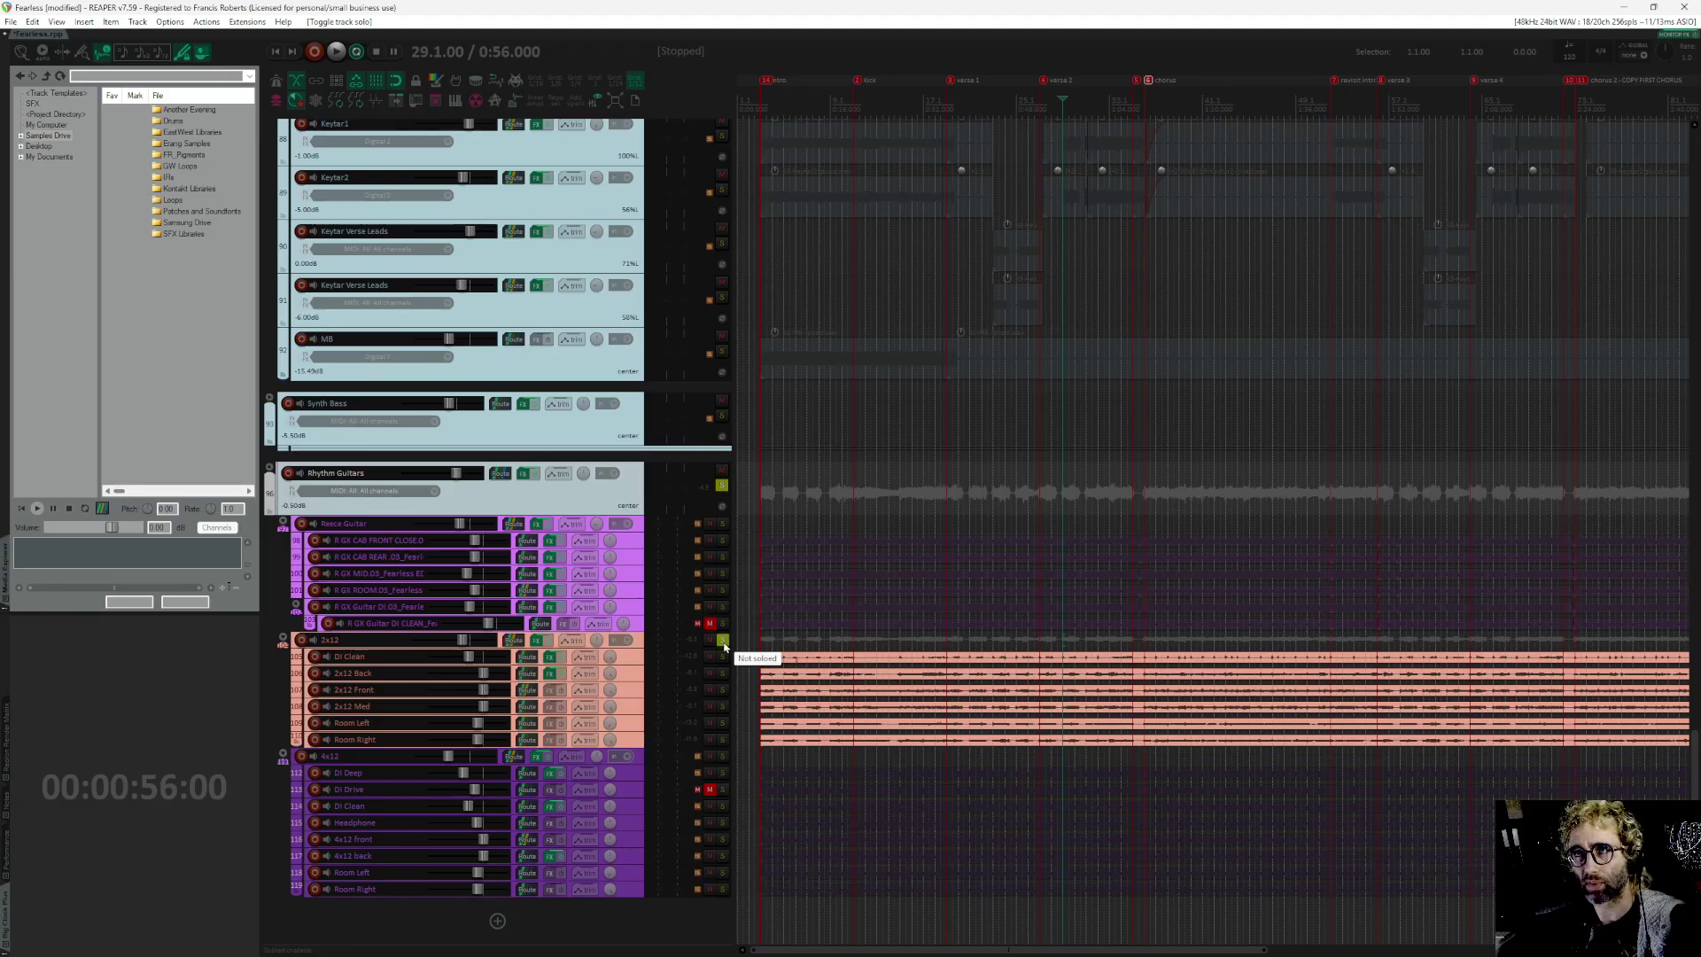
pyautogui.press('space')
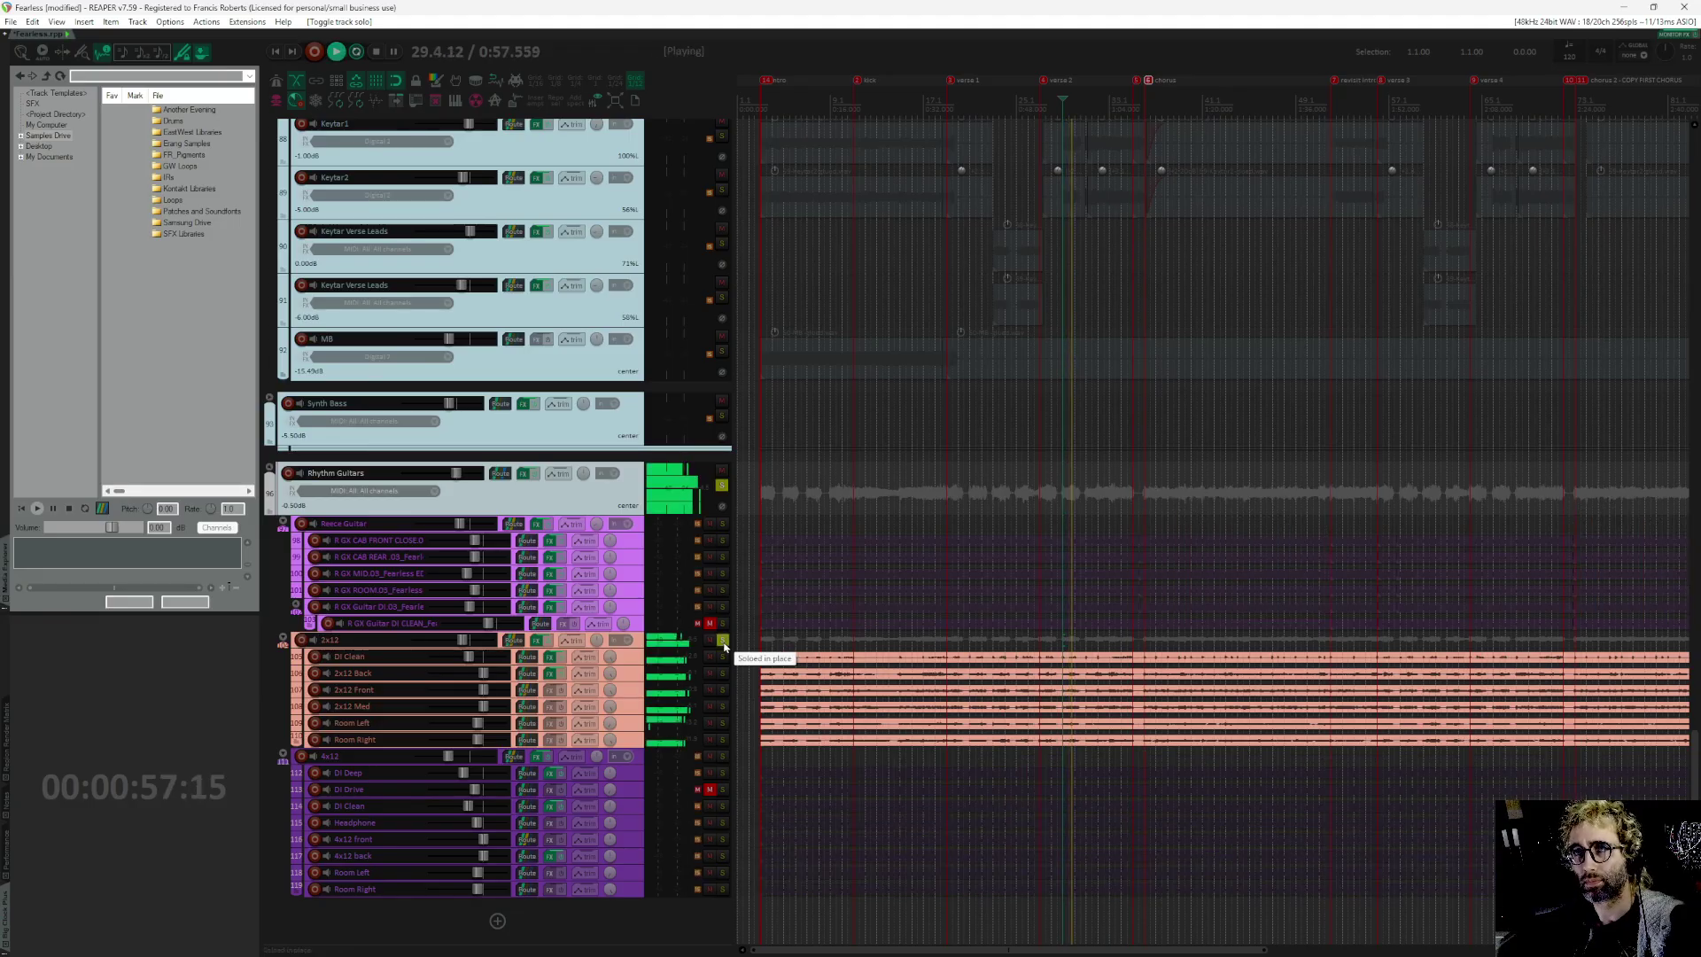
pyautogui.press('space')
# Step: Switch the solo from the 2x12 folder to the 4x12 folder and play it briefly from bar 29
pyautogui.click(724, 640)
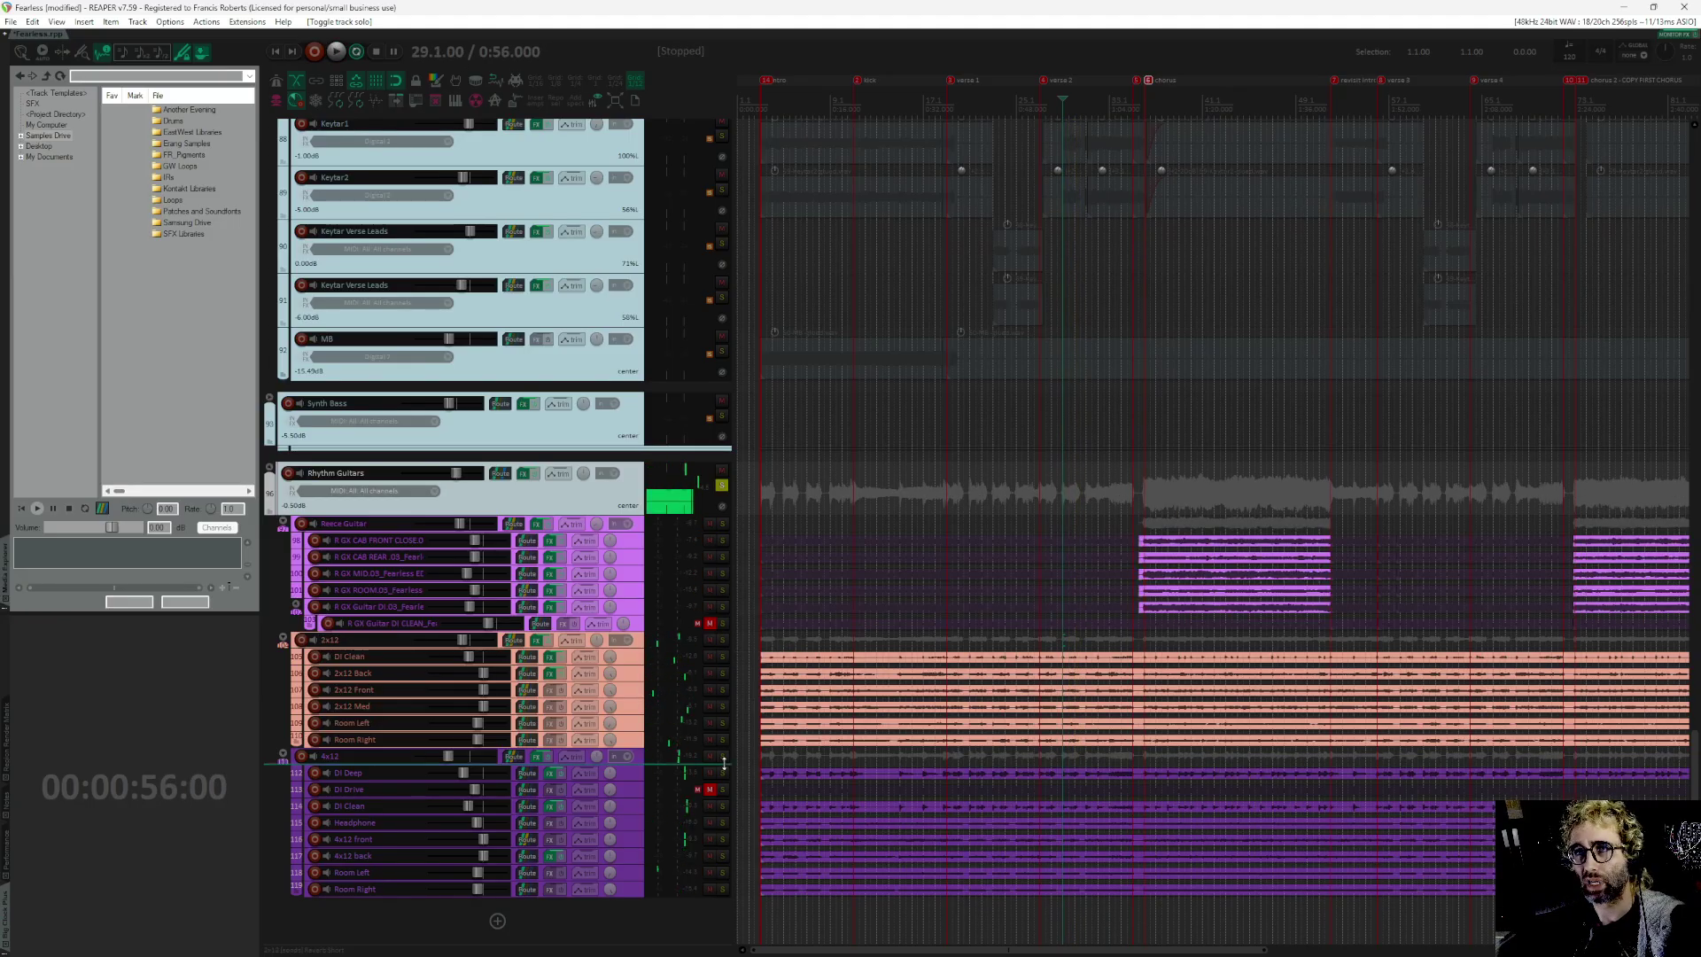
pyautogui.click(723, 758)
pyautogui.press('space')
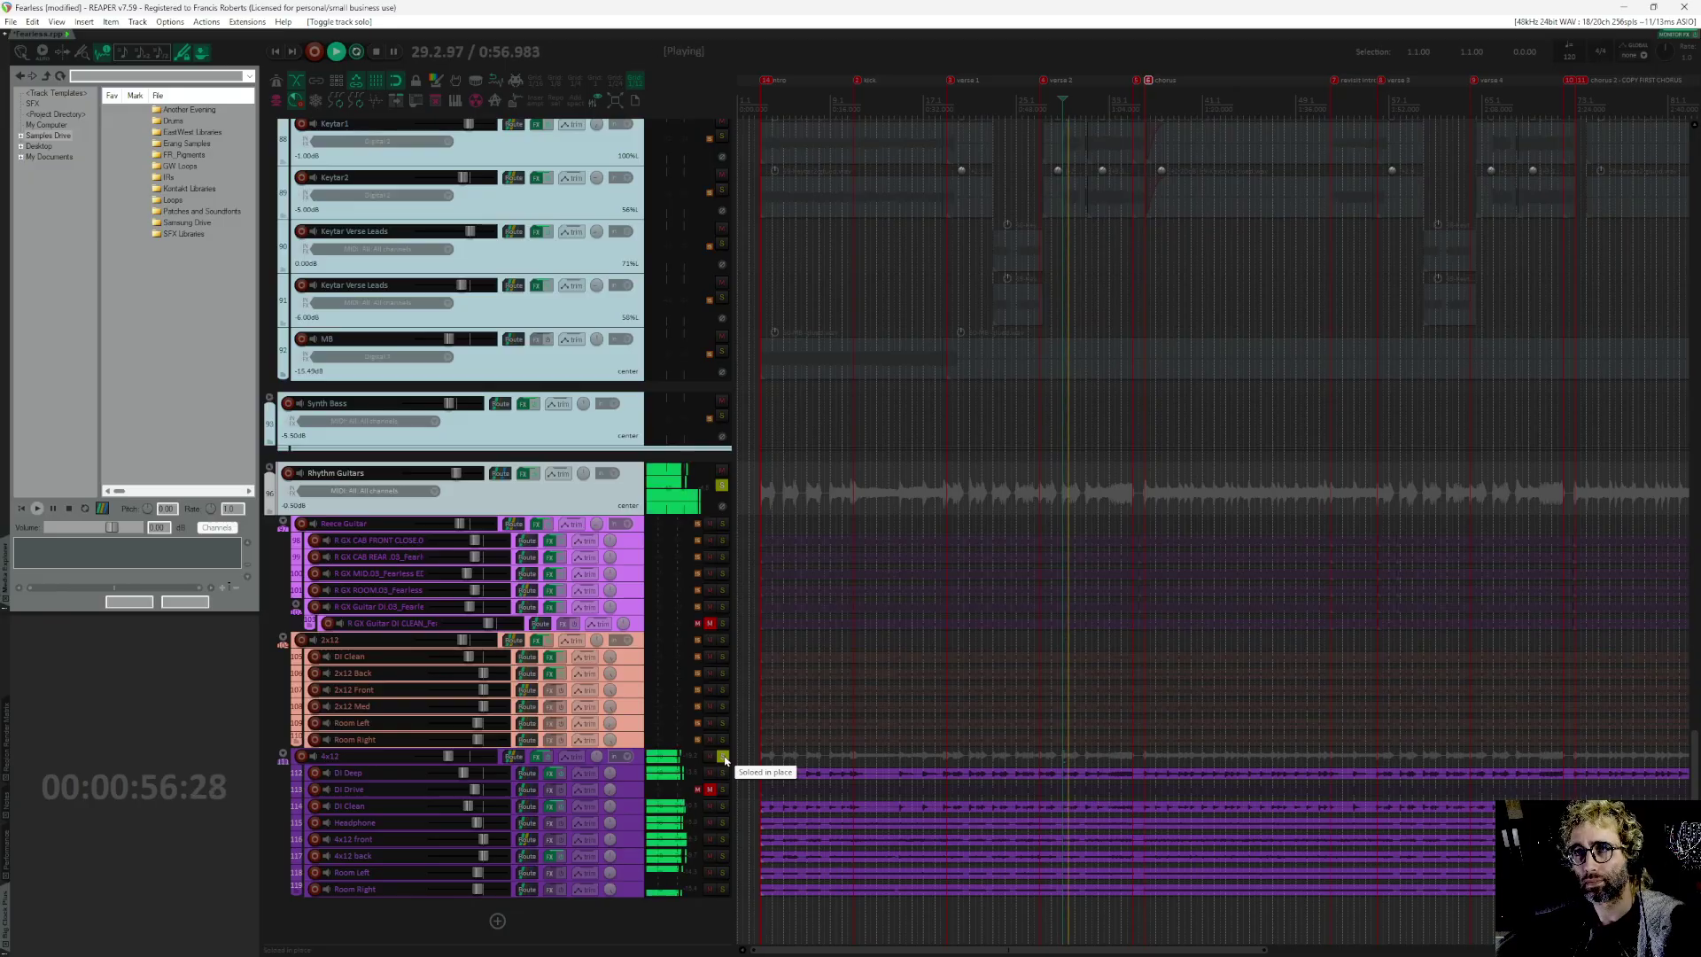
pyautogui.press('space')
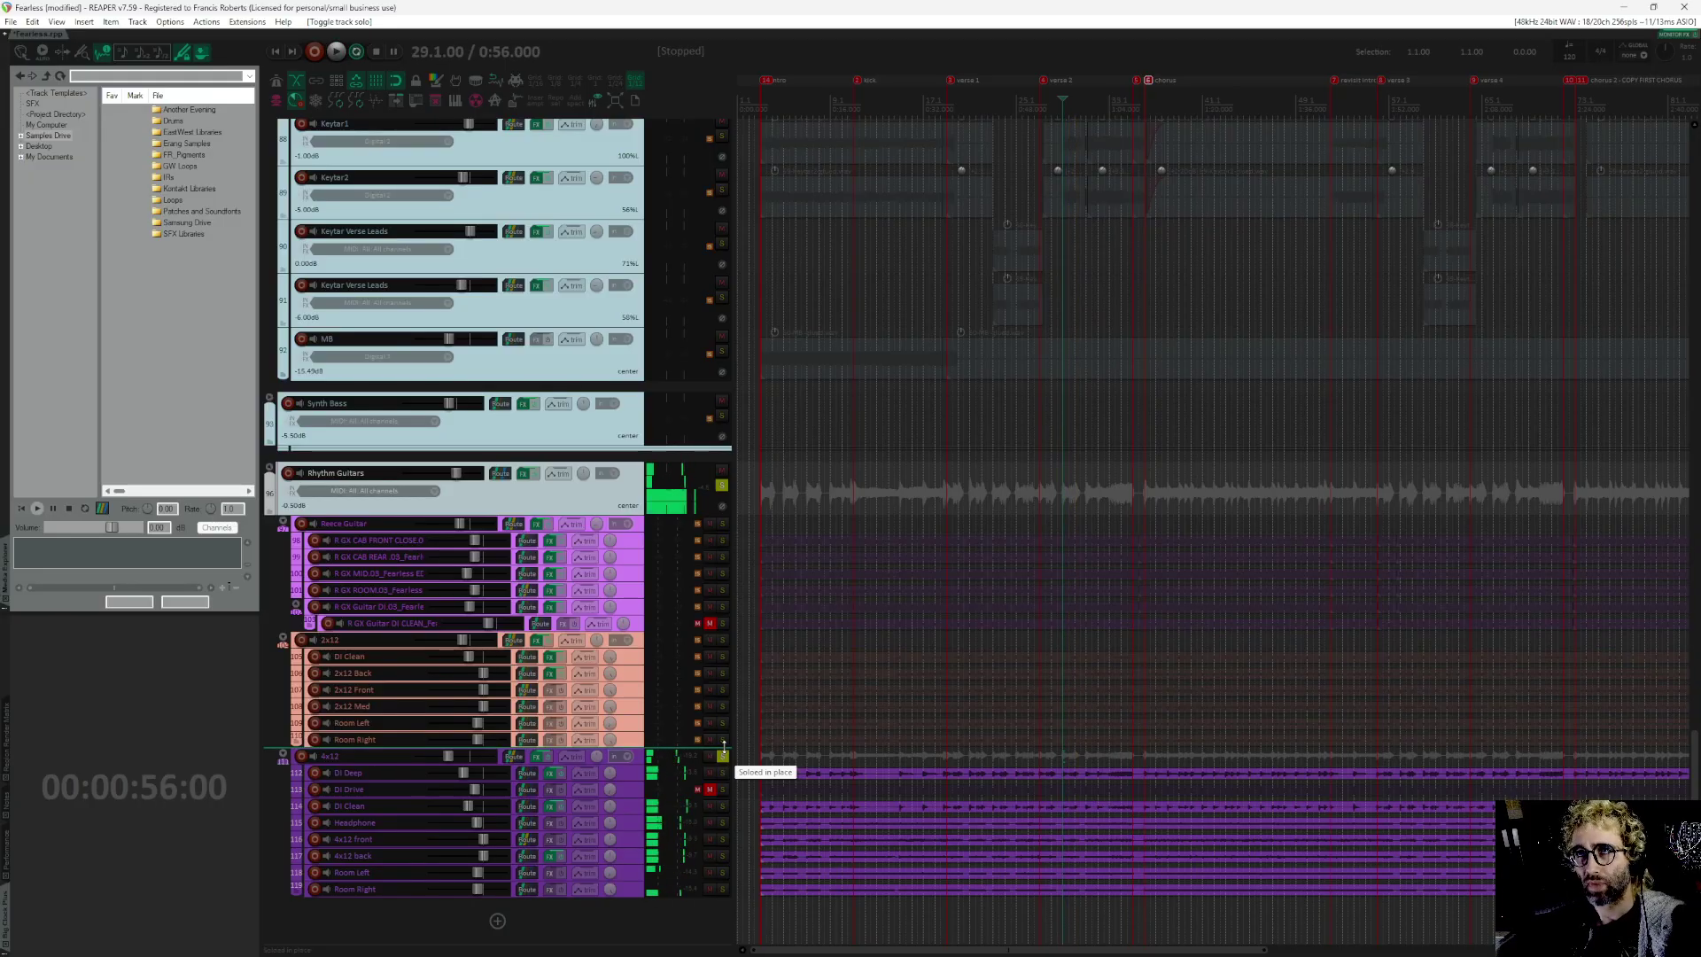
# Step: Switch the solo from the 4x12 folder to the 2x12 folder, play from bar 29, and add the 4x12 solo during playback
pyautogui.click(723, 758)
pyautogui.click(723, 643)
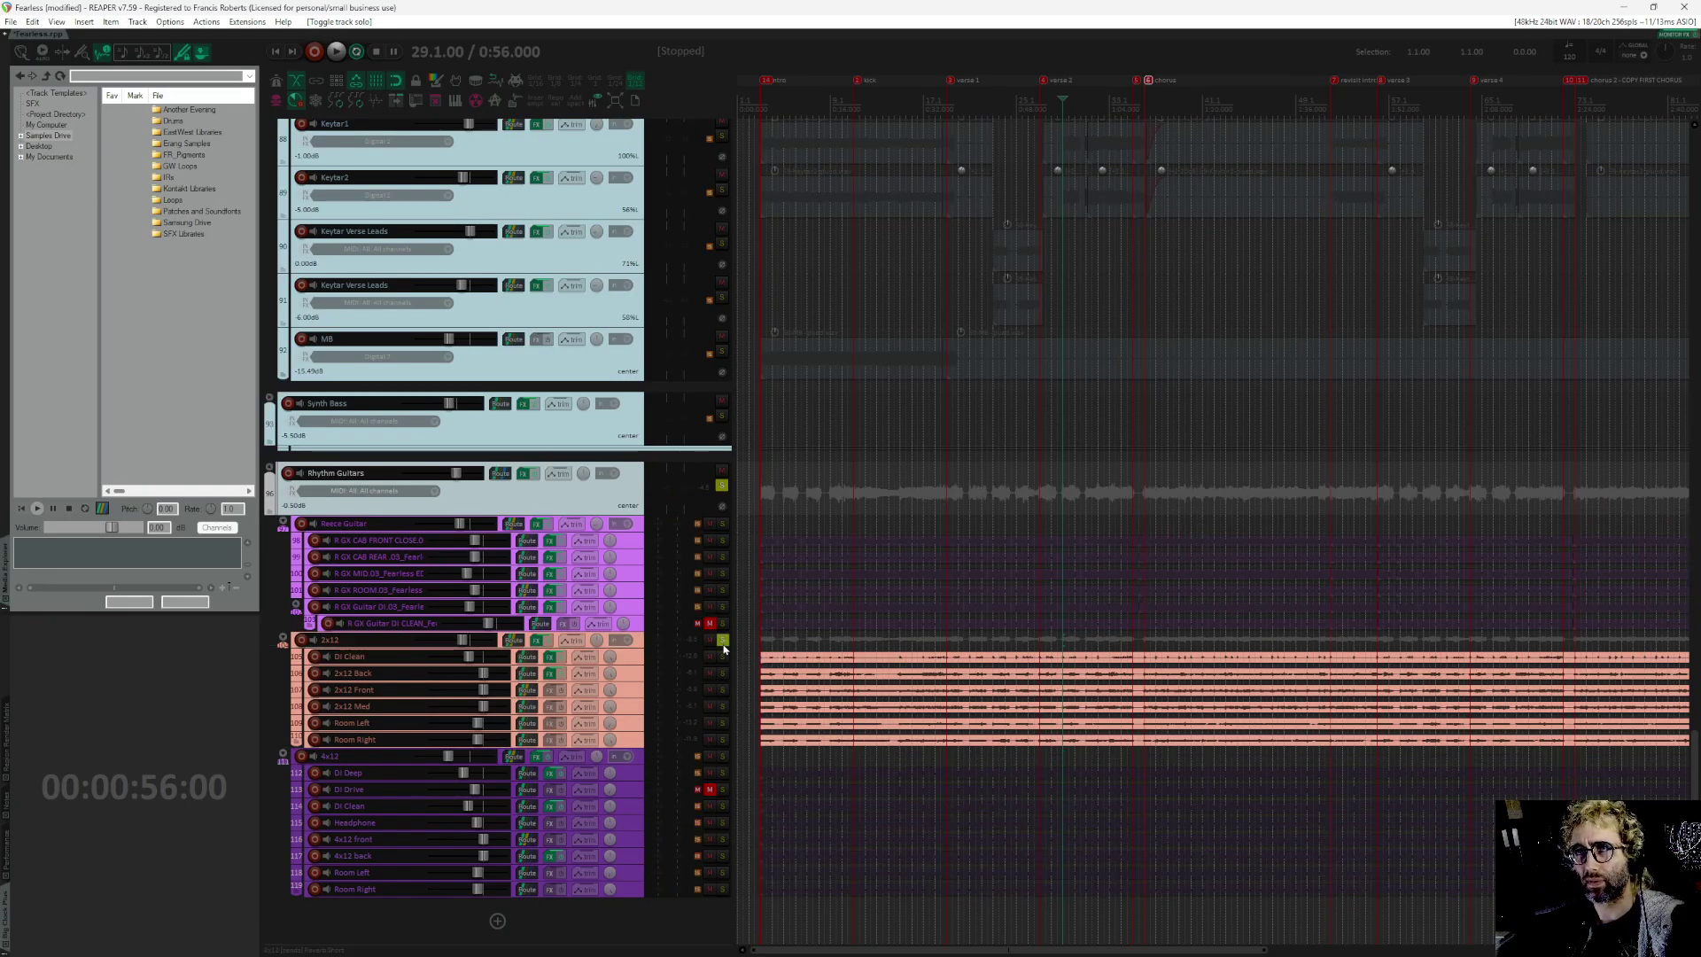
pyautogui.press('space')
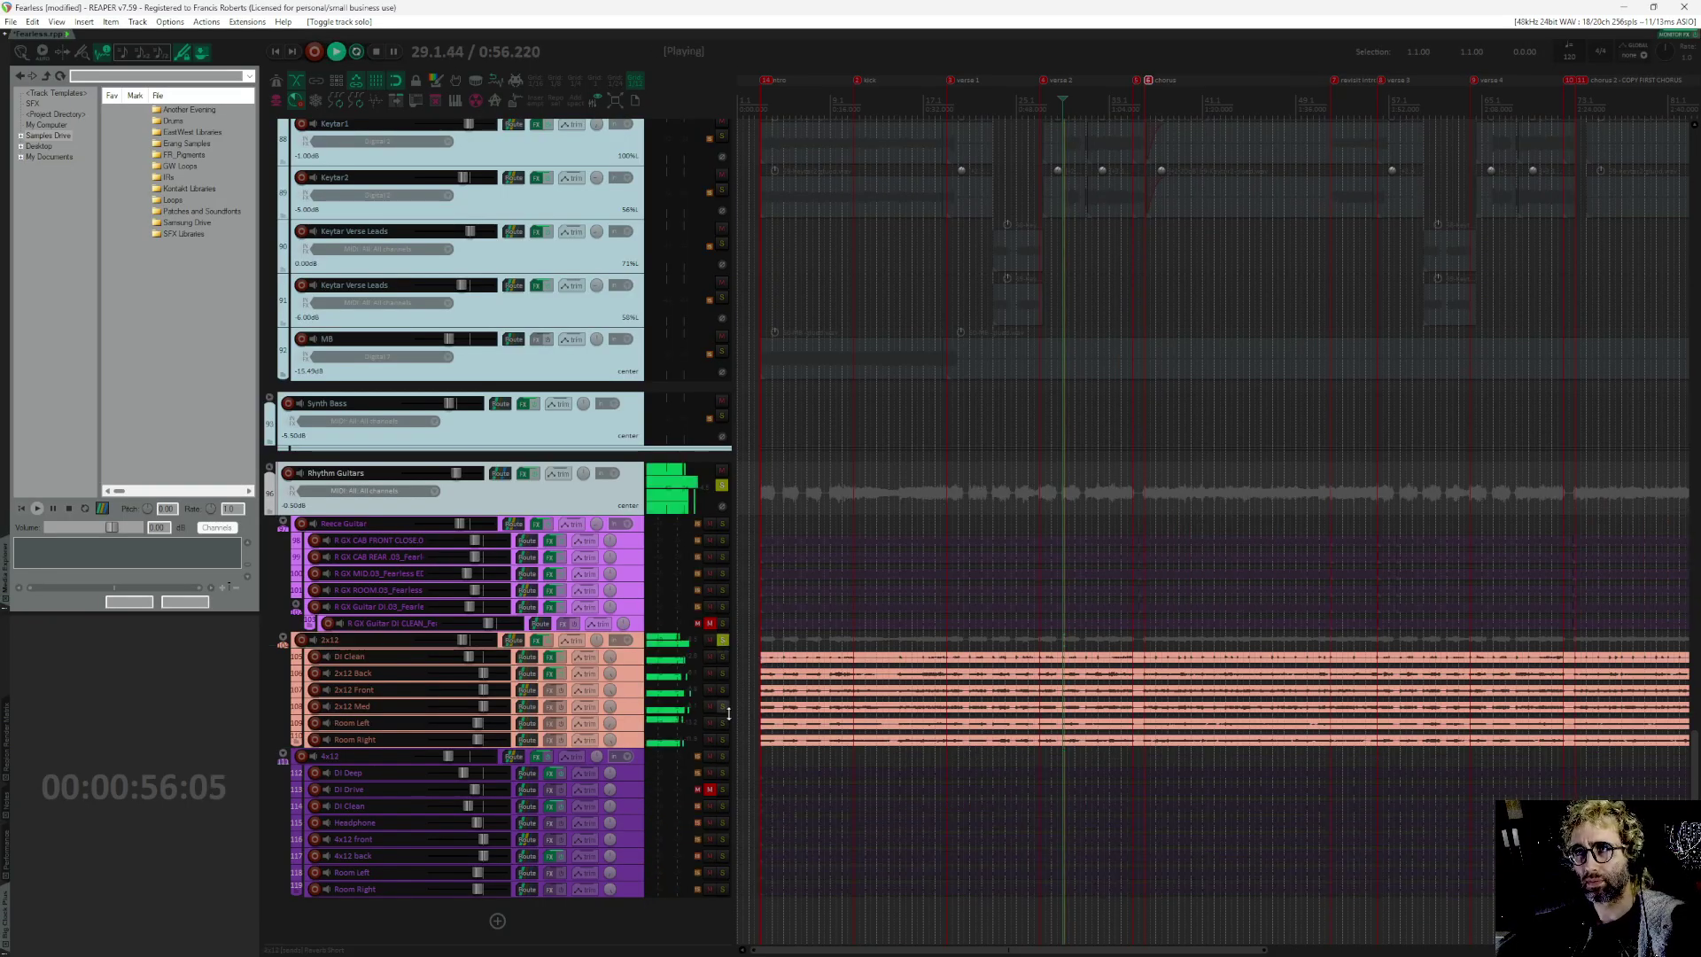
pyautogui.click(725, 760)
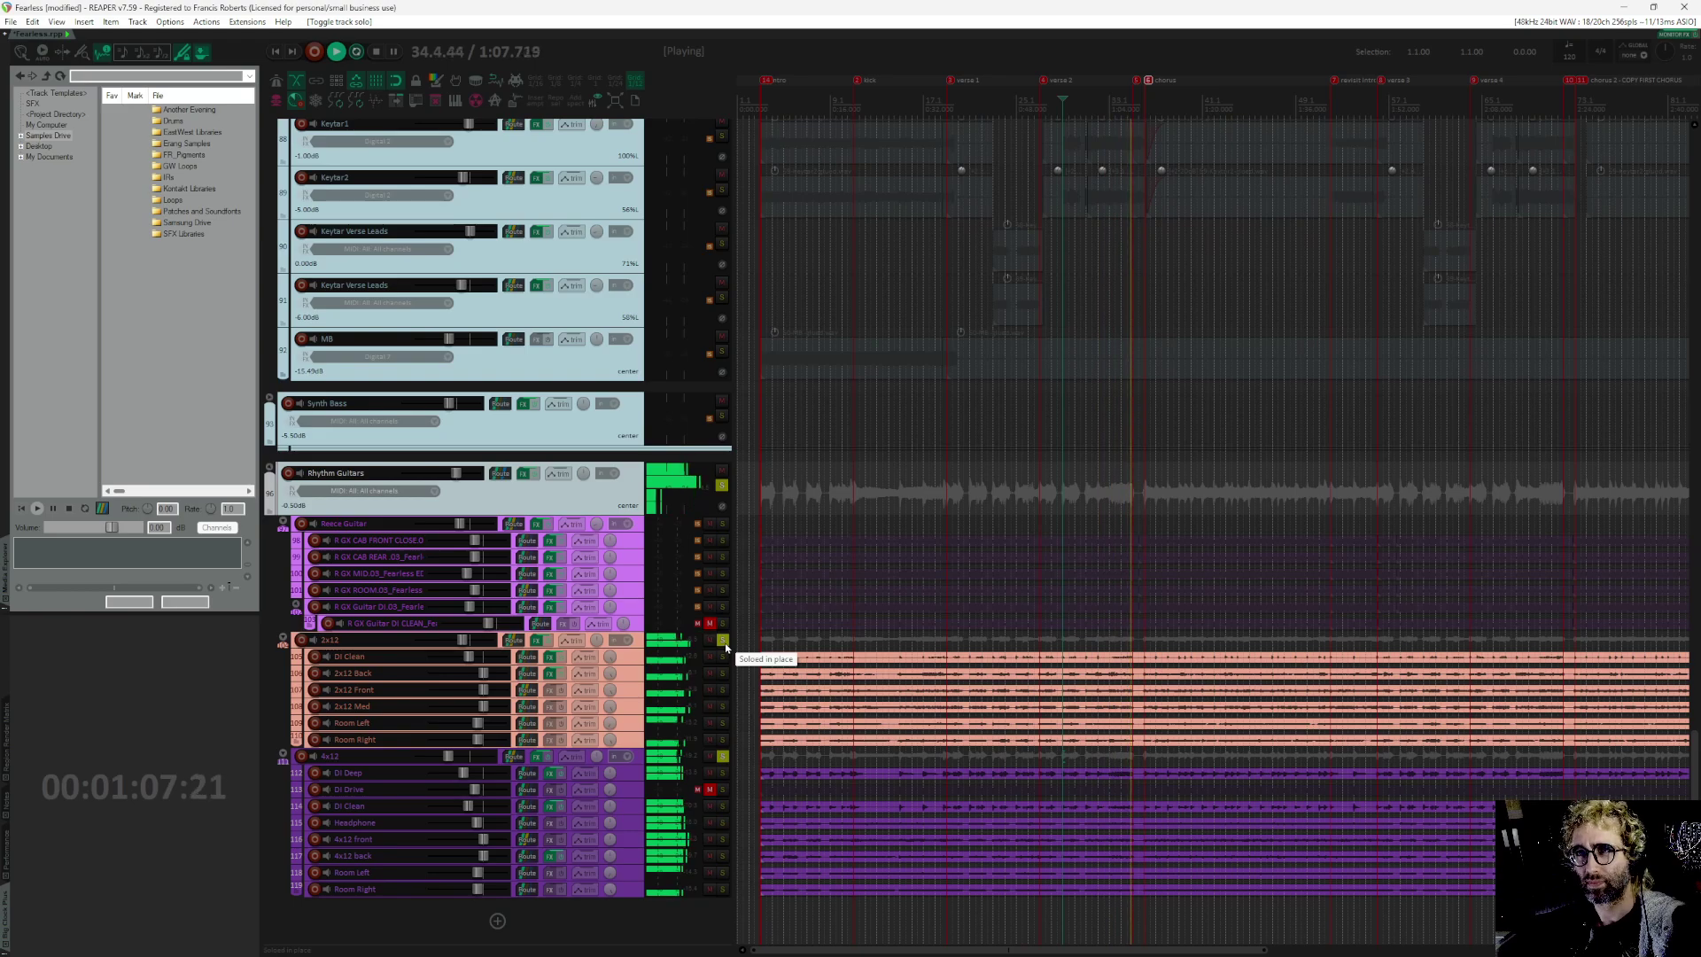
pyautogui.press('space')
# Step: Solo the first guitar folder inside Rhythm Guitars together with 2x12 and 4x12, and play the layers from the first chorus at bar 36
pyautogui.click(723, 524)
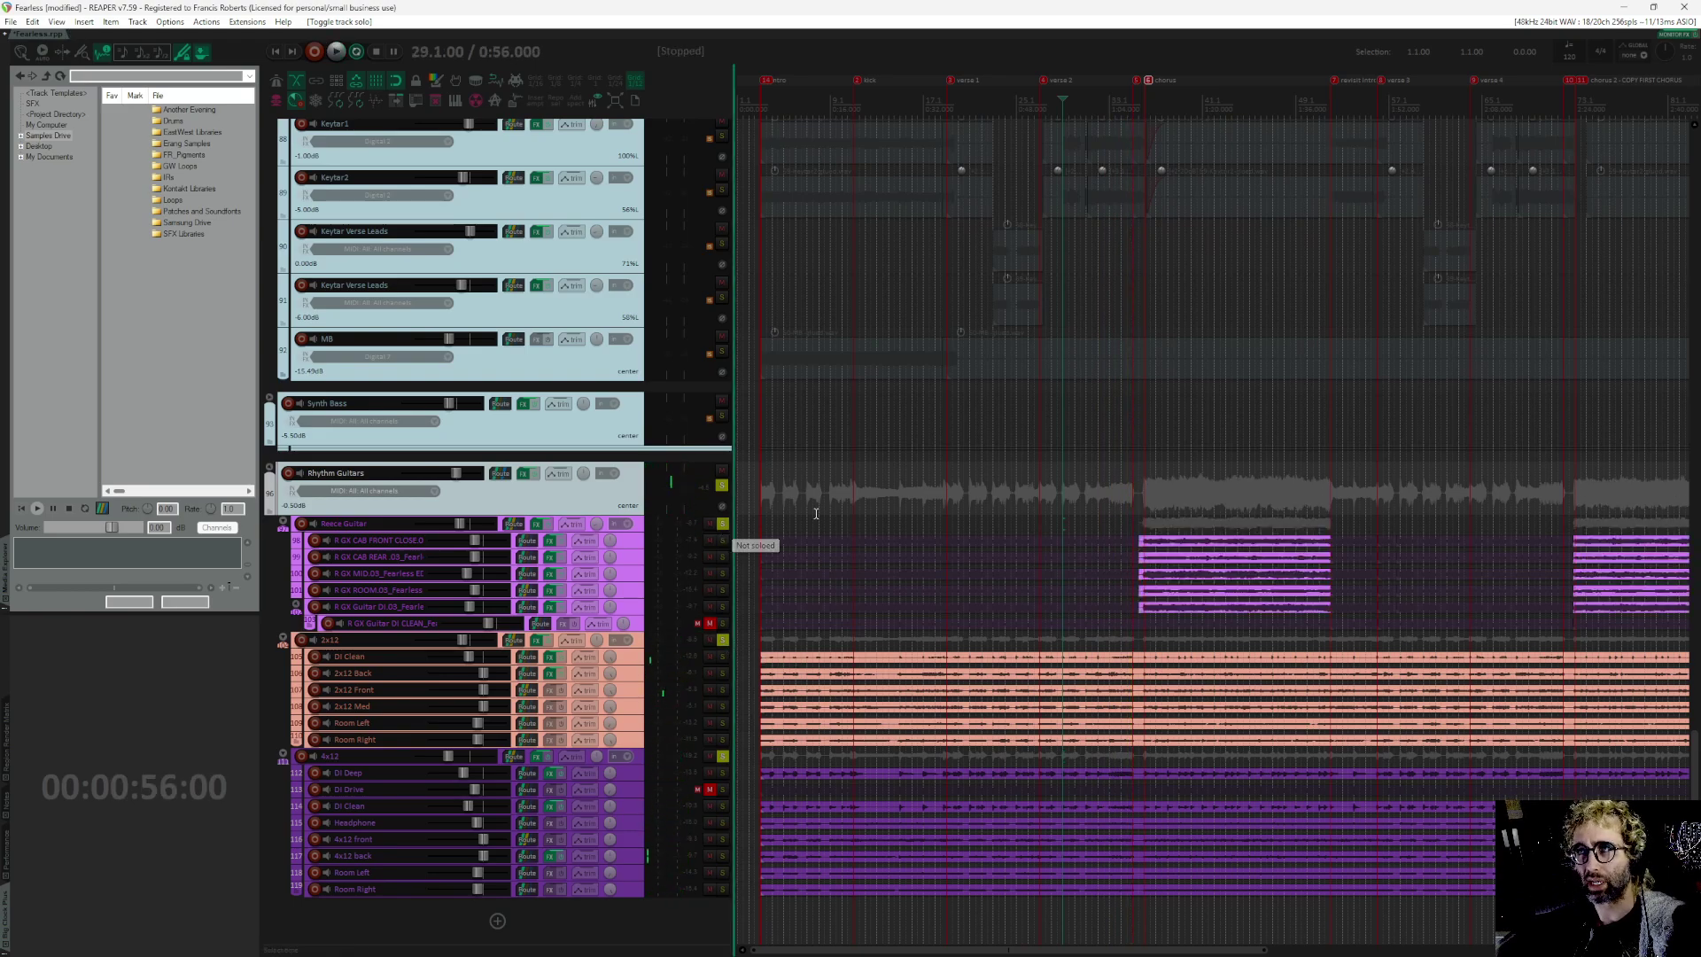
pyautogui.click(1144, 473)
pyautogui.press('space')
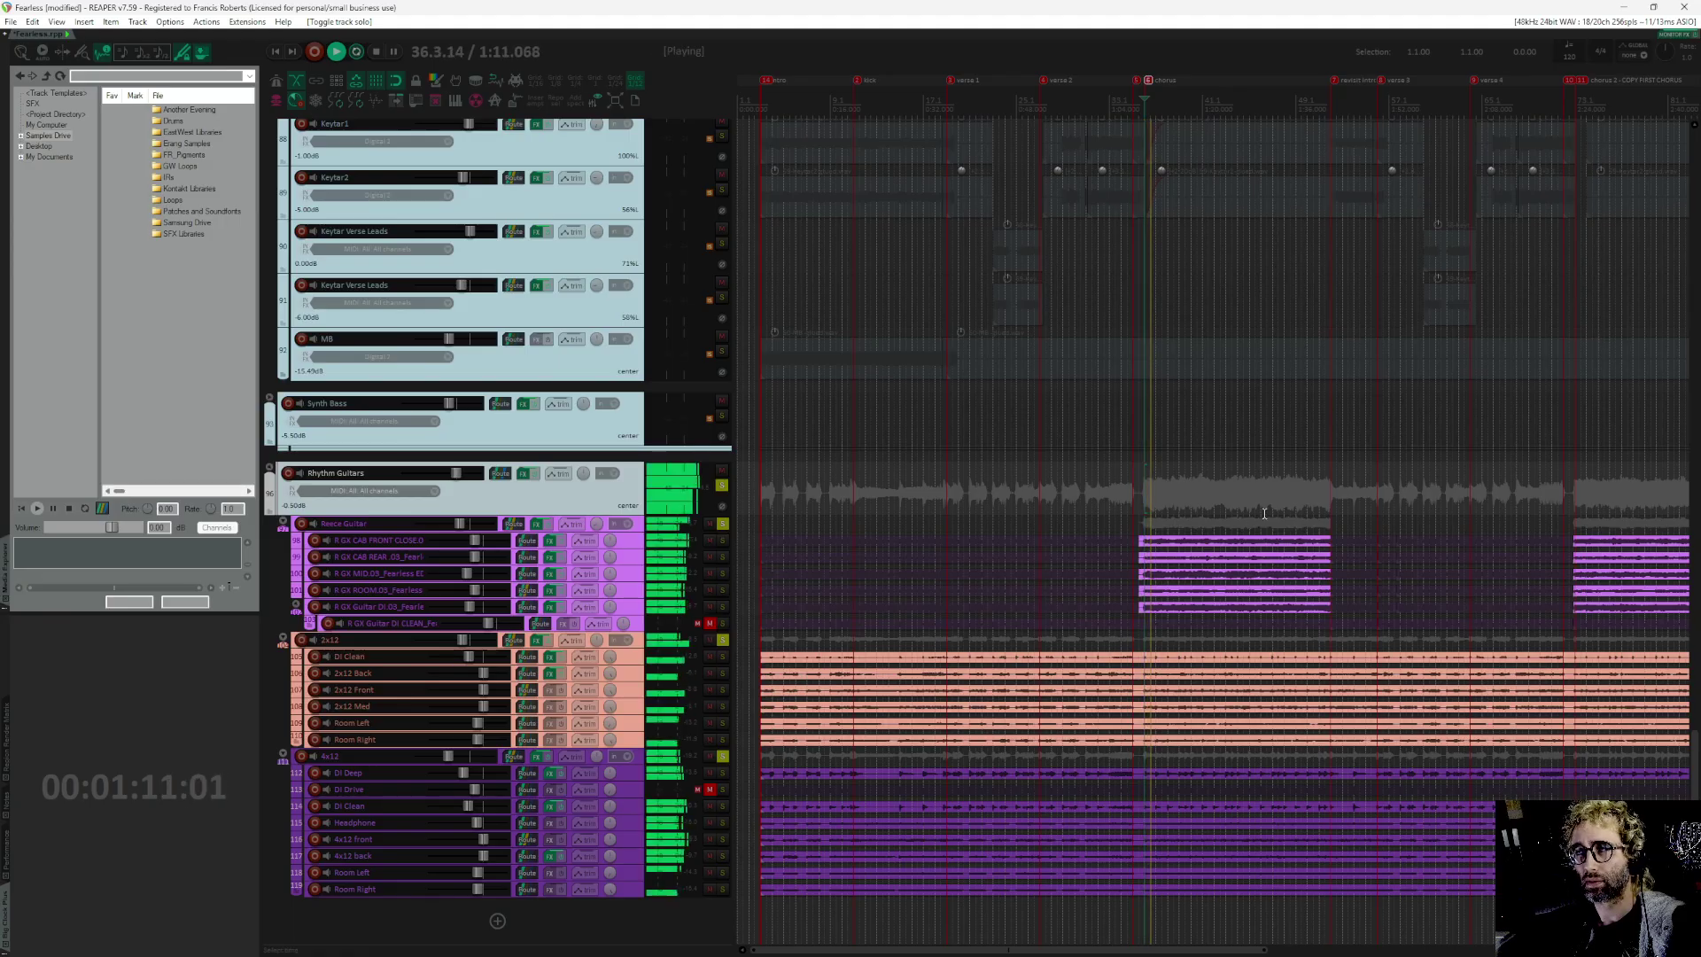
pyautogui.scroll(-2, 1299, 498)
pyautogui.hscroll(3, 1299, 498)
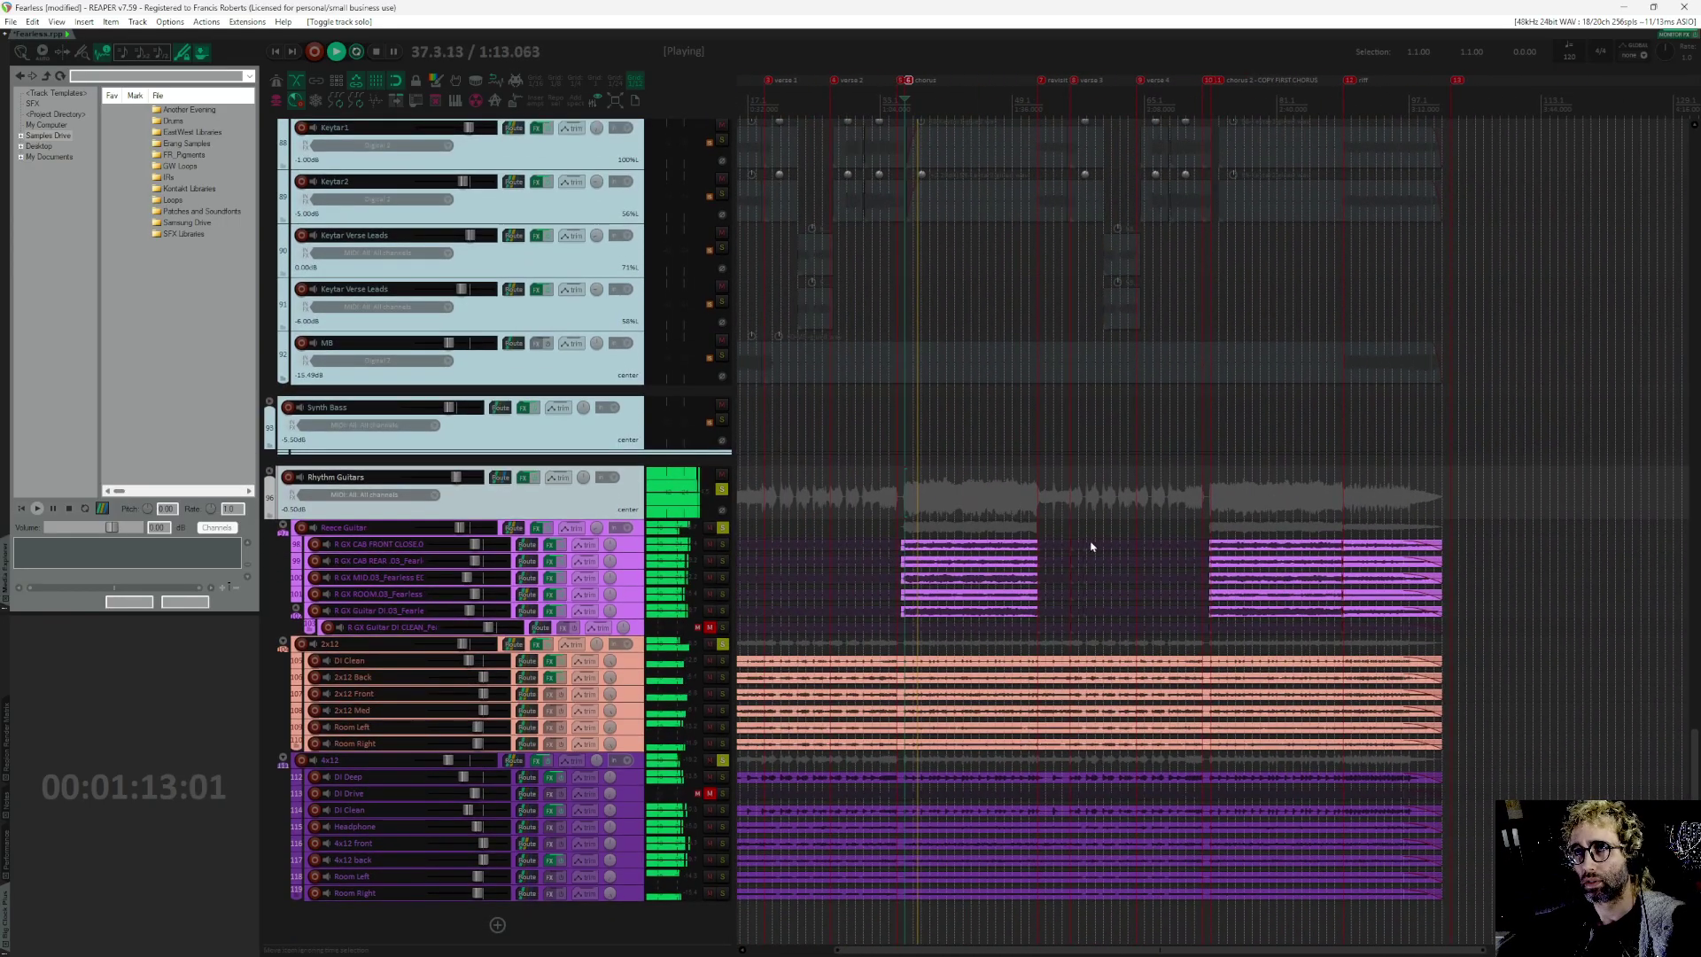
pyautogui.press('space')
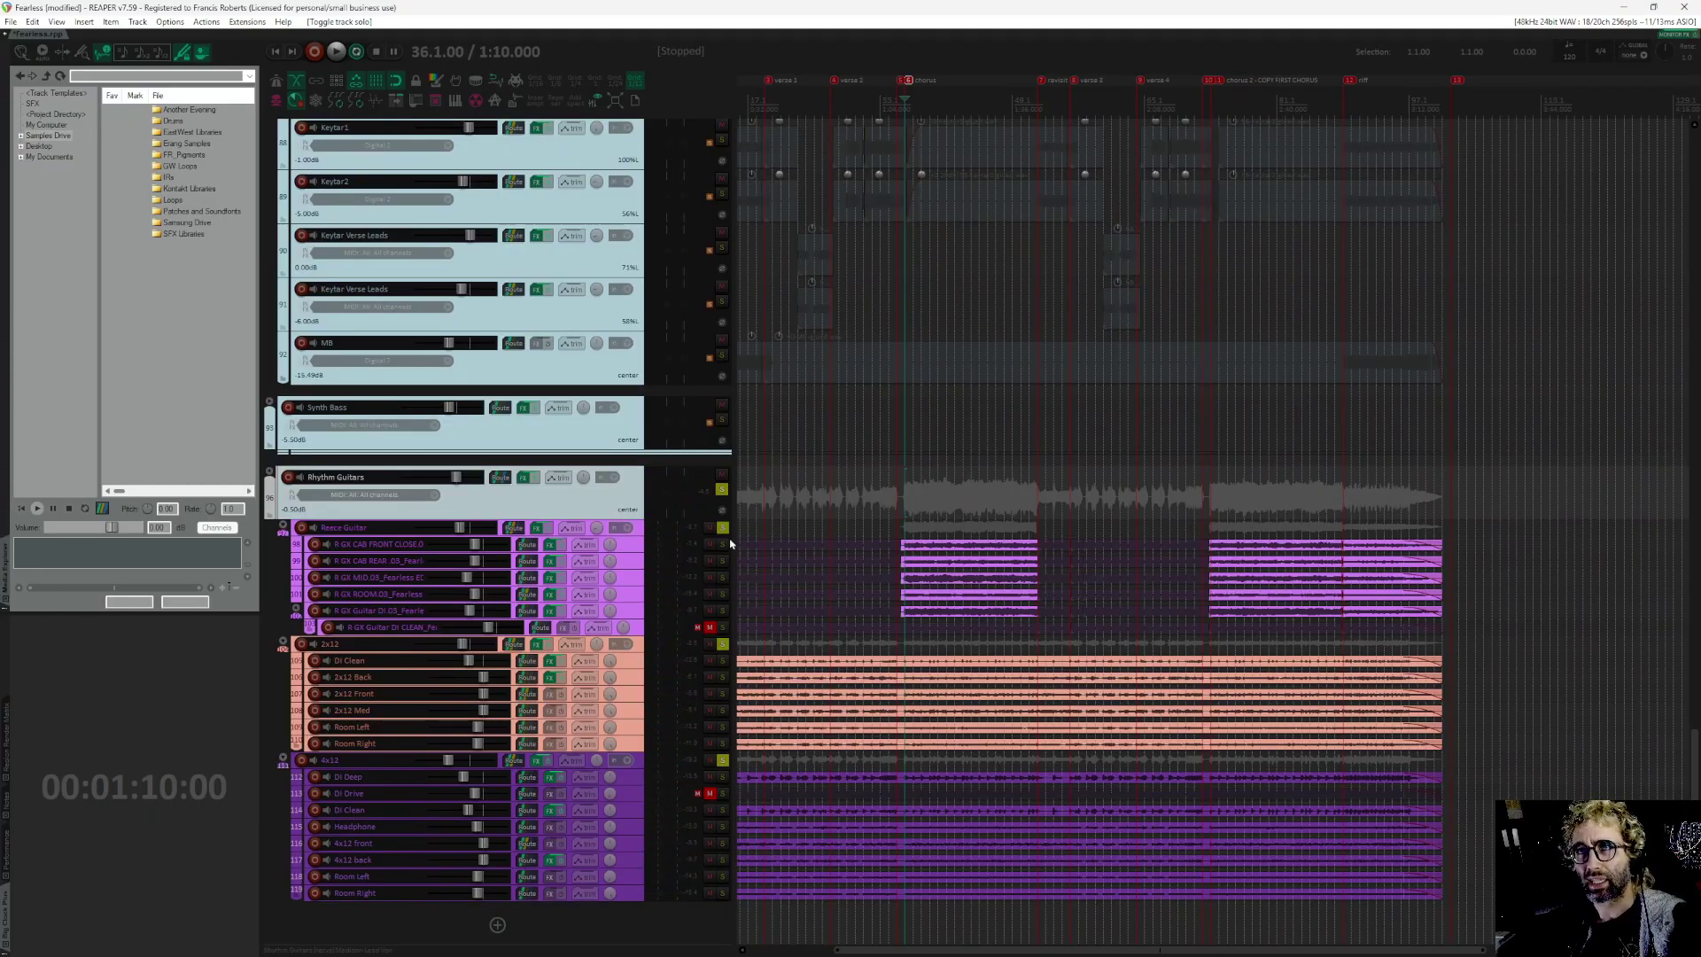
pyautogui.press('space')
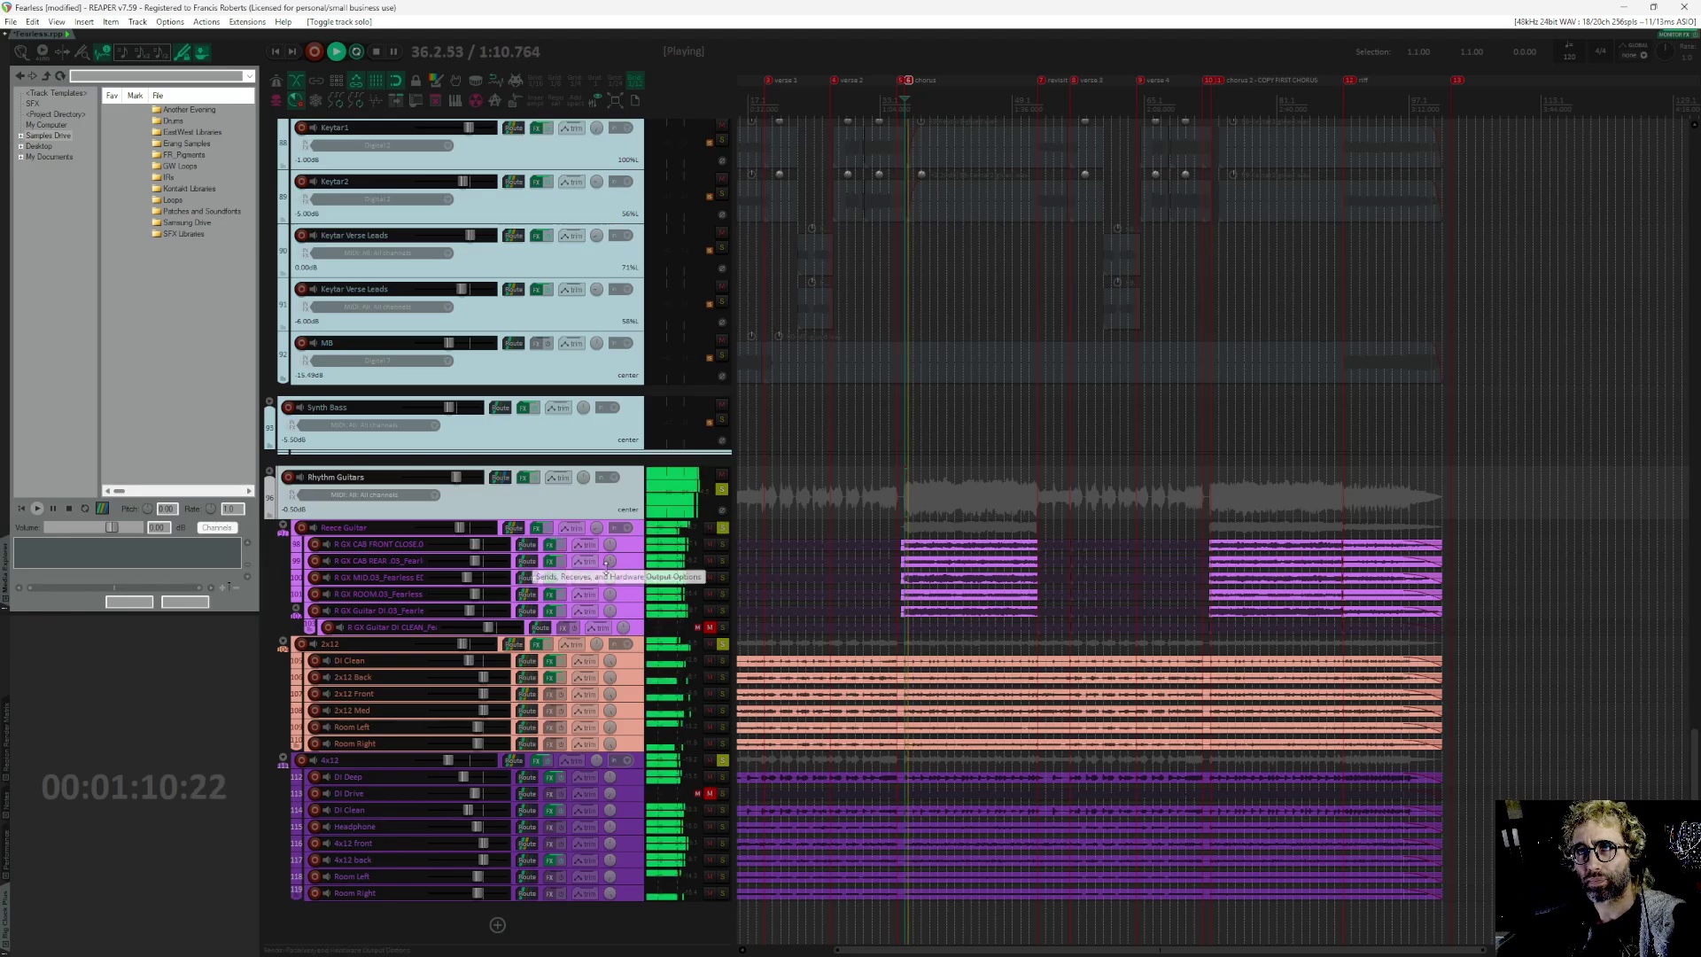
pyautogui.press('space')
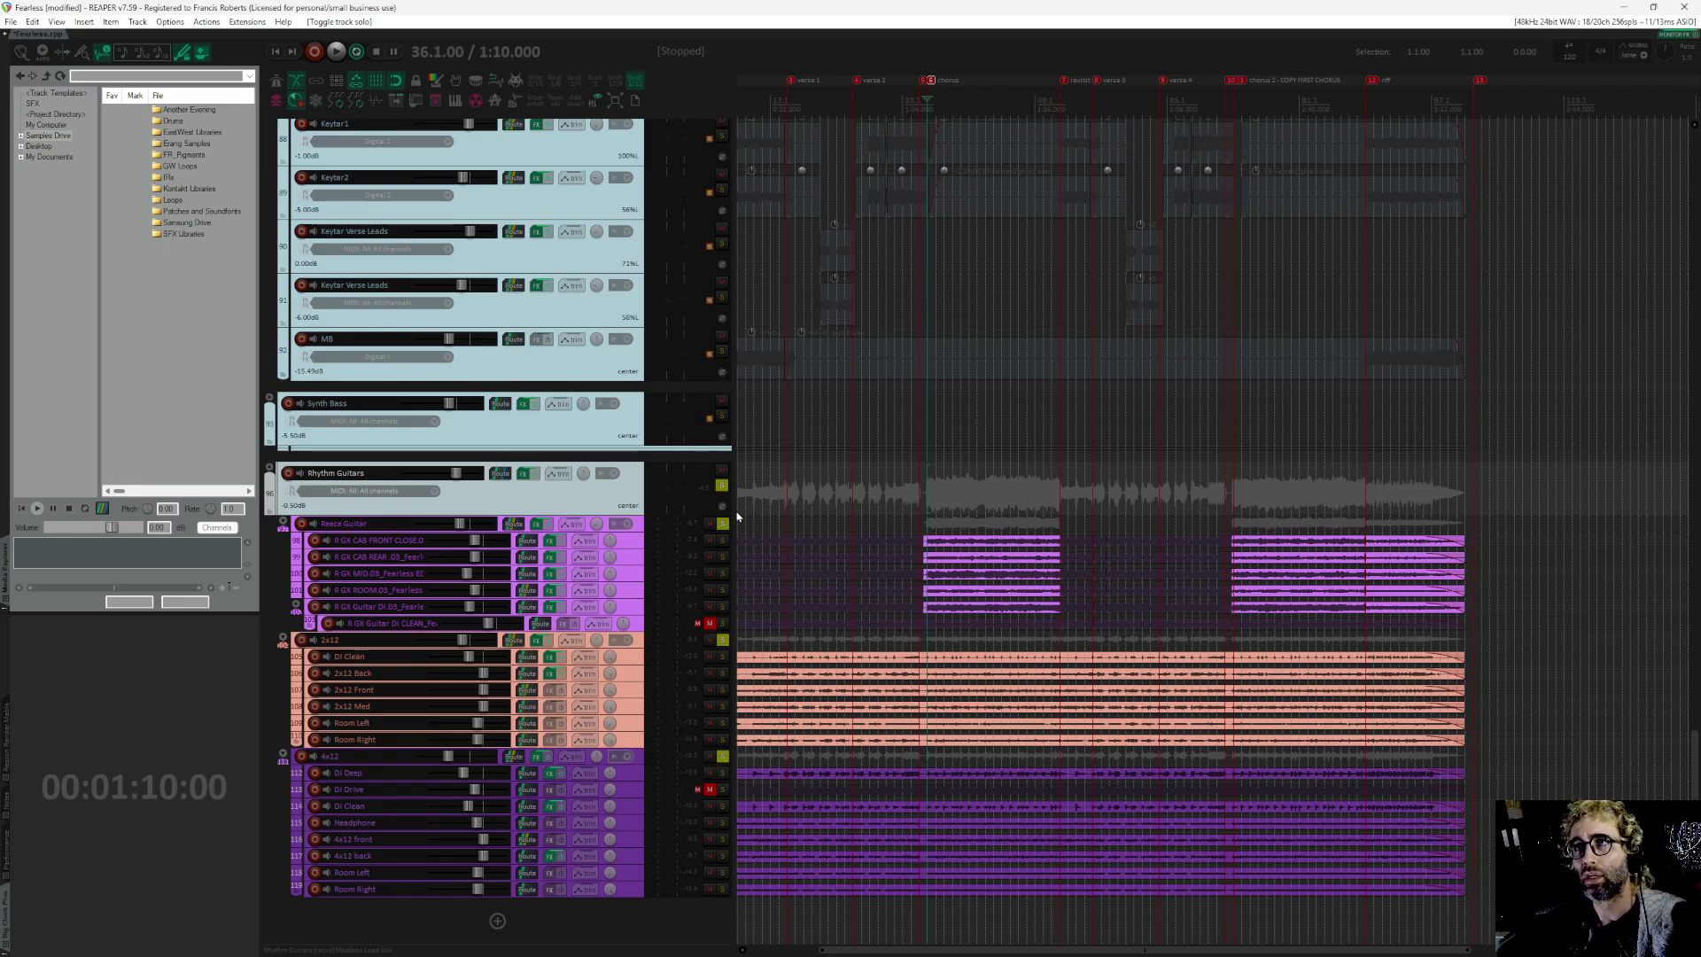
# Step: Solo the lead vocal folder, the harmony vocal folder and the purple folder below them alongside the rhythm guitars, and play from bar 36
pyautogui.scroll(10, 896, 304)
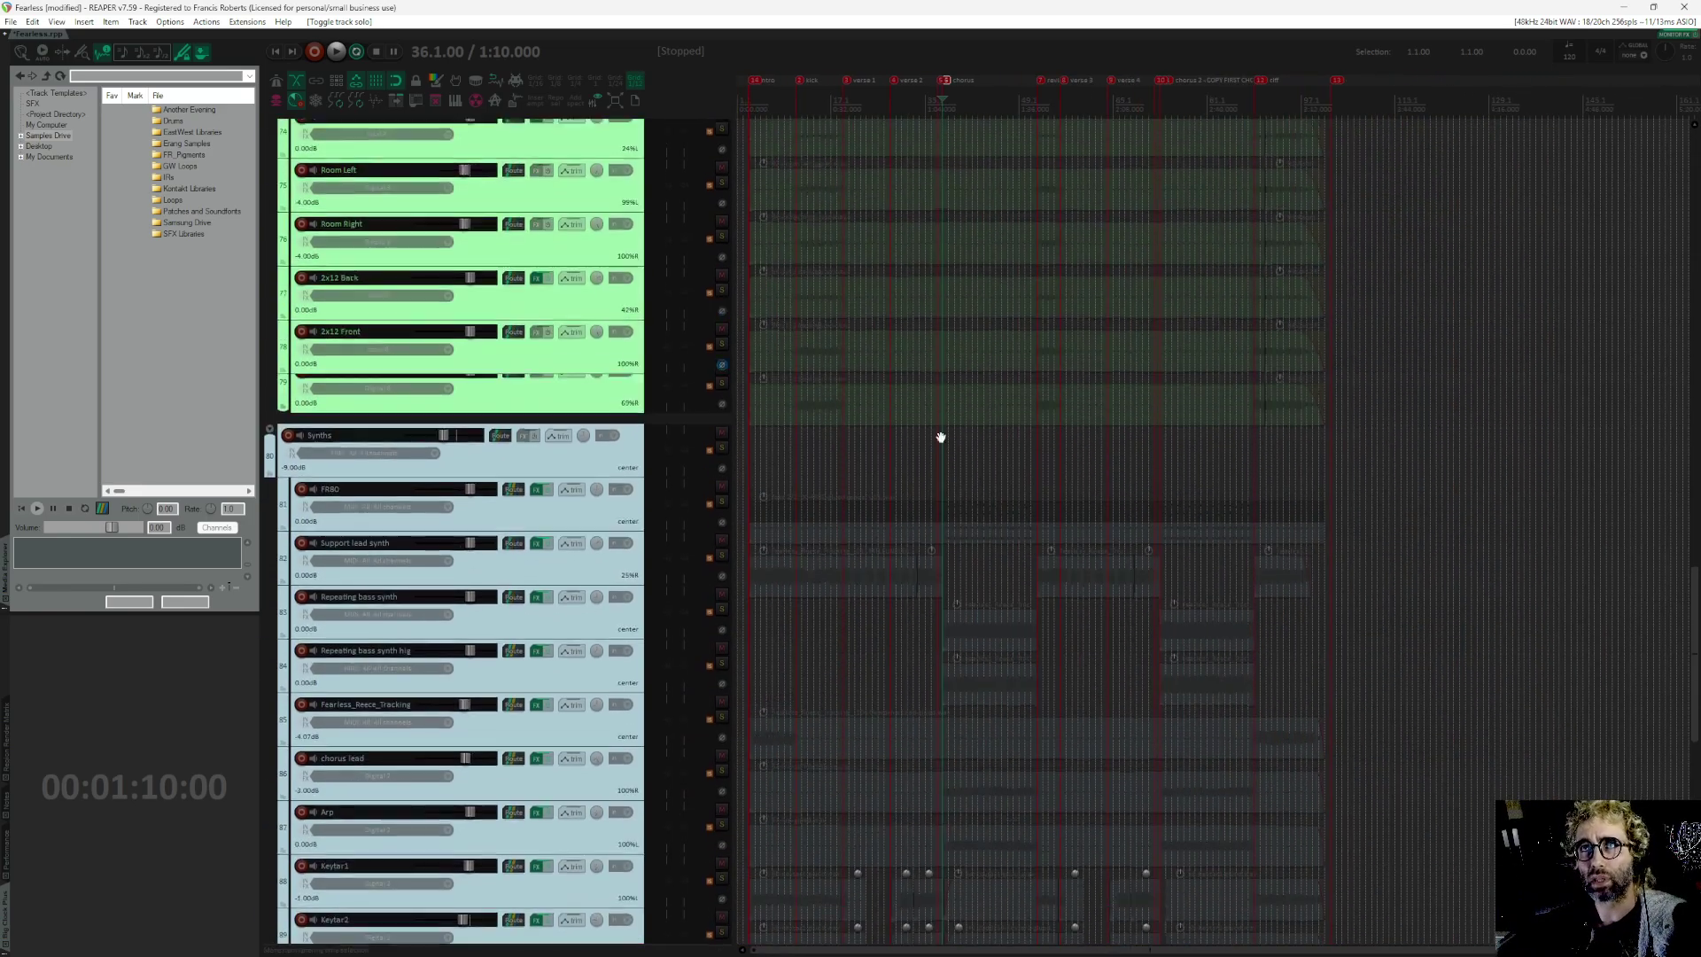
pyautogui.scroll(8, 937, 567)
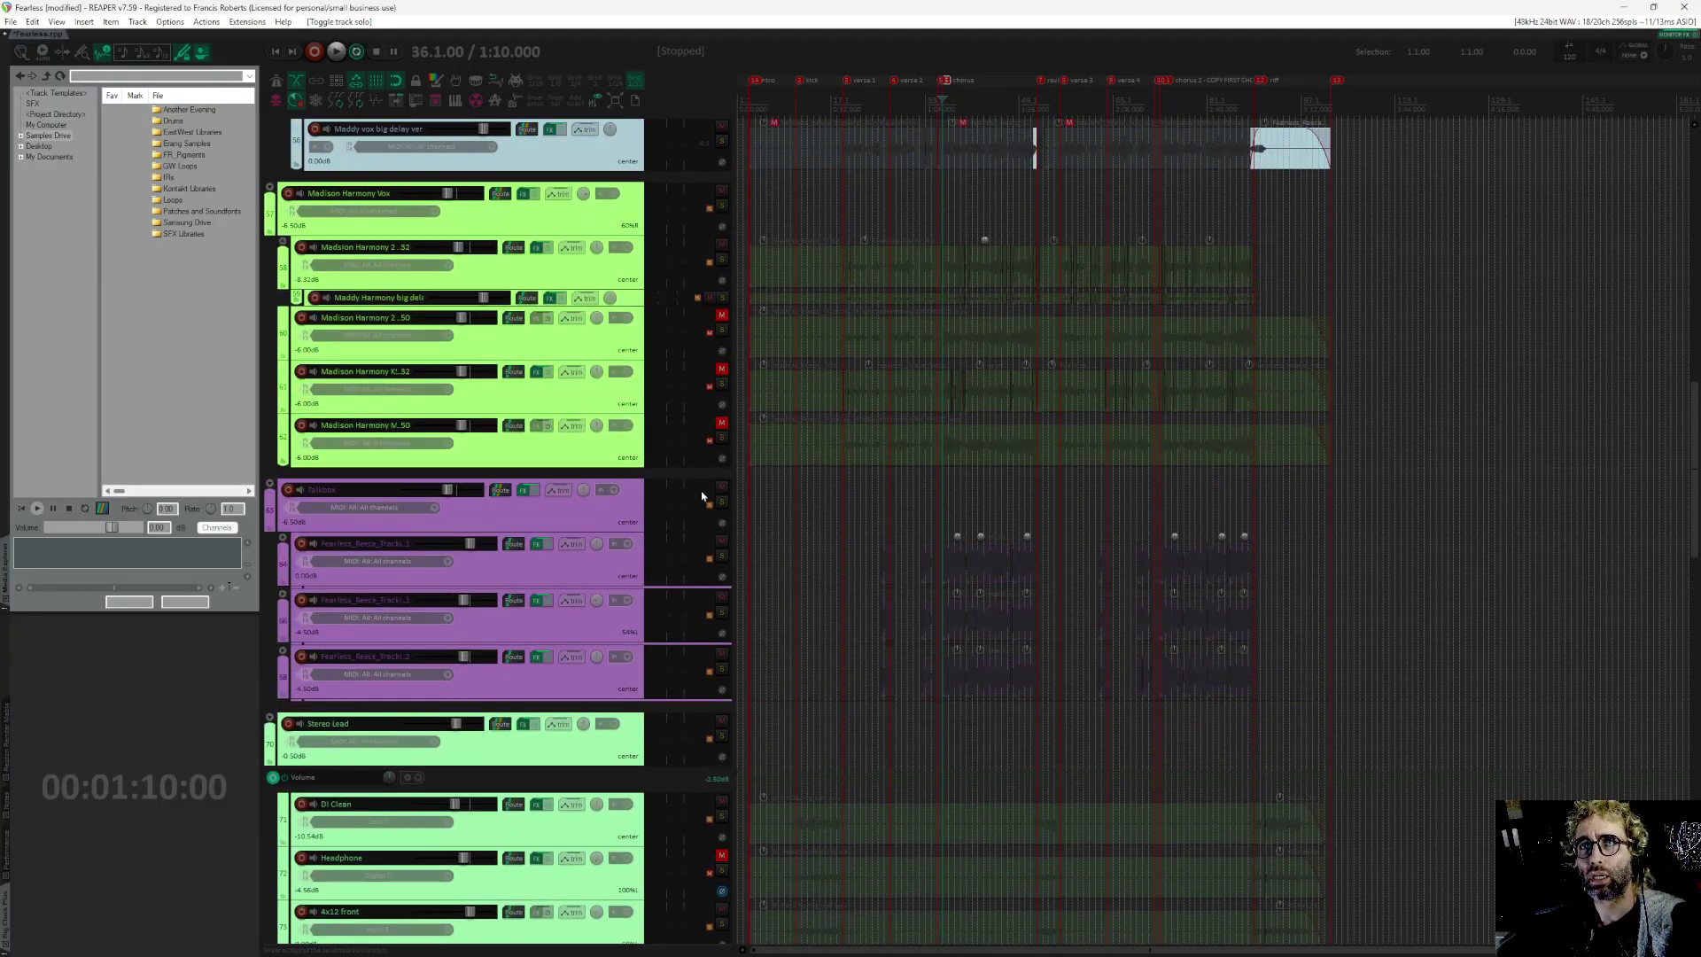
pyautogui.click(723, 498)
pyautogui.scroll(3, 666, 436)
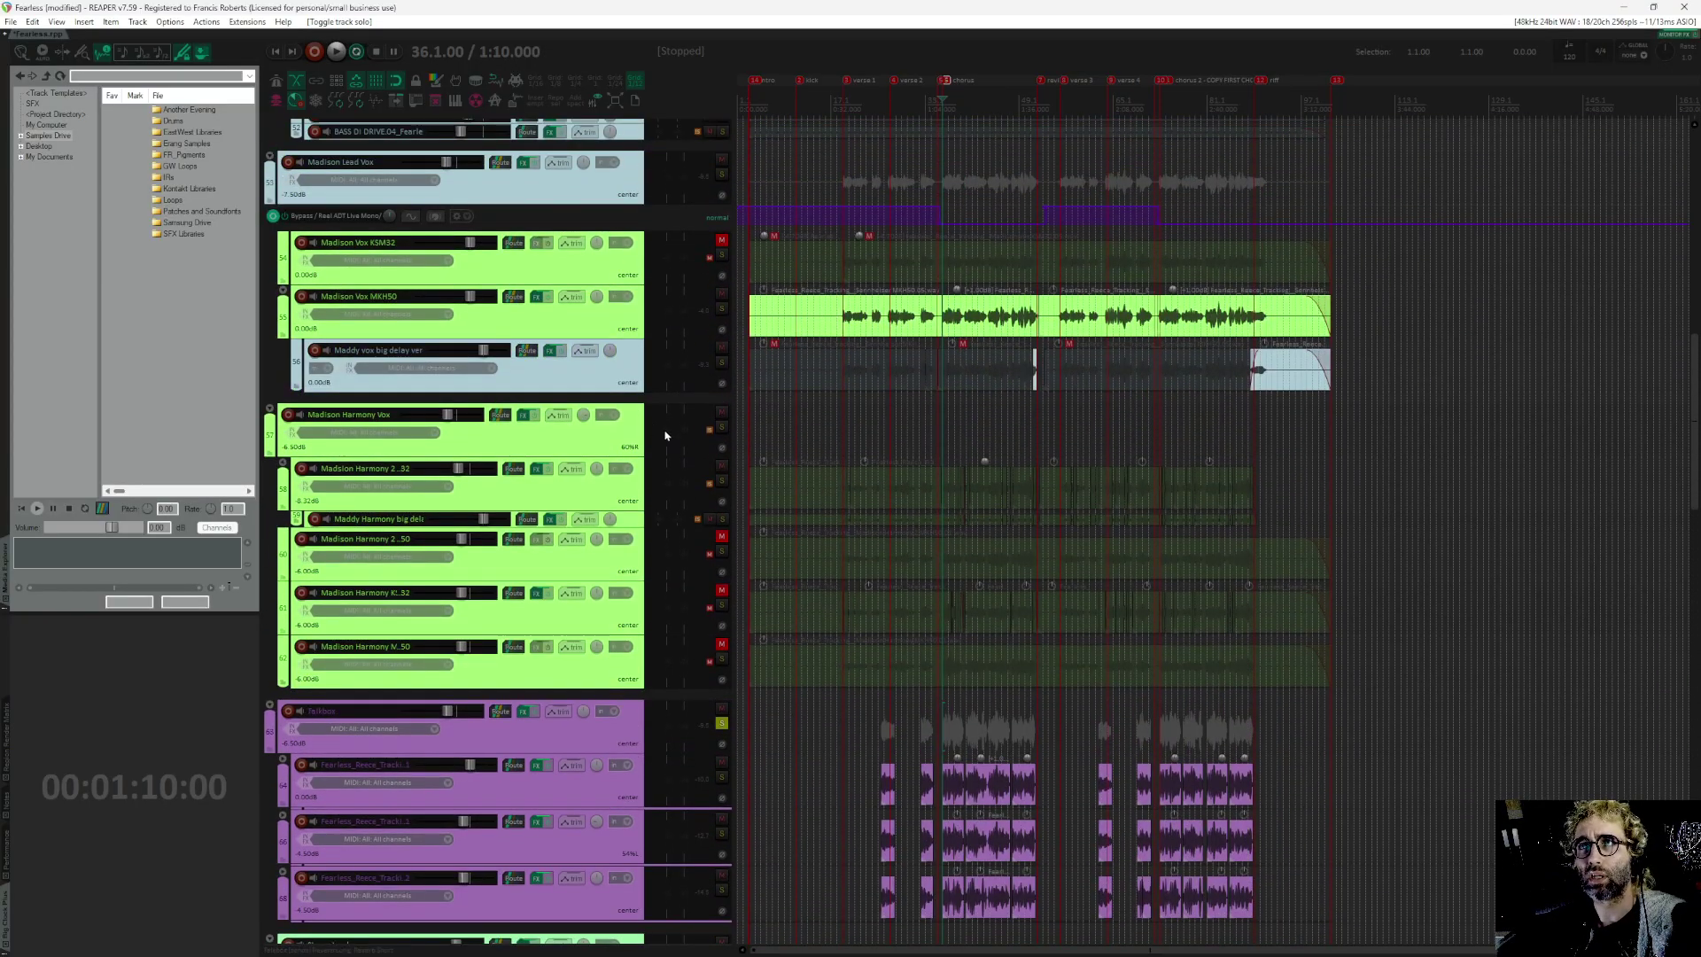
pyautogui.click(720, 429)
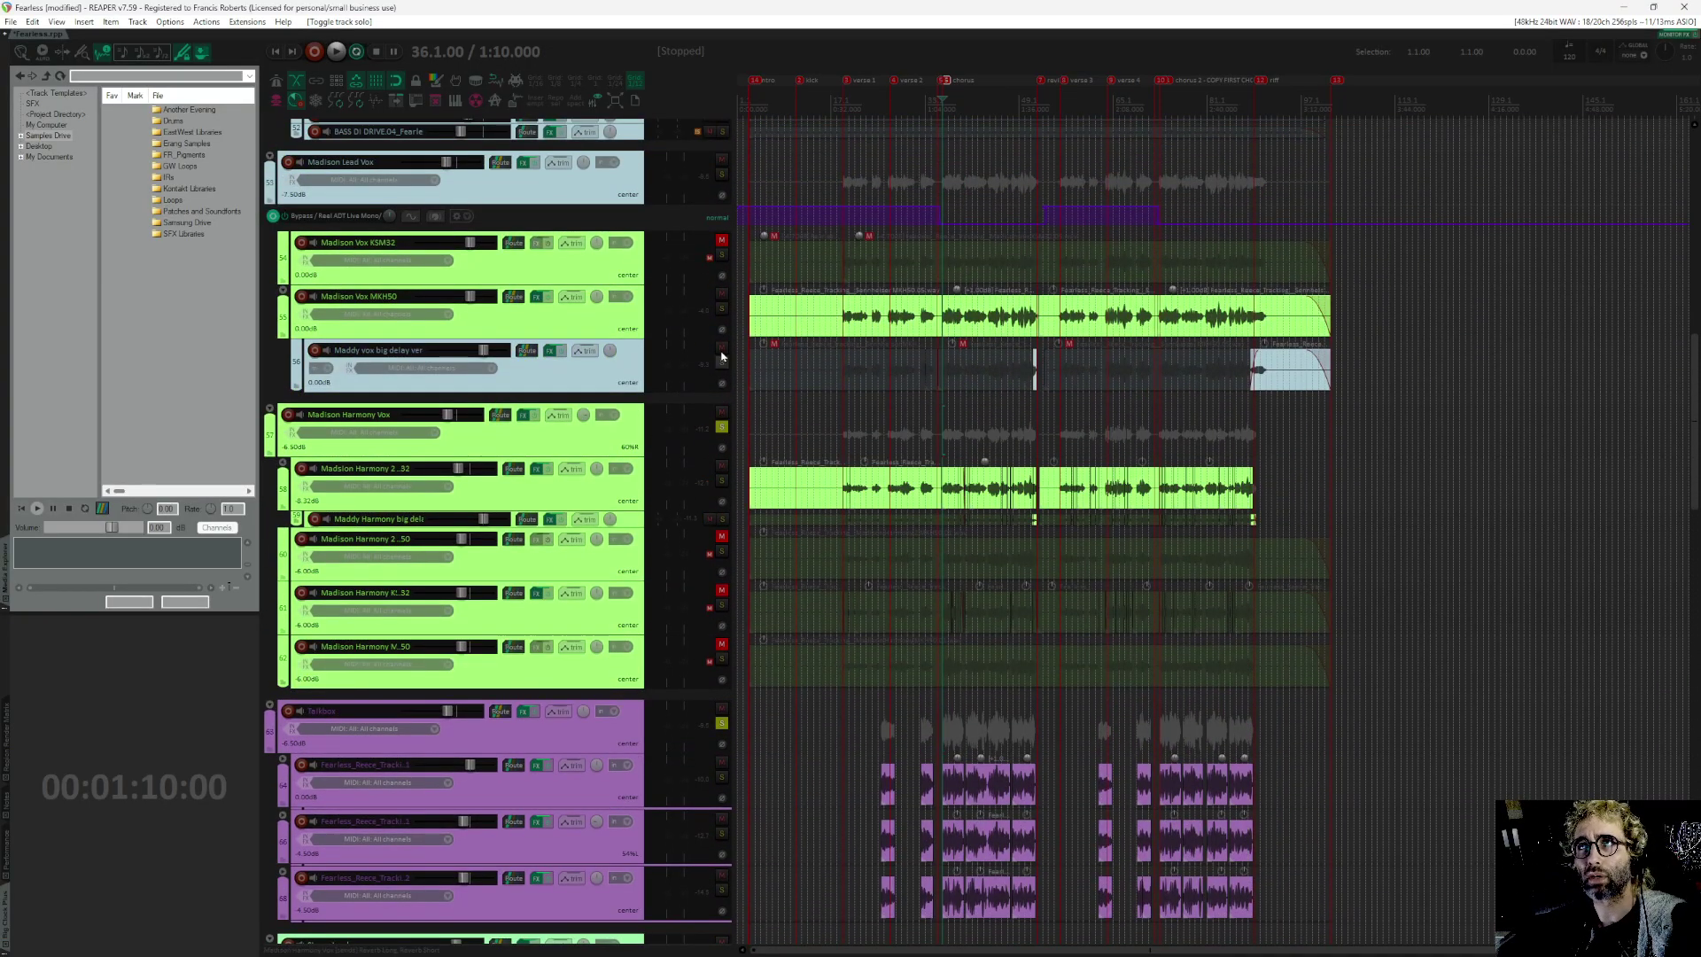
pyautogui.click(722, 174)
pyautogui.press('space')
pyautogui.scroll(-6, 1022, 402)
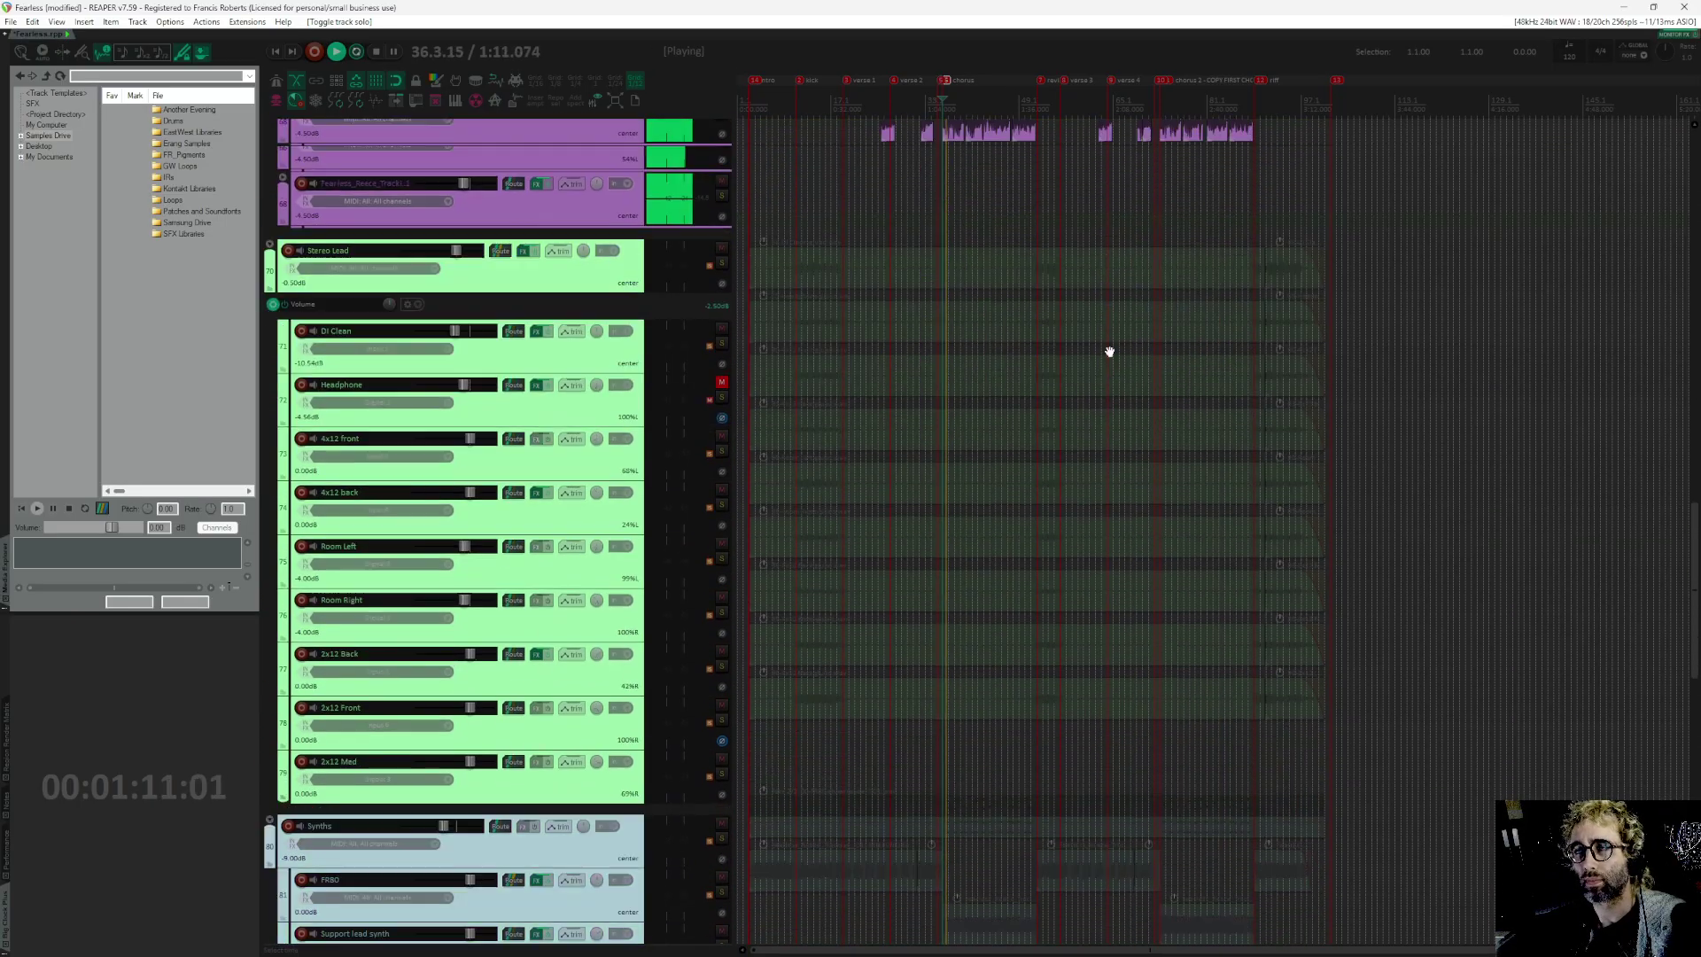
pyautogui.scroll(-5, 1110, 352)
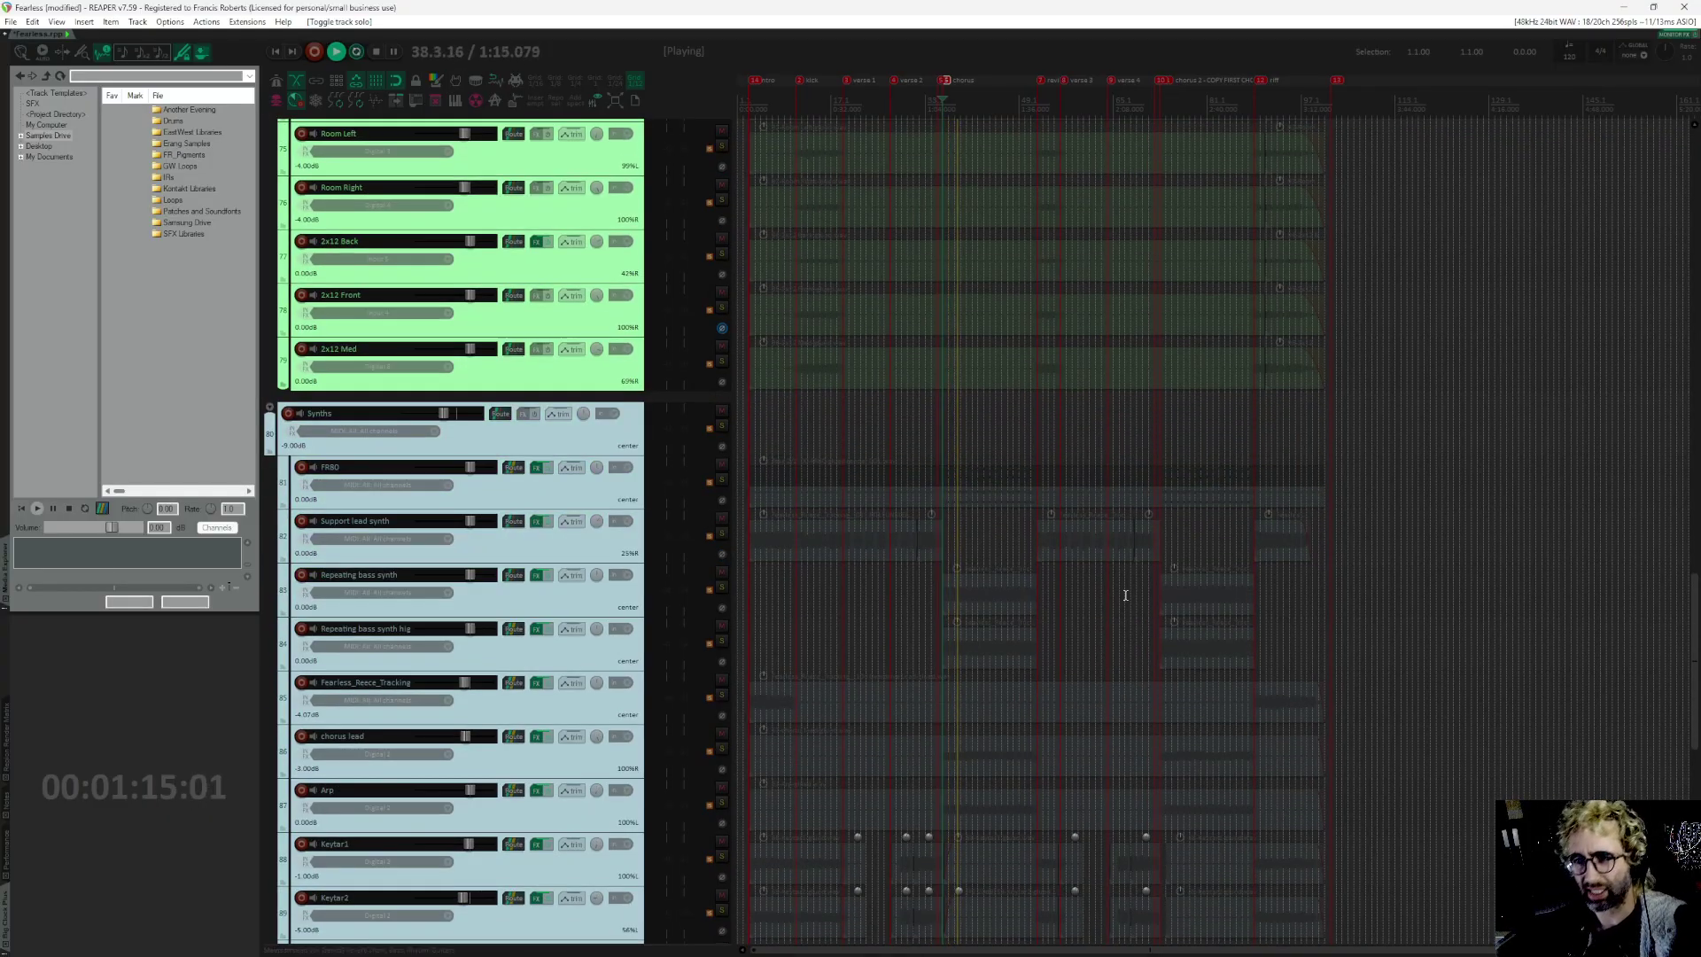
pyautogui.press('space')
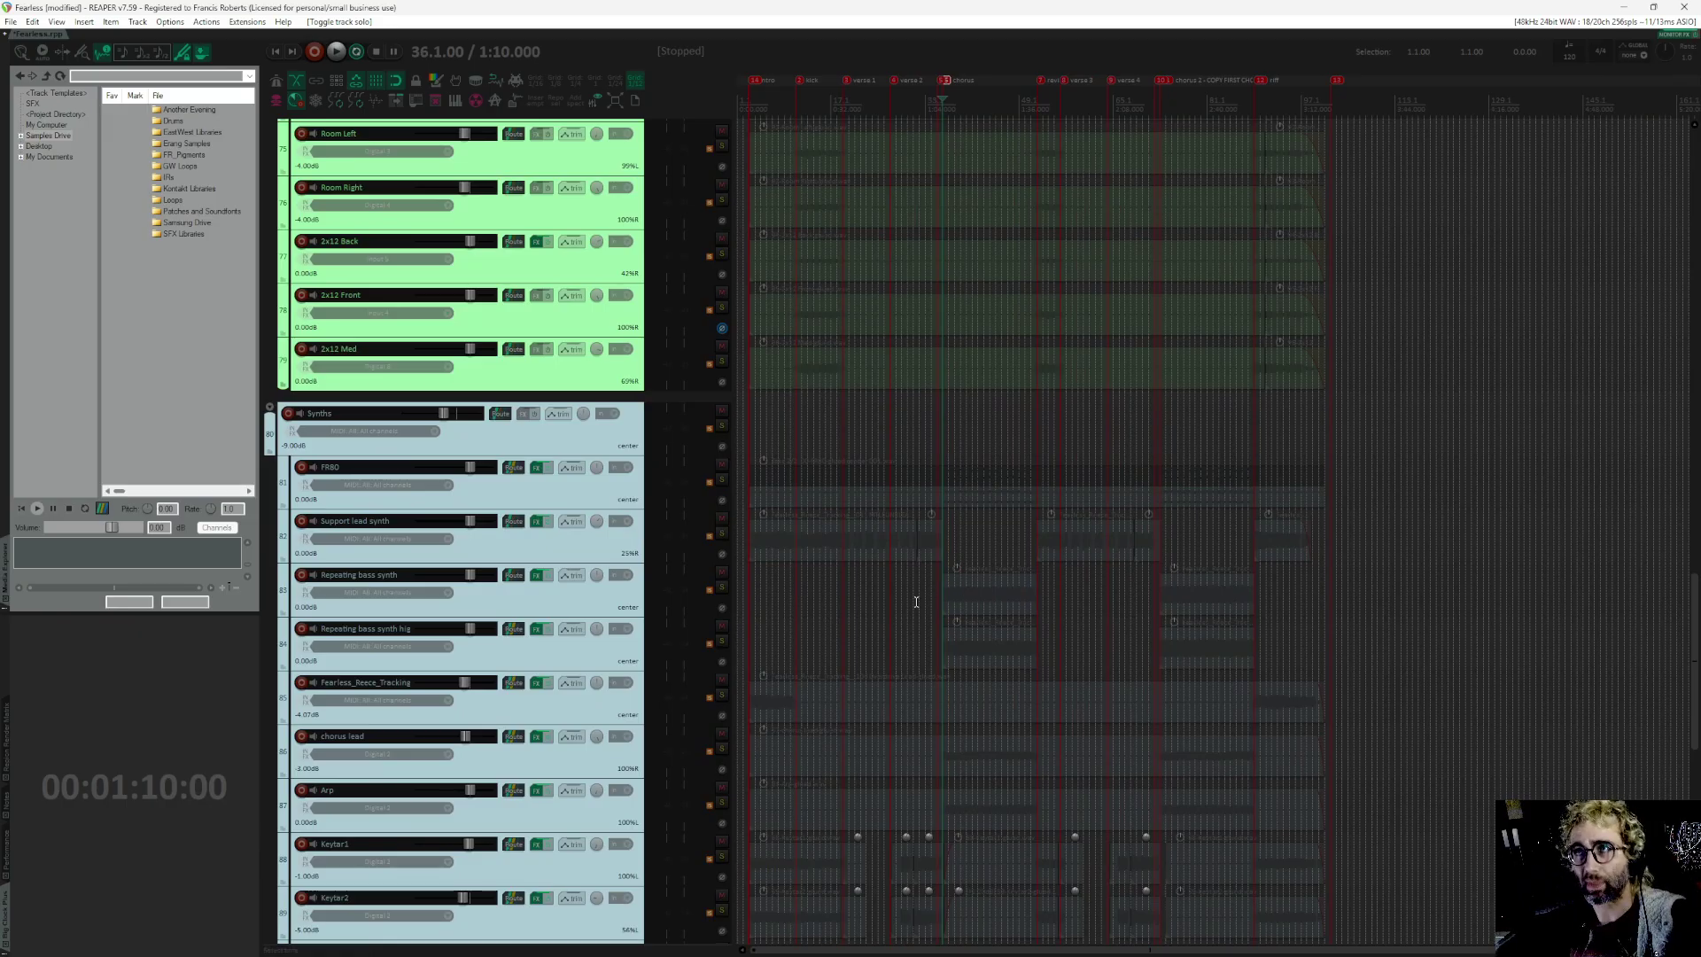
# Step: Clear the solos on the purple folder, the harmony vocal folder and the lead vocal folder
pyautogui.scroll(3, 927, 497)
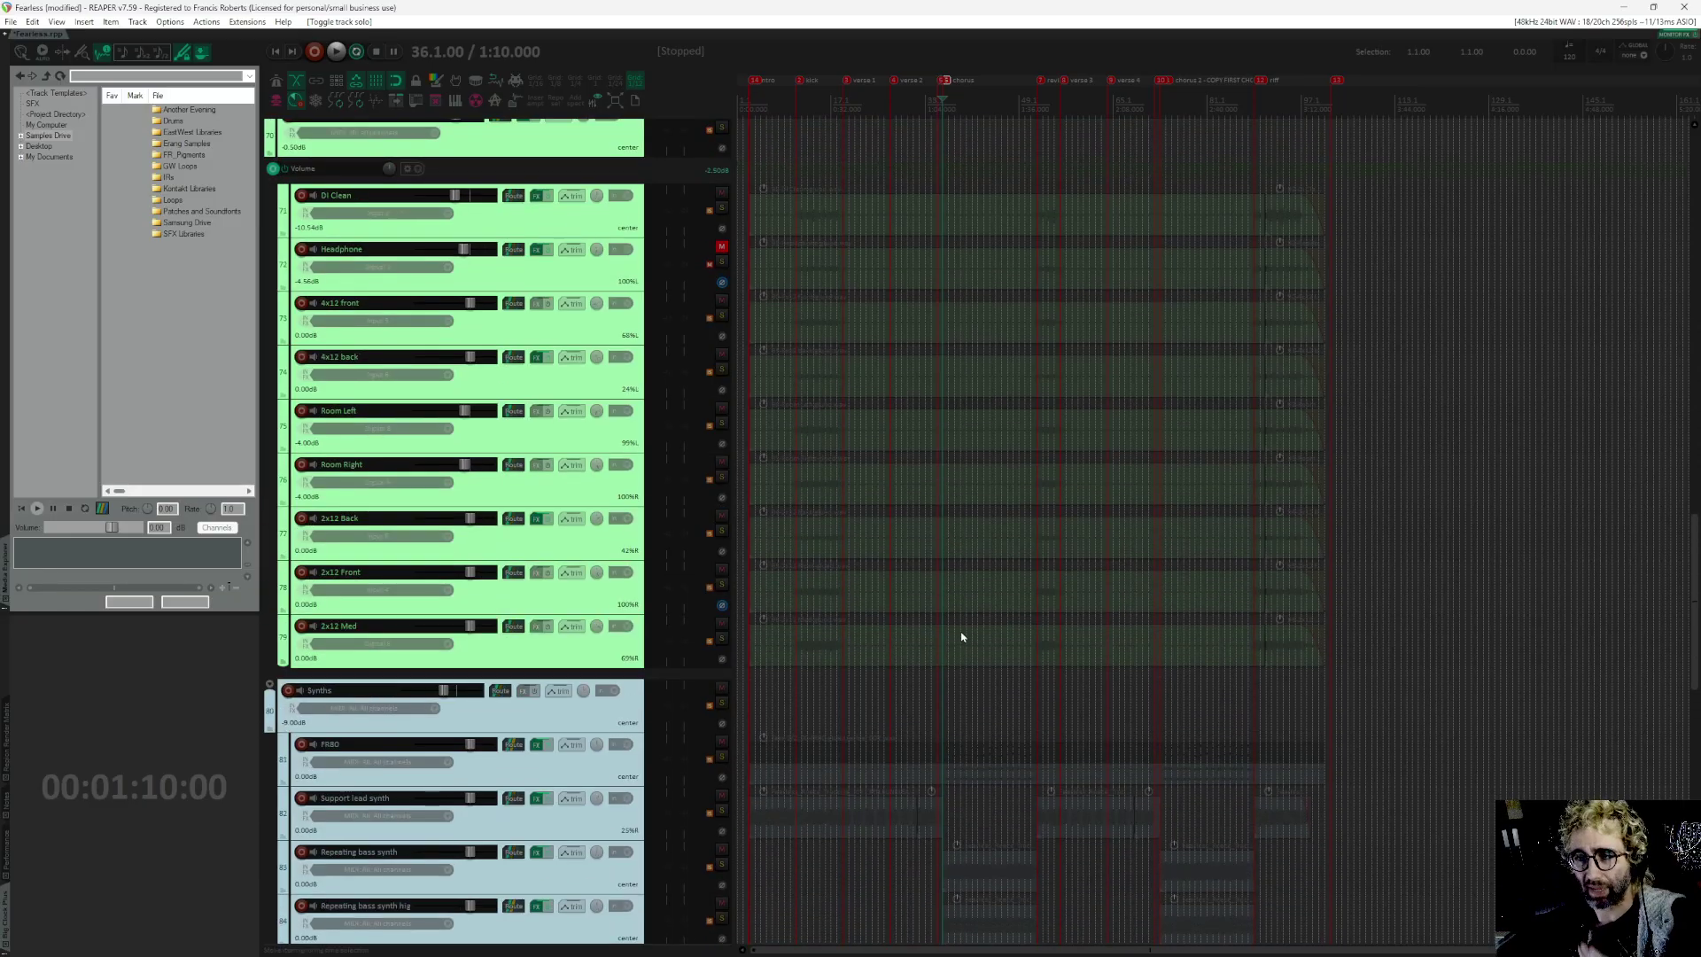
pyautogui.scroll(5, 942, 673)
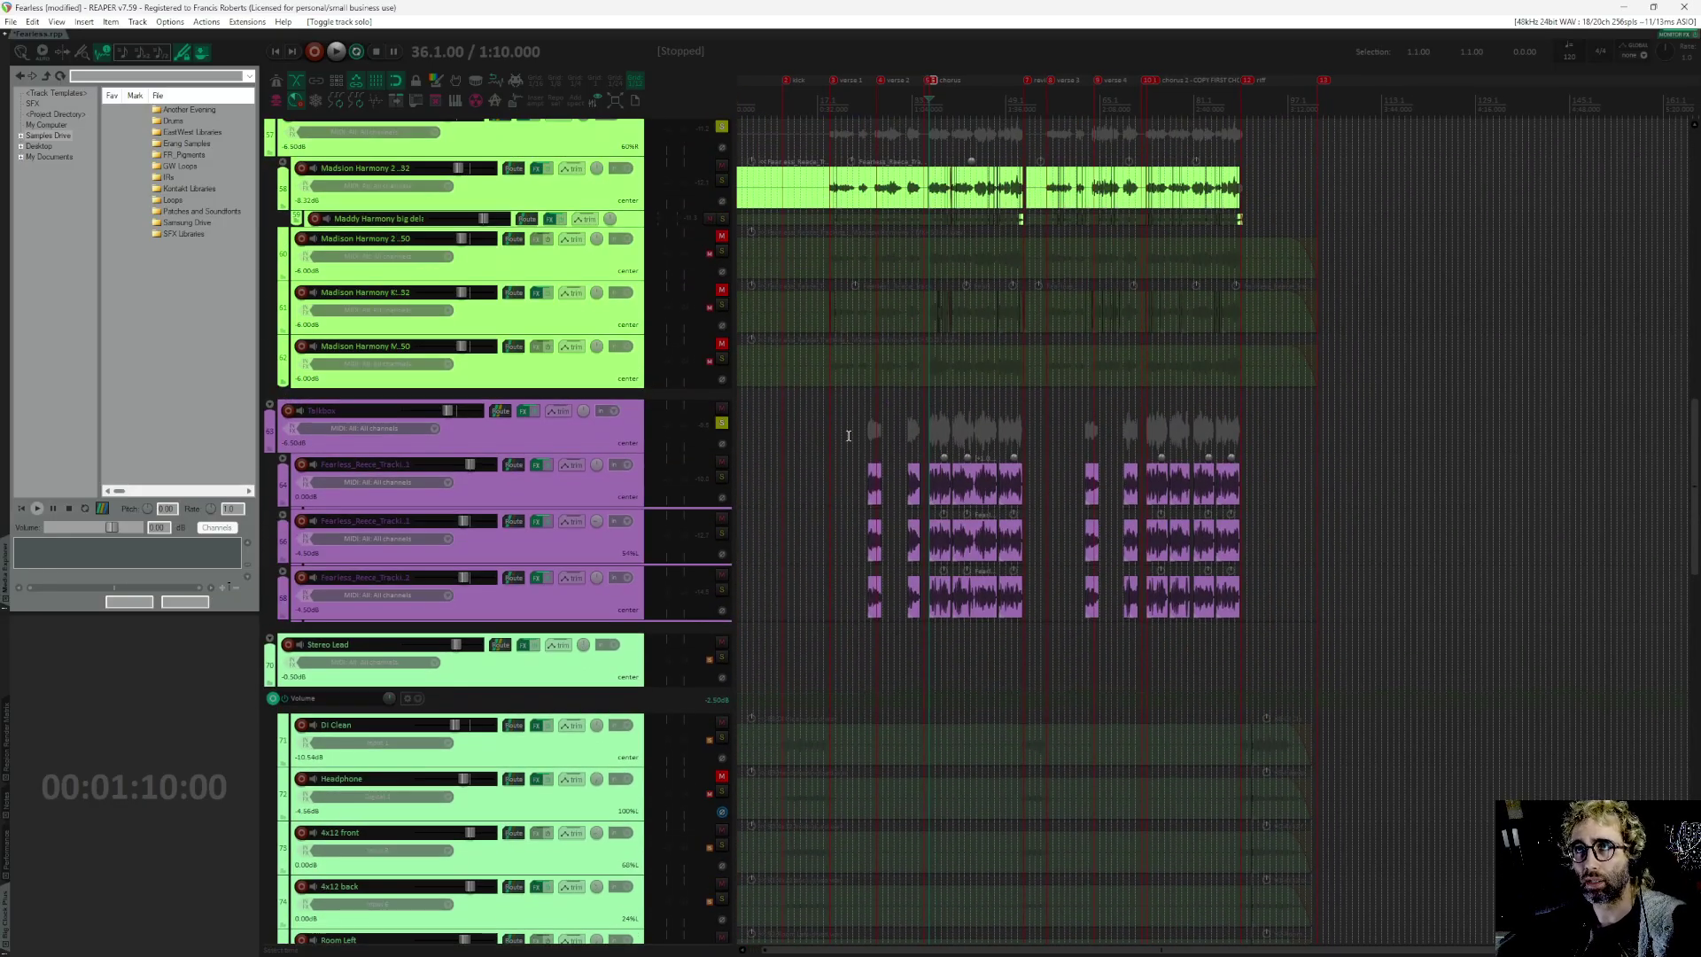
pyautogui.scroll(2, 848, 435)
pyautogui.scroll(4, 729, 284)
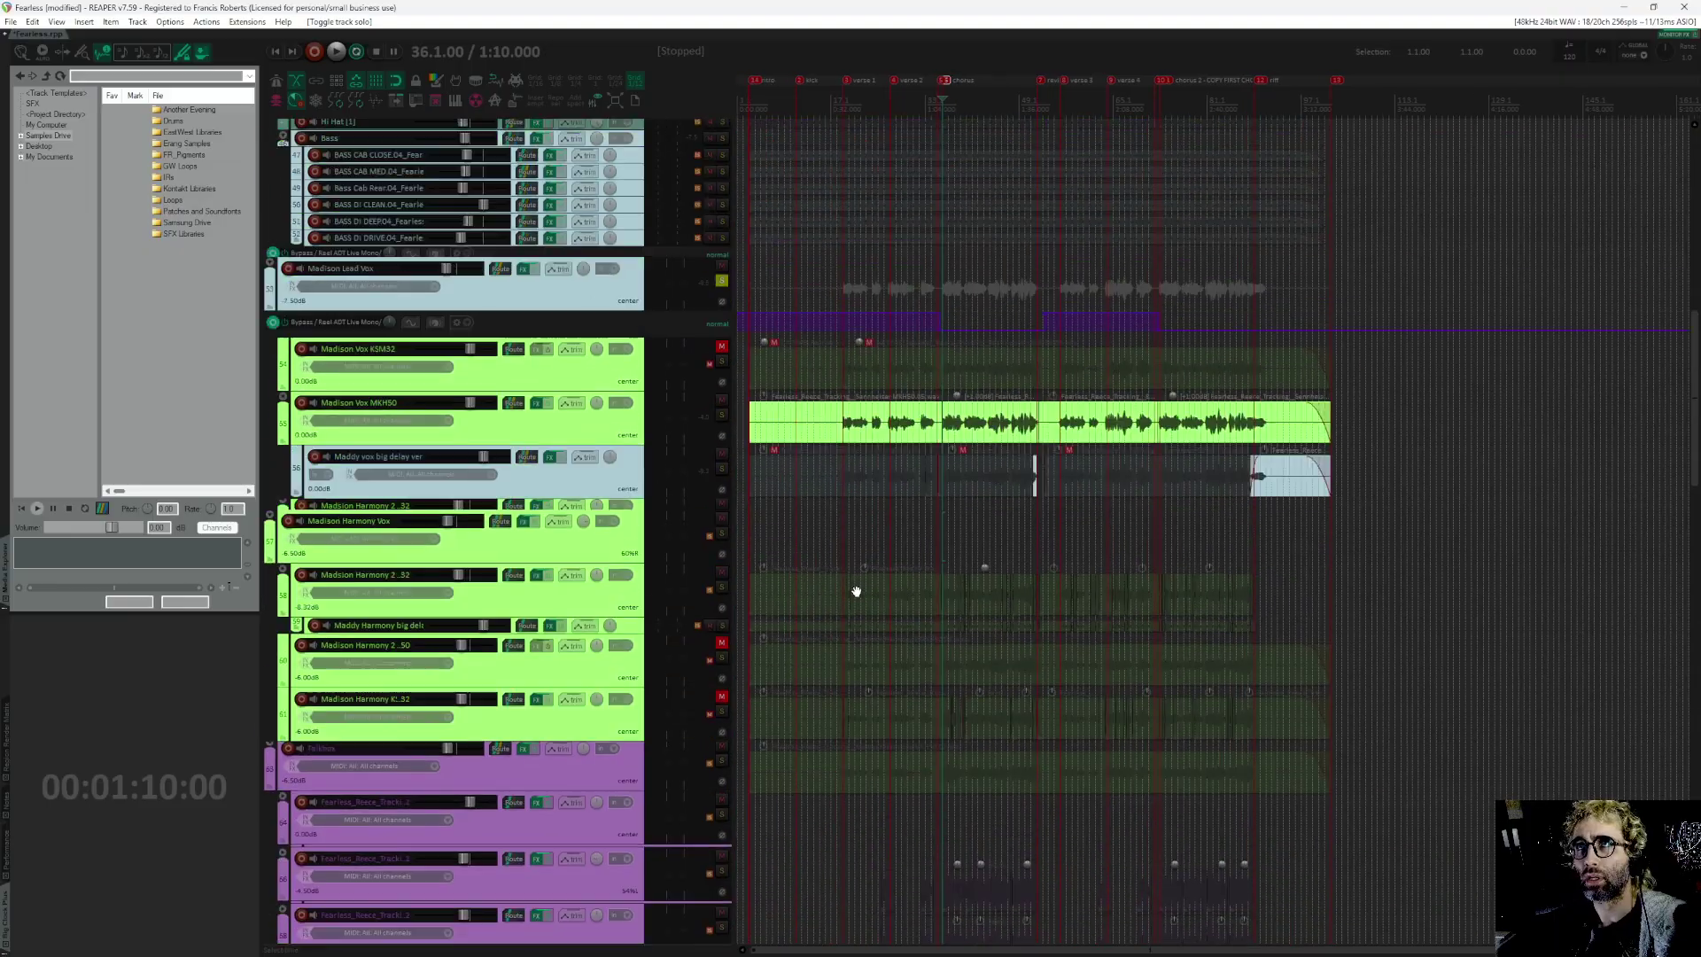
pyautogui.scroll(-15, 1097, 250)
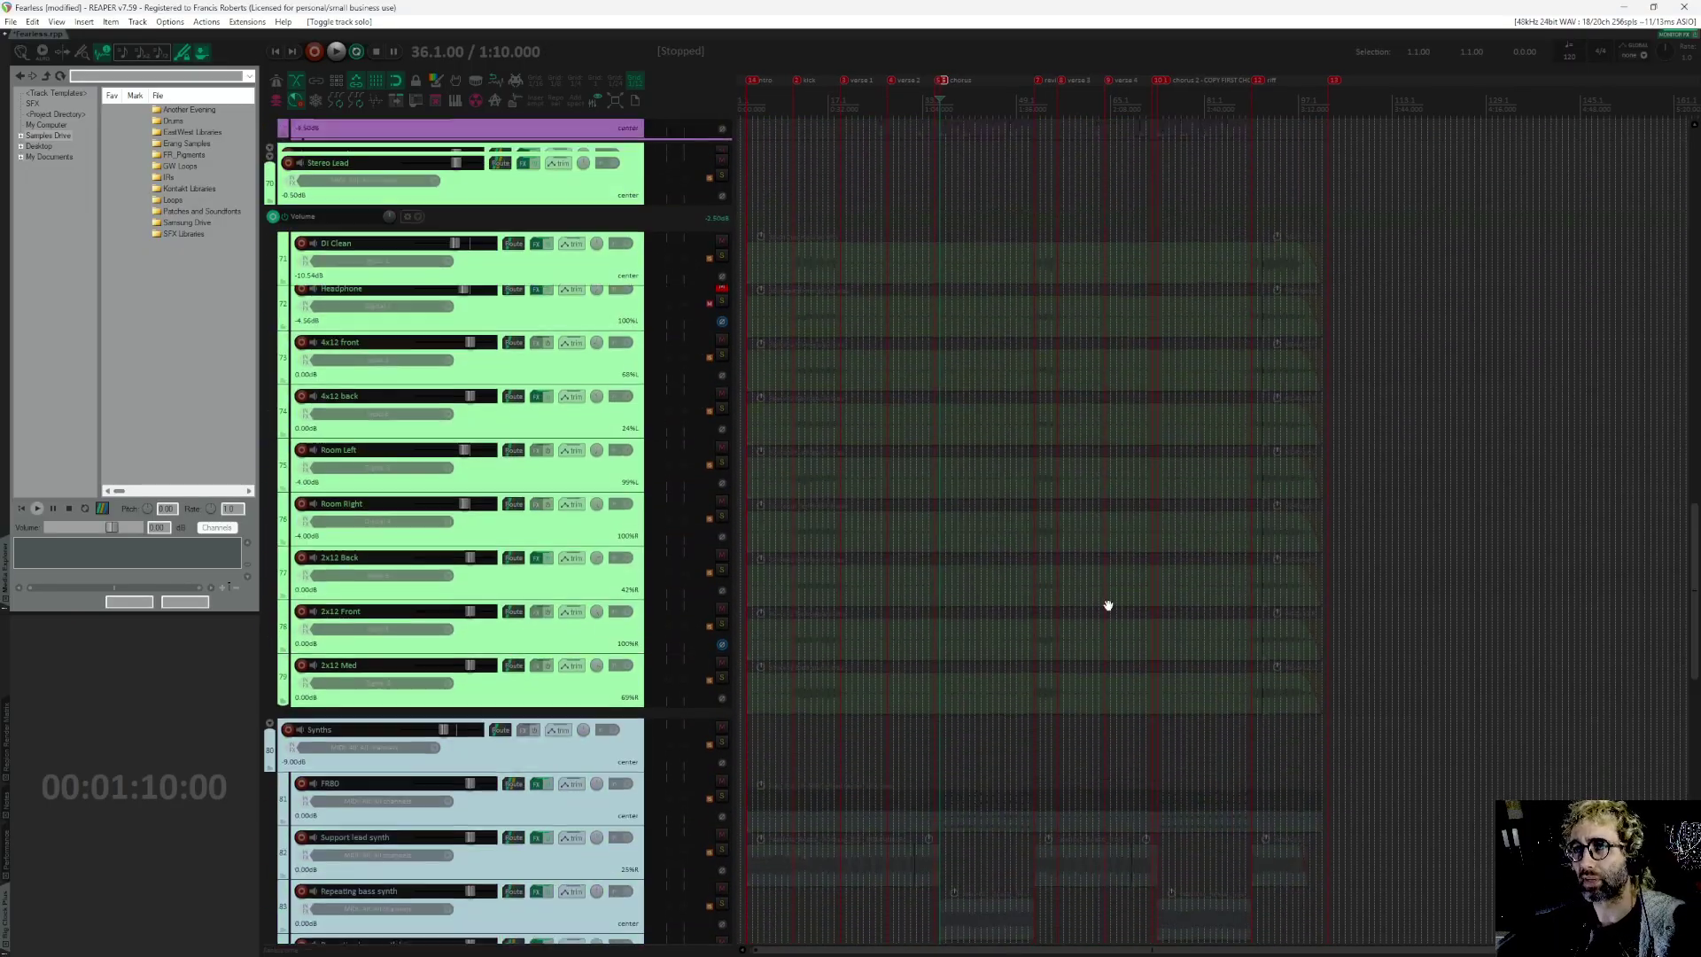
# Step: Play the rhythm guitars from bar 36, jump to bar 93, and solo Stereo Lead to hear both together
pyautogui.press('space')
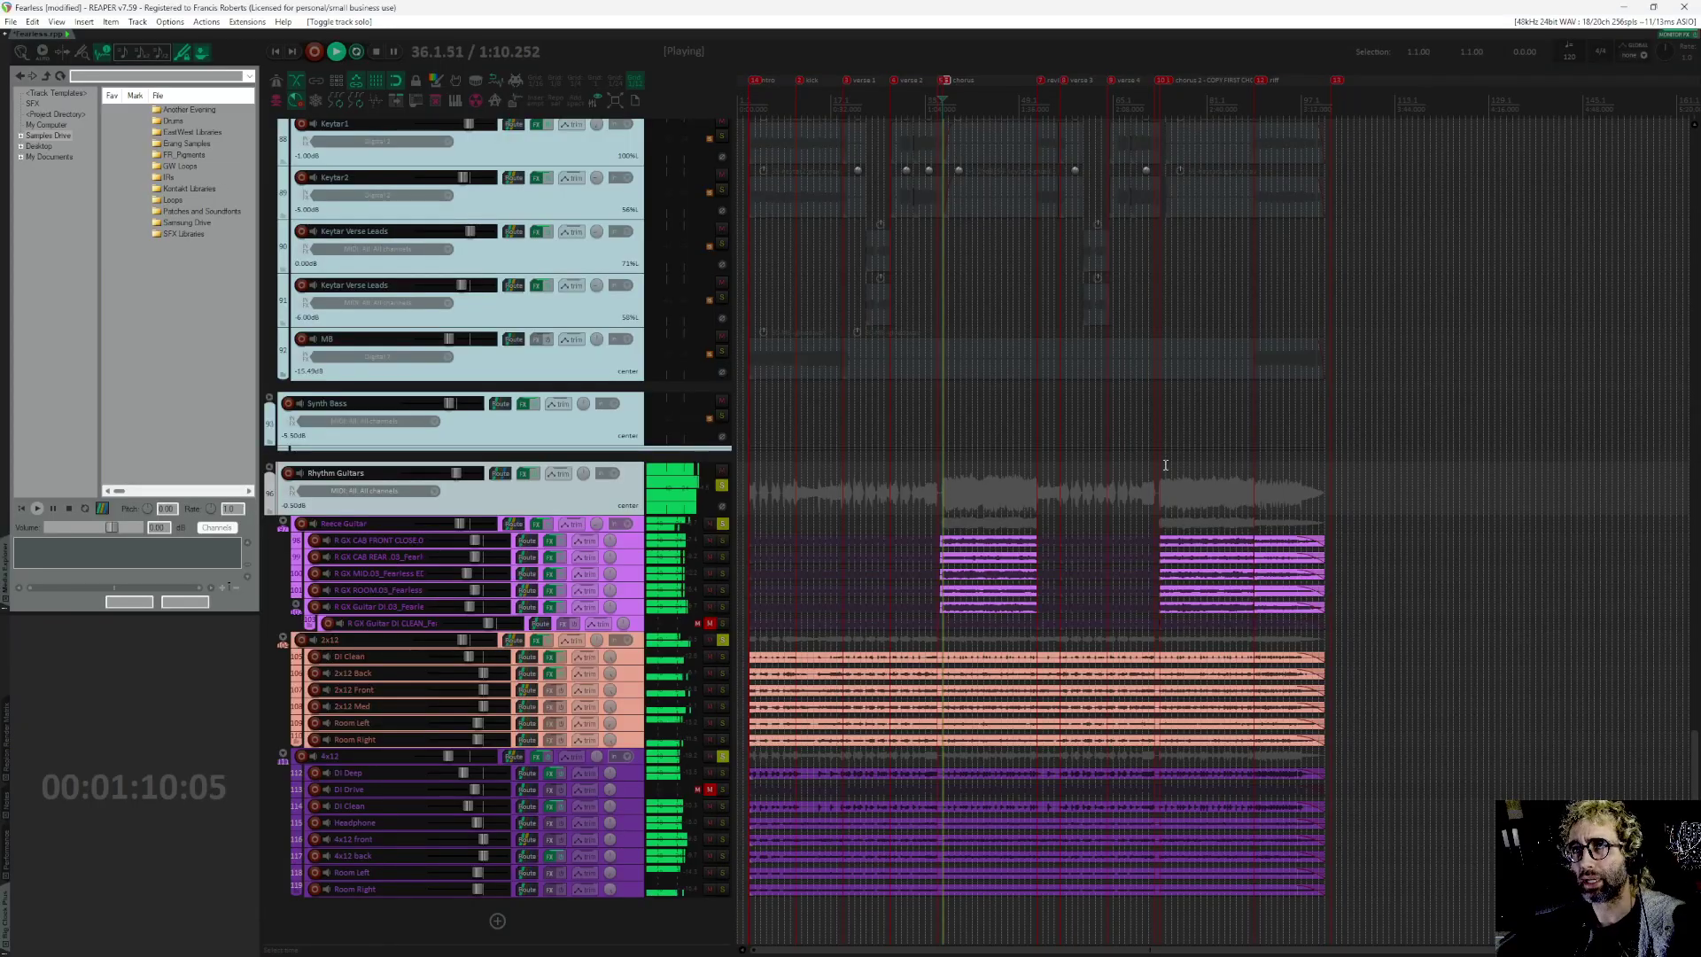
pyautogui.scroll(4, 966, 443)
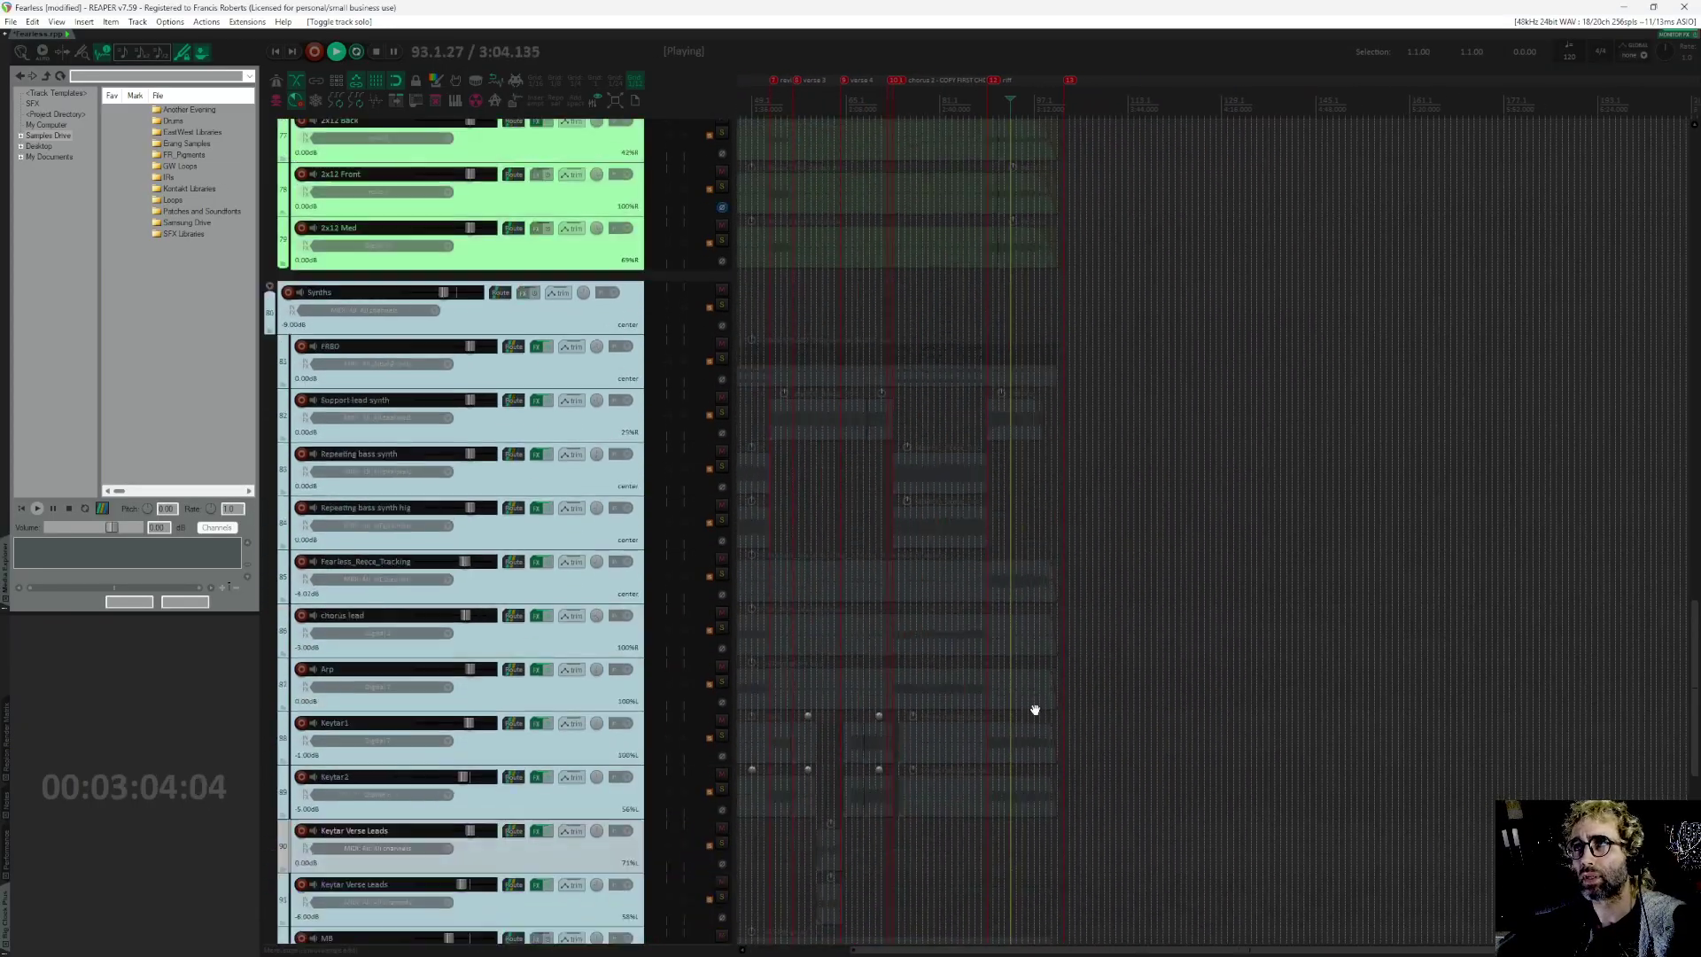
pyautogui.scroll(4, 1028, 706)
pyautogui.click(722, 305)
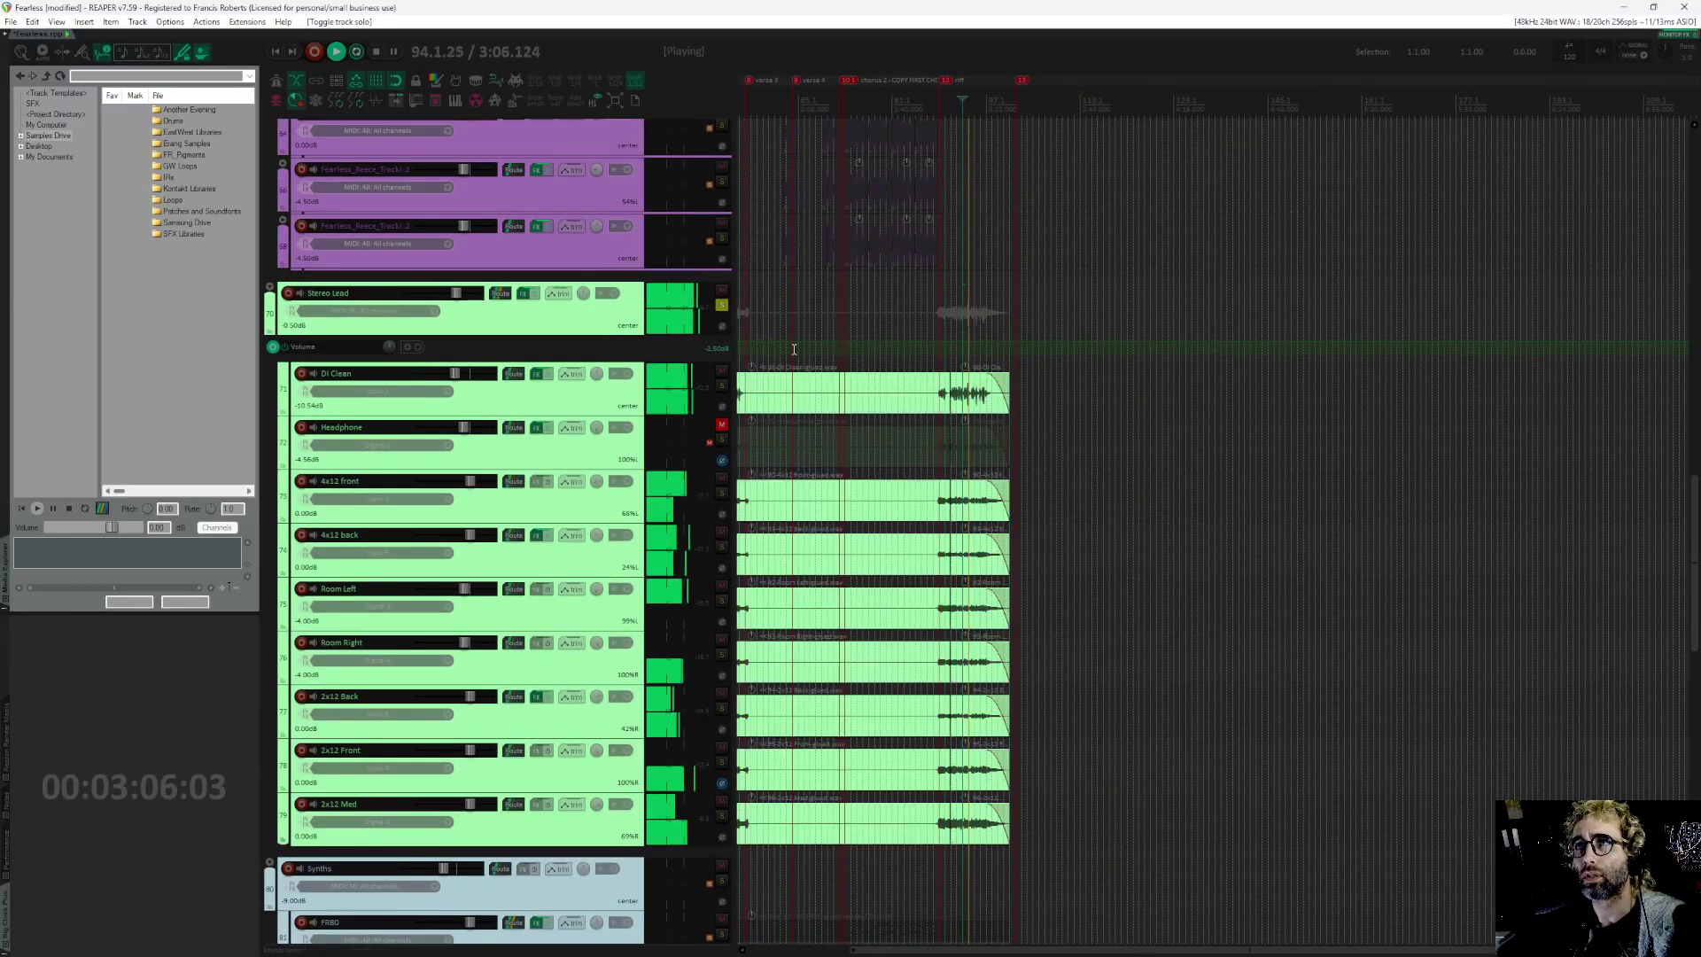
pyautogui.scroll(-5, 1097, 540)
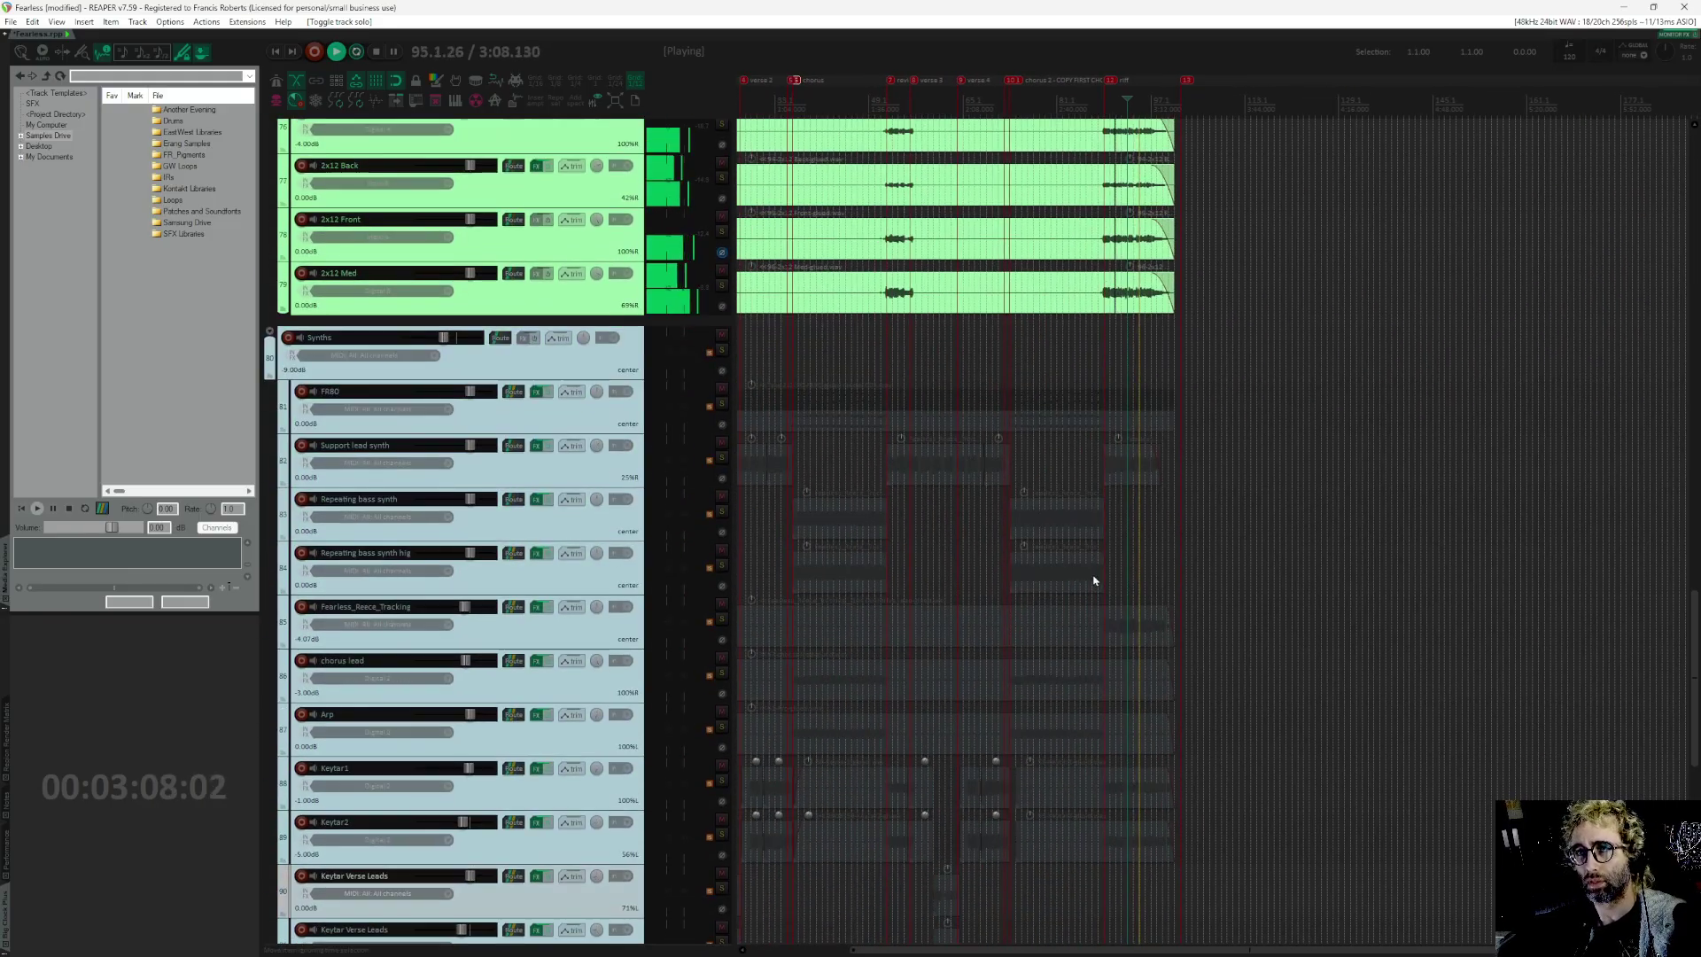
pyautogui.scroll(-3, 1116, 532)
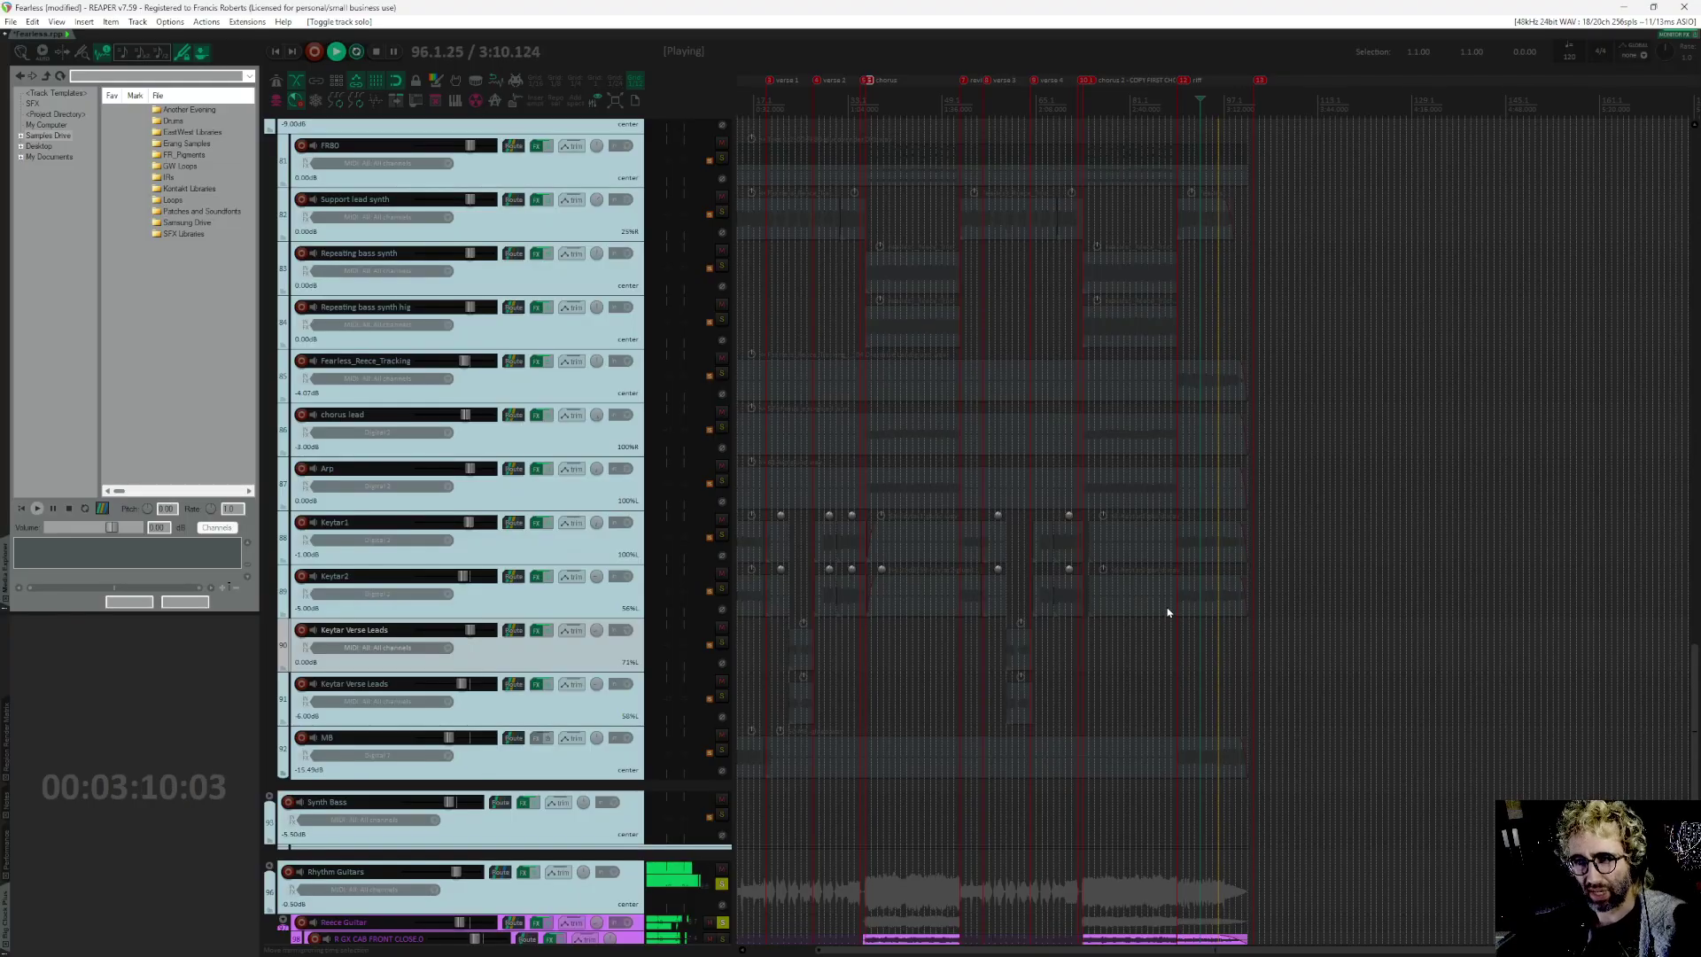
pyautogui.press('space')
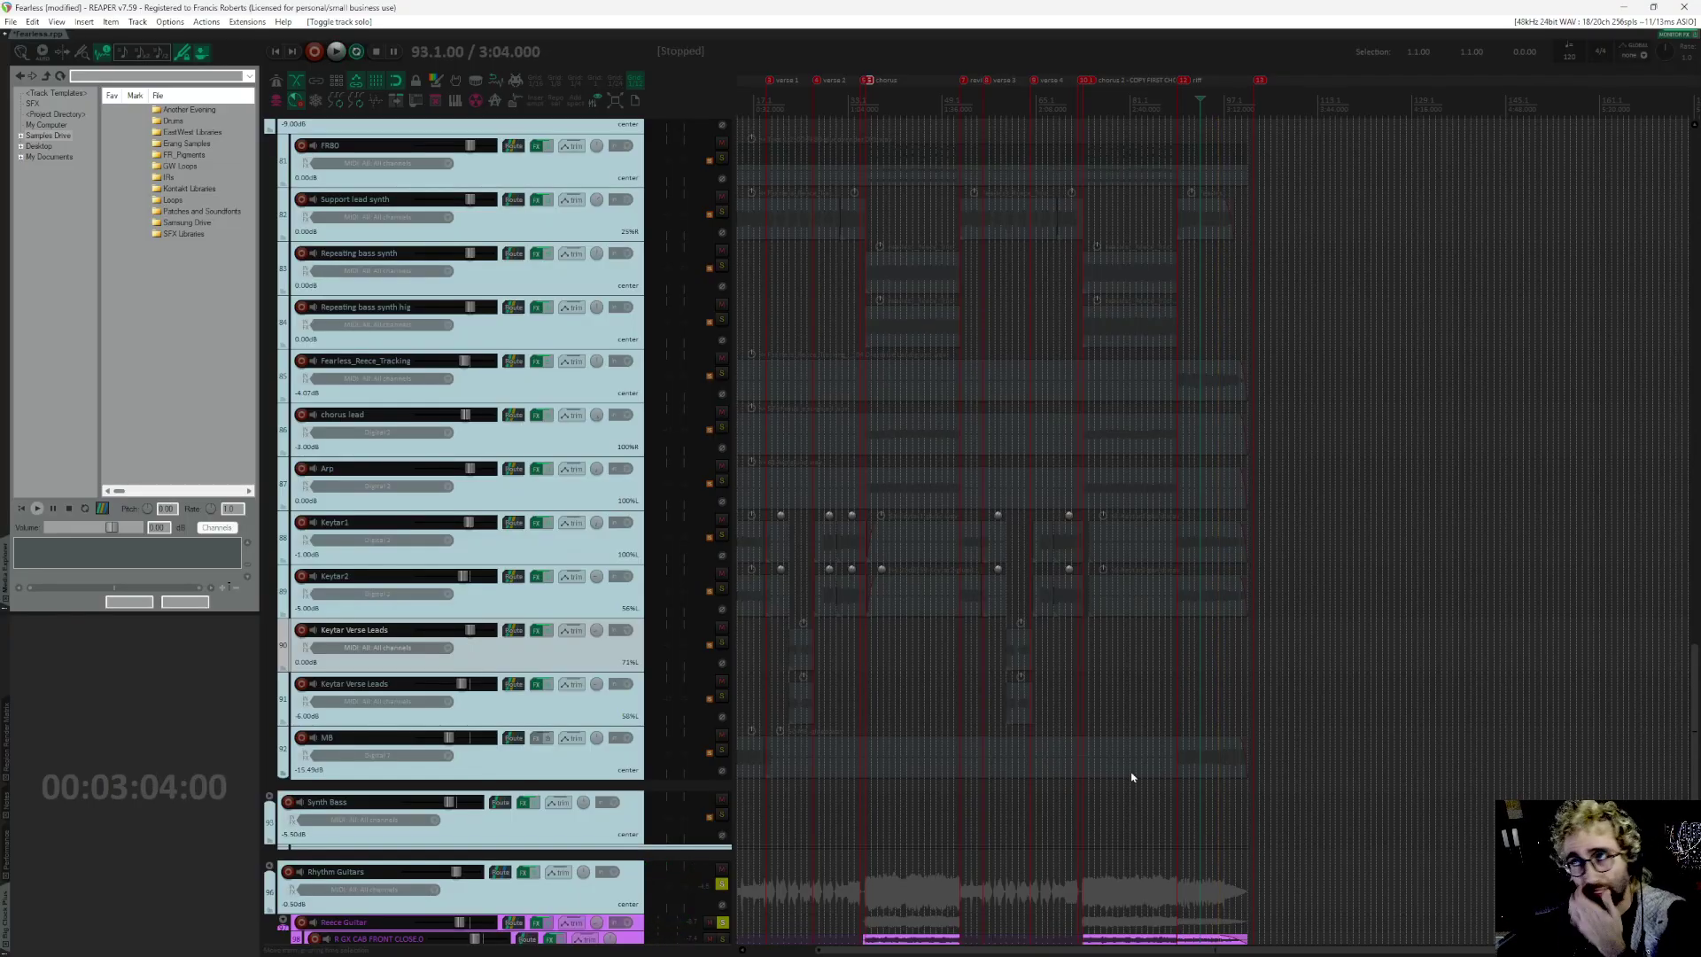
# Step: Clear the solos on the Rhythm Guitars folder and on its three guitar subfolders
pyautogui.scroll(-3, 986, 760)
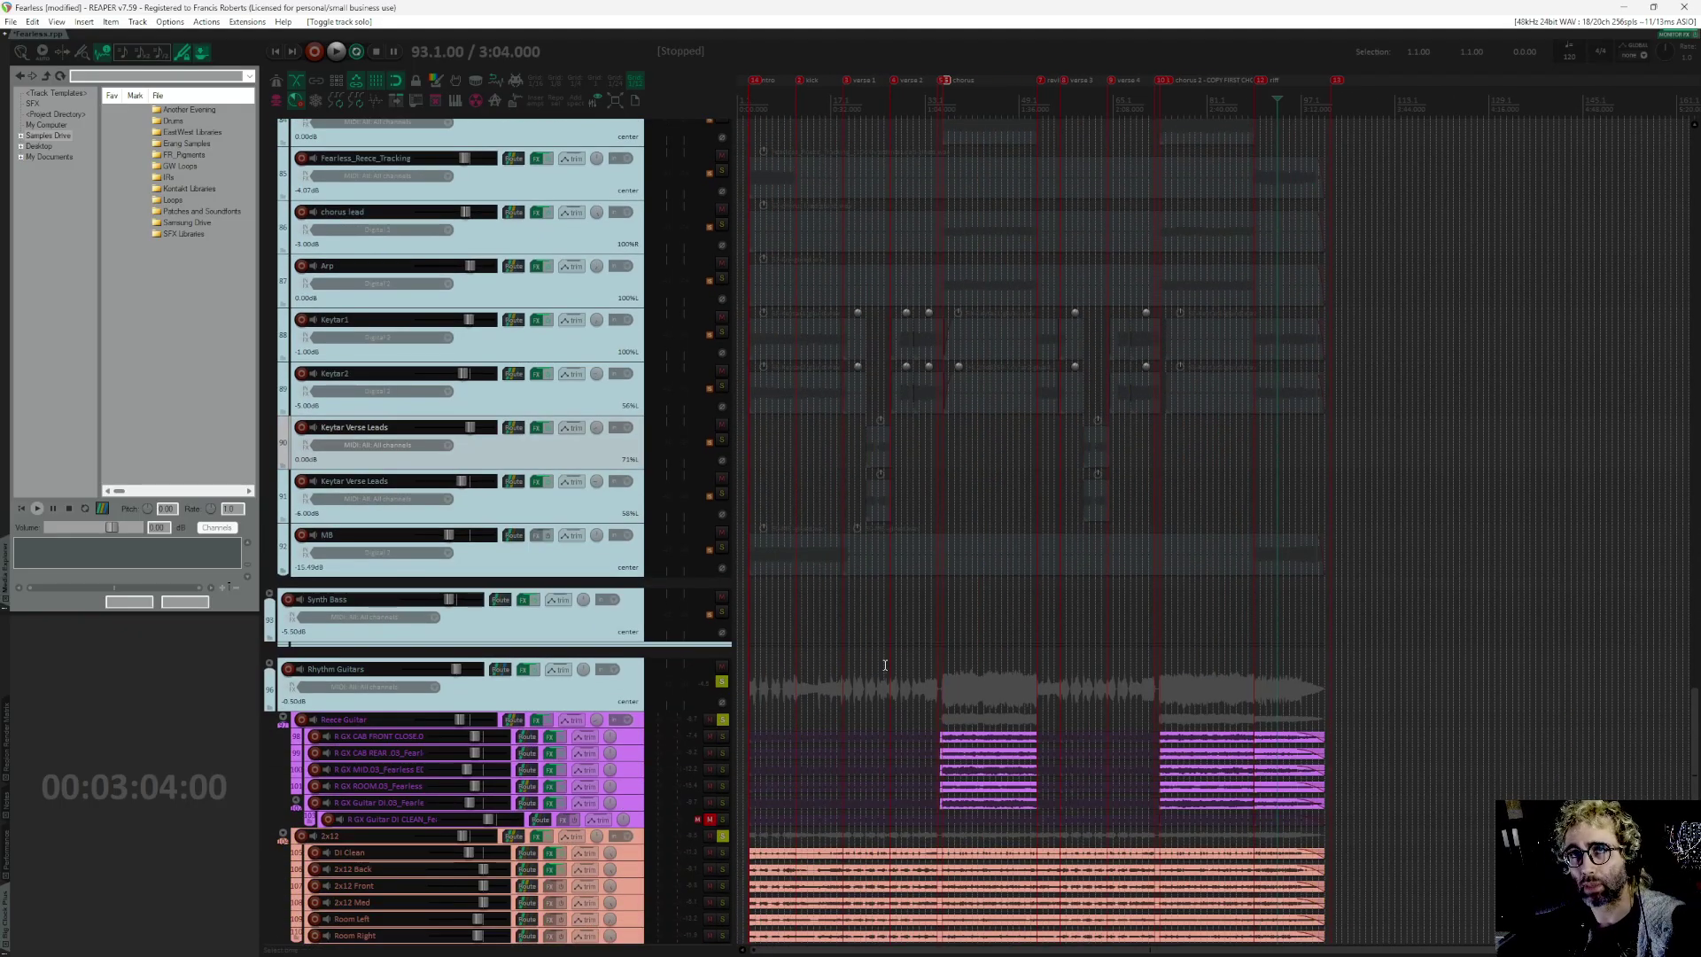
pyautogui.moveTo(724, 687); pyautogui.dragTo(726, 719)
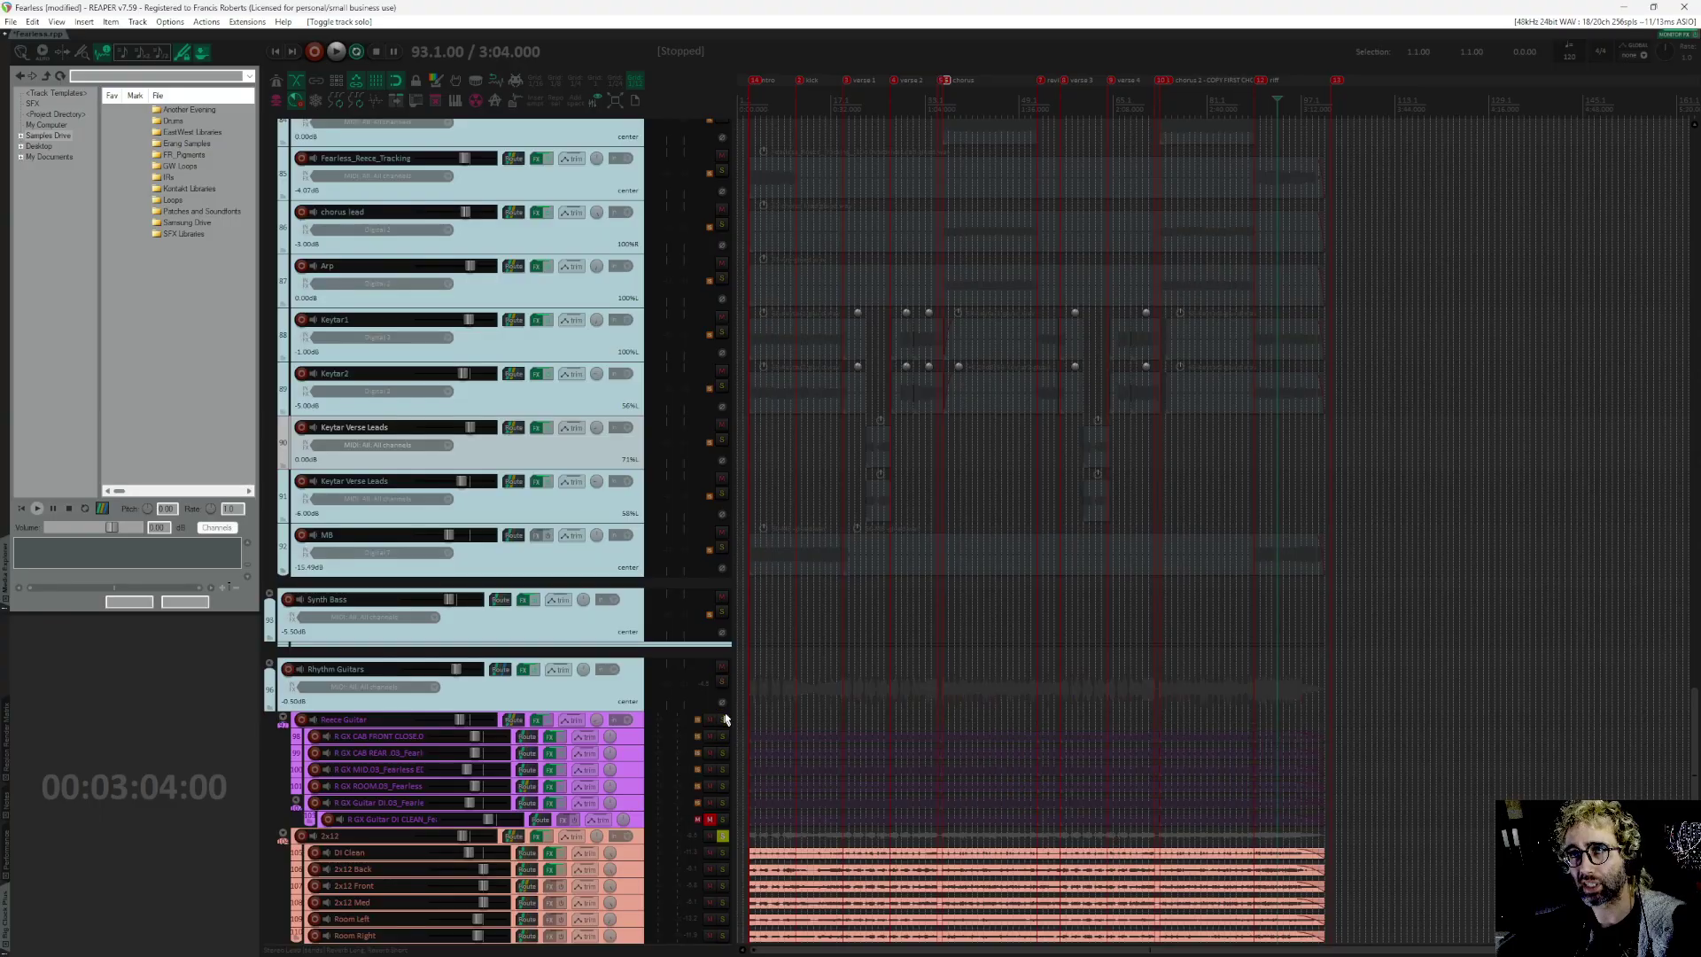
pyautogui.click(722, 828)
pyautogui.scroll(-2, 709, 786)
pyautogui.click(725, 774)
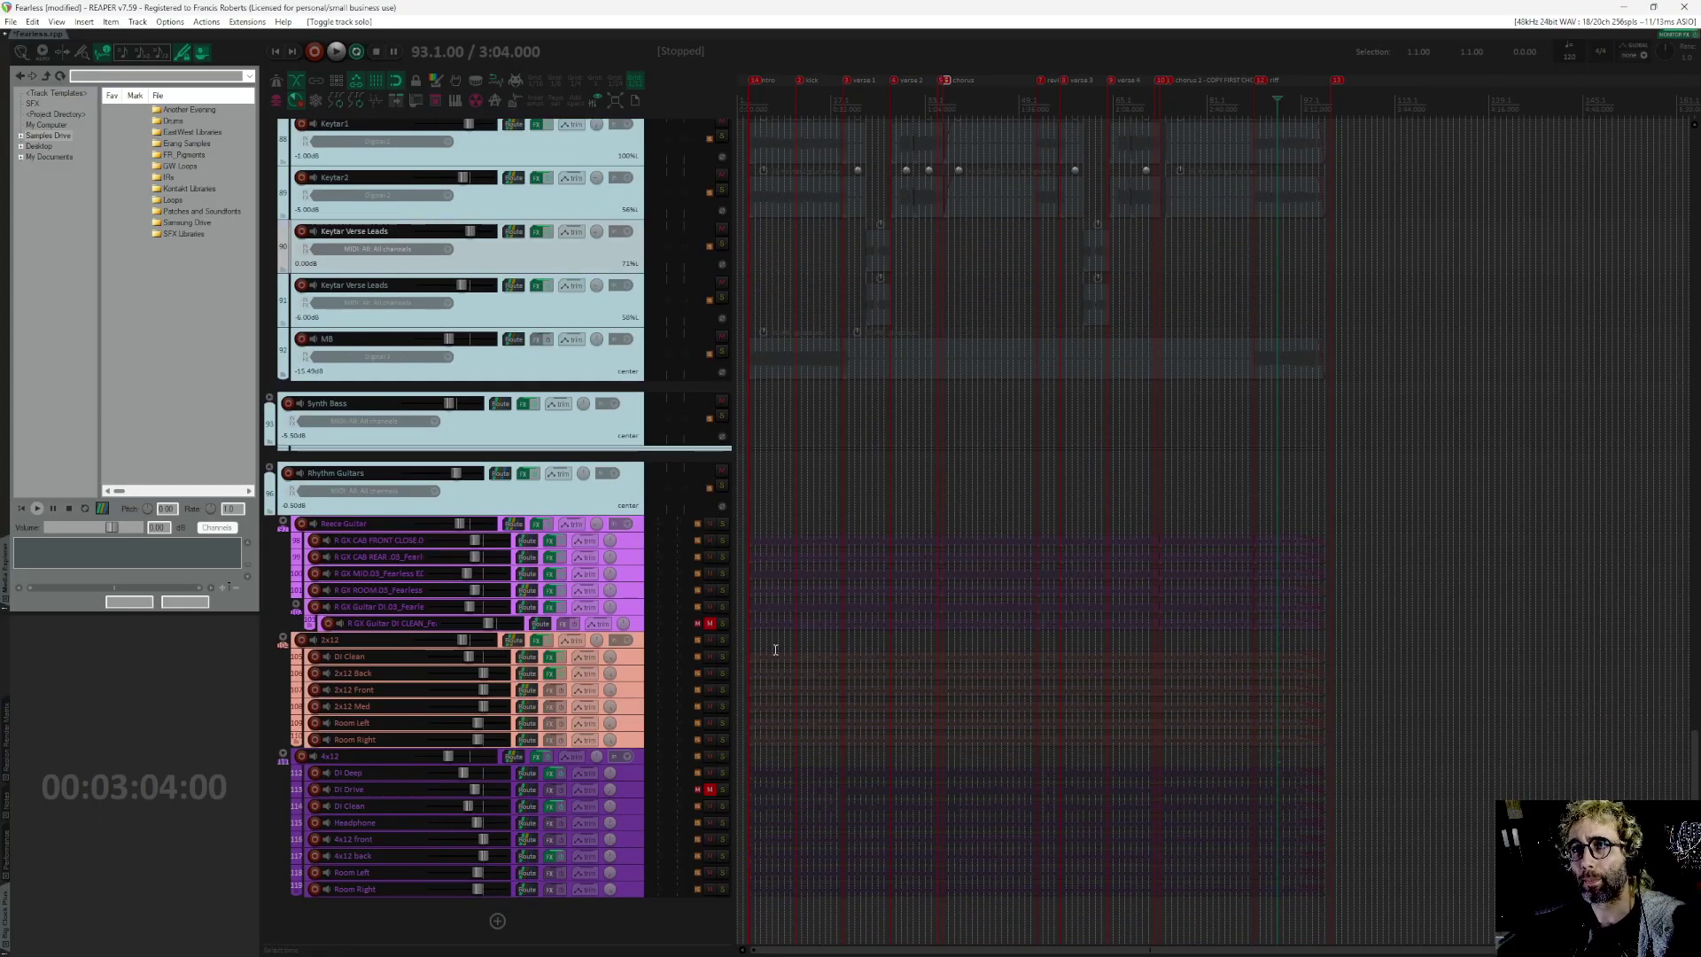
# Step: Play from bar 93 and clear the Stereo Lead solo to hear it within the full mix
pyautogui.press('space')
pyautogui.scroll(6, 987, 837)
pyautogui.scroll(8, 987, 837)
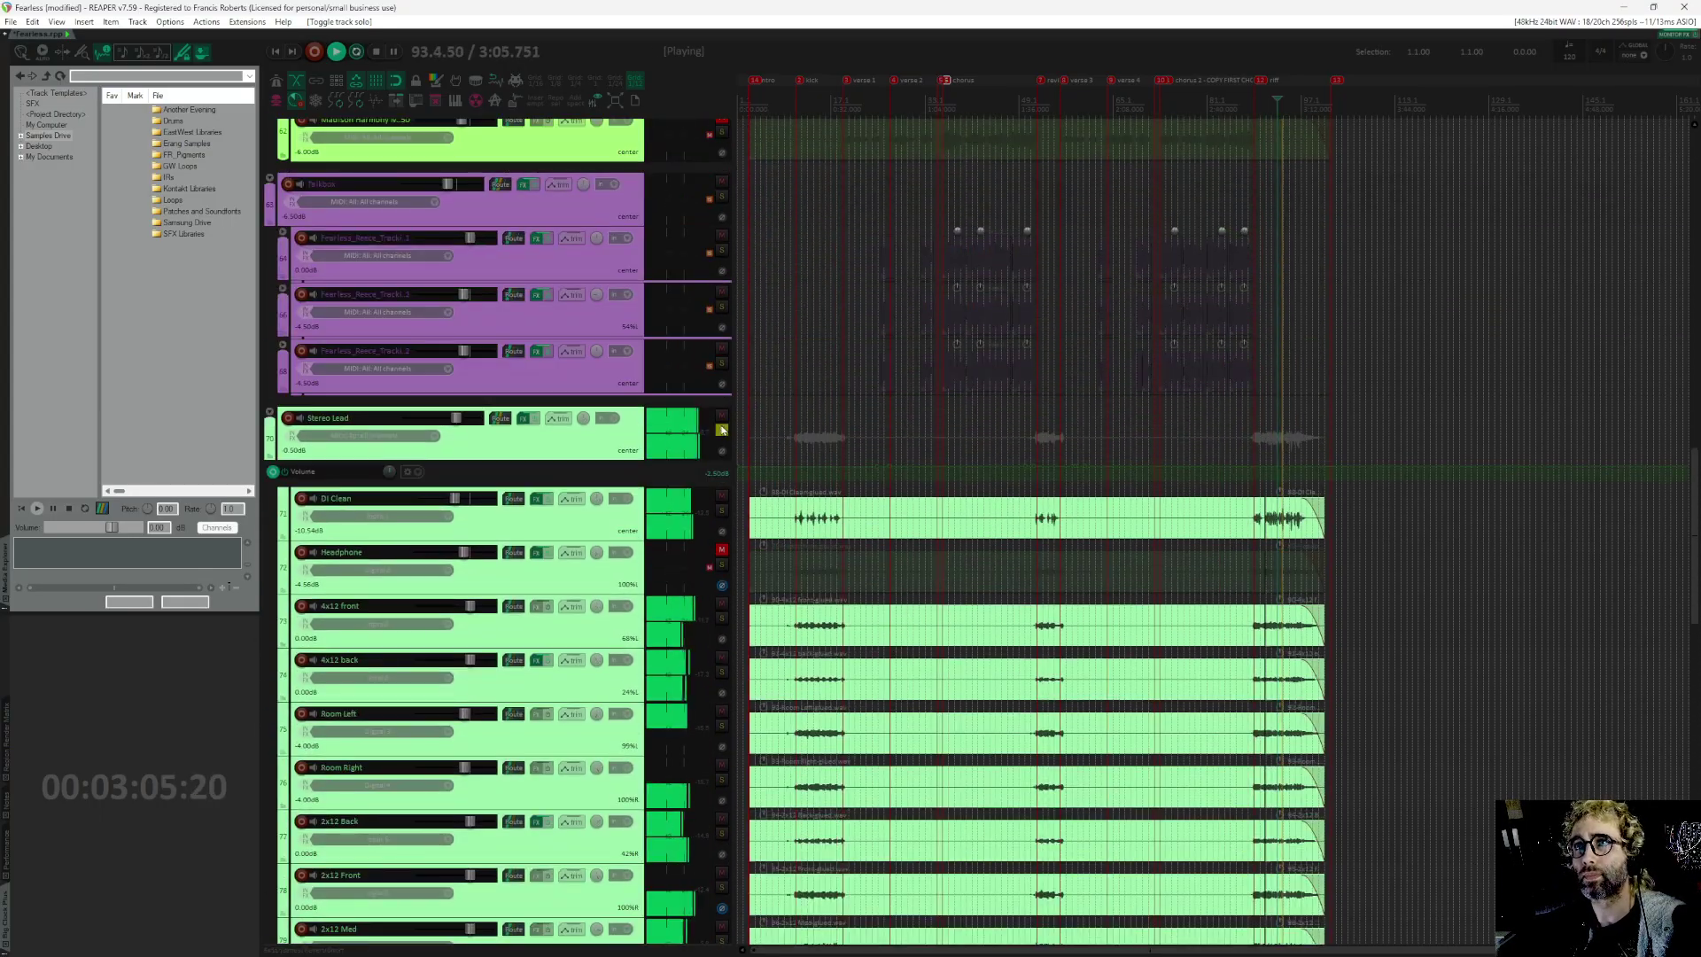
pyautogui.scroll(4, 1051, 562)
pyautogui.scroll(-8, 1155, 335)
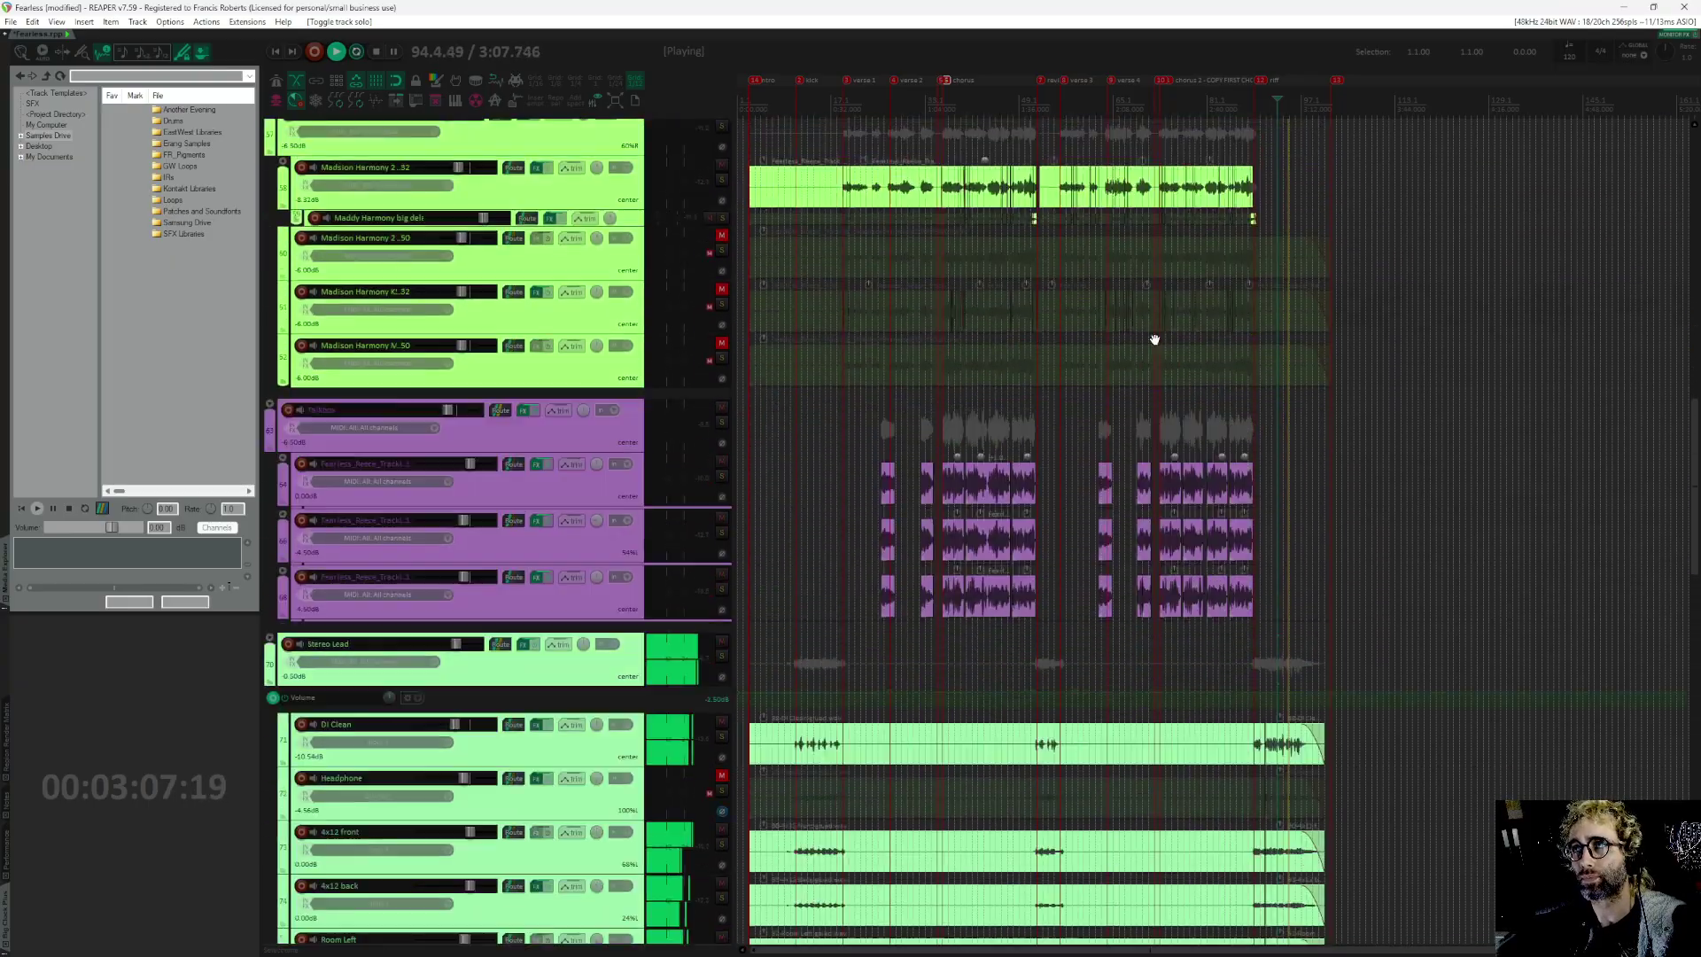
pyautogui.press('space')
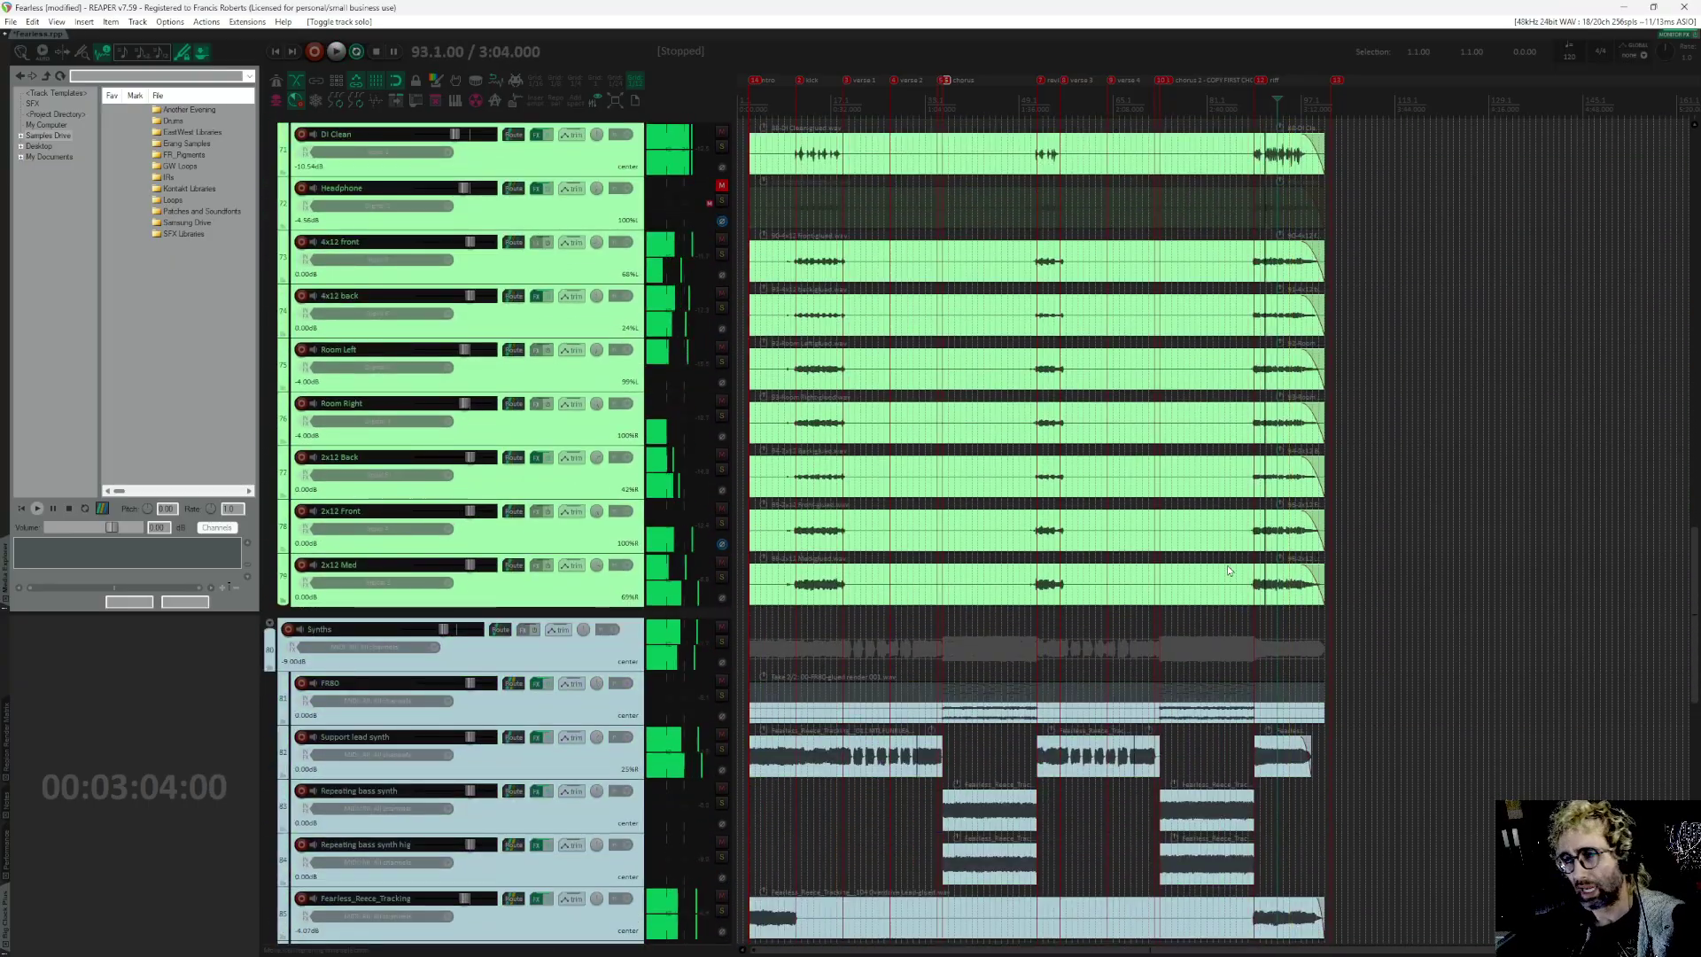
# Step: Expand the Synth Bass folder to show its bass tracks and reduce the track heights so all synth tracks fit in view
pyautogui.scroll(-1, 1135, 719)
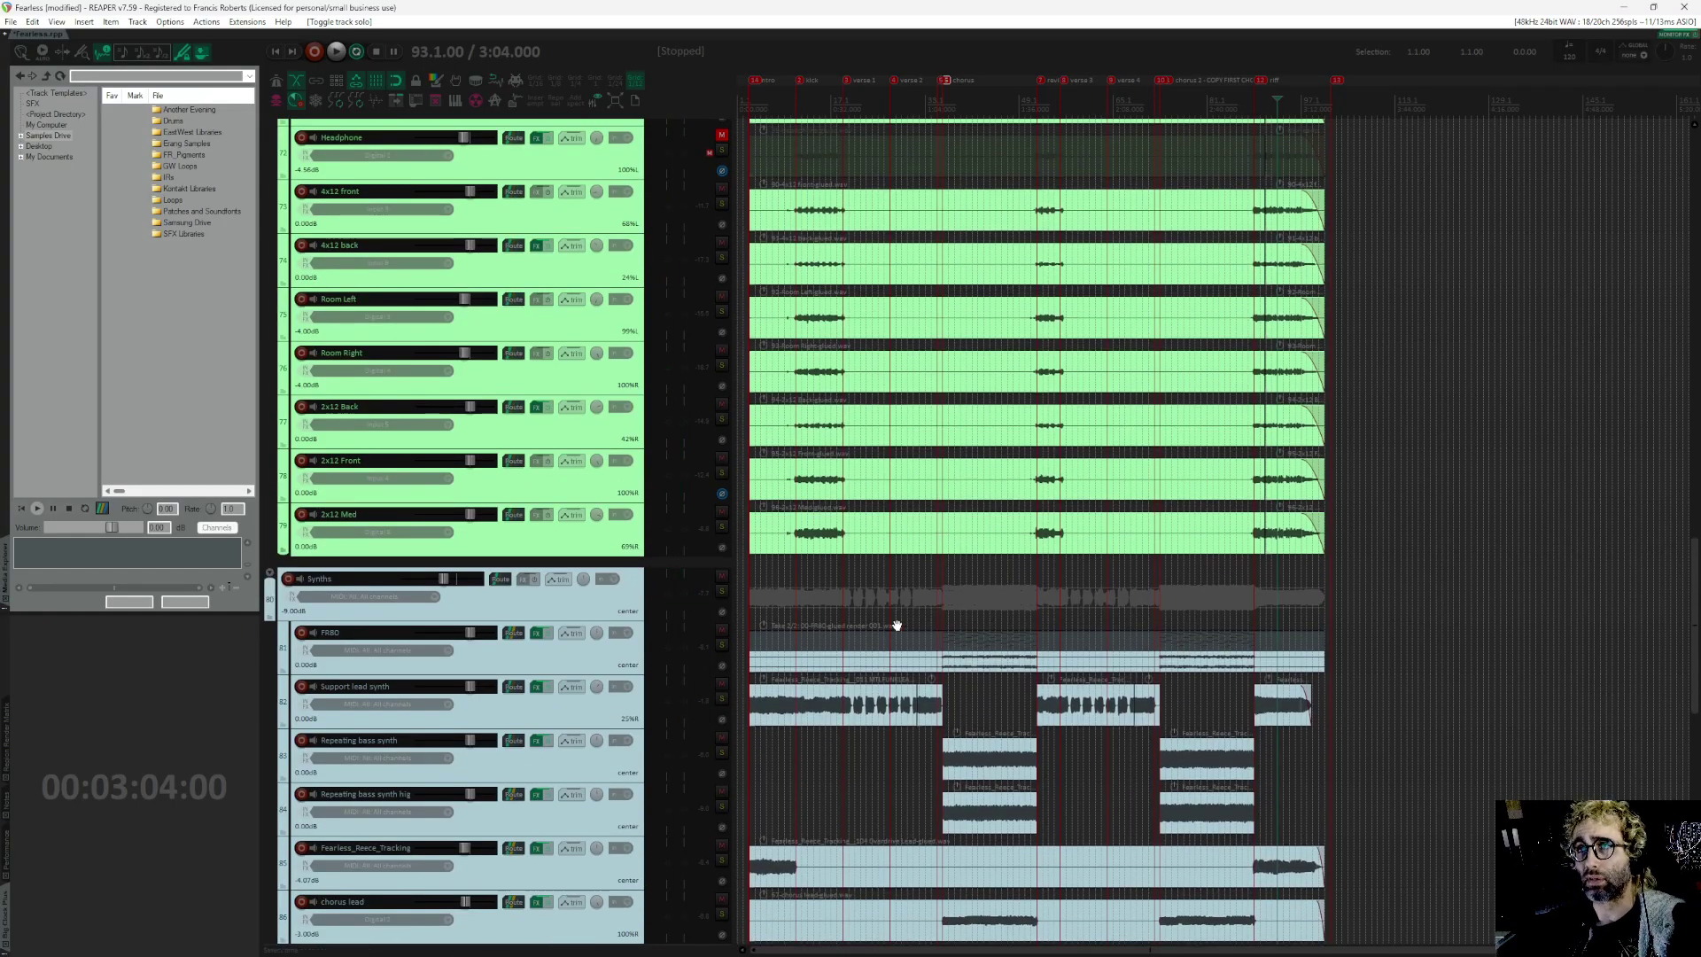
pyautogui.scroll(-1, 1035, 572)
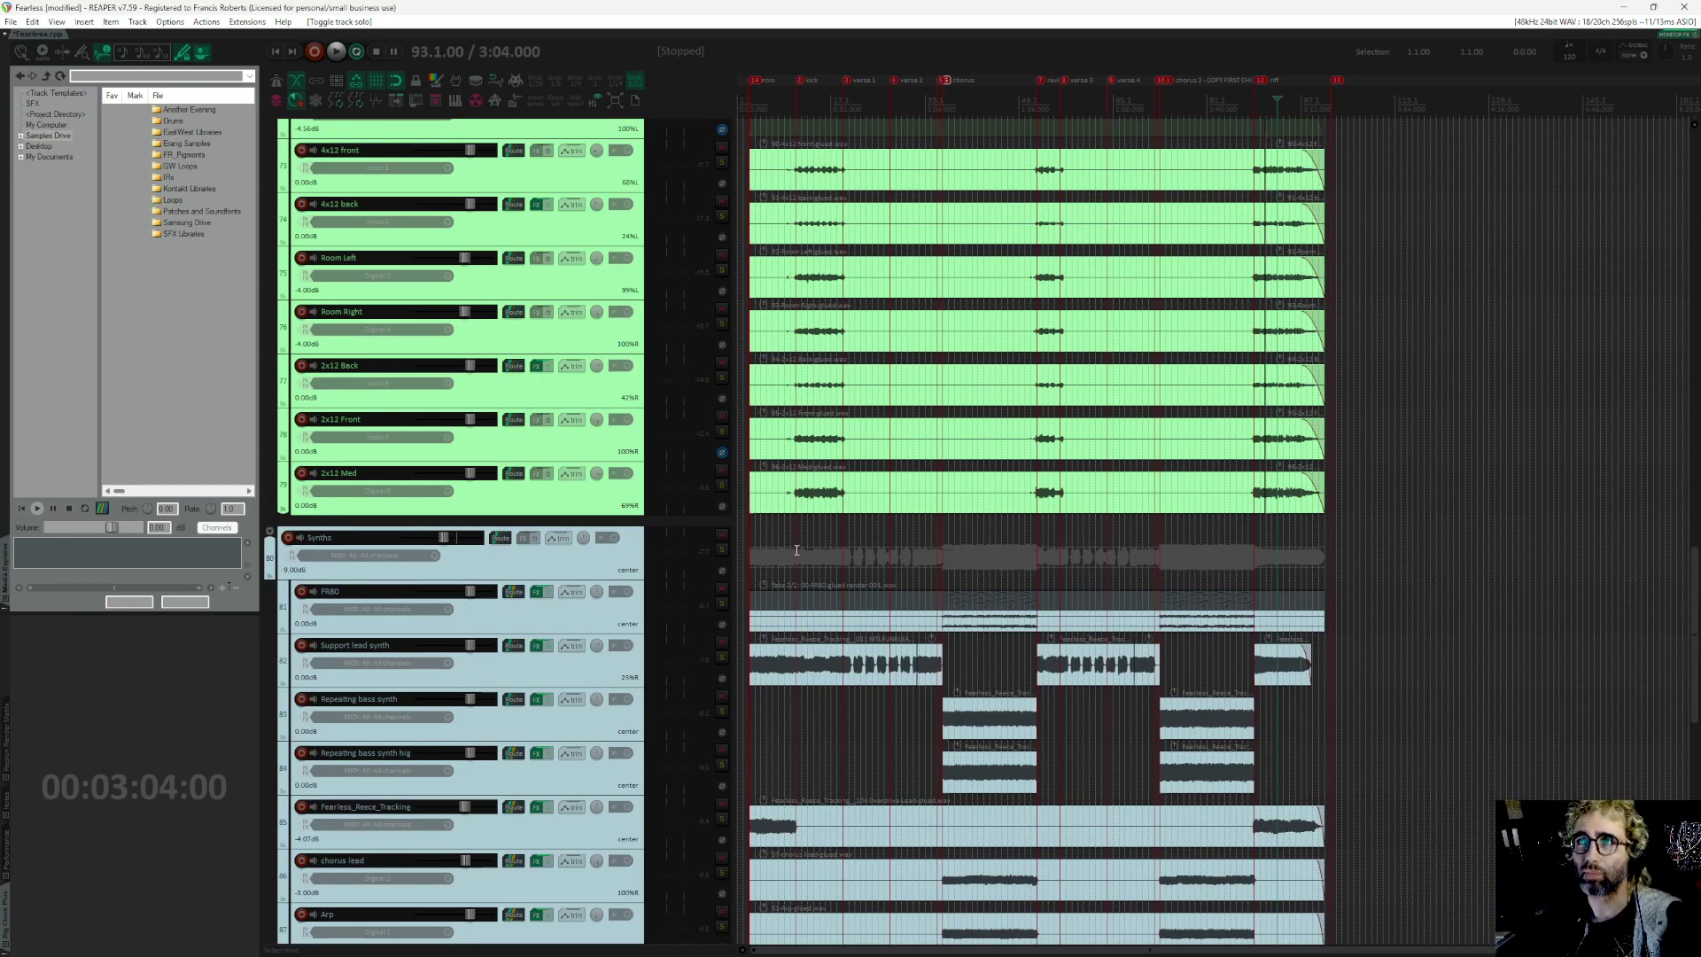
pyautogui.scroll(-5, 839, 732)
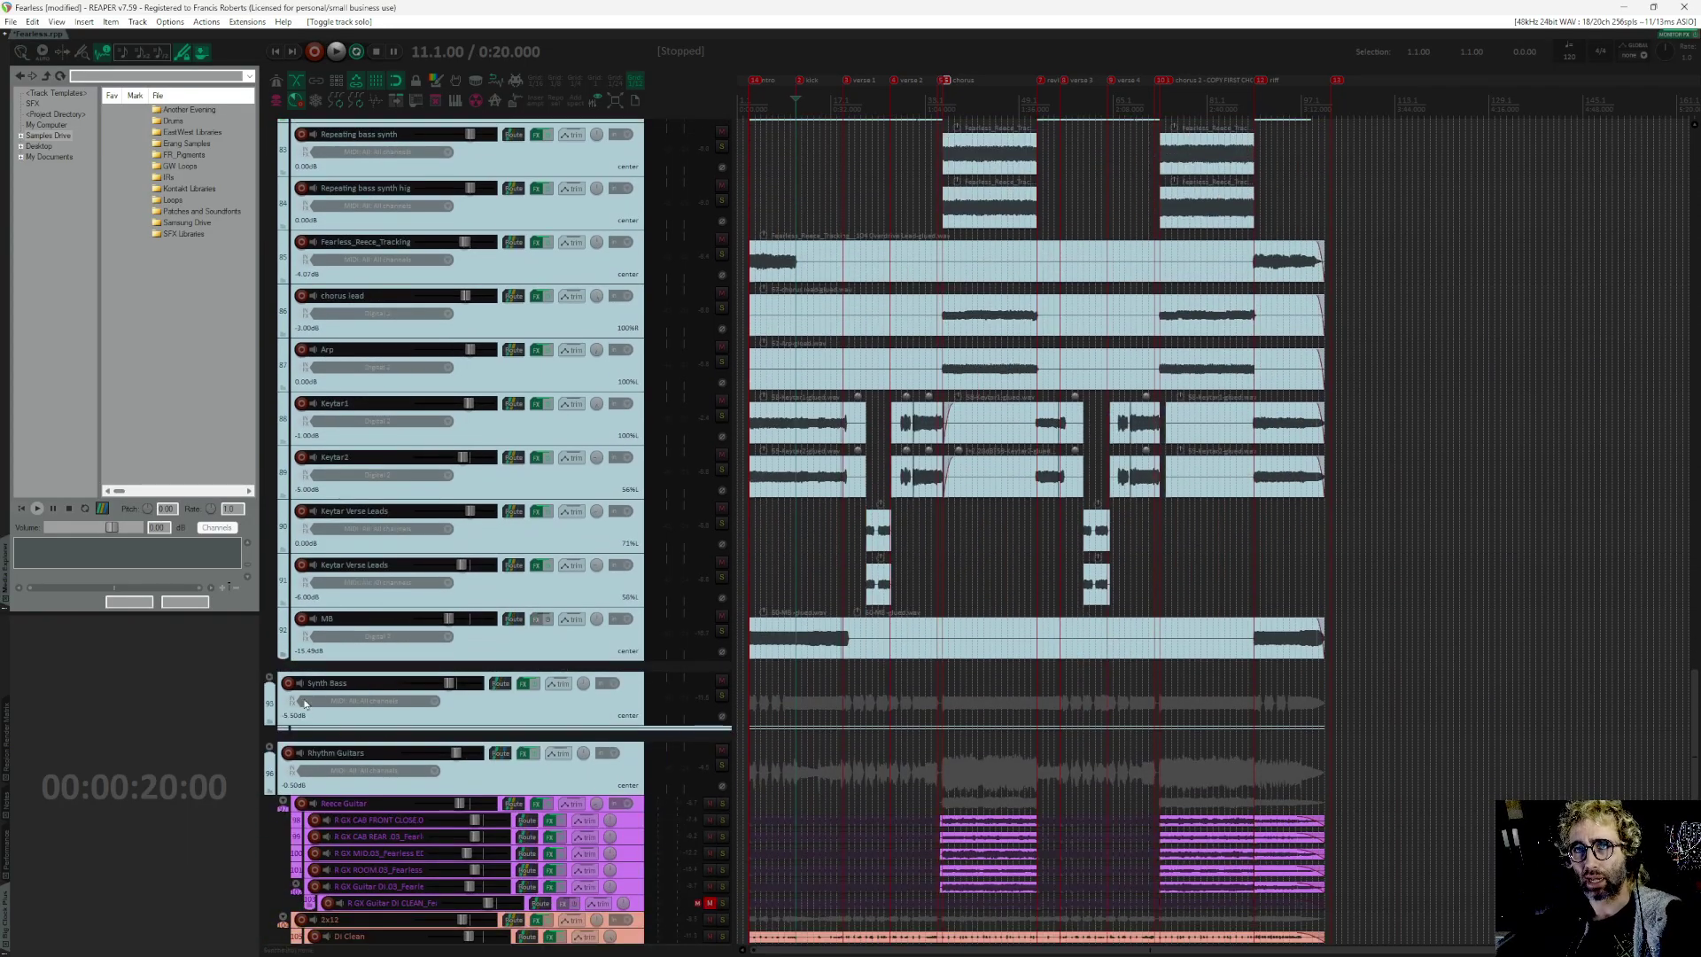
pyautogui.click(271, 679)
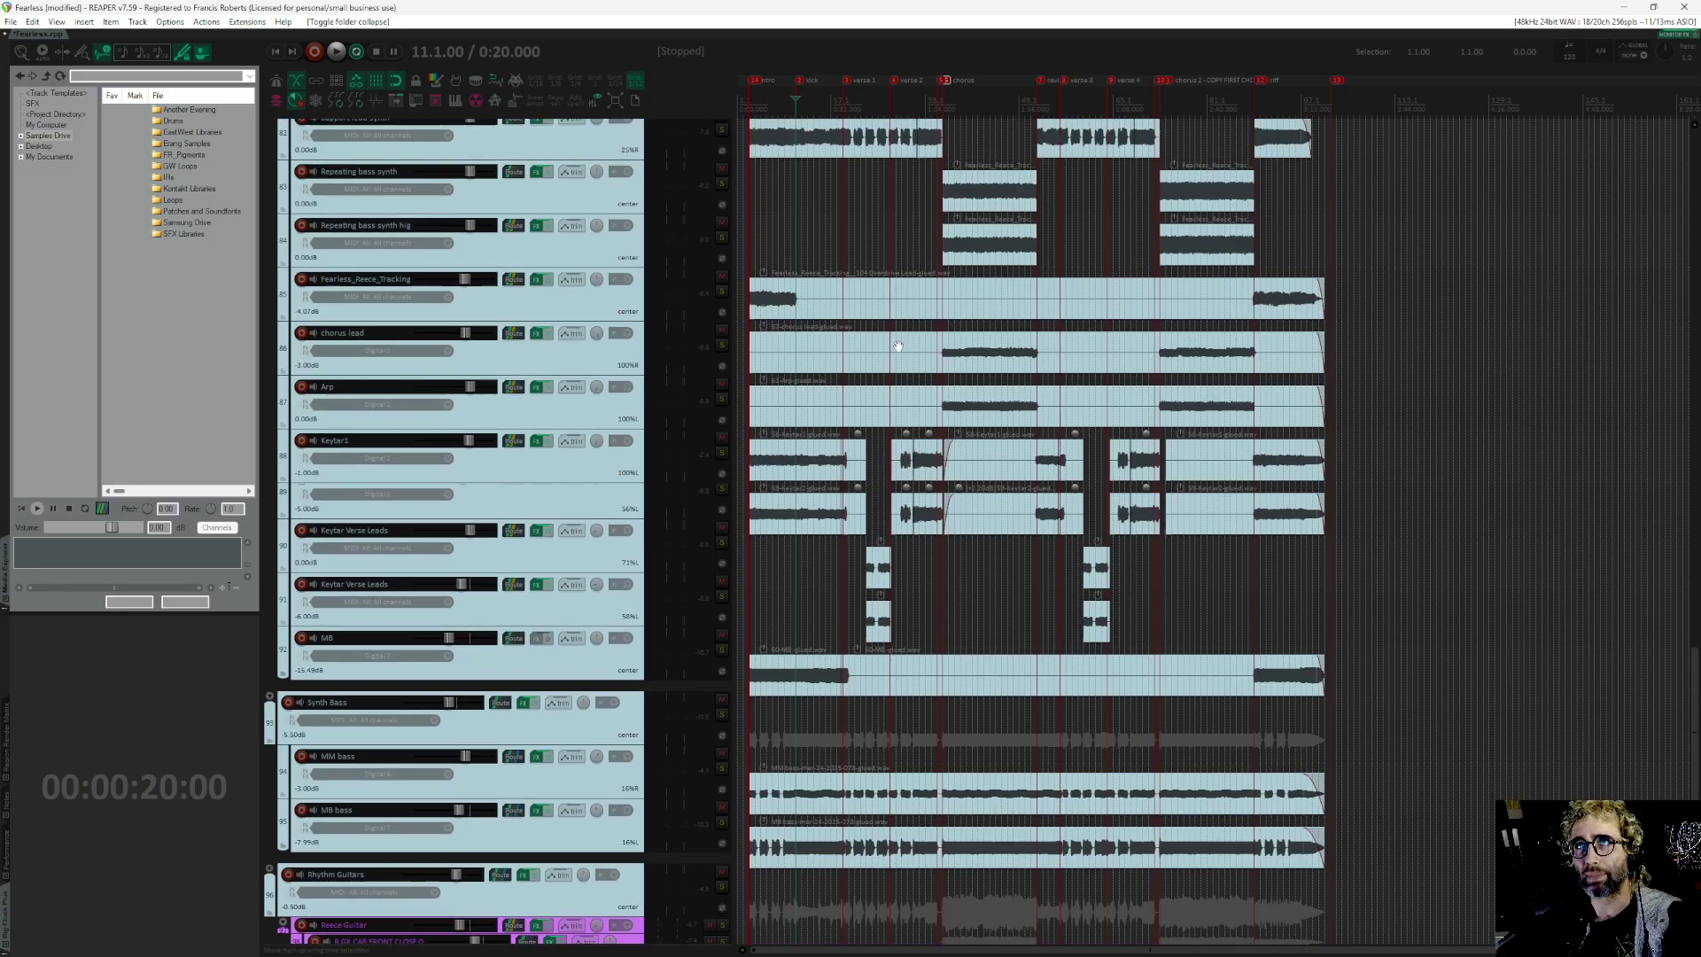
pyautogui.scroll(3, 856, 321)
pyautogui.scroll(-3, 856, 367)
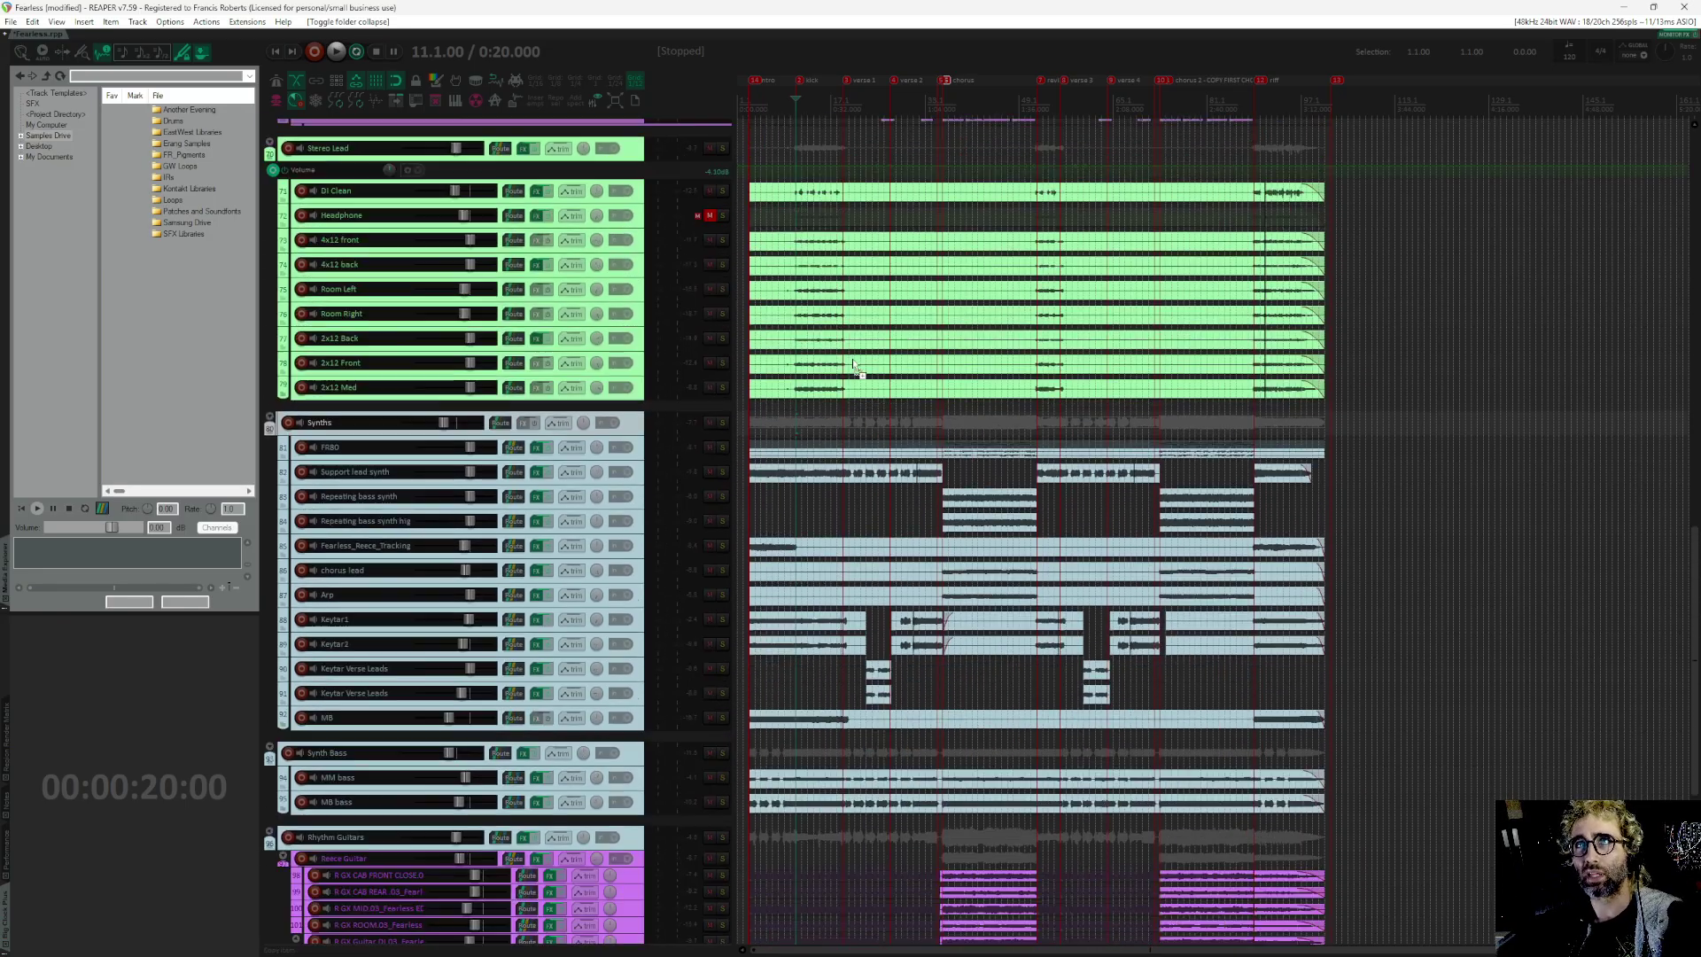
pyautogui.scroll(-1, 875, 411)
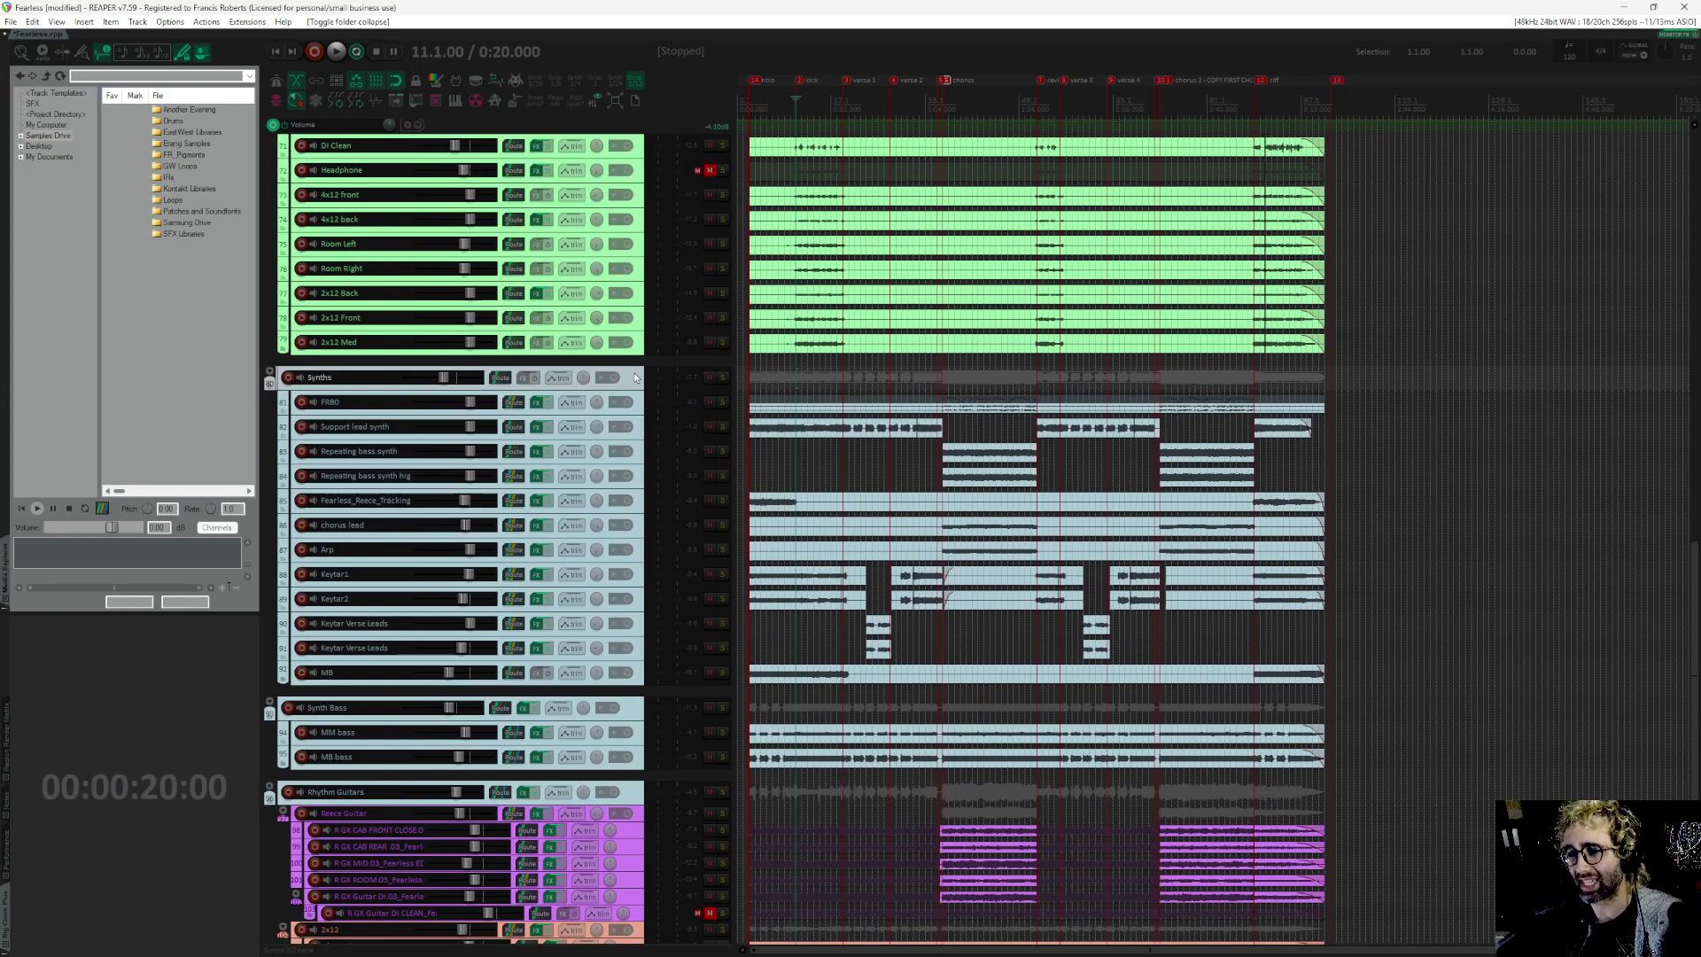
# Step: Solo the Synths and Synth Bass folders together
pyautogui.click(723, 378)
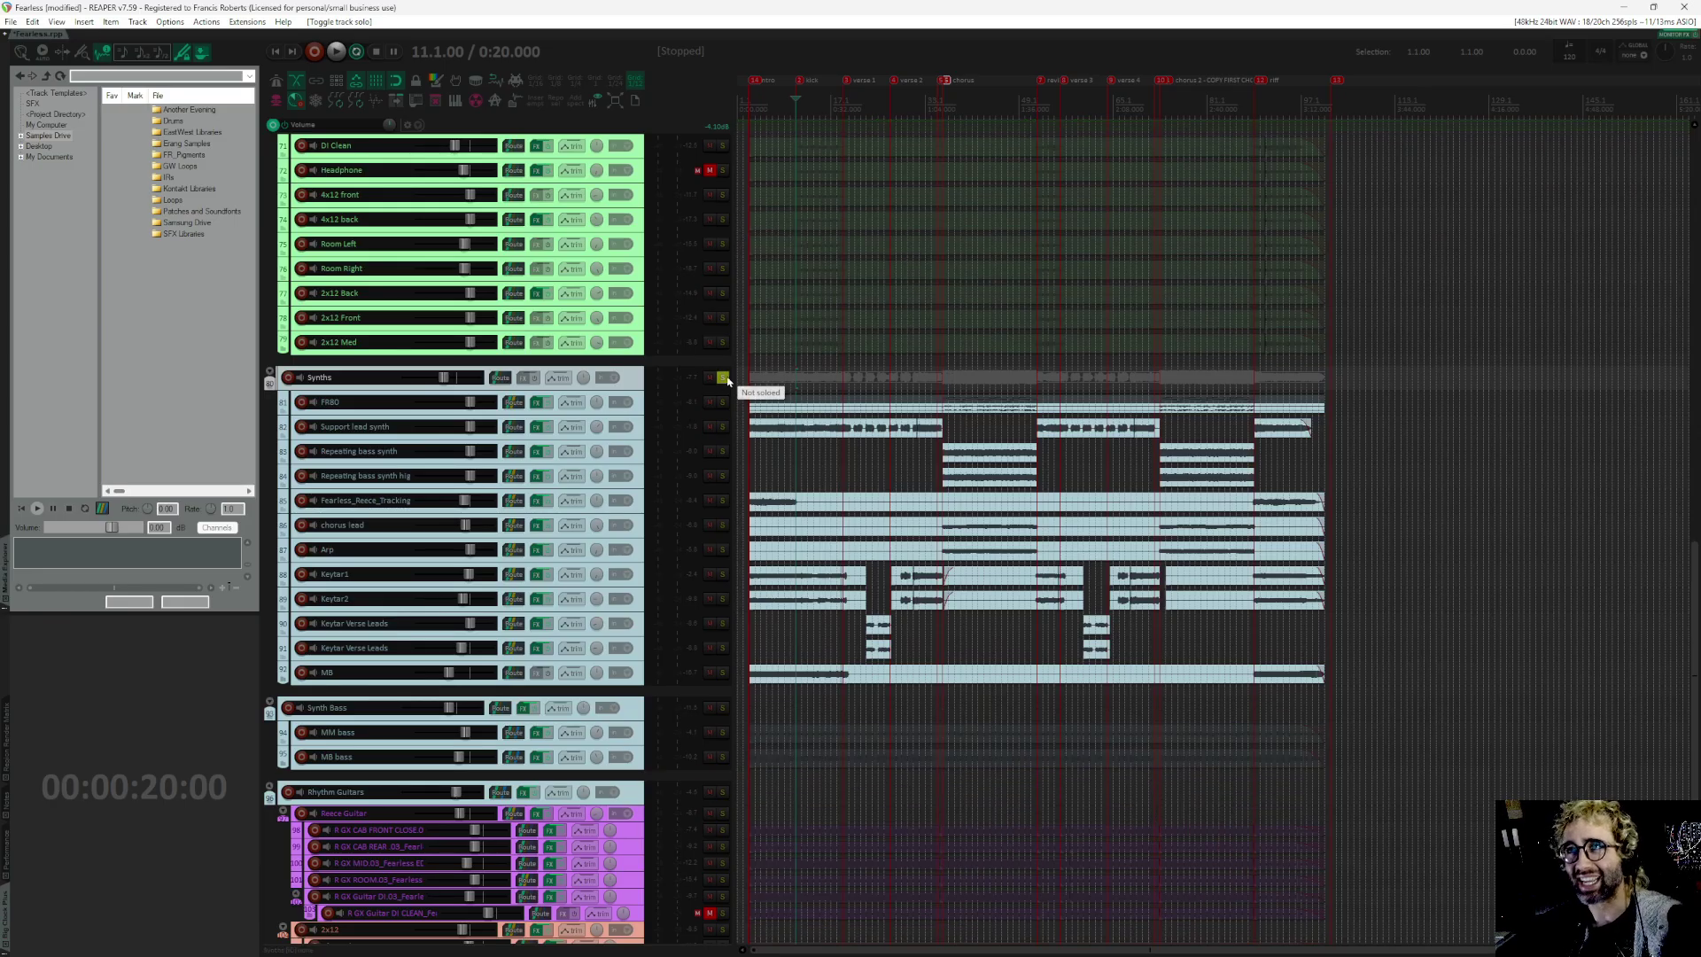
pyautogui.click(723, 713)
pyautogui.scroll(1, 934, 531)
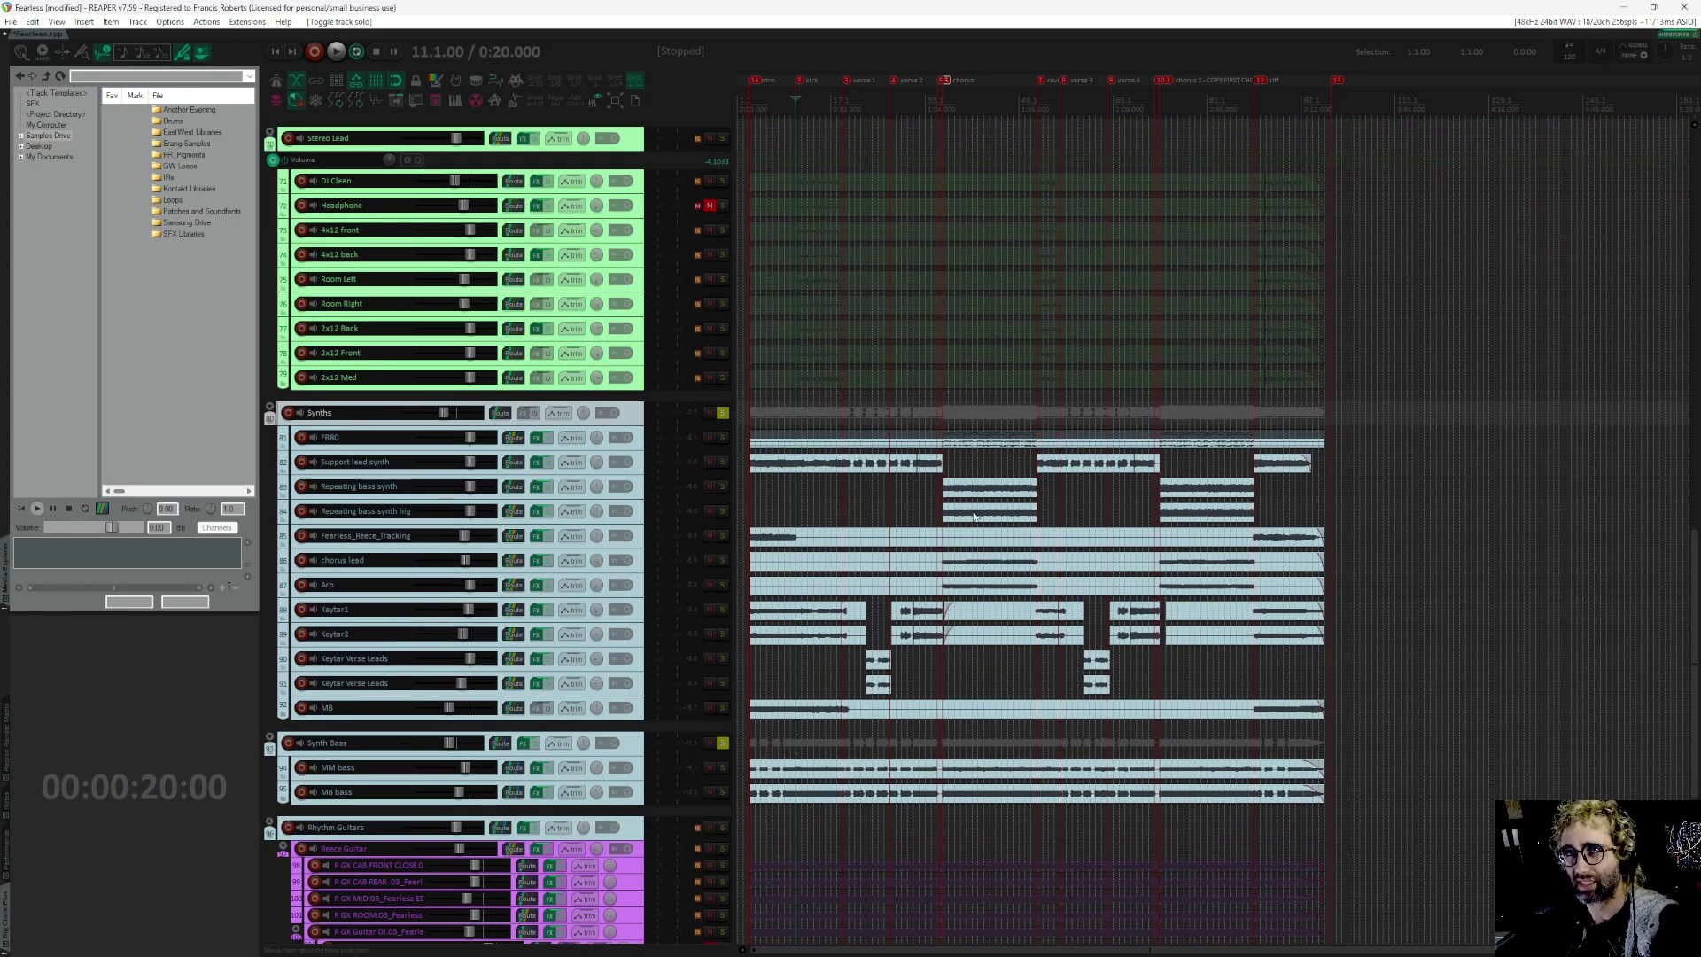
# Step: Play the soloed synths and synth bass from just before the intro marker, and stop playback after a few bars
pyautogui.press('Home')
pyautogui.scroll(5, 933, 516)
pyautogui.click(786, 486)
pyautogui.press('space')
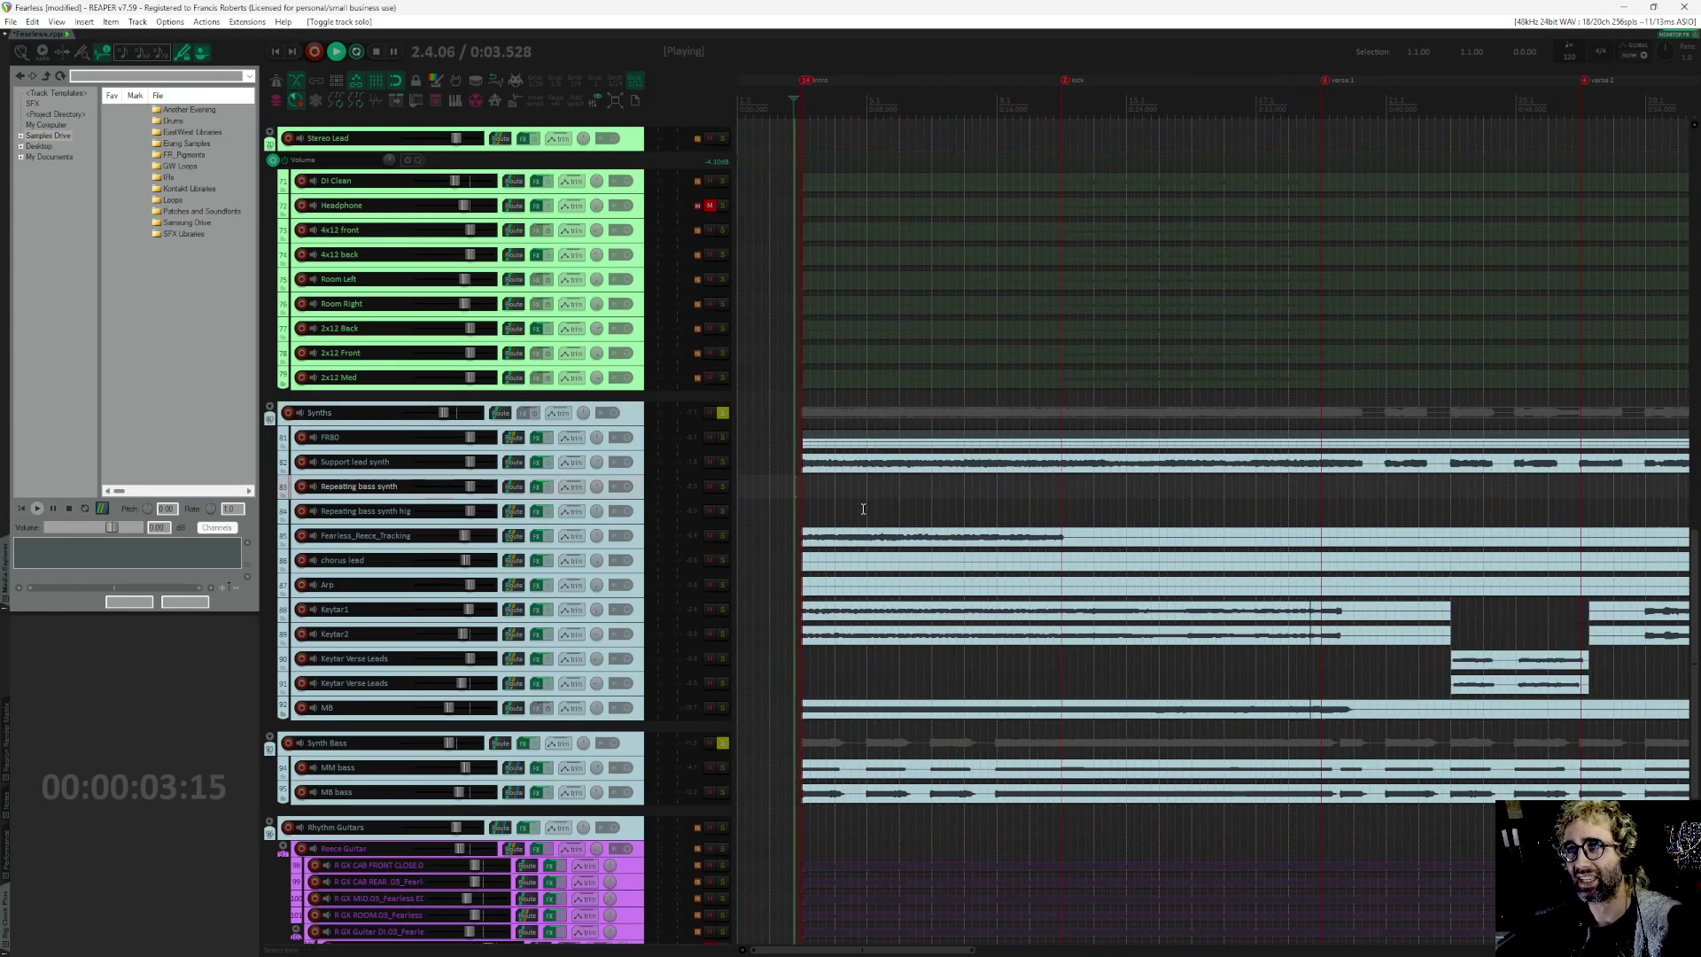
pyautogui.scroll(4, 905, 520)
pyautogui.scroll(-5, 905, 520)
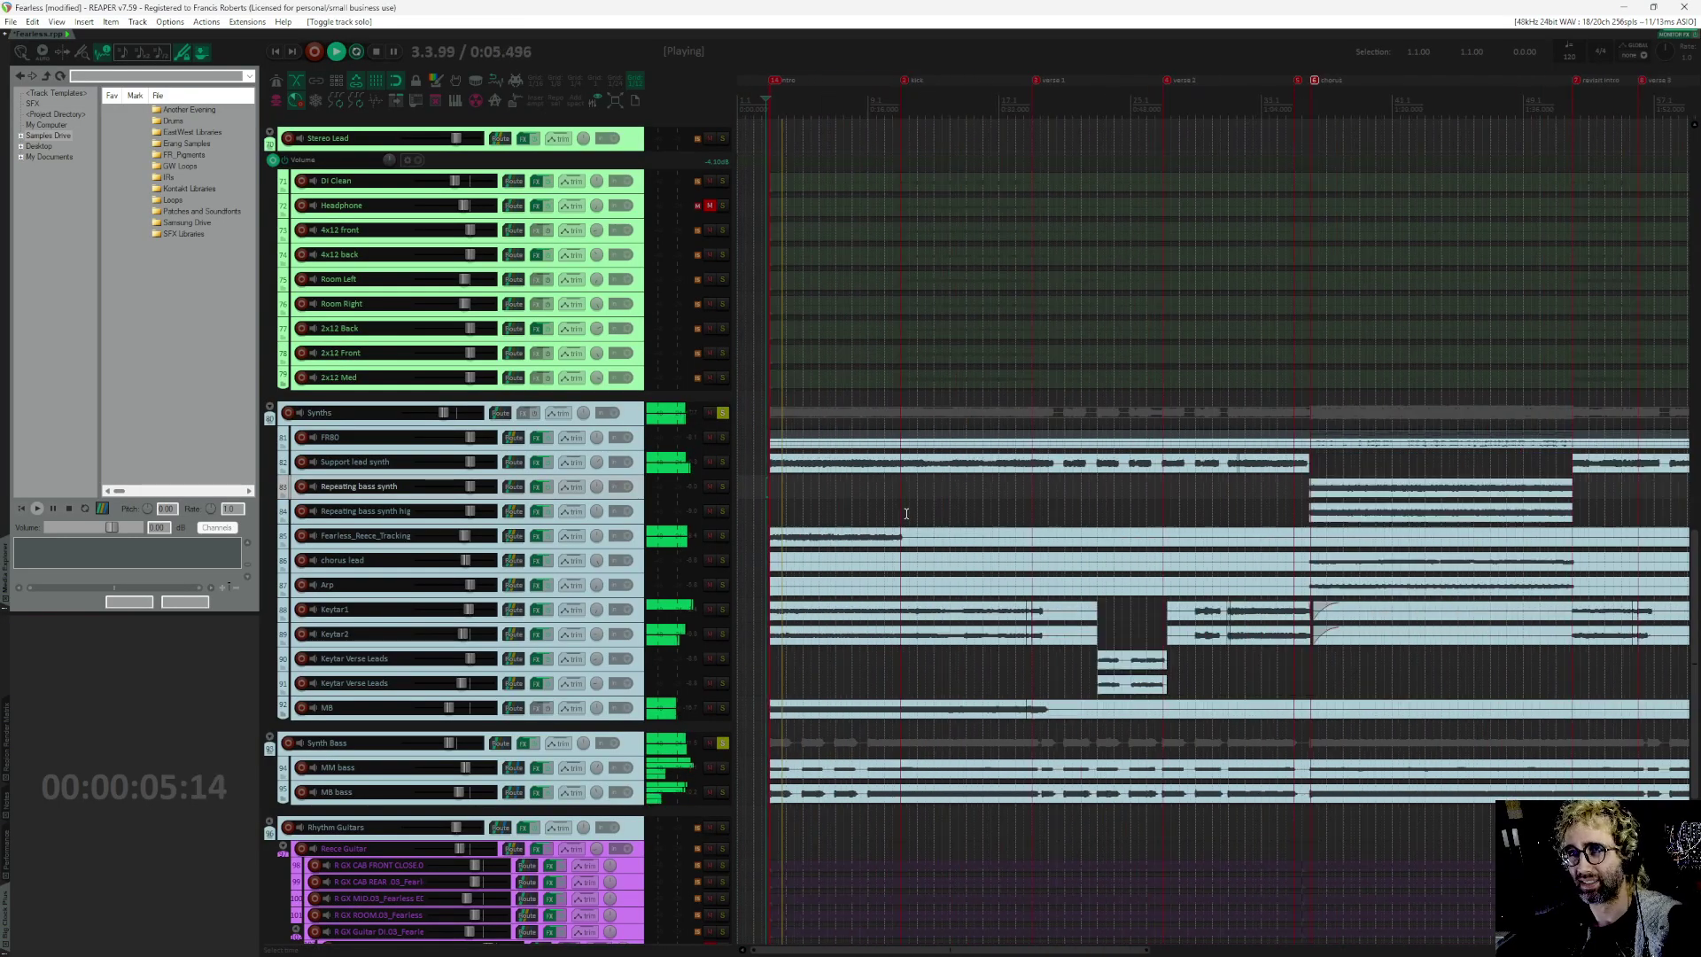
pyautogui.scroll(1, 926, 519)
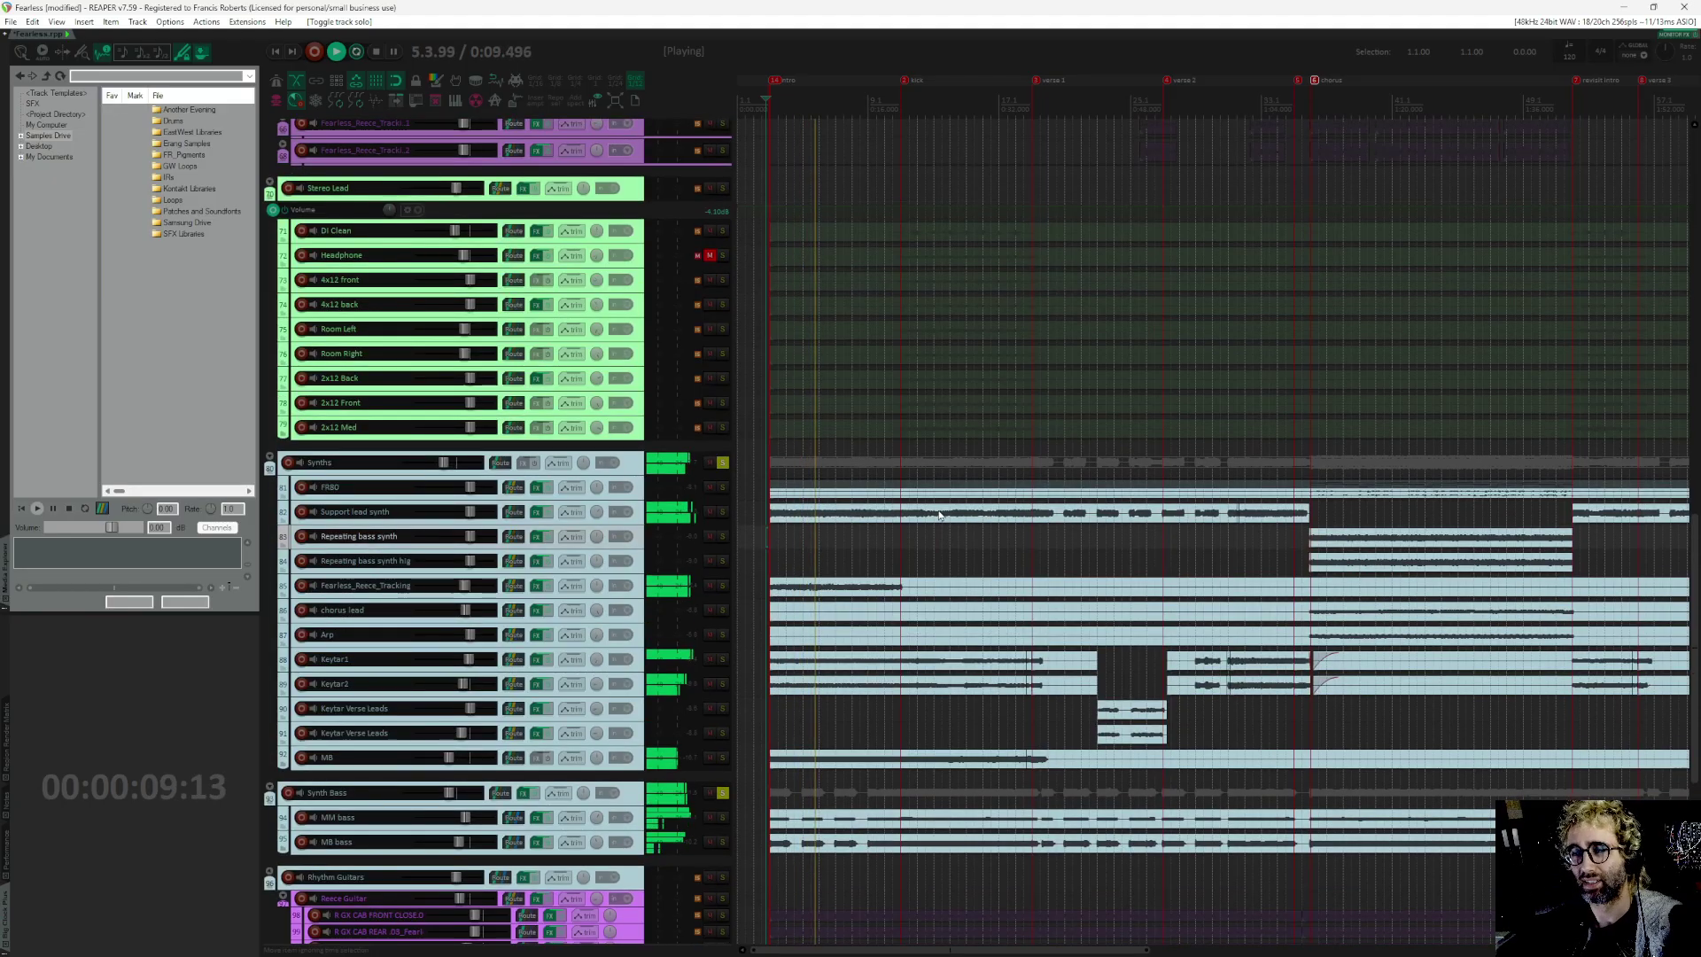
pyautogui.scroll(-2, 965, 560)
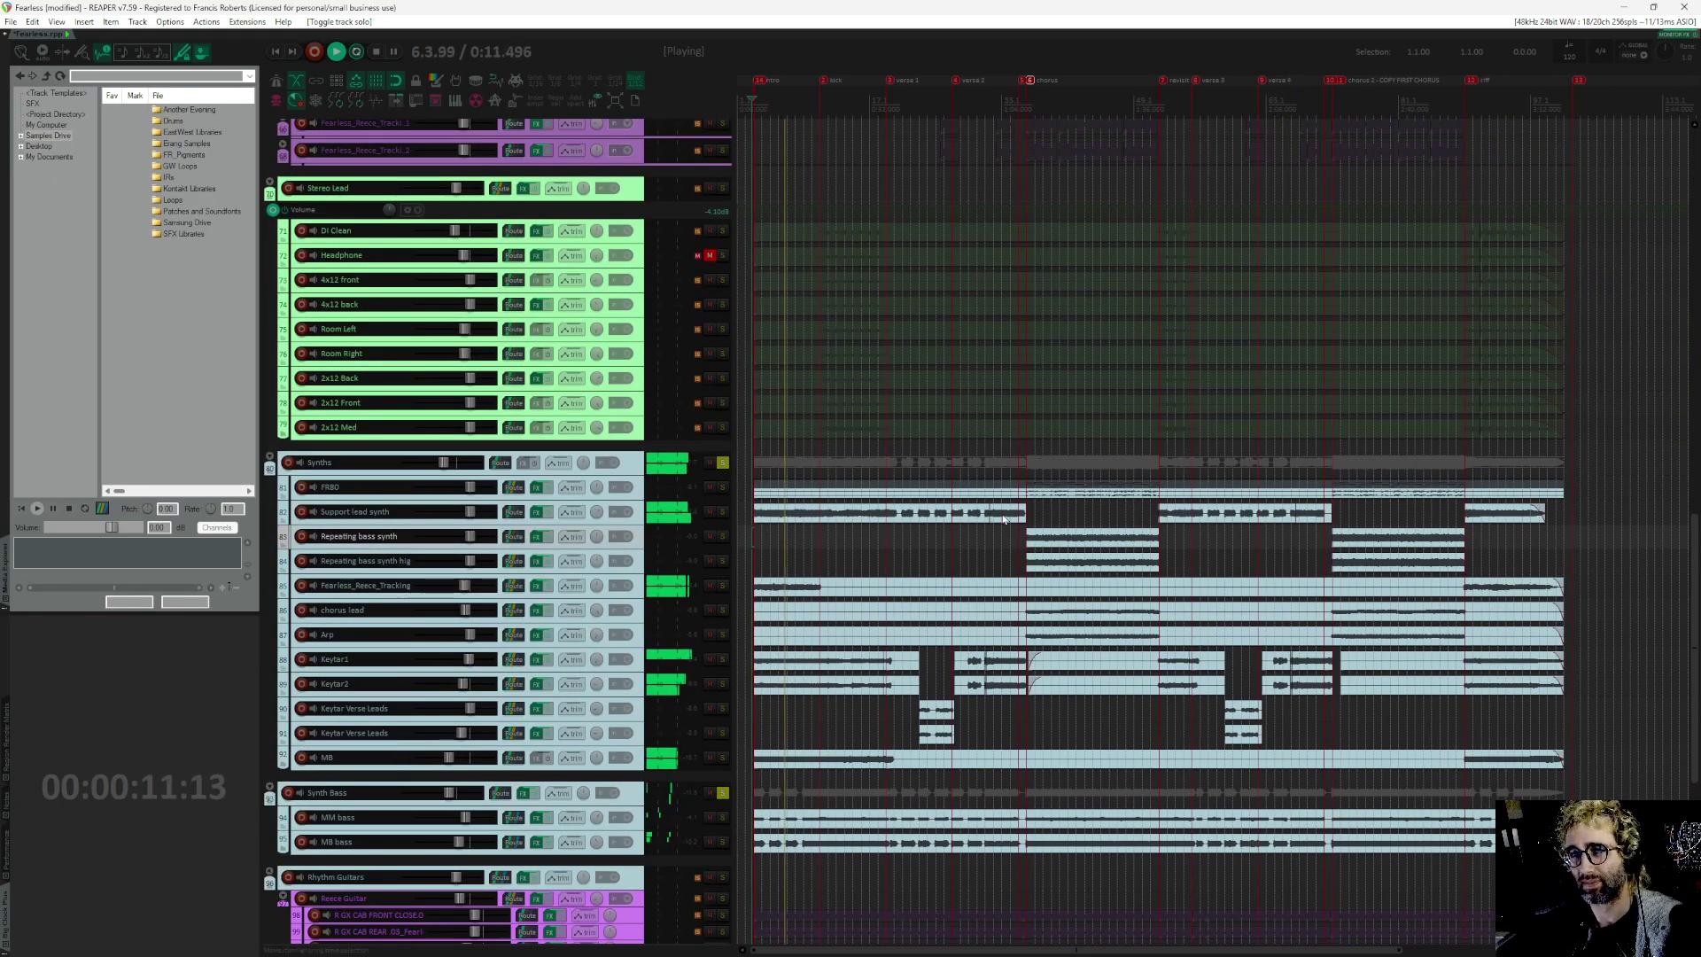
pyautogui.scroll(-4, 1106, 416)
pyautogui.scroll(3, 1105, 415)
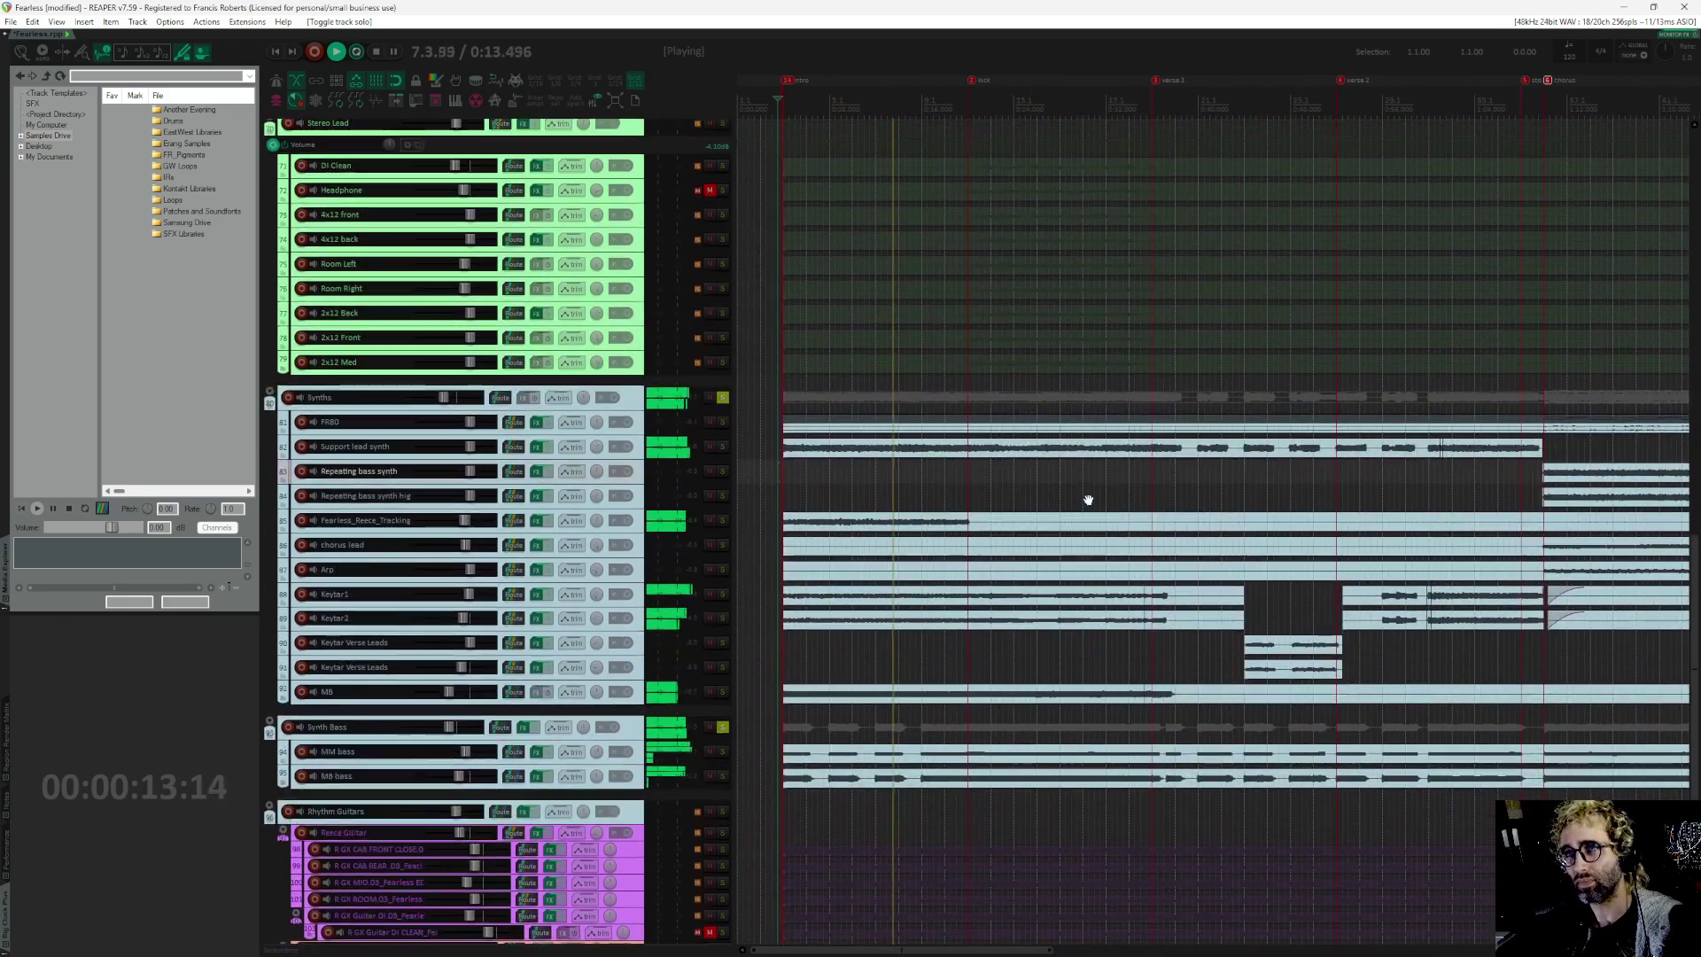
pyautogui.scroll(3, 1086, 497)
pyautogui.press('space')
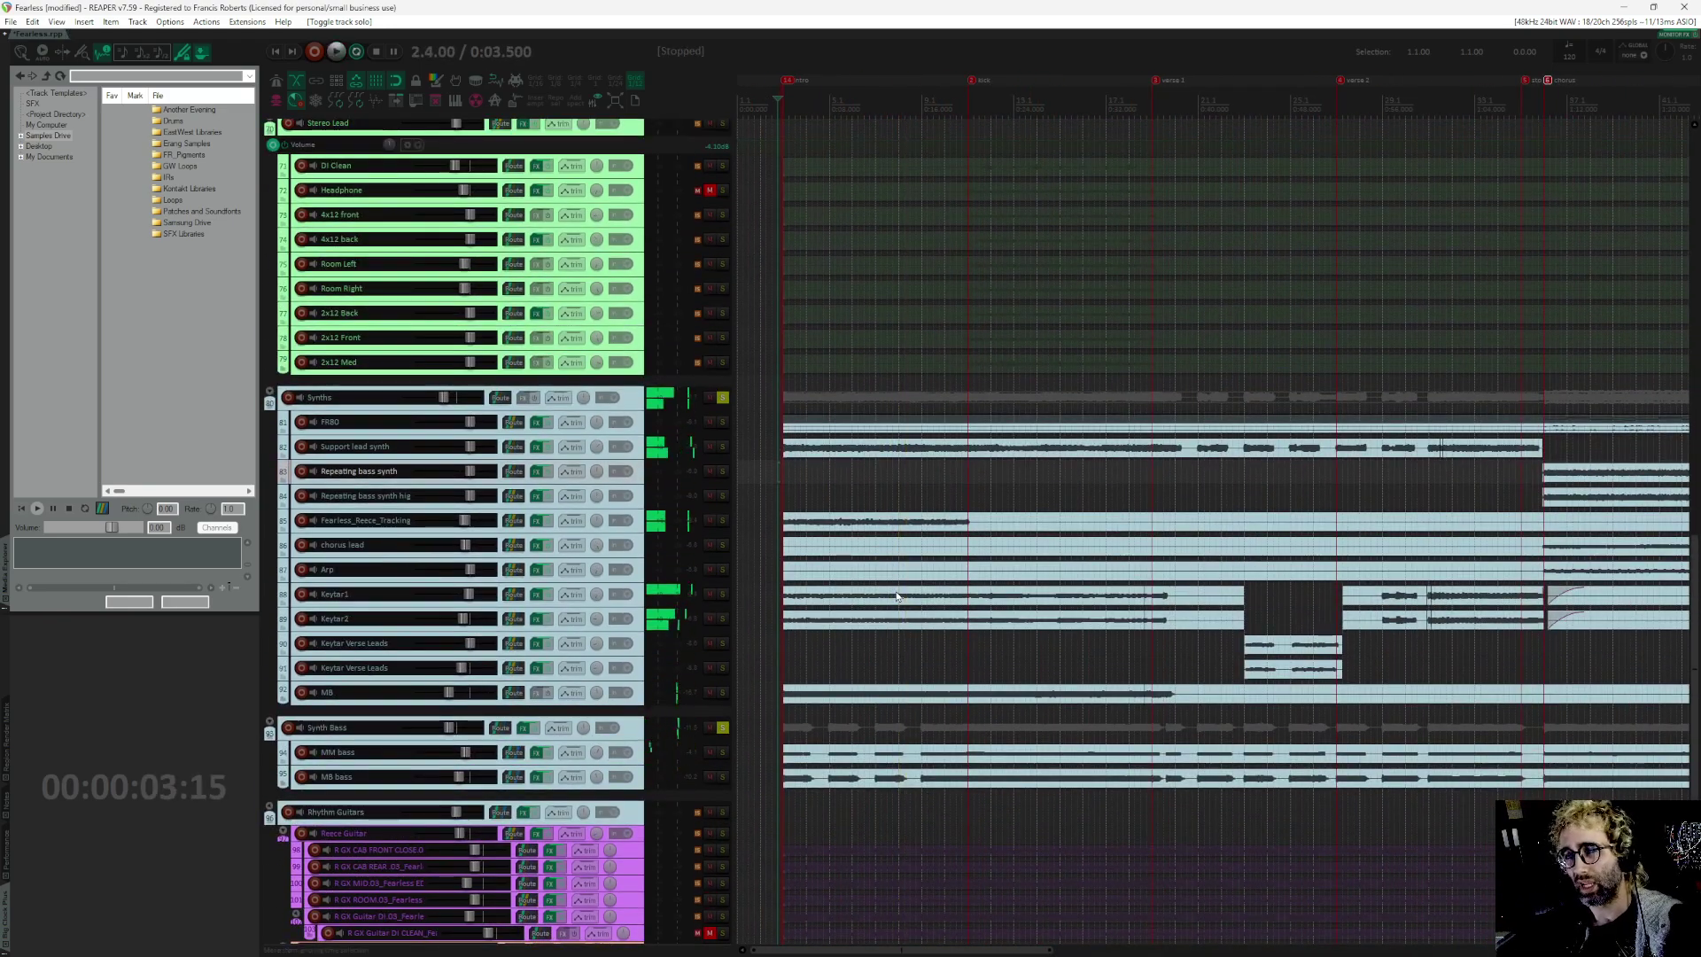
# Step: Clear the Synth Bass and Synths solos and play the intro in the full mix from just before its marker
pyautogui.click(724, 731)
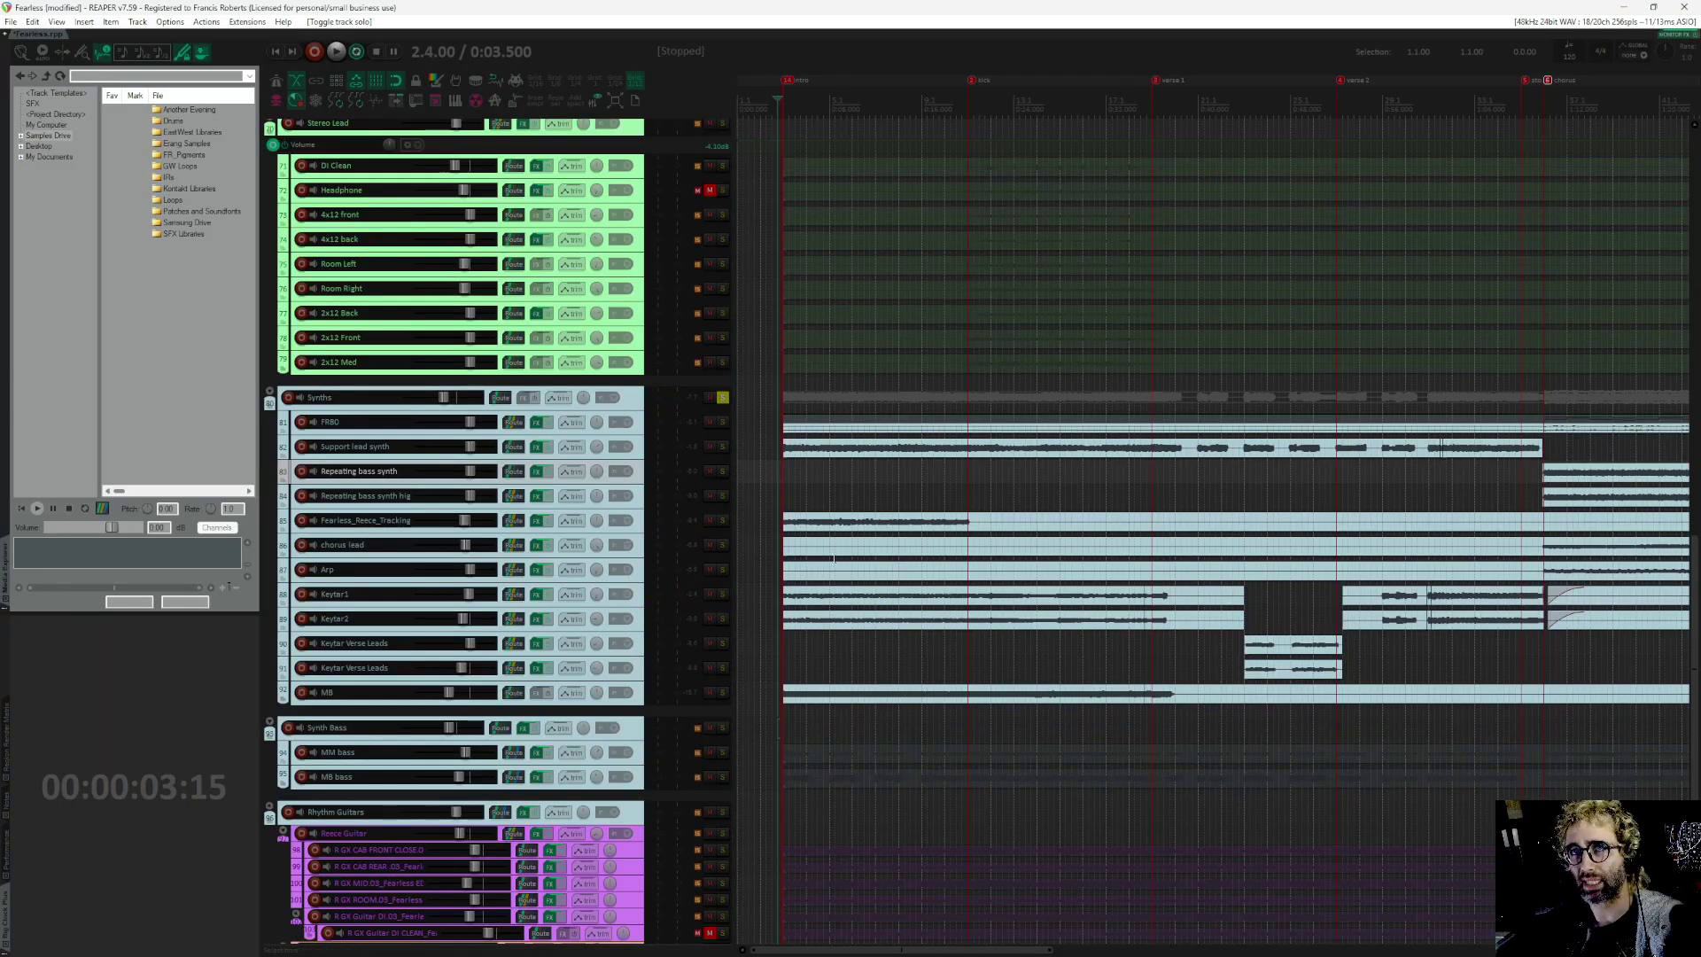
pyautogui.click(723, 398)
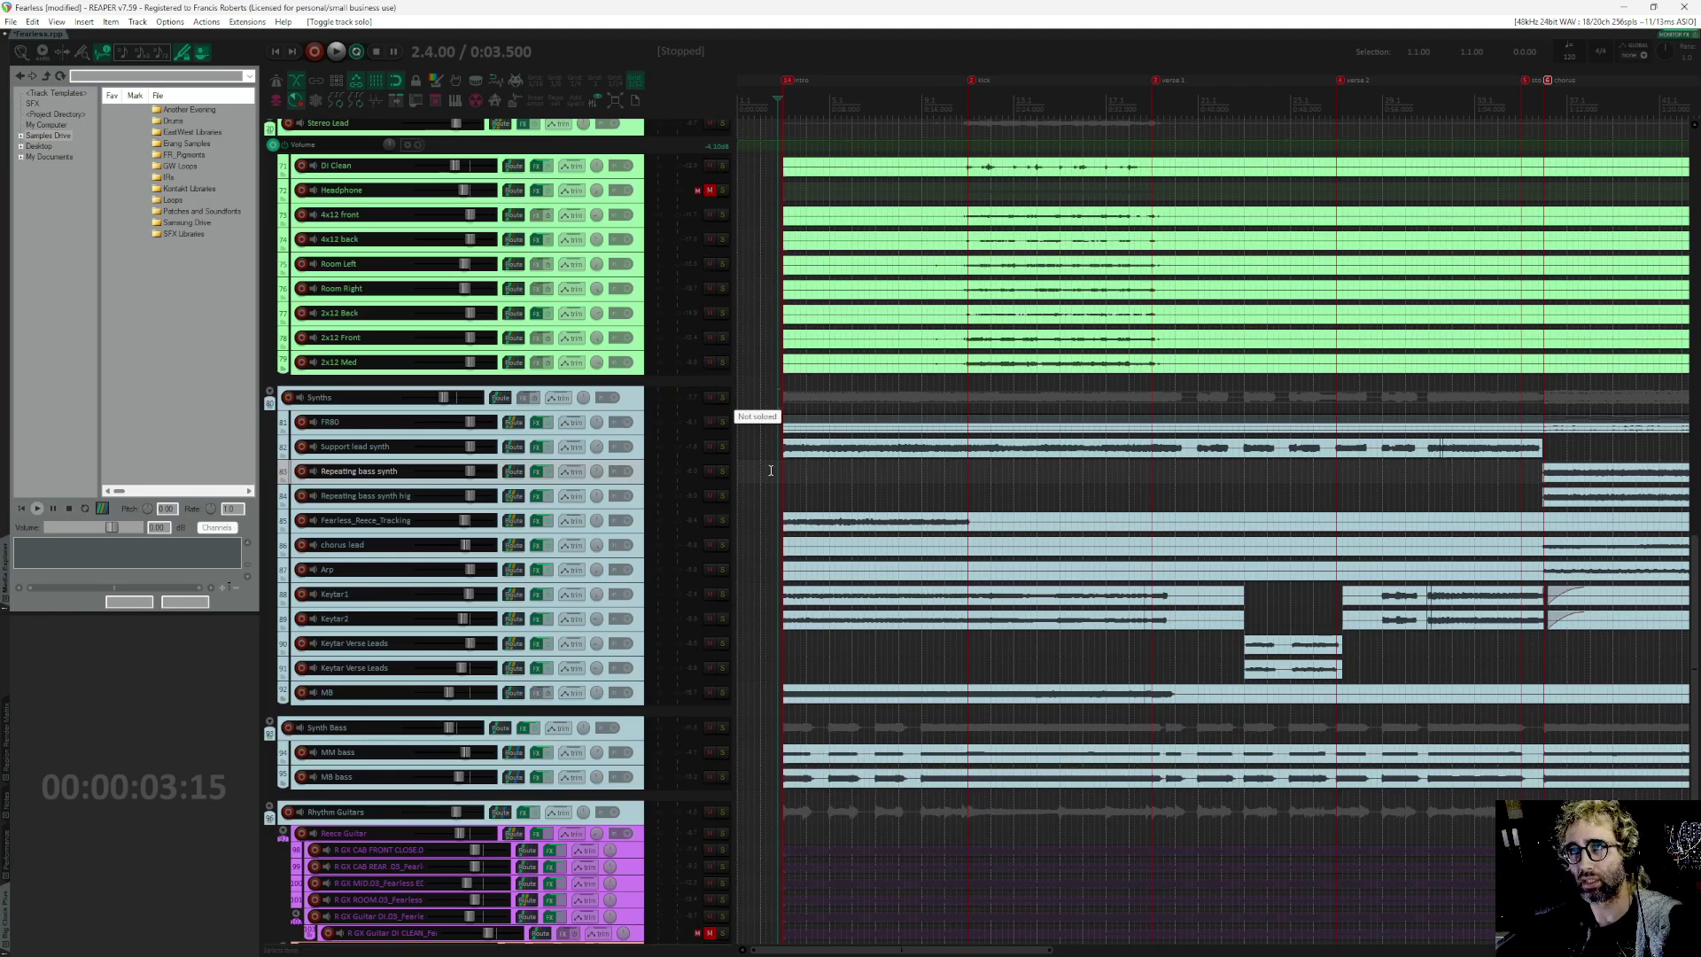
pyautogui.scroll(5, 784, 483)
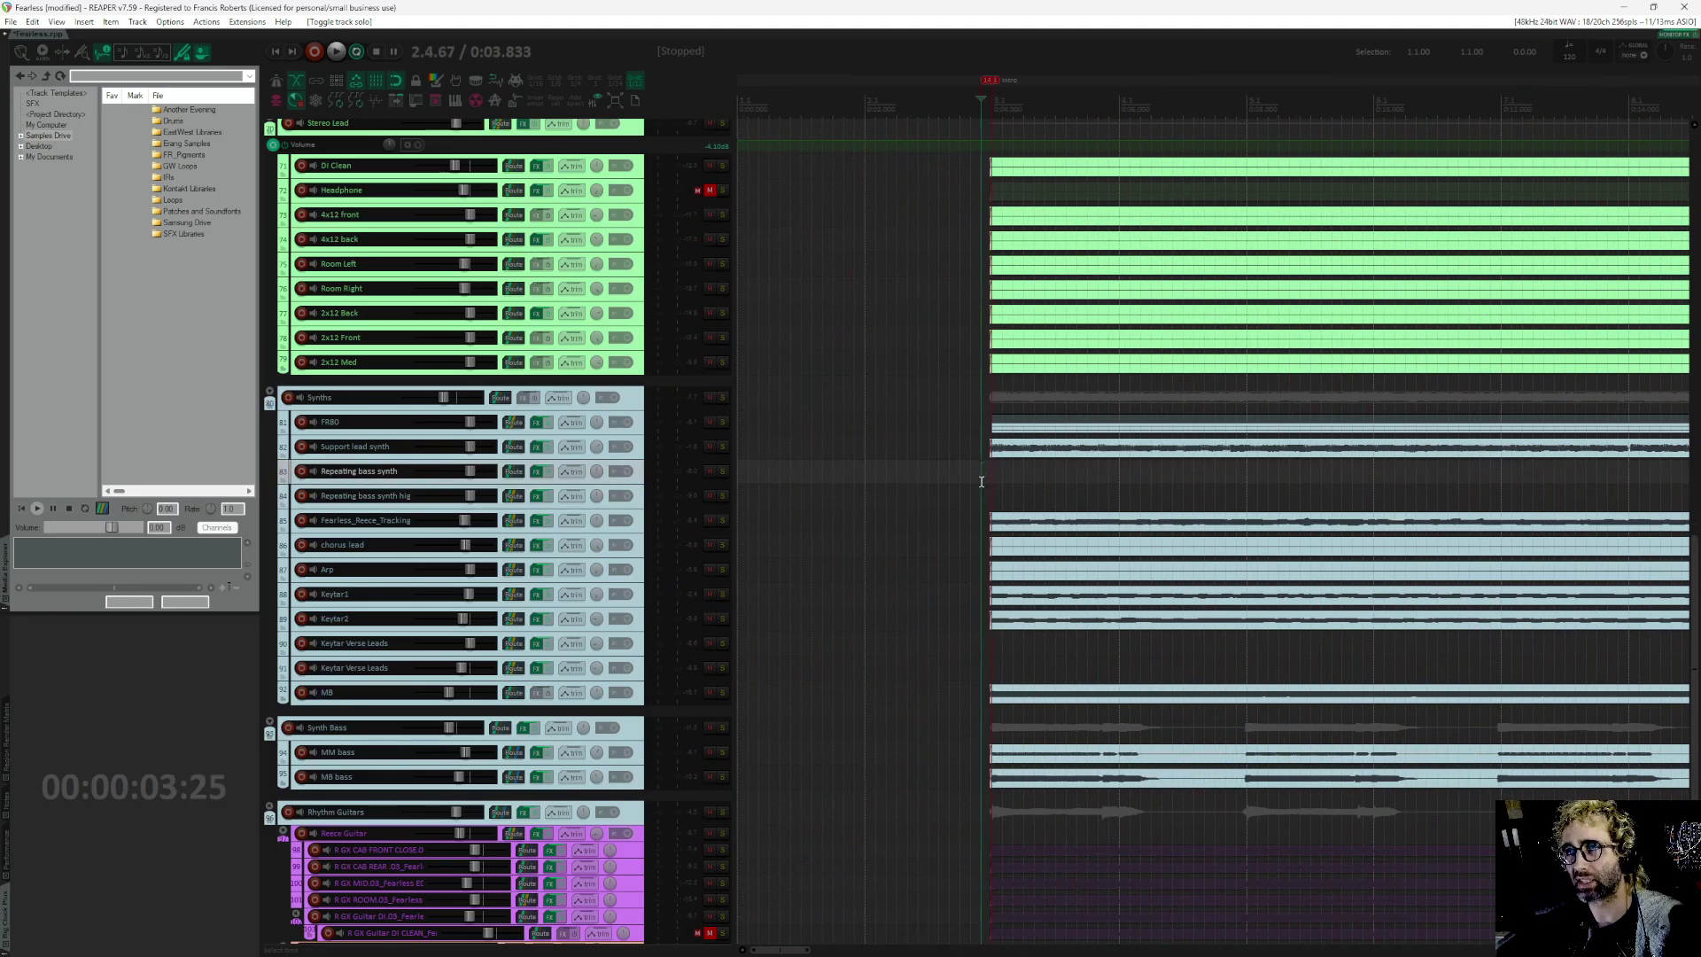
pyautogui.press('space')
pyautogui.scroll(-5, 982, 481)
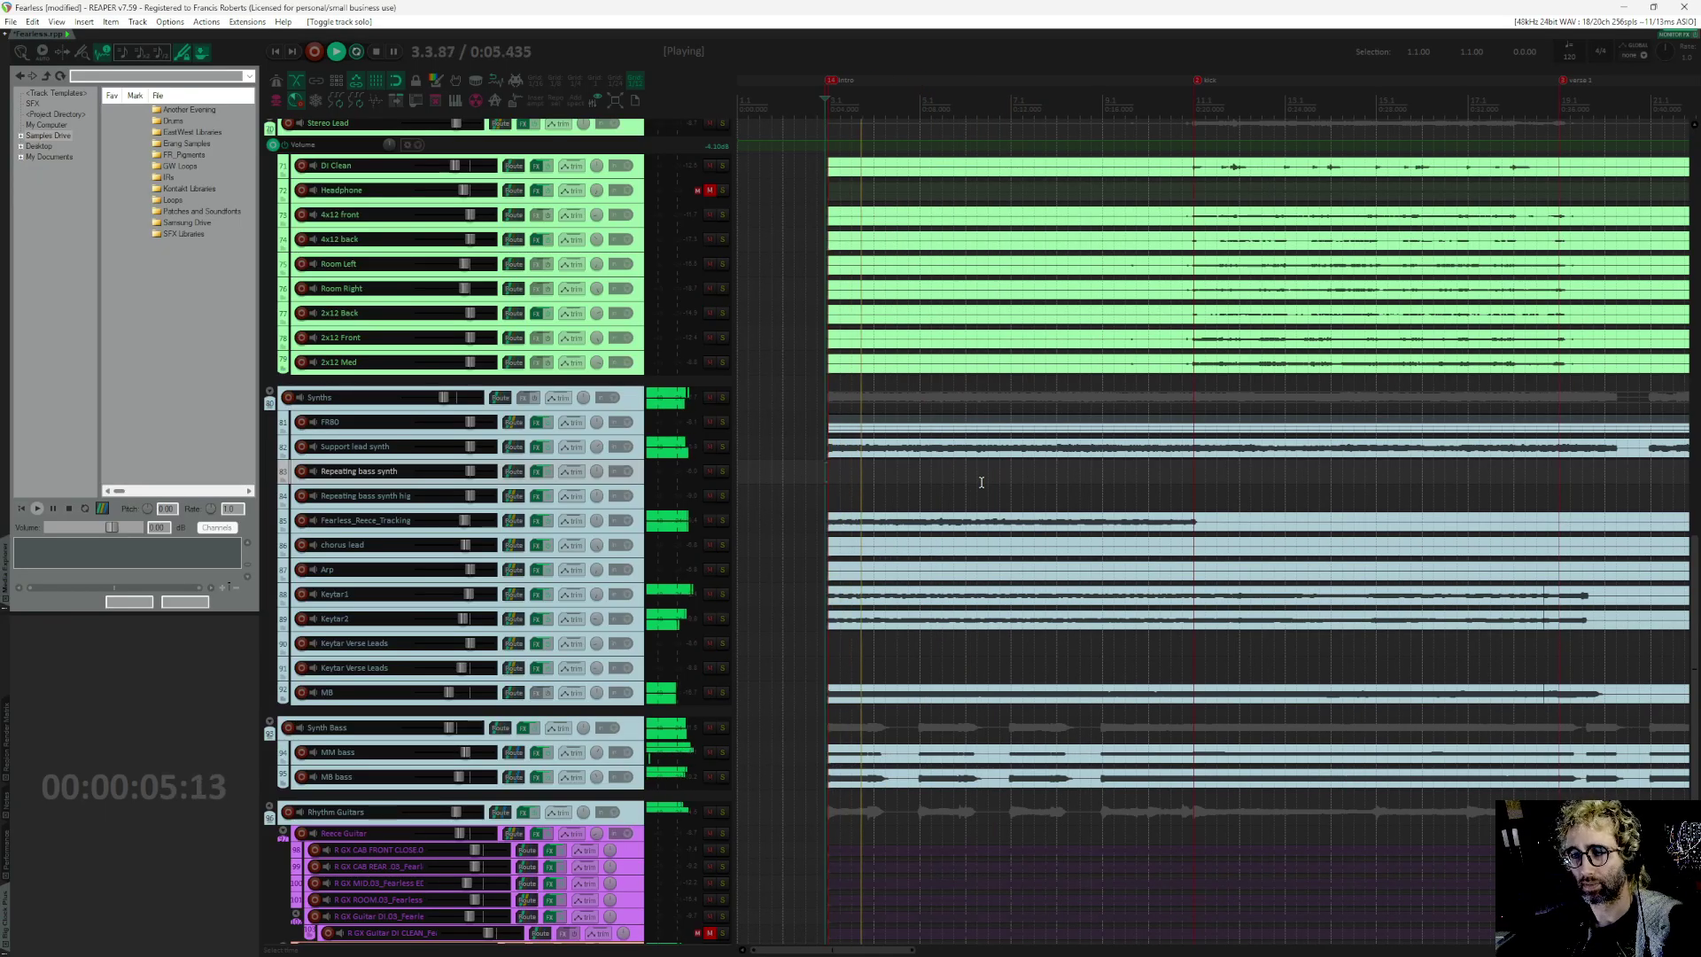
pyautogui.scroll(-1, 982, 481)
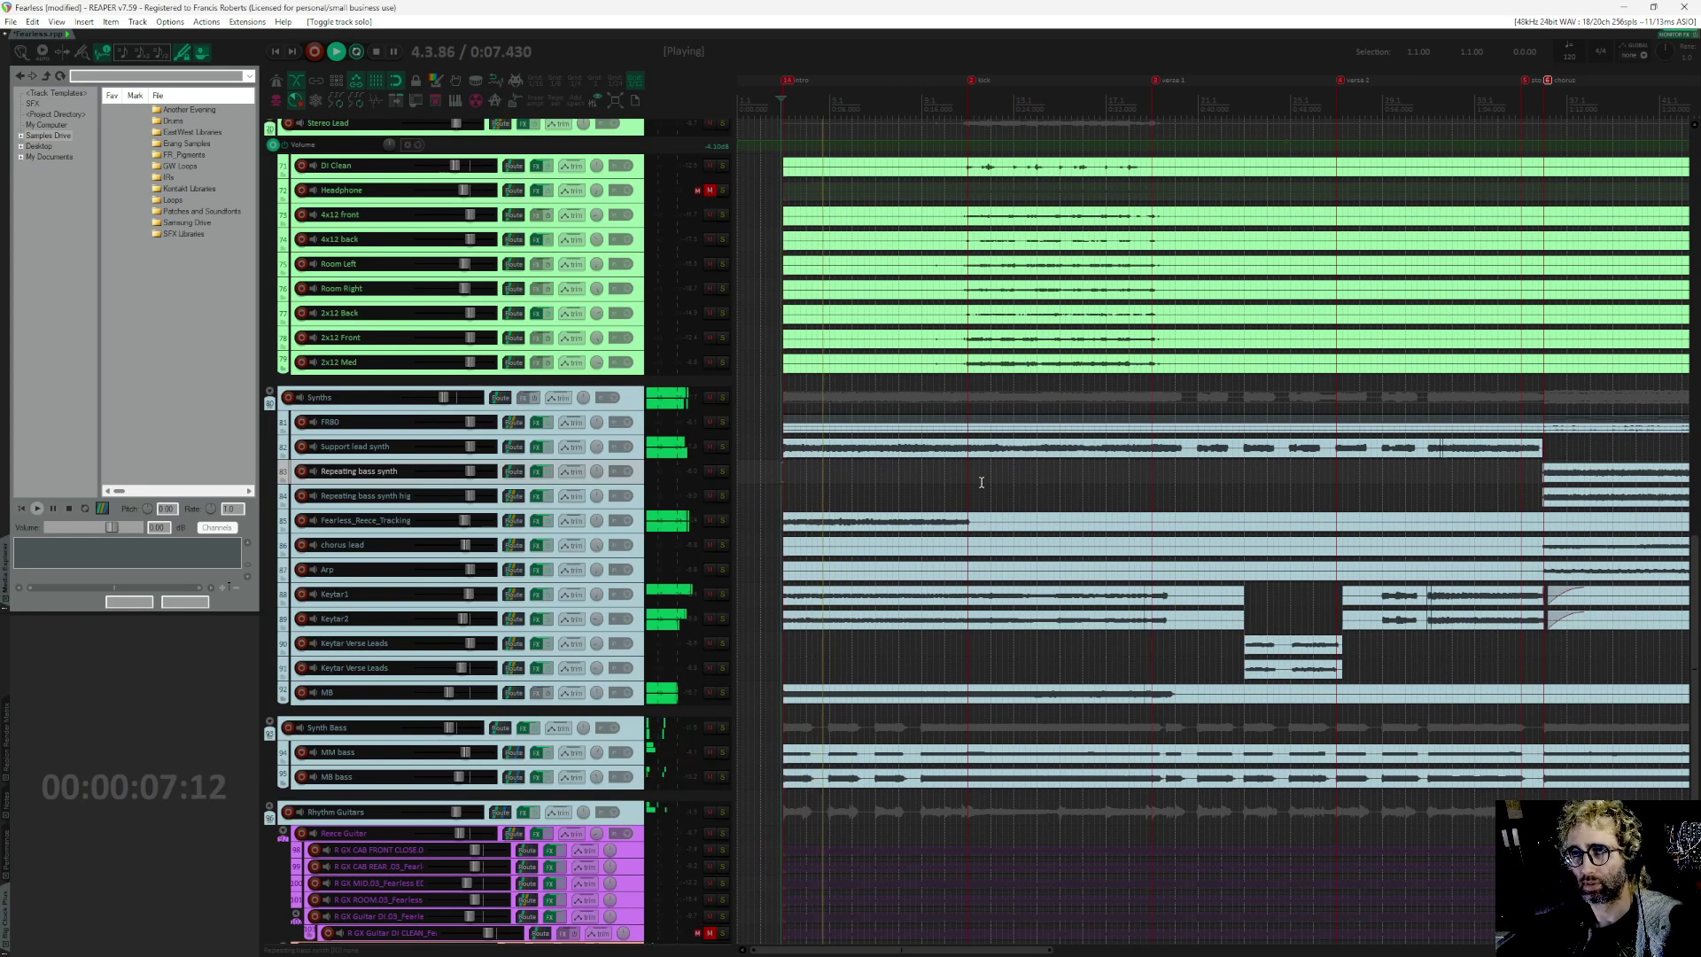
pyautogui.scroll(-2, 981, 481)
pyautogui.scroll(1, 885, 543)
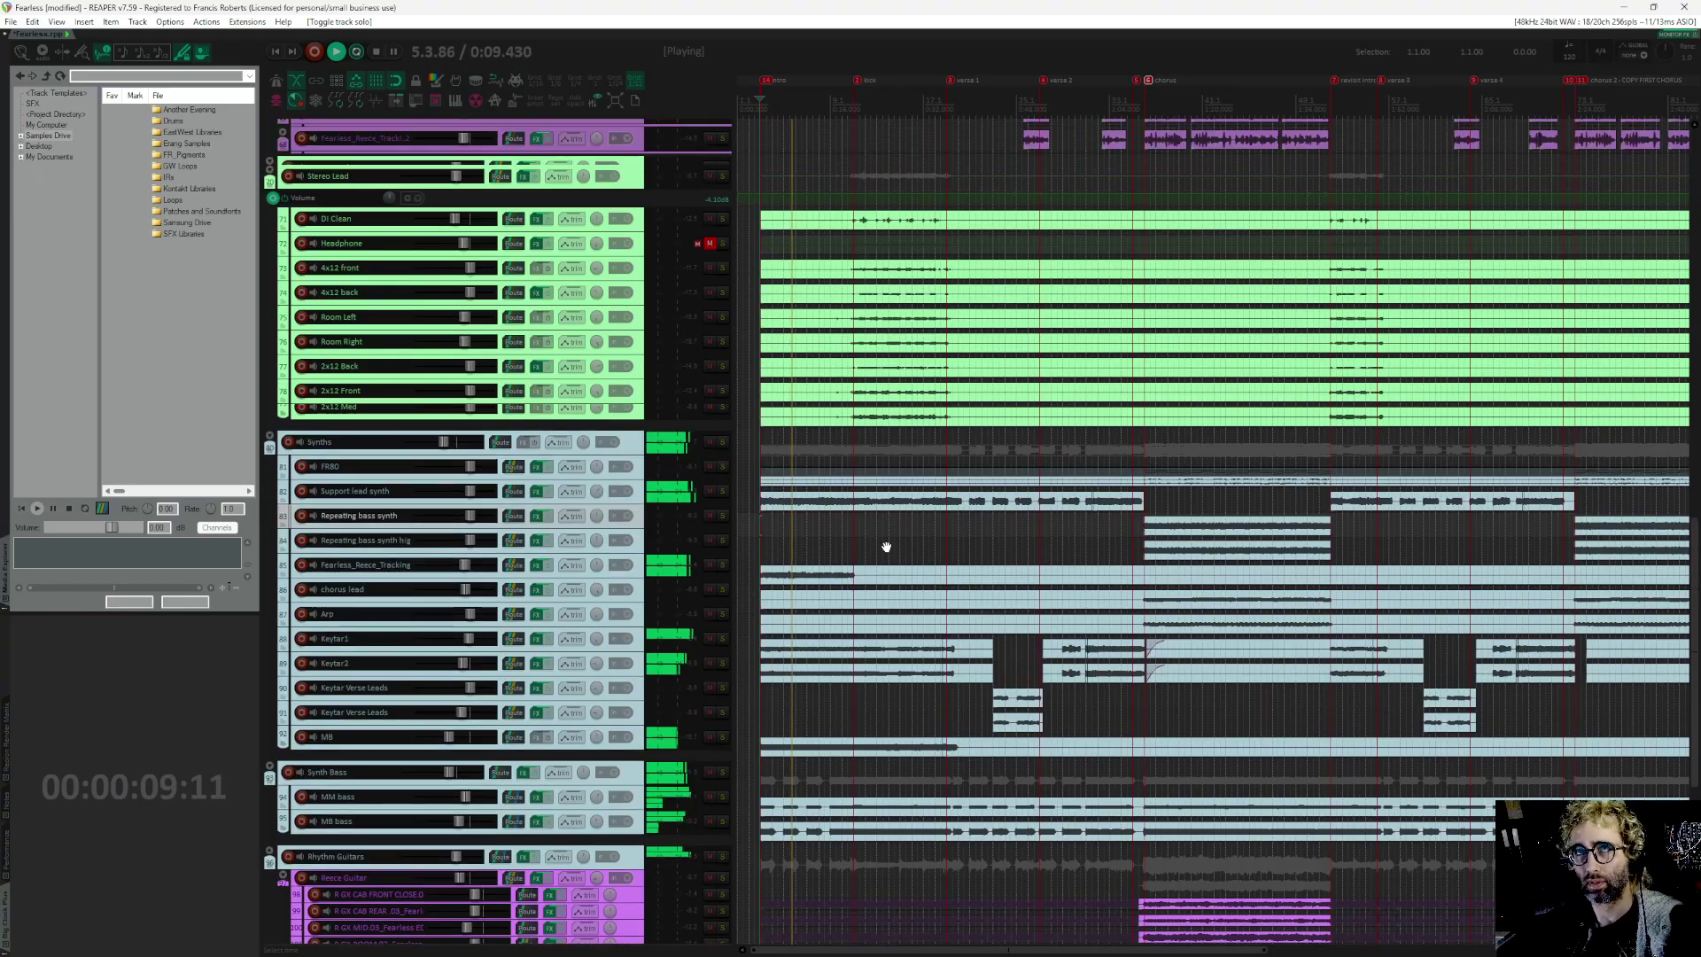
pyautogui.press('space')
# Step: Solo the Keytar1 track and play it alone from just before the intro
pyautogui.scroll(3, 878, 557)
pyautogui.scroll(-3, 919, 447)
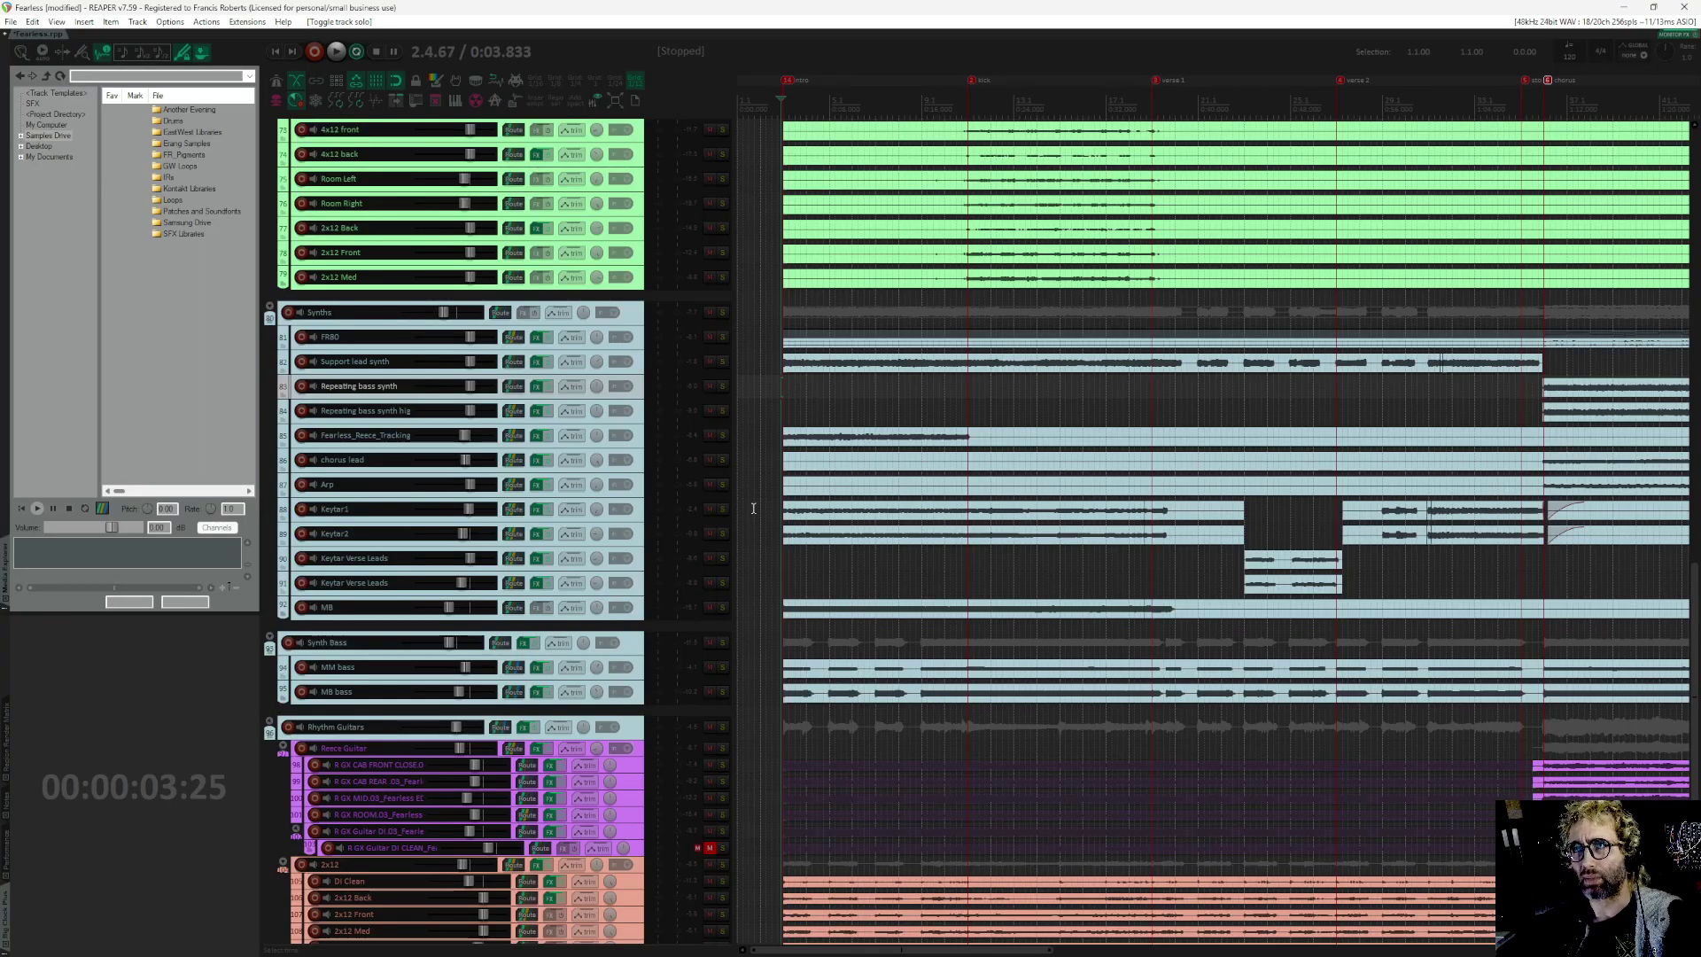
pyautogui.click(722, 509)
pyautogui.press('space')
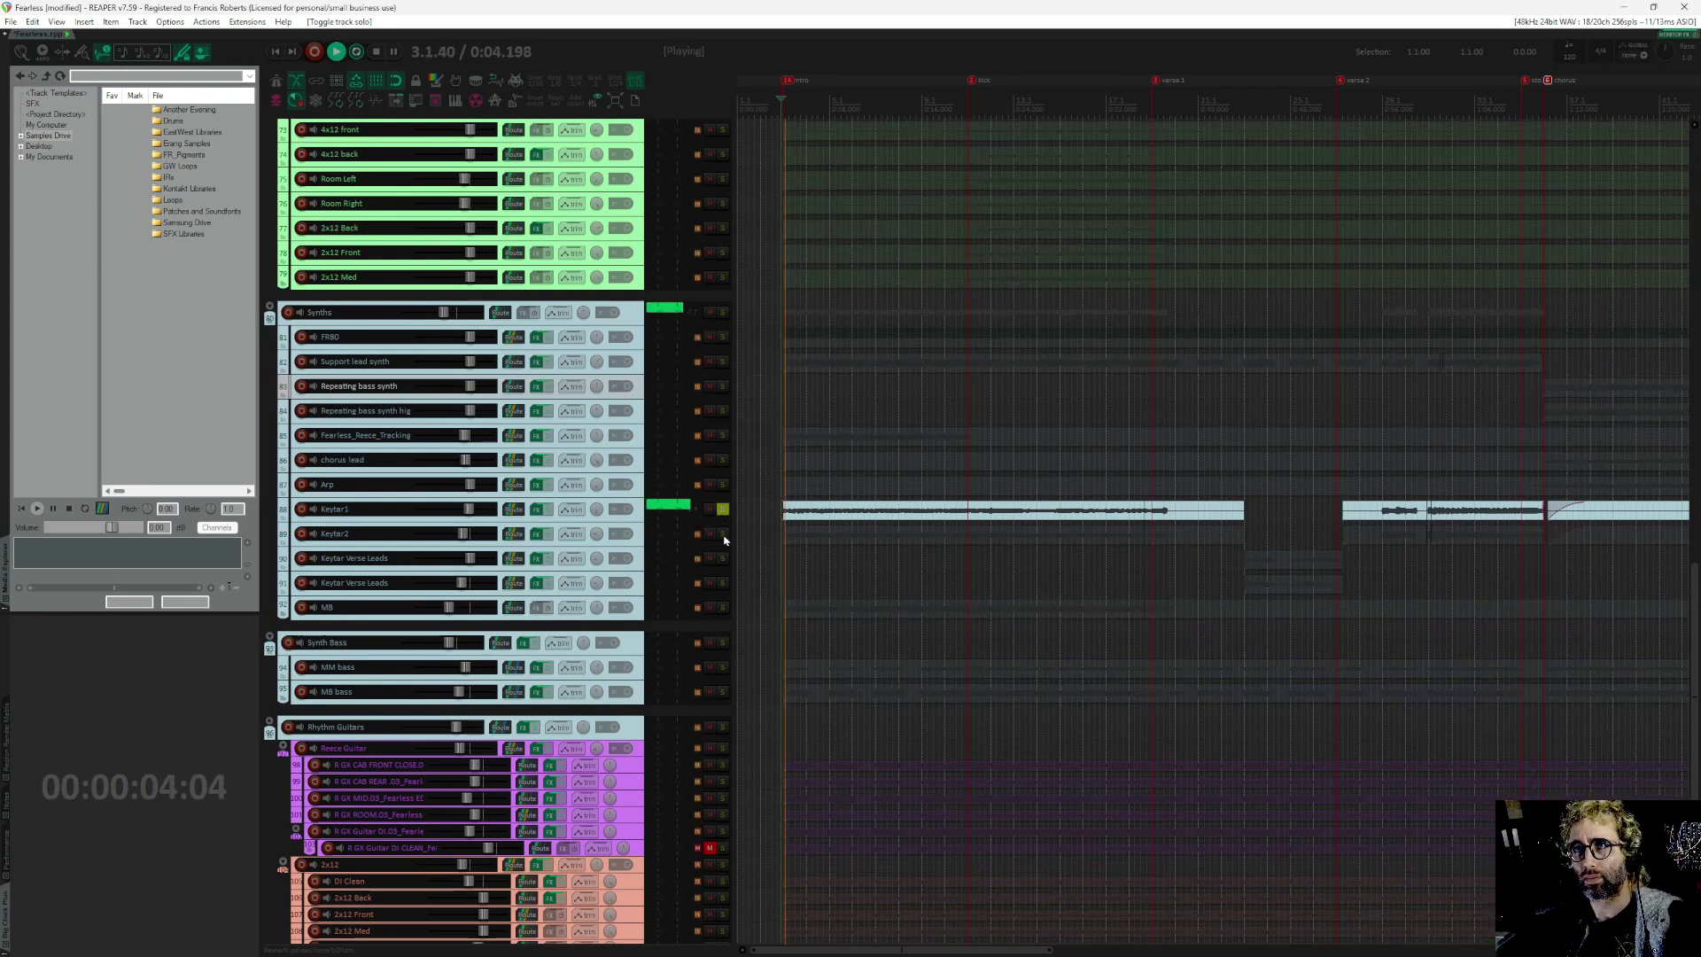
pyautogui.click(723, 535)
pyautogui.click(723, 536)
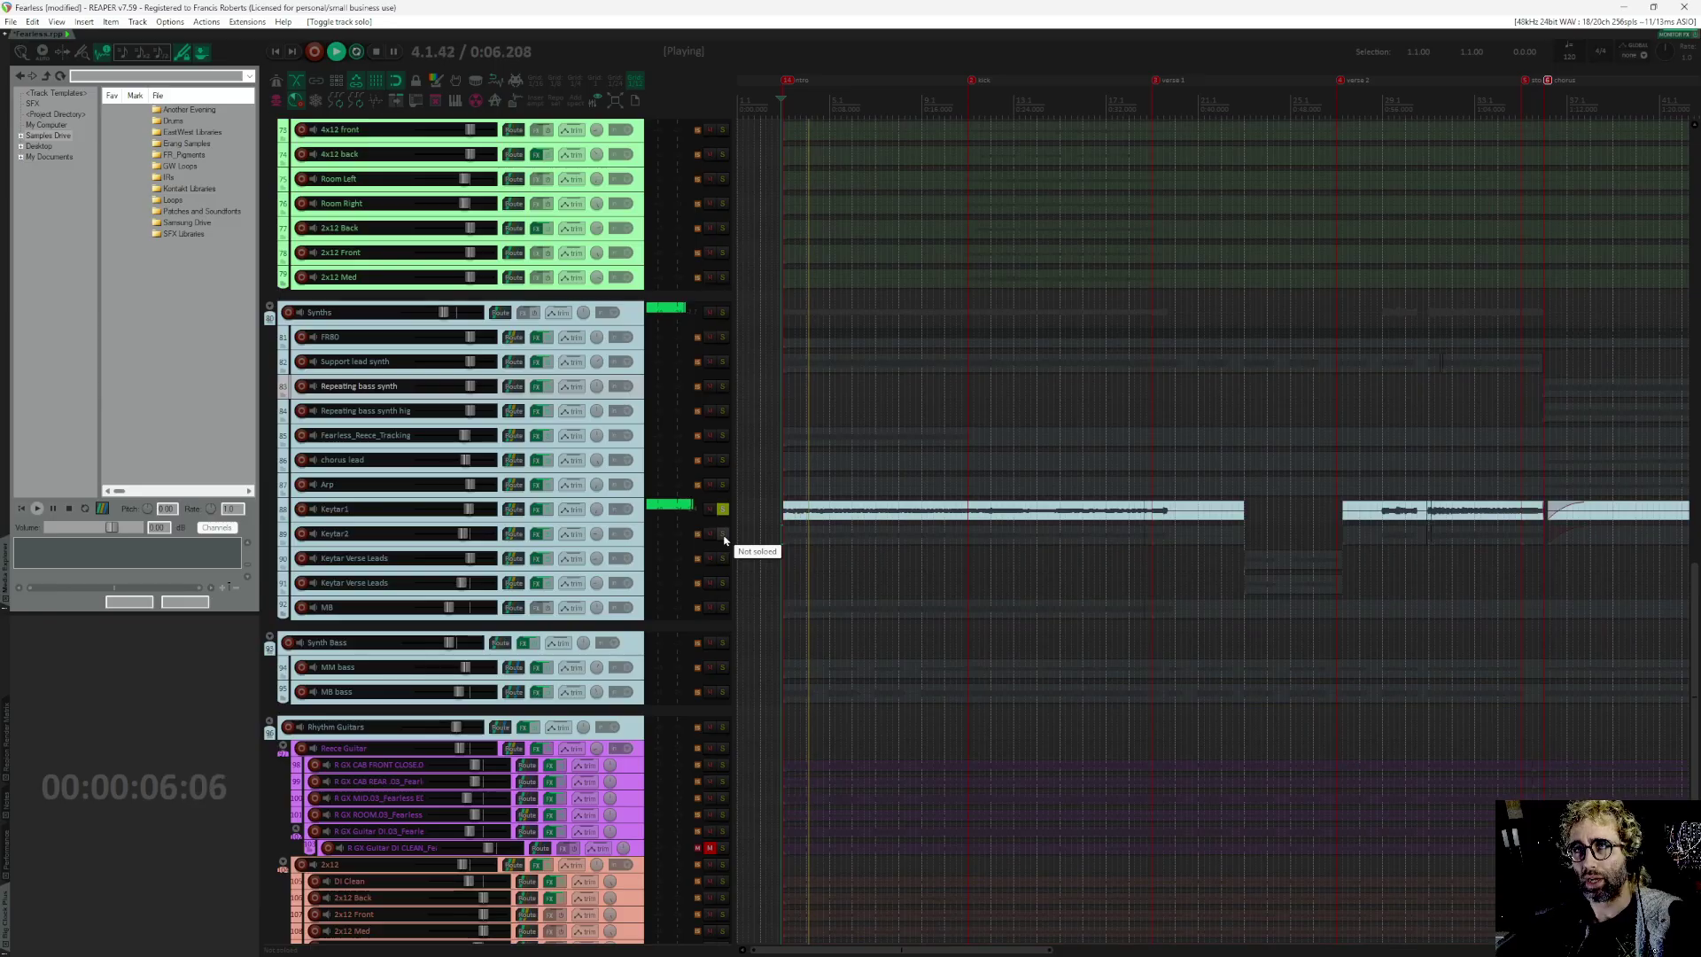
pyautogui.press('space')
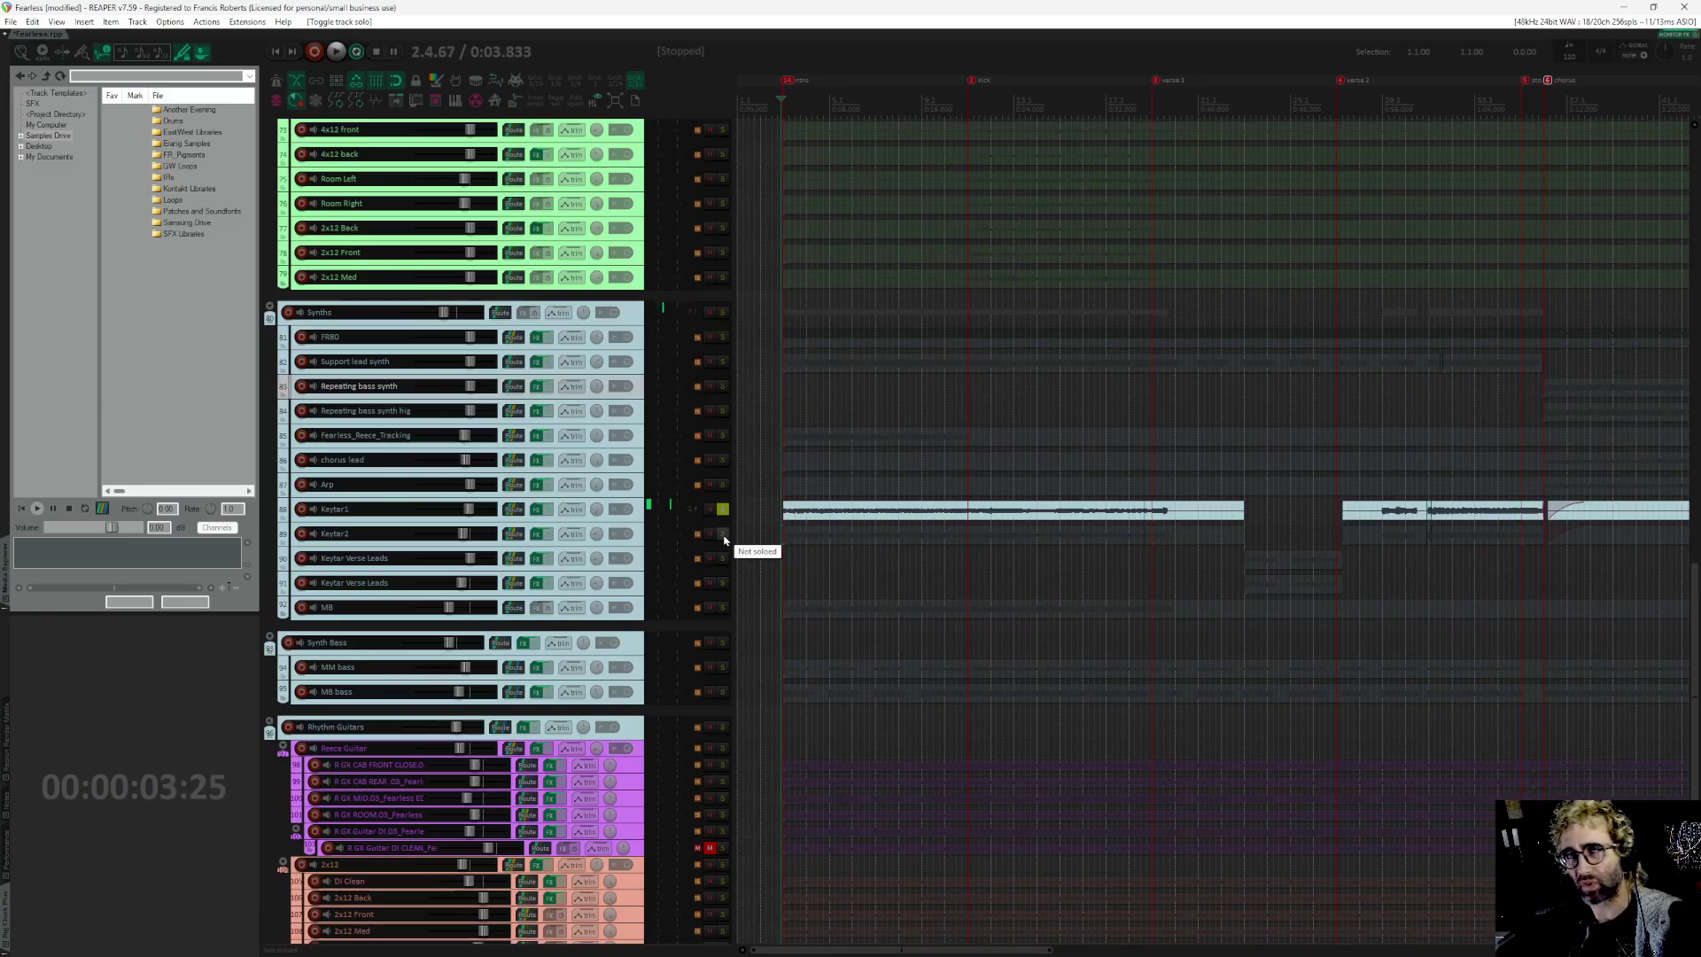
# Step: Add Keytar2 to the solo and play both keytar tracks together from just before the intro
pyautogui.click(723, 534)
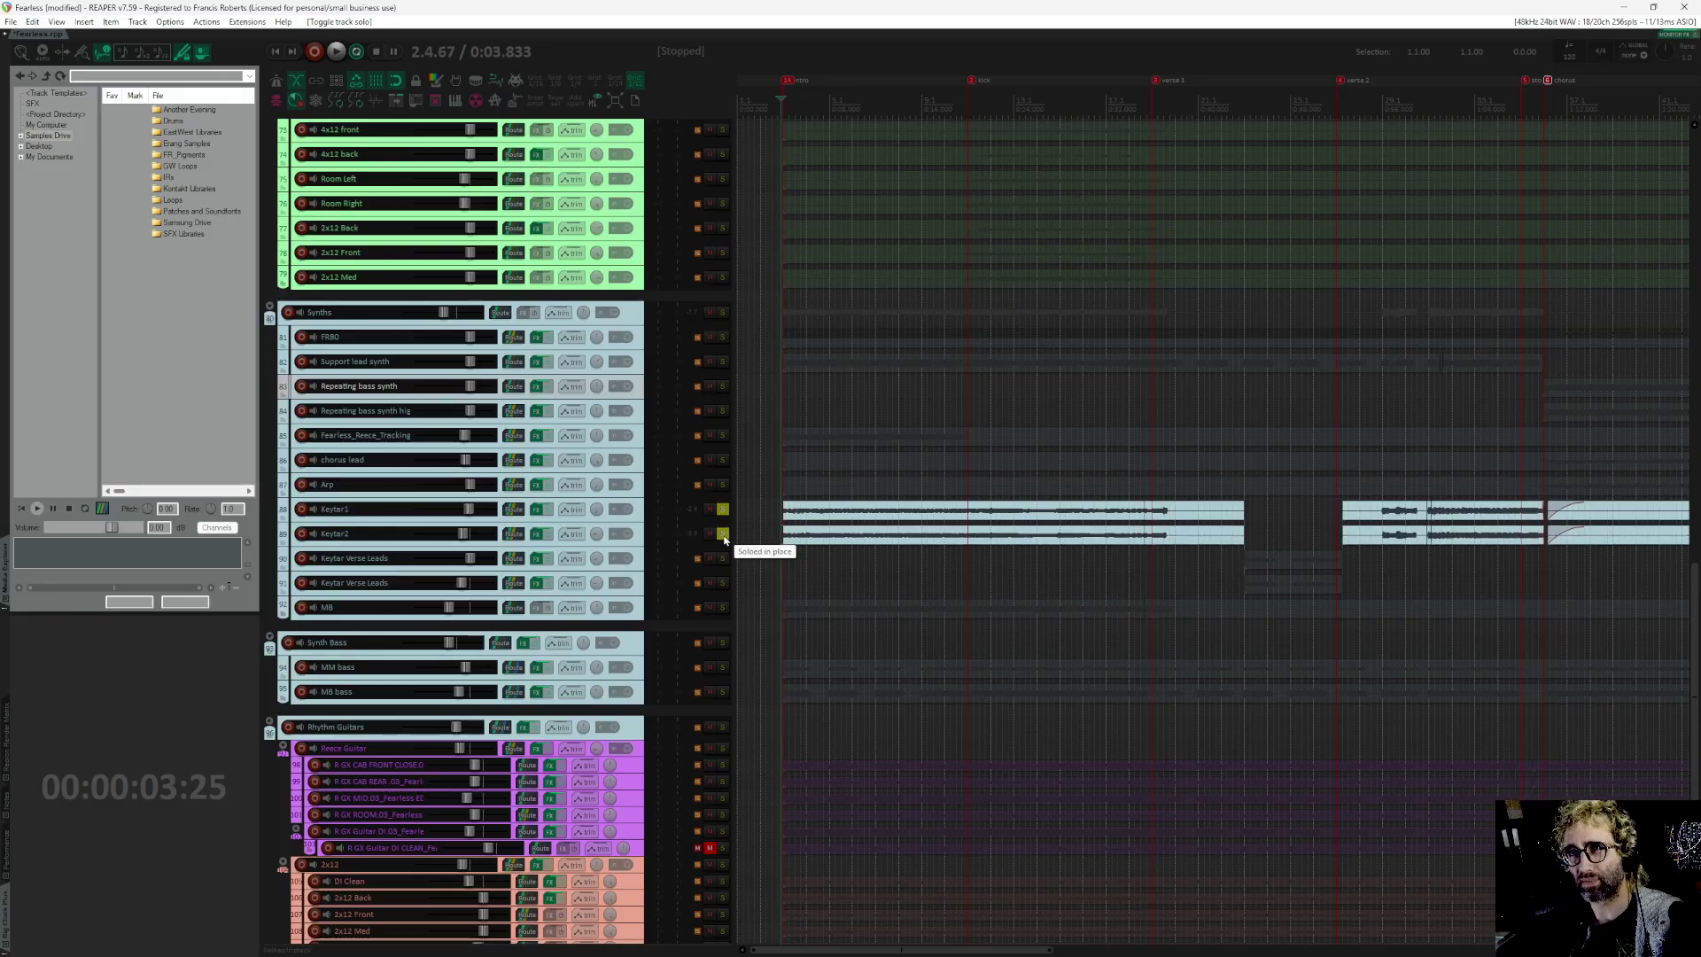
pyautogui.press('space')
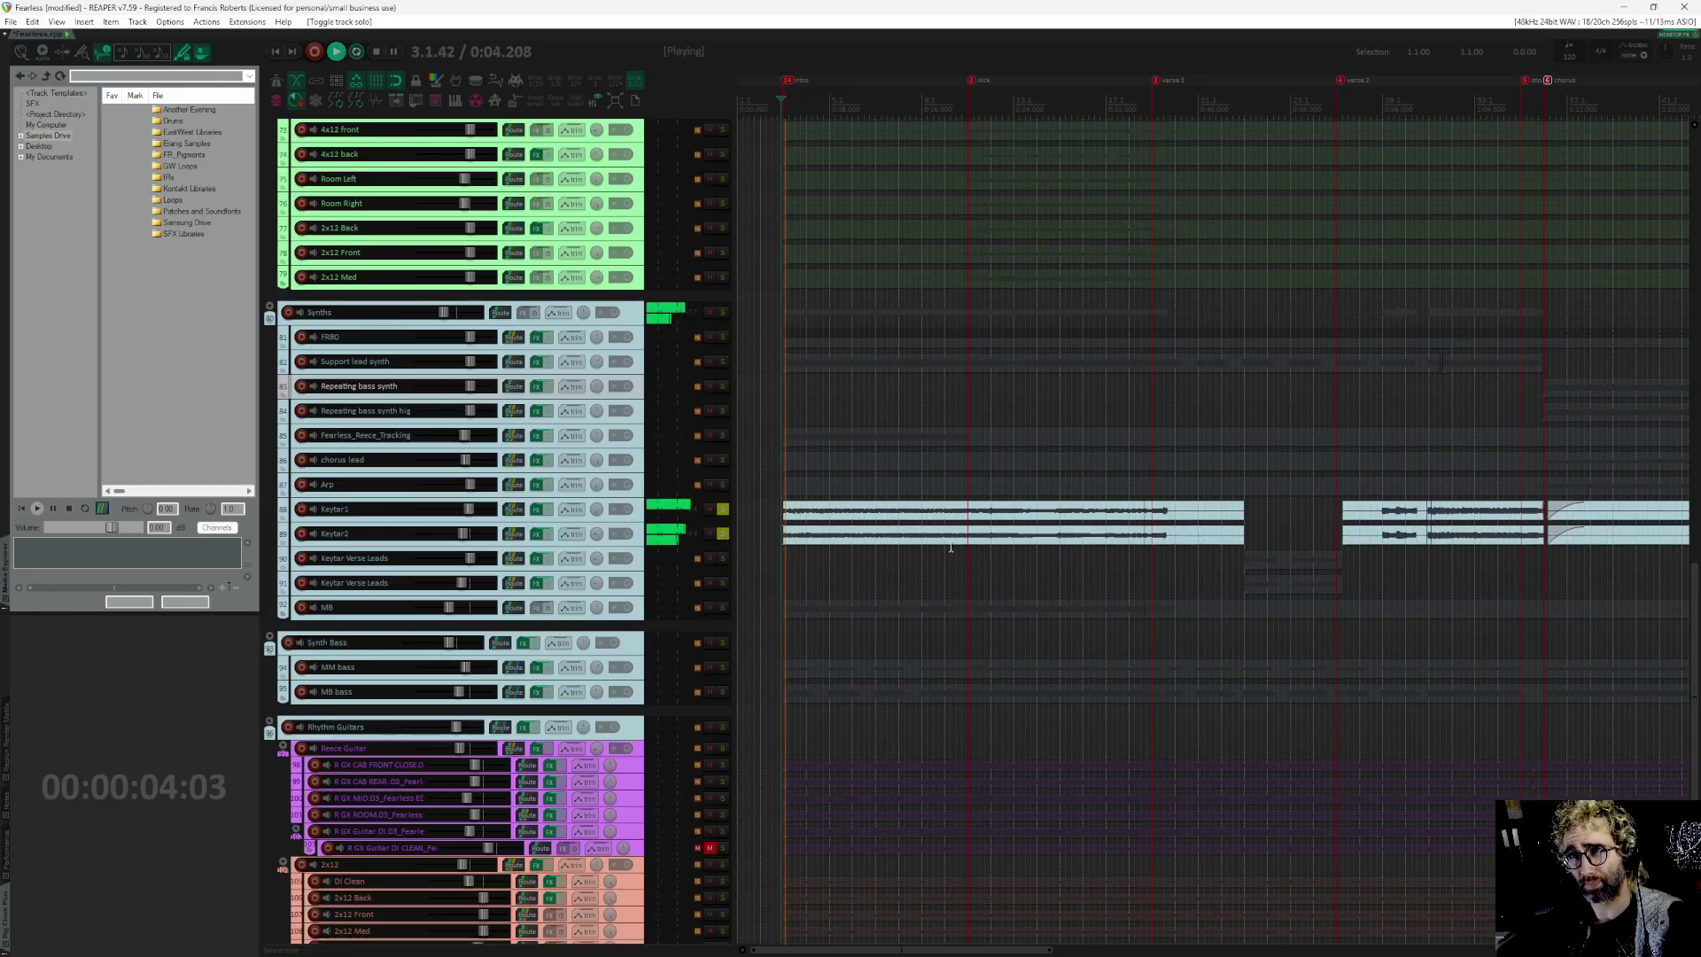
pyautogui.scroll(3, 913, 532)
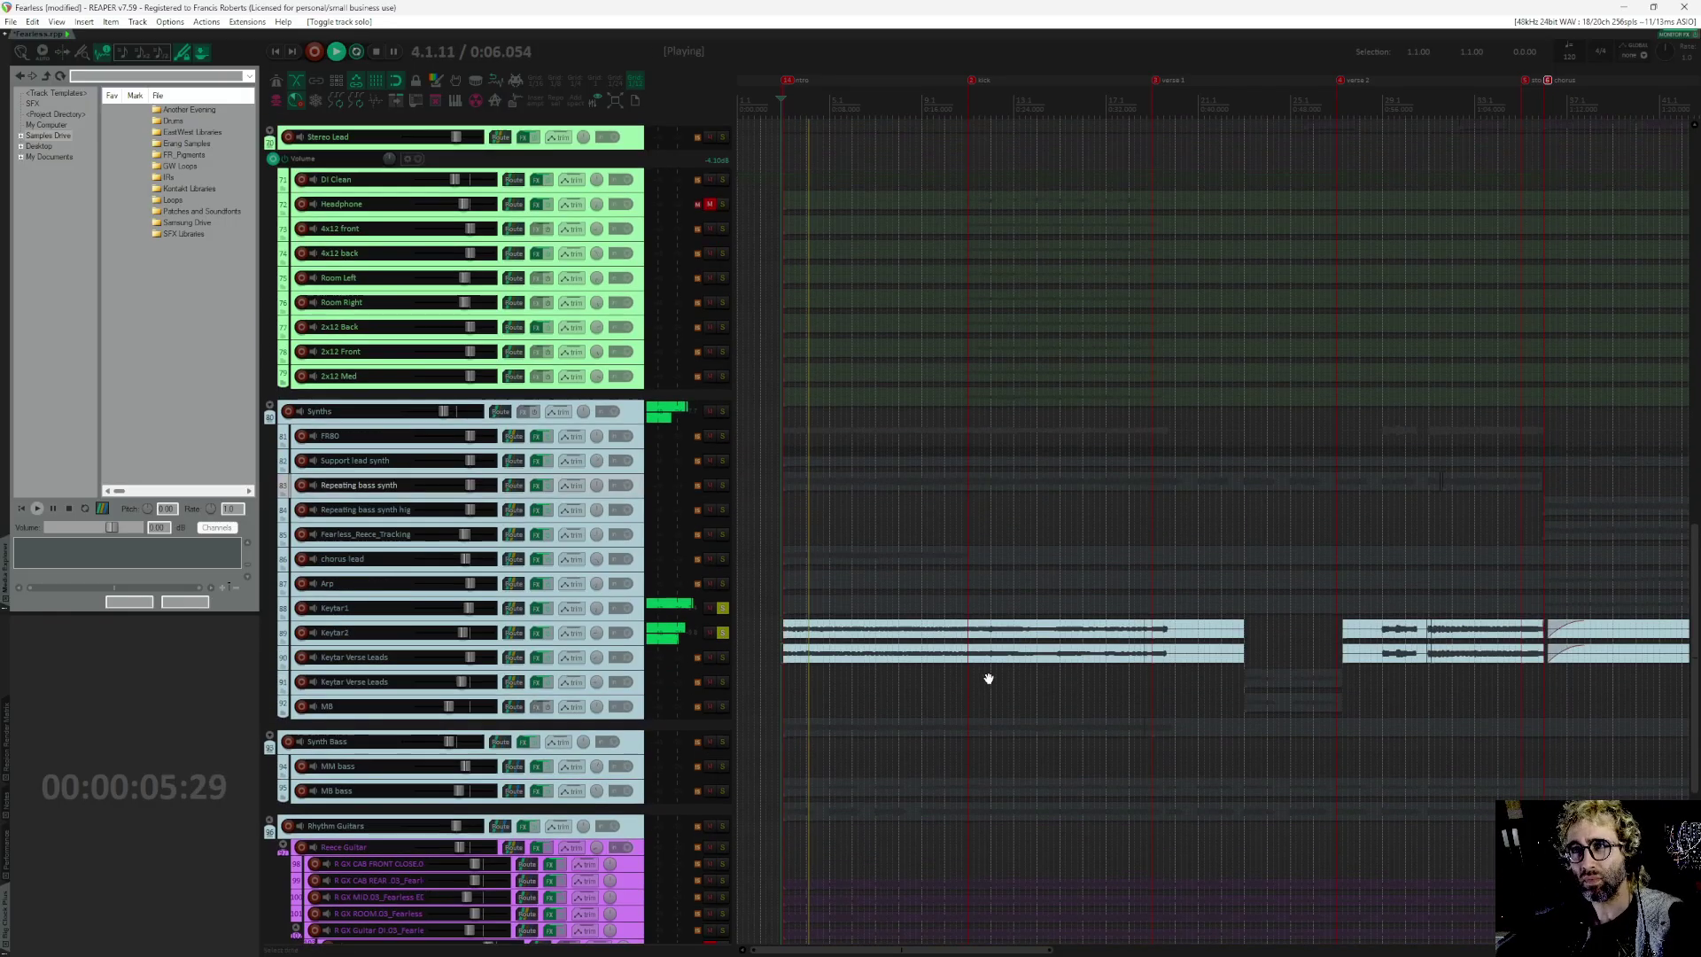
pyautogui.press('space')
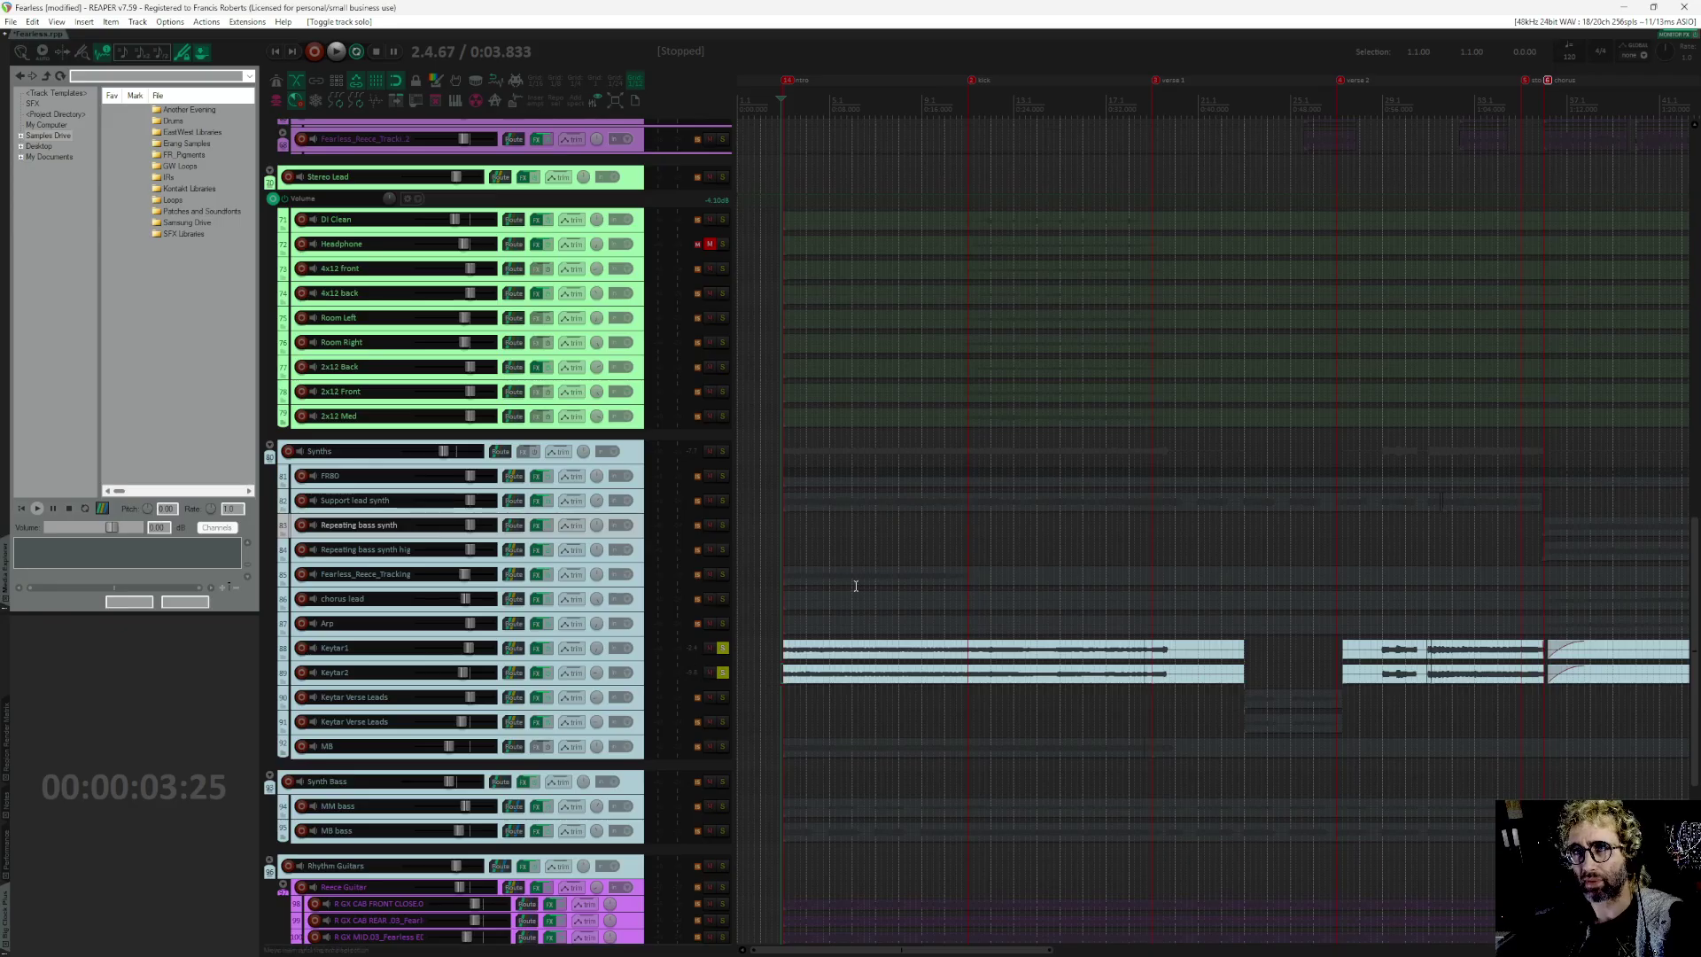
# Step: Move the solo from the two keytar tracks to Support lead synth and play it from just before the intro
pyautogui.scroll(1, 856, 586)
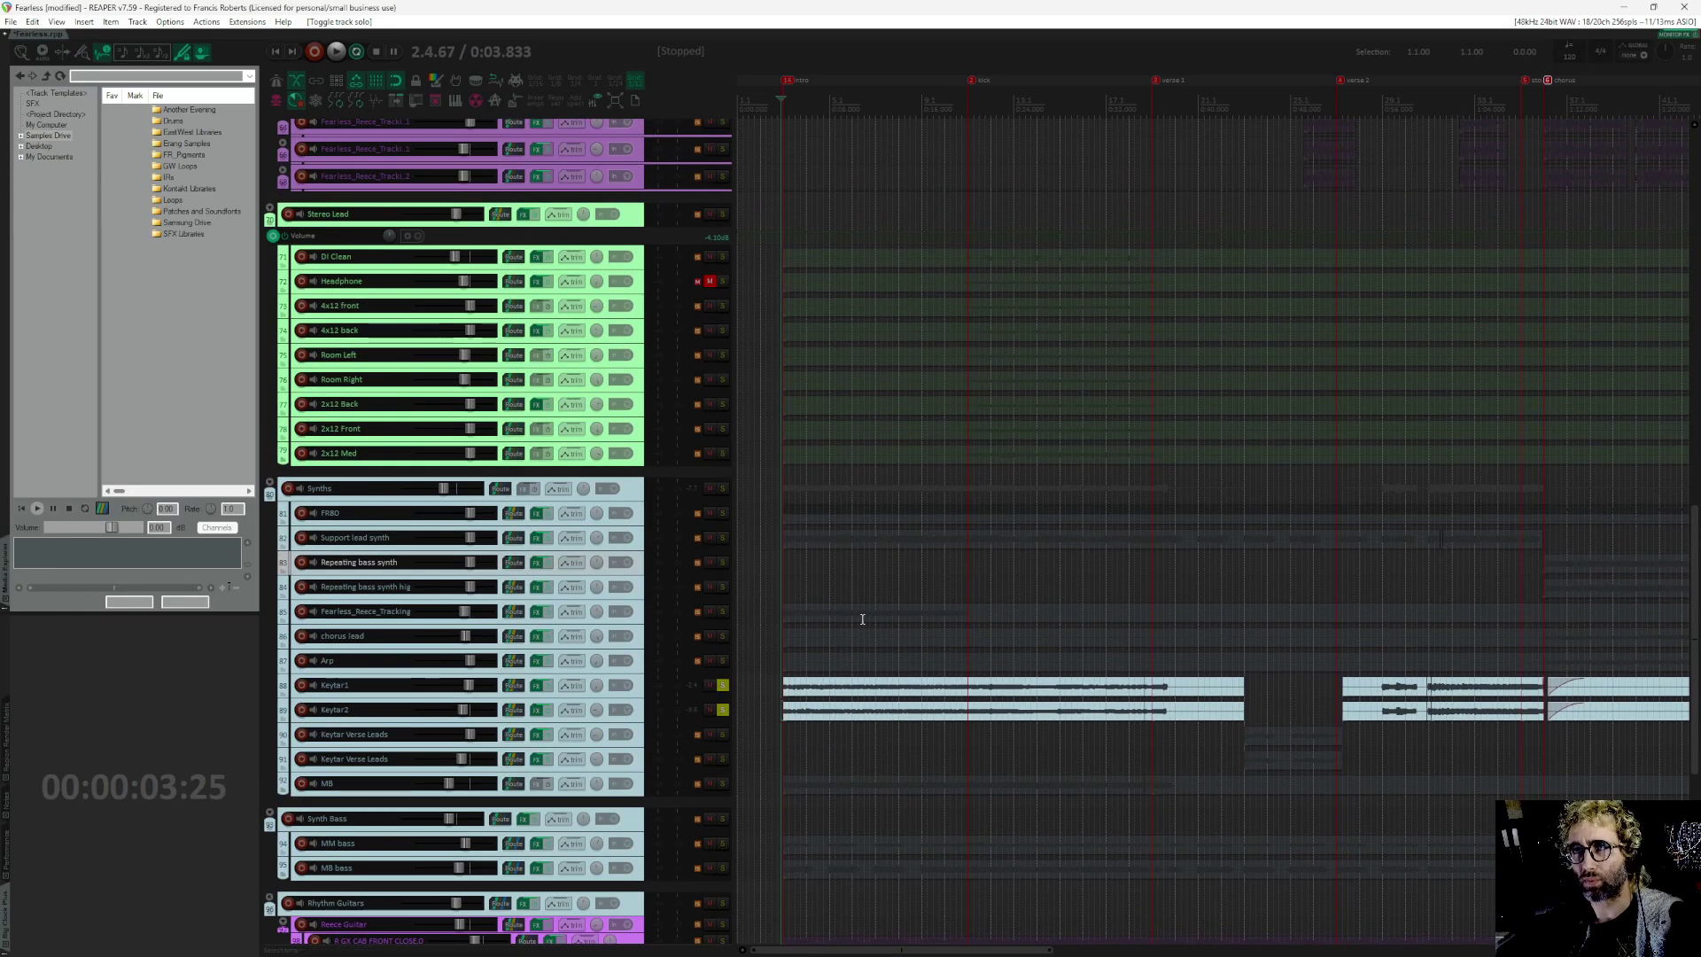
pyautogui.click(724, 537)
pyautogui.moveTo(723, 685); pyautogui.dragTo(724, 716)
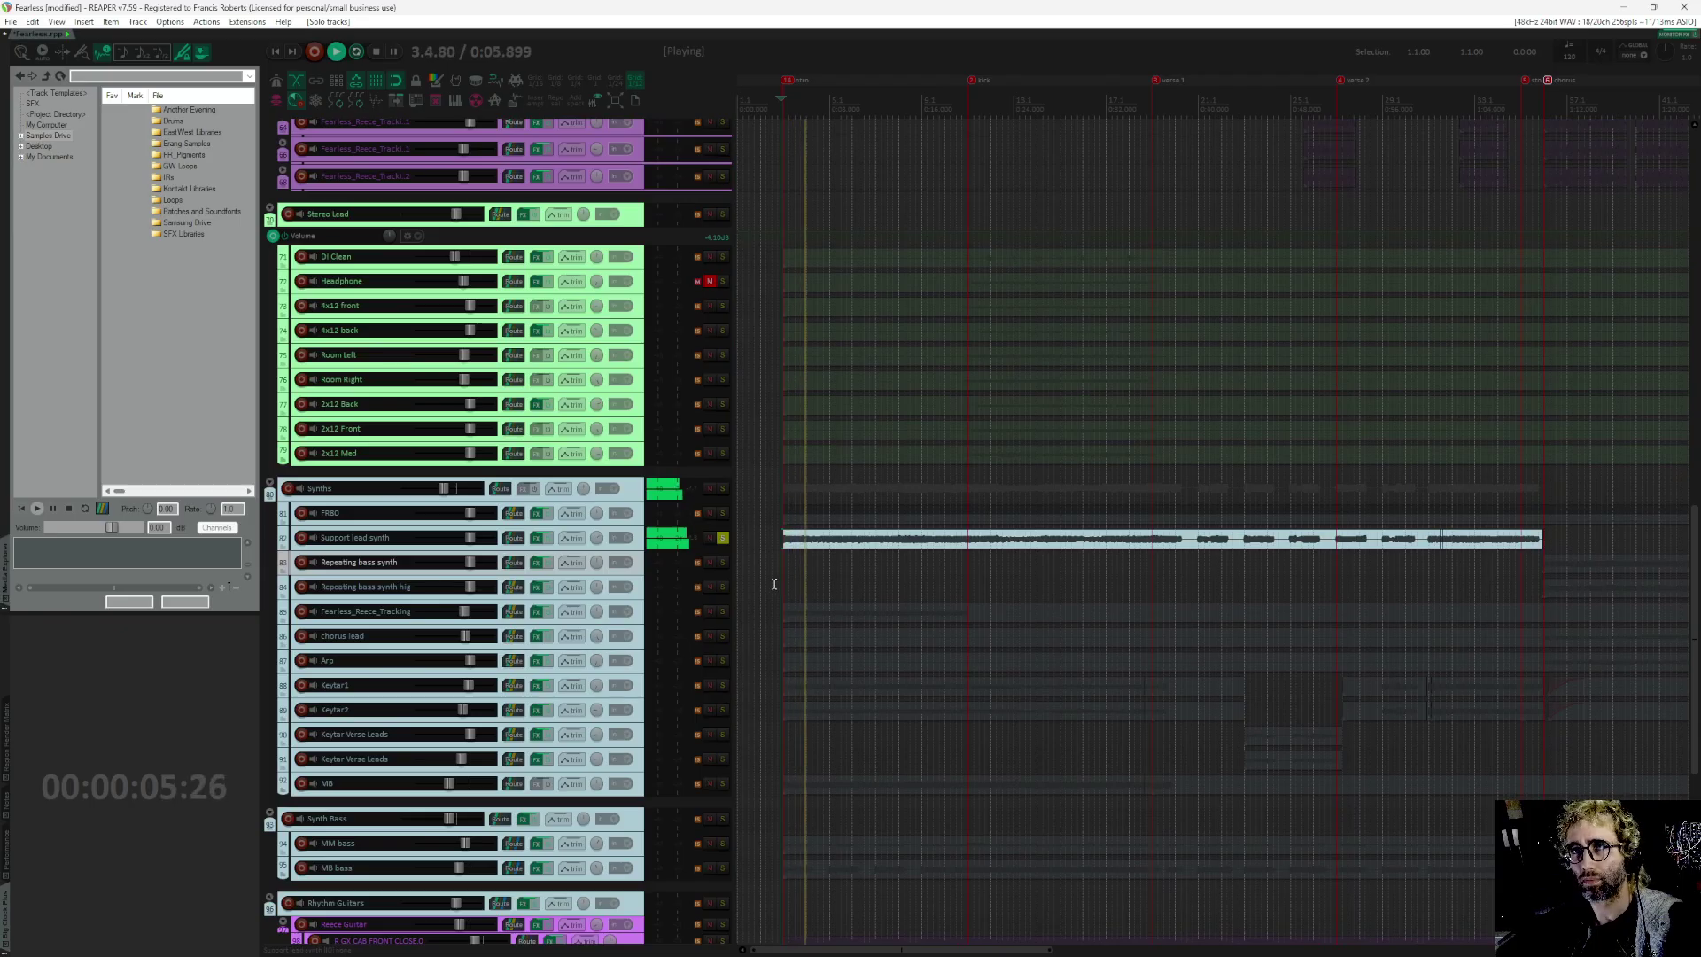
pyautogui.press('space')
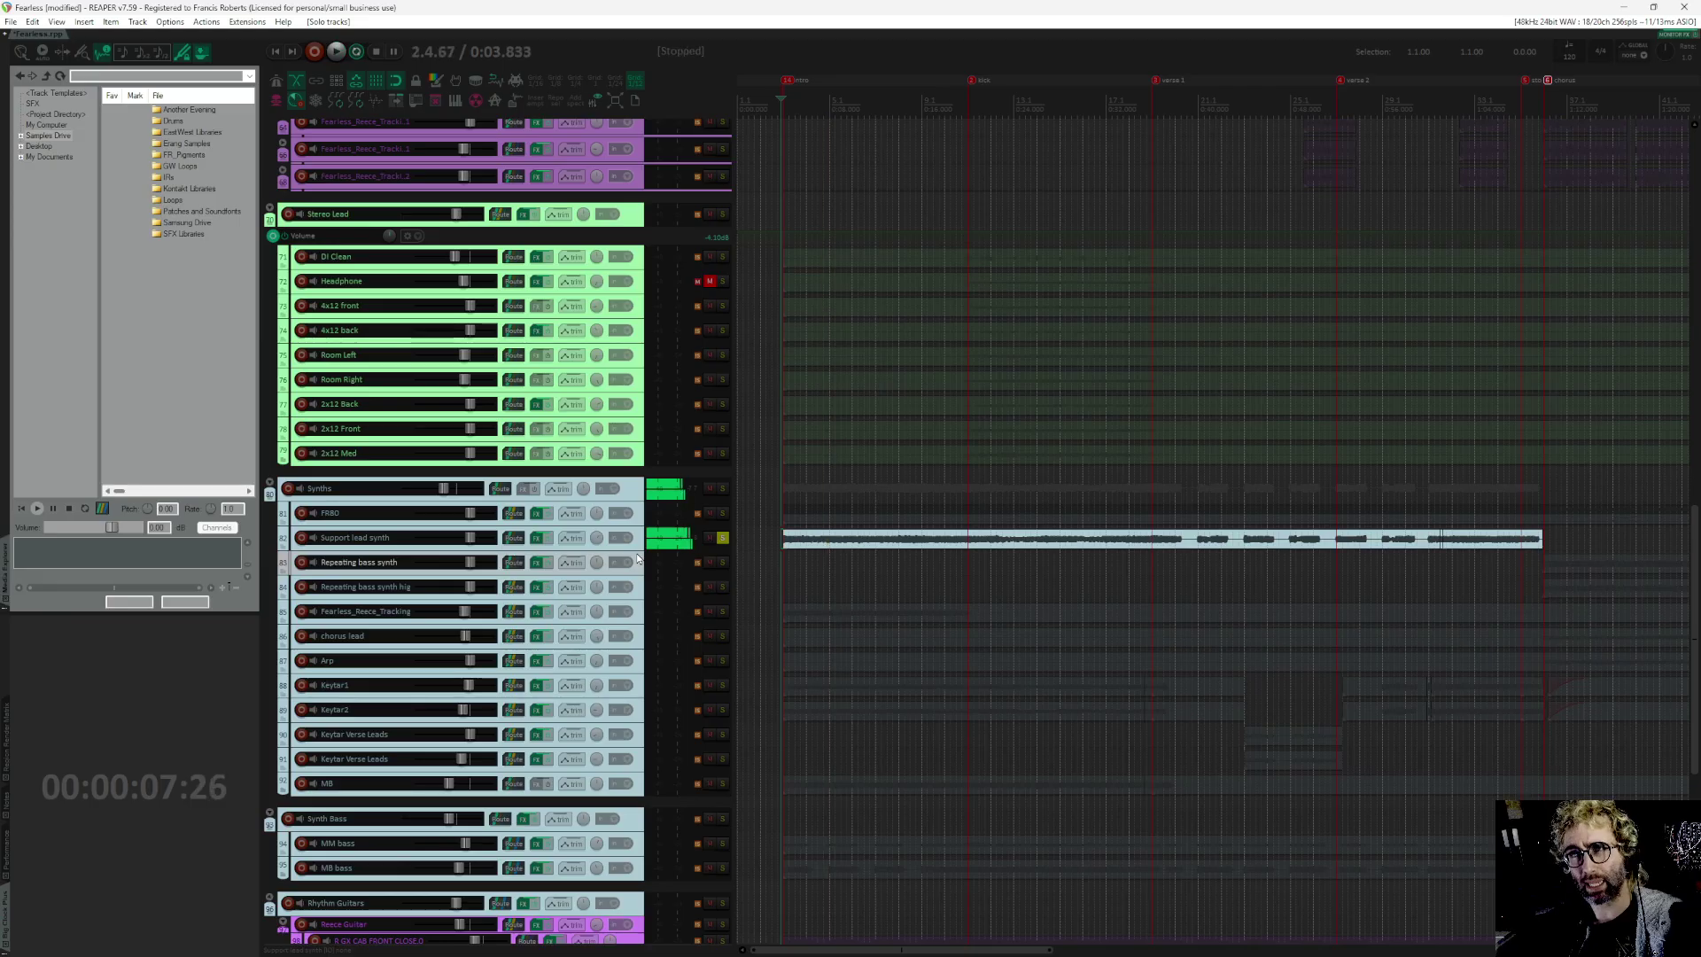
# Step: Move the solo from Support lead synth to the Fearless tracking synth above chorus lead and play it from the intro
pyautogui.click(723, 538)
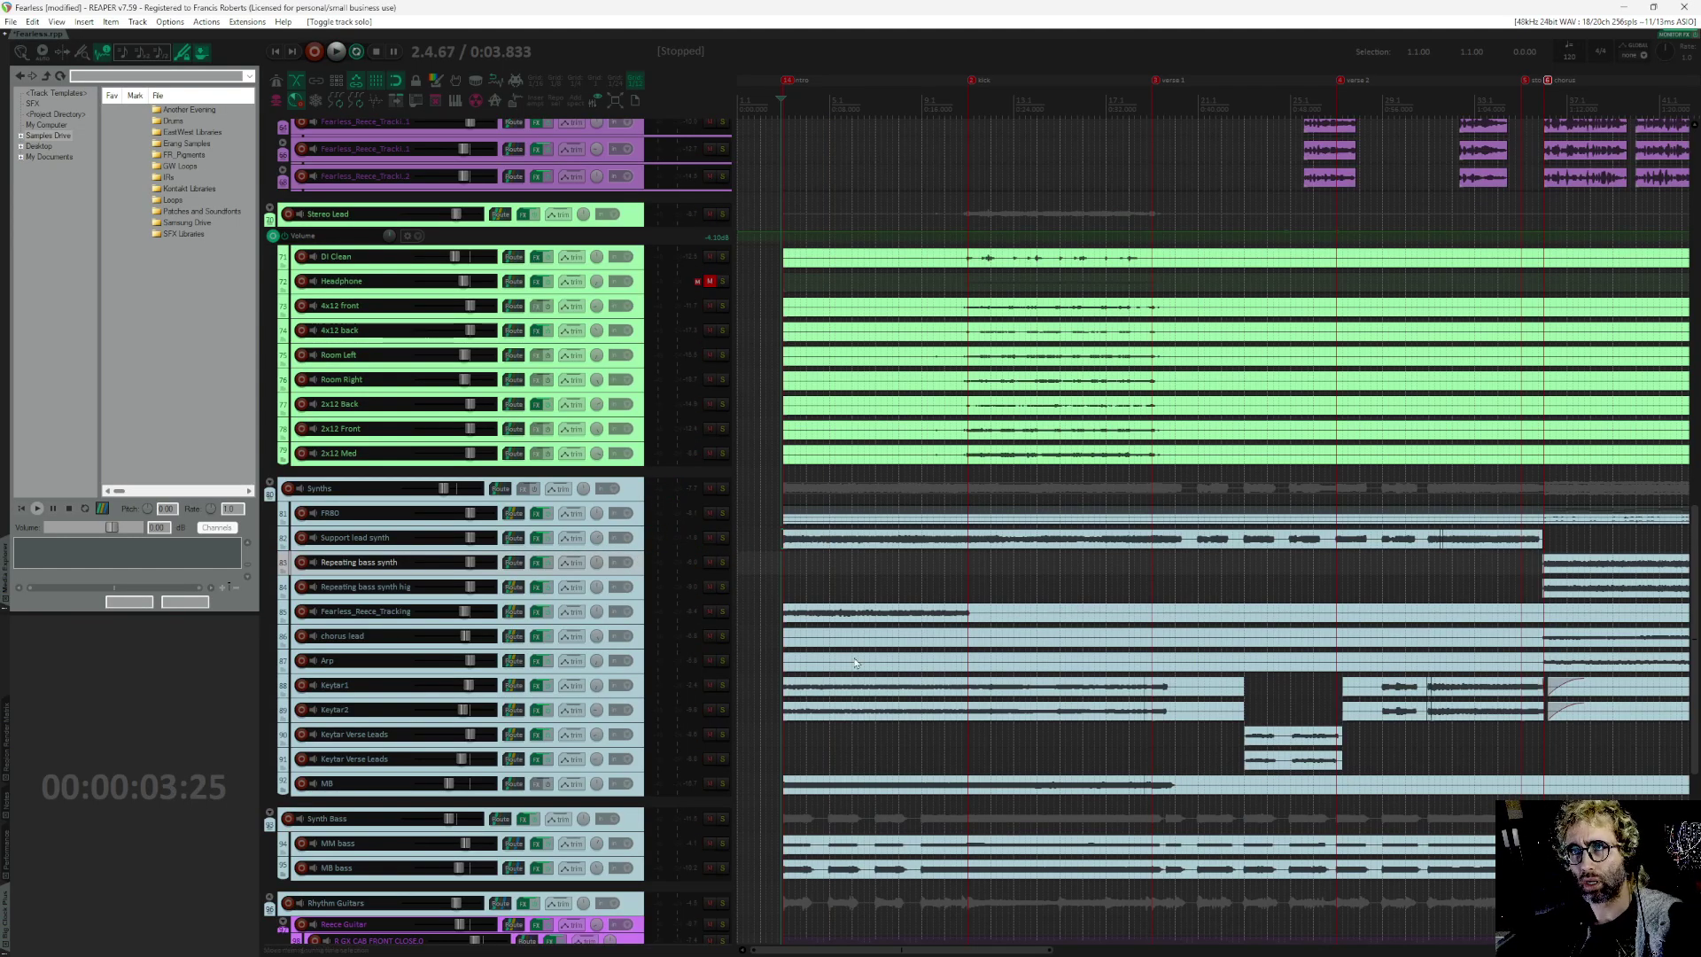
pyautogui.click(725, 611)
pyautogui.press('space')
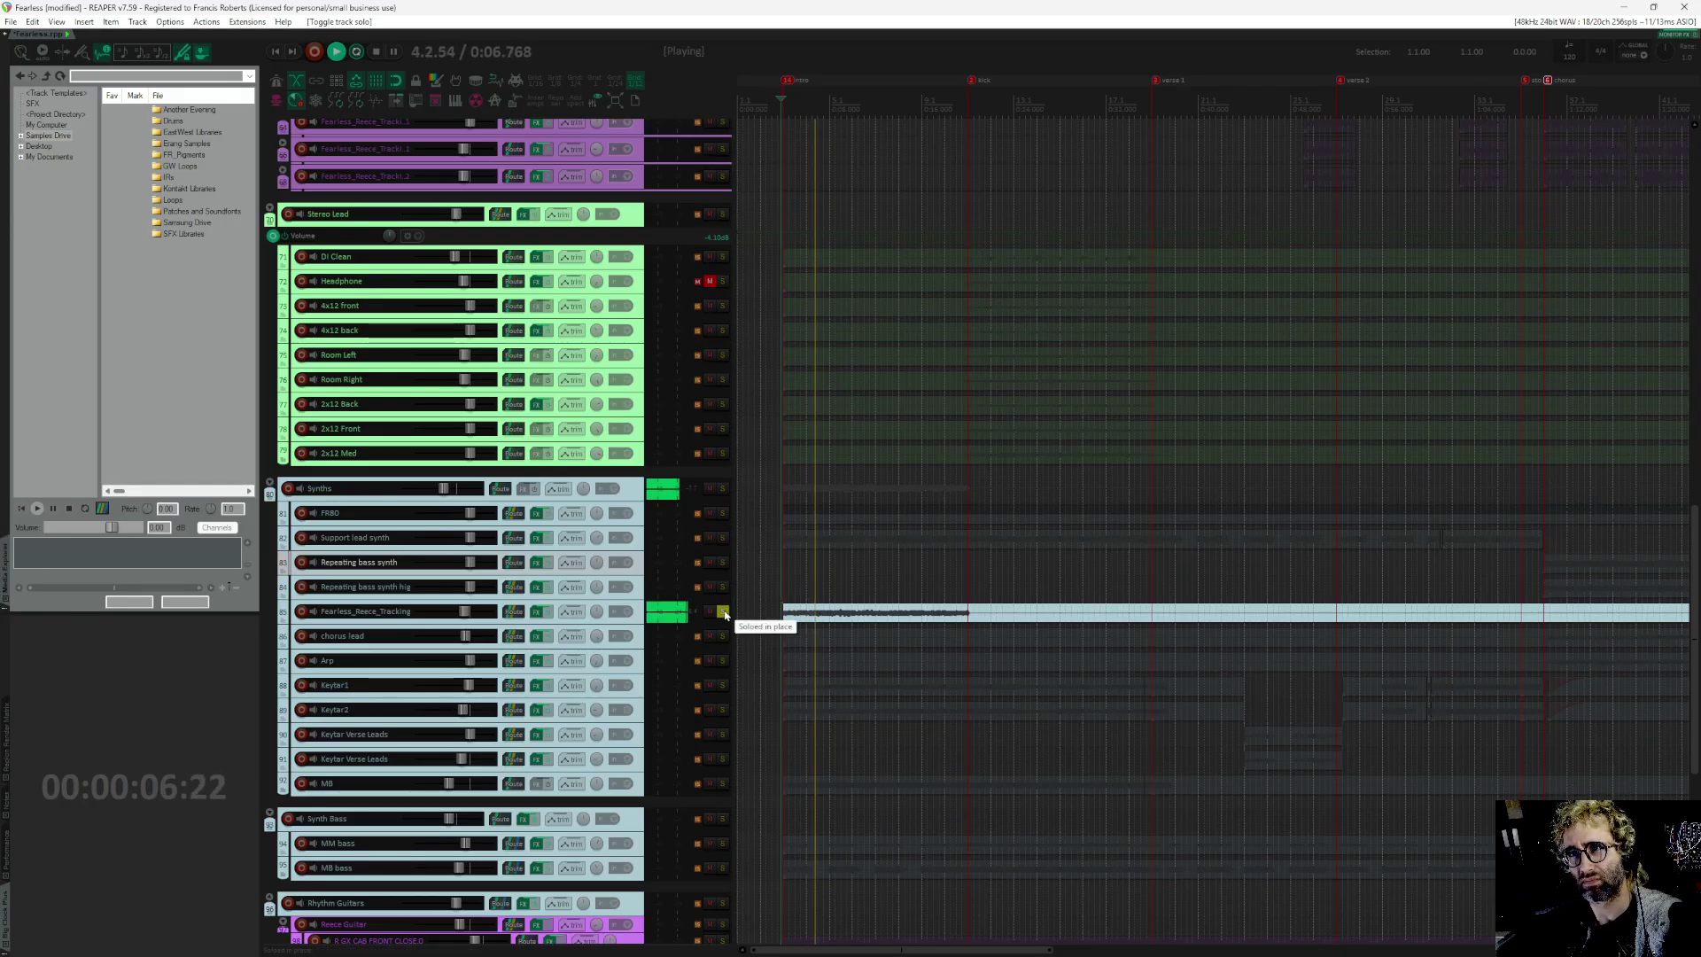
pyautogui.press('space')
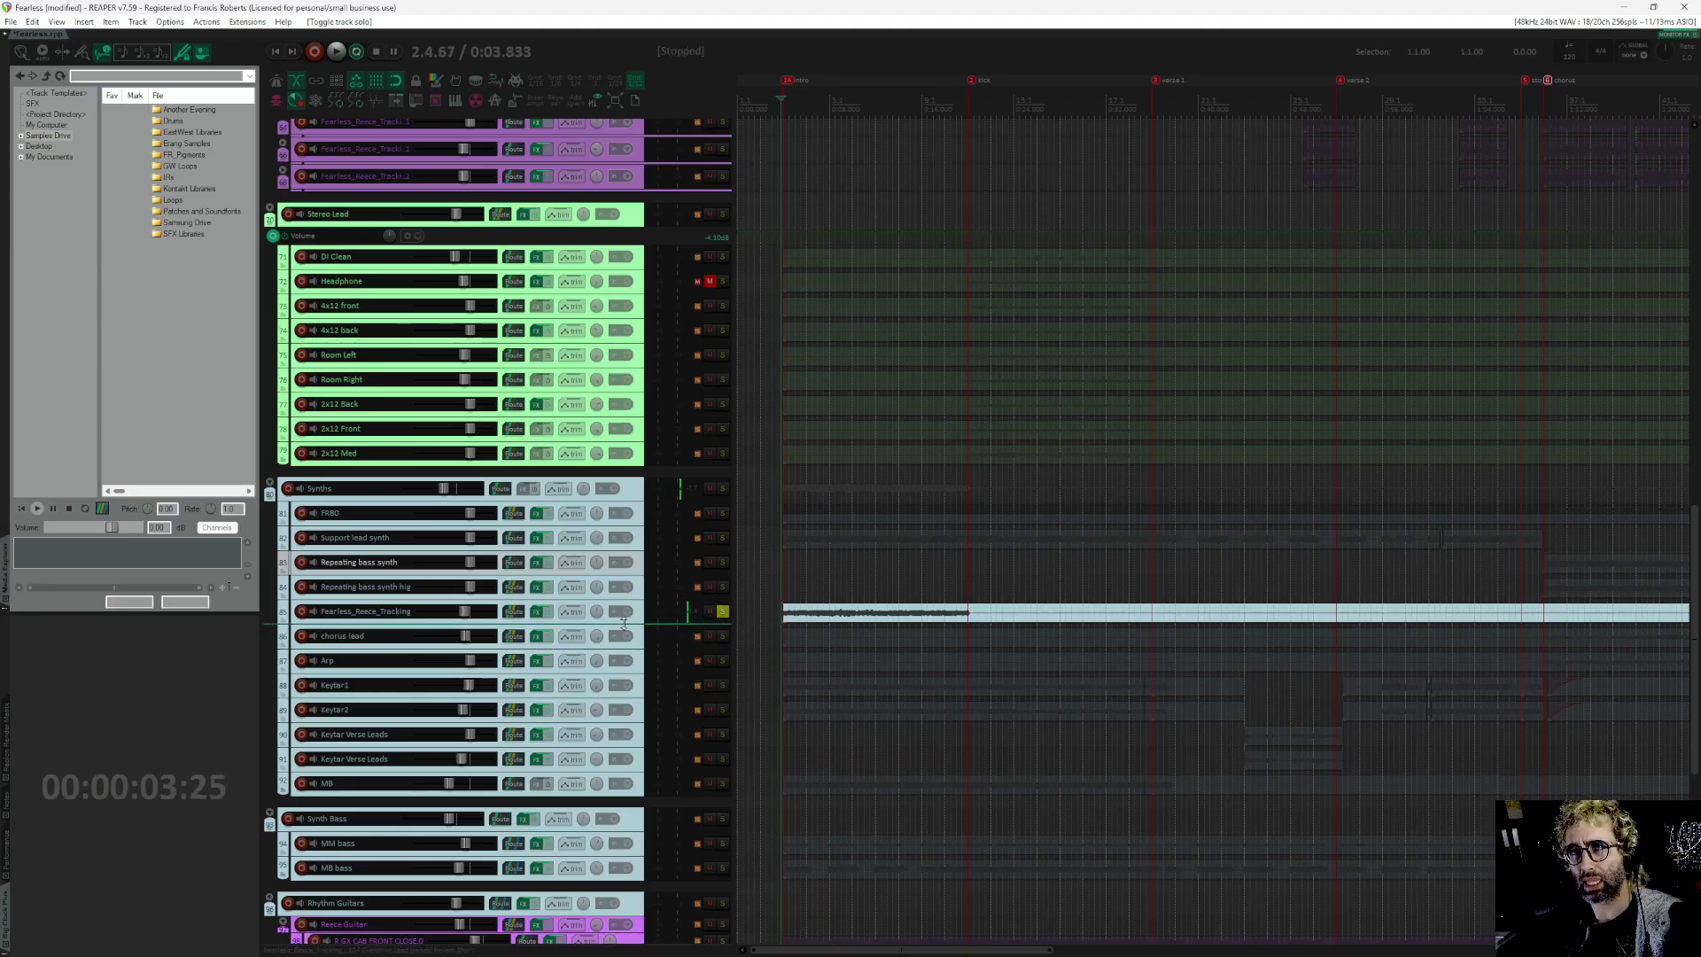
# Step: Enlarge the soloed Fearless tracking synth's track height and magnify its waveform at the start of the intro
pyautogui.moveTo(624, 623); pyautogui.dragTo(624, 813)
pyautogui.scroll(4, 842, 719)
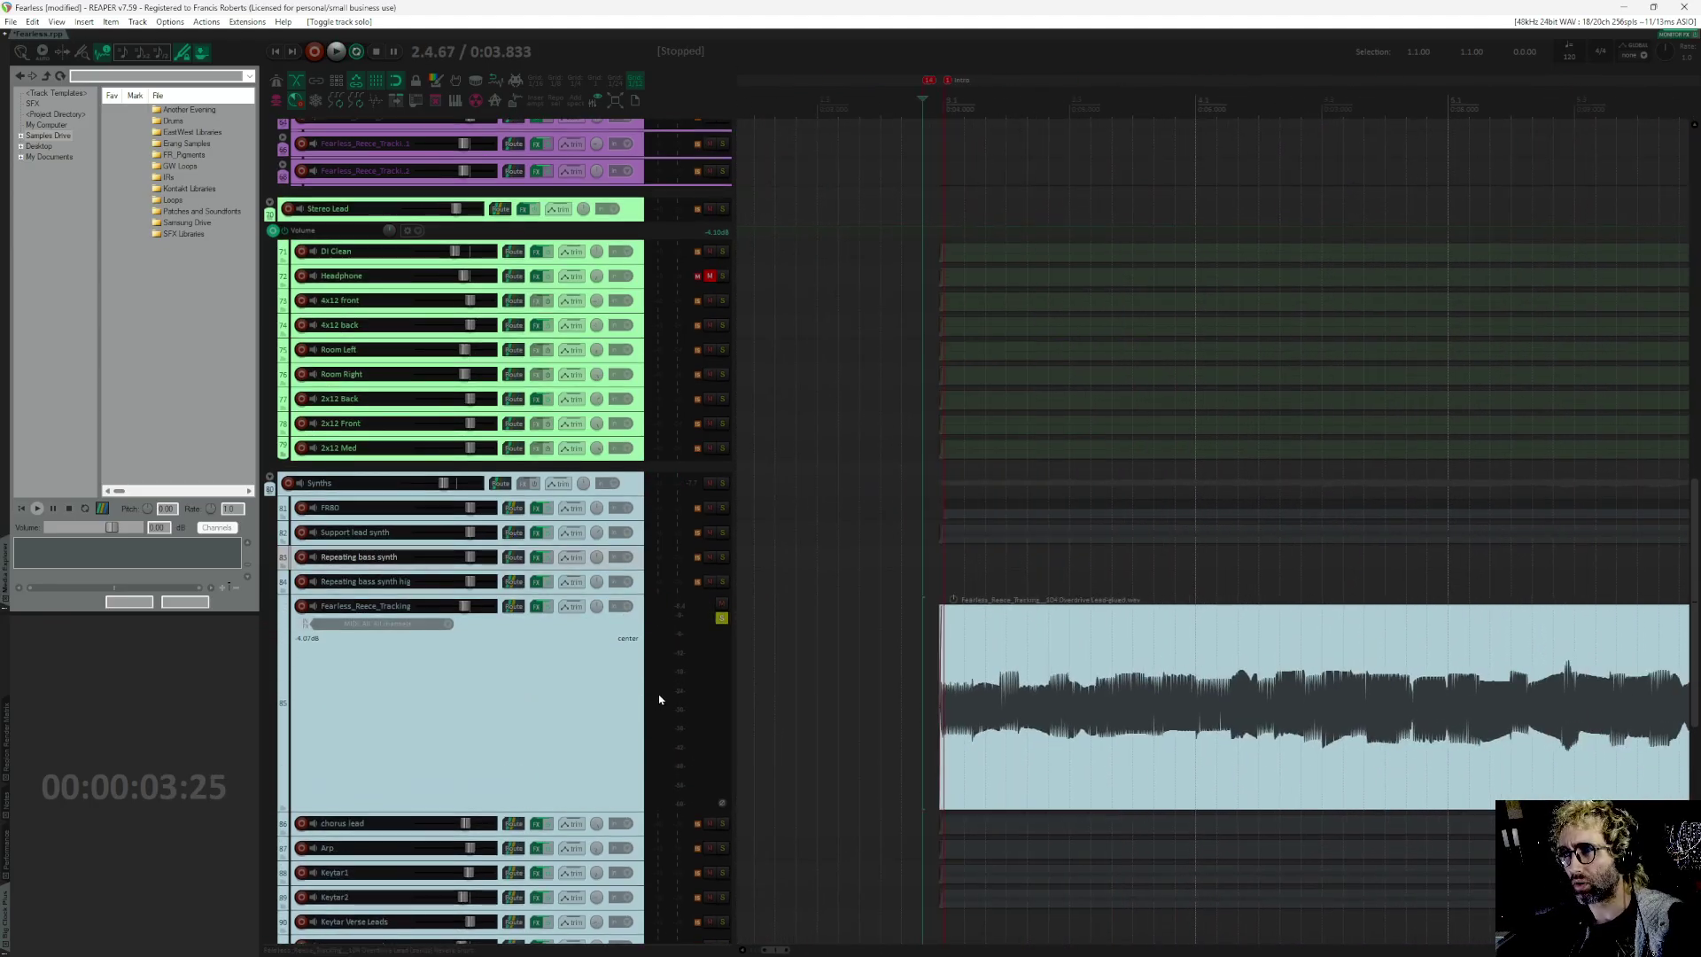
# Step: Play the soloed Fearless tracking synth from just before the intro, then stop playback
pyautogui.scroll(-2, 842, 667)
pyautogui.scroll(1, 869, 666)
pyautogui.hscroll(3, 824, 656)
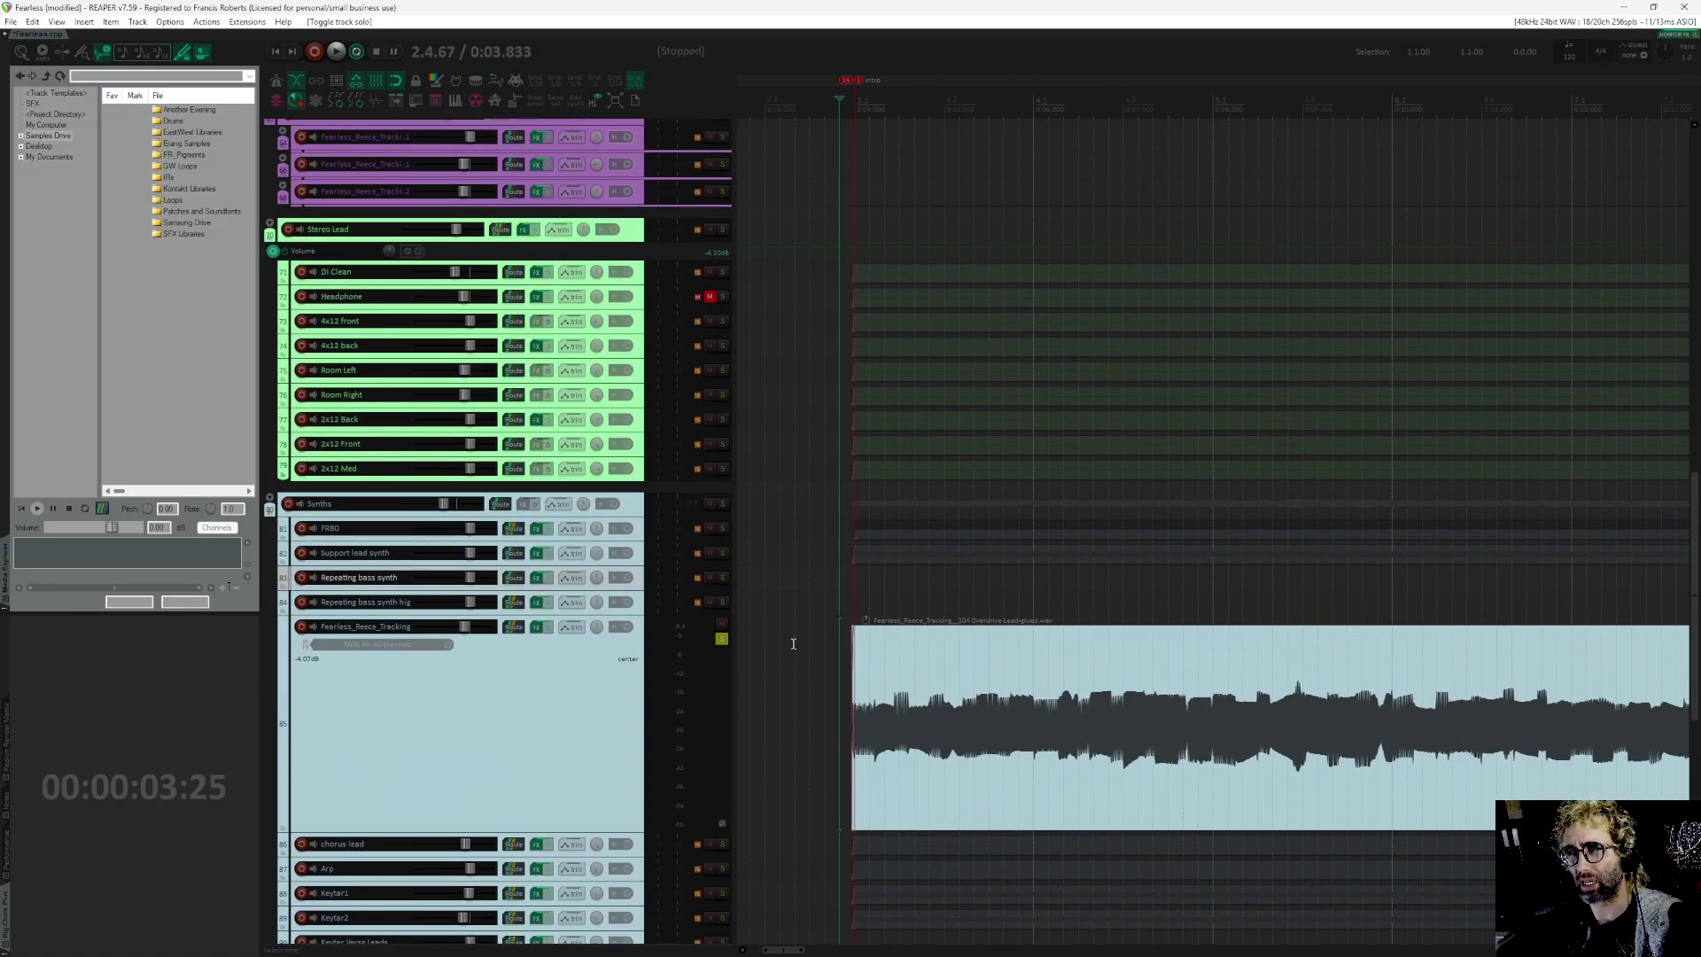
pyautogui.scroll(-2, 842, 601)
pyautogui.hscroll(1, 886, 611)
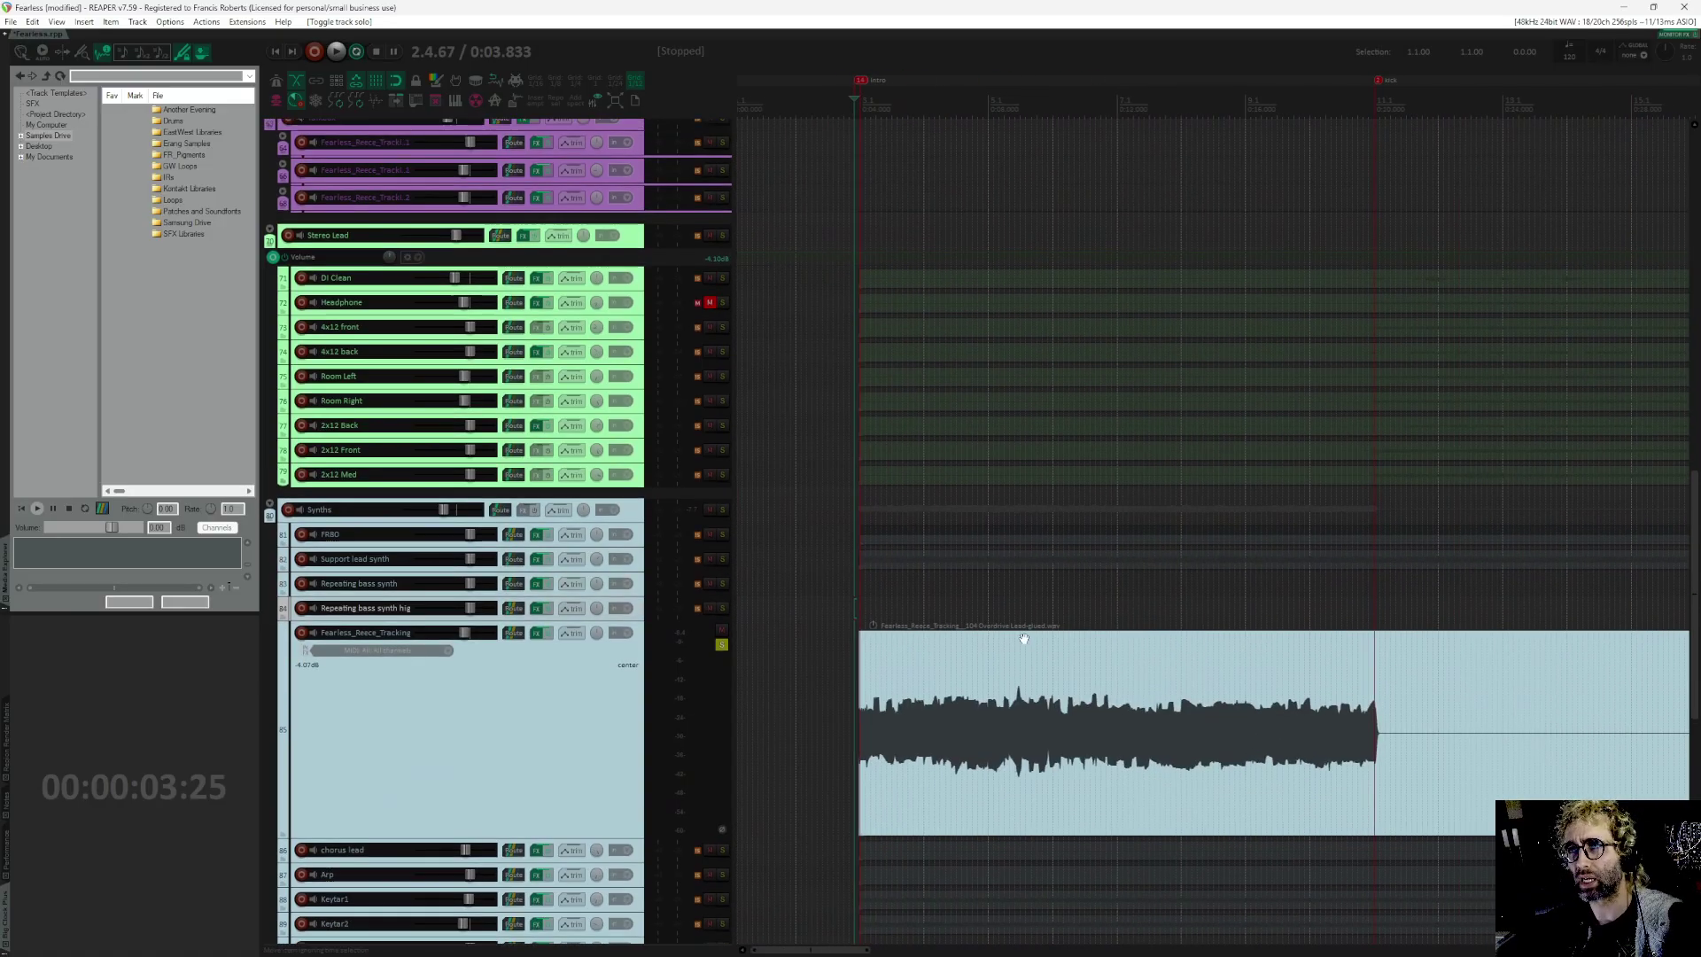
pyautogui.press('space')
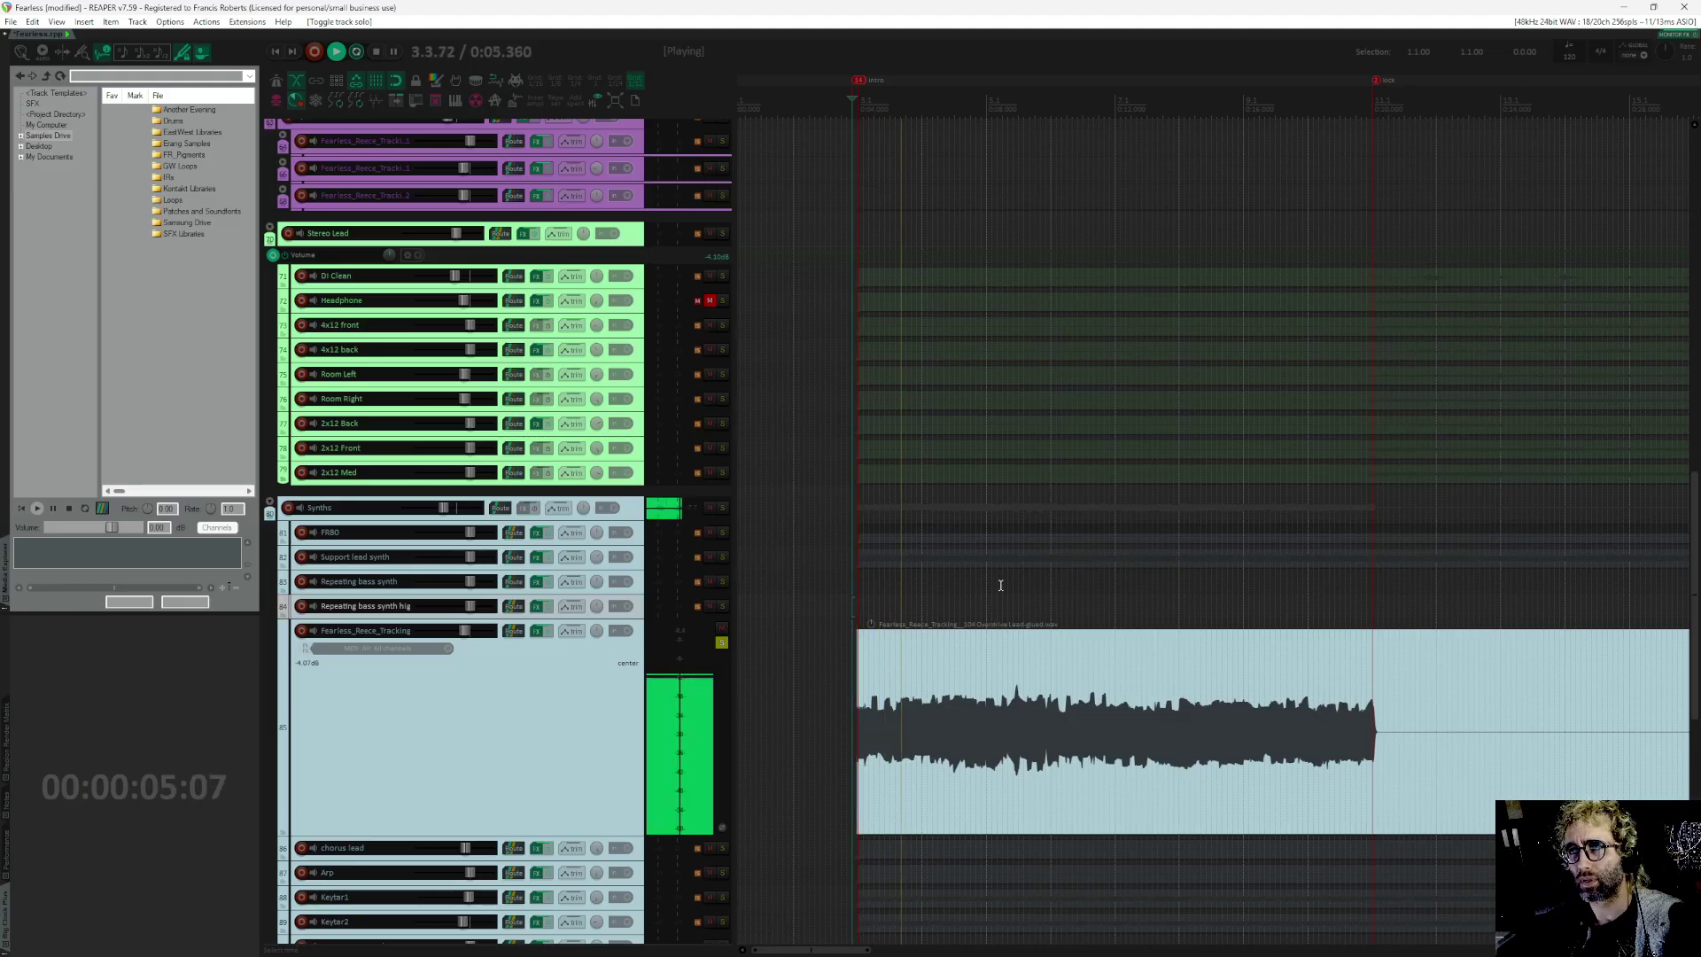
pyautogui.moveTo(999, 588); pyautogui.dragTo(998, 558)
pyautogui.press('space')
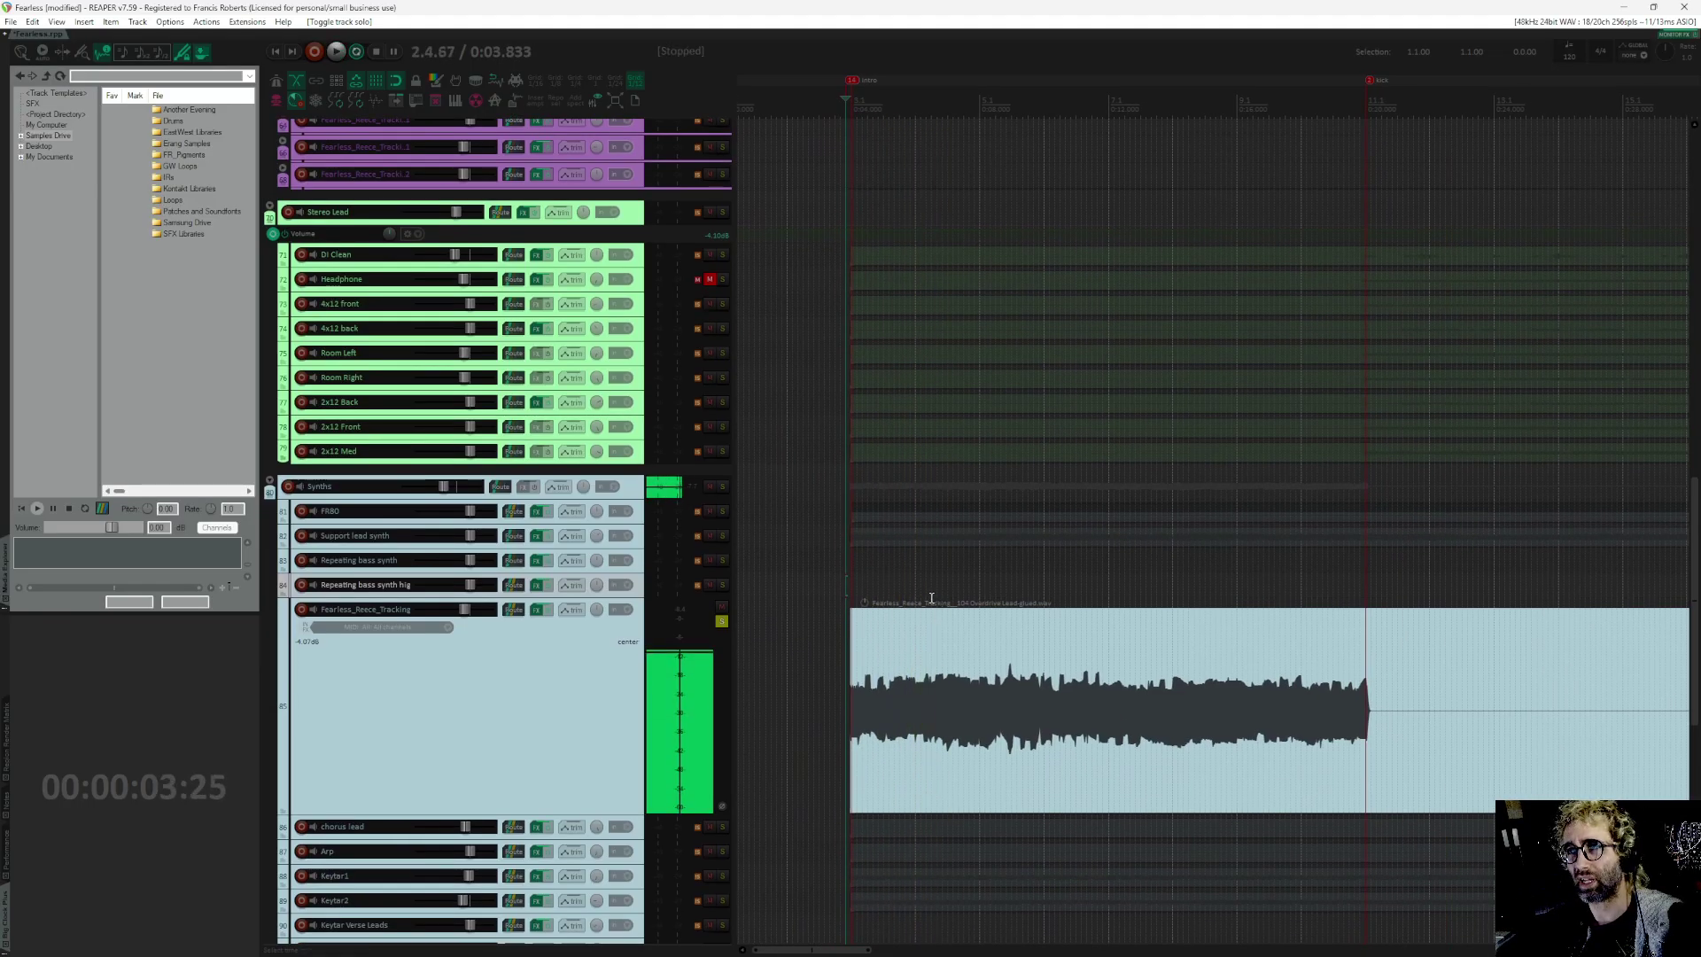
# Step: Move the solo from the Fearless tracking synth to the Synths folder, play it from 3.4.67 within the intro, then stop
pyautogui.click(893, 678)
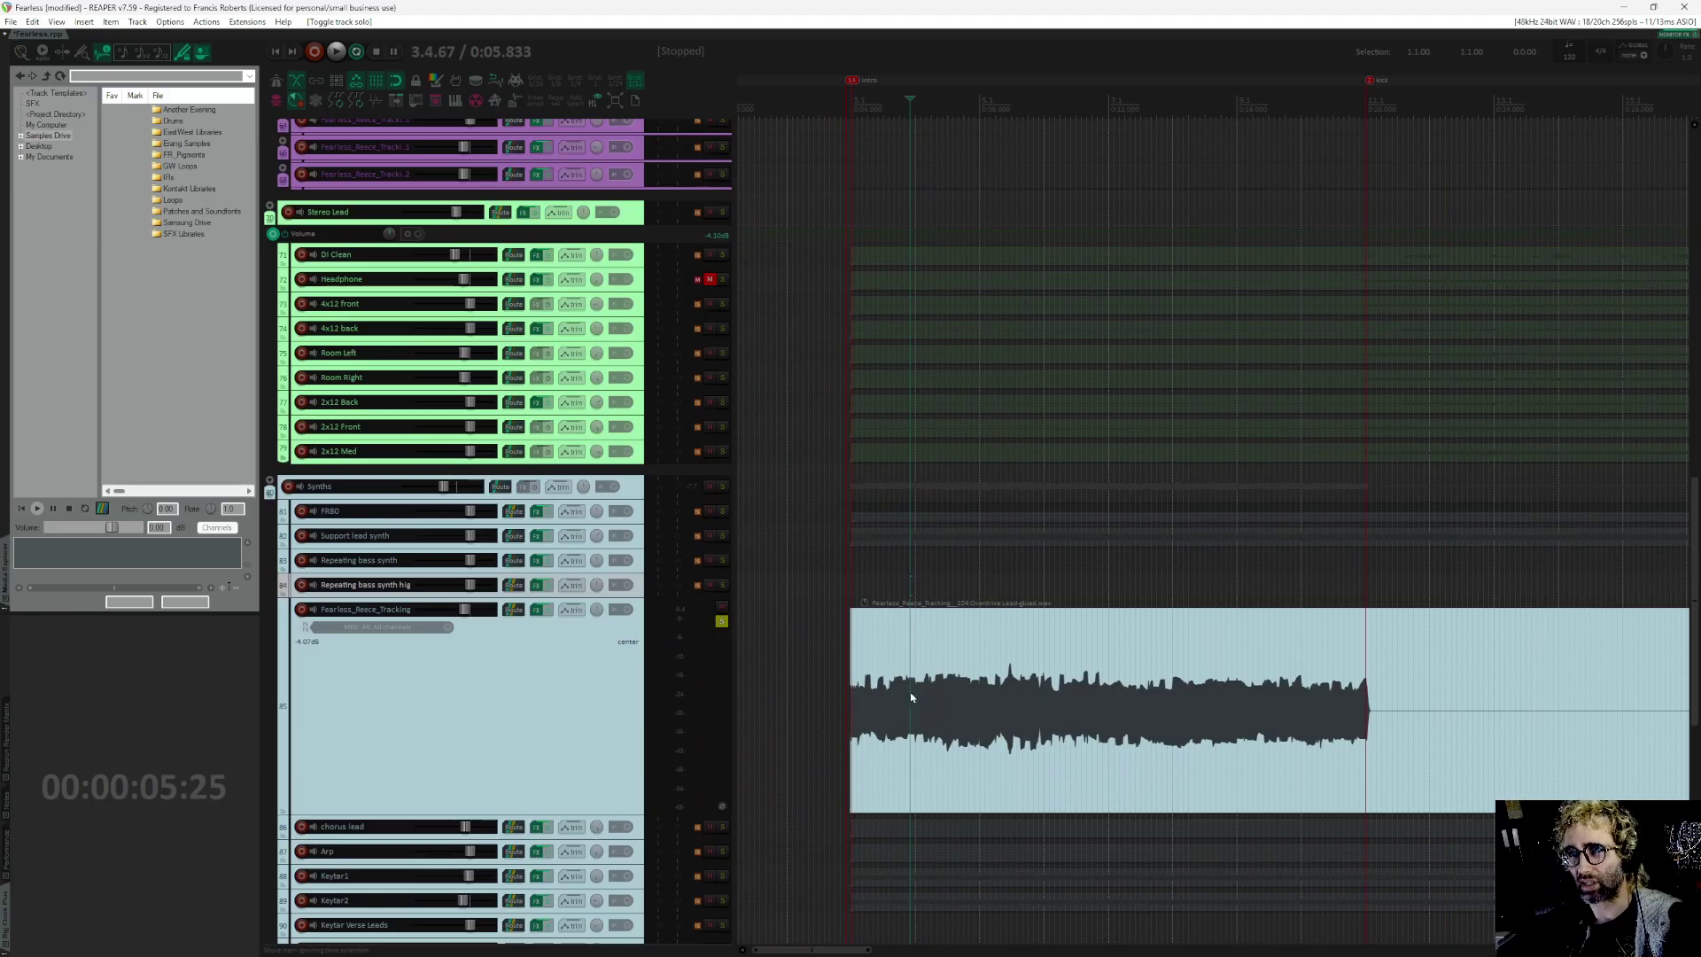
pyautogui.click(721, 620)
pyautogui.scroll(-2, 945, 727)
pyautogui.moveTo(945, 727); pyautogui.dragTo(957, 561)
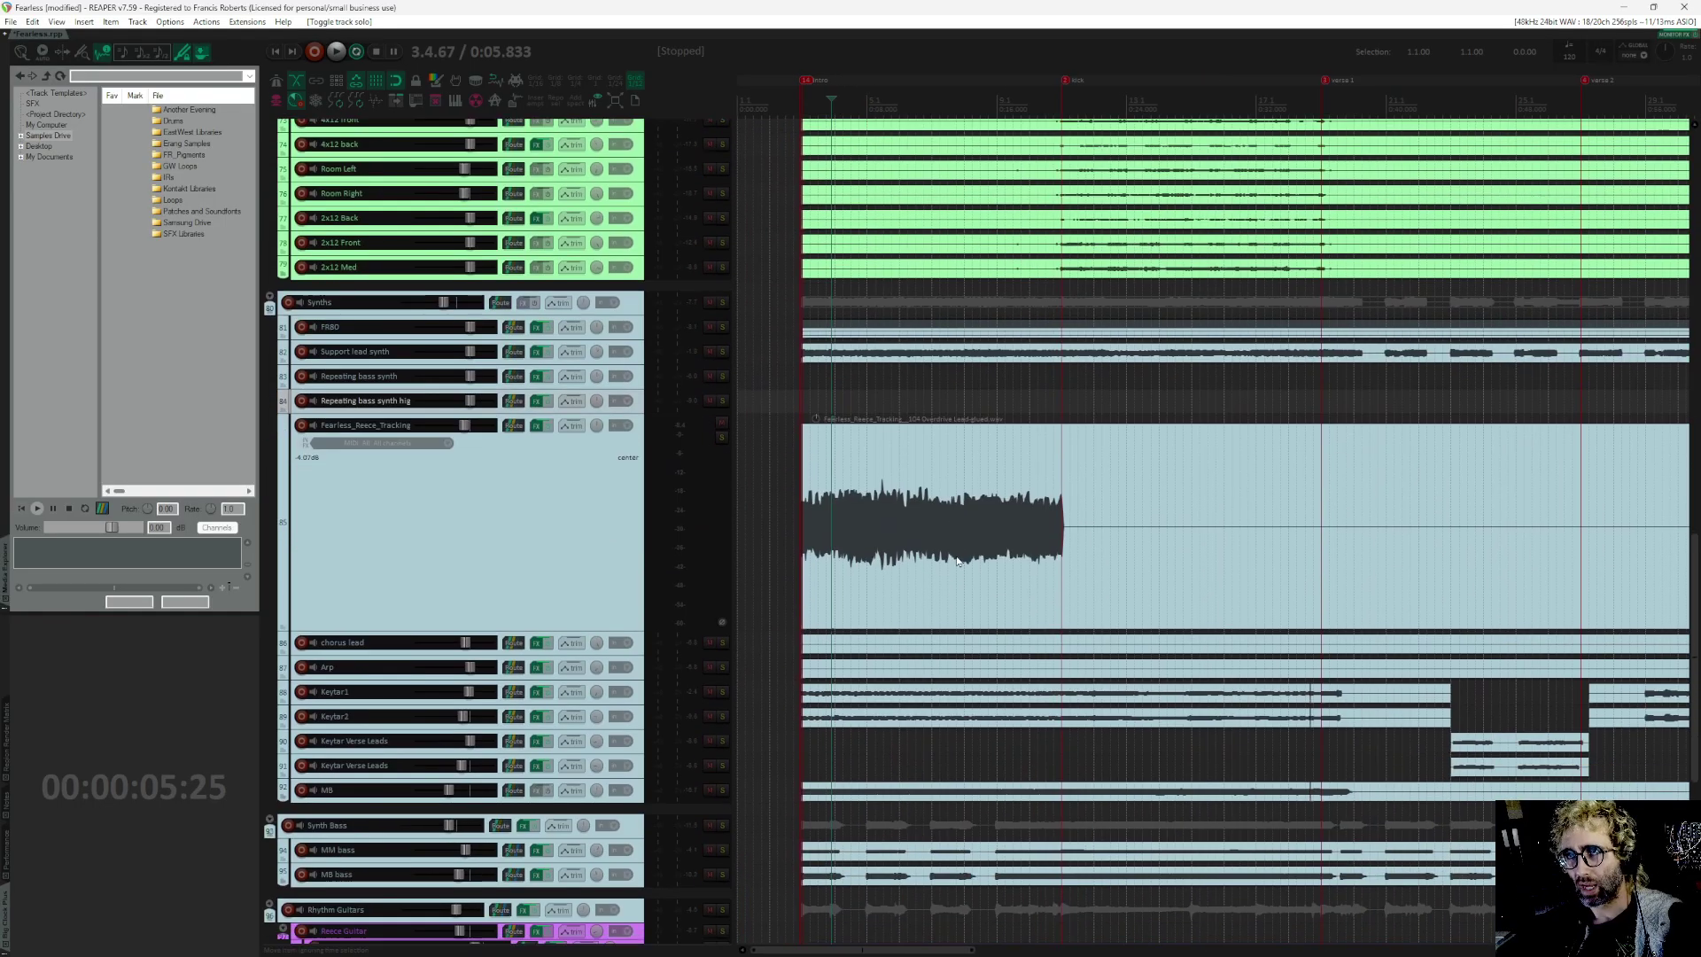
pyautogui.click(722, 302)
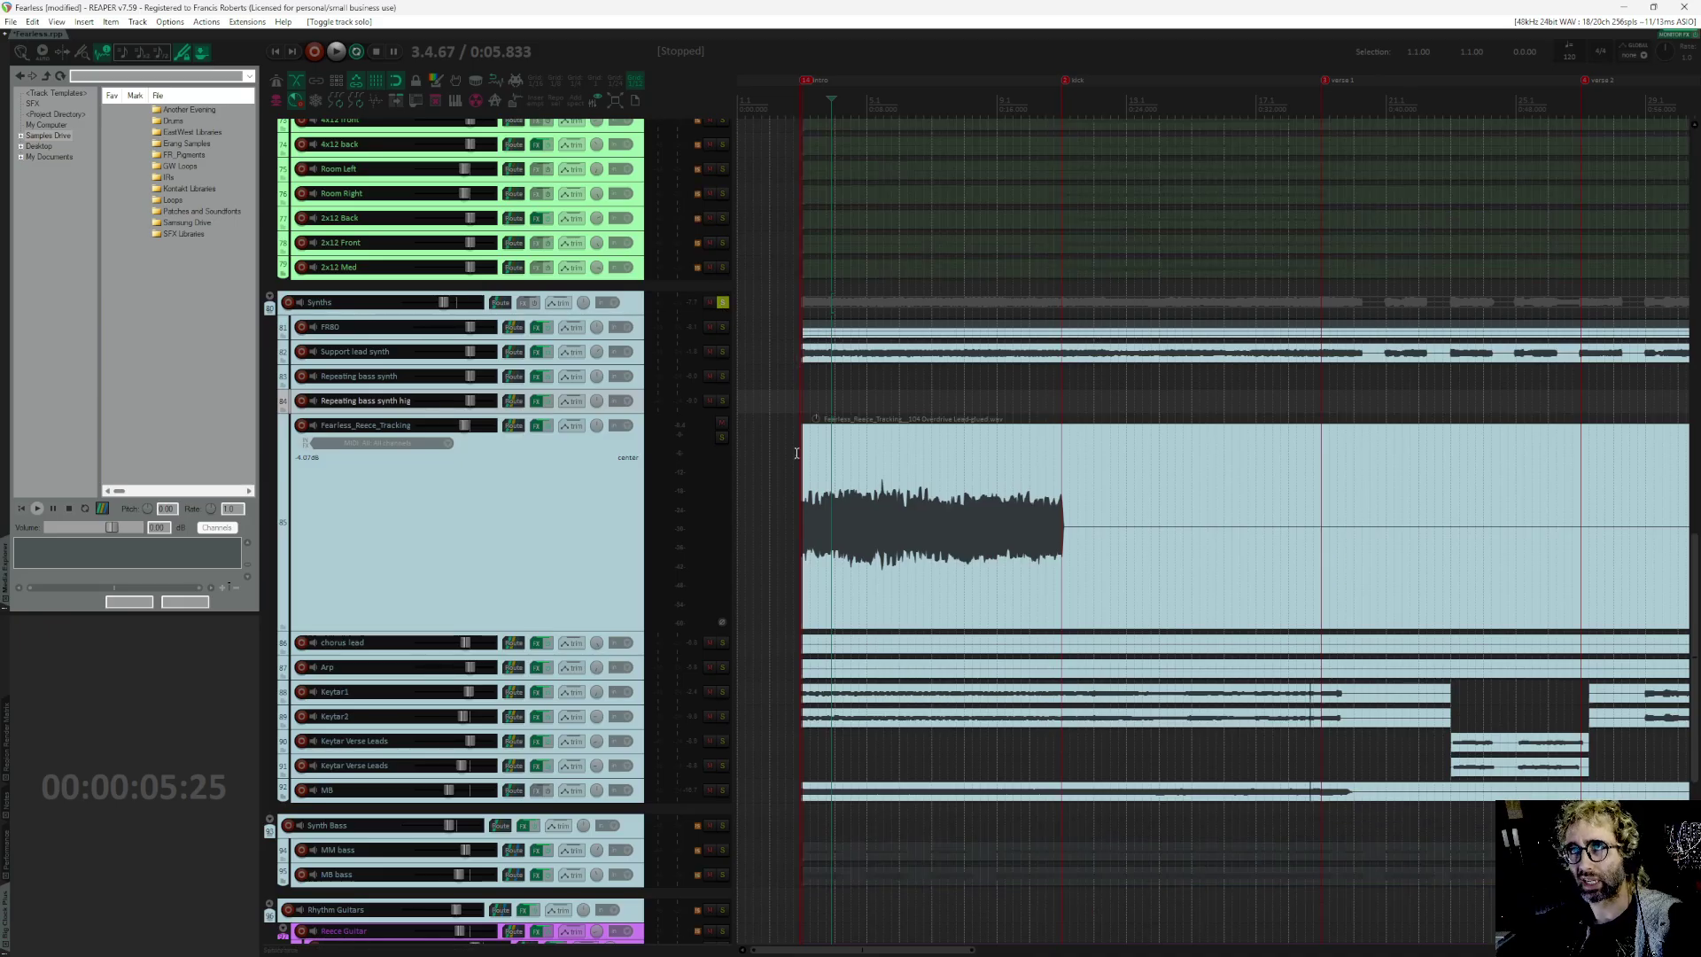
pyautogui.moveTo(886, 588); pyautogui.dragTo(875, 514)
pyautogui.press('space')
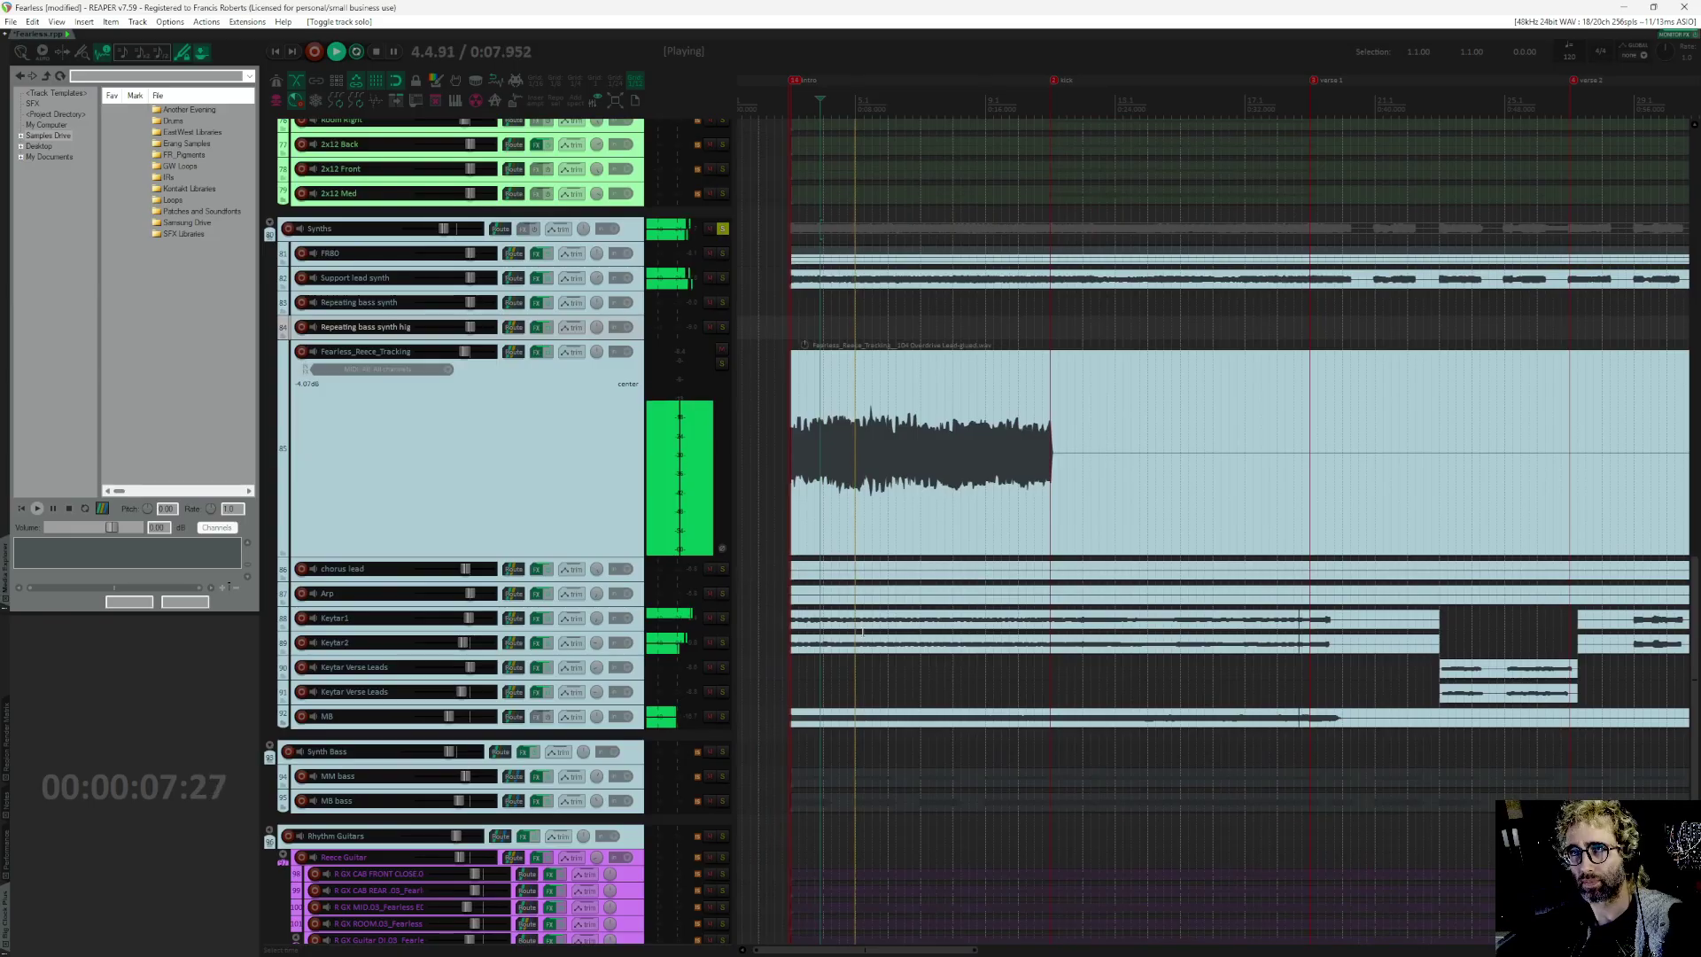
pyautogui.moveTo(969, 626); pyautogui.dragTo(938, 523)
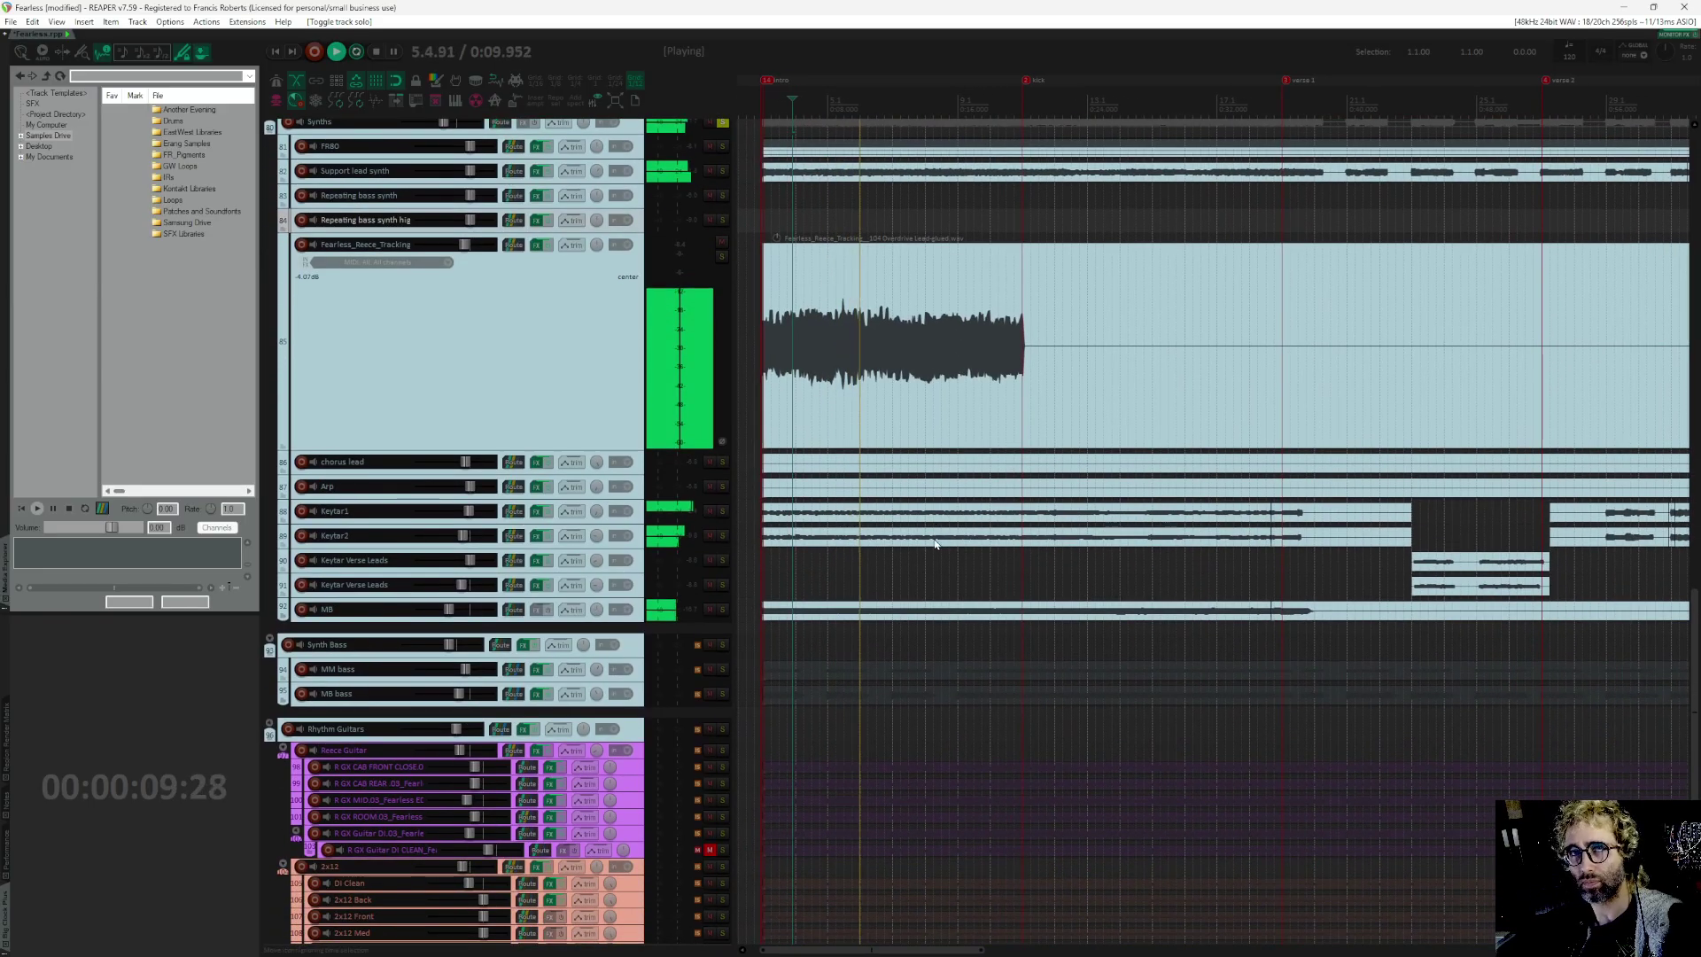
pyautogui.press('space')
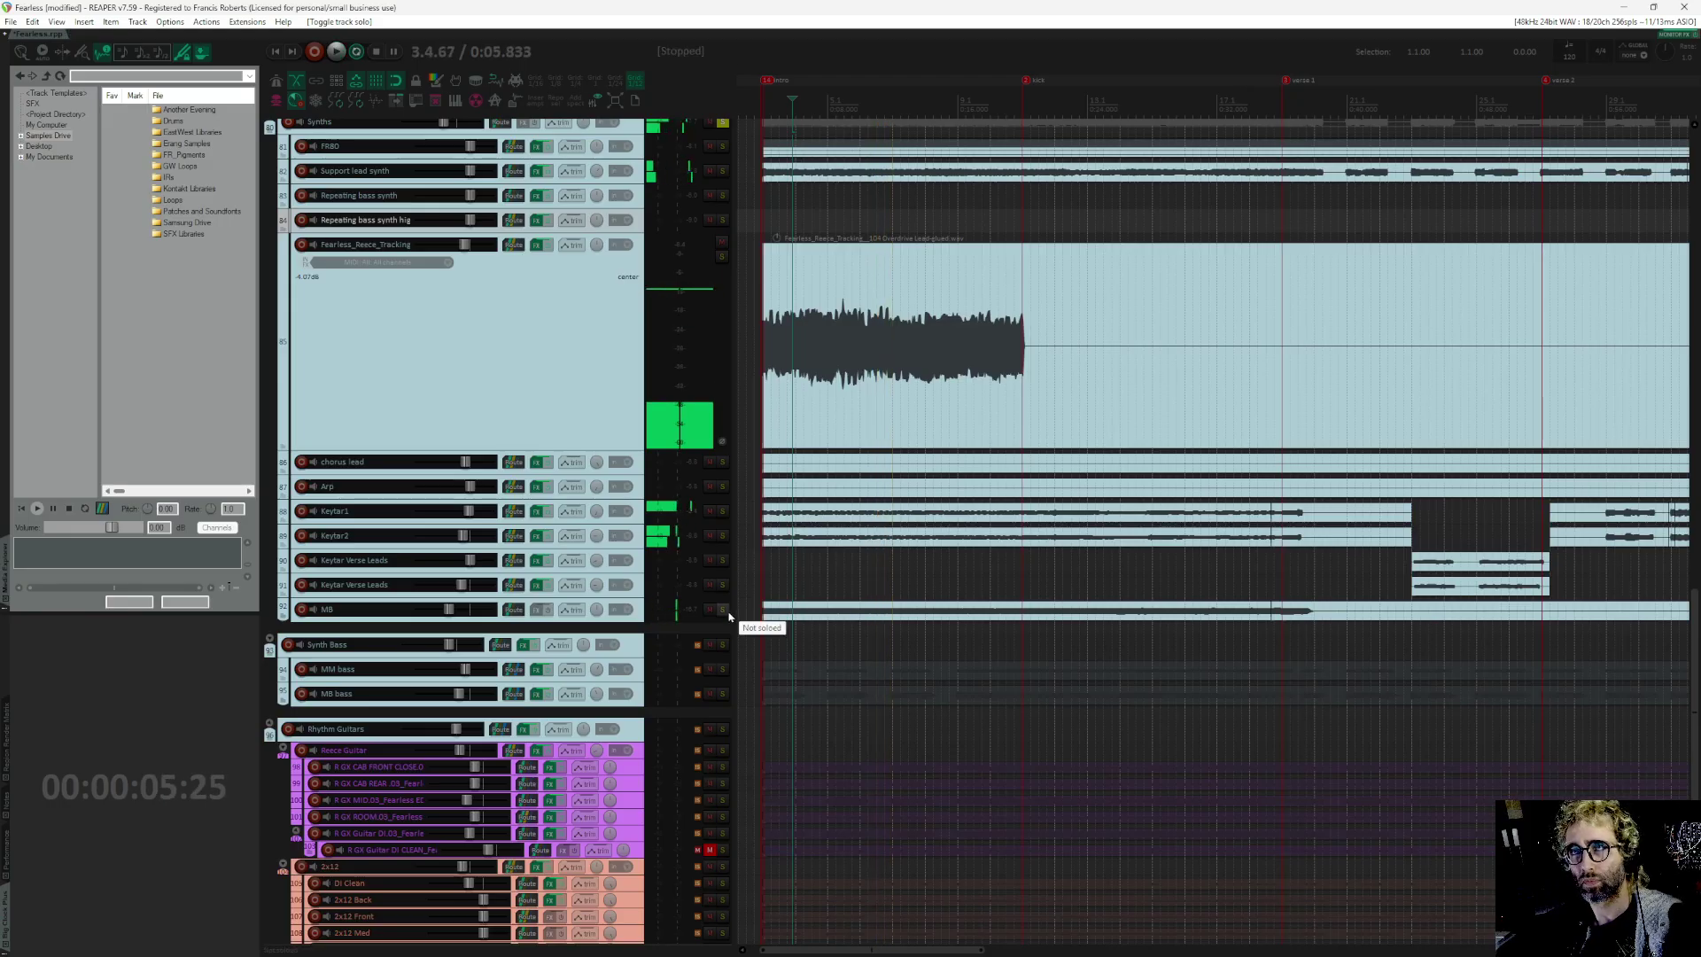
# Step: Solo the MB synth track and play it from 3.4.67, then clear its solo and stop playback
pyautogui.click(723, 610)
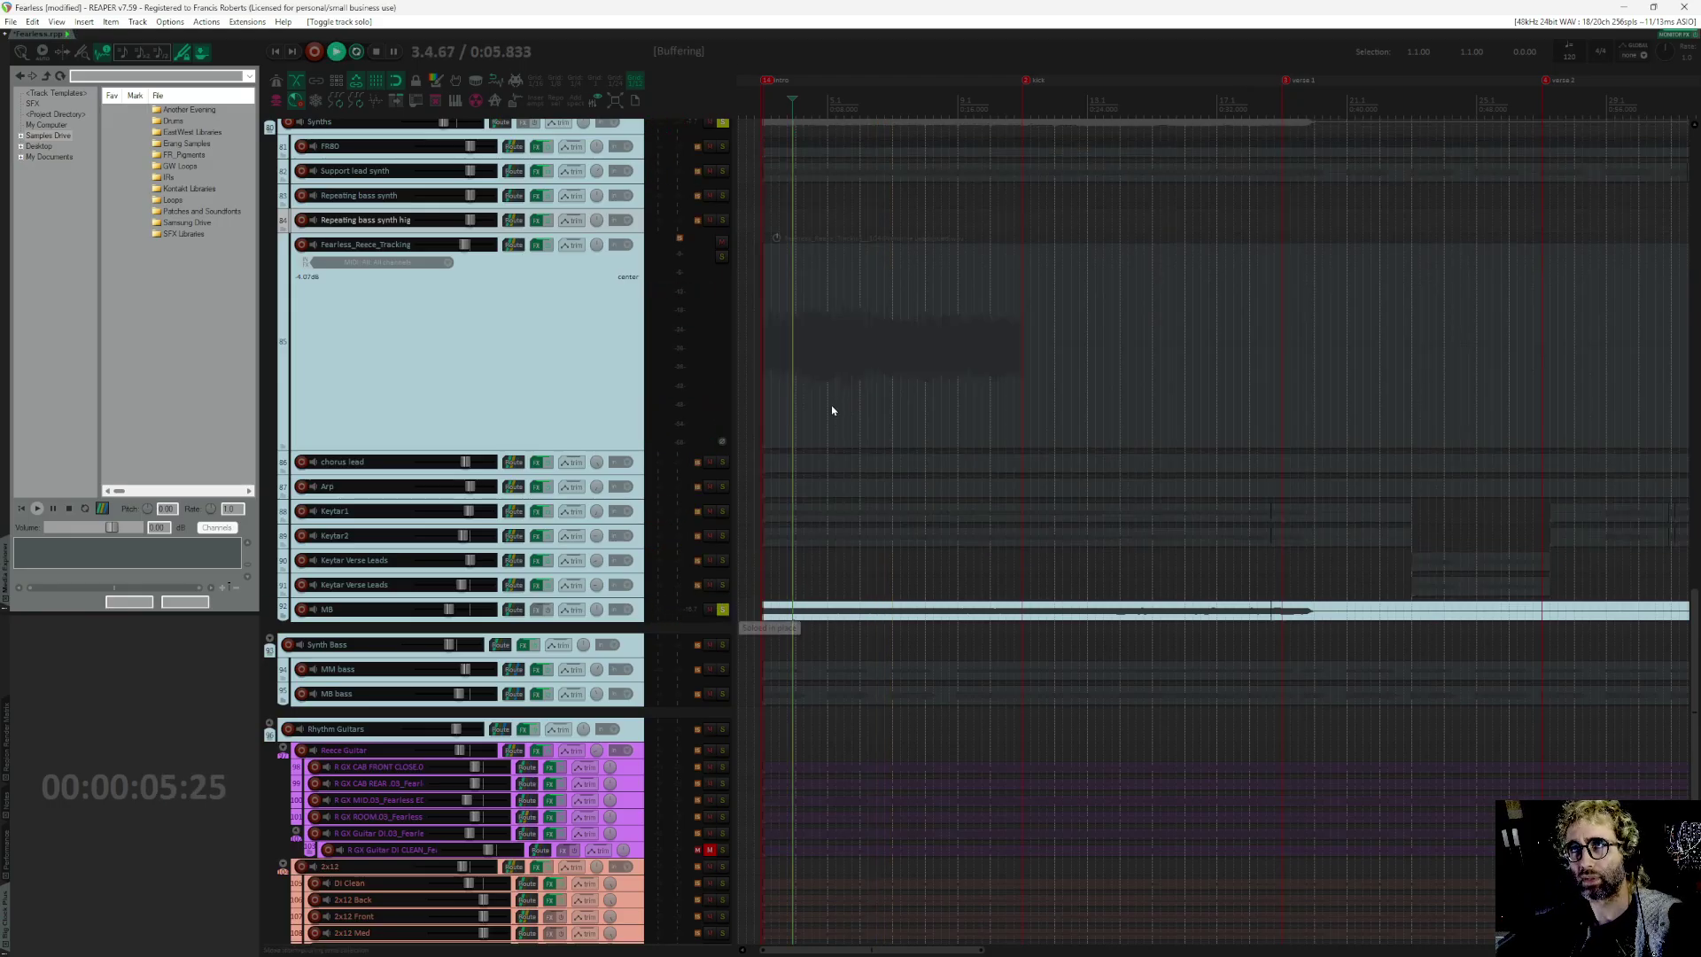
pyautogui.press('space')
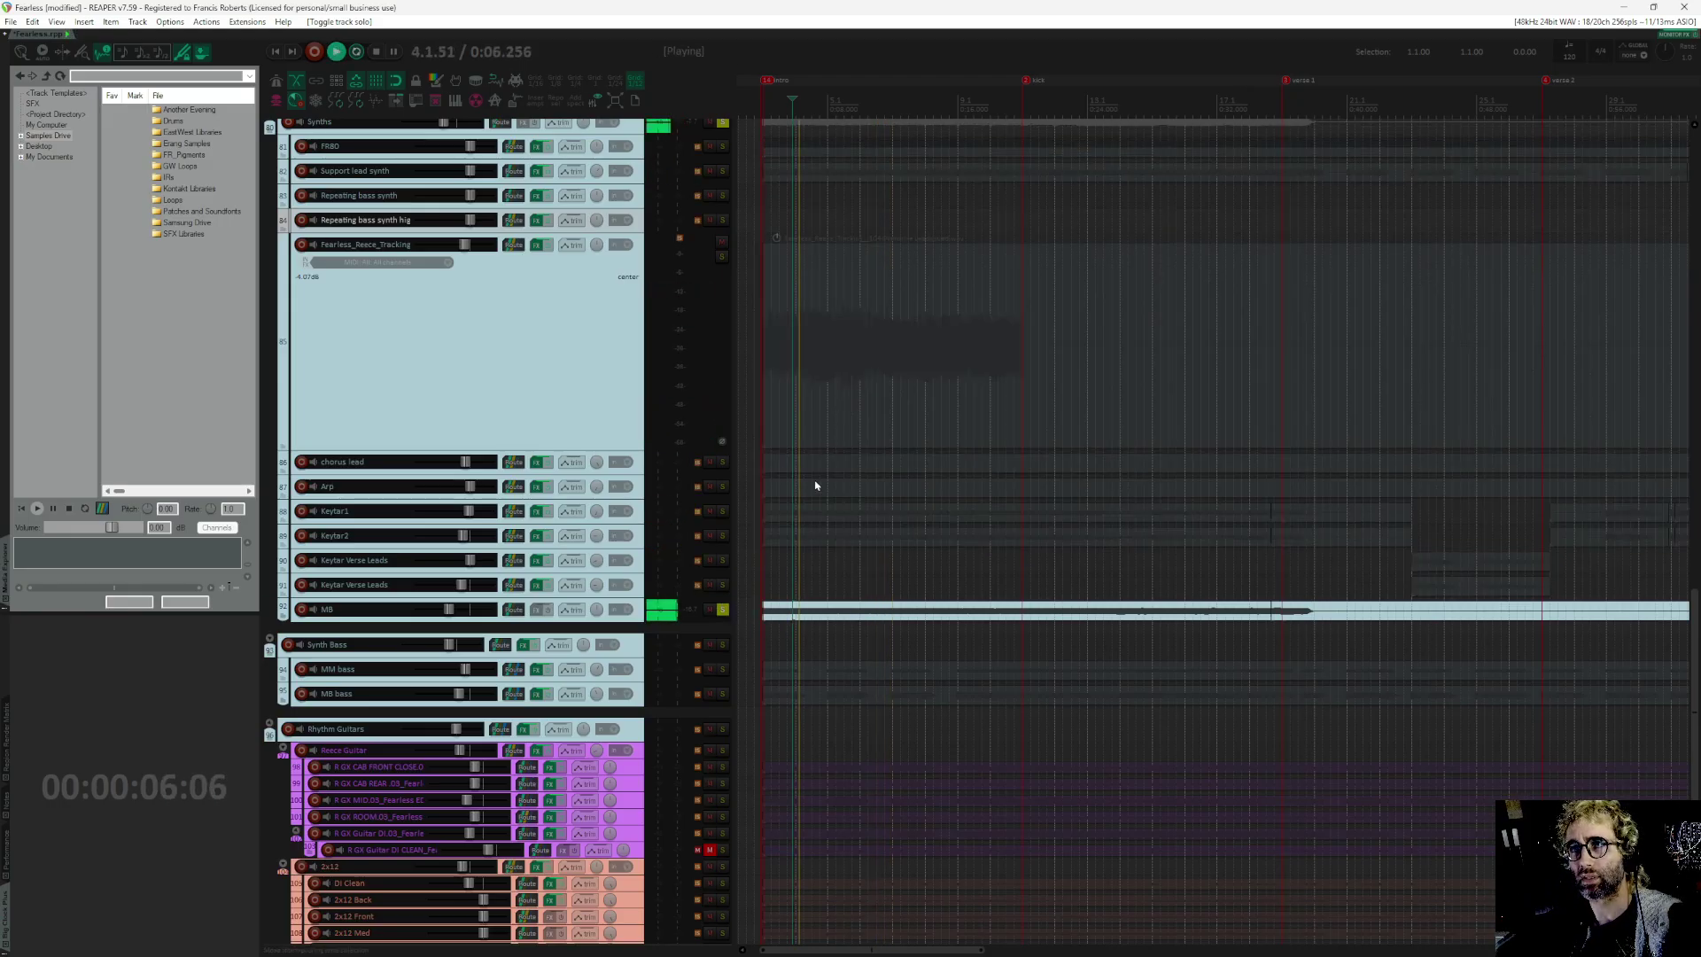
pyautogui.click(723, 611)
pyautogui.press('space')
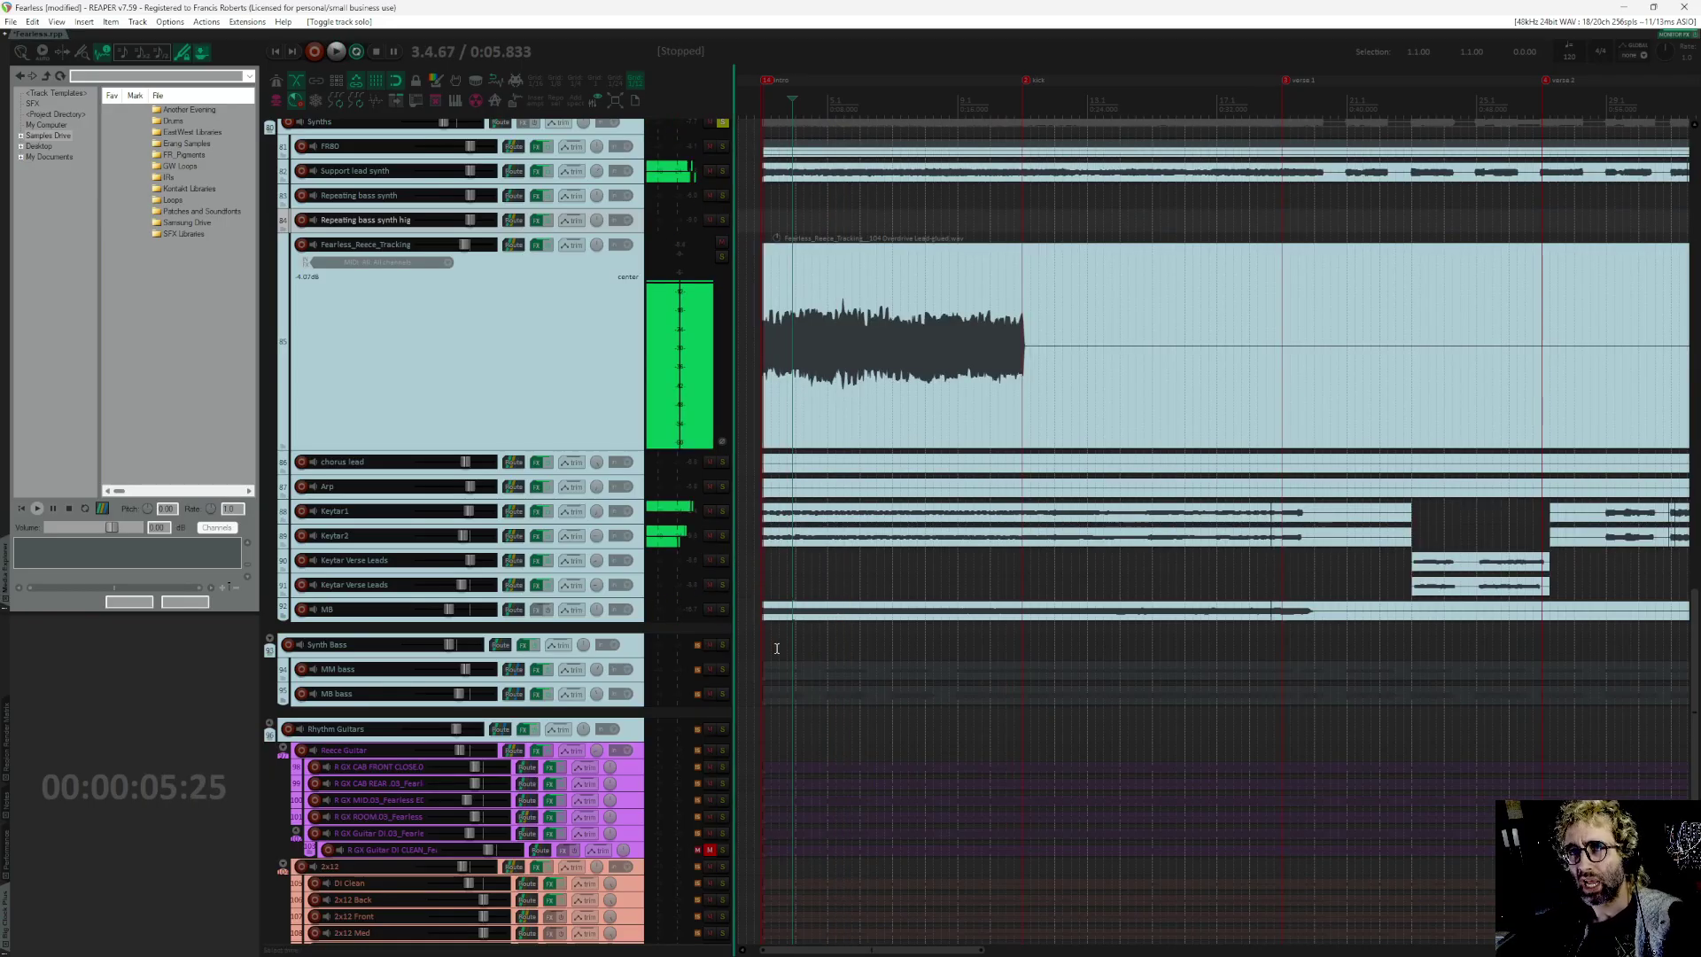
# Step: Add the Synth Bass folder to the solo and play it with the synths from 2.4.00, just before the intro
pyautogui.scroll(-1, 779, 593)
pyautogui.click(722, 555)
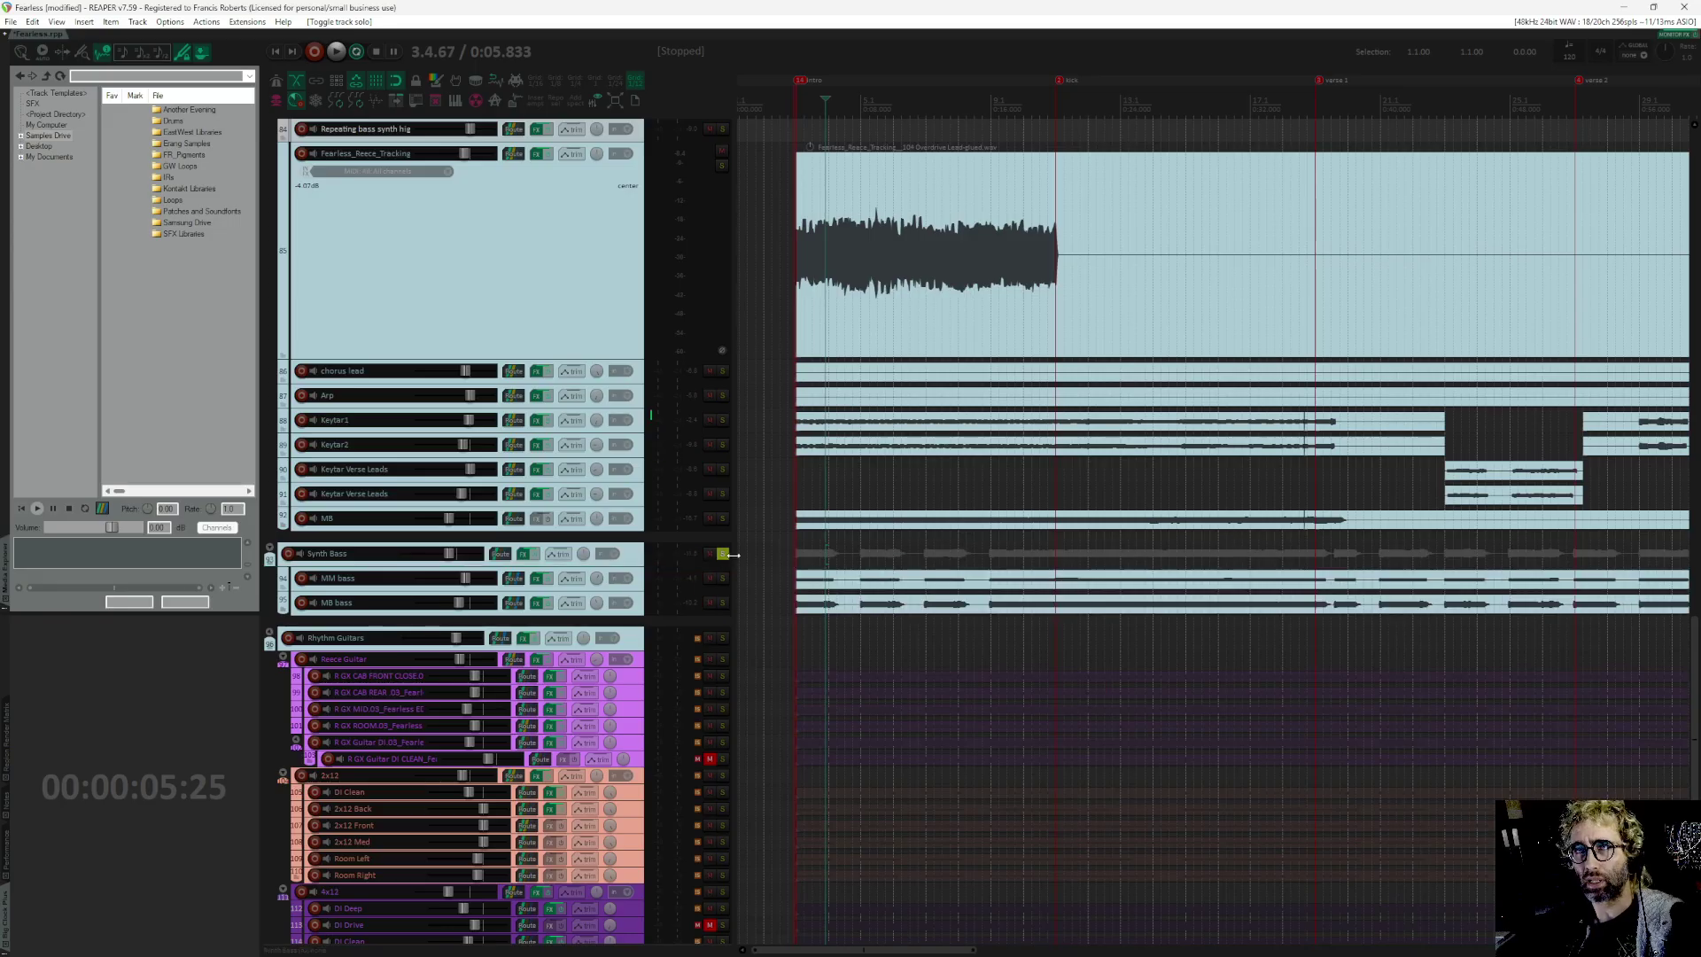
pyautogui.click(788, 548)
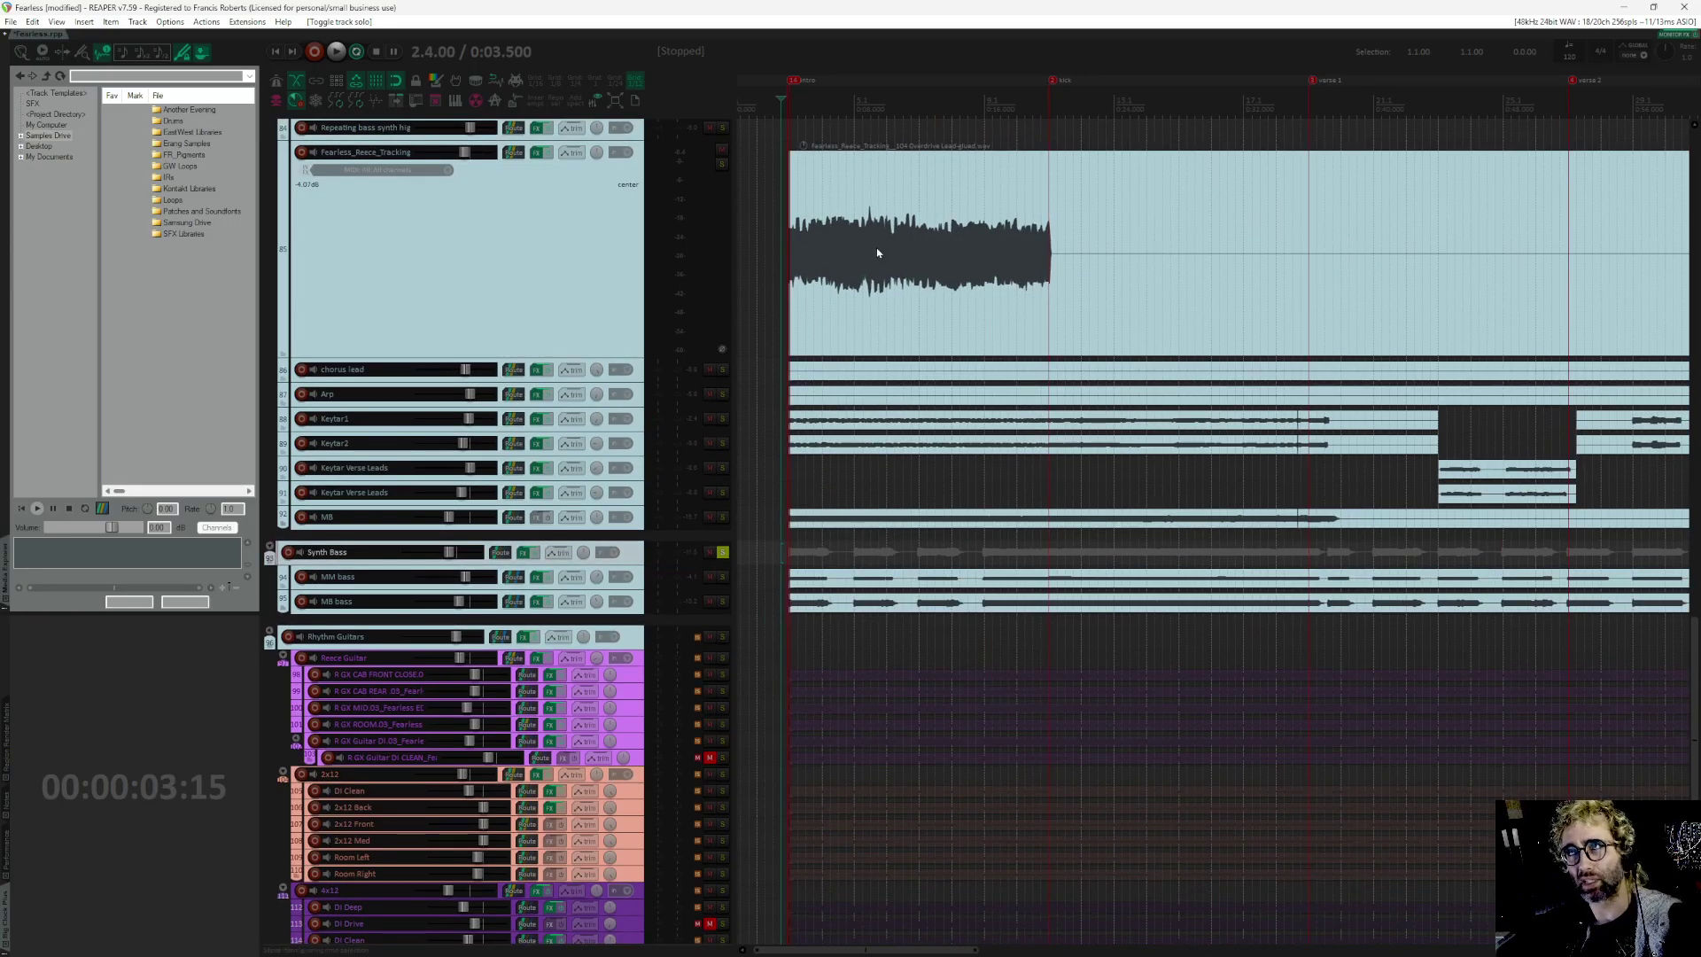
pyautogui.scroll(1, 850, 266)
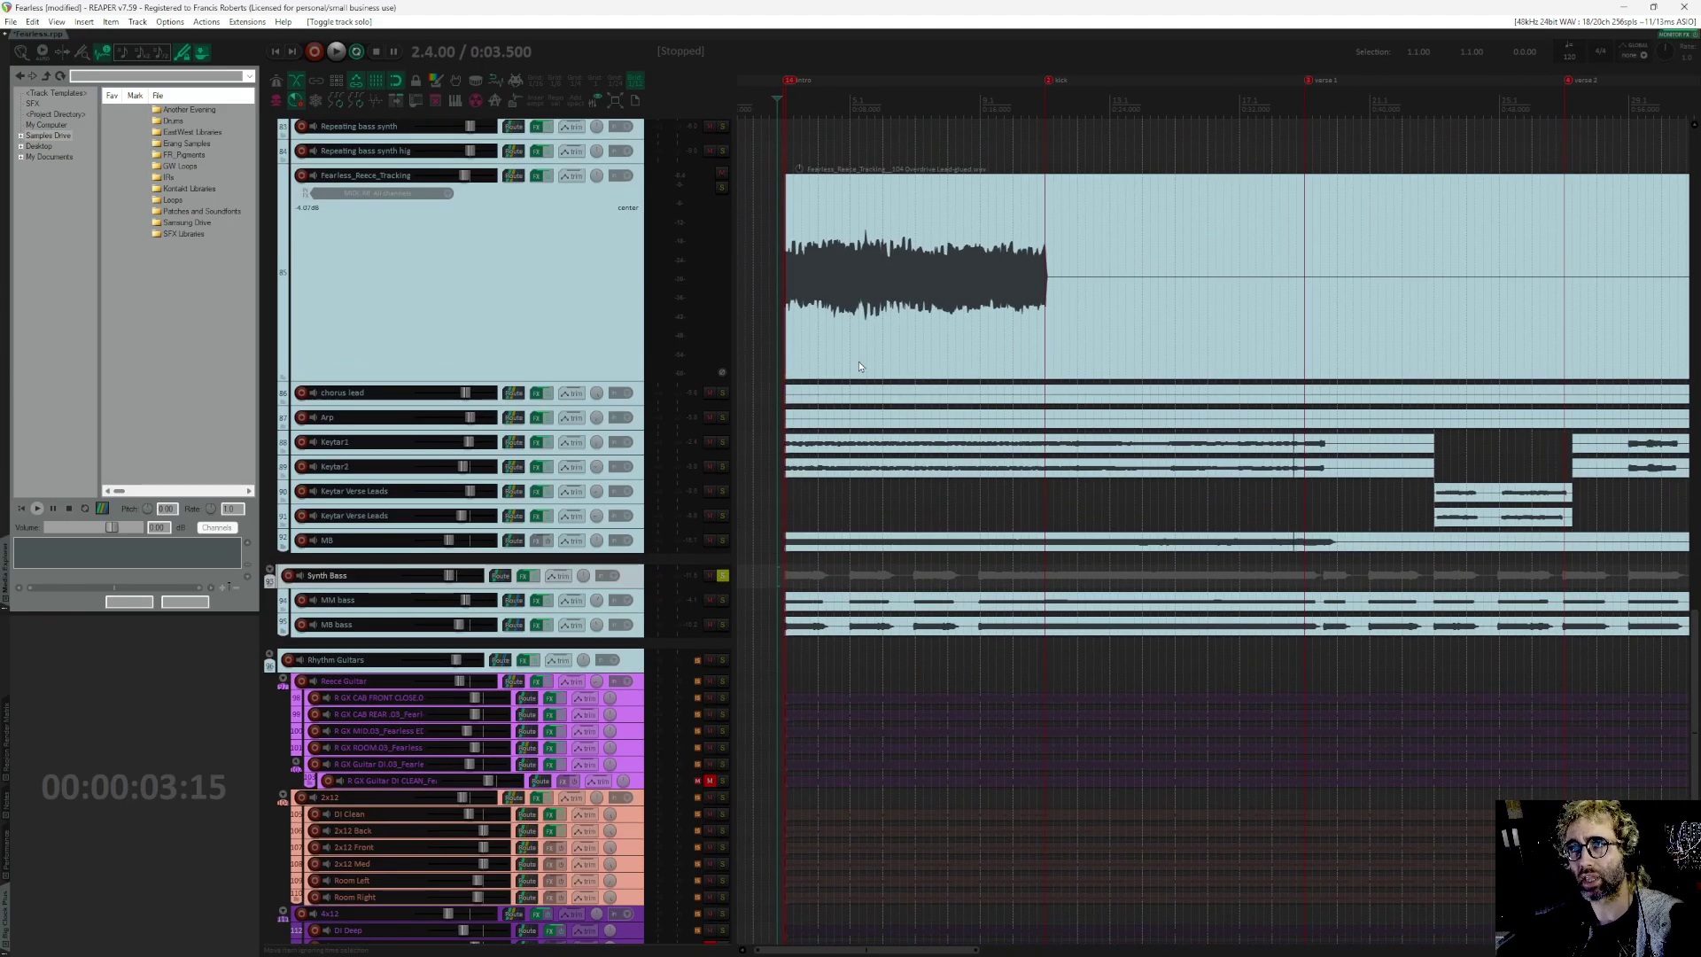
pyautogui.press('space')
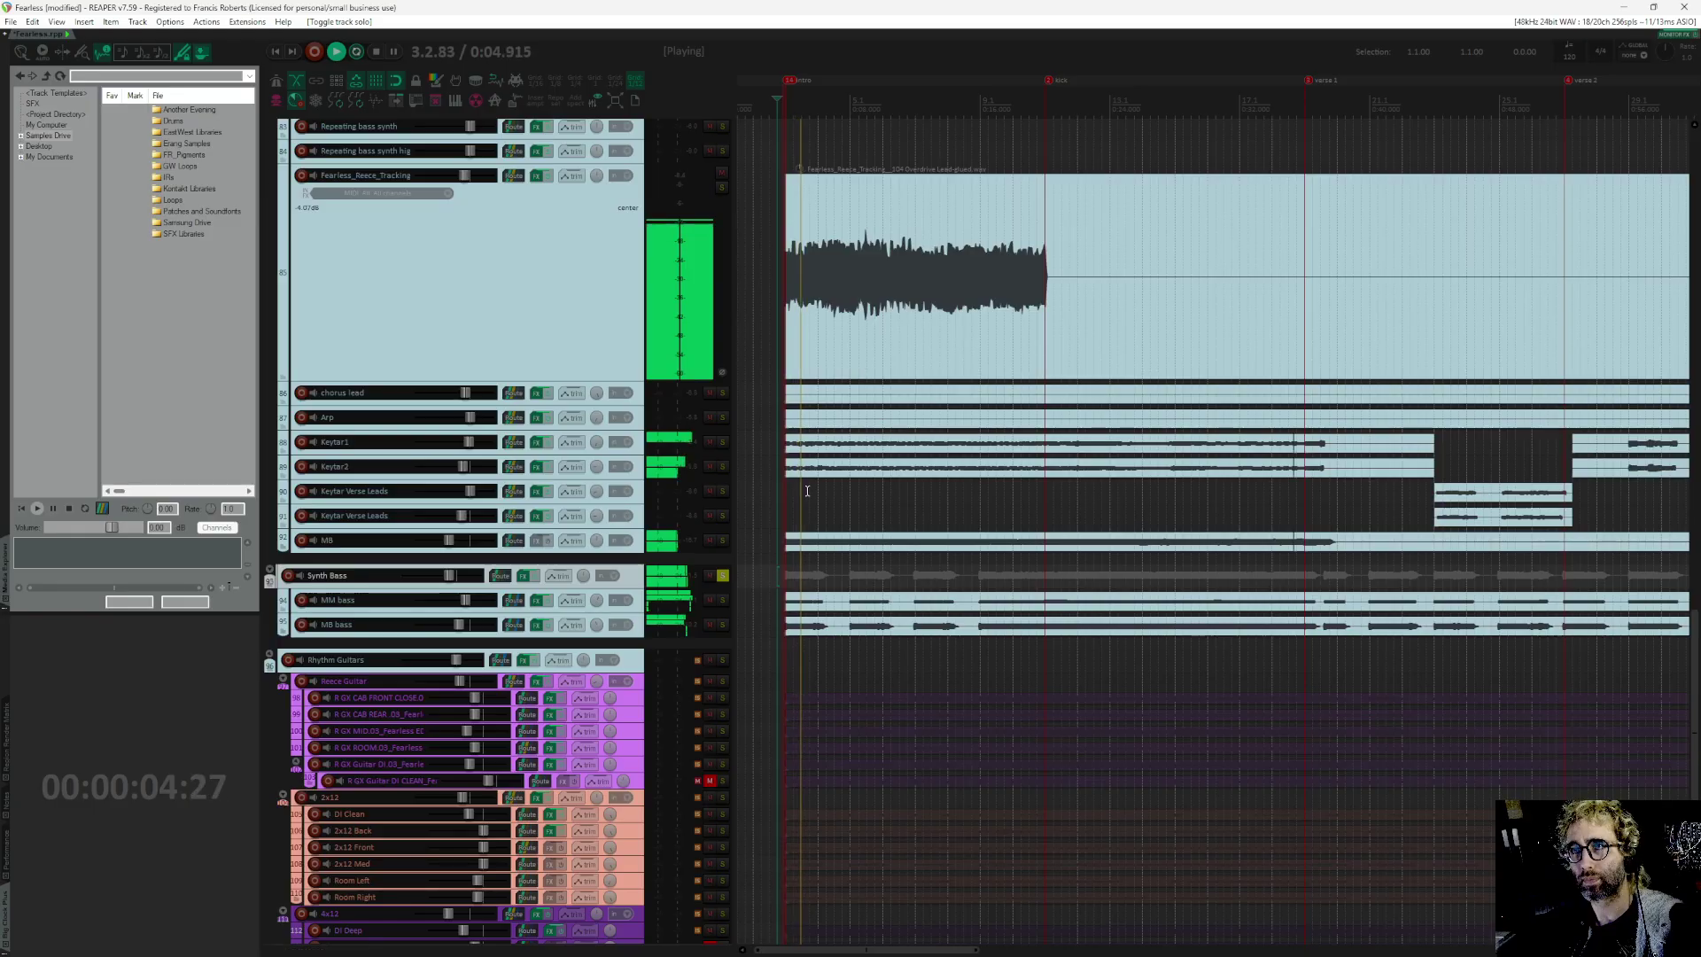
# Step: Remove the Synths folder from the solo and play Synth Bass alone, then stop playback
pyautogui.scroll(8, 739, 485)
pyautogui.scroll(-10, 922, 710)
pyautogui.press('space')
pyautogui.press('space')
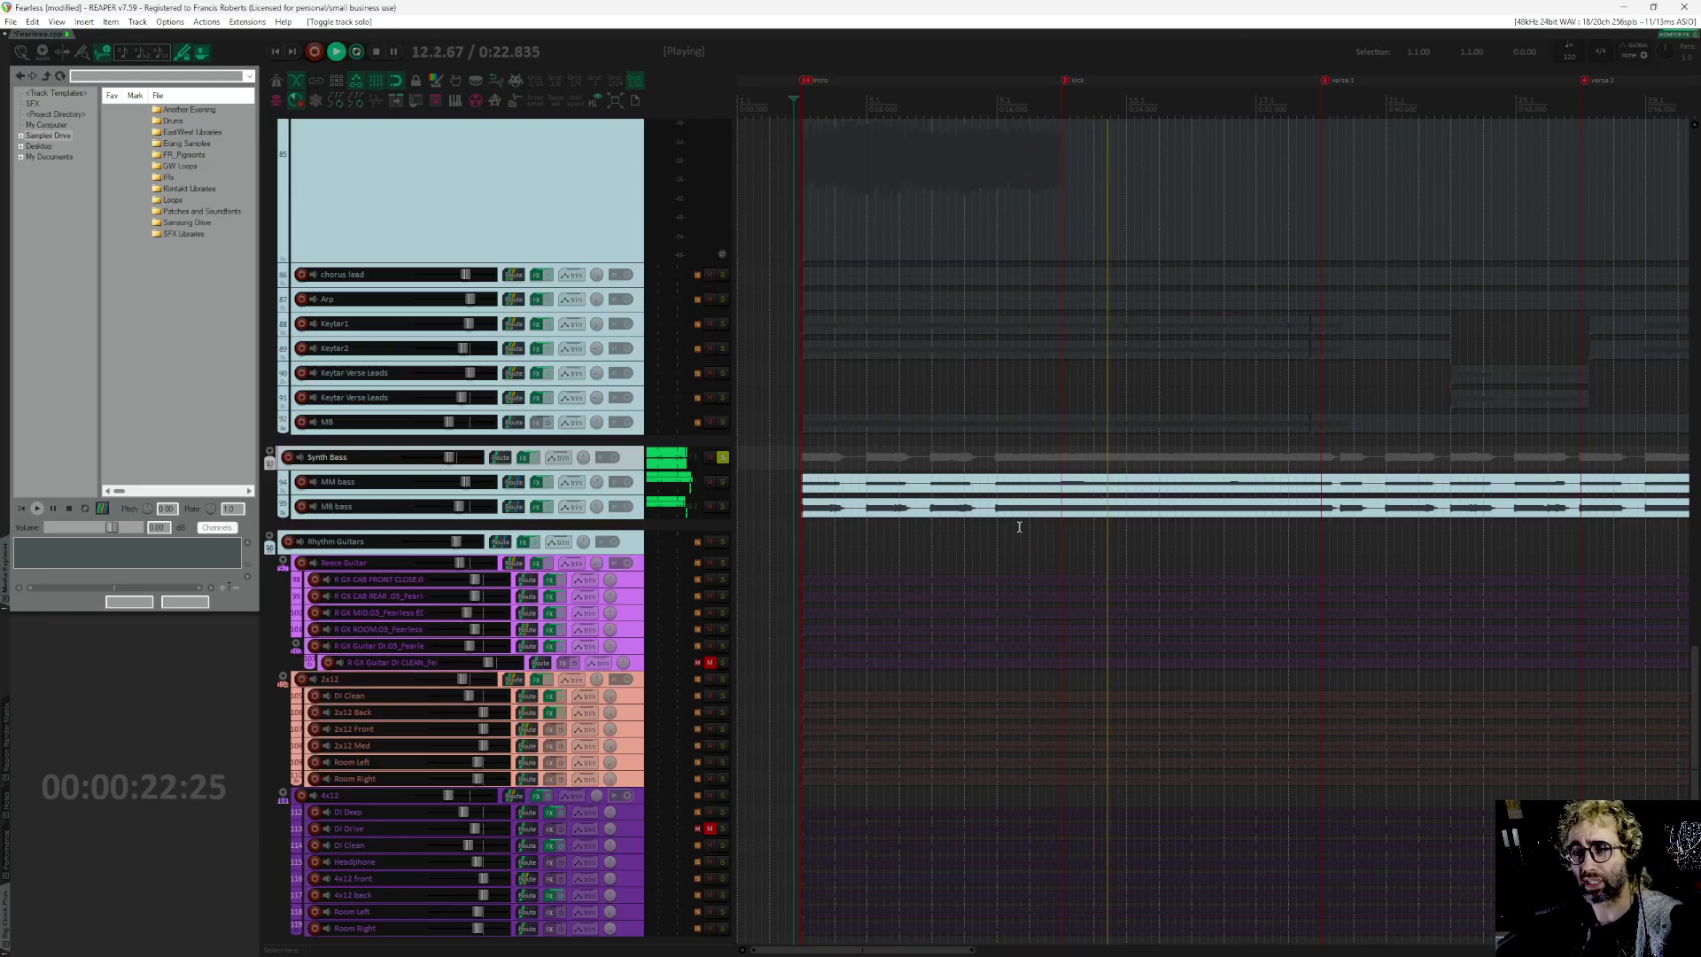
pyautogui.press('space')
# Step: Place the edit cursor at bar 11 and view the MB bass track's effects chain, then close it
pyautogui.click(1063, 456)
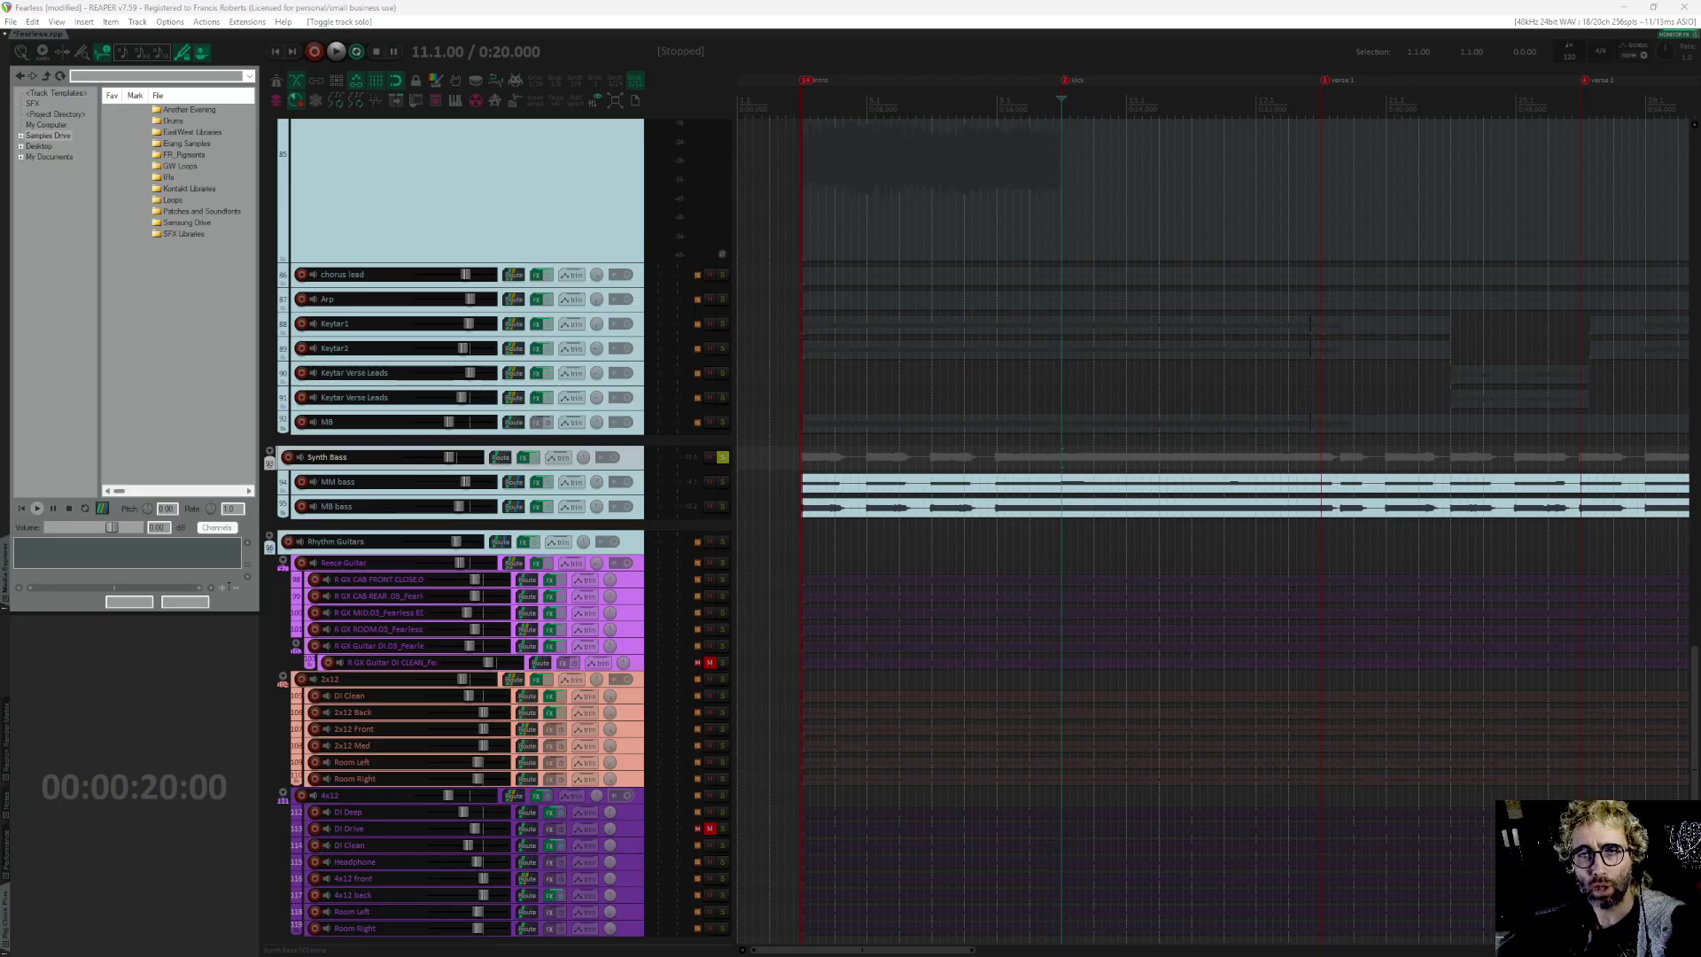
pyautogui.click(536, 506)
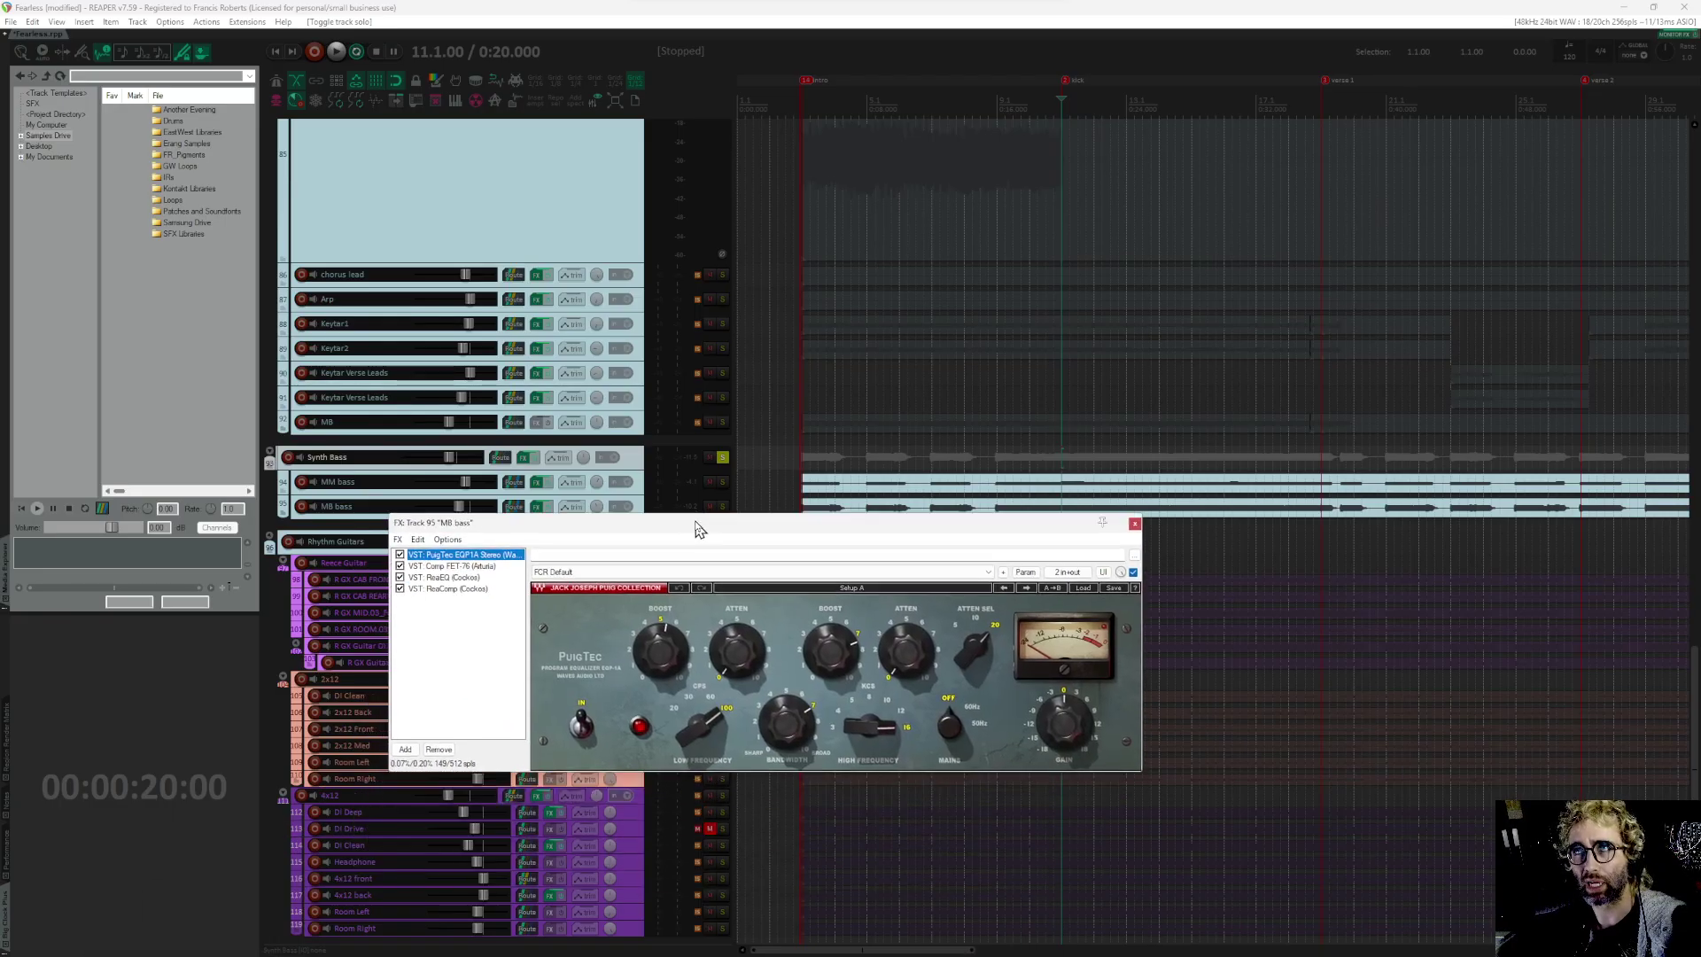
pyautogui.press('Escape')
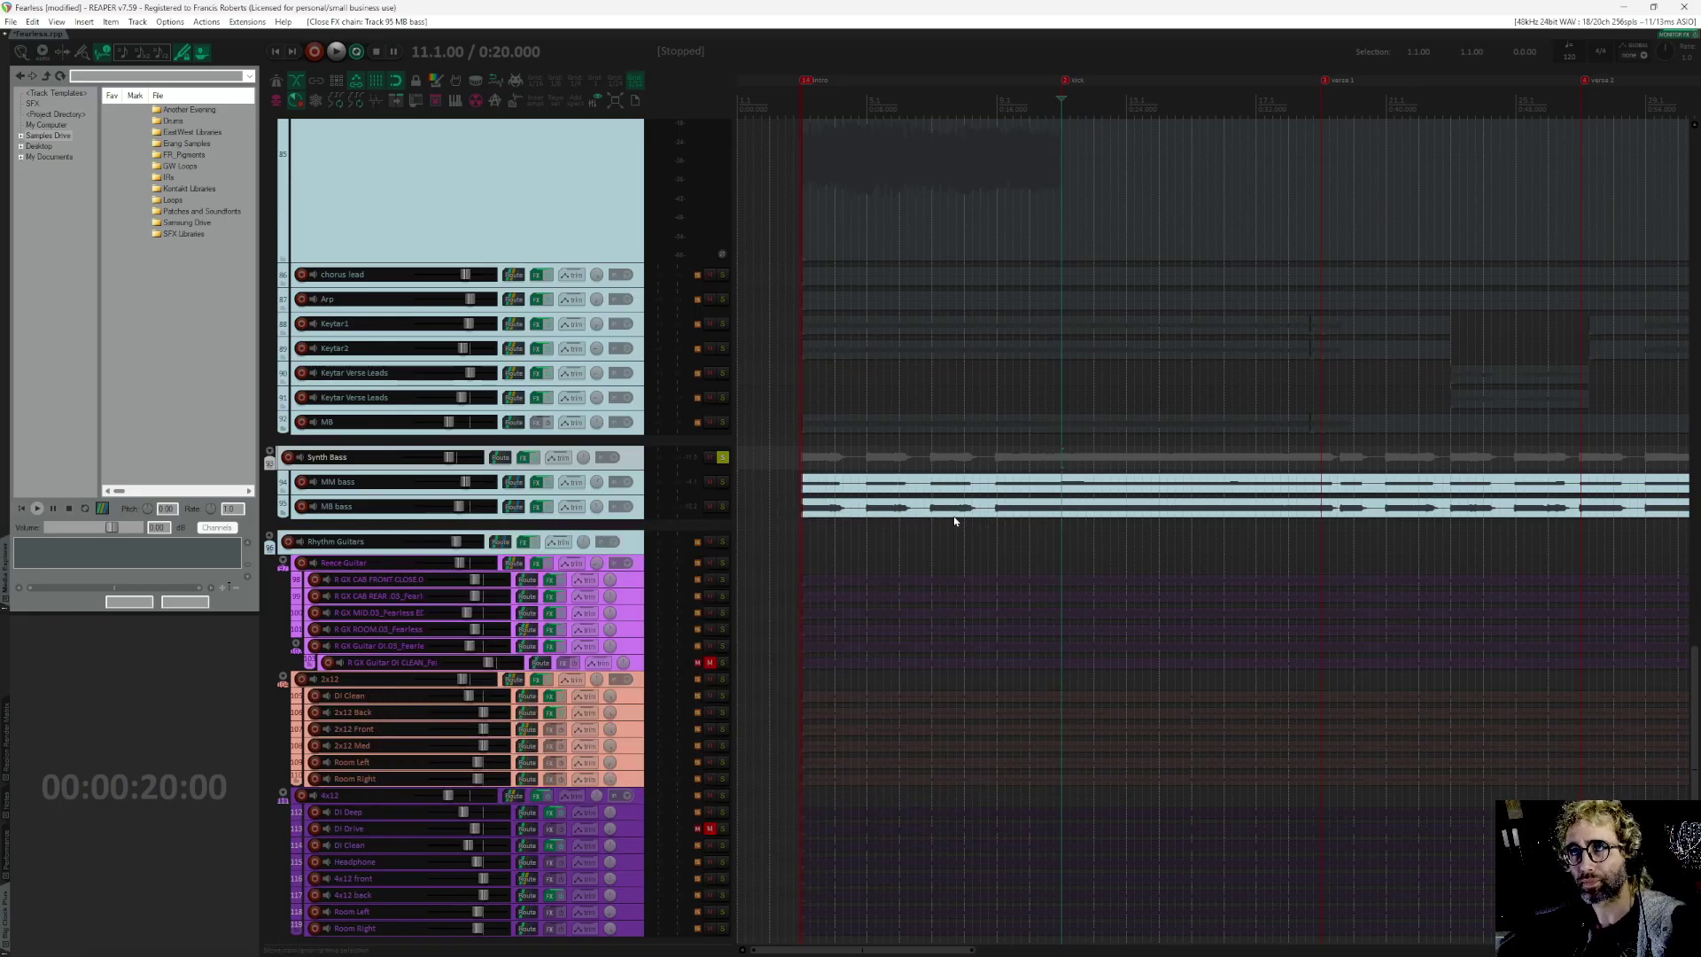
# Step: Play Synth Bass from bar 11 while viewing its ReaLimit effect, then stop and close the effects chain
pyautogui.press('space')
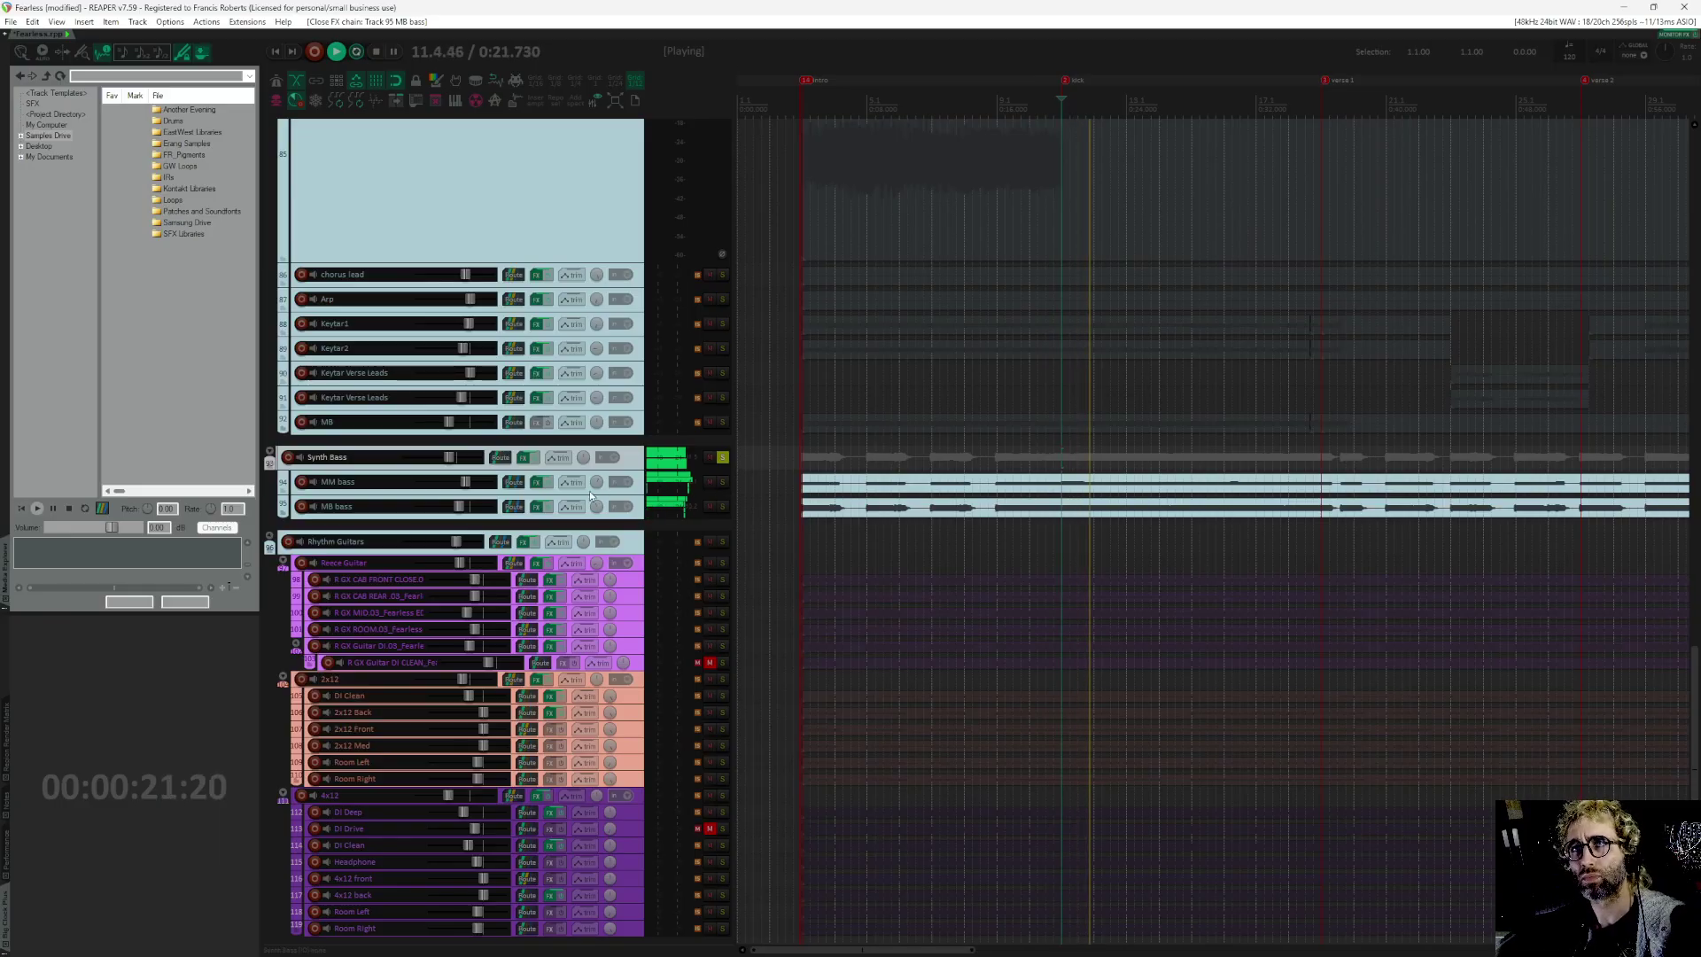
pyautogui.moveTo(535, 487)
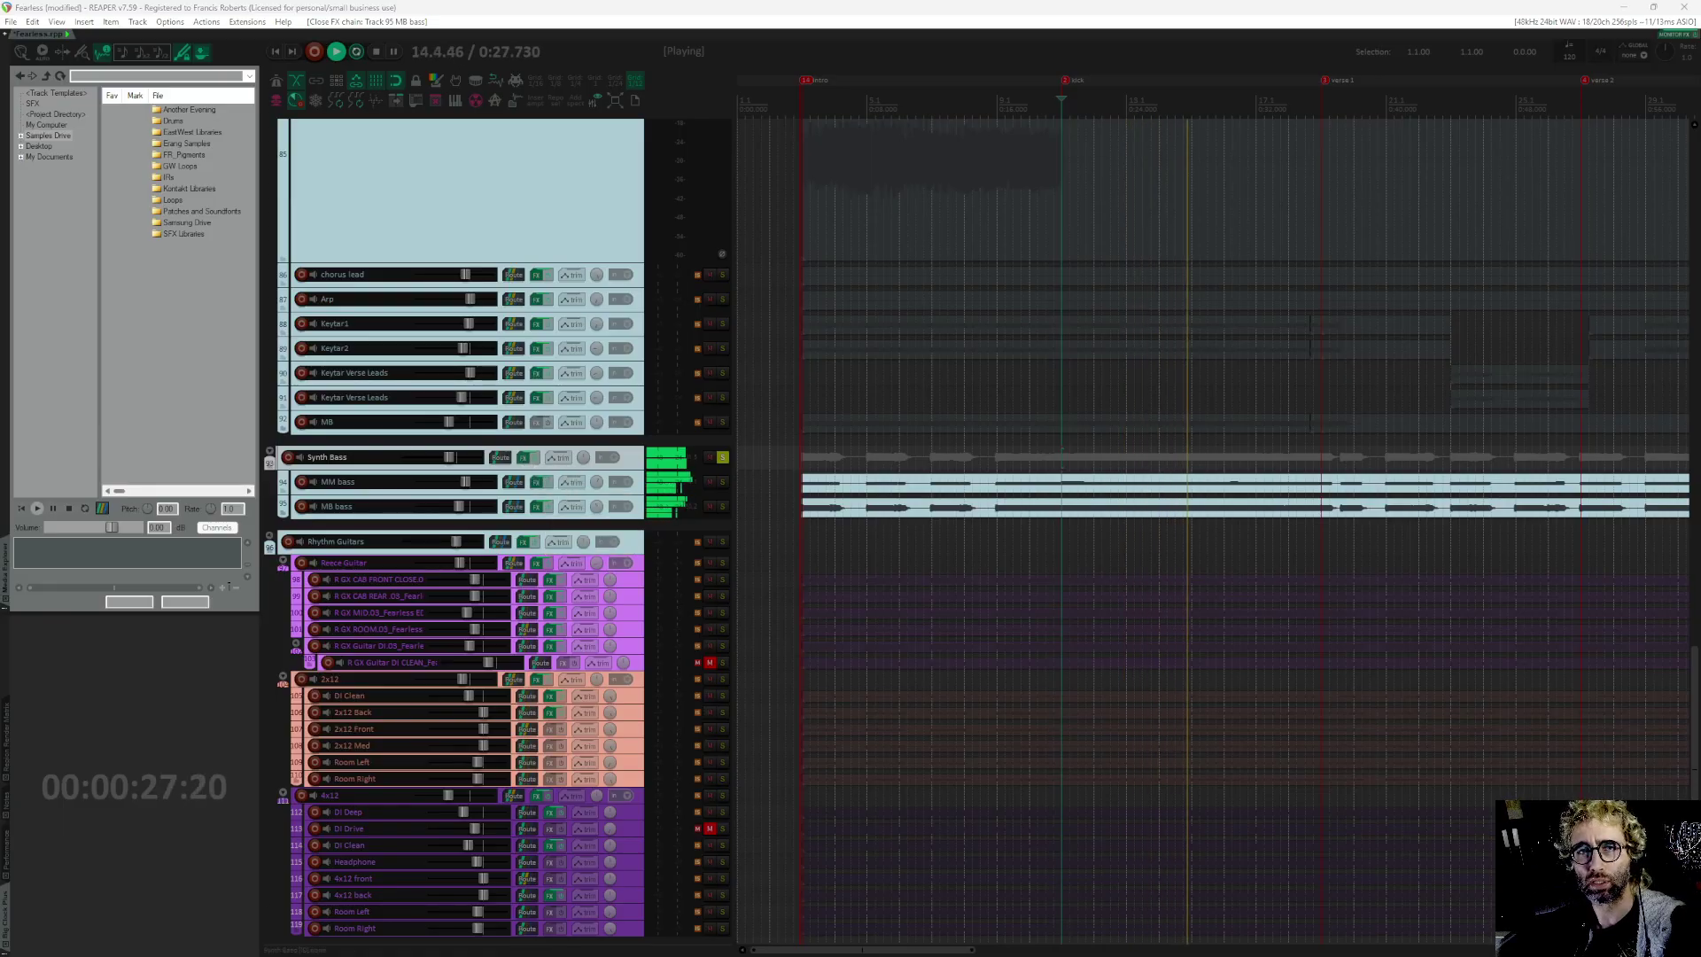
pyautogui.click(524, 457)
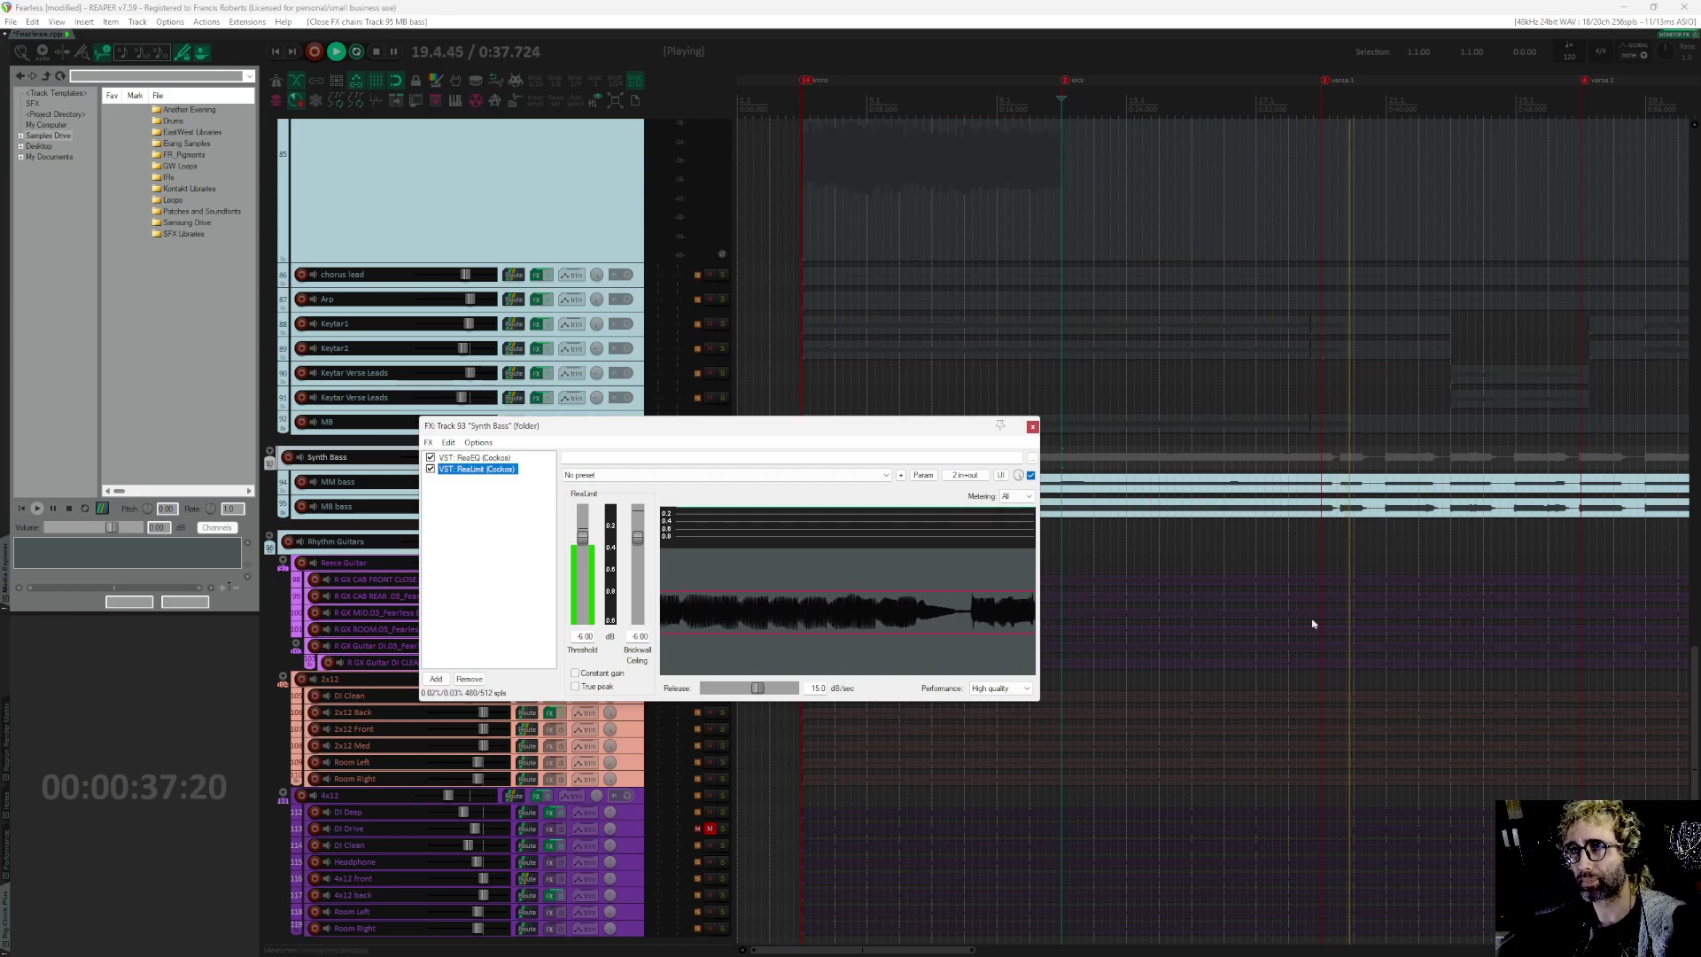
pyautogui.scroll(1, 1240, 602)
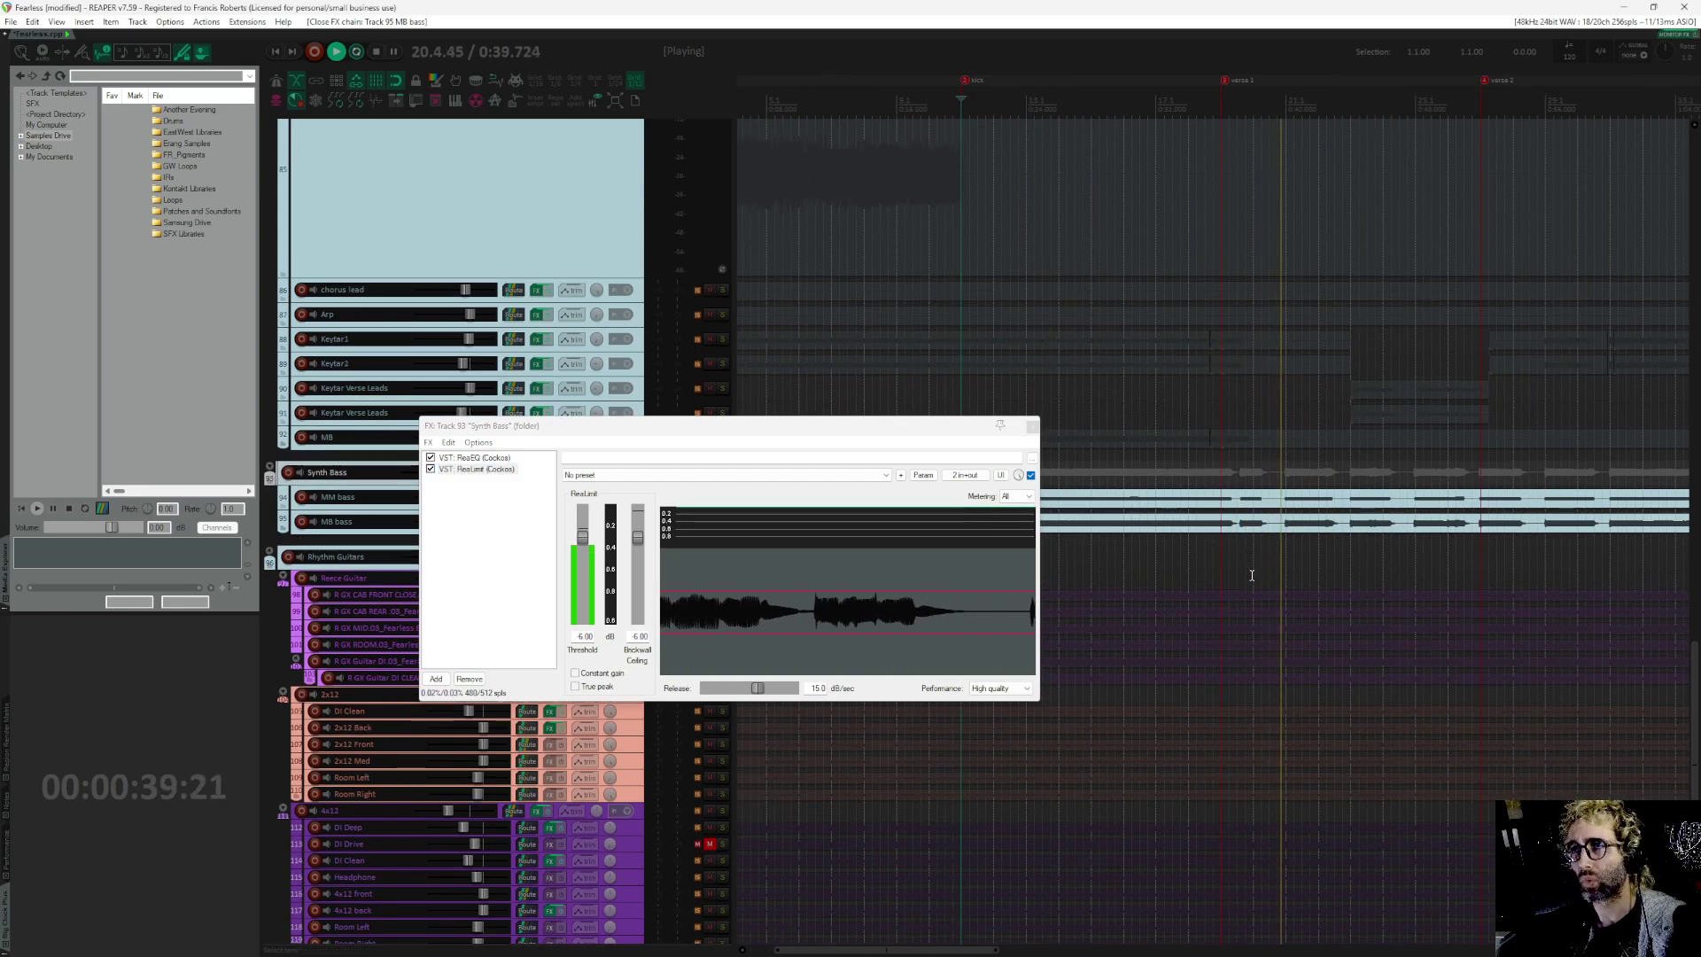
pyautogui.press('space')
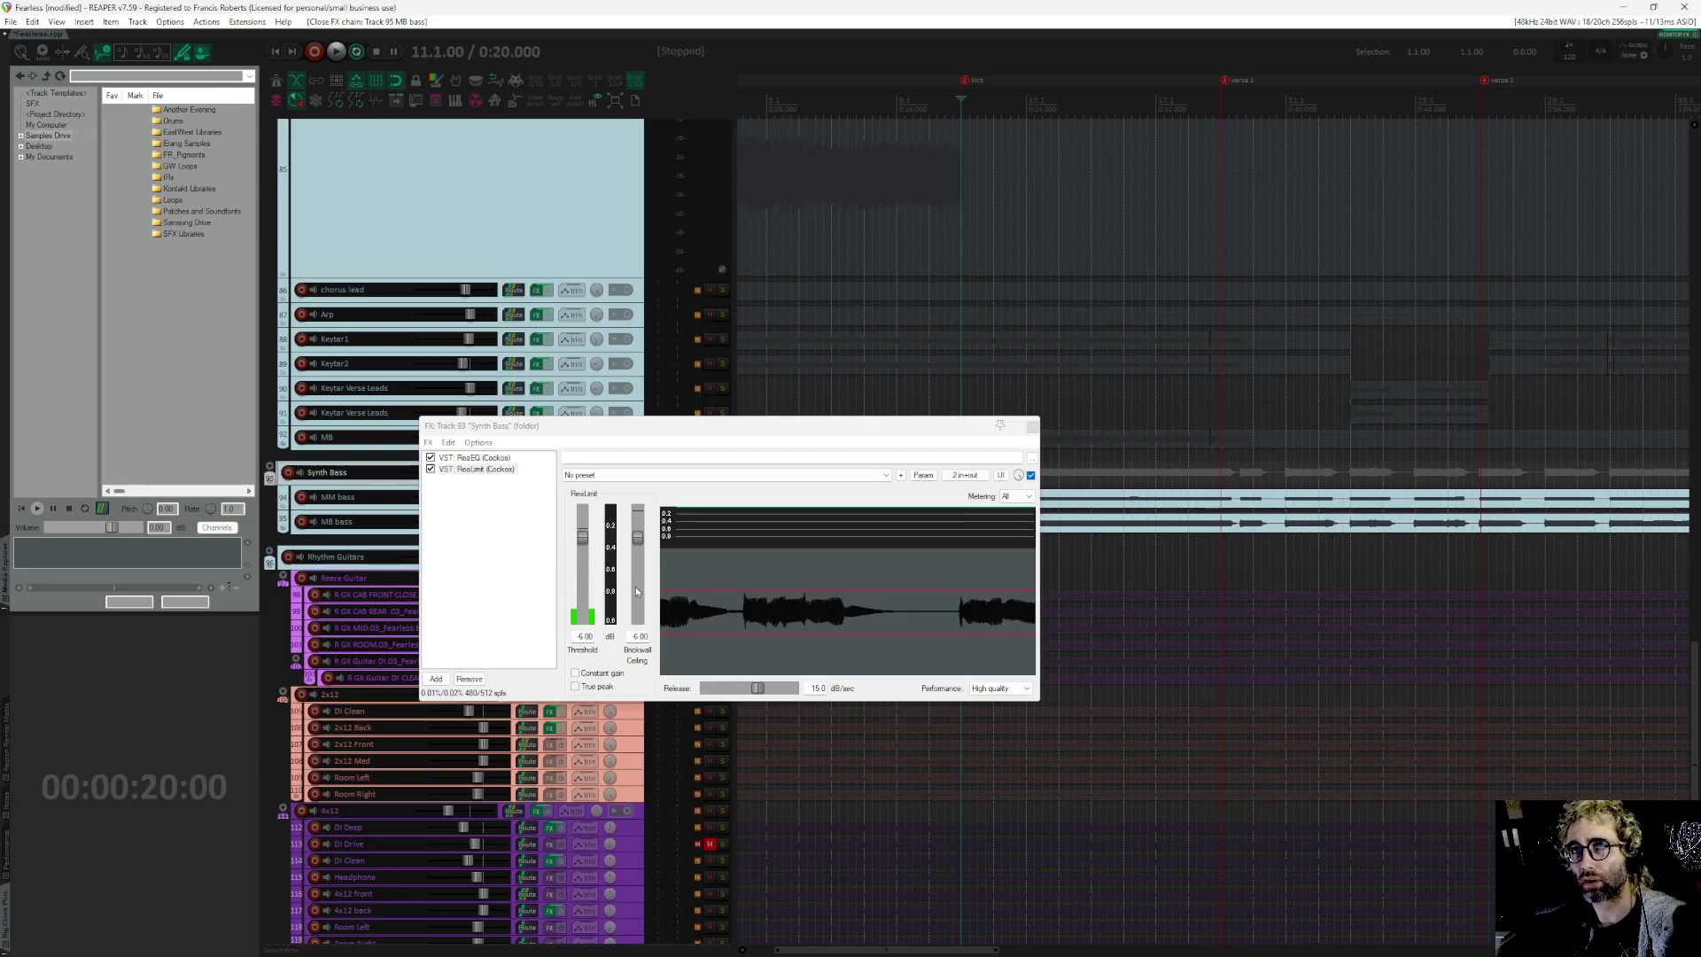
pyautogui.click(534, 586)
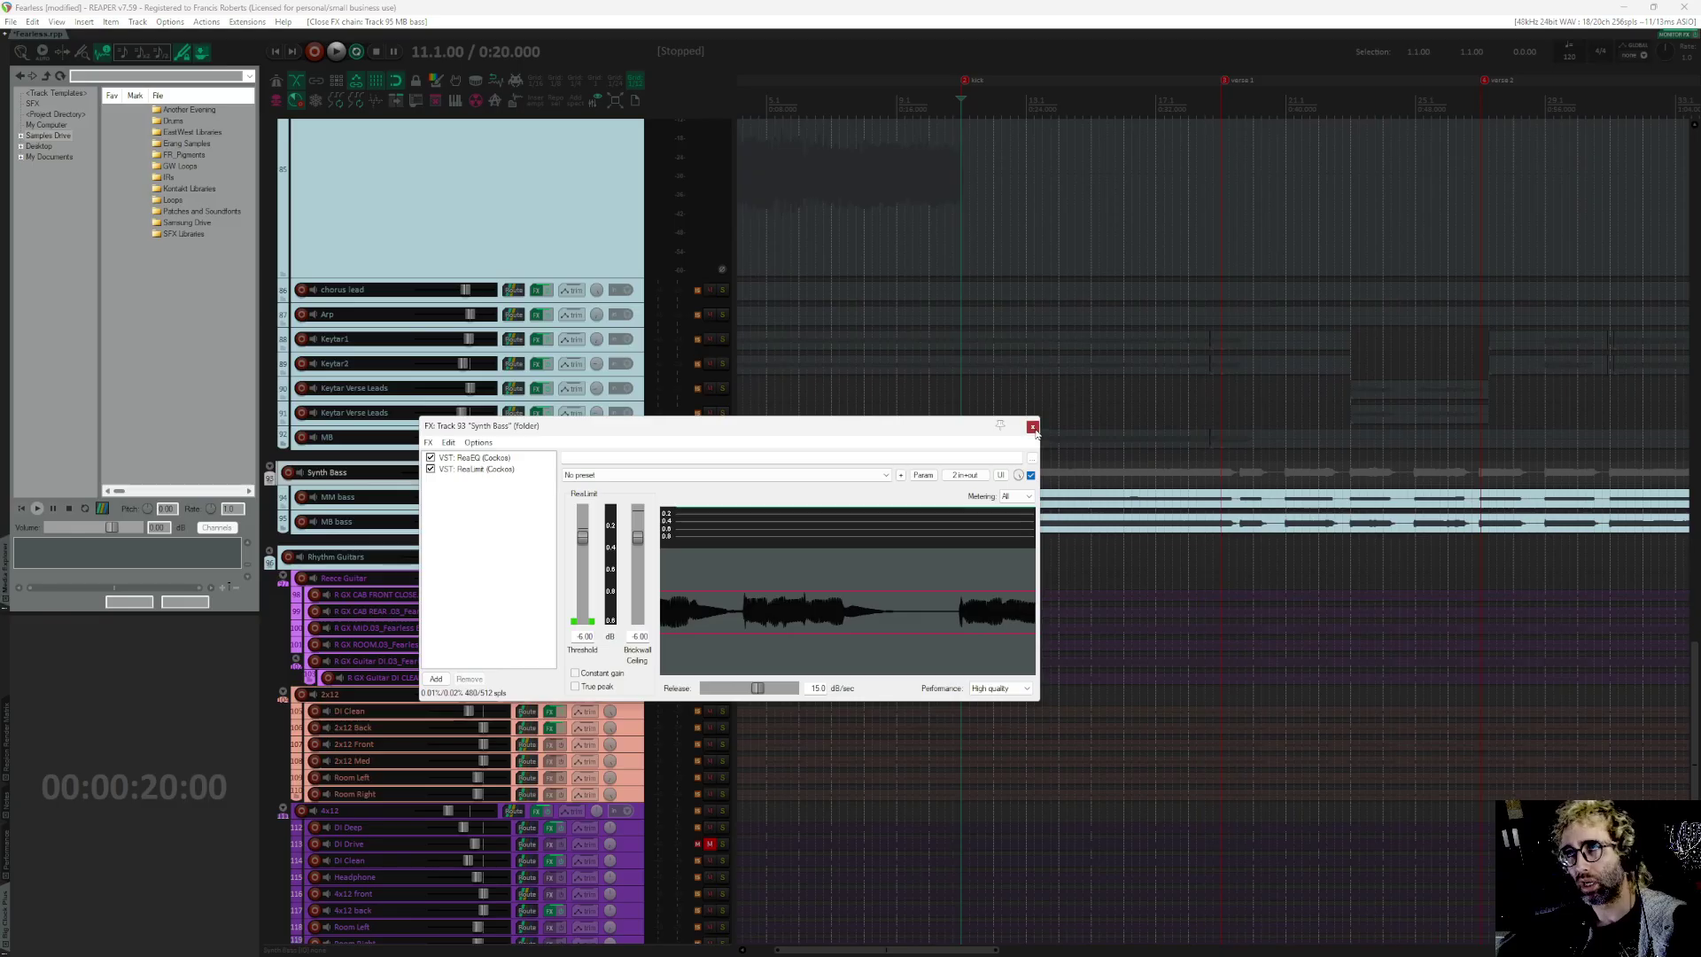
pyautogui.click(1032, 427)
# Step: Move the solo from the Synth Bass folder to the Synths folder
pyautogui.scroll(1, 807, 482)
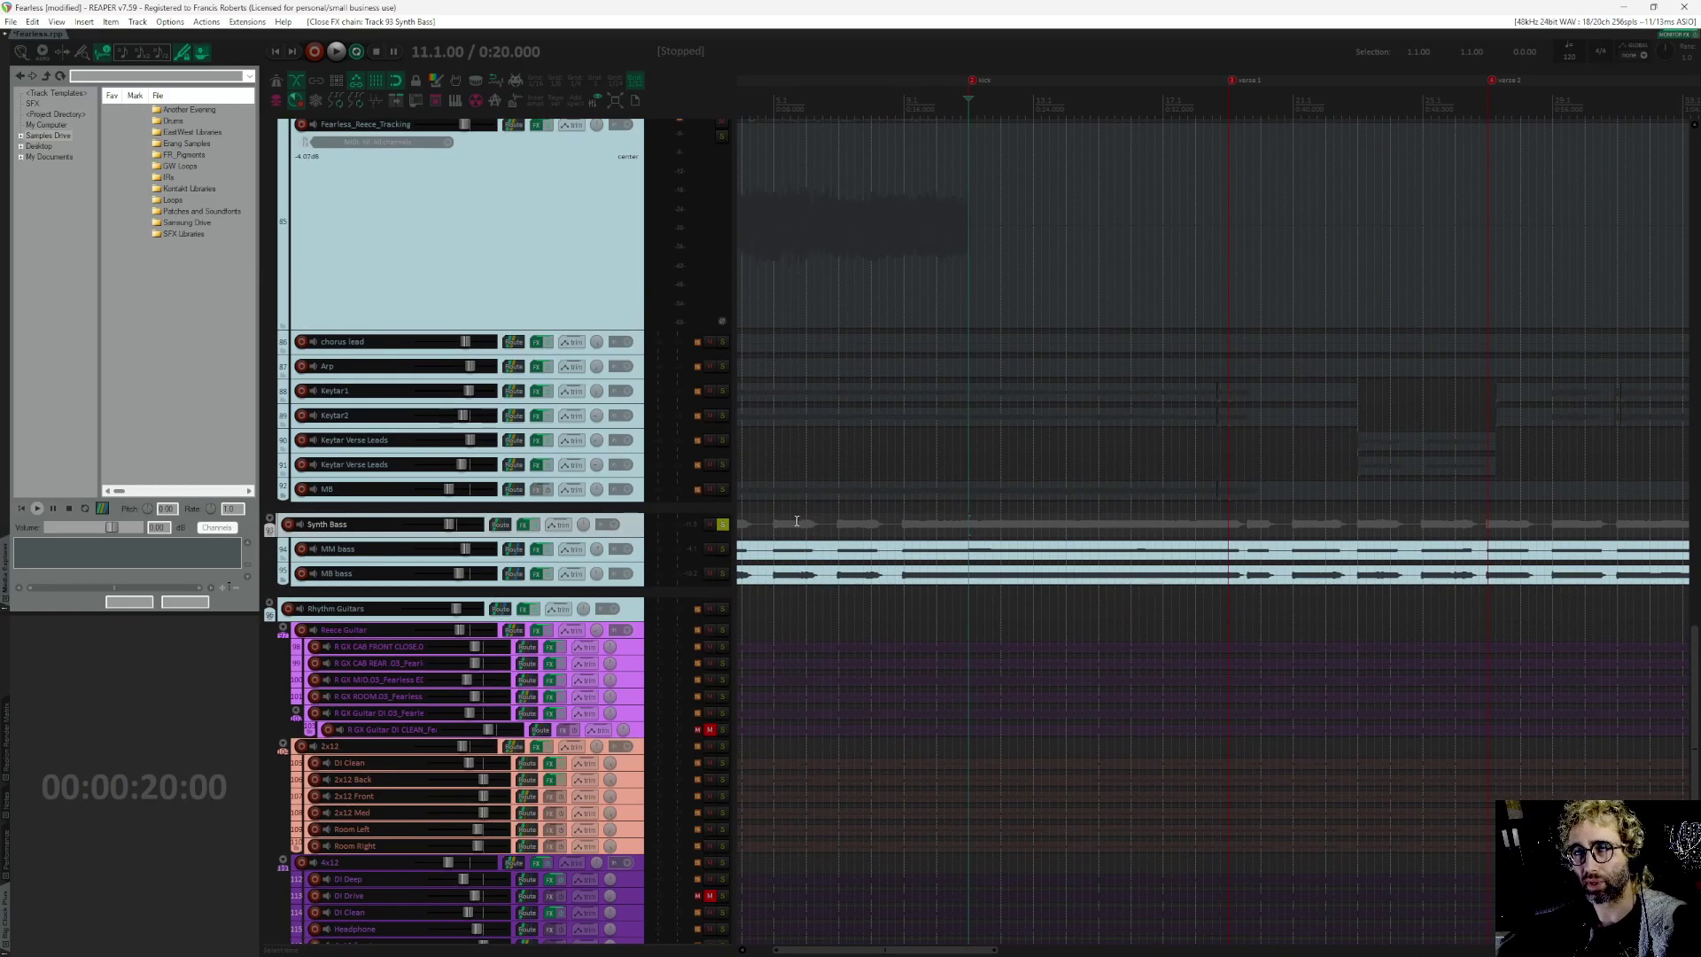
pyautogui.click(723, 525)
pyautogui.scroll(6, 1072, 370)
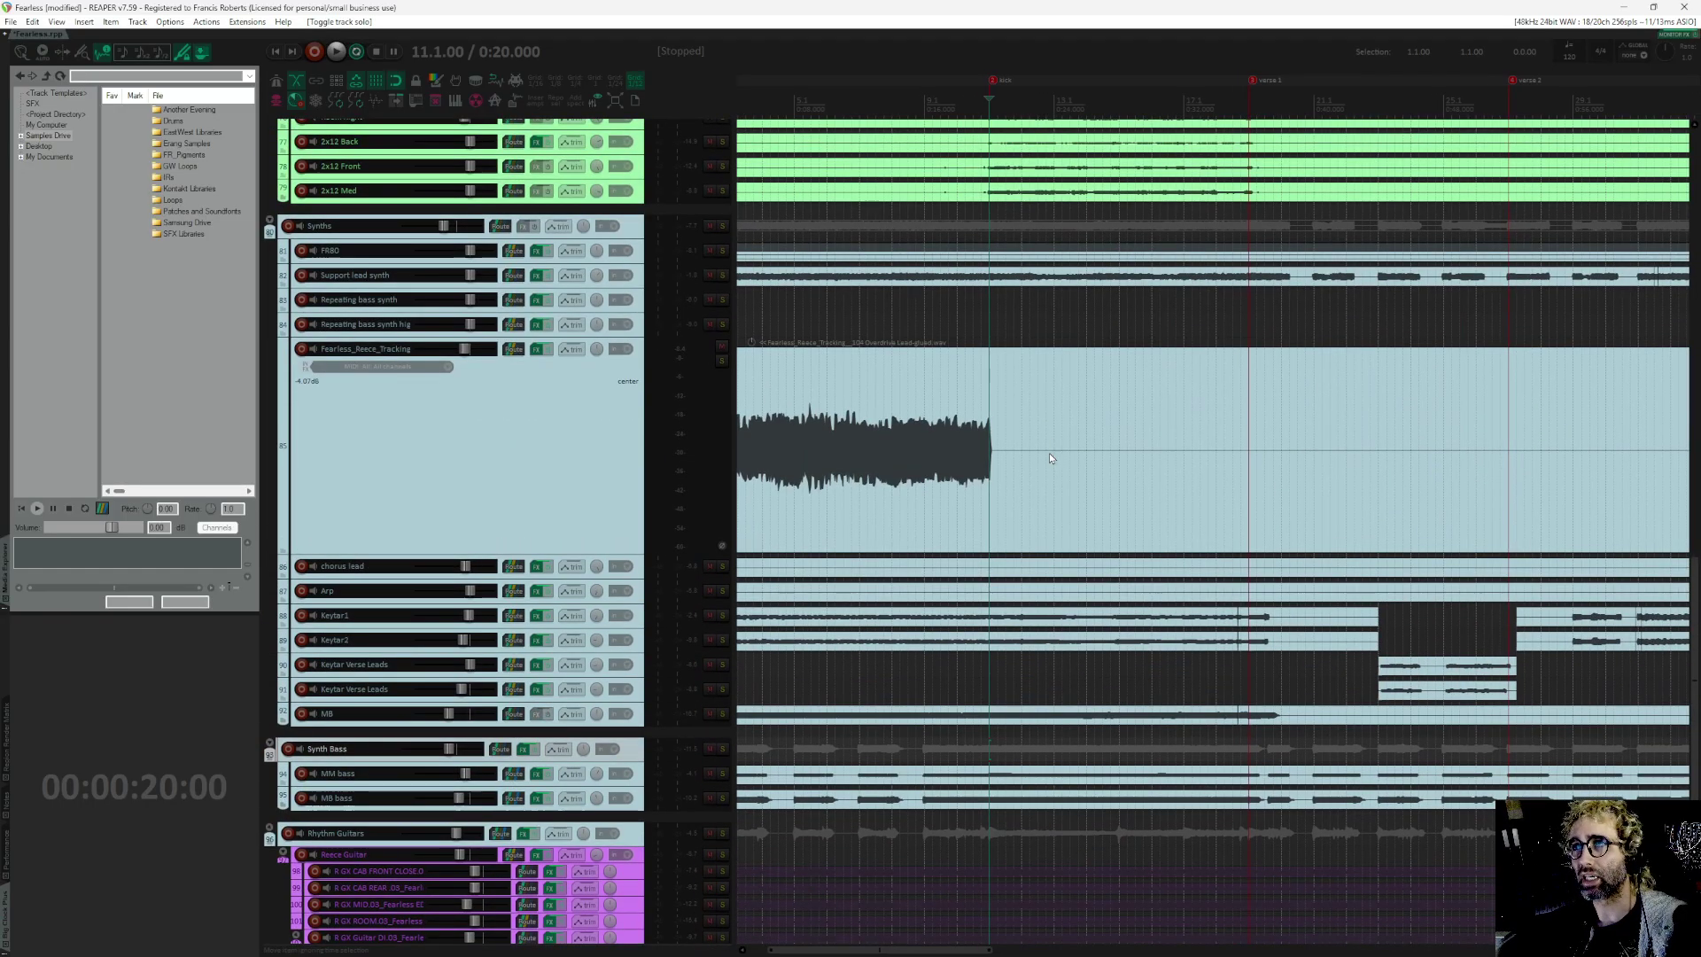
pyautogui.scroll(-3, 1062, 657)
pyautogui.scroll(-2, 1063, 658)
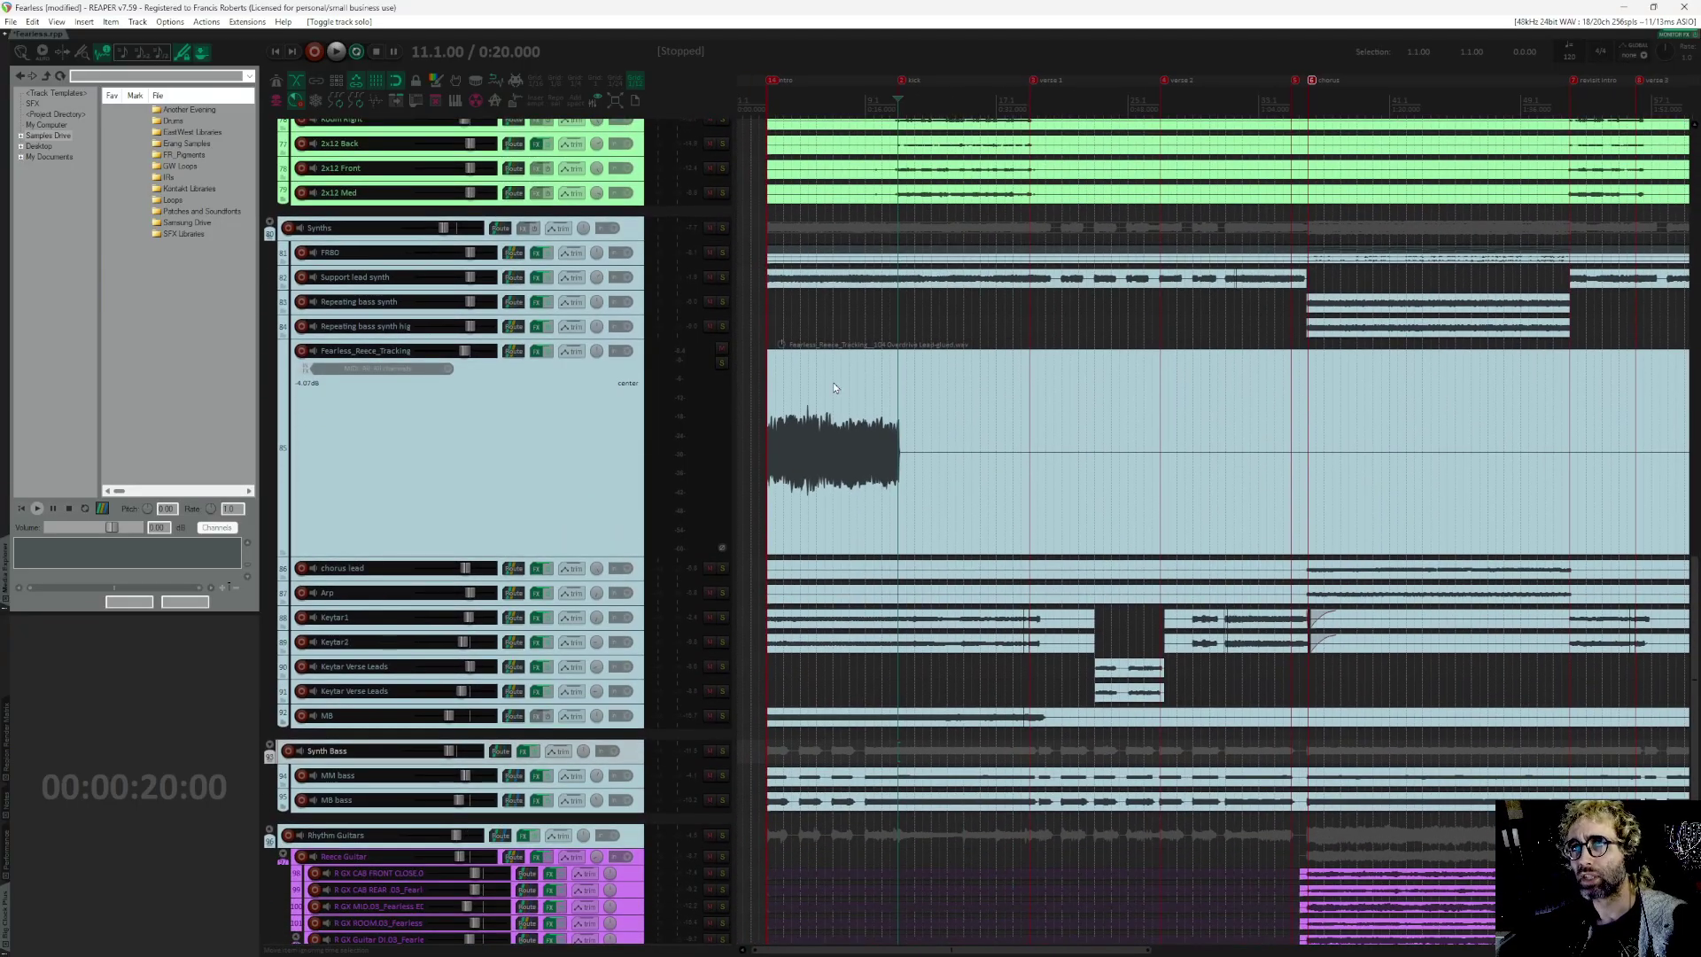
pyautogui.click(722, 228)
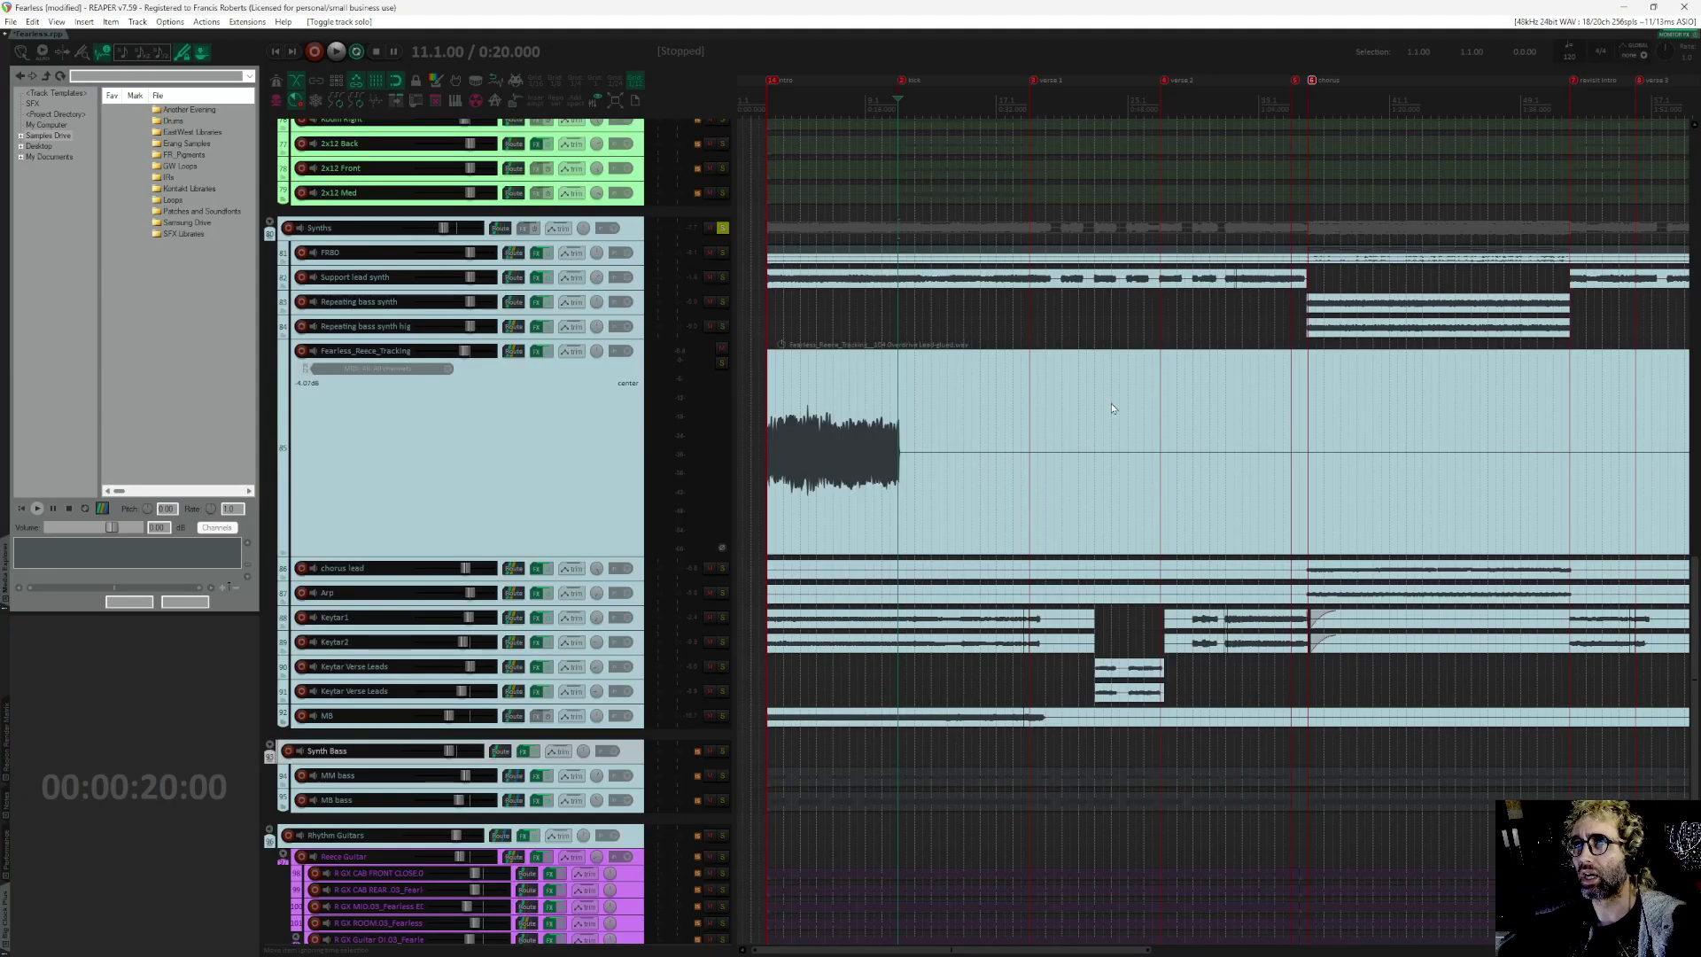
# Step: Play the soloed synths from just before the first chorus and add Synth Bass to the solo during playback
pyautogui.hscroll(5, 1113, 408)
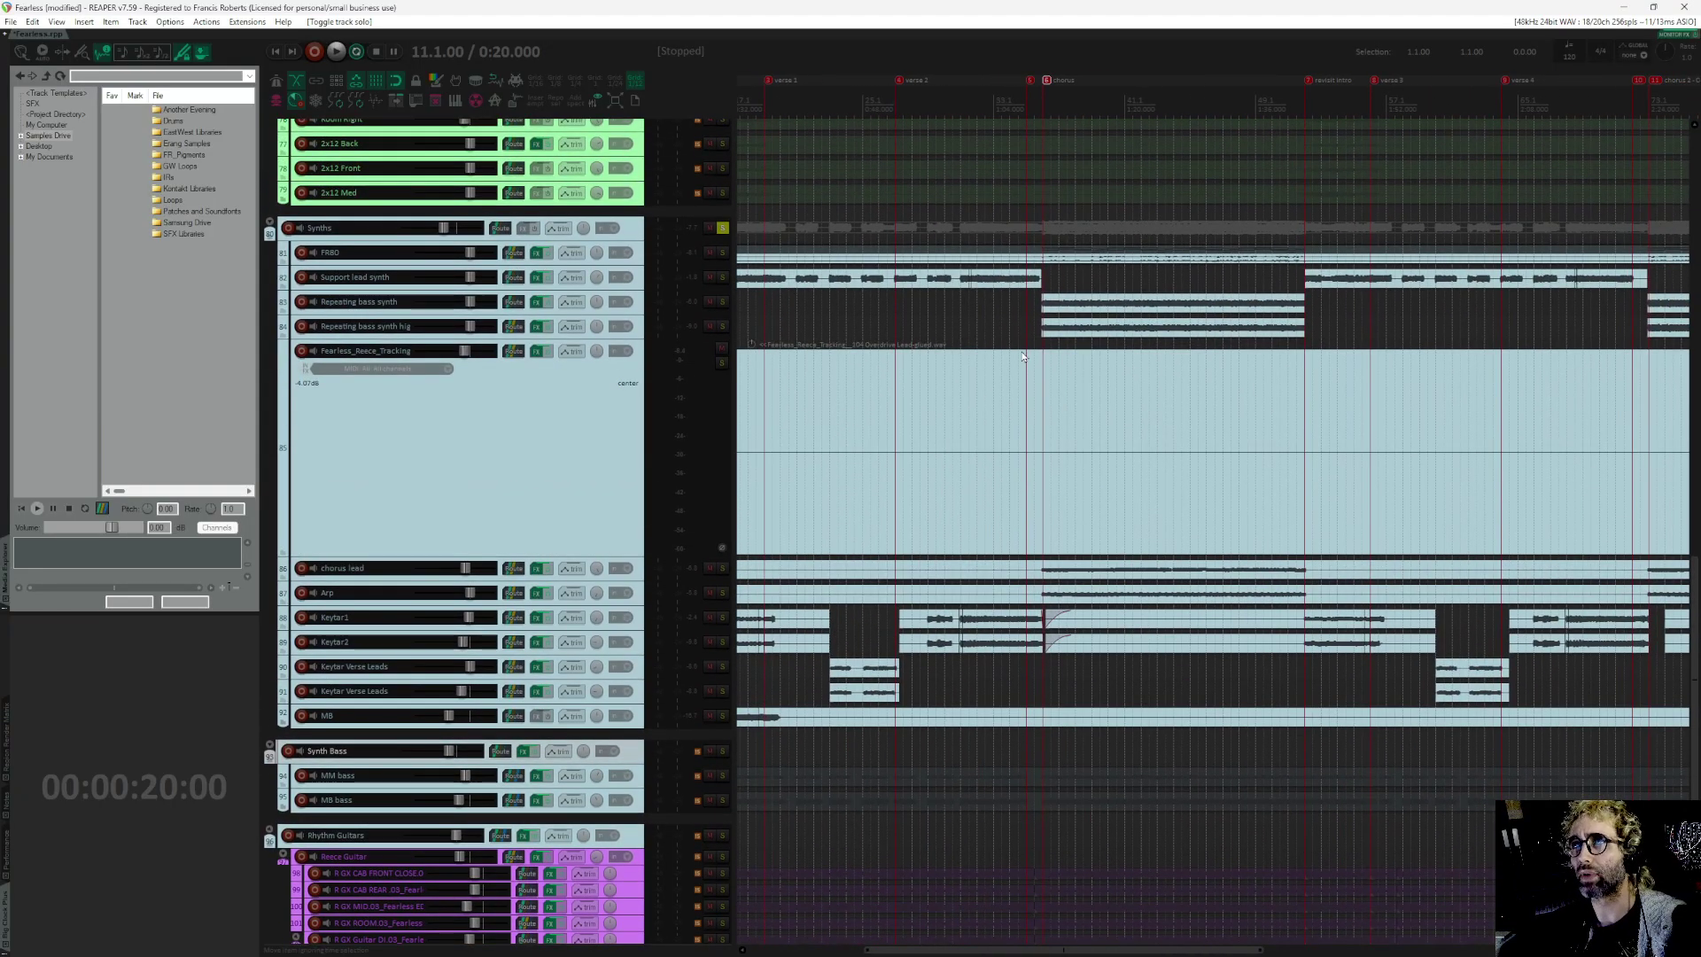
pyautogui.scroll(1, 1101, 266)
pyautogui.hscroll(1, 1101, 266)
pyautogui.press('space')
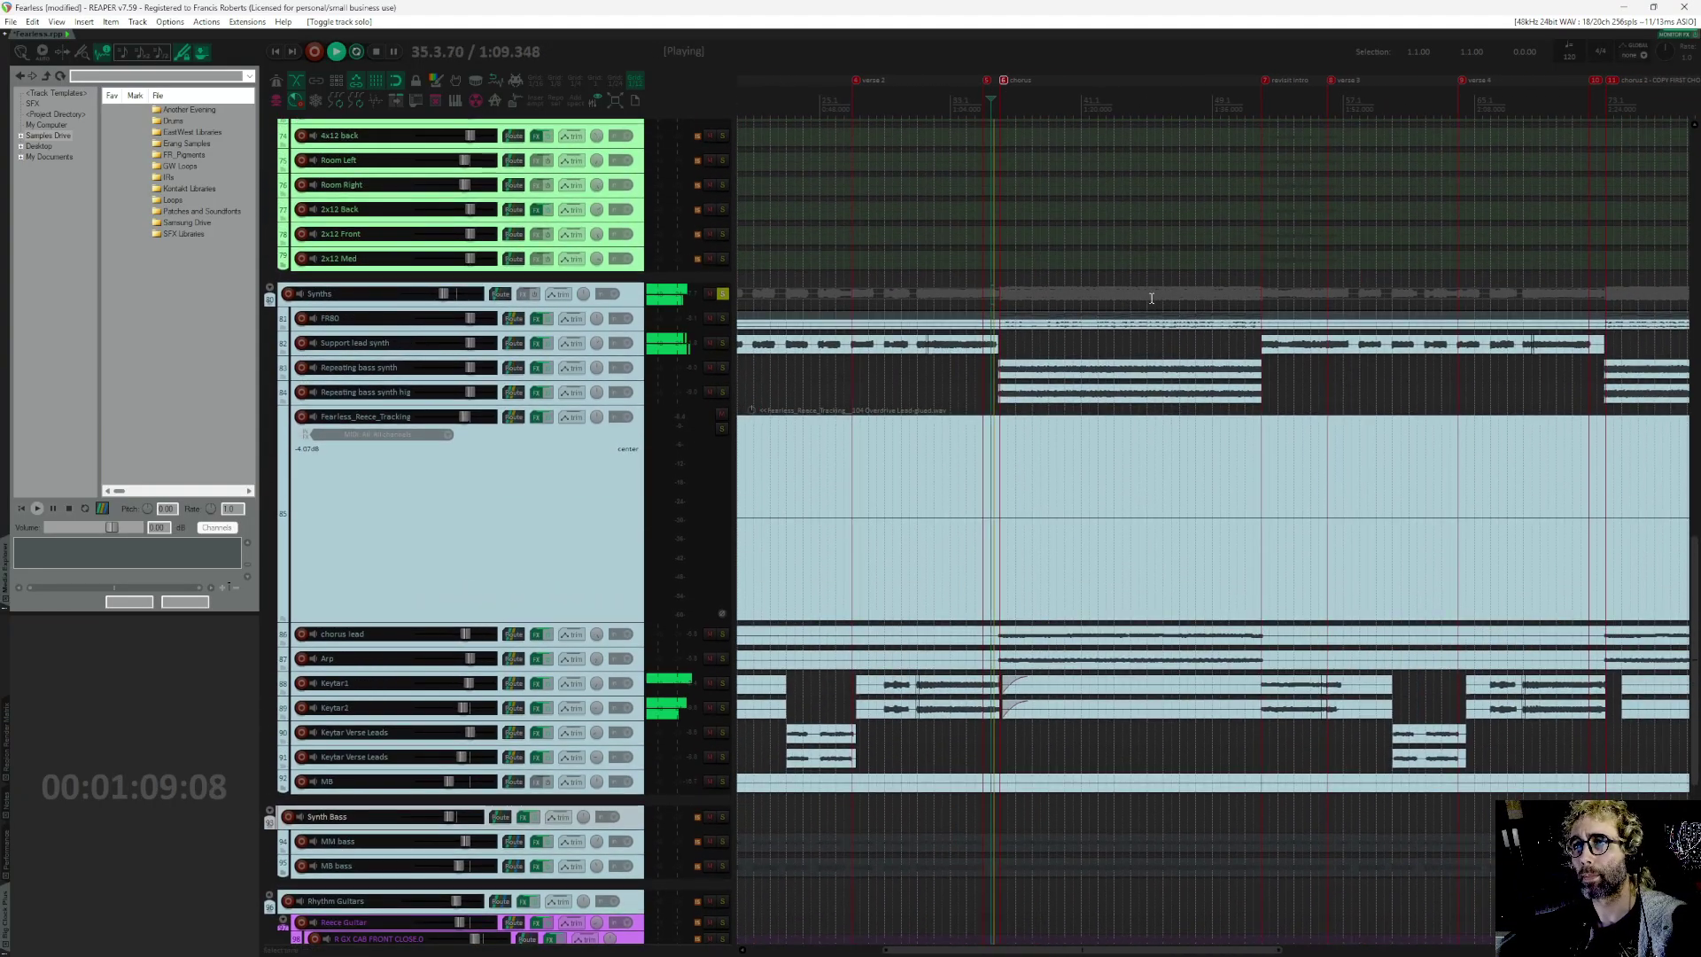
pyautogui.scroll(-1, 1143, 372)
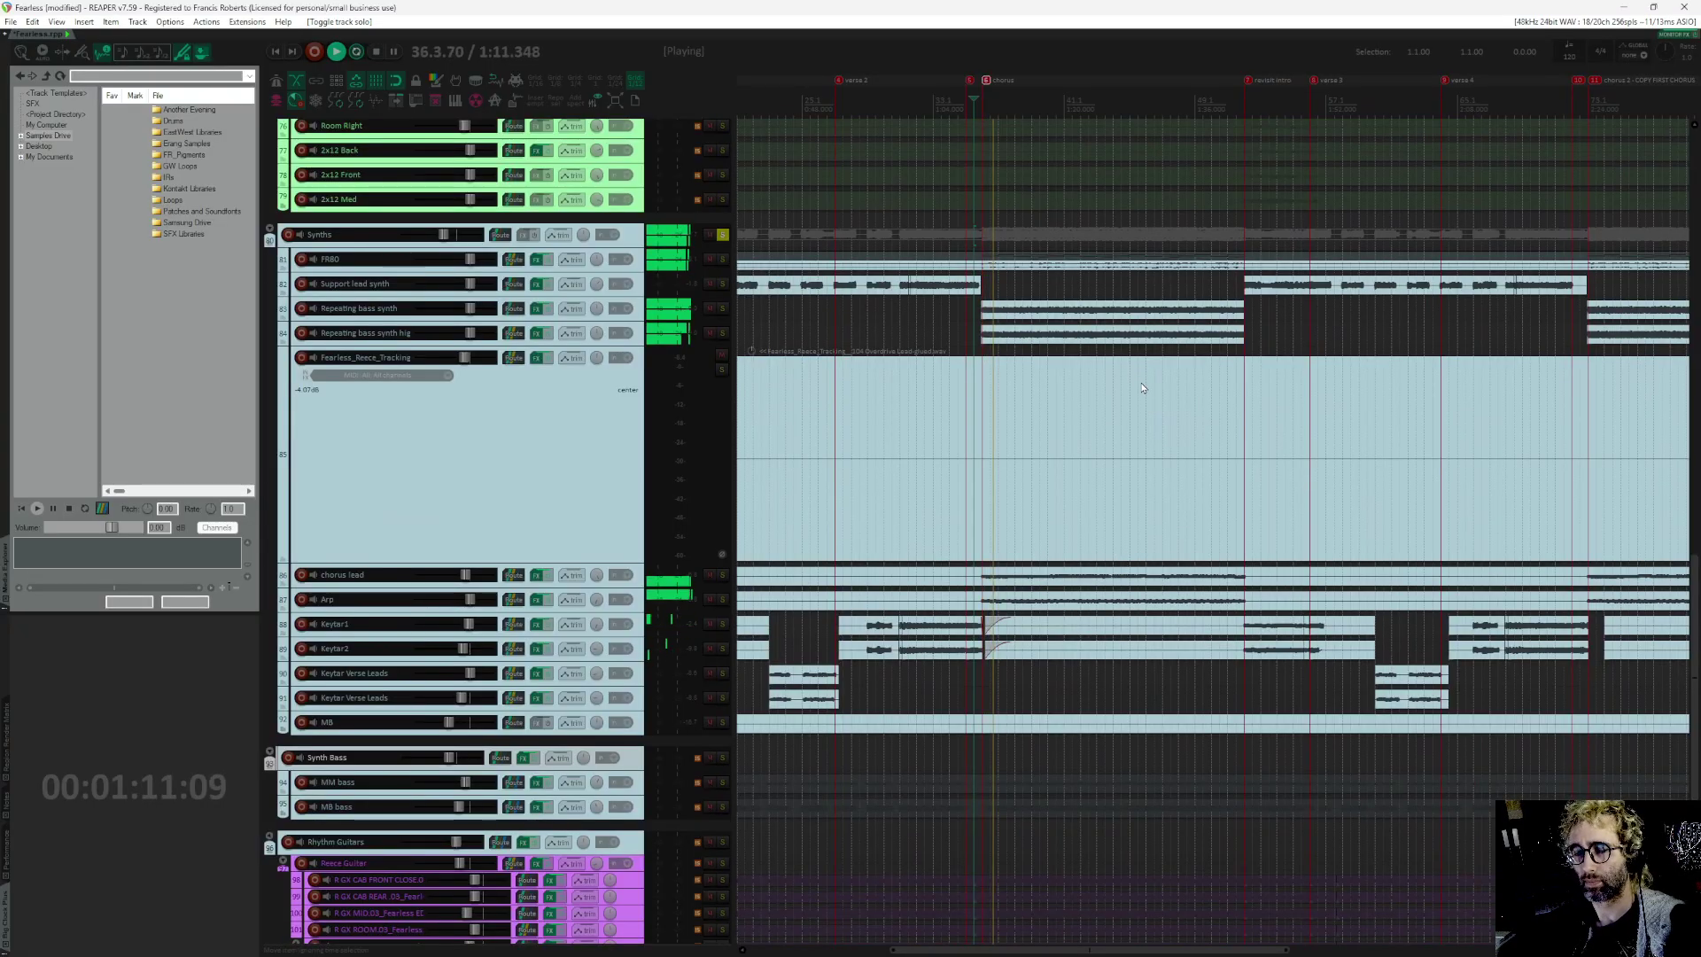
pyautogui.click(723, 758)
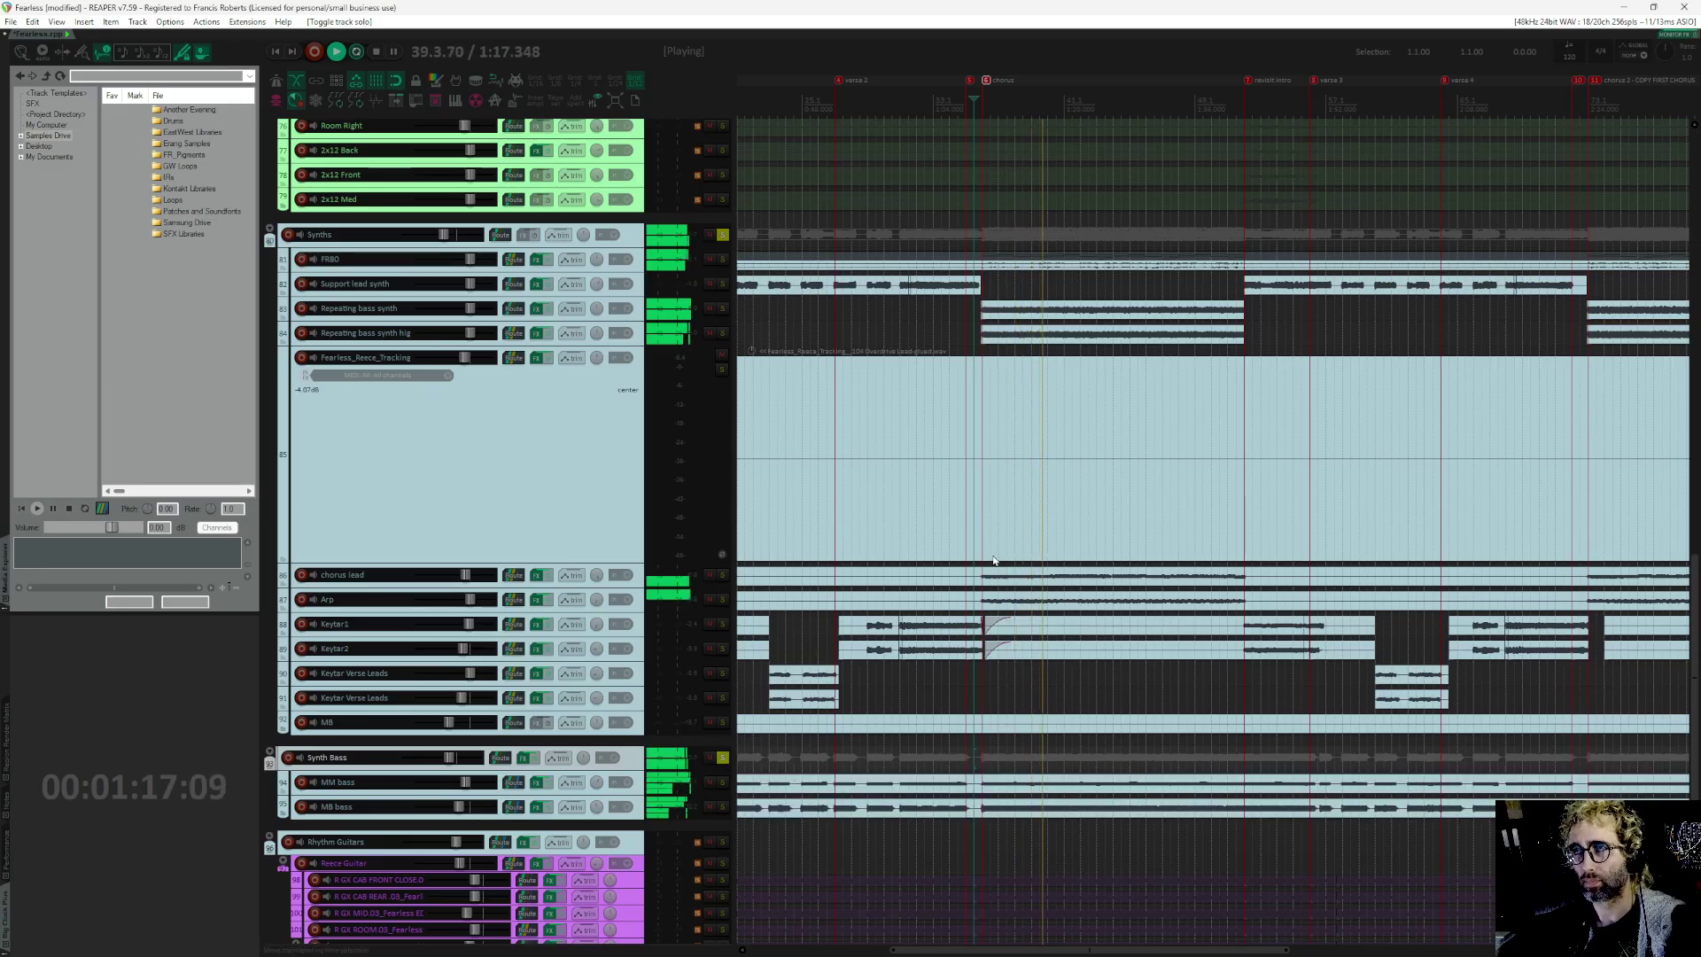
# Step: Add the lead vocal, harmony vocal and Talkbox folders to the solo while the chorus plays
pyautogui.scroll(3, 1019, 355)
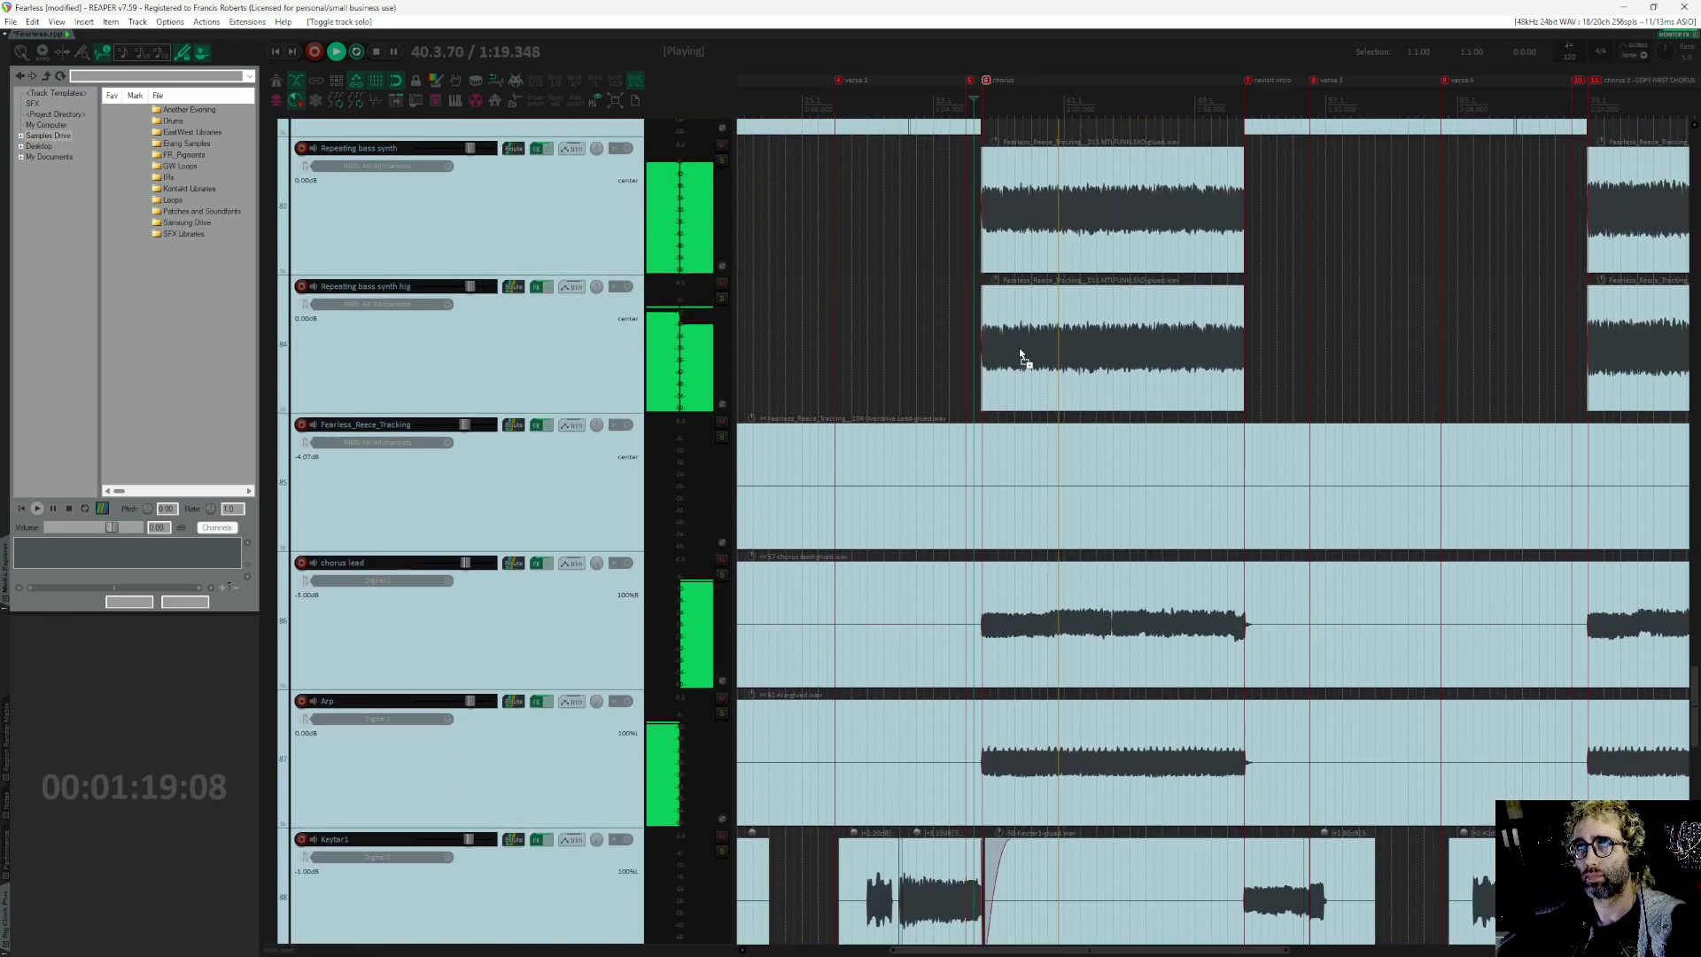
pyautogui.scroll(-3, 1020, 349)
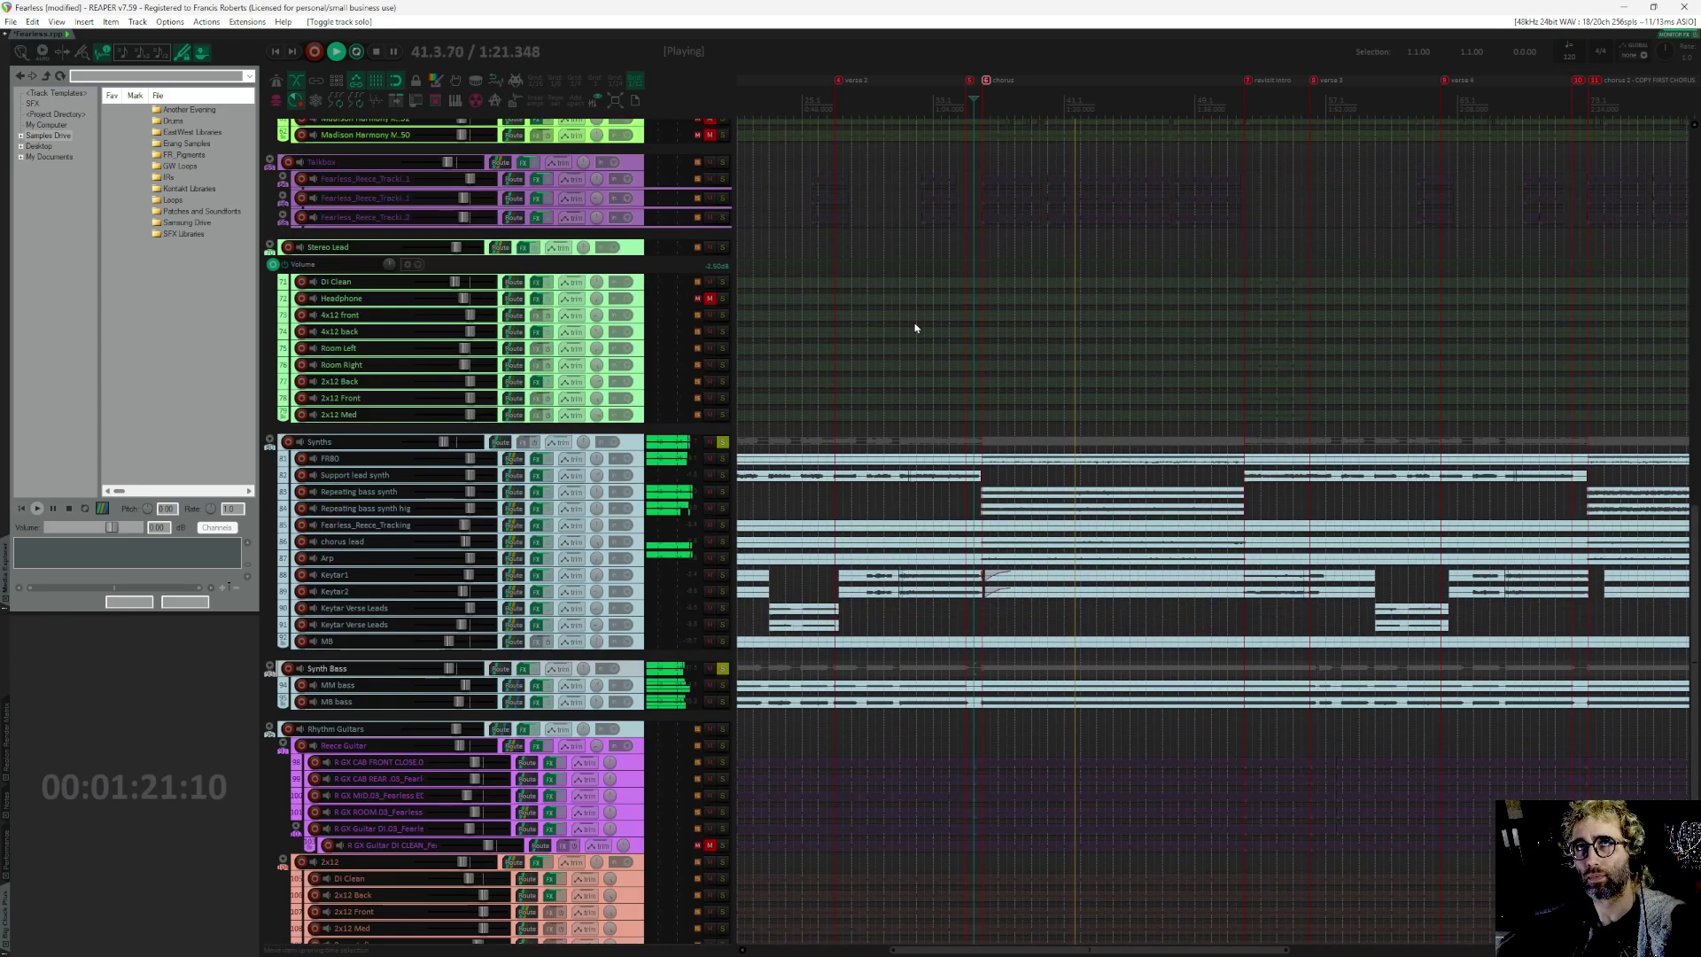
pyautogui.scroll(5, 984, 760)
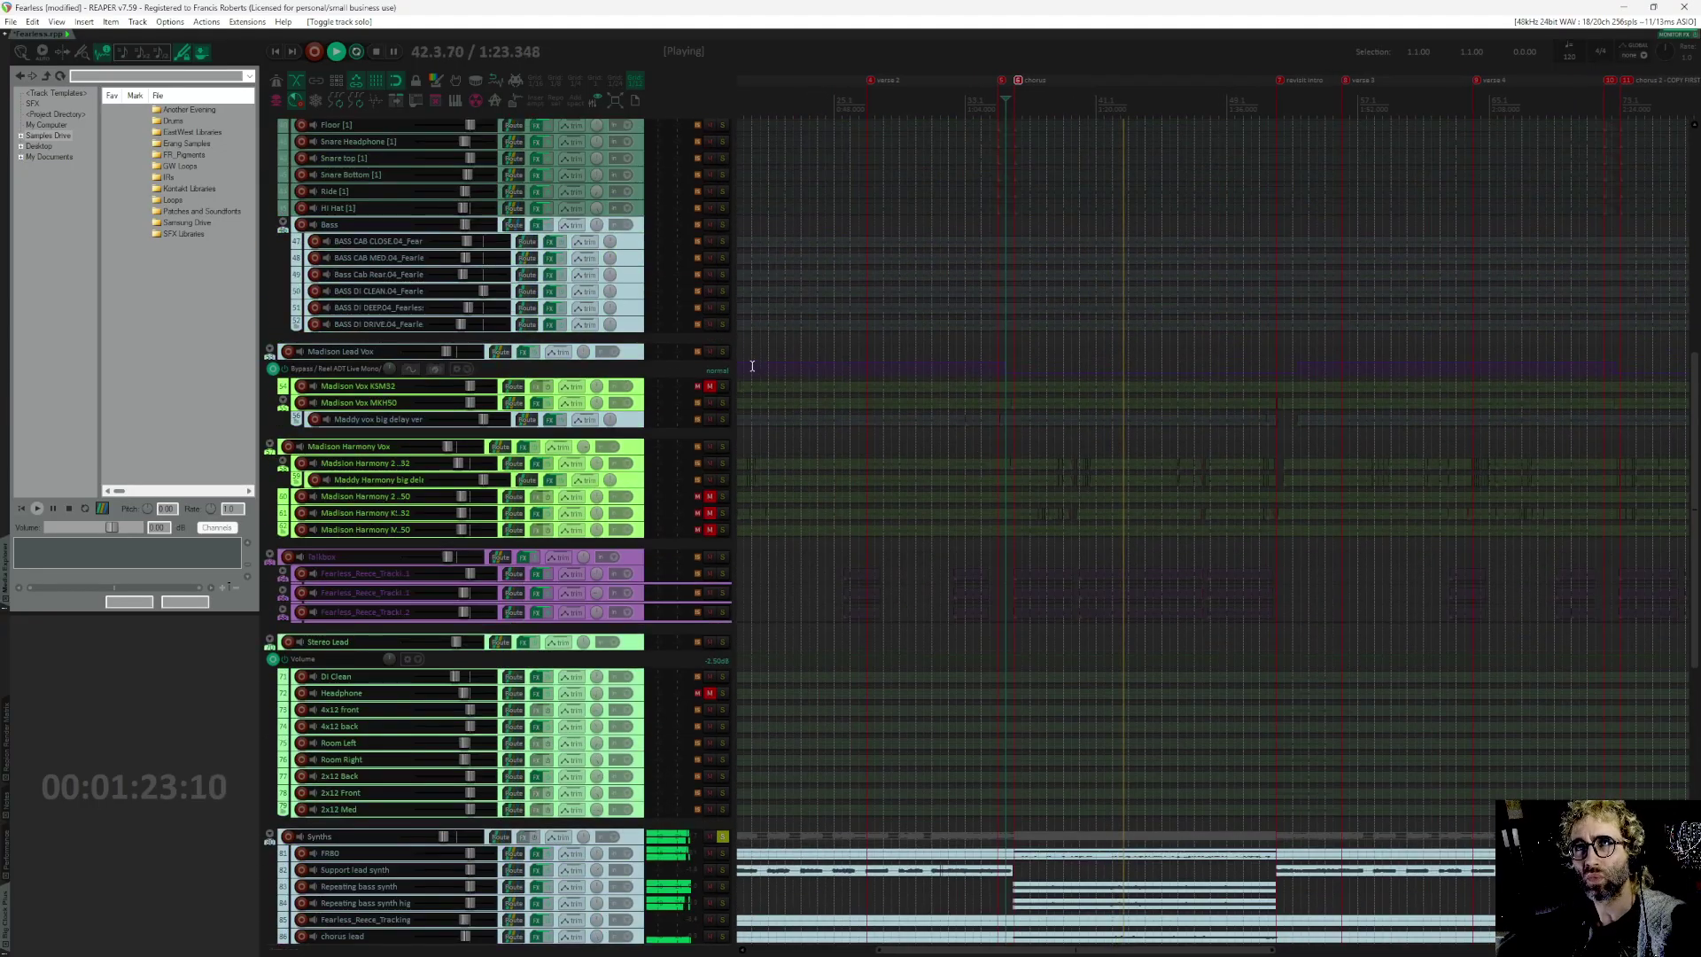
pyautogui.click(722, 354)
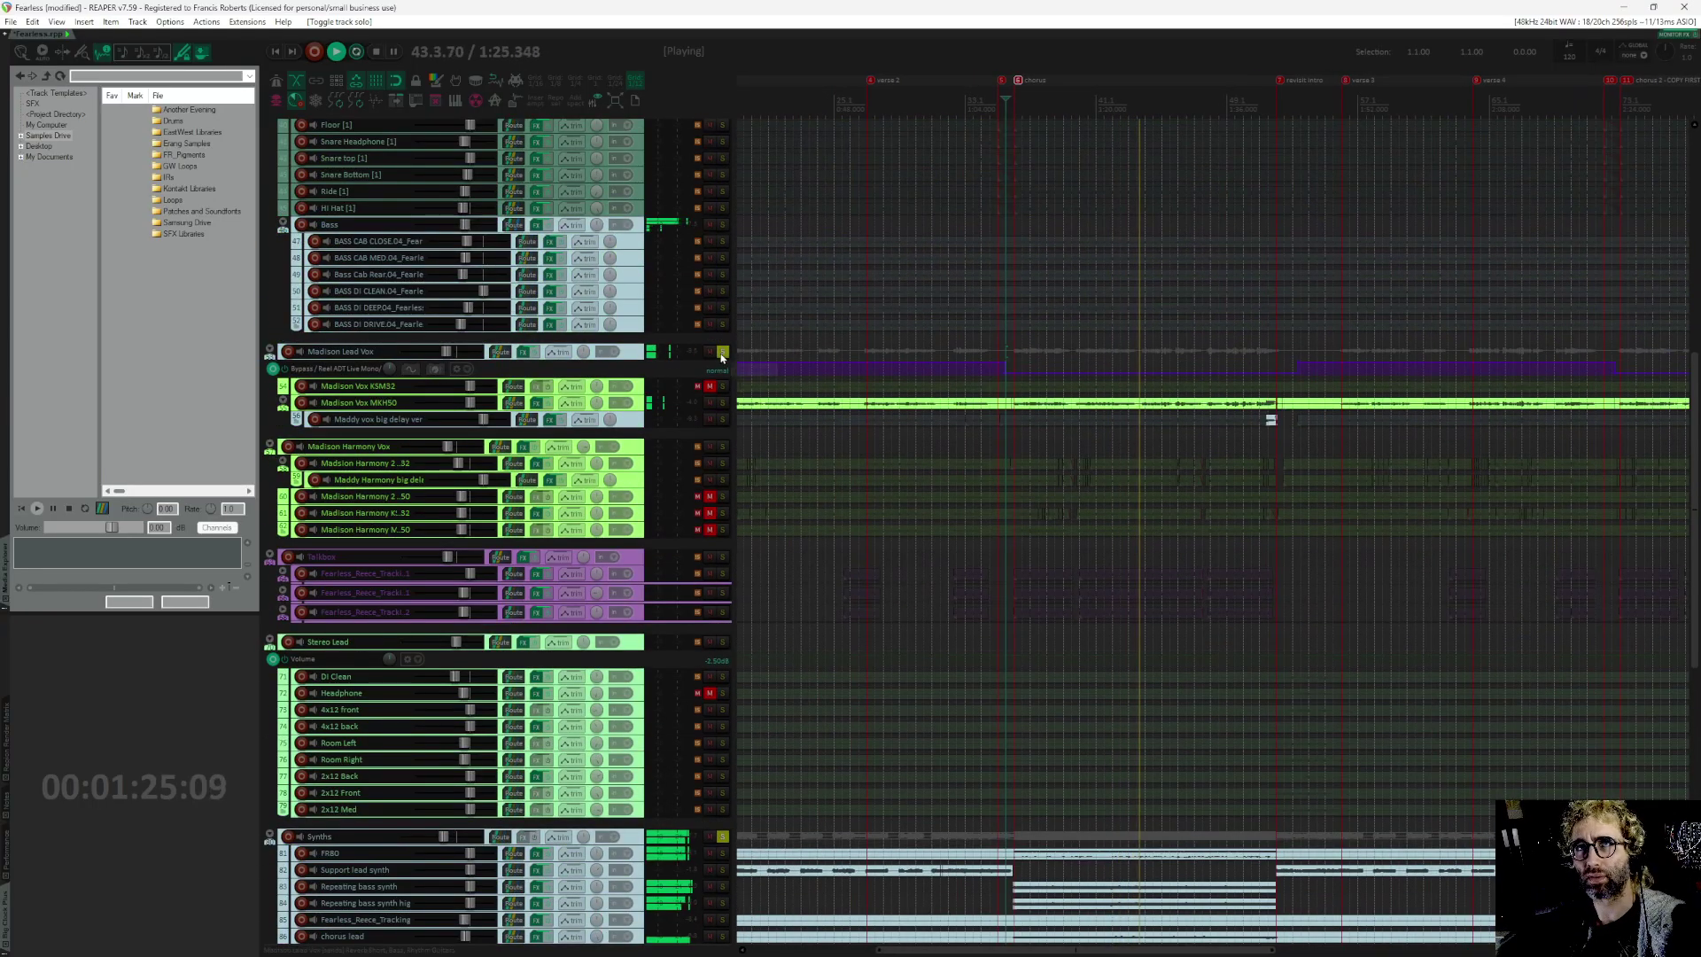
pyautogui.click(722, 447)
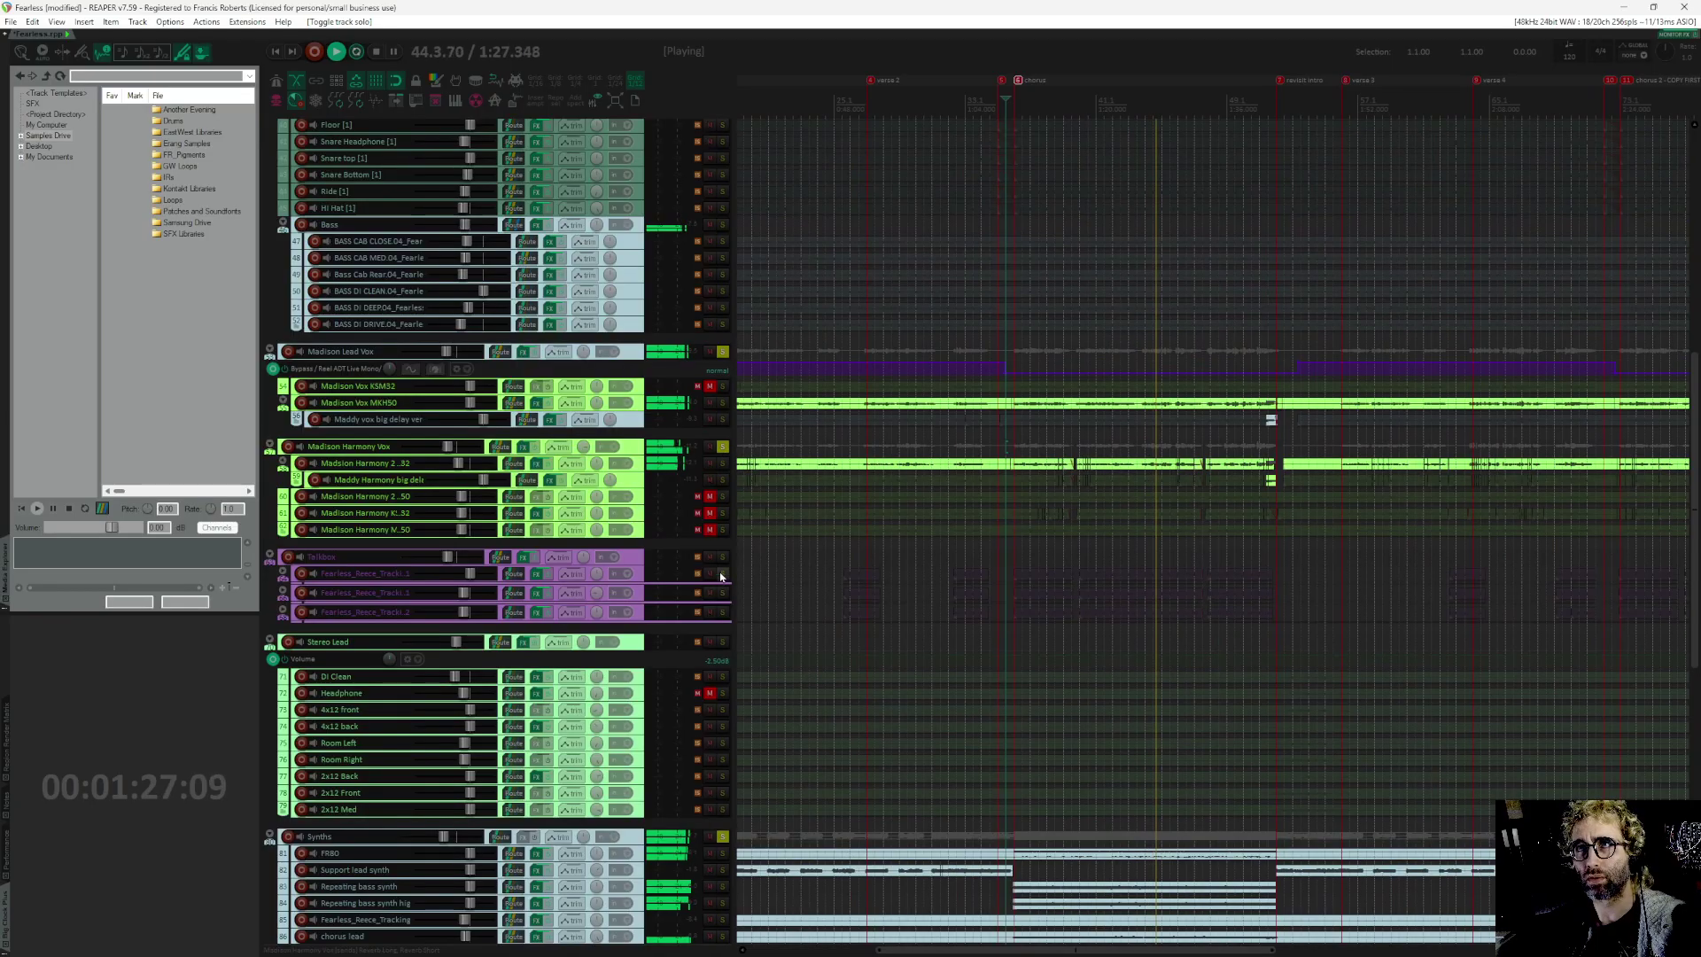
pyautogui.click(722, 556)
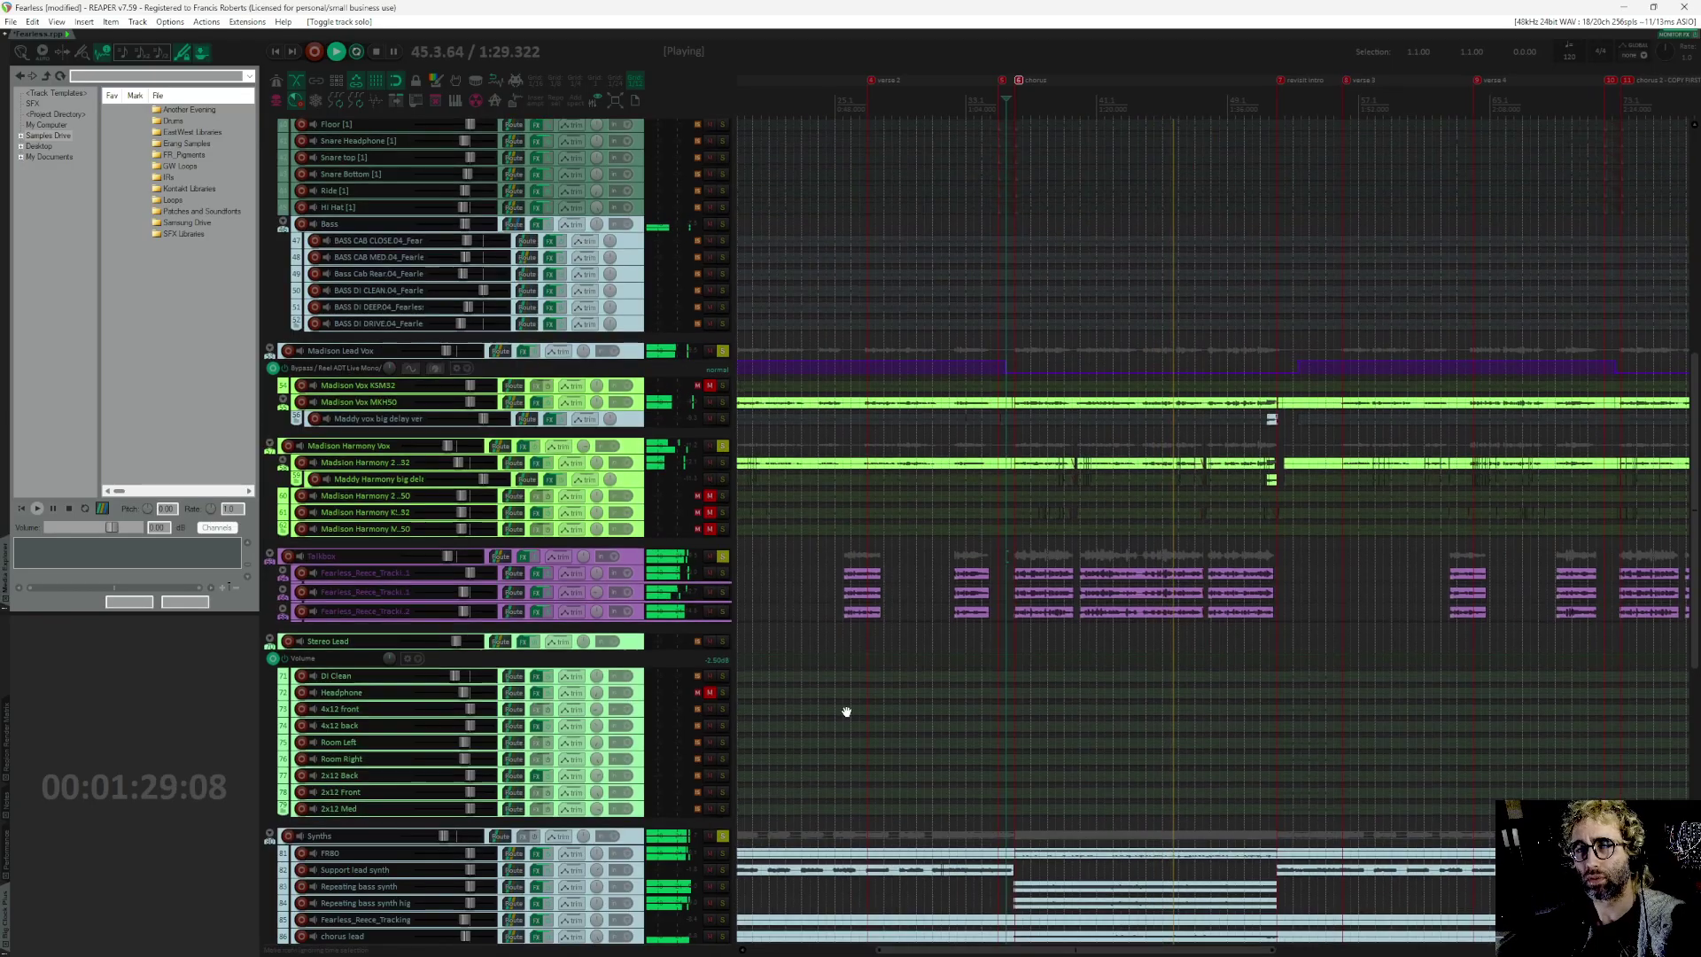
# Step: Add the Kick TRIG, Kick in, Kick out and Kit front tracks to the solo during playback
pyautogui.scroll(-5, 846, 712)
pyautogui.scroll(-3, 938, 478)
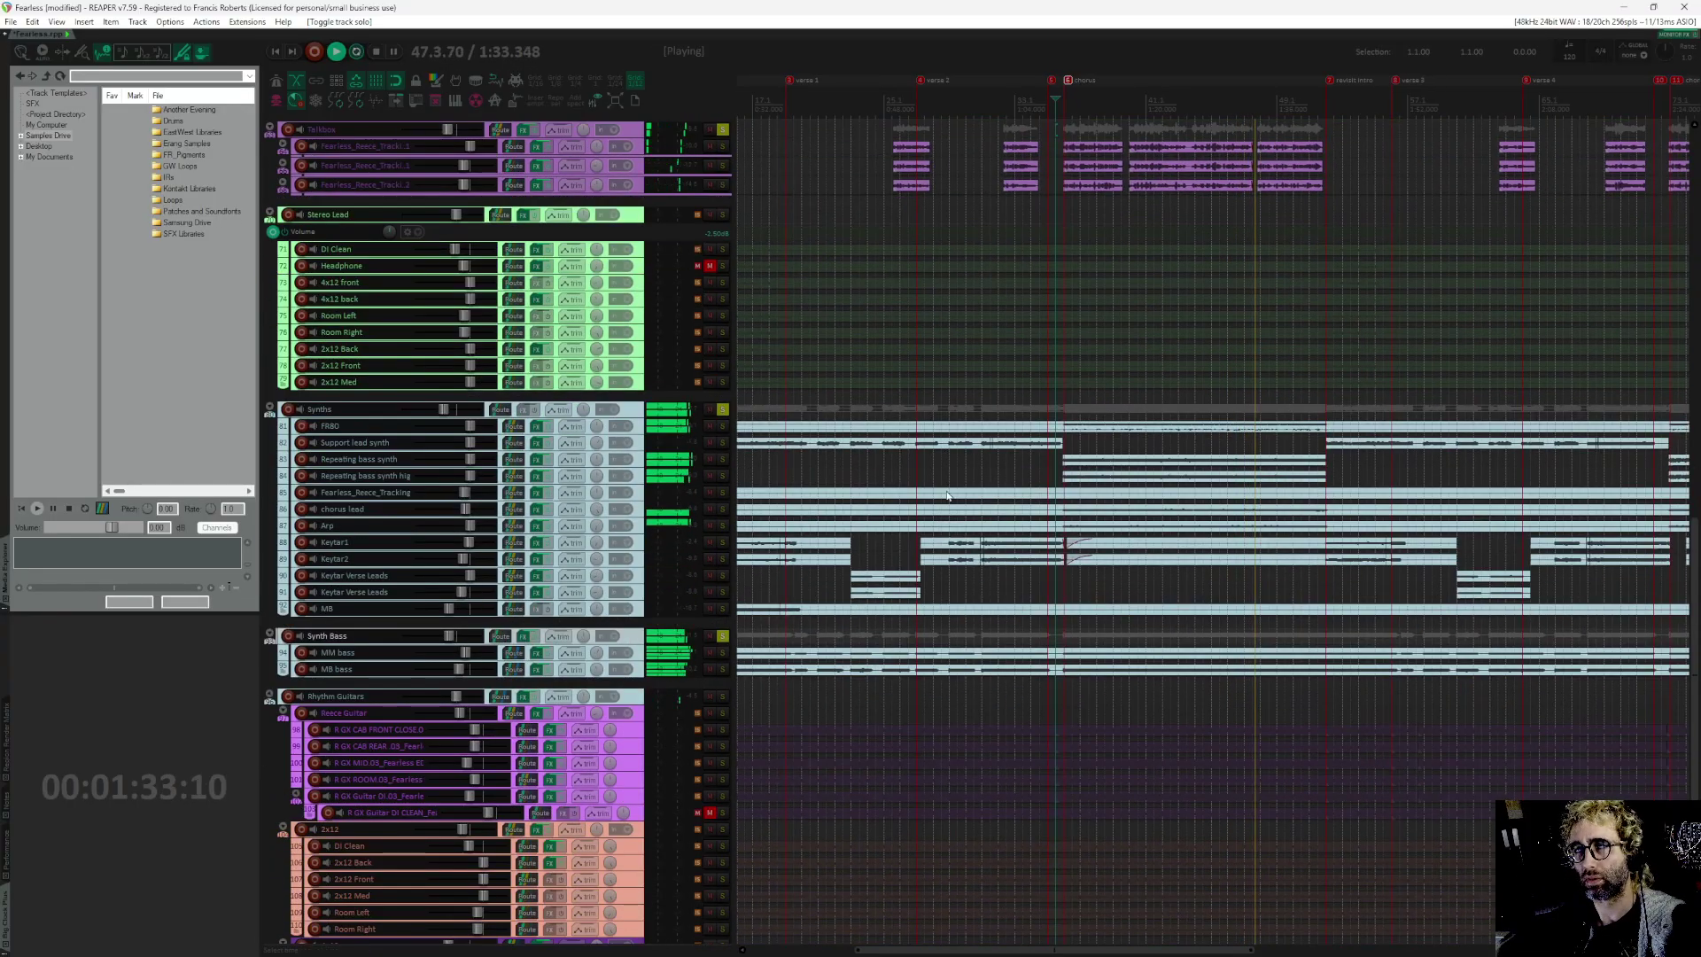
pyautogui.scroll(15, 961, 532)
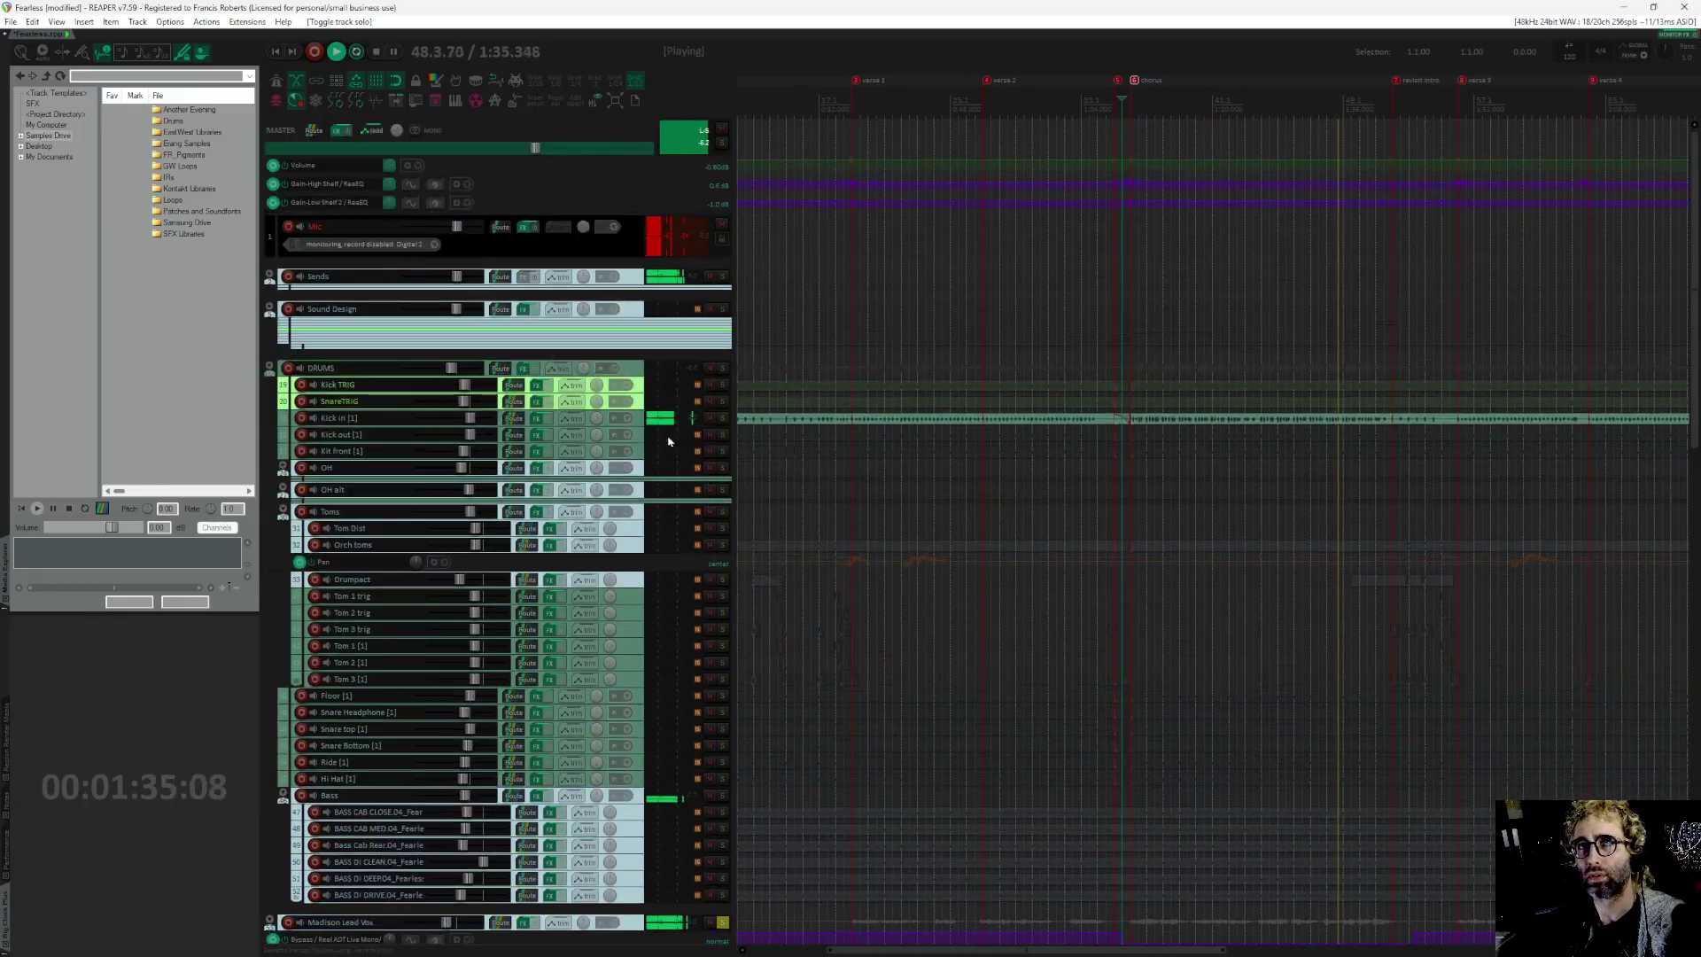
pyautogui.click(721, 385)
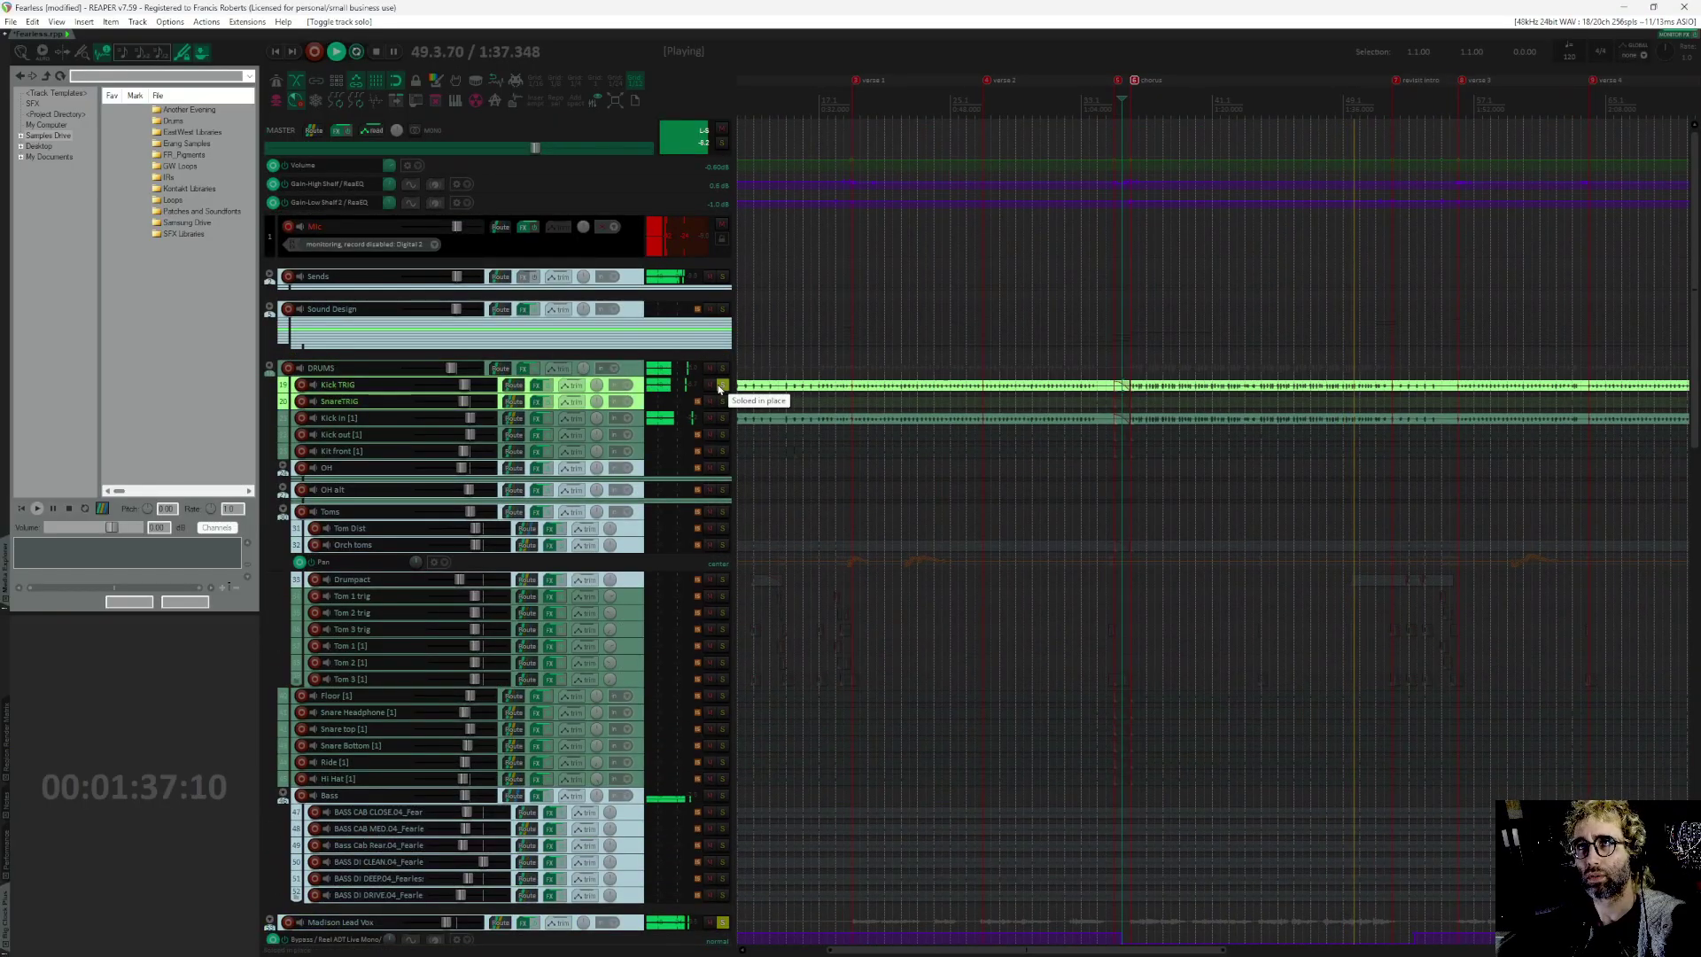
pyautogui.moveTo(722, 417); pyautogui.dragTo(722, 451)
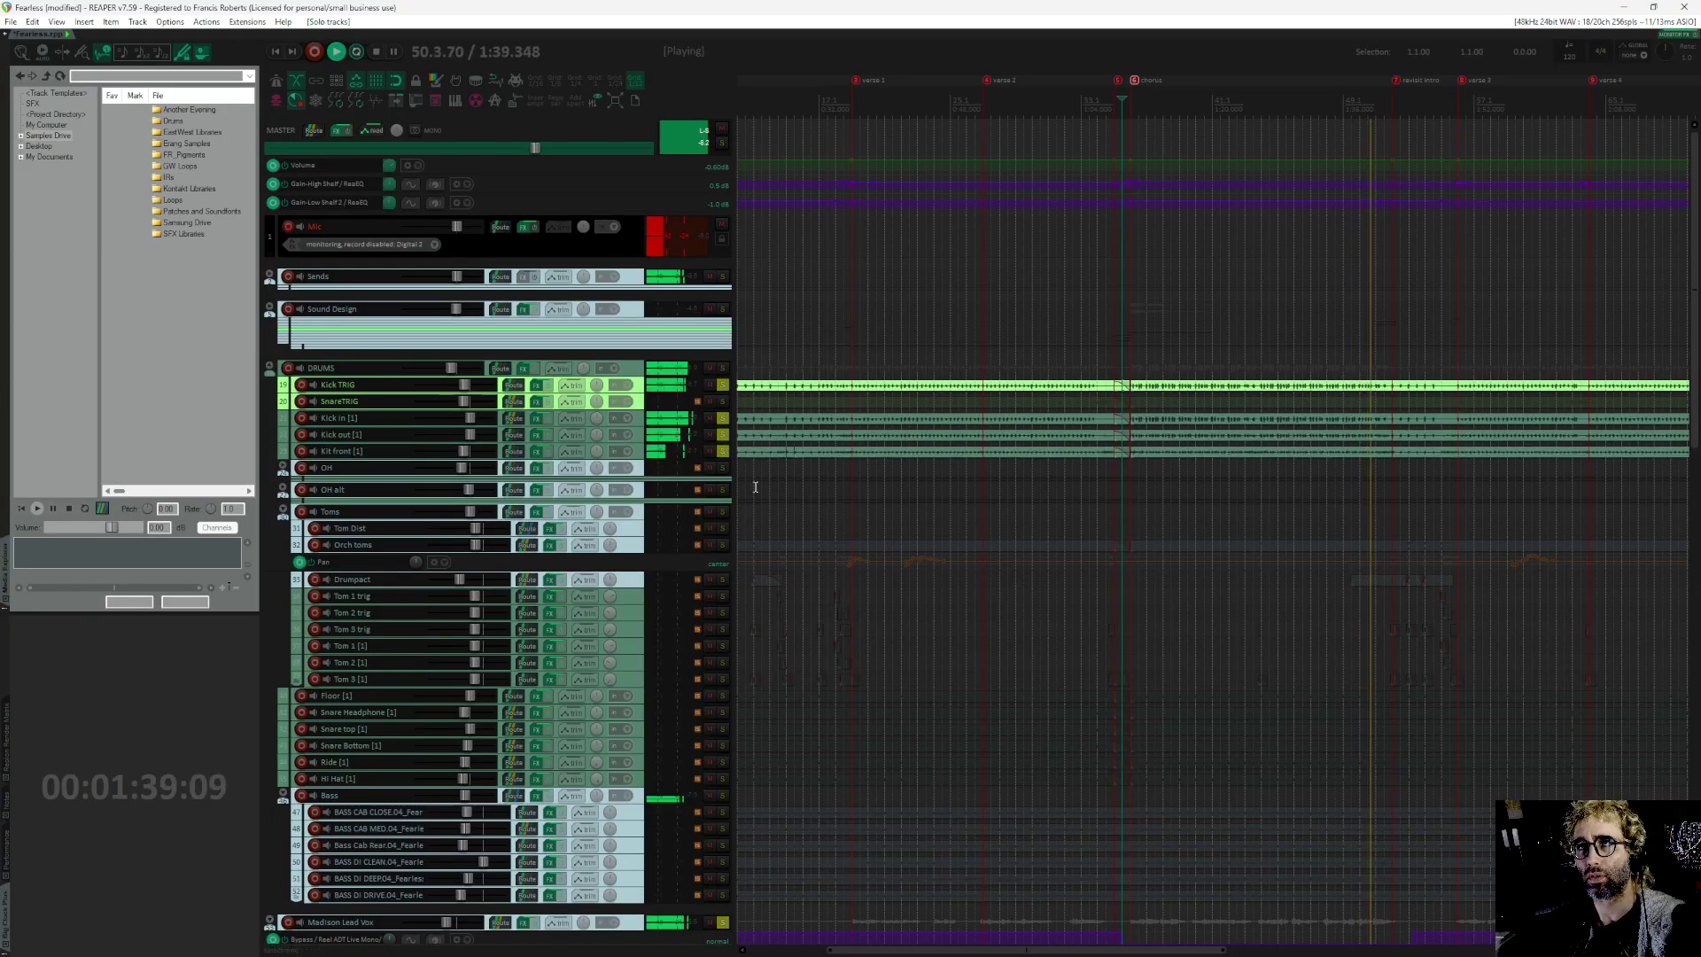
# Step: Return playback to the start of the chorus and select the chorus section from bar 36 in the timeline
pyautogui.scroll(-10, 917, 624)
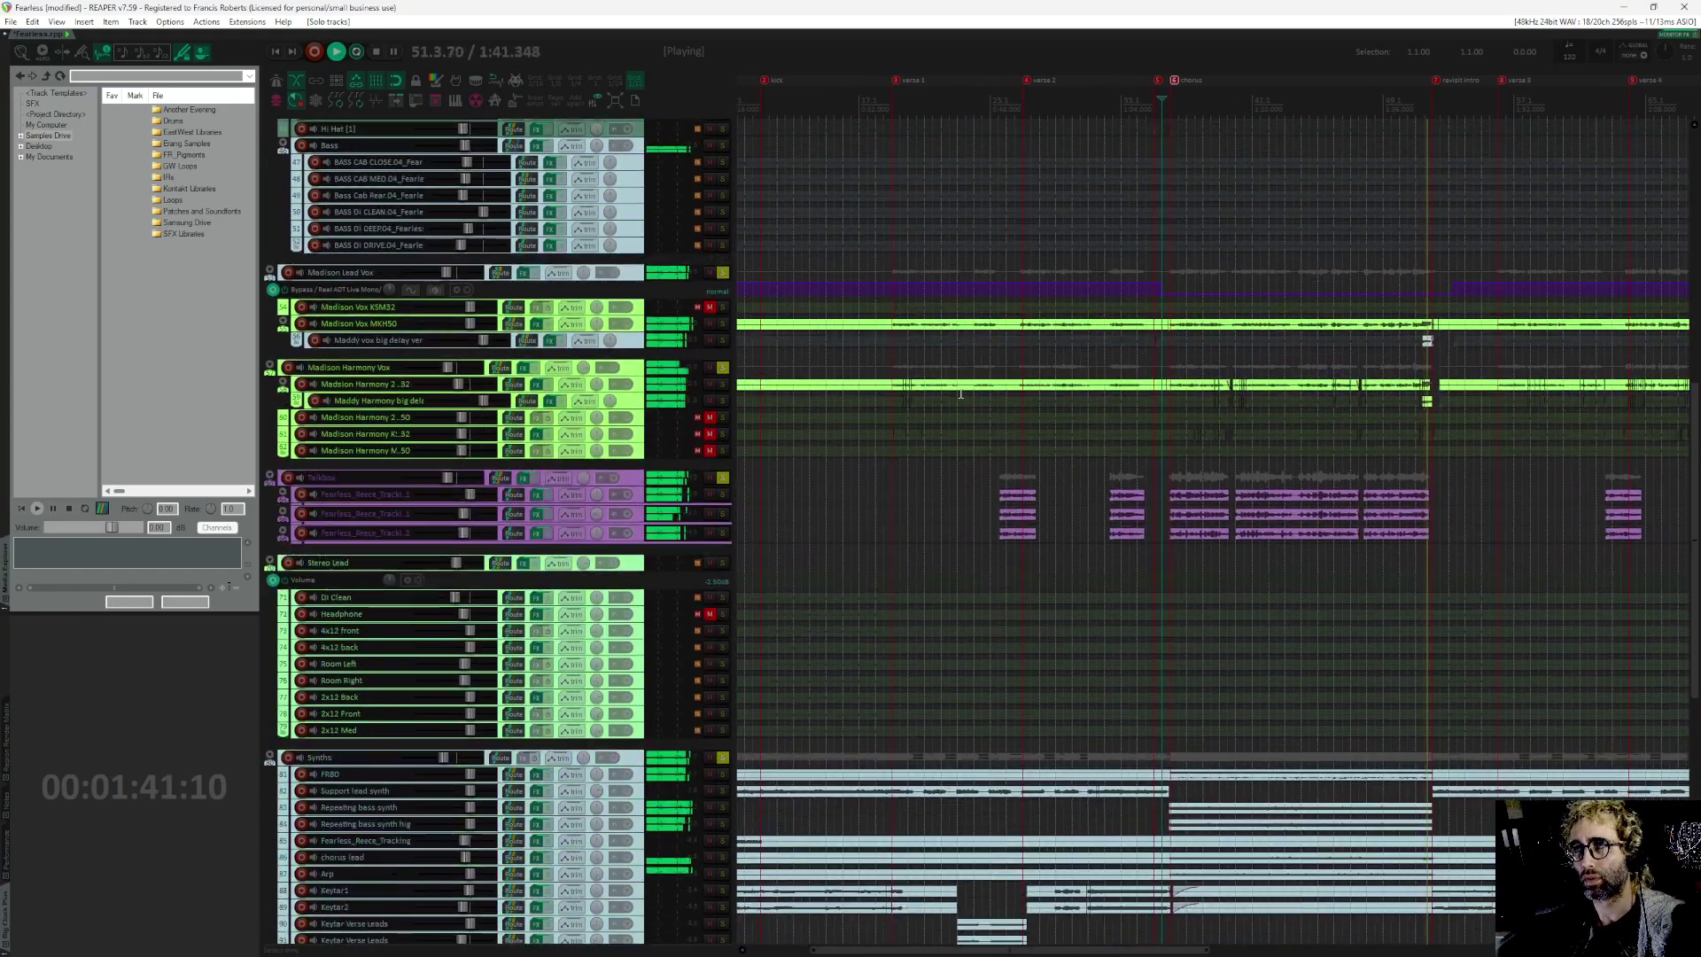
pyautogui.click(1177, 99)
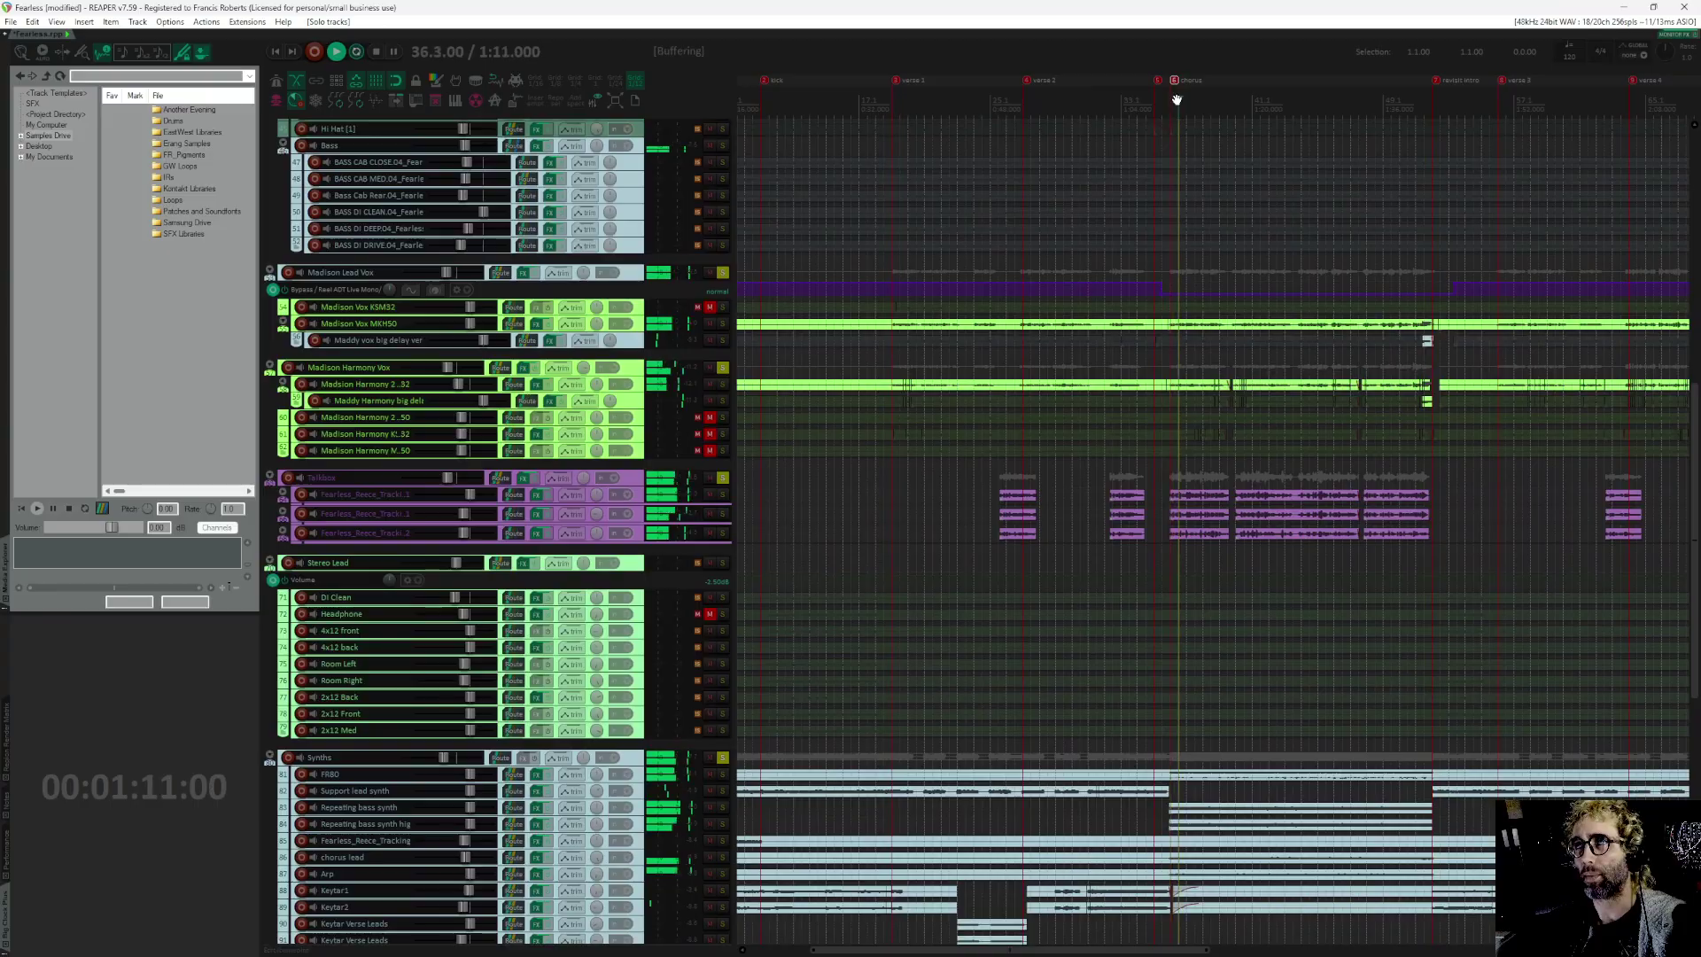
pyautogui.doubleClick(1176, 99)
# Step: Replace the individual kick and kit solos with a solo of the whole DRUMS folder, listen to the chorus, and stop playback
pyautogui.scroll(10, 858, 426)
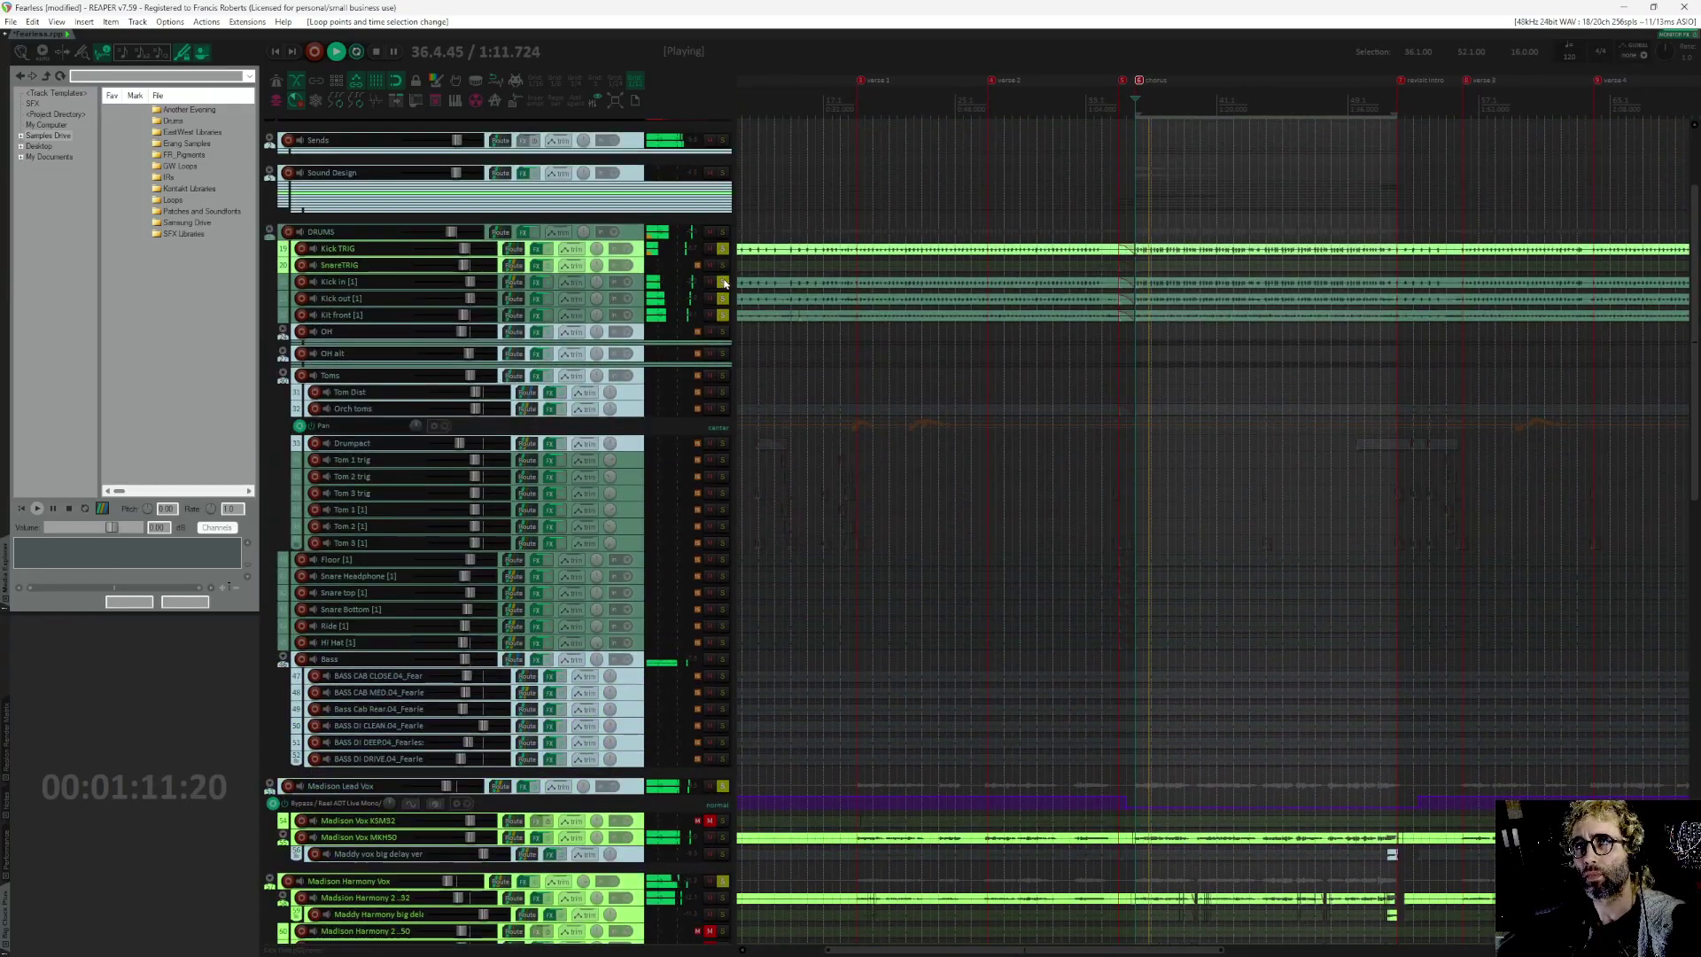
pyautogui.moveTo(724, 282); pyautogui.dragTo(723, 315)
pyautogui.click(723, 249)
pyautogui.click(723, 232)
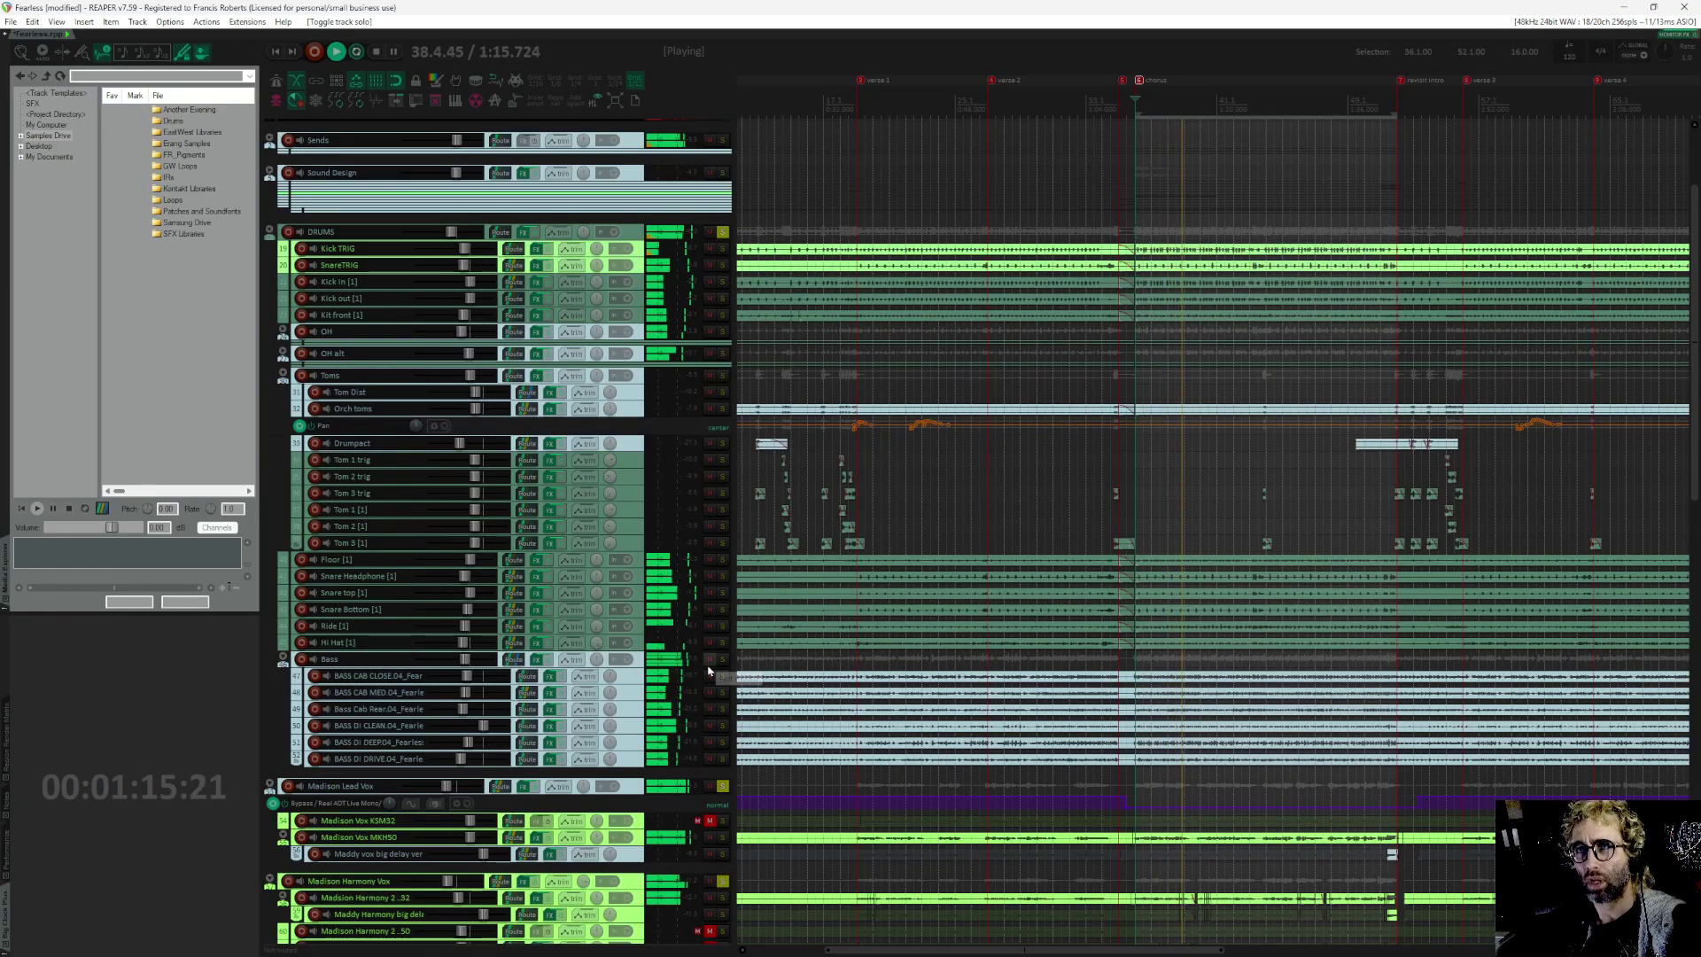
pyautogui.scroll(-4, 709, 670)
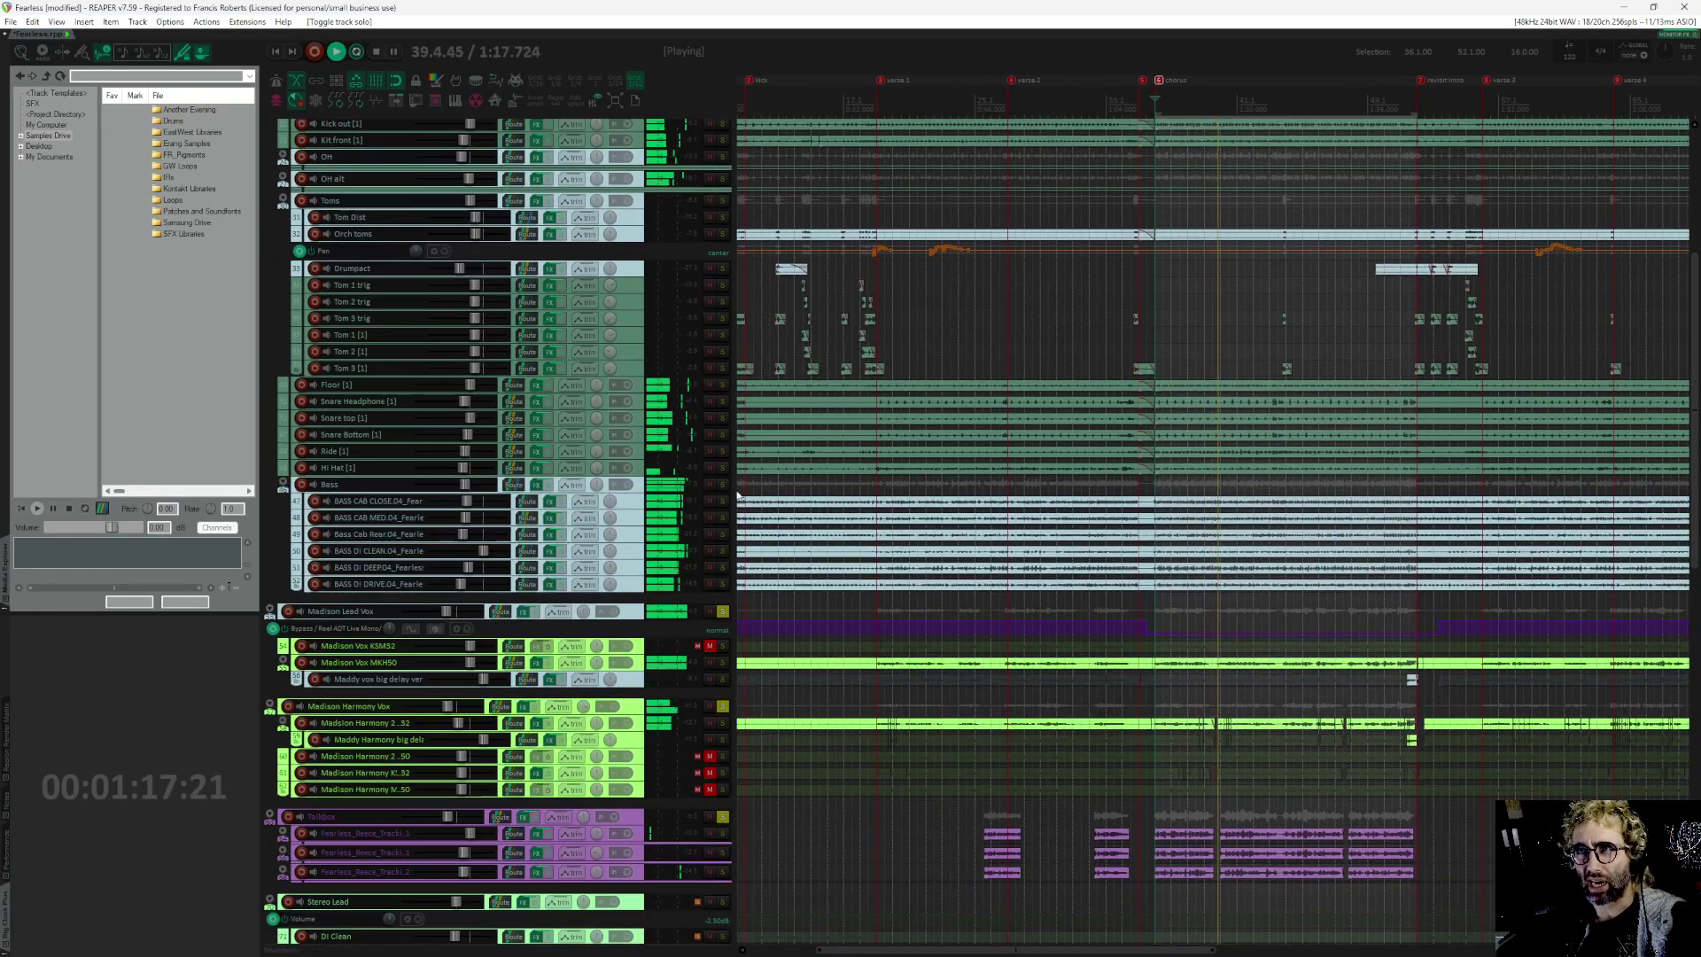
pyautogui.press('space')
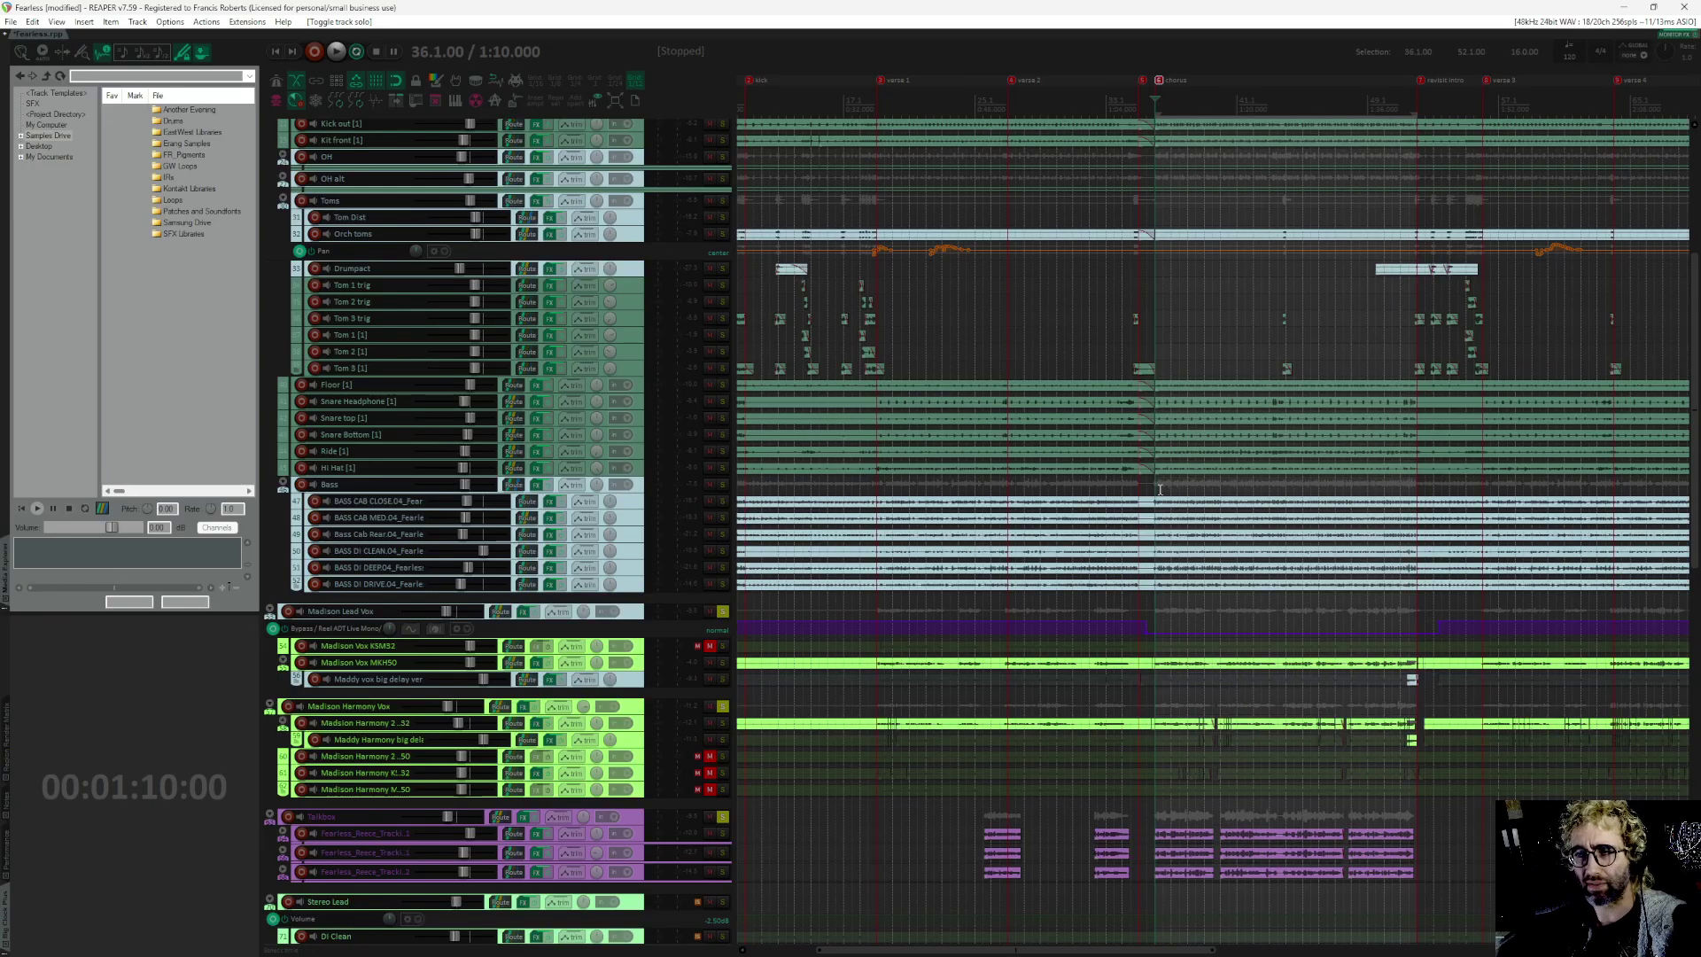
# Step: Remove the Synth Bass, Synths, Talkbox and harmony vocal folders from the solo
pyautogui.scroll(-5, 1242, 690)
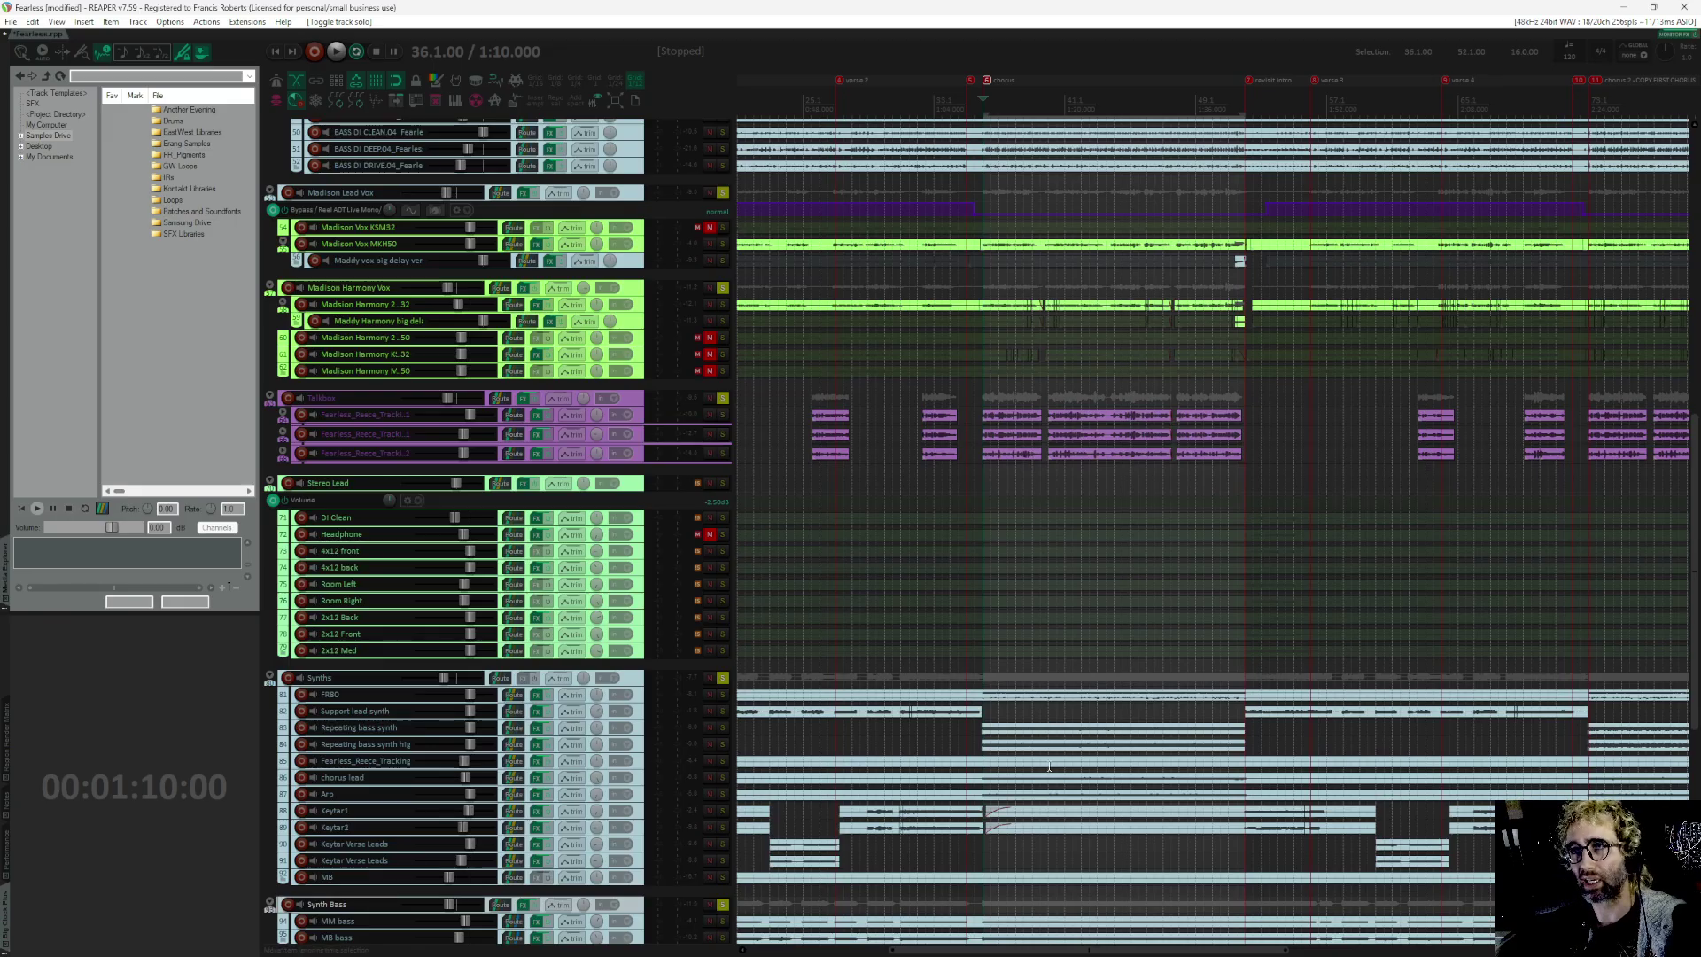
pyautogui.scroll(-2, 1049, 767)
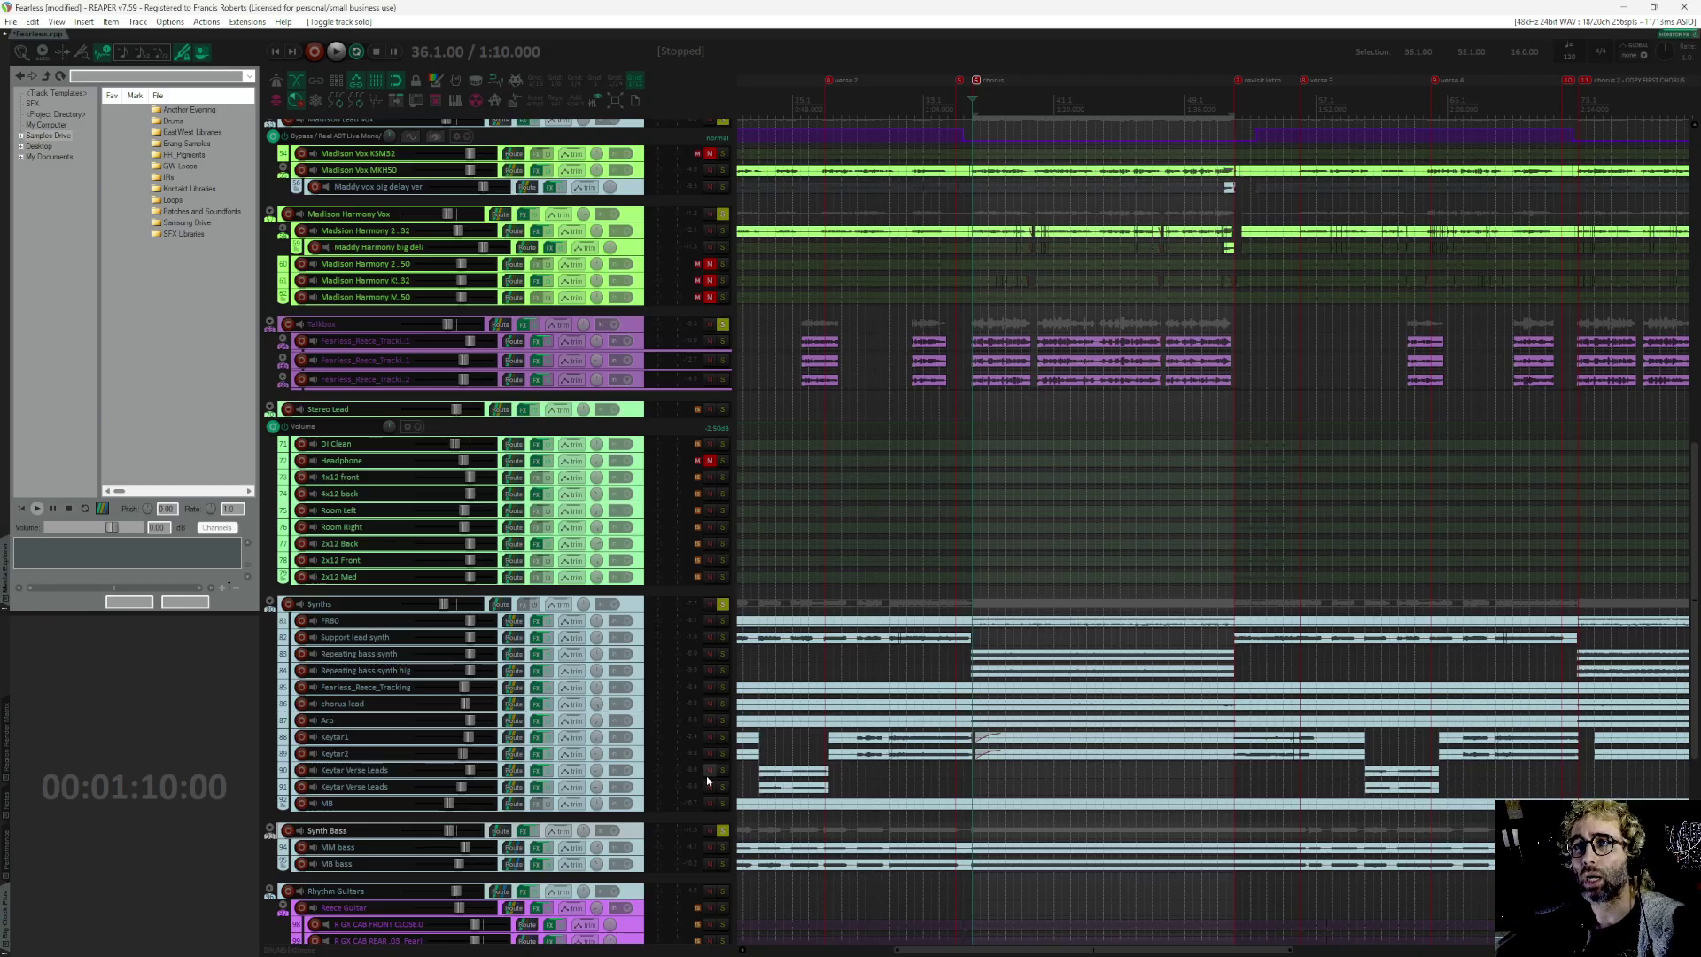
pyautogui.click(723, 831)
pyautogui.click(723, 603)
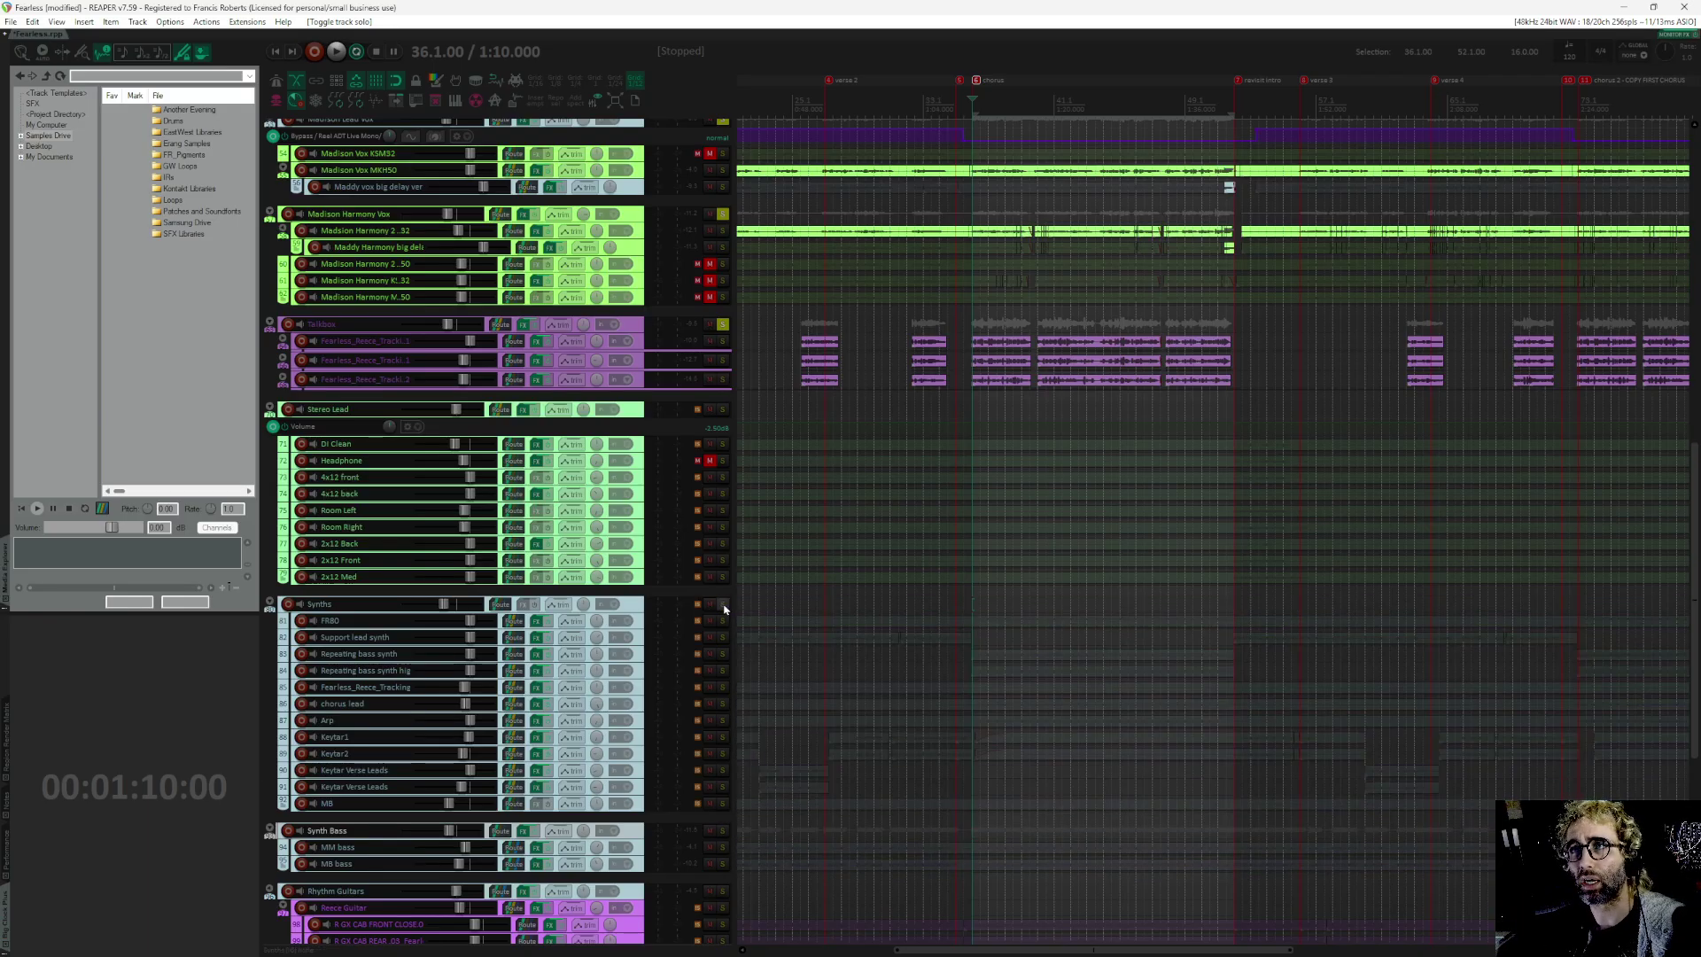
pyautogui.moveTo(802, 390); pyautogui.dragTo(822, 563)
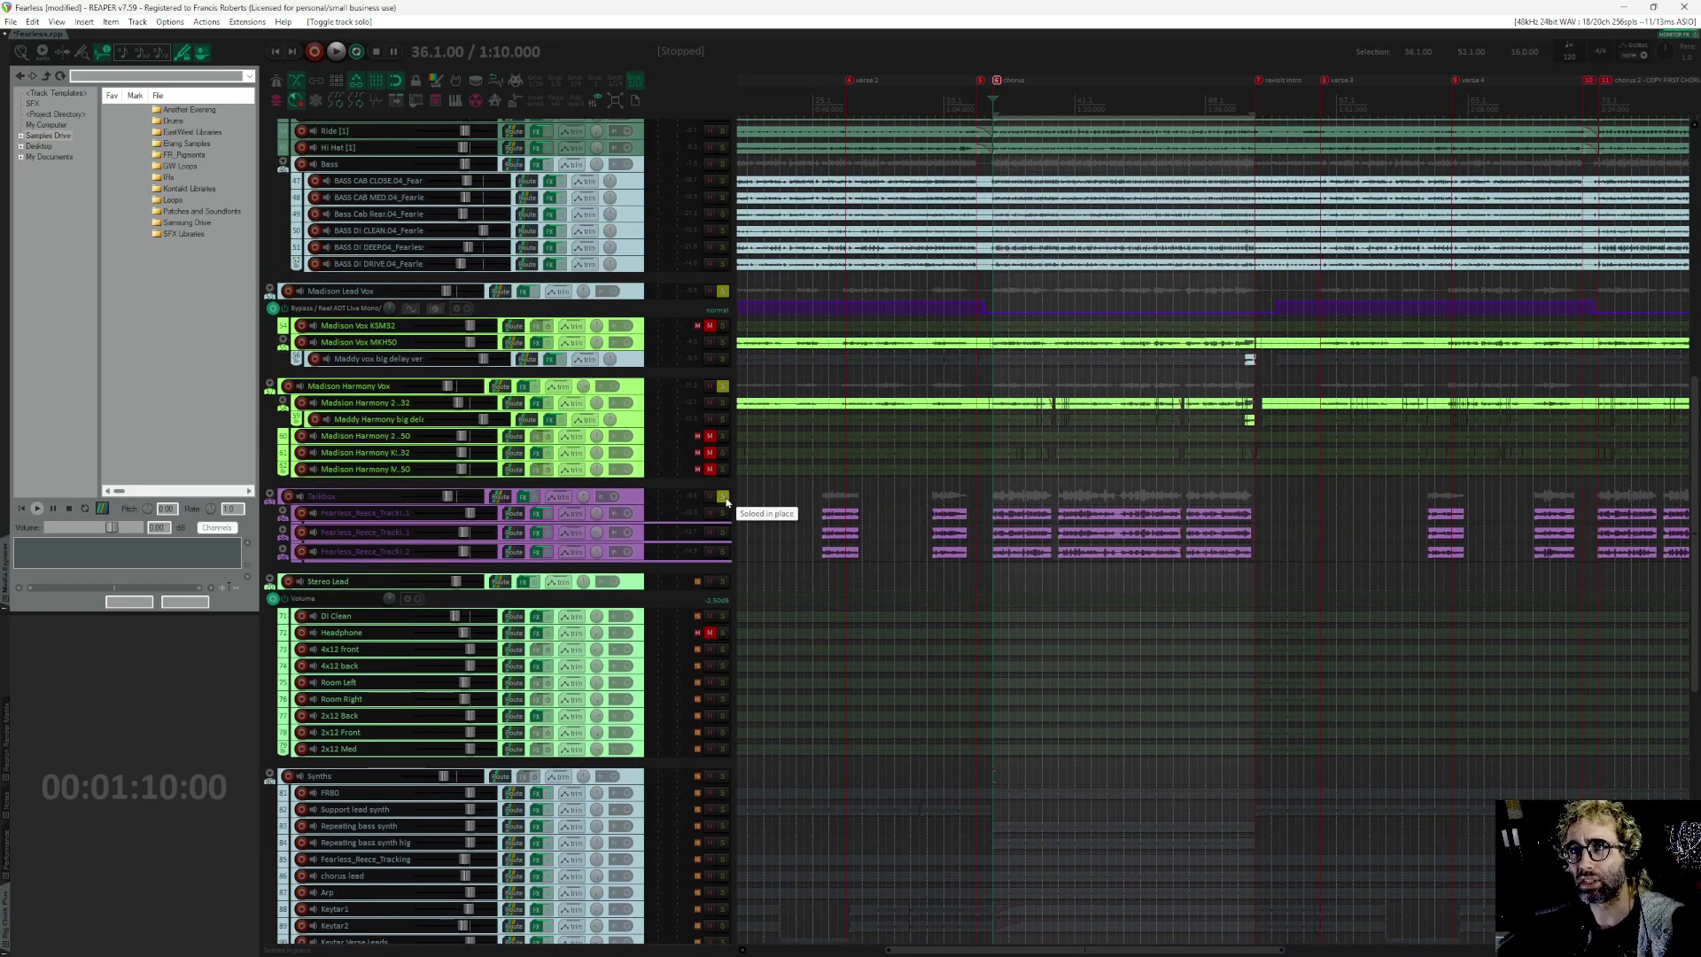
pyautogui.click(723, 497)
pyautogui.click(723, 386)
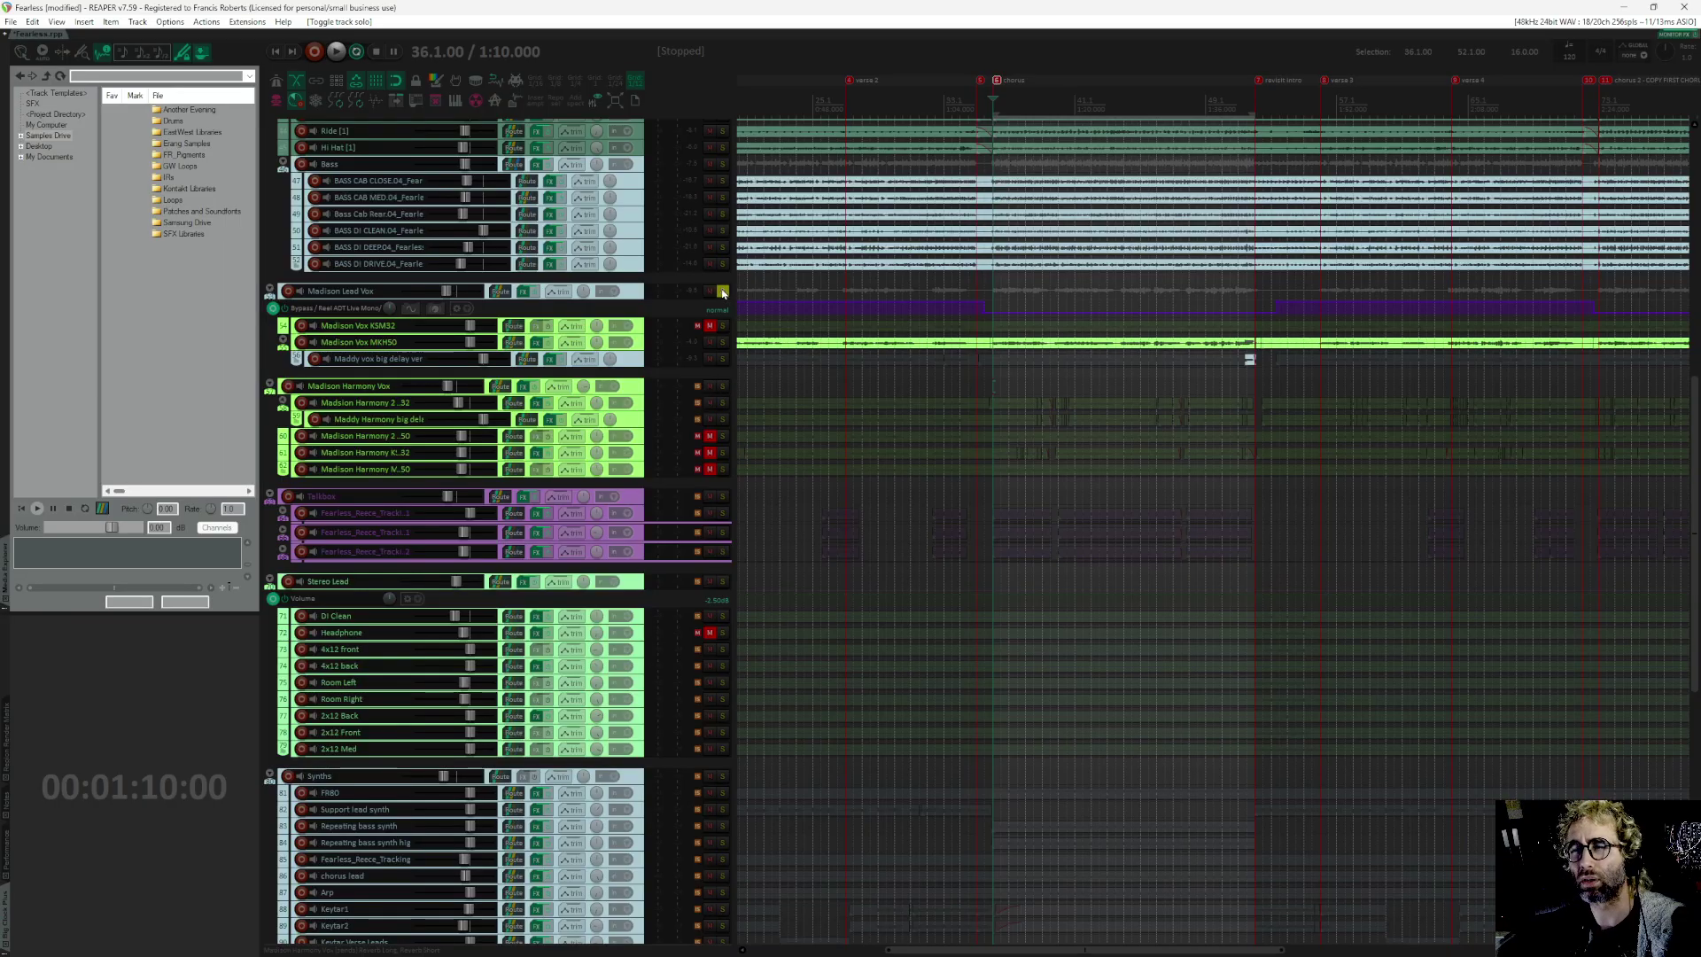
# Step: Solo the Bass folder inside DRUMS and play it briefly from the start of the chorus, then stop
pyautogui.scroll(5, 808, 343)
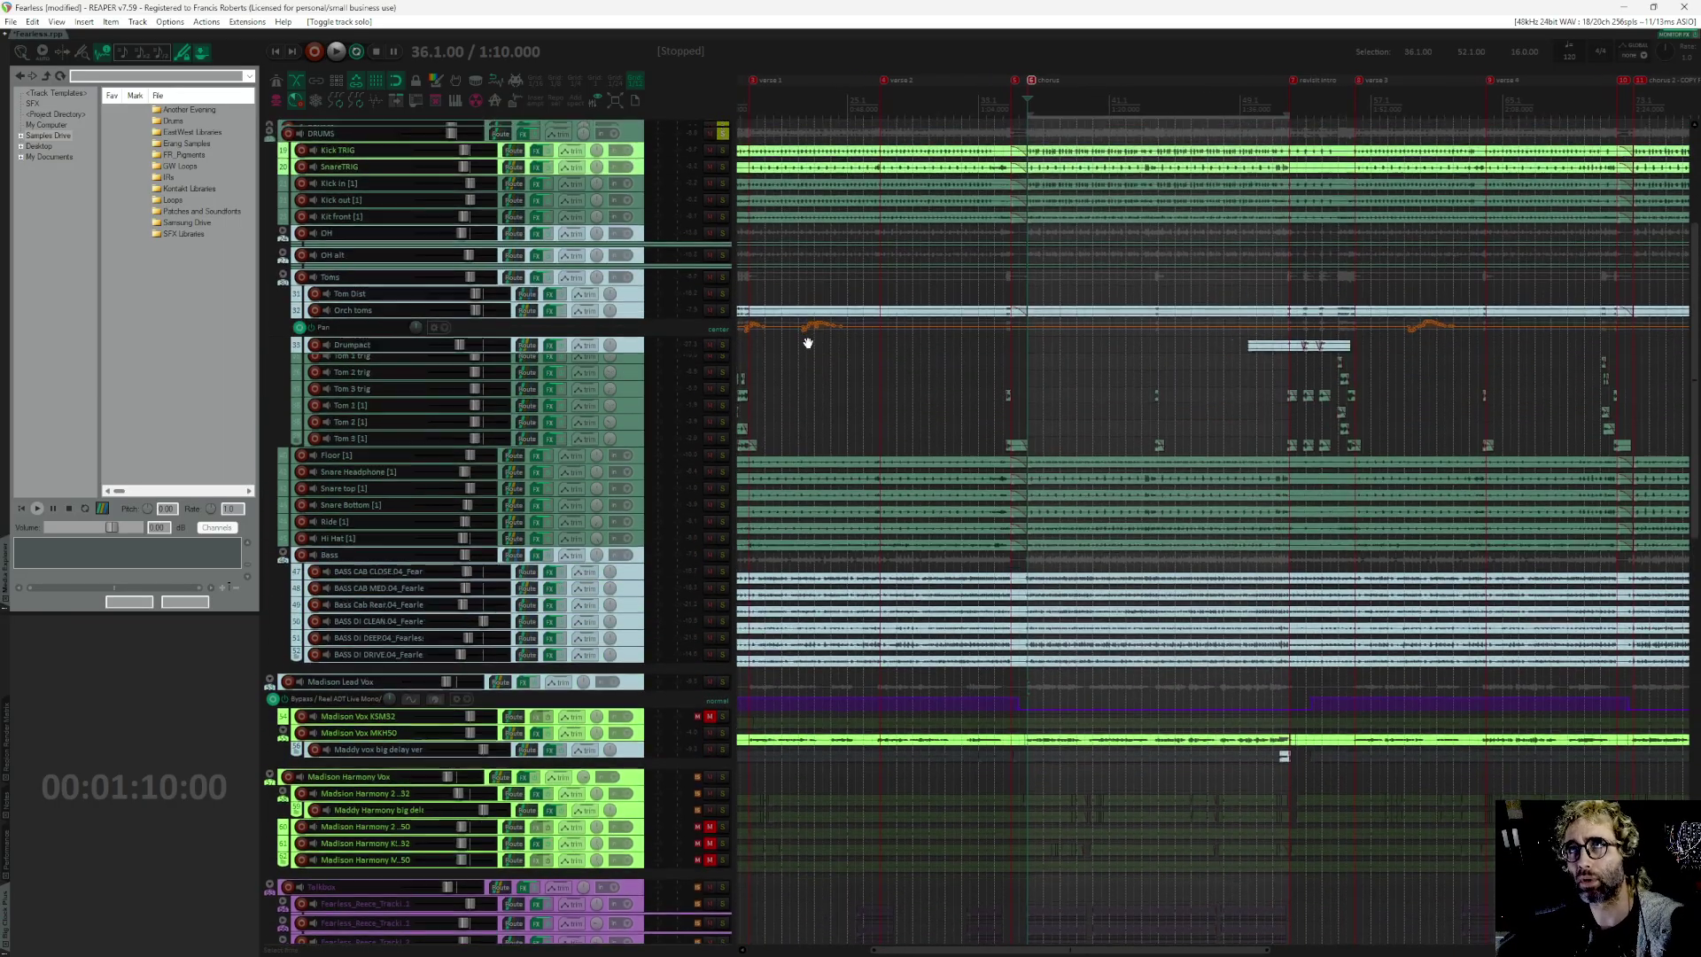
pyautogui.scroll(1, 808, 343)
pyautogui.click(723, 592)
pyautogui.press('space')
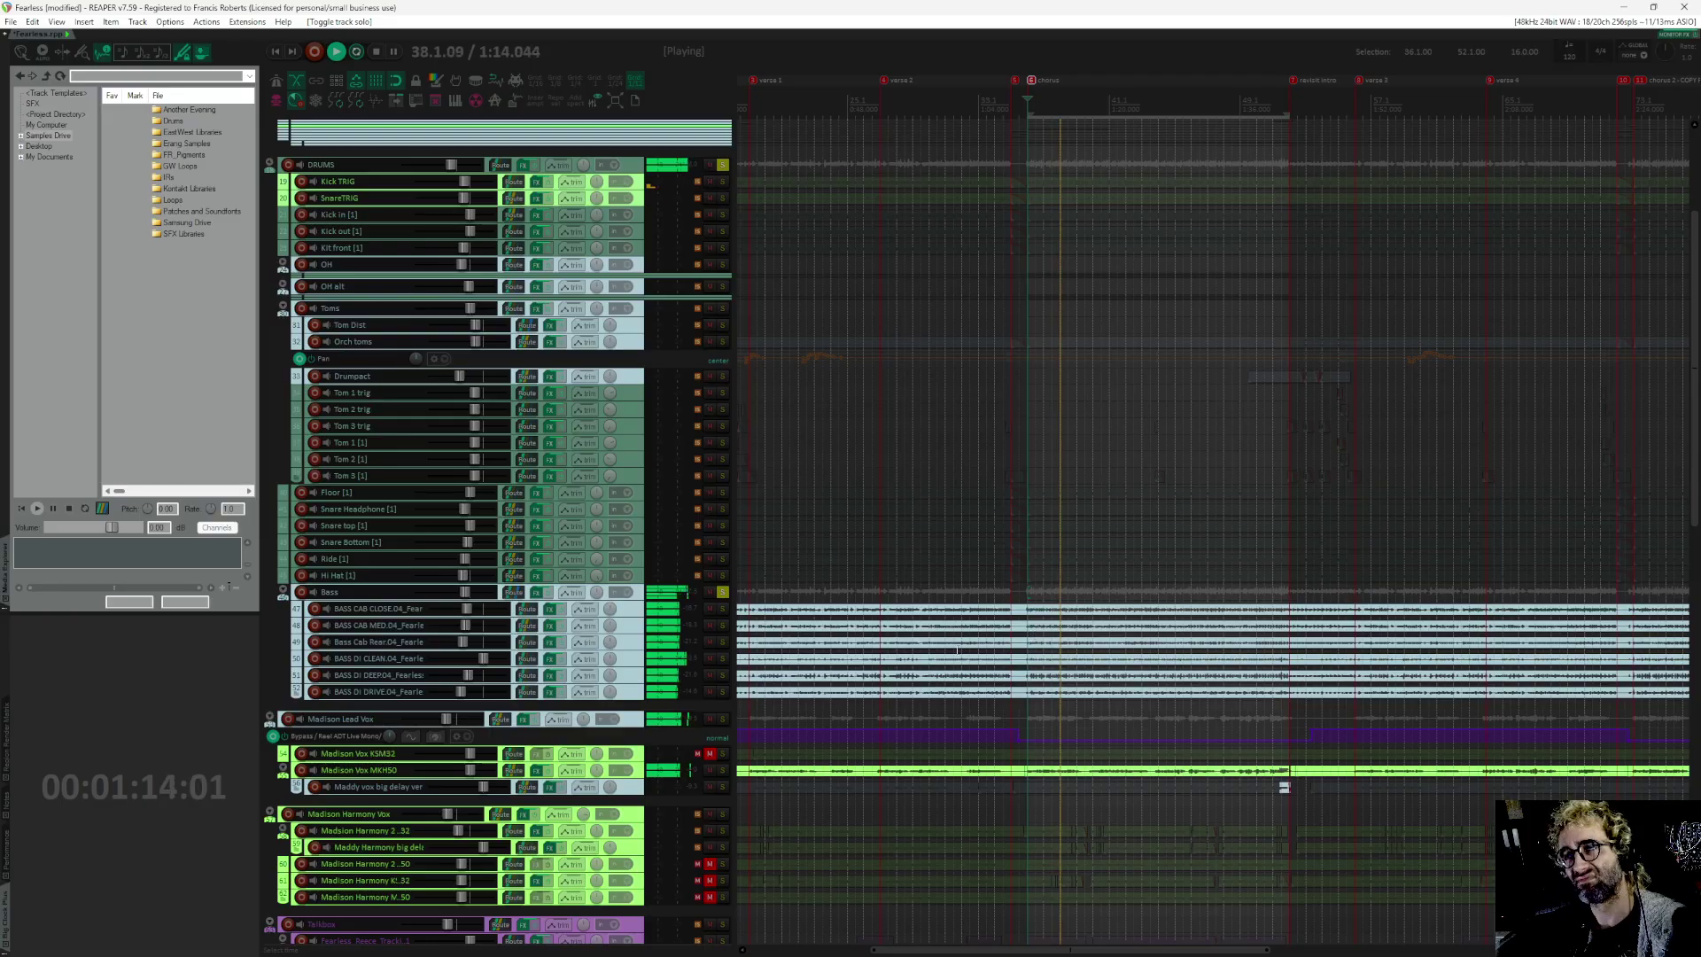
pyautogui.scroll(2, 1010, 700)
pyautogui.press('space')
pyautogui.scroll(-1, 1001, 660)
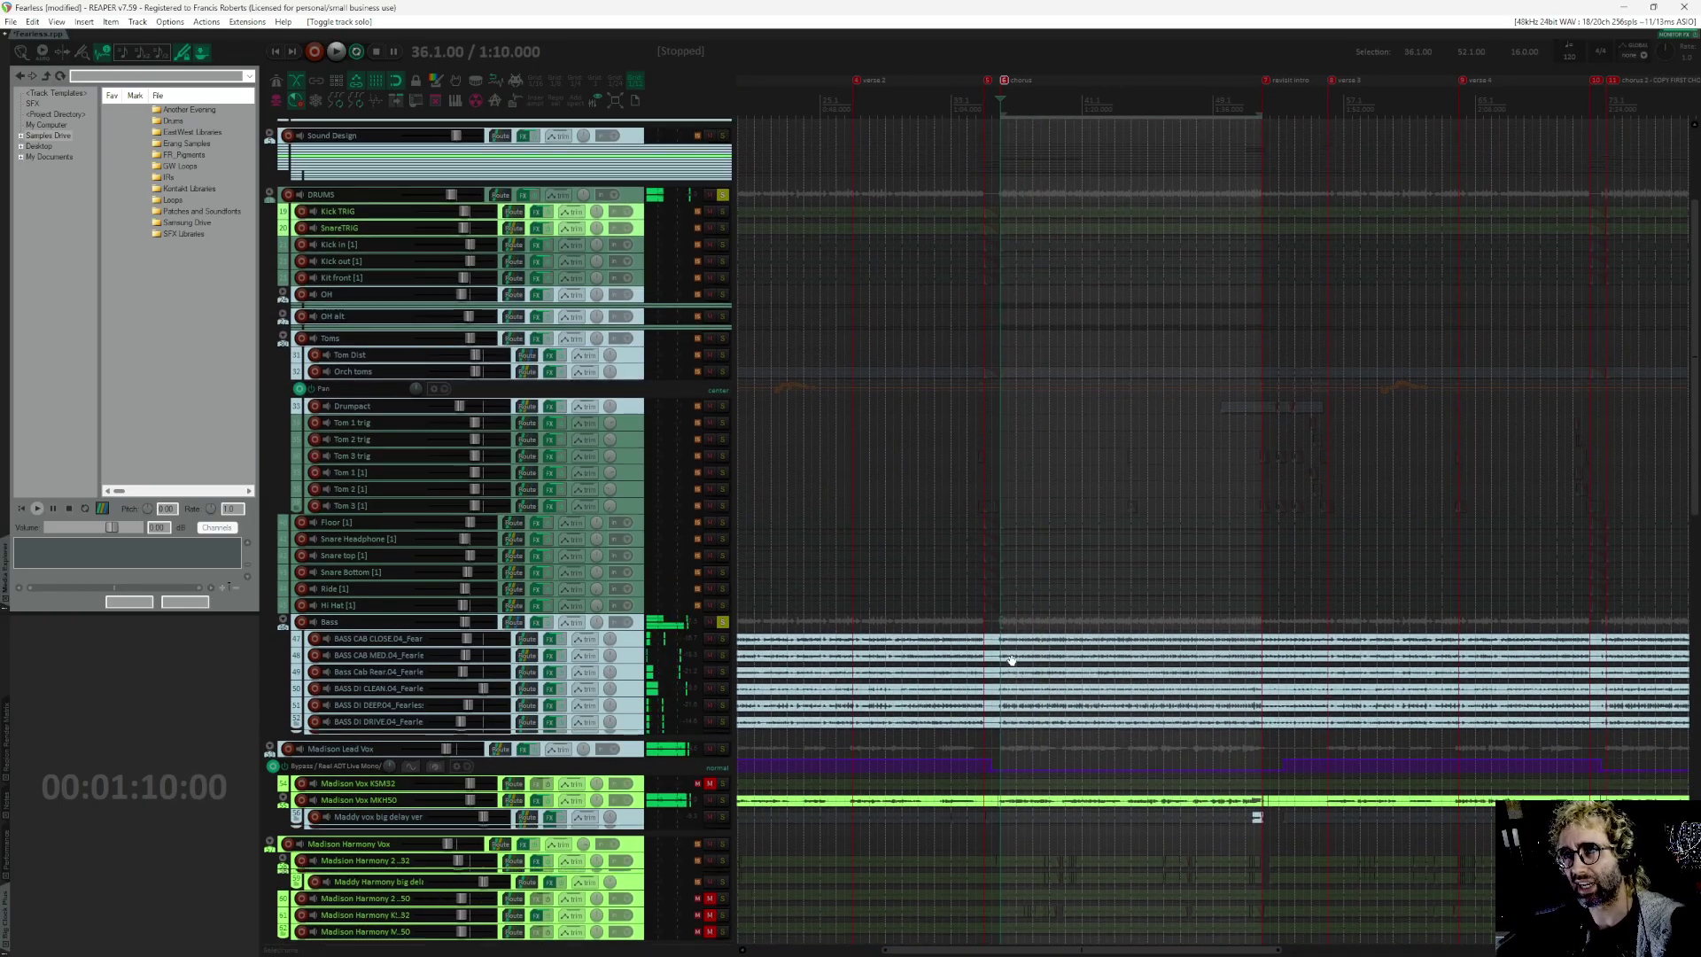
# Step: Open the Bass folder's effects chain and view its ReaEQ effect
pyautogui.scroll(2, 1037, 684)
pyautogui.moveTo(1032, 678); pyautogui.dragTo(1059, 521)
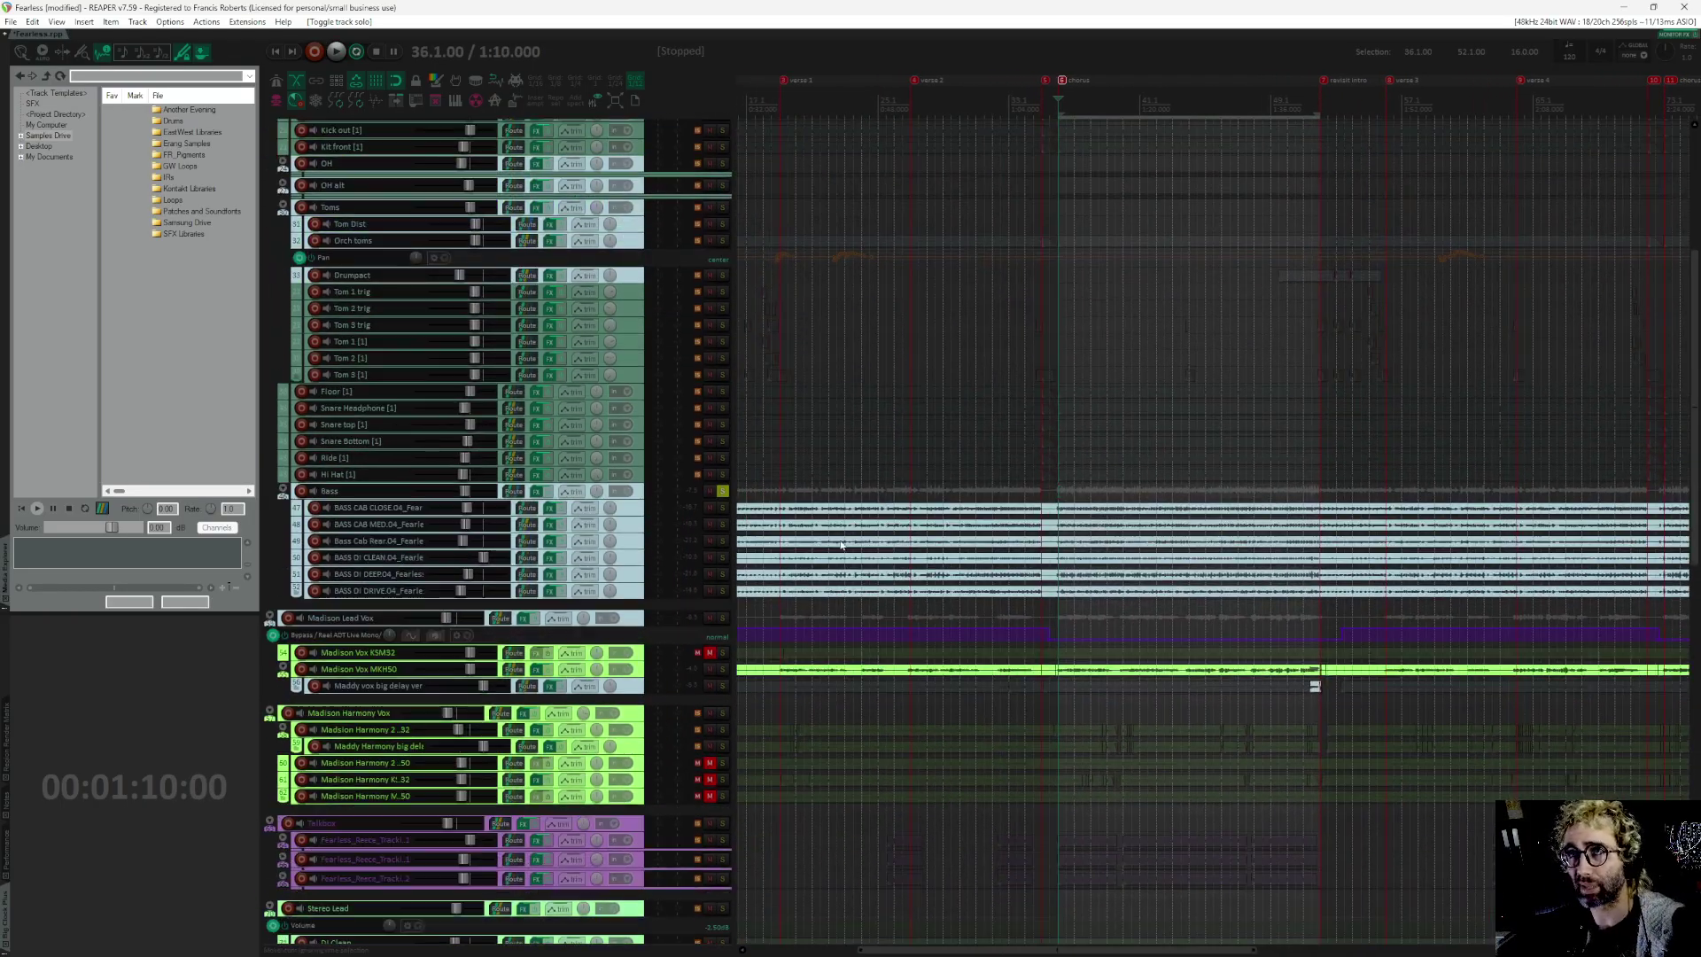
pyautogui.moveTo(901, 399); pyautogui.dragTo(1014, 691)
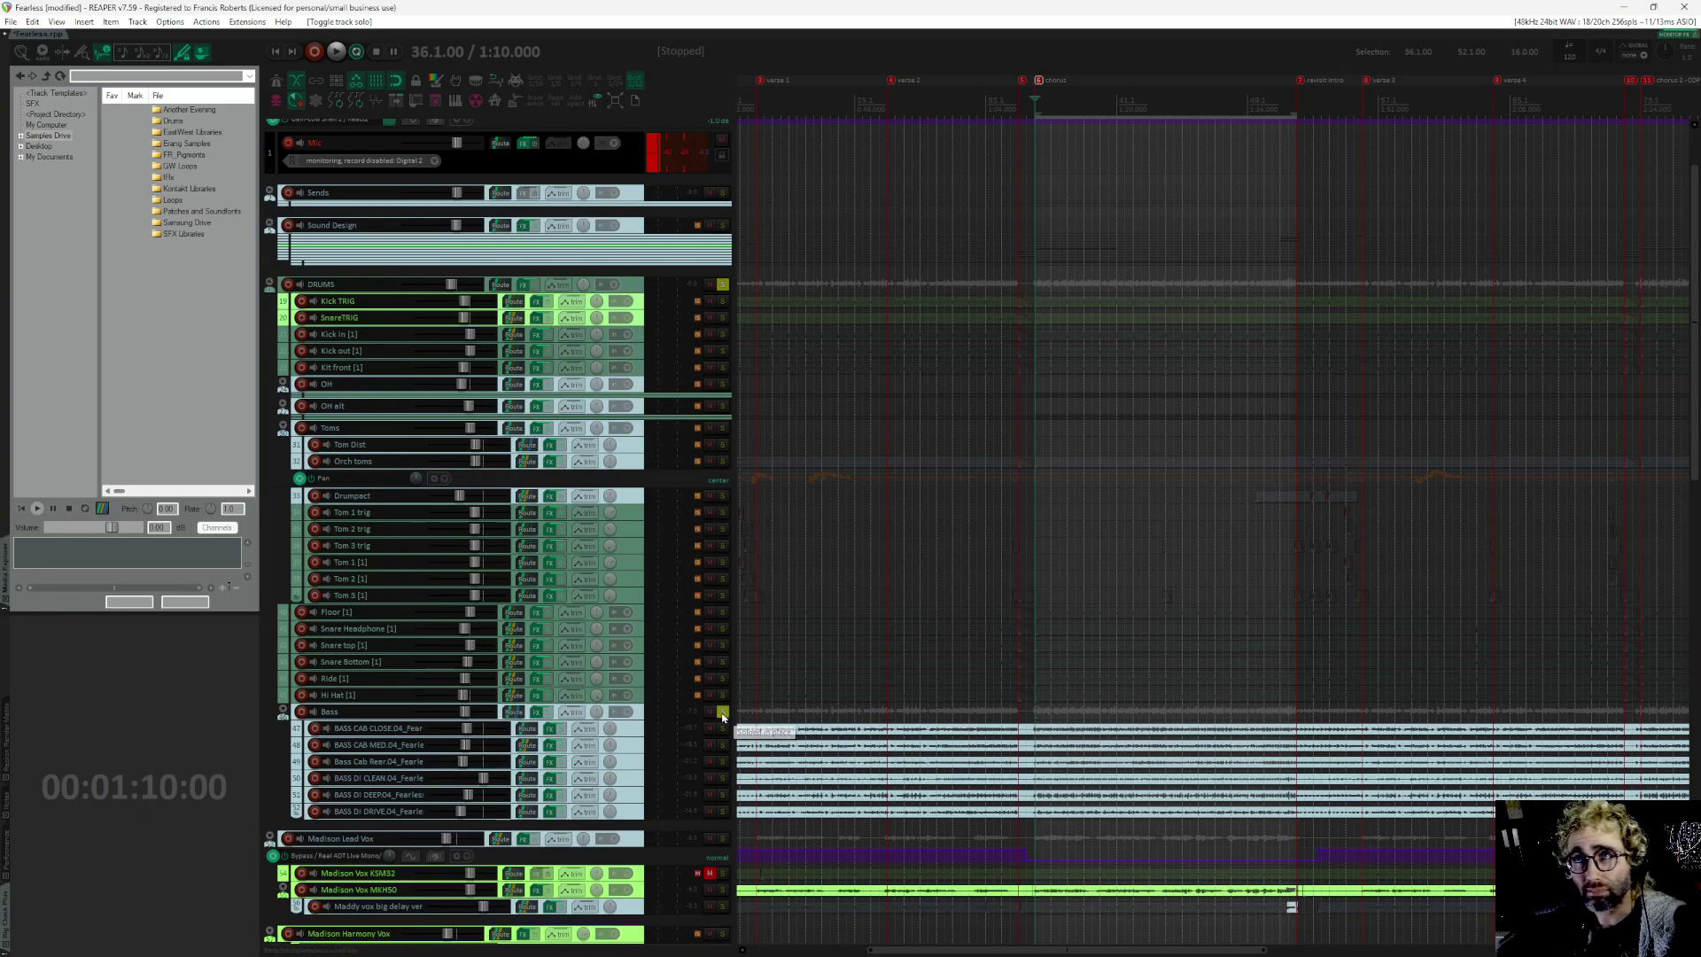
pyautogui.click(536, 712)
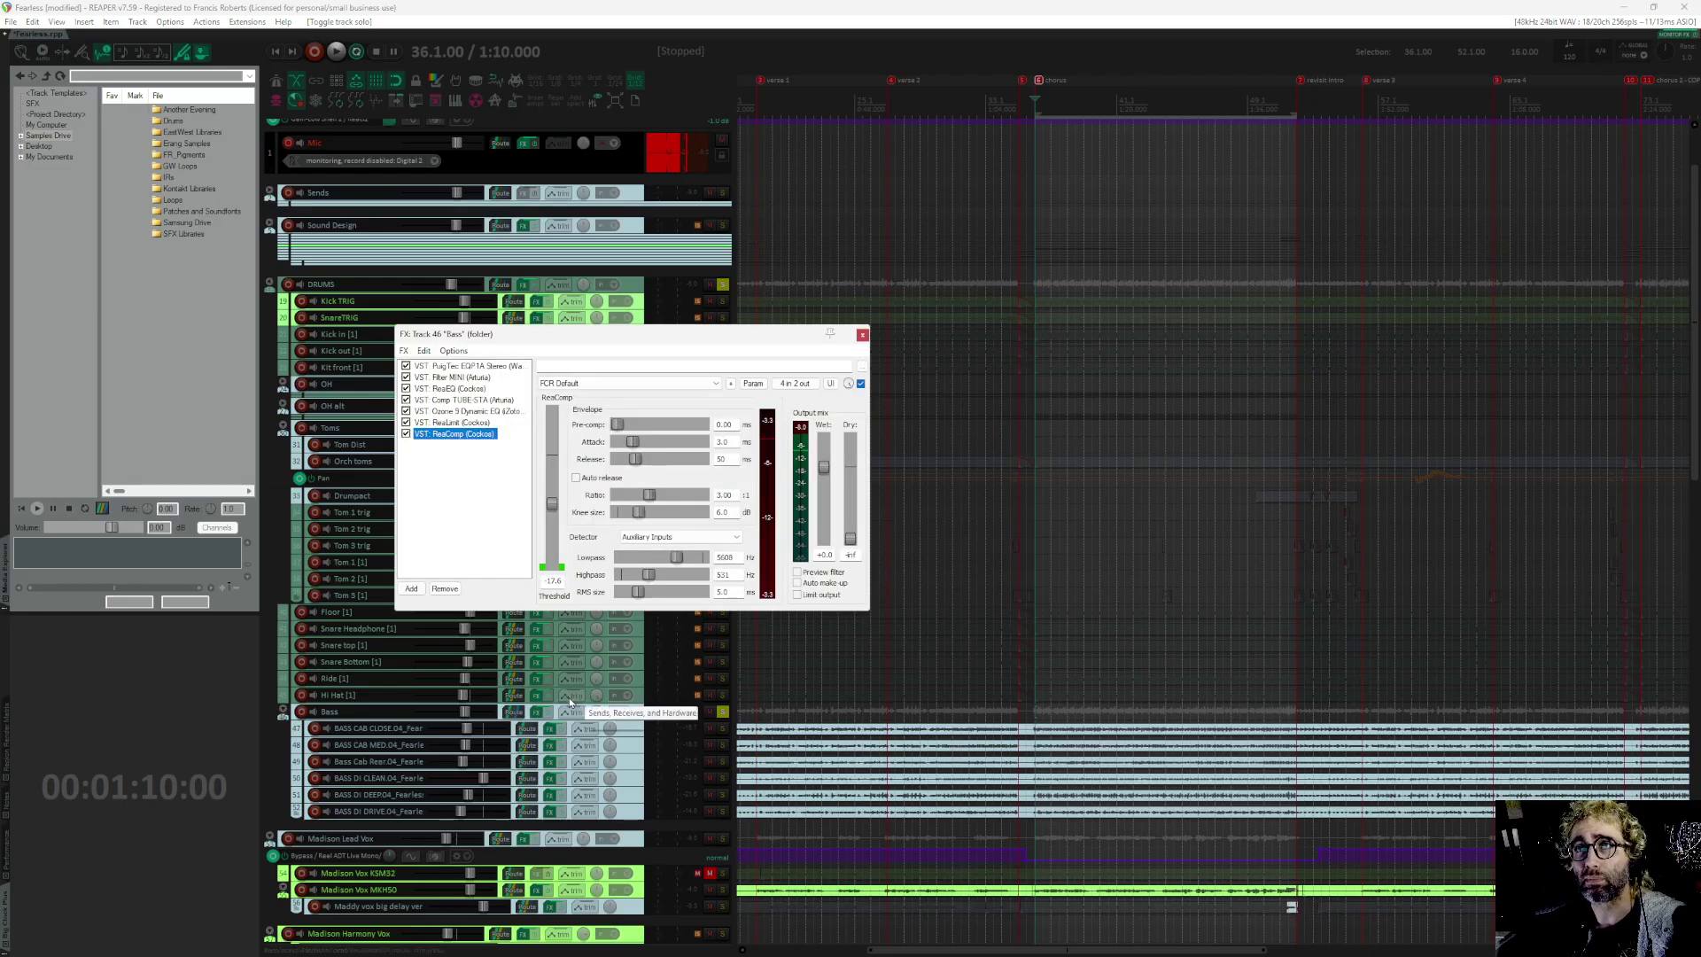
pyautogui.click(442, 497)
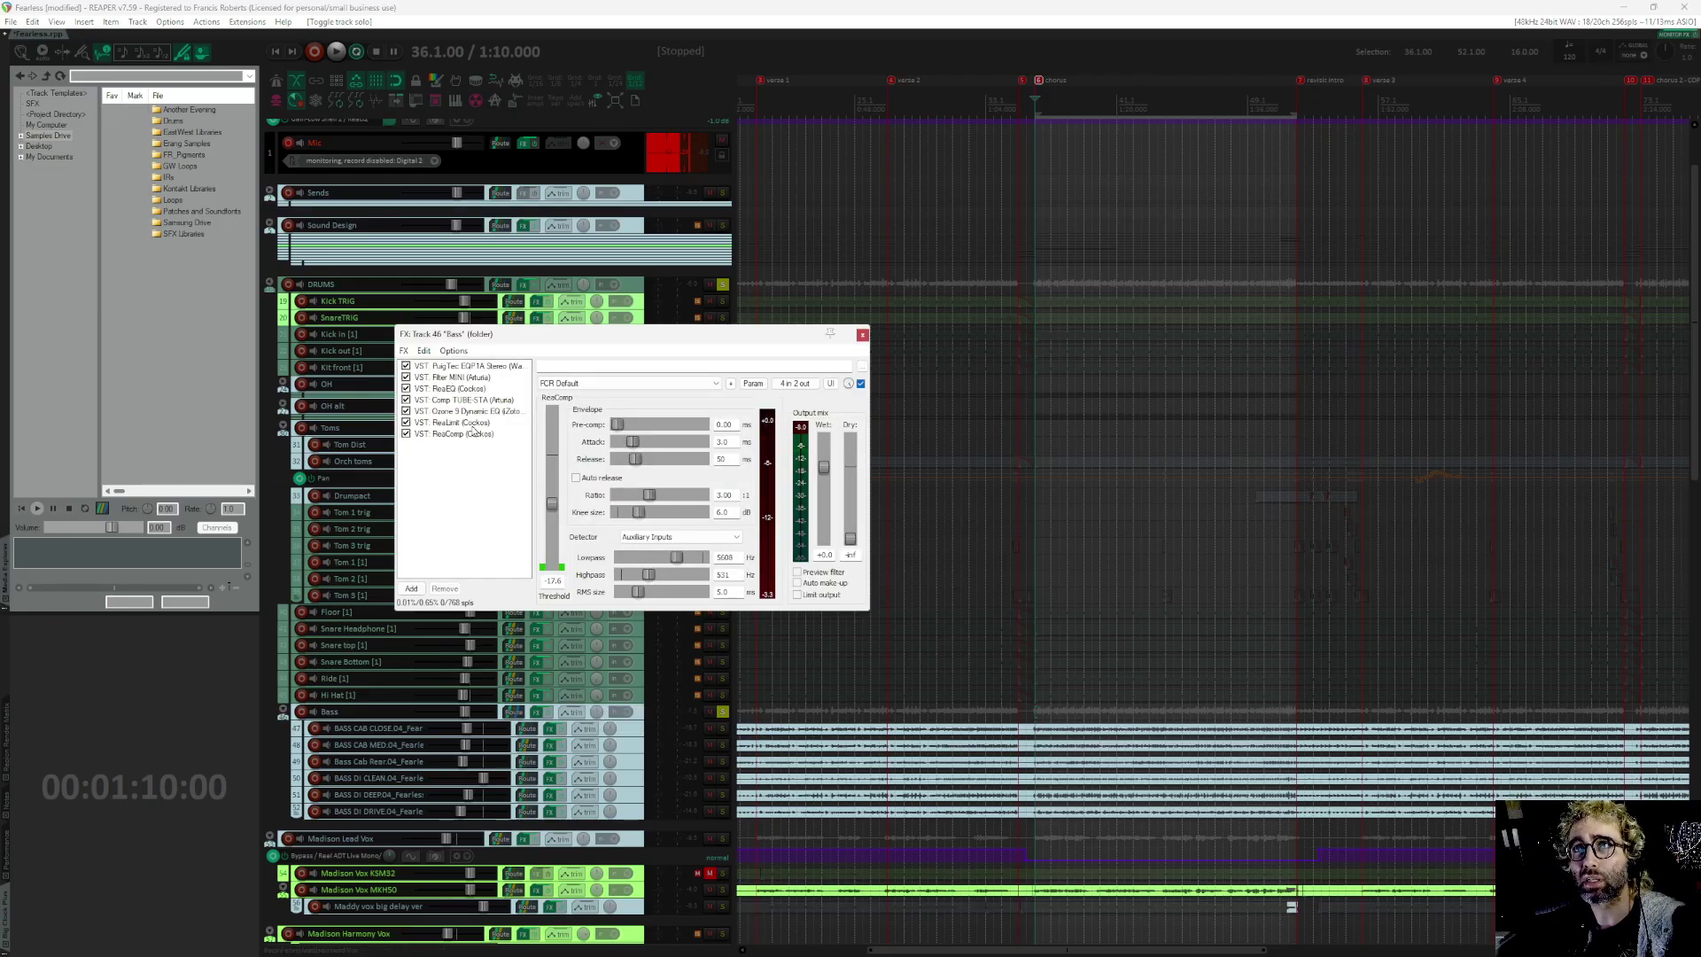
pyautogui.click(462, 389)
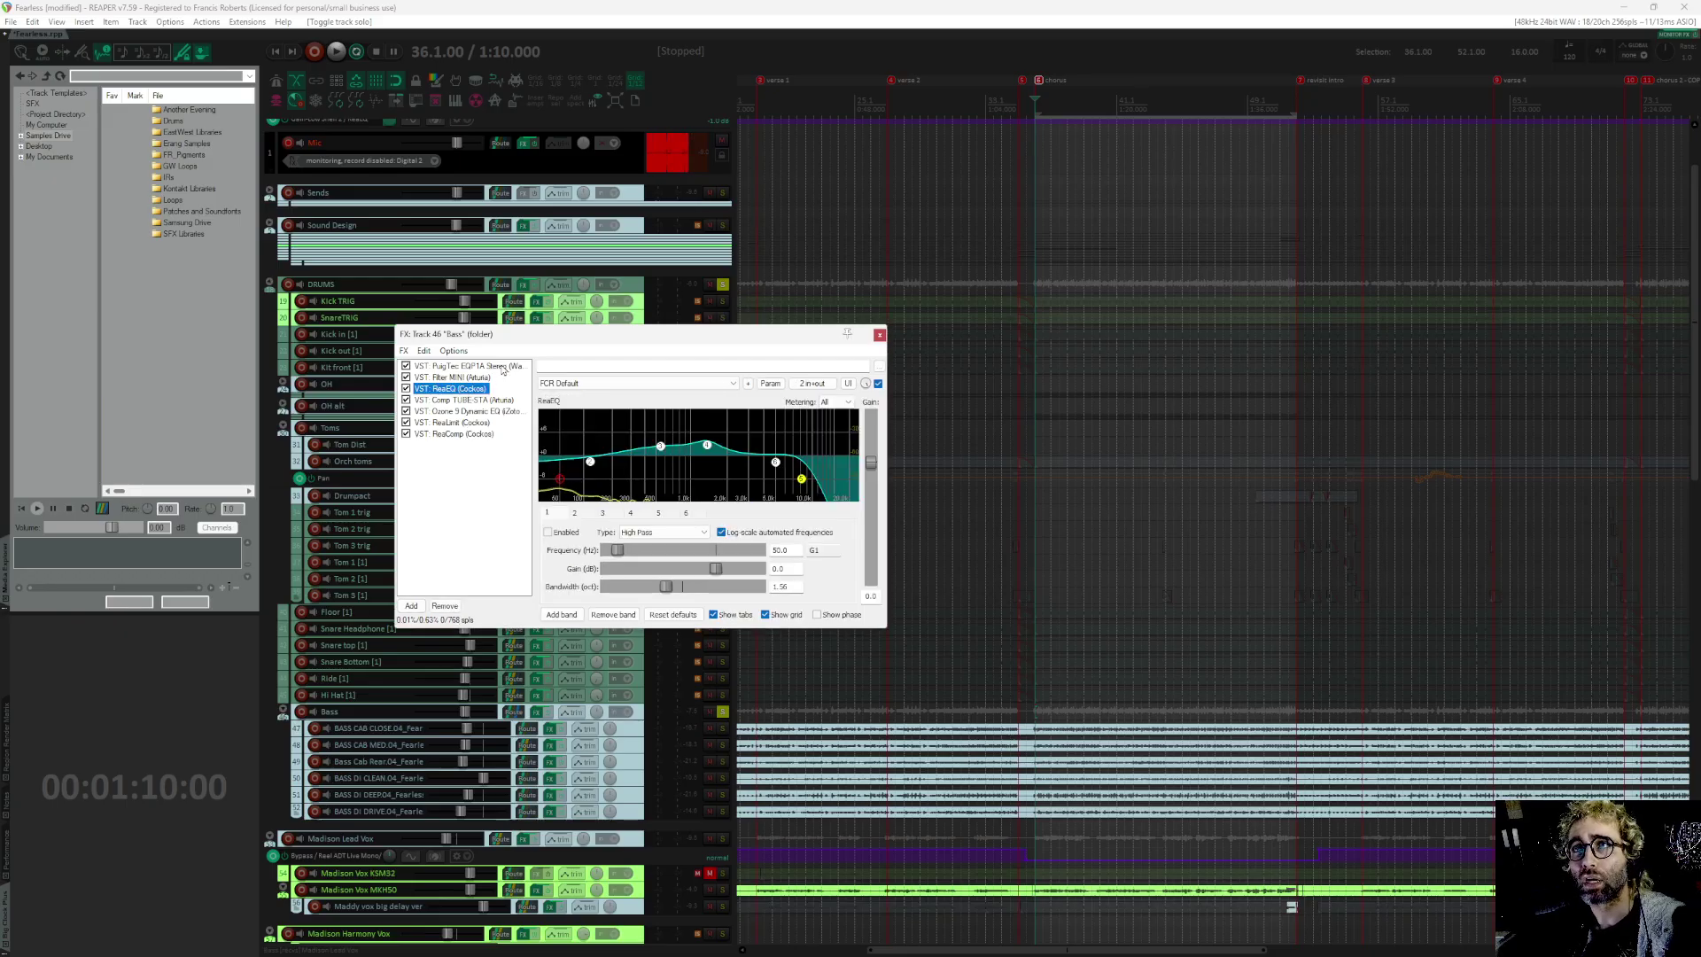
pyautogui.moveTo(534, 343); pyautogui.dragTo(552, 346)
# Step: Place the edit cursor at bar 37 and play the bass briefly while watching ReaEQ, then stop
pyautogui.click(1012, 490)
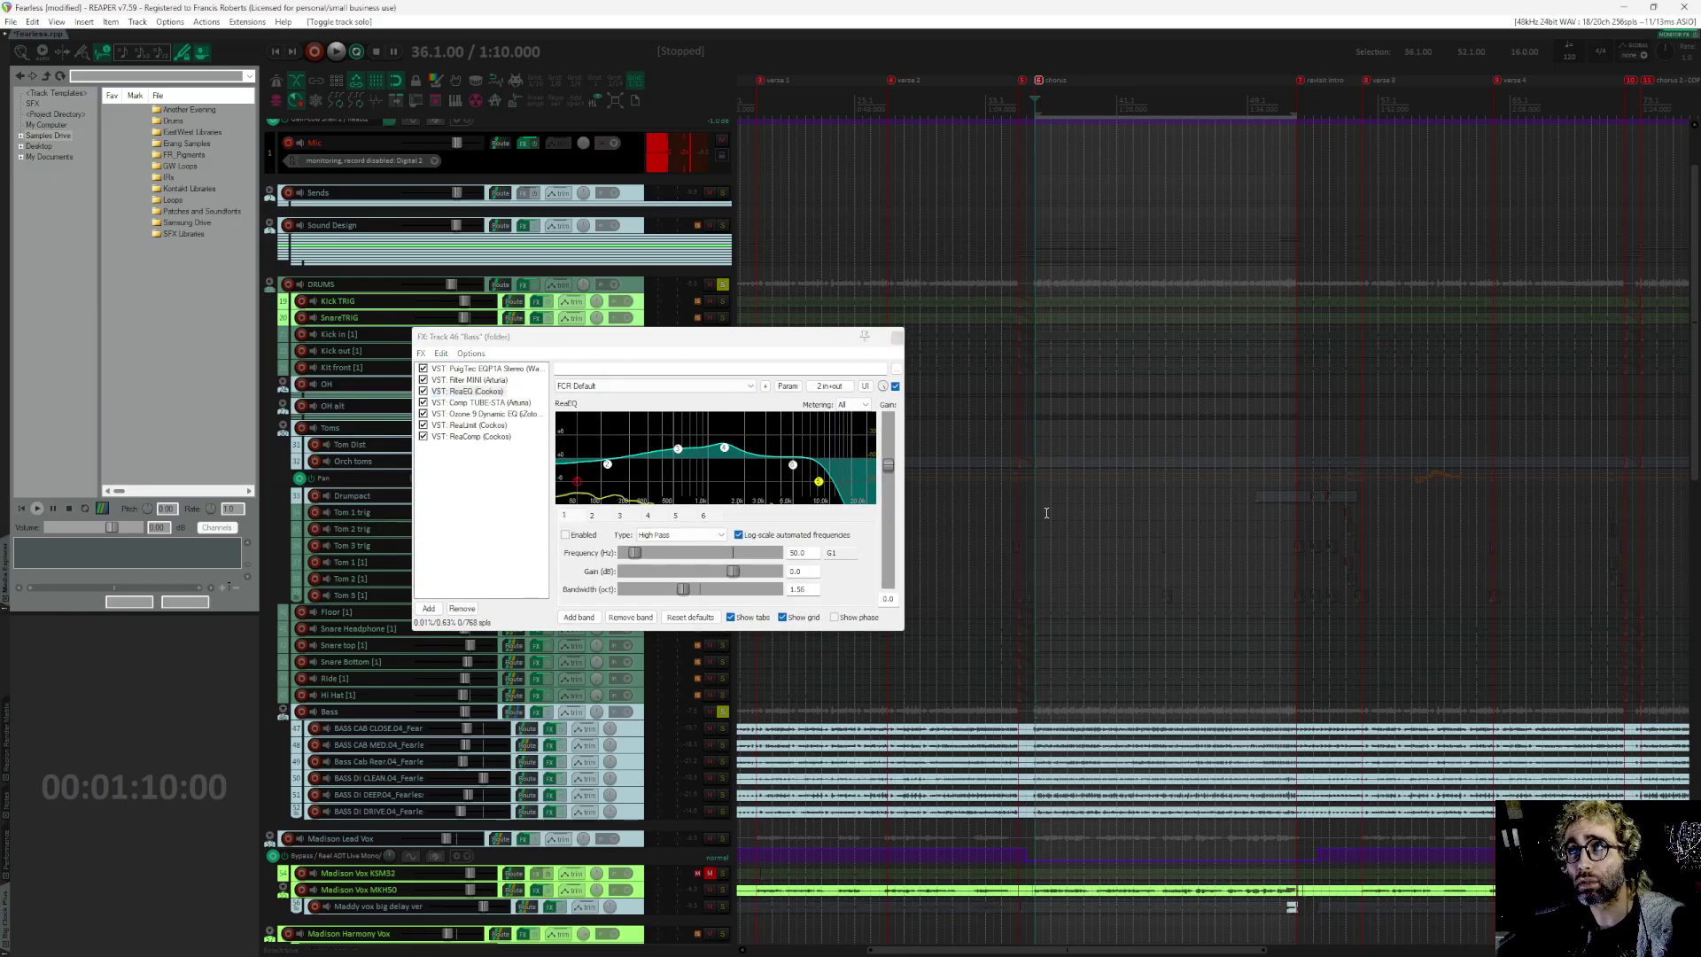
pyautogui.press('space')
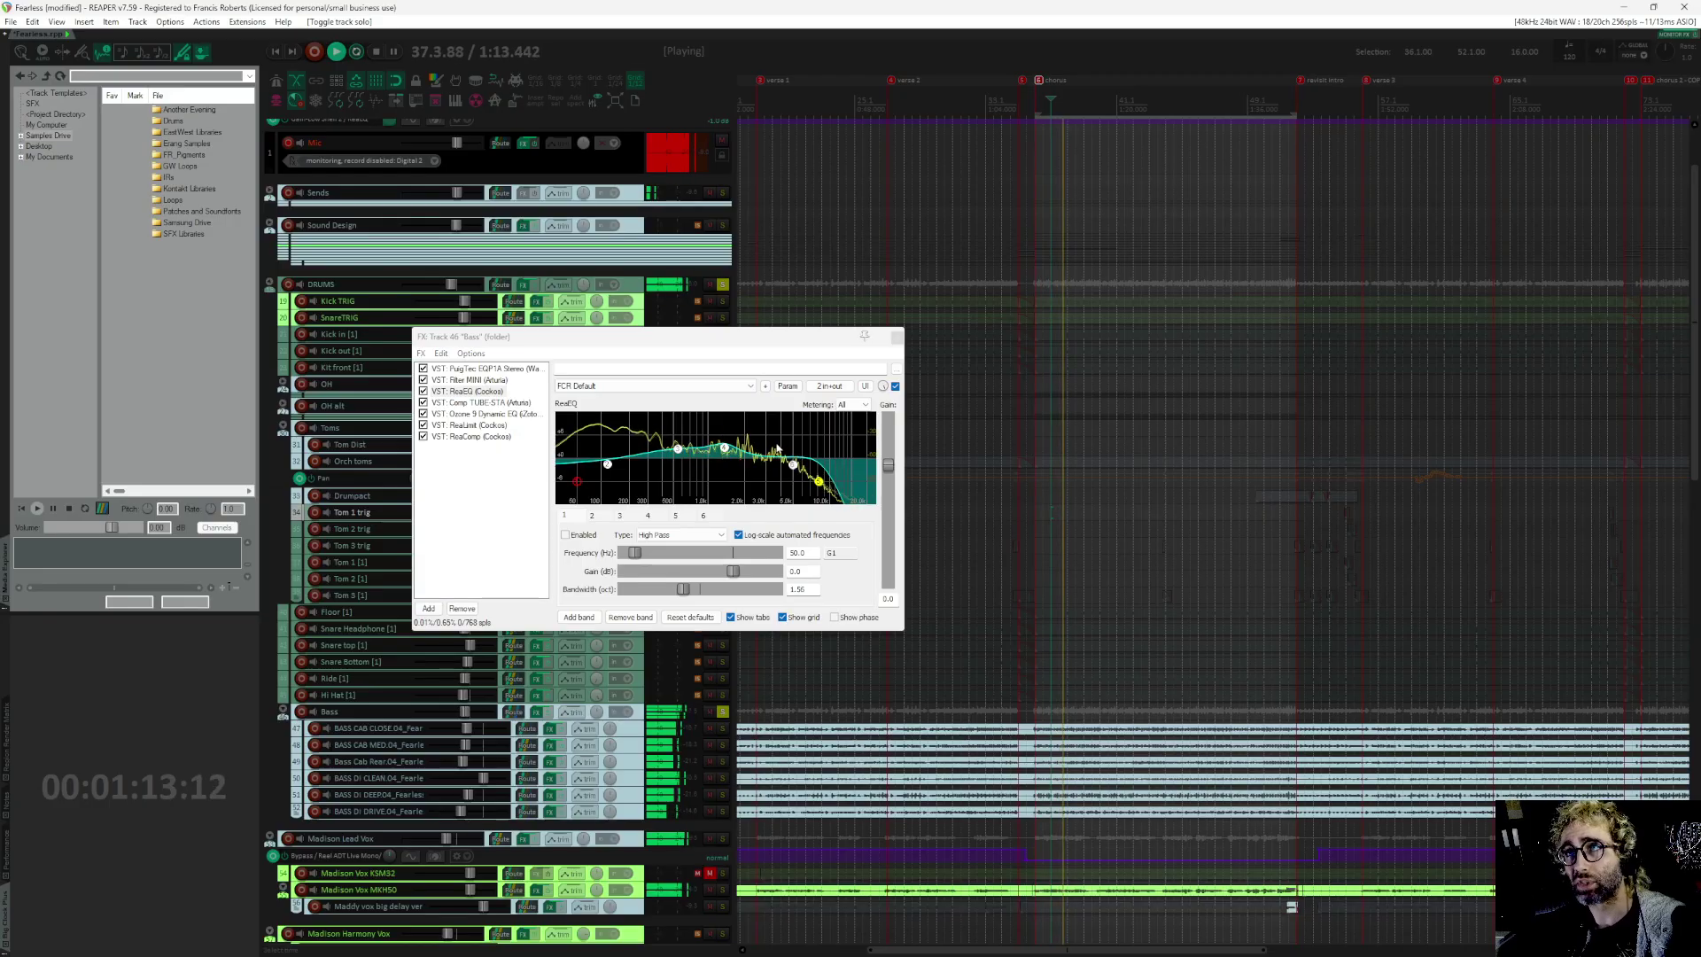
pyautogui.press('space')
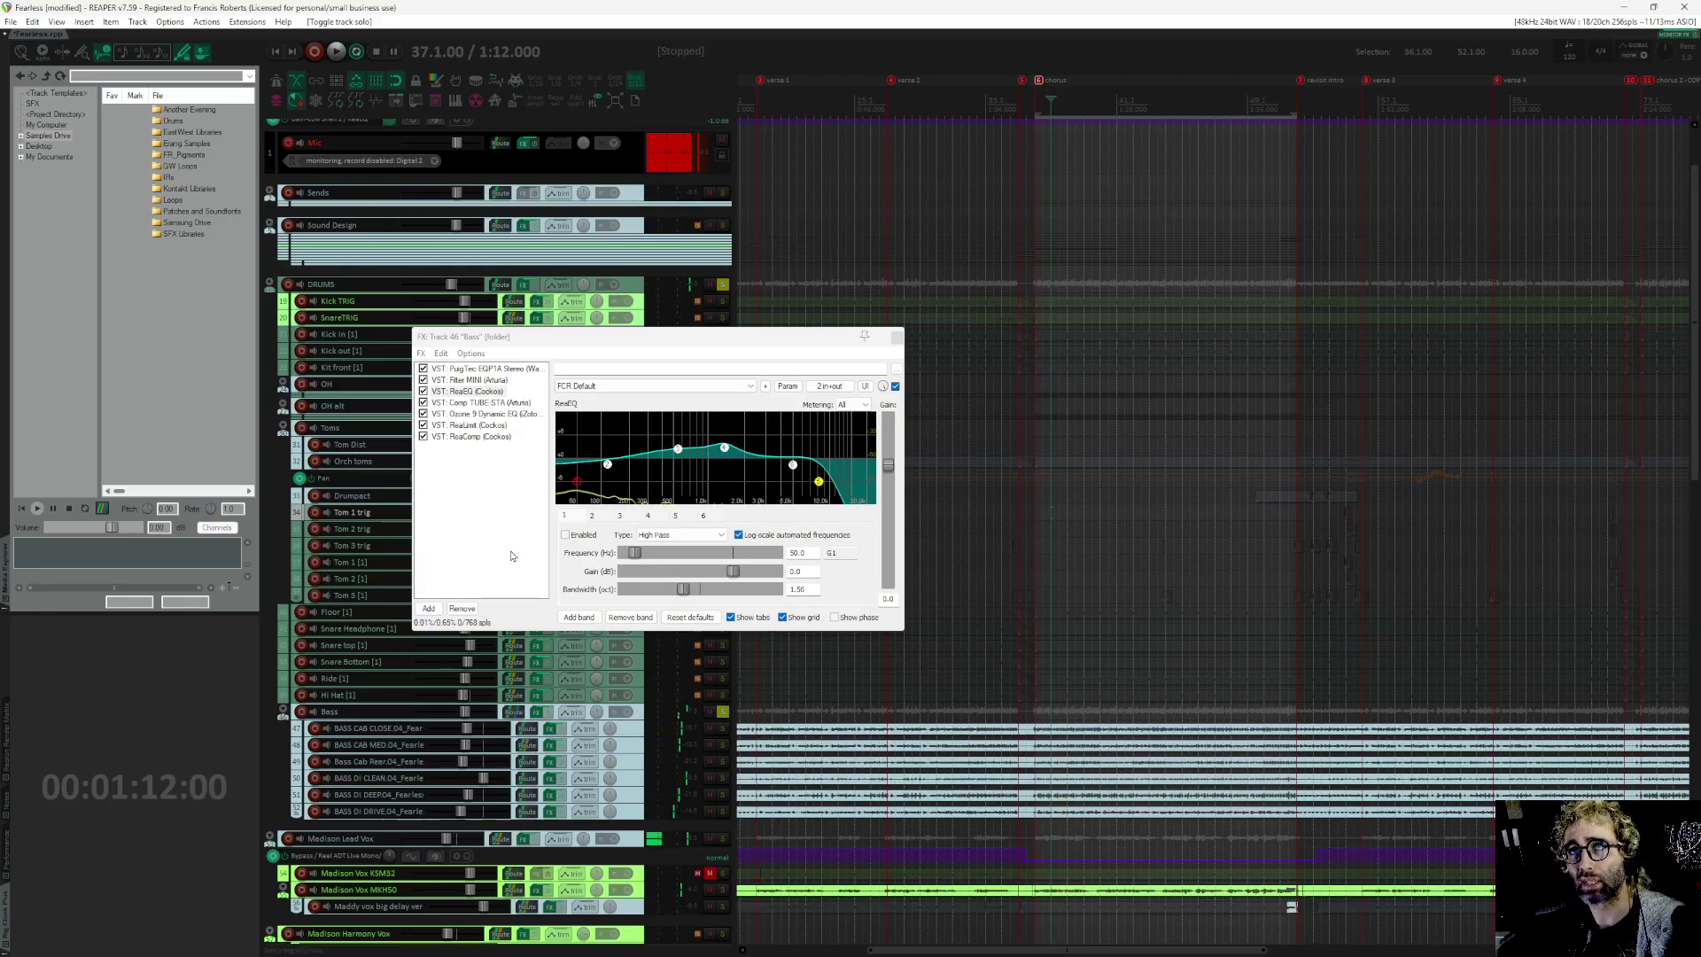
# Step: View the Bass folder's Ozone 9 Dynamic EQ during a short playback from bar 37, then stop and close the effects chain
pyautogui.click(511, 556)
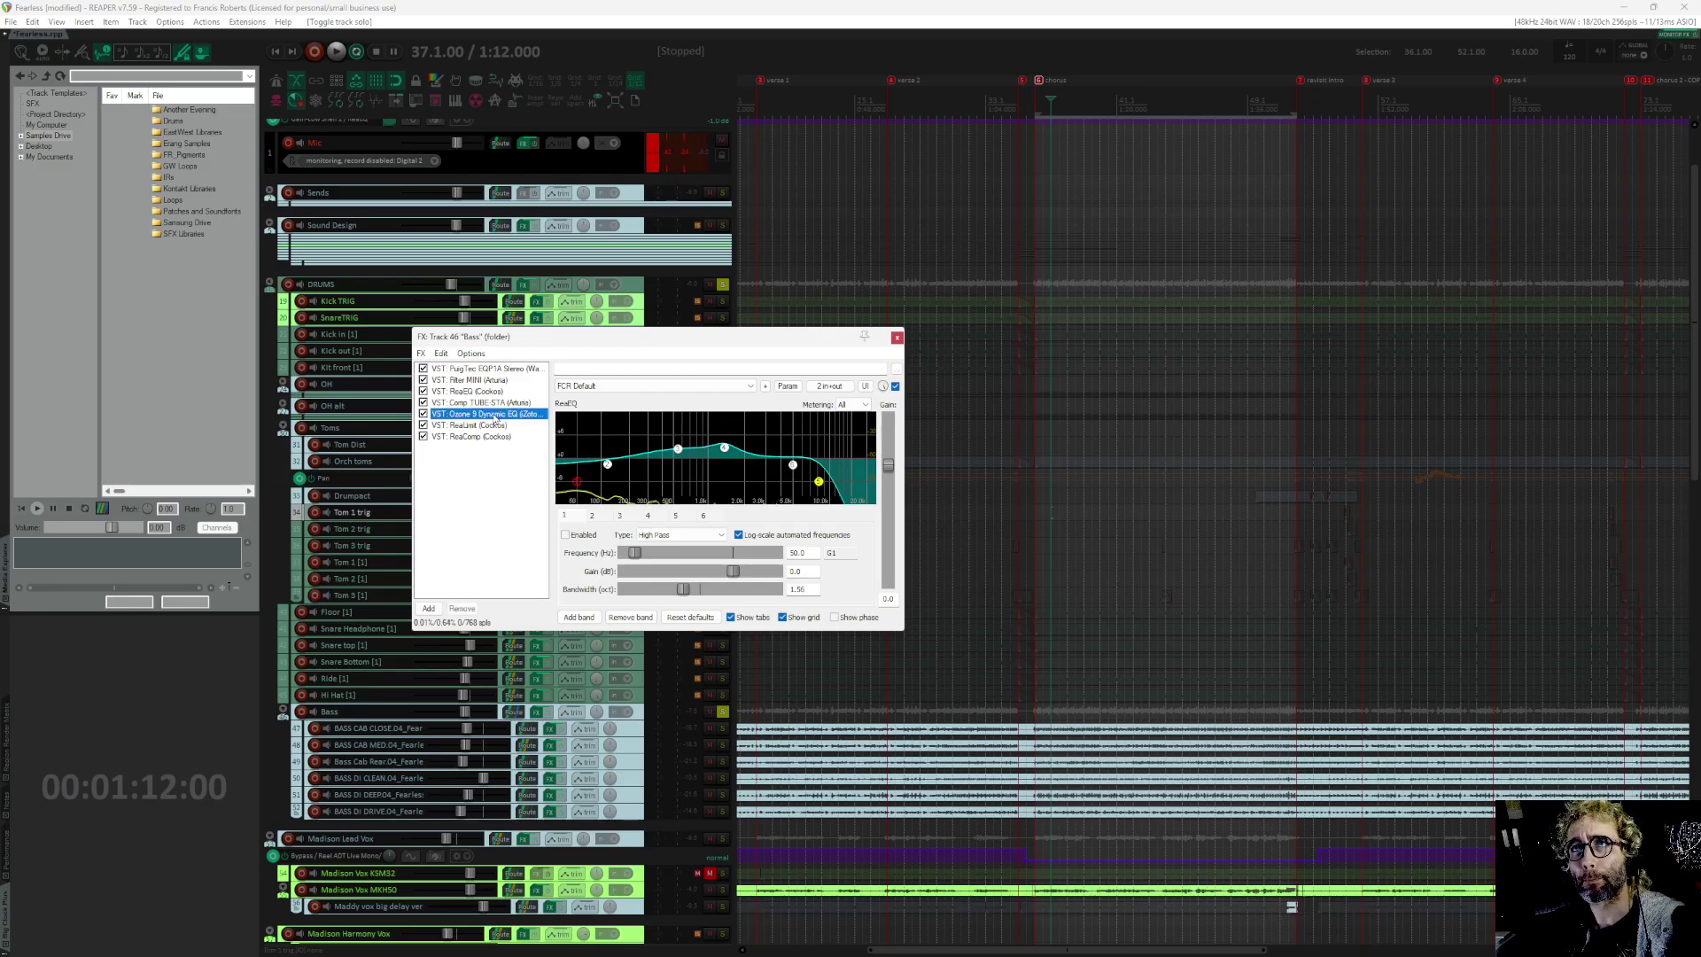
pyautogui.press('space')
pyautogui.press('space')
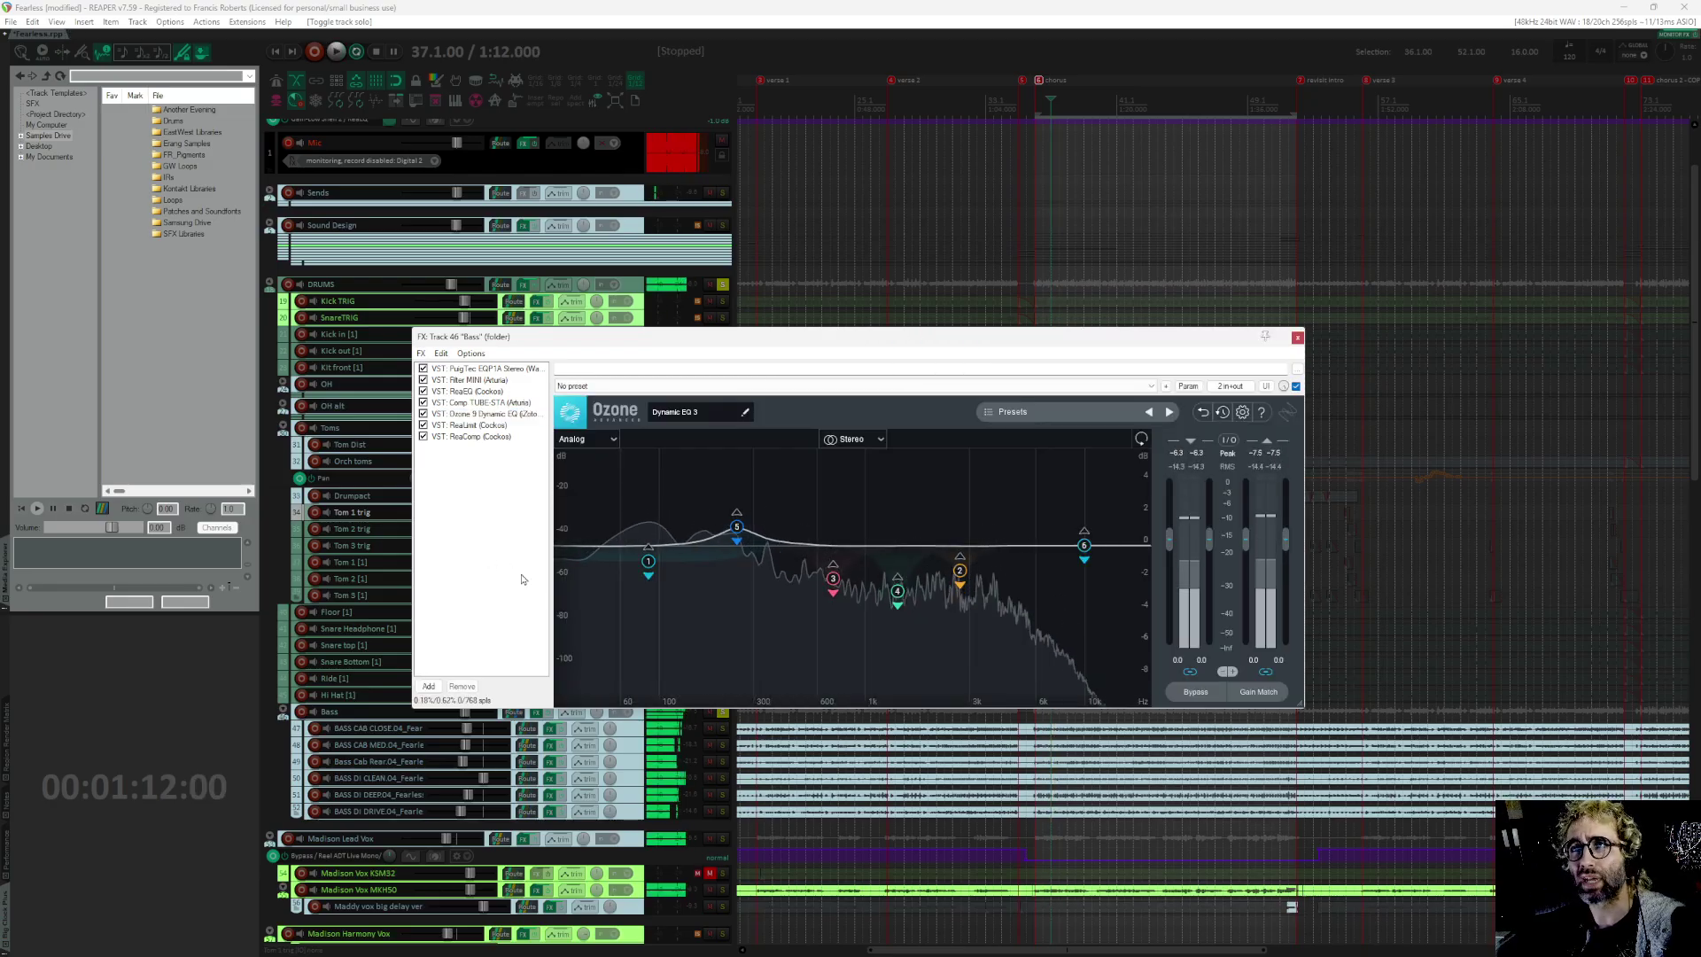
pyautogui.press('Escape')
pyautogui.scroll(-5, 720, 527)
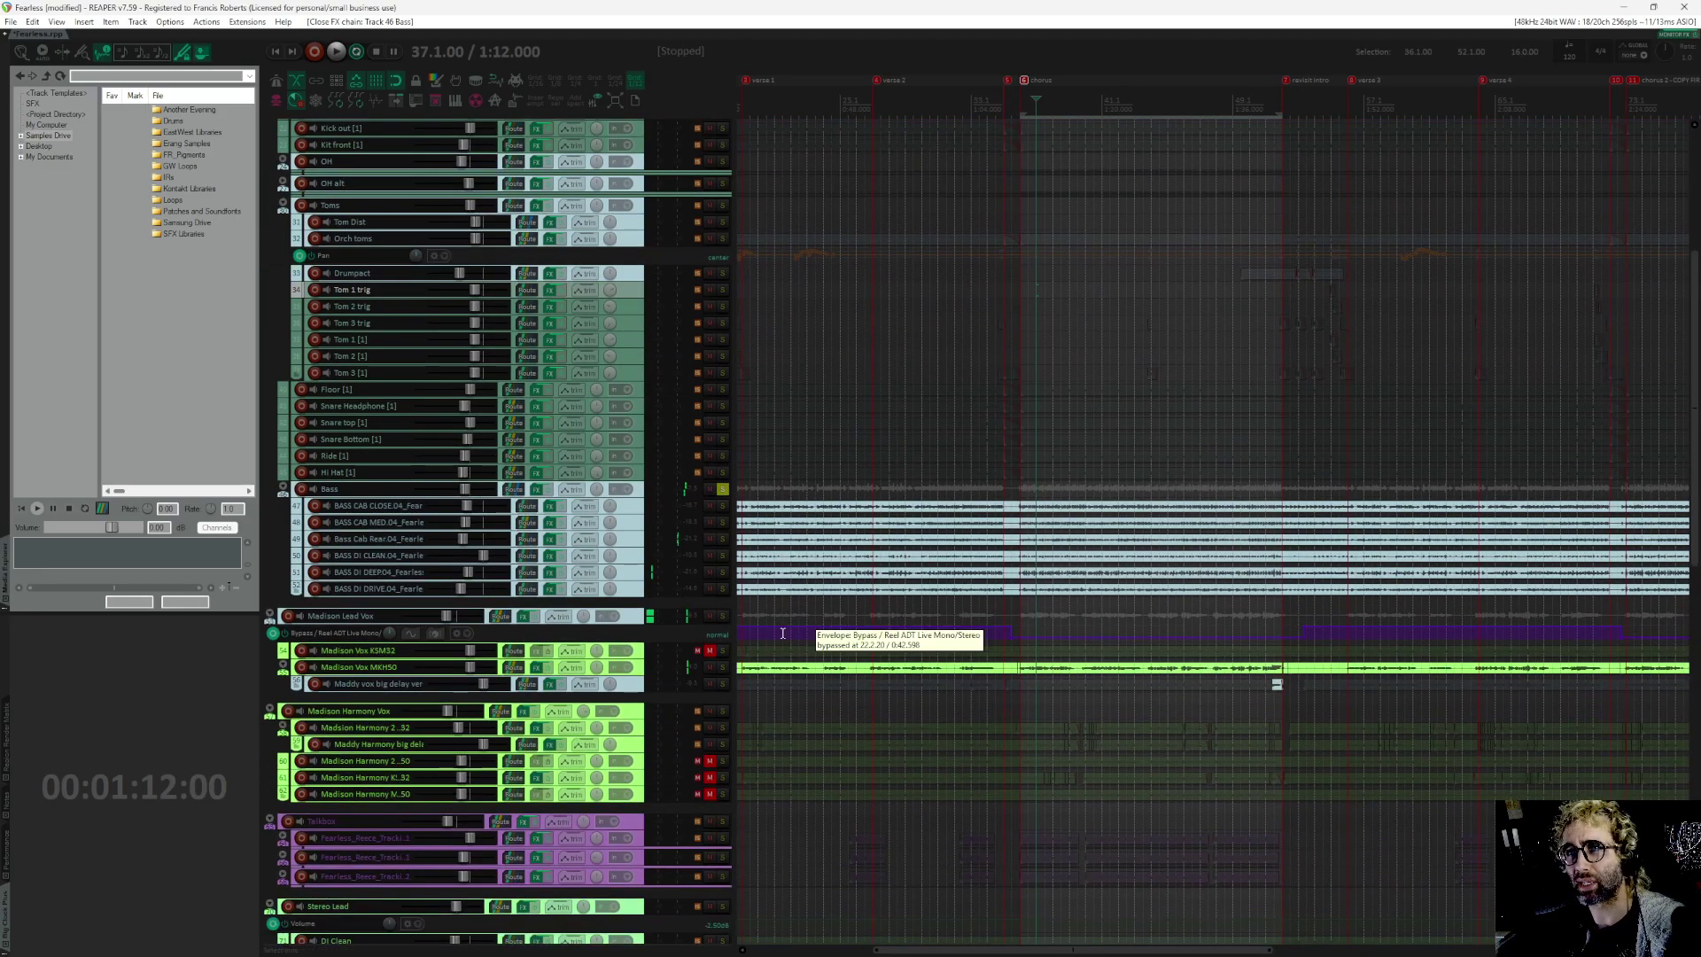
# Step: Unsolo the Bass folder, then view the ReaEQ curve on the BASS CAB CLOSE track and close its effects chain
pyautogui.click(722, 489)
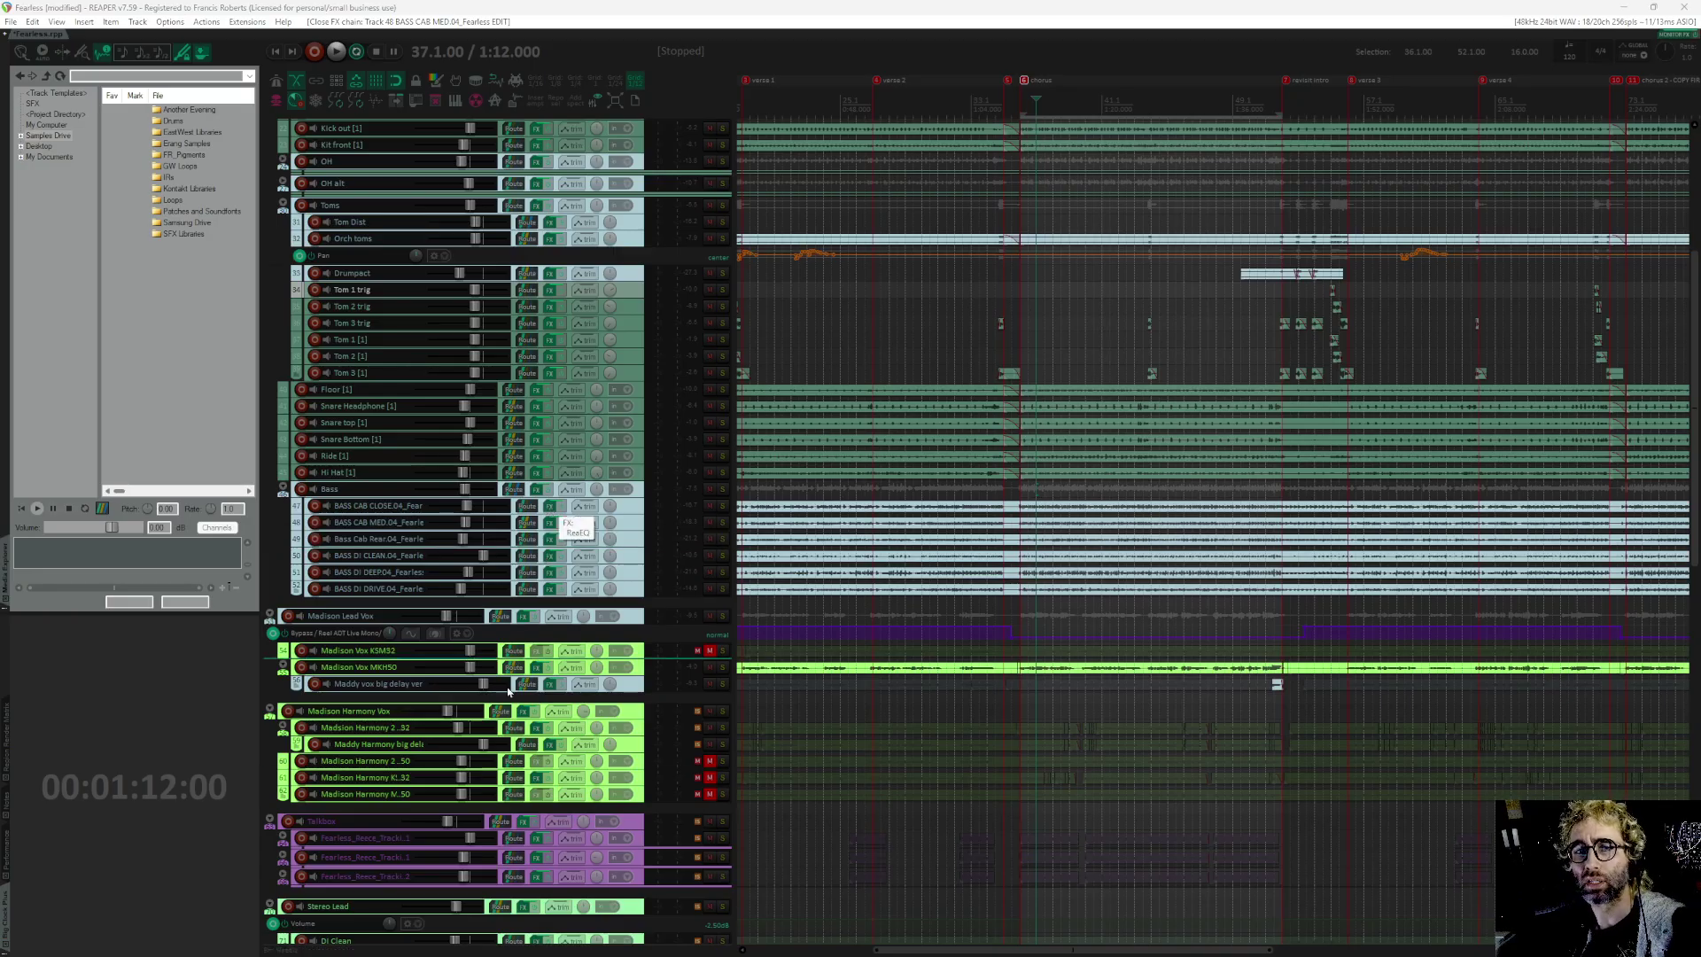
pyautogui.click(549, 505)
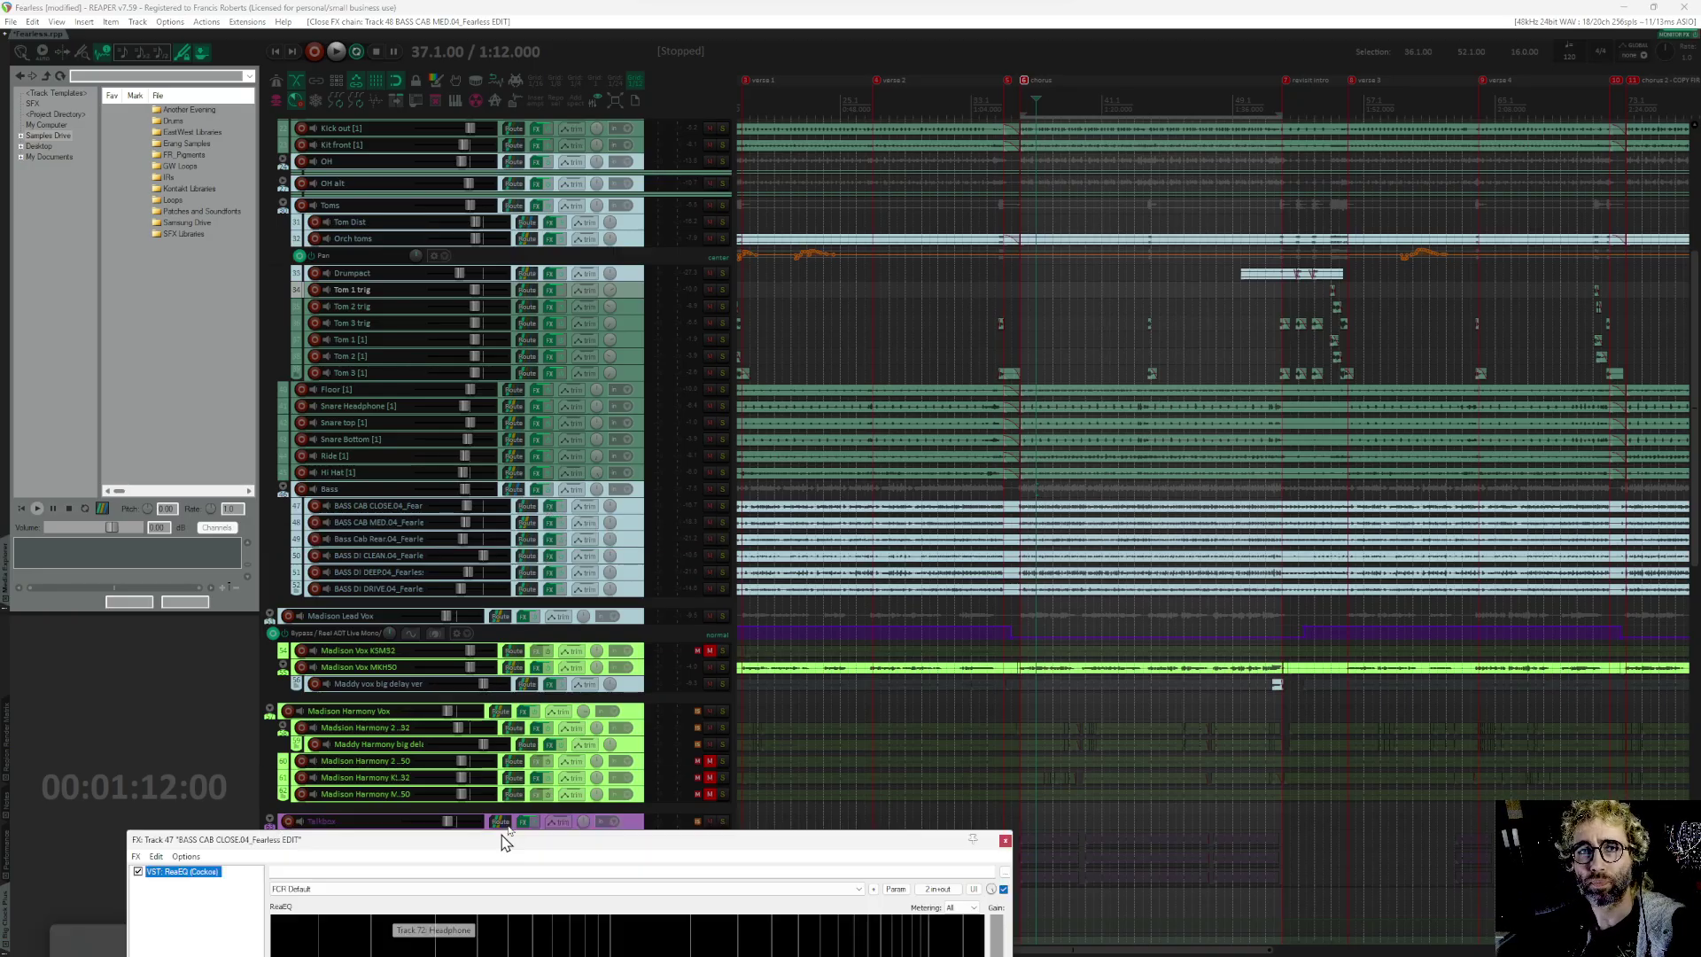
pyautogui.moveTo(492, 833); pyautogui.dragTo(838, 287)
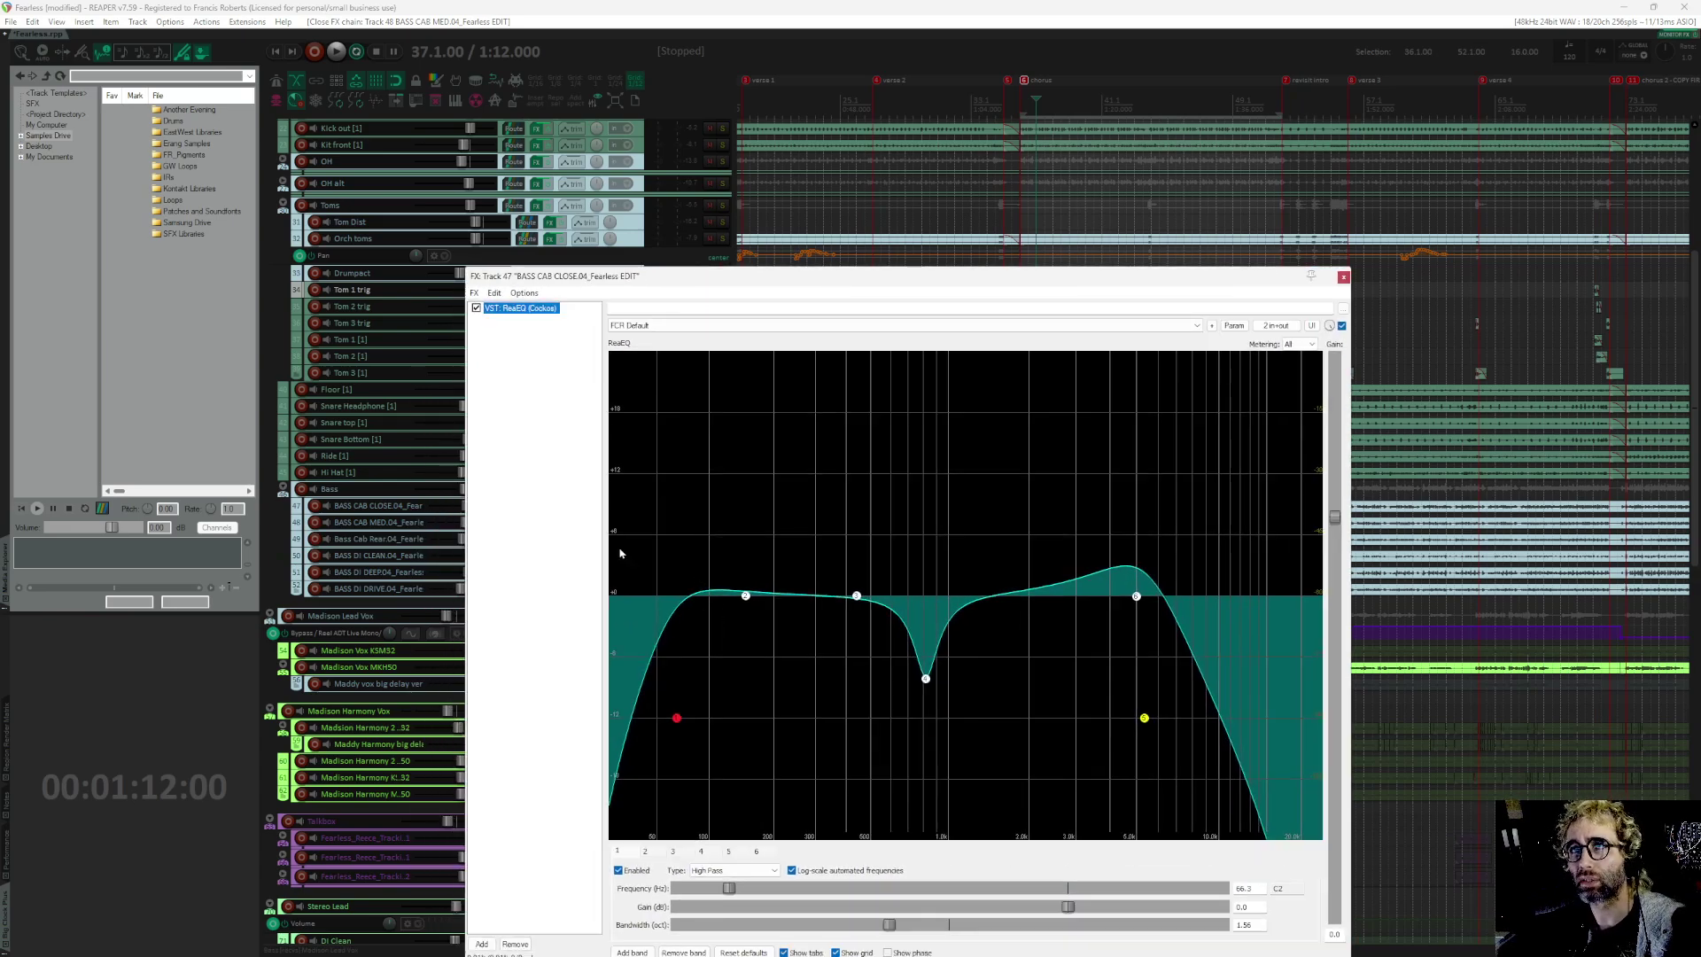
pyautogui.press('Escape')
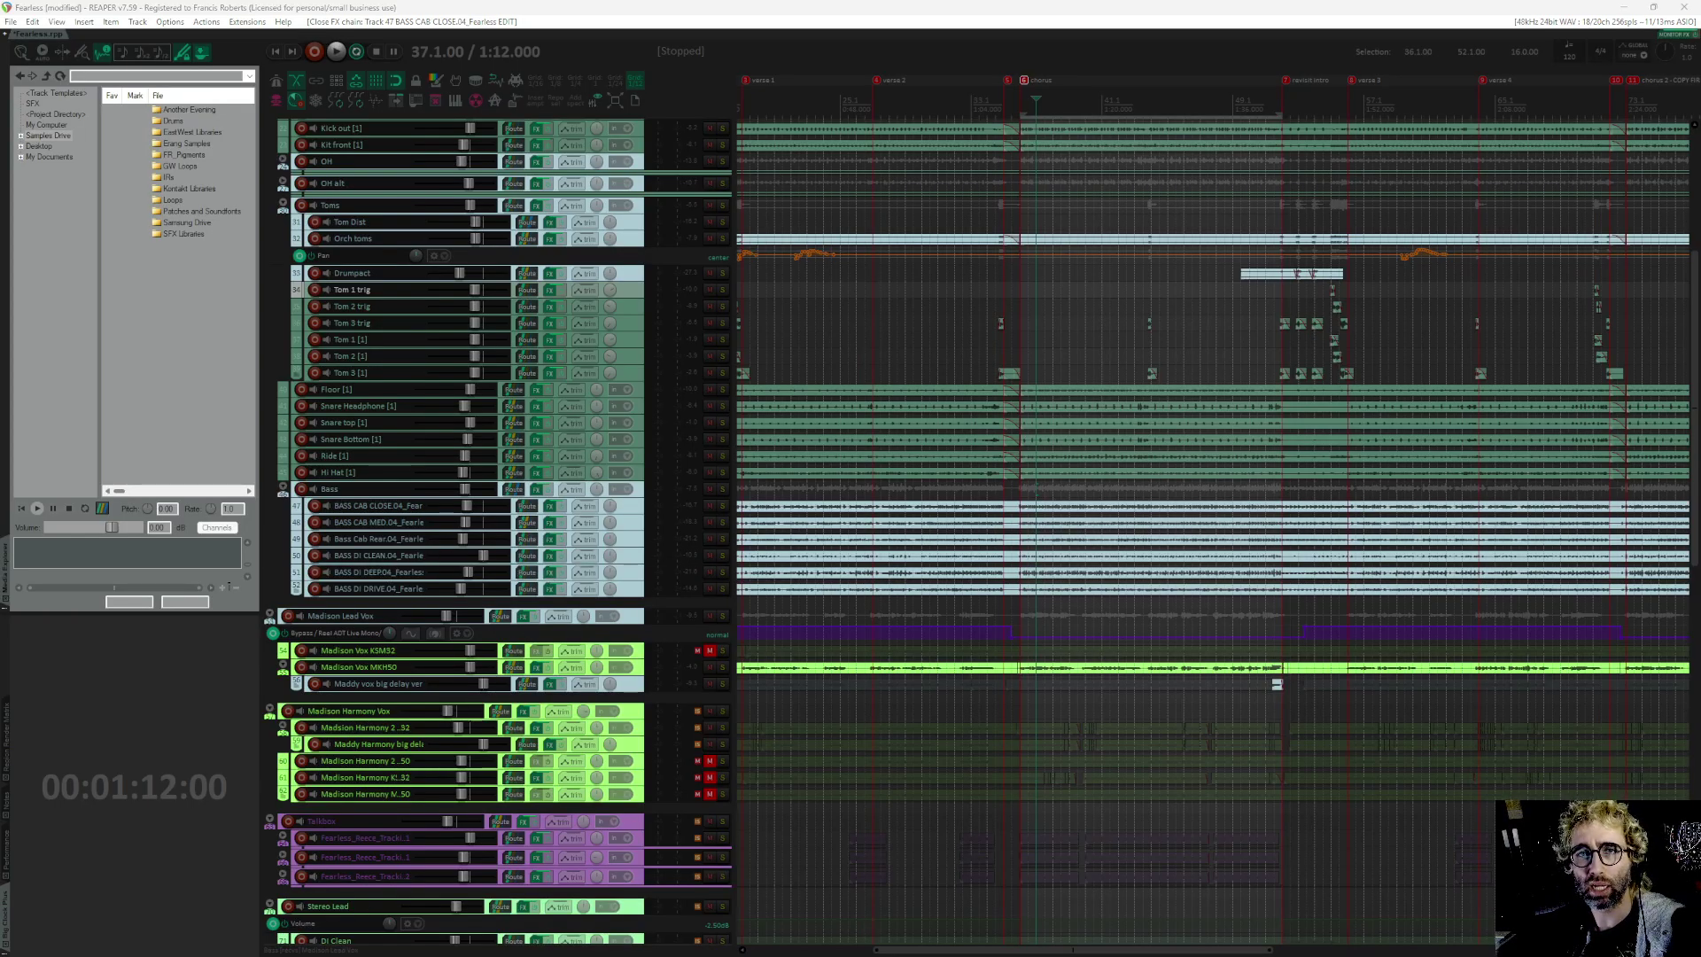
# Step: View the ReaEQ curve in the BASS DI DEEP track's effects chain, then close the chain
pyautogui.click(549, 571)
pyautogui.moveTo(759, 505); pyautogui.dragTo(752, 401)
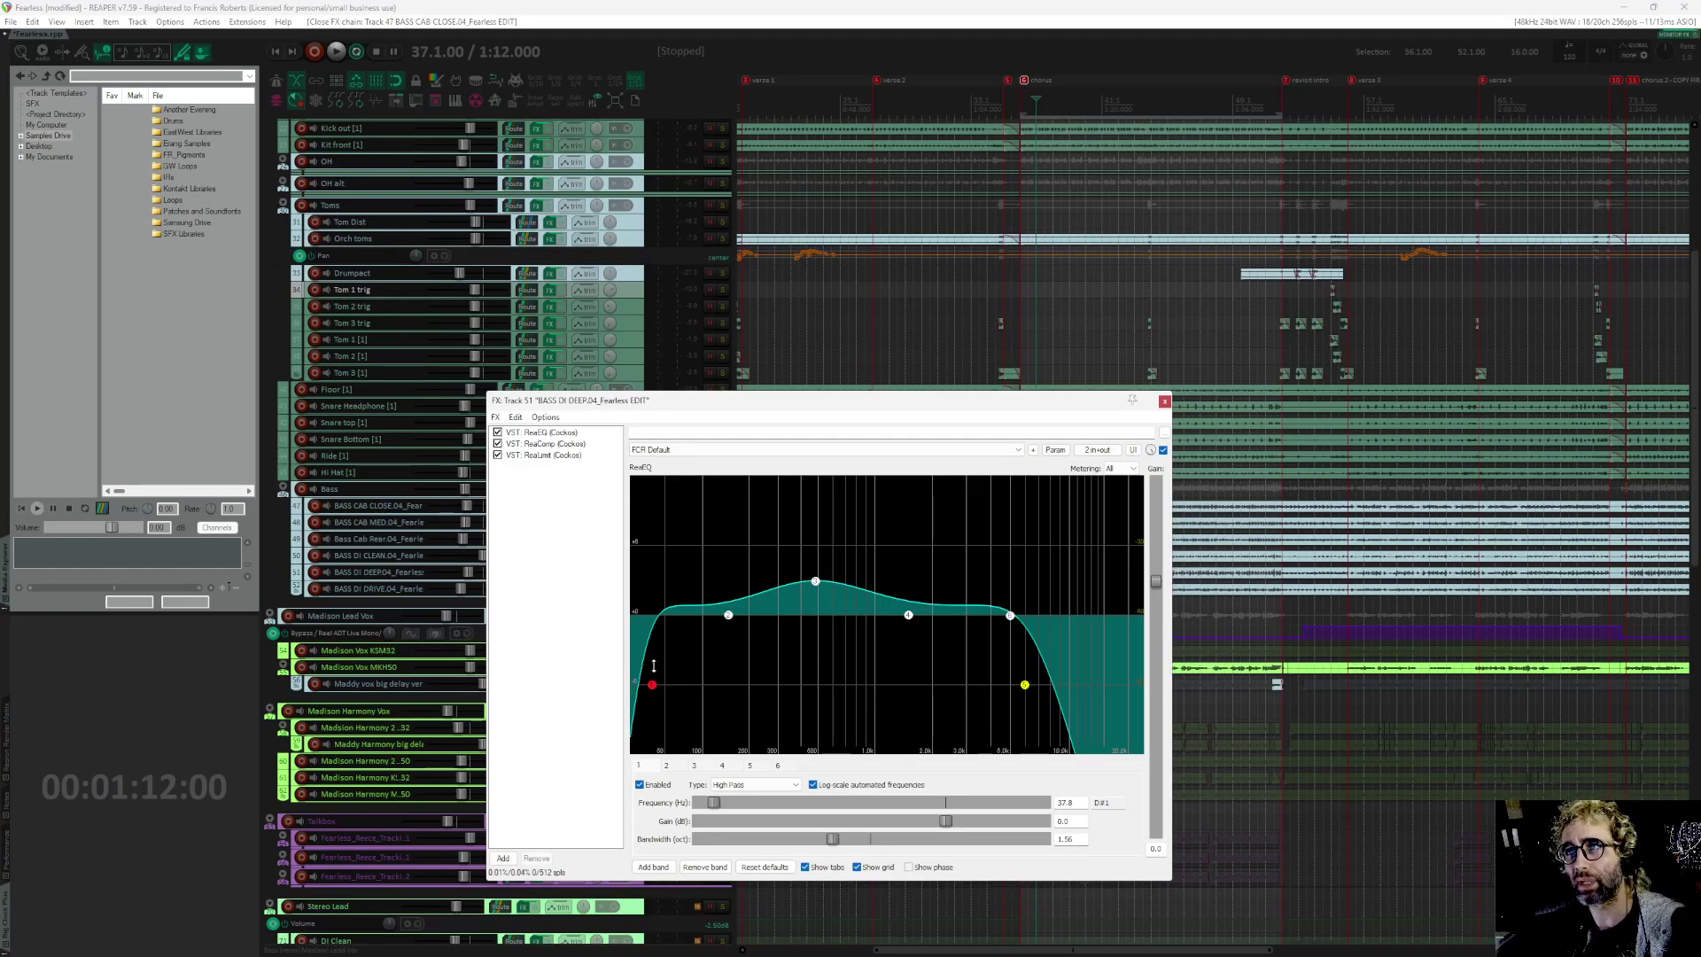
pyautogui.press('Escape')
# Step: Place the edit cursor at bar 42 inside the chorus
pyautogui.scroll(-3, 652, 576)
pyautogui.hscroll(2, 797, 443)
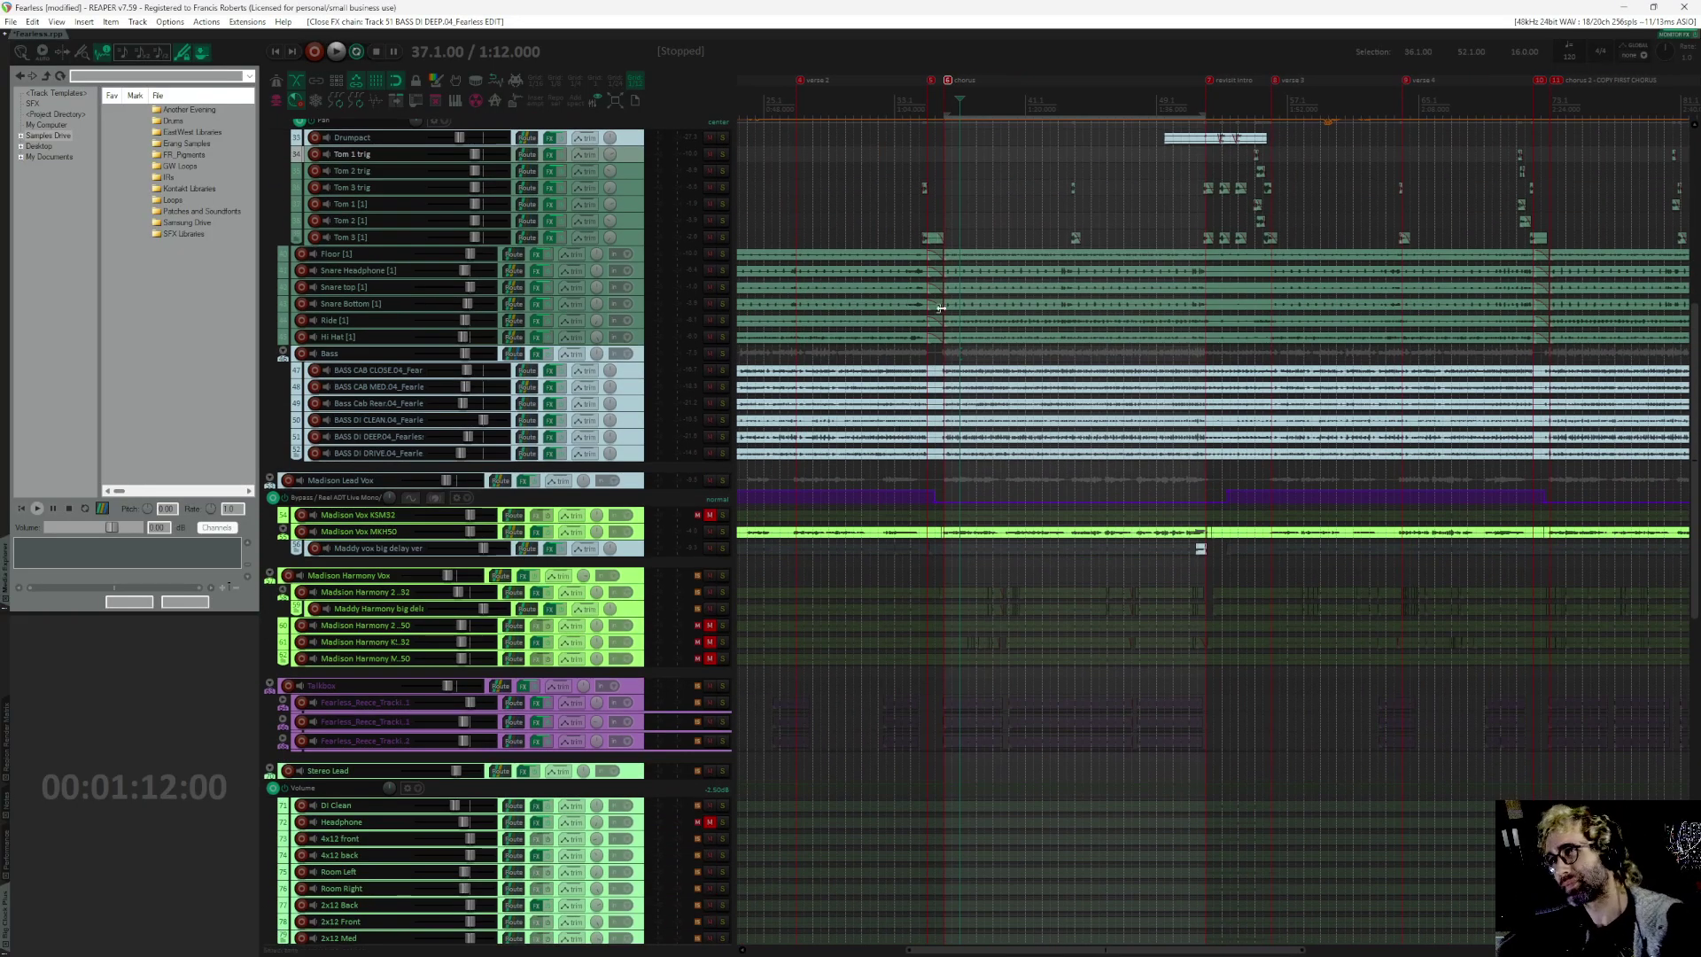
pyautogui.scroll(2, 1071, 344)
pyautogui.hscroll(1, 1071, 344)
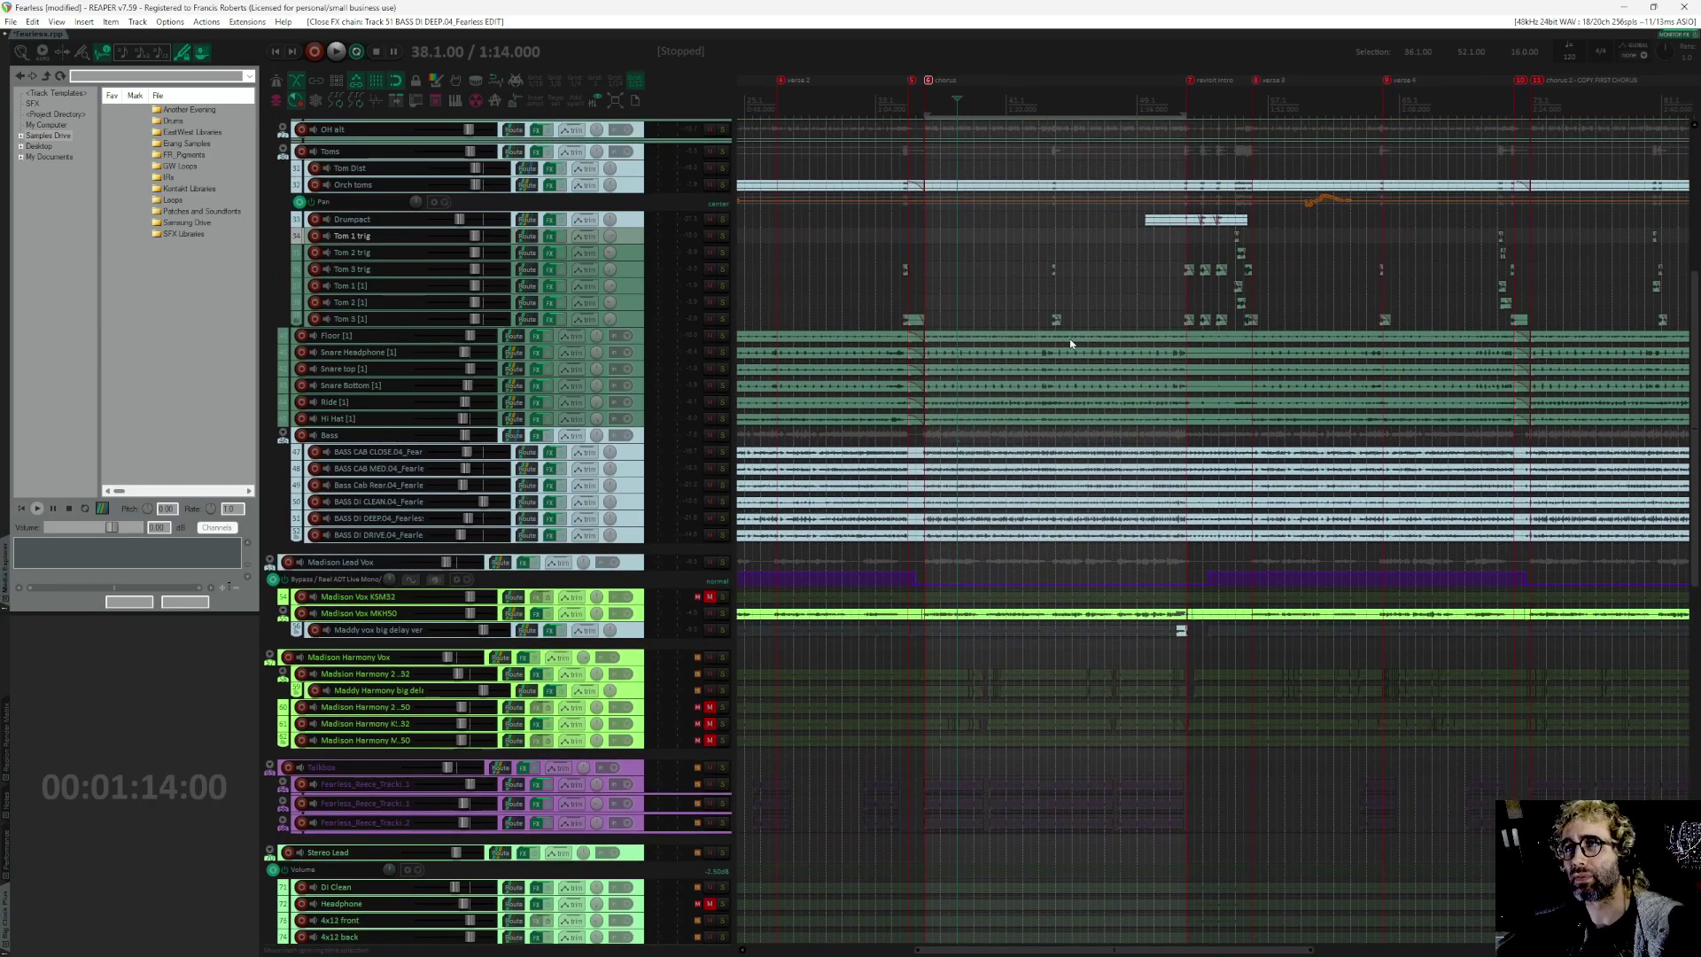
pyautogui.scroll(3, 977, 135)
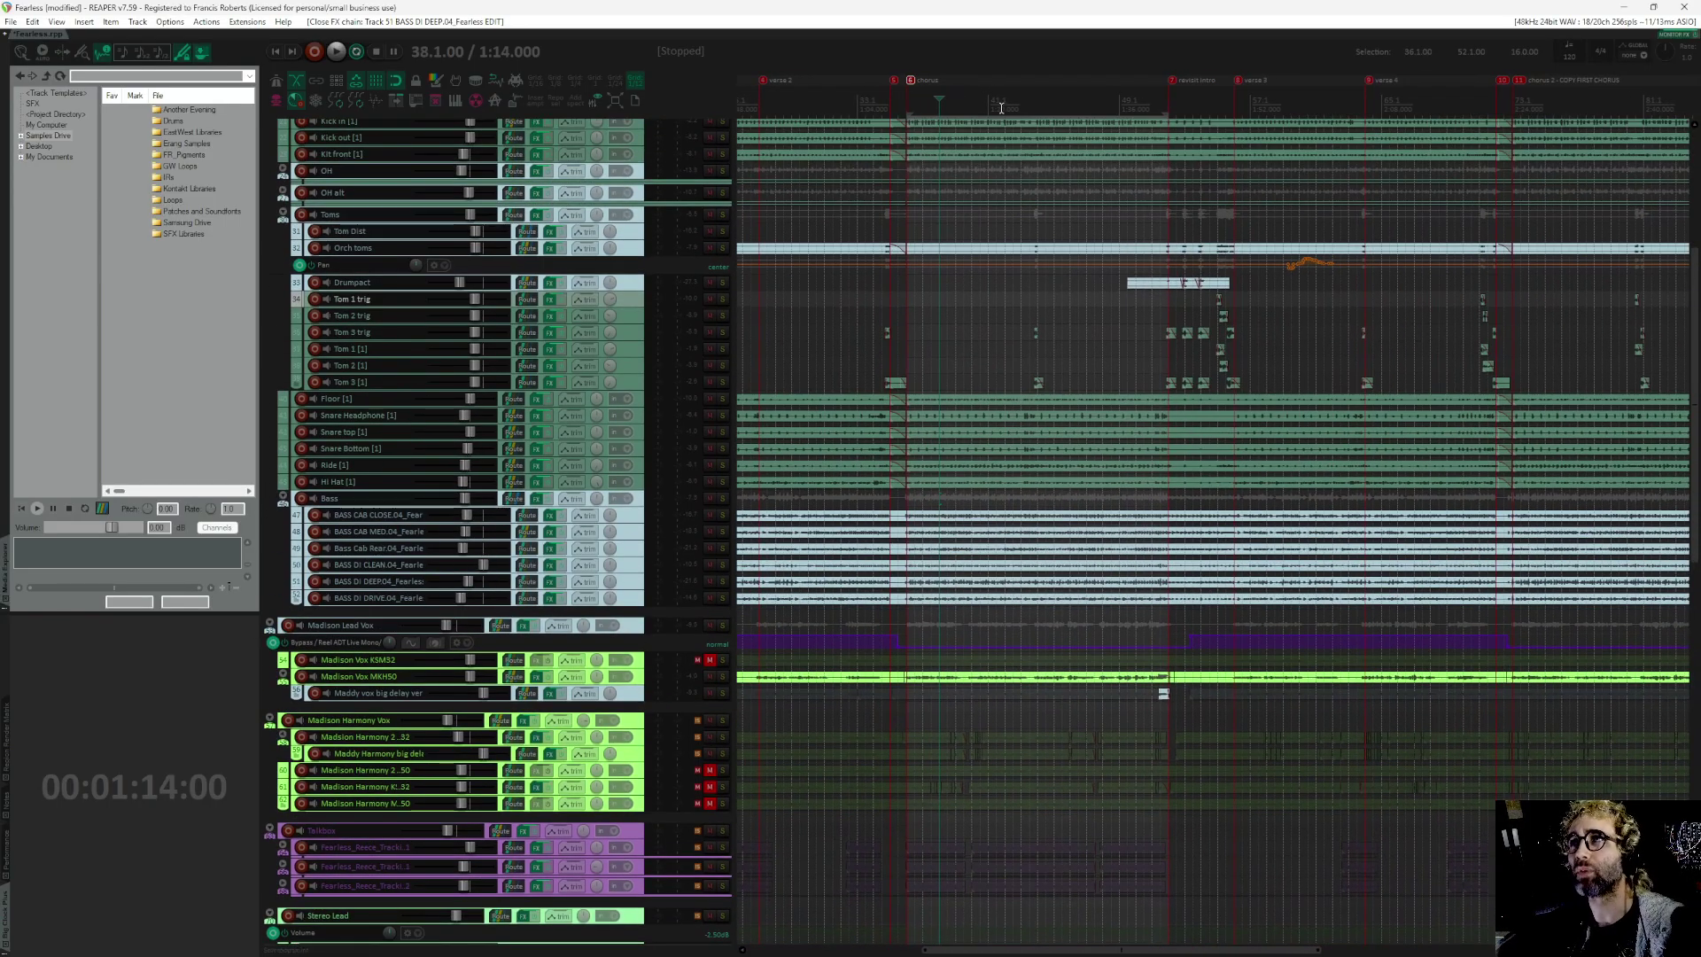
pyautogui.click(1023, 355)
pyautogui.hscroll(2, 1046, 367)
pyautogui.scroll(1, 1046, 367)
pyautogui.hscroll(2, 1046, 368)
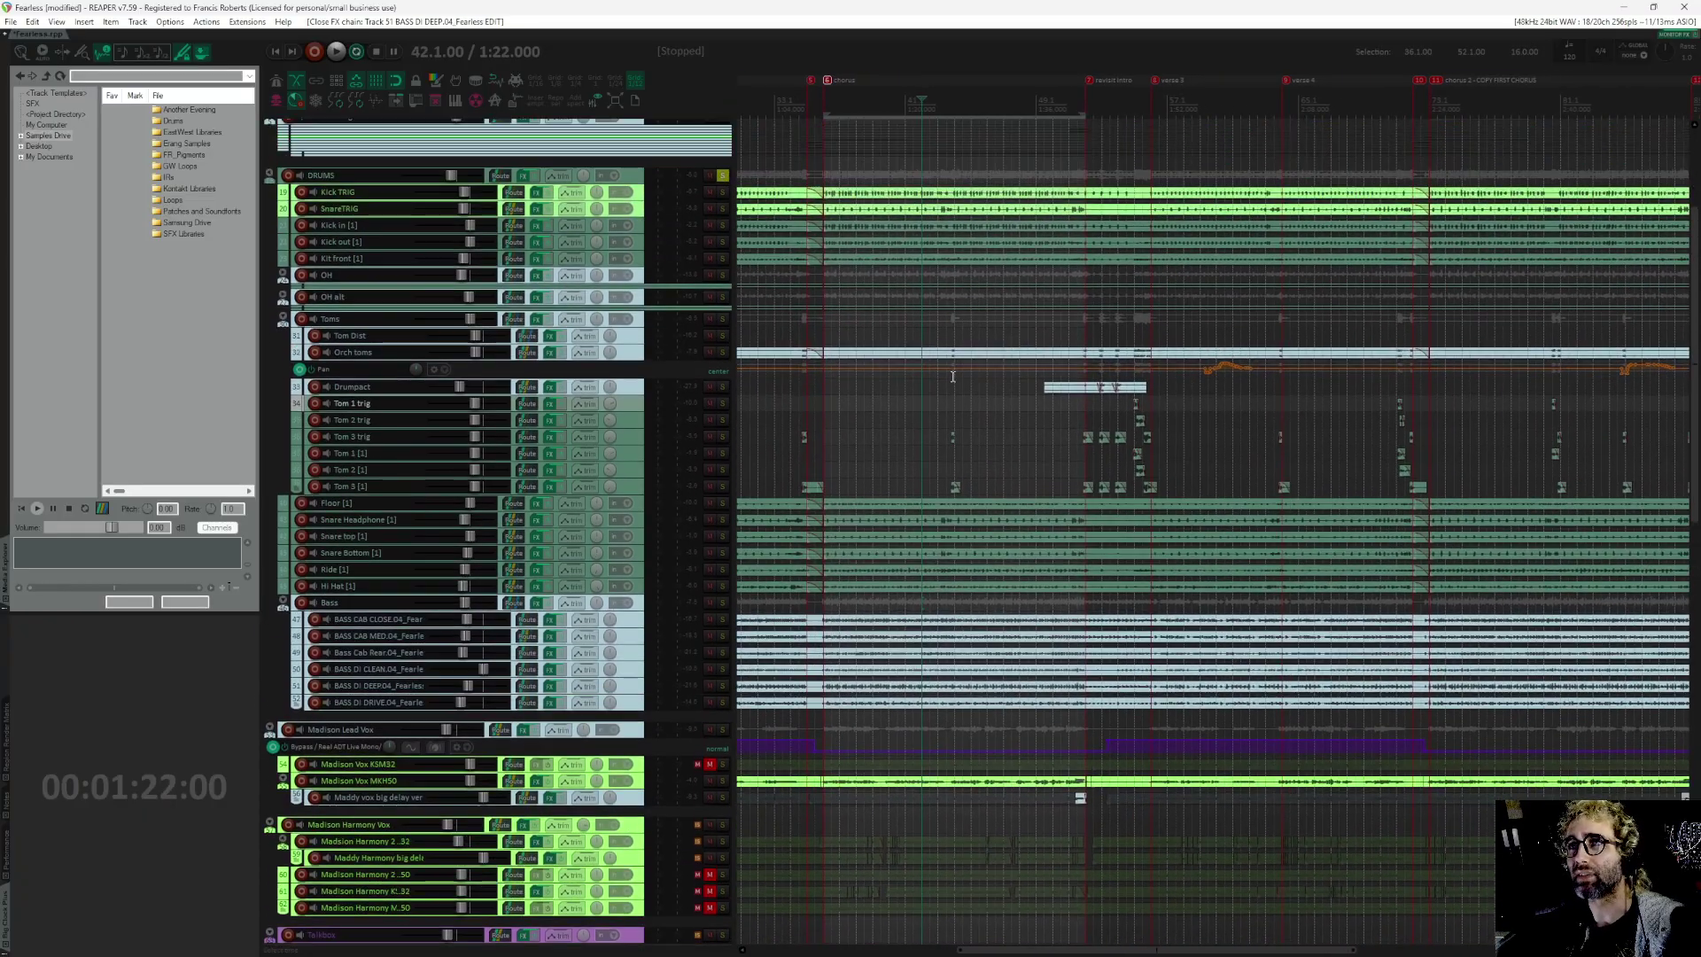
# Step: Play from bar 42 and solo the Synth Bass folder to audition it, then stop and unsolo it
pyautogui.scroll(-15, 1147, 408)
pyautogui.hscroll(-2, 972, 486)
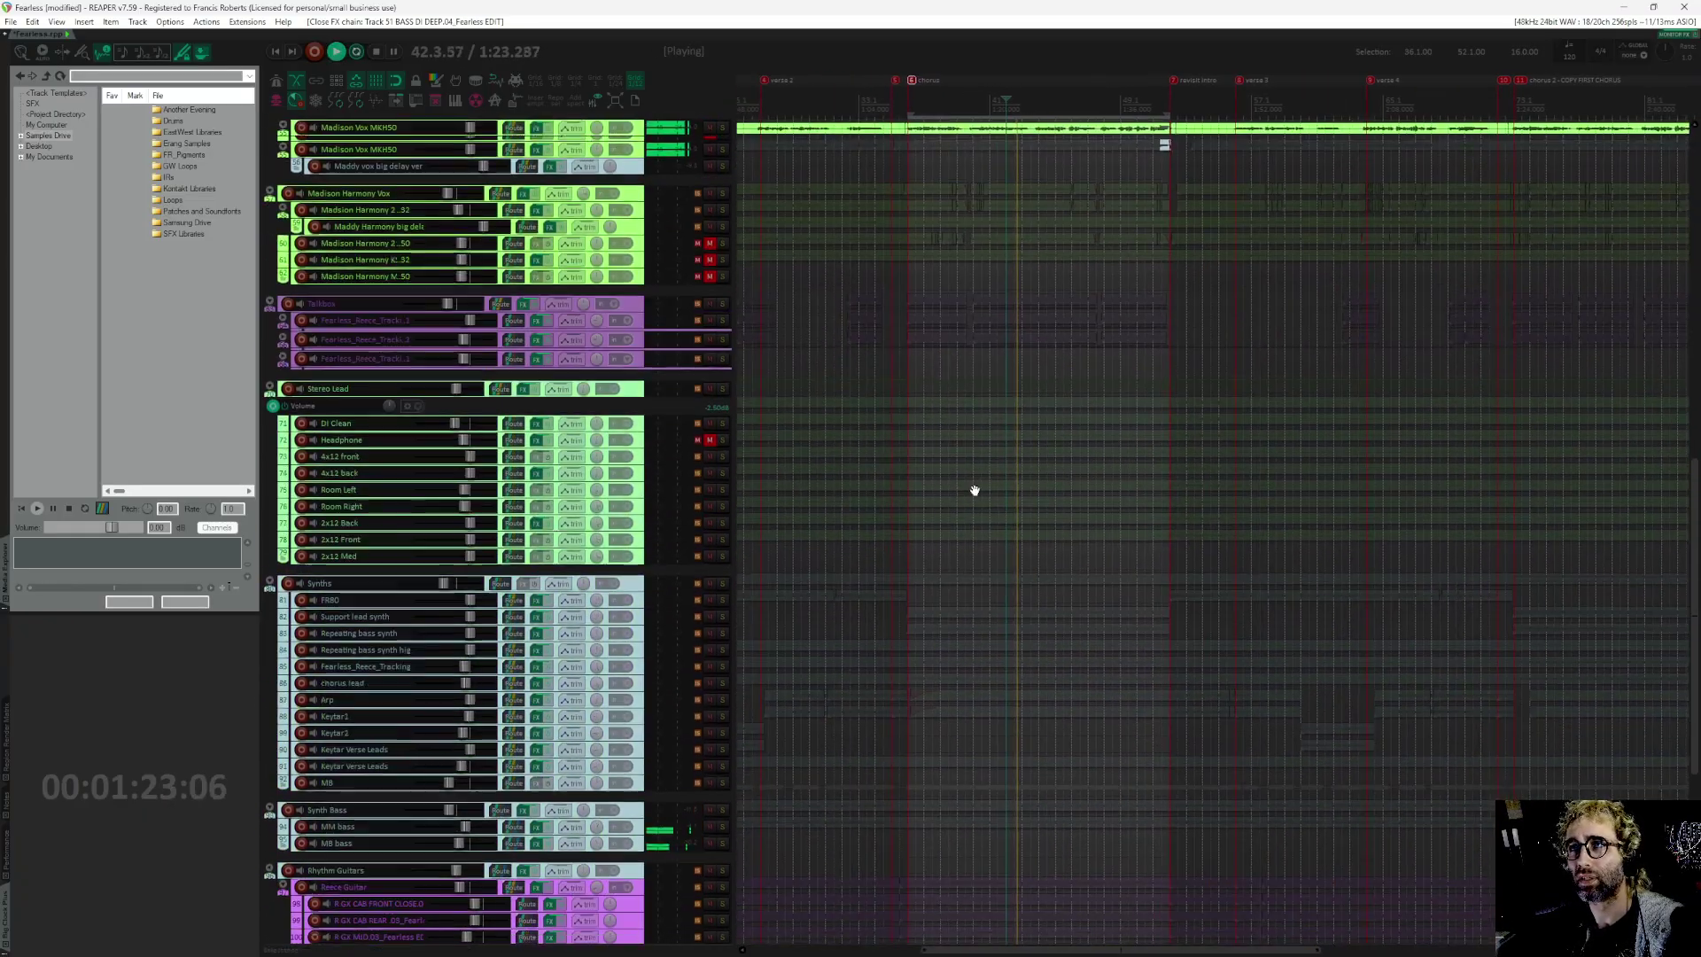
pyautogui.click(722, 595)
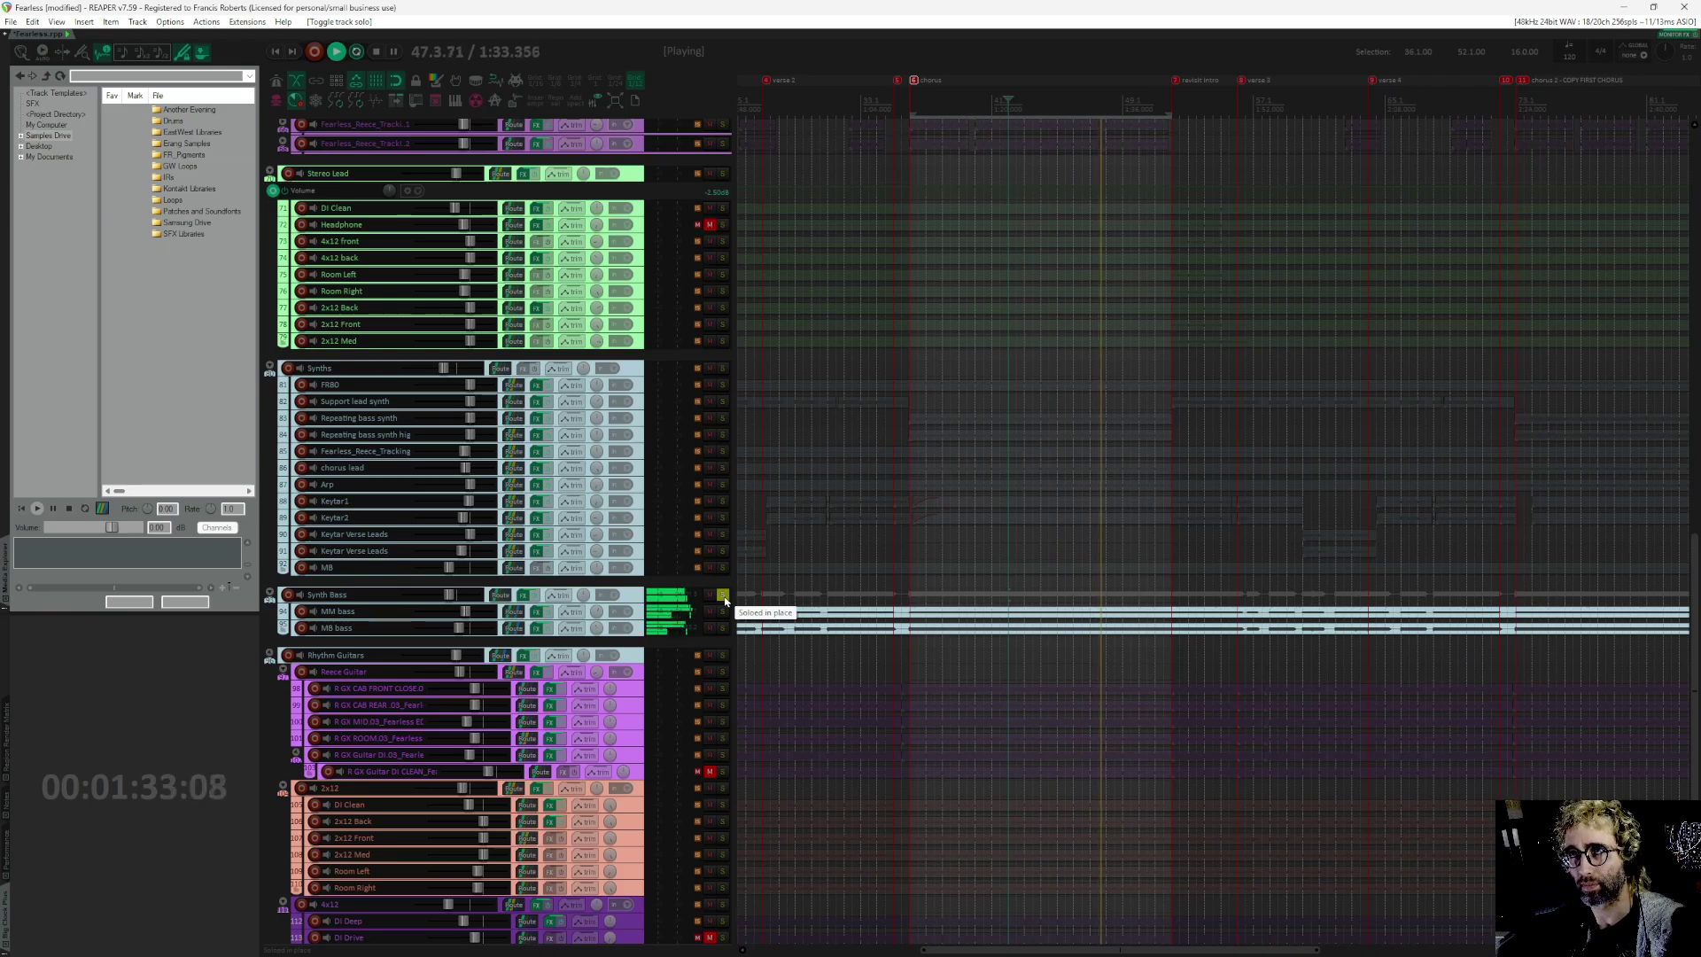
pyautogui.scroll(1, 864, 381)
pyautogui.press('space')
pyautogui.click(720, 699)
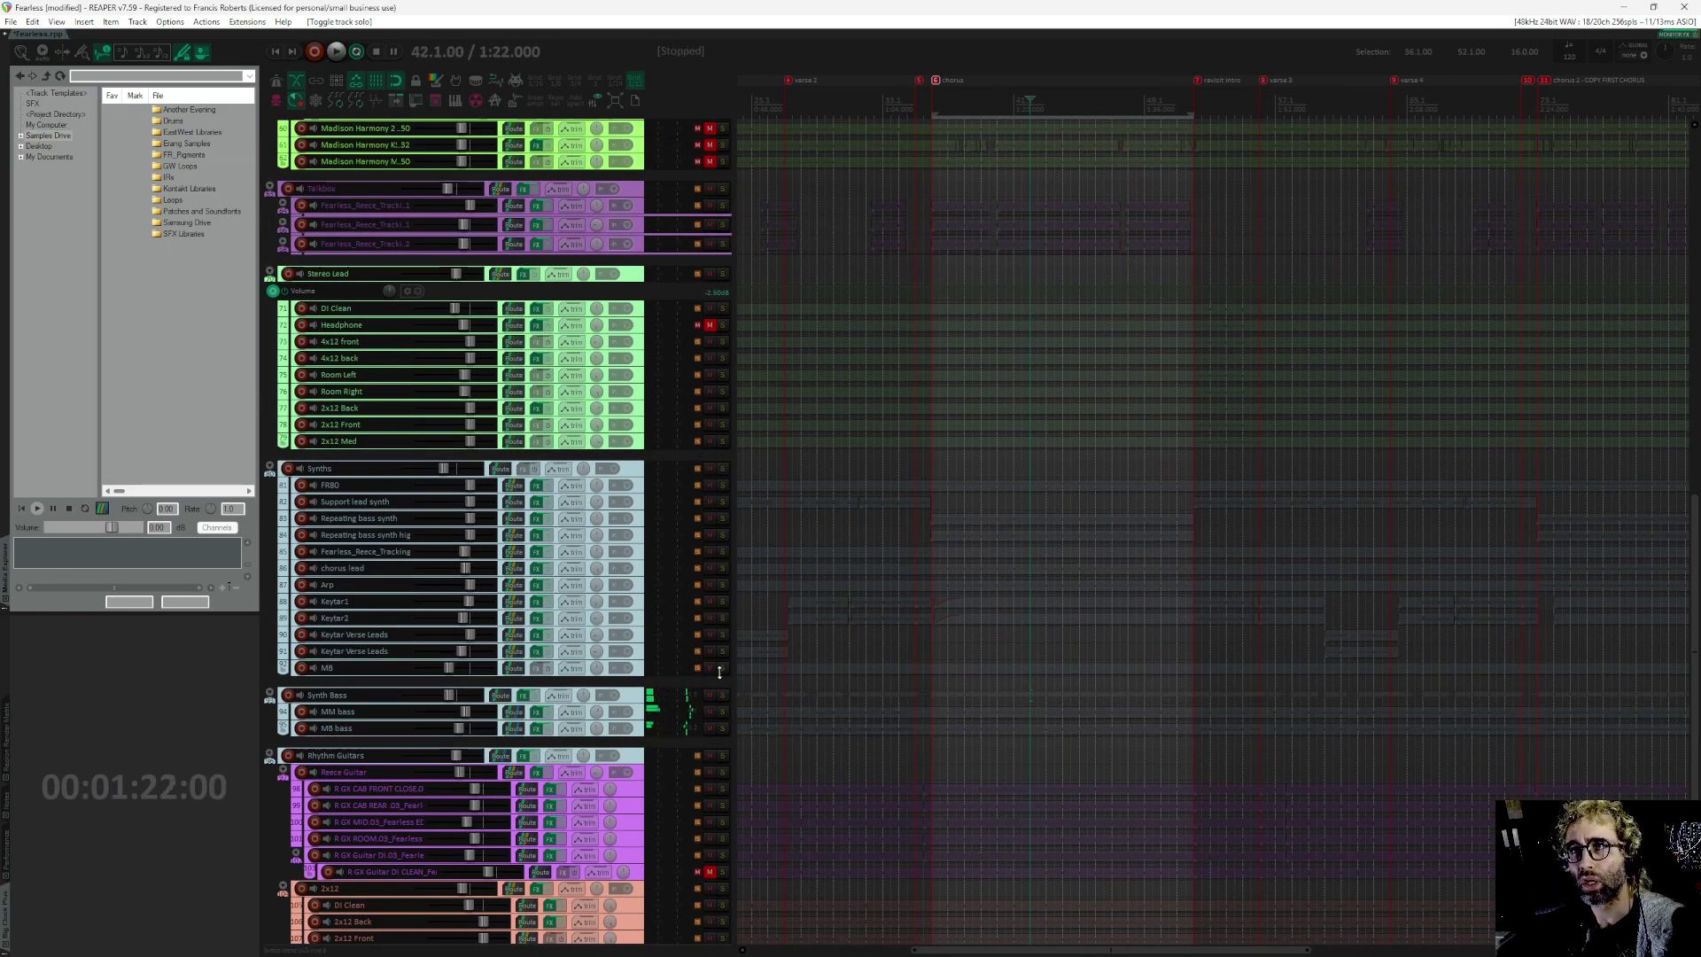
# Step: Return to the DRUMS folder and clear its solo so all layers are active
pyautogui.scroll(4, 840, 626)
pyautogui.scroll(6, 840, 627)
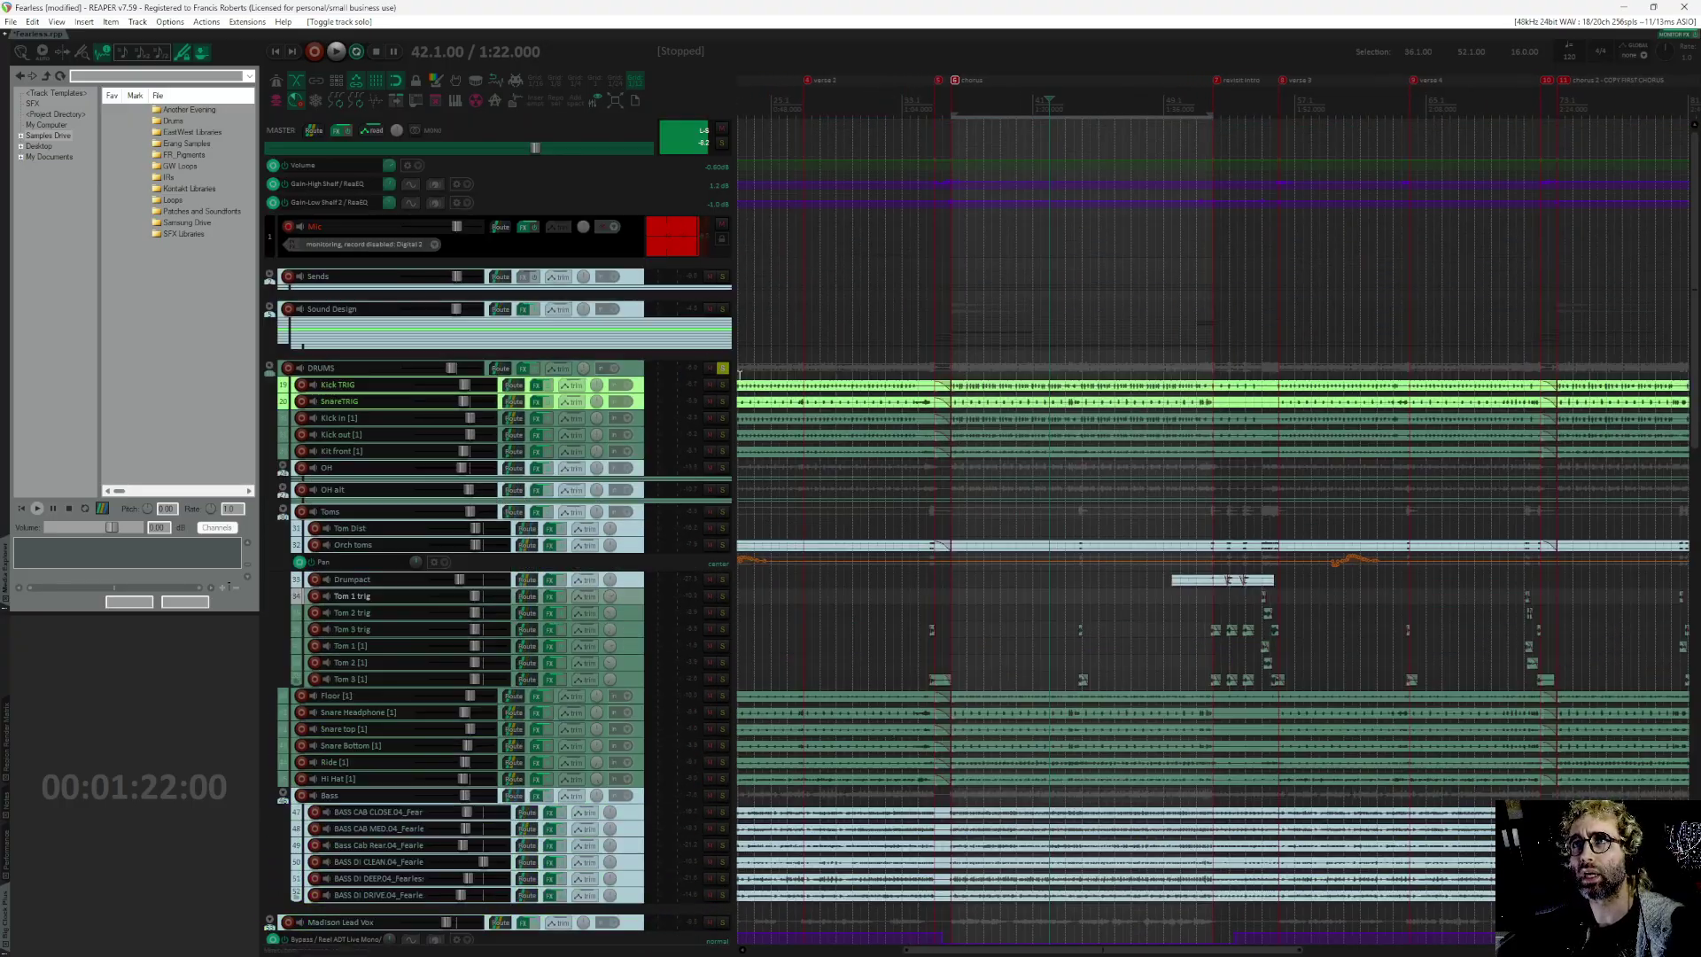
pyautogui.scroll(-12, 748, 443)
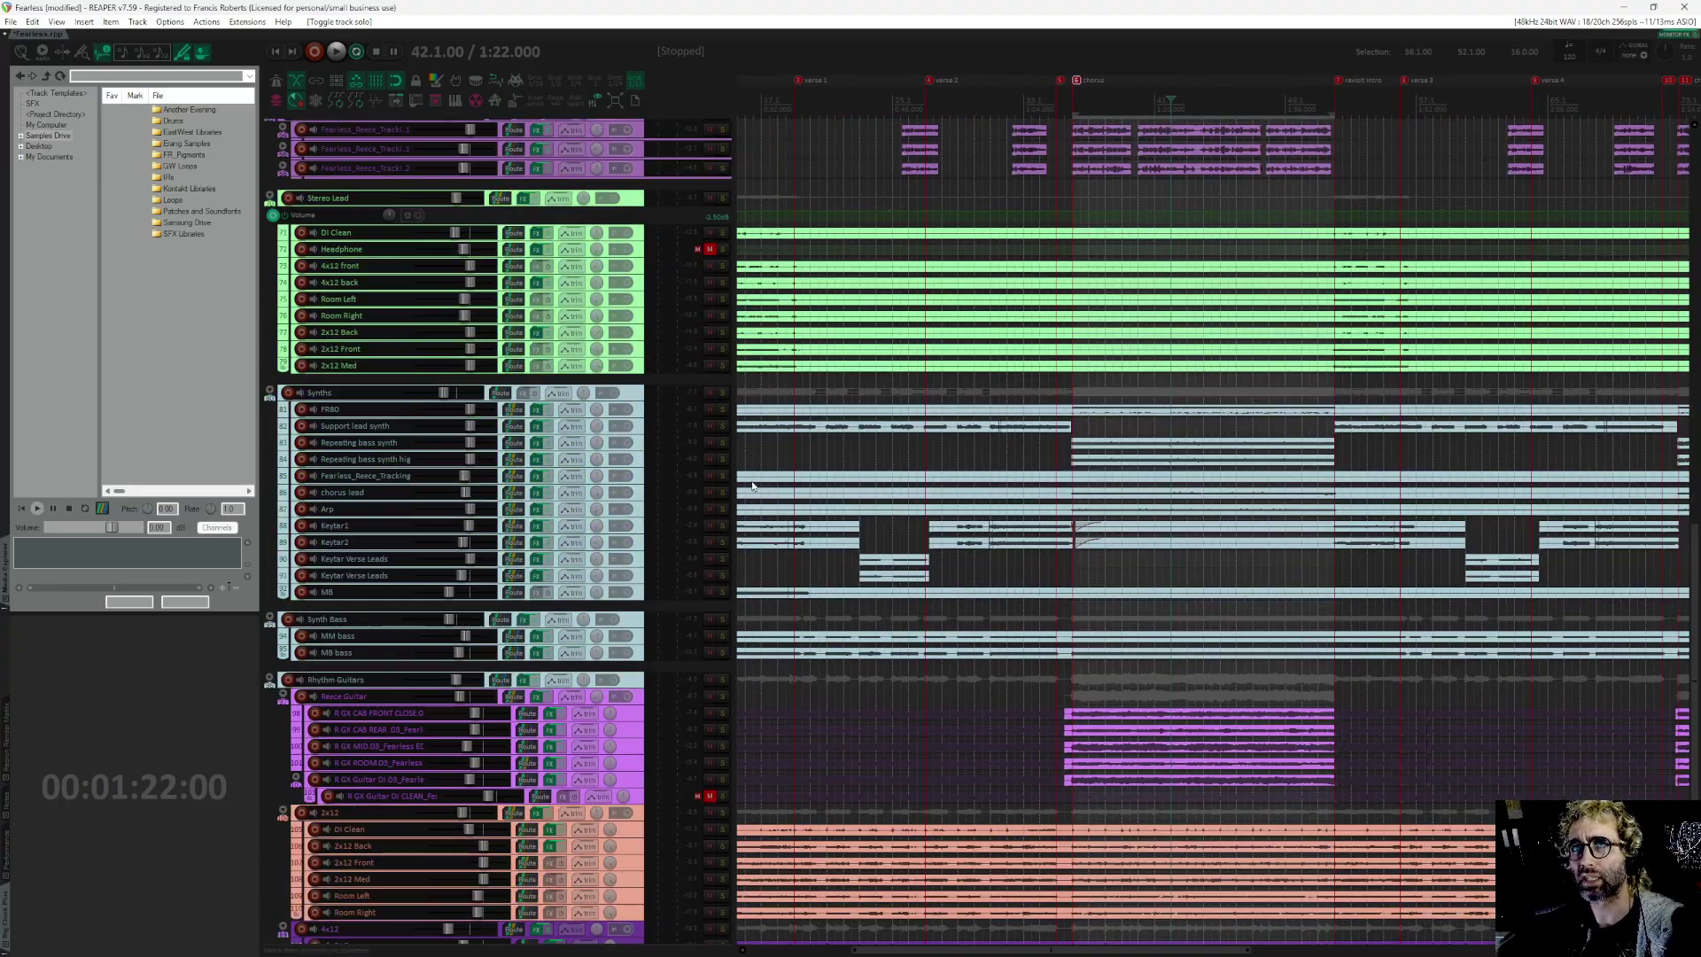
# Step: Enlarge the synth tracks, solo the Synth Bass folder and briefly solo its MM bass track
pyautogui.scroll(3, 724, 403)
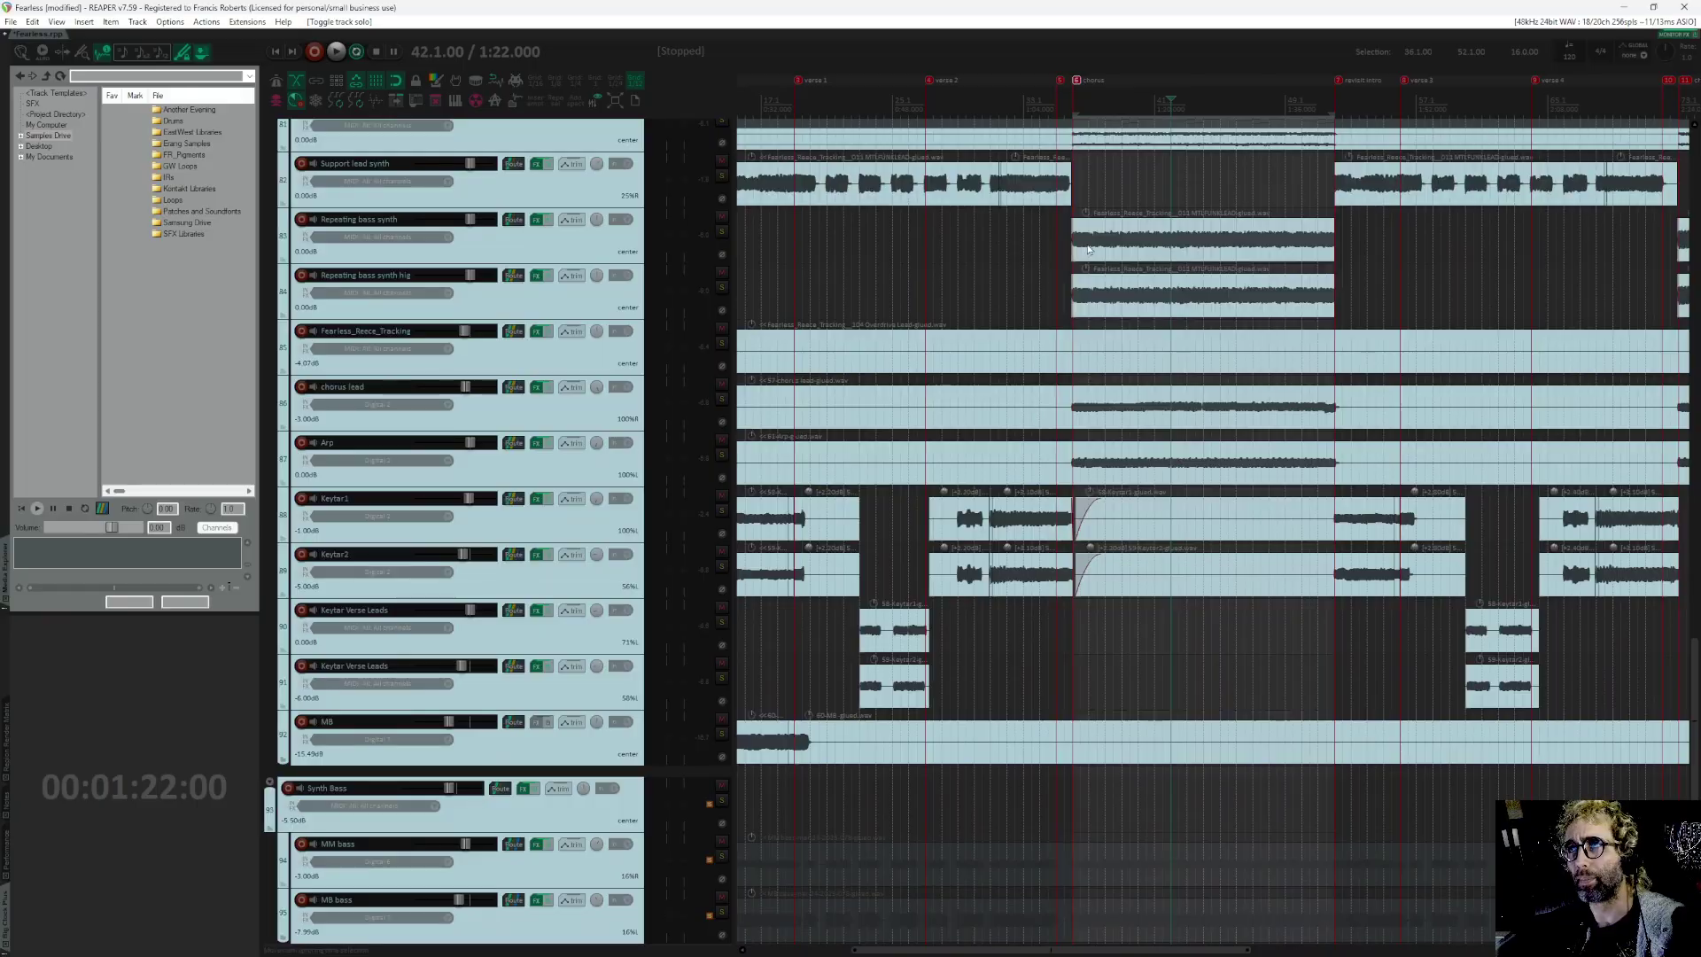
pyautogui.scroll(-1, 1032, 576)
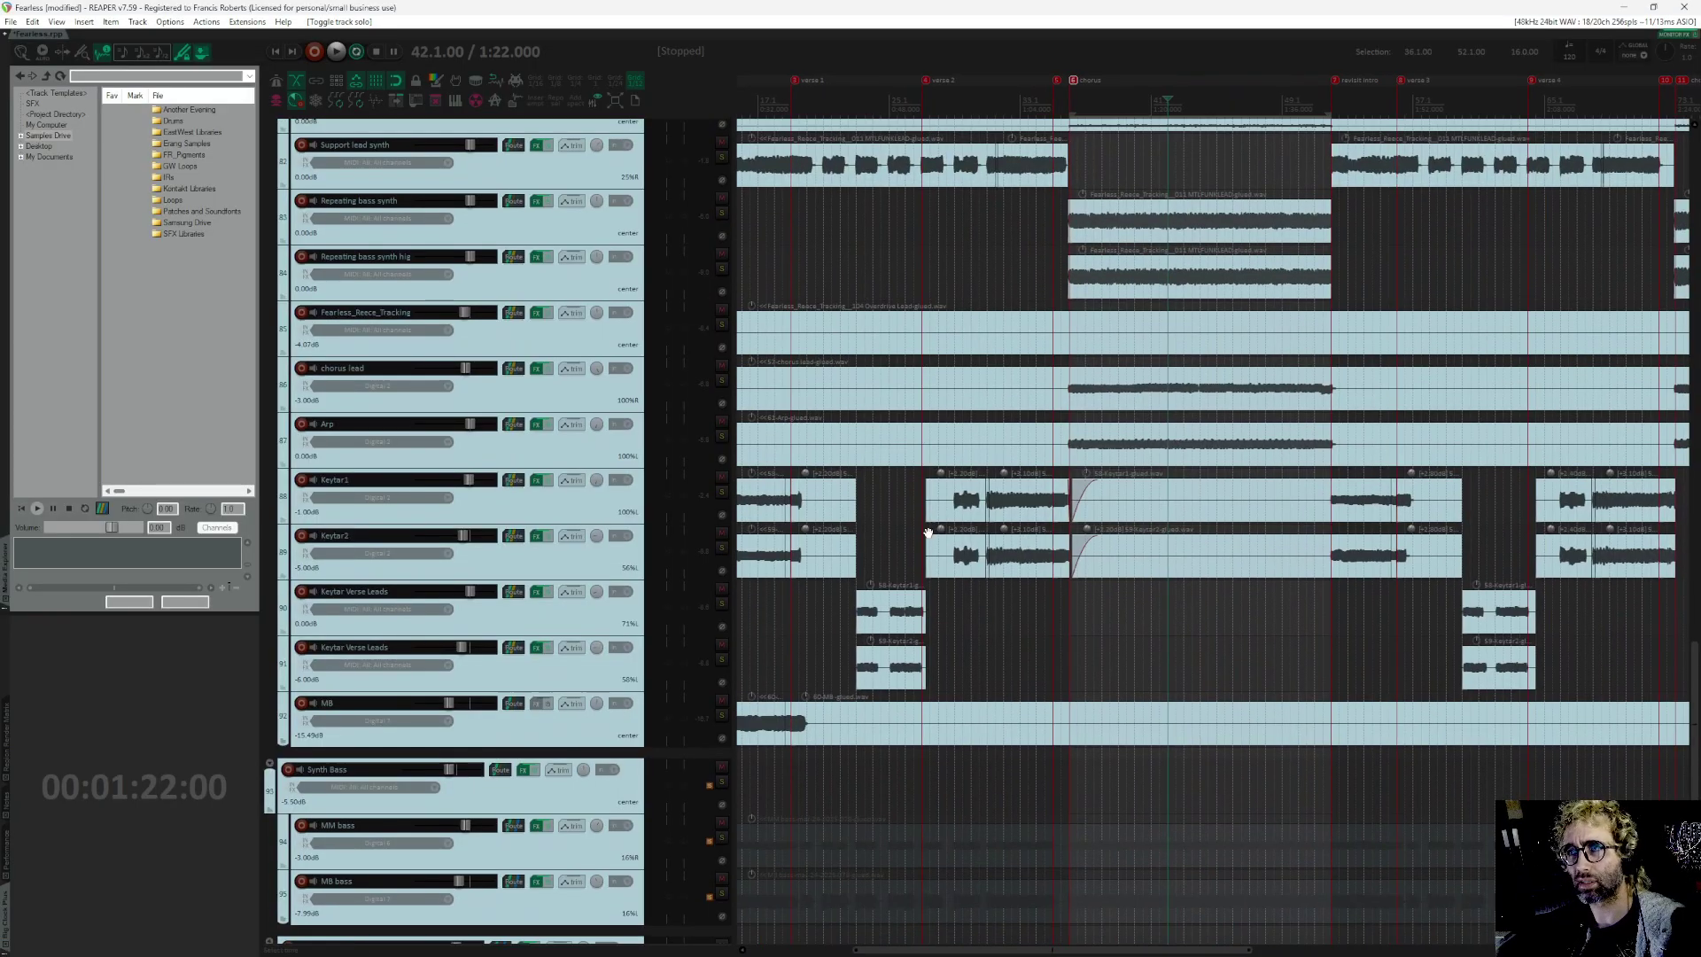
pyautogui.scroll(-2, 928, 533)
pyautogui.click(722, 667)
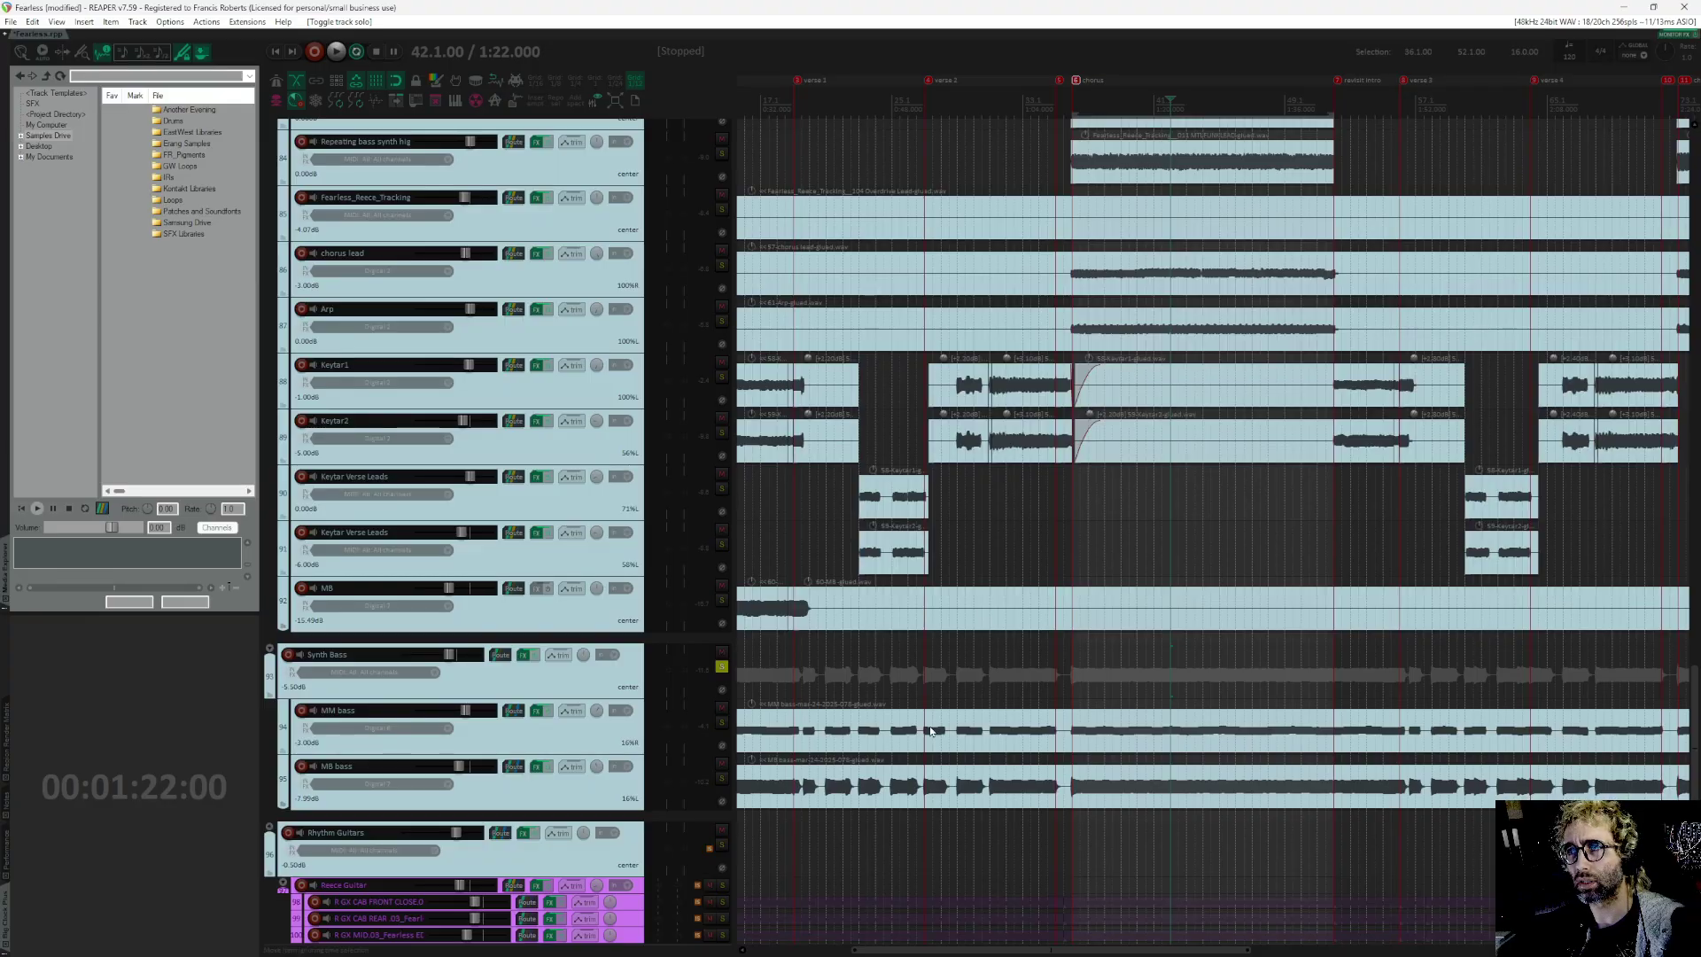
pyautogui.click(722, 723)
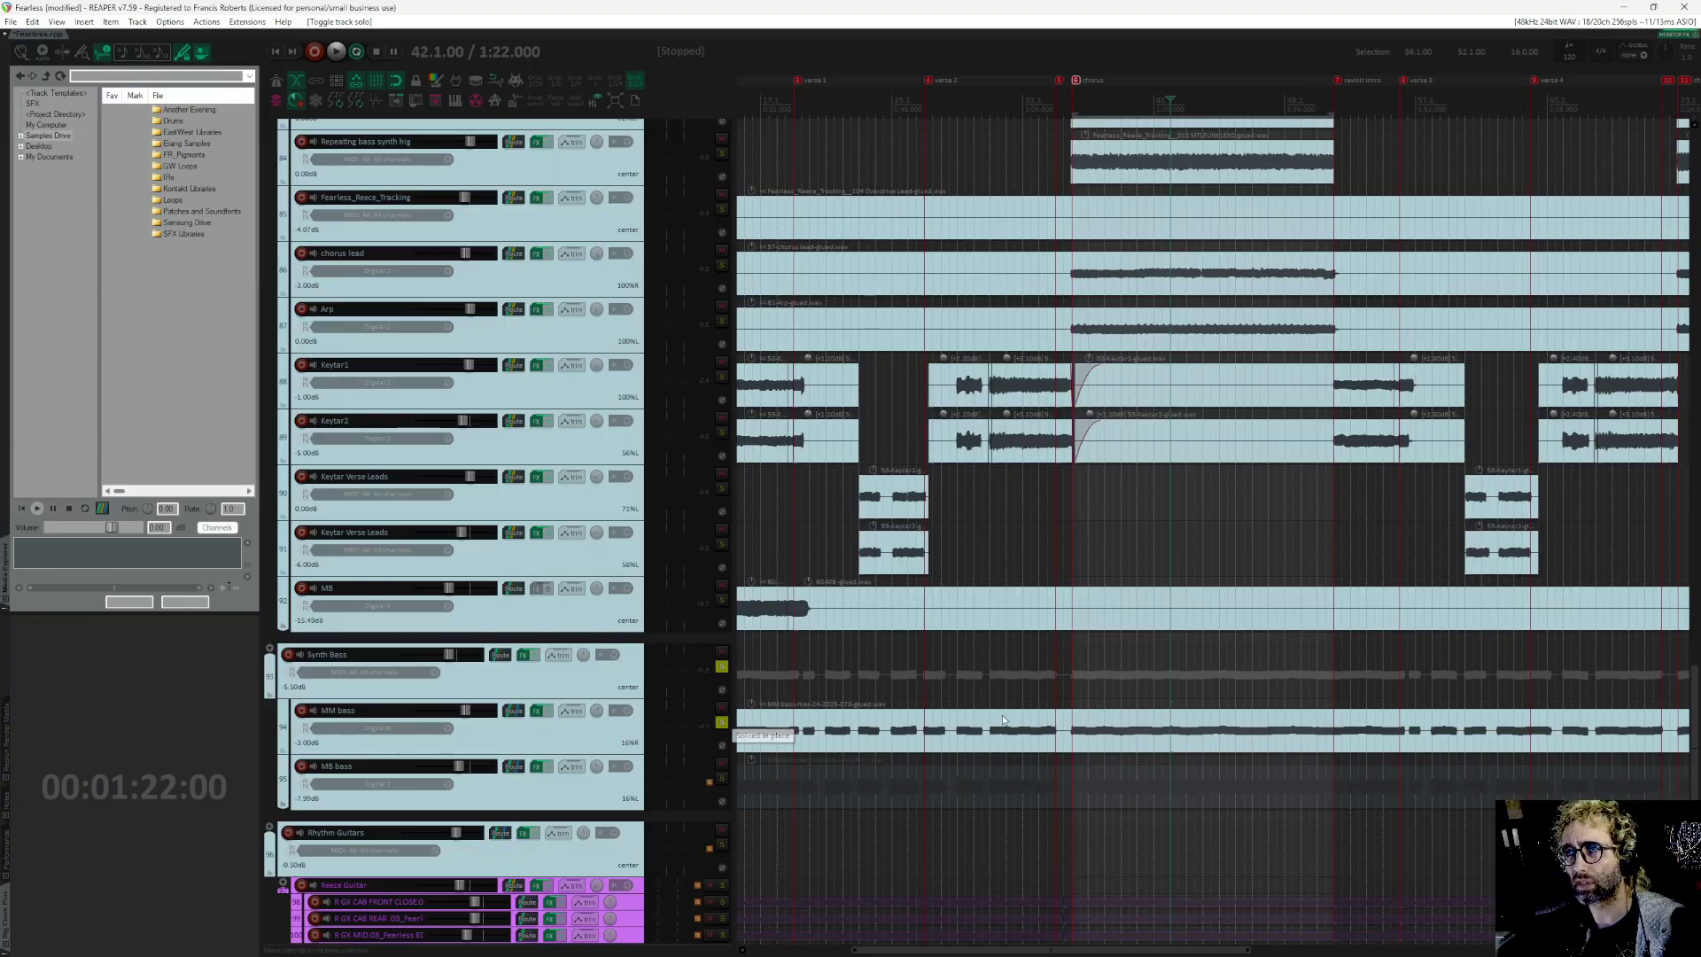
pyautogui.click(723, 727)
# Step: Solo the Synths folder and play it from around the start of the chorus
pyautogui.scroll(5, 1073, 757)
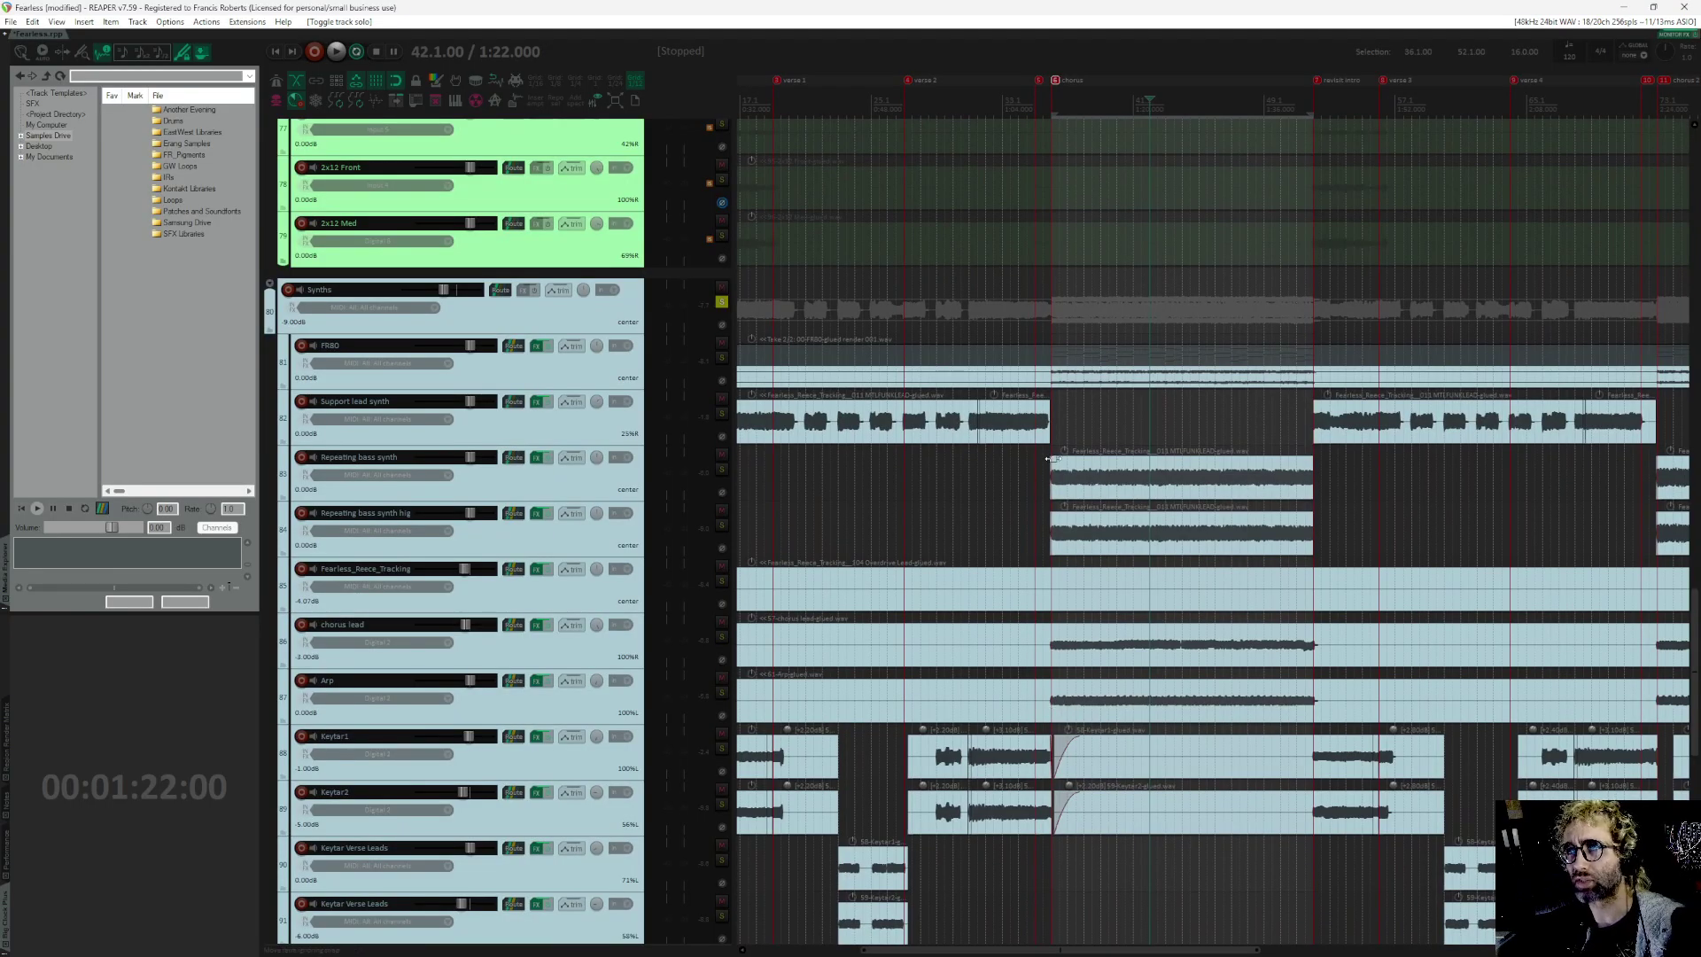
pyautogui.click(1054, 432)
pyautogui.press('space')
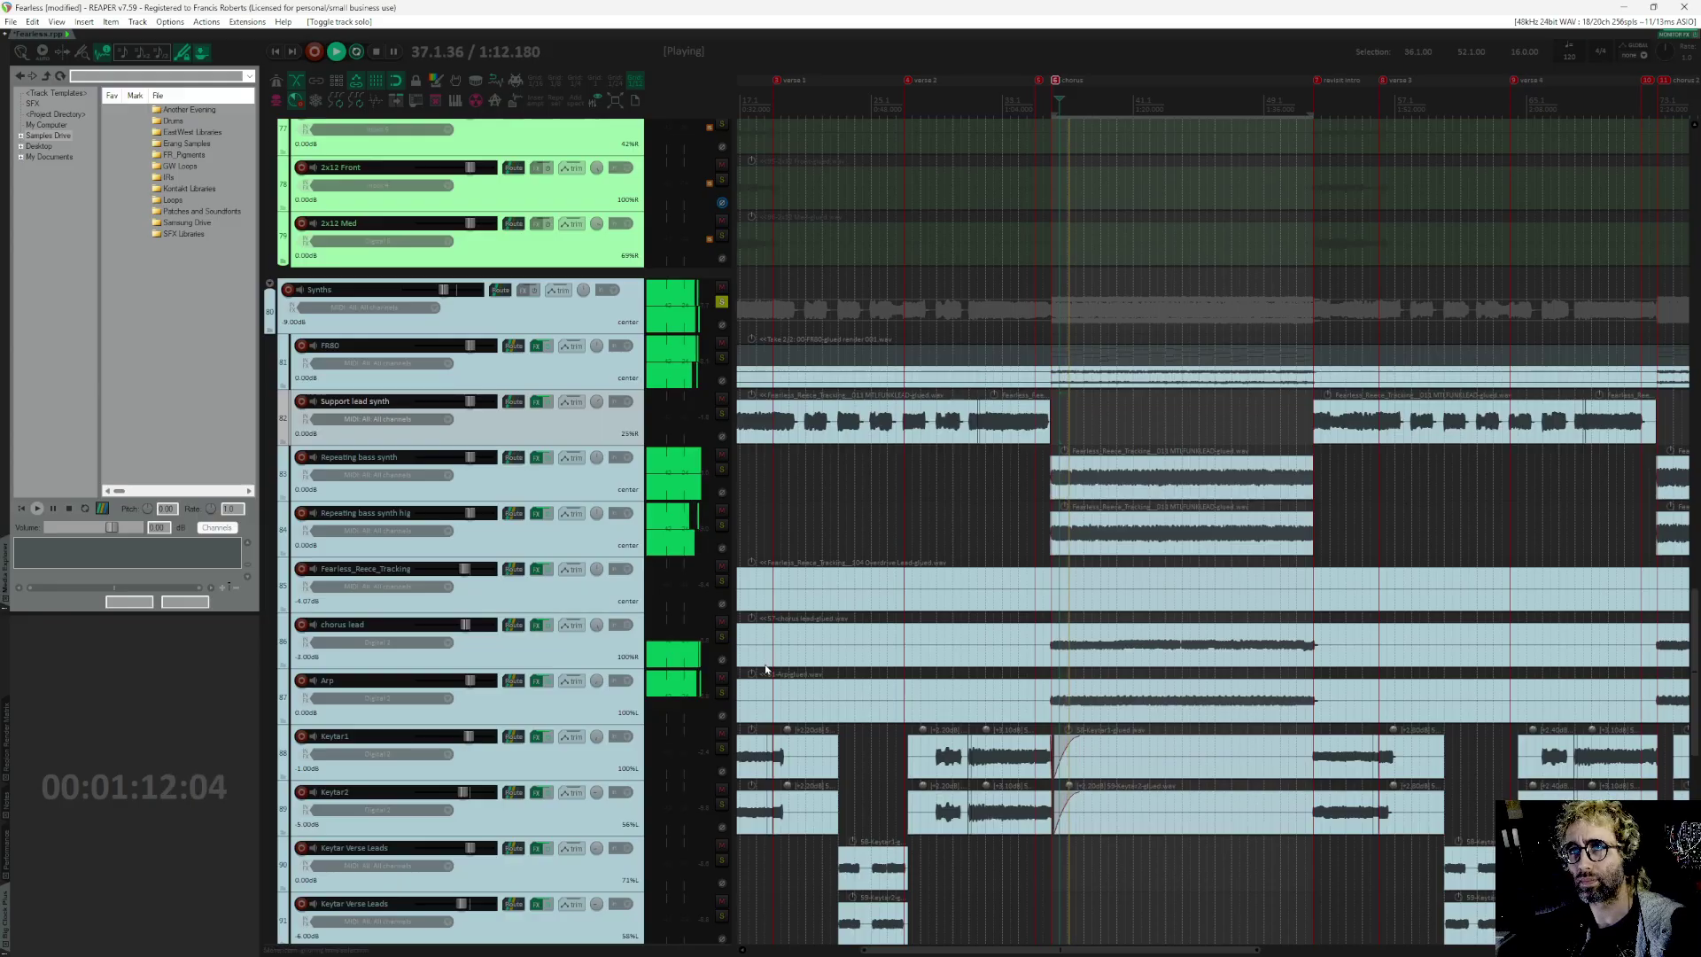
# Step: Audition the chorus lead and Arp tracks soloed one after the other, then stop and unsolo Arp
pyautogui.click(722, 637)
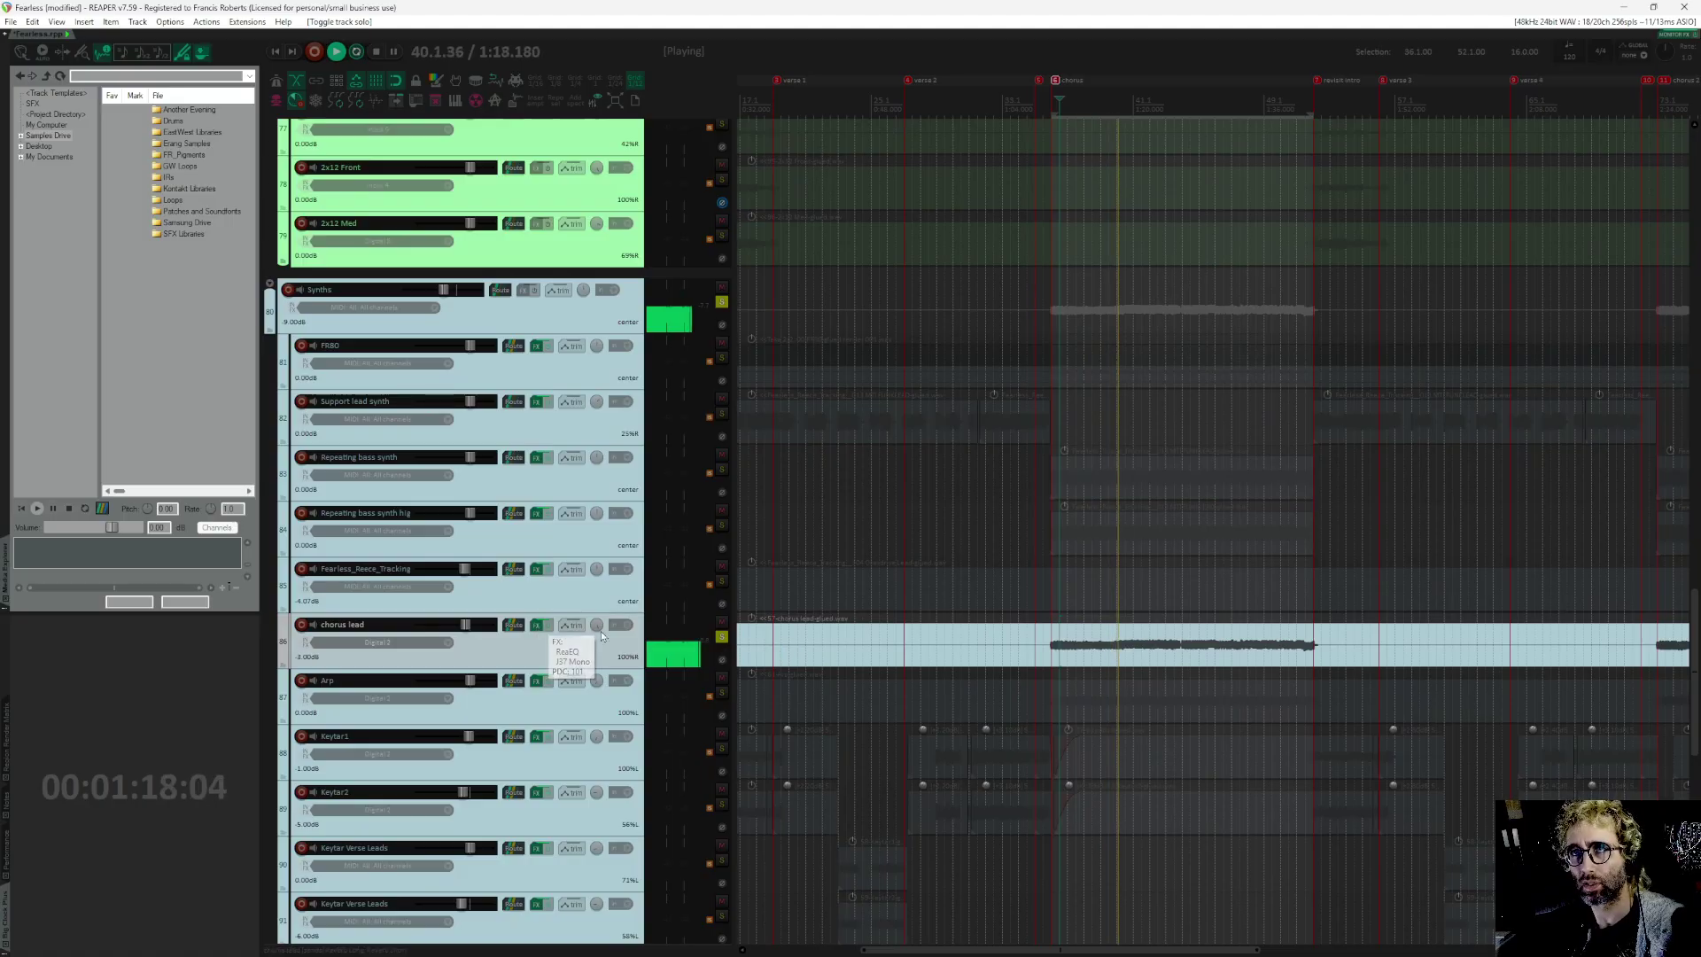
pyautogui.click(722, 637)
pyautogui.click(723, 692)
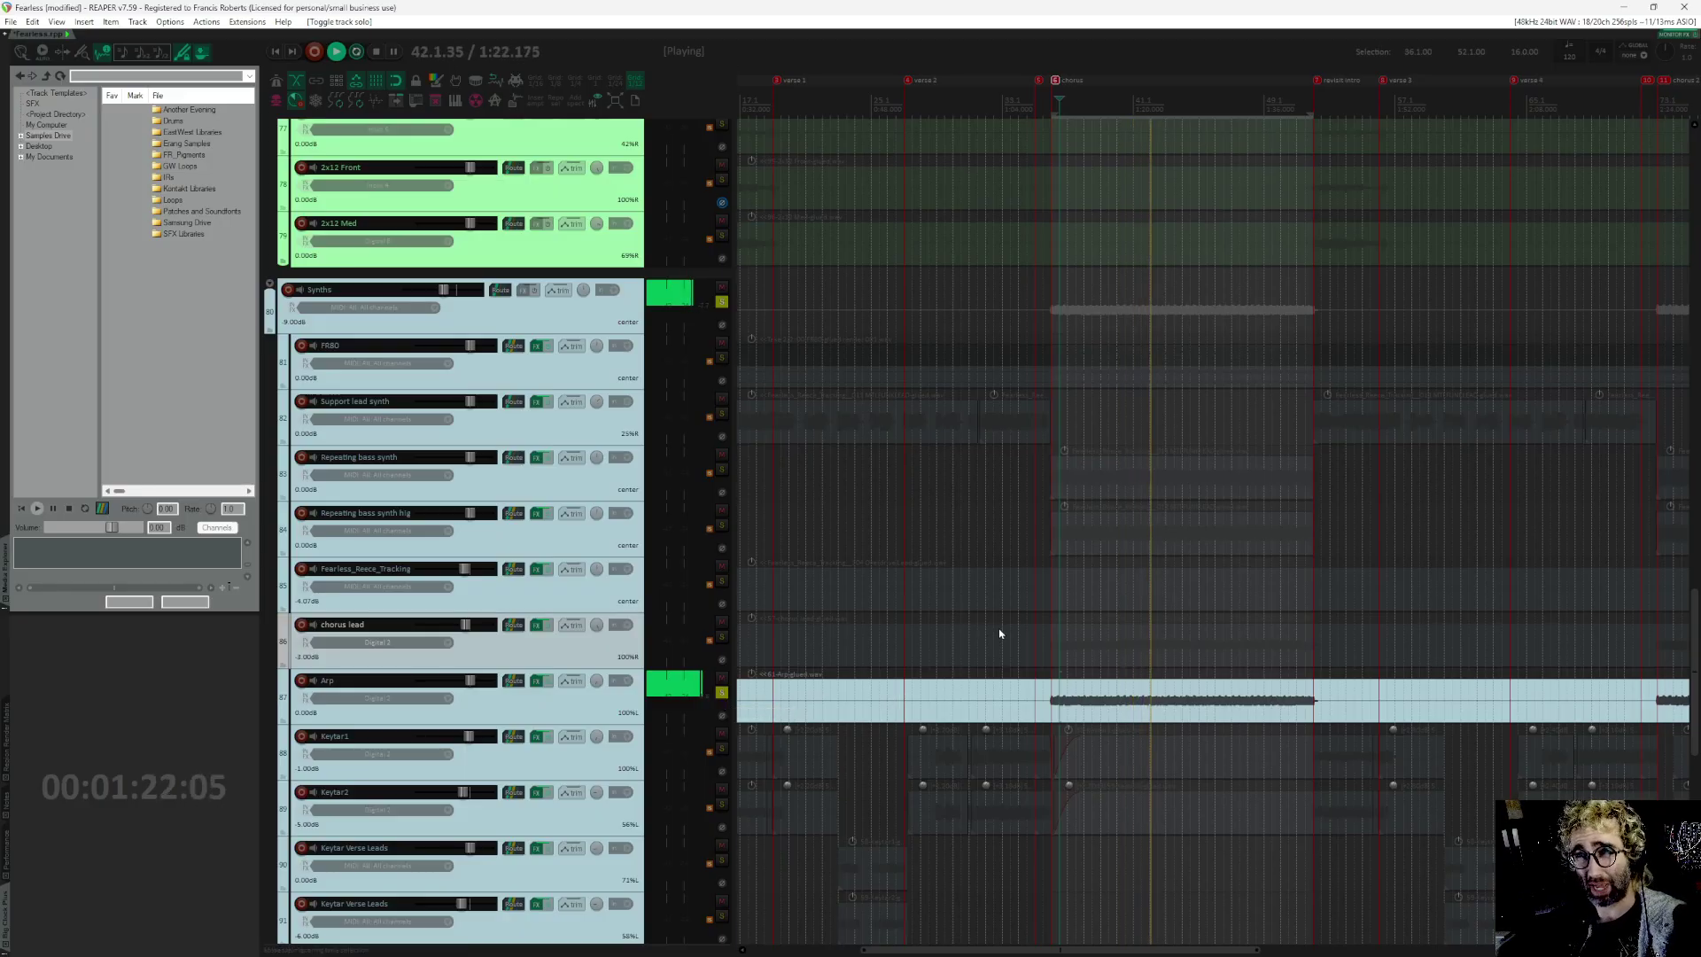
pyautogui.press('space')
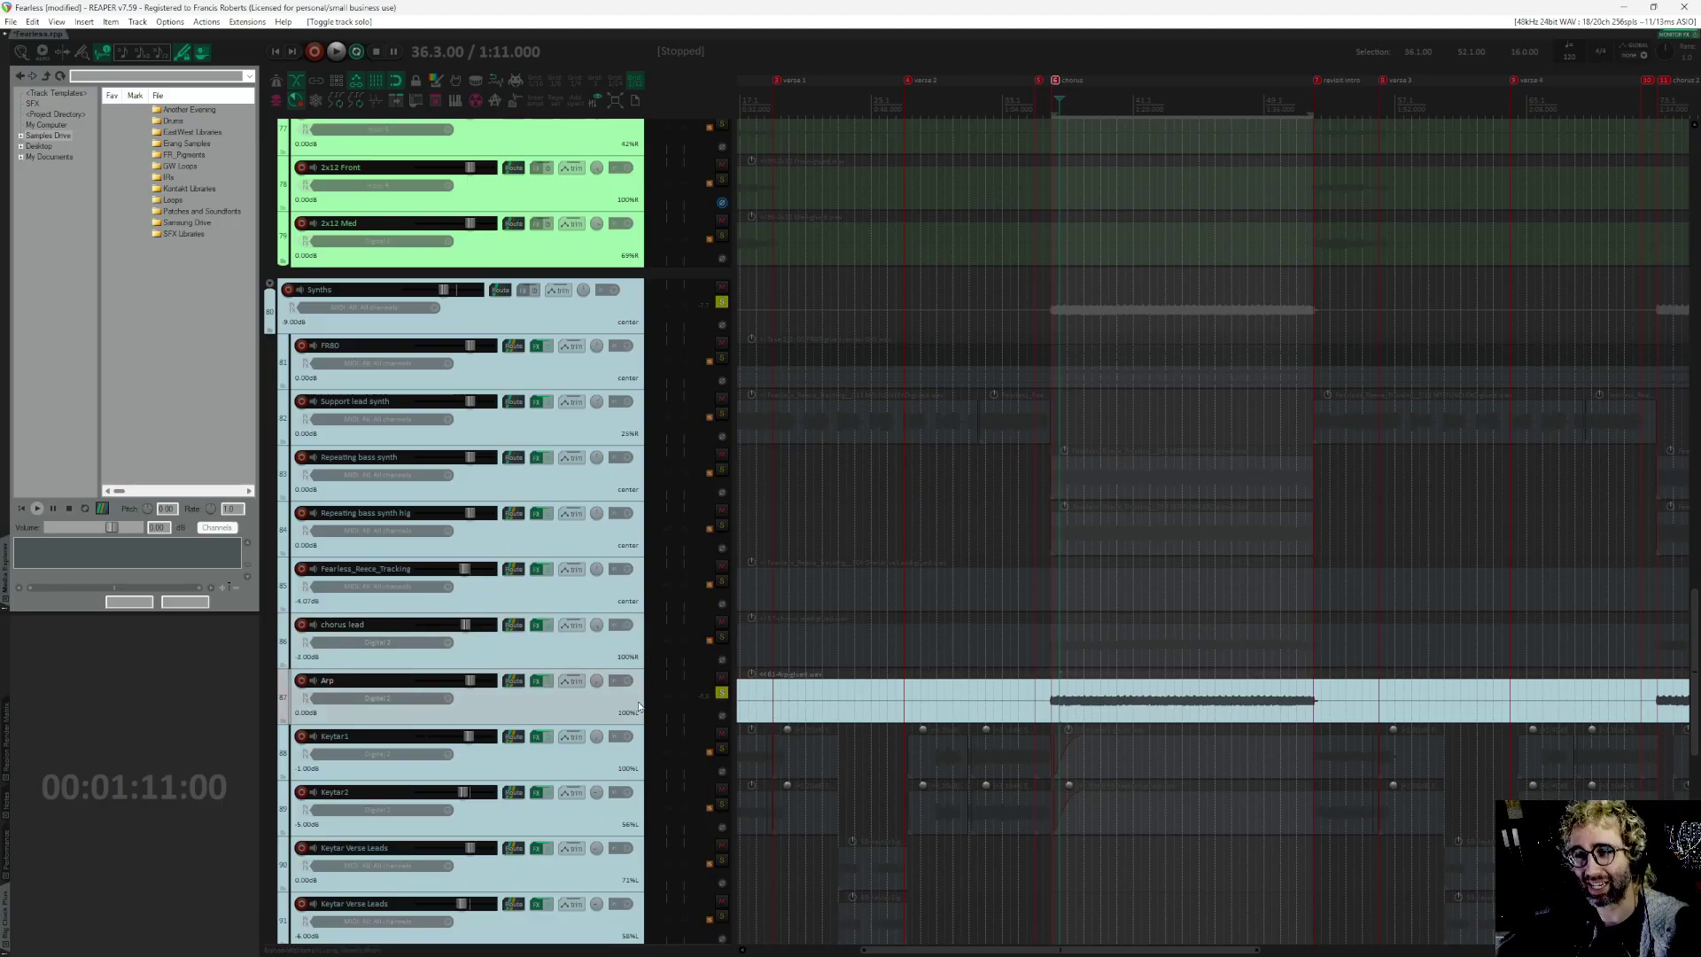
pyautogui.click(723, 694)
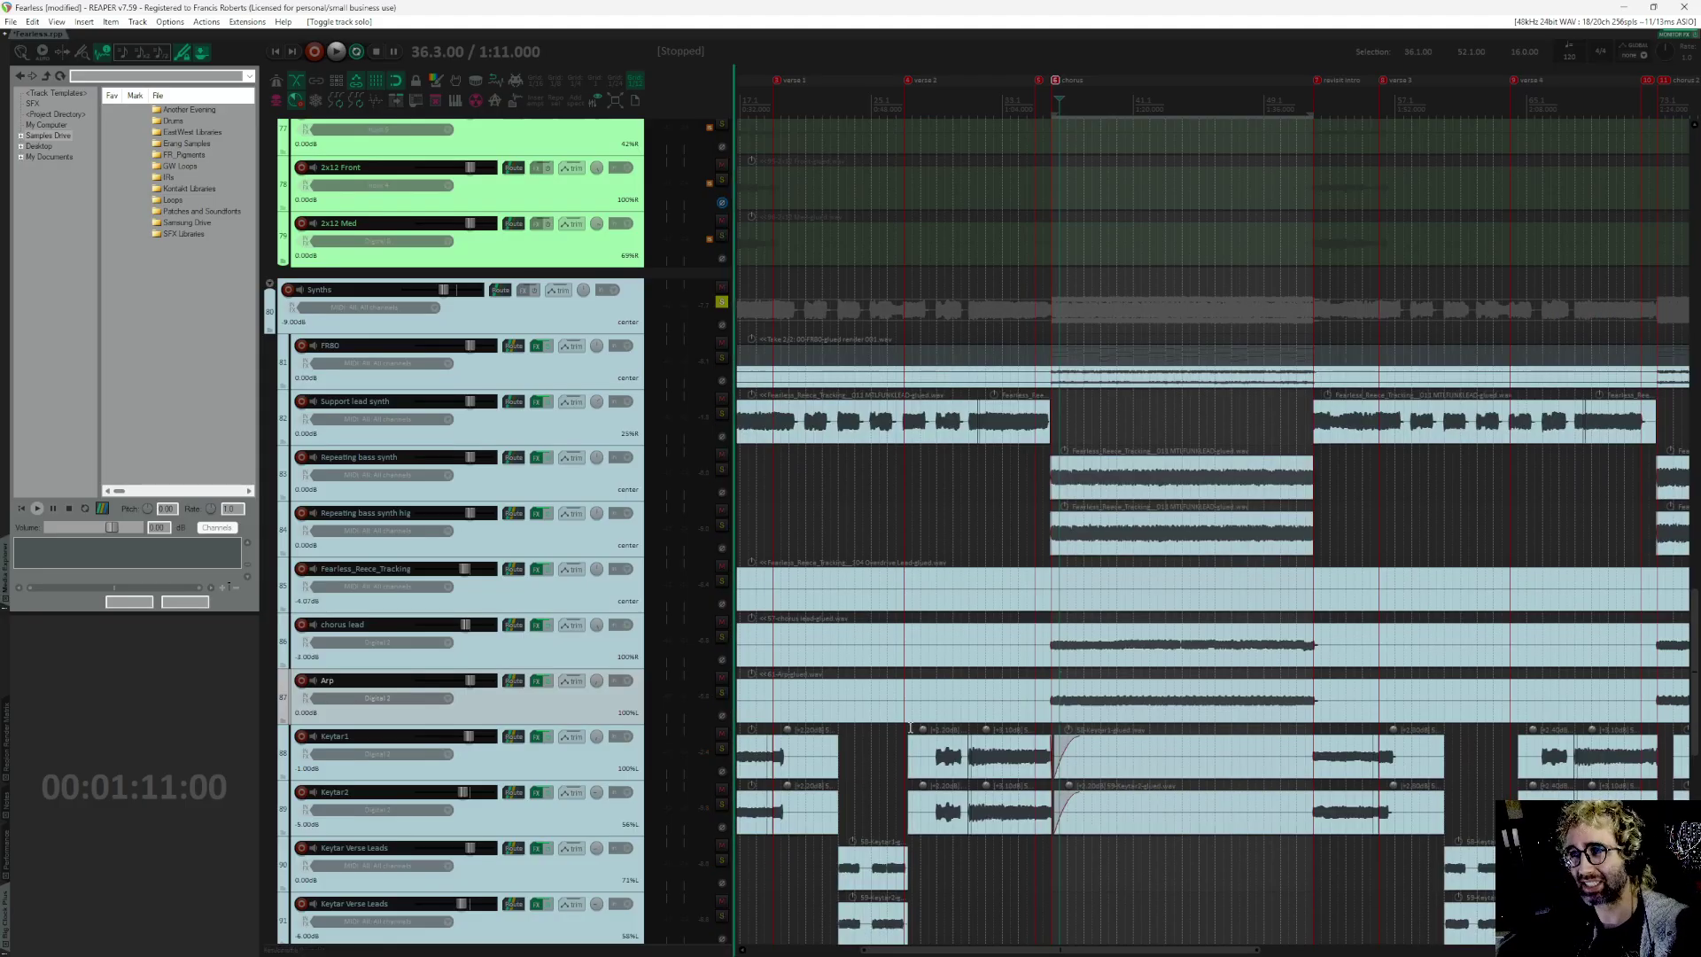
# Step: Place the edit cursor at bar 36 and play the whole Synths folder briefly, then stop
pyautogui.click(1052, 701)
pyautogui.scroll(4, 1068, 747)
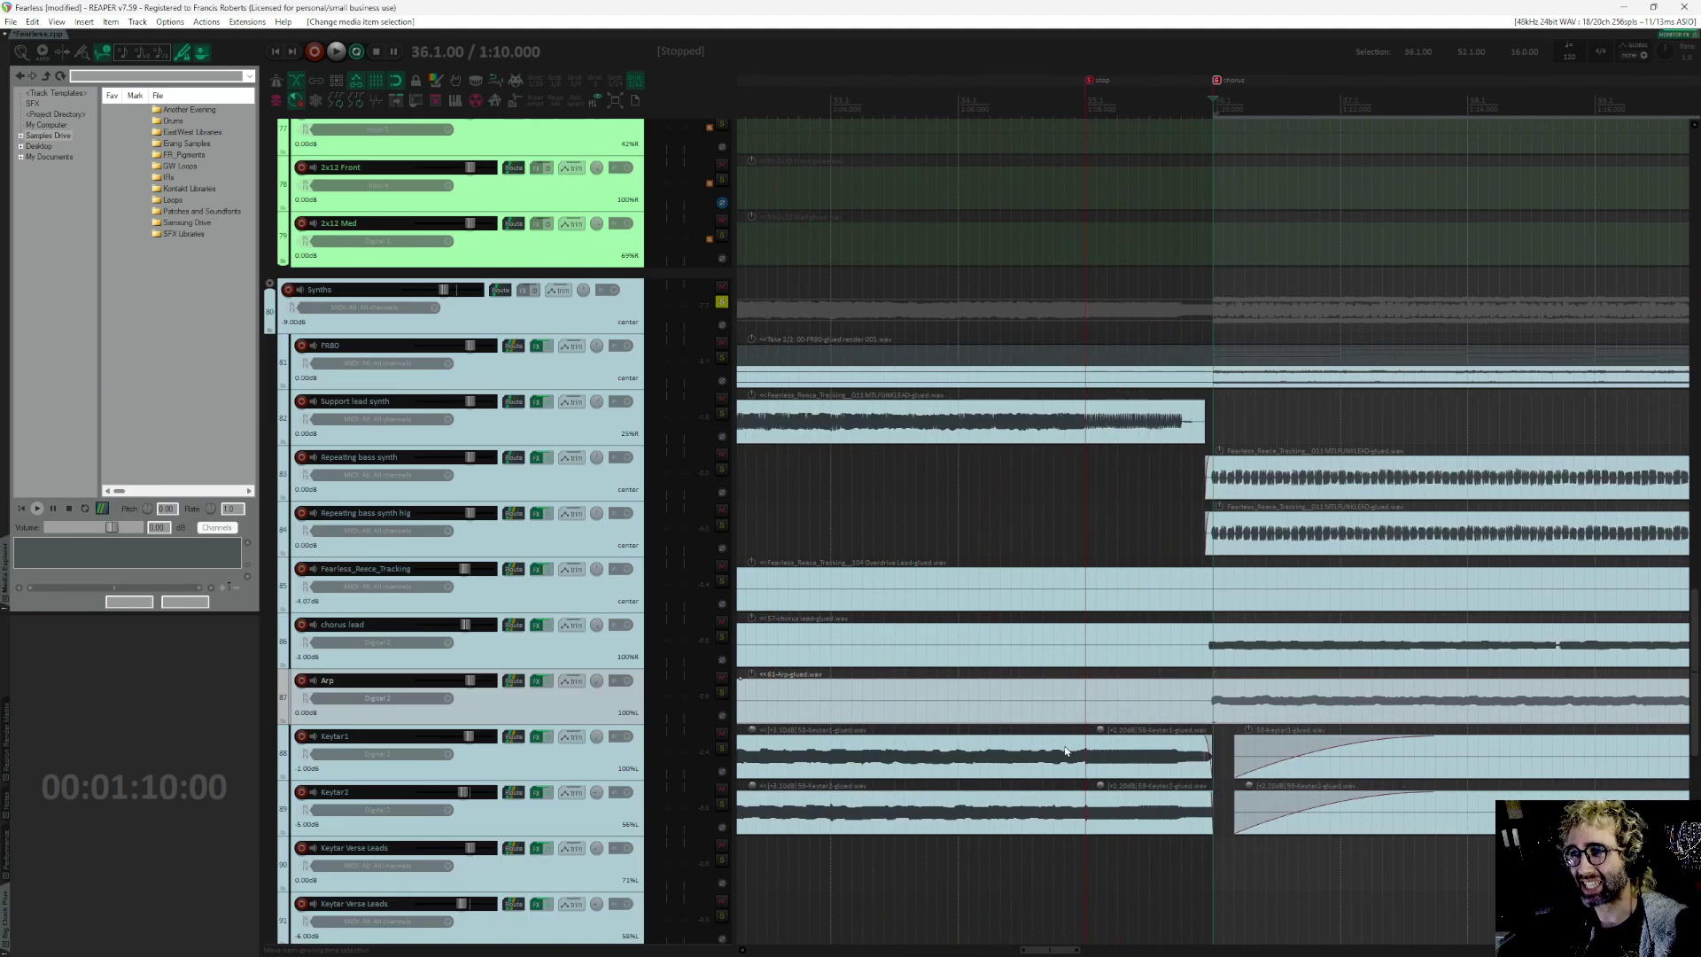
pyautogui.press('space')
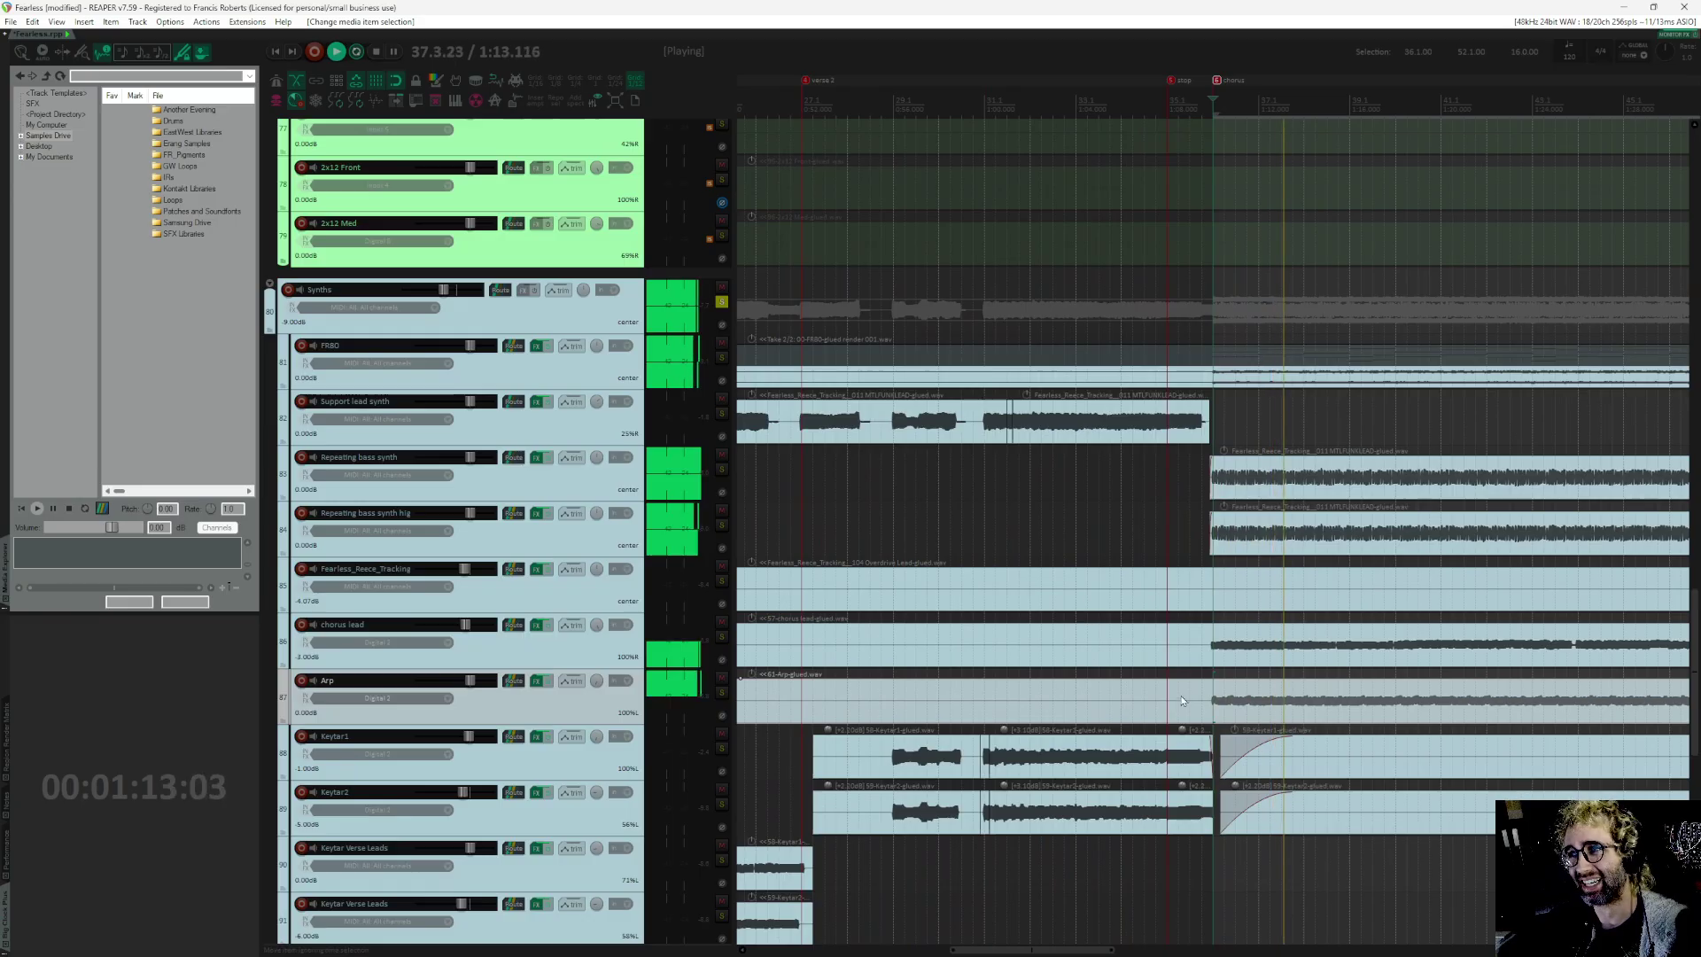
pyautogui.hscroll(2, 1055, 655)
pyautogui.press('space')
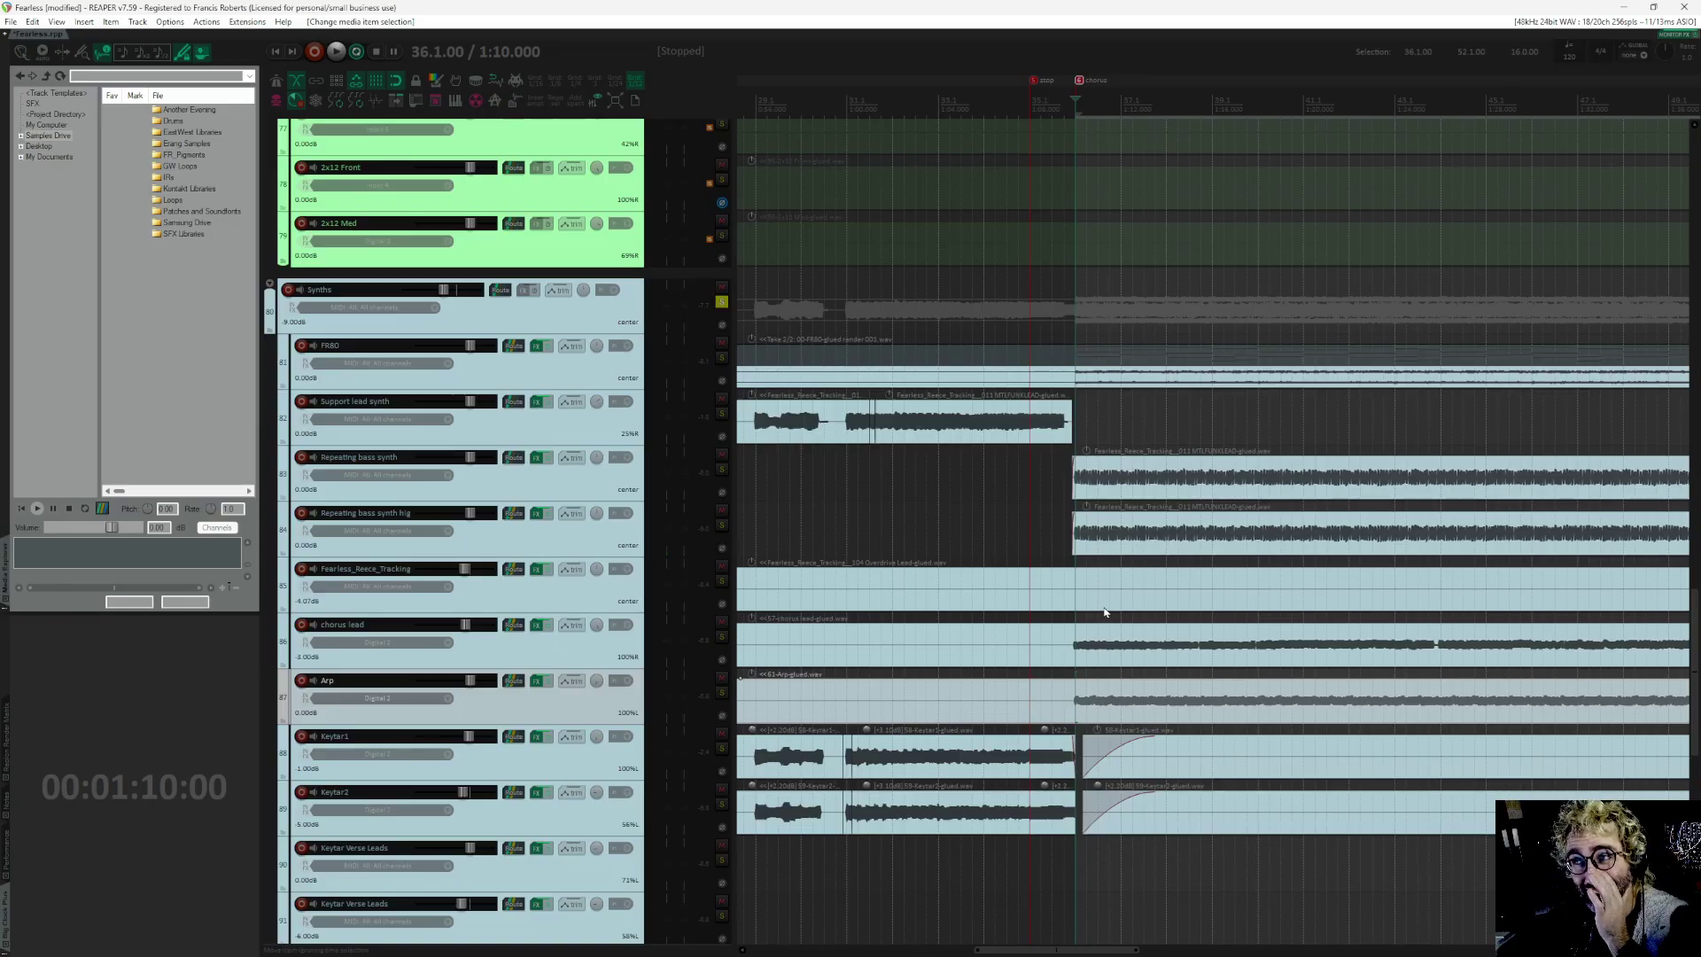
pyautogui.scroll(-2, 1213, 645)
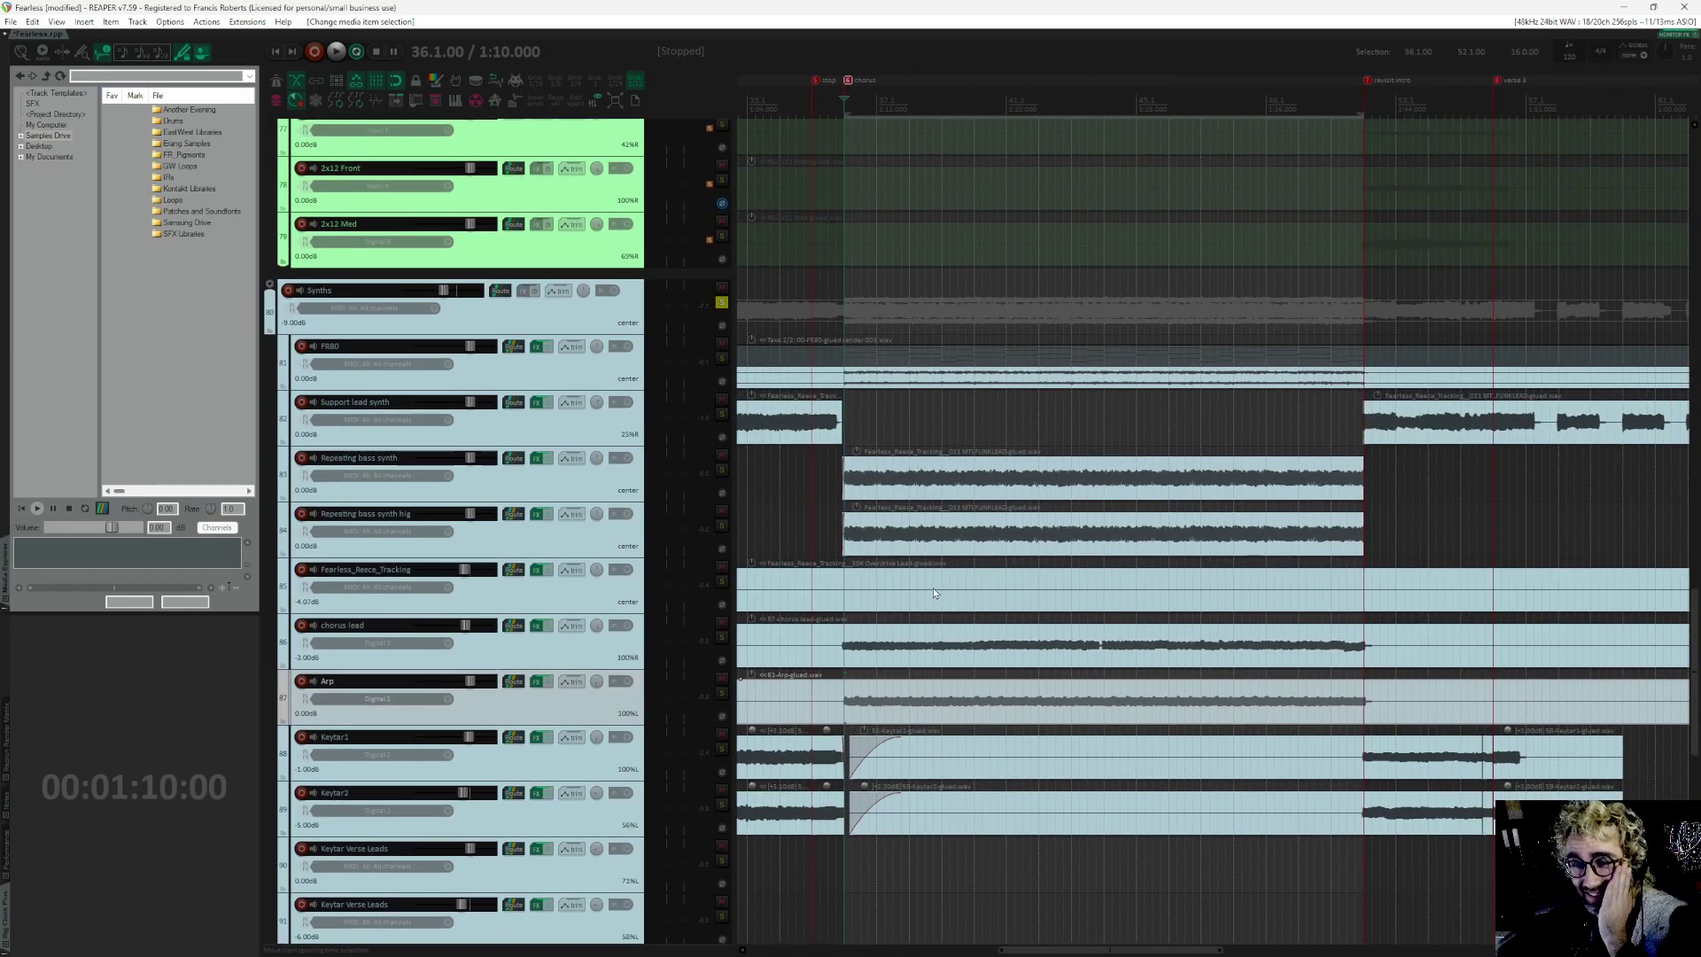
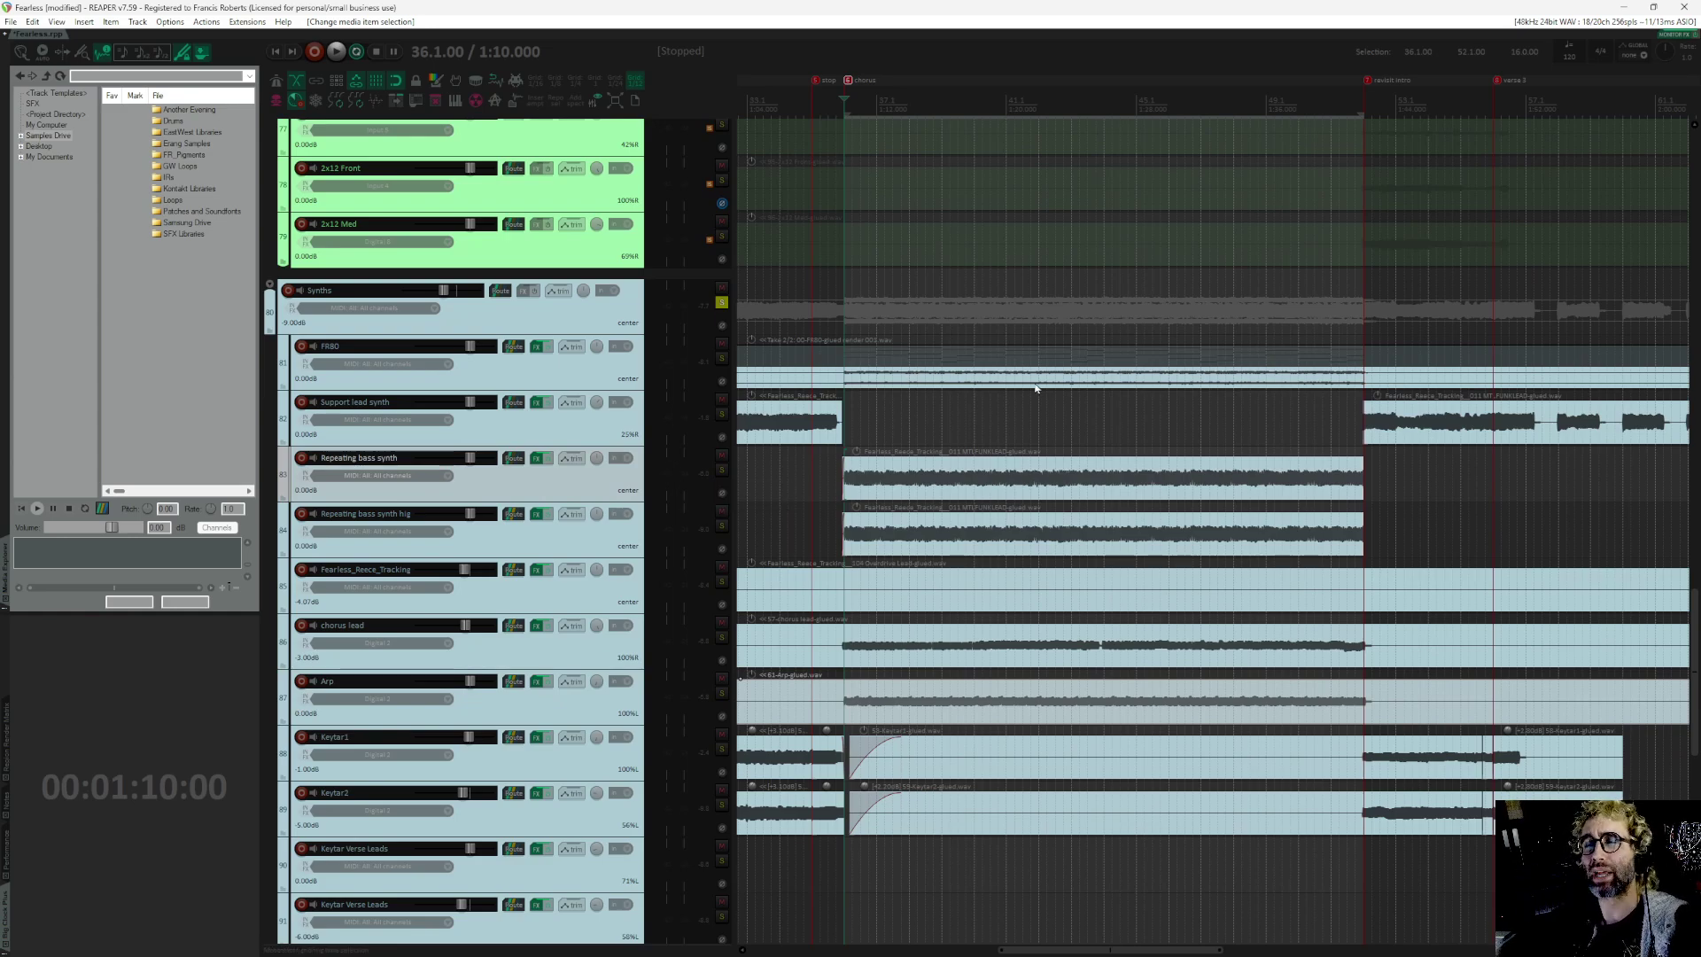
# Step: Enlarge the synth tracks, solo the first track inside the Synths folder and play it from bar 36
pyautogui.scroll(2, 788, 374)
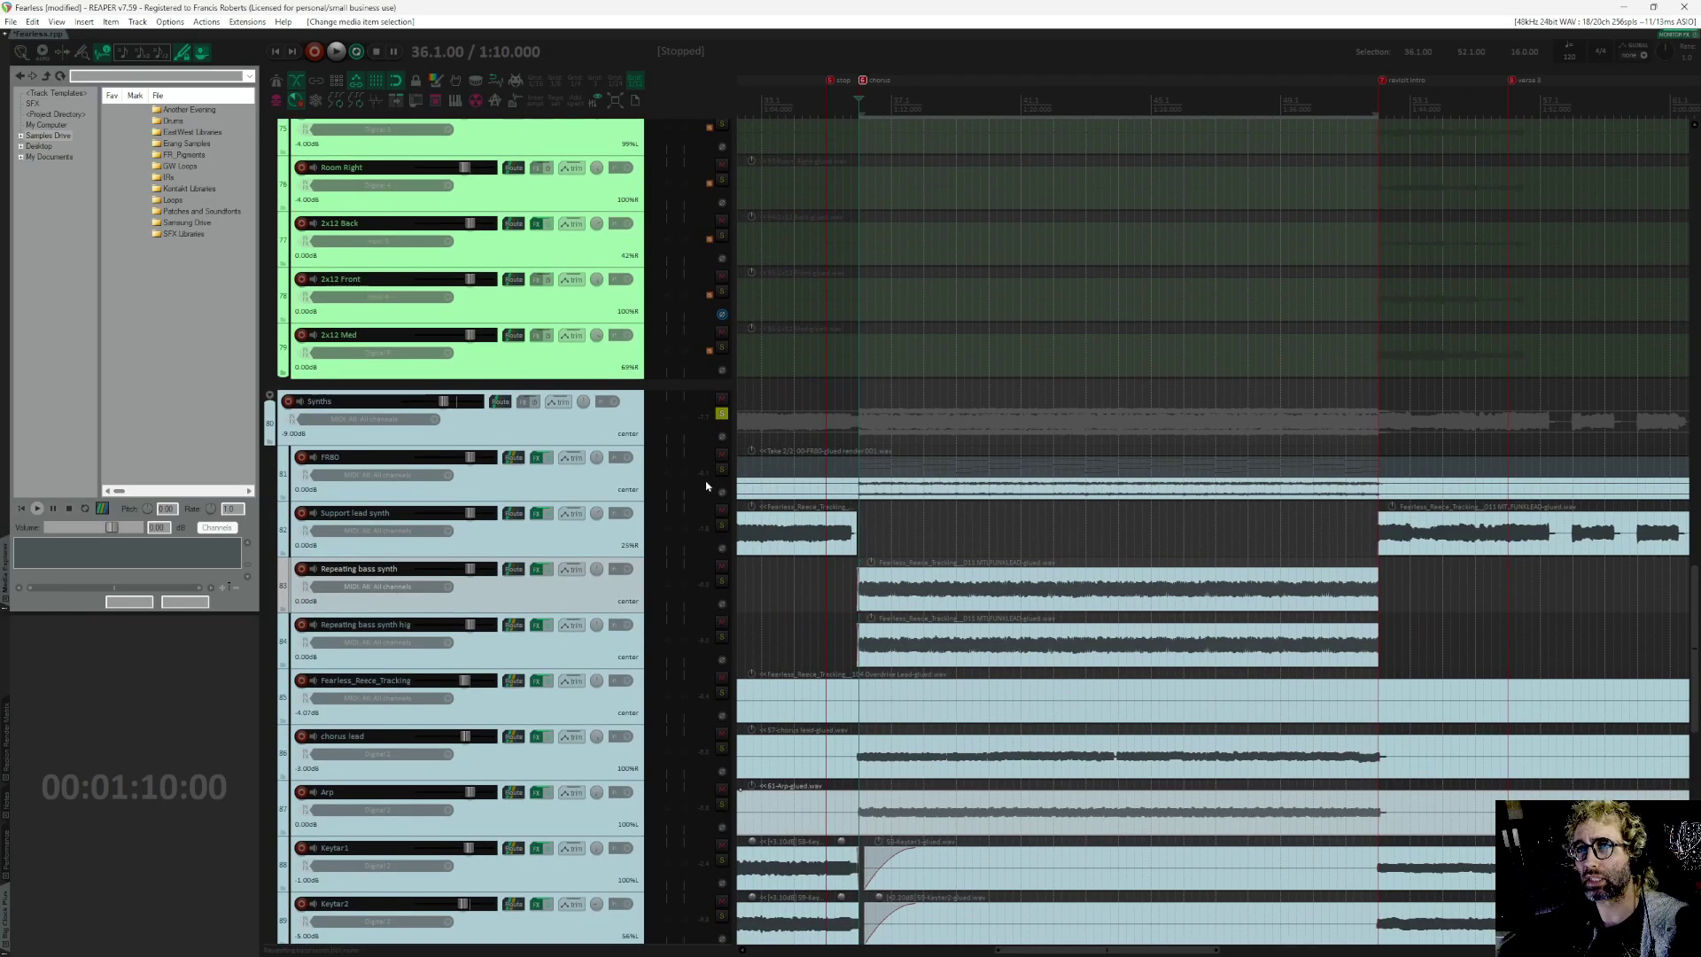
pyautogui.scroll(-1, 753, 408)
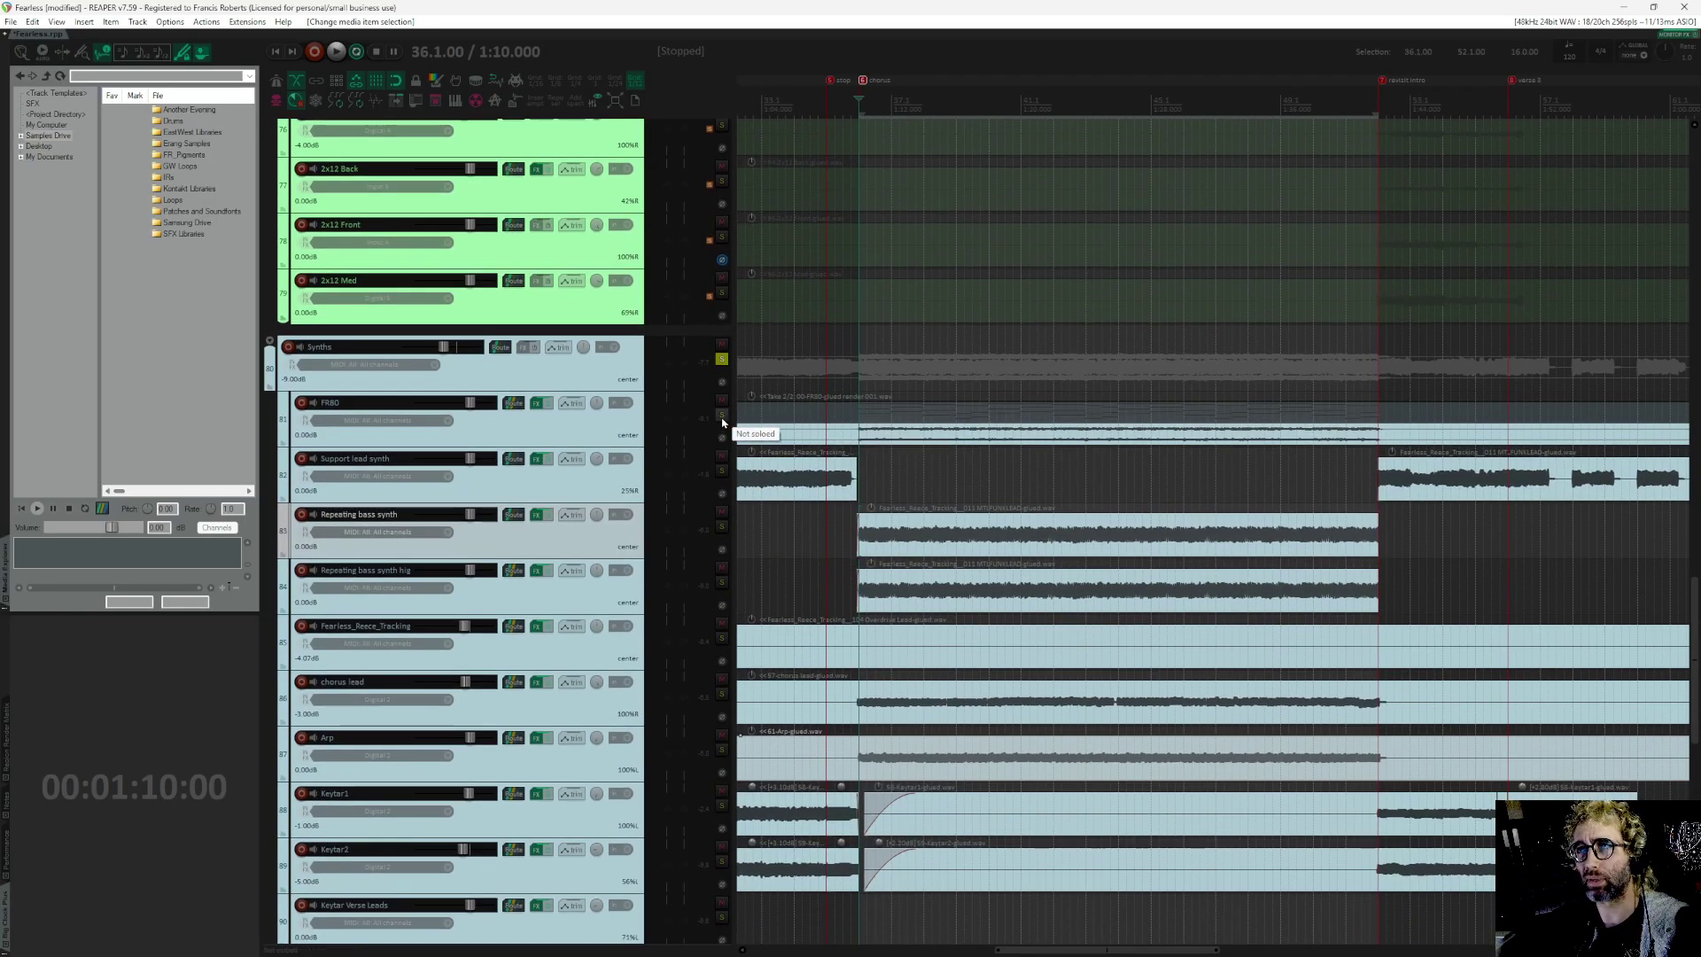
pyautogui.scroll(2, 931, 398)
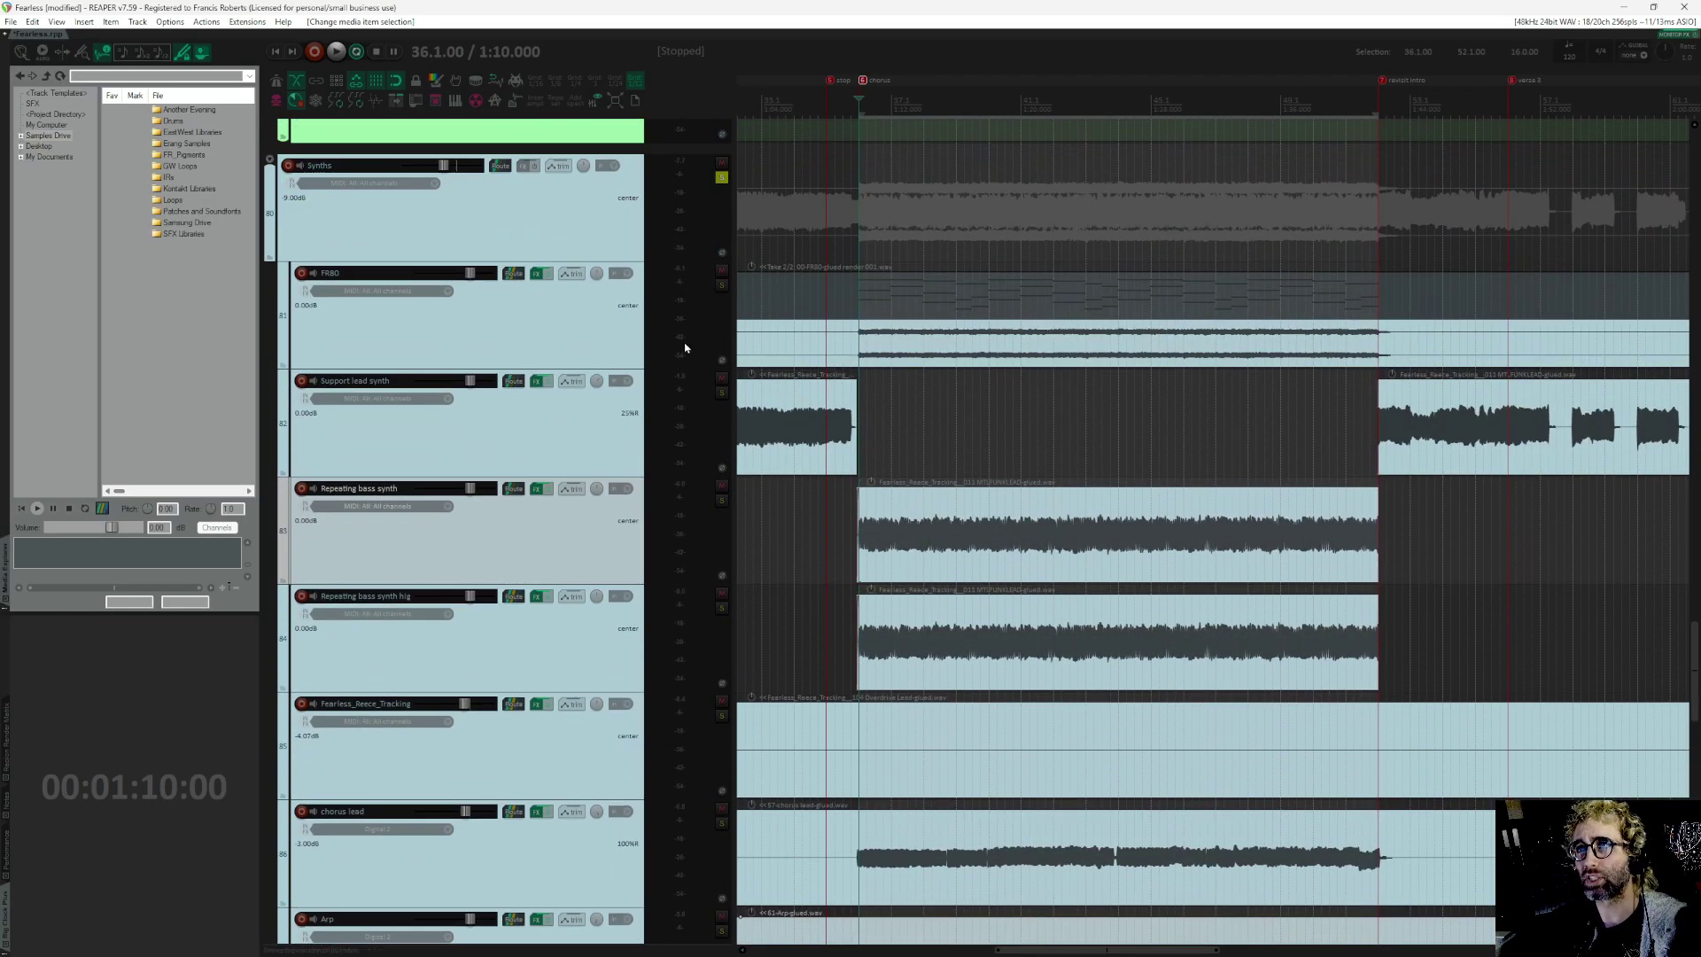
pyautogui.click(723, 287)
pyautogui.press('space')
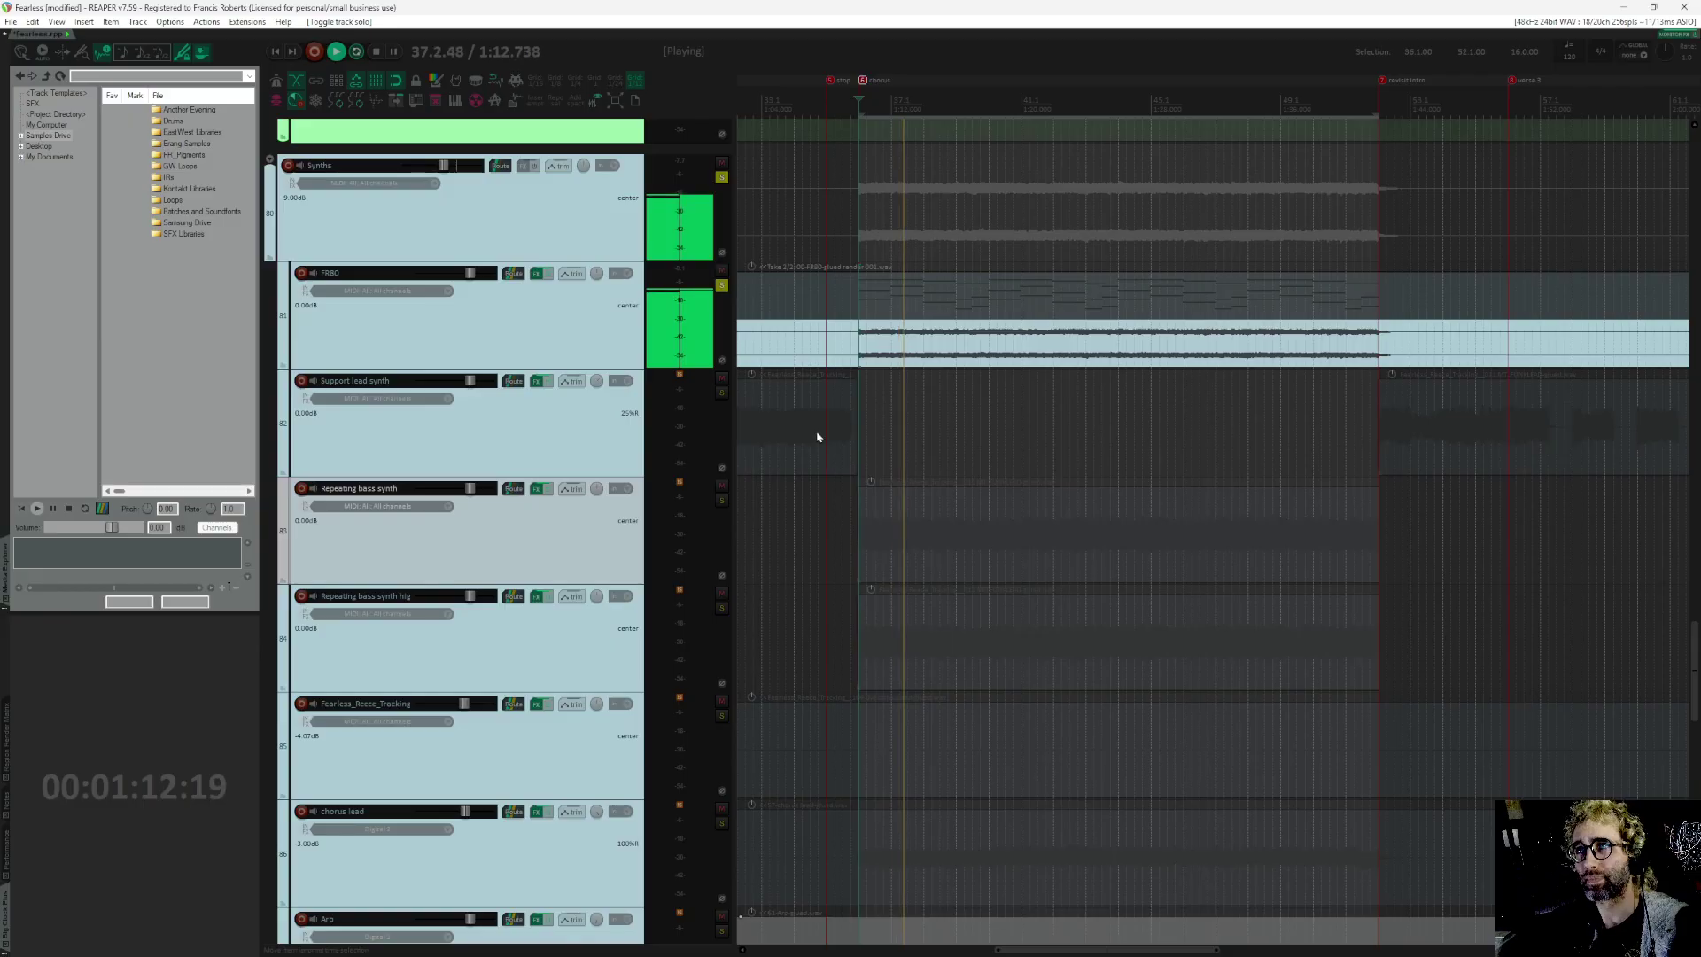
# Step: Stop playback, unsolo the first synth track and play the full Synths folder from bar 36 again
pyautogui.scroll(-4, 838, 491)
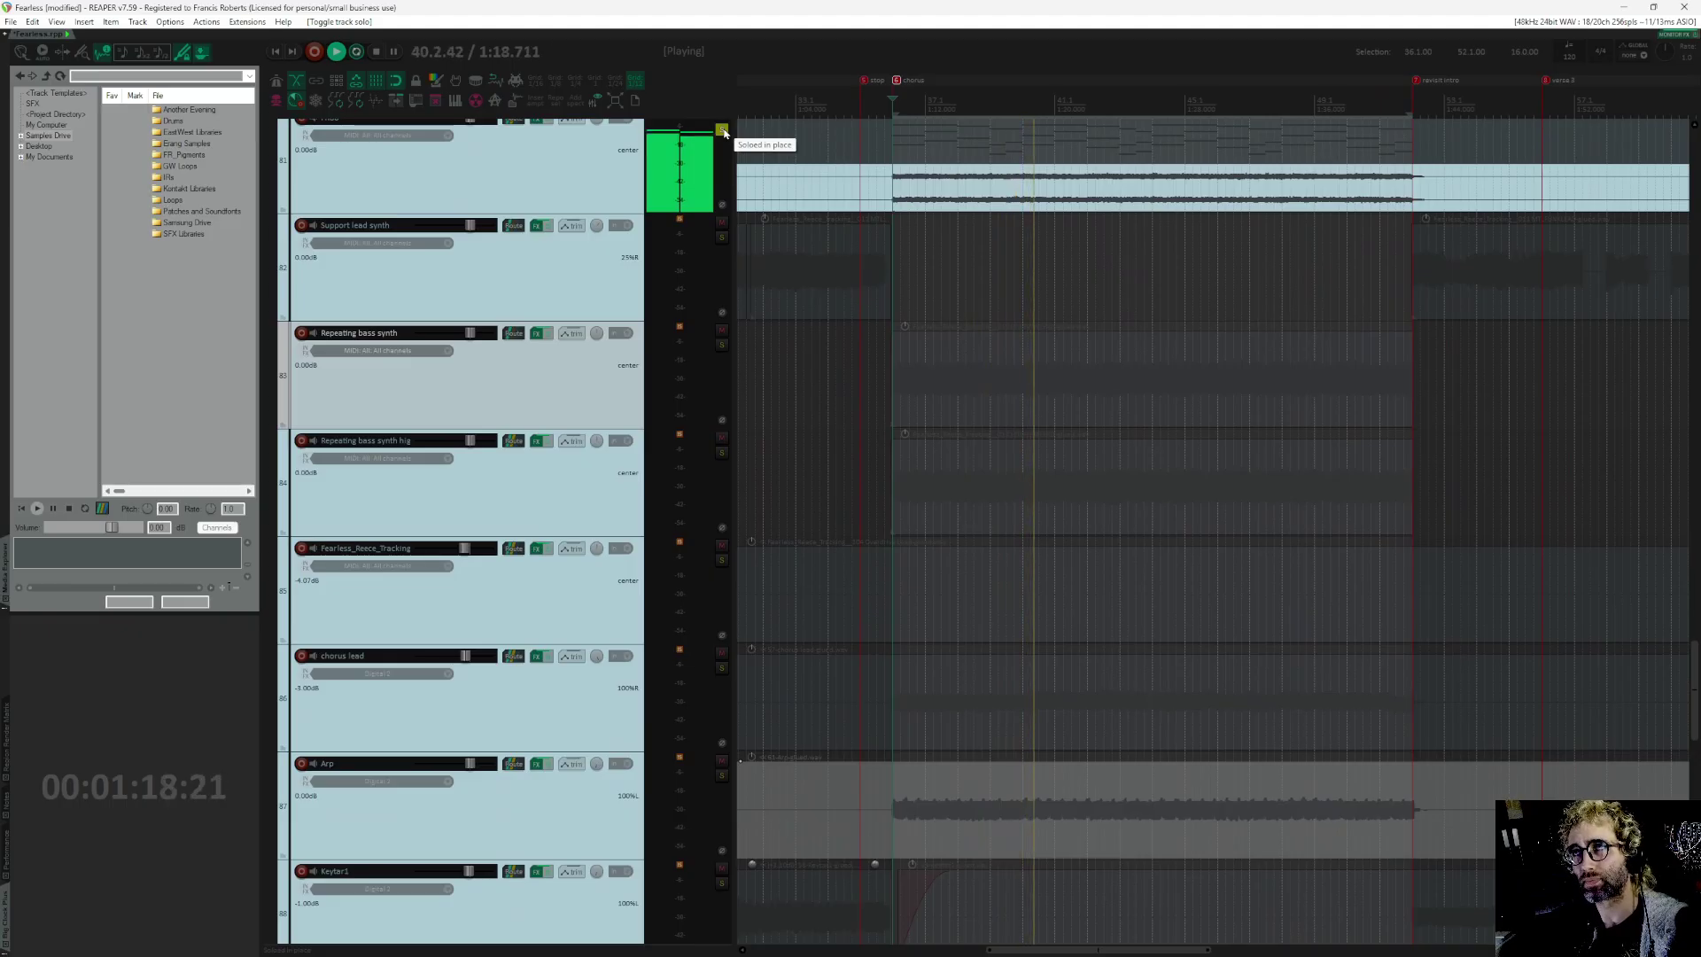
pyautogui.press('space')
pyautogui.click(724, 133)
pyautogui.press('space')
pyautogui.scroll(4, 716, 319)
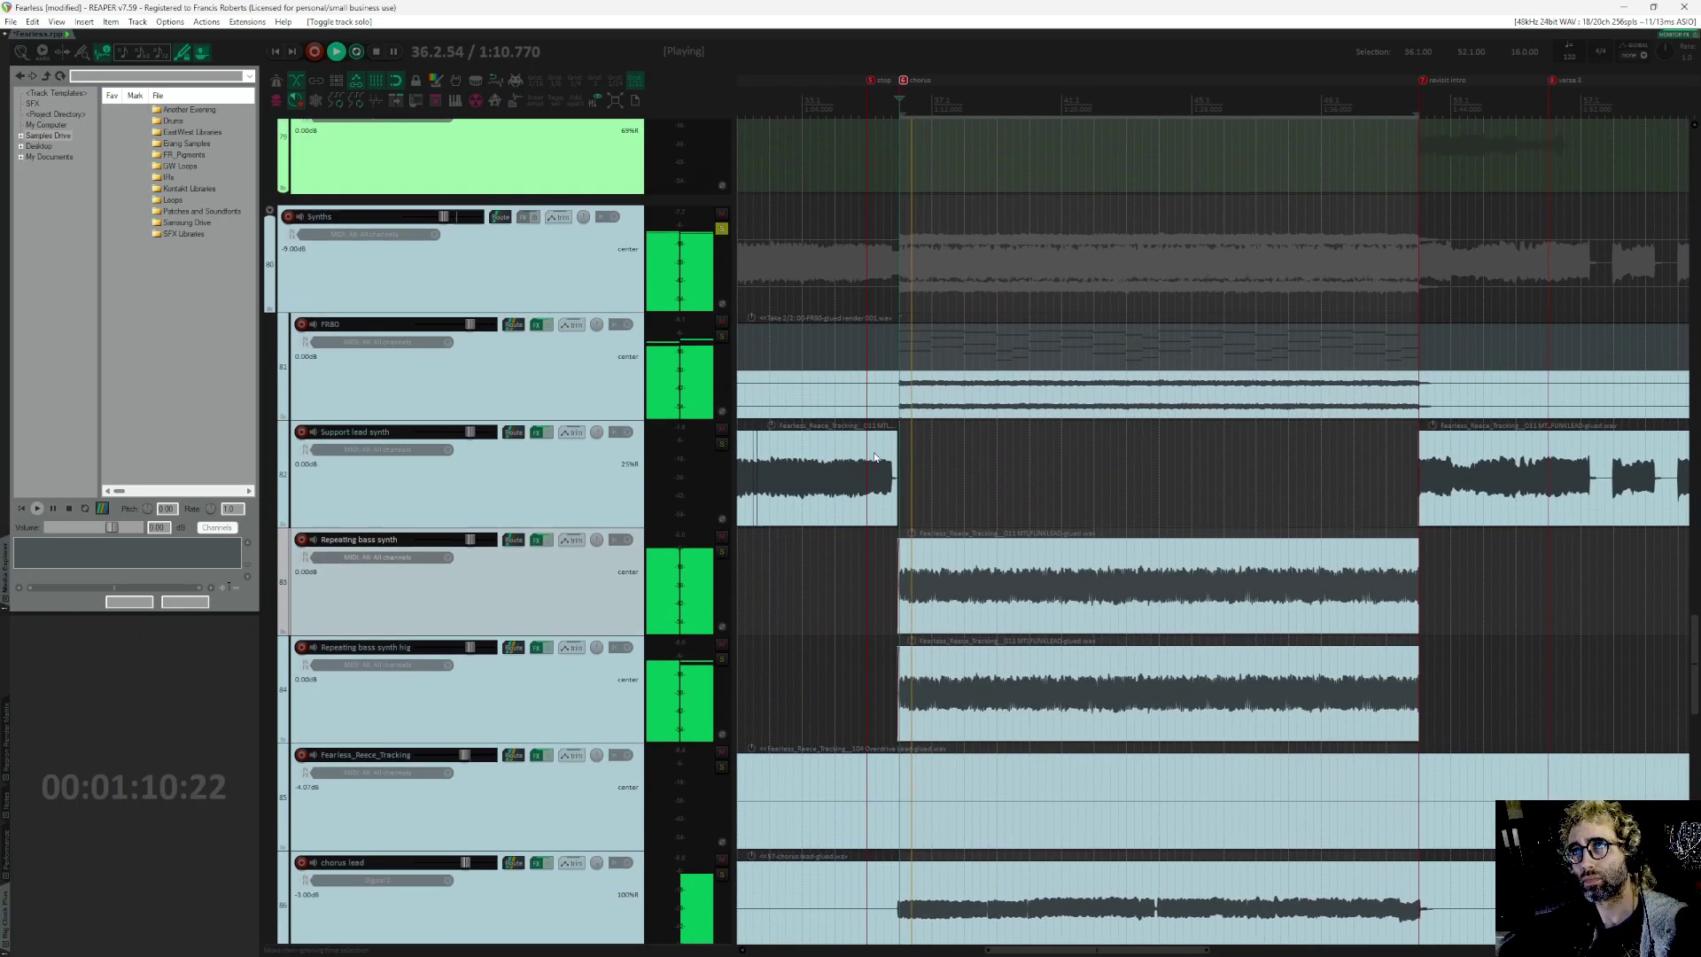
# Step: Mute and unmute the first track in the Synths folder during playback to compare, then stop and shrink the tracks to overview height
pyautogui.click(722, 322)
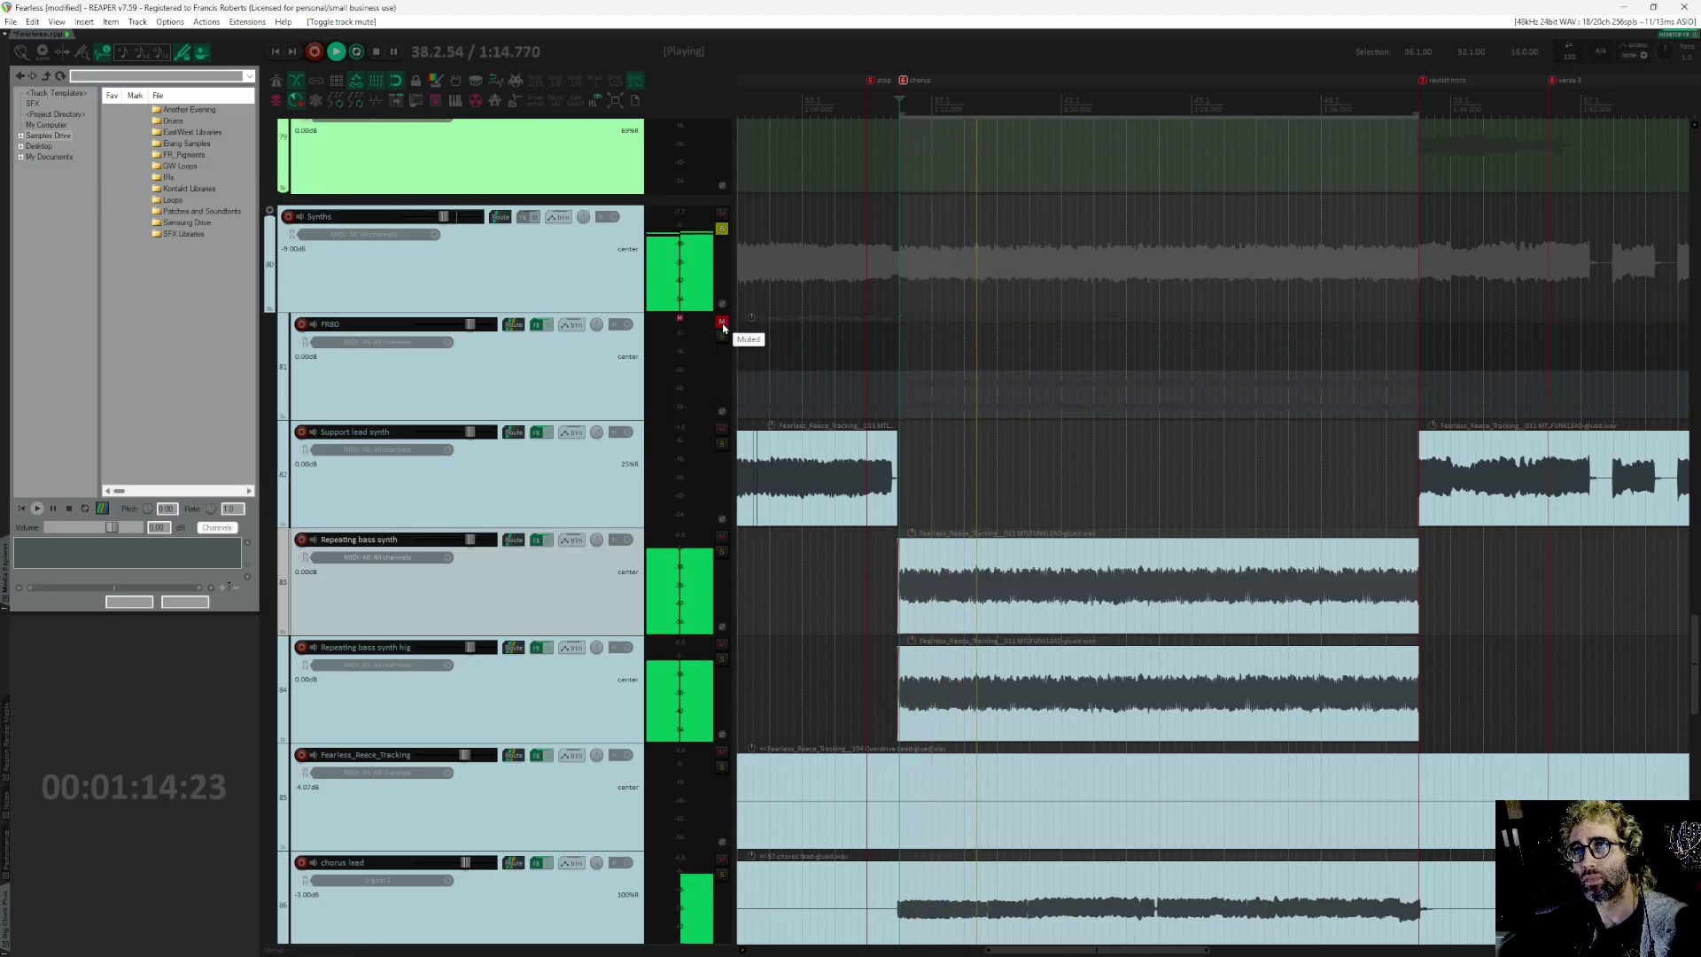
pyautogui.click(722, 323)
pyautogui.press('space')
pyautogui.press('`')
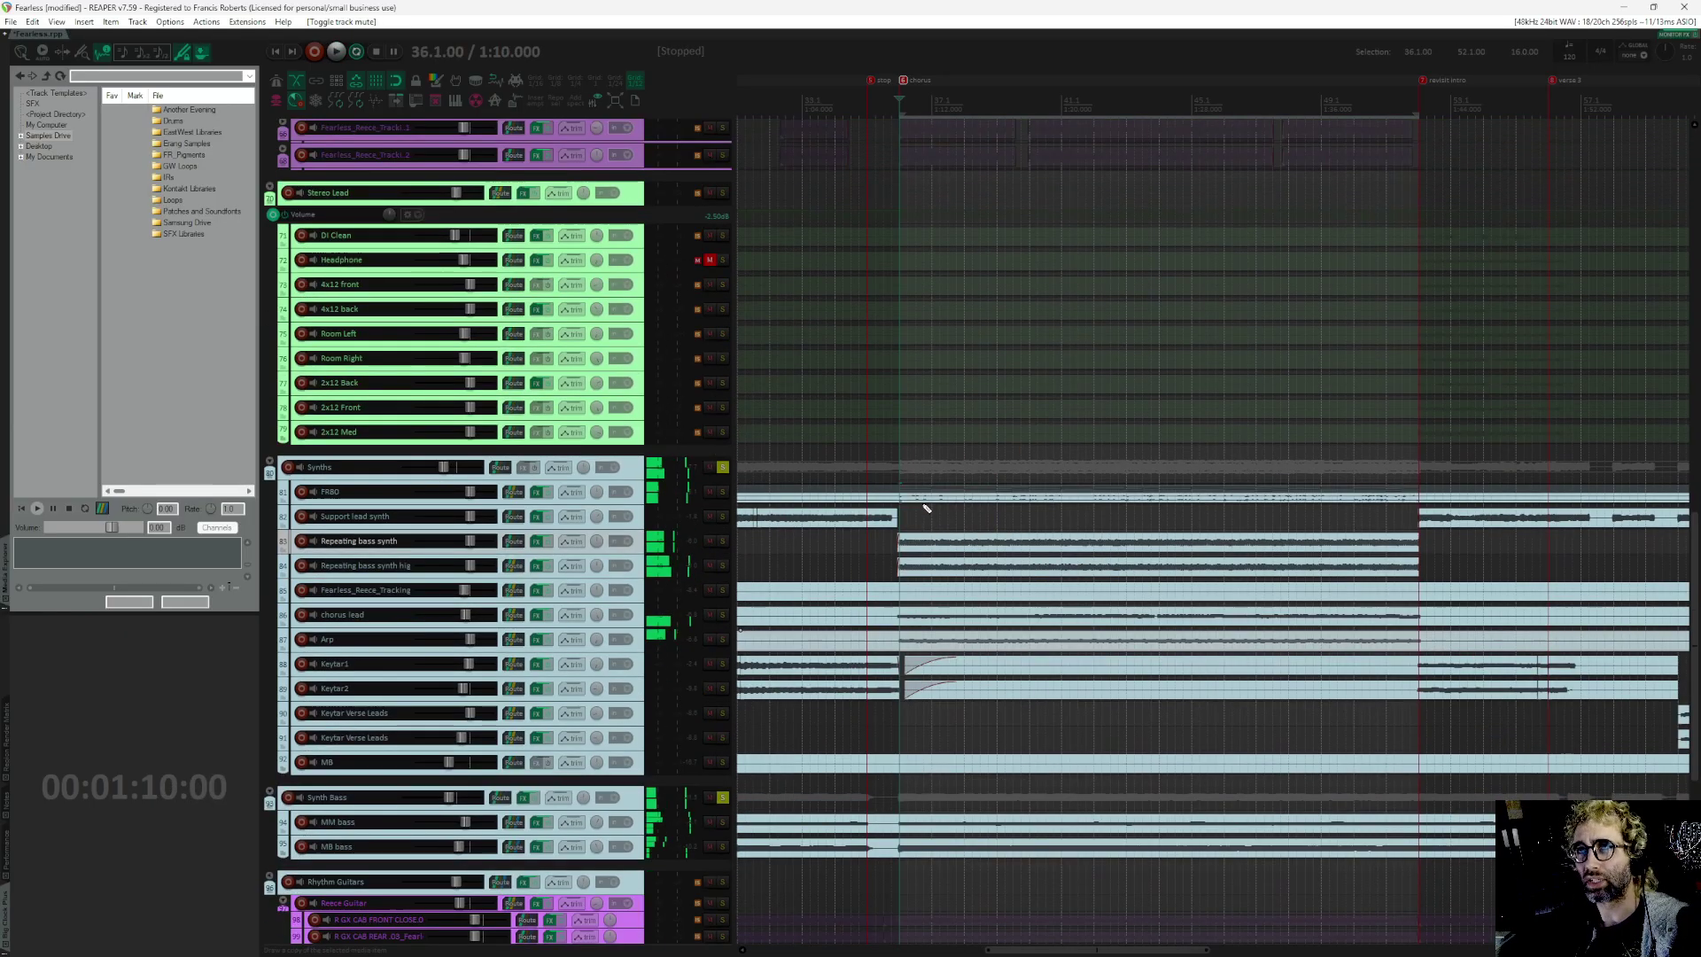
# Step: Clear the time selection, play the soloed synth folders from 52.2.00 just after the chorus, and stop
pyautogui.scroll(-3, 932, 387)
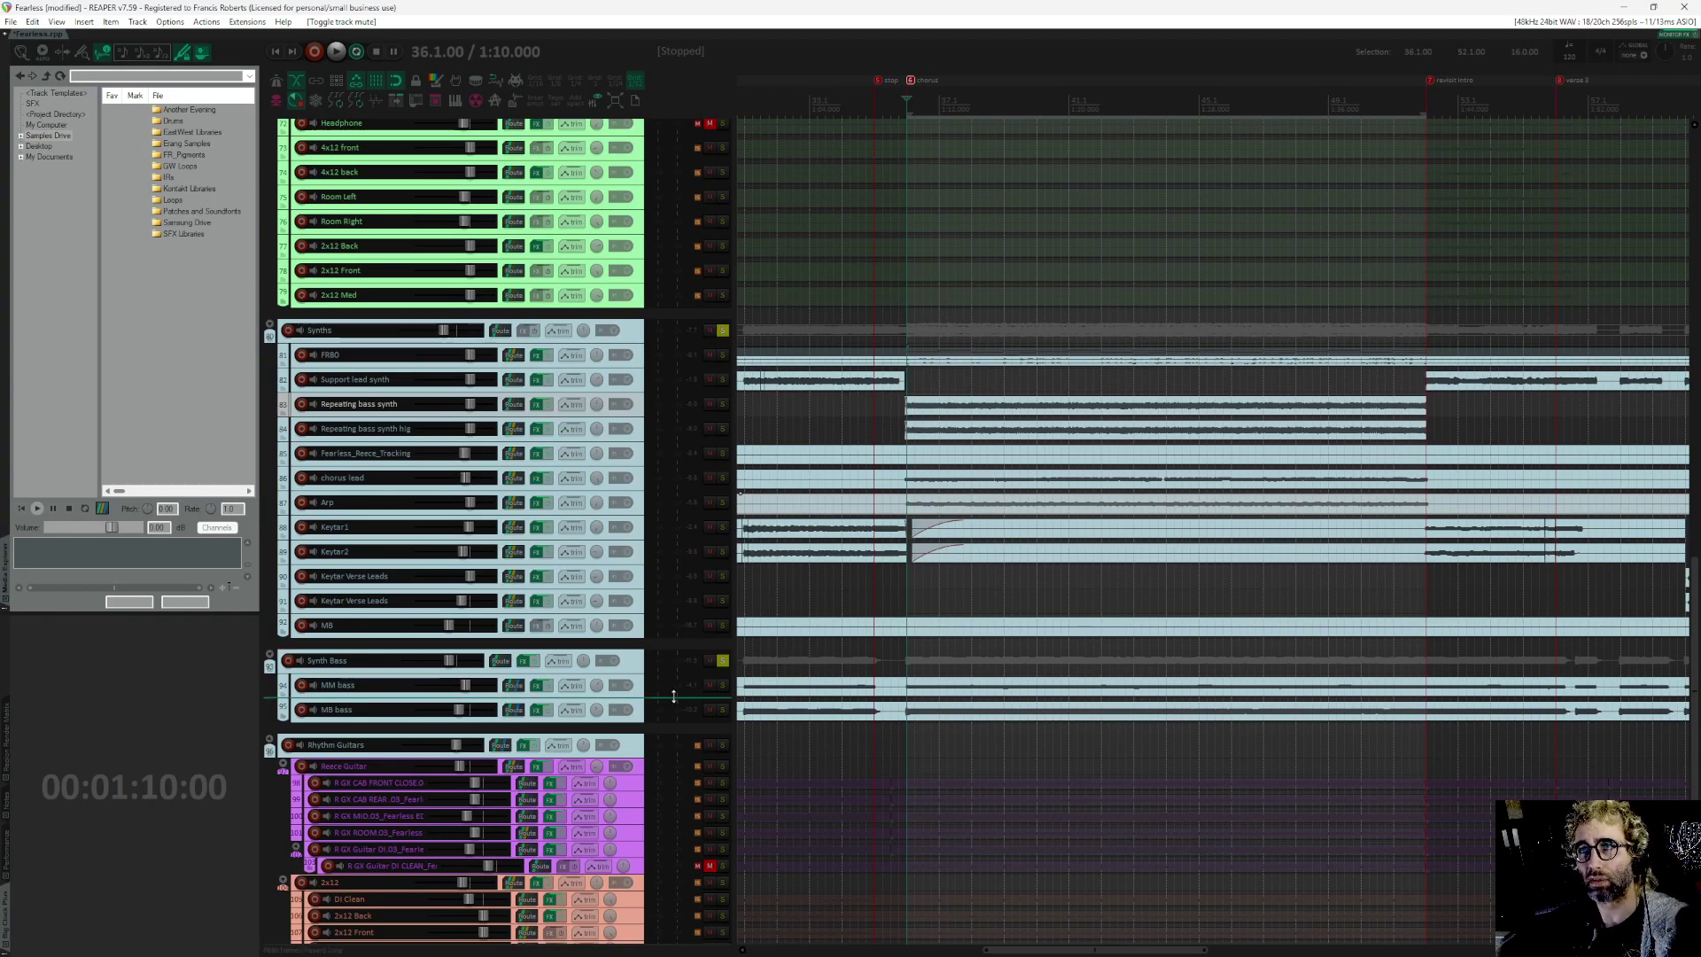
pyautogui.hscroll(5, 1251, 434)
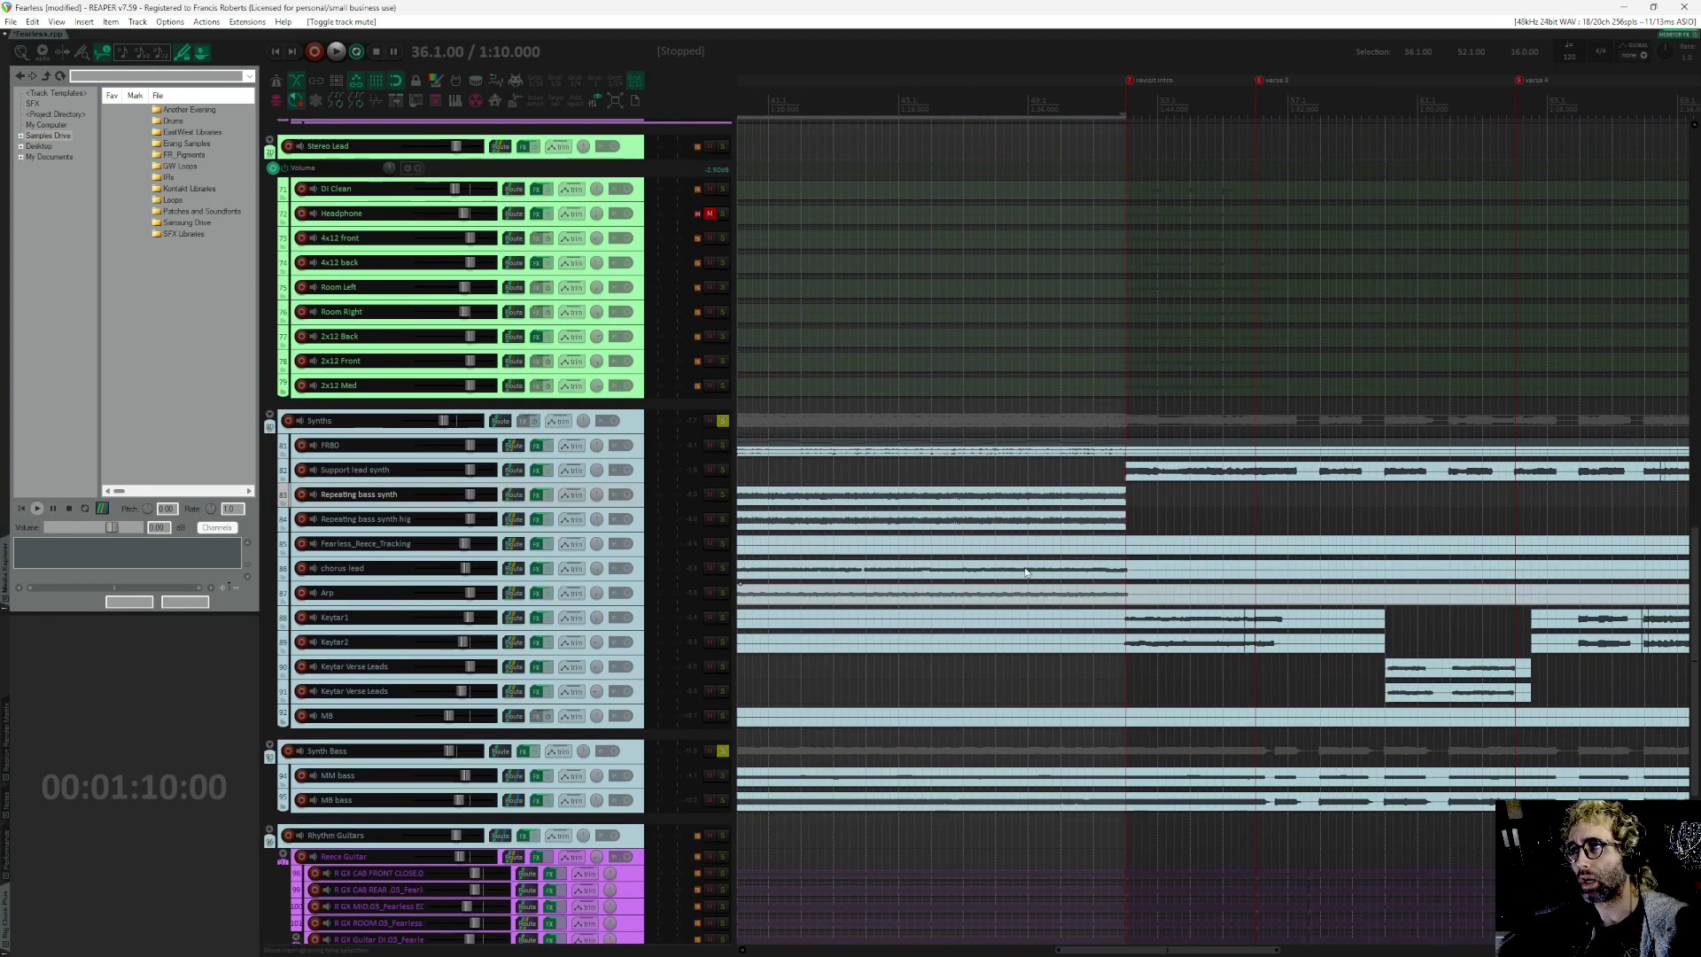
pyautogui.press('Escape')
pyautogui.hscroll(2, 1152, 487)
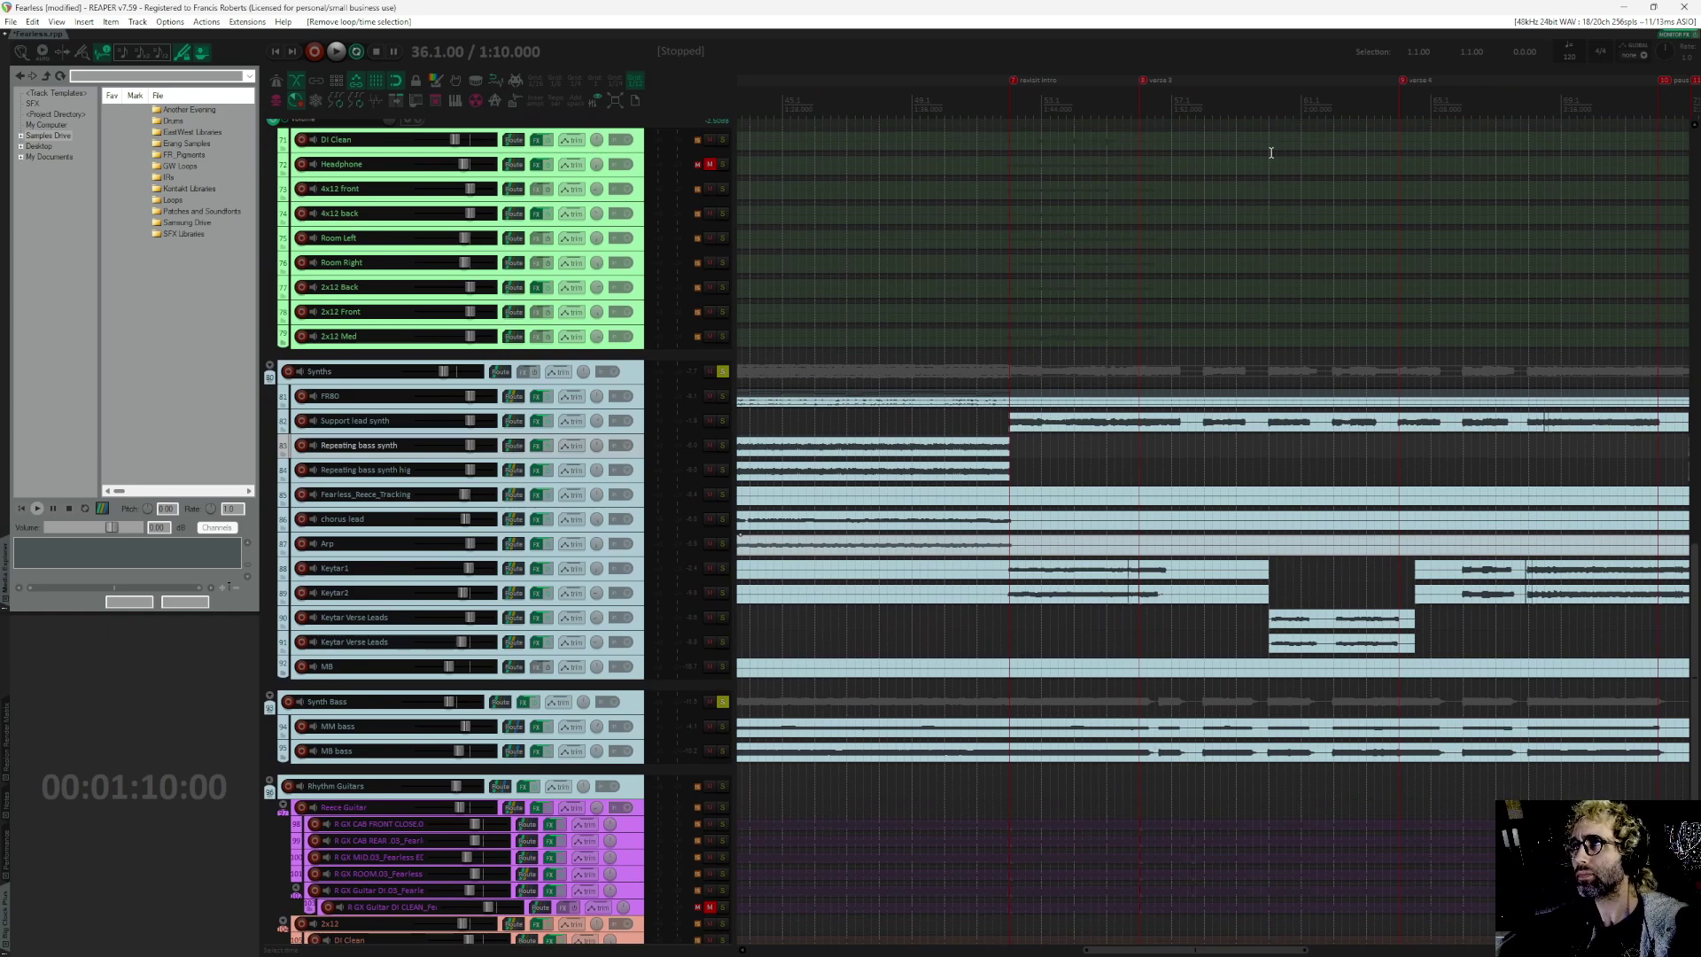
pyautogui.click(1016, 104)
pyautogui.press('space')
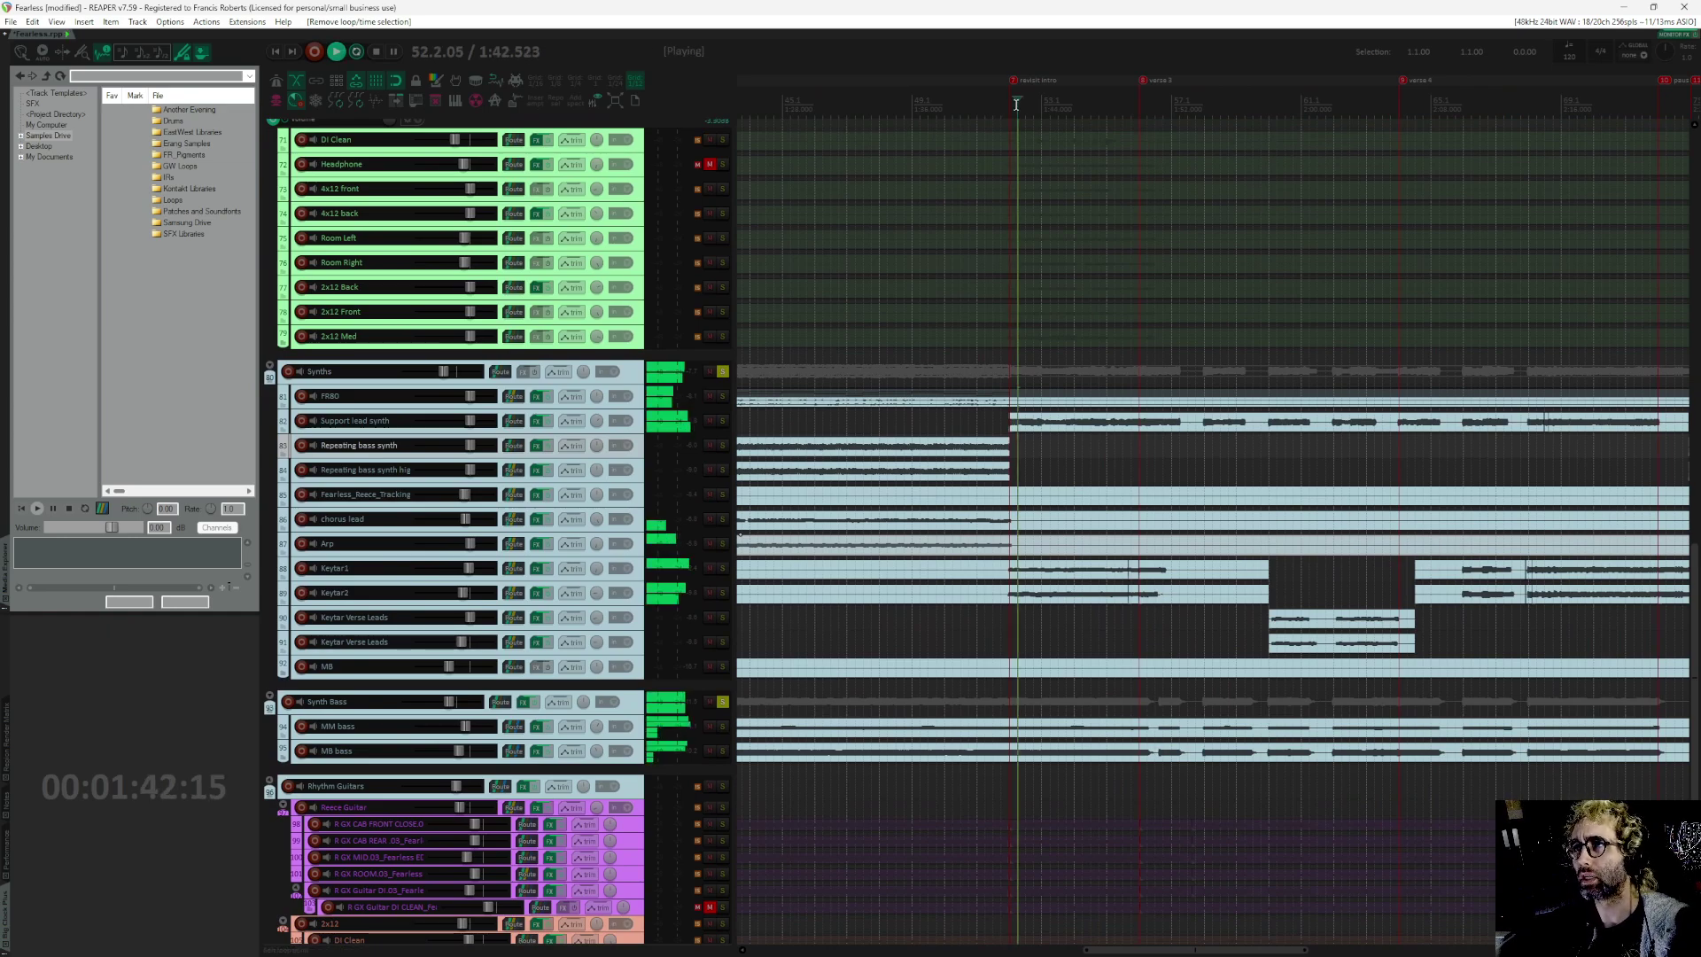
pyautogui.scroll(-3, 917, 507)
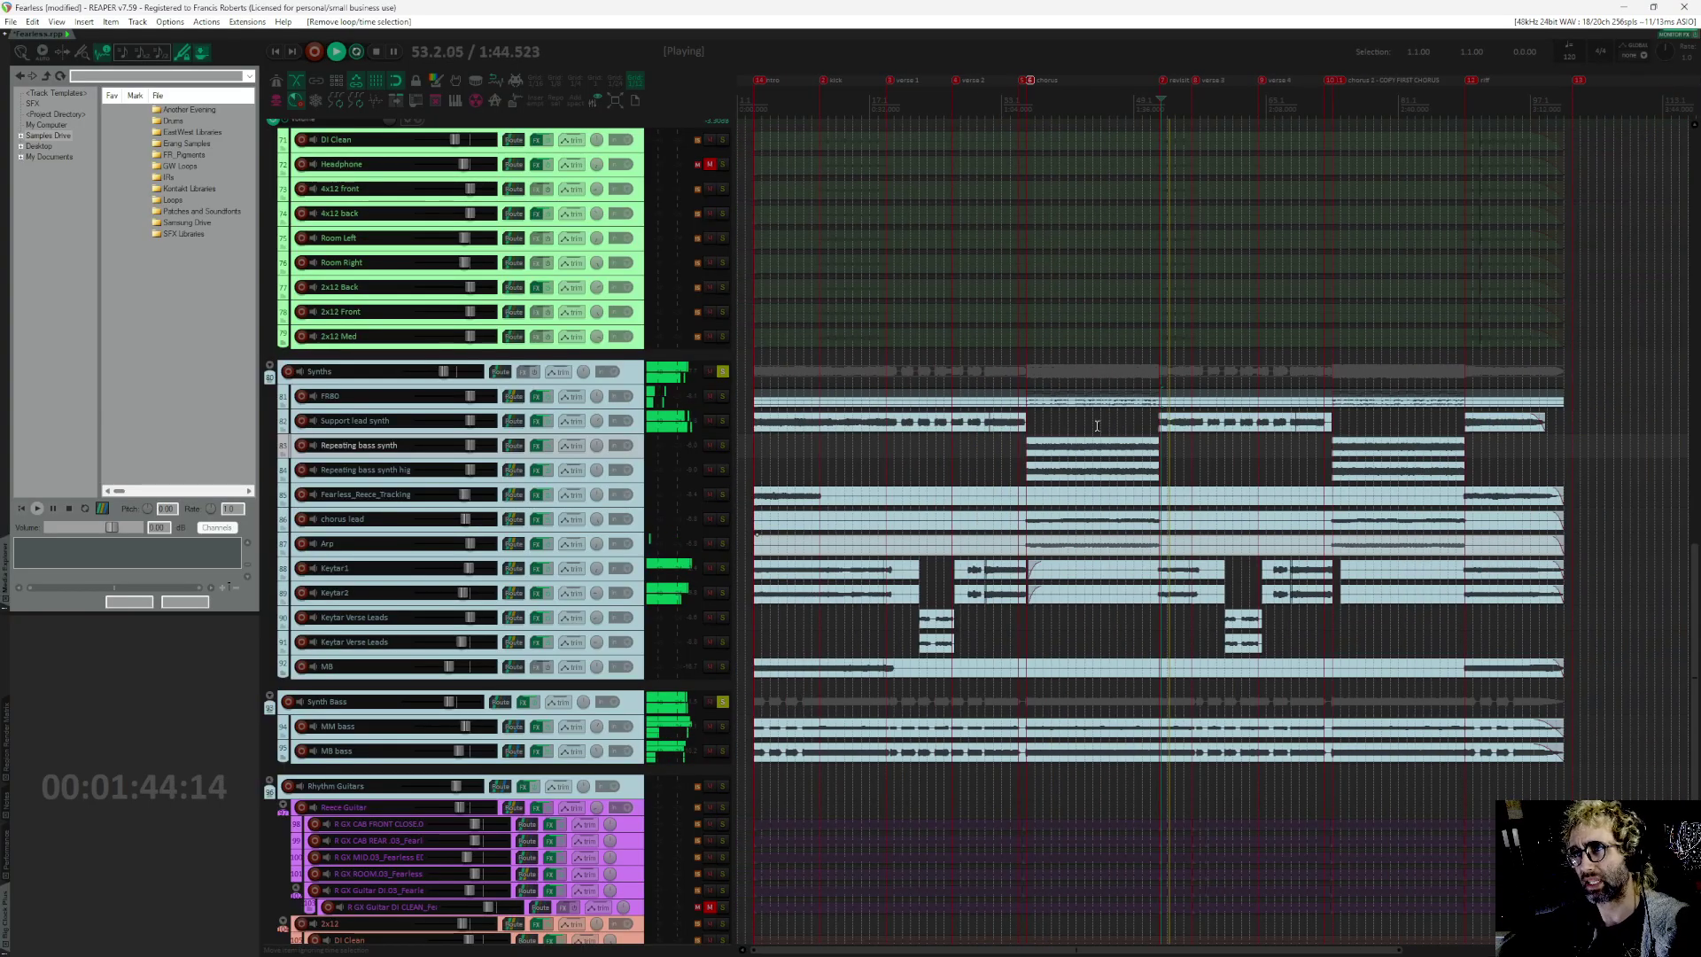
pyautogui.press('space')
# Step: Play the soloed Synths and Synth Bass folders from the final section marker at bar 89, then stop
pyautogui.scroll(1, 1191, 455)
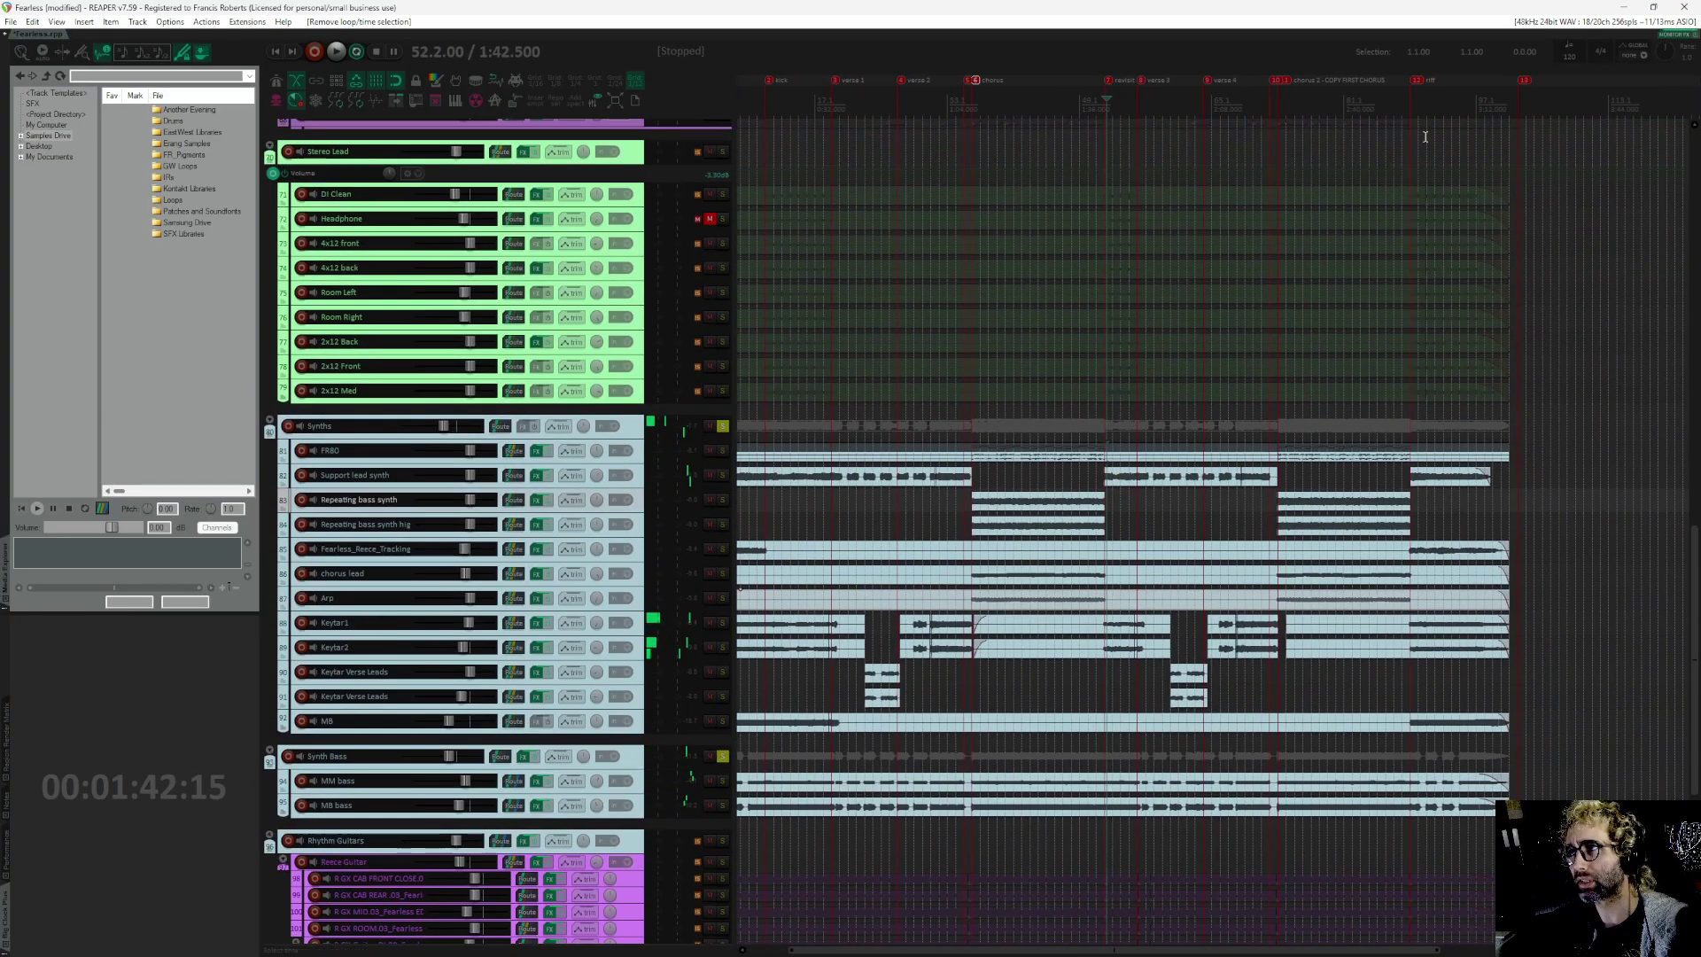
pyautogui.scroll(5, 1409, 159)
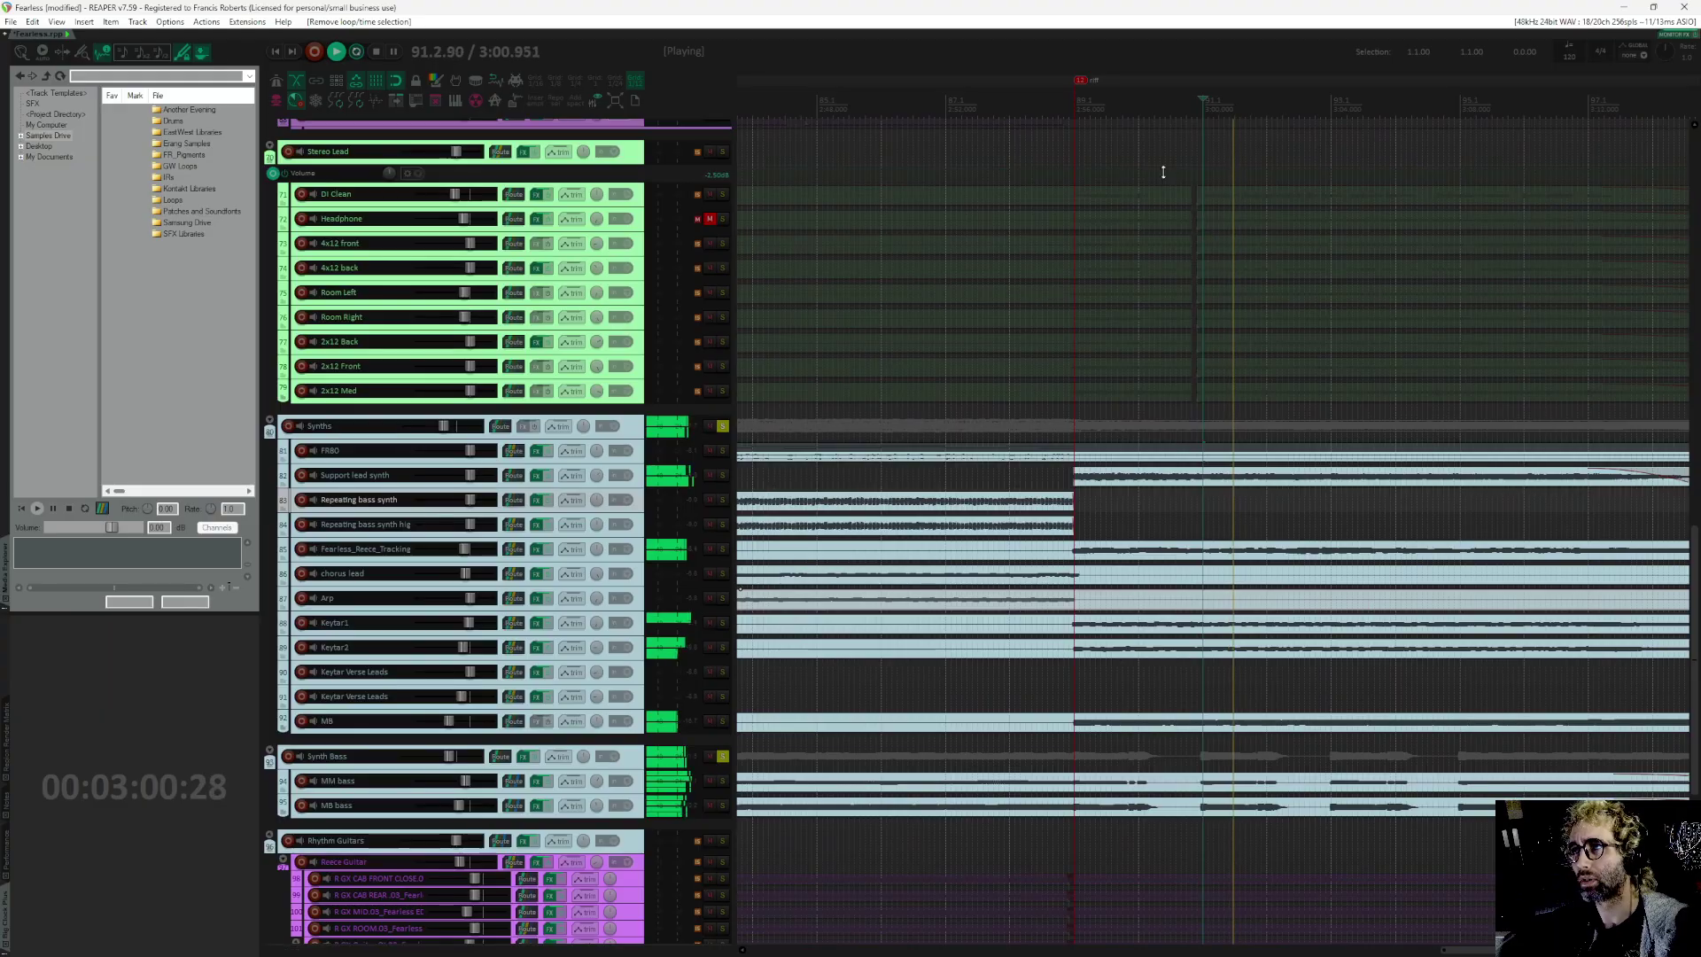
pyautogui.click(1074, 104)
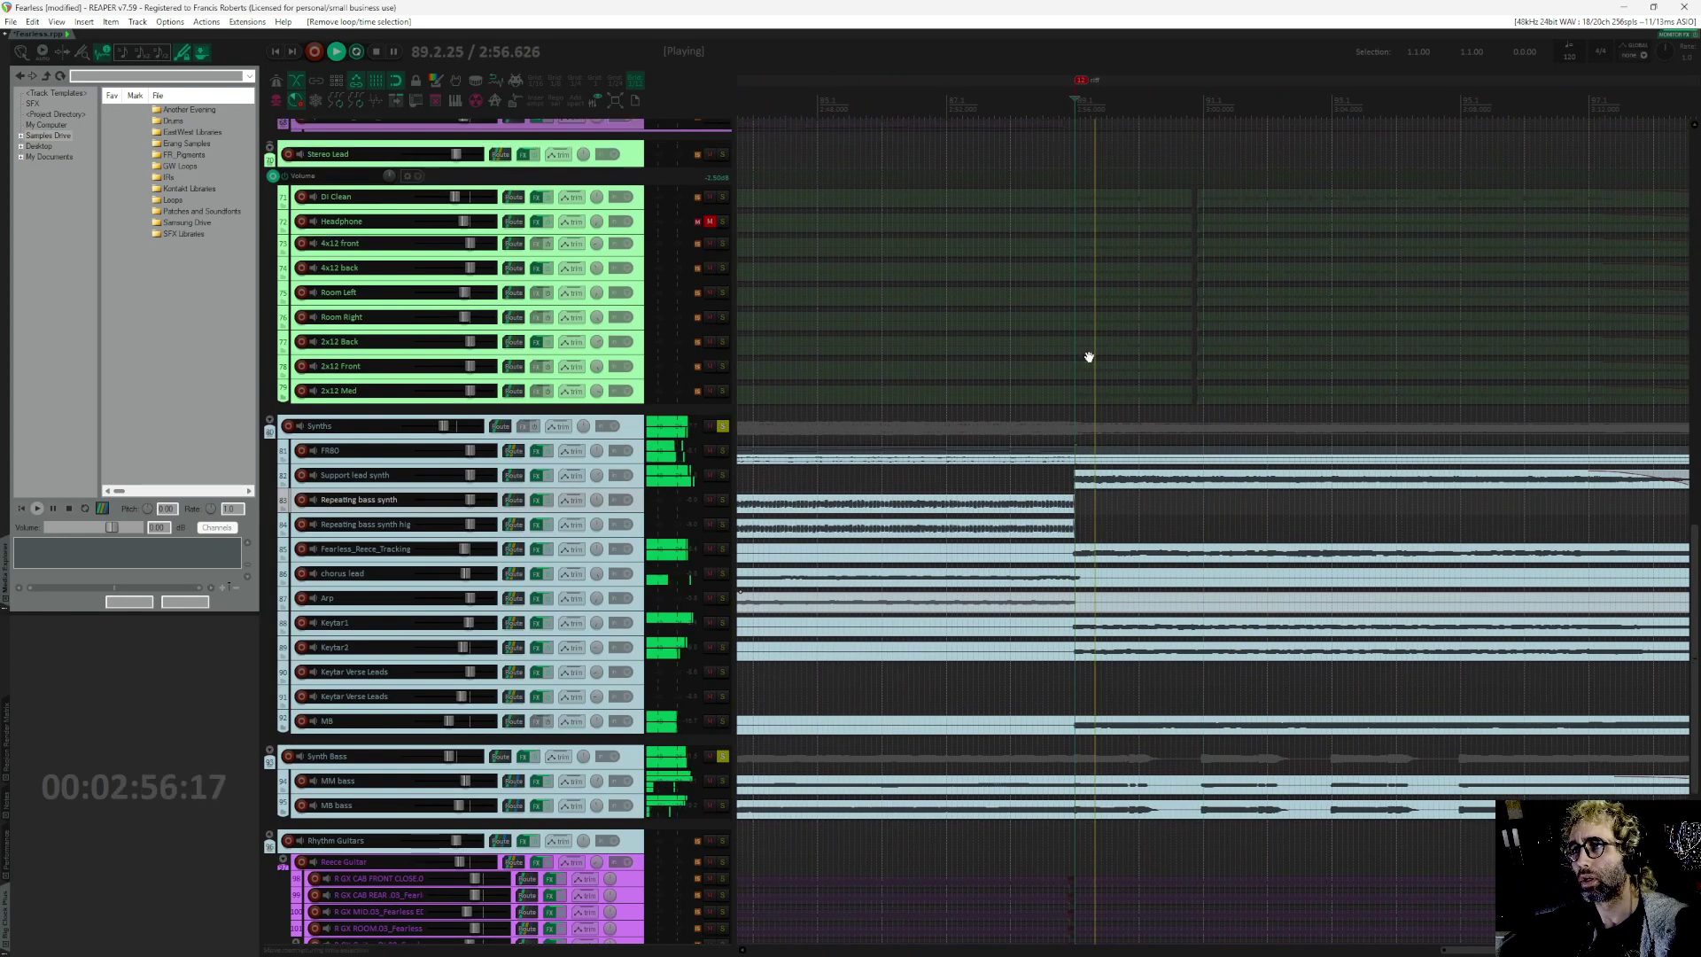
pyautogui.scroll(3, 1090, 361)
pyautogui.press('space')
# Step: Unsolo the Synths and Synth Bass folders
pyautogui.click(723, 577)
pyautogui.scroll(-3, 835, 649)
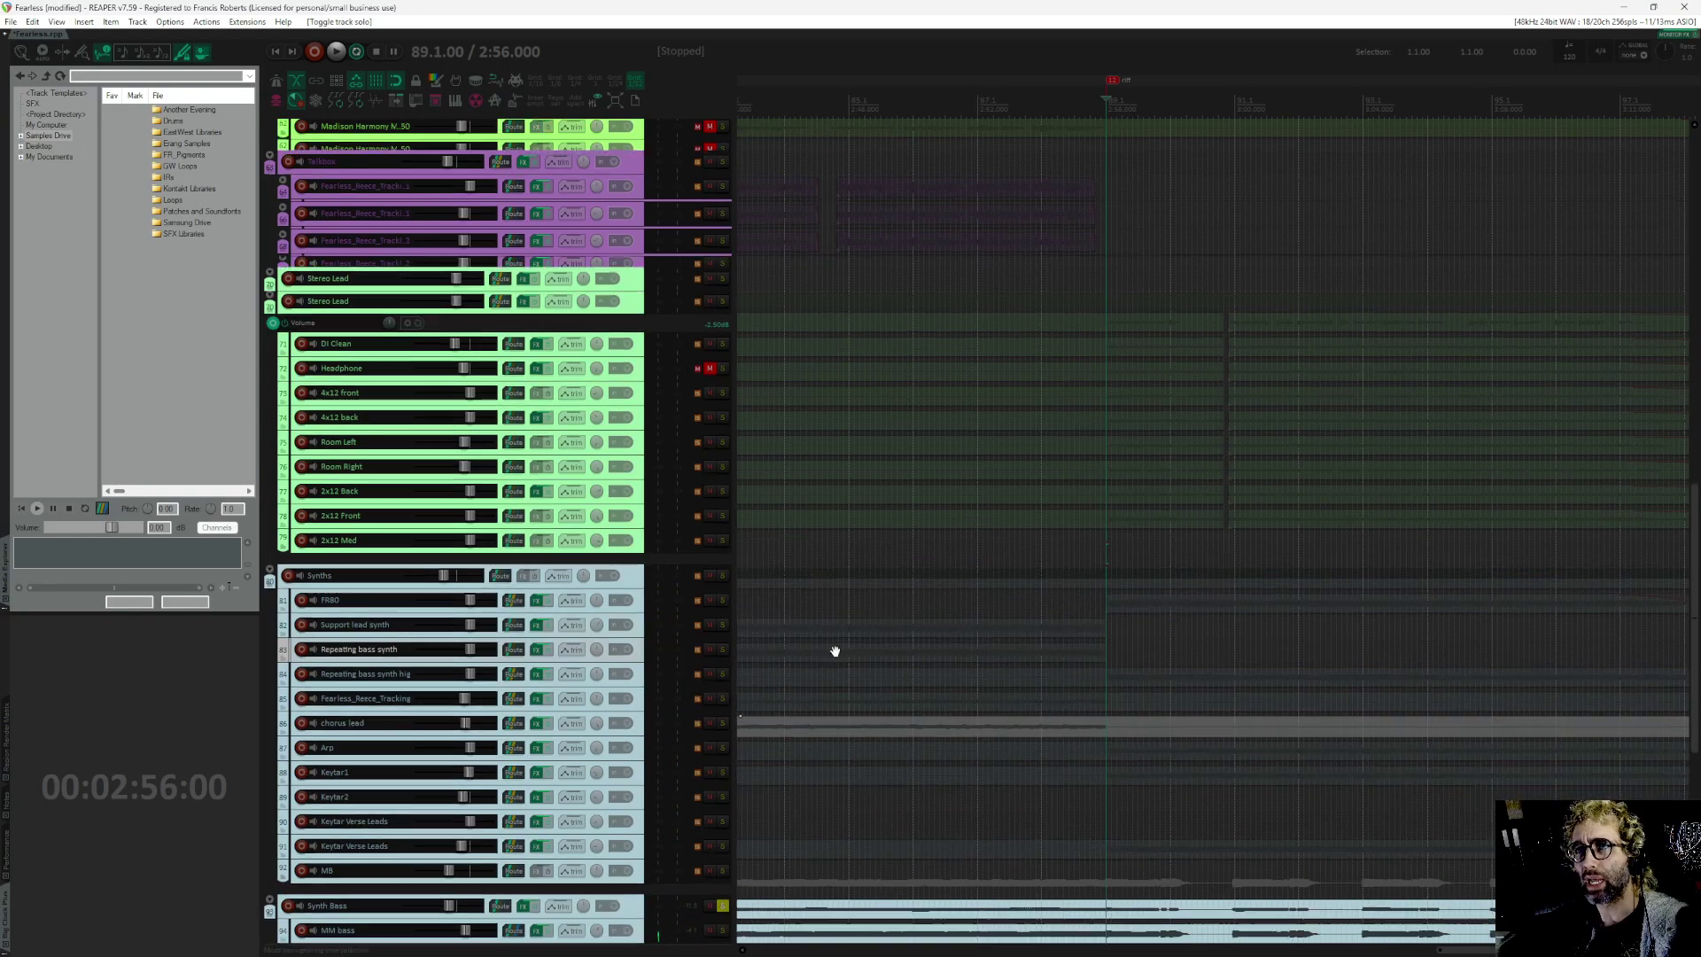
pyautogui.click(723, 690)
# Step: Solo the Sound Design folder and play it from bar 89
pyautogui.scroll(-3, 949, 524)
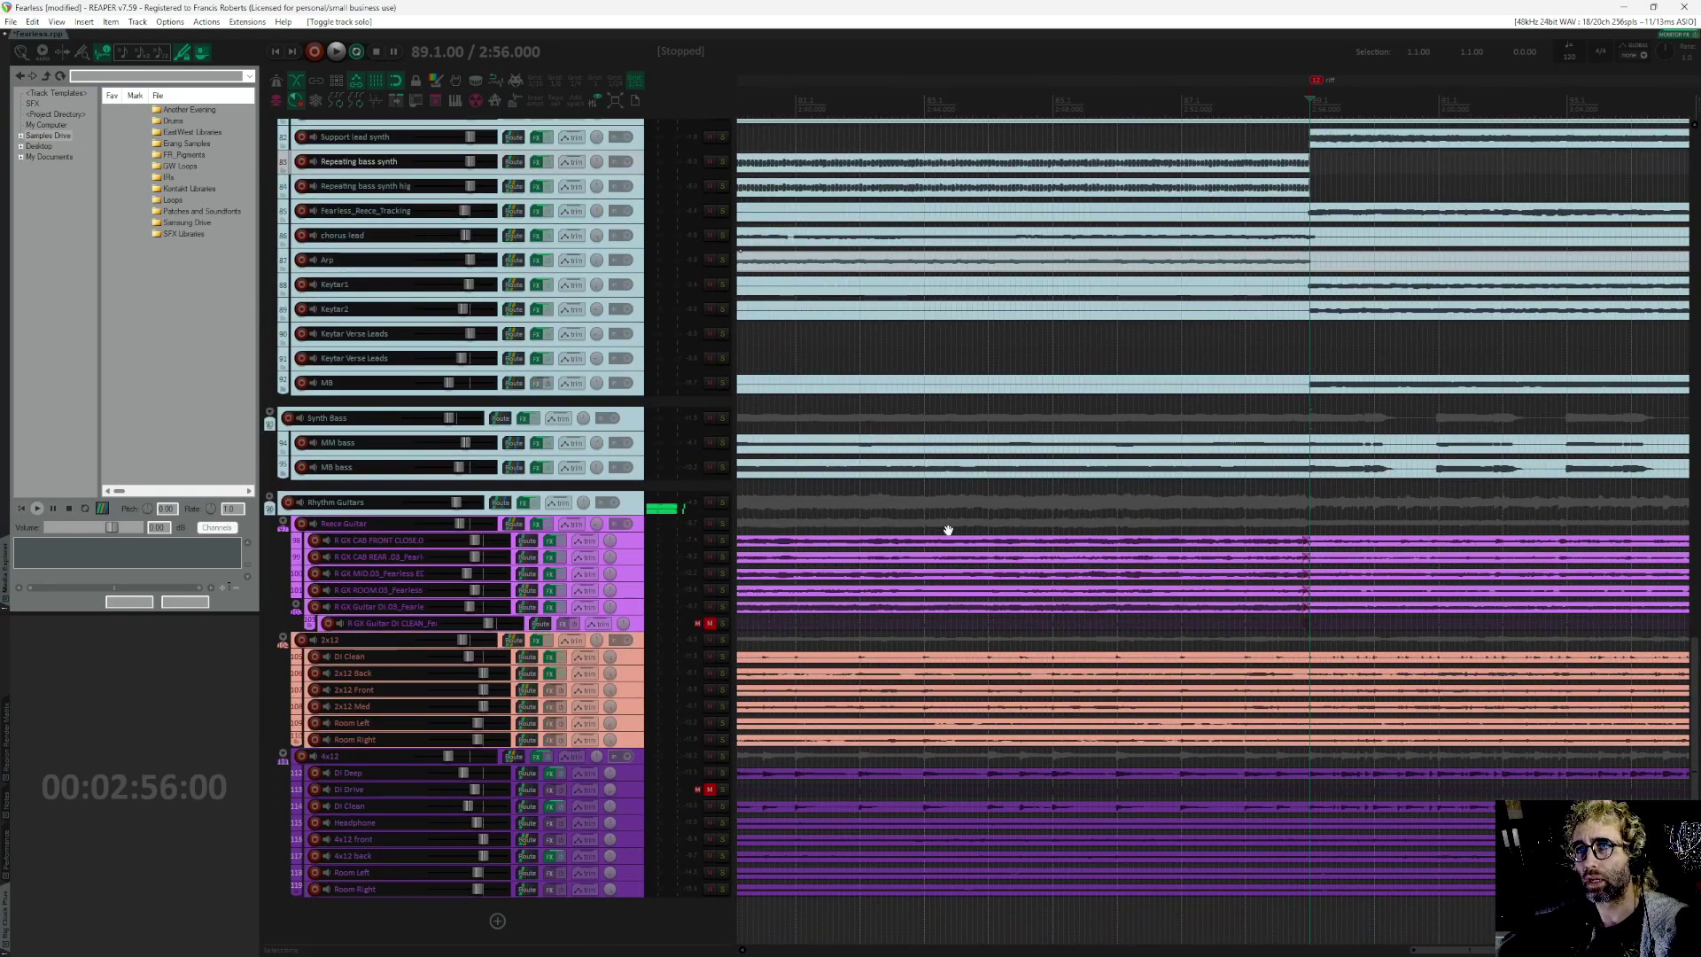
pyautogui.scroll(8, 968, 290)
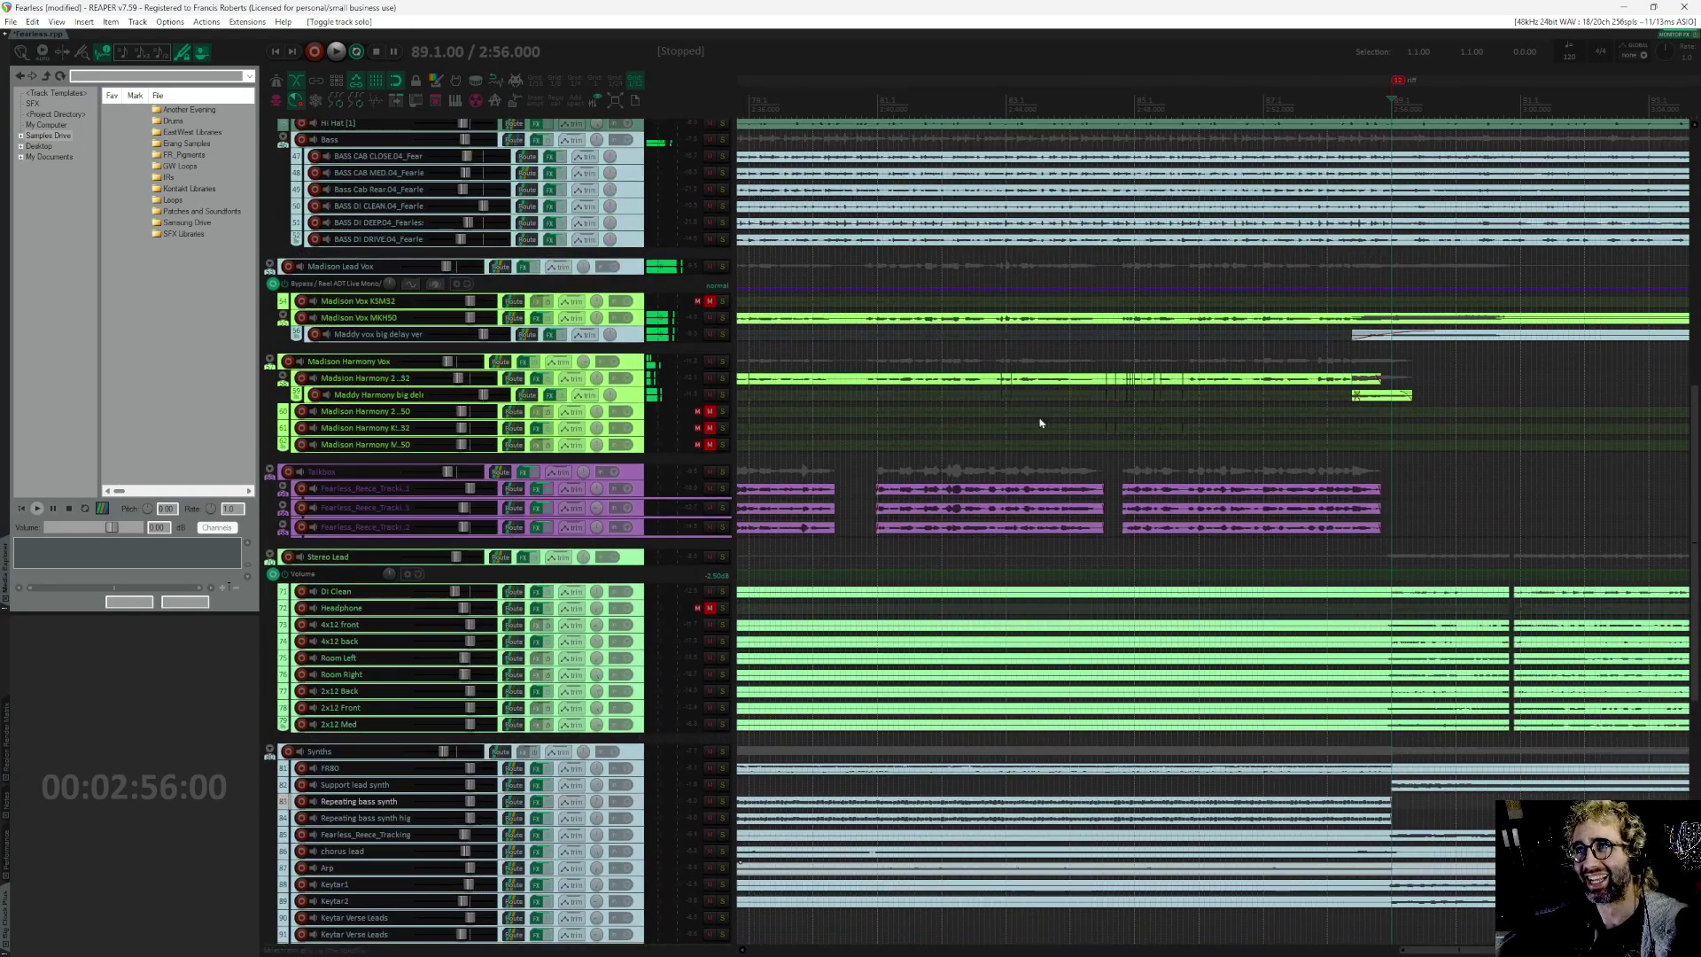
pyautogui.scroll(5, 1058, 423)
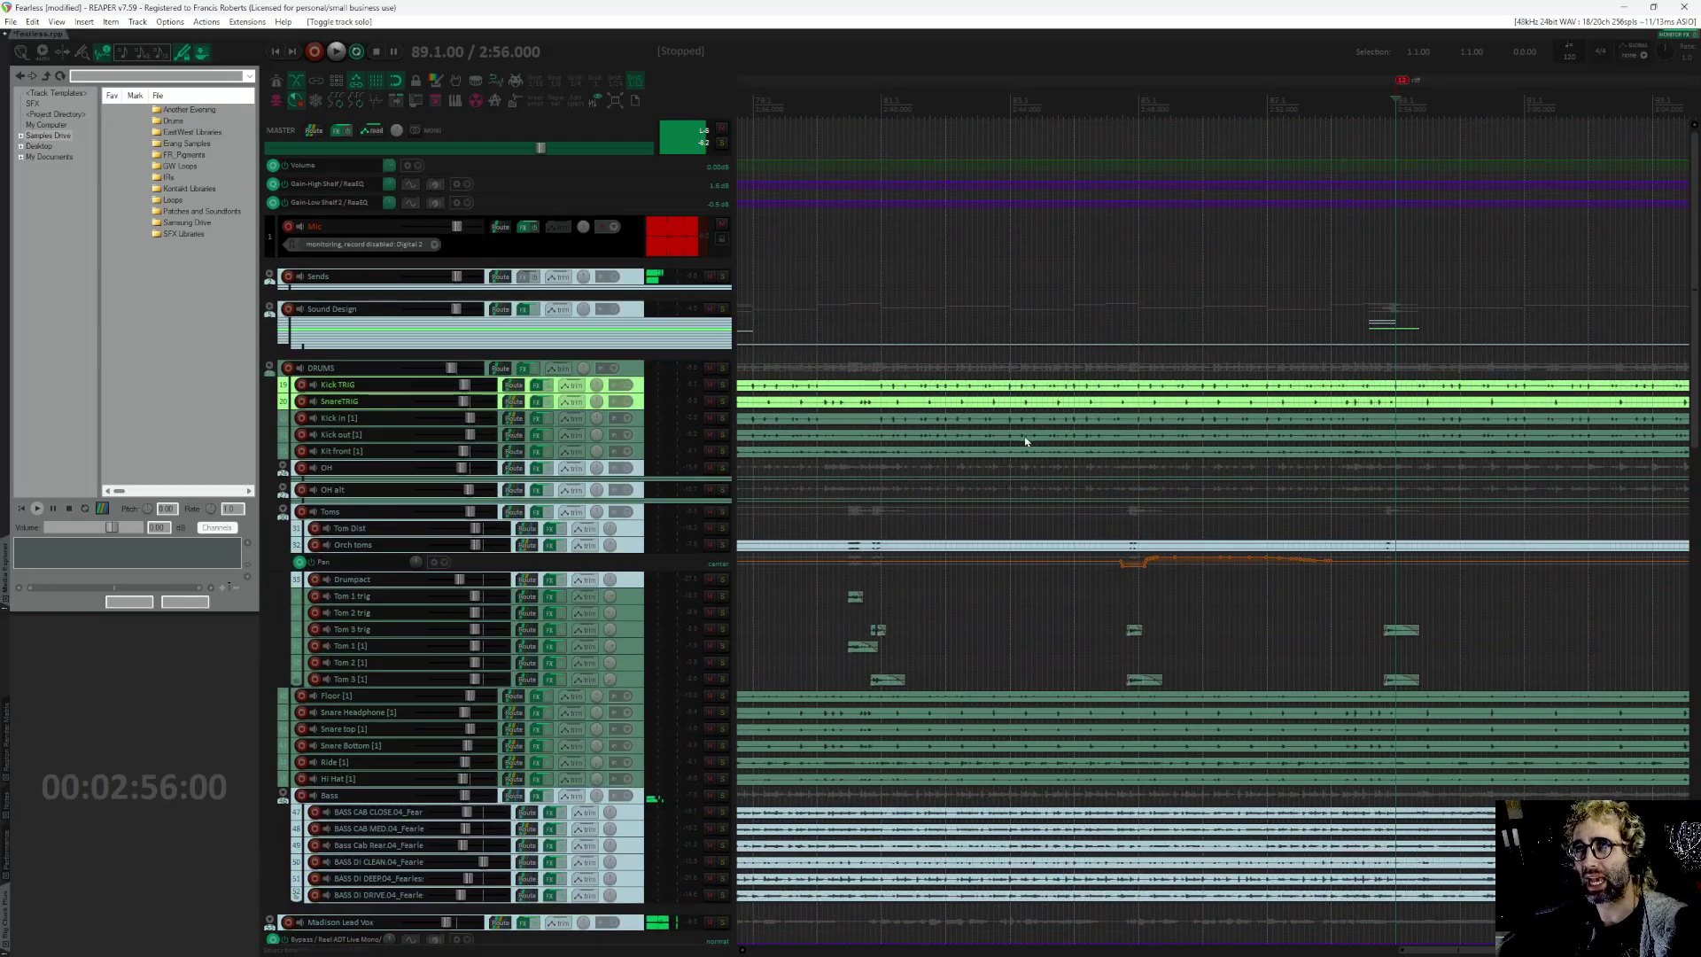
pyautogui.click(720, 310)
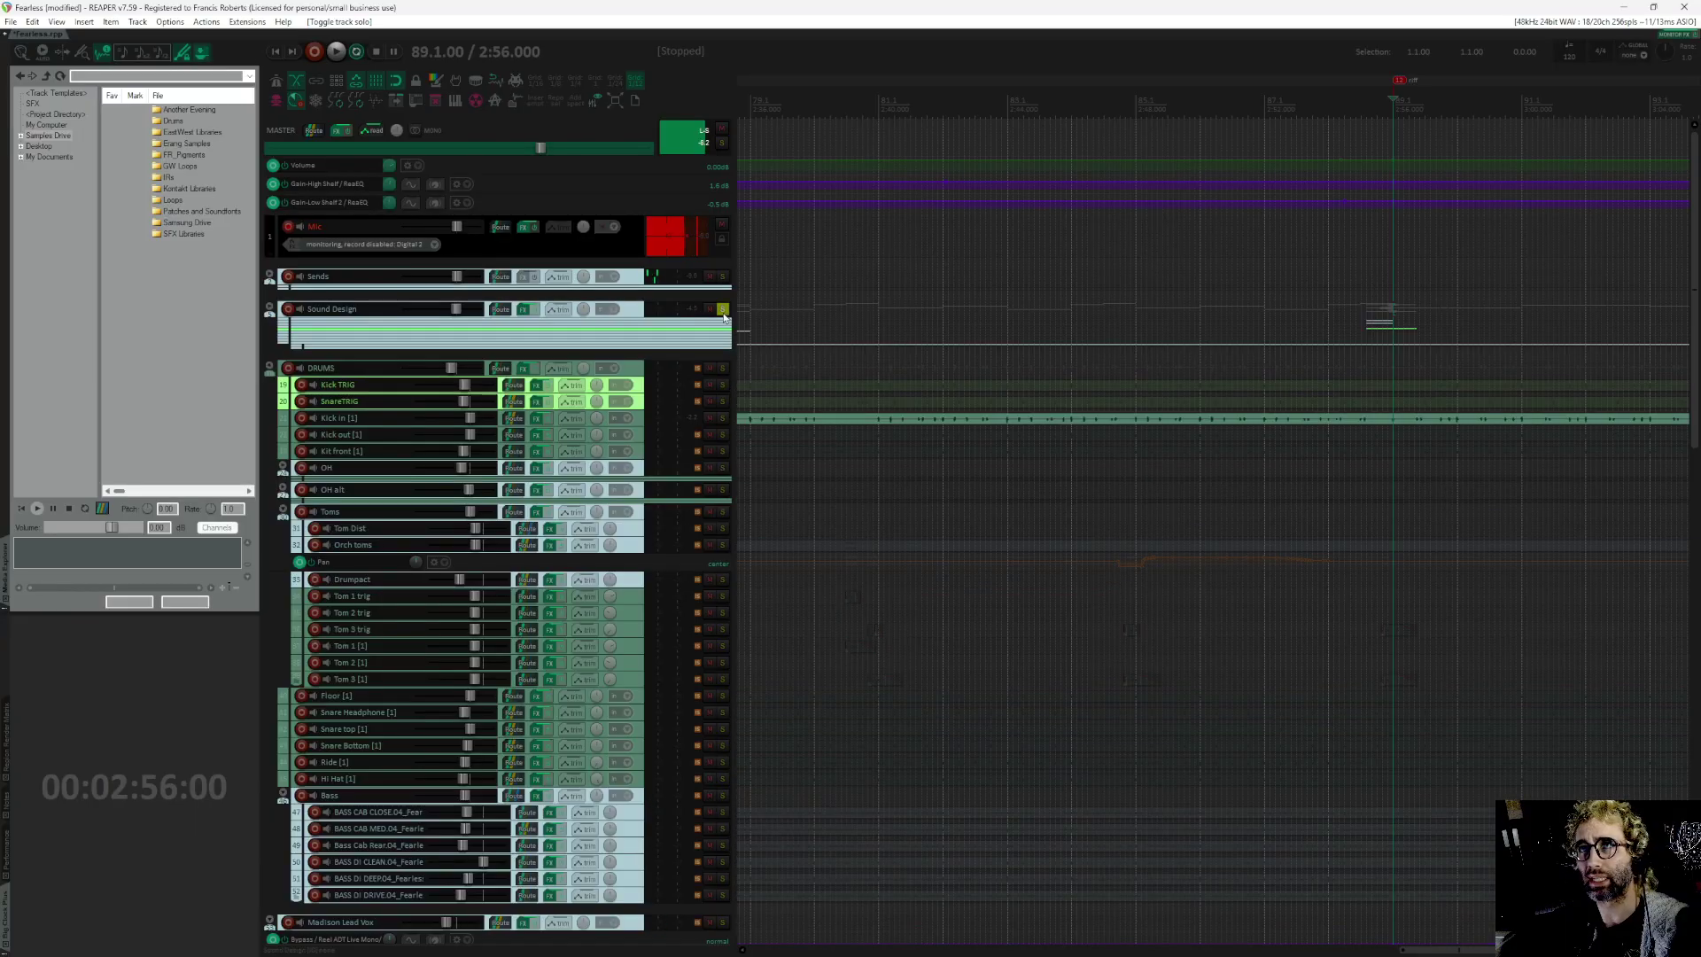
pyautogui.press('space')
# Step: Add the Synth Bass folder, the Synths folder and the 2x12 rhythm guitar folder to the solo one by one during playback
pyautogui.scroll(-10, 1189, 646)
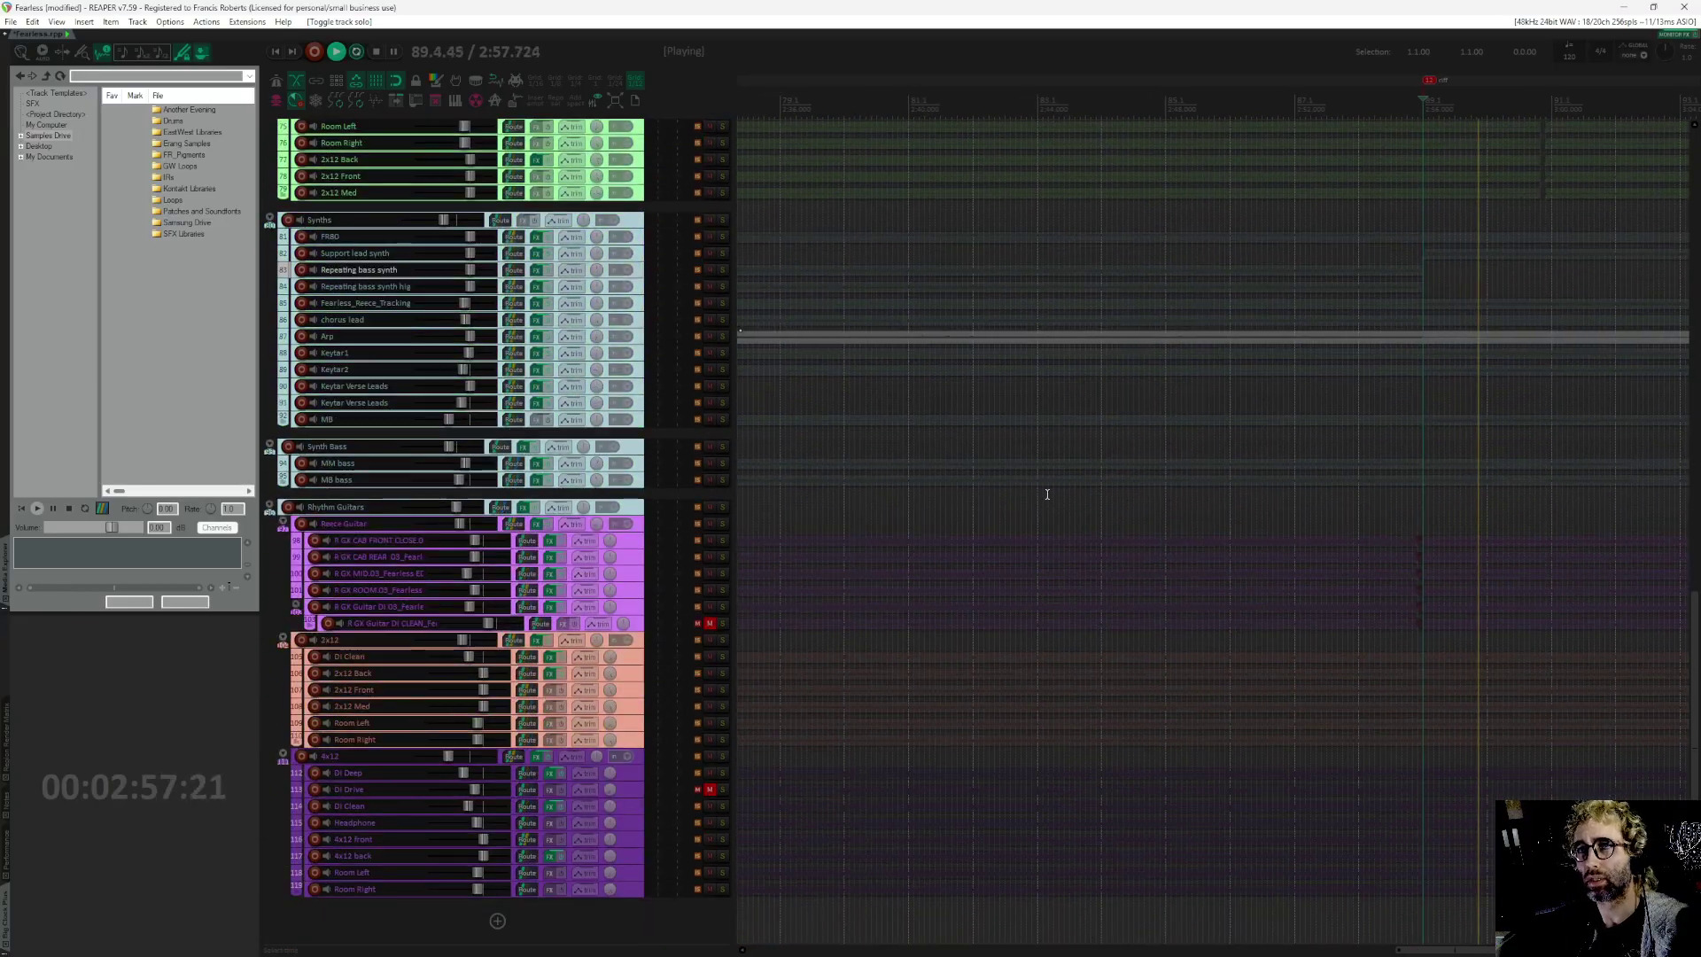
pyautogui.click(722, 446)
pyautogui.scroll(3, 862, 402)
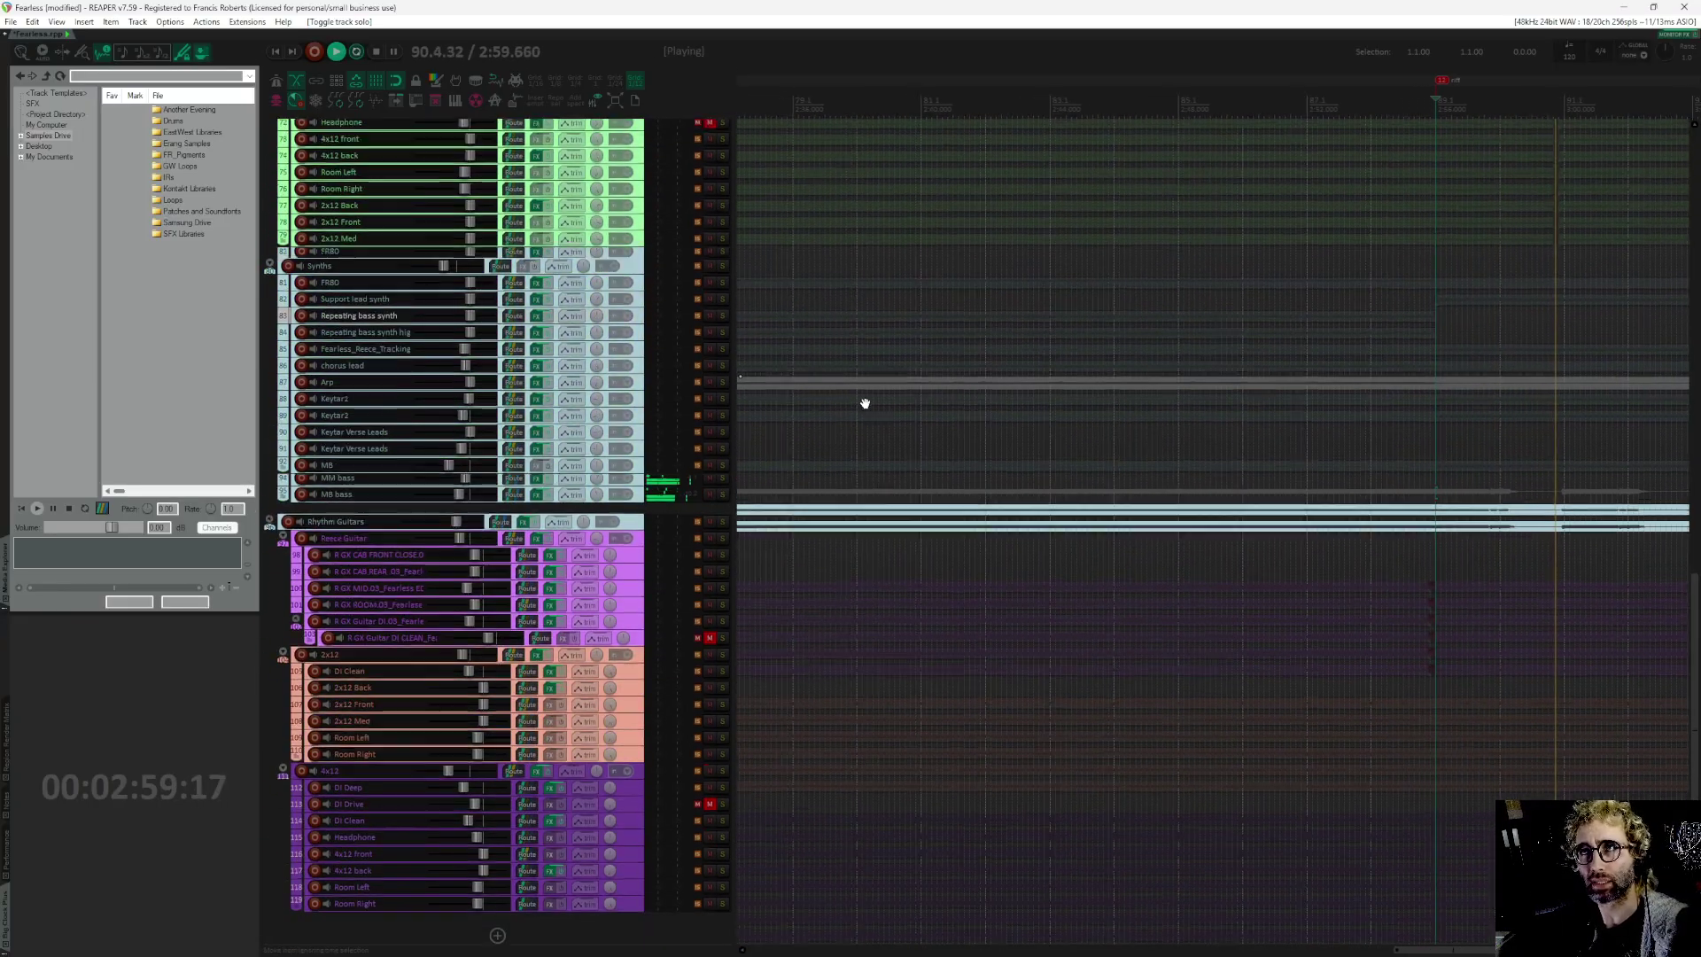
pyautogui.click(722, 435)
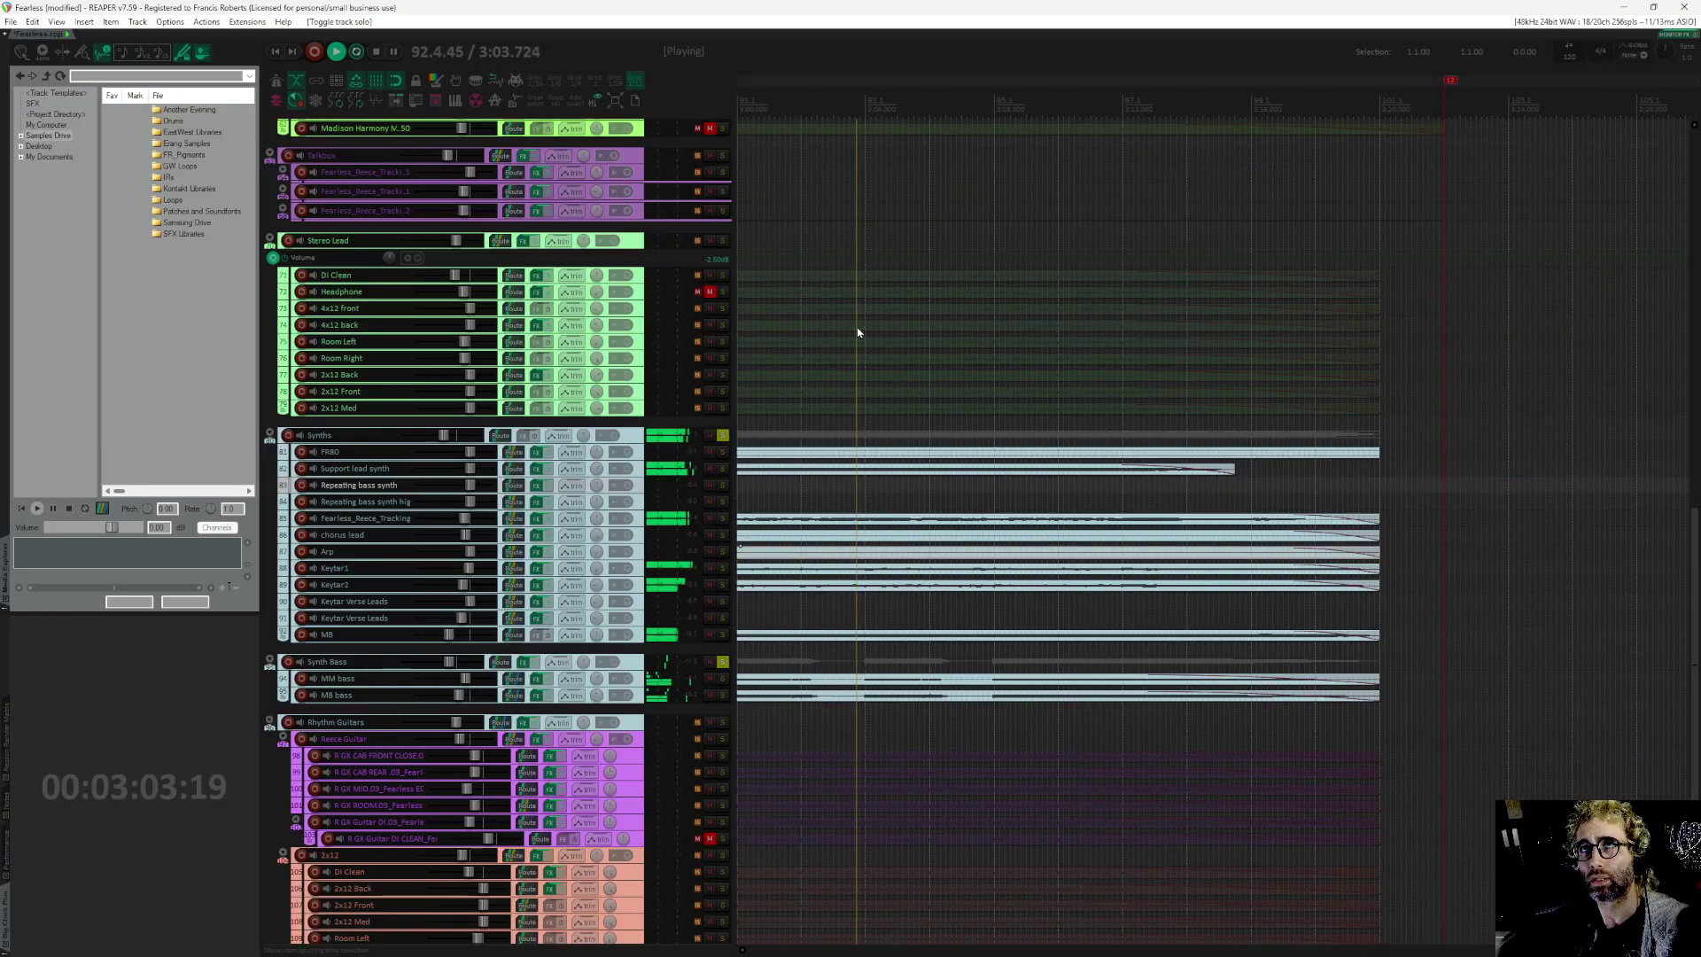
pyautogui.scroll(-3, 908, 319)
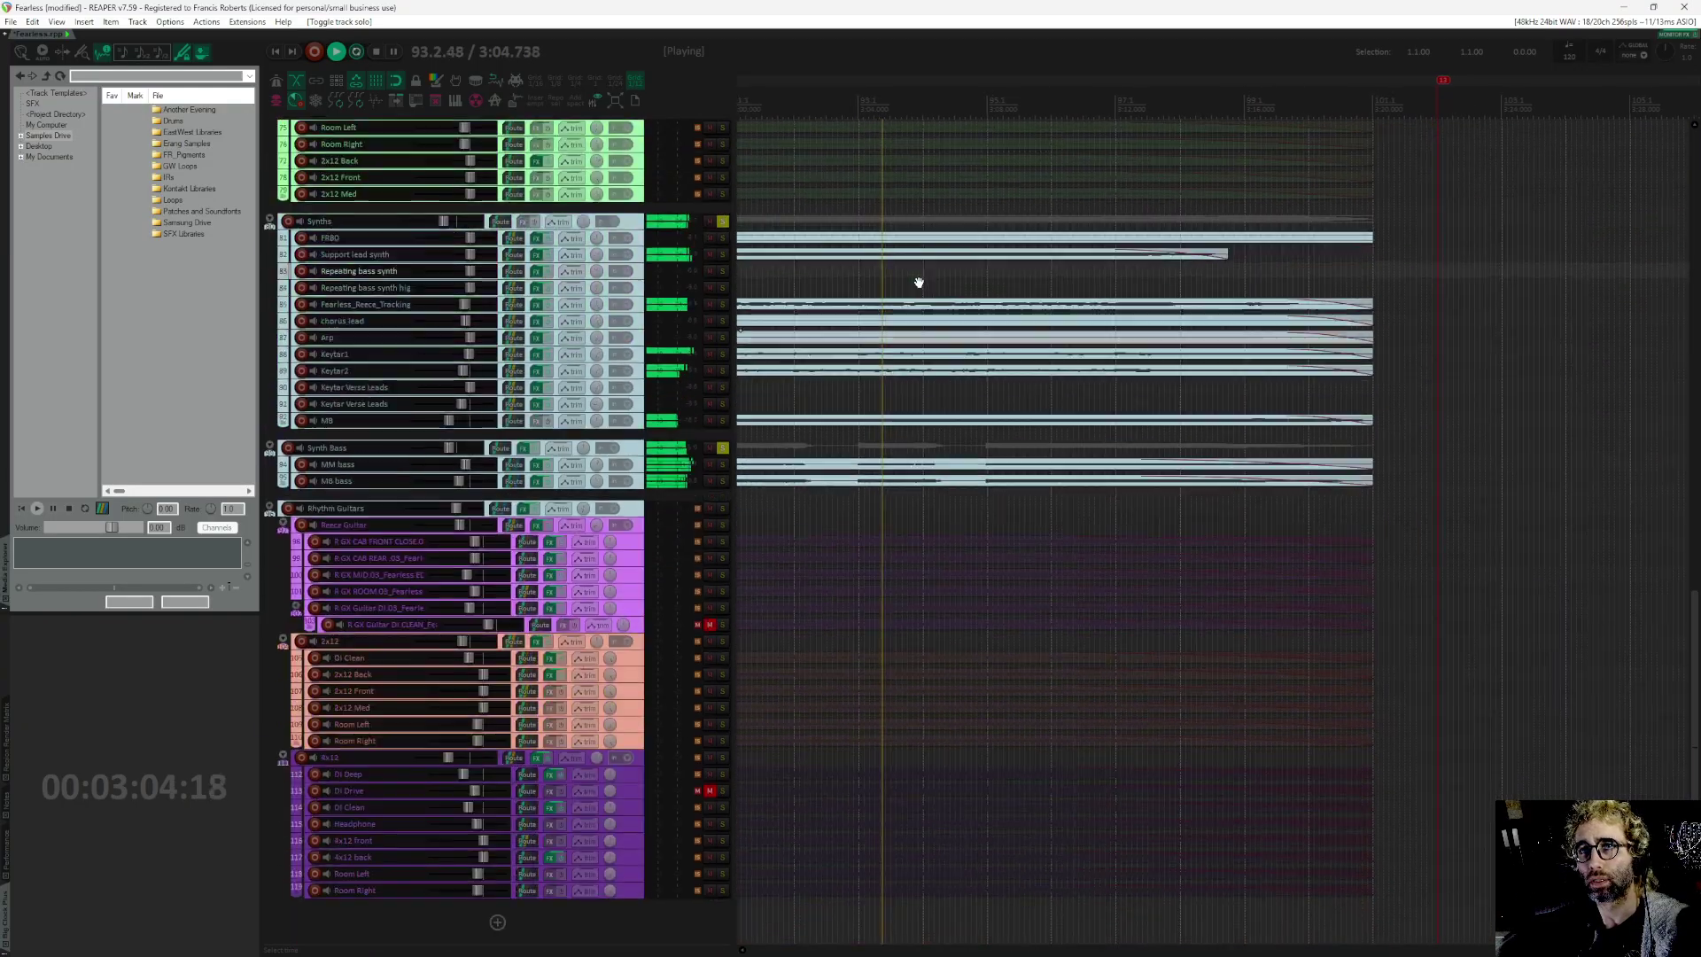
pyautogui.click(722, 639)
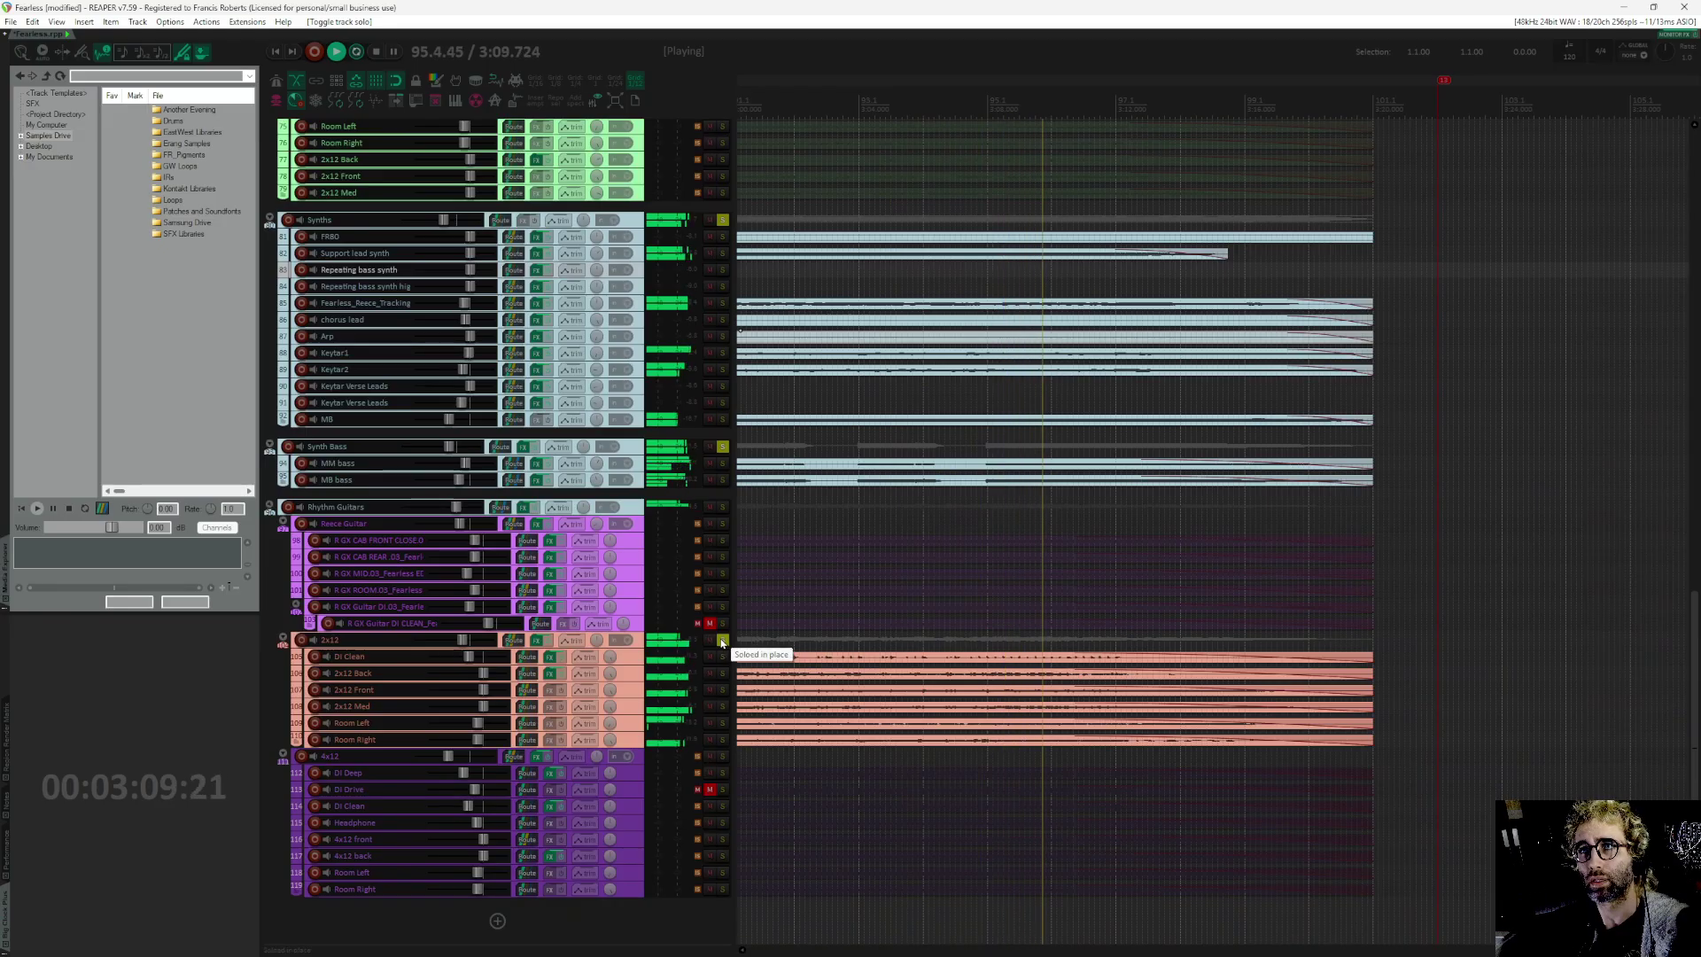
# Step: Stop playback and unsolo the 2x12, Synth Bass, Synths and Sound Design folders
pyautogui.press('space')
pyautogui.click(722, 640)
pyautogui.click(722, 447)
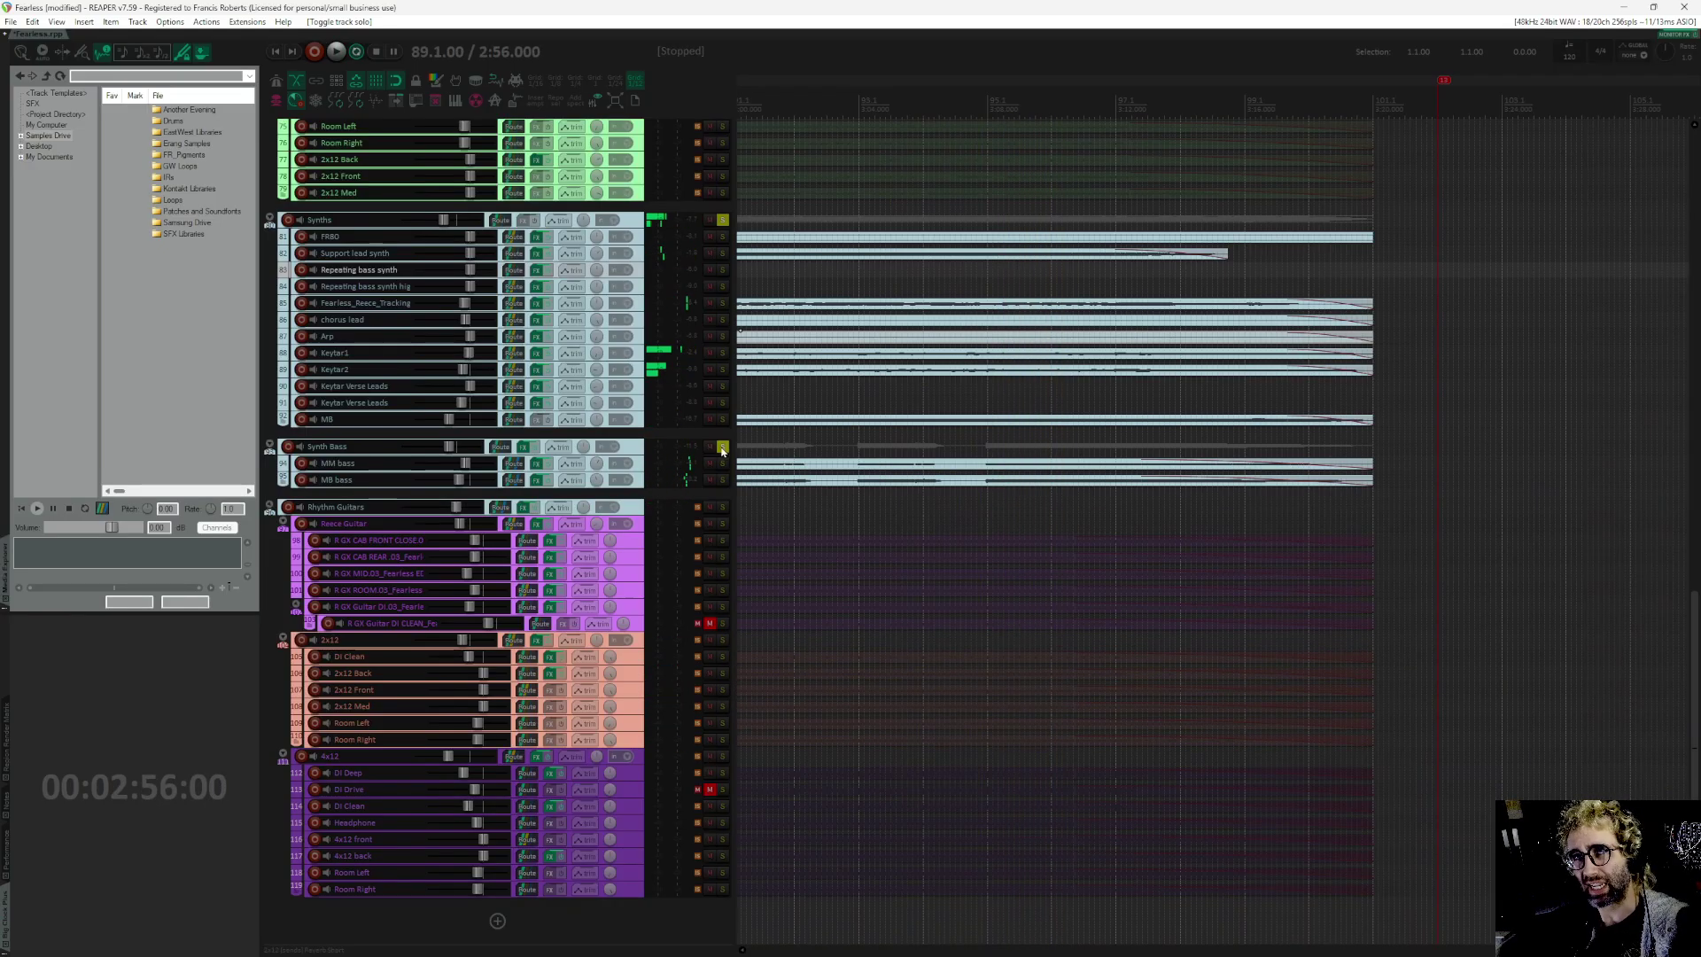
pyautogui.scroll(3, 740, 426)
pyautogui.click(723, 372)
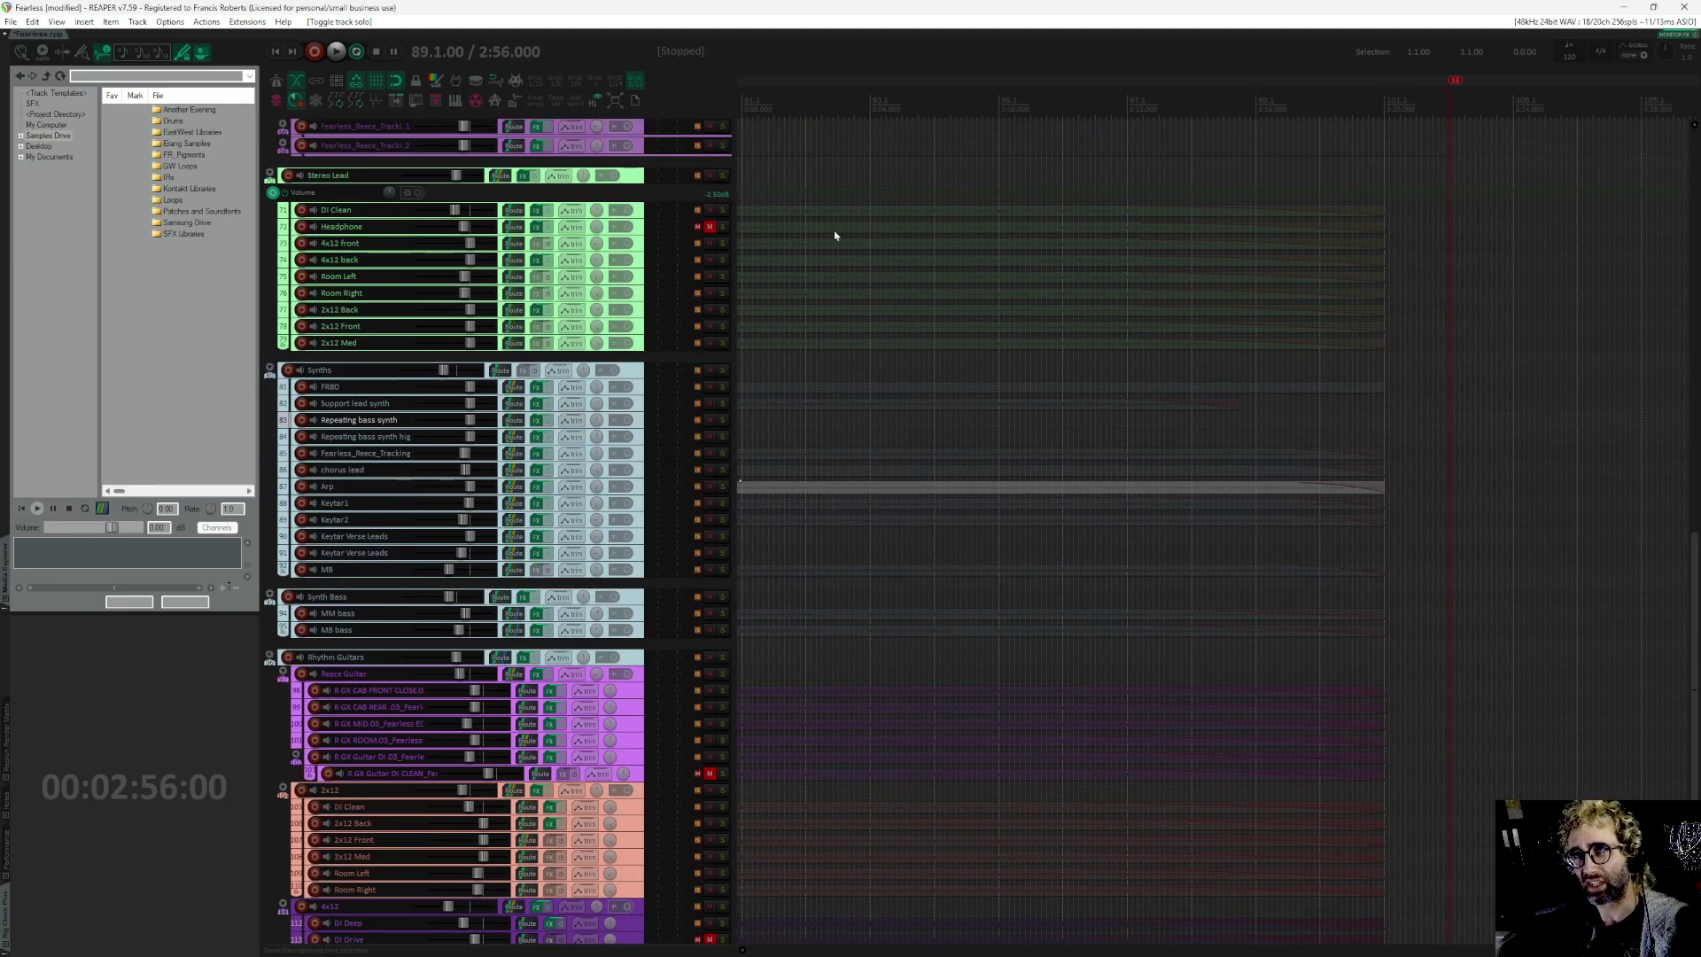
pyautogui.scroll(10, 836, 236)
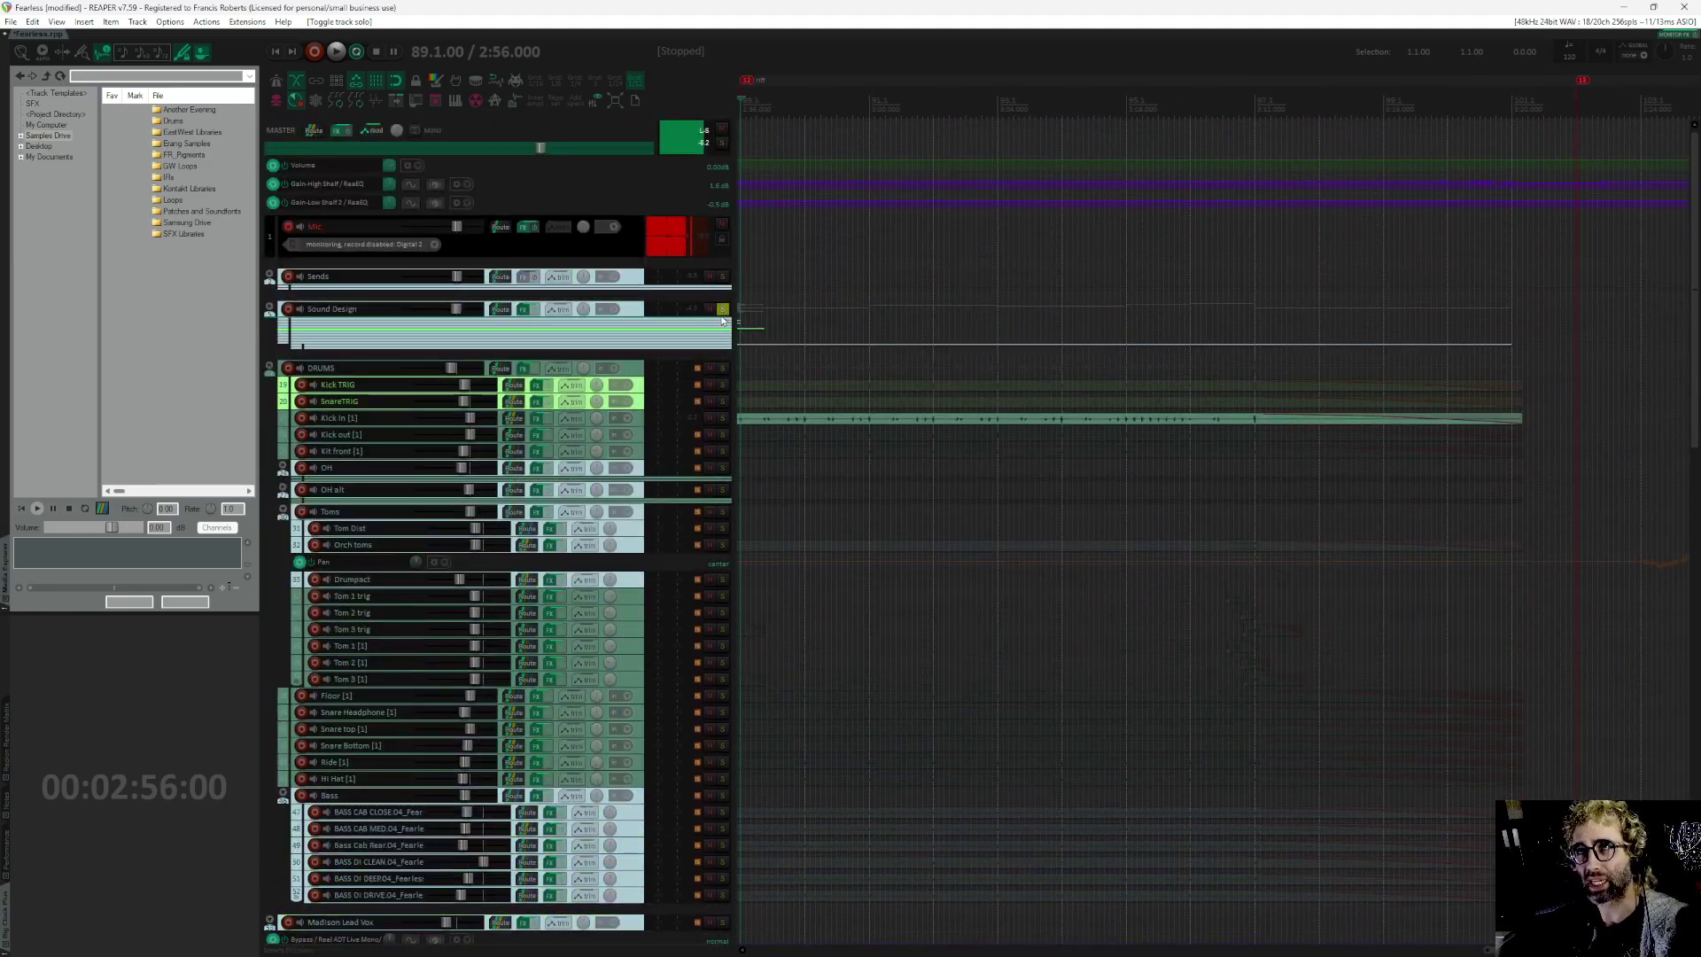
pyautogui.click(723, 310)
# Step: Collapse every folder from DRUMS through the vocal, purple, Stereo Lead, Synths and Synth Bass folders down to Rhythm Guitars
pyautogui.scroll(-1, 936, 589)
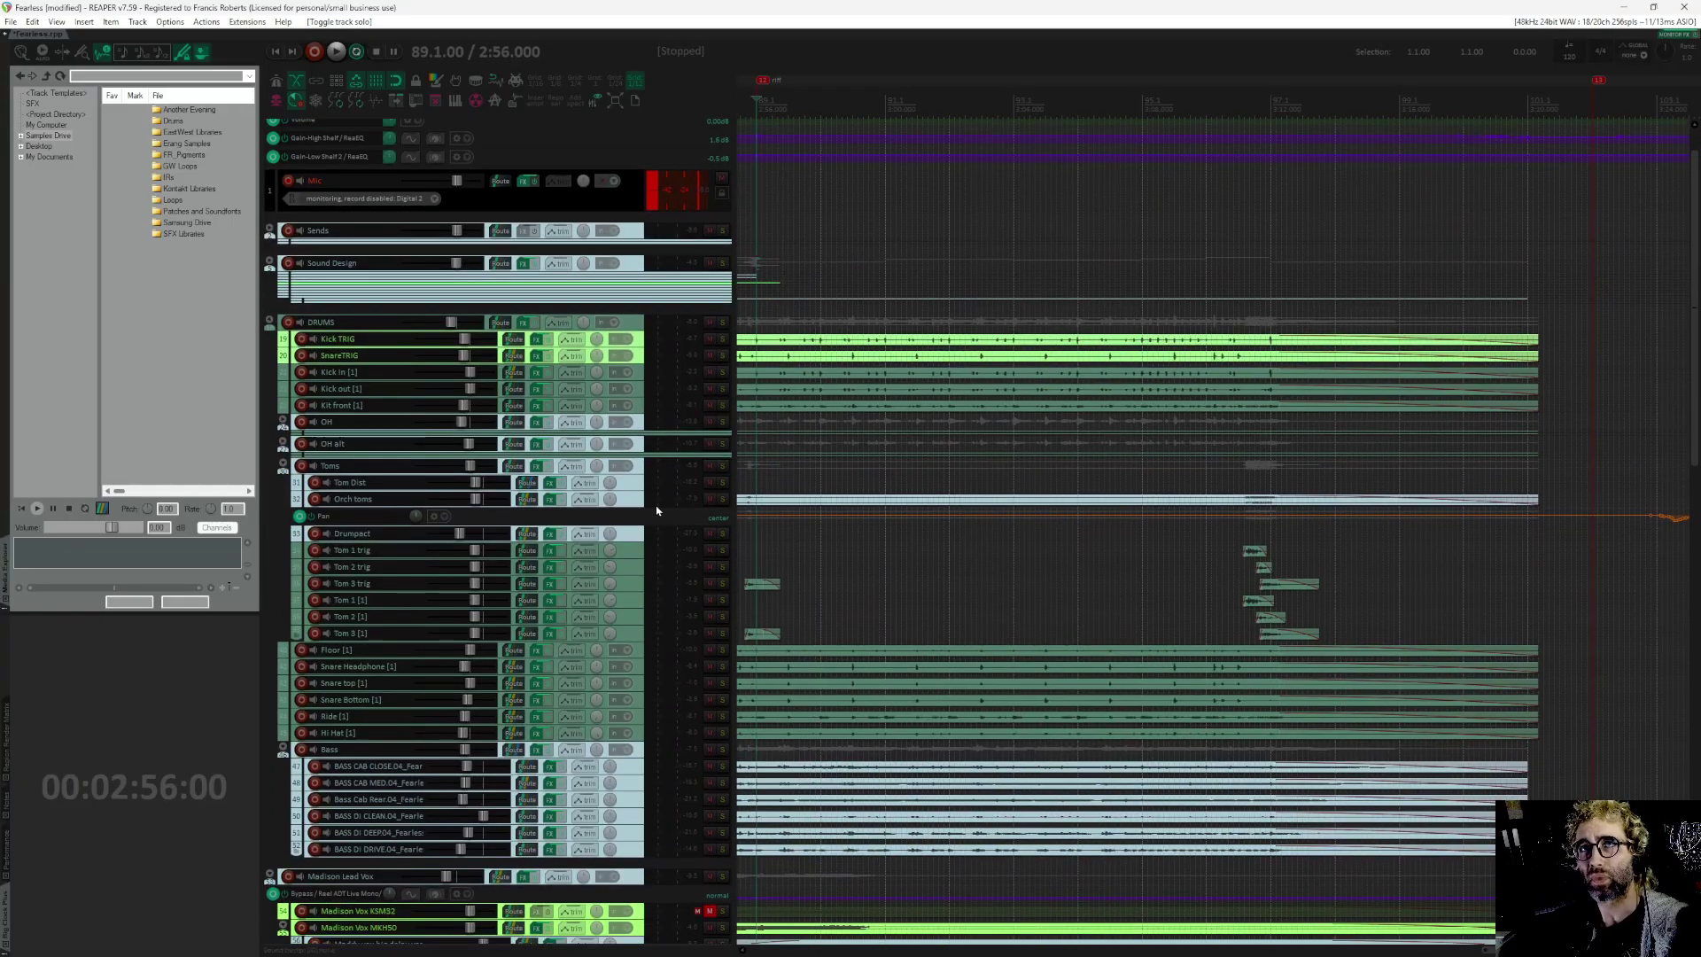
pyautogui.click(270, 326)
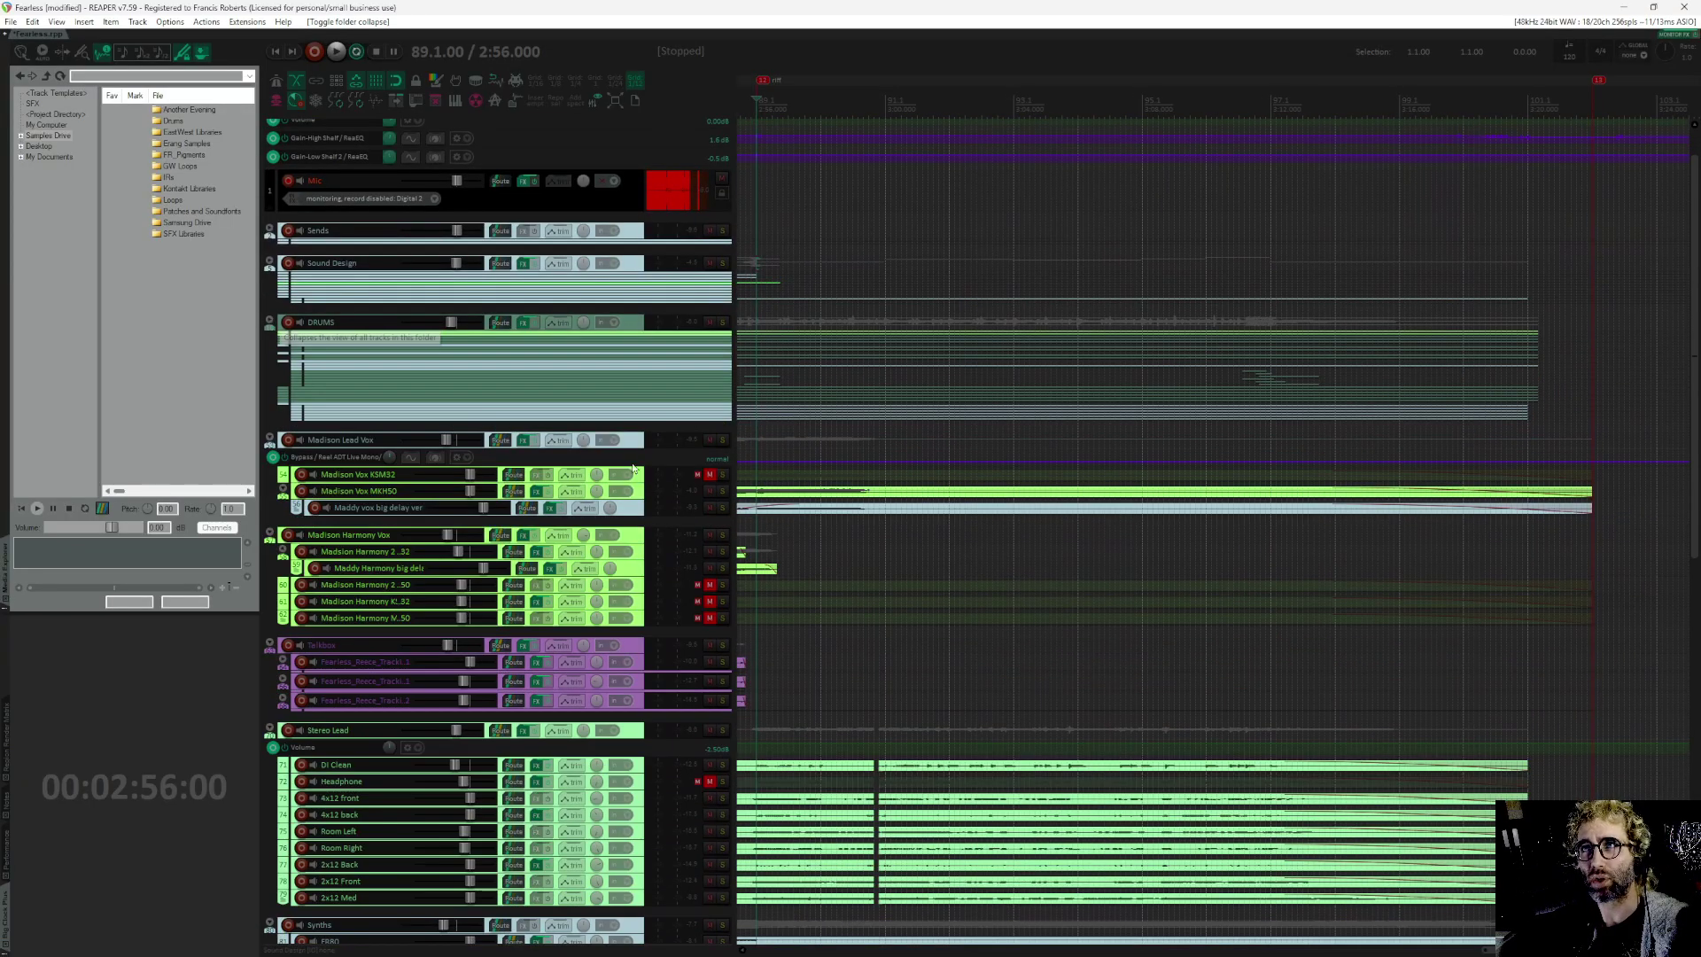
pyautogui.click(270, 440)
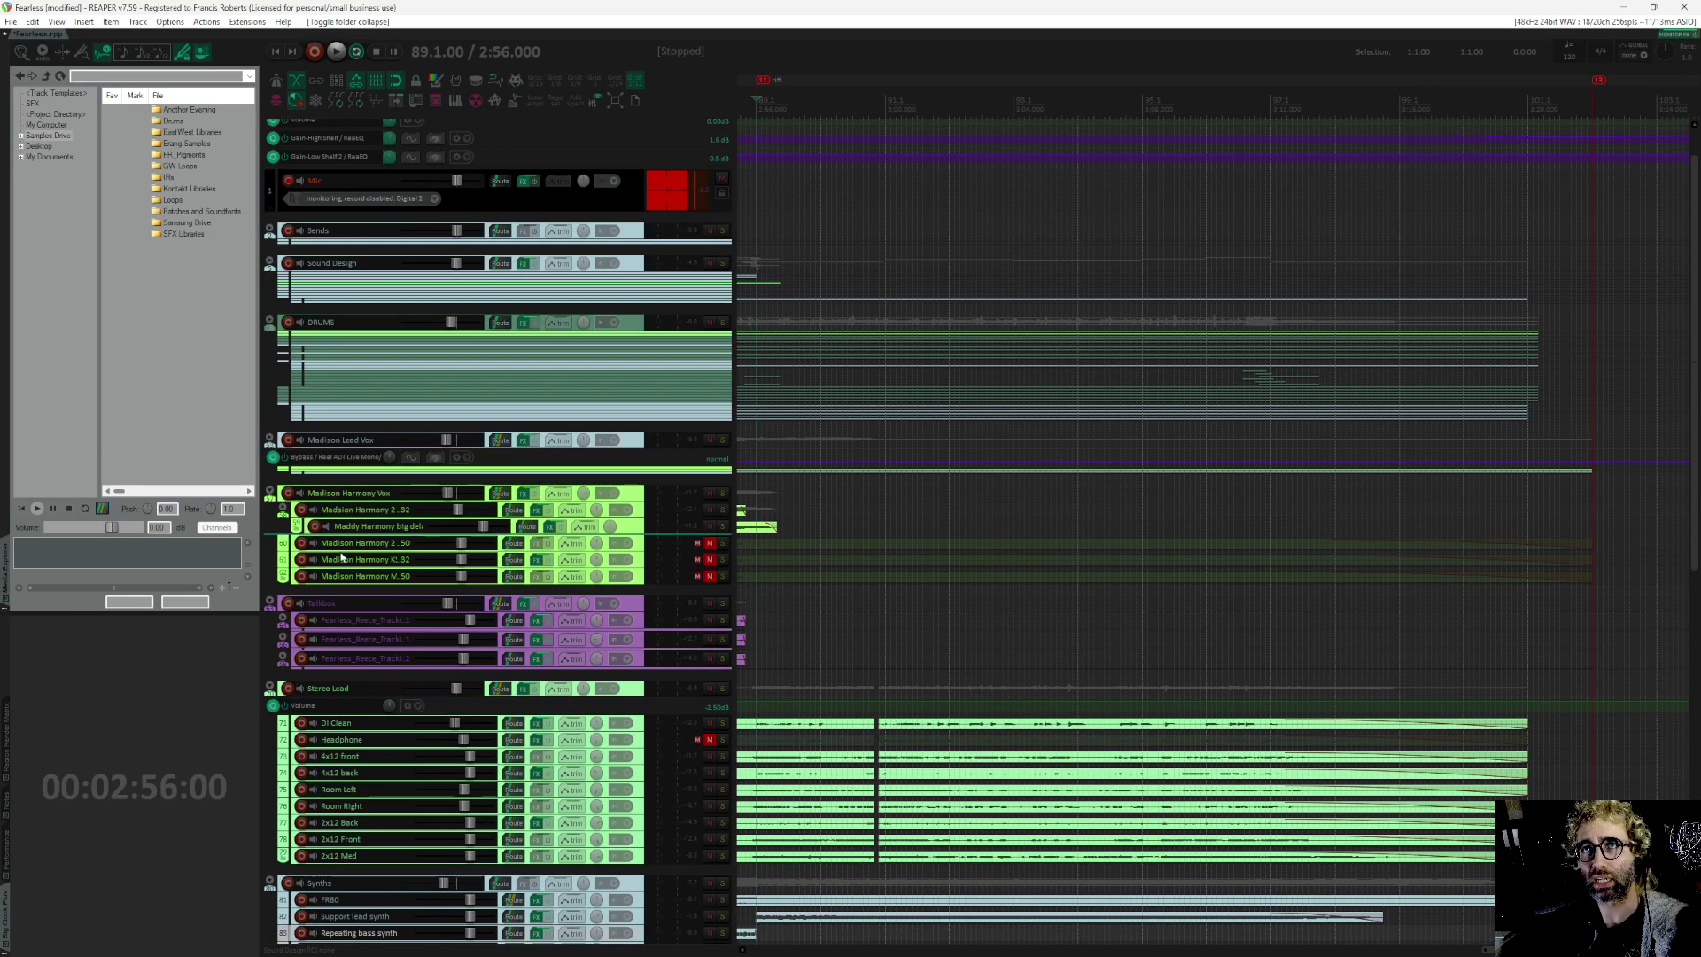
pyautogui.click(270, 493)
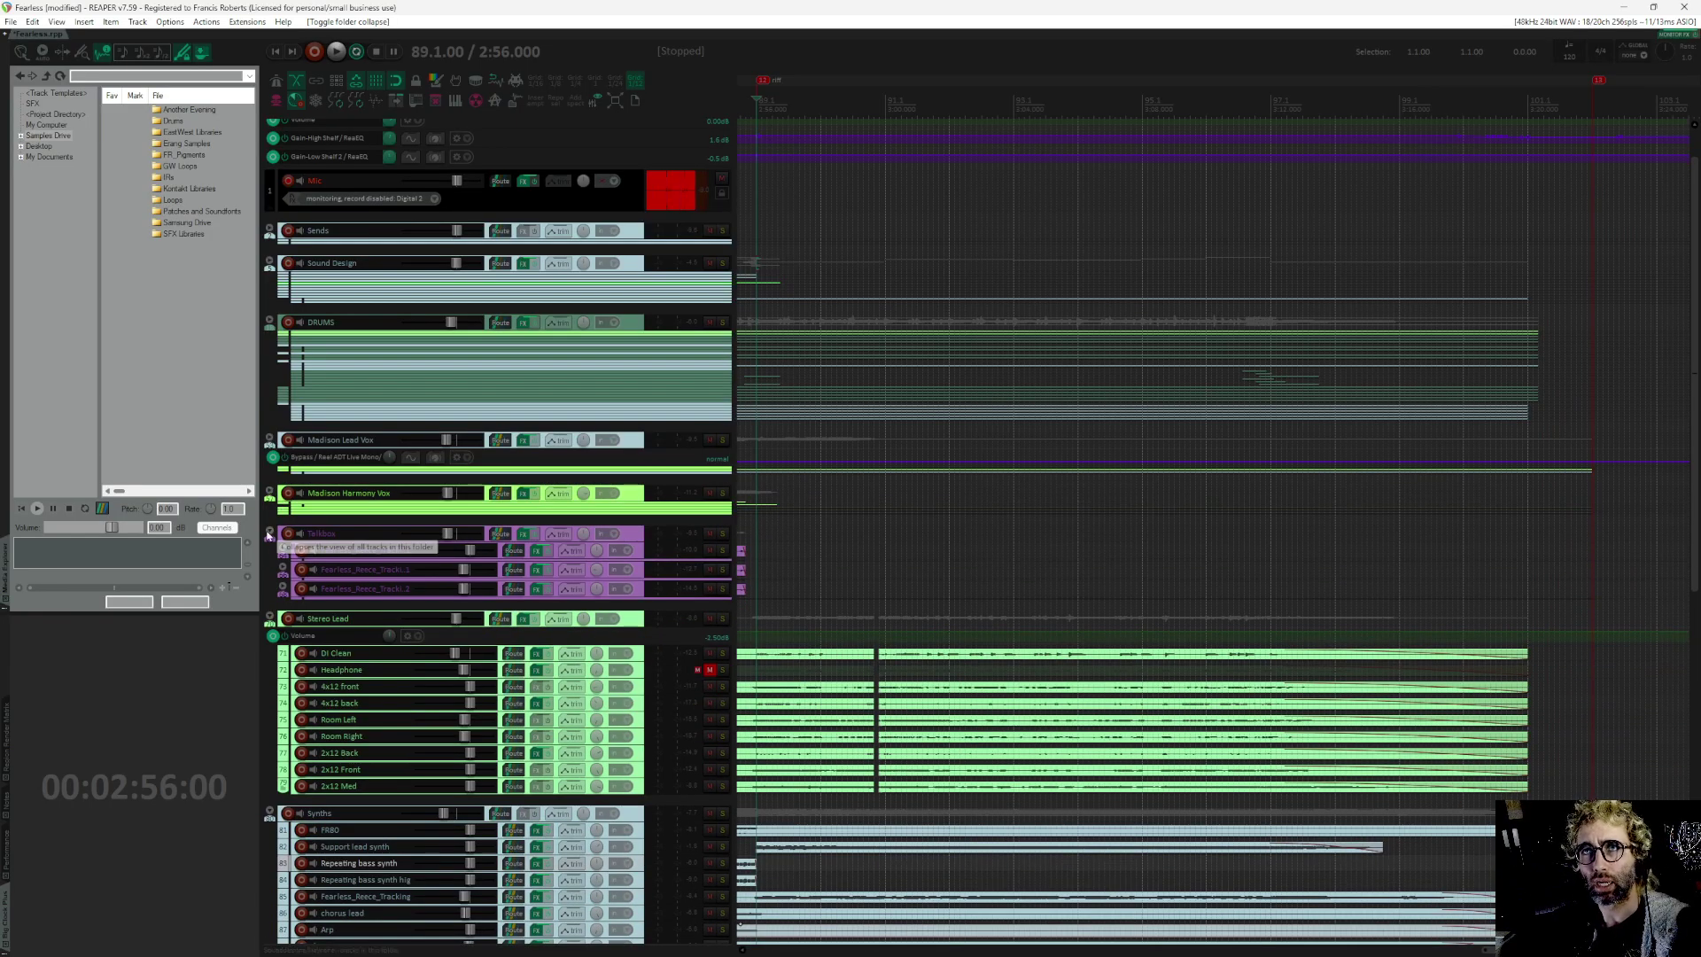
pyautogui.click(270, 533)
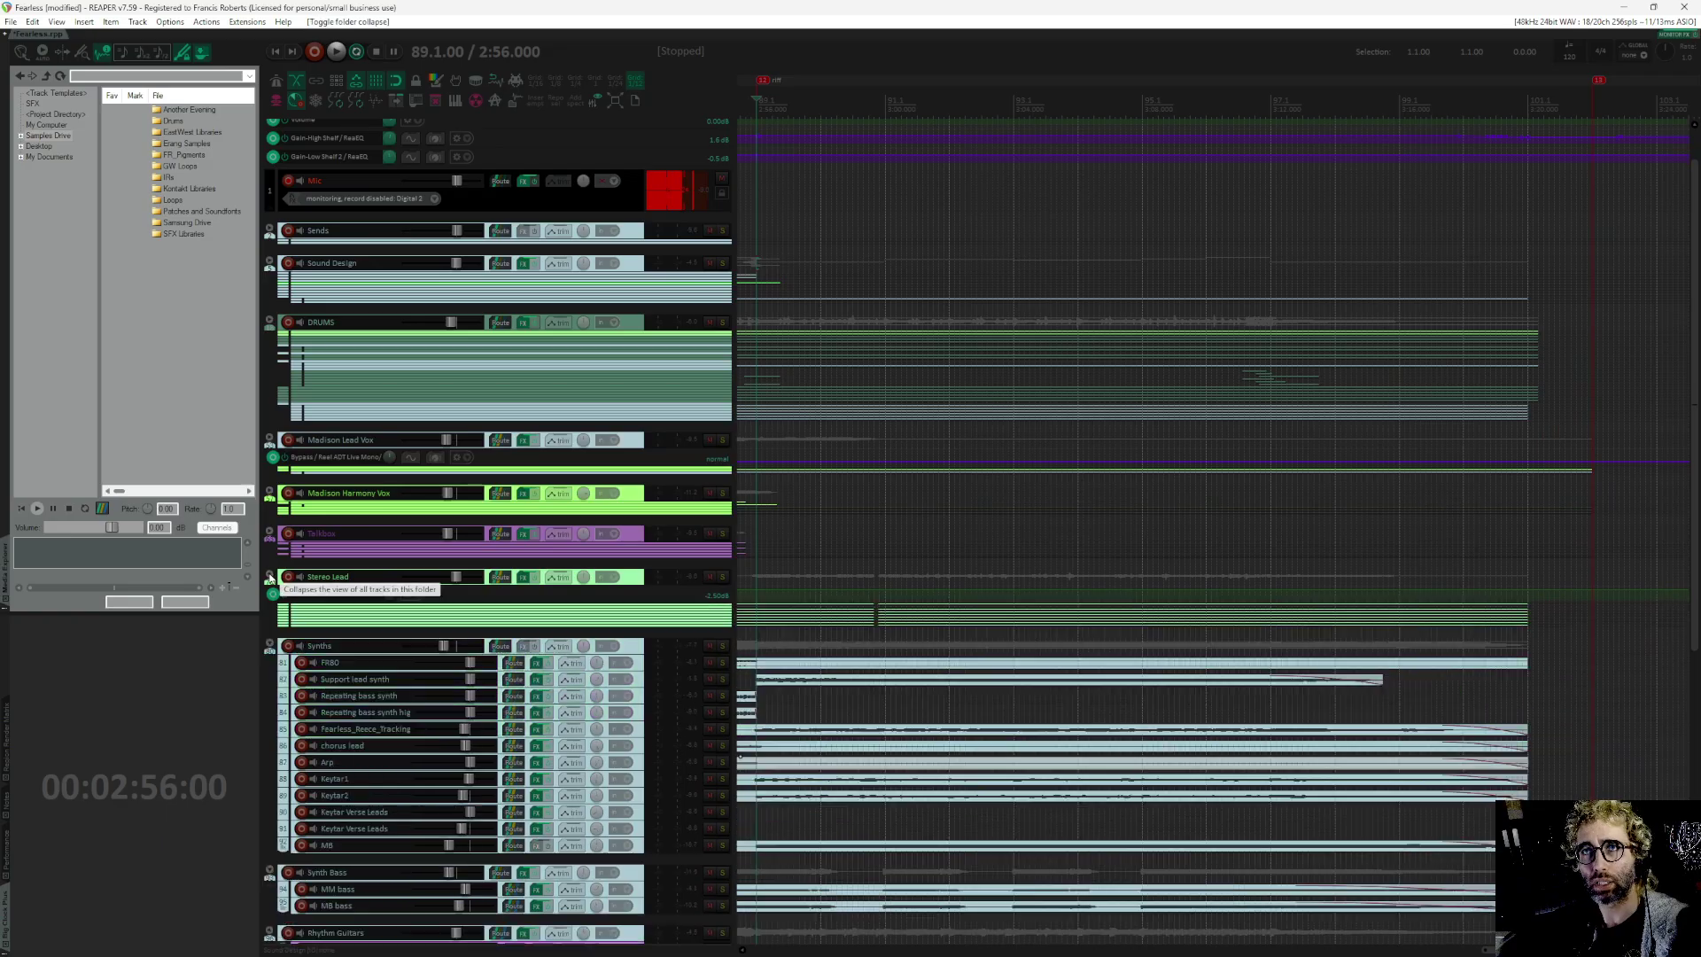
pyautogui.click(270, 577)
pyautogui.click(270, 649)
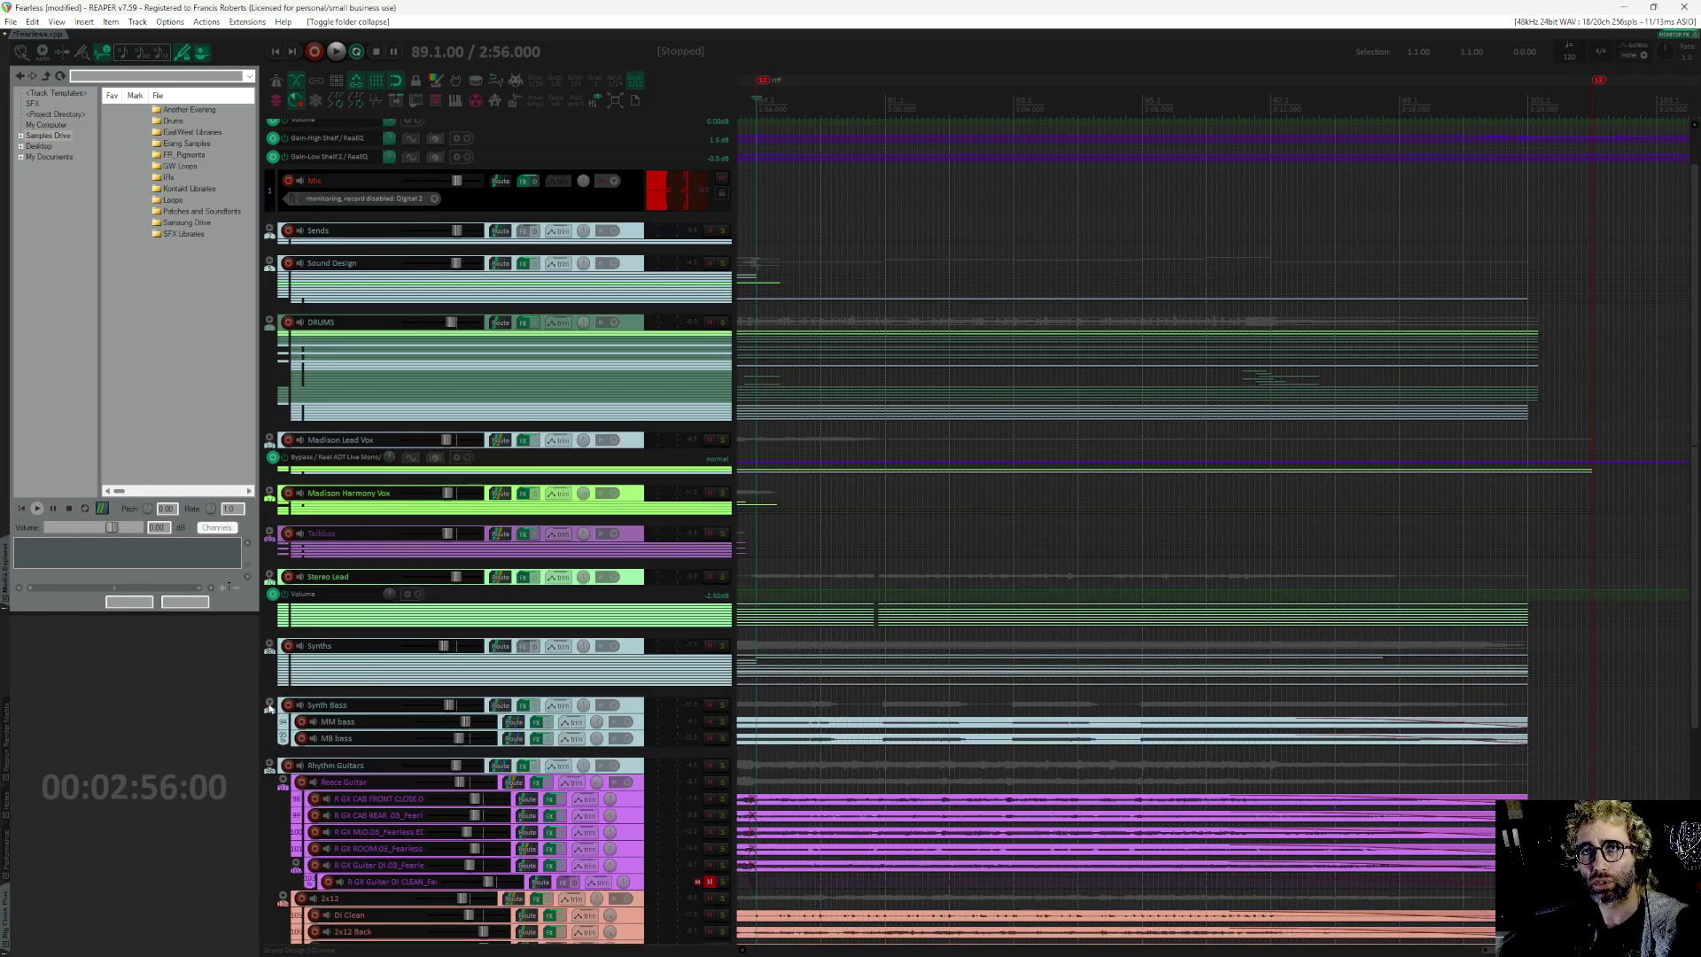
pyautogui.click(269, 709)
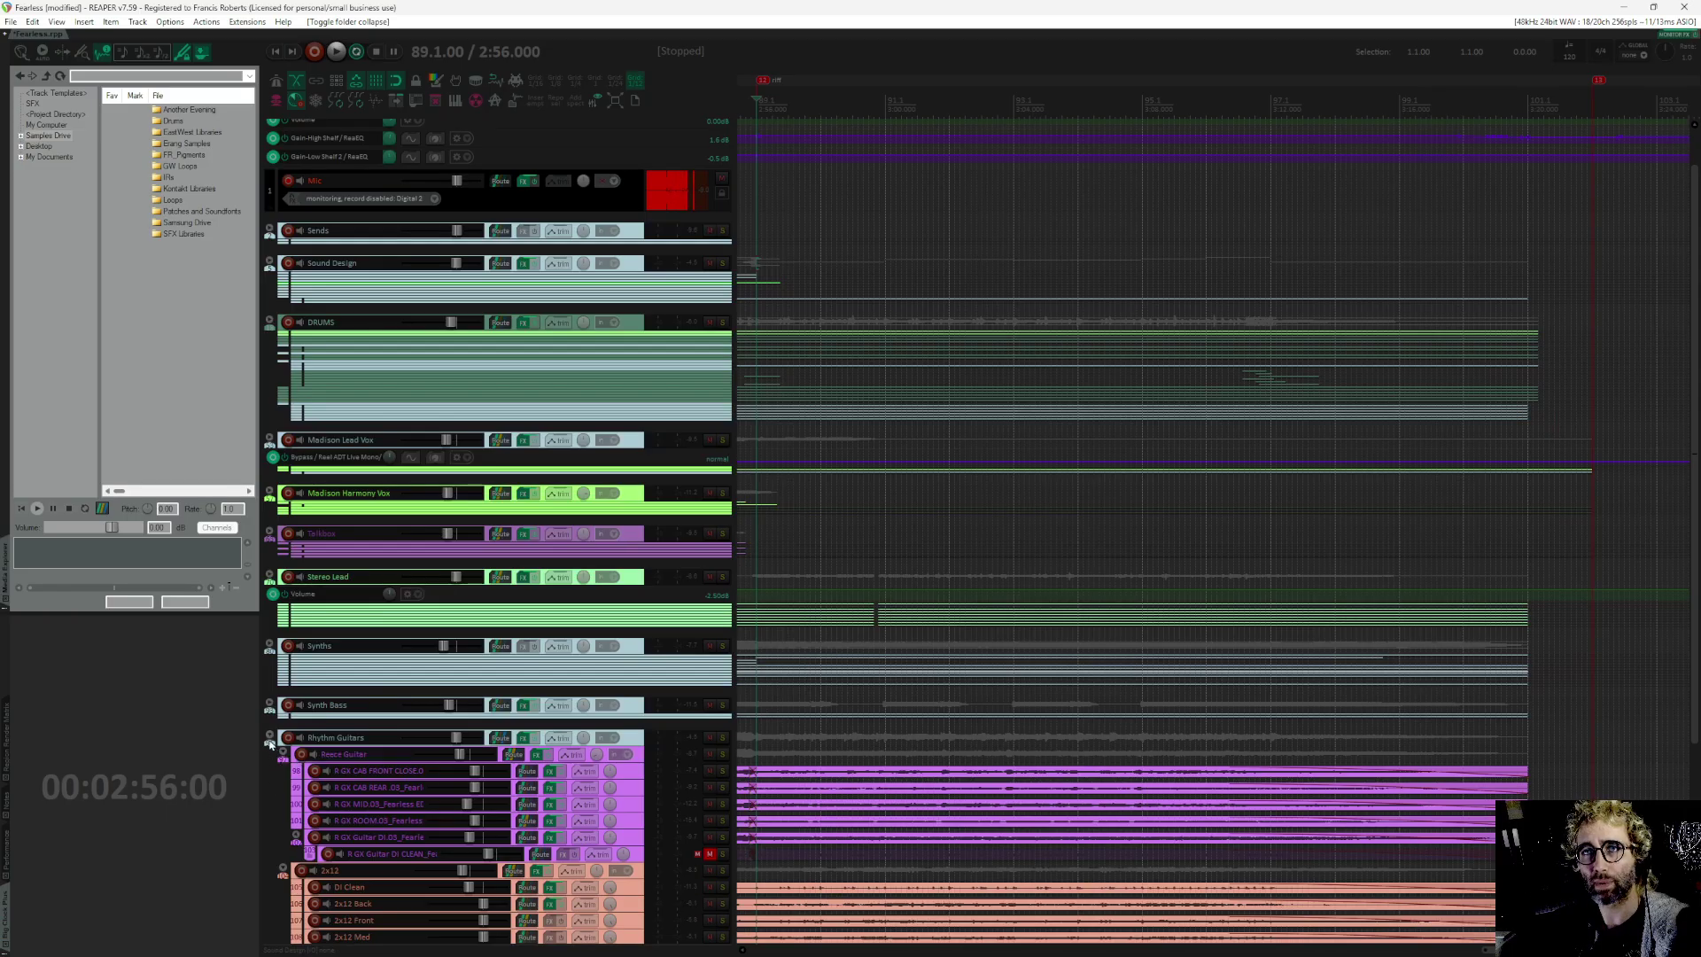
pyautogui.click(270, 742)
pyautogui.scroll(2, 888, 404)
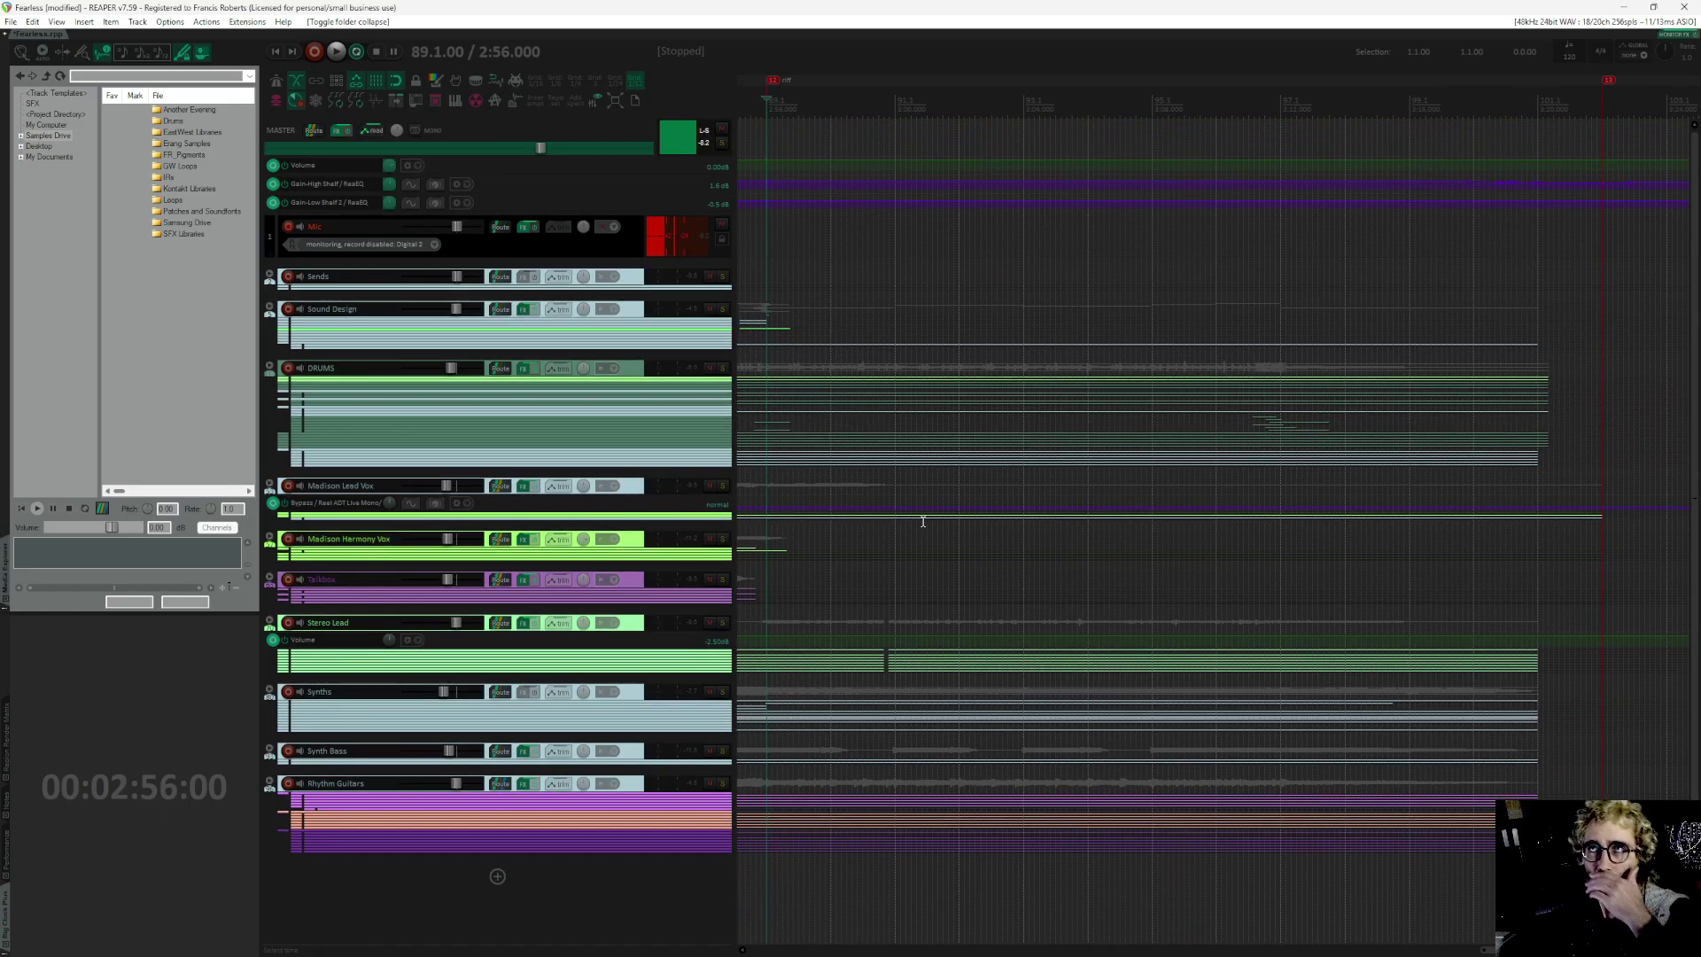
# Step: Return to the project start, place the edit cursor at 2.4.67 just before the intro marker, and enlarge the track heights
pyautogui.press('Home')
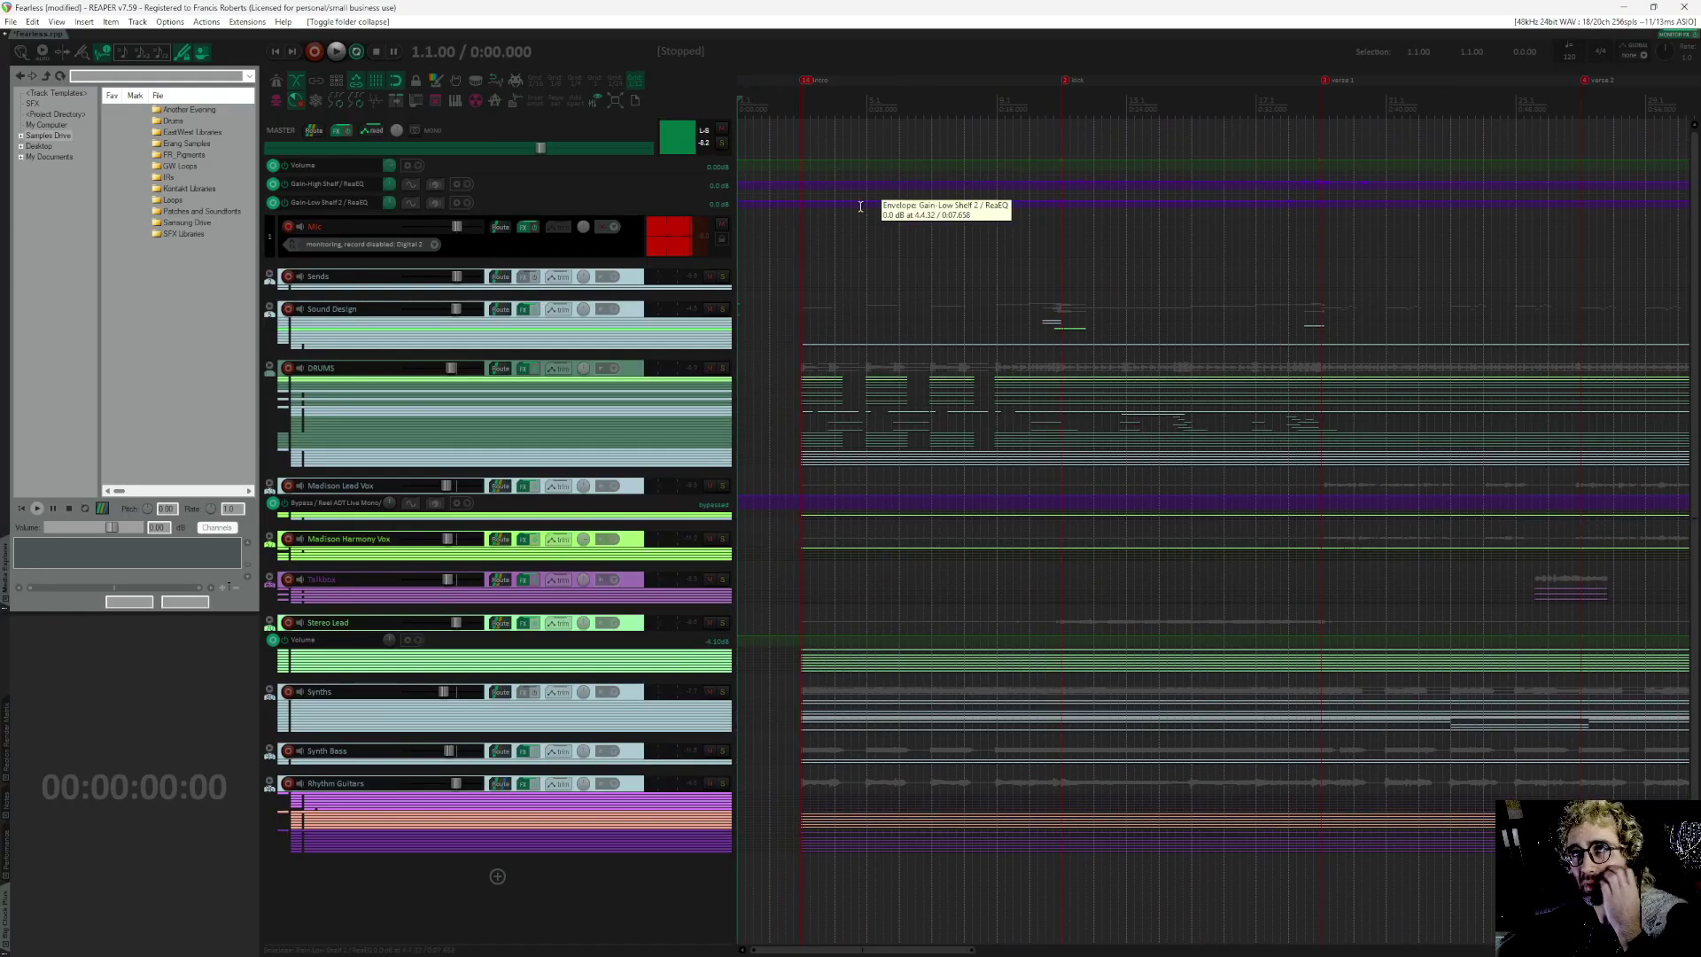
pyautogui.click(797, 108)
pyautogui.hscroll(1, 1140, 414)
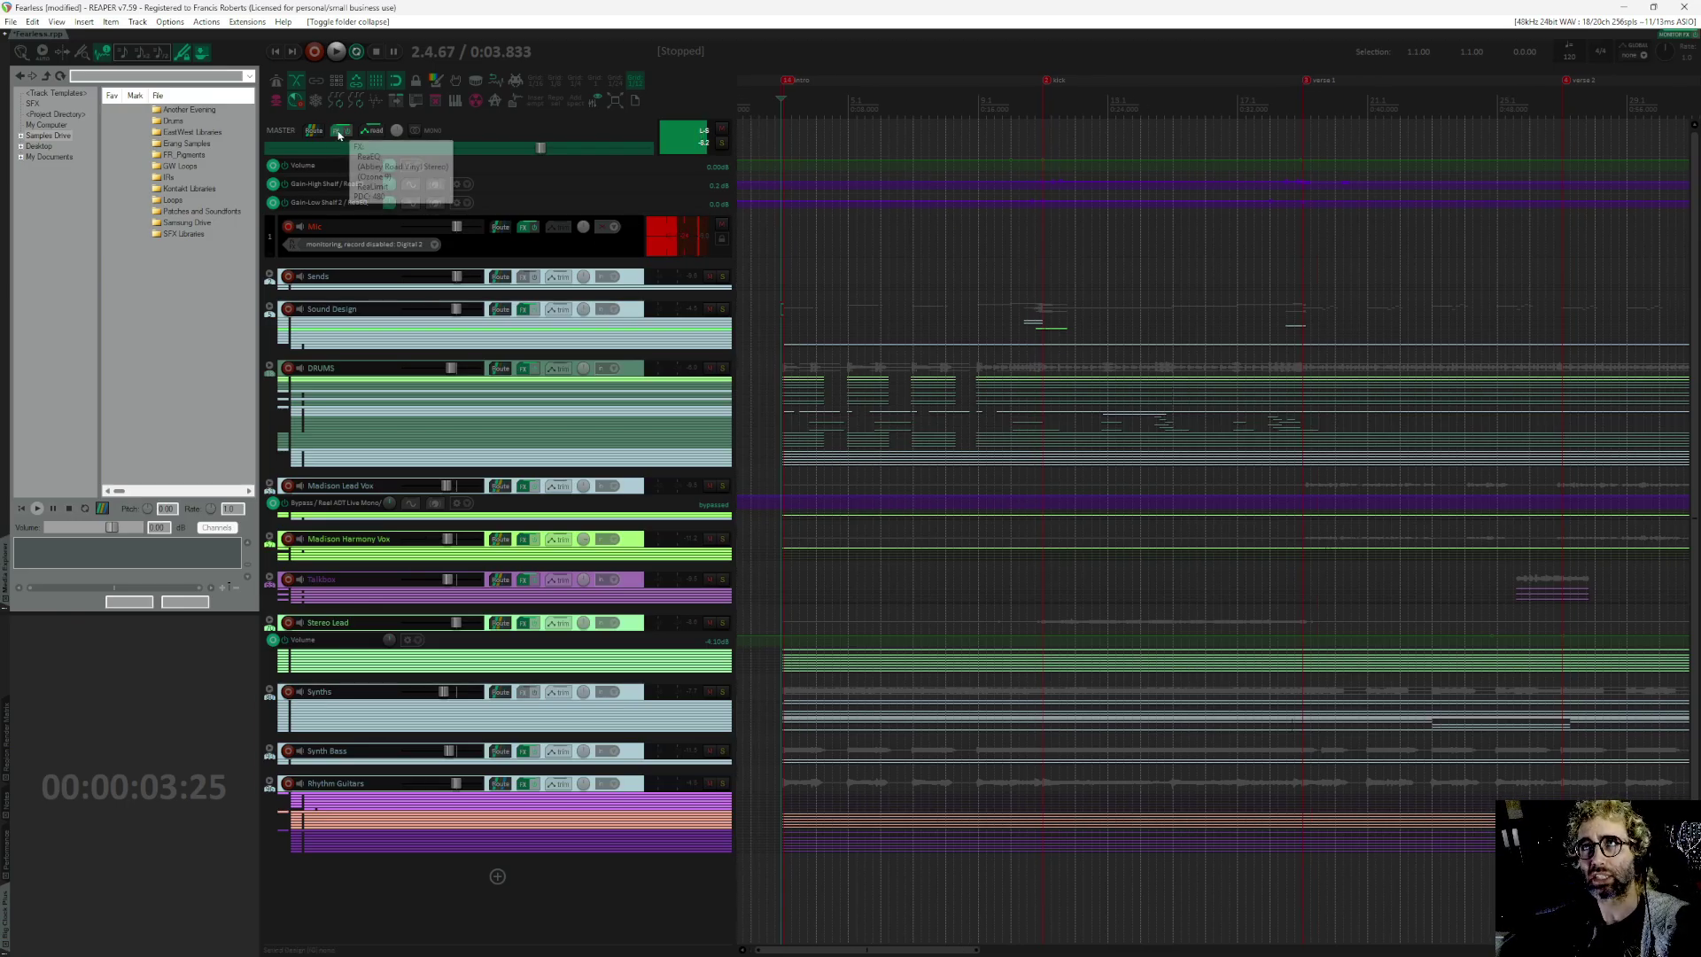
pyautogui.scroll(2, 913, 193)
pyautogui.scroll(3, 913, 193)
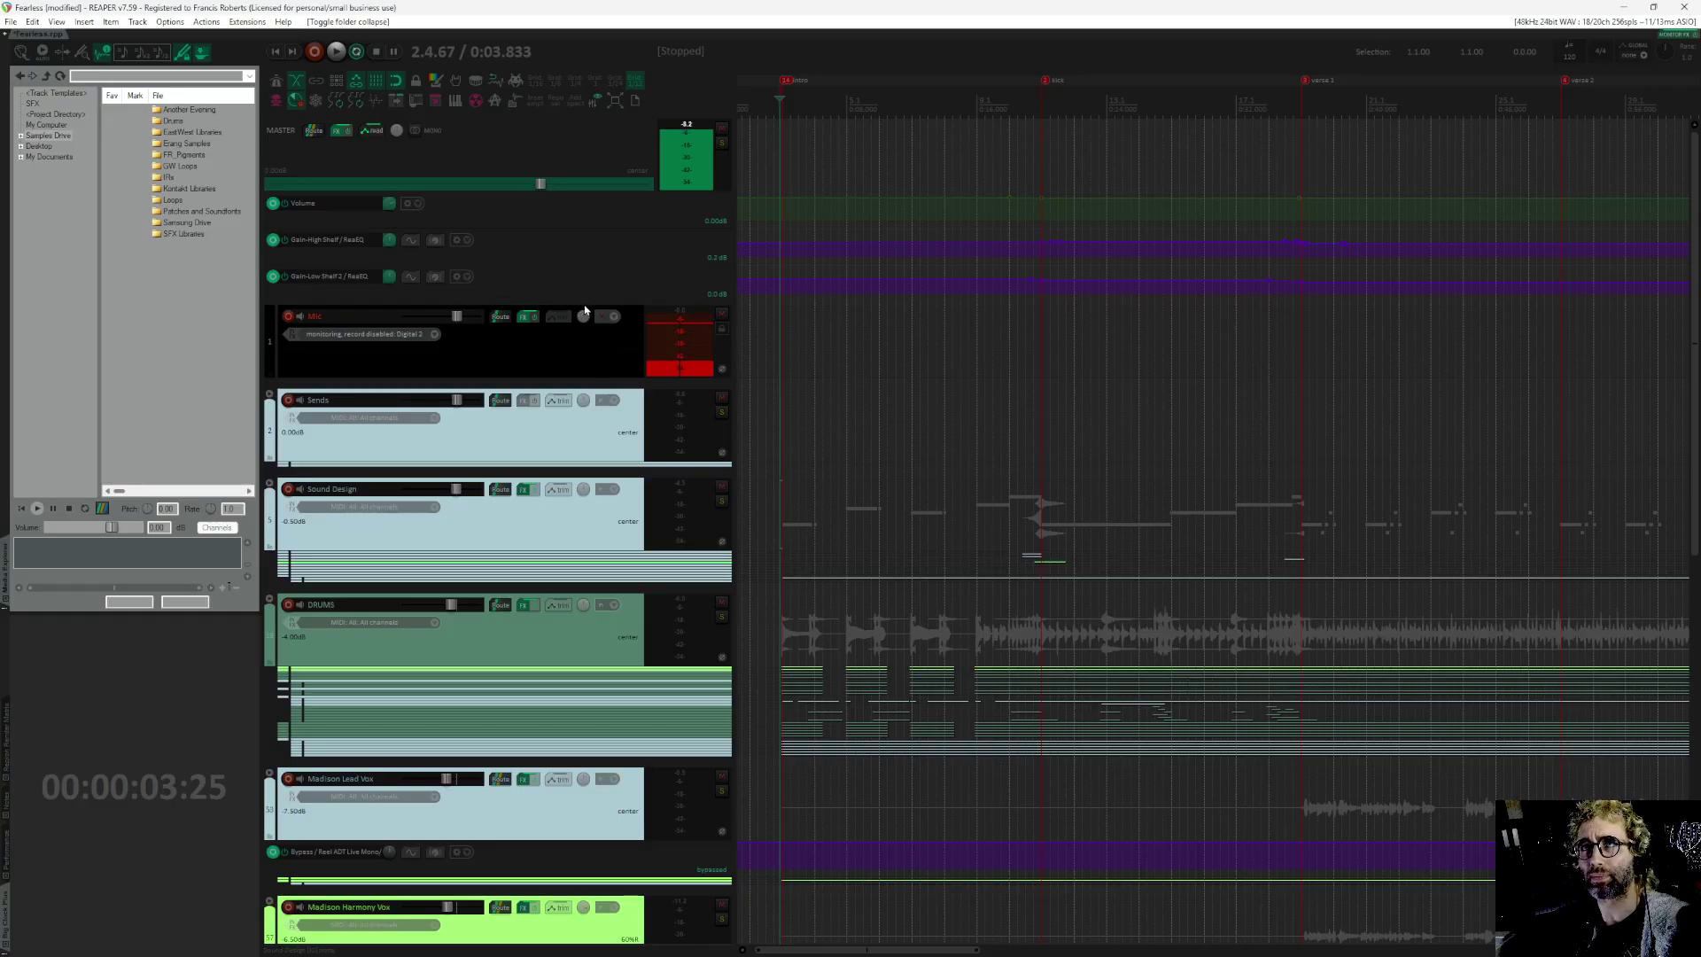
pyautogui.hscroll(2, 1104, 301)
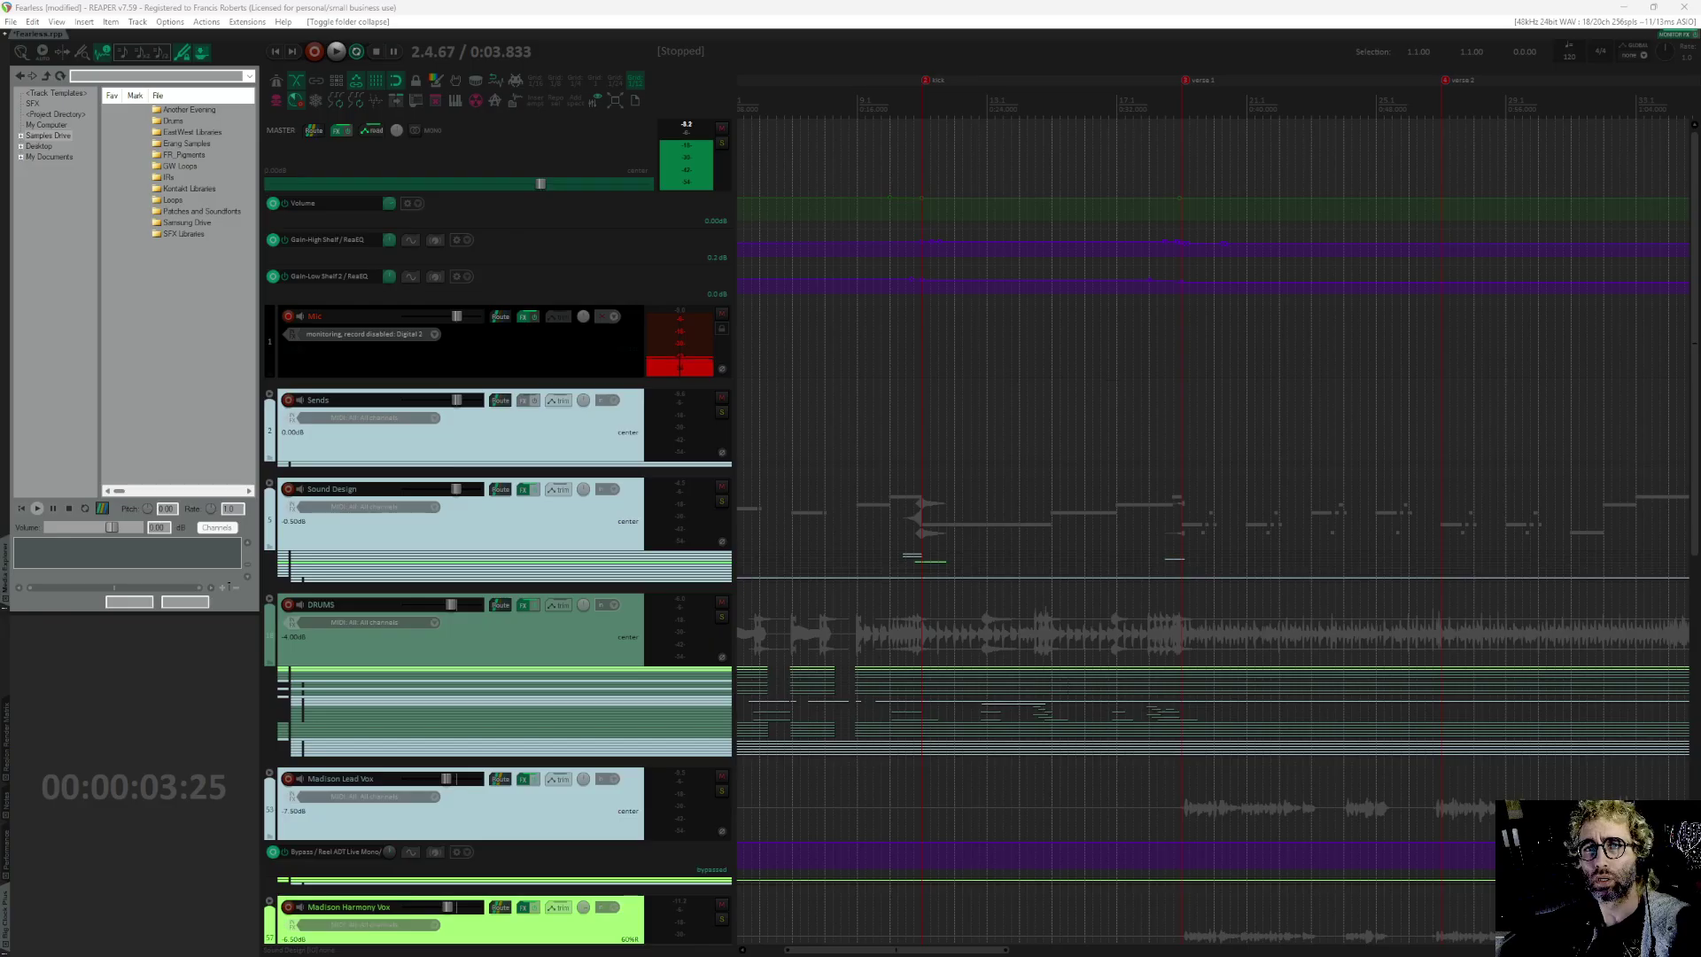
# Step: Audition the passage from 34.4.00 into the chorus while watching the master track's ReaEQ curve, and close the master effects chain
pyautogui.moveTo(532, 956); pyautogui.dragTo(349, 431)
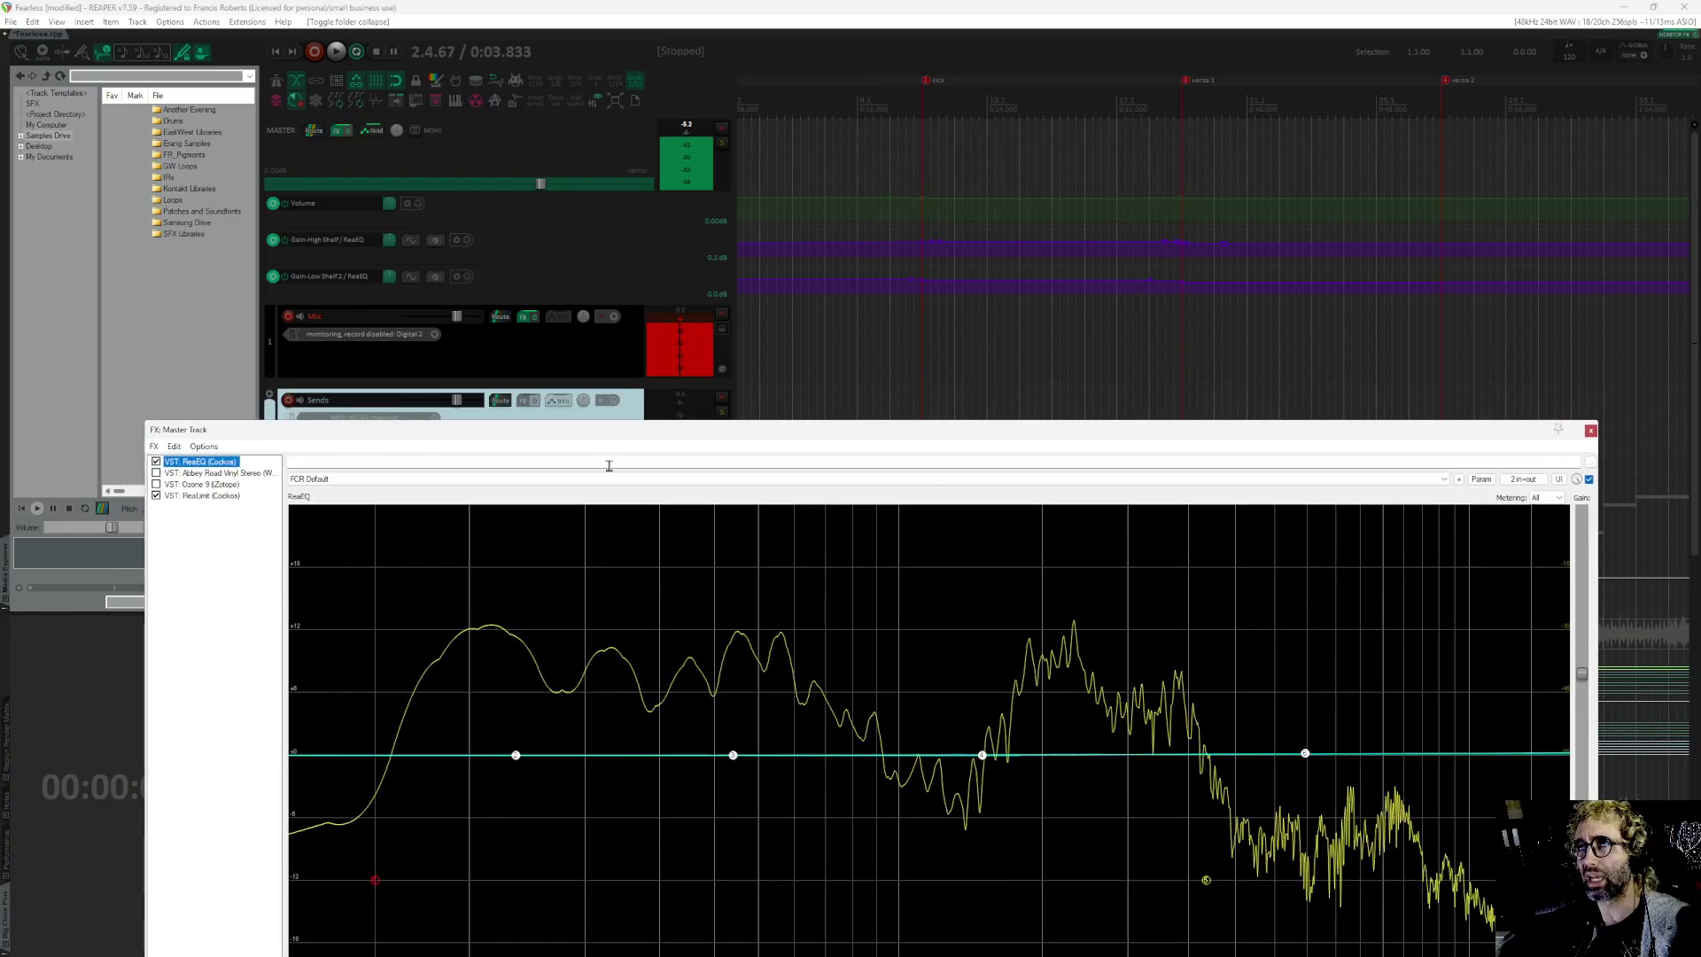
pyautogui.hscroll(5, 1116, 168)
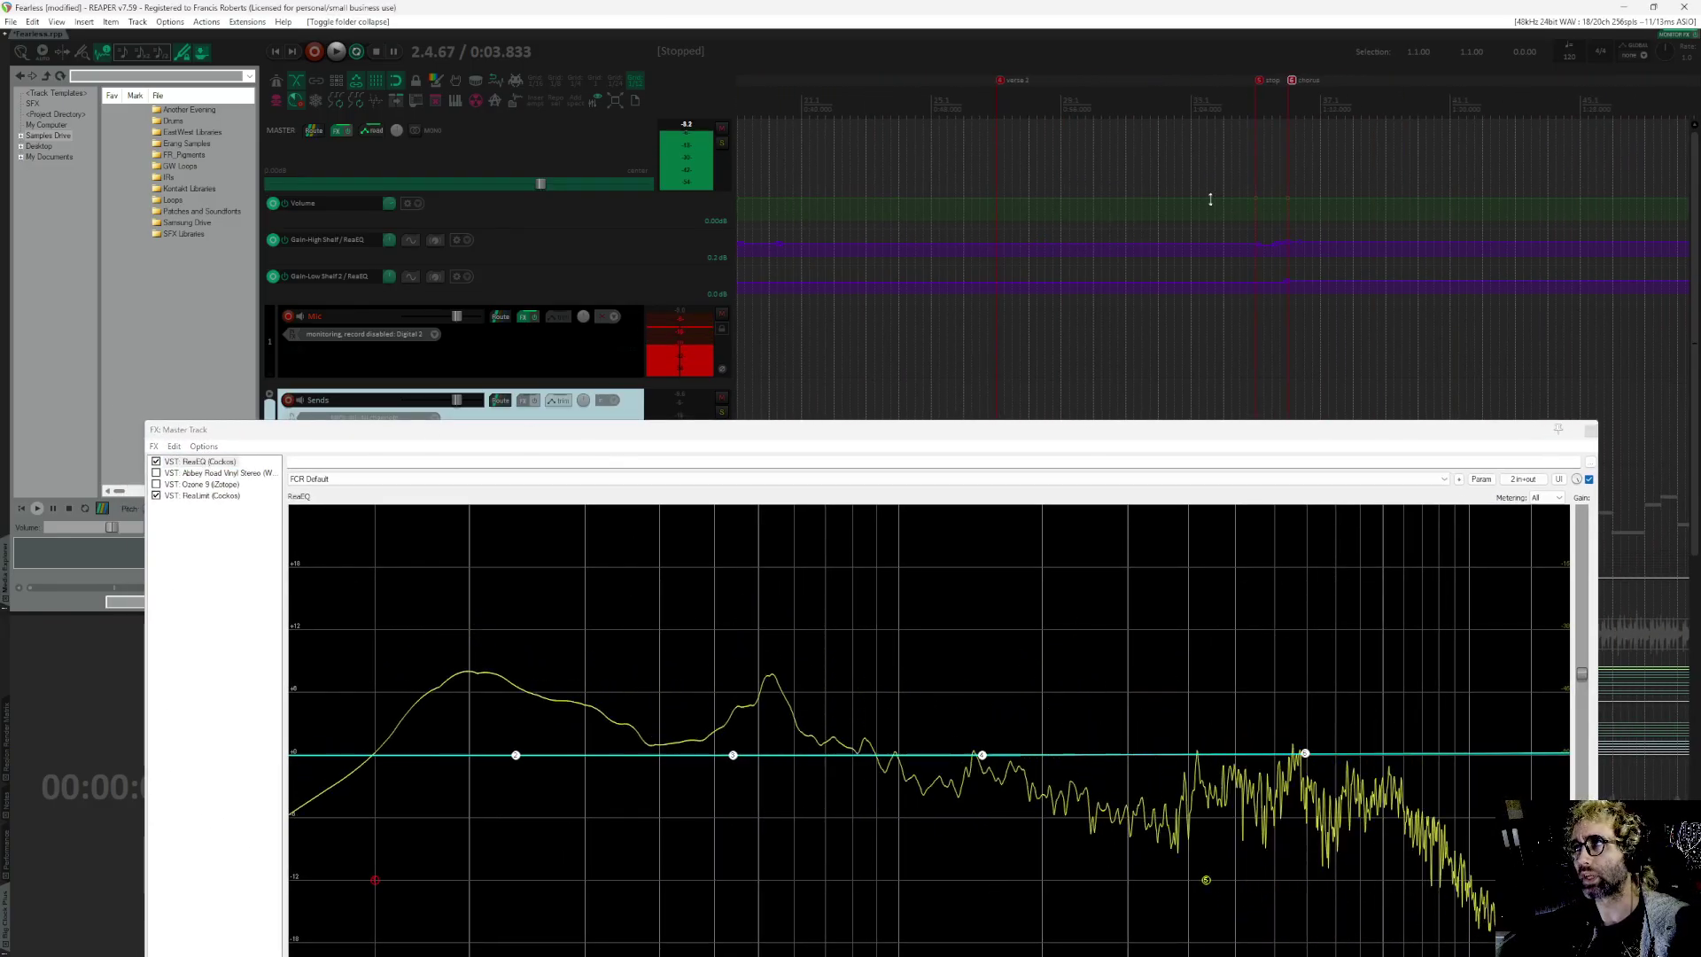
pyautogui.click(1248, 226)
pyautogui.scroll(-1, 1258, 244)
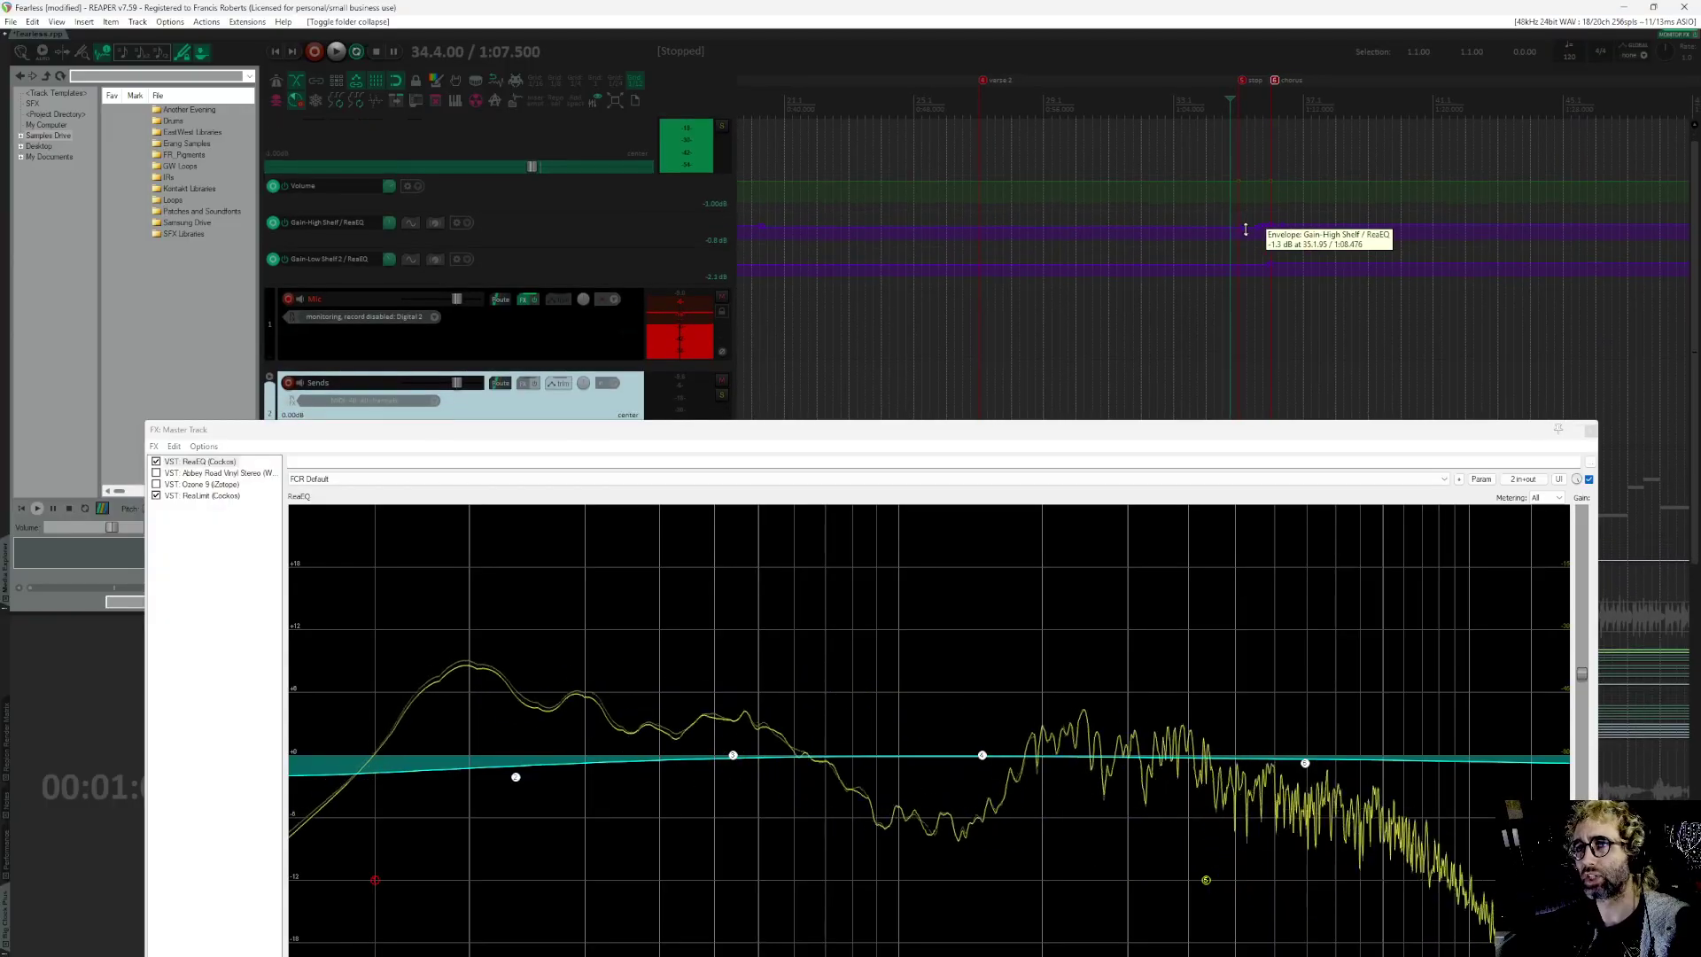
pyautogui.press('space')
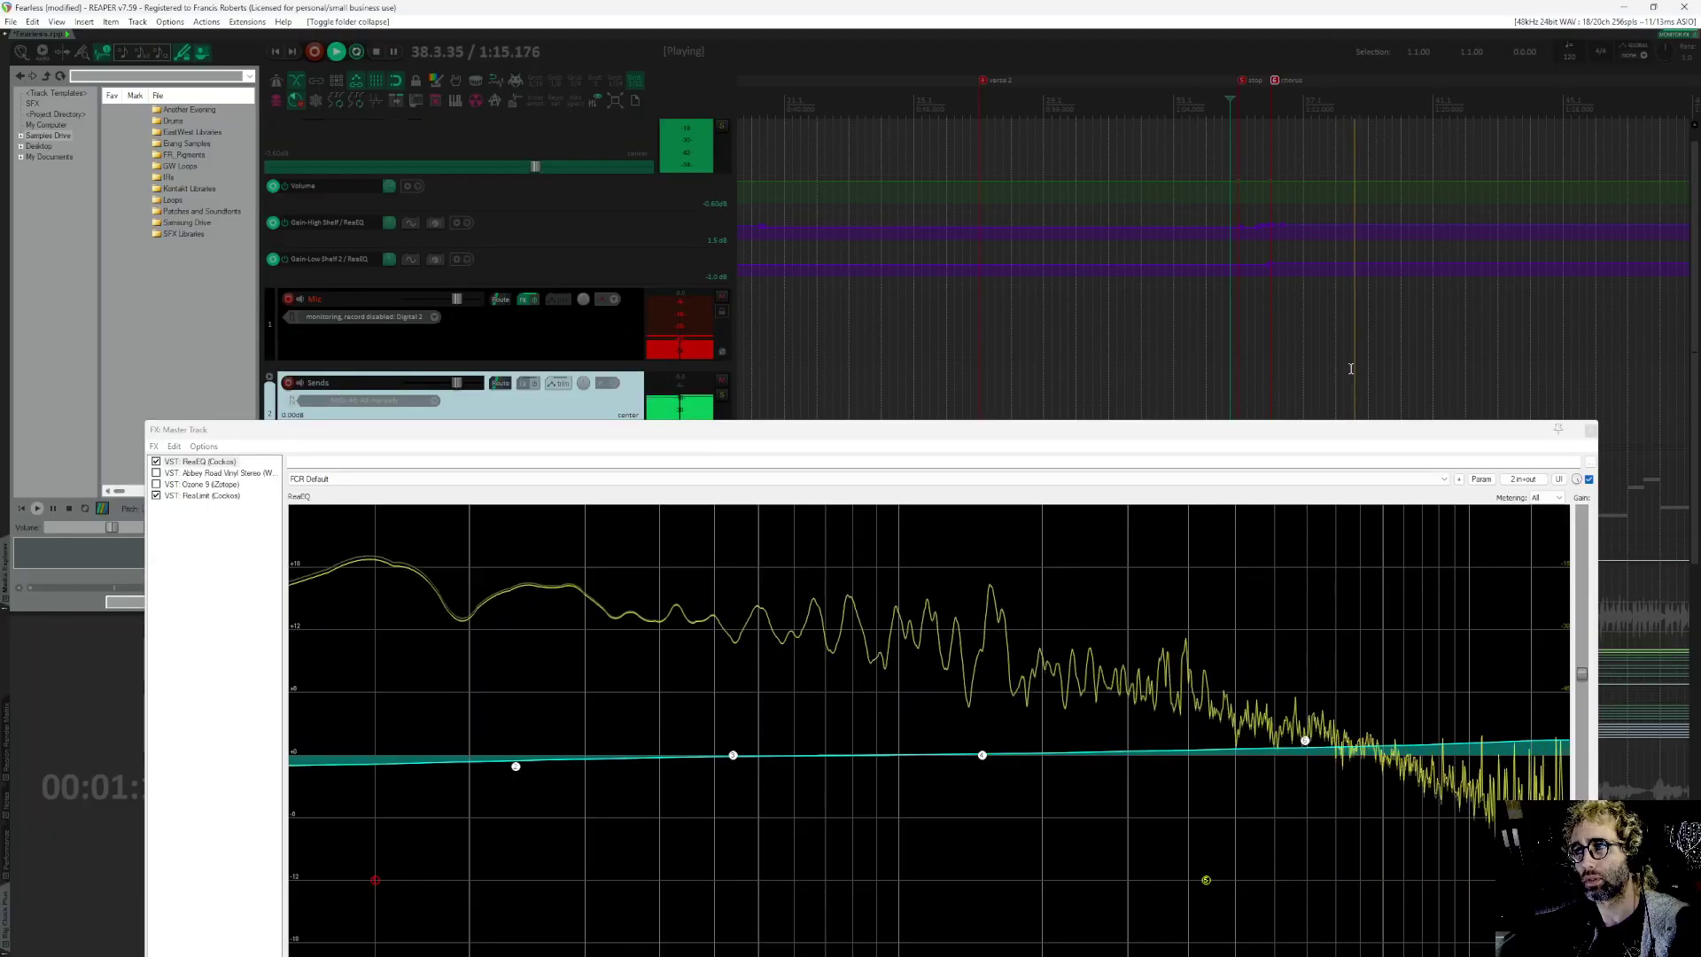
pyautogui.press('space')
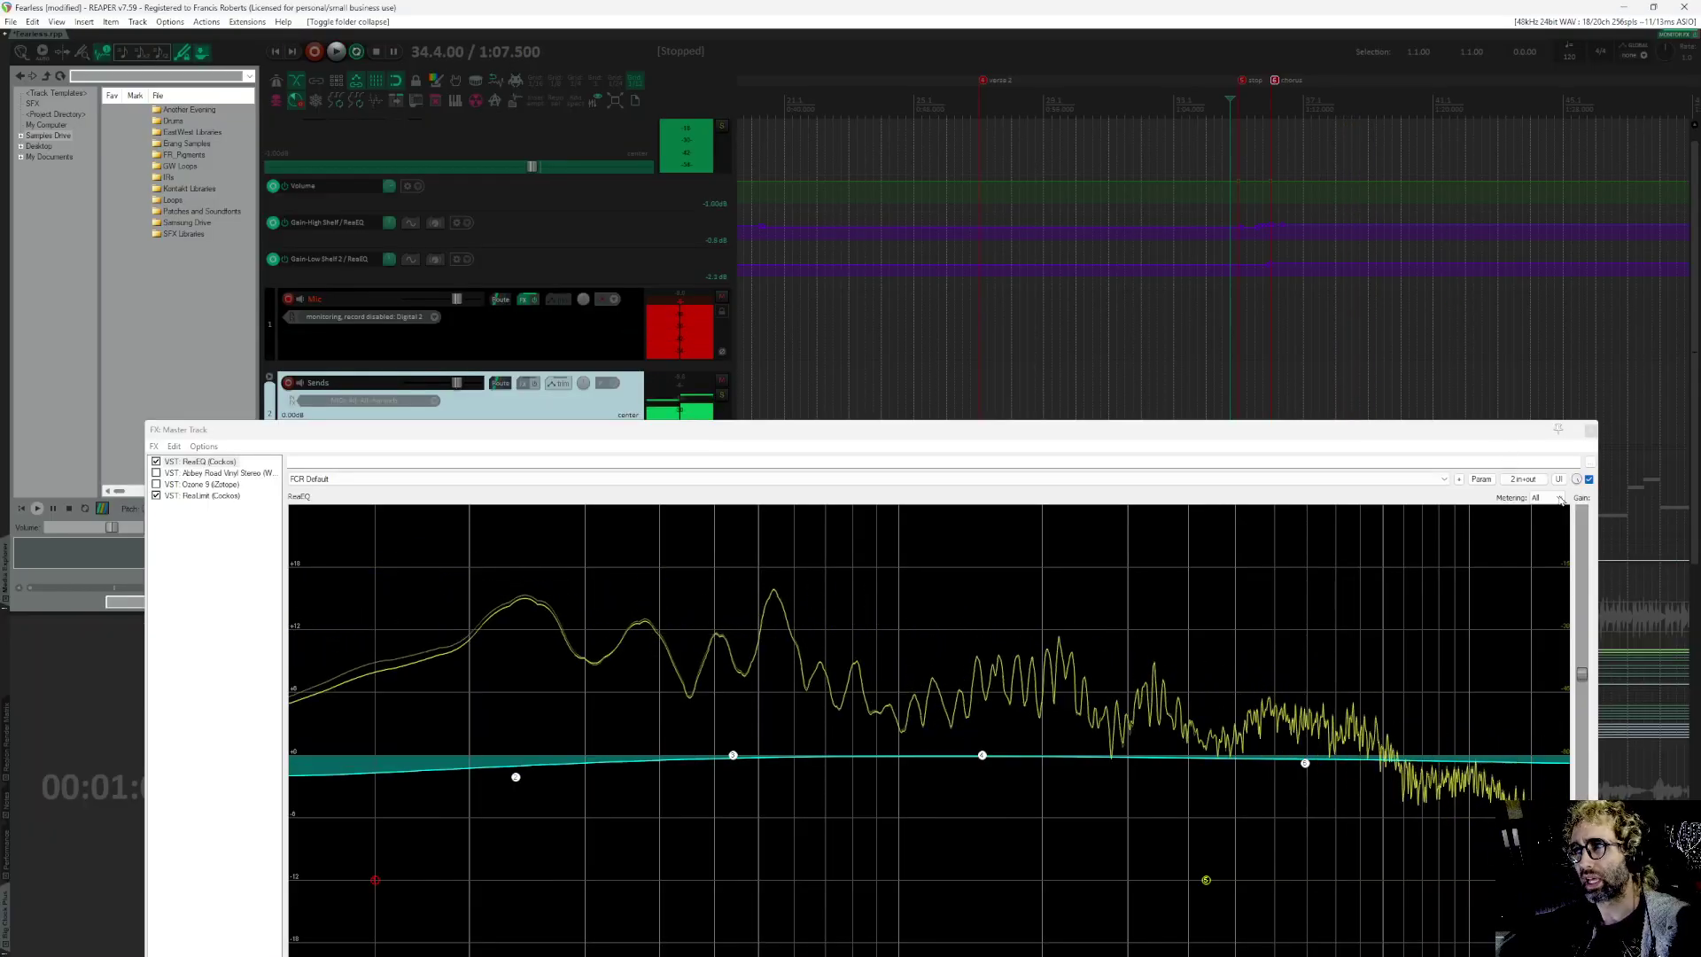
pyautogui.click(1592, 432)
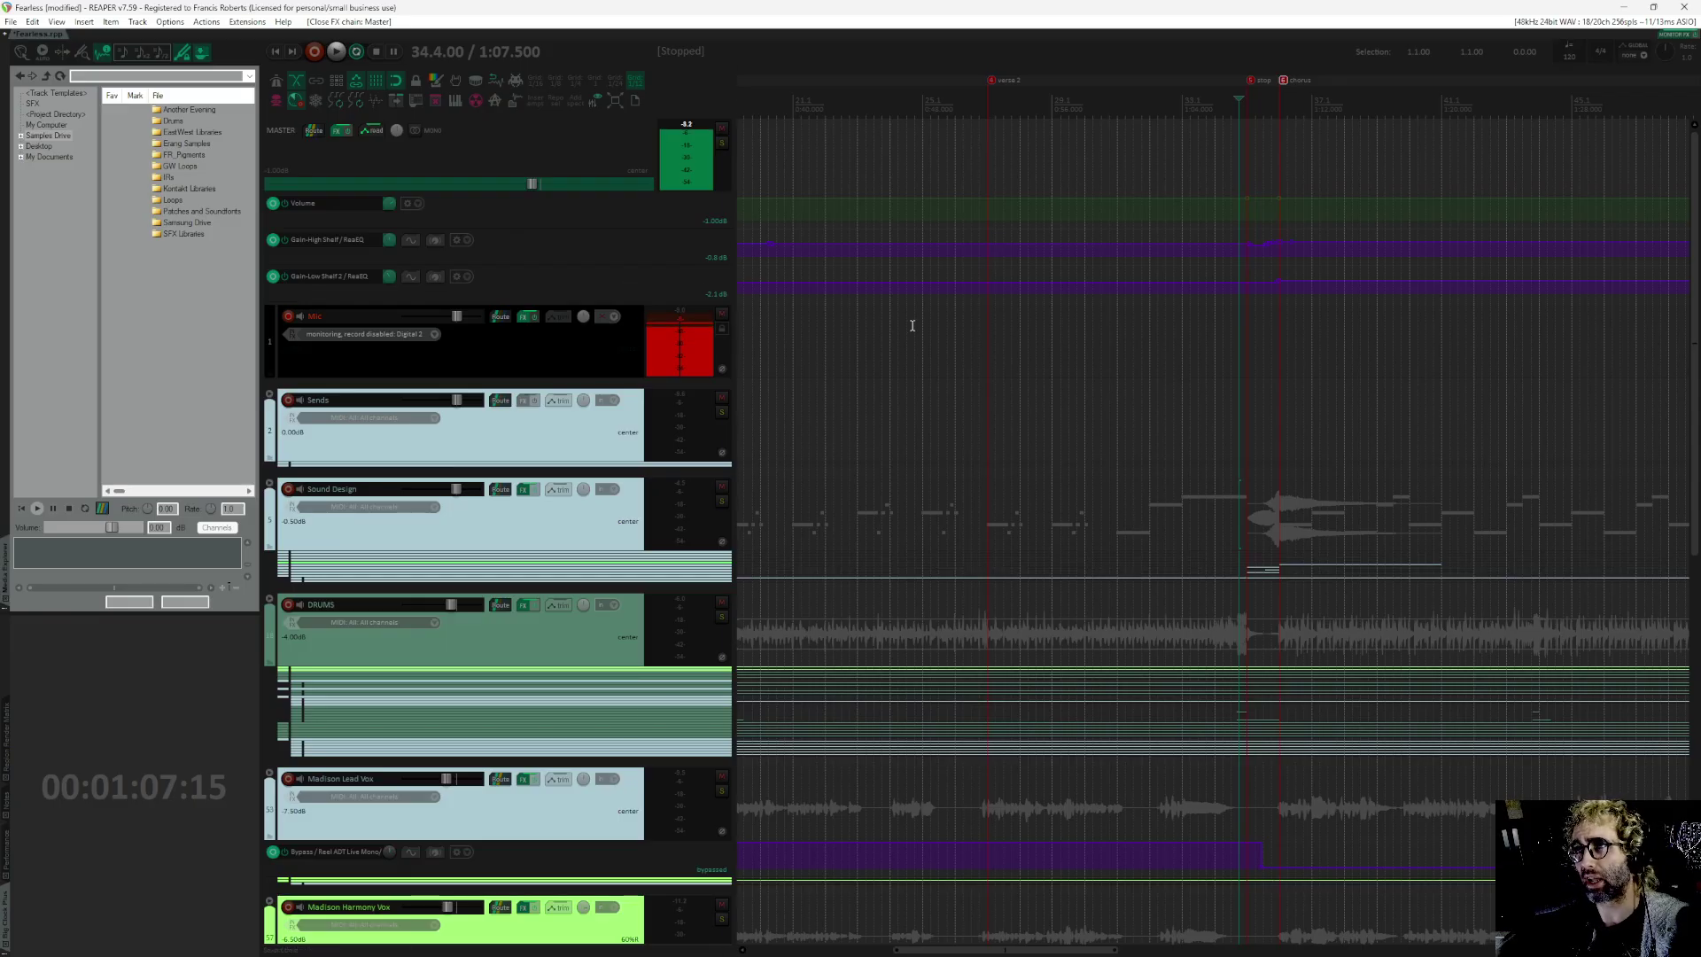
# Step: Enlarge the master's Gain-High Shelf envelope to examine its automation around 35.1.33 into the chorus, and shrink the track heights again
pyautogui.moveTo(718, 264); pyautogui.dragTo(720, 780)
pyautogui.scroll(5, 1179, 571)
pyautogui.click(1253, 456)
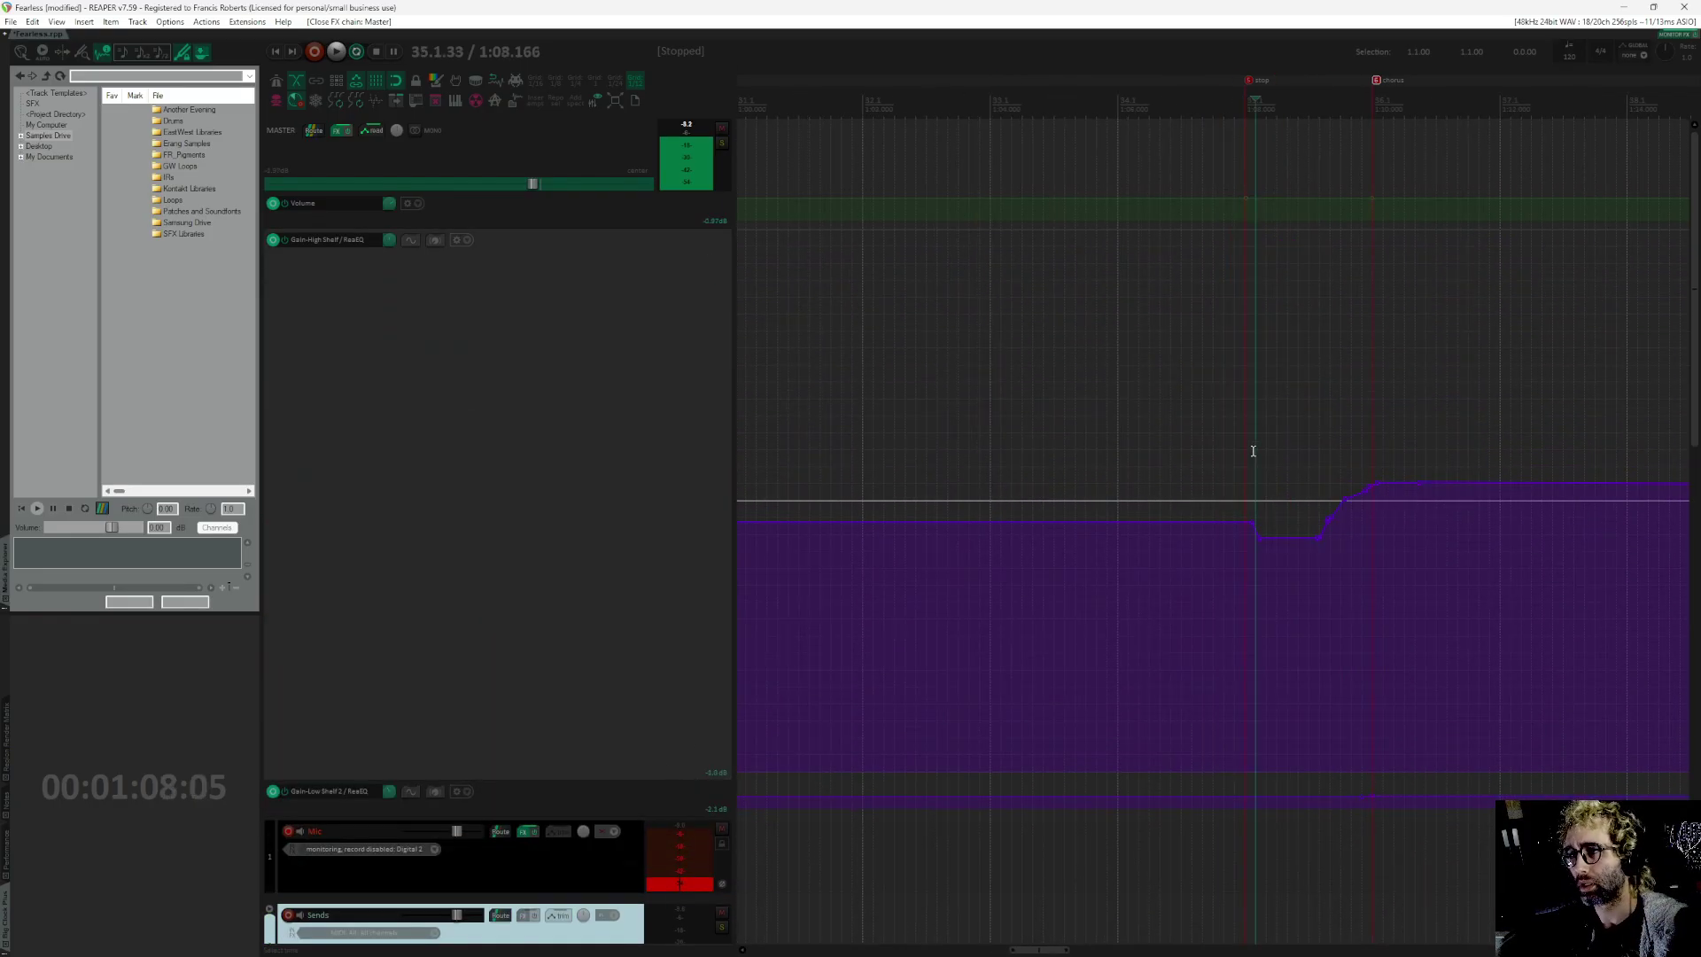
pyautogui.scroll(-1, 1114, 515)
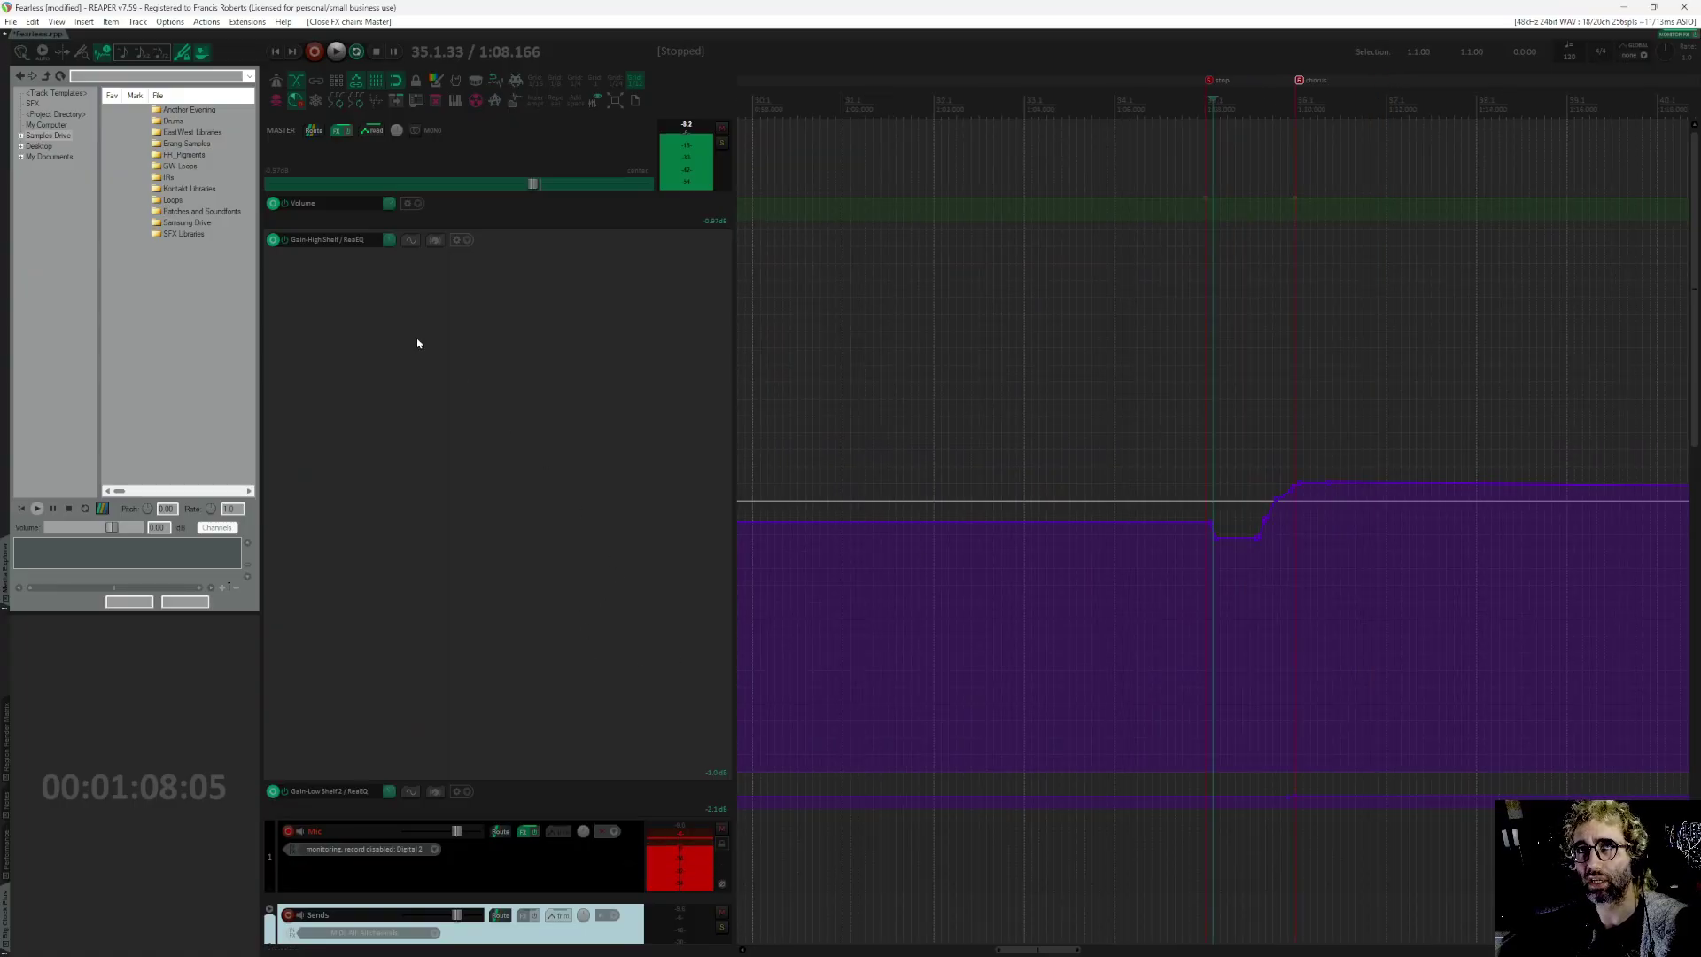
pyautogui.rightClick(269, 252)
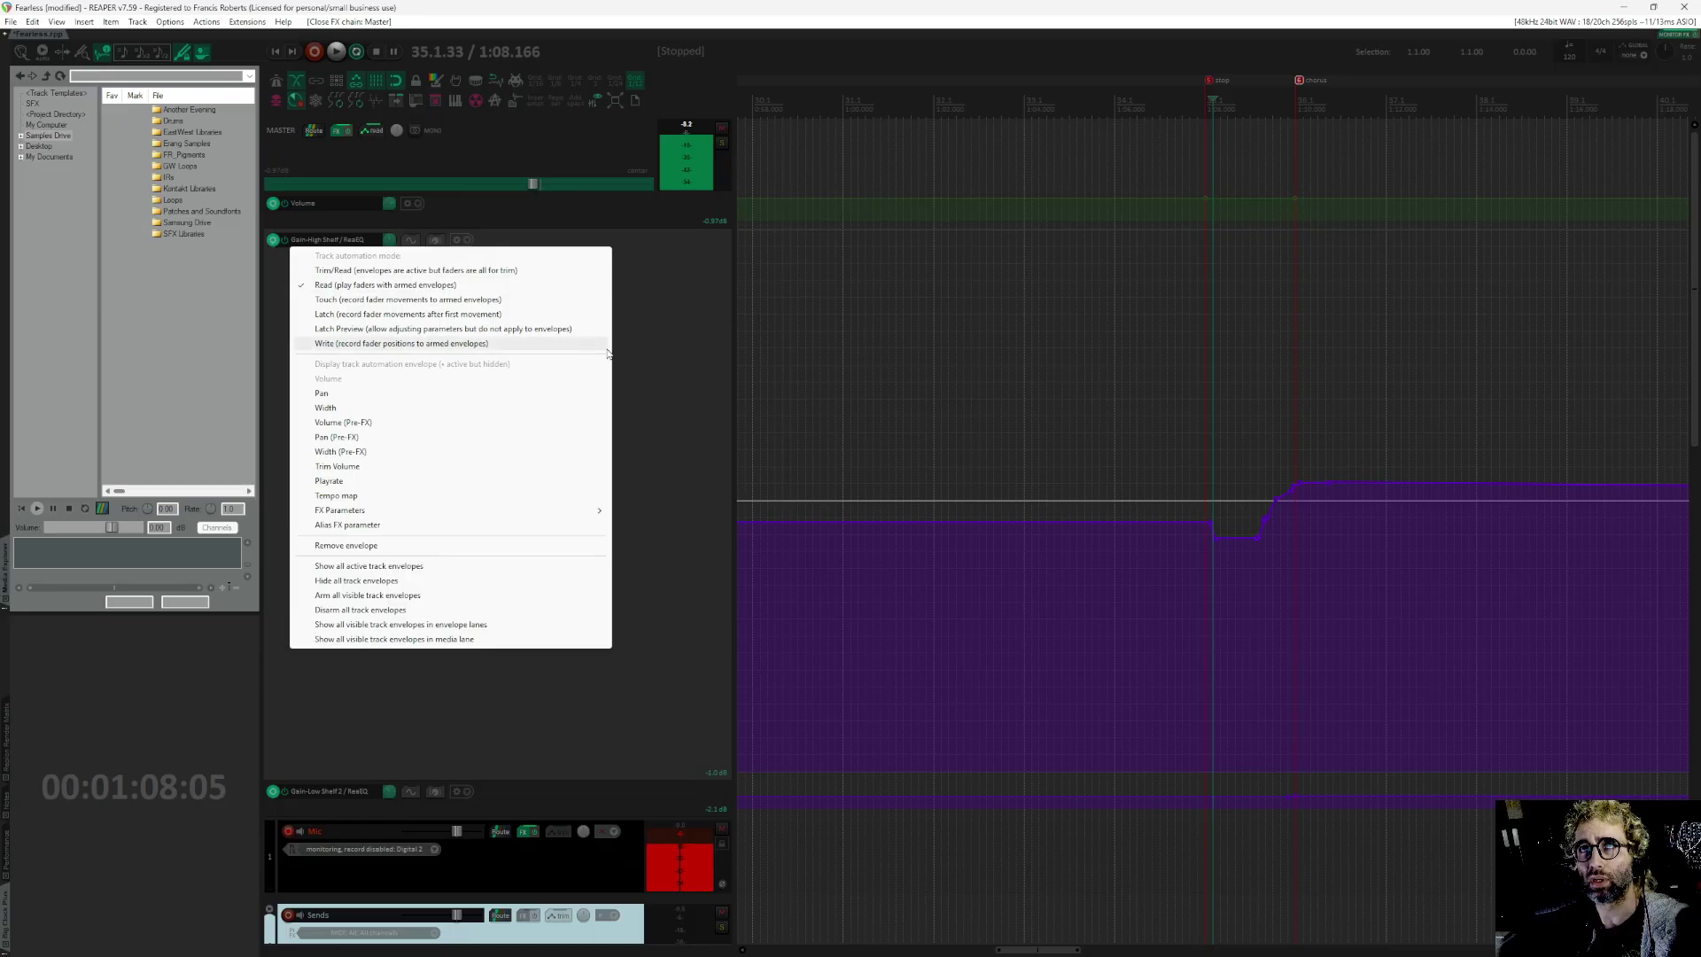
pyautogui.click(679, 355)
pyautogui.scroll(-5, 524, 437)
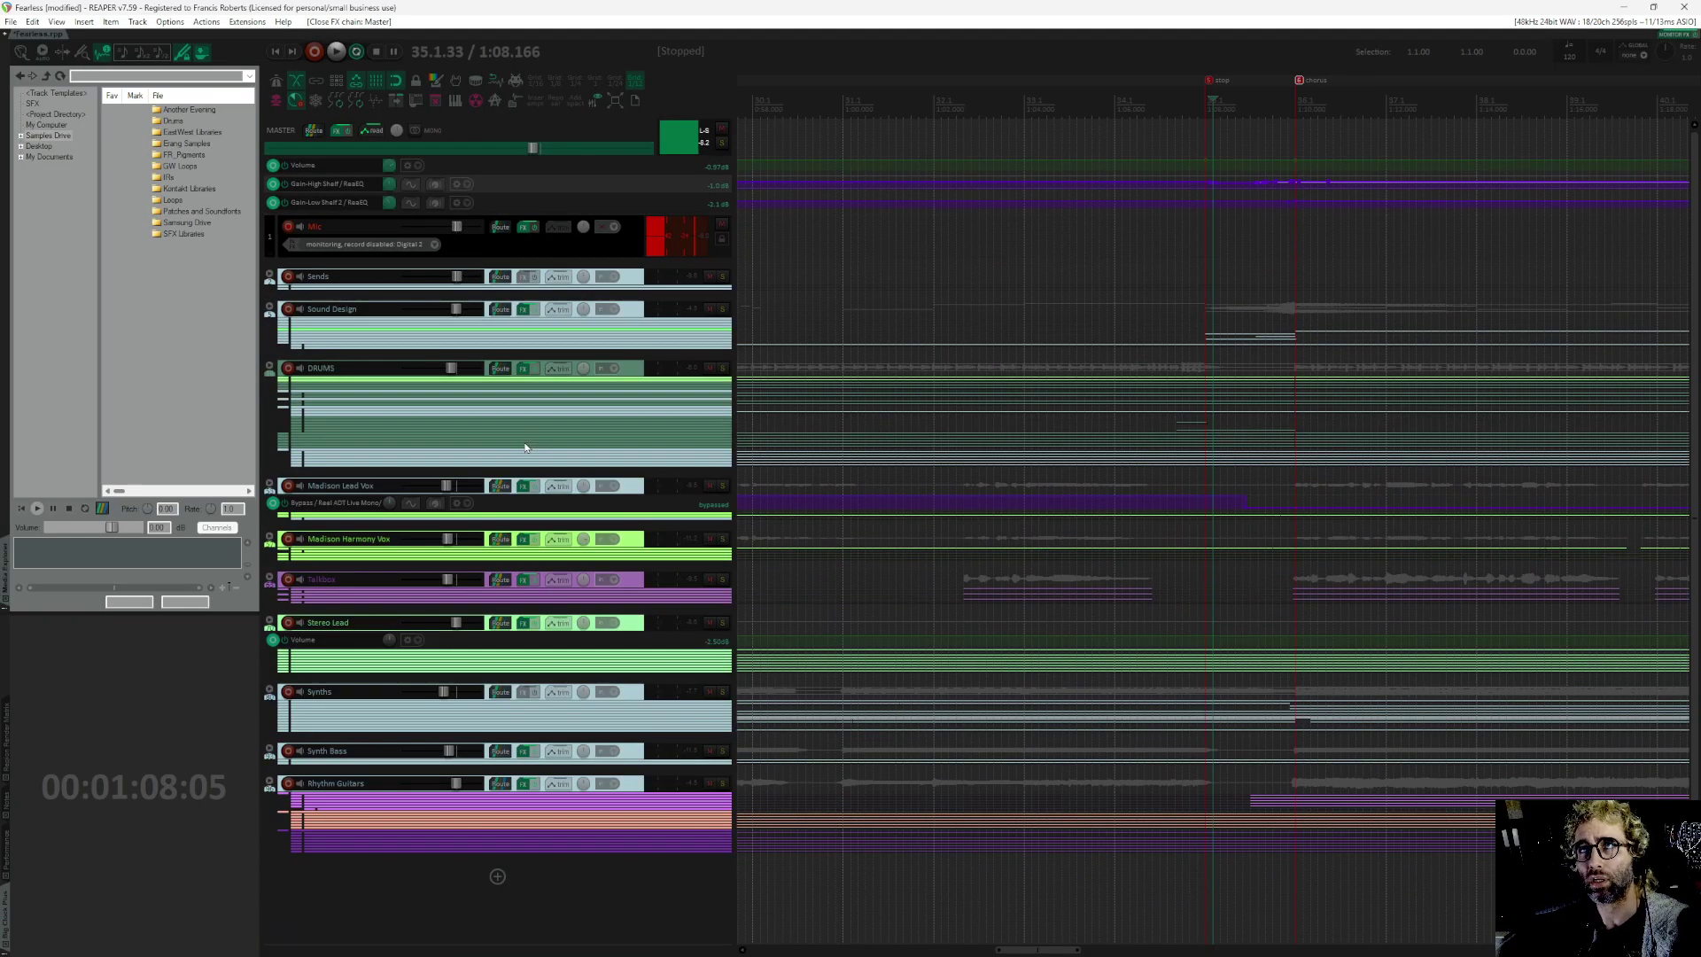
# Step: Place the edit cursor at 33.4.00, a few beats before the chorus marker
pyautogui.hscroll(-3, 1237, 308)
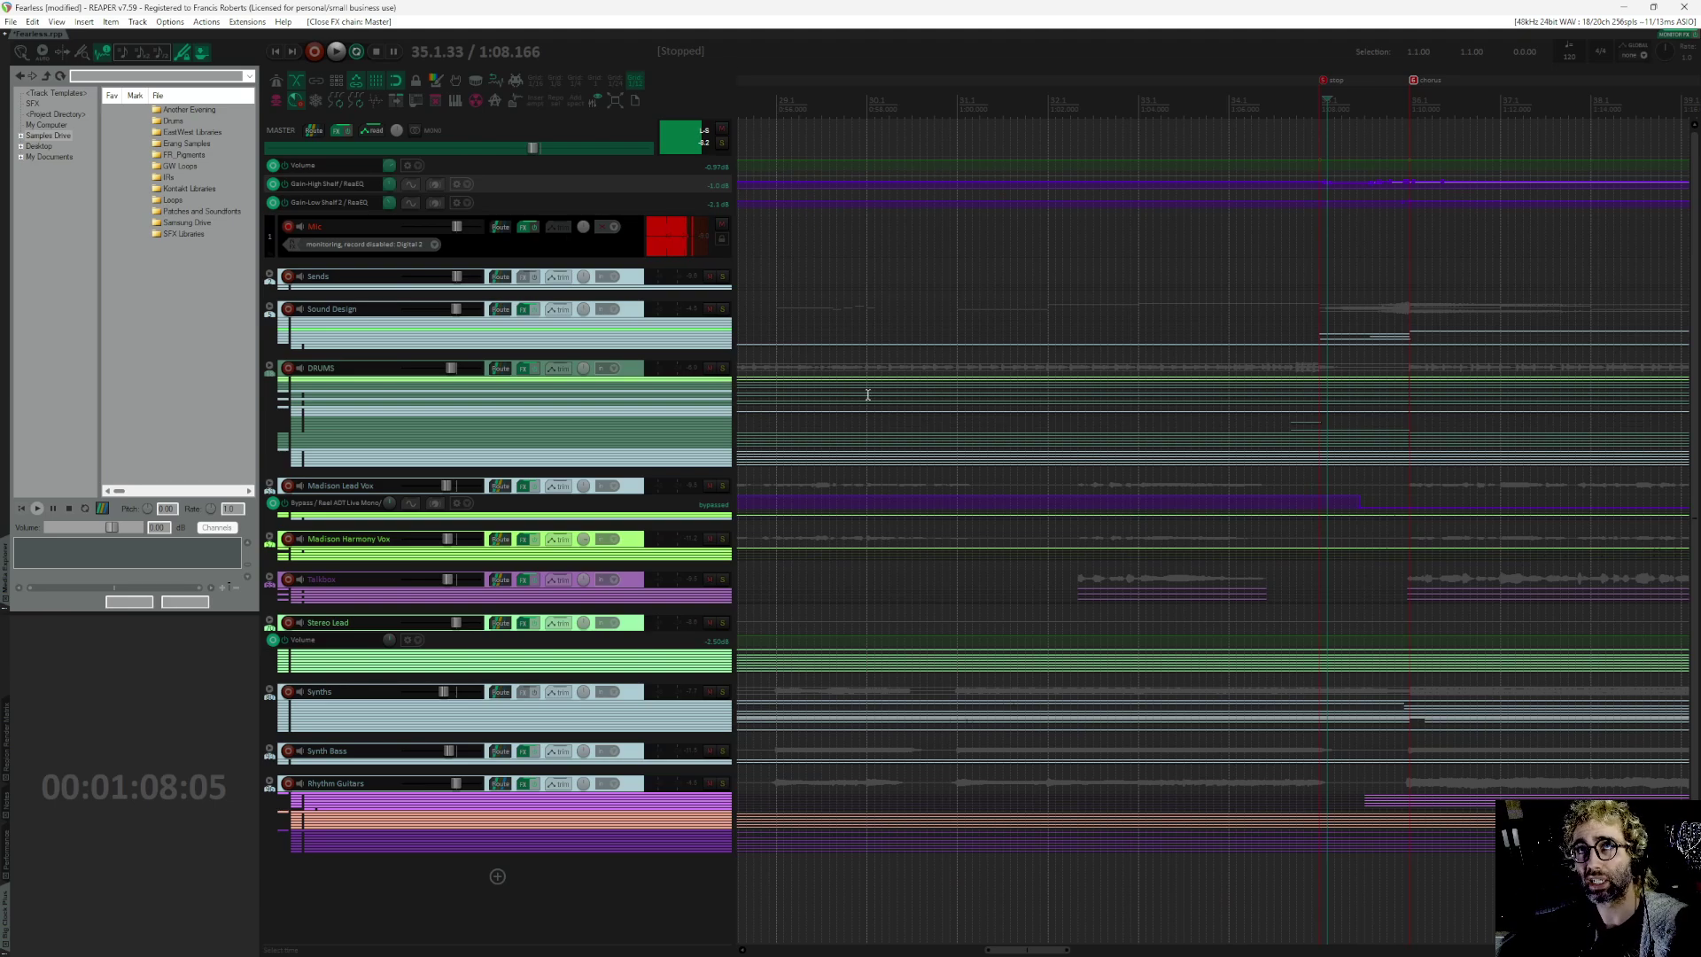
pyautogui.scroll(-3, 1155, 342)
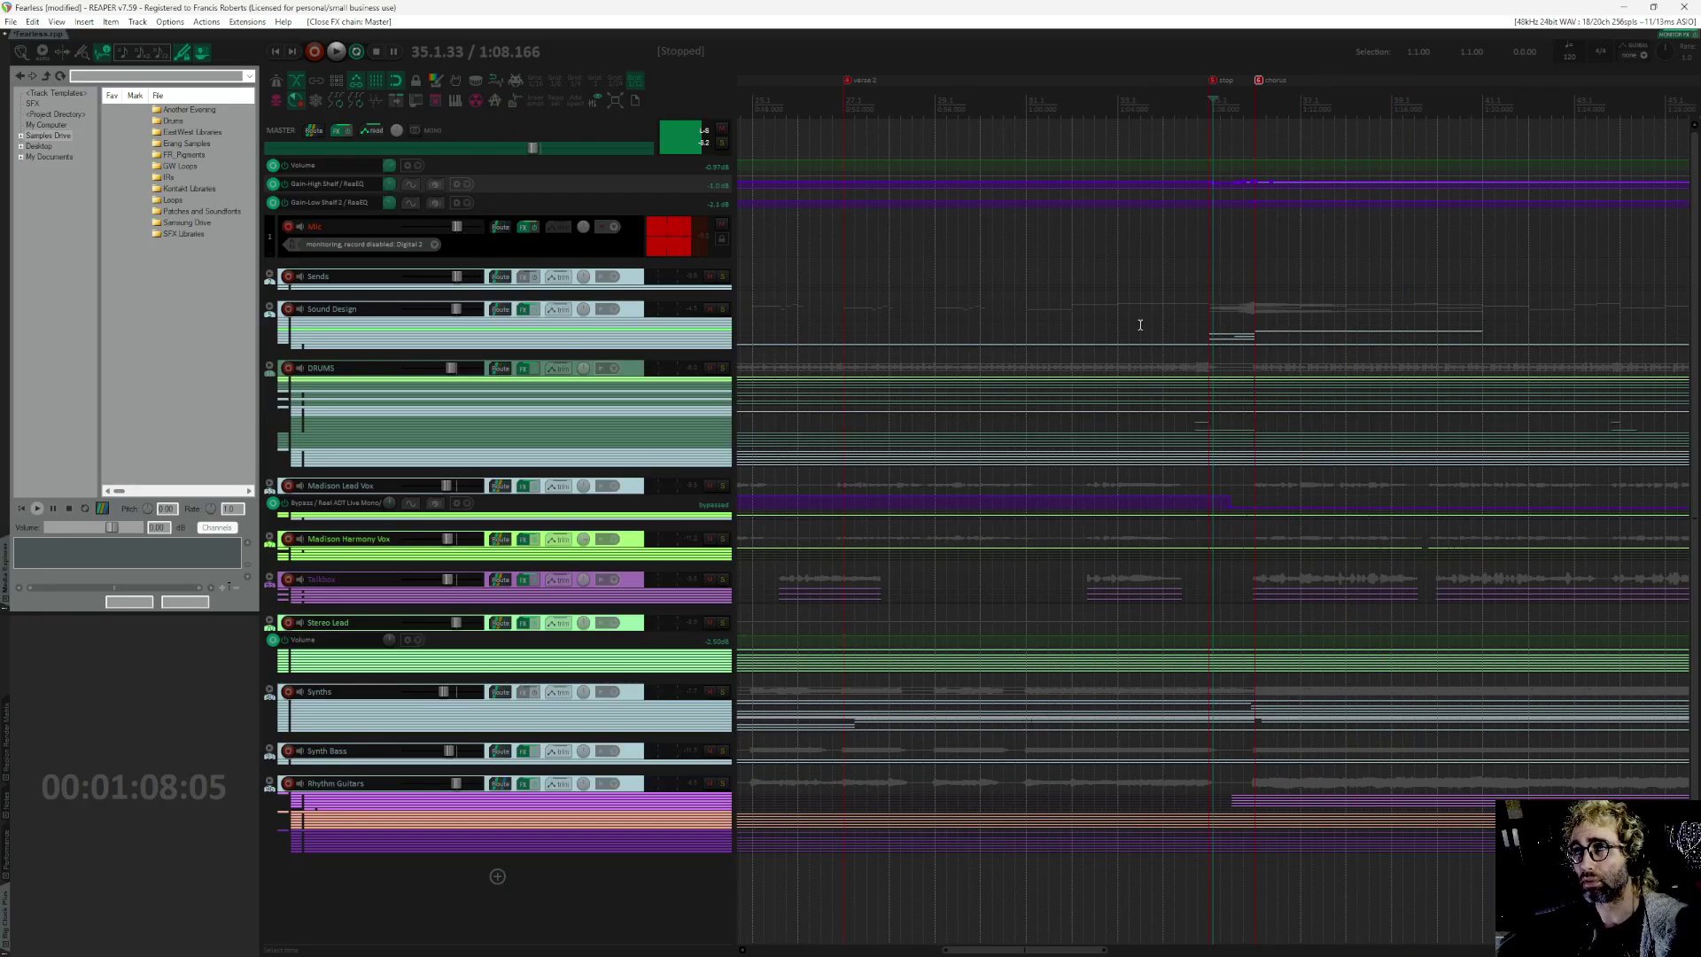
pyautogui.hscroll(4, 1146, 304)
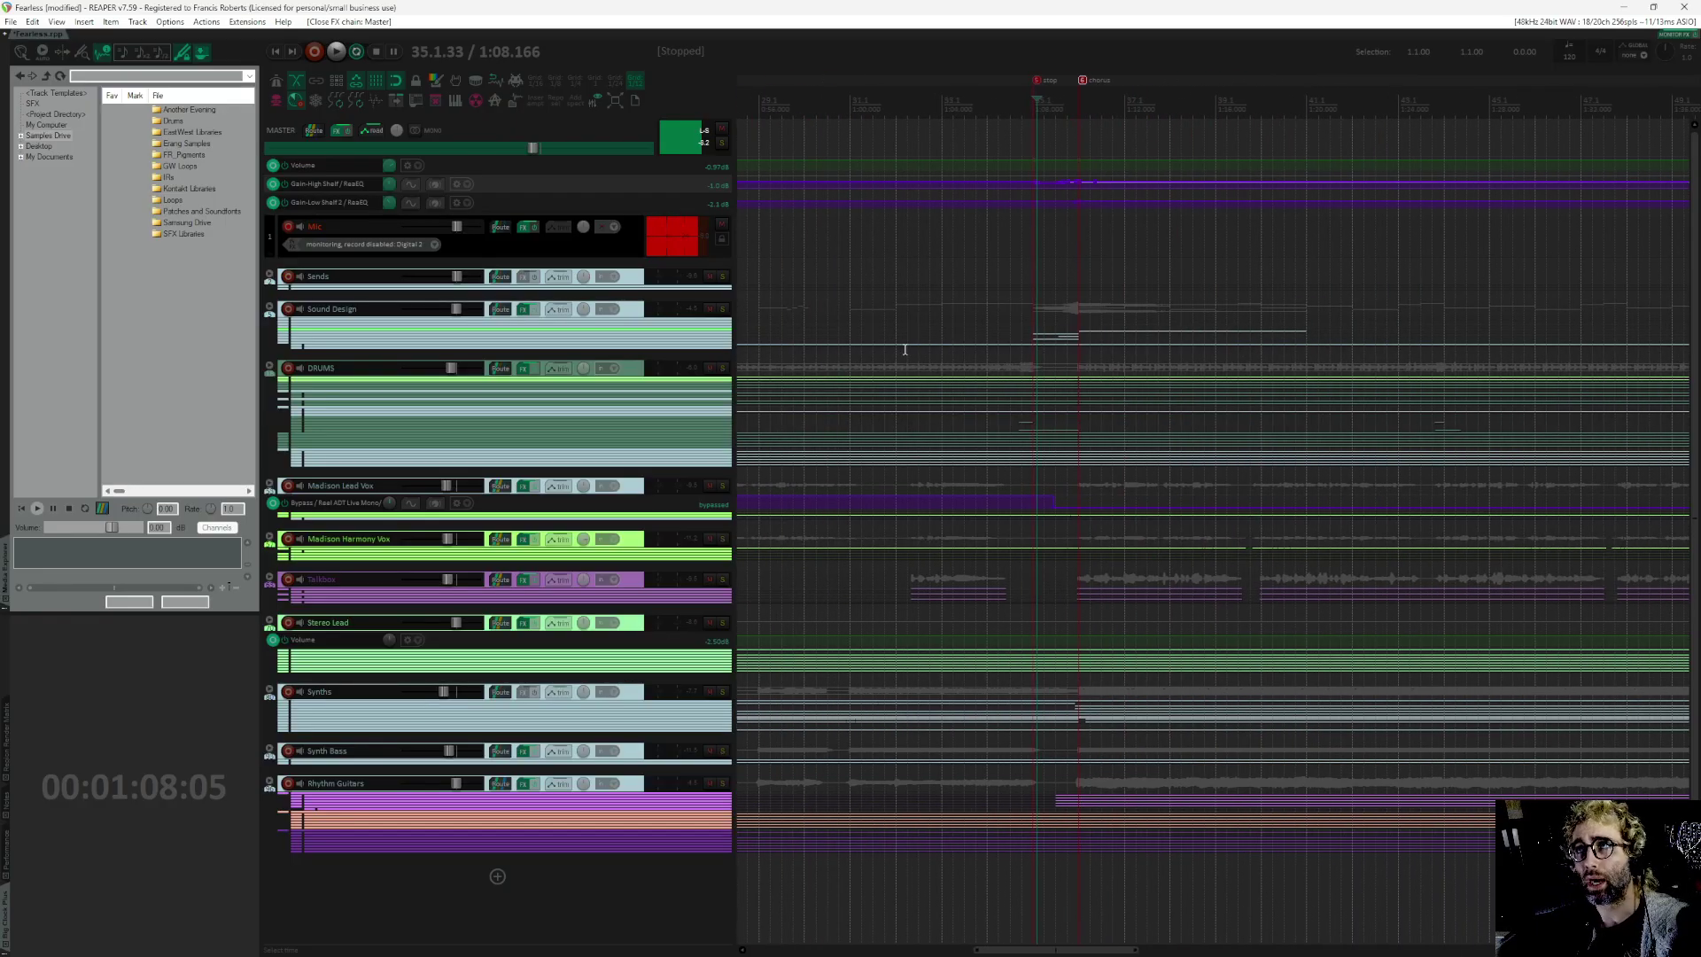
pyautogui.click(976, 261)
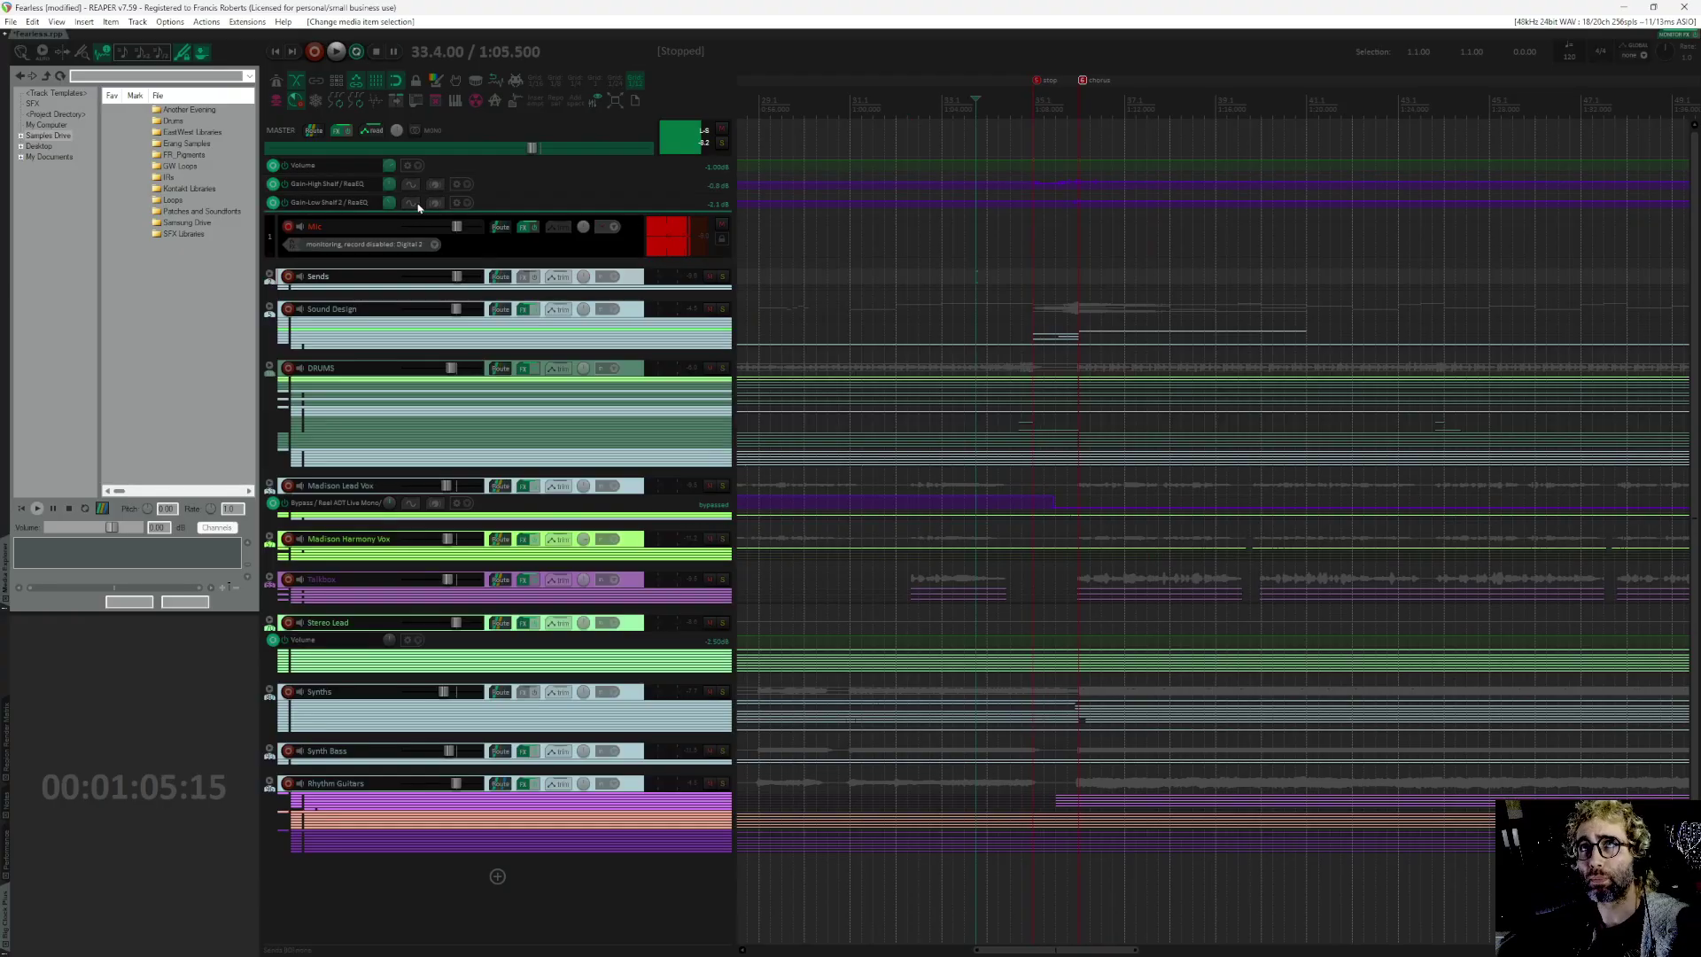
# Step: Open the master track's effects chain and show the Vintage Comp module of Ozone 9
pyautogui.click(339, 131)
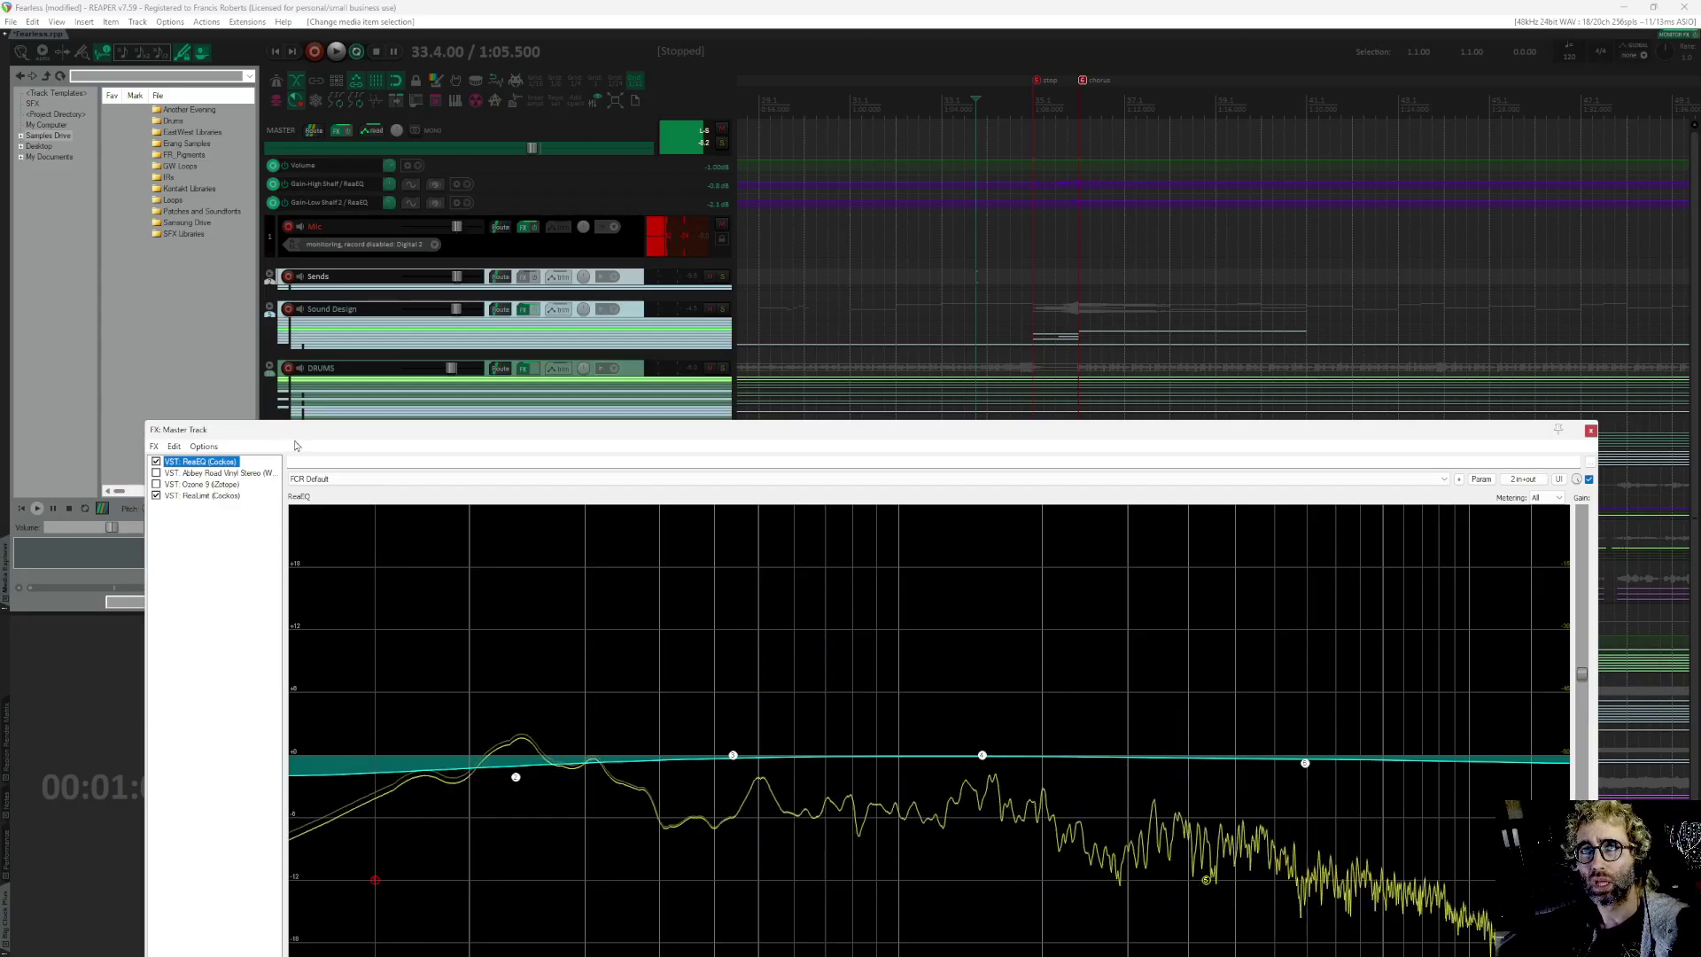
pyautogui.moveTo(310, 429); pyautogui.dragTo(556, 315)
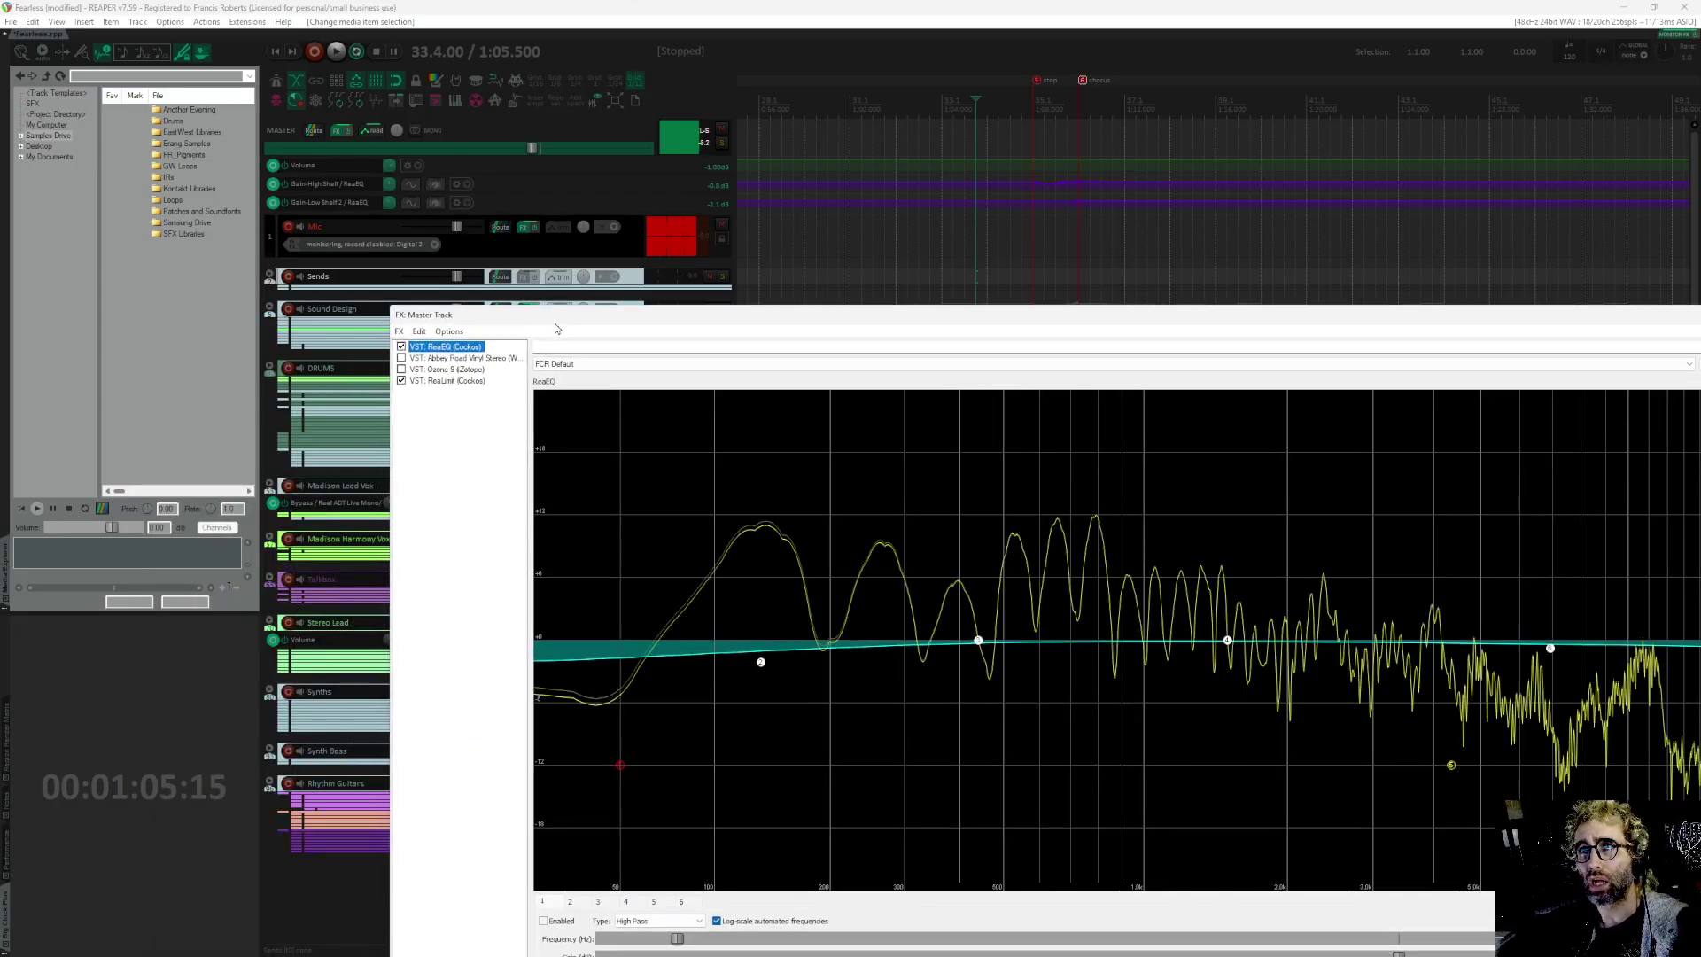
pyautogui.click(450, 371)
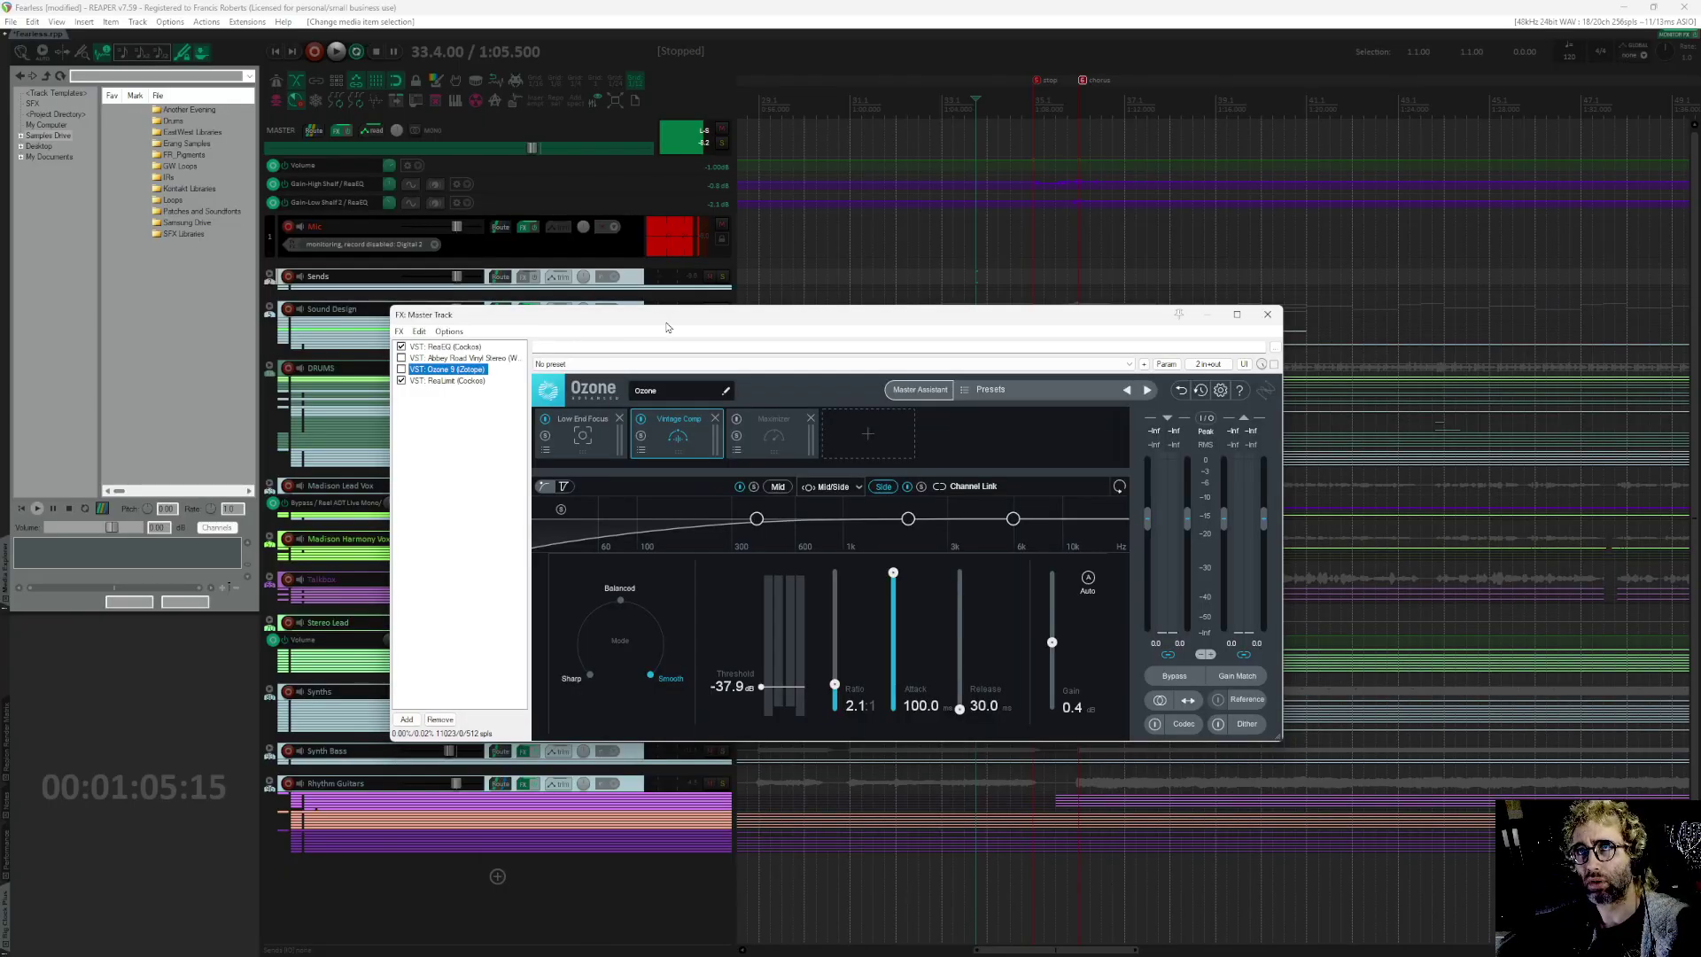
pyautogui.click(716, 438)
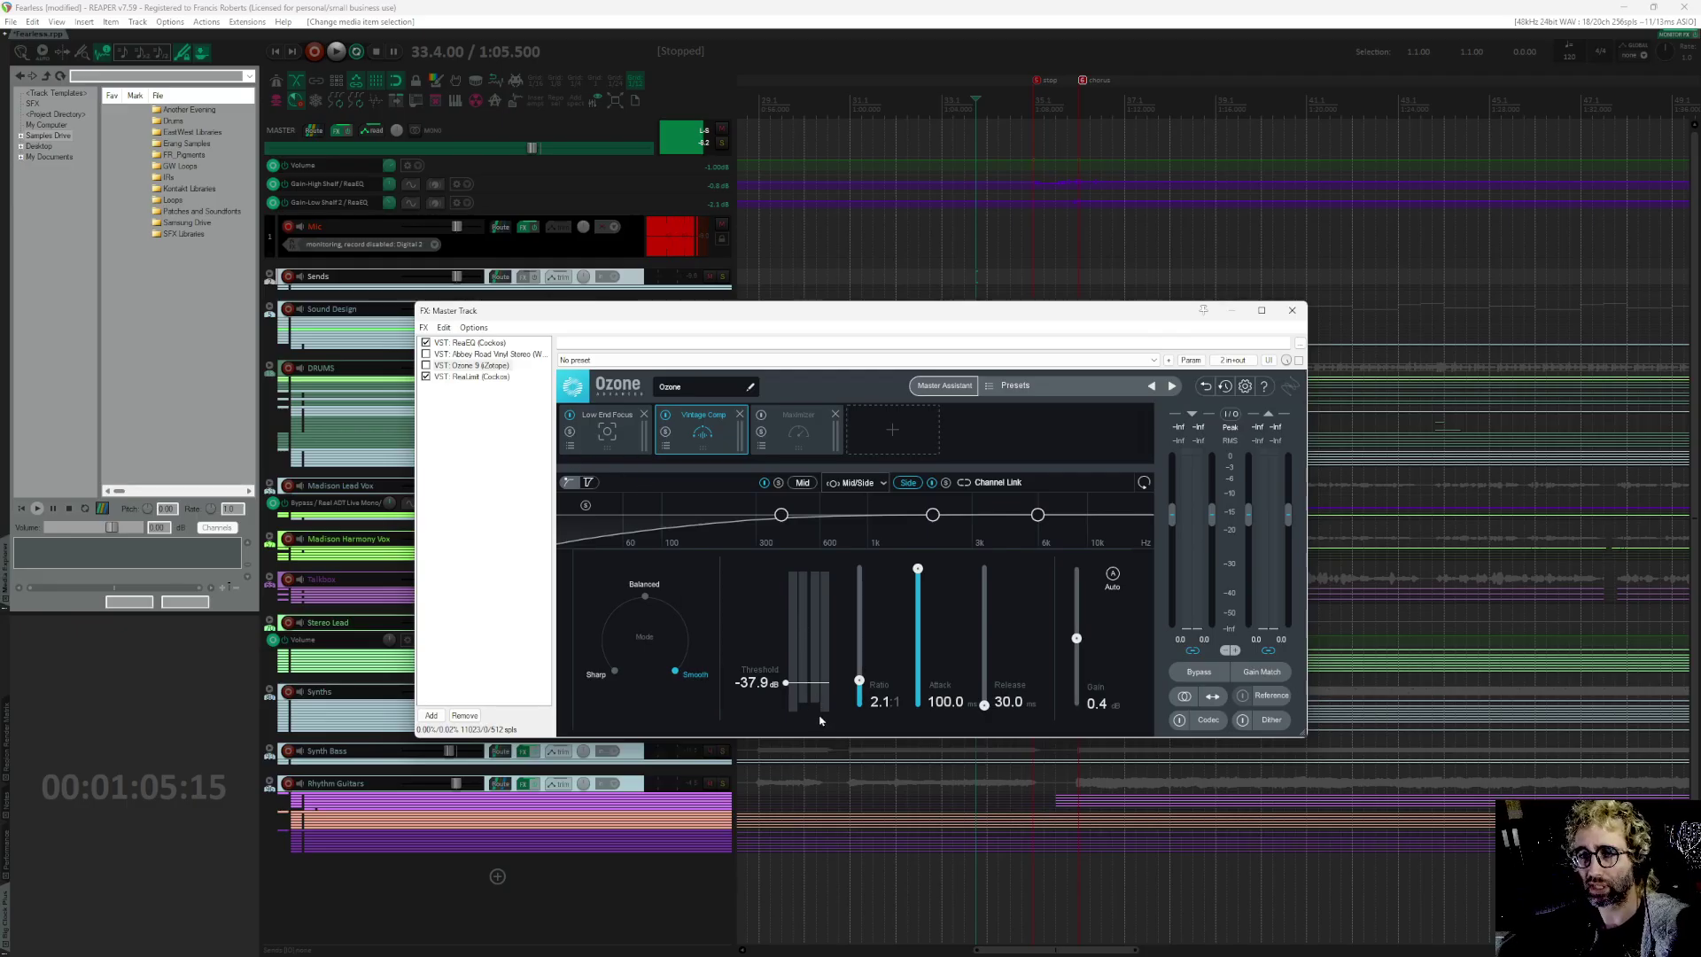
# Step: Bypass ReaLimit and audition the passage from 33.4.00 with Ozone 9 enabled to watch the Side compression, then bypass Ozone 9
pyautogui.click(426, 378)
pyautogui.click(426, 366)
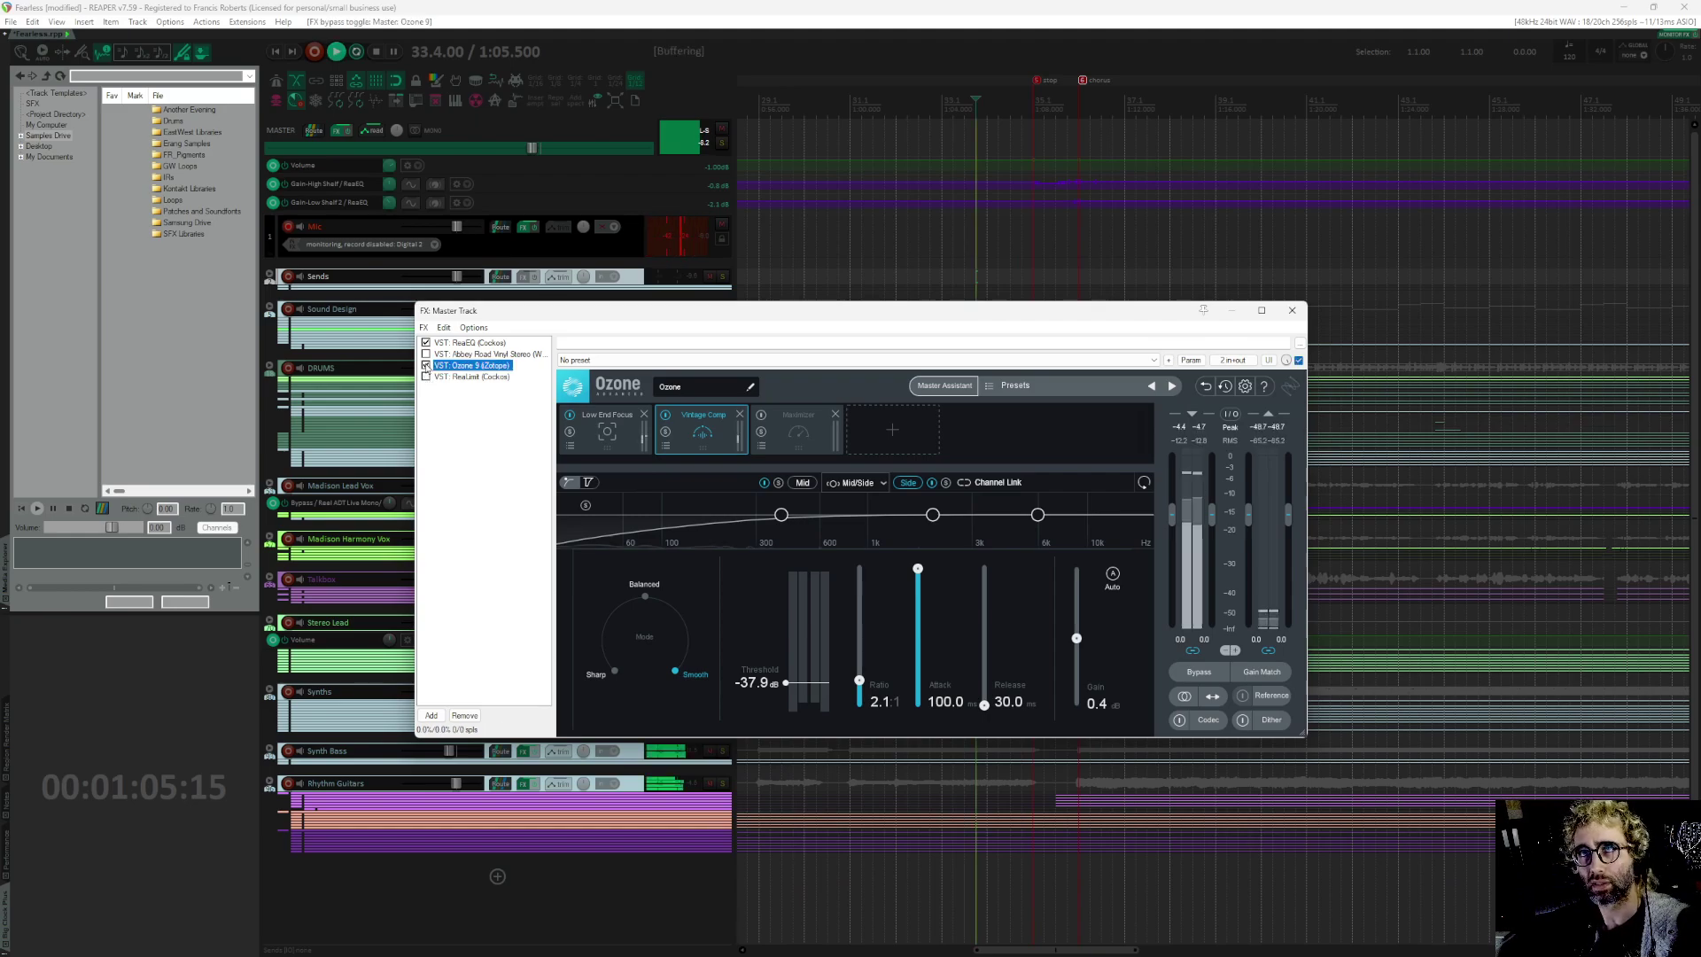
pyautogui.press('space')
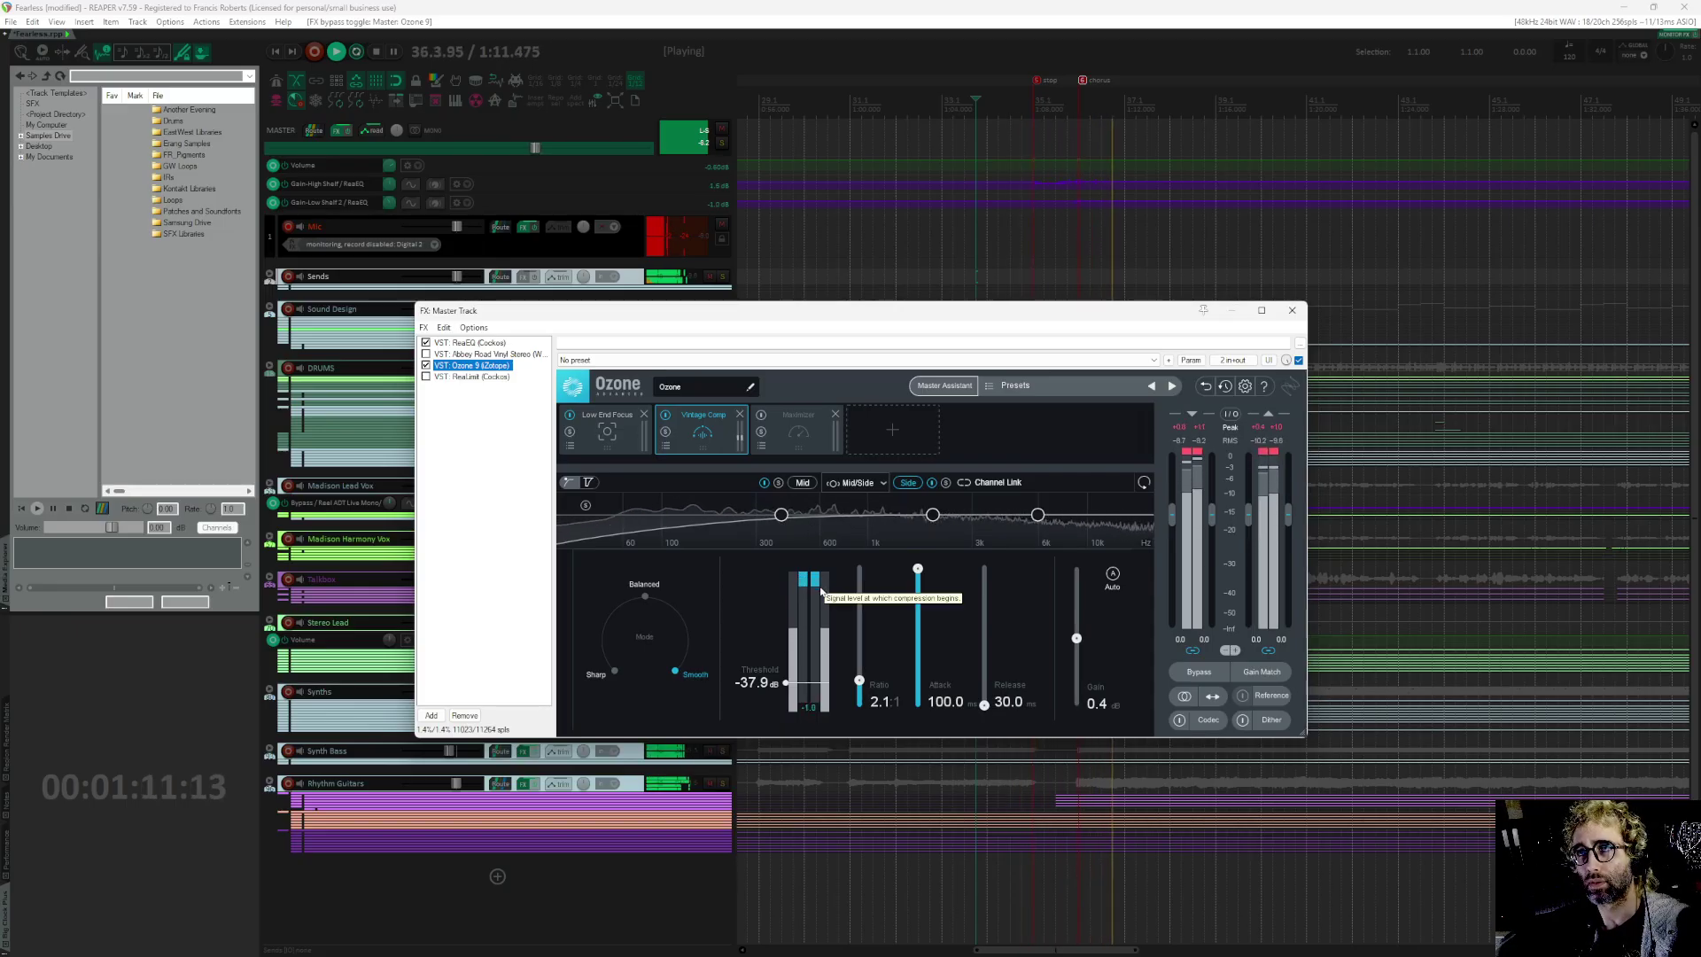
pyautogui.press('space')
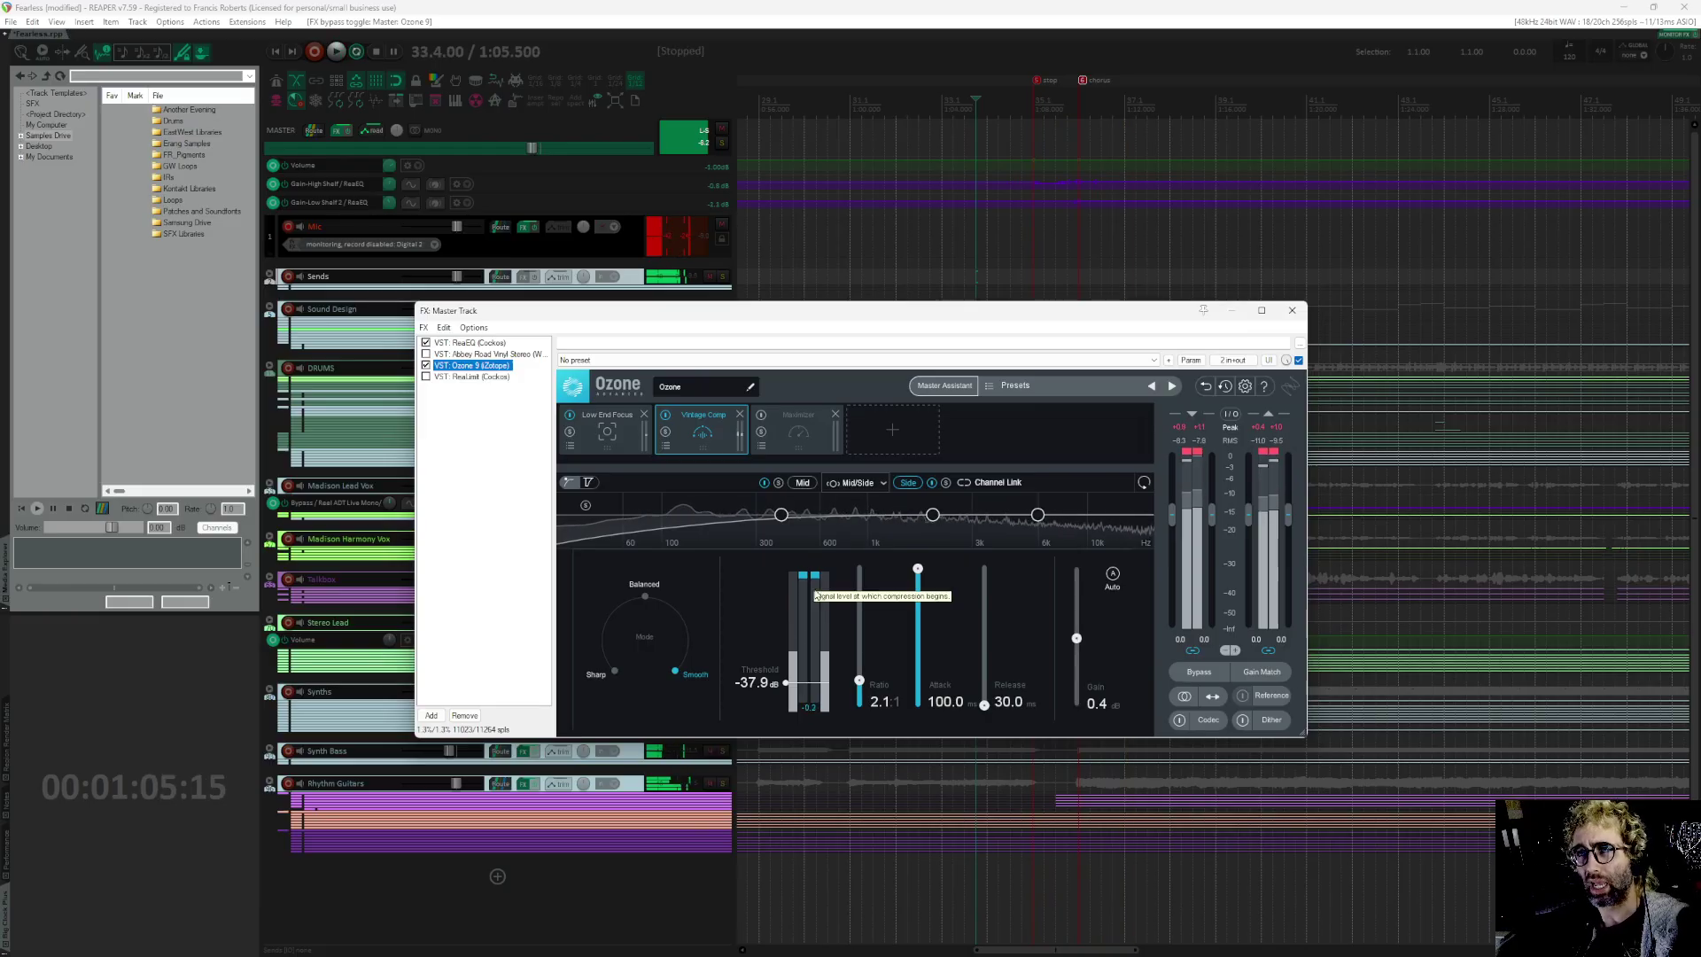
pyautogui.click(426, 365)
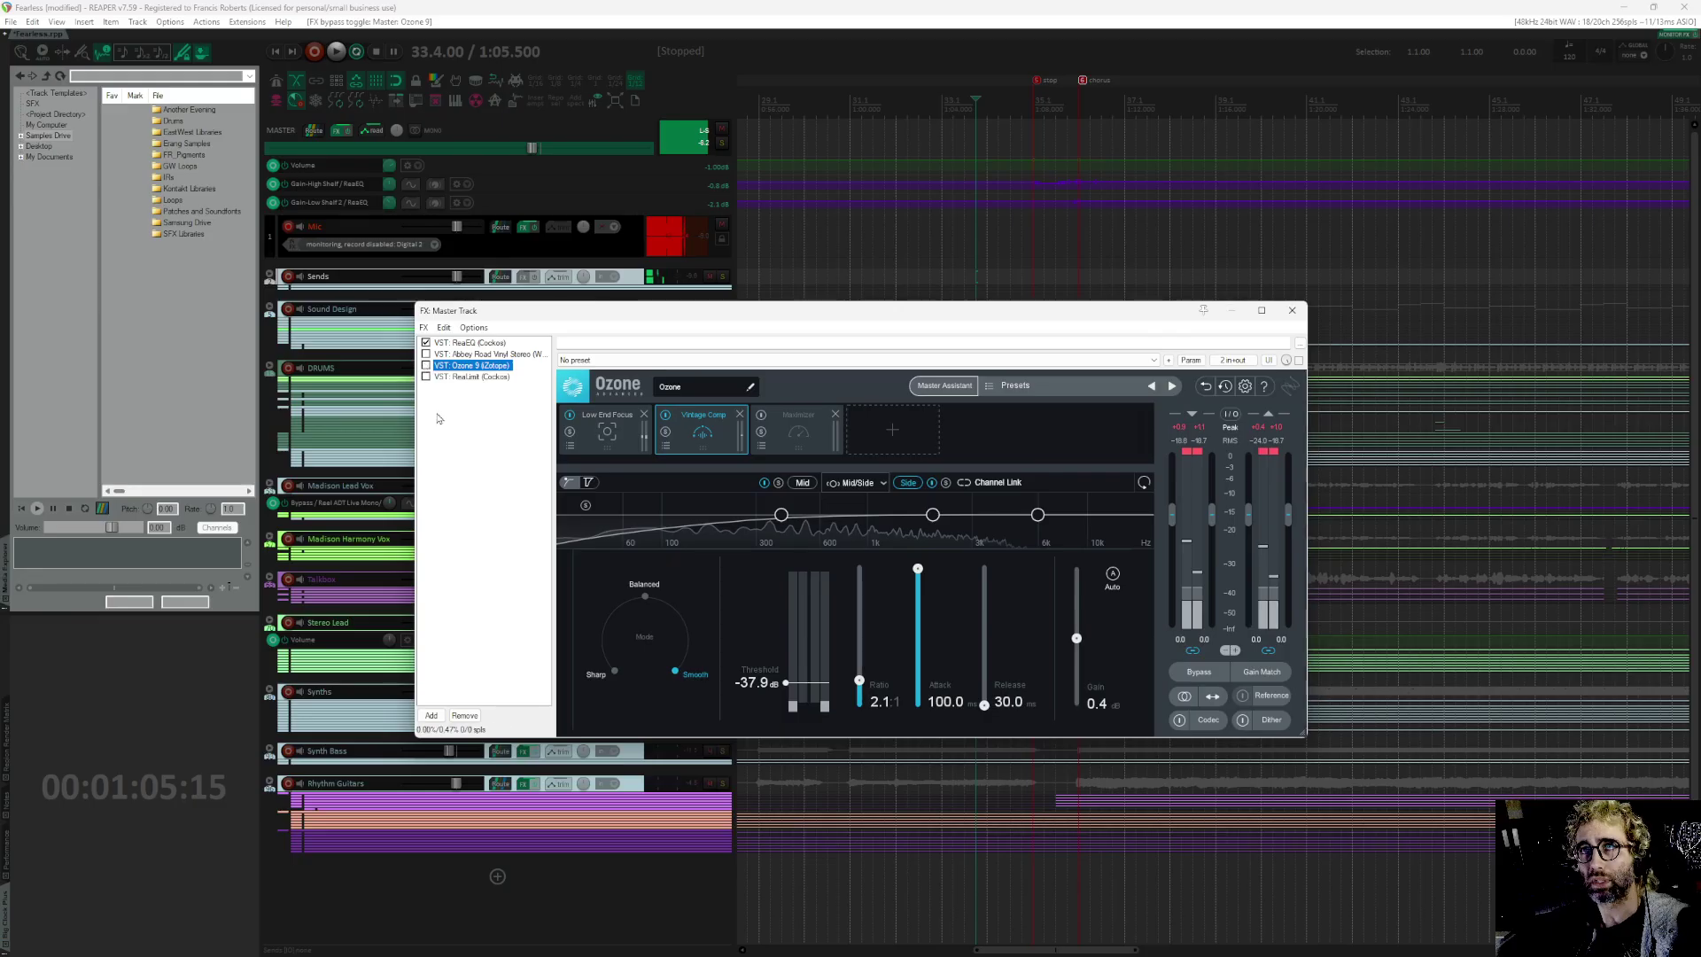
pyautogui.click(540, 528)
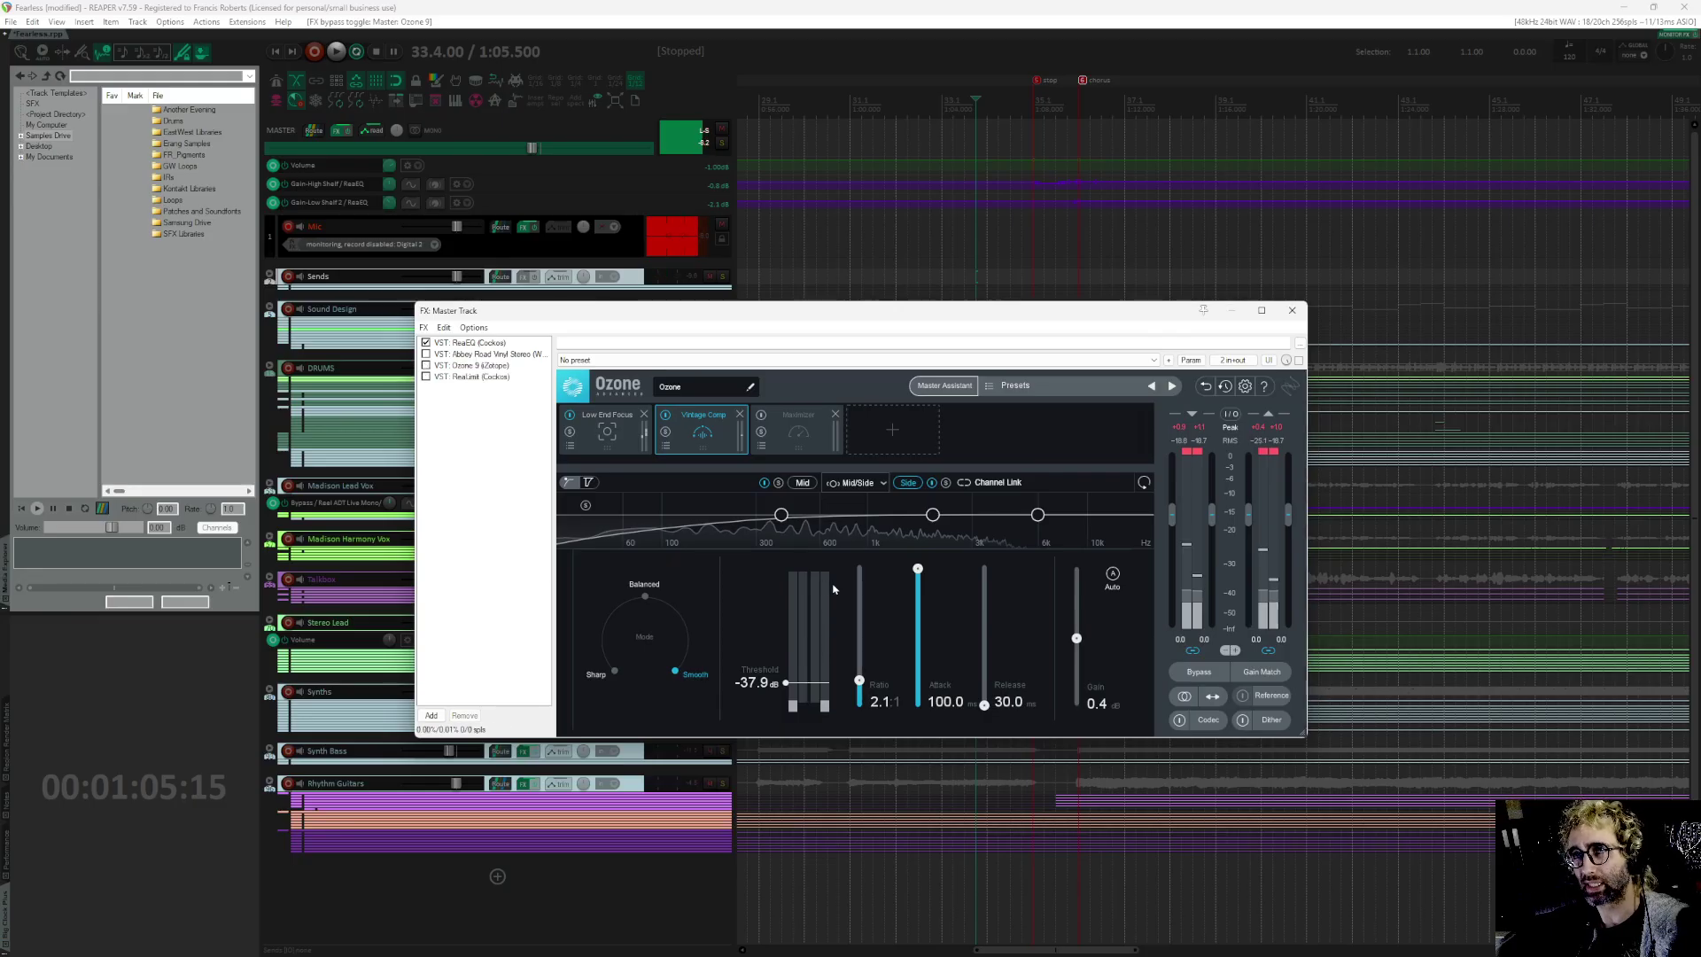
# Step: Audition the Vintage Comp's Mid channel settings with Ozone 9 enabled, then bypass Ozone 9 and close the master effects chain
pyautogui.click(811, 485)
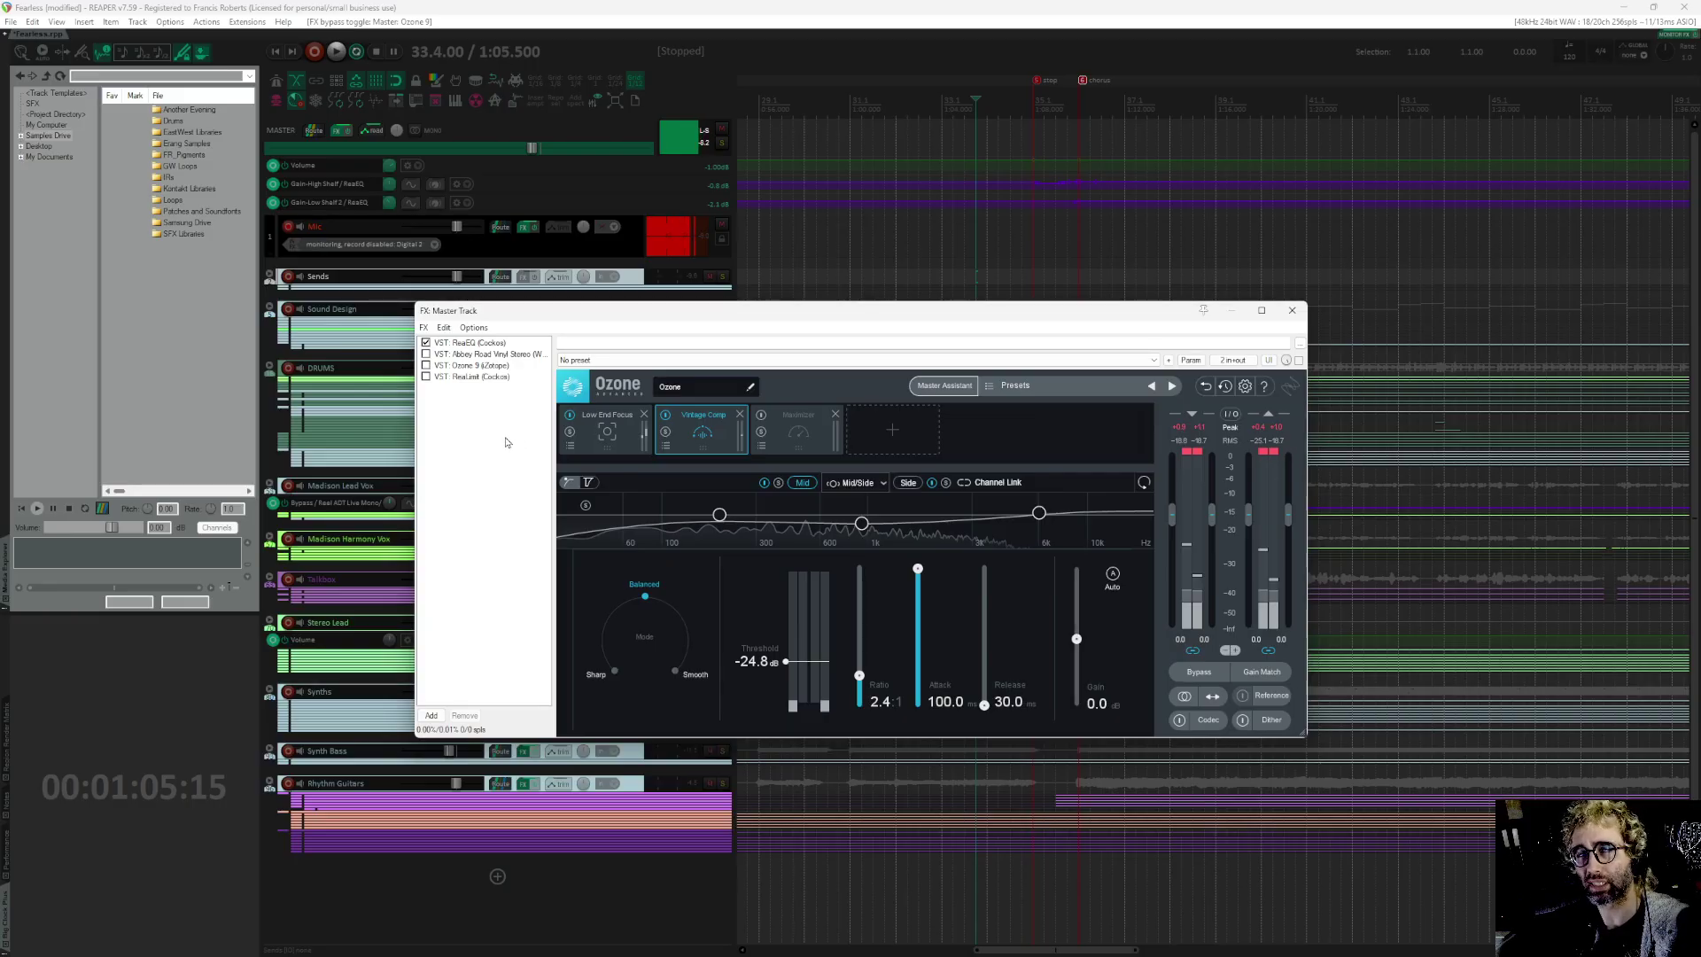
pyautogui.click(426, 365)
pyautogui.press('space')
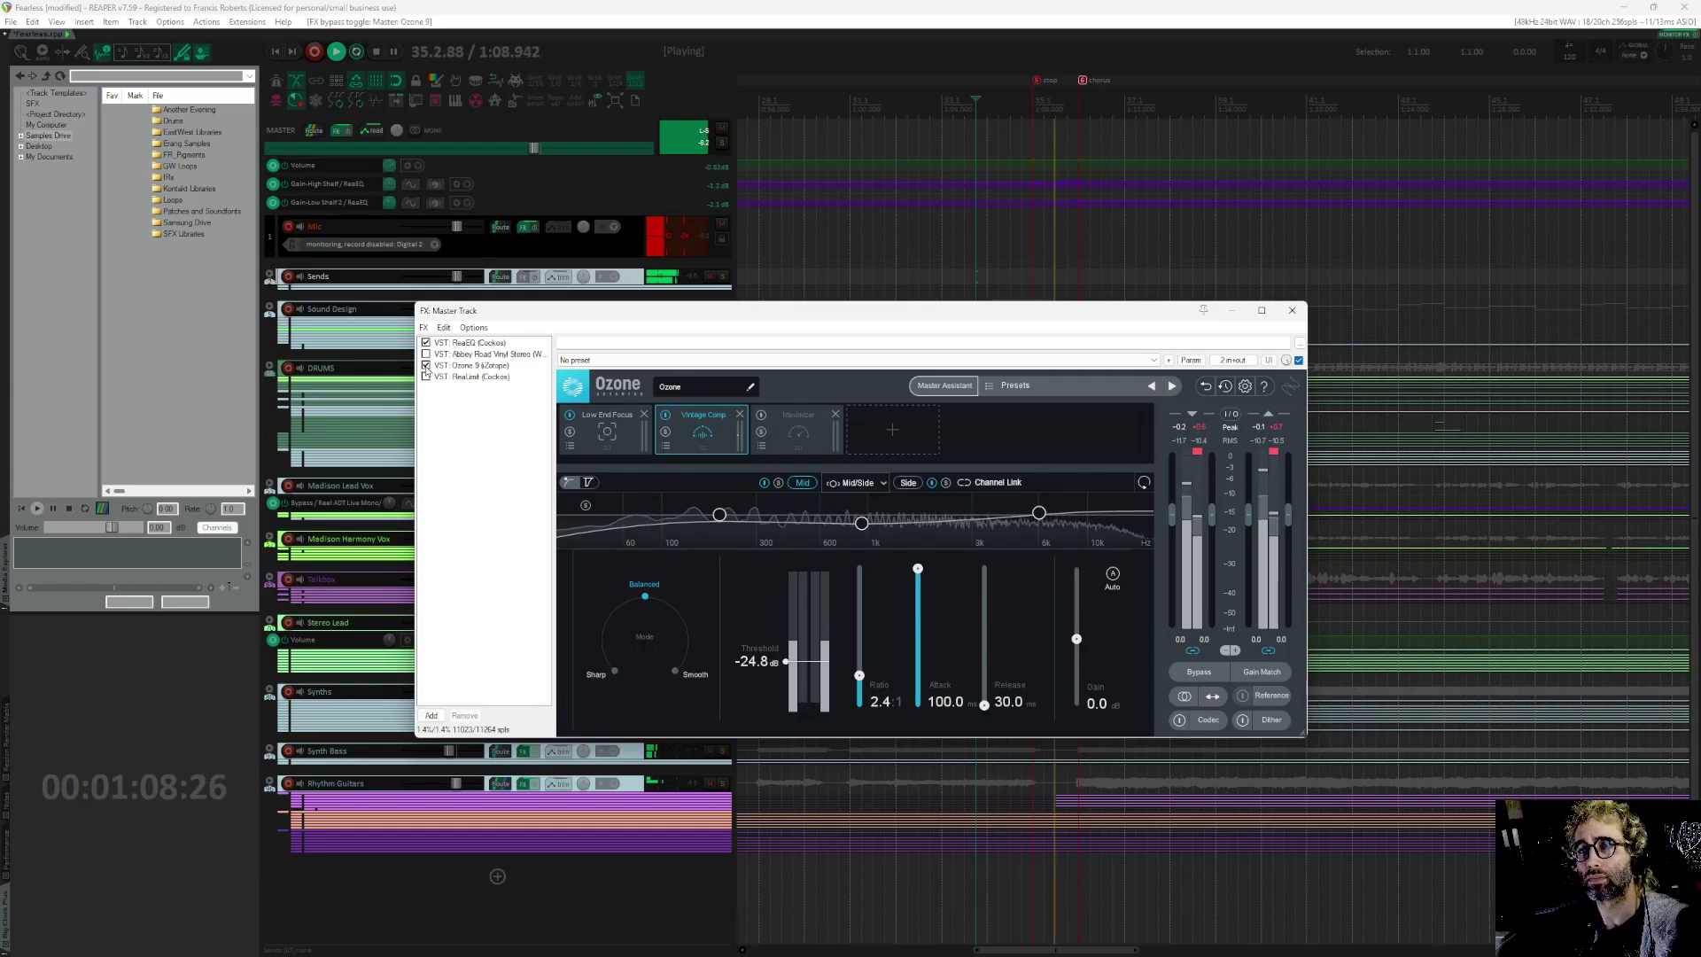
pyautogui.click(425, 365)
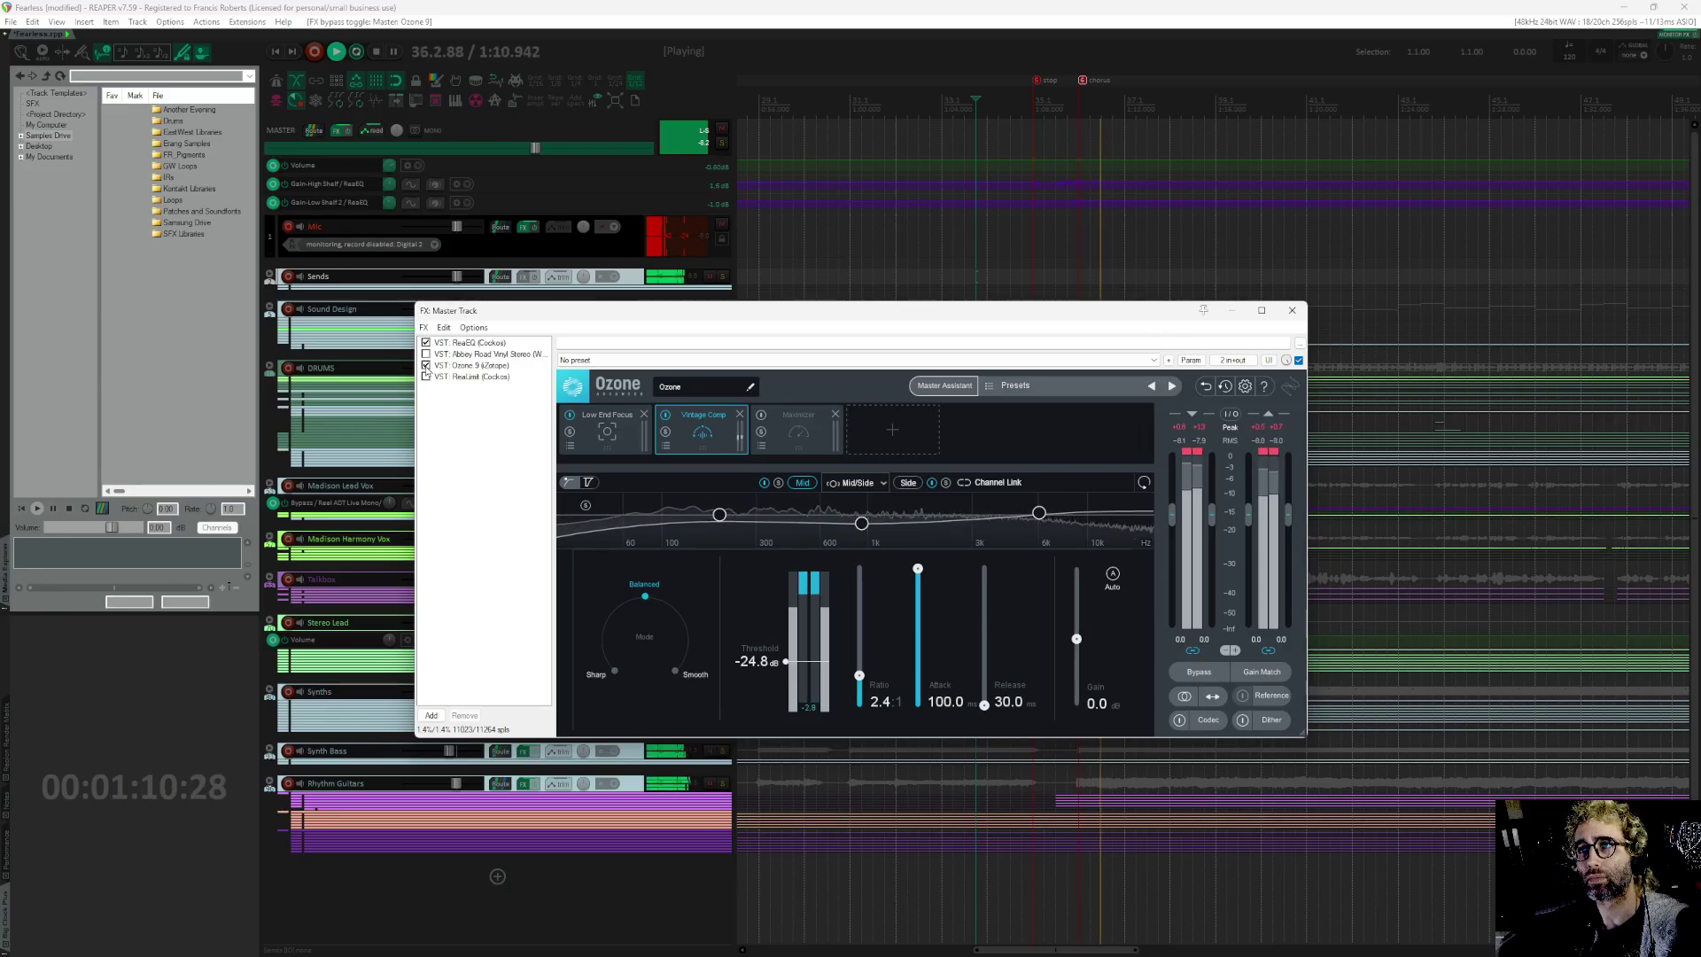
pyautogui.press('space')
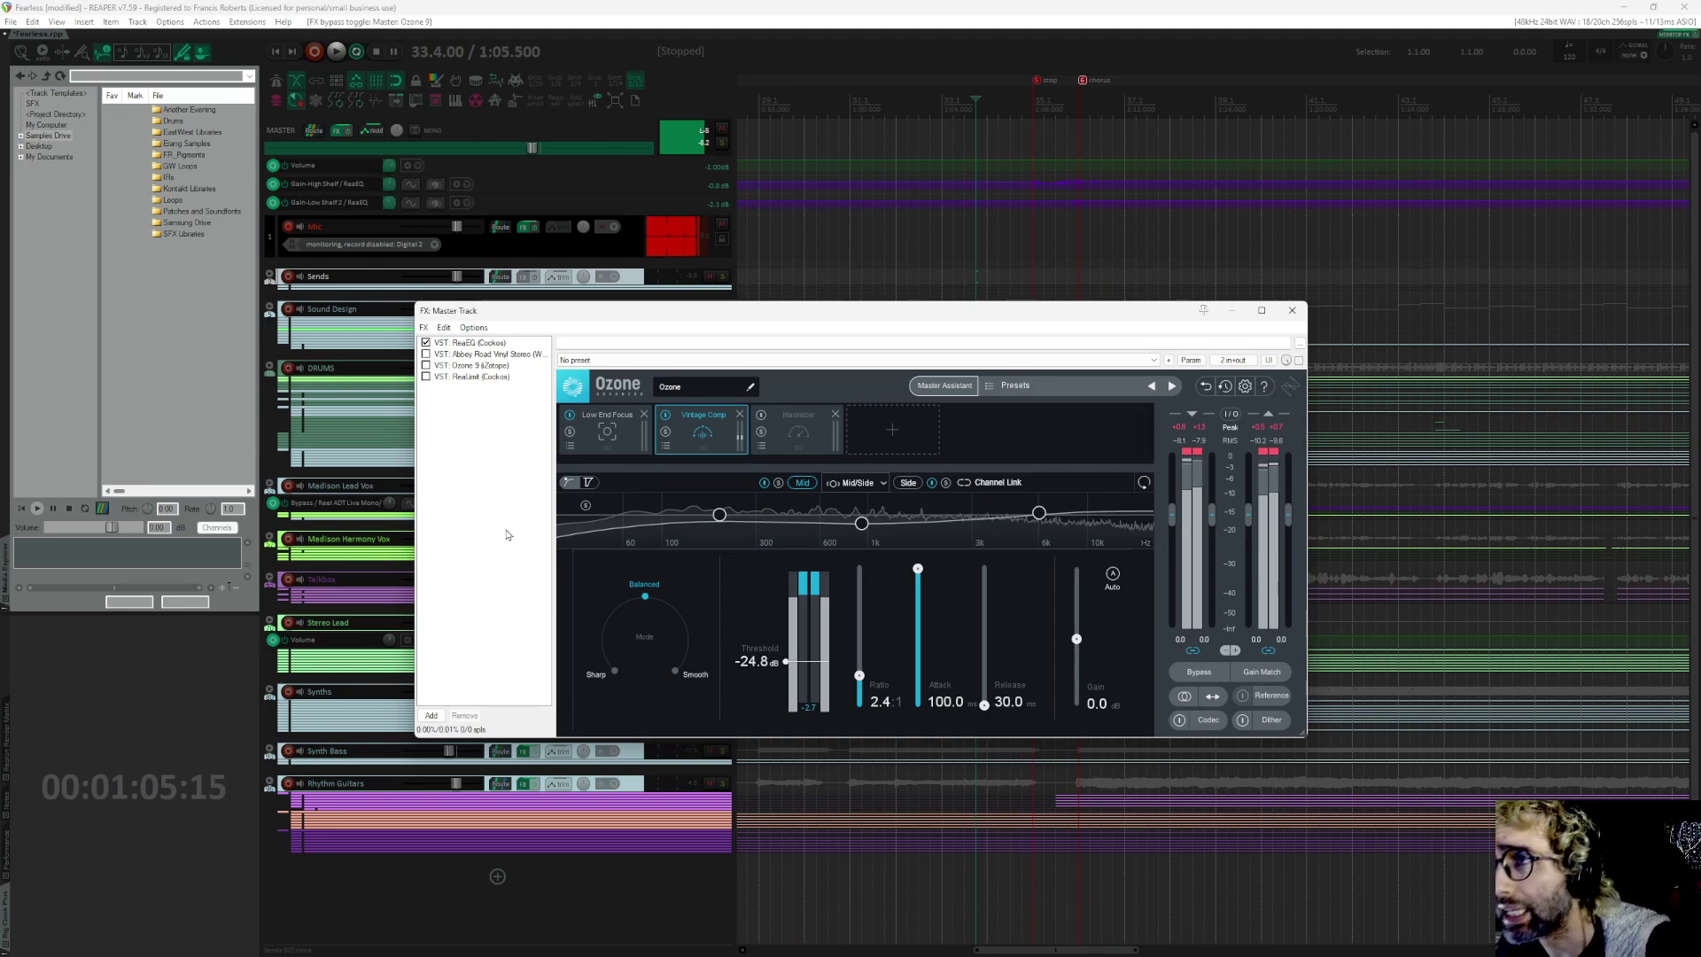
pyautogui.press('Escape')
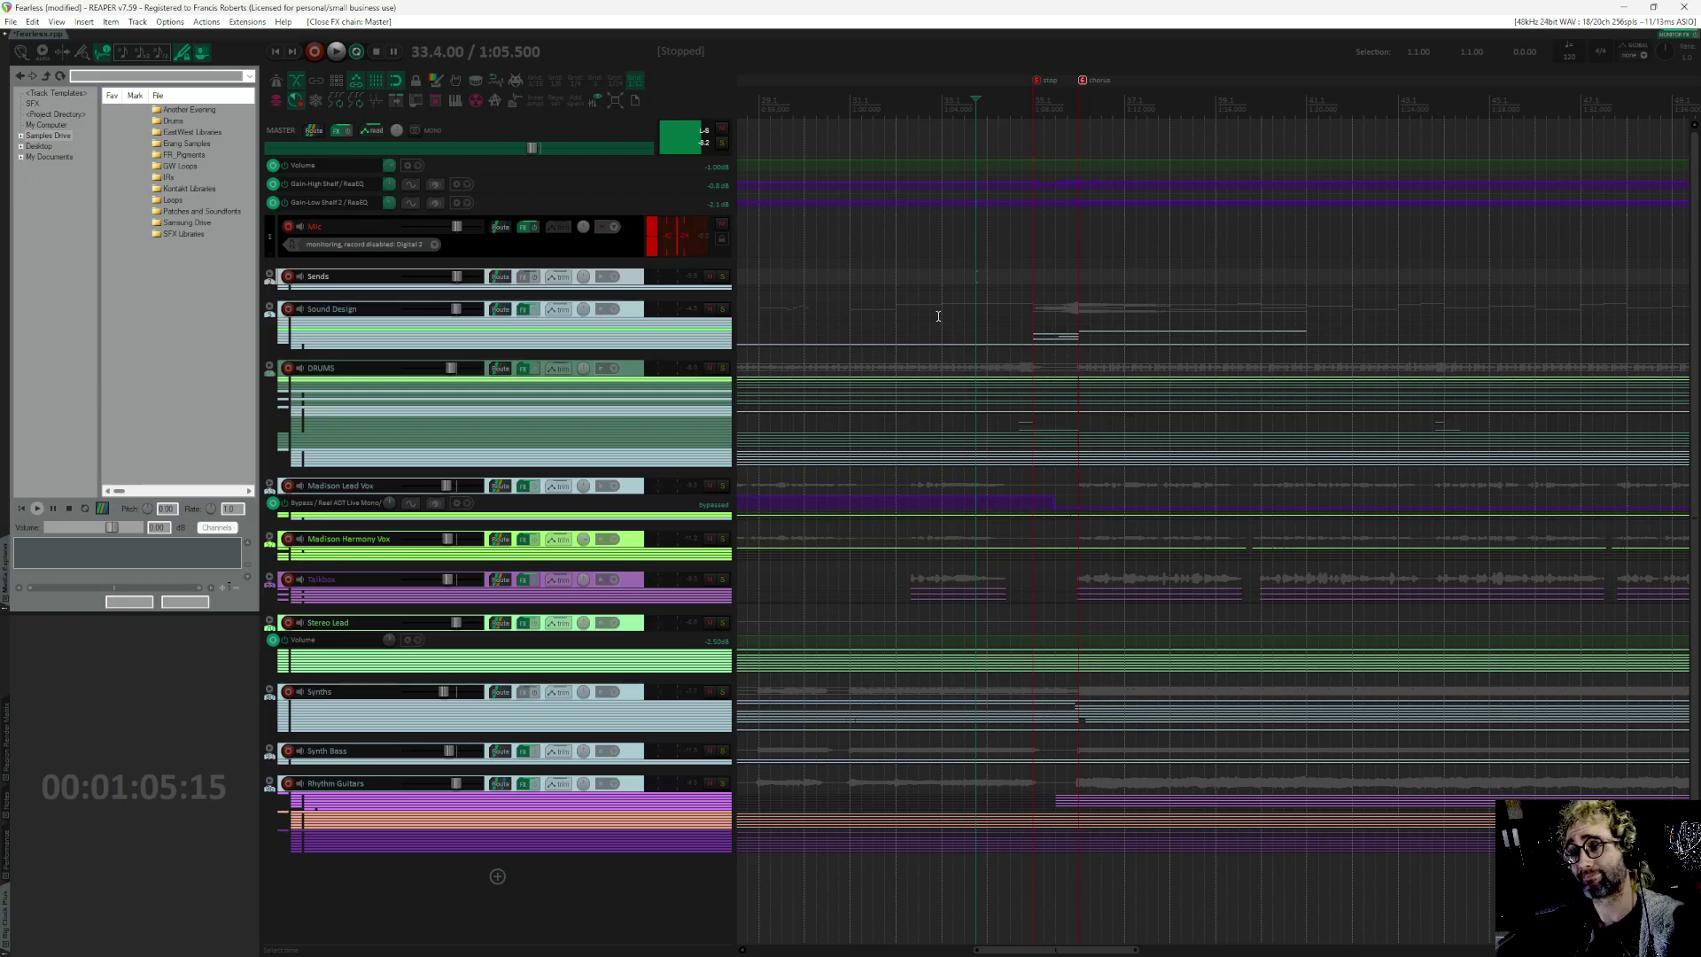
# Step: Place the edit cursor at 15.4.00 before verse 1, with the arrangement from the intro to the second chorus in view
pyautogui.scroll(-2, 943, 350)
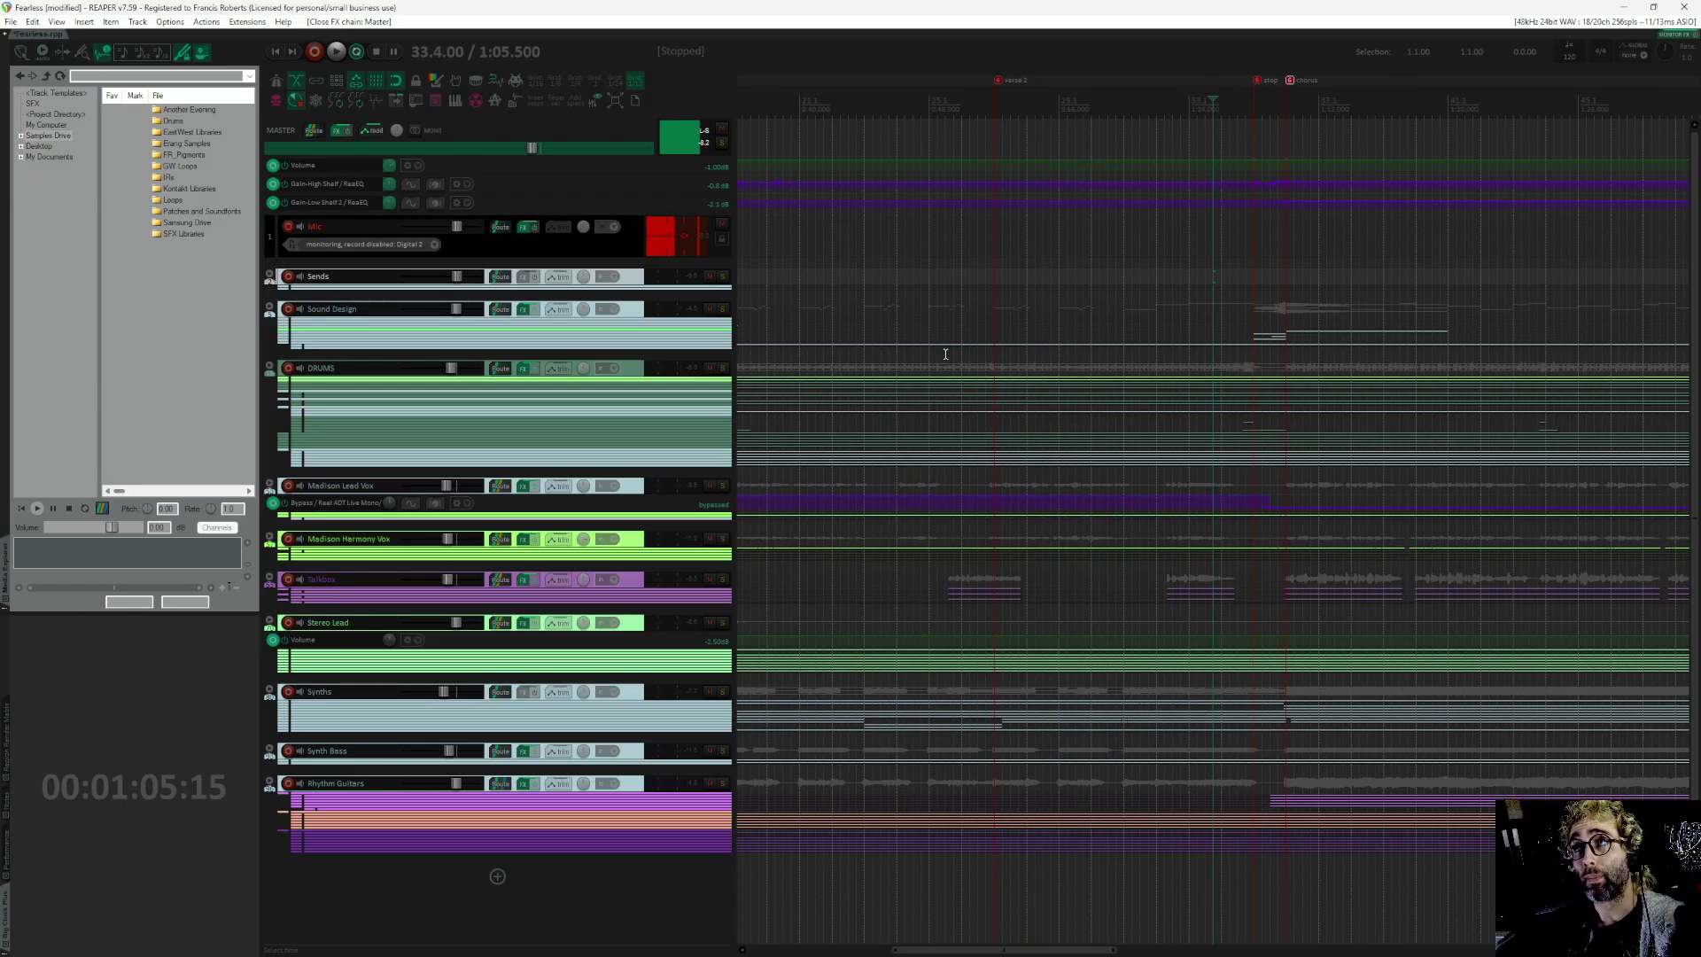
pyautogui.hscroll(-3, 1067, 450)
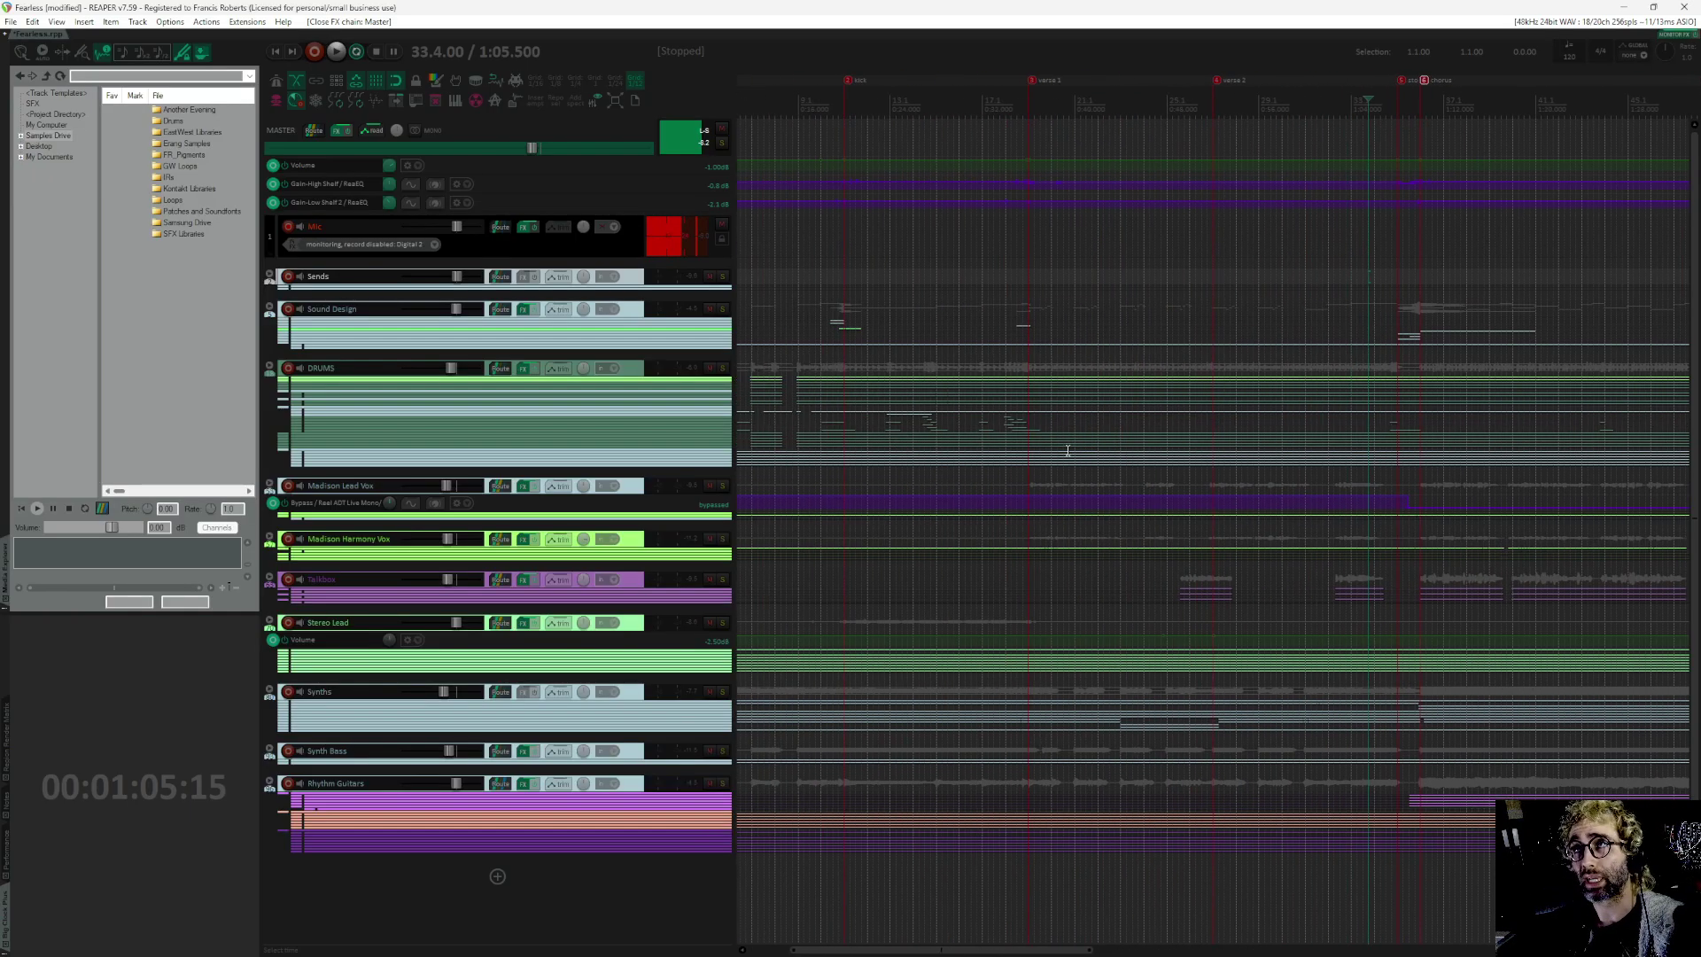
pyautogui.click(950, 258)
pyautogui.scroll(-2, 961, 275)
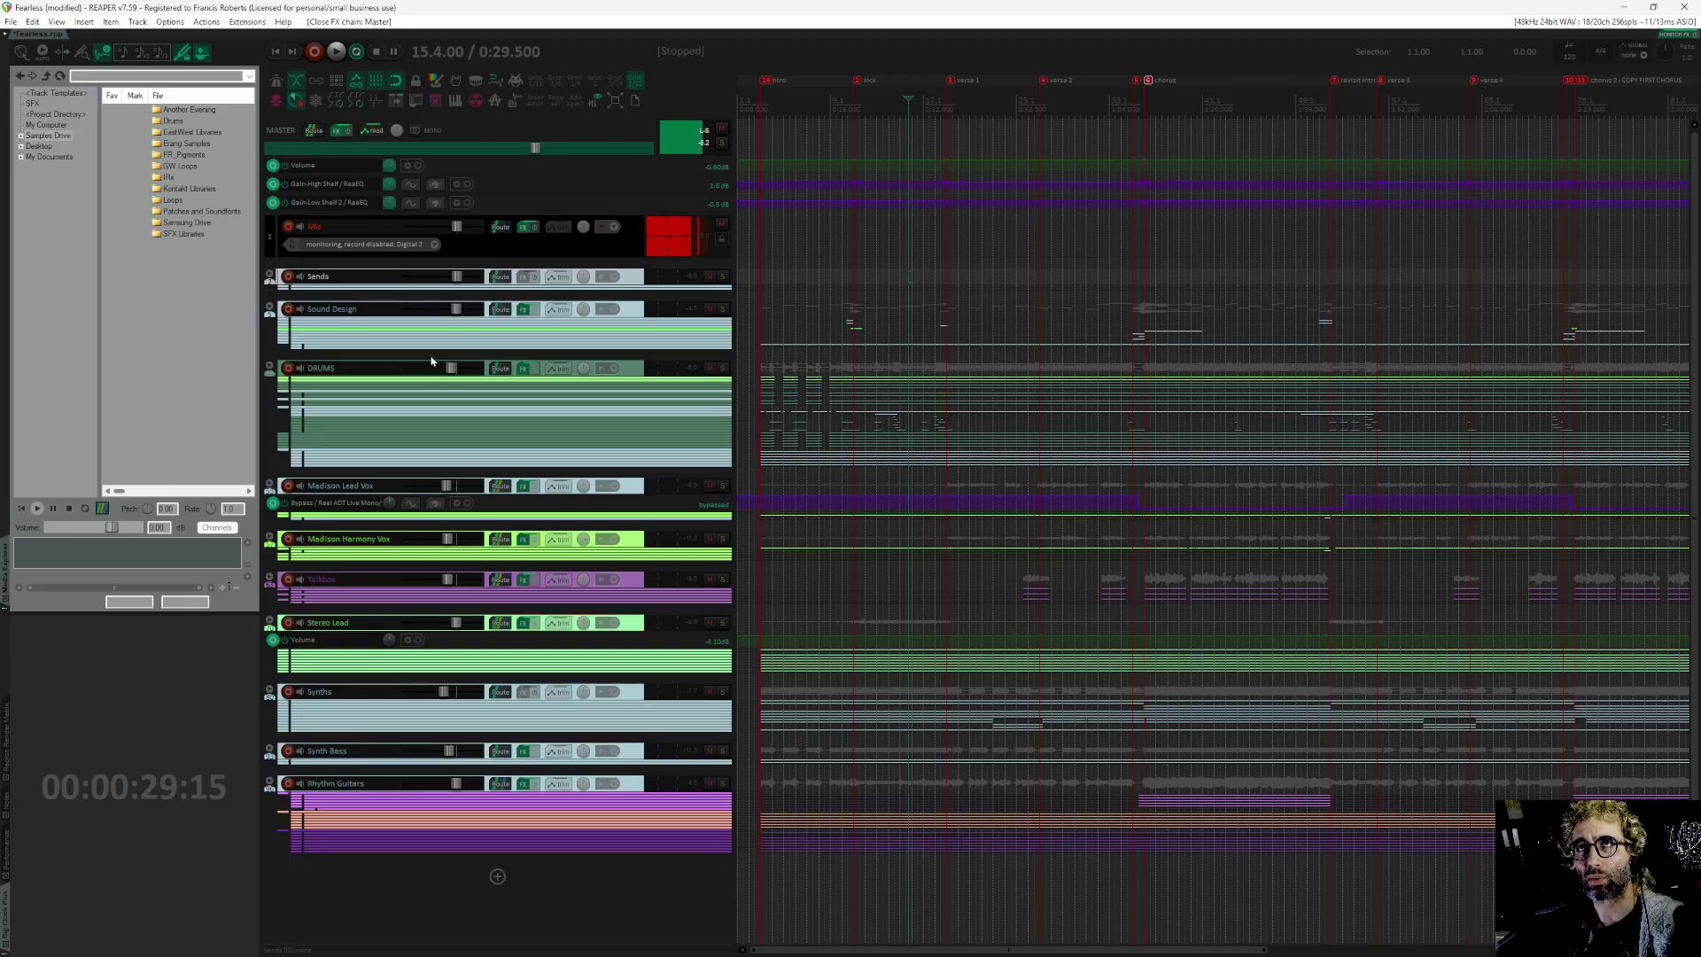
# Step: Expand the Sends folder and open ValhallaVintageVerb on the Reverb Long and Reverb Short tracks to compare their settings
pyautogui.click(271, 280)
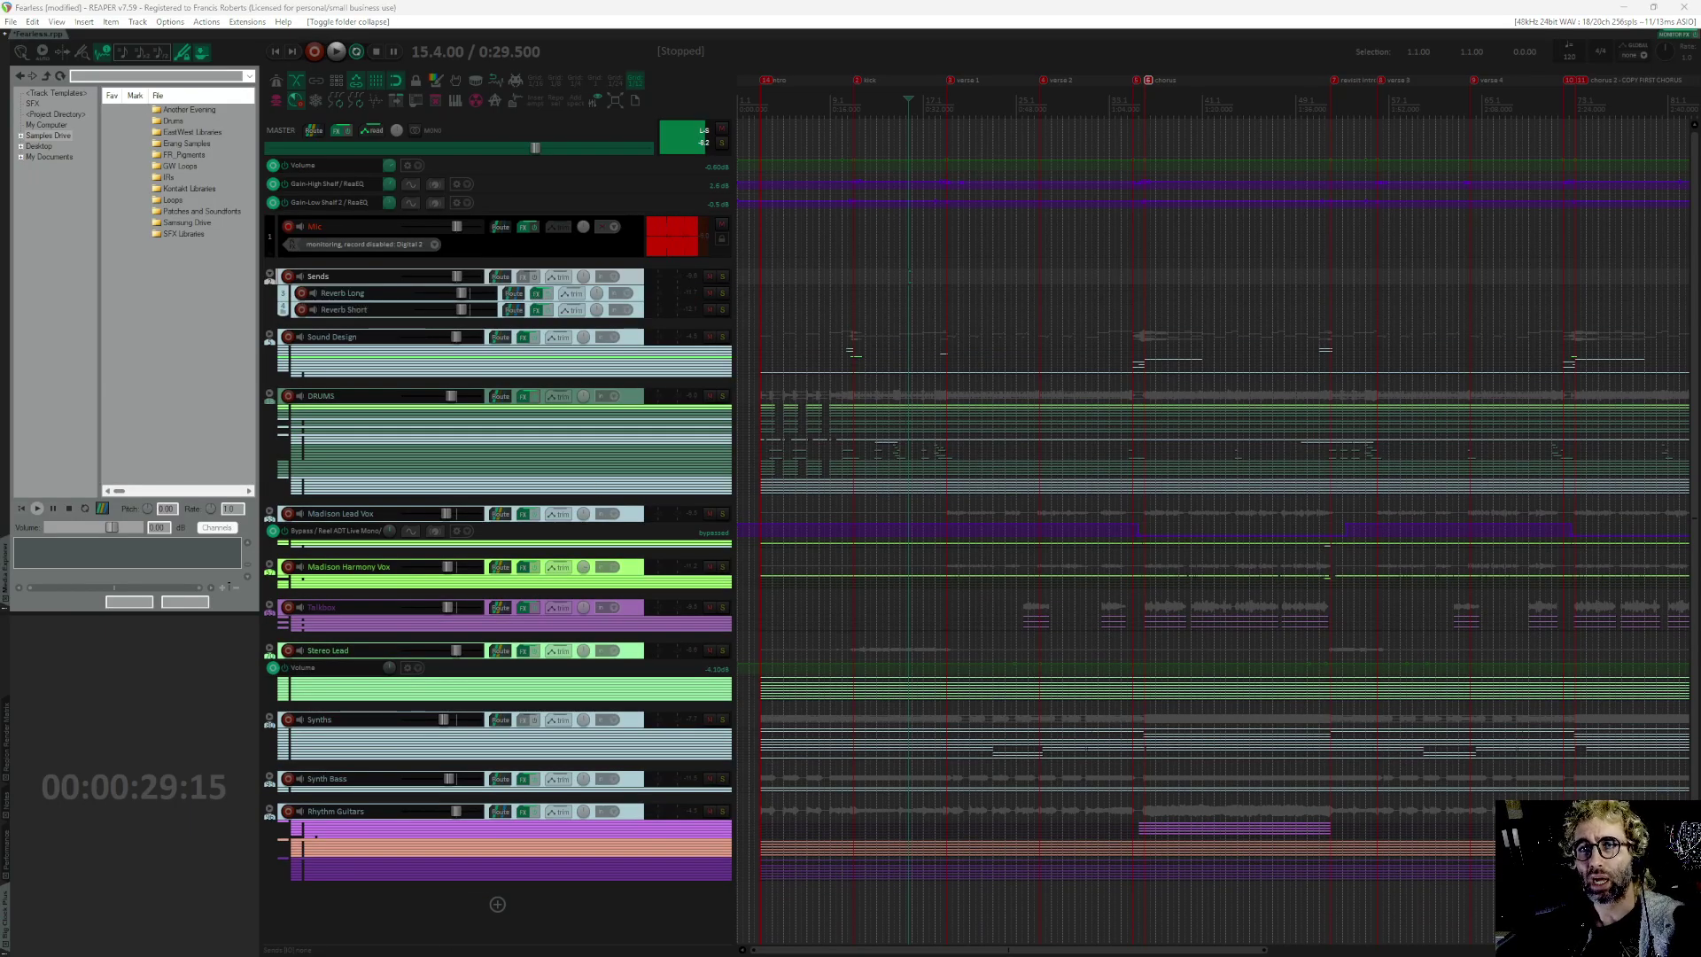
pyautogui.click(536, 310)
pyautogui.moveTo(803, 413); pyautogui.dragTo(933, 405)
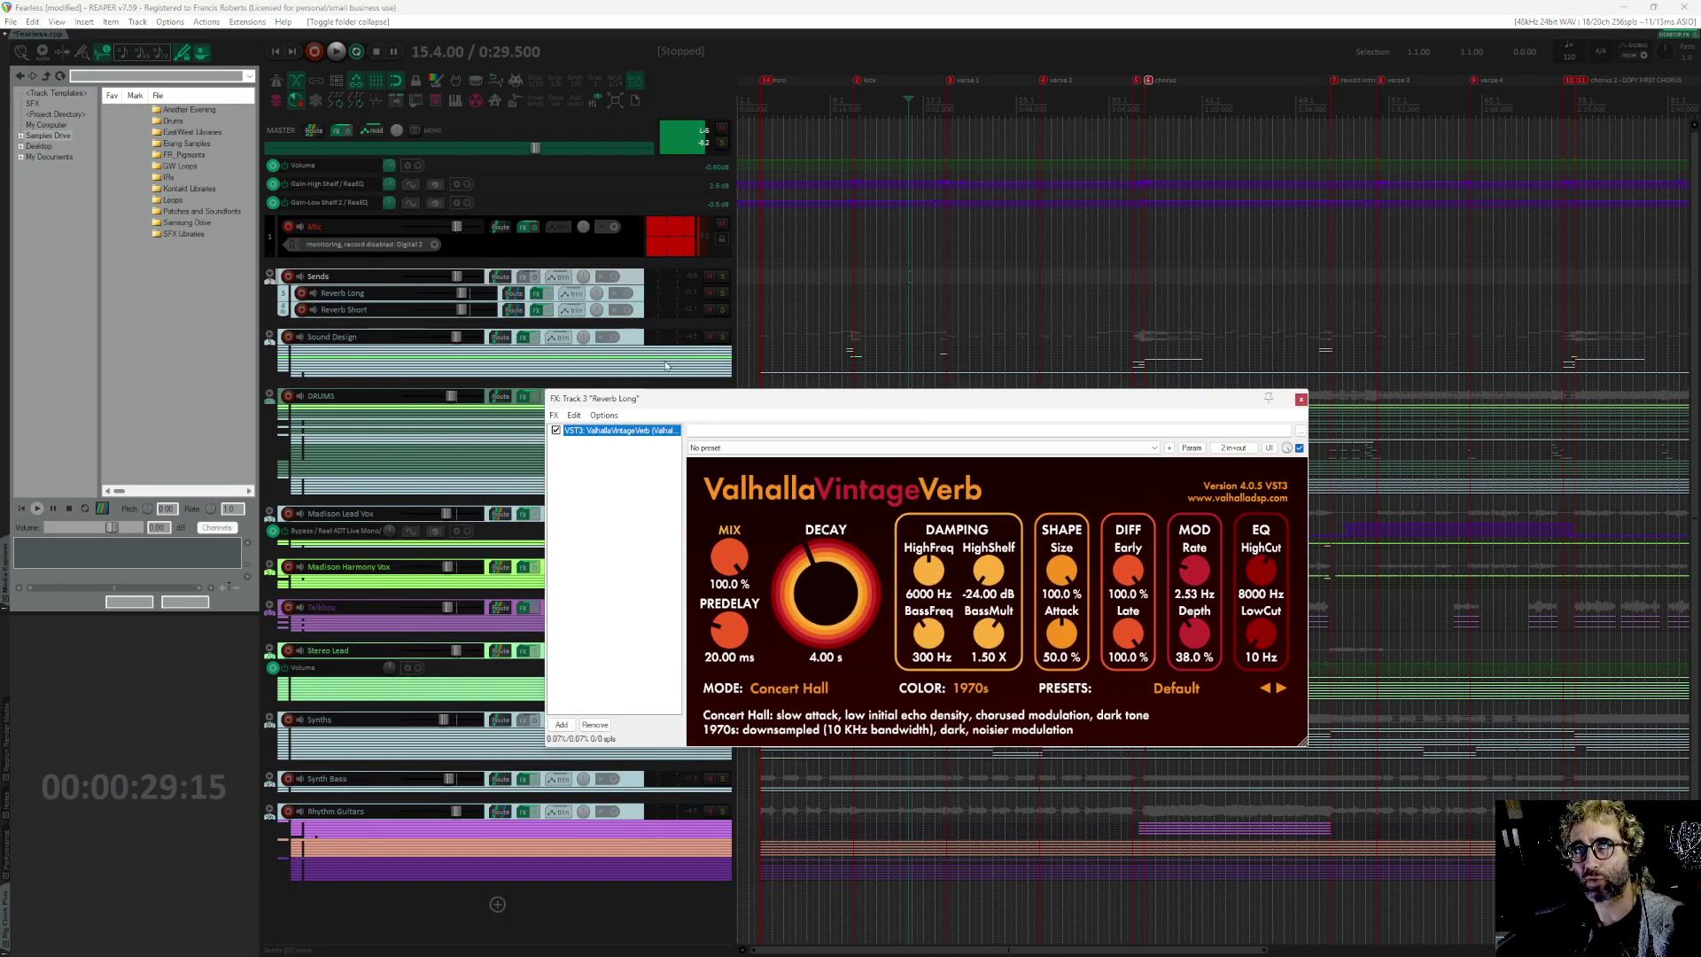
pyautogui.click(538, 317)
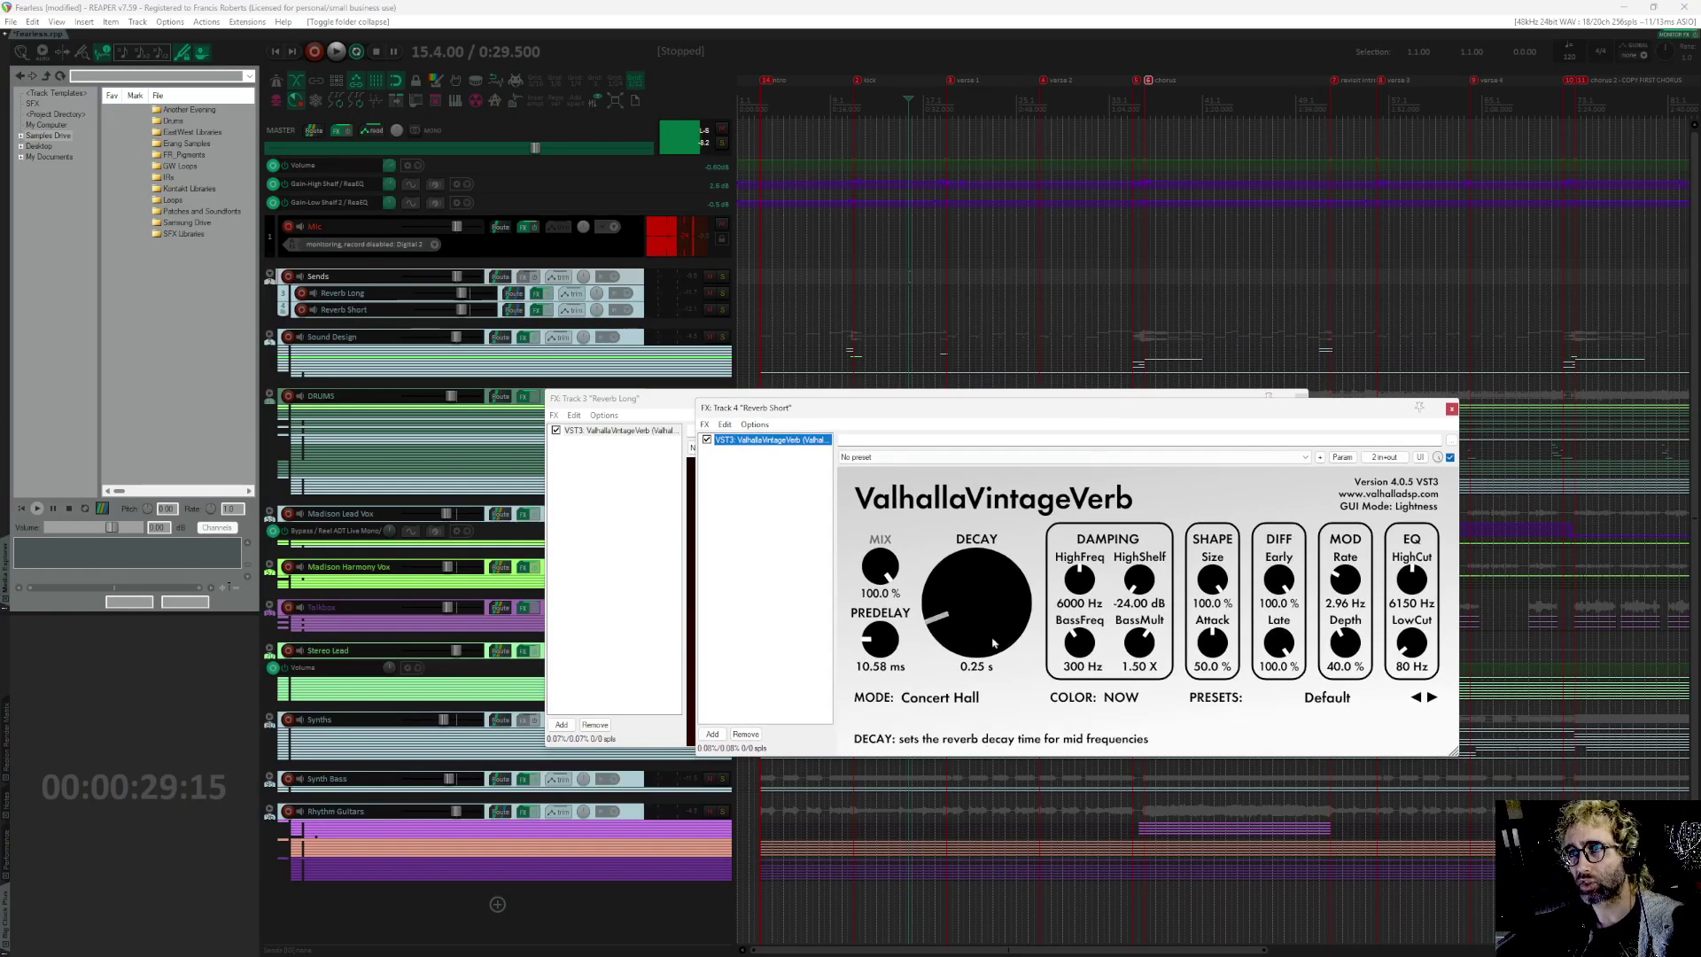
pyautogui.click(773, 571)
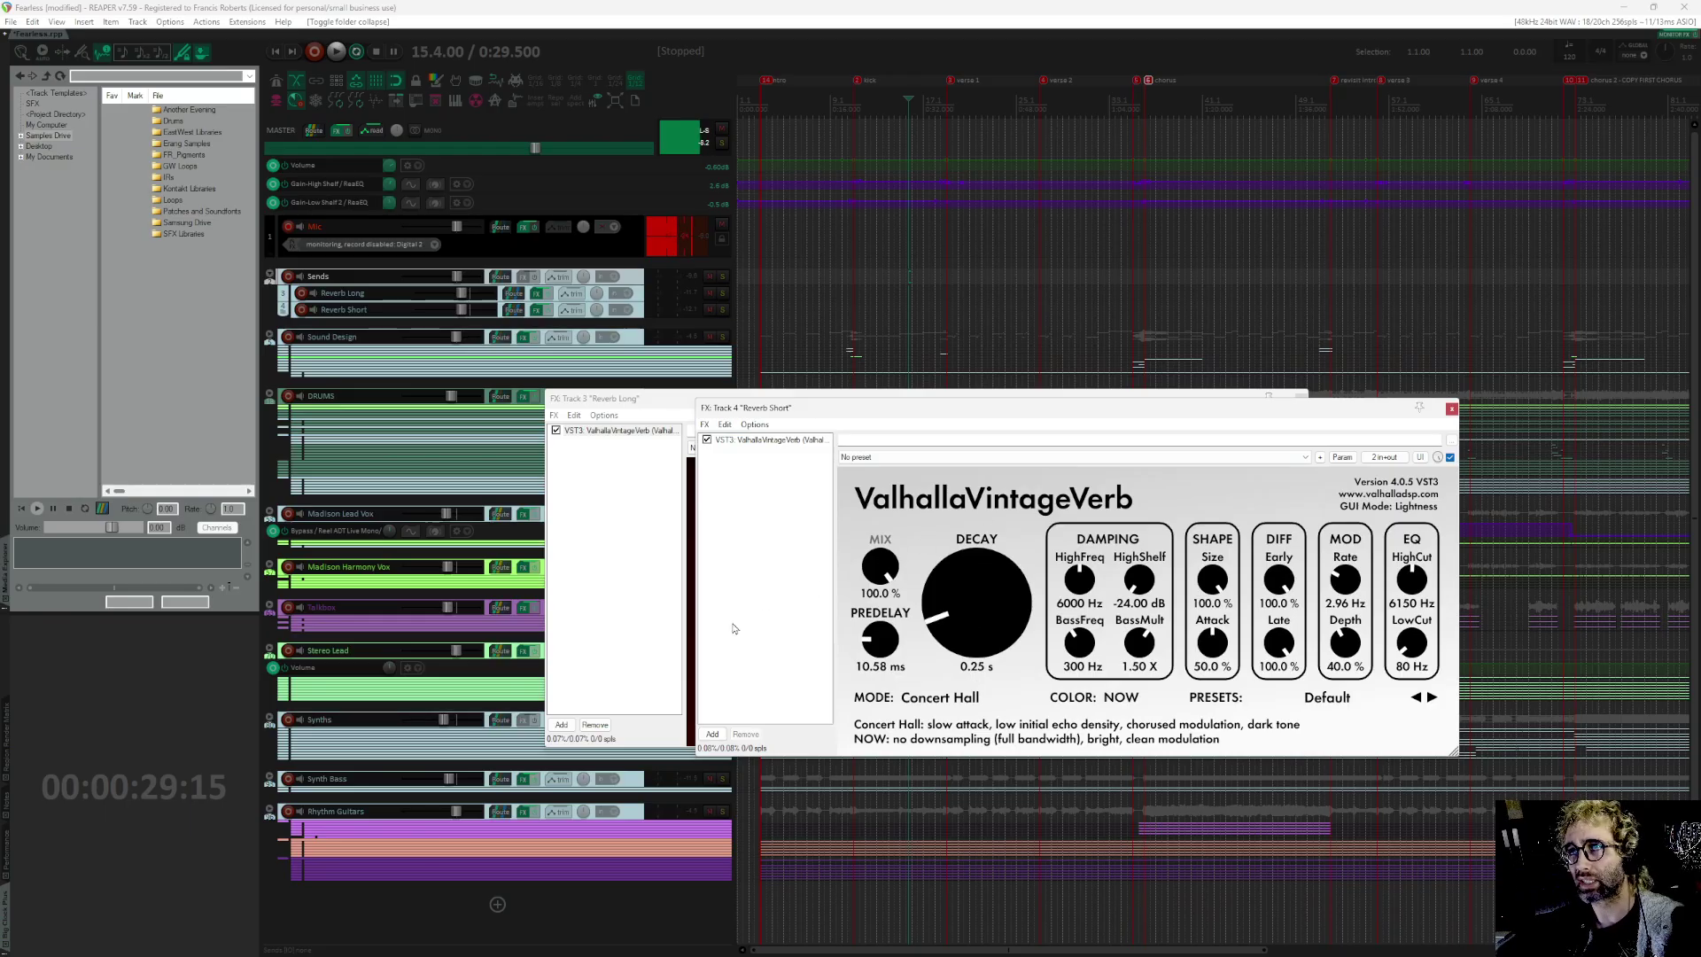
# Step: Close both reverb effects windows, collapse the Sends folder and expand the Sound Design folder
pyautogui.press('Escape')
pyautogui.press('Escape')
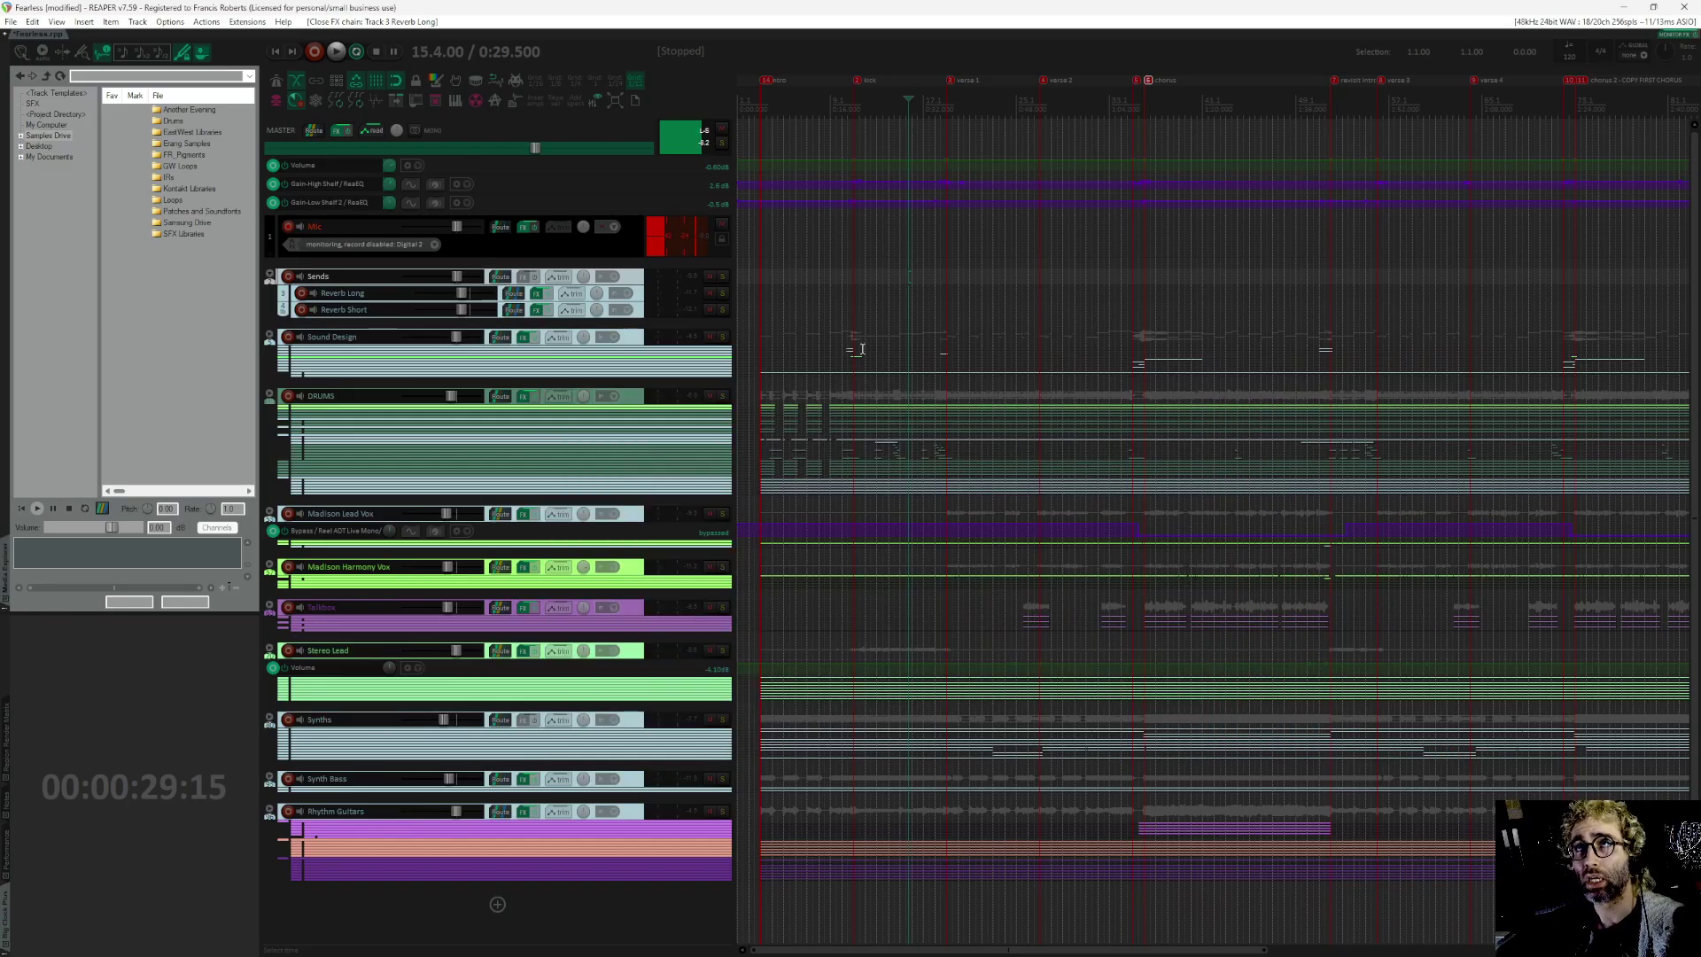
pyautogui.click(270, 276)
pyautogui.click(271, 310)
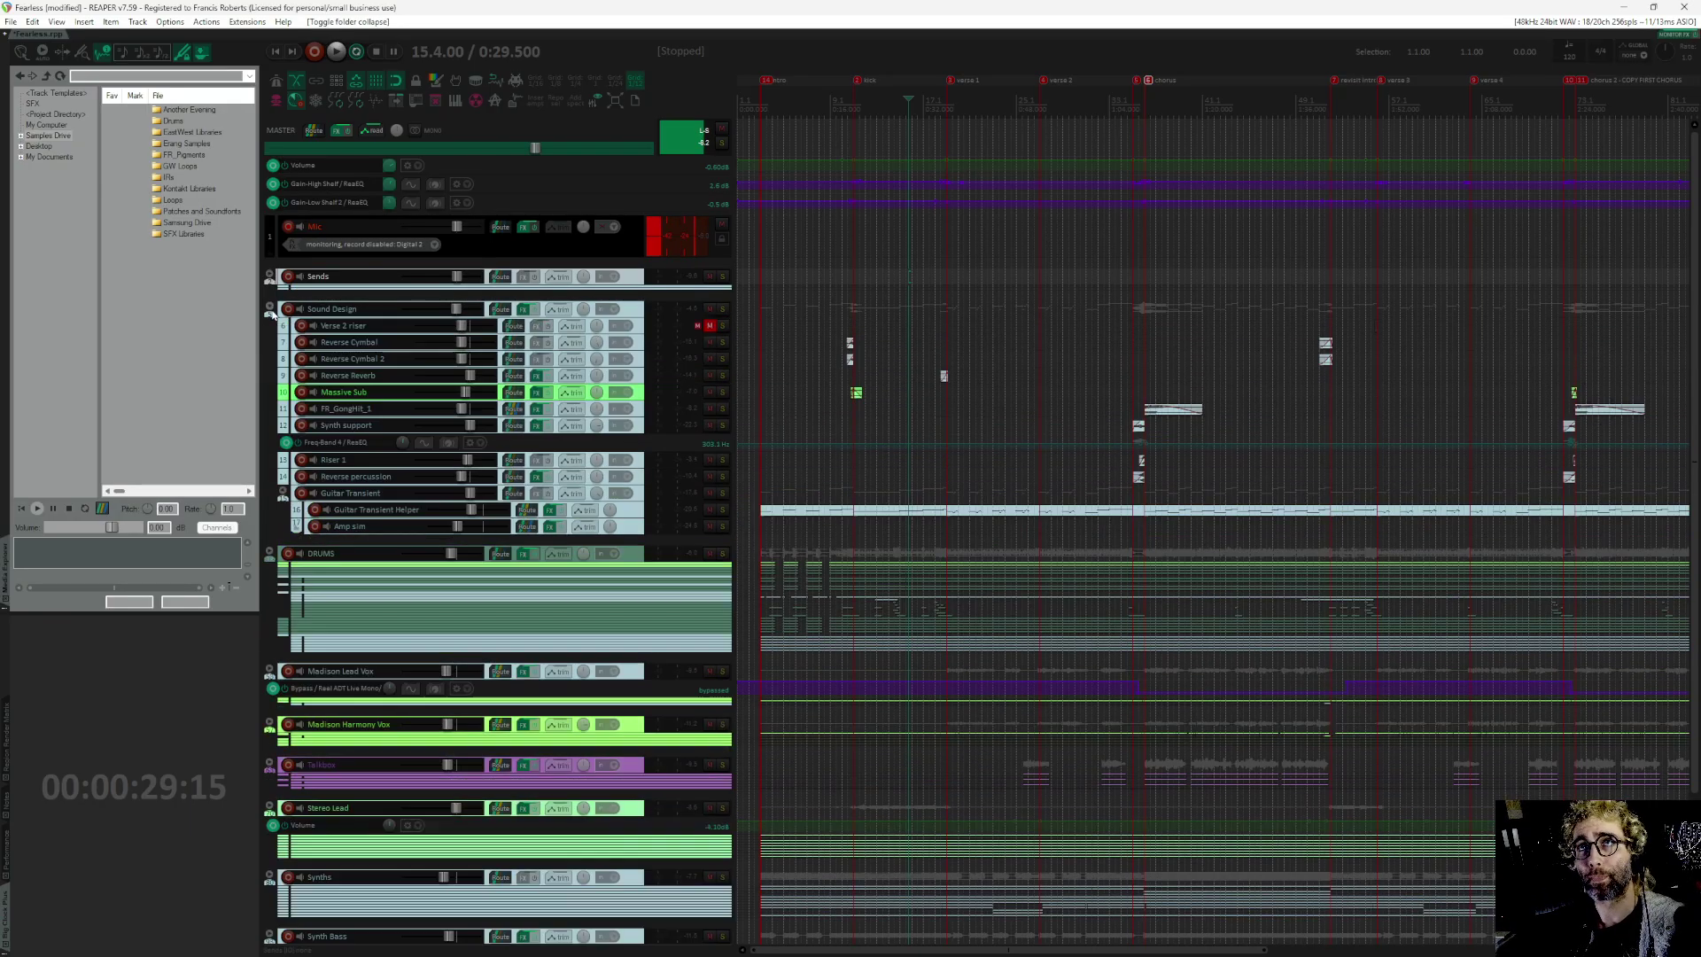
# Step: Place the edit cursor at 10.3.33 within the first Reverse Cymbal items, with them and the first Massive Sub item in close view
pyautogui.click(854, 335)
pyautogui.scroll(3, 854, 345)
pyautogui.click(1062, 333)
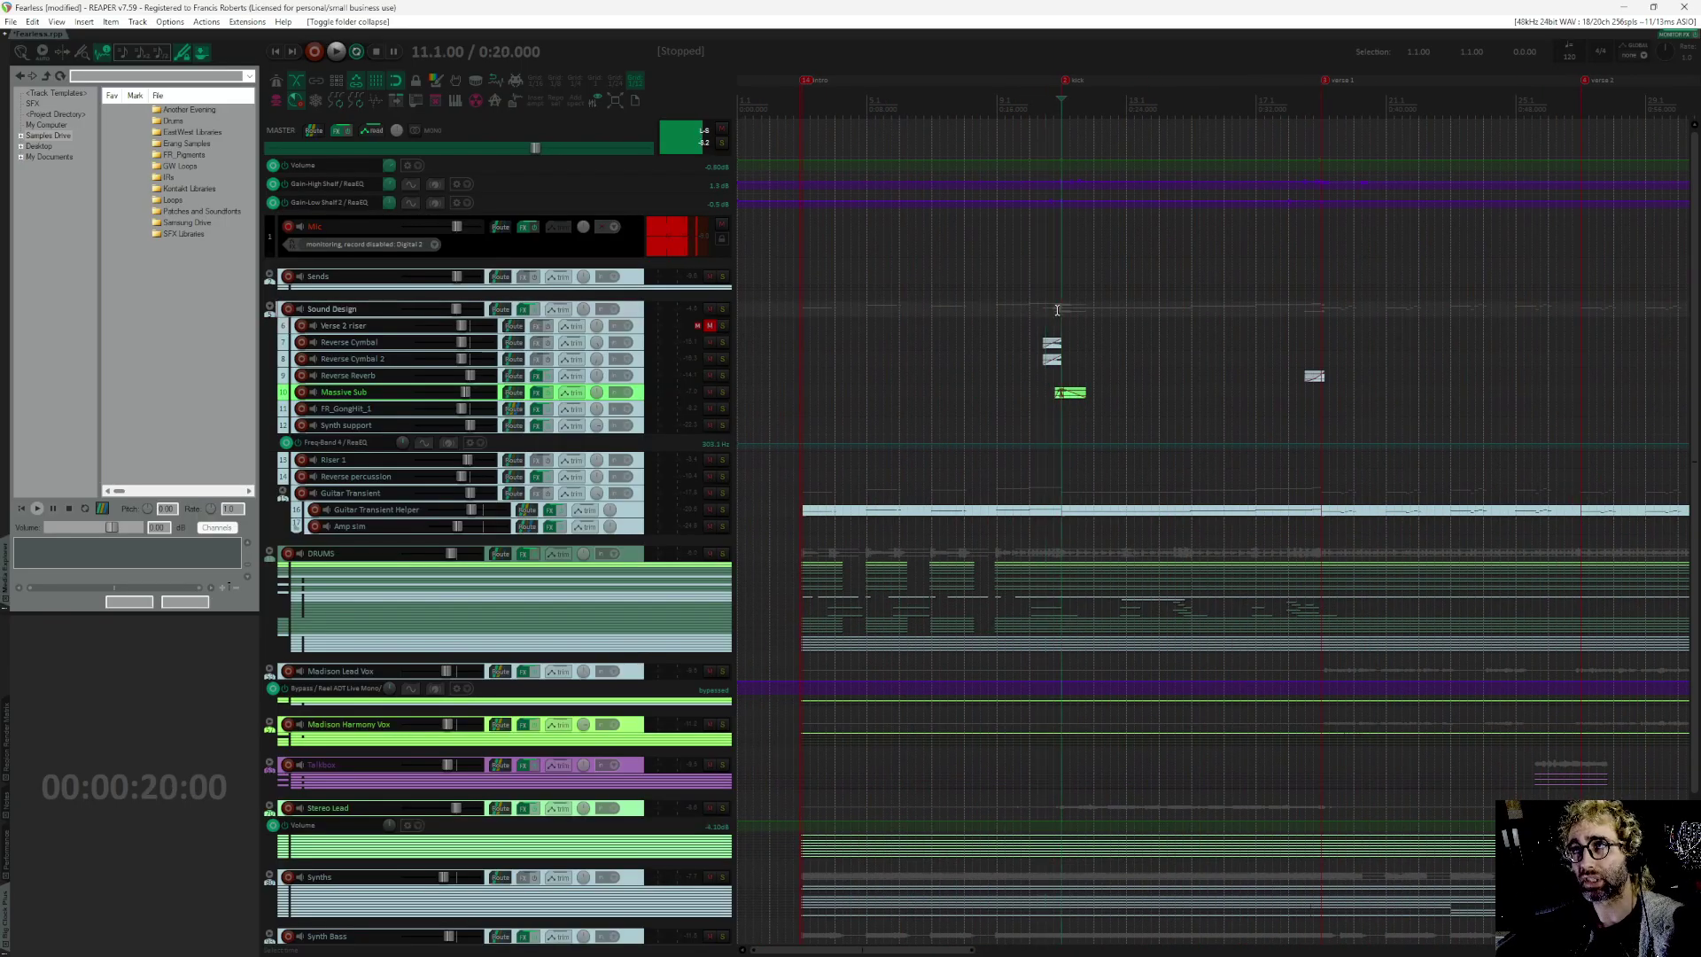
pyautogui.scroll(4, 1013, 328)
pyautogui.click(1160, 317)
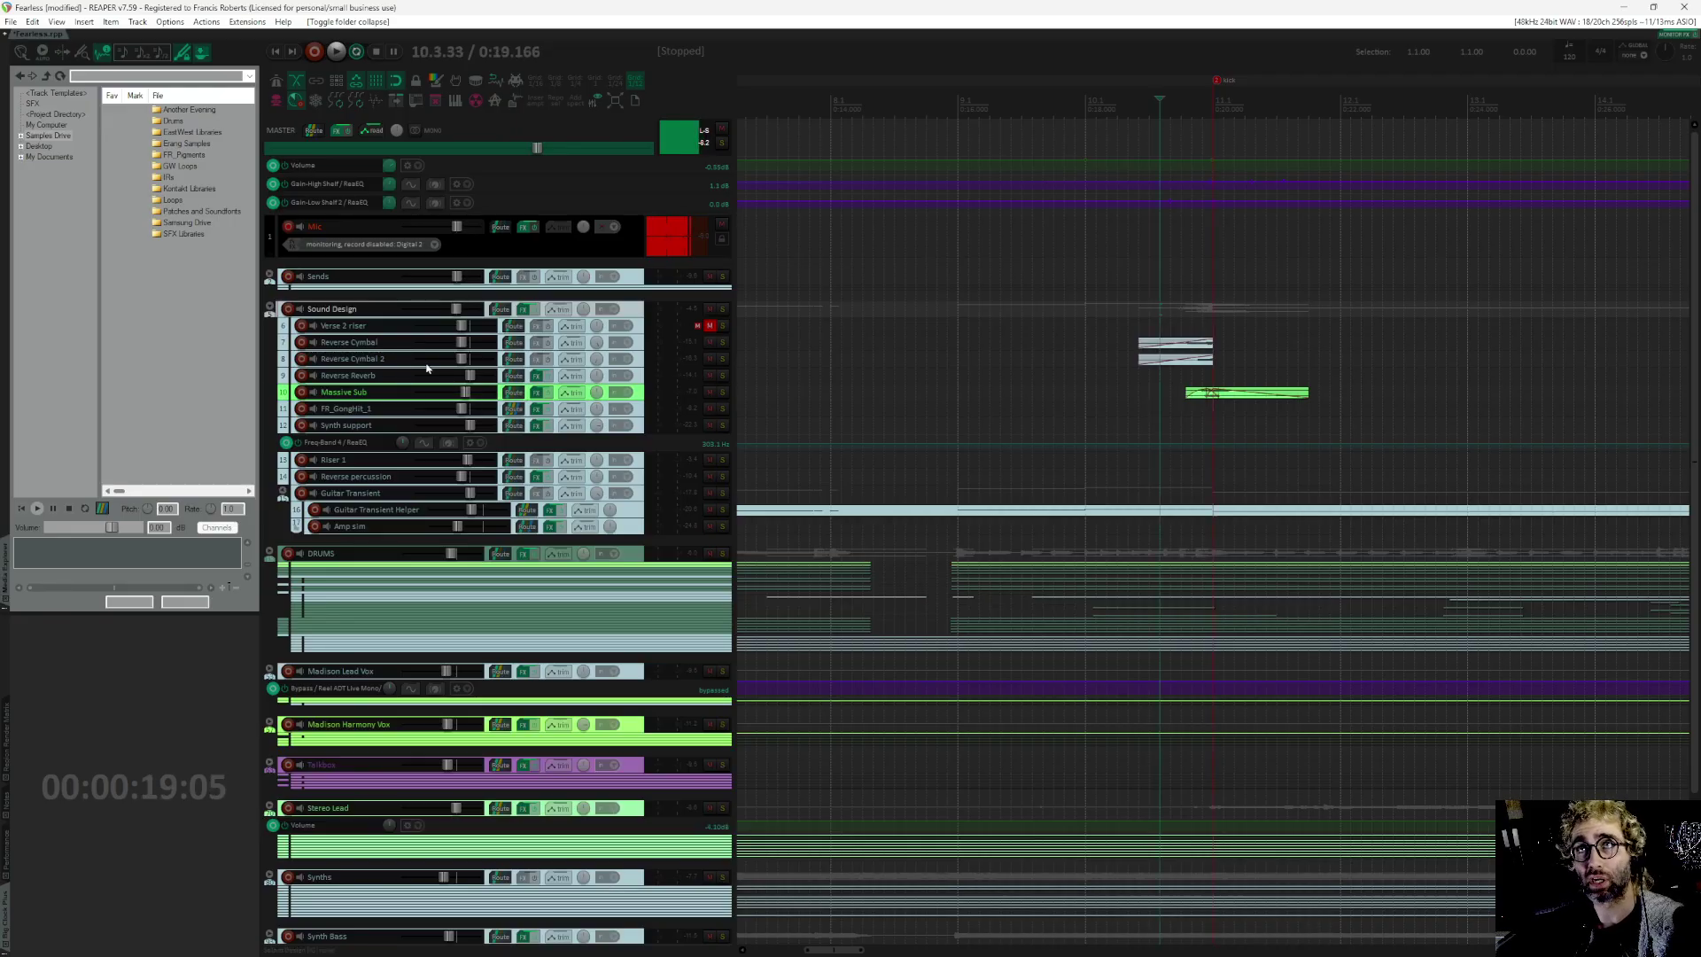
pyautogui.hscroll(2, 1039, 429)
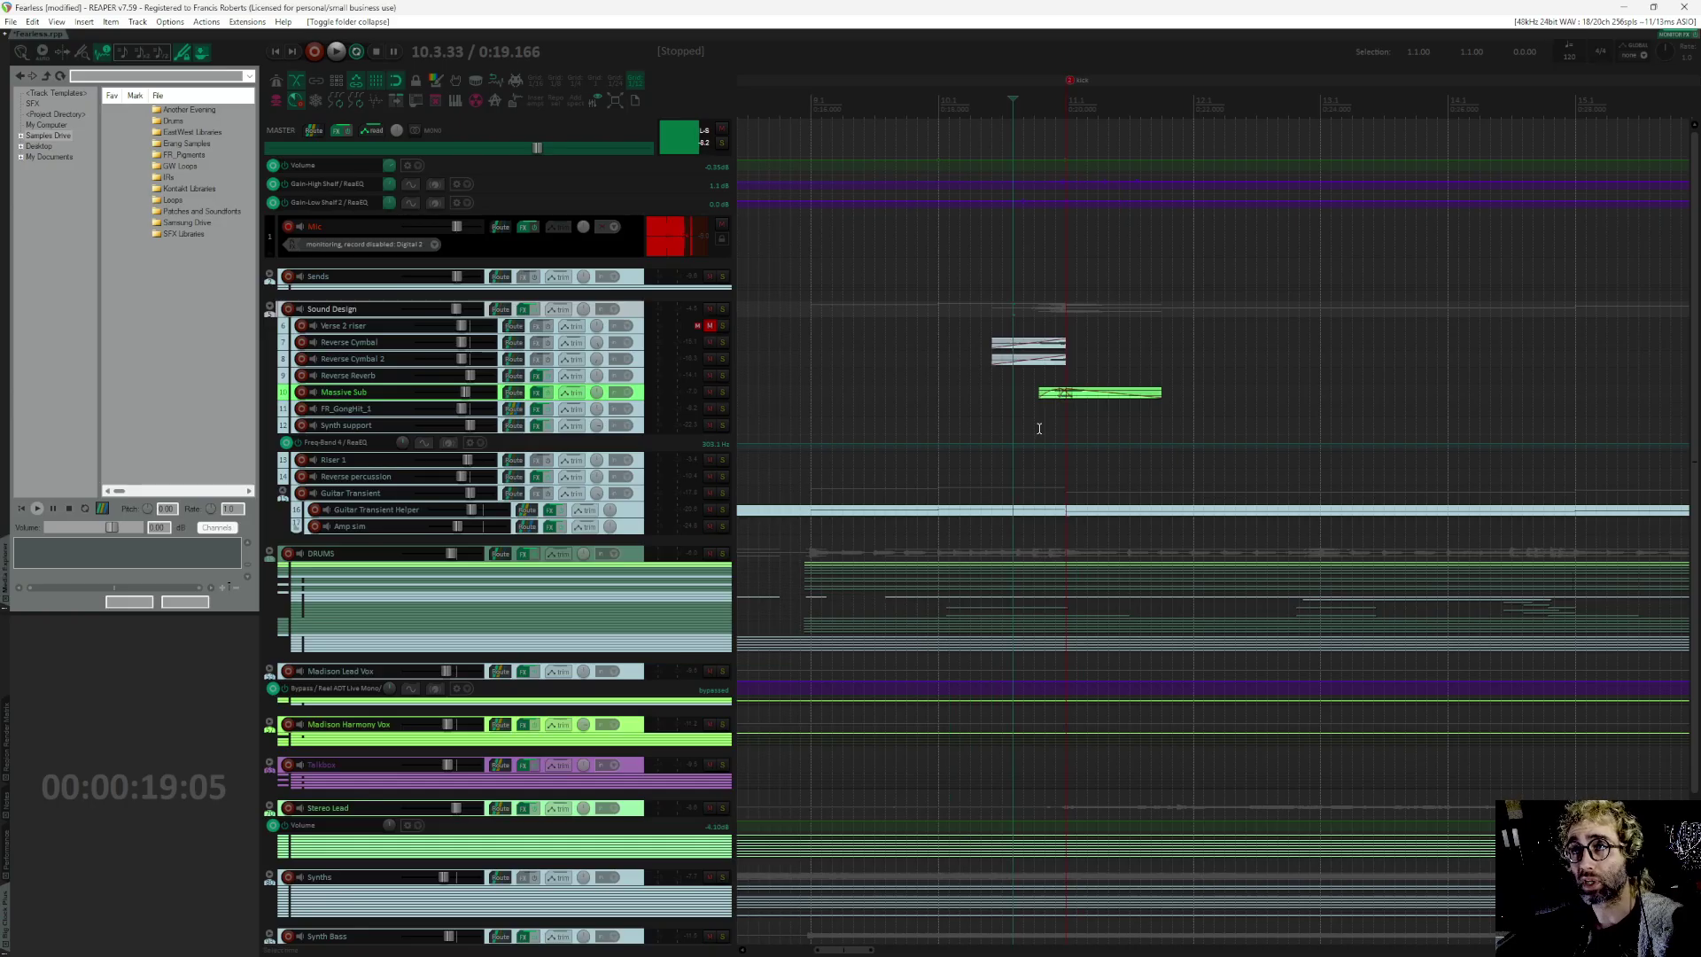
pyautogui.hscroll(2, 1044, 445)
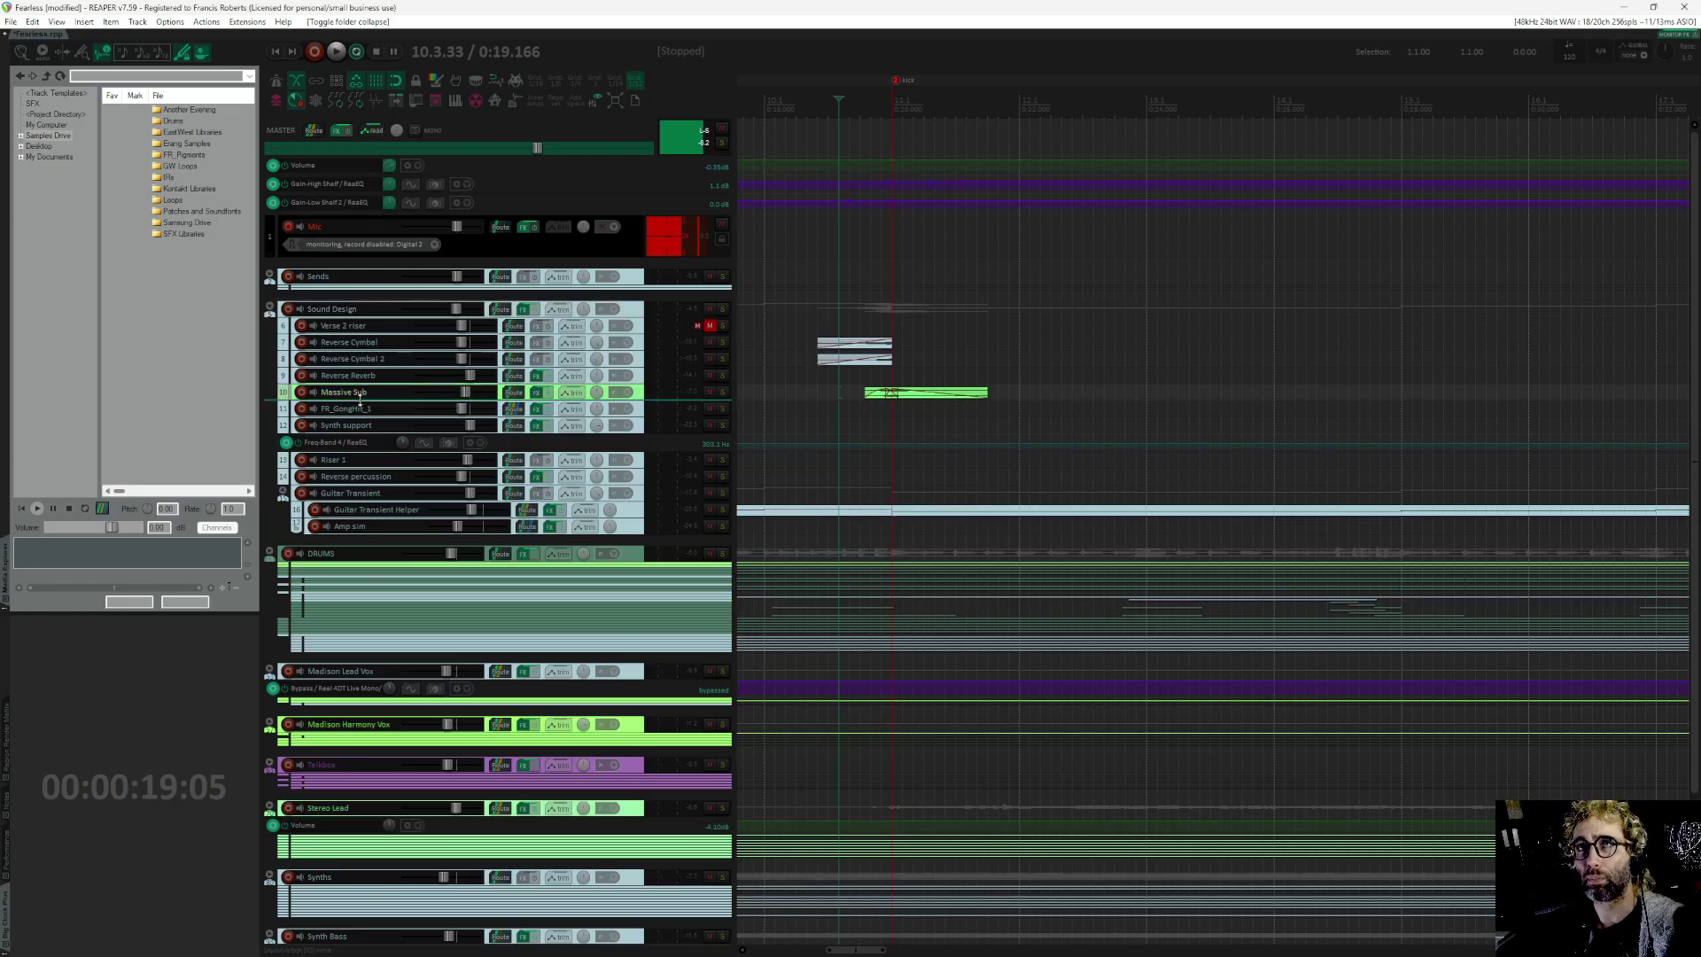
# Step: Enlarge the Massive Sub track and audition its first item soloed, then unsolo the track
pyautogui.moveTo(405, 401); pyautogui.dragTo(415, 476)
pyautogui.click(722, 407)
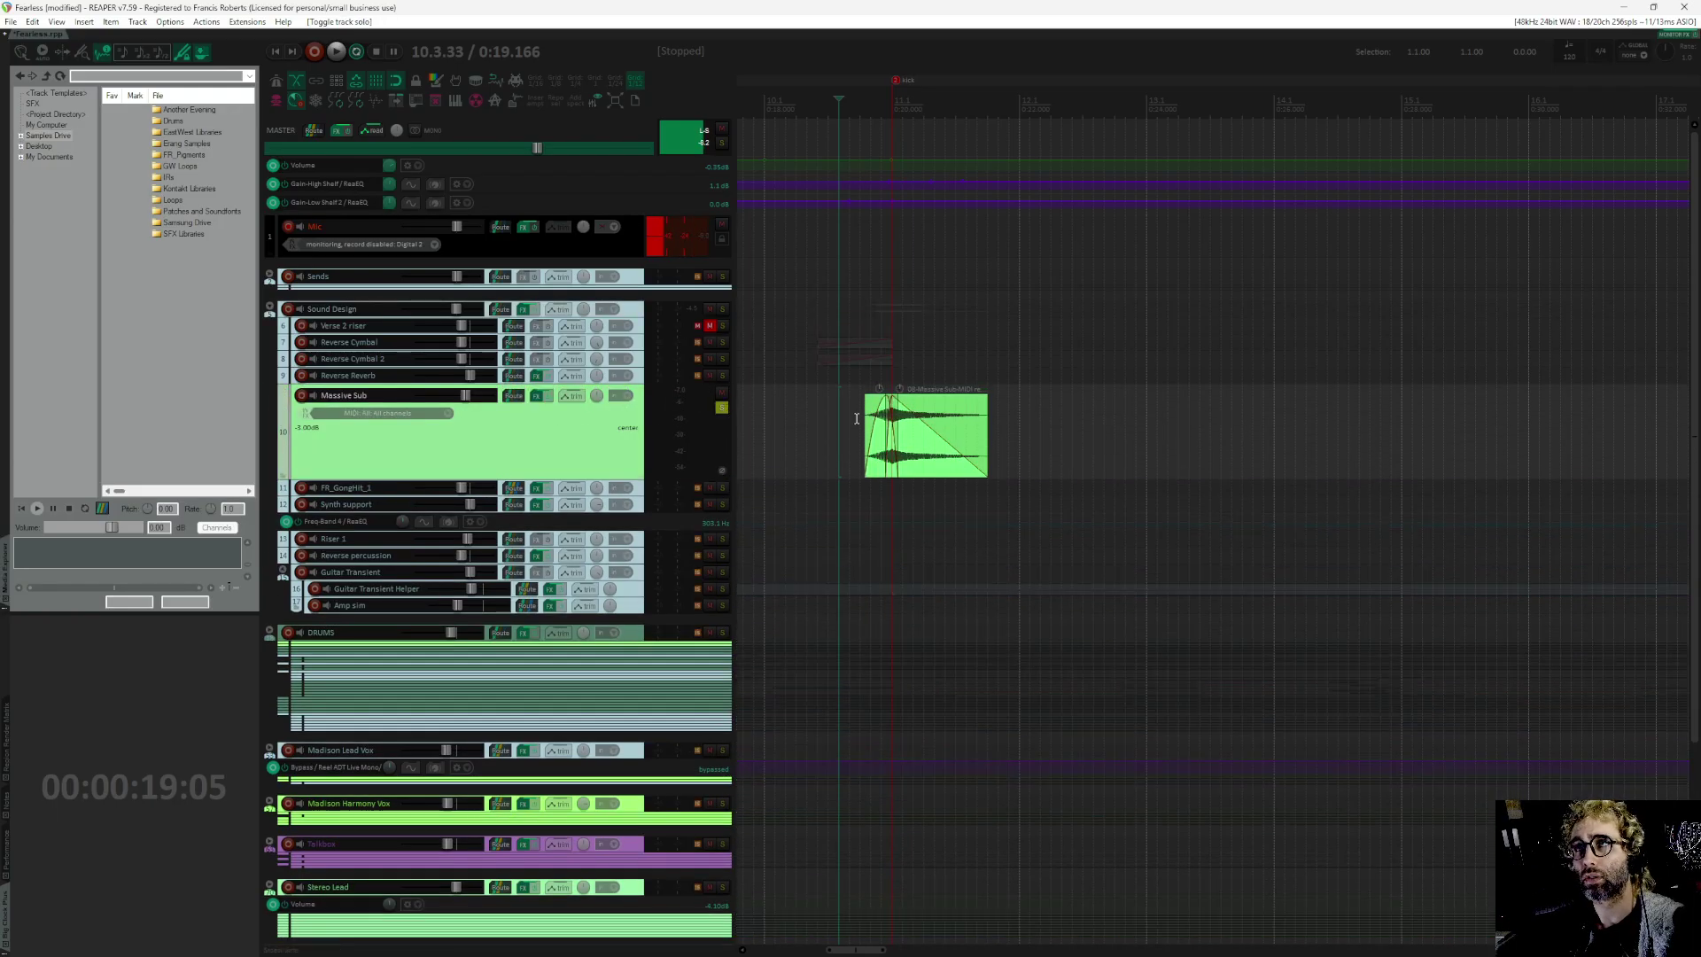
pyautogui.press('space')
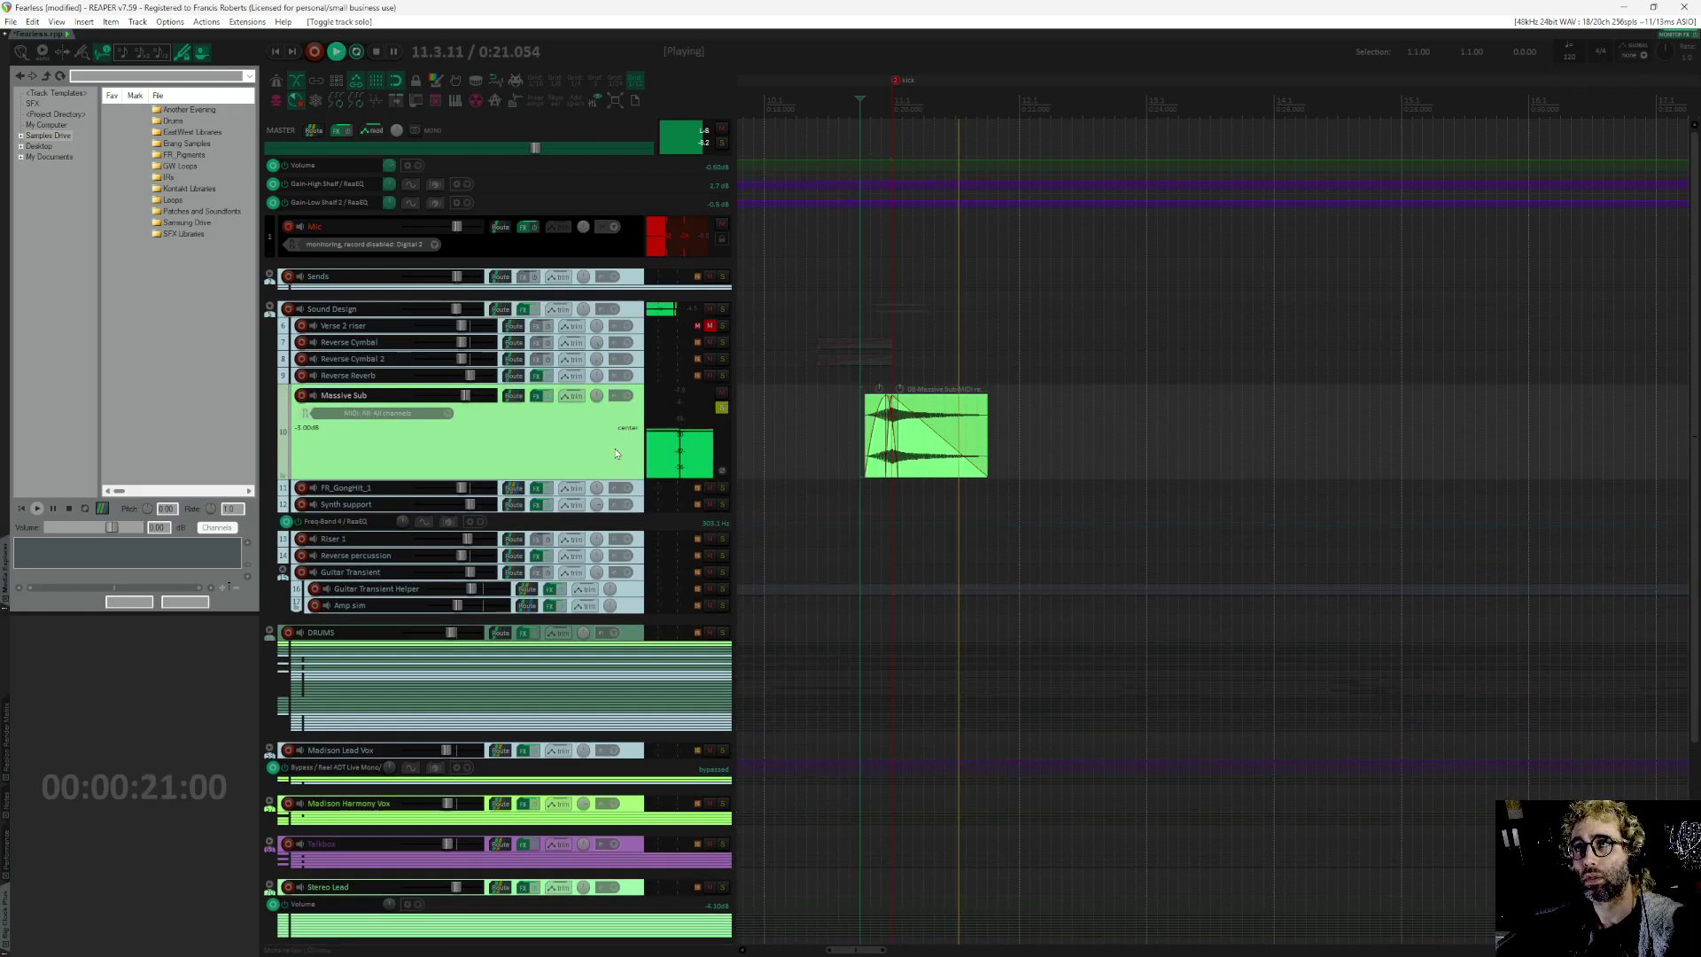
pyautogui.press('space')
pyautogui.click(723, 406)
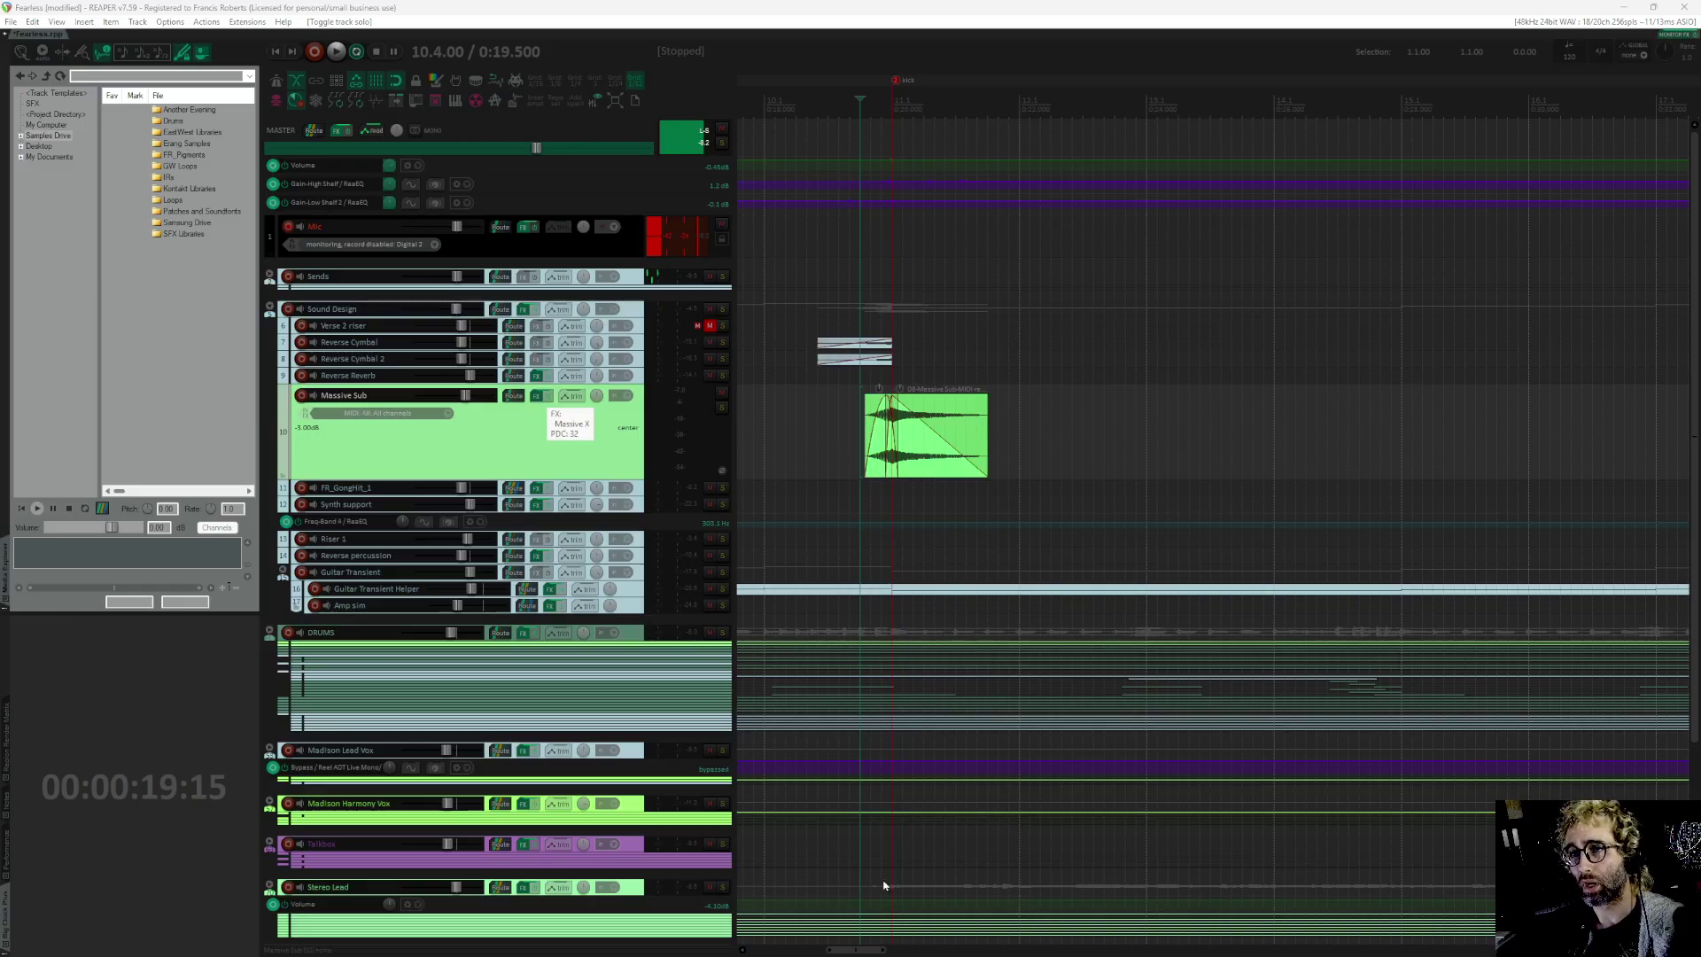
# Step: Open Massive X on the Massive Sub track to examine its patch settings, then close the effects chain
pyautogui.click(536, 395)
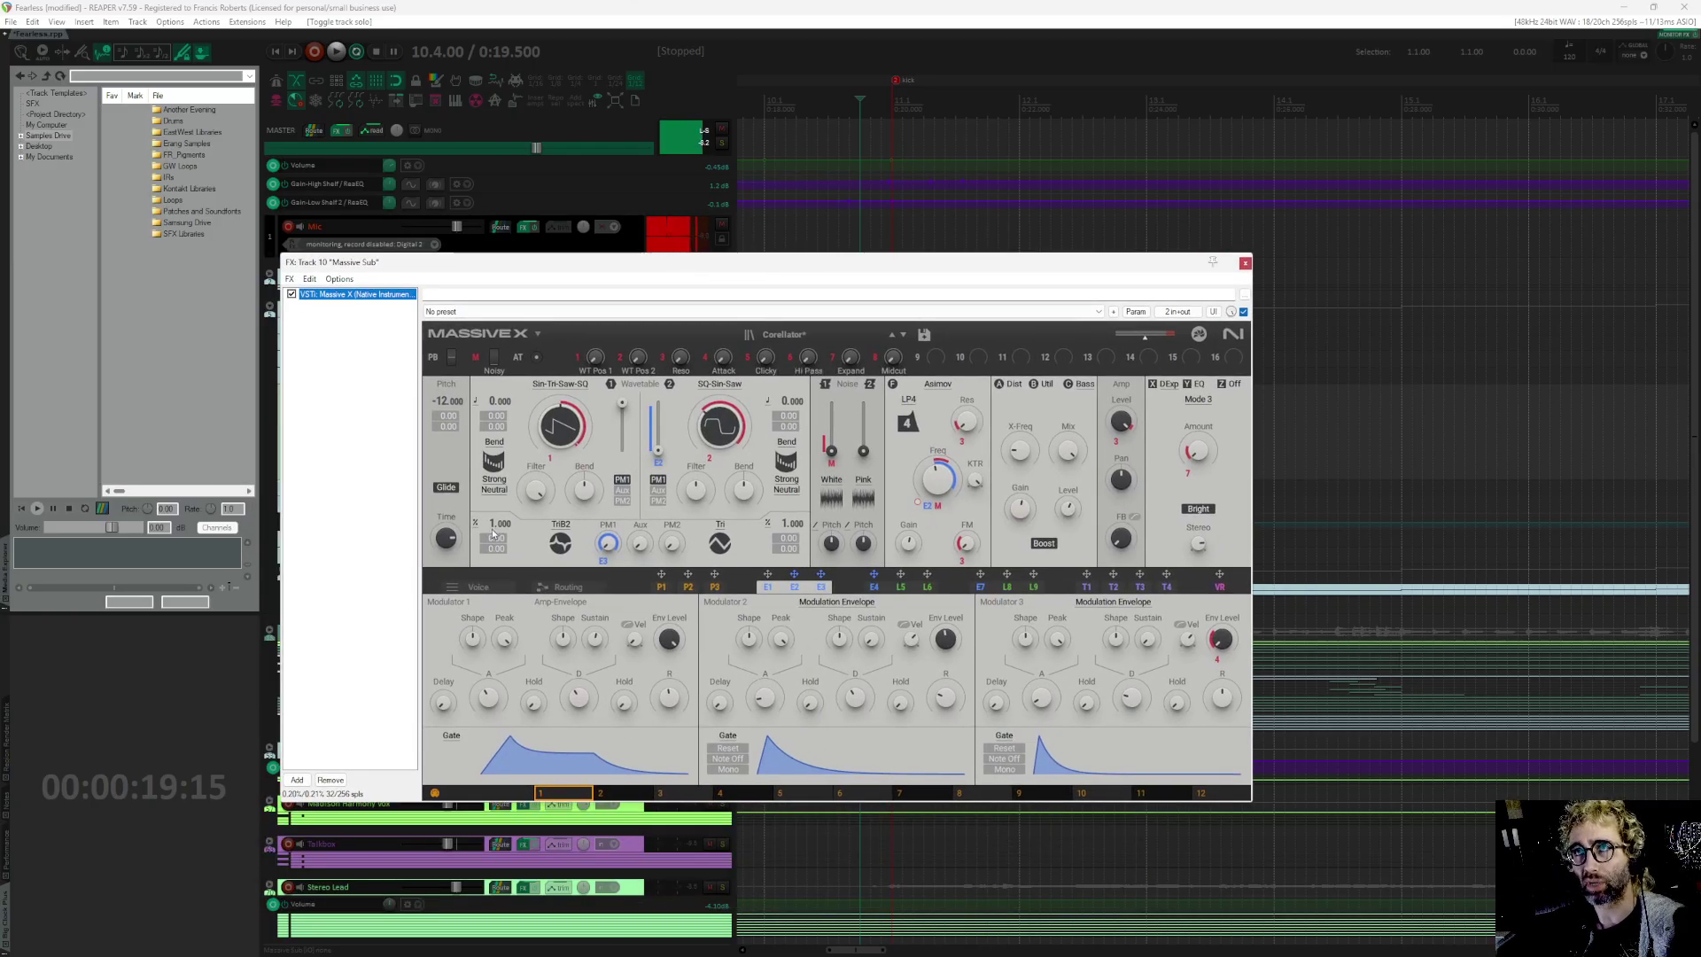
pyautogui.click(387, 554)
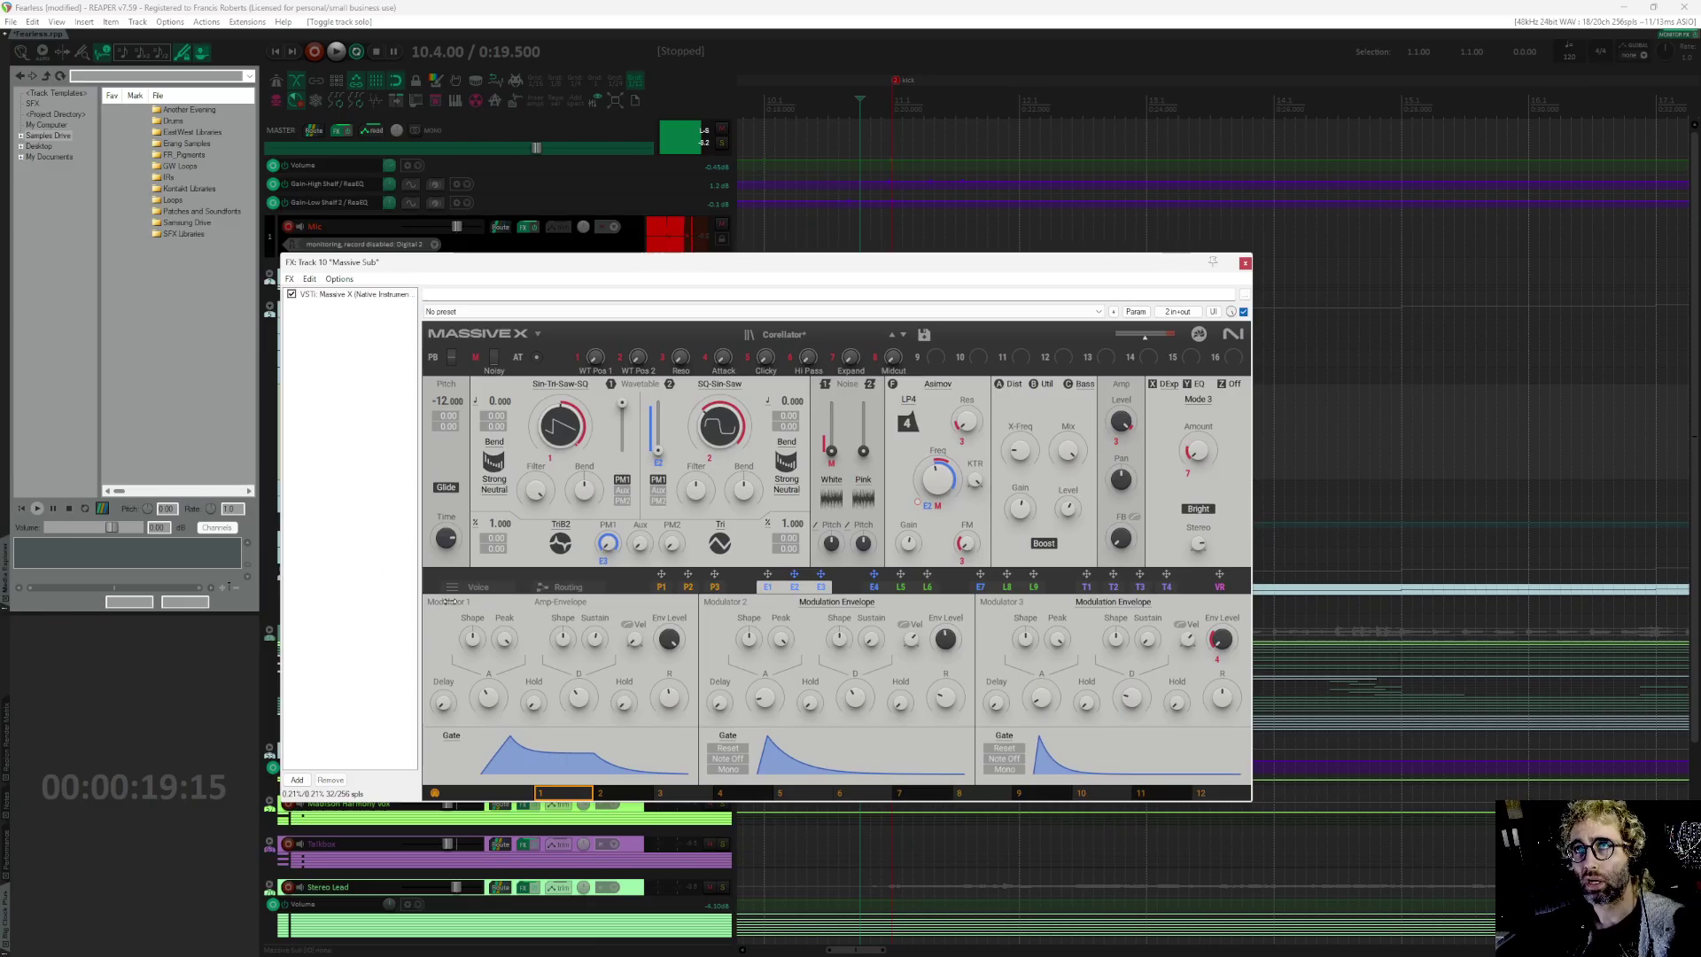
pyautogui.press('Escape')
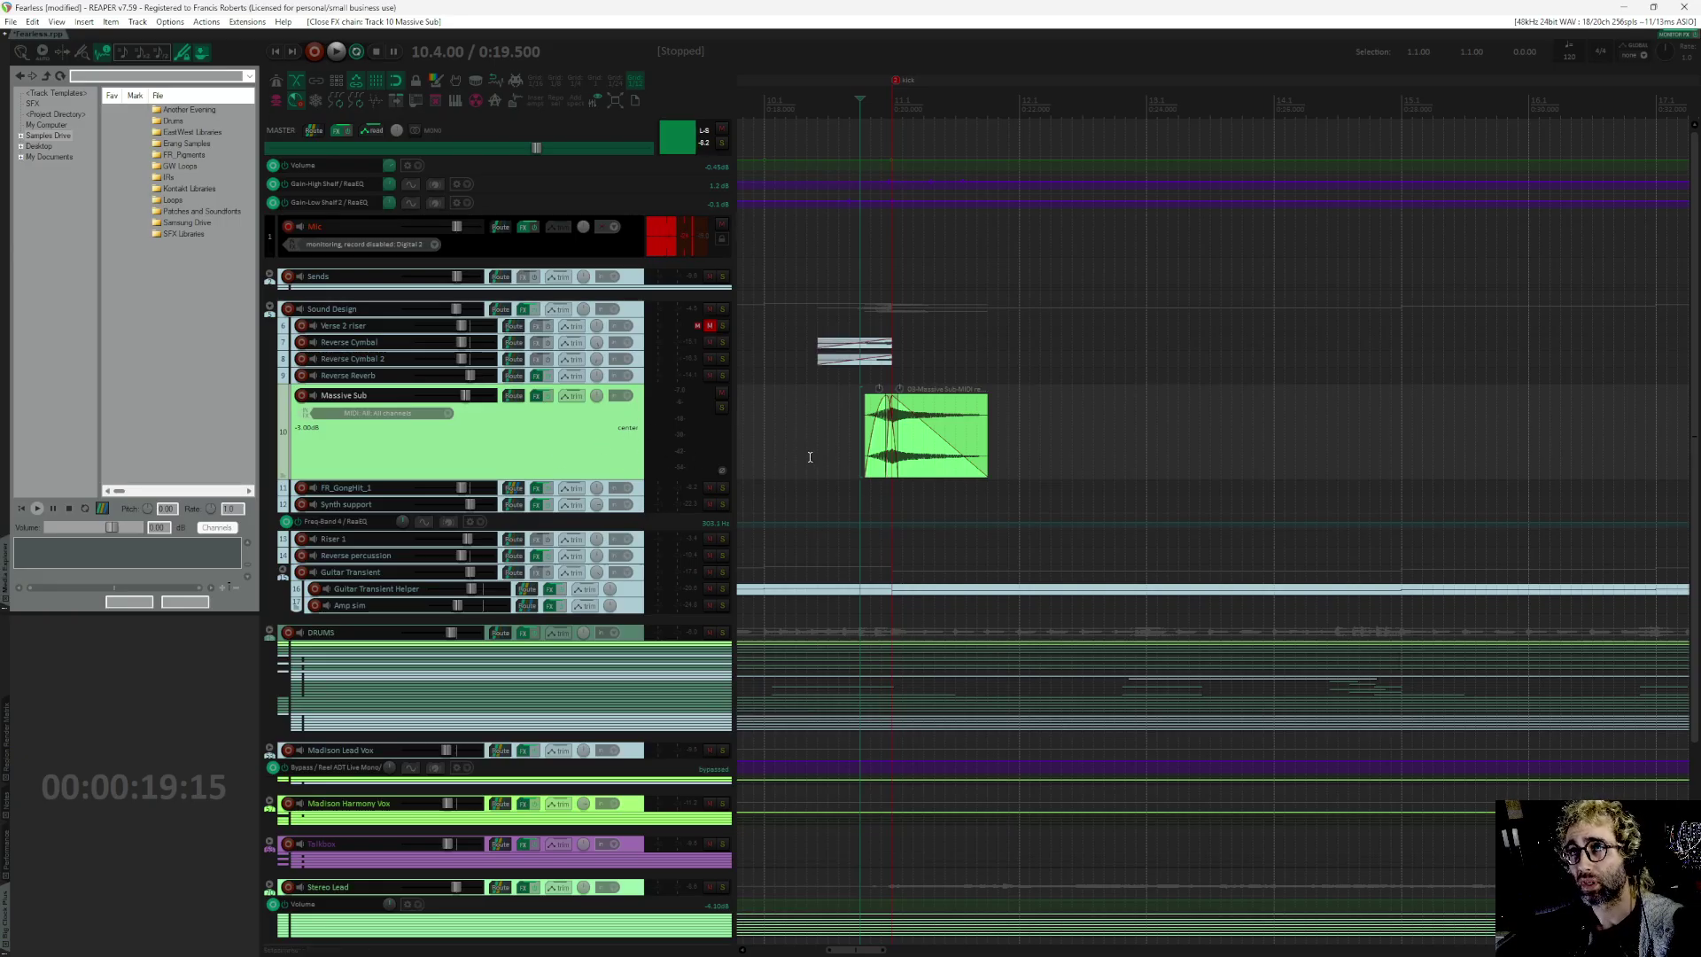
# Step: Locate the Massive Sub item at the second chorus and play the transition into it from 72.1.00
pyautogui.hscroll(2, 804, 455)
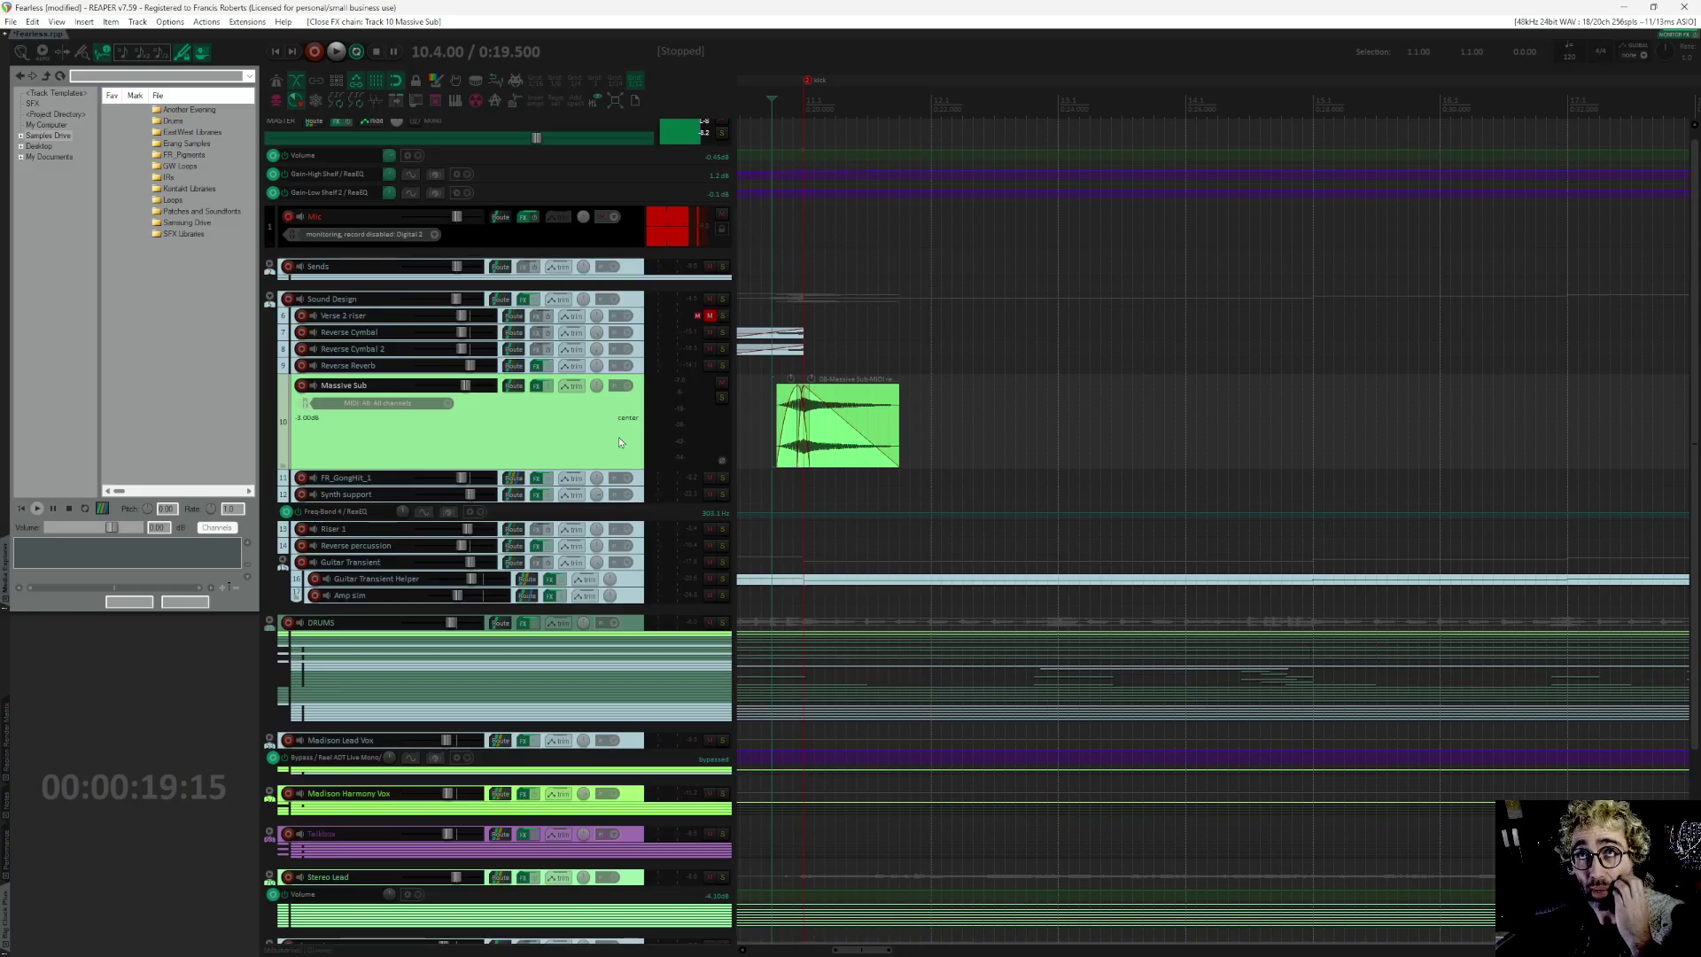
pyautogui.scroll(-5, 1200, 432)
pyautogui.moveTo(1117, 421); pyautogui.dragTo(896, 412)
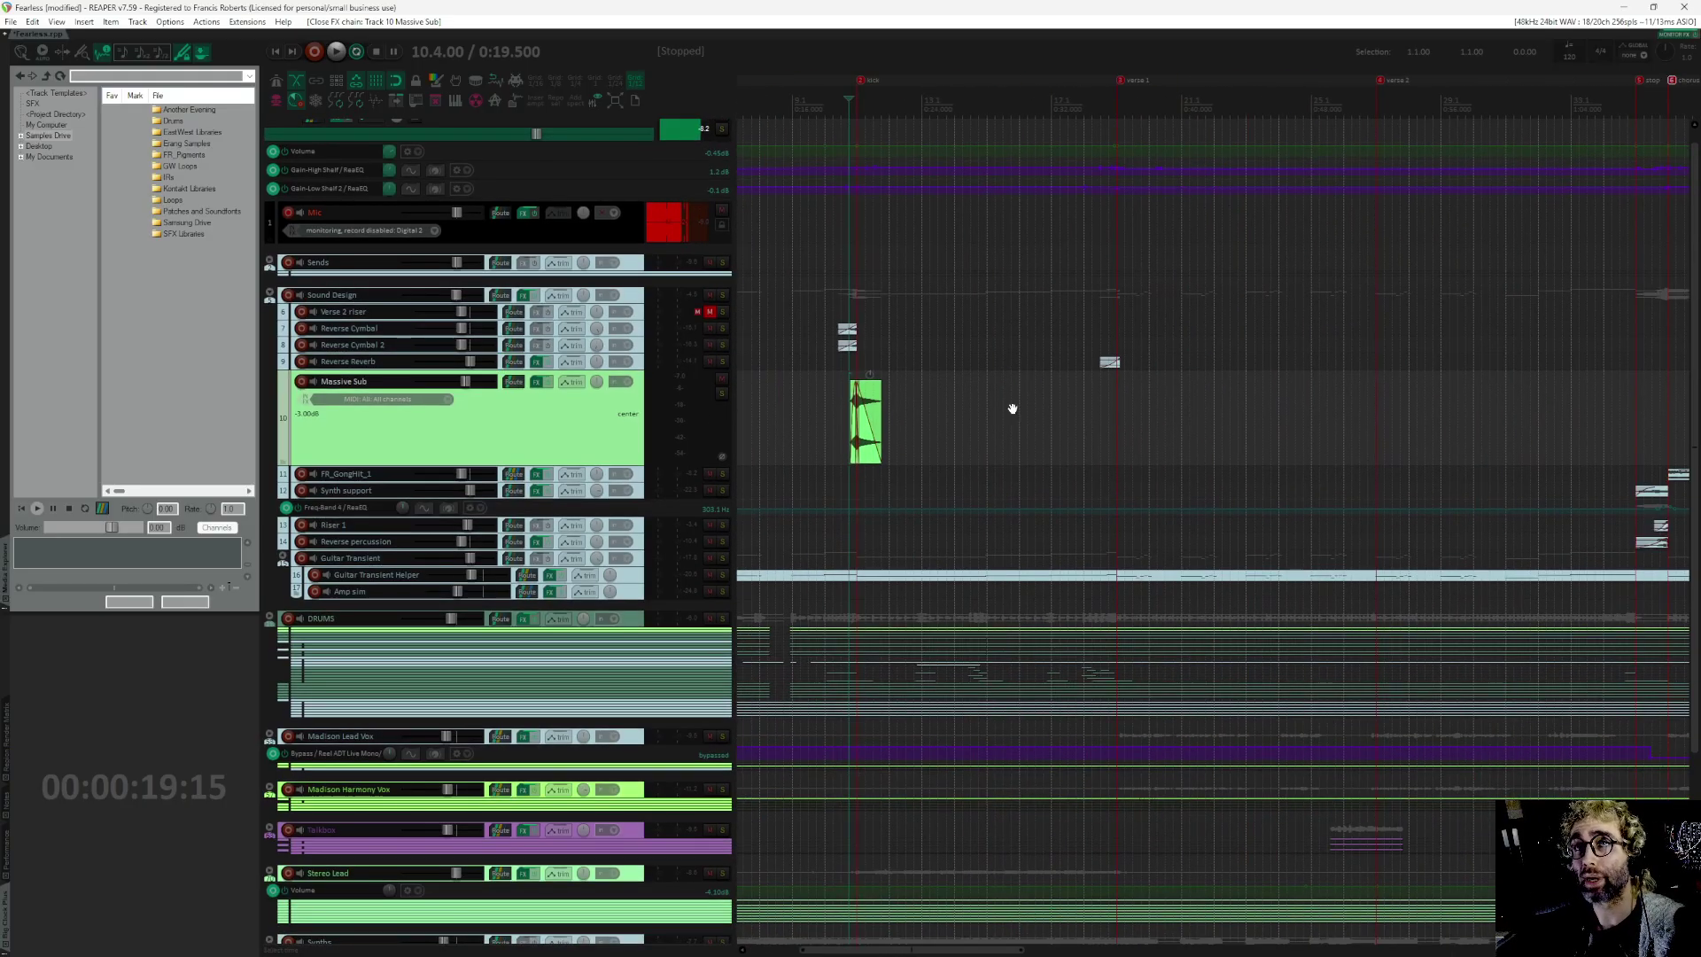
pyautogui.moveTo(1013, 407); pyautogui.dragTo(878, 399)
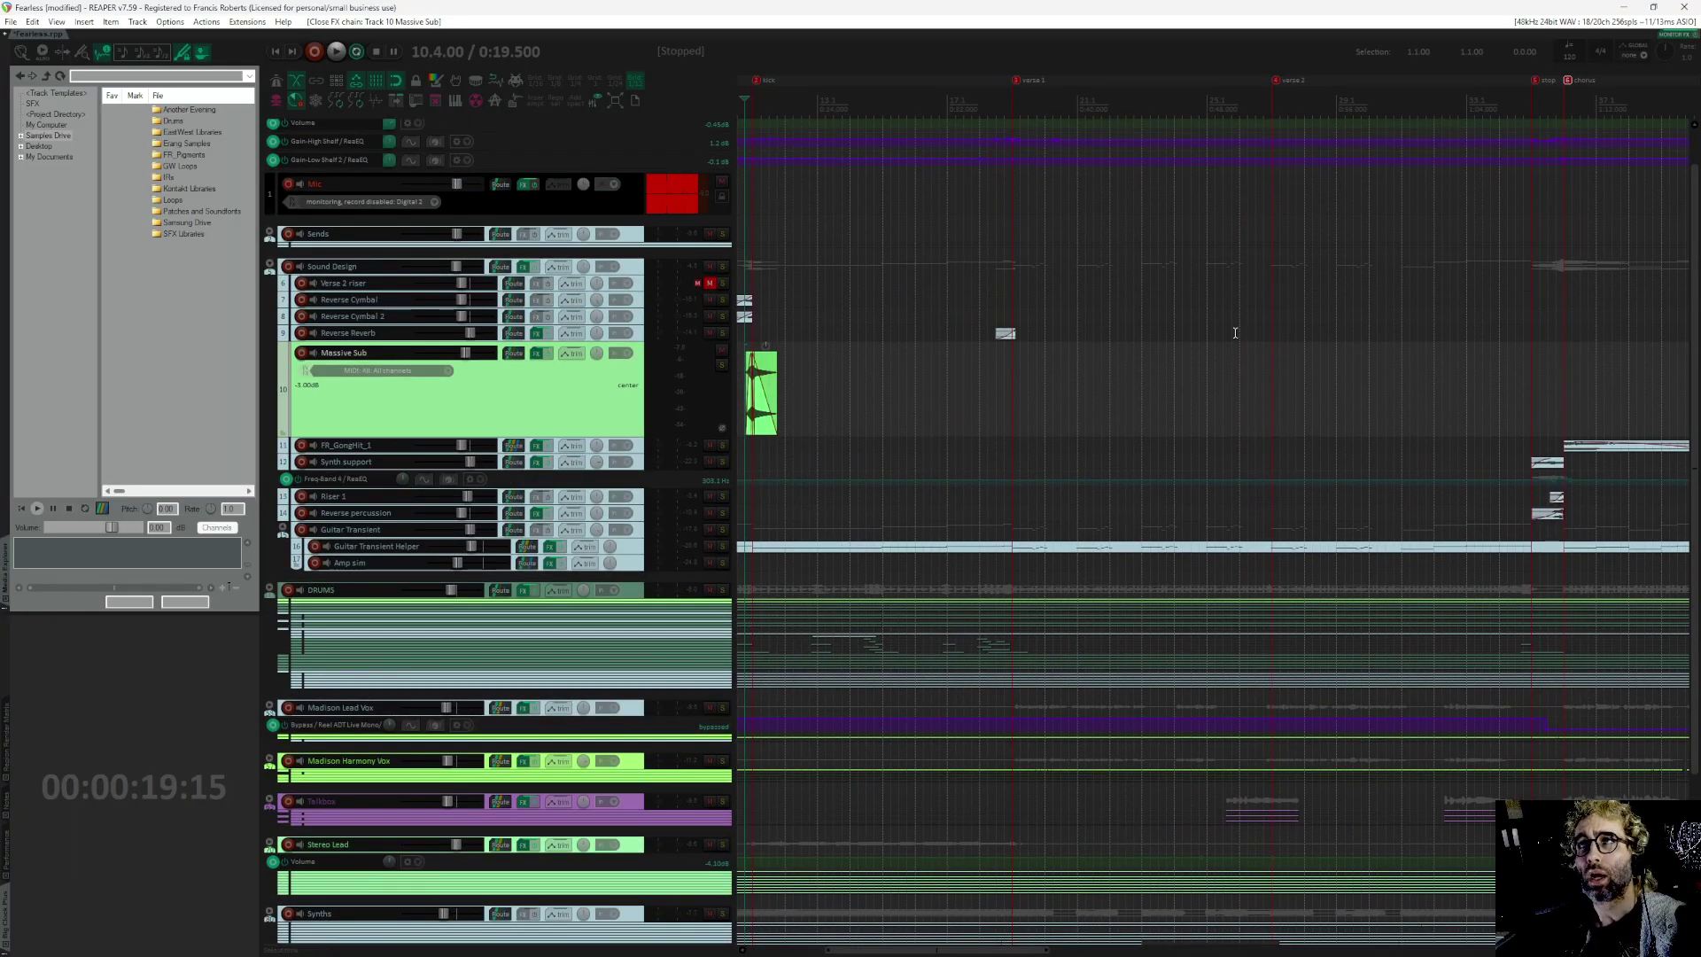
pyautogui.moveTo(1553, 399); pyautogui.dragTo(994, 441)
pyautogui.click(994, 442)
pyautogui.scroll(-3, 1163, 443)
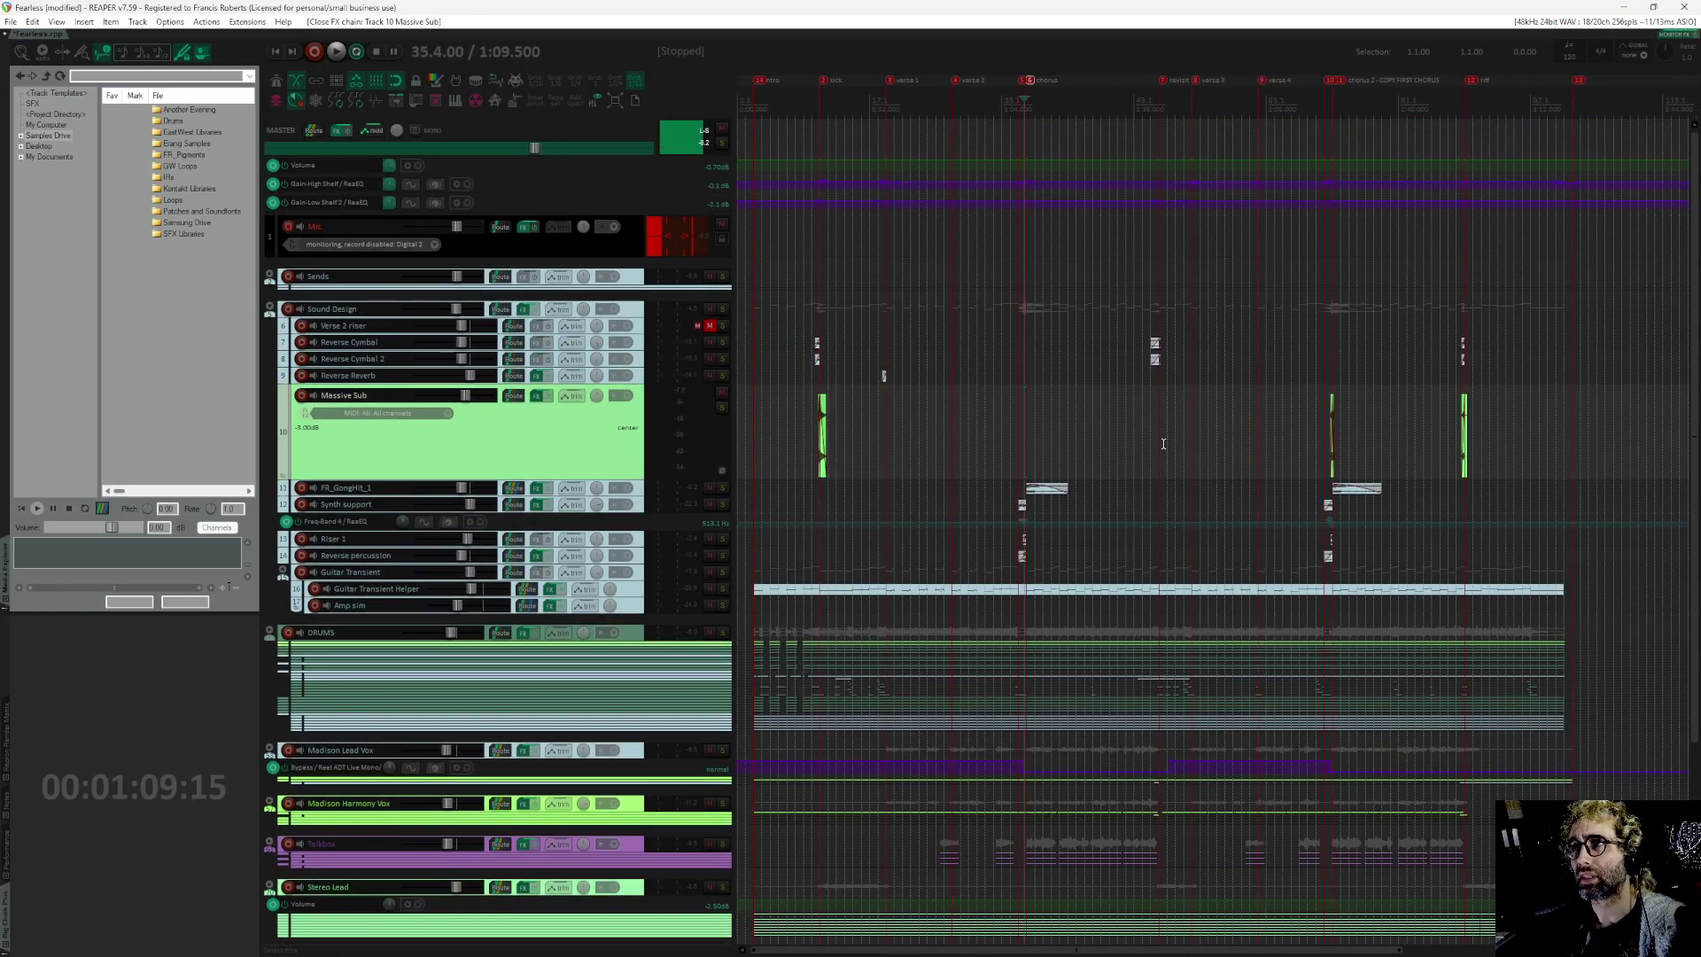
pyautogui.click(1329, 405)
pyautogui.scroll(5, 1240, 372)
pyautogui.press('space')
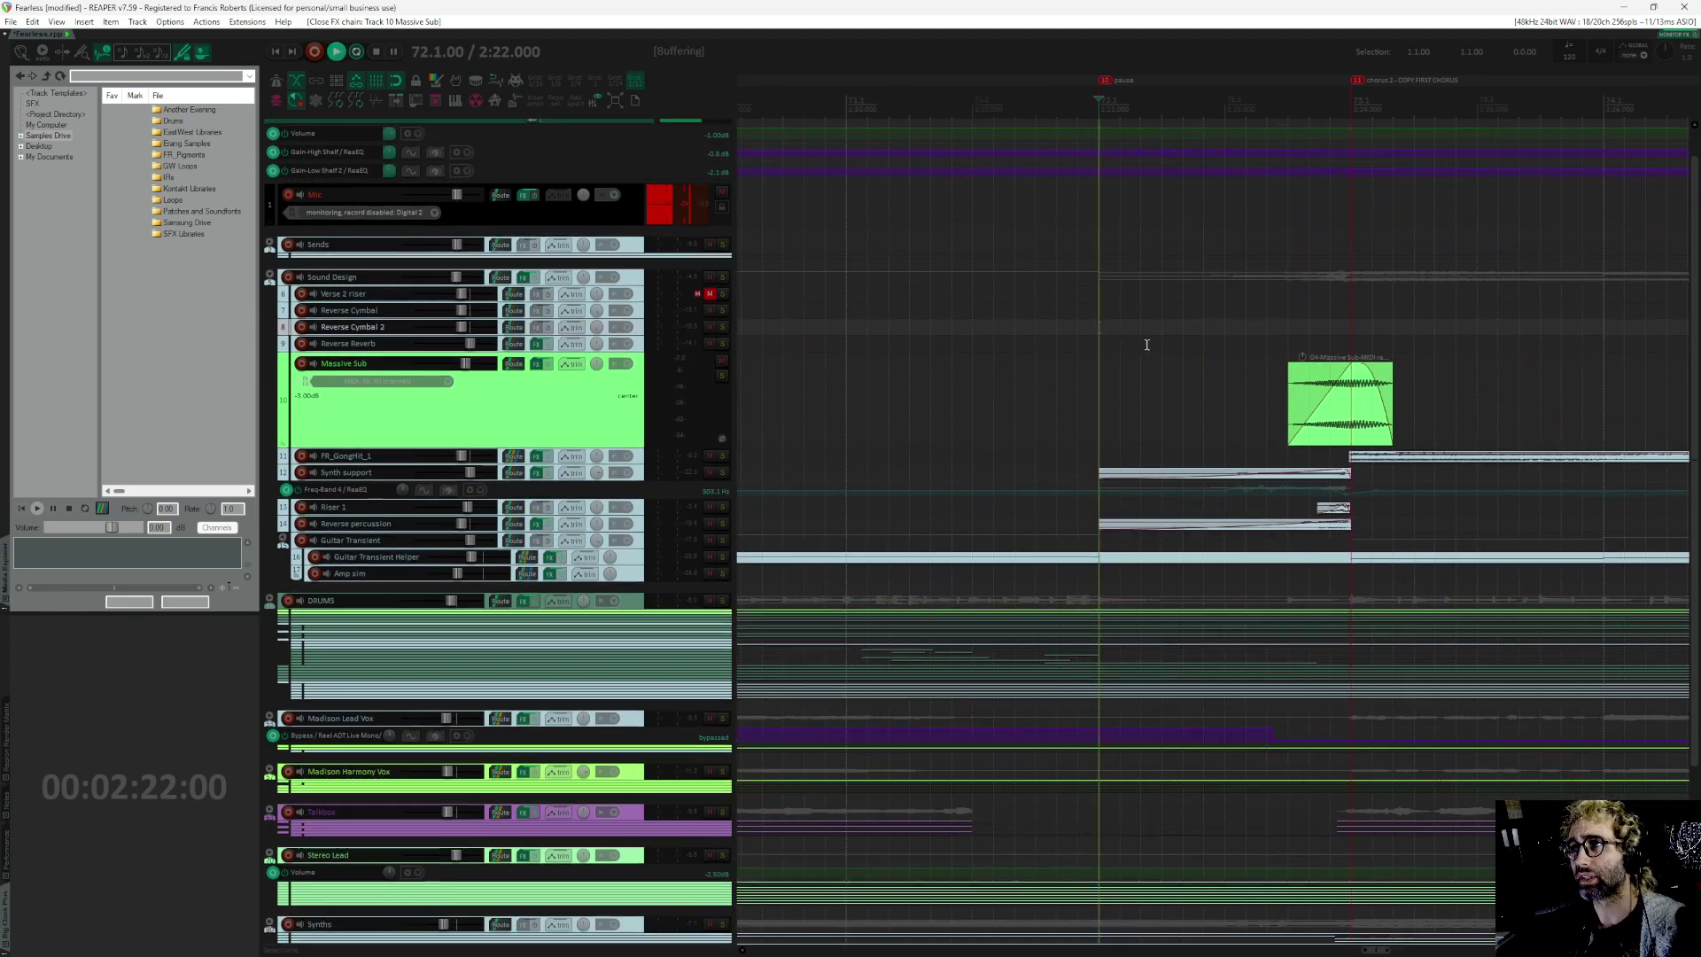
pyautogui.moveTo(1147, 345); pyautogui.dragTo(639, 501)
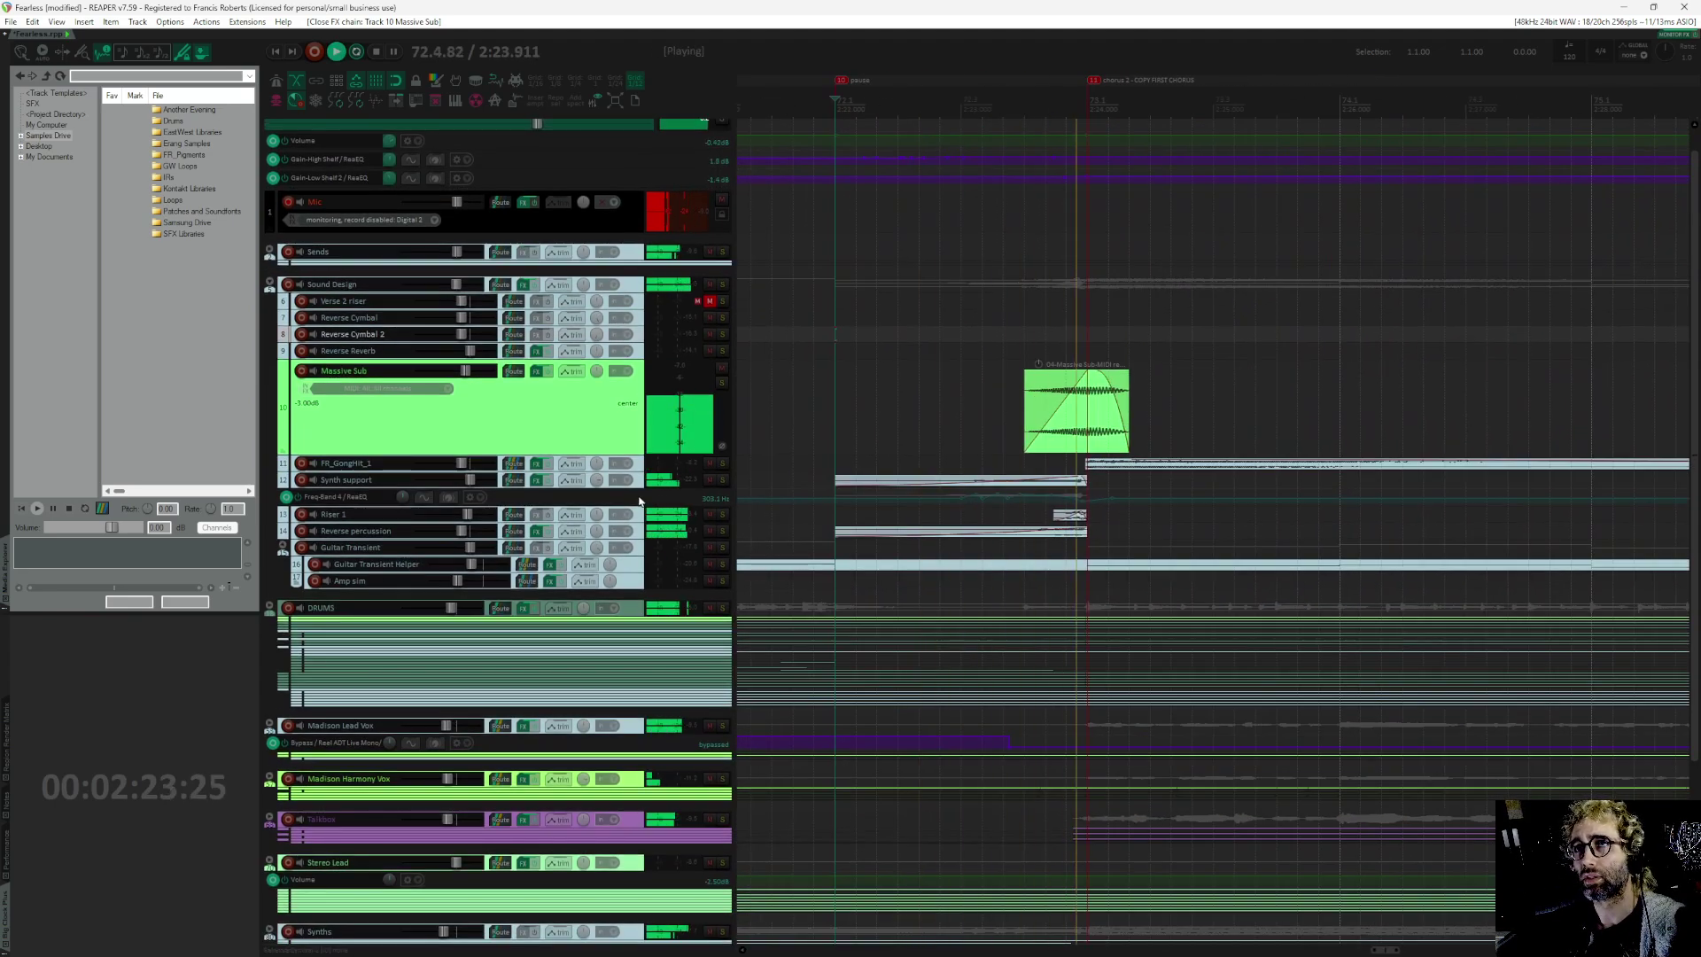
pyautogui.press('space')
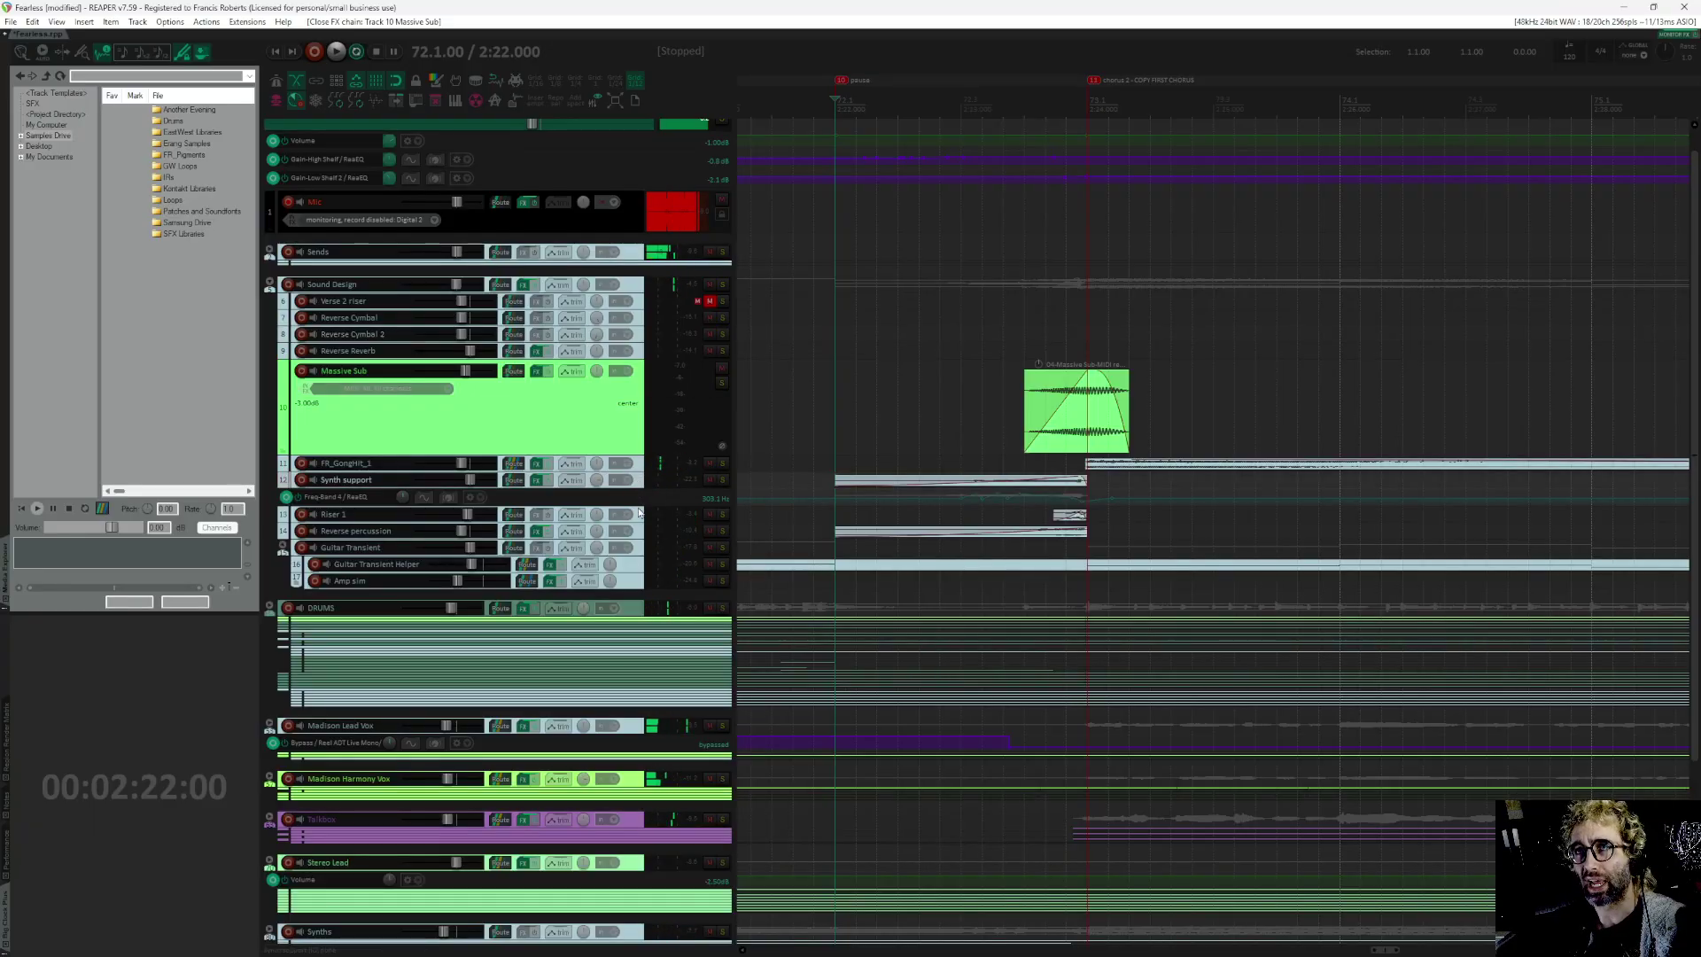
# Step: Enlarge the ReaEQ Freq-Band 4 envelope under Synth support and audition that track soloed before chorus 2
pyautogui.moveTo(636, 505); pyautogui.dragTo(636, 951)
pyautogui.moveTo(926, 675); pyautogui.dragTo(869, 588)
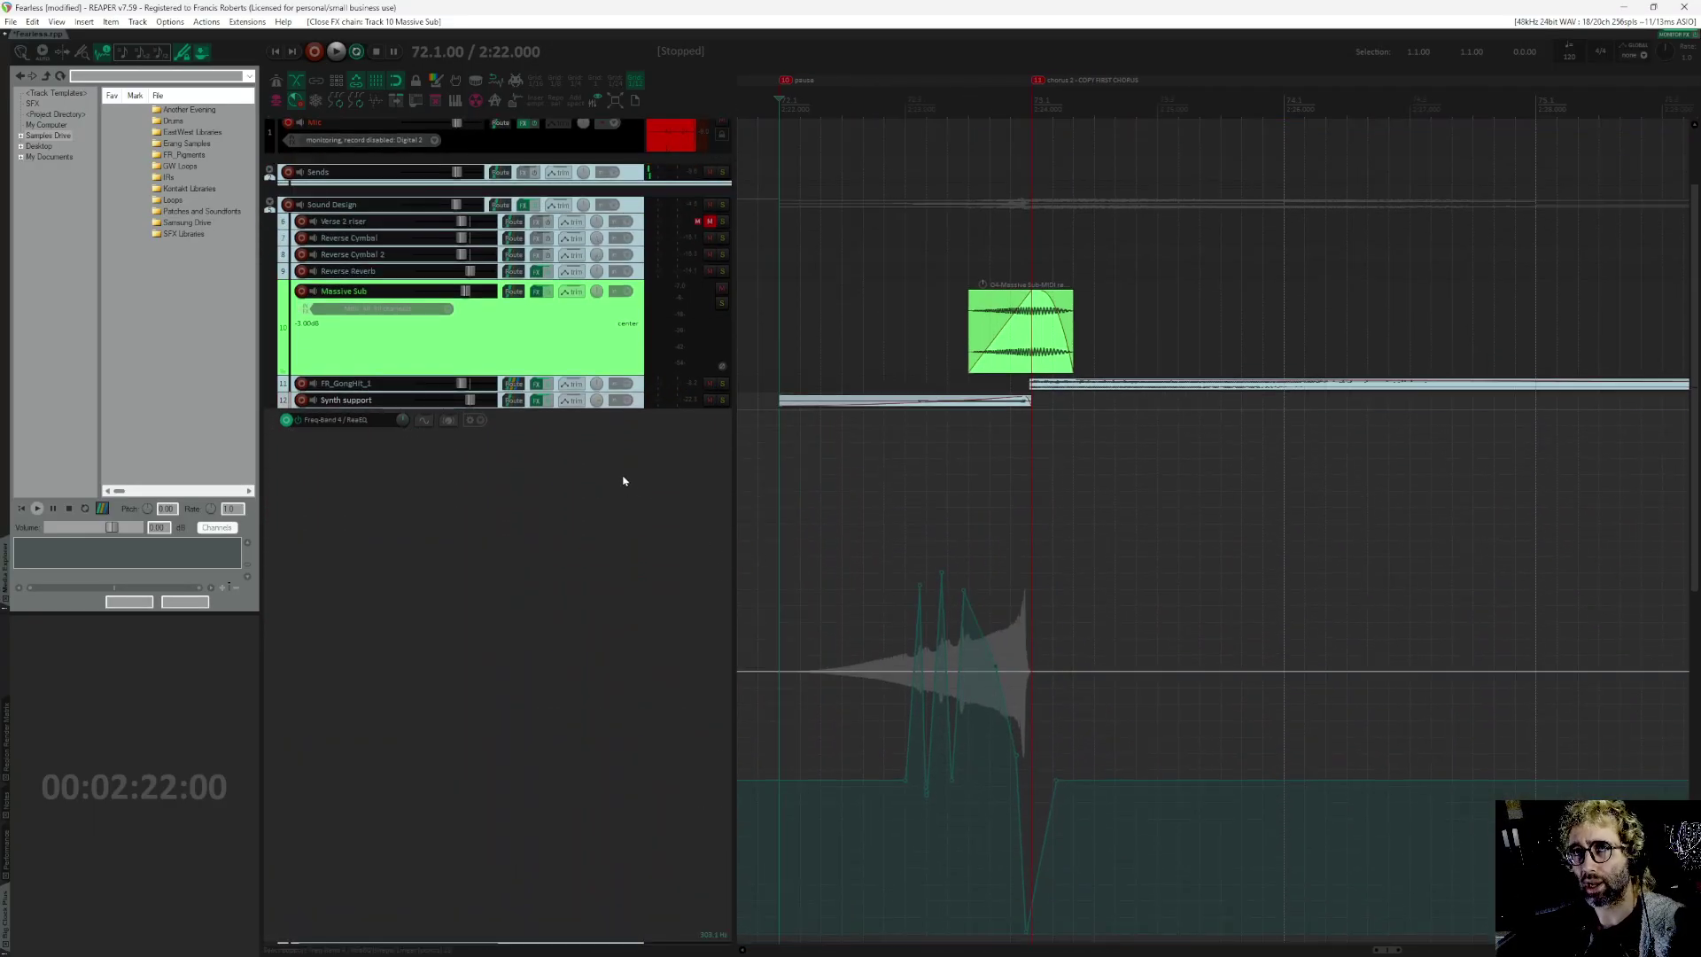
pyautogui.click(724, 401)
pyautogui.press('space')
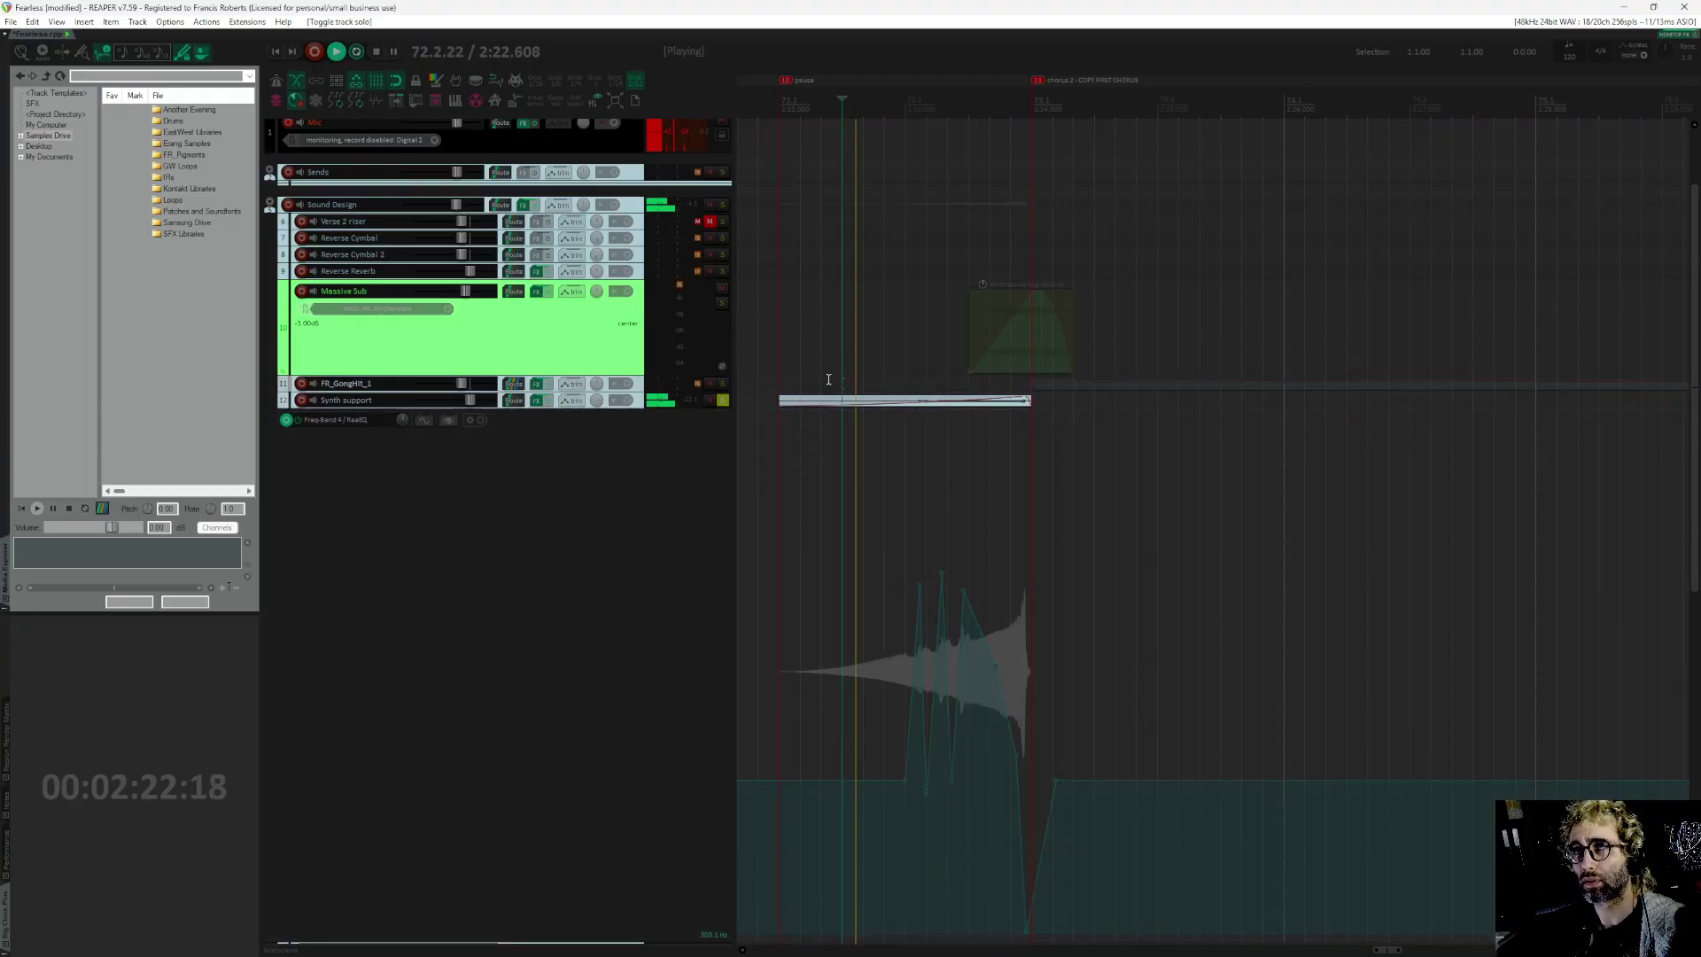
pyautogui.press('space')
# Step: Compare Synth support from 72.2.00 with its effects bypassed and with them enabled again
pyautogui.click(535, 401)
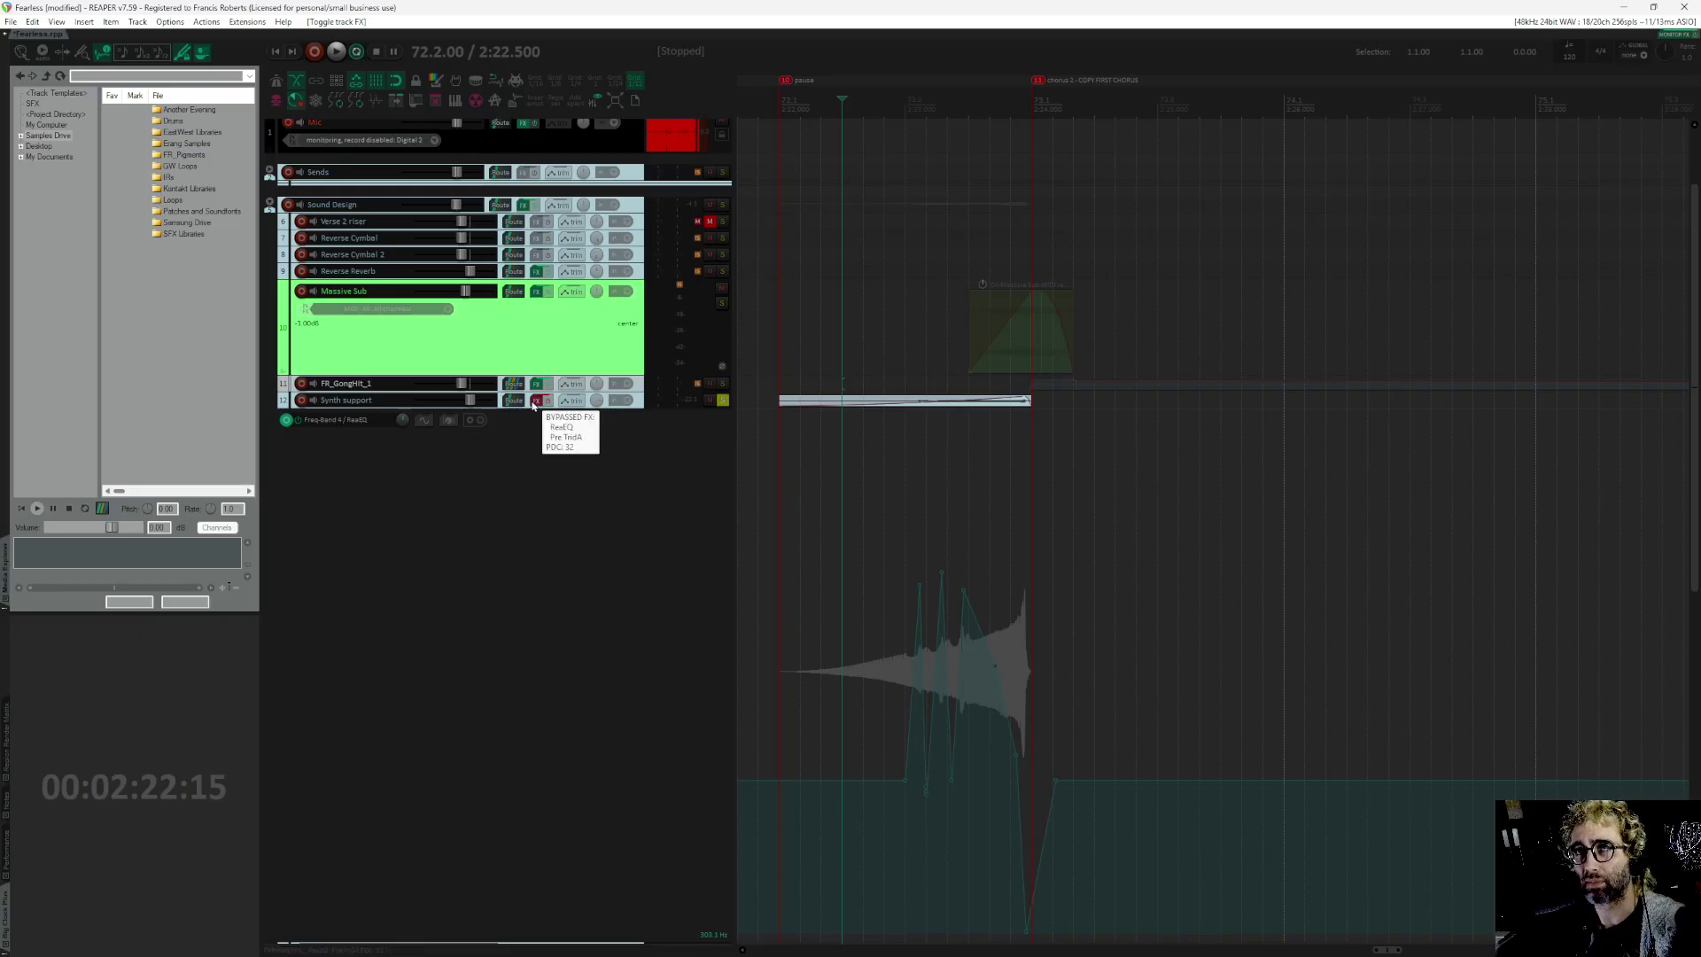
pyautogui.press('space')
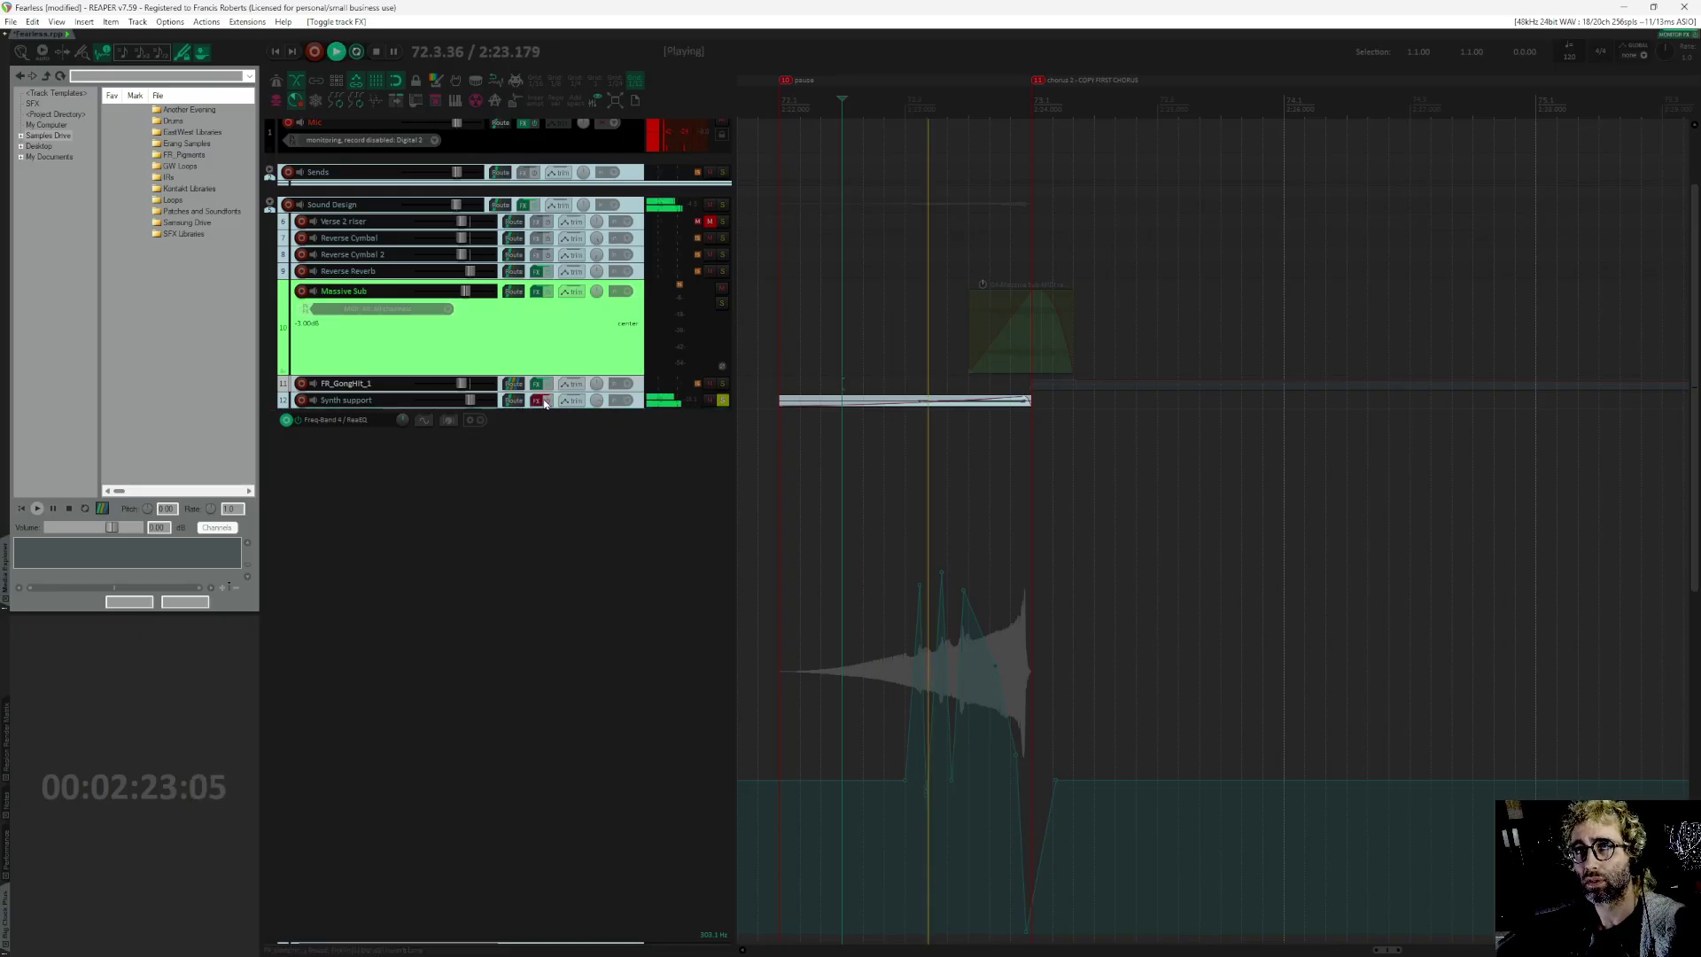
pyautogui.press('space')
pyautogui.click(546, 403)
pyautogui.press('space')
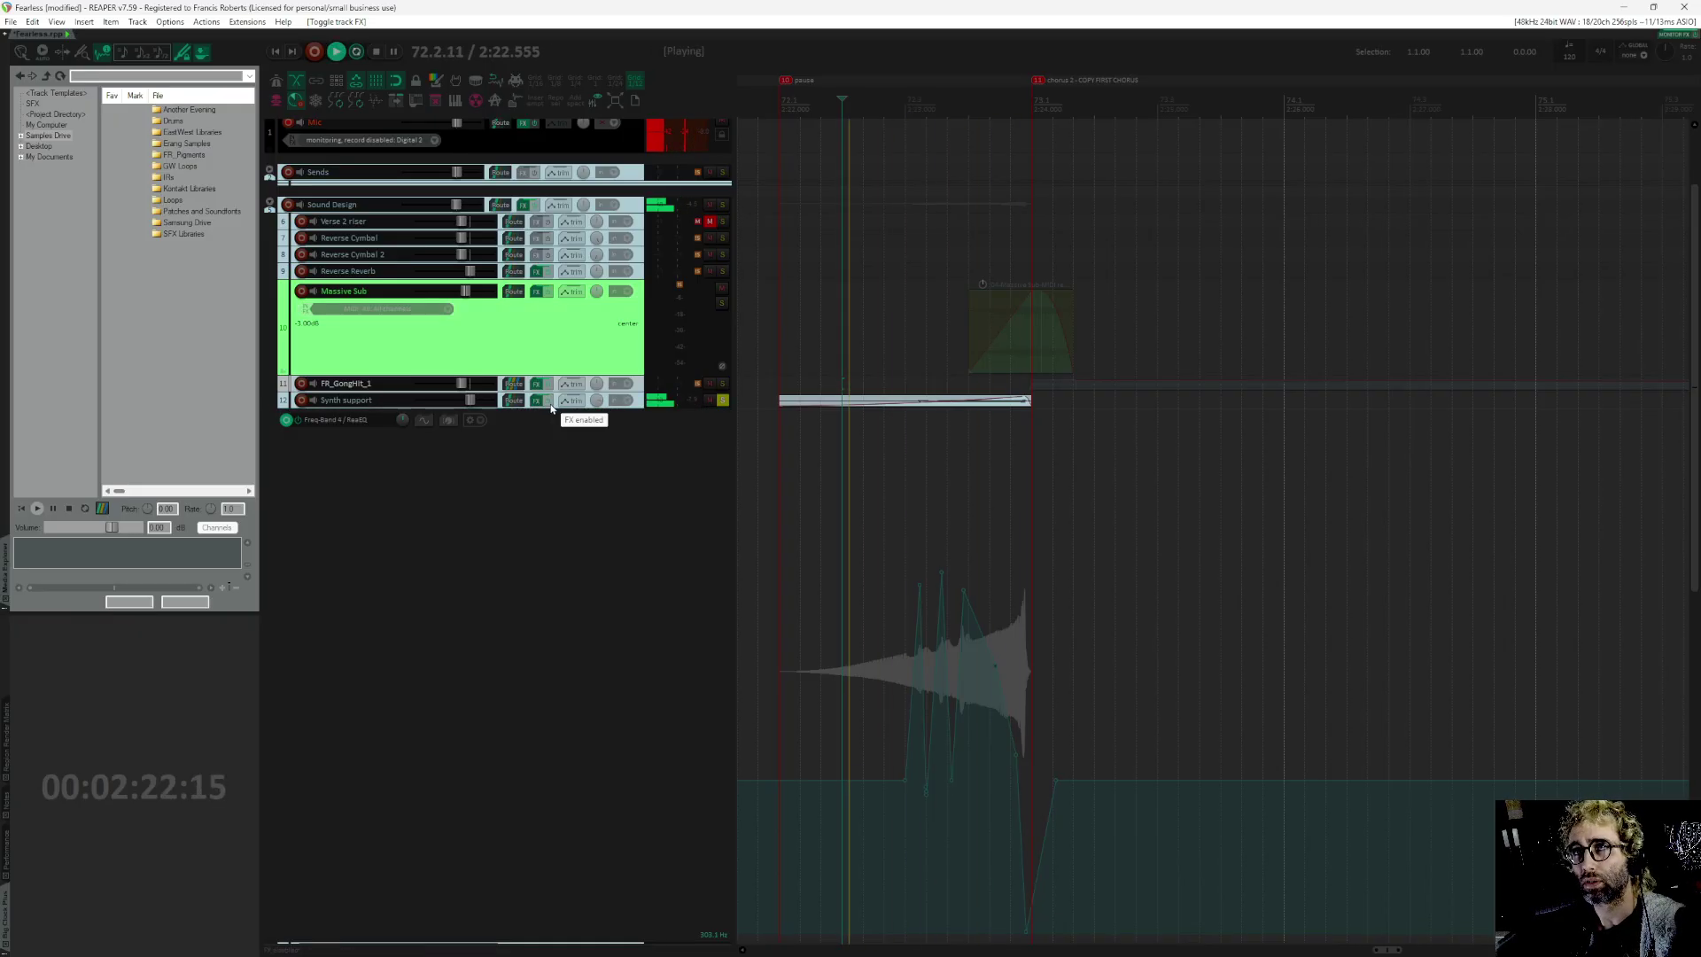
pyautogui.press('space')
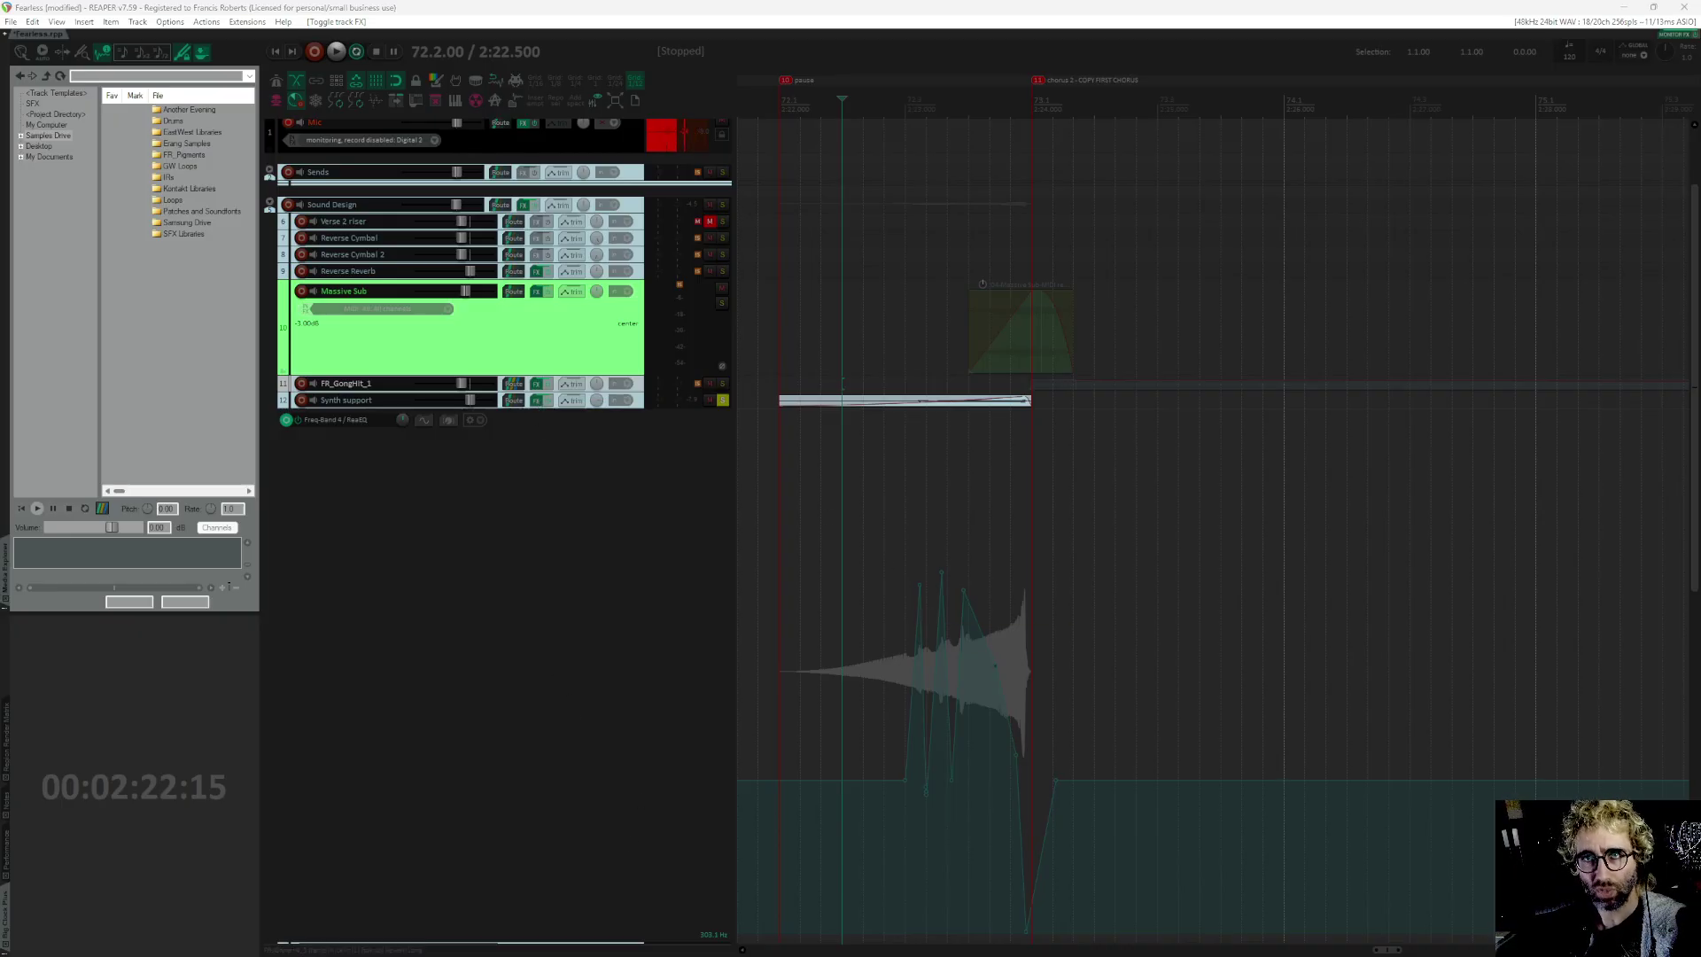
# Step: Open ReaEQ in the Synth support effects chain and watch its automated band during playback from 72.2.00
pyautogui.moveTo(297, 956); pyautogui.dragTo(673, 405)
pyautogui.press('space')
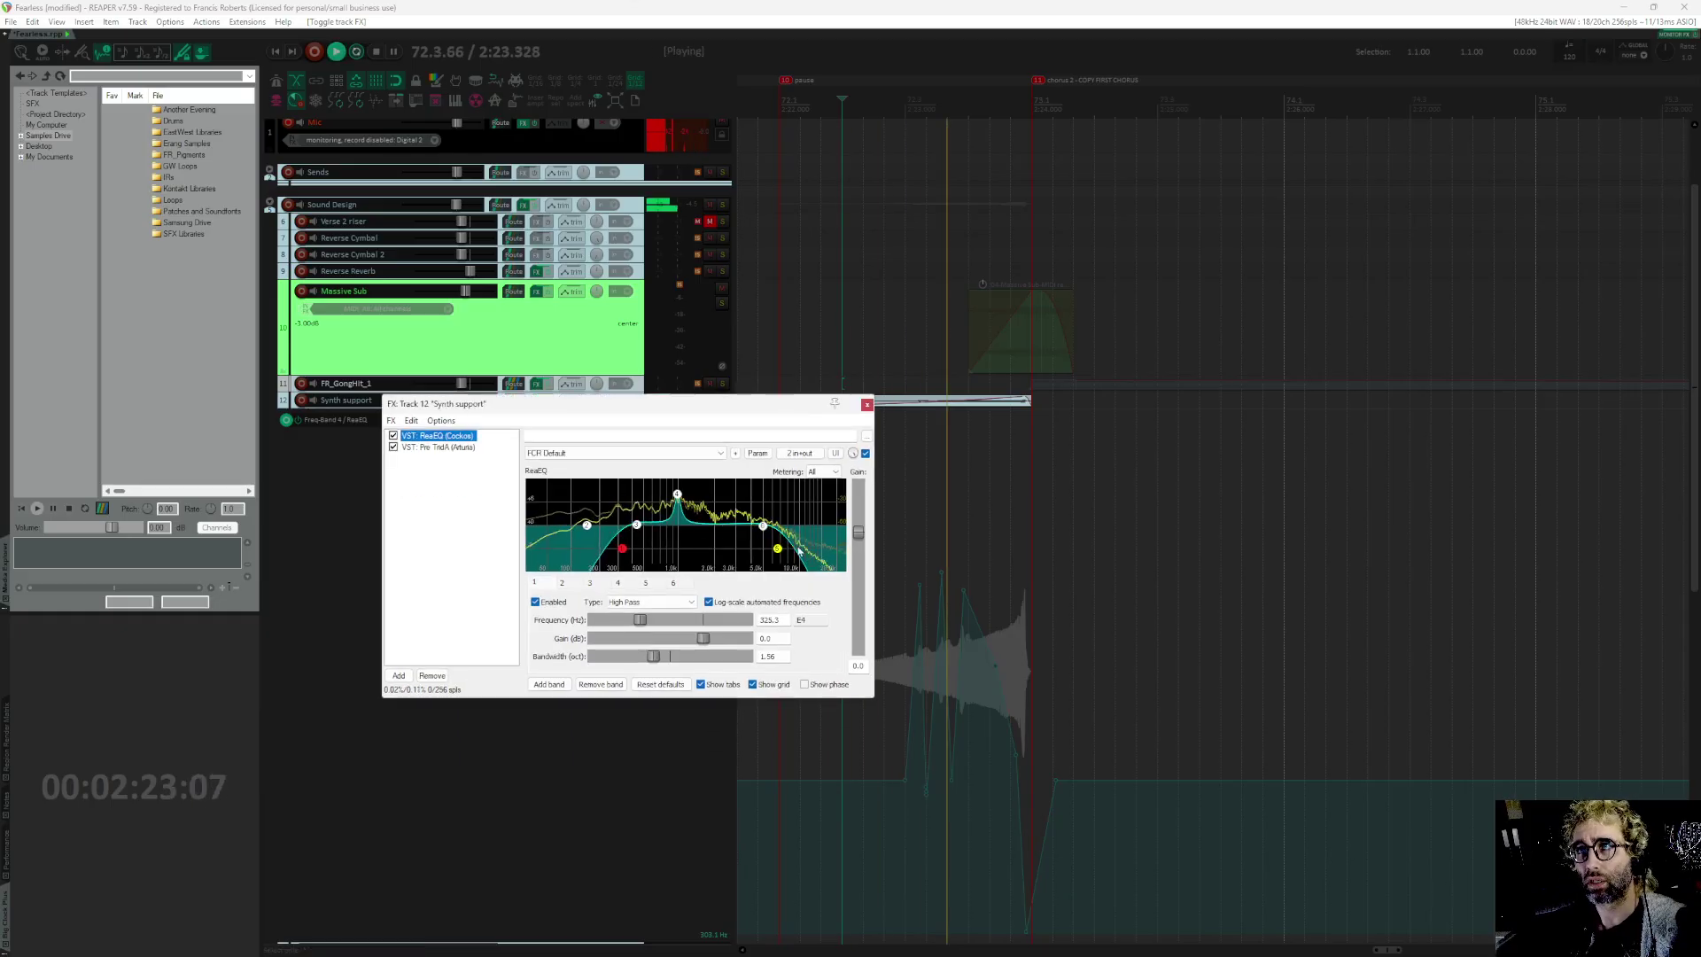
pyautogui.press('space')
# Step: Move ReaEQ's narrow boost to 500 Hz and replay the automated sweep from 72.2.00, then close the chain and unsolo Synth support
pyautogui.moveTo(677, 493); pyautogui.dragTo(619, 495)
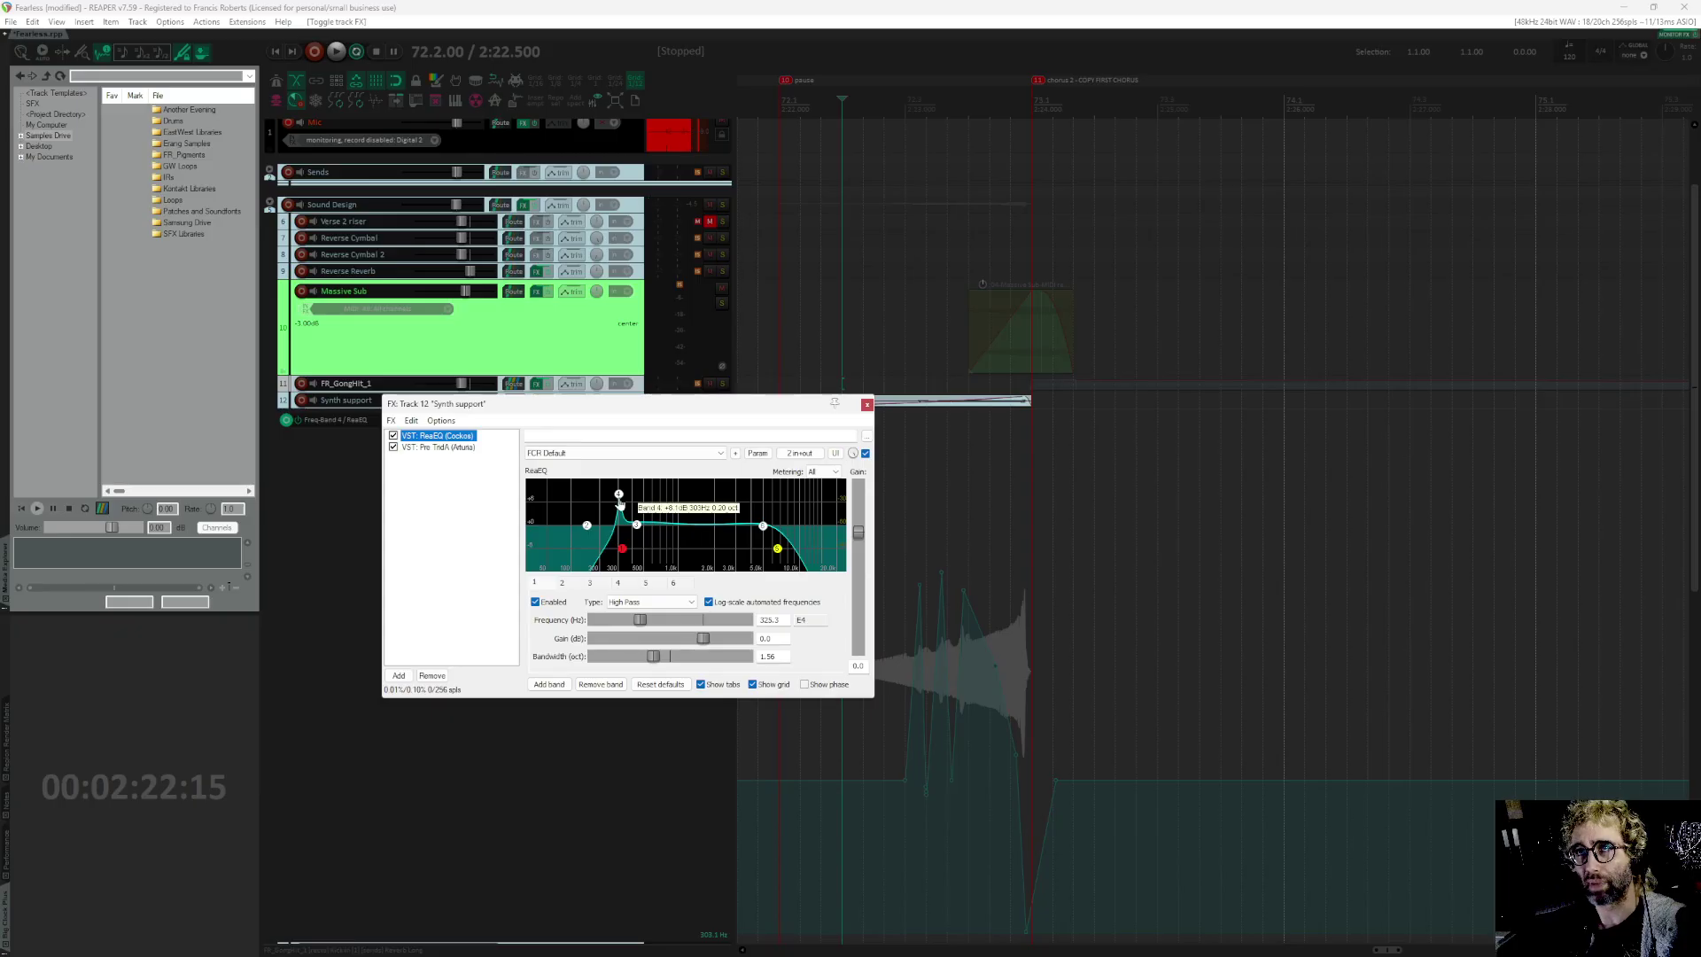
pyautogui.click(550, 572)
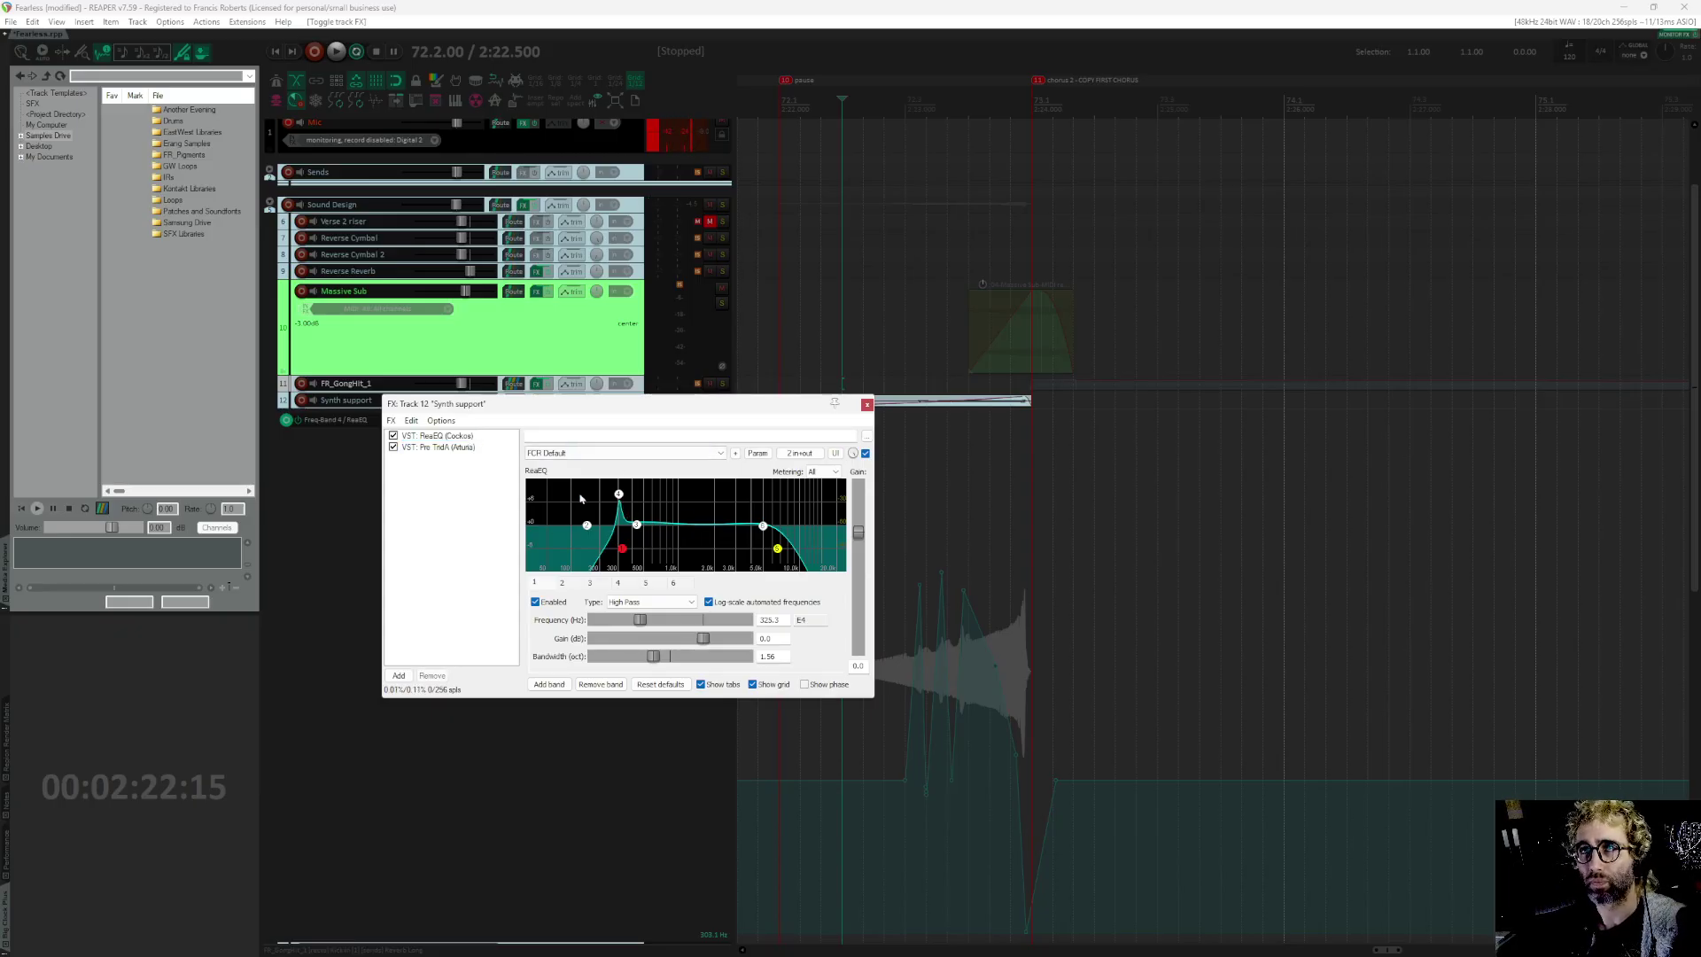
pyautogui.press('space')
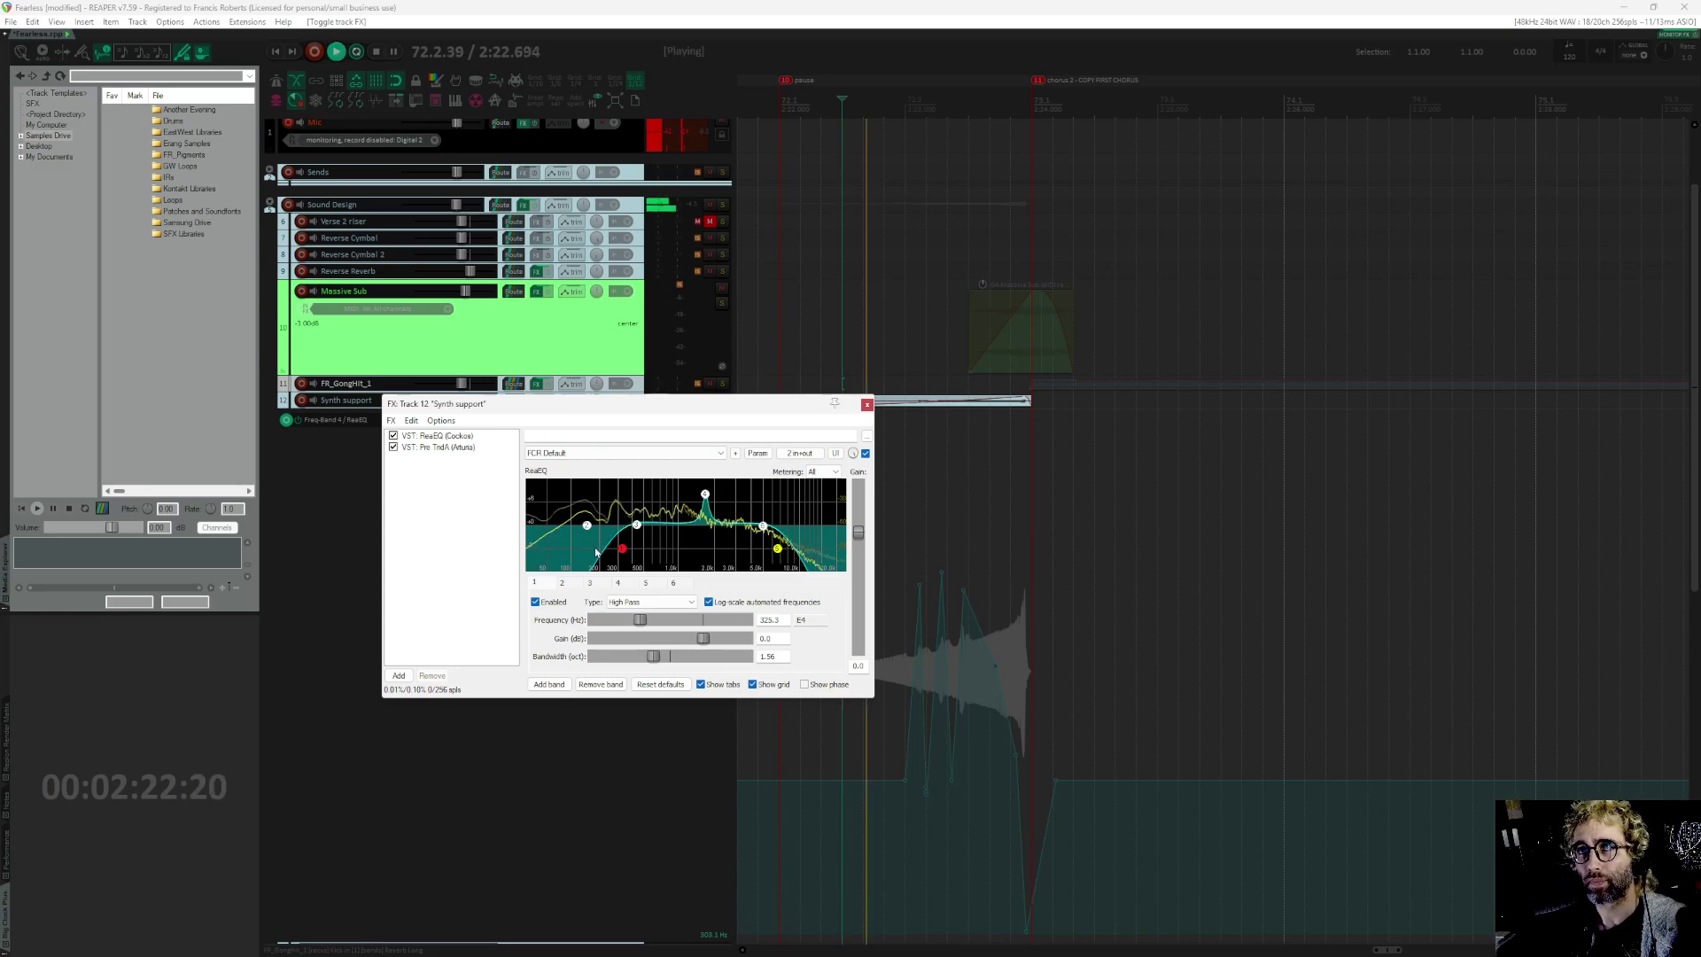
pyautogui.press('Escape')
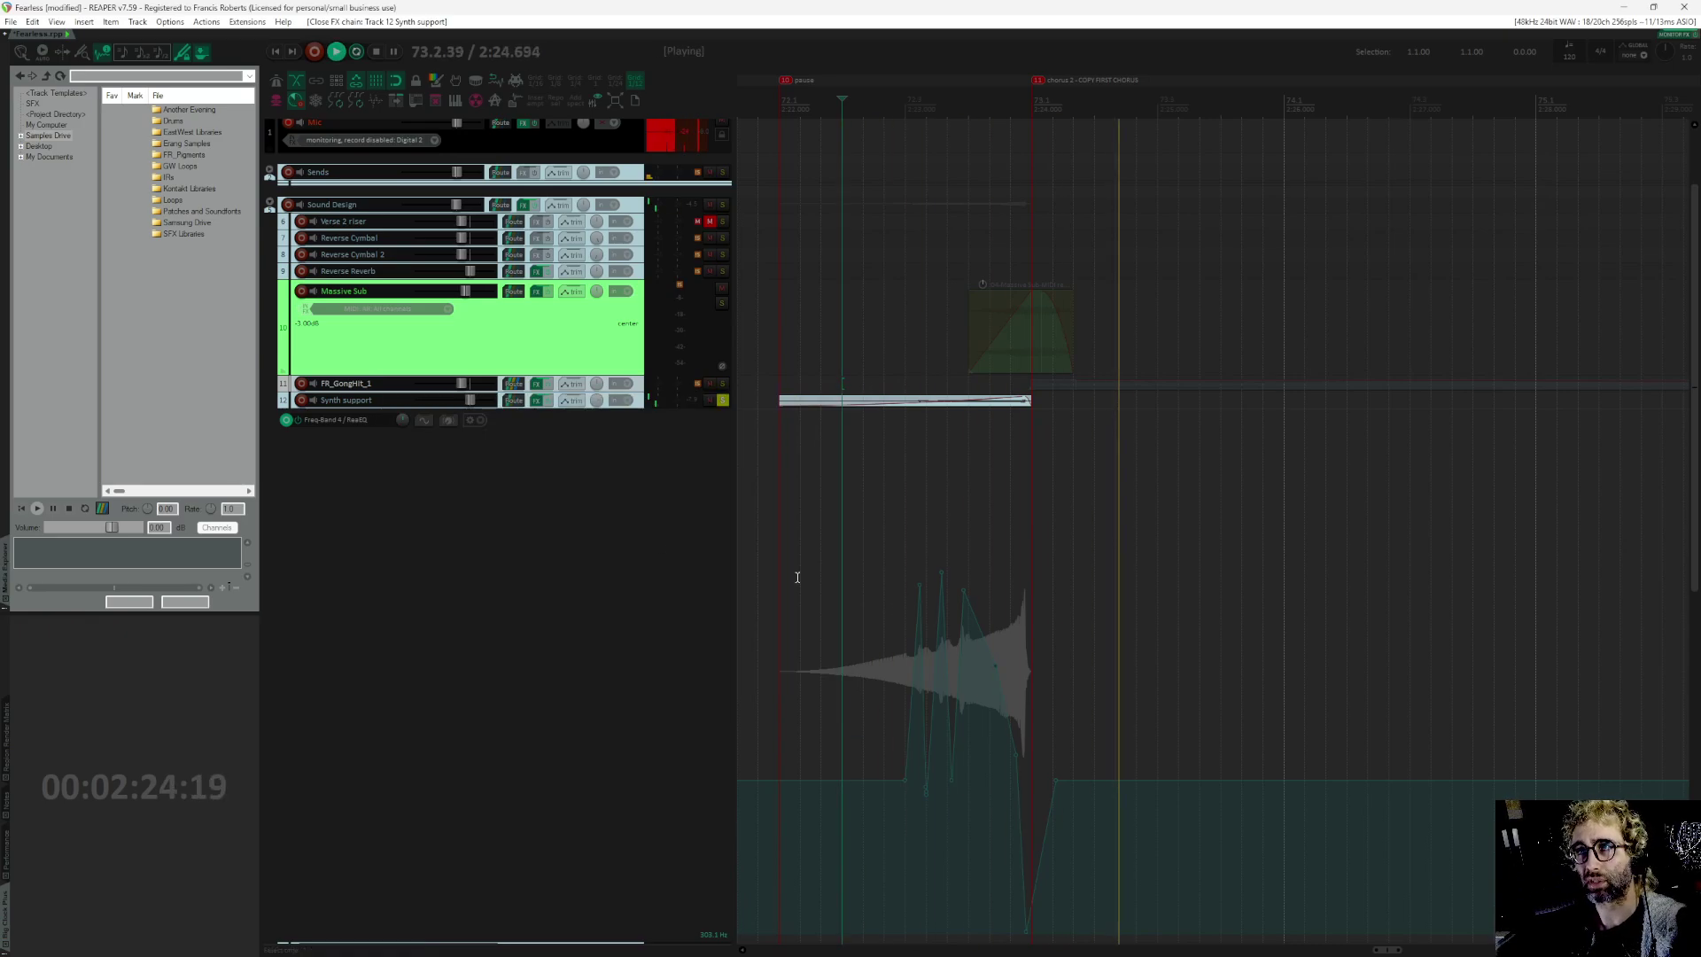
pyautogui.press('space')
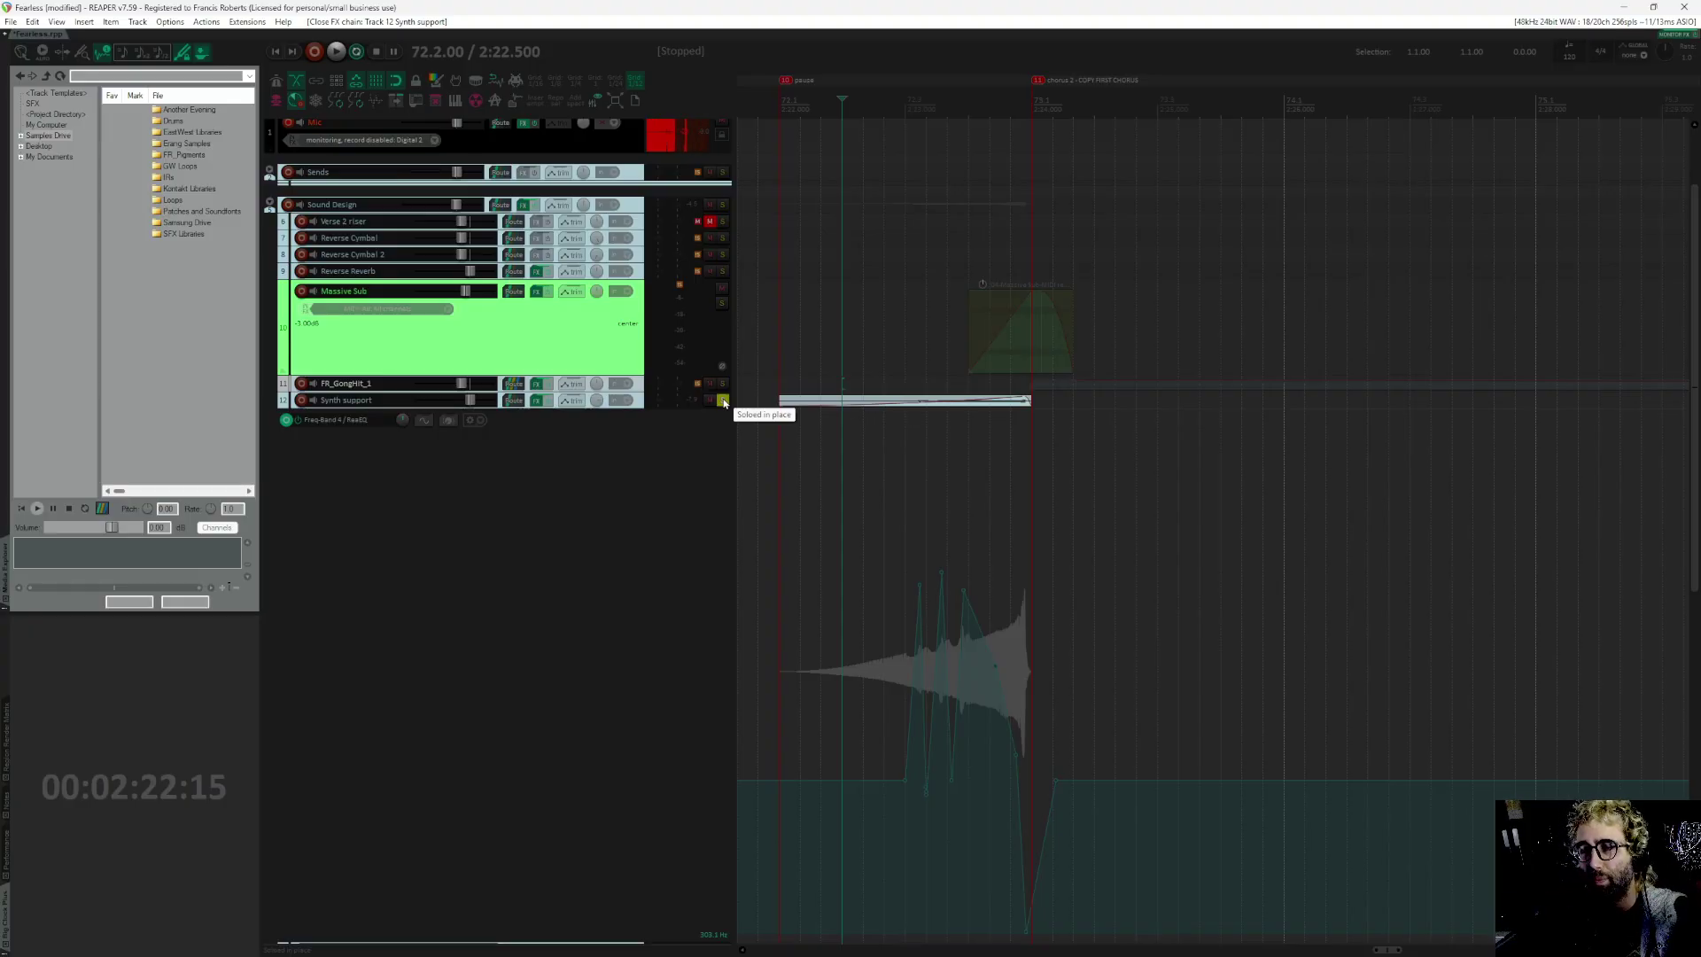
pyautogui.click(723, 400)
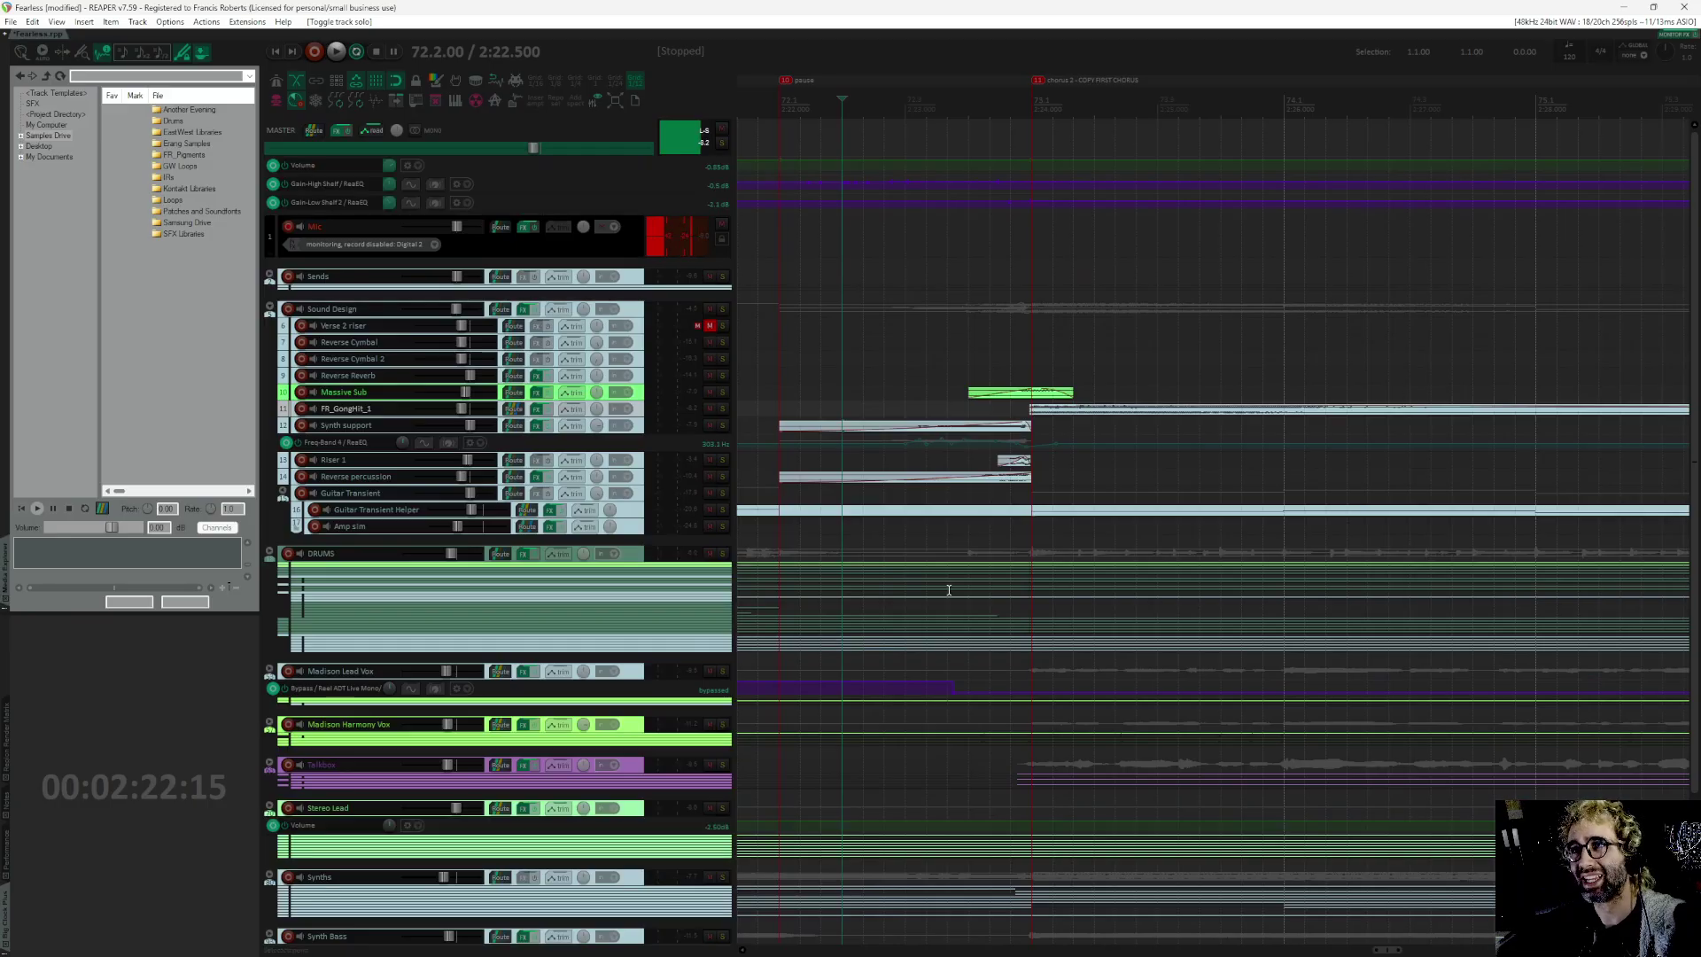
# Step: Expand the DRUMS folder to show its individual drum and bass tracks
pyautogui.scroll(-3, 944, 589)
pyautogui.scroll(-2, 942, 486)
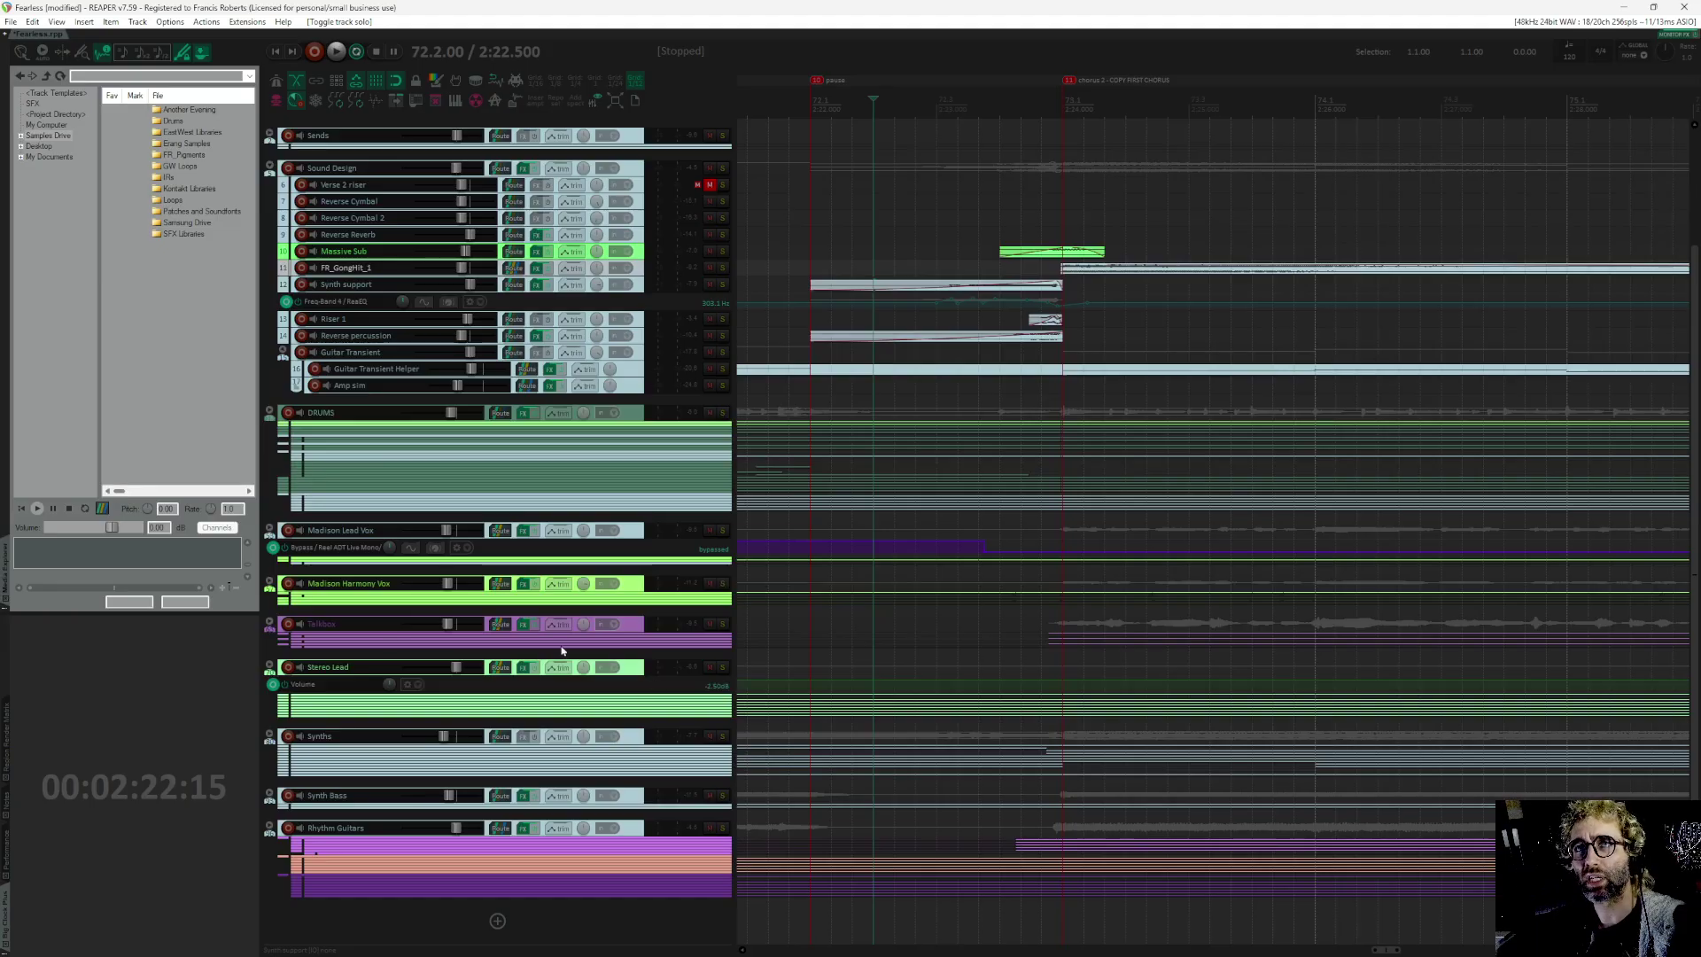
pyautogui.scroll(1, 853, 488)
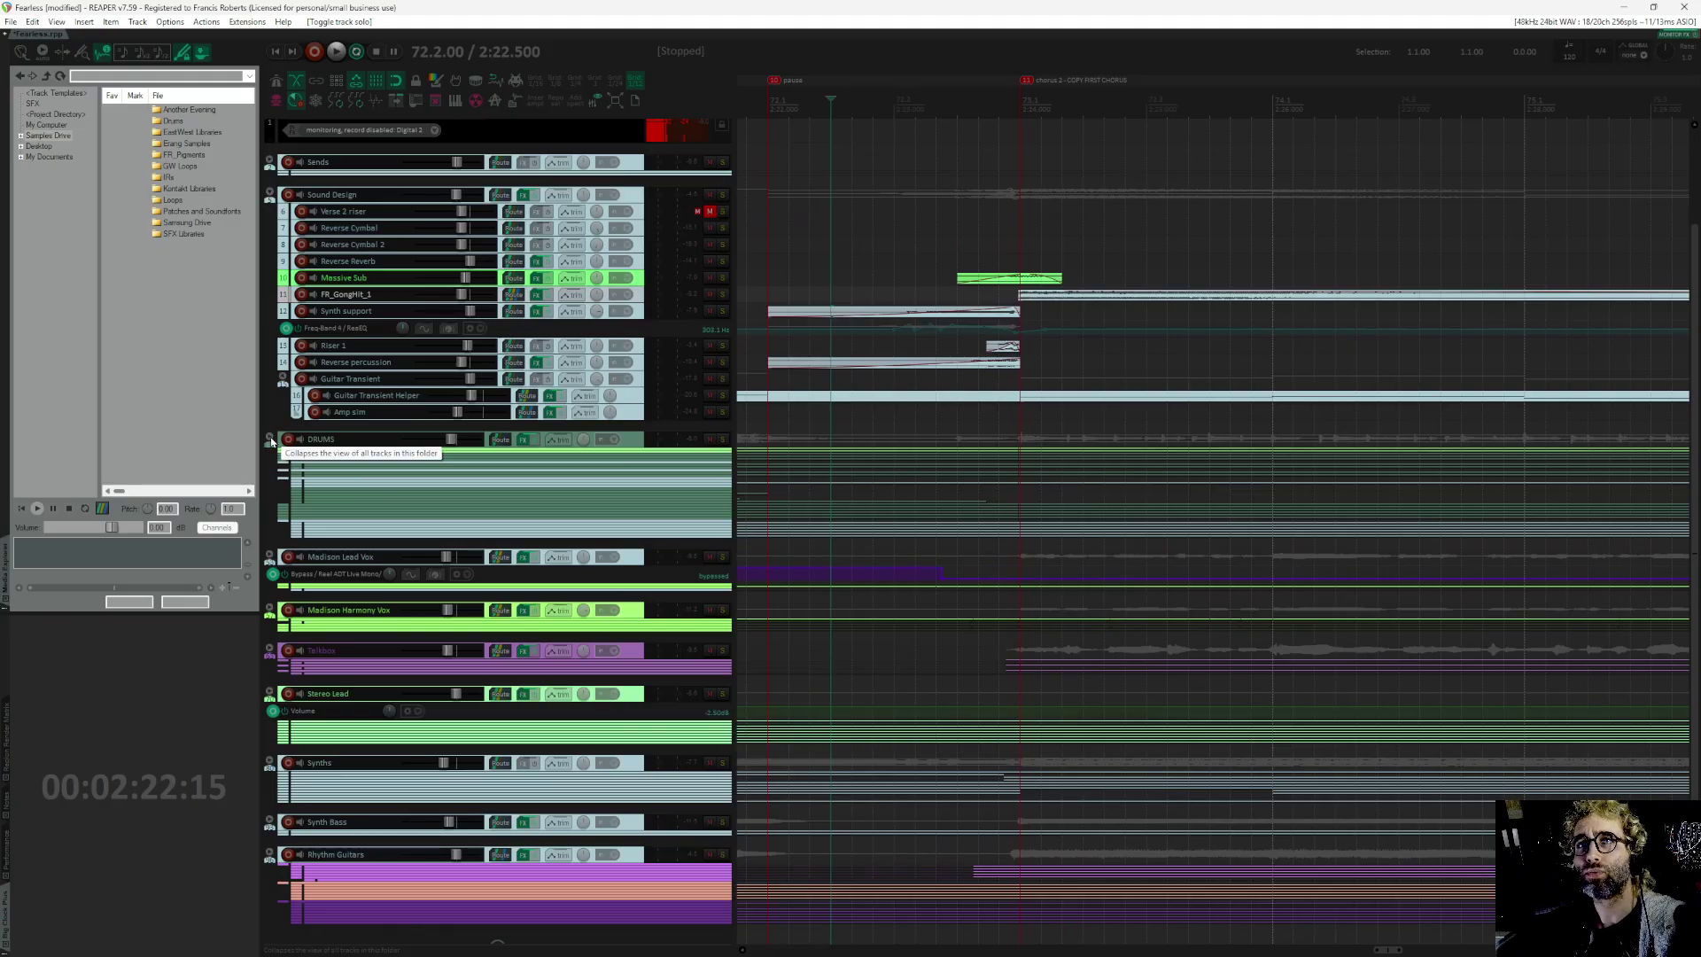
pyautogui.click(270, 440)
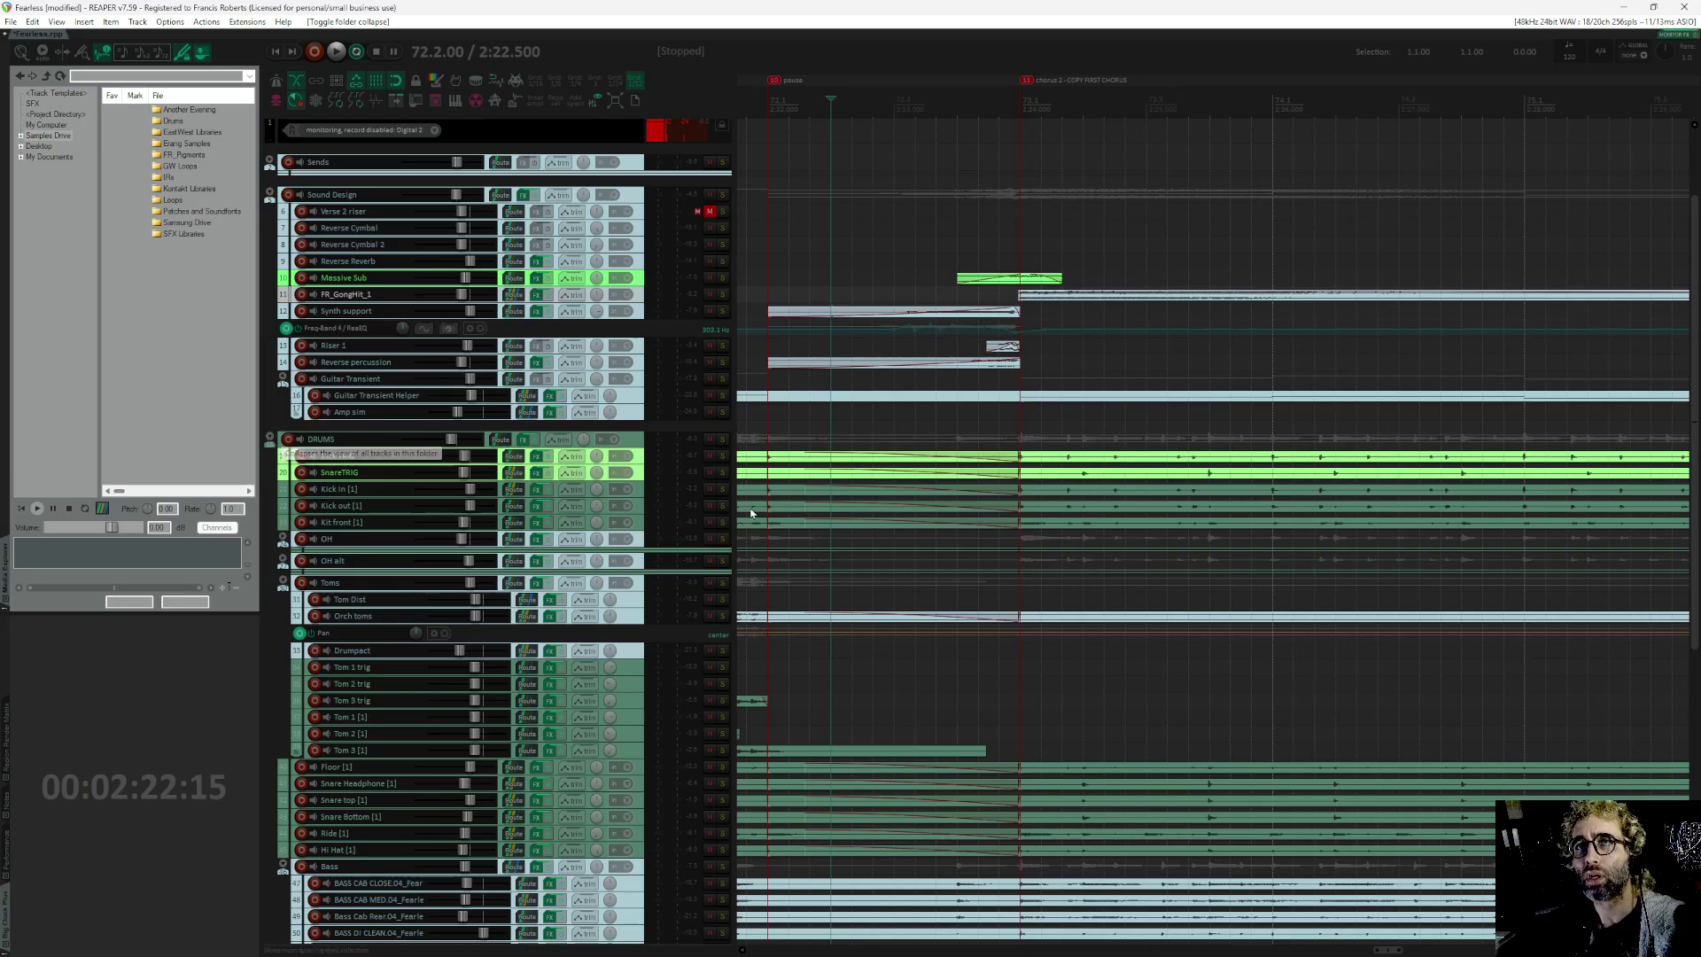
# Step: Open the Kick in [1] effects chain and watch ReaEQ's curve against the signal during playback from 72.2.00
pyautogui.scroll(-1, 821, 468)
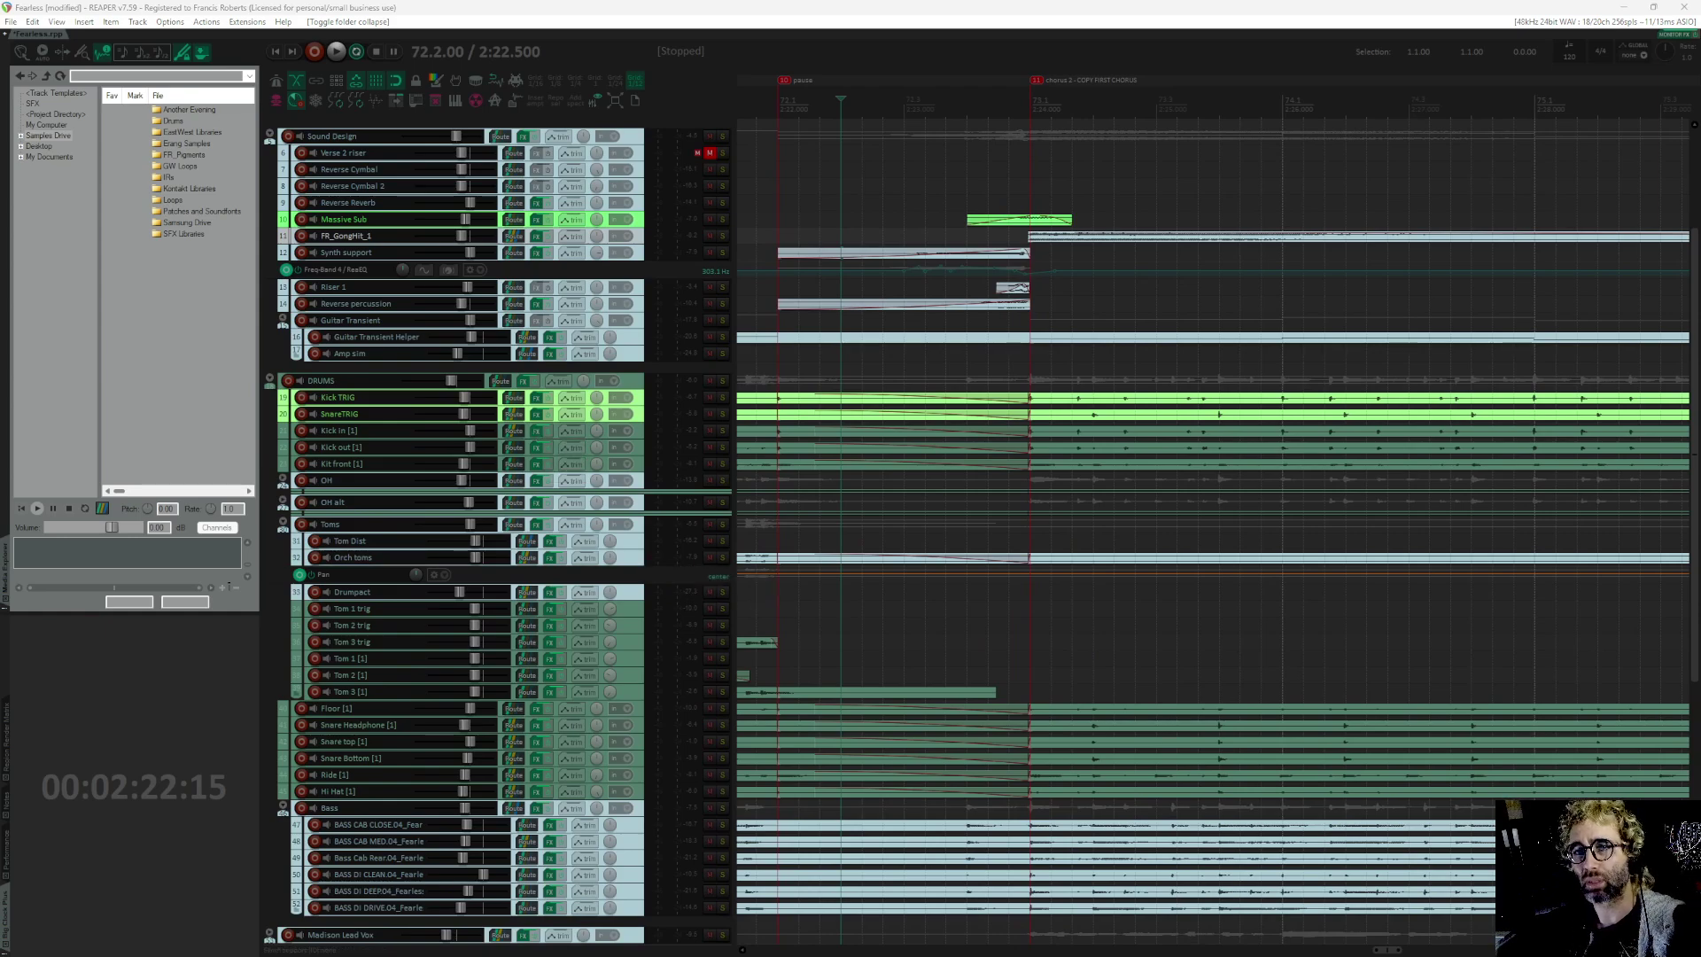
pyautogui.moveTo(722, 795); pyautogui.dragTo(768, 332)
pyautogui.press('space')
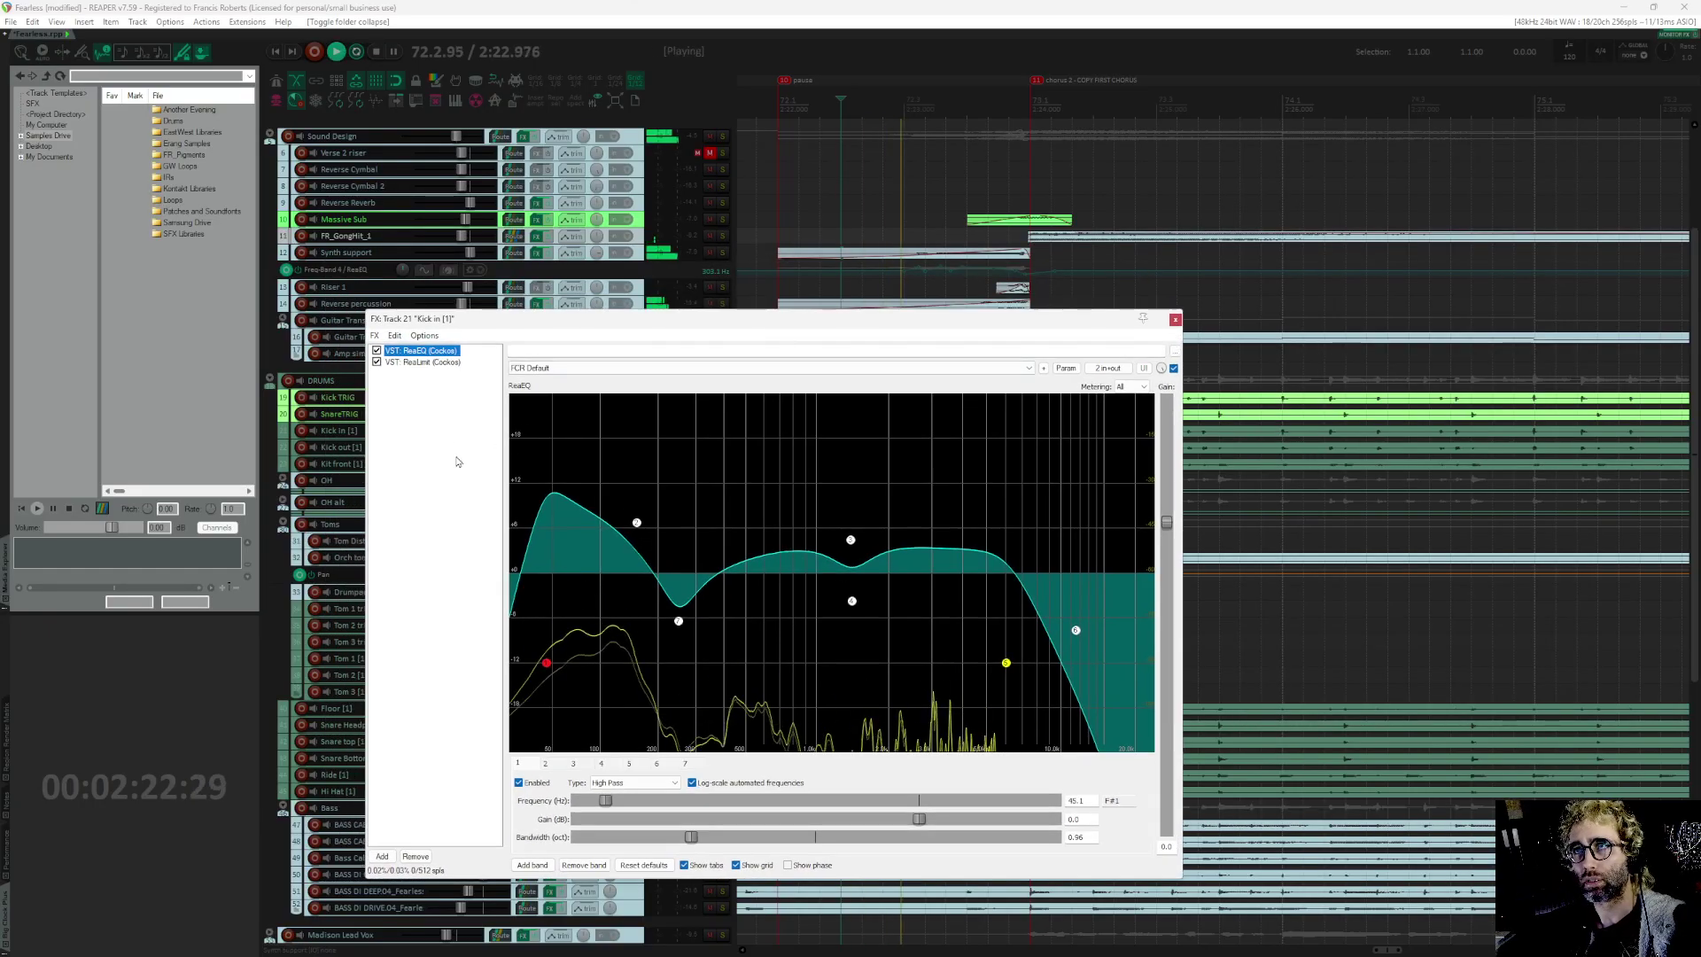
pyautogui.moveTo(477, 330); pyautogui.dragTo(805, 324)
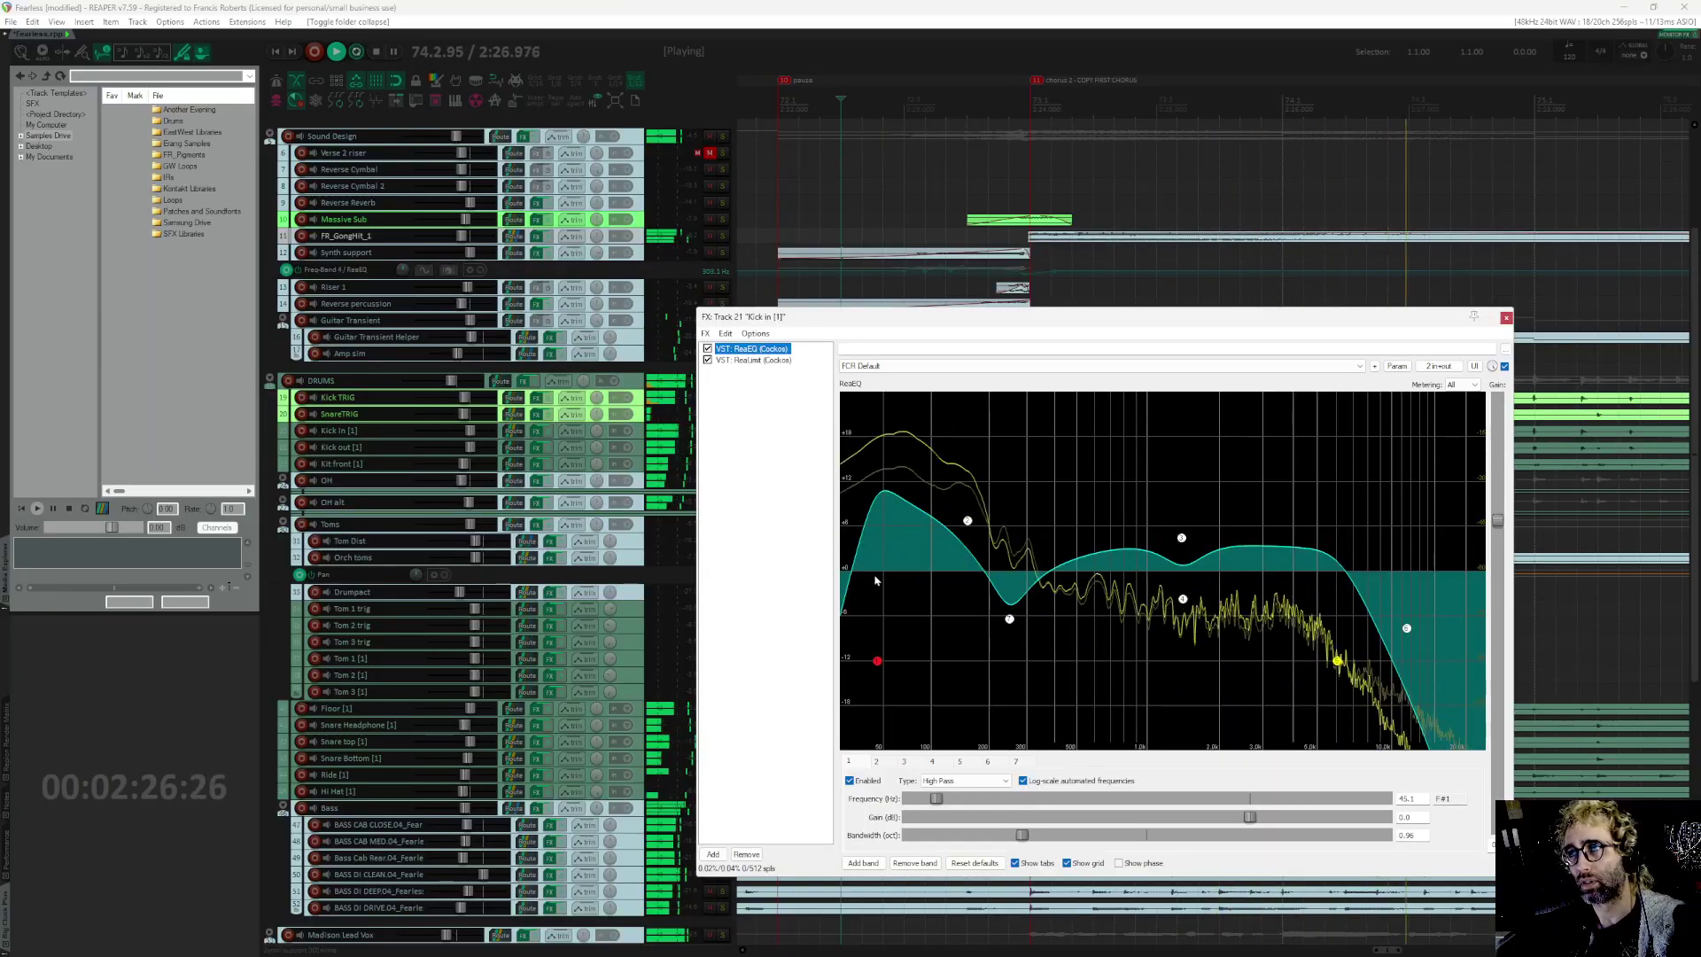
pyautogui.press('space')
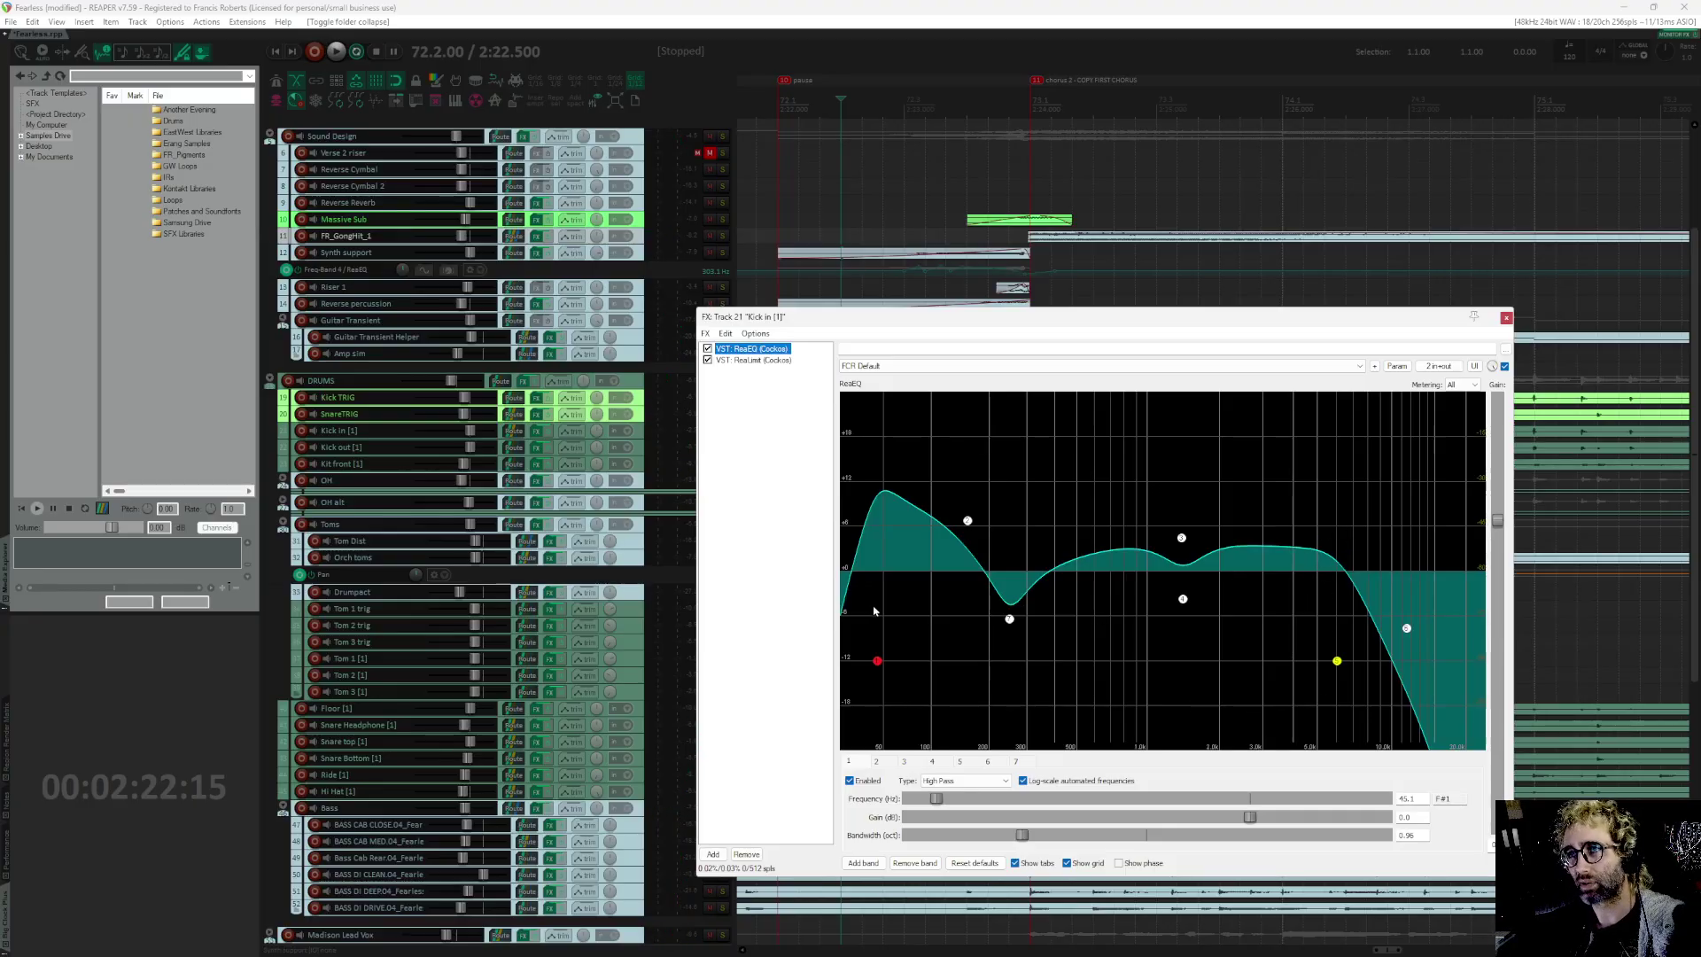
# Step: Show ReaLimit in the Kick in [1] chain, watch its limiting during playback from 72.2.00, and close the chain
pyautogui.click(773, 476)
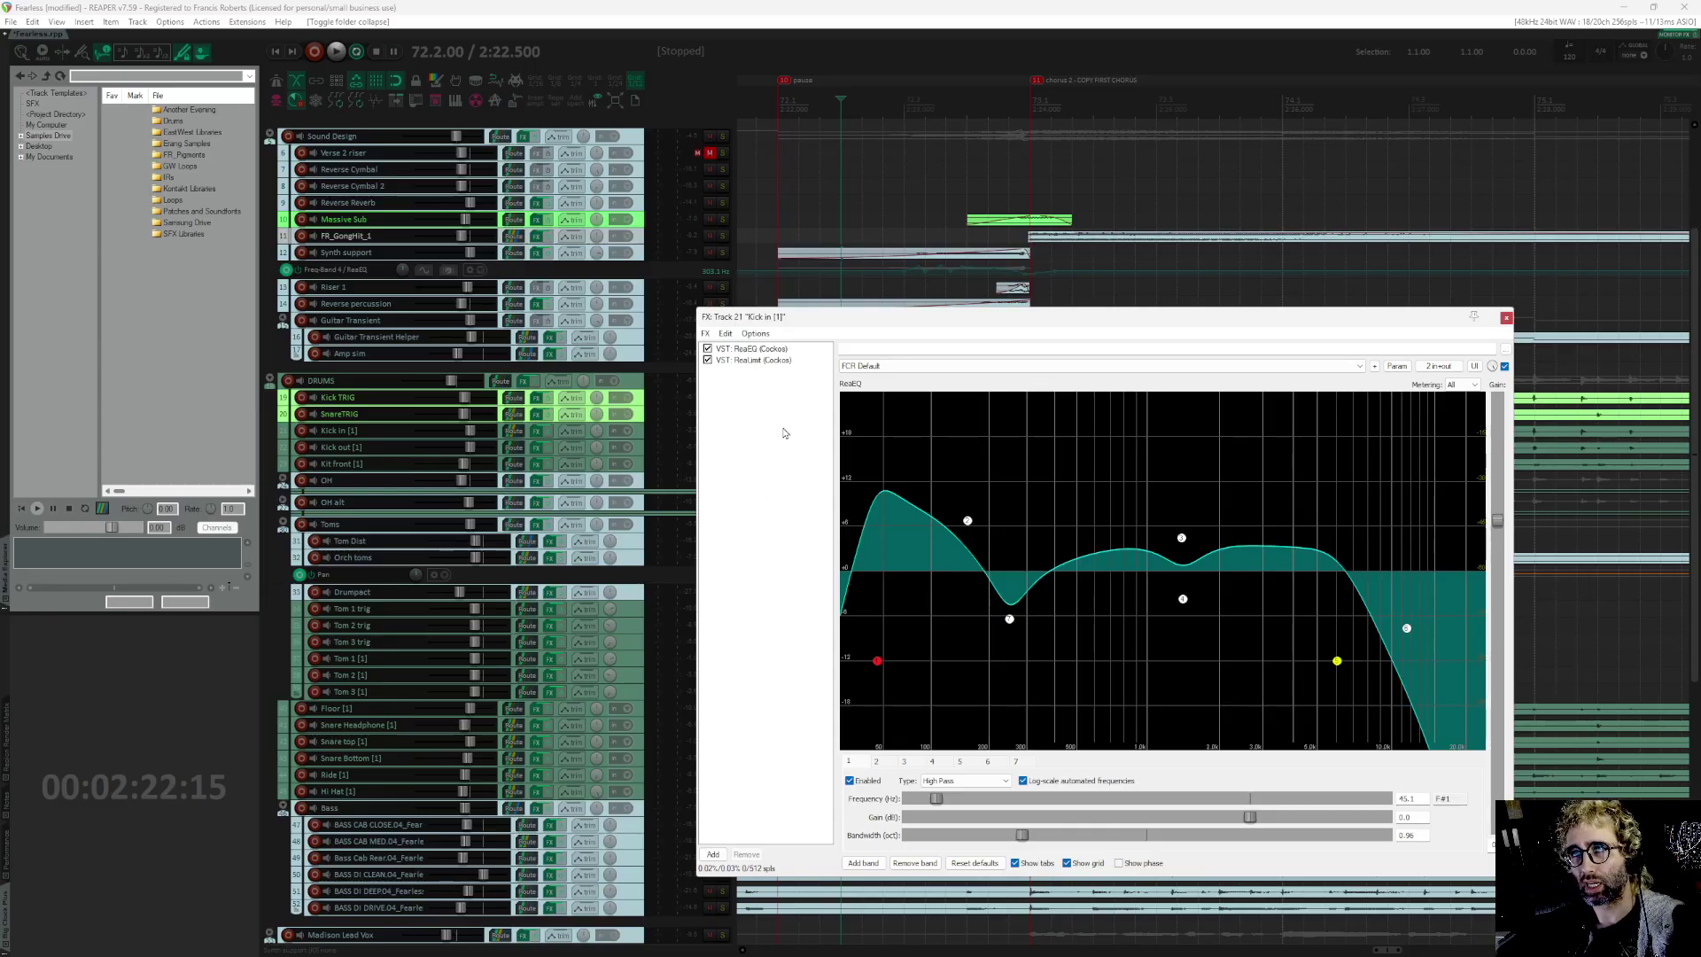
pyautogui.click(771, 360)
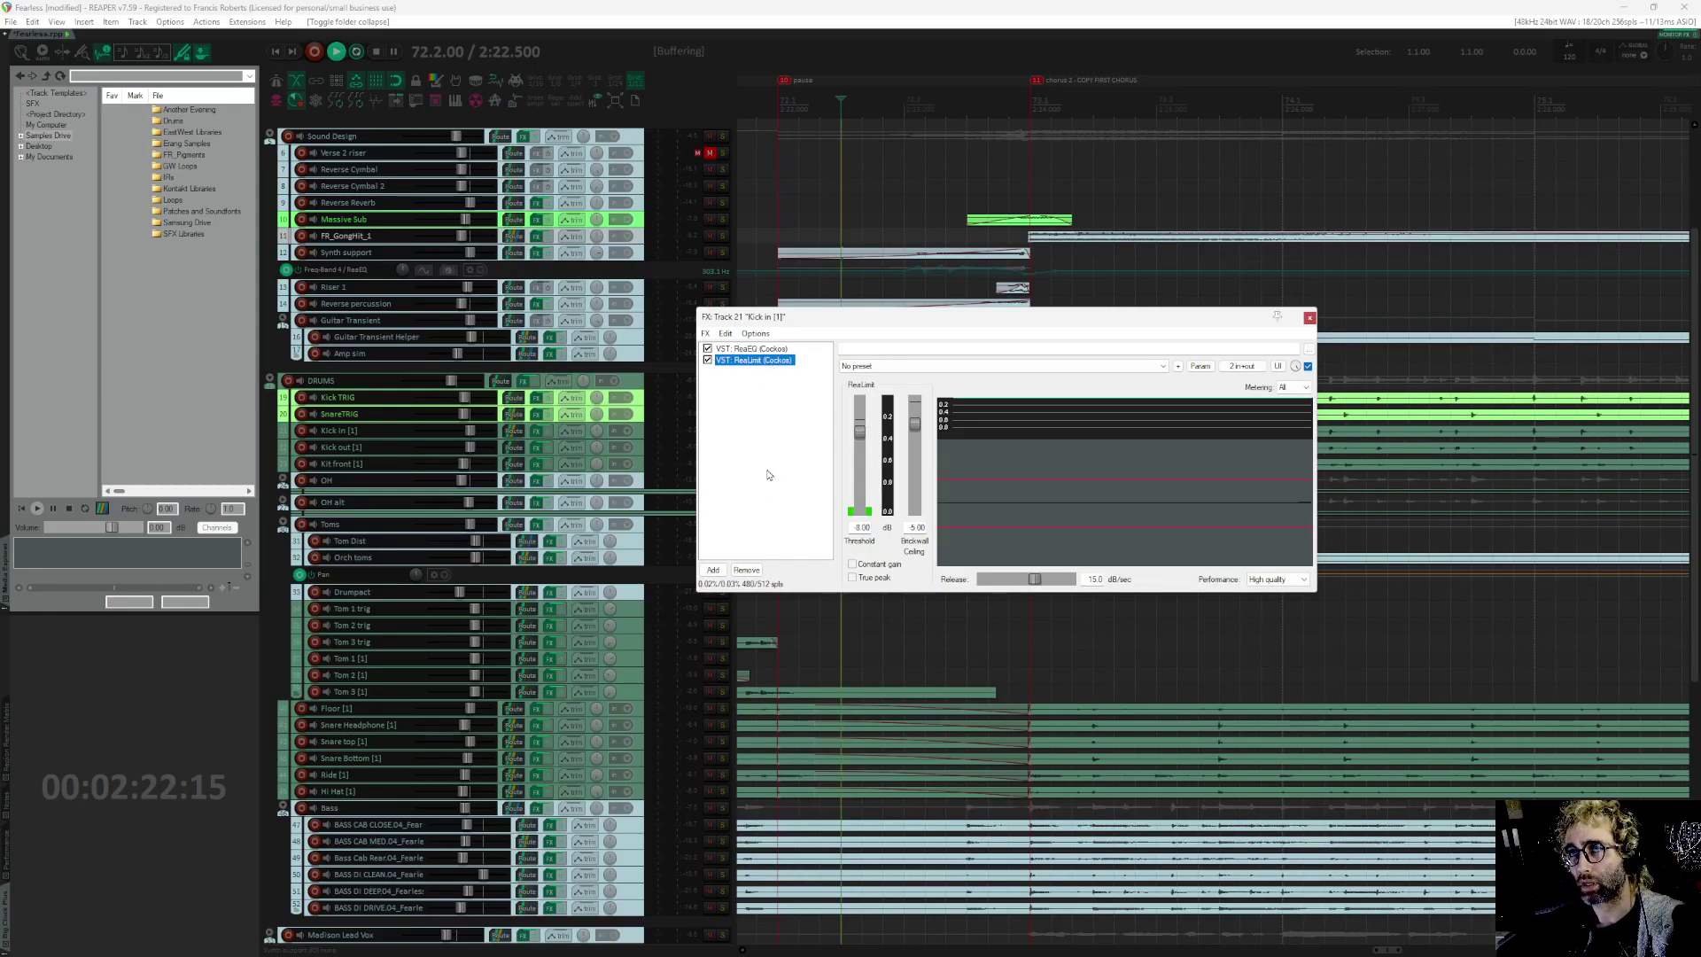
pyautogui.press('space')
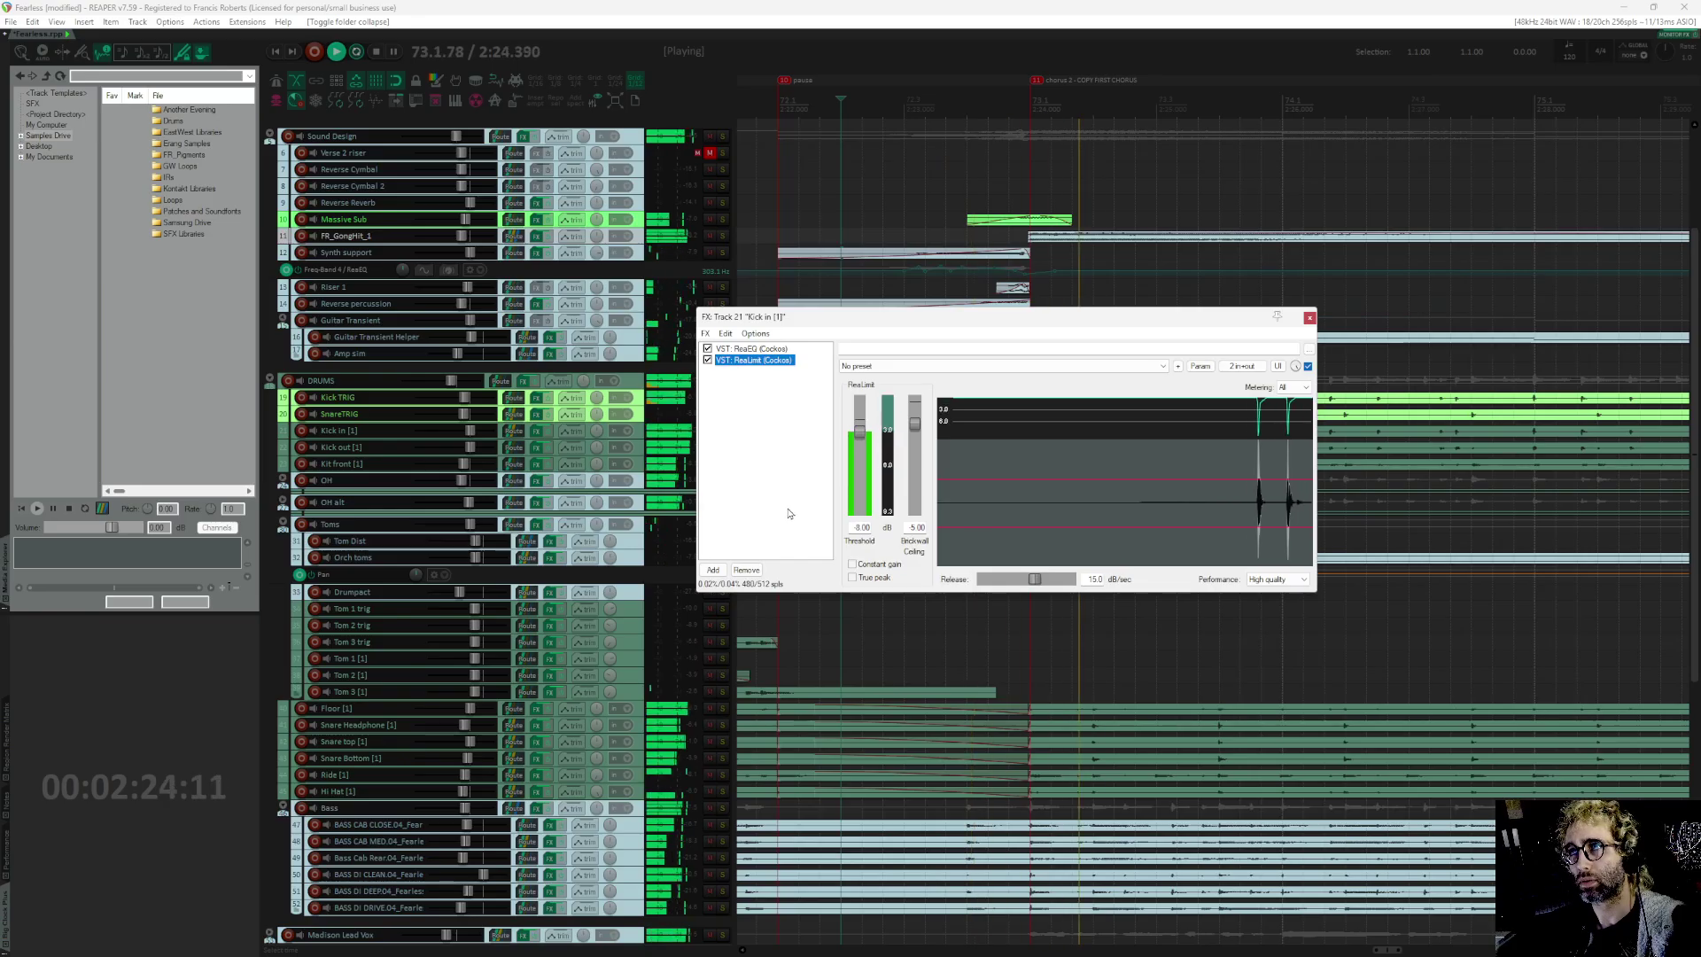
pyautogui.press('space')
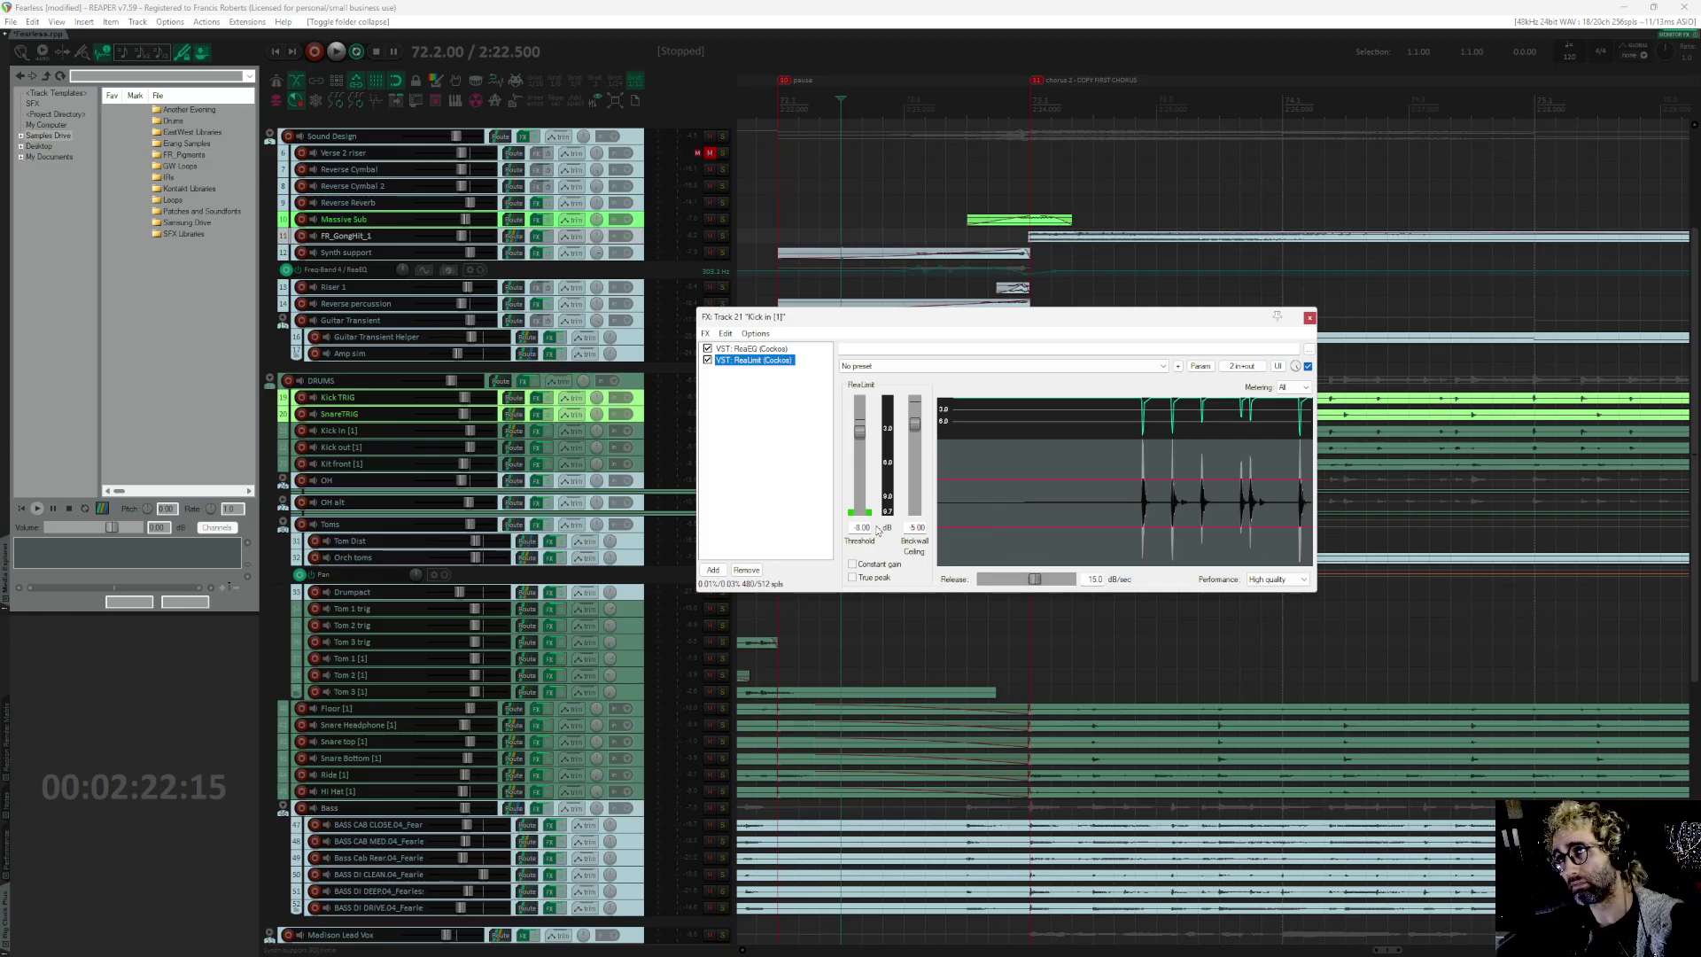
pyautogui.click(784, 461)
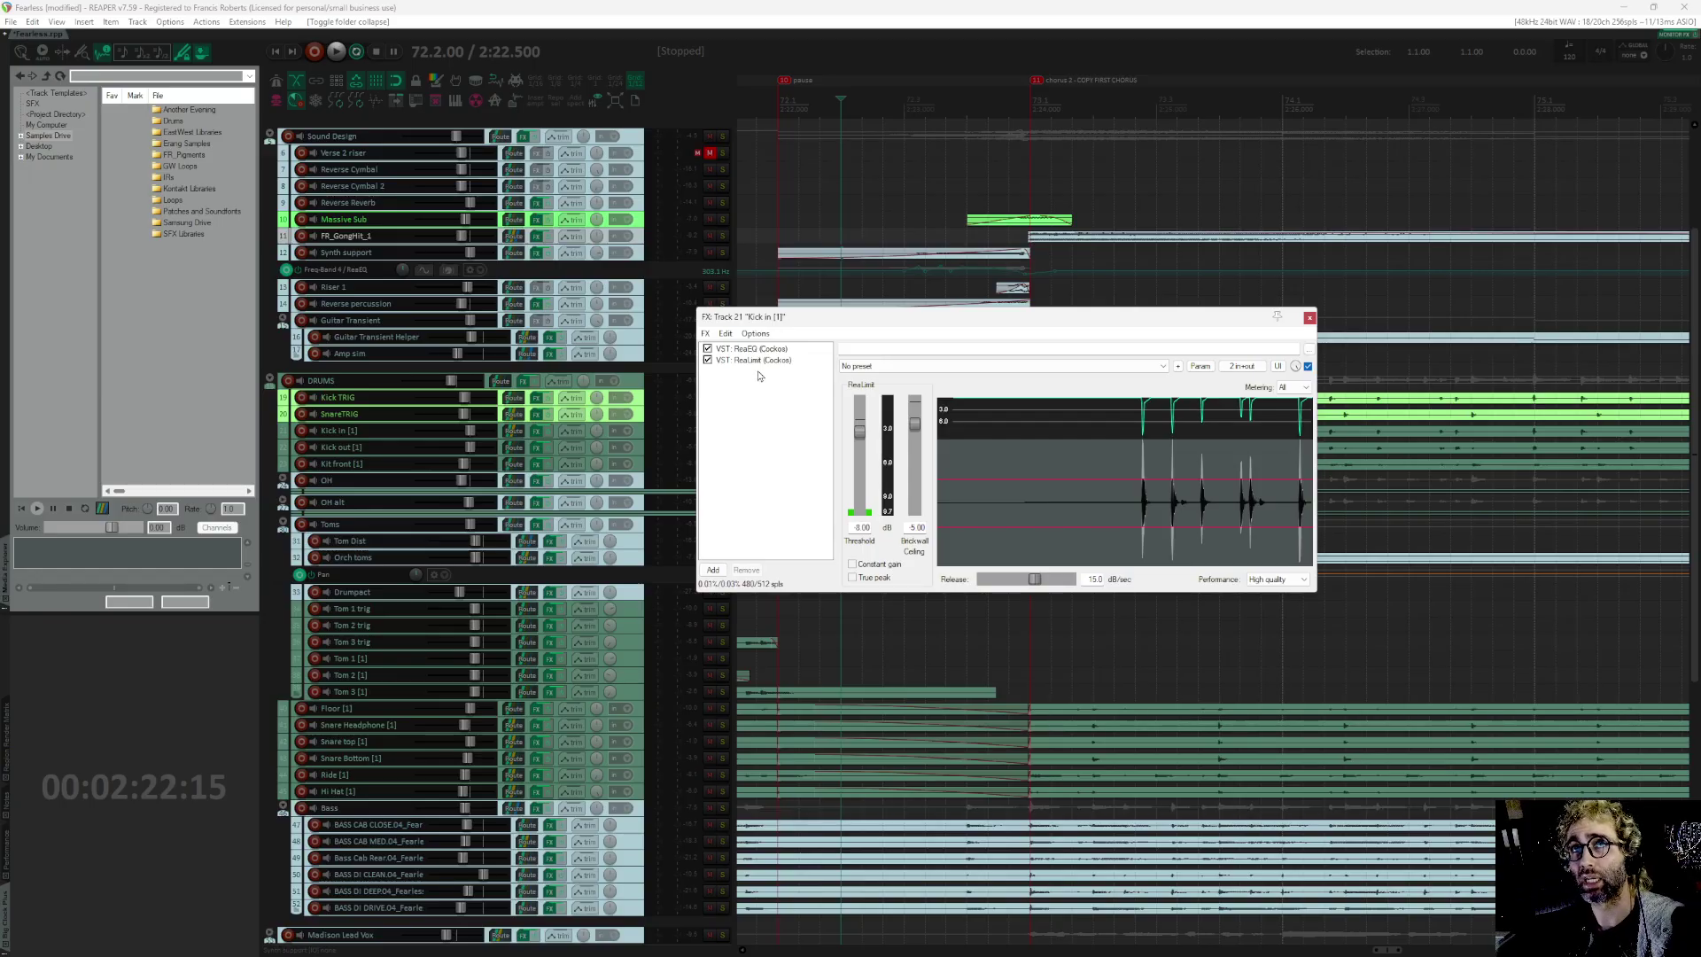
pyautogui.press('Escape')
# Step: Open the master track's effects chain and enable ReaLimit
pyautogui.scroll(3, 602, 279)
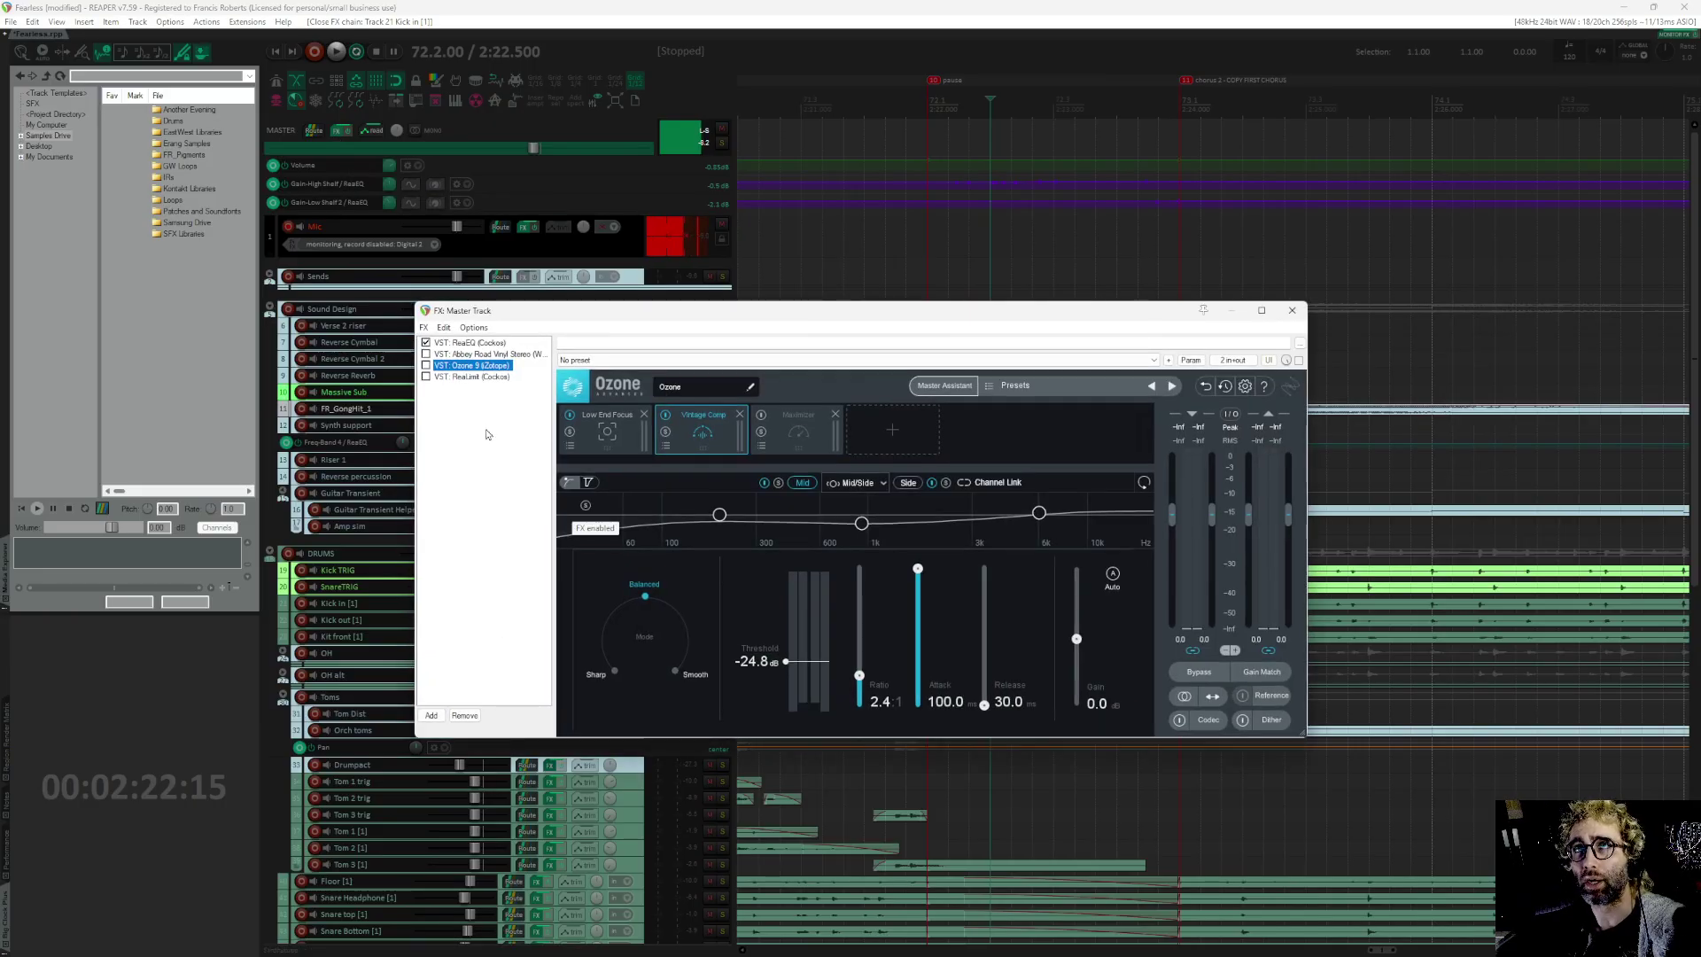
pyautogui.click(461, 376)
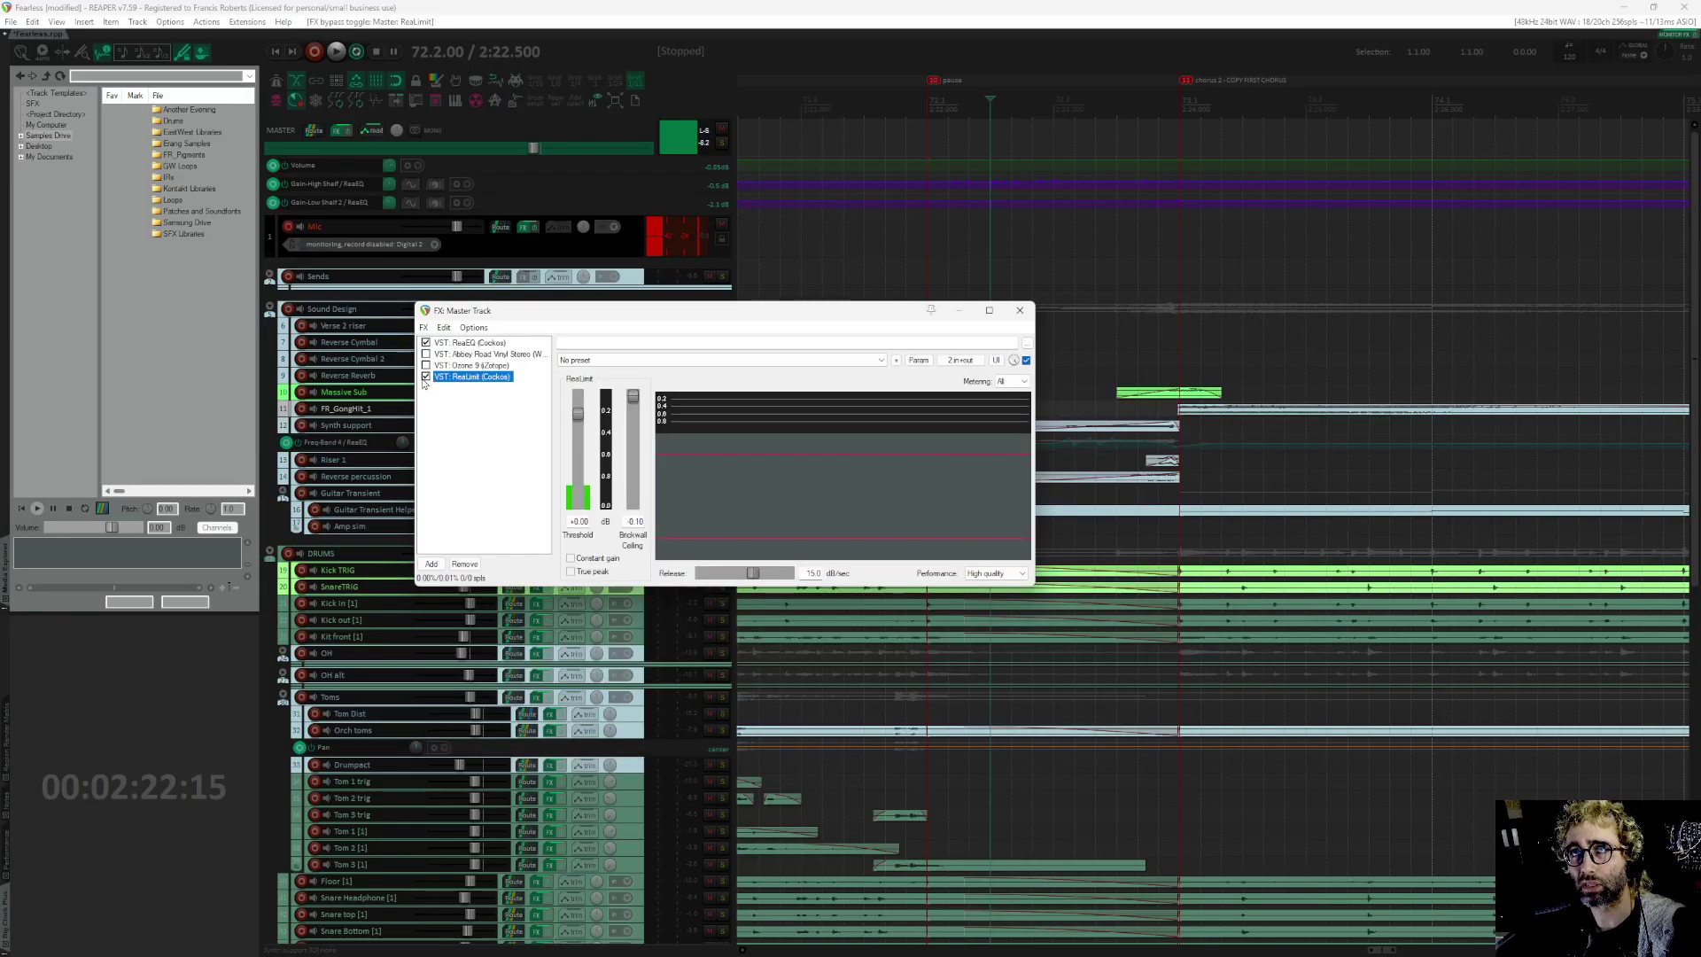
pyautogui.click(425, 377)
pyautogui.moveTo(680, 314)
pyautogui.mouseDown()
pyautogui.moveTo(723, 313)
pyautogui.moveTo(692, 307)
pyautogui.mouseUp()
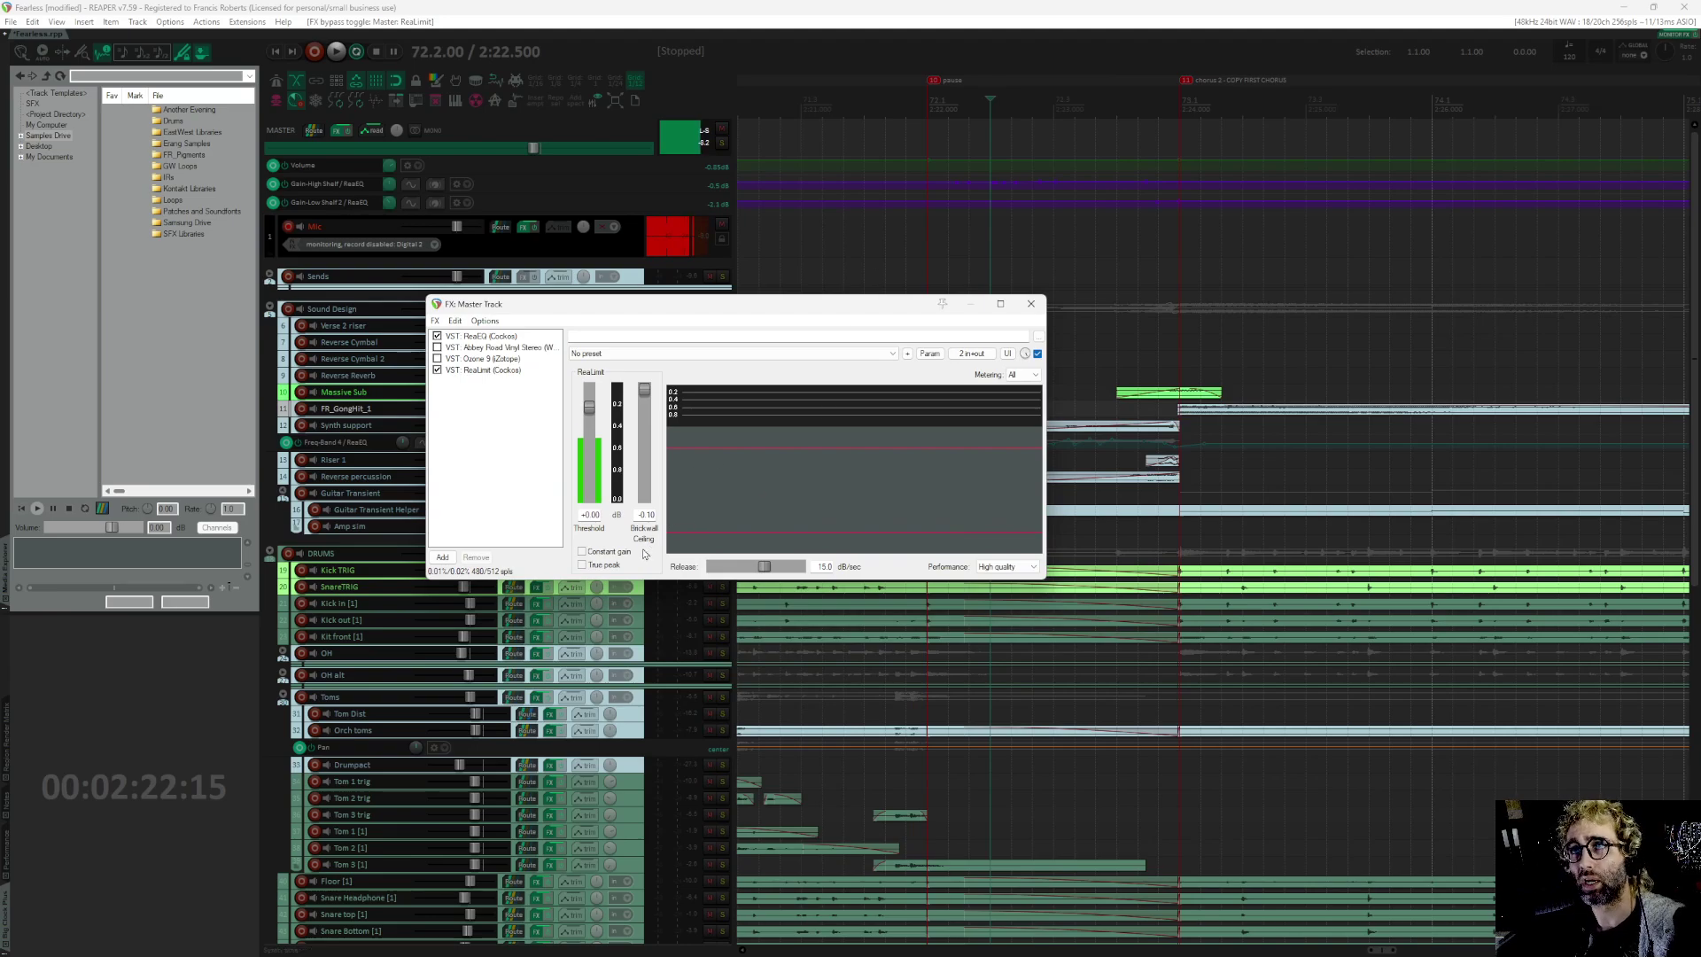
# Step: Watch the master ReaLimit's gain reduction during playback from 72.2.00, then close the master effects chain
pyautogui.press('space')
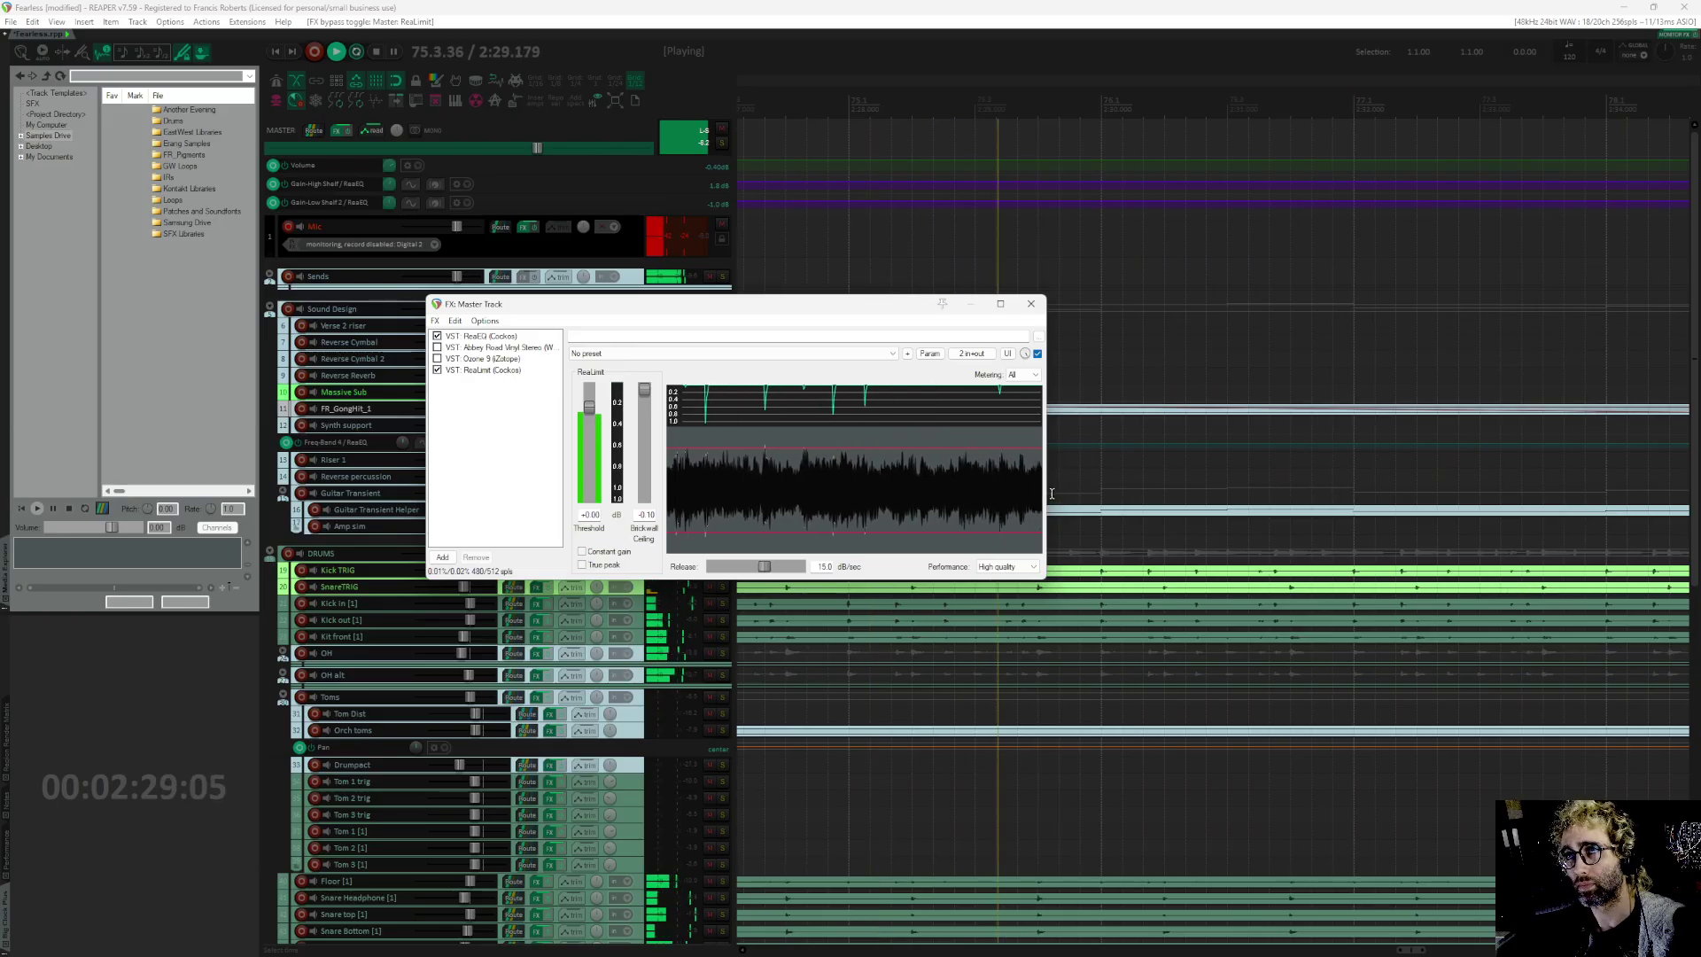
pyautogui.press('space')
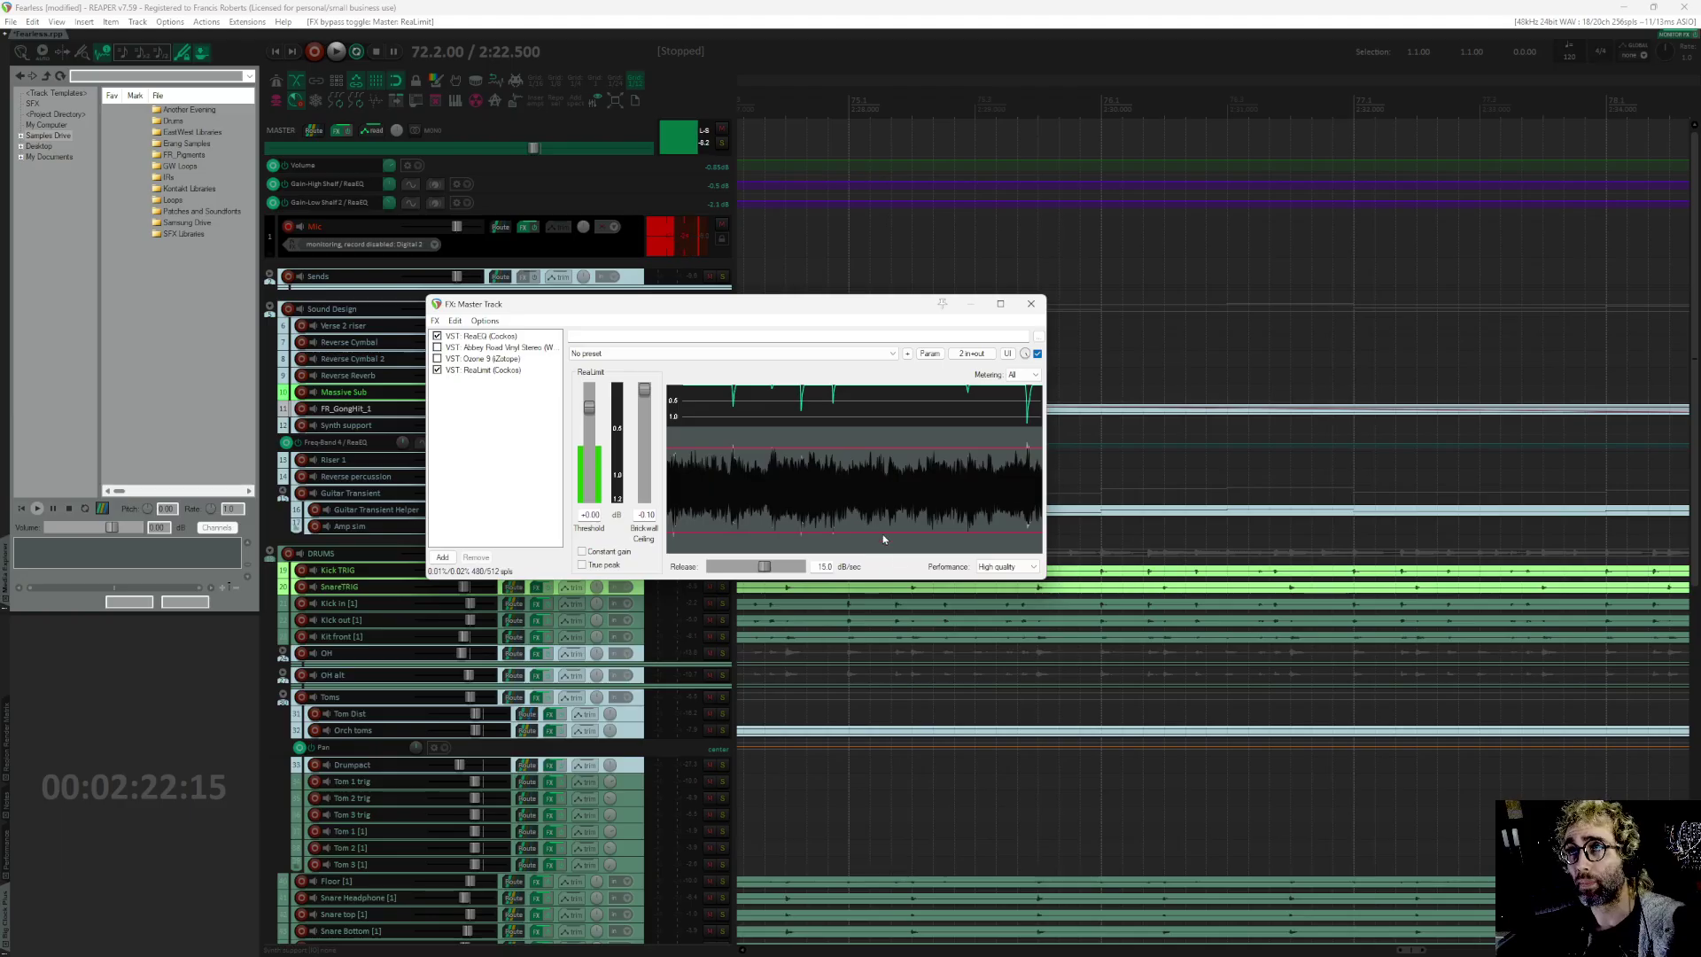
pyautogui.press('Escape')
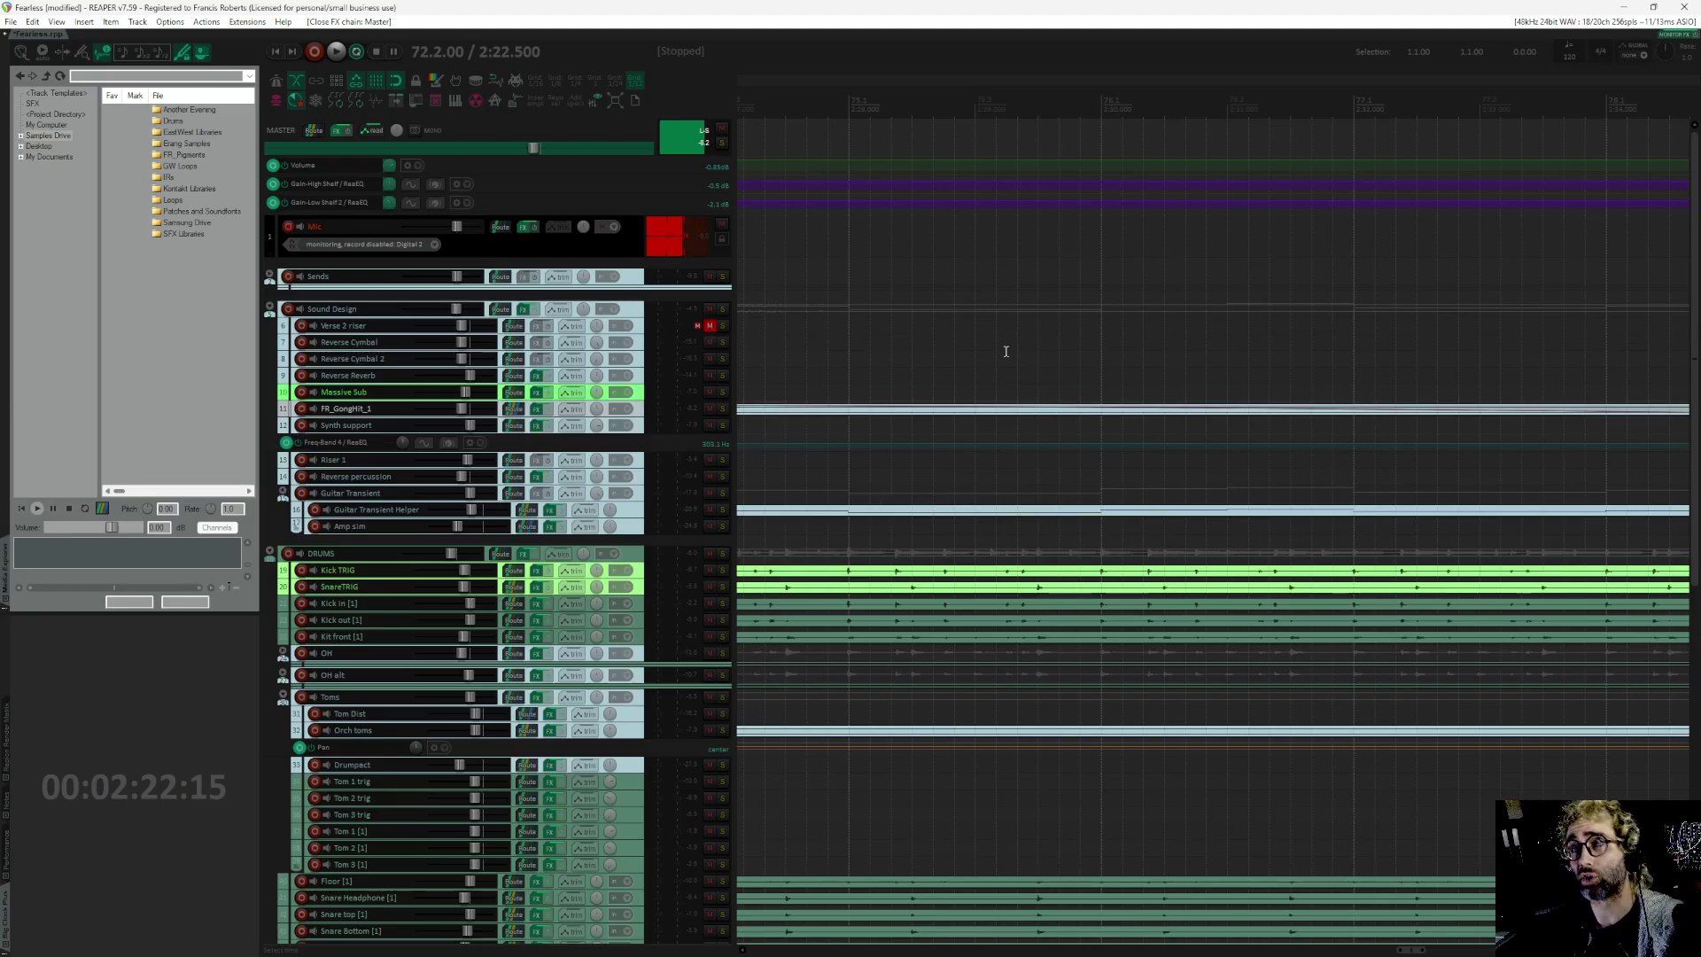
# Step: Examine the drum, tom and bass tracks around the pause and the start of Chorus 2
pyautogui.scroll(-3, 1006, 352)
pyautogui.scroll(-2, 1075, 429)
pyautogui.scroll(-3, 1067, 416)
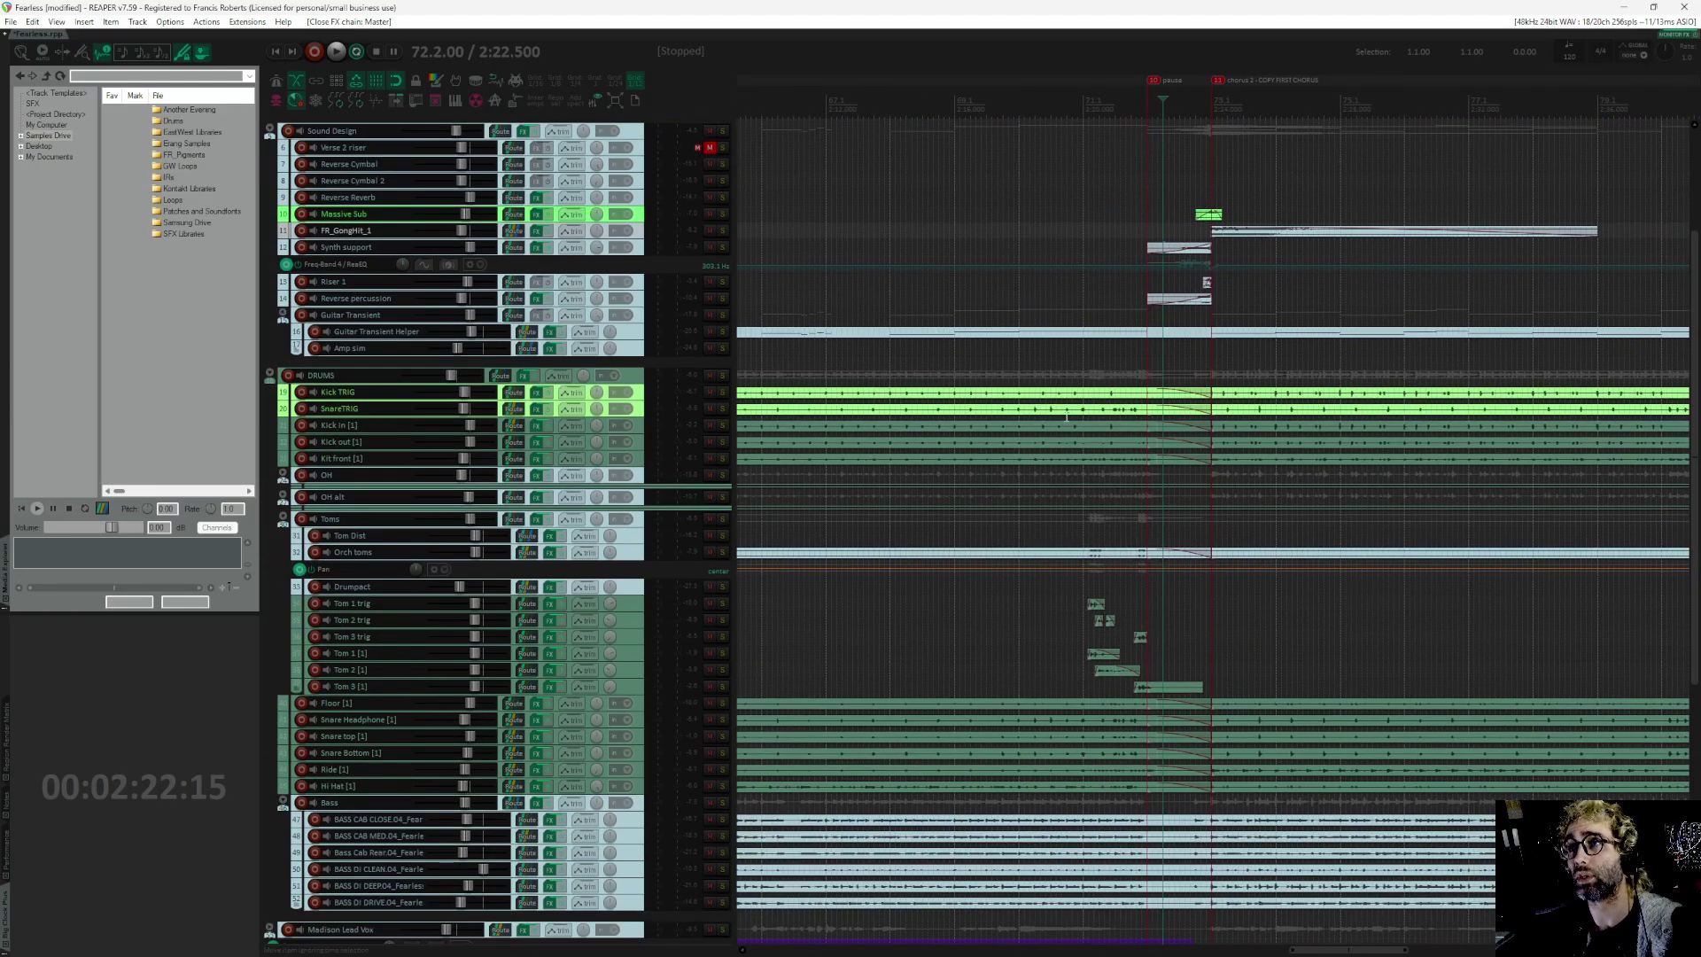
pyautogui.scroll(-1, 1091, 505)
pyautogui.hscroll(2, 1019, 491)
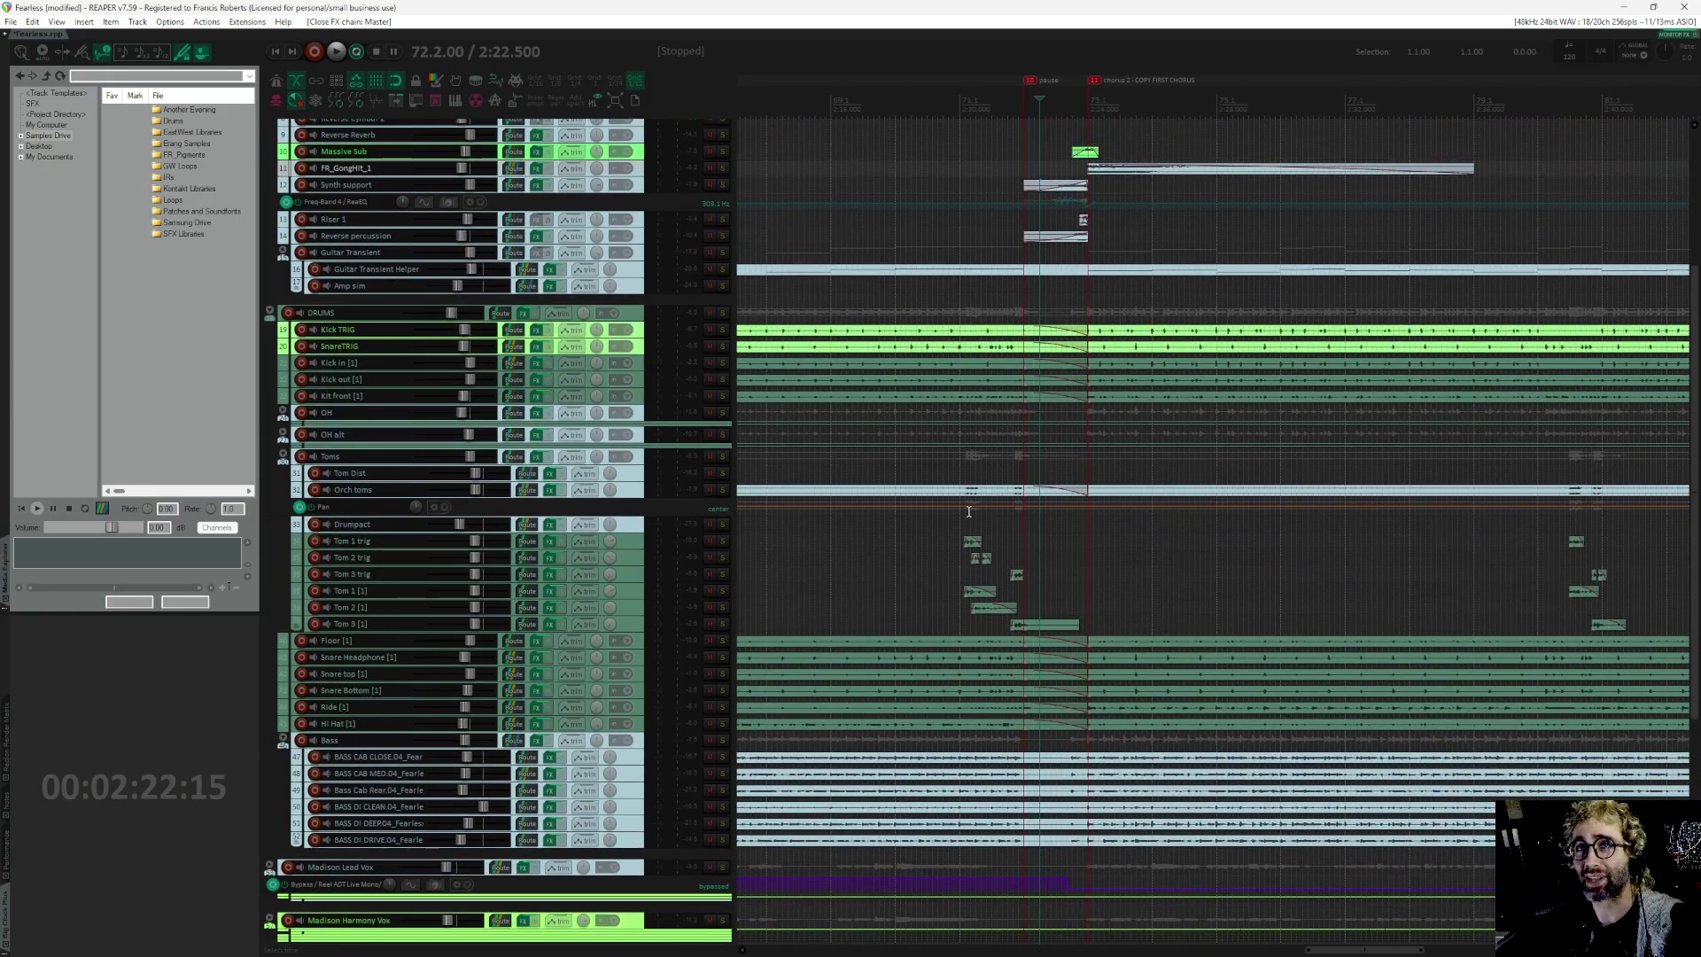
pyautogui.scroll(1, 971, 535)
pyautogui.hscroll(1, 915, 557)
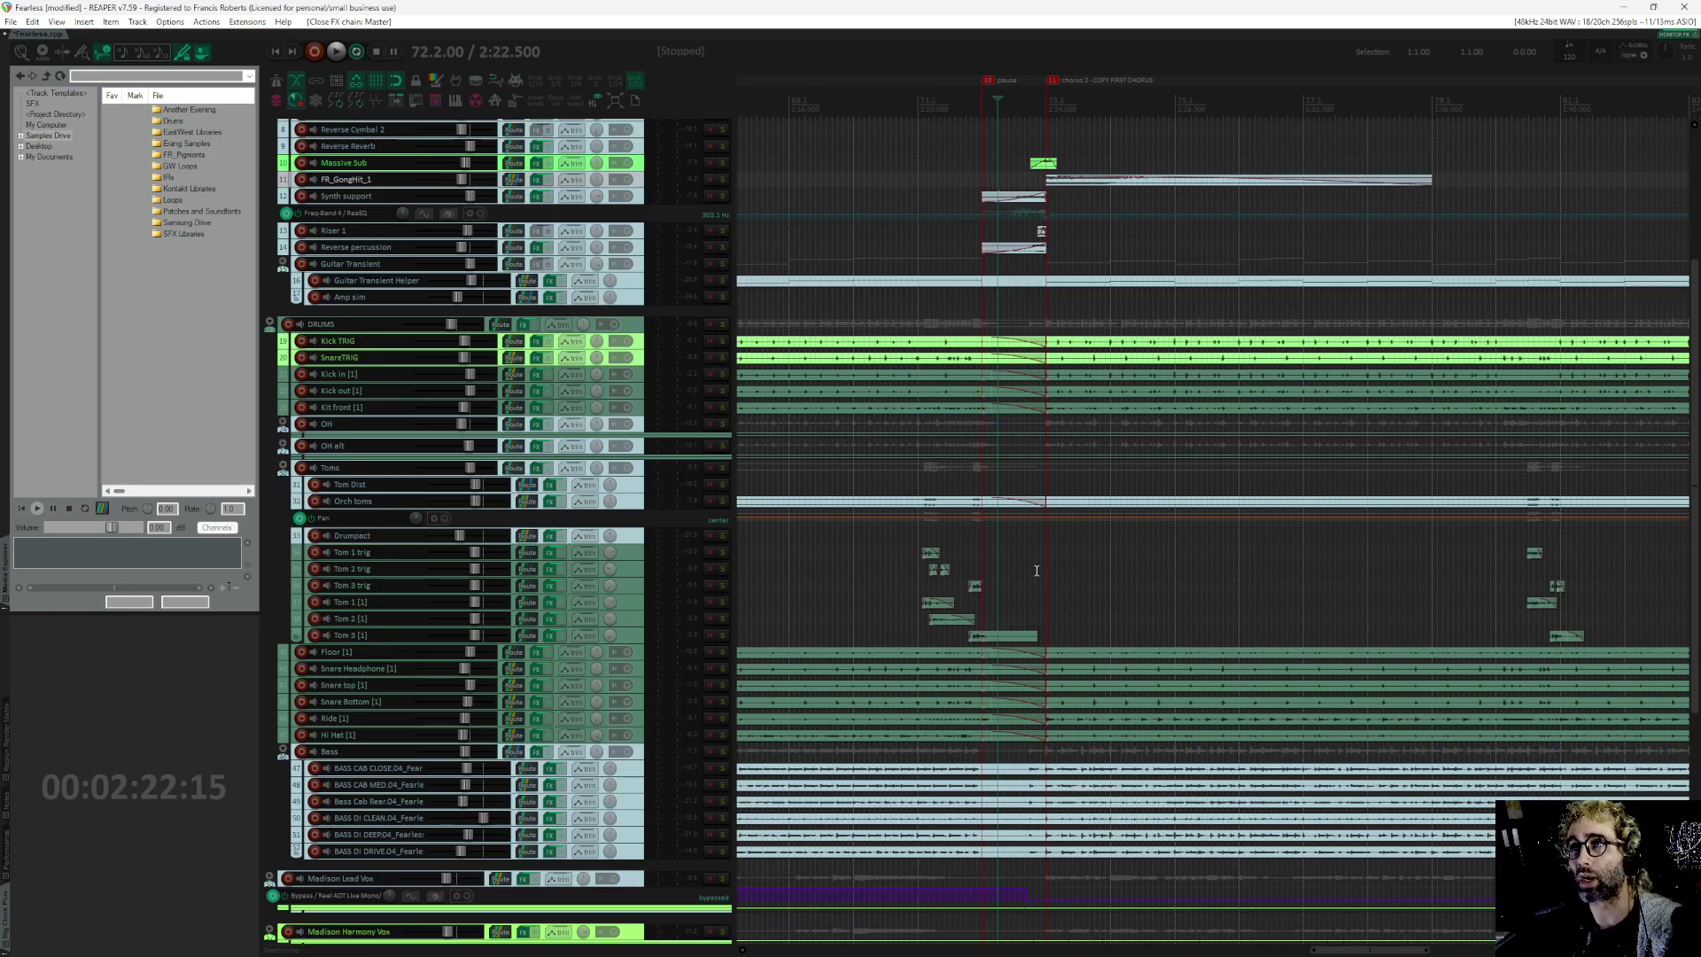
pyautogui.scroll(2, 1019, 577)
pyautogui.hscroll(2, 1001, 587)
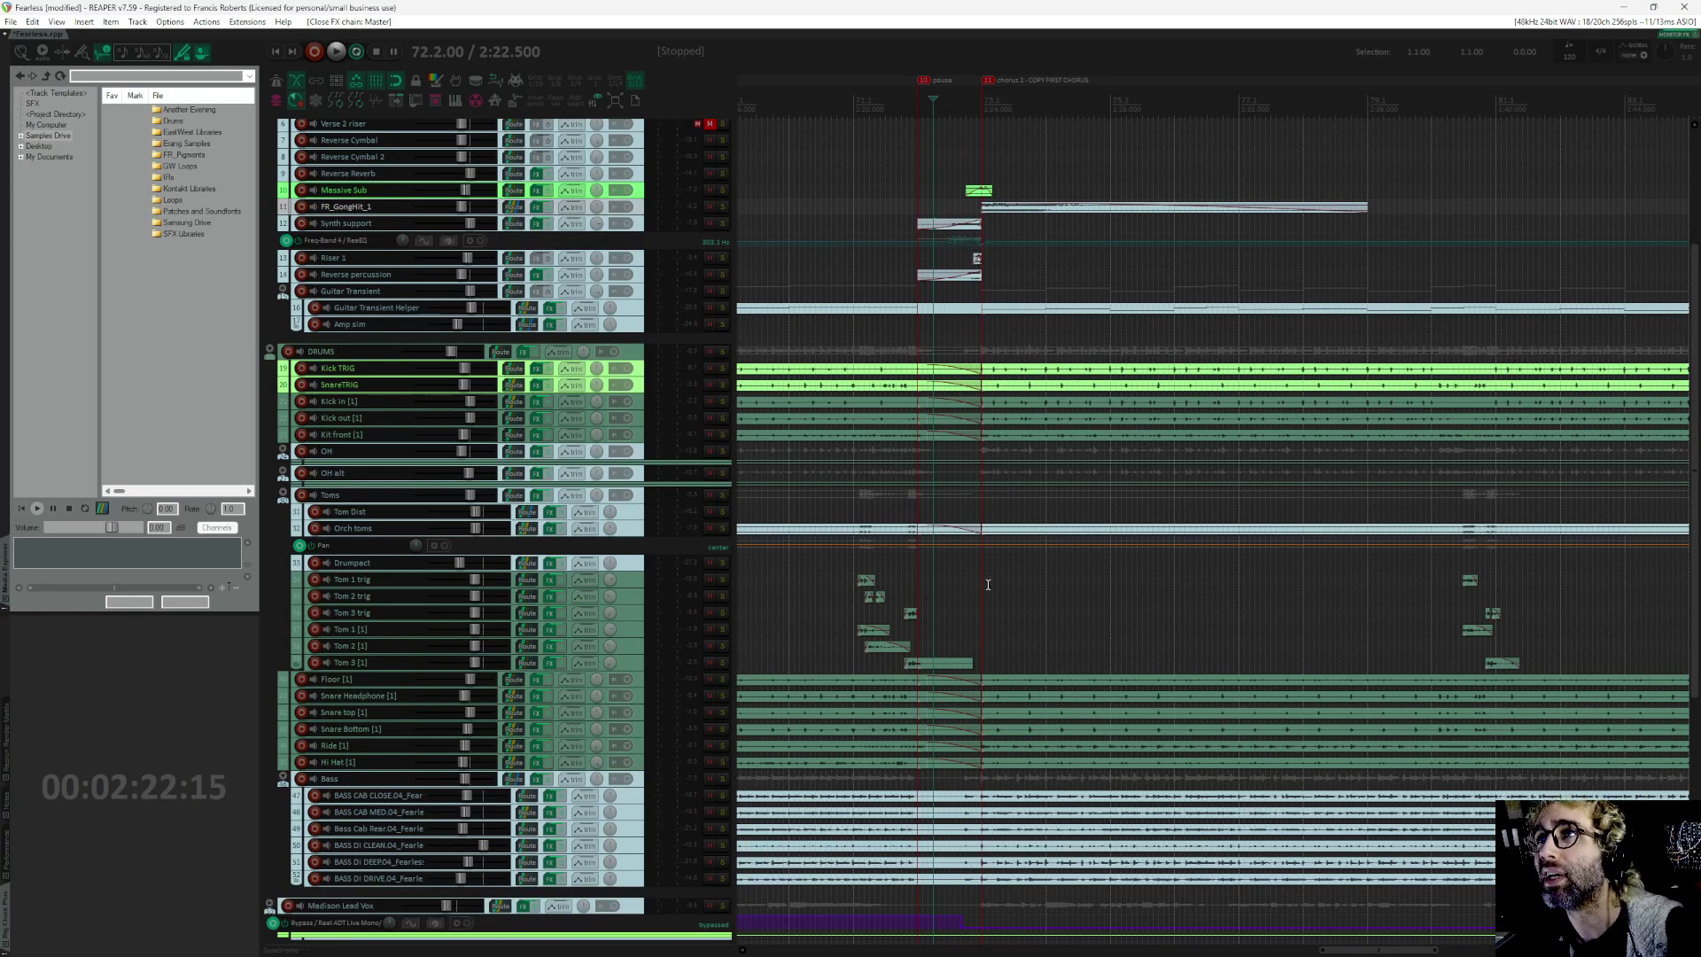
# Step: Survey the full song timeline from the intro onward, from the sound design tracks down to the drums, bass, vocals and synths
pyautogui.scroll(-10, 984, 645)
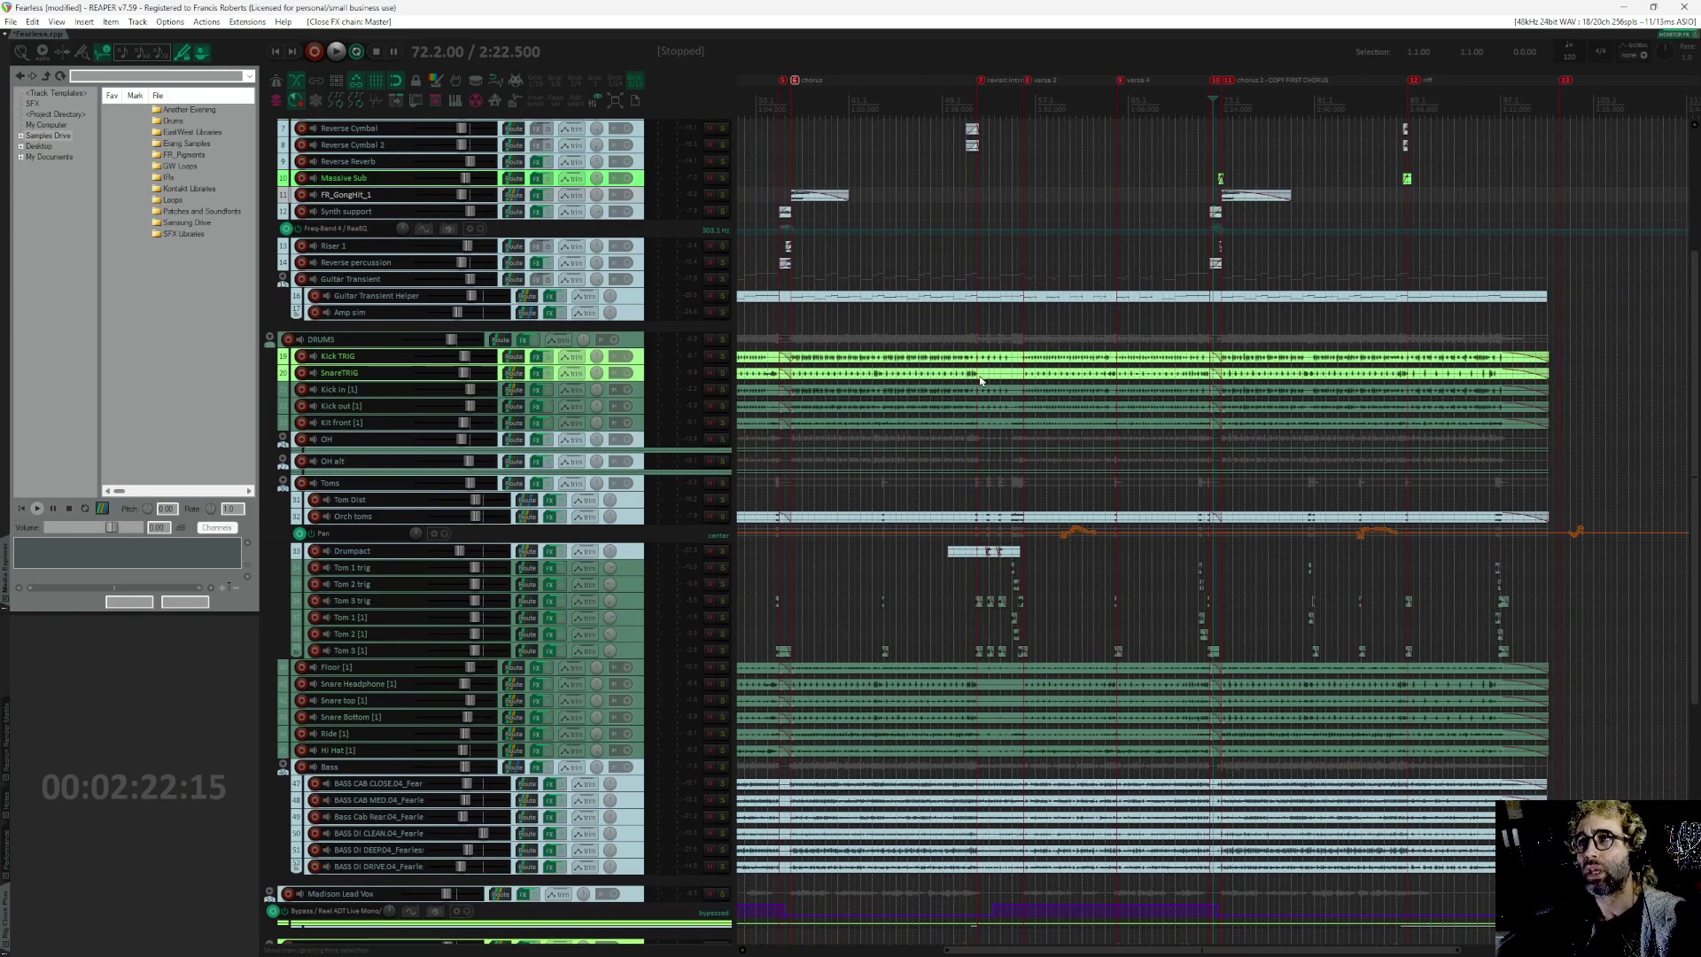
pyautogui.moveTo(884, 429); pyautogui.dragTo(1124, 600)
pyautogui.scroll(5, 981, 445)
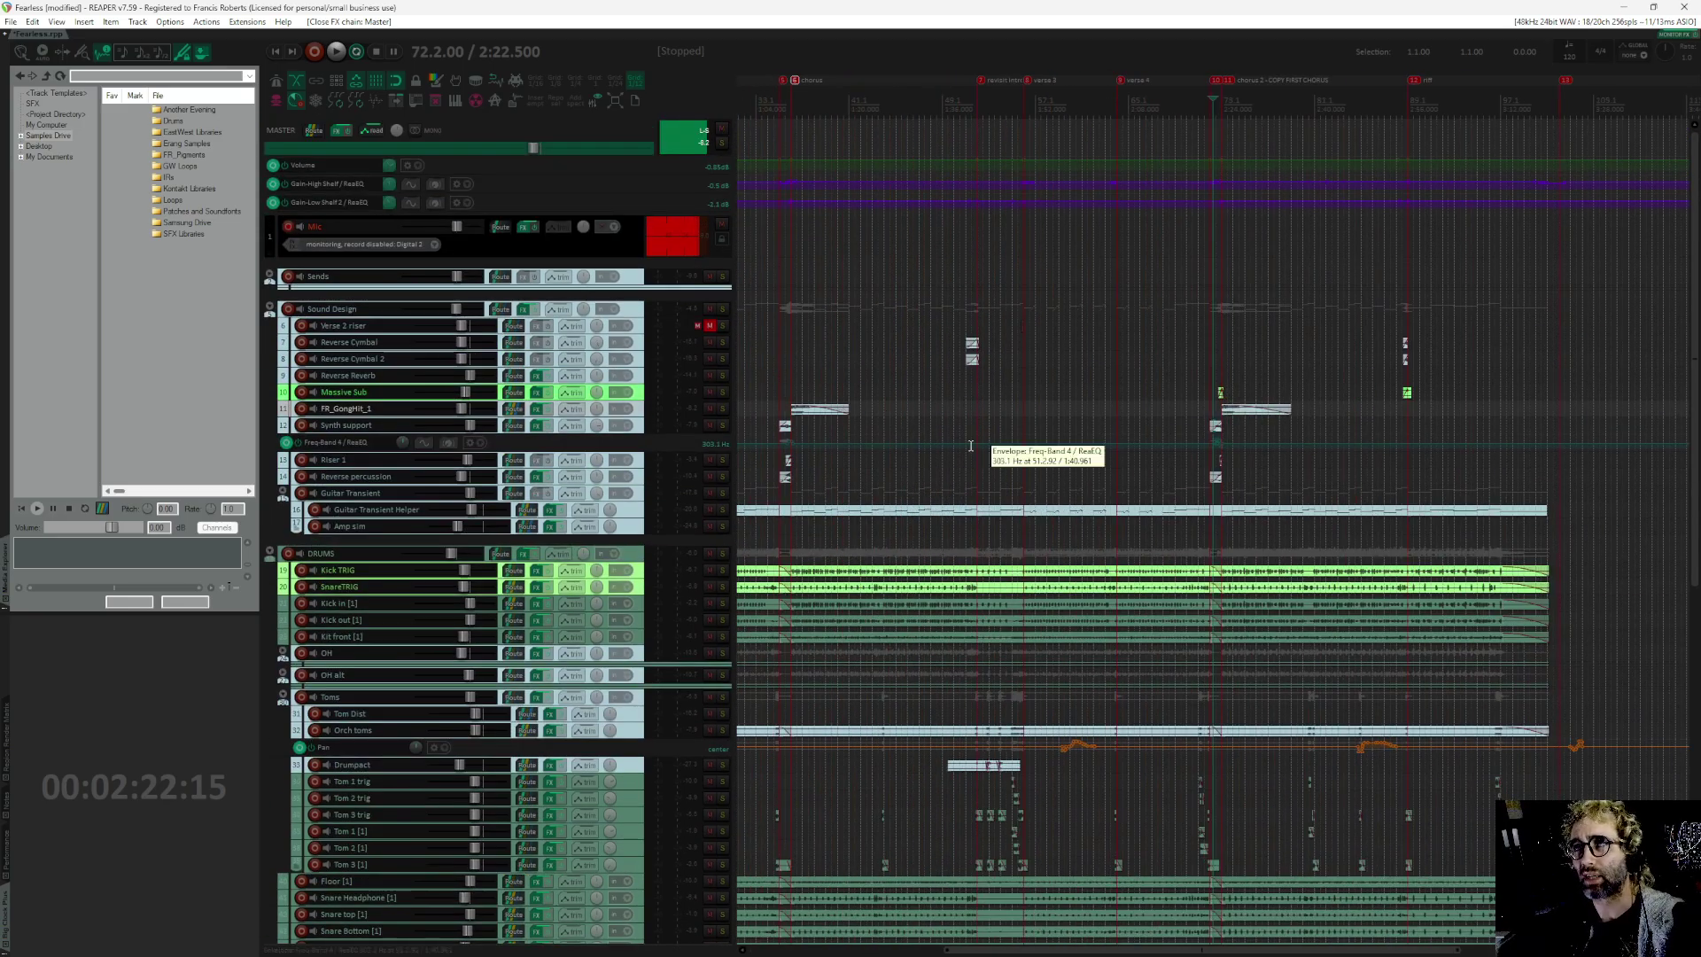
pyautogui.moveTo(981, 445); pyautogui.dragTo(1562, 297)
pyautogui.scroll(2, 1233, 310)
pyautogui.scroll(-3, 1561, 297)
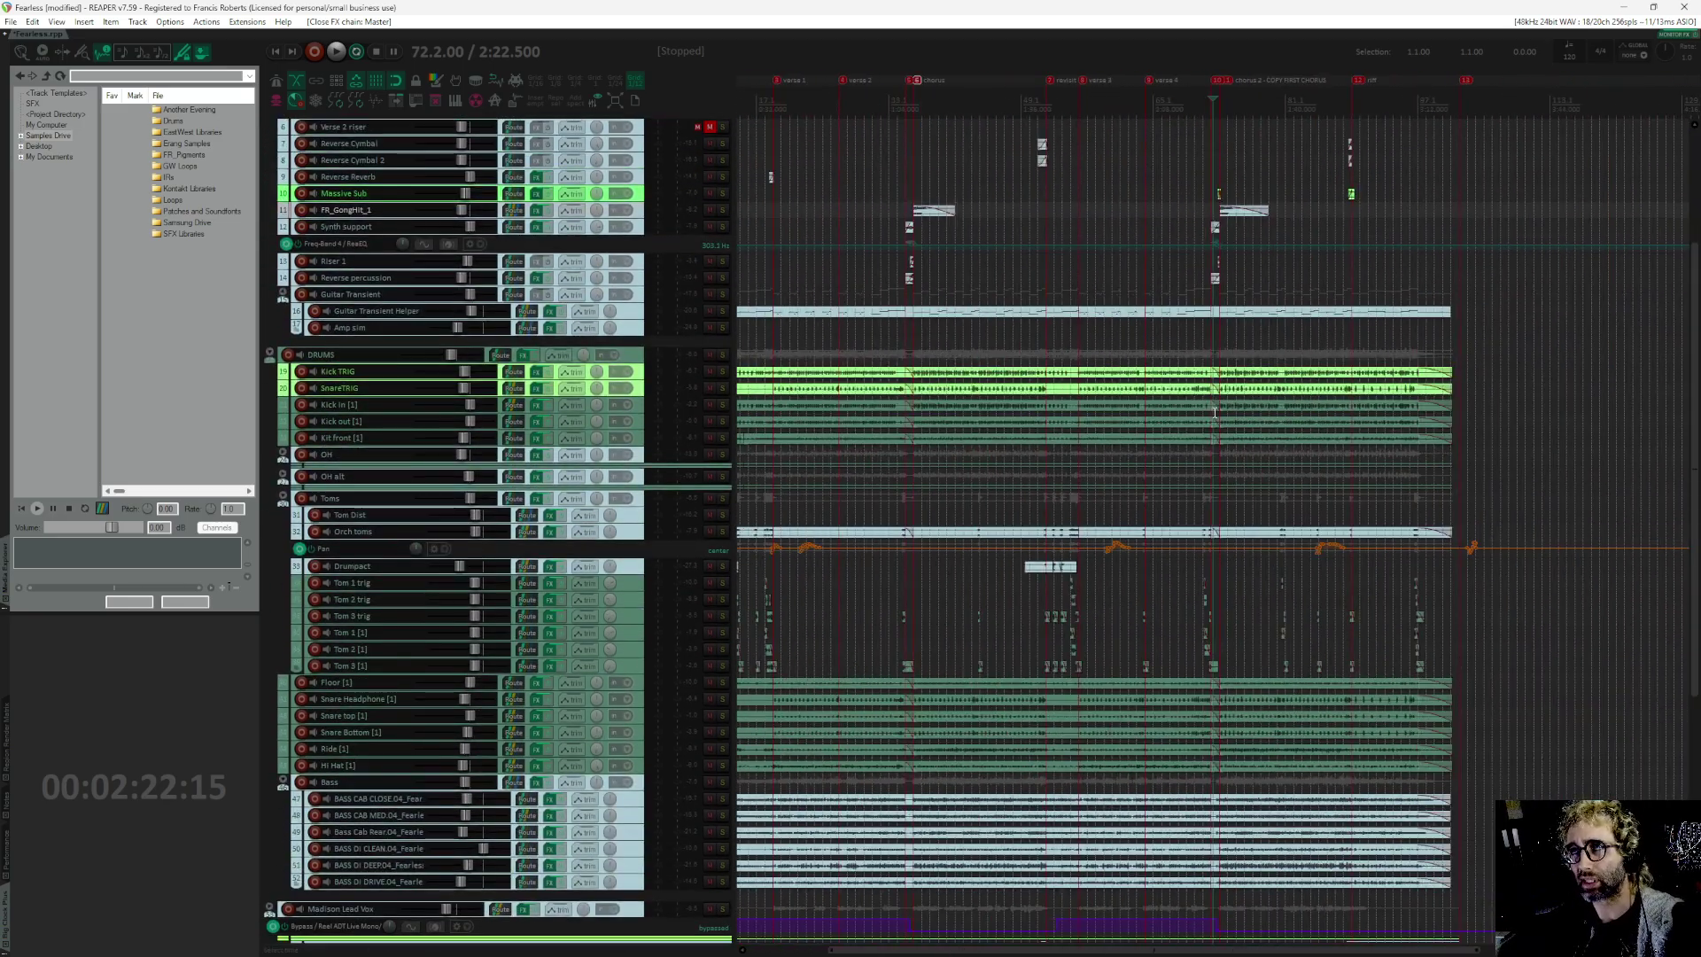
pyautogui.moveTo(1498, 412); pyautogui.dragTo(1498, 507)
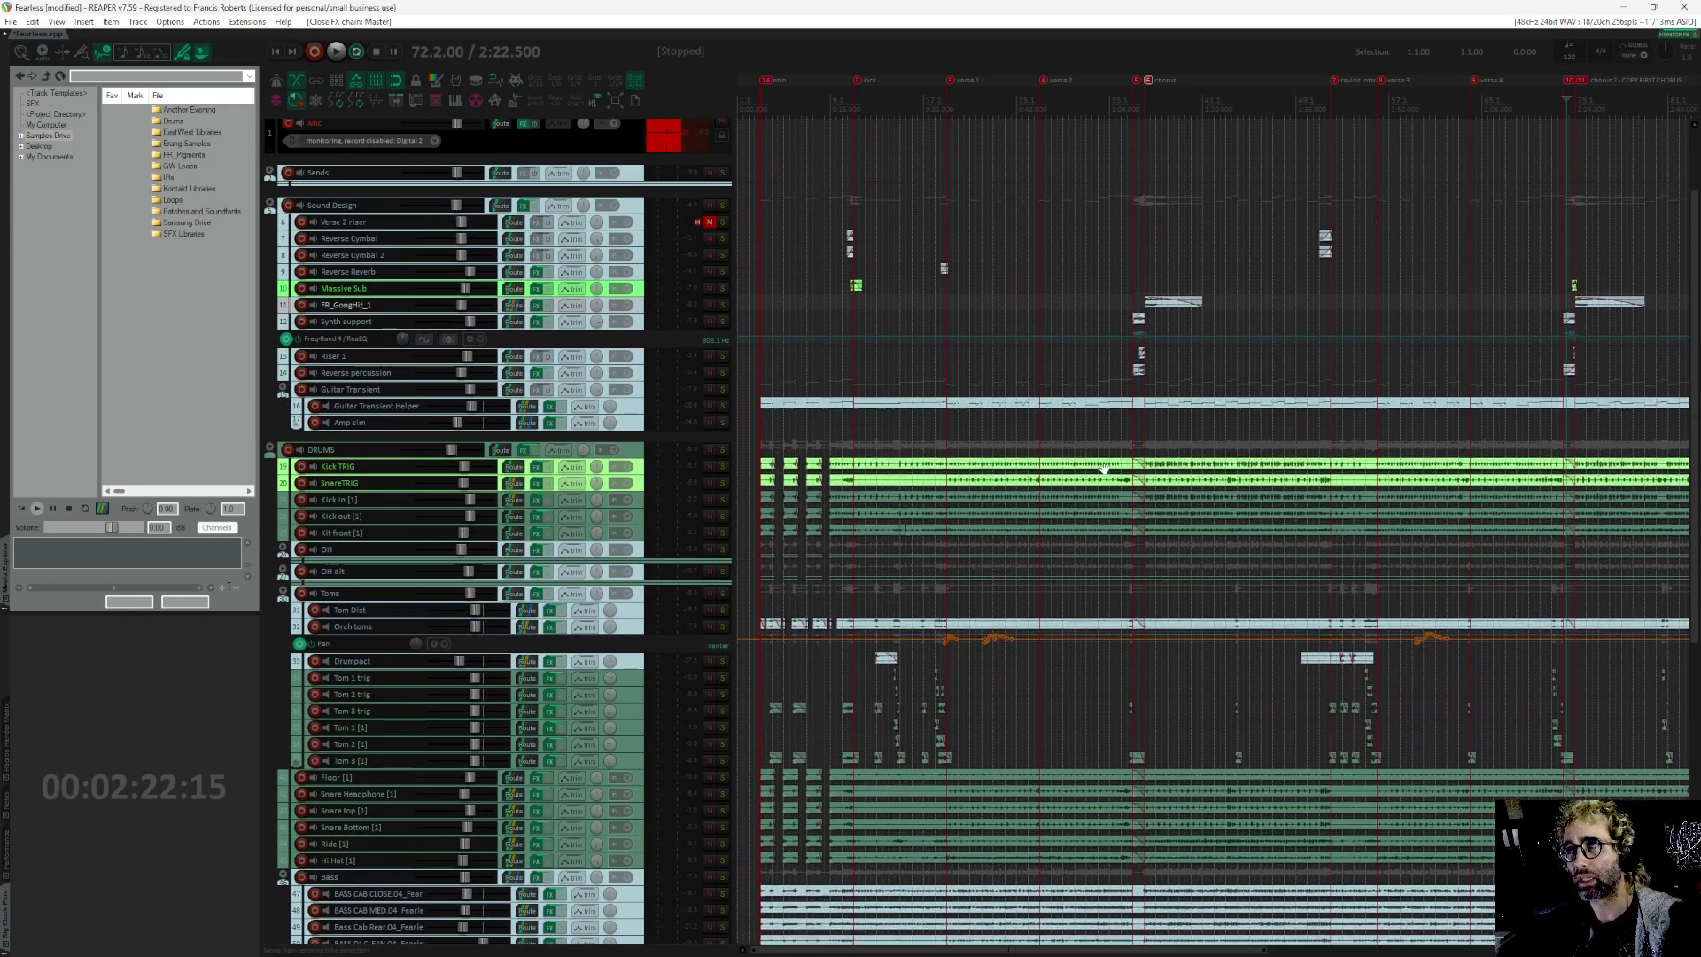
pyautogui.scroll(-5, 683, 910)
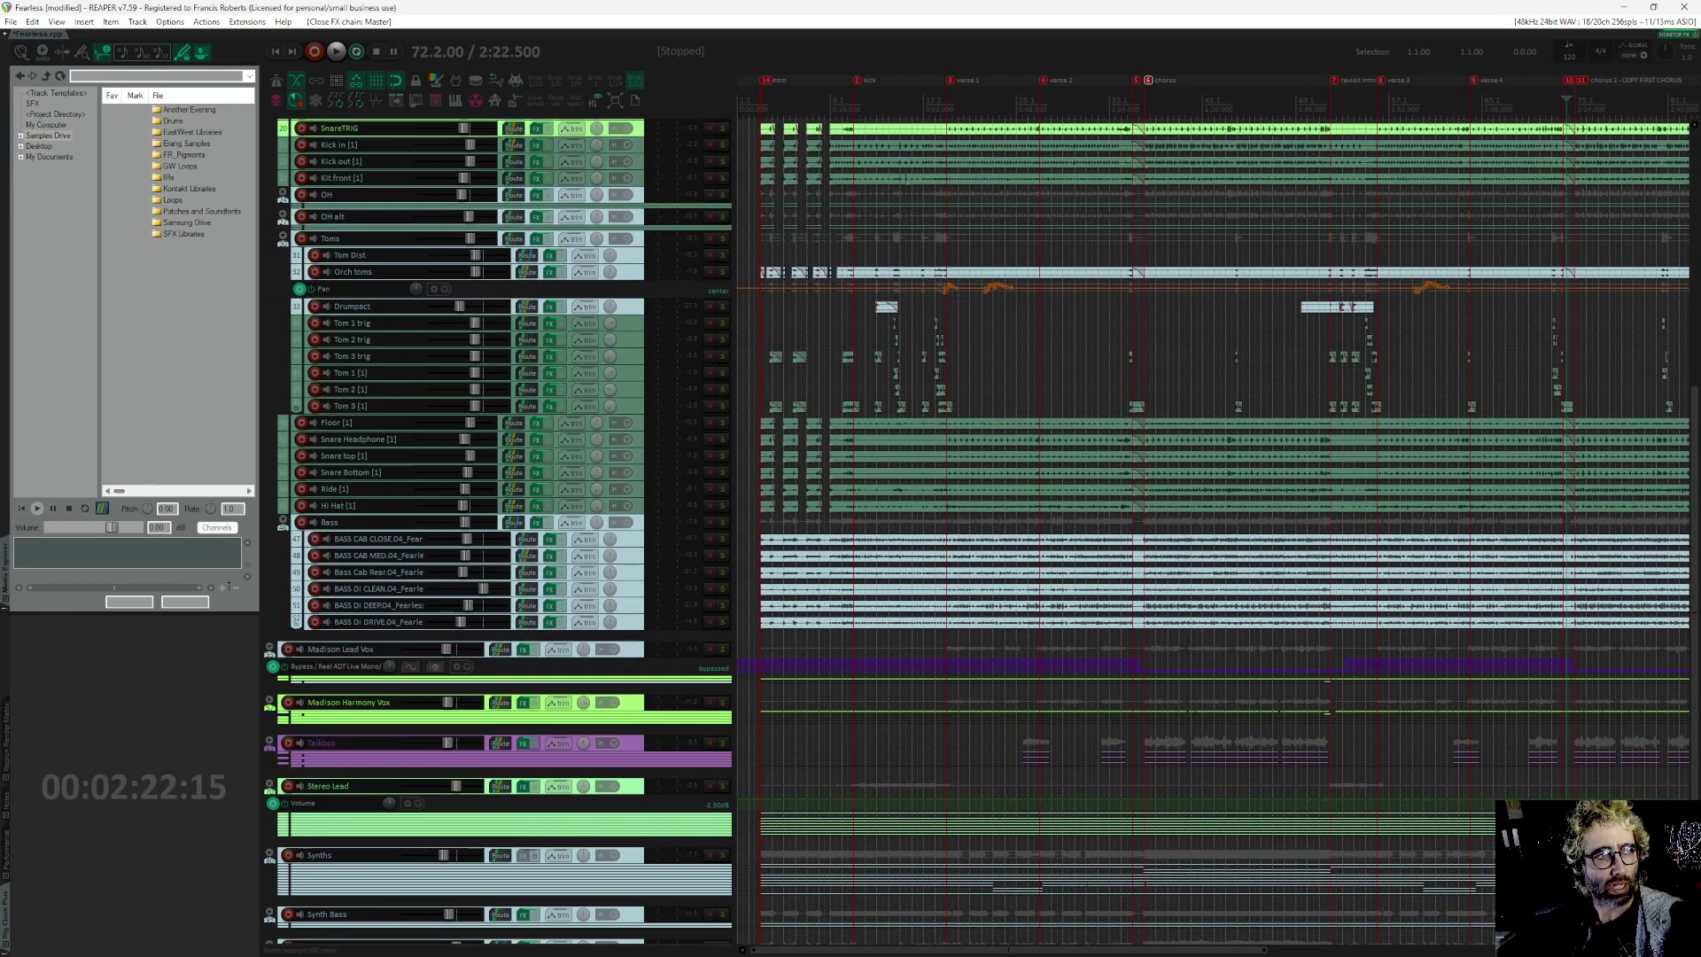